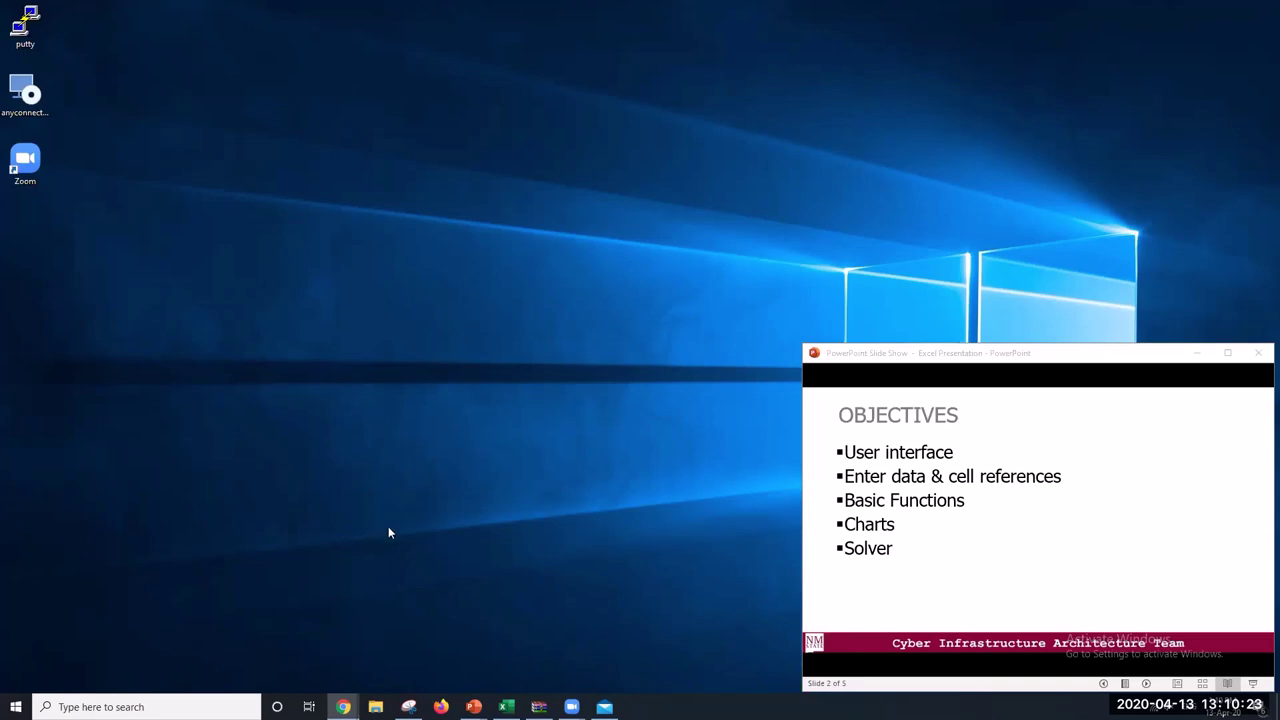
Find Excel through the Windows search with "excel", launch it, and start with a blank workbook
{"action": "left_click", "coordinate": [506, 707]}
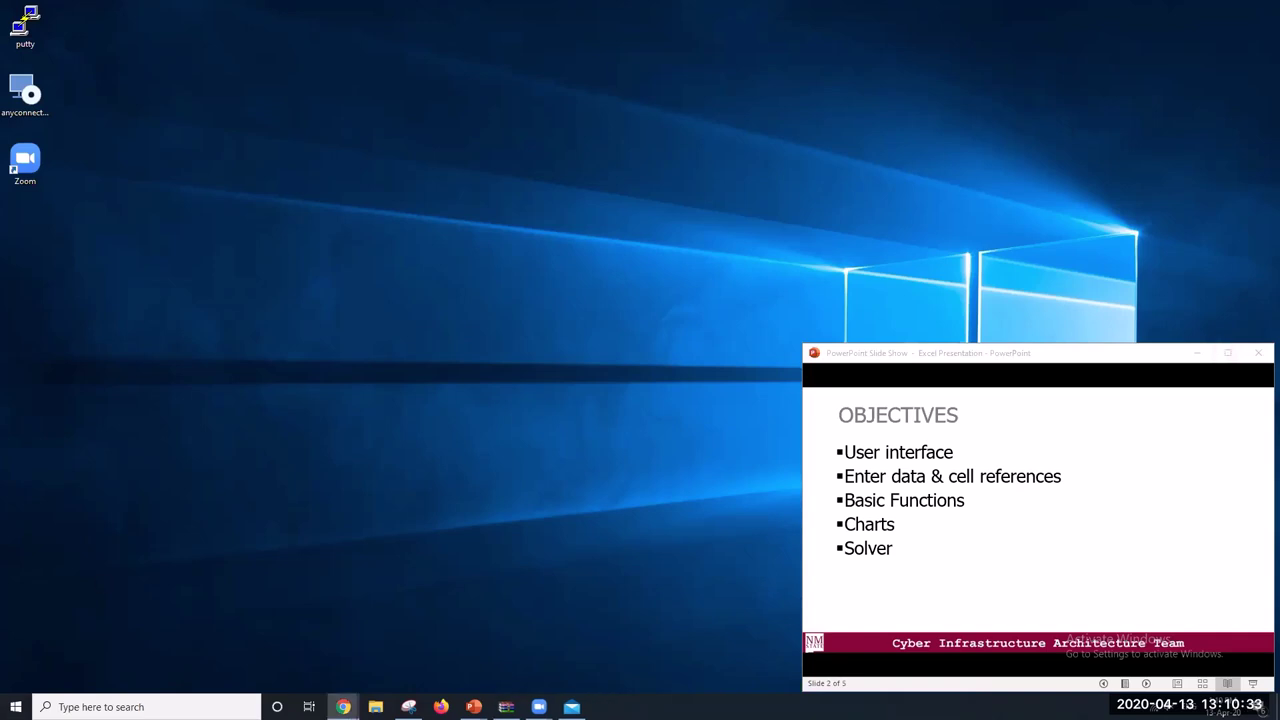
{"action": "left_click", "coordinate": [86, 700]}
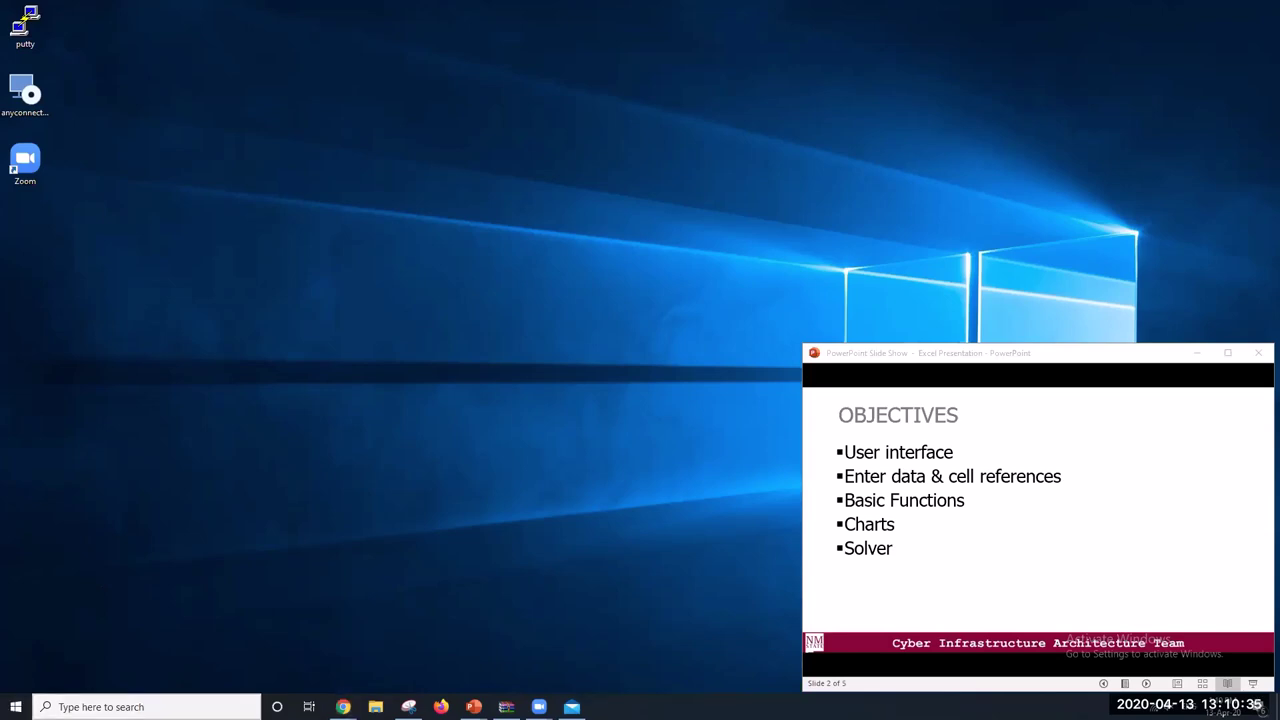
{"action": "type", "text": "excel"}
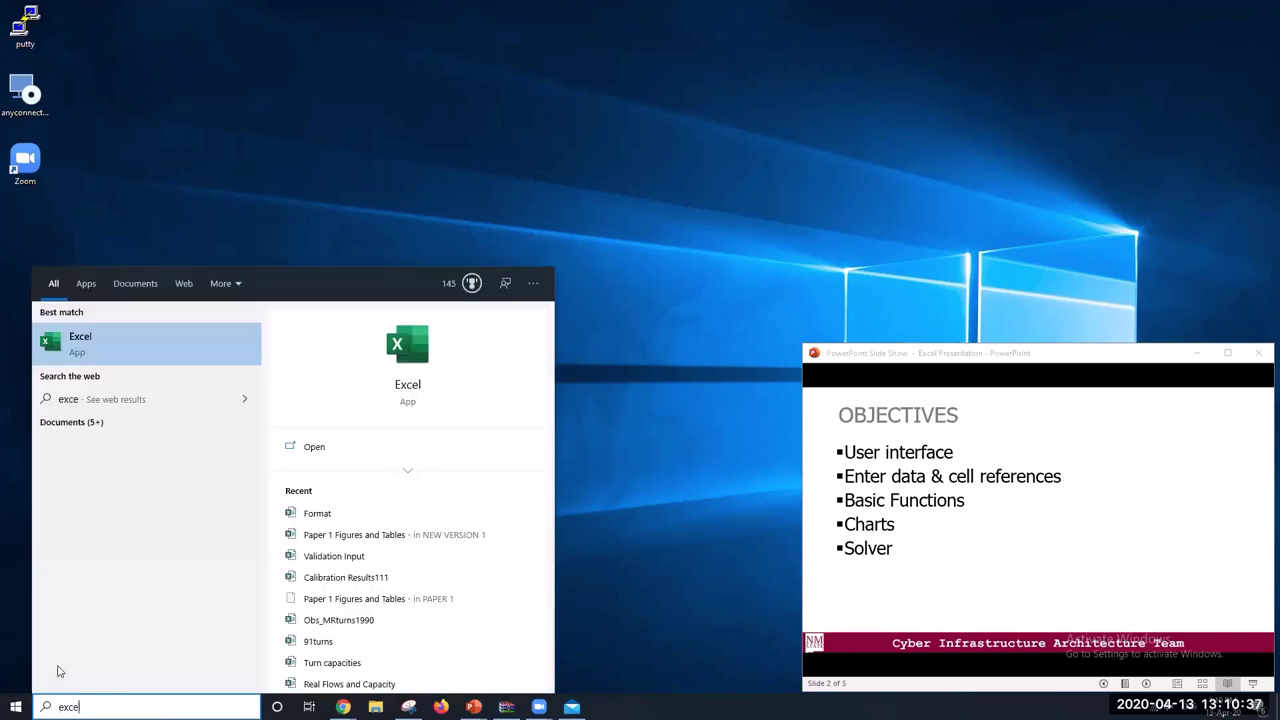
{"action": "left_click", "coordinate": [128, 349]}
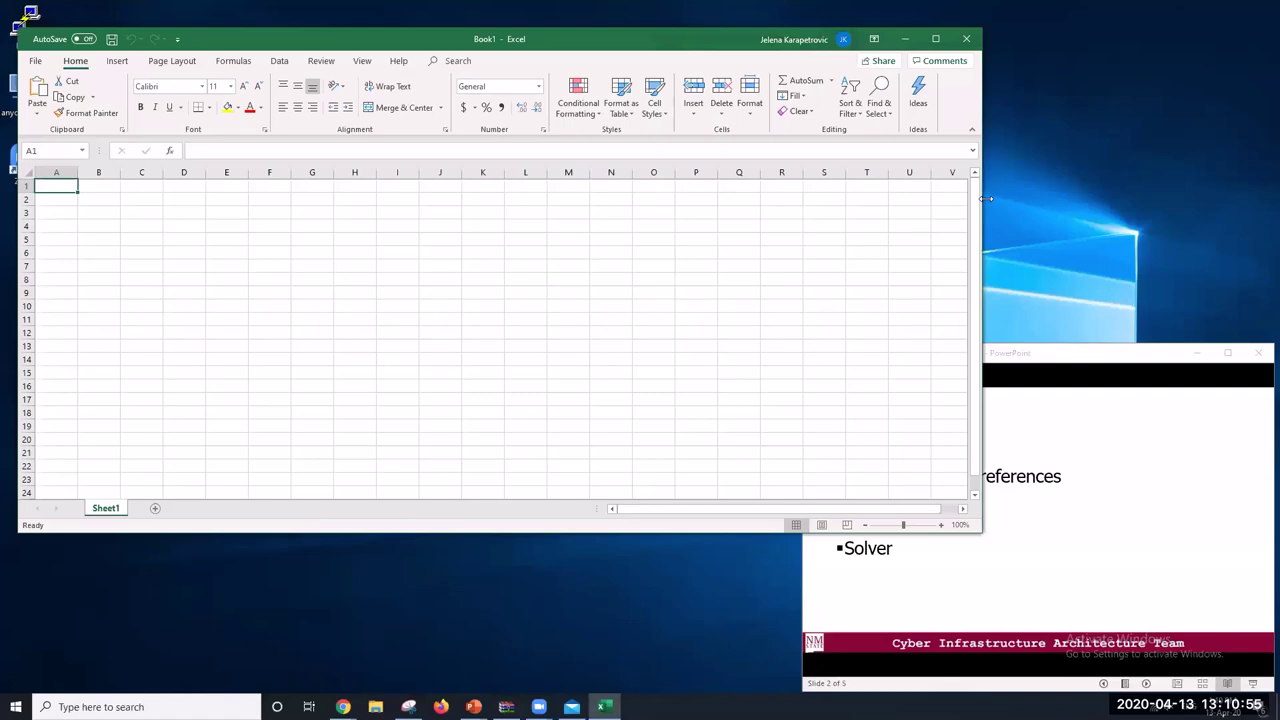
Make the workbook window narrower and taller and move it so it sits beside the slide show without covering it
{"action": "left_click_drag", "start_coordinate": [986, 199], "coordinate": [804, 199]}
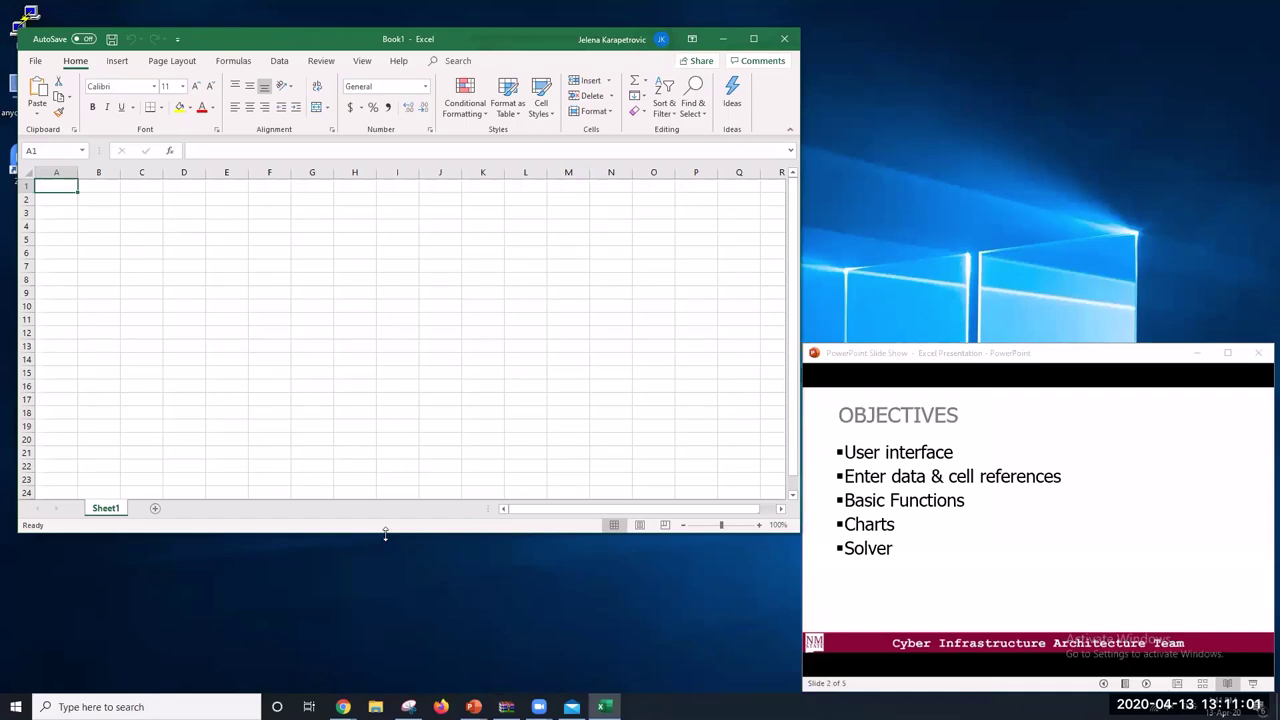
{"action": "left_click_drag", "start_coordinate": [385, 535], "coordinate": [373, 686]}
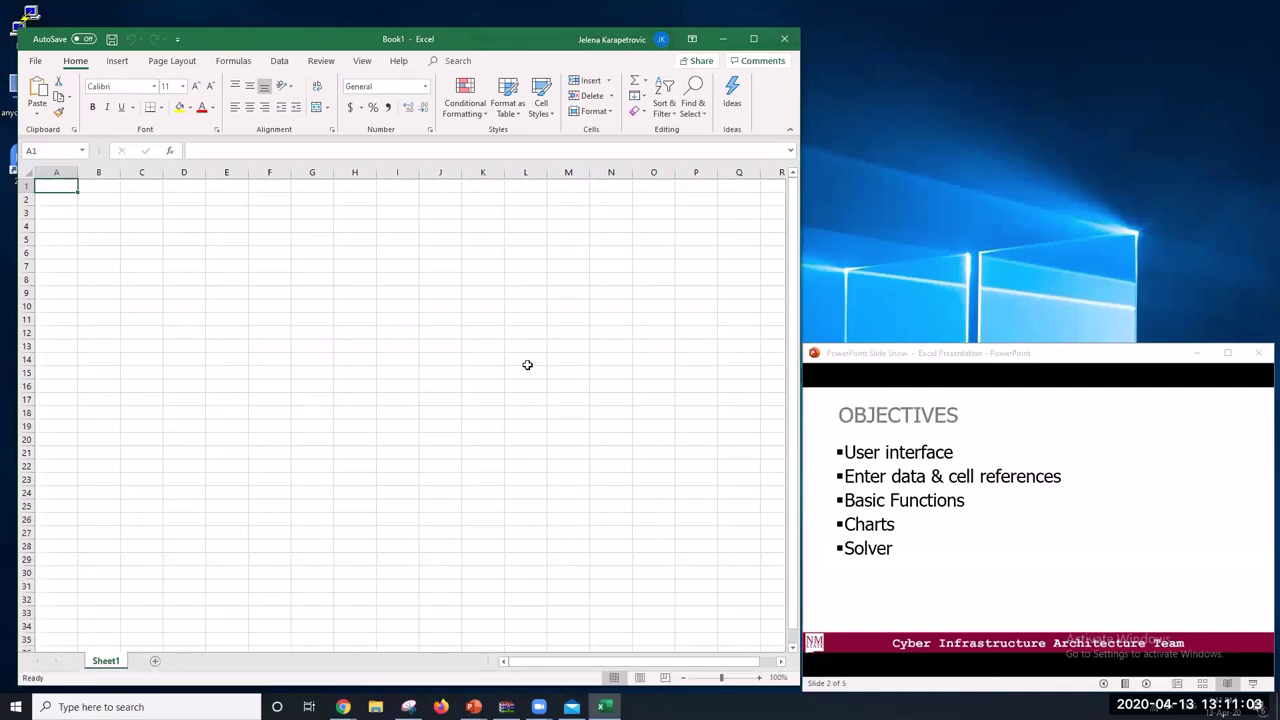
{"action": "left_click", "coordinate": [525, 360]}
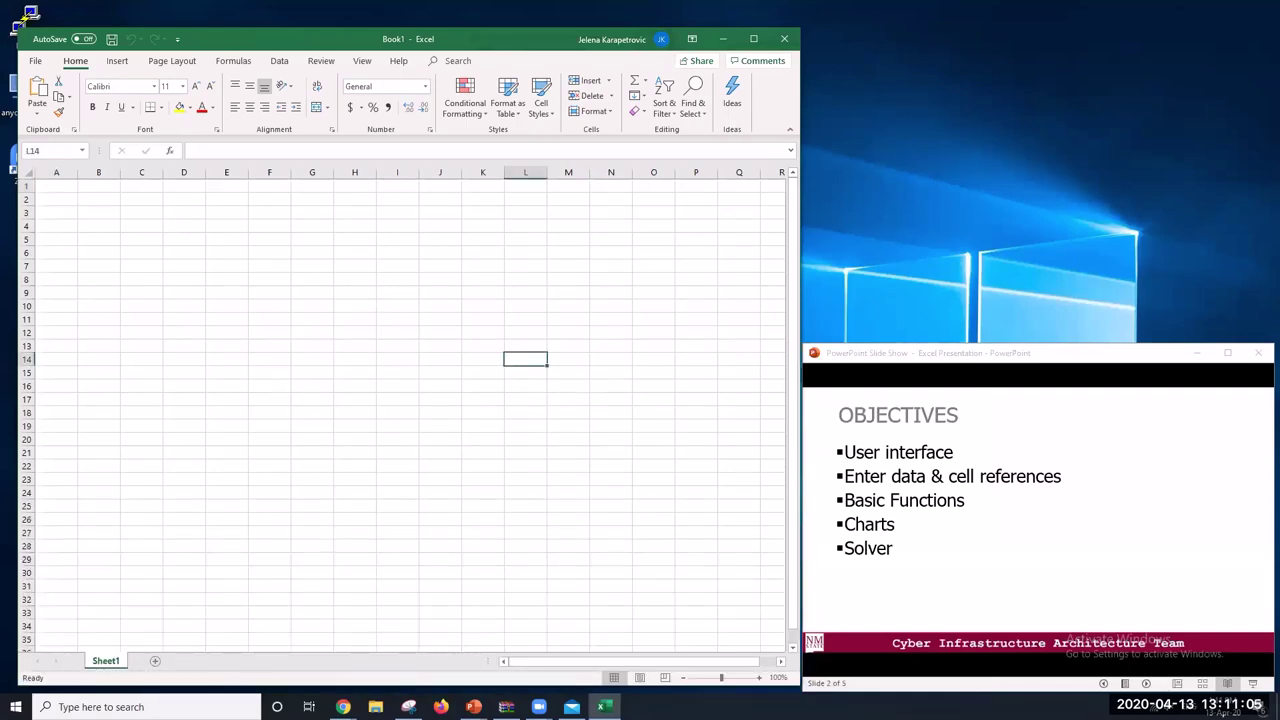
{"action": "left_click", "coordinate": [343, 707]}
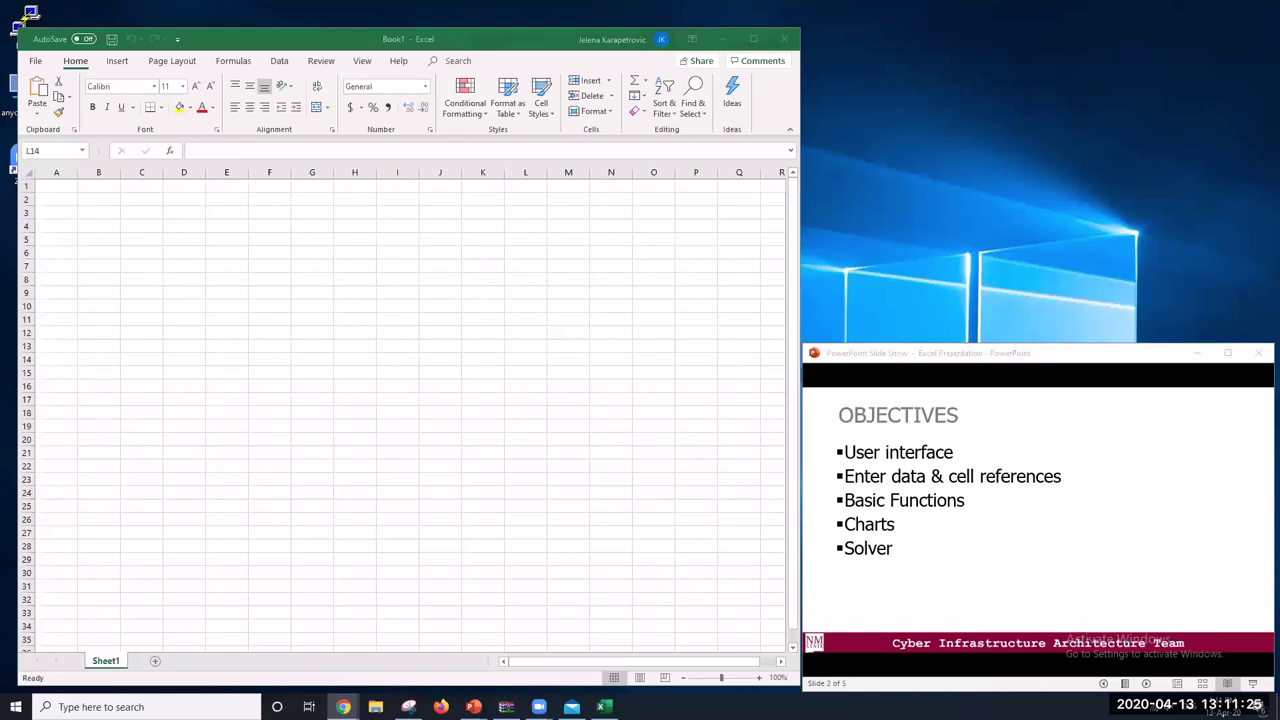
{"action": "left_click", "coordinate": [431, 394]}
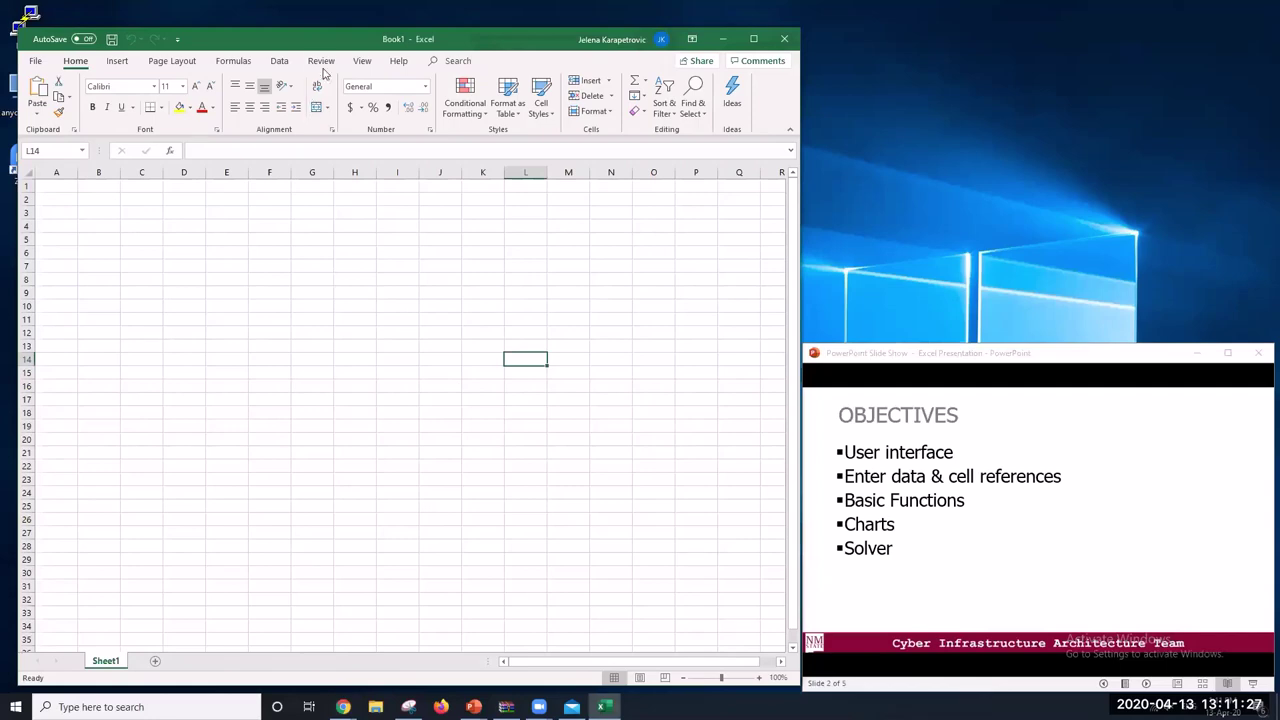
{"action": "left_click_drag", "start_coordinate": [318, 40], "coordinate": [308, 22]}
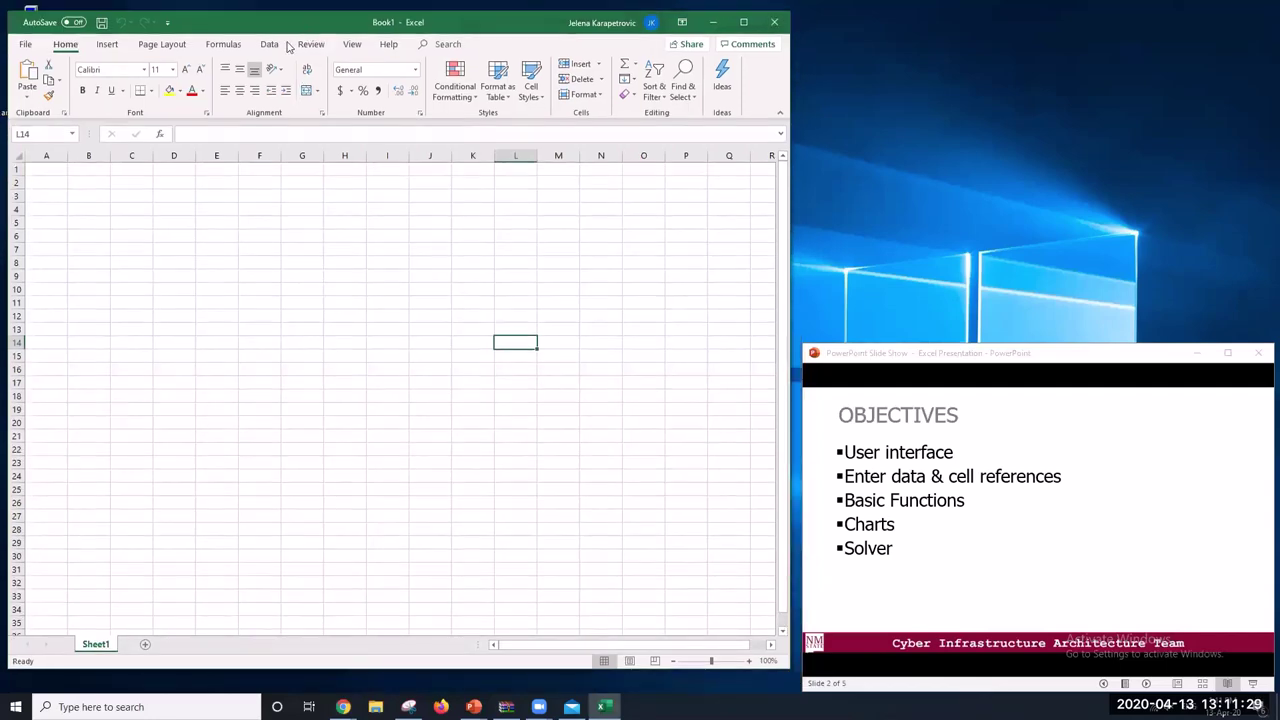
Create a second new workbook from the Blank workbook template
{"action": "left_click", "coordinate": [26, 43]}
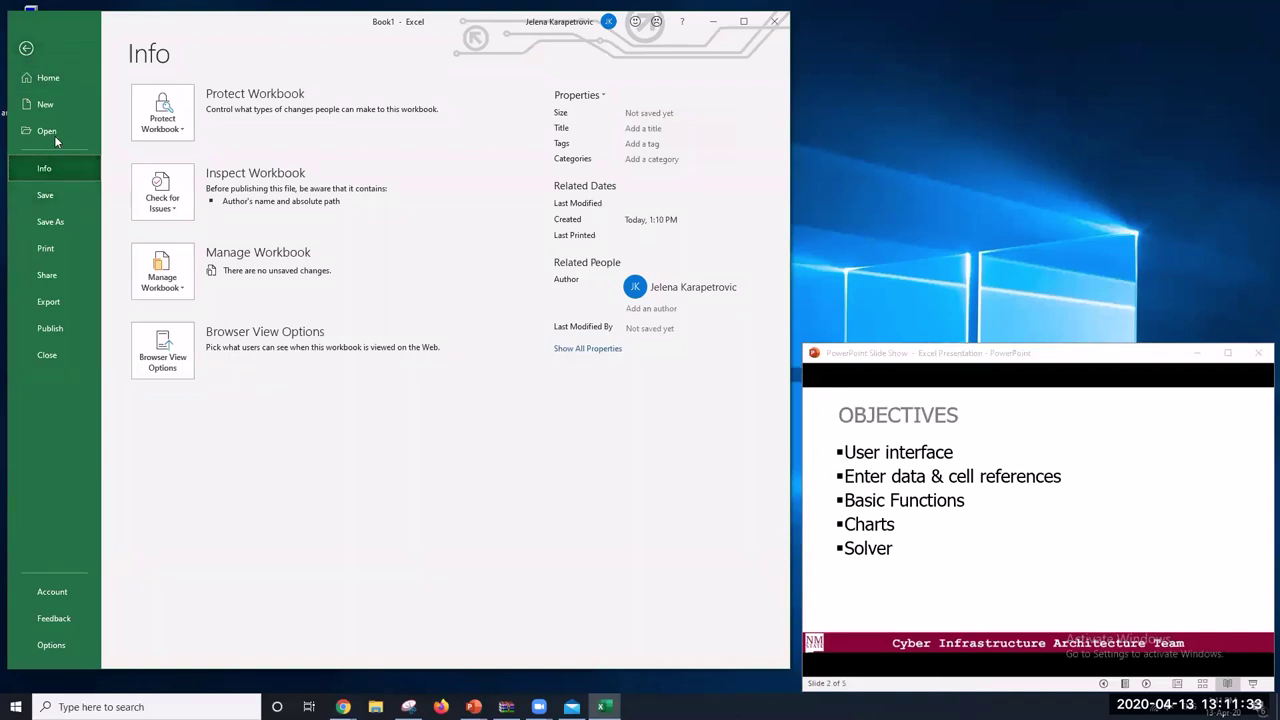
{"action": "left_click", "coordinate": [50, 96]}
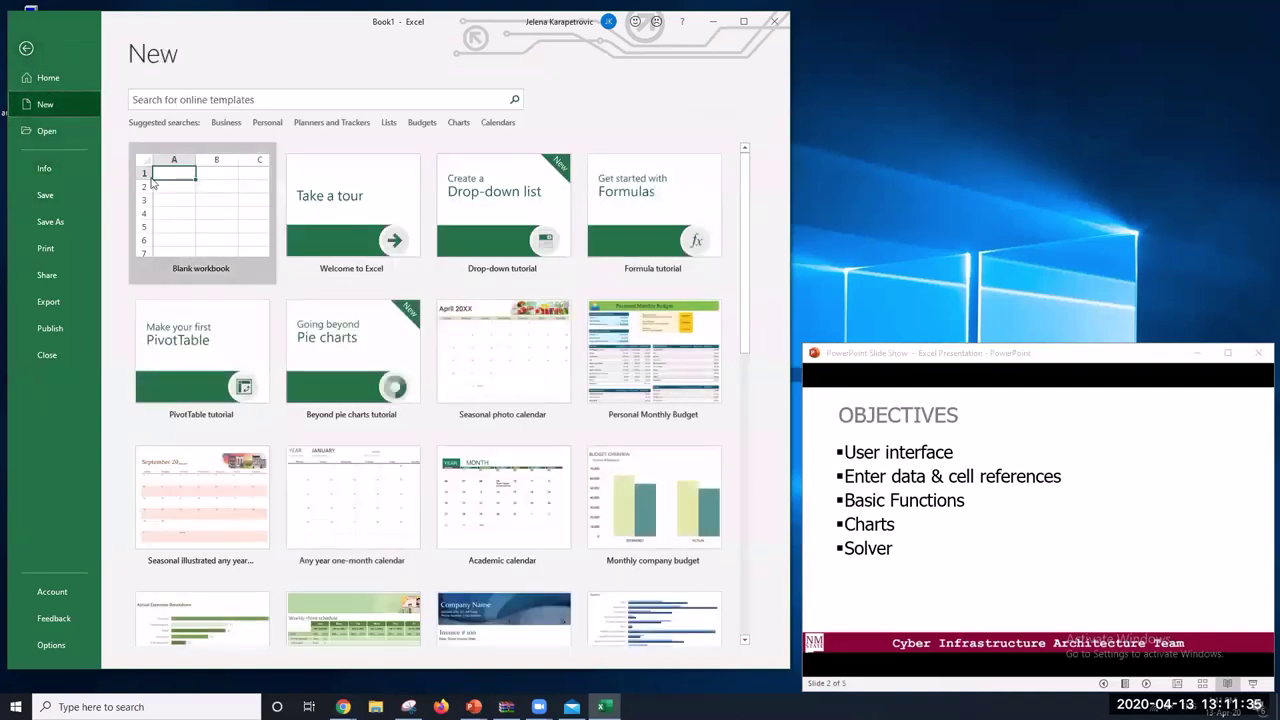
{"action": "left_click", "coordinate": [226, 228]}
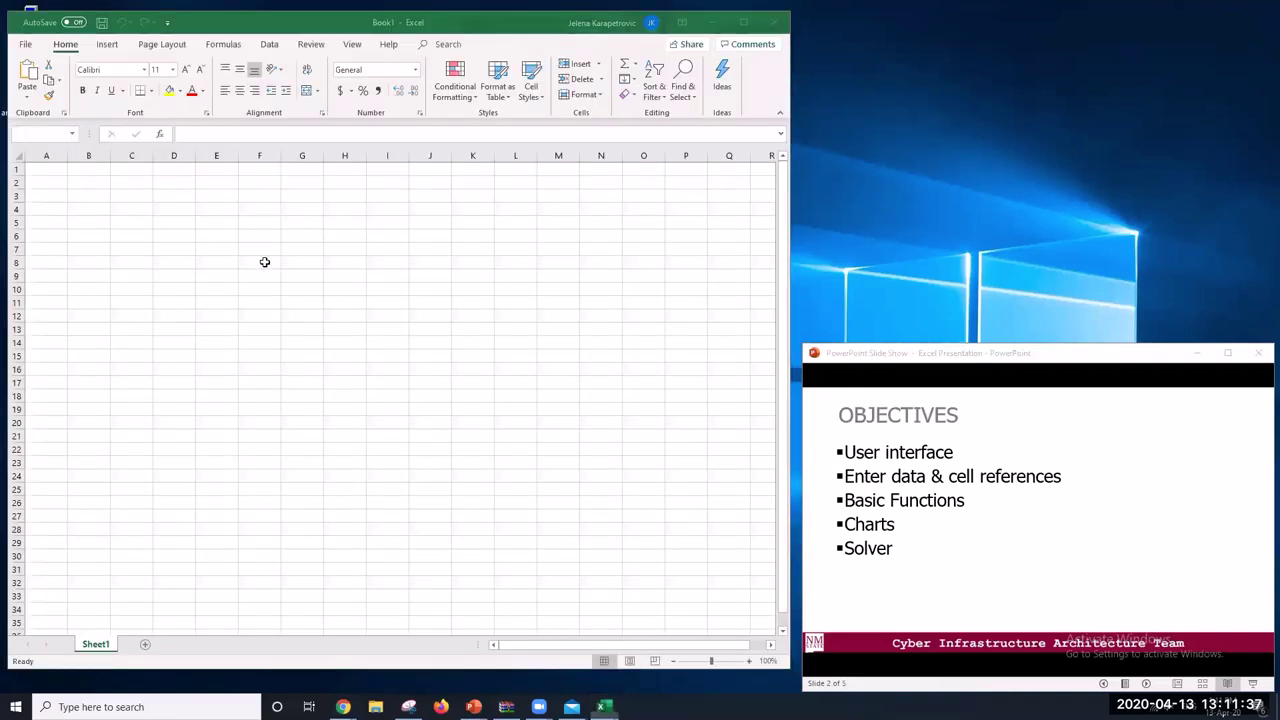
Reposition the new workbook window beside the slide show so that its row numbers and first column are fully on screen
{"action": "left_click", "coordinate": [305, 24]}
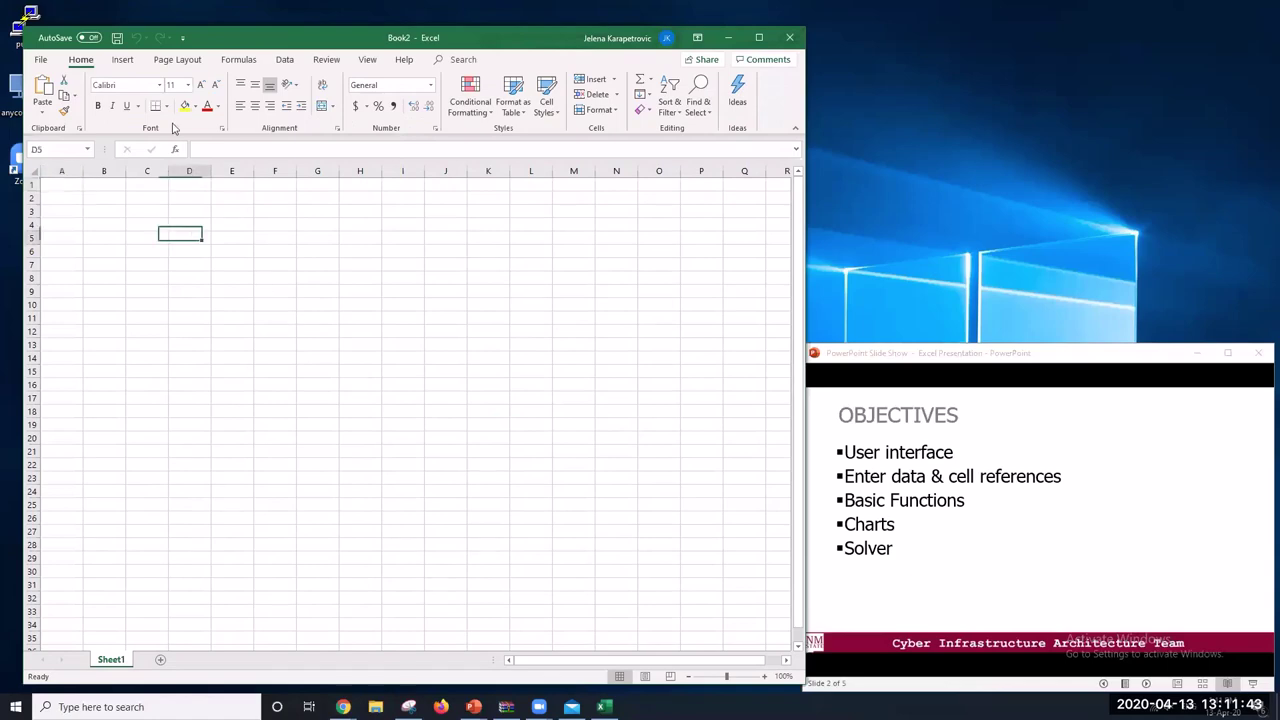
{"action": "left_click_drag", "start_coordinate": [280, 37], "coordinate": [245, 30]}
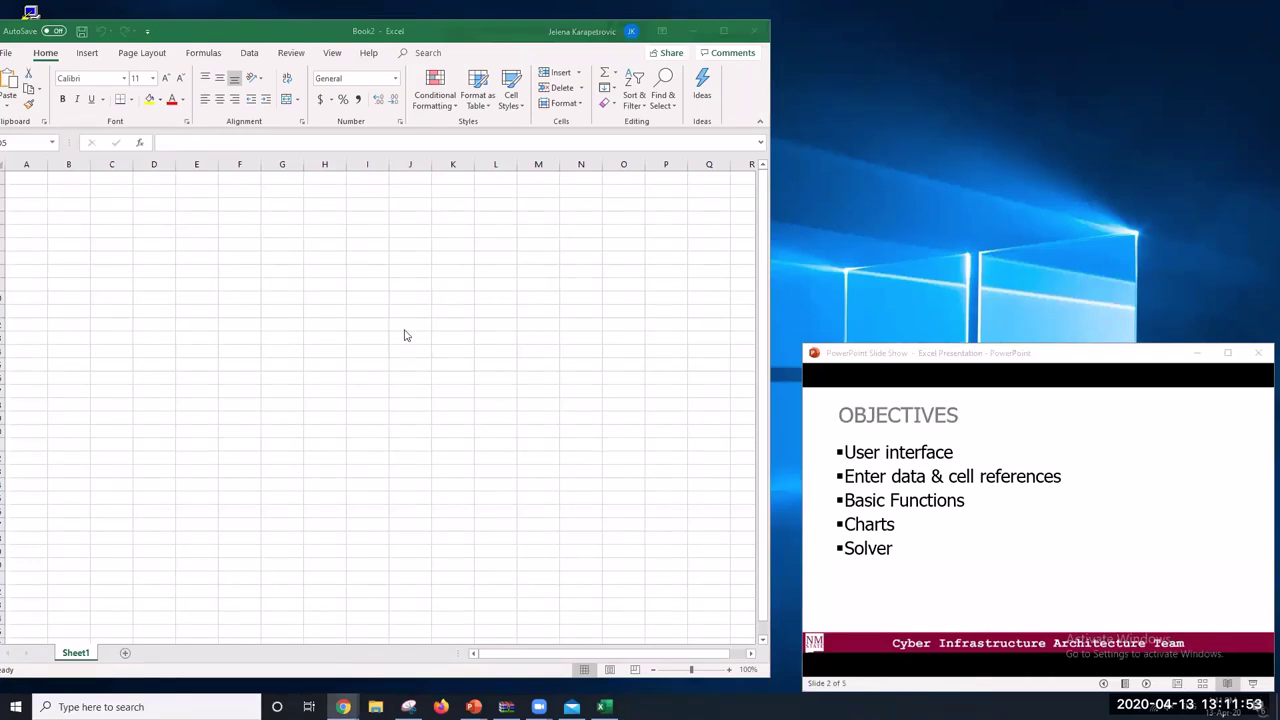
{"action": "left_click", "coordinate": [165, 234]}
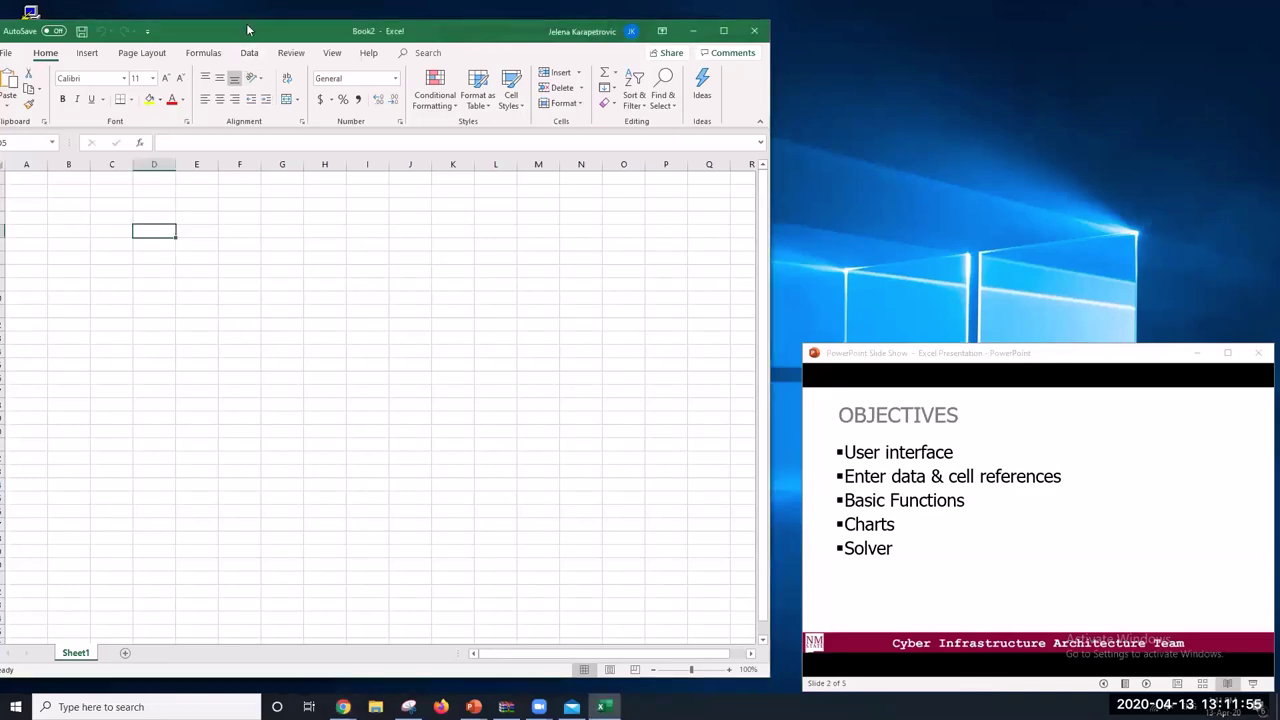
{"action": "left_click_drag", "start_coordinate": [248, 30], "coordinate": [289, 31]}
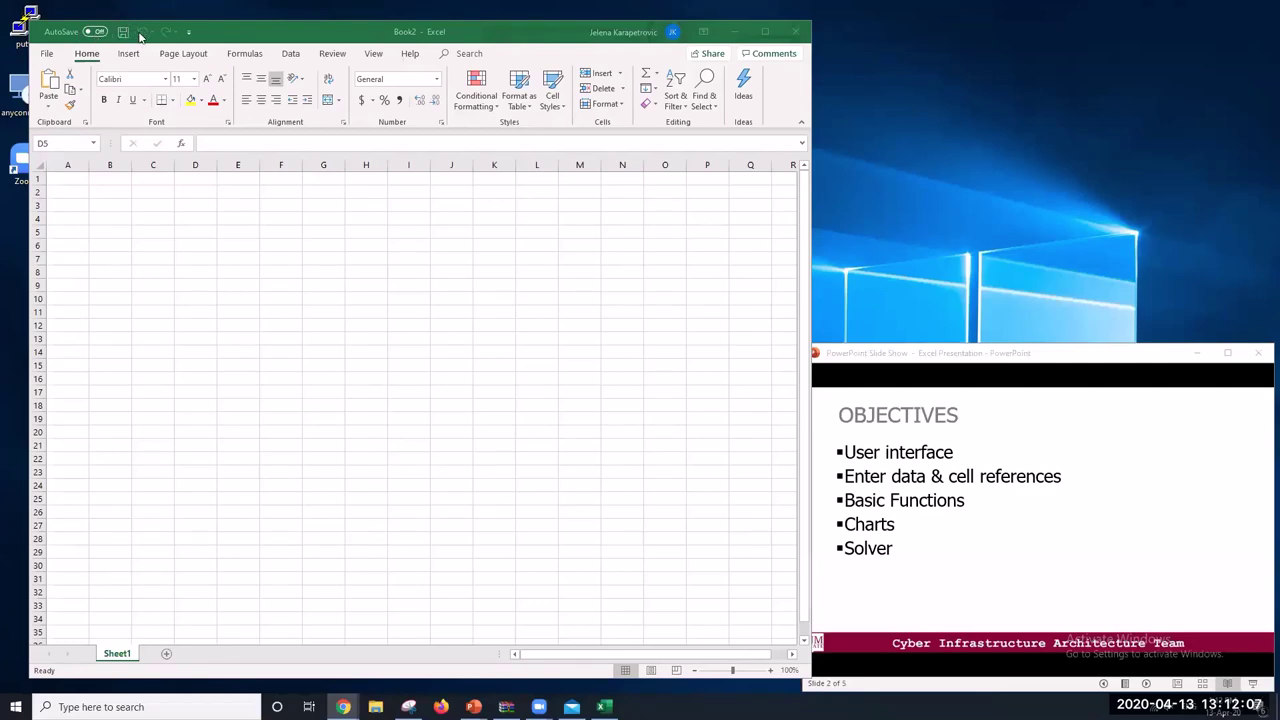
Examine which commands can be added to the Quick Access Toolbar, without changing any of them
{"action": "left_click", "coordinate": [190, 36]}
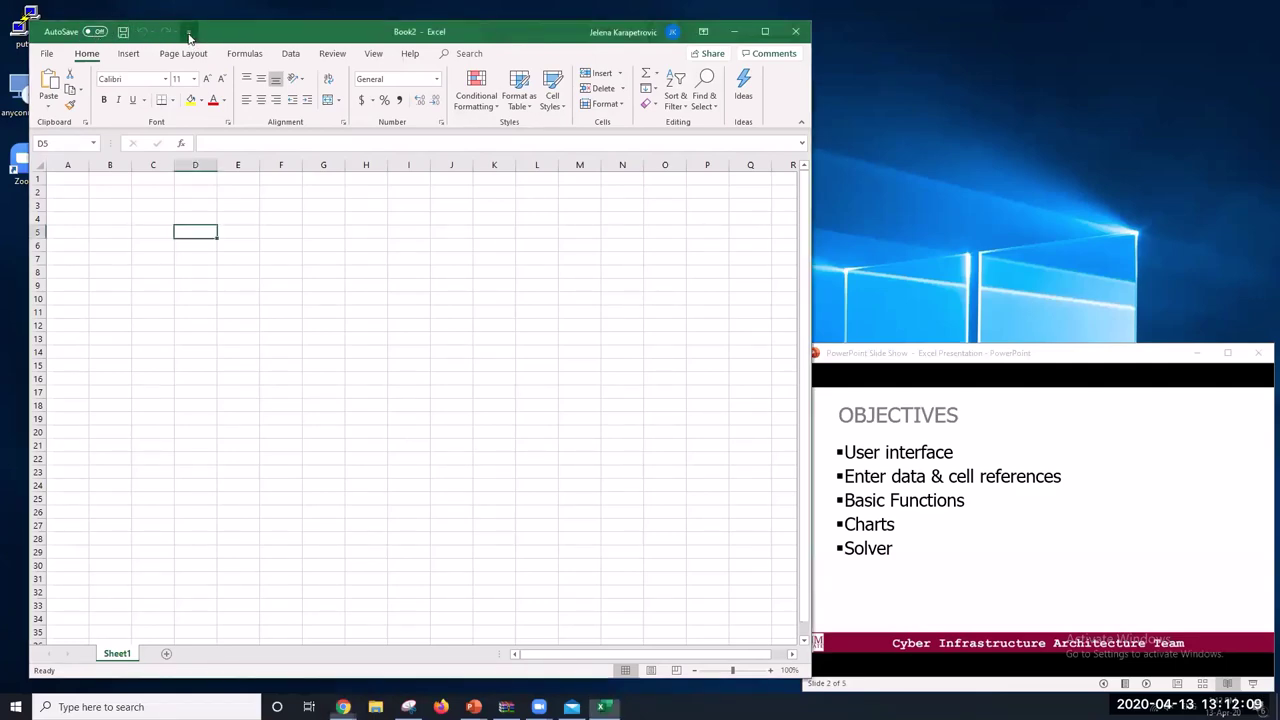
{"action": "left_click", "coordinate": [189, 33]}
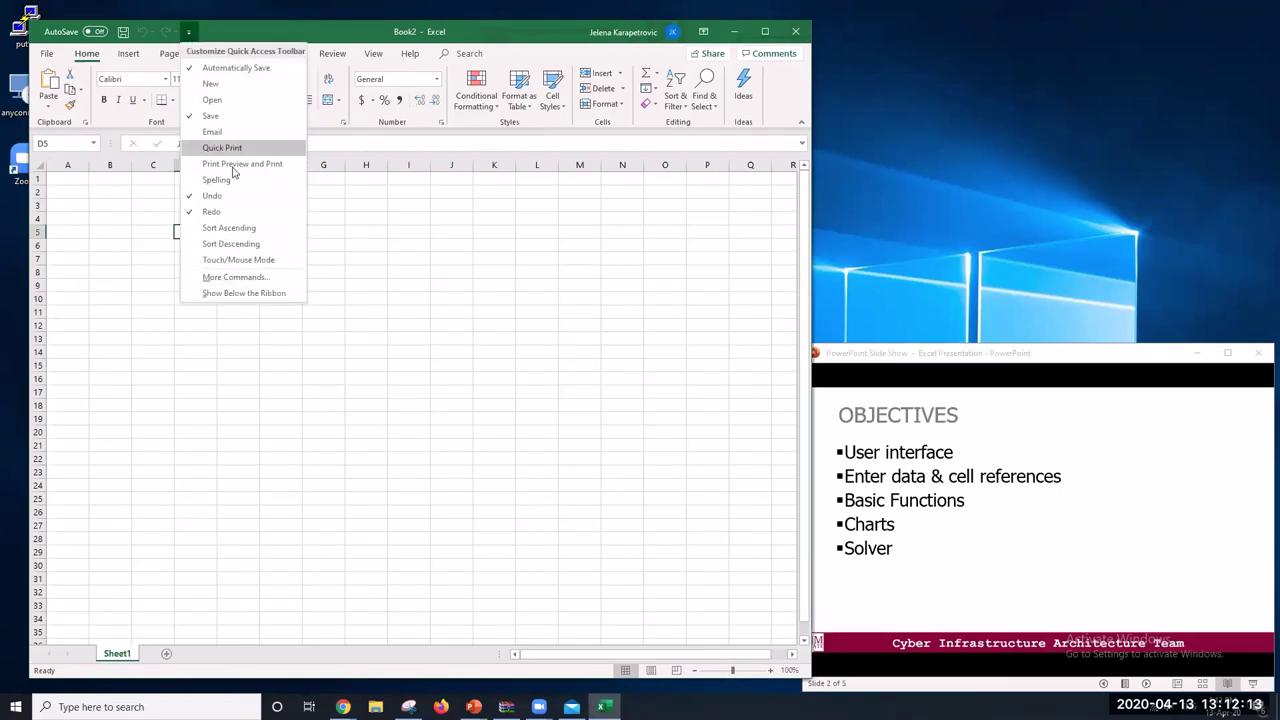
{"action": "left_click", "coordinate": [111, 249]}
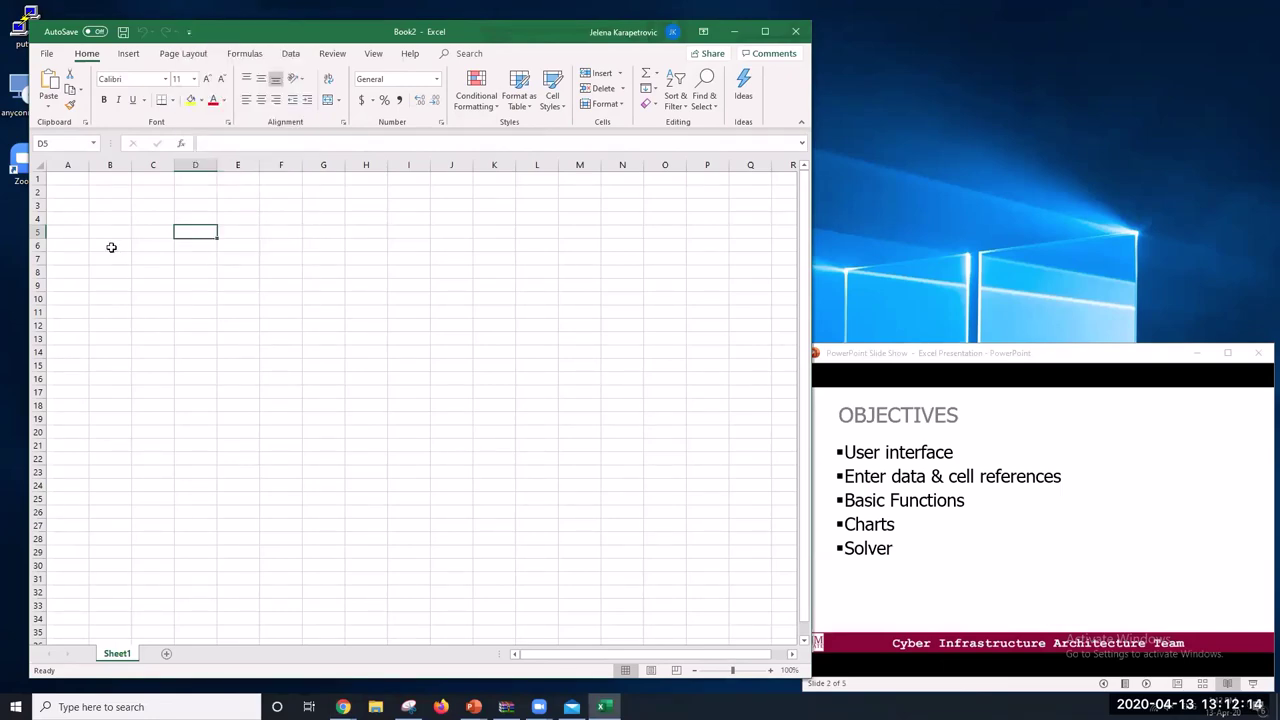
{"action": "left_click", "coordinate": [189, 33]}
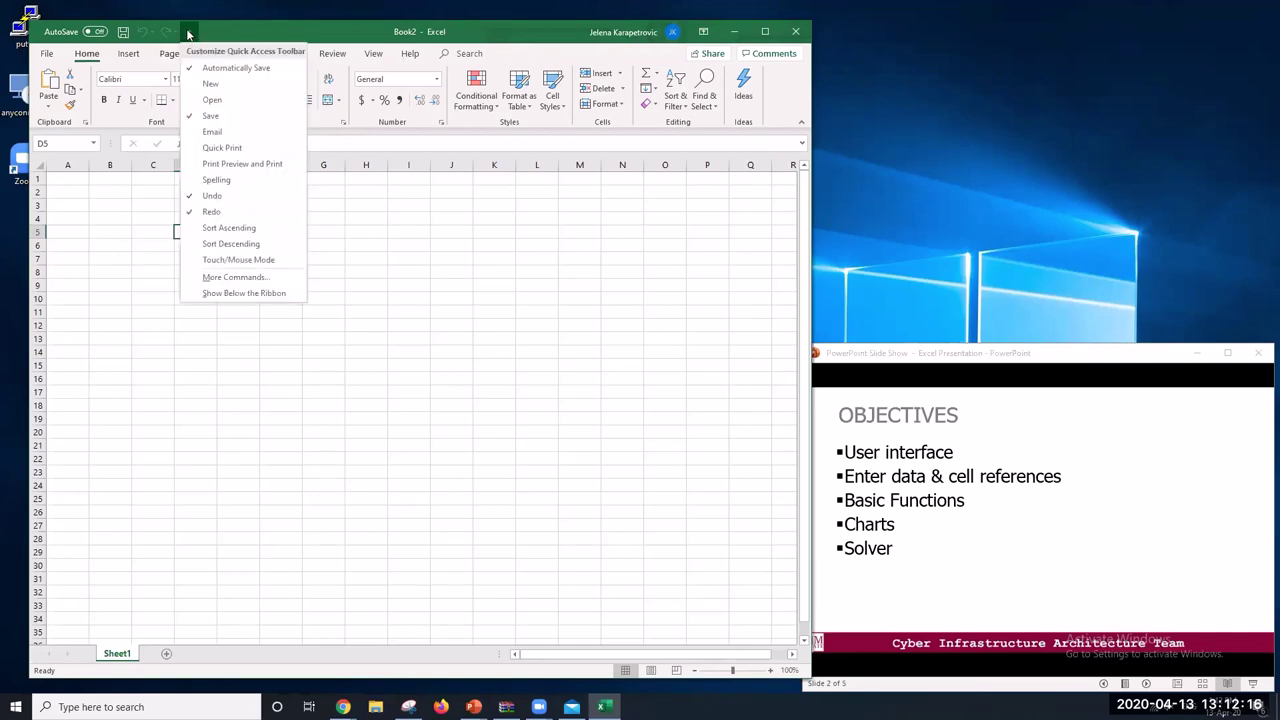
{"action": "left_click", "coordinate": [137, 288]}
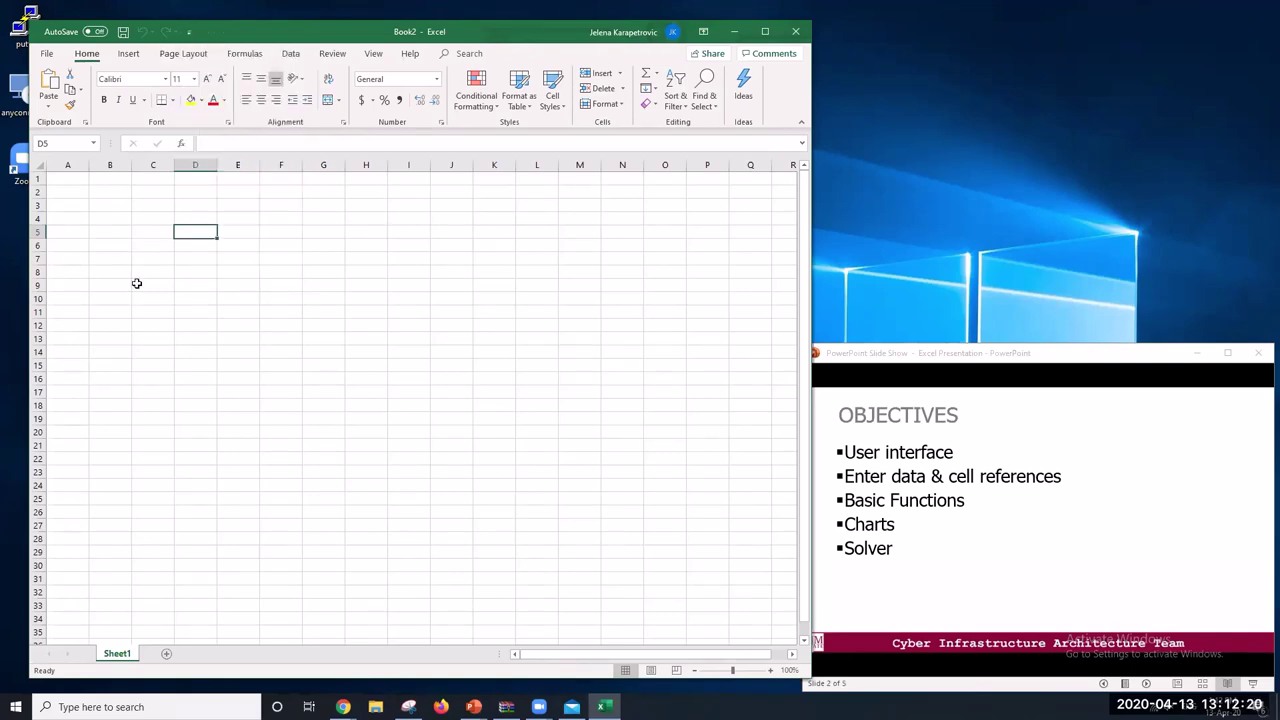
Review the workbook's Info page, followed by the available Insert and Page Layout commands
{"action": "left_click", "coordinate": [52, 53]}
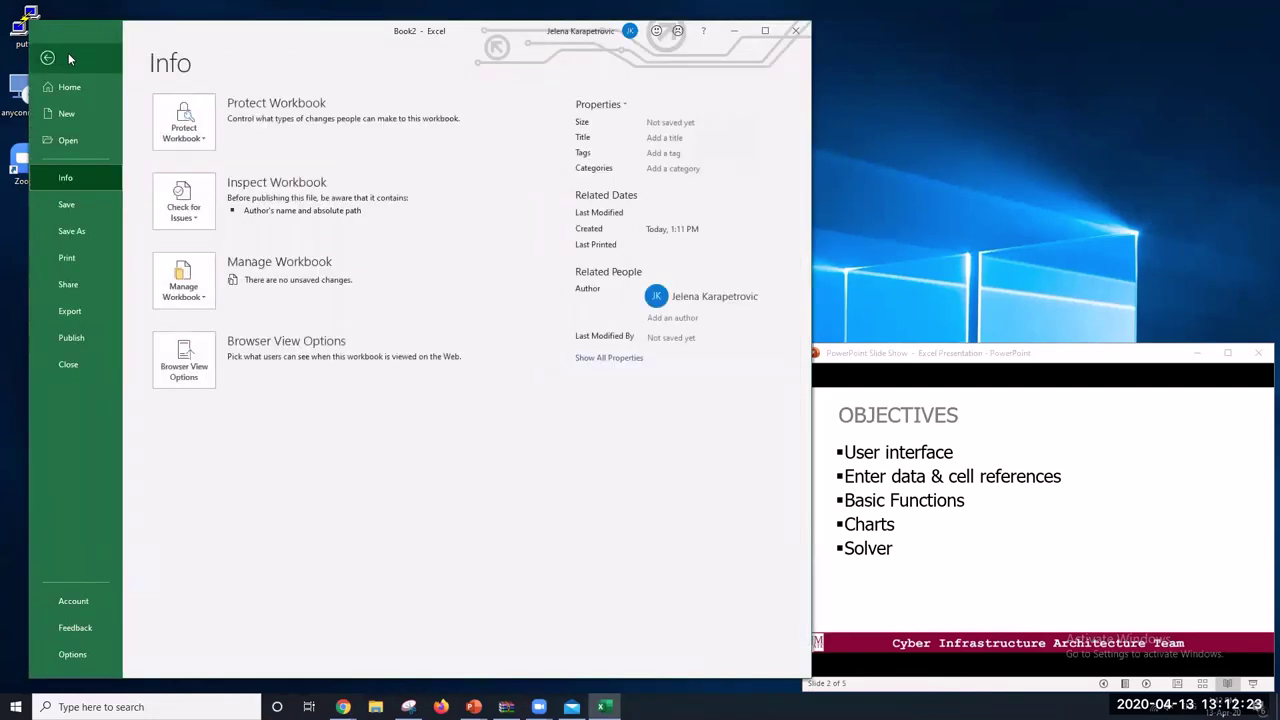
{"action": "left_click", "coordinate": [48, 58]}
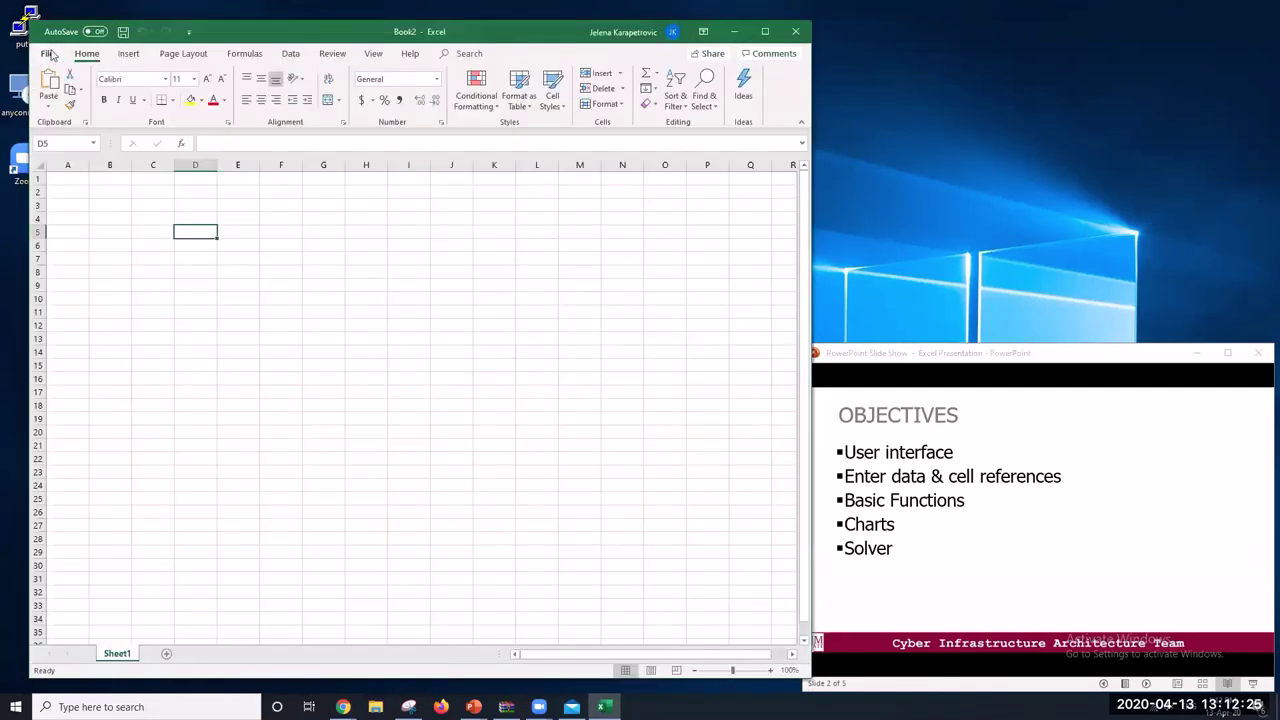
{"action": "left_click", "coordinate": [132, 55]}
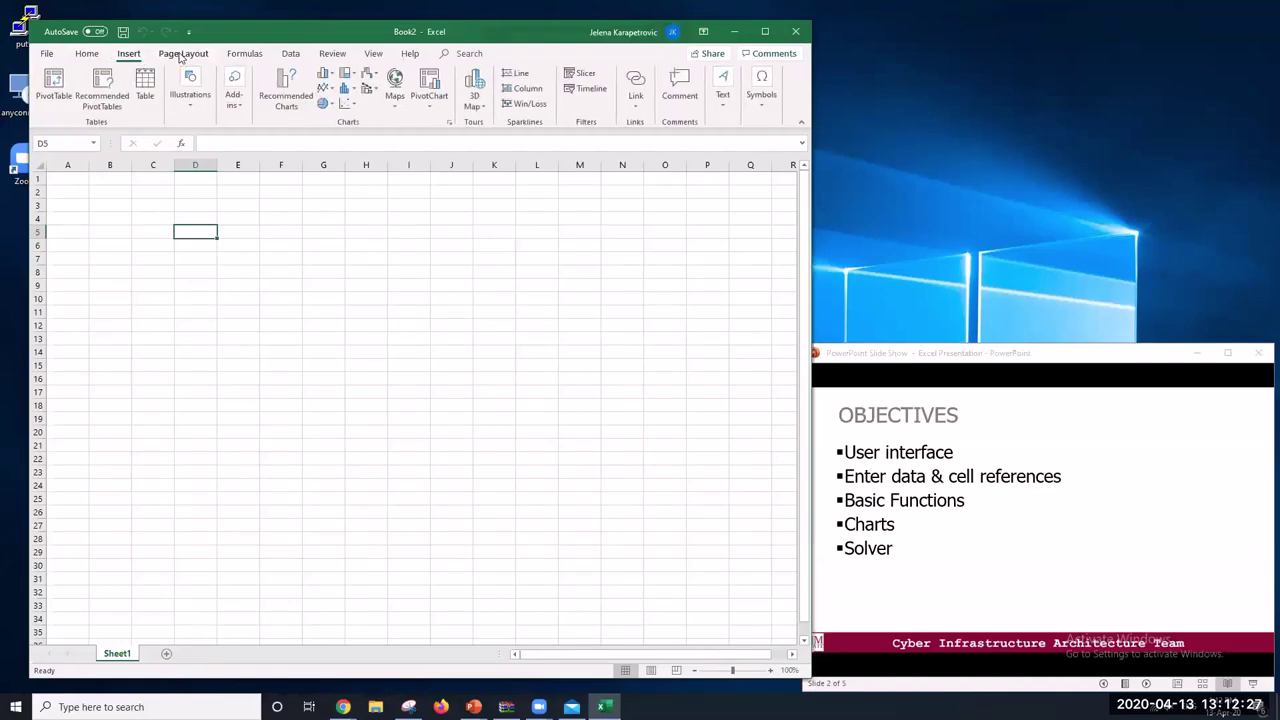
{"action": "left_click", "coordinate": [182, 55]}
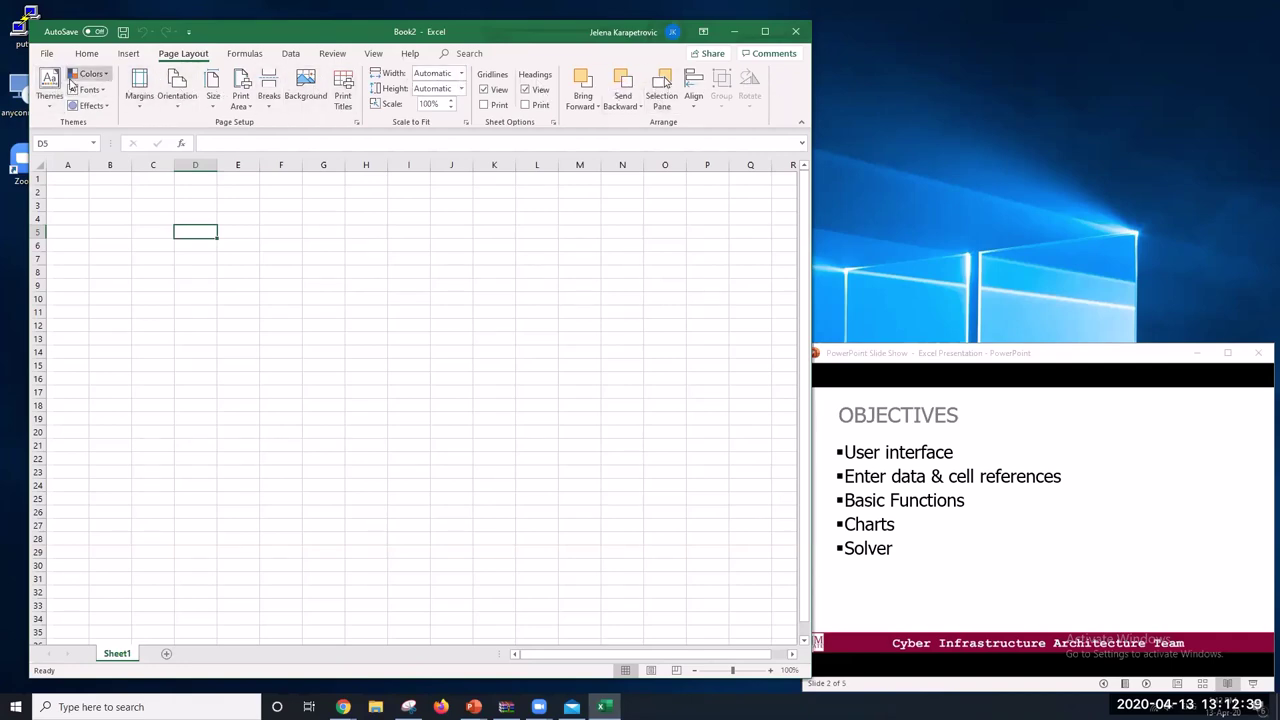
{"action": "left_click", "coordinate": [343, 706]}
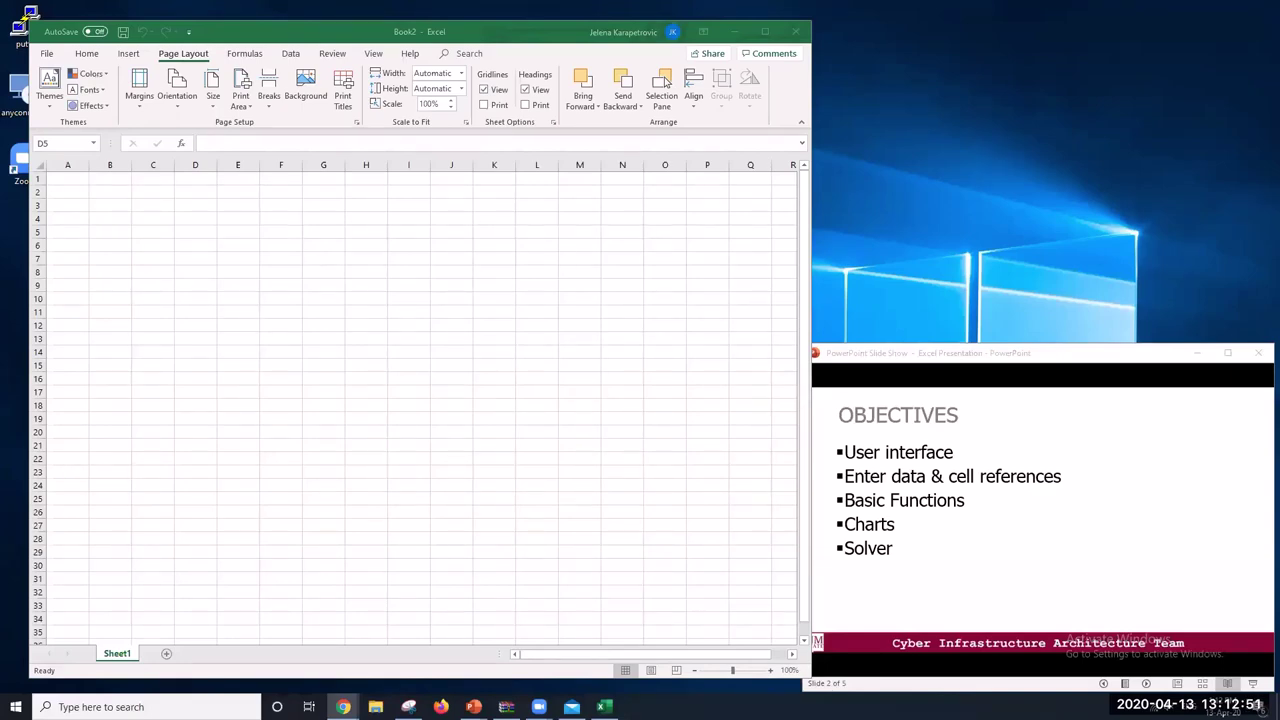
Apply horizontal center alignment to cell D5
{"action": "left_click", "coordinate": [94, 60]}
{"action": "left_click", "coordinate": [93, 56]}
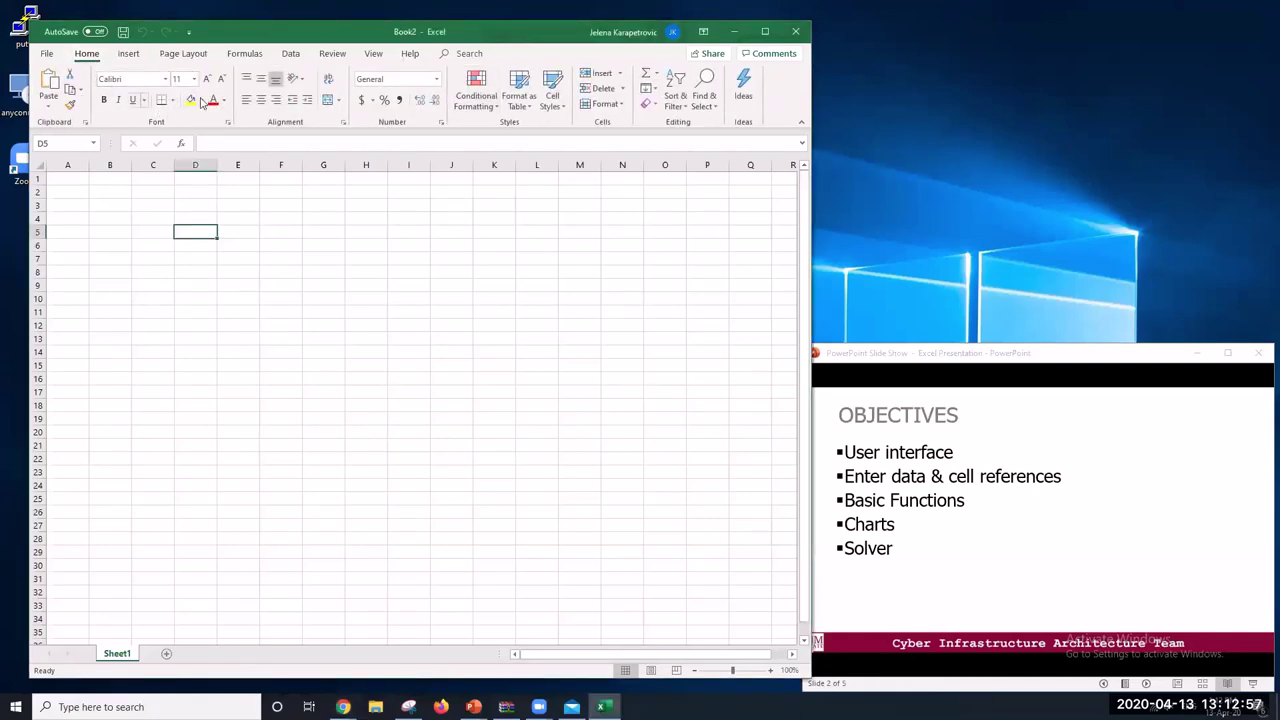
{"action": "left_click", "coordinate": [260, 100]}
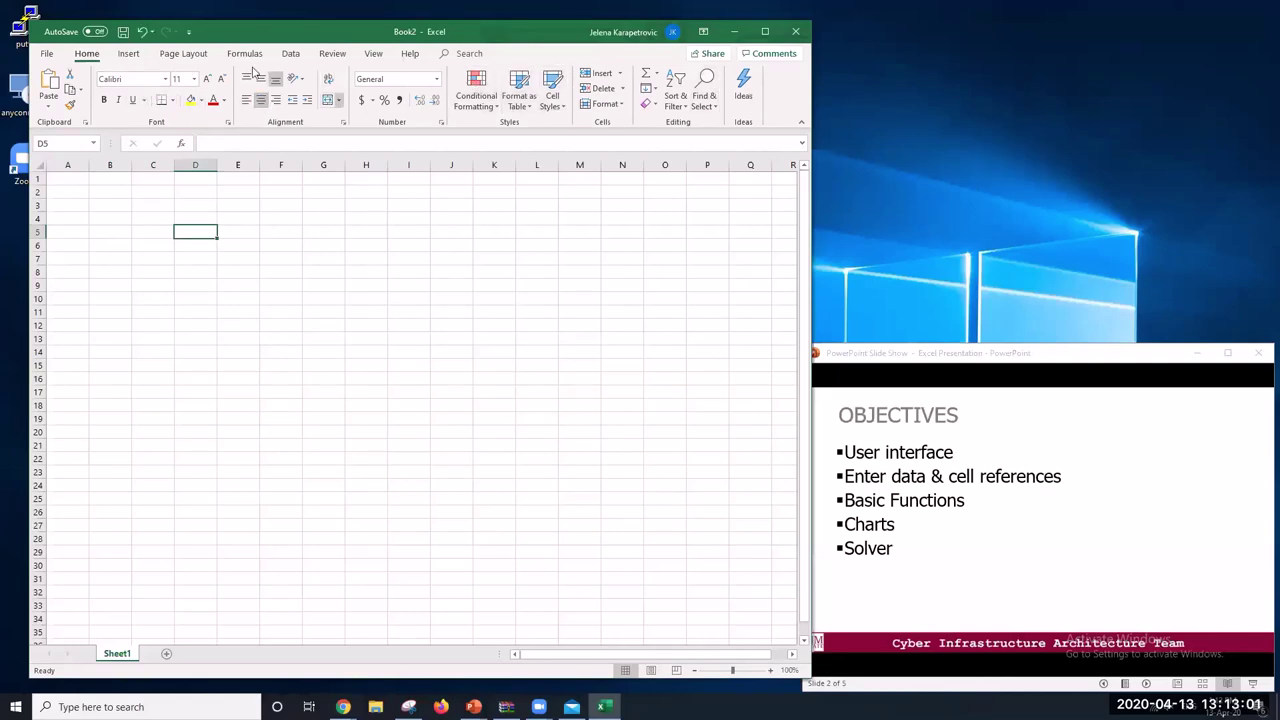
Examine the data commands and demonstrate selecting individual cells in row 1 and a block from A1 to P32
{"action": "left_click", "coordinate": [290, 53]}
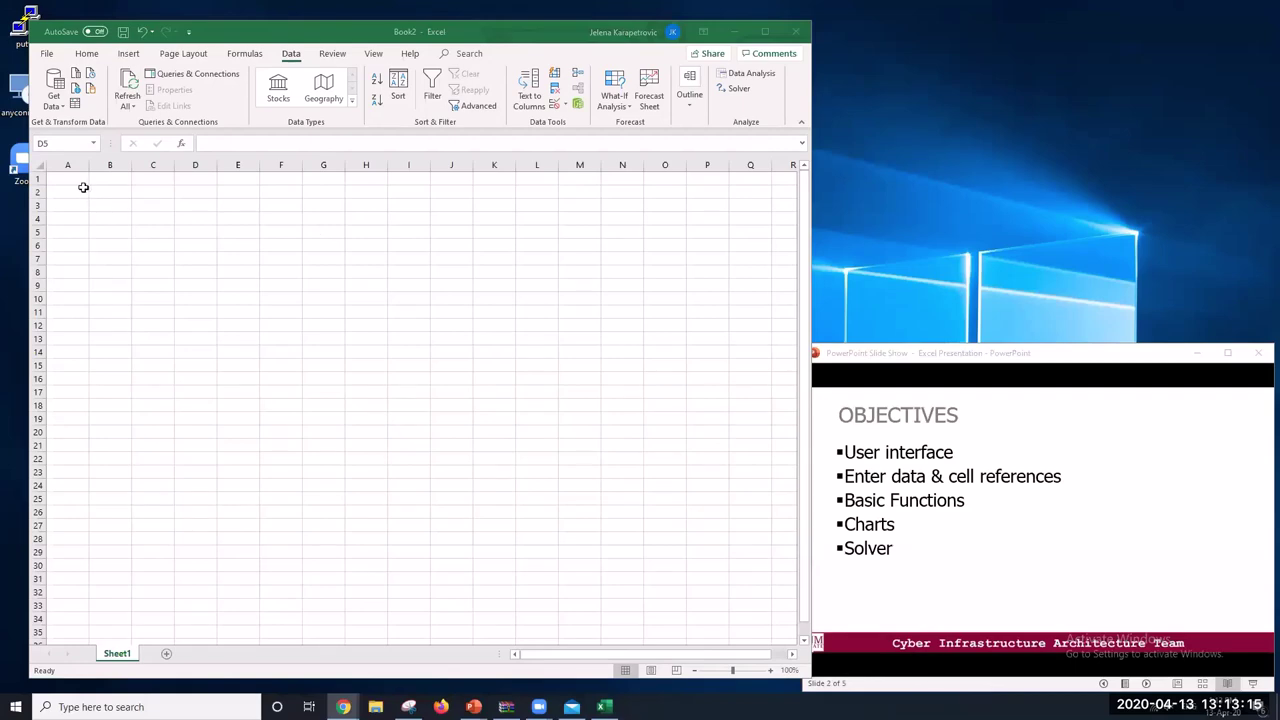
{"action": "left_click", "coordinate": [66, 178]}
{"action": "left_click", "coordinate": [112, 178]}
{"action": "left_click", "coordinate": [157, 179]}
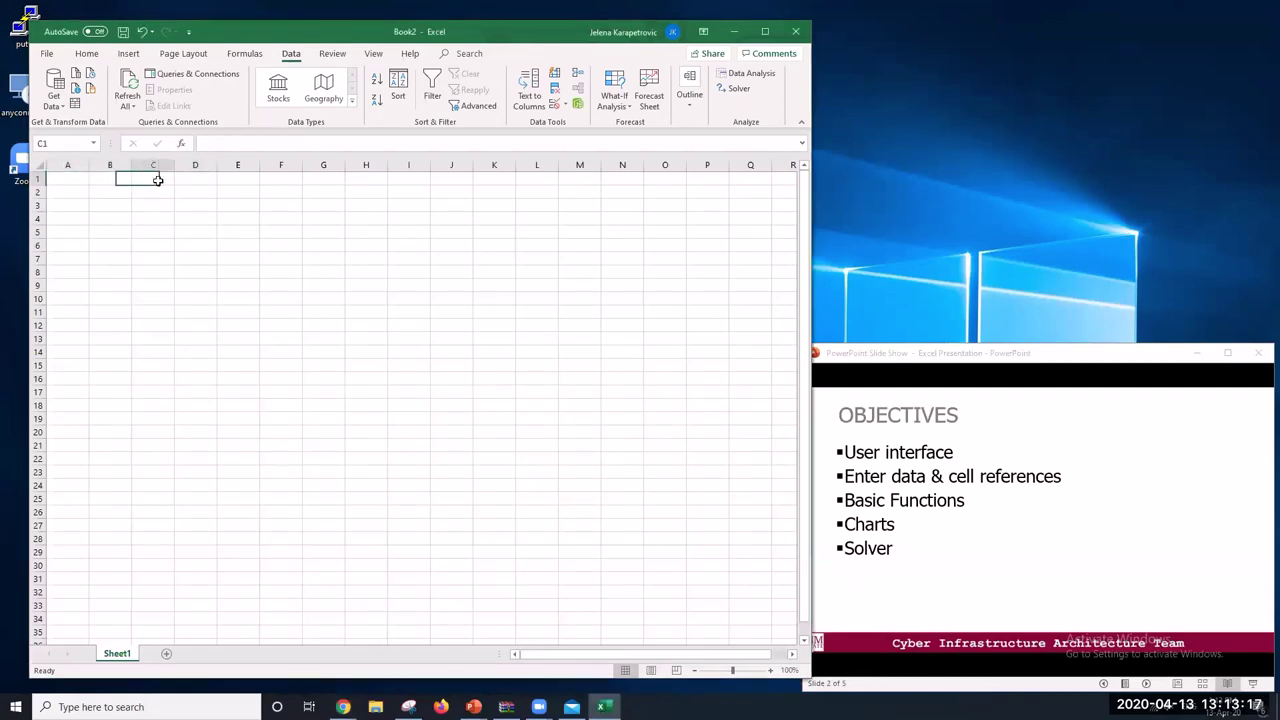
{"action": "left_click_drag", "start_coordinate": [80, 180], "coordinate": [728, 563]}
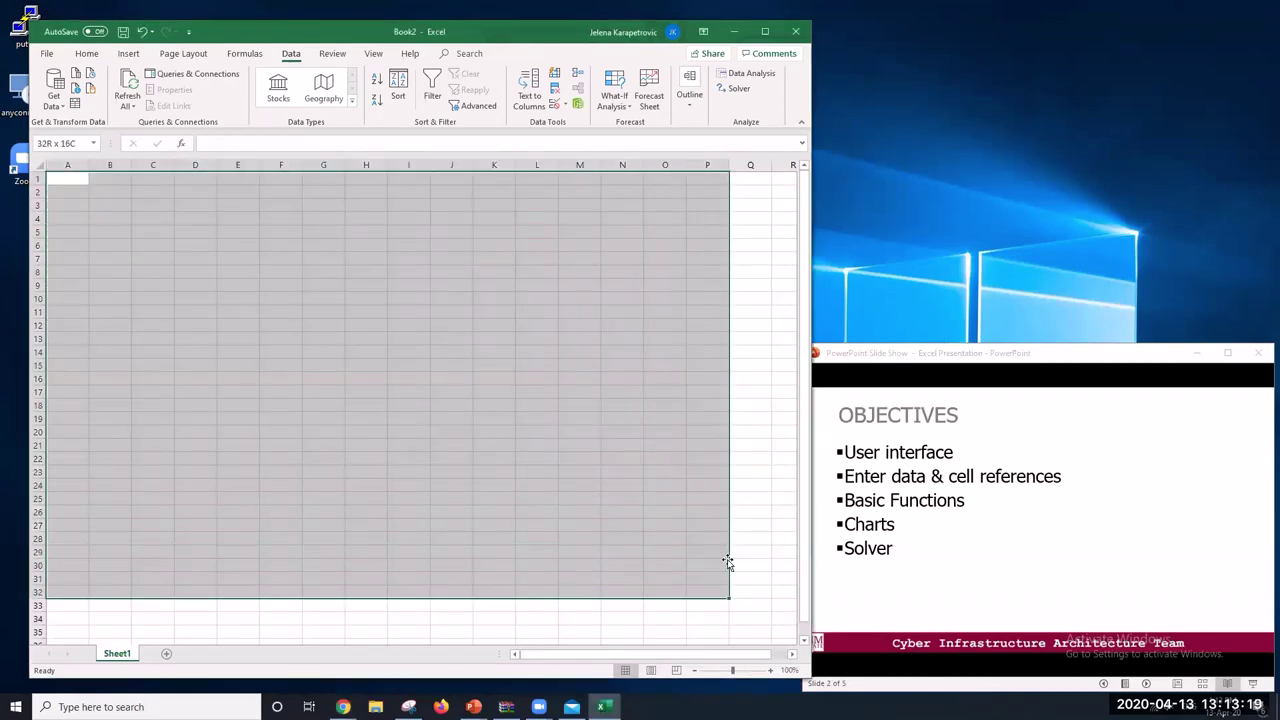
{"action": "left_click", "coordinate": [362, 281]}
Enter the number 2 in cell A1
{"action": "left_click", "coordinate": [67, 178]}
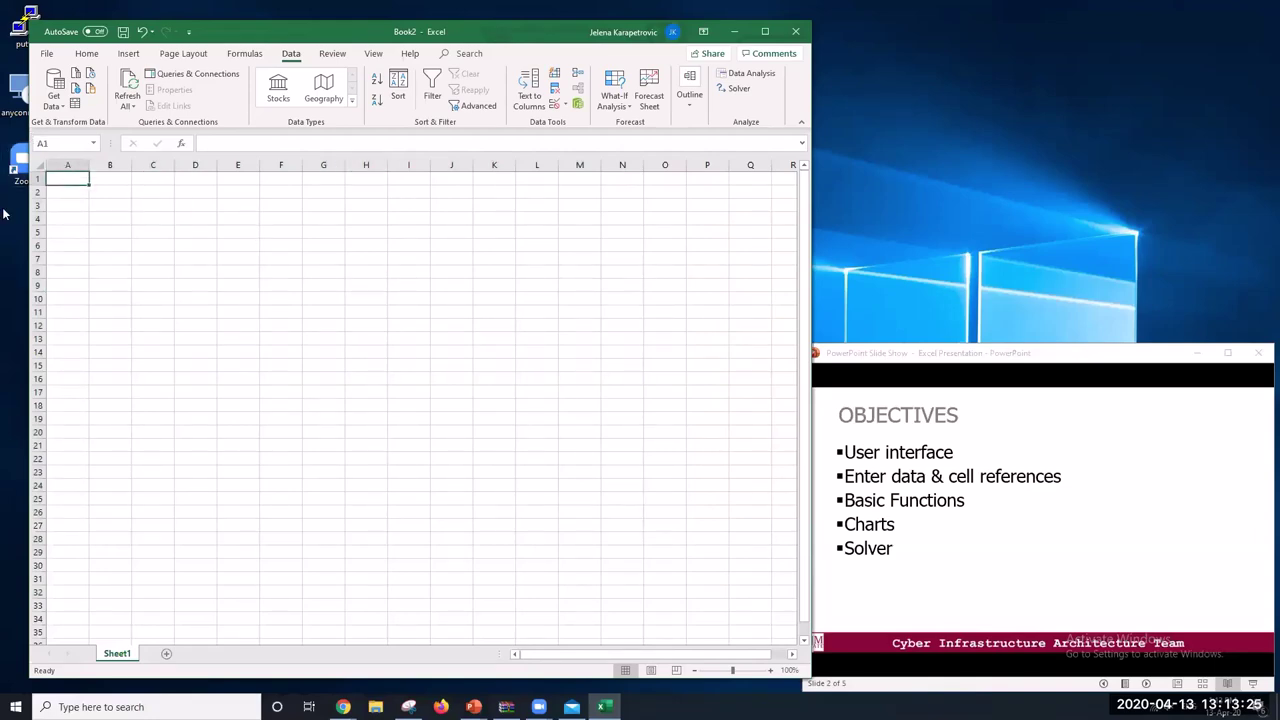
{"action": "left_click", "coordinate": [215, 143]}
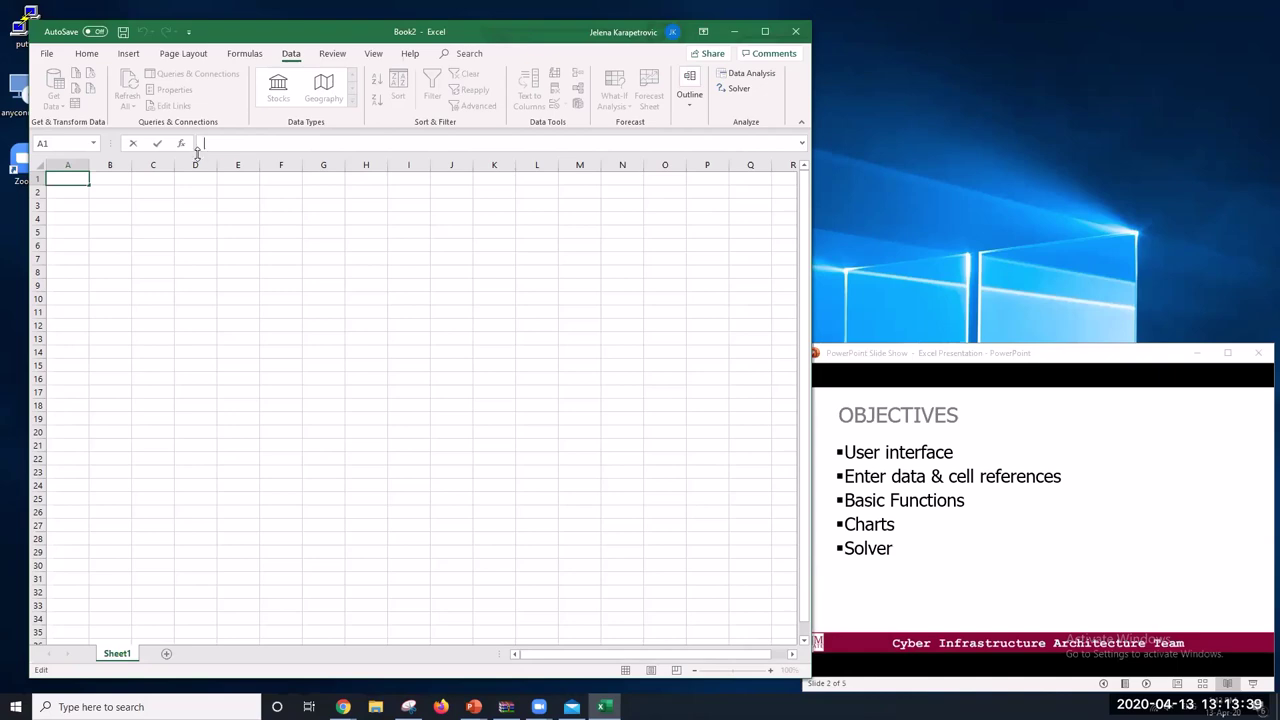
{"action": "double_click", "coordinate": [80, 179]}
{"action": "type", "text": "2"}
{"action": "key", "text": "Return"}
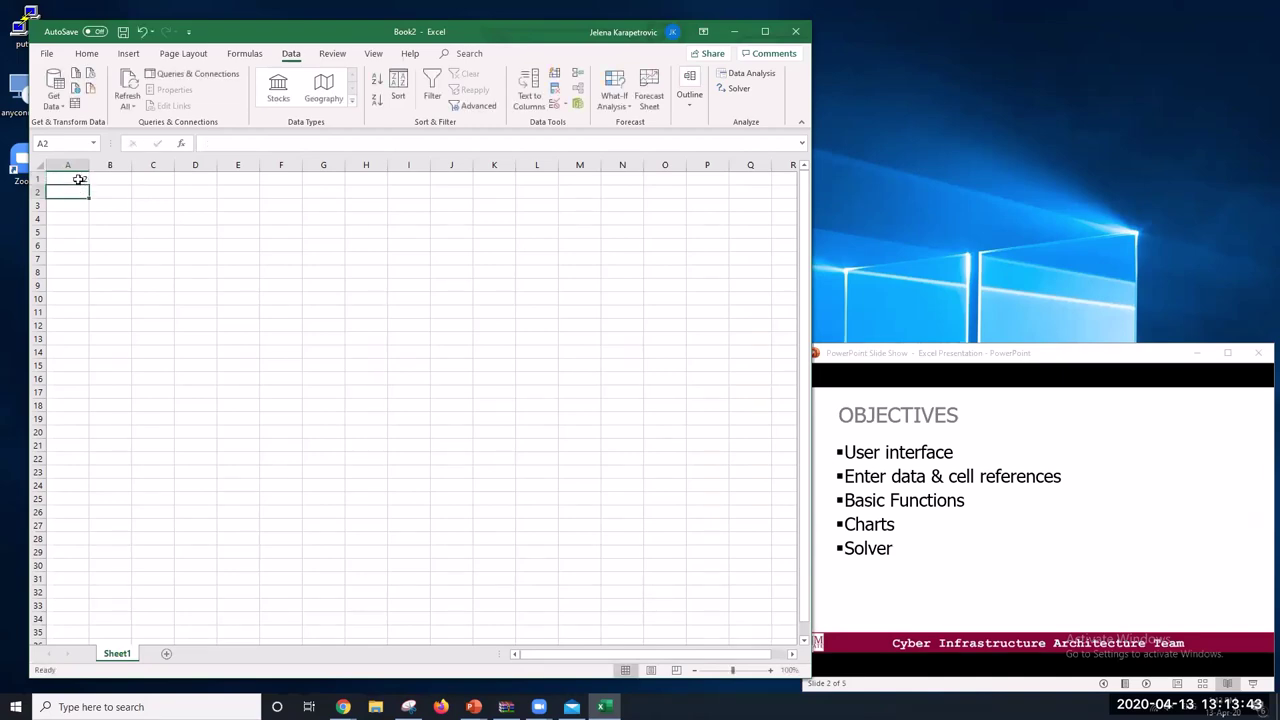
Enter 5 in cell A2 and a formula in cell A3 that adds cells A1 and A2
{"action": "type", "text": "5"}
{"action": "key", "text": "Return"}
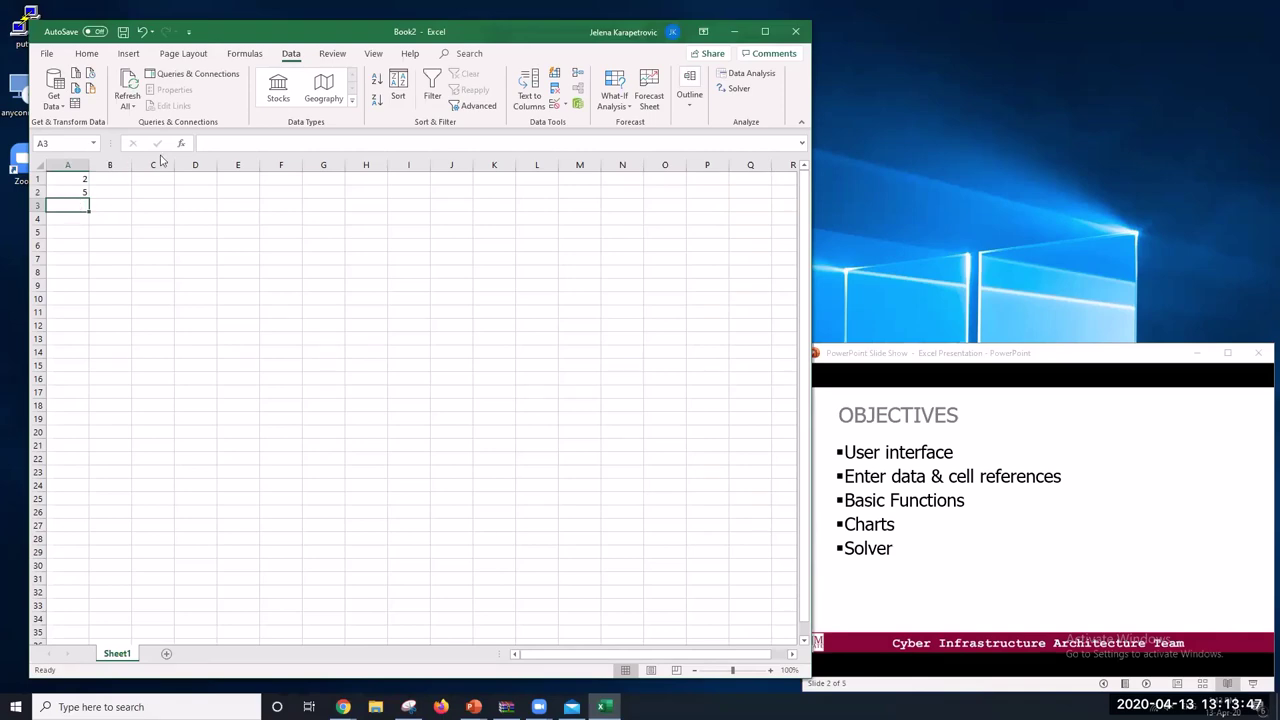
{"action": "left_click", "coordinate": [248, 139]}
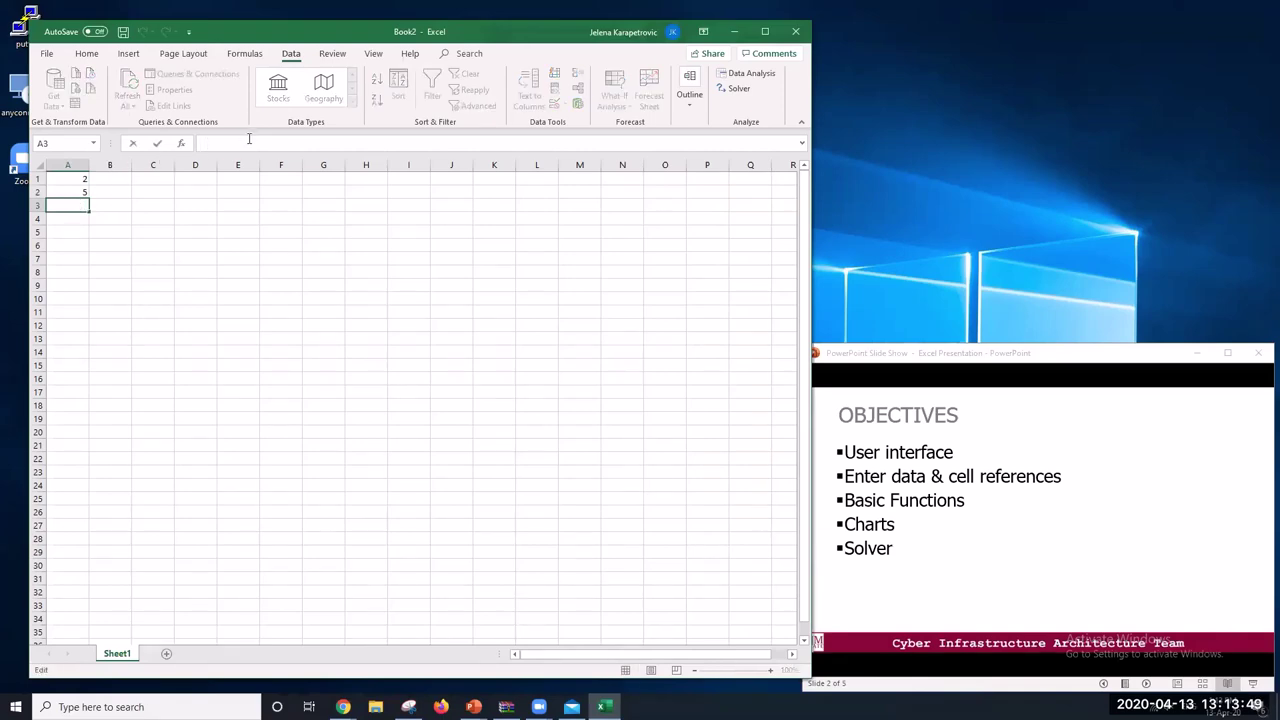
{"action": "type", "text": "="}
{"action": "left_click", "coordinate": [79, 177]}
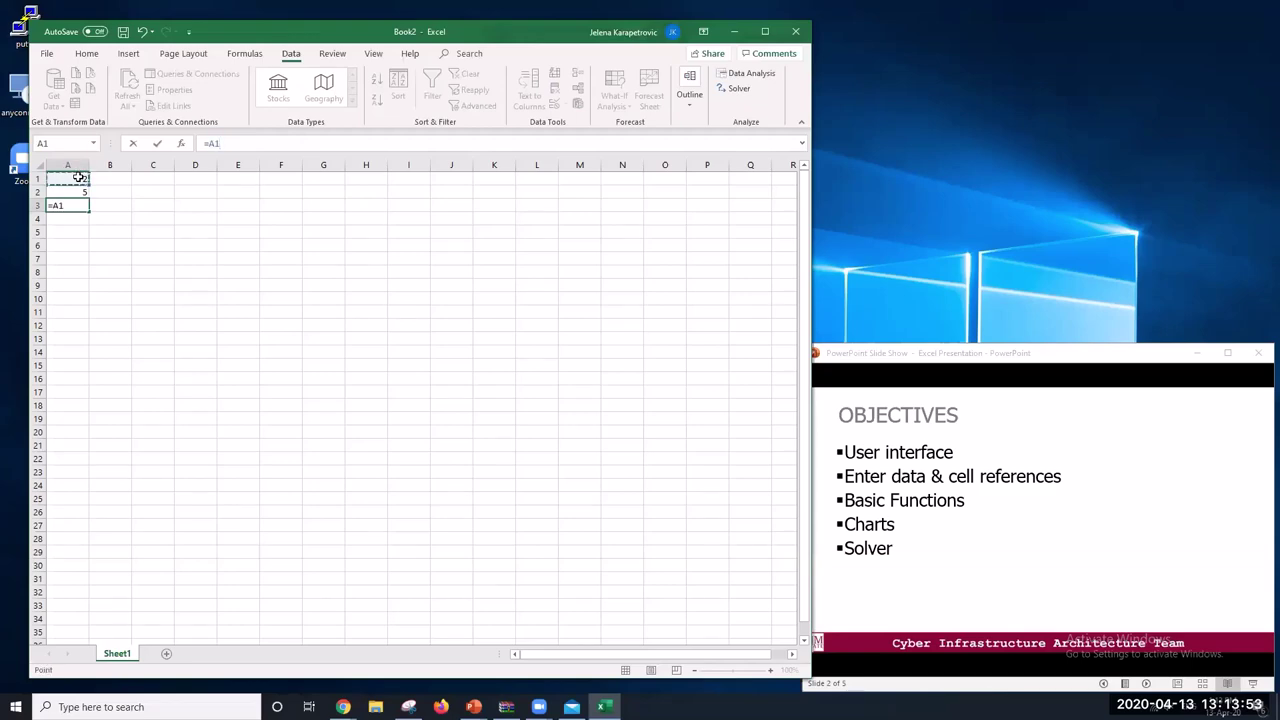
{"action": "type", "text": "+"}
{"action": "left_click", "coordinate": [74, 189]}
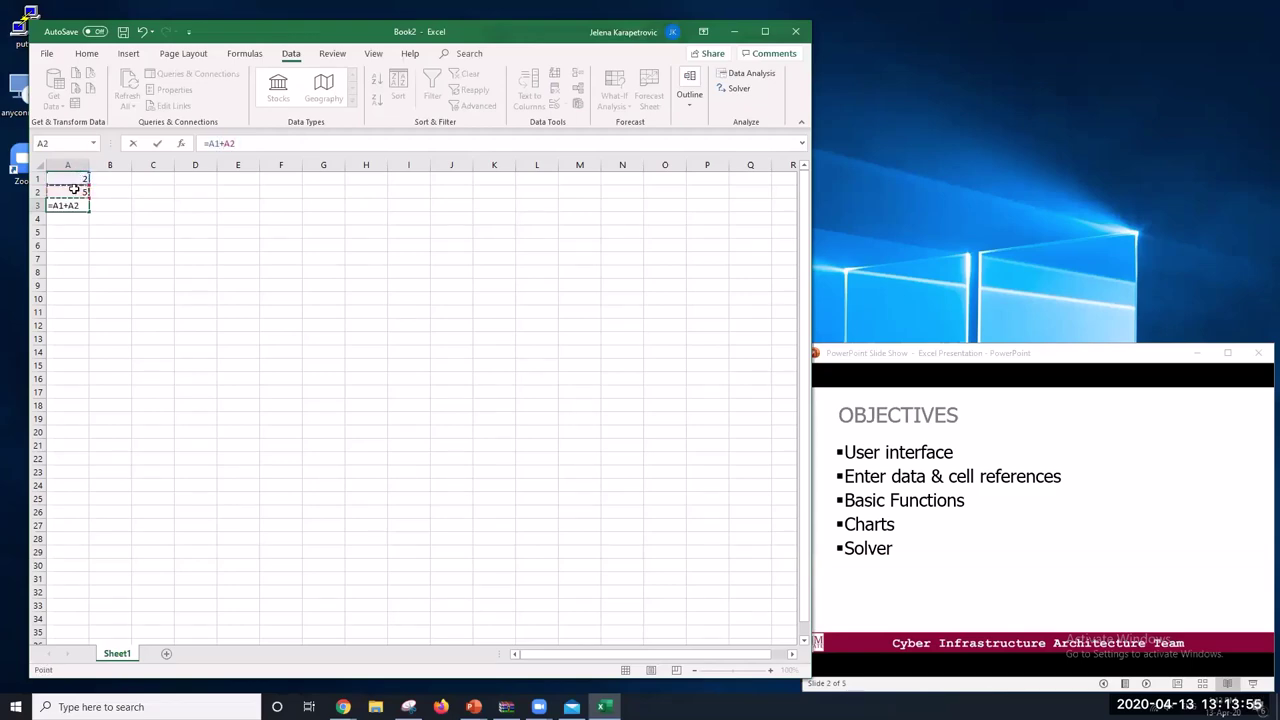
{"action": "key", "text": "Return"}
Inspect the formula behind cell A3 and the cell references shown for cells A2 and A5
{"action": "left_click", "coordinate": [72, 203]}
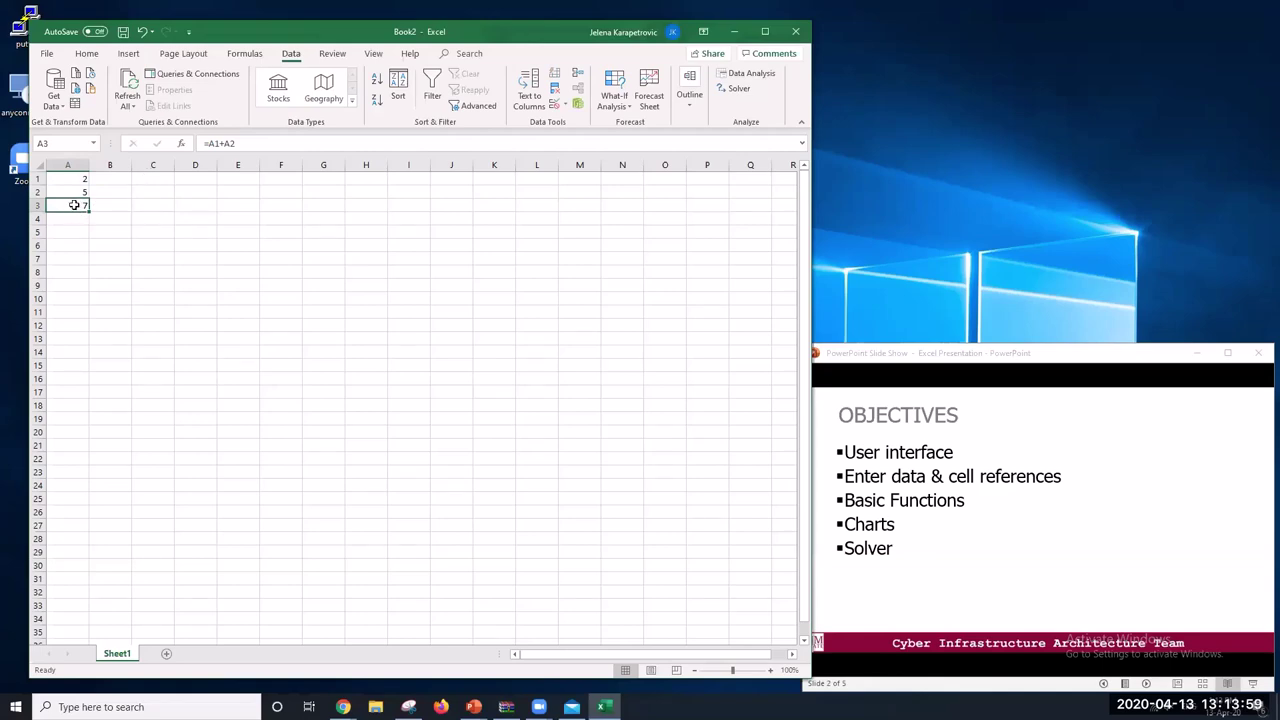
{"action": "left_click_drag", "start_coordinate": [281, 144], "coordinate": [168, 144]}
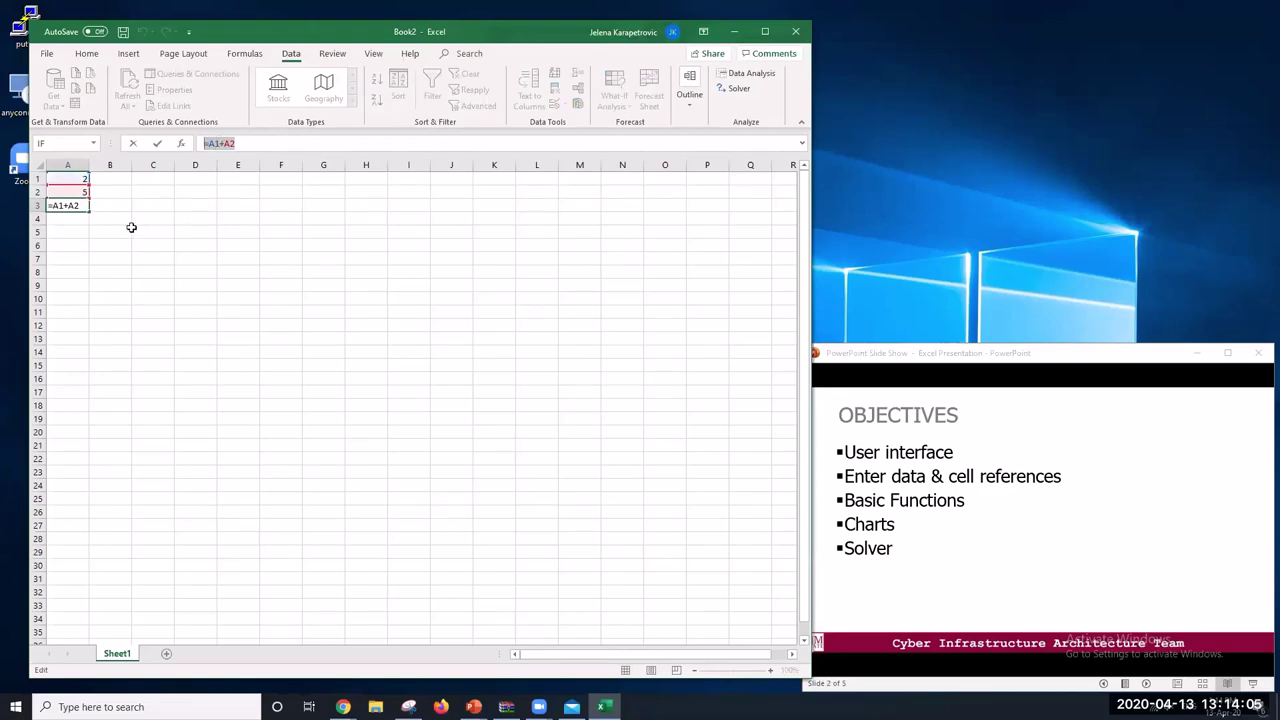
{"action": "key", "text": "Return"}
{"action": "left_click", "coordinate": [68, 191]}
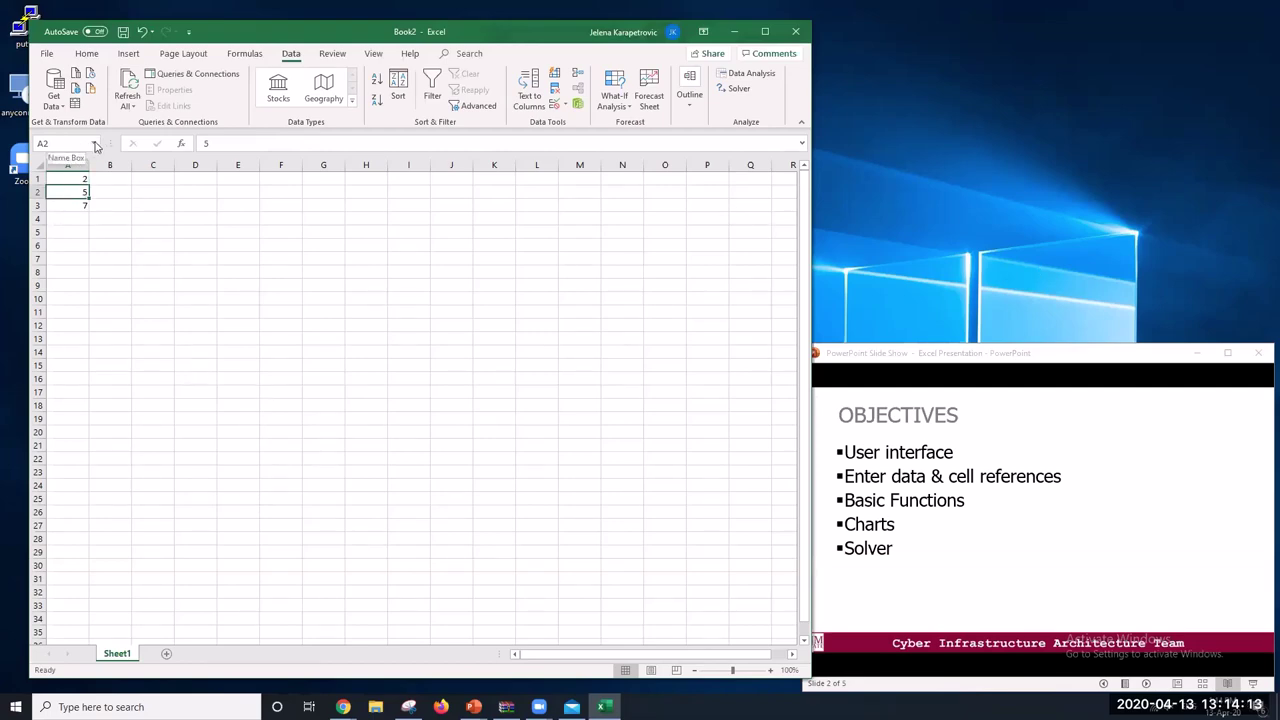
{"action": "left_click", "coordinate": [95, 144]}
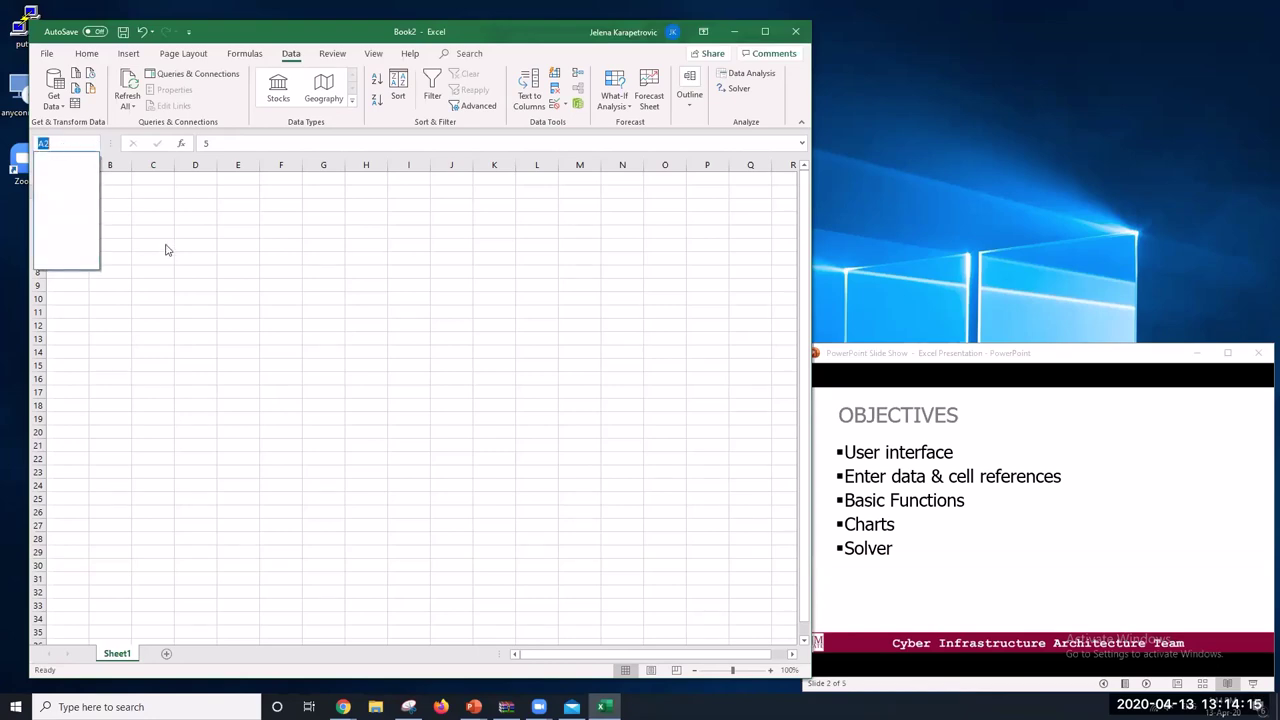
{"action": "key", "text": "Escape"}
{"action": "left_click", "coordinate": [73, 189]}
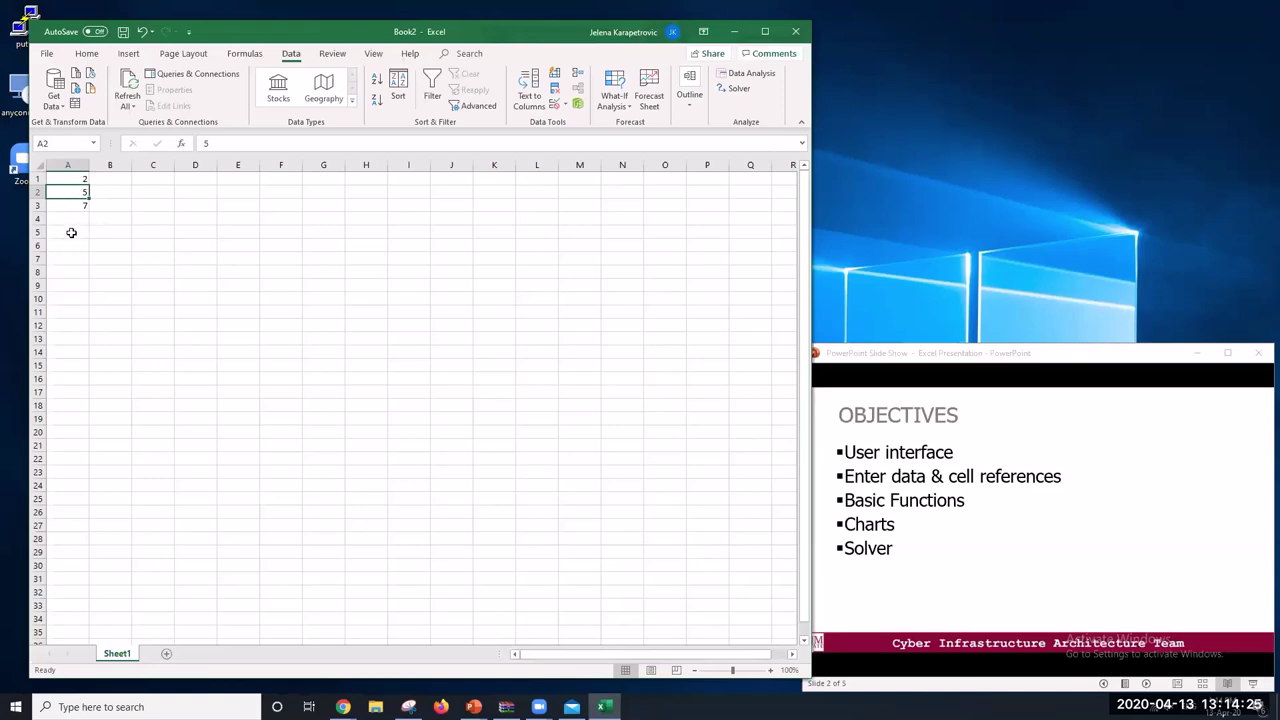
{"action": "left_click", "coordinate": [71, 232]}
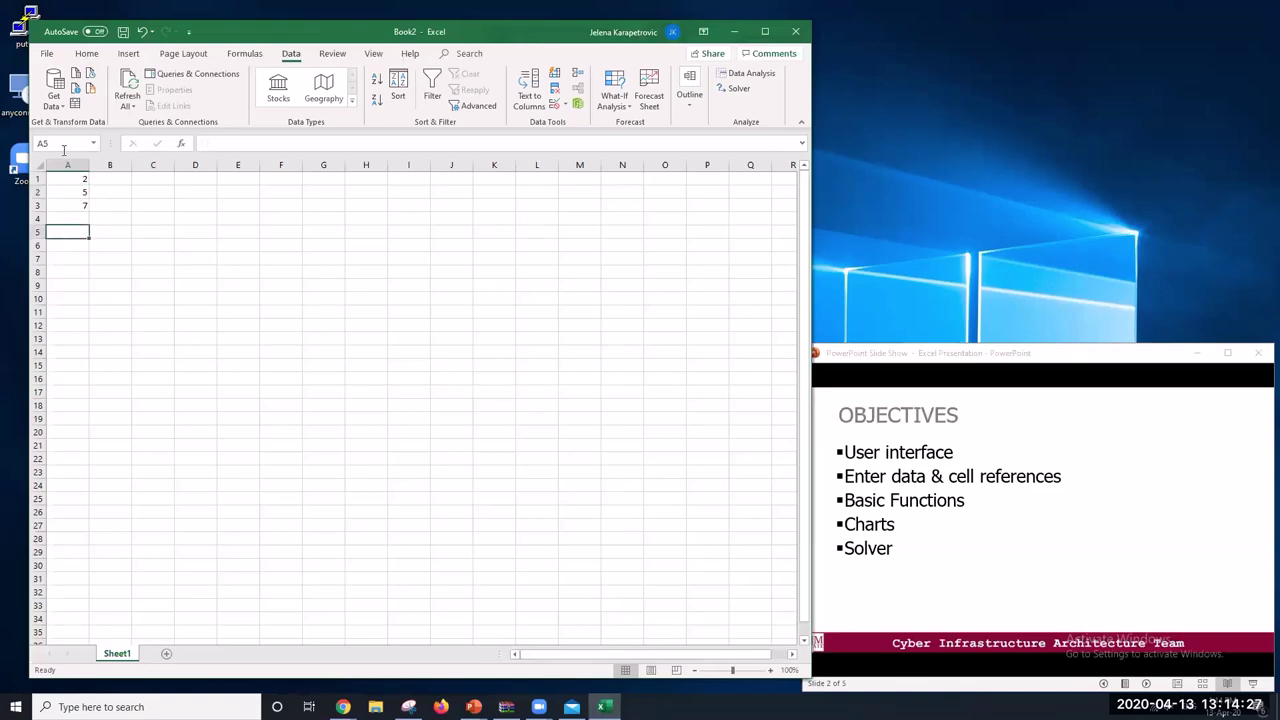
{"action": "left_click", "coordinate": [343, 706]}
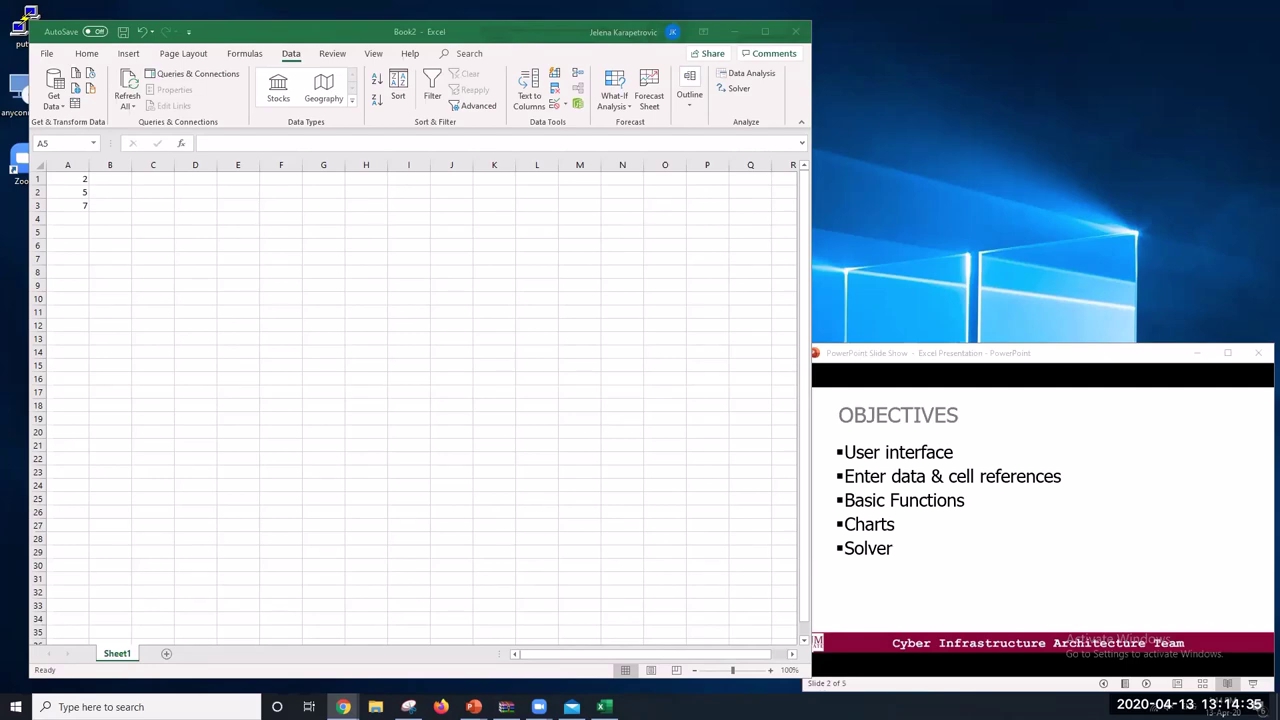
{"action": "left_click", "coordinate": [181, 259]}
{"action": "left_click", "coordinate": [198, 338]}
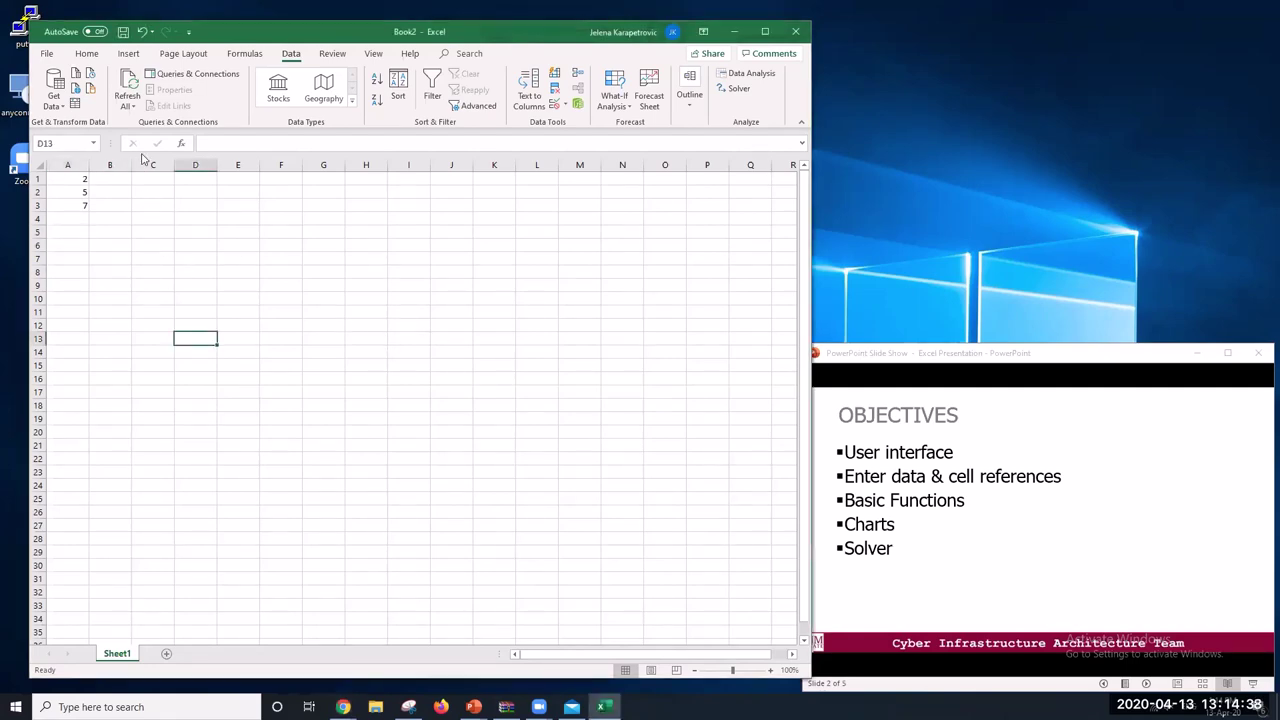
Save the workbook to the Desktop as an Excel Workbook named Example
{"action": "left_click", "coordinate": [48, 54]}
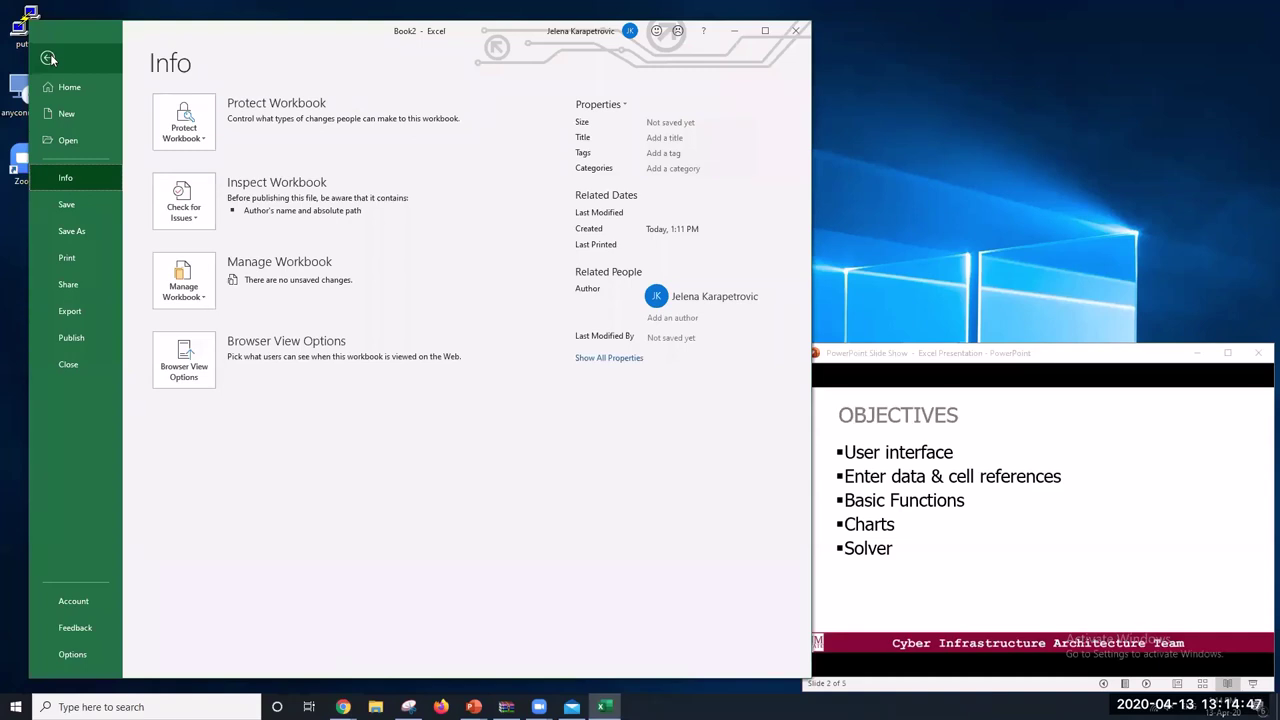
{"action": "left_click", "coordinate": [93, 233]}
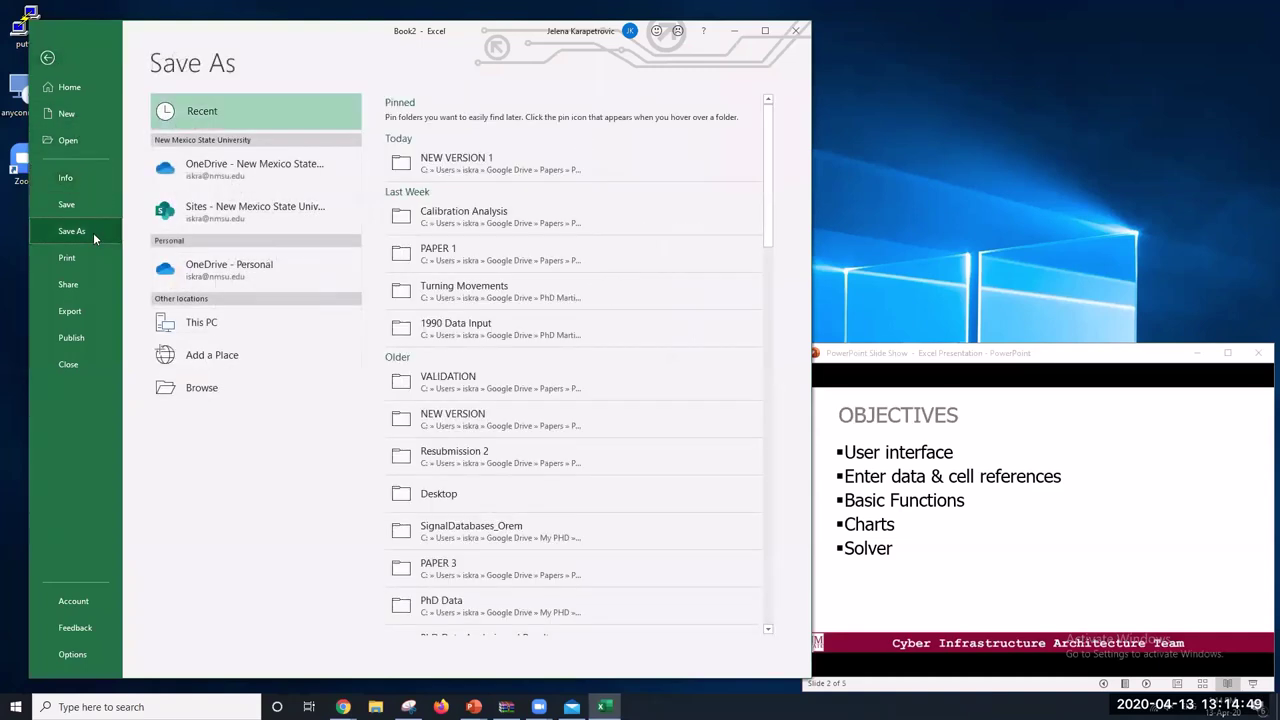
{"action": "left_click", "coordinate": [255, 330]}
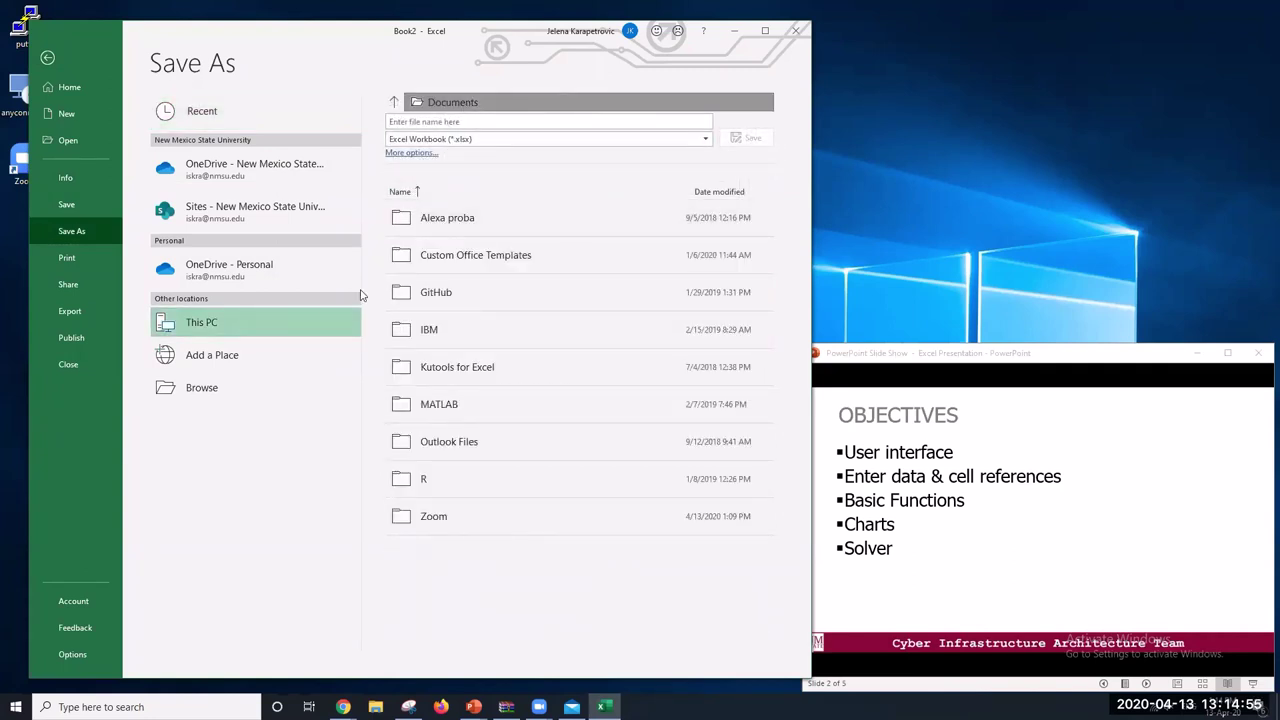
{"action": "left_click", "coordinate": [404, 205]}
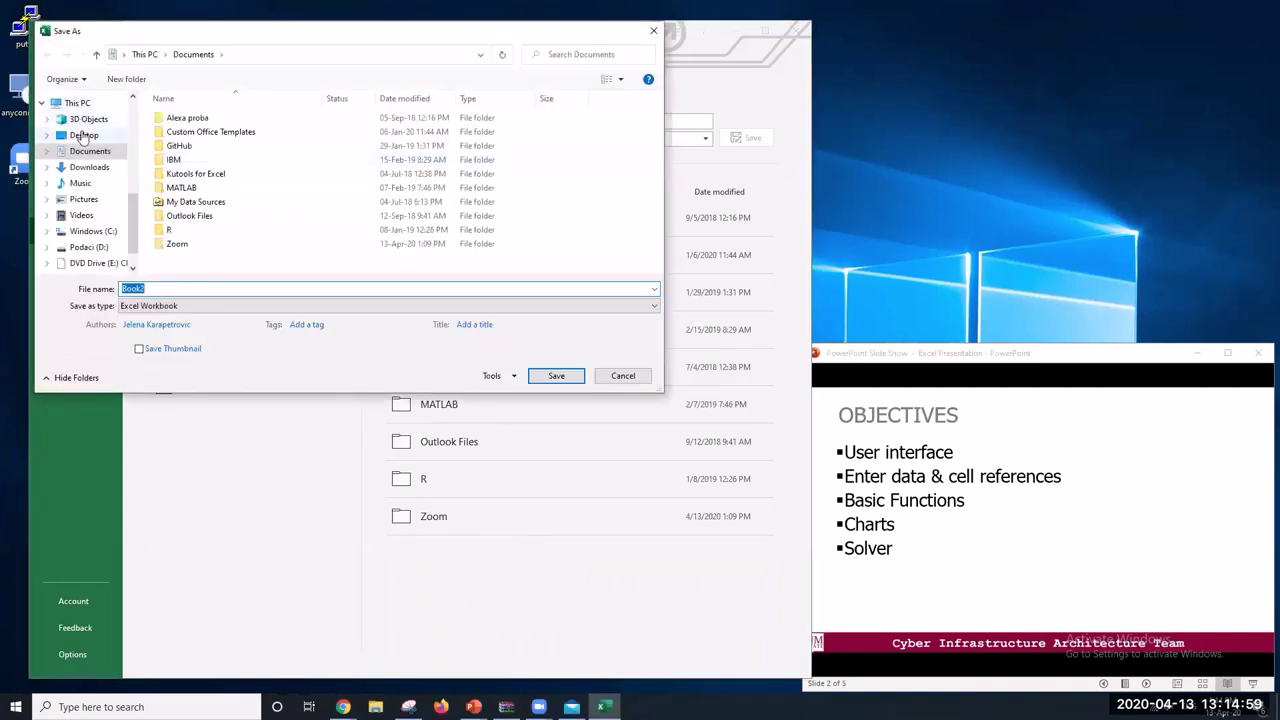
{"action": "left_click", "coordinate": [83, 136]}
{"action": "left_click", "coordinate": [231, 290]}
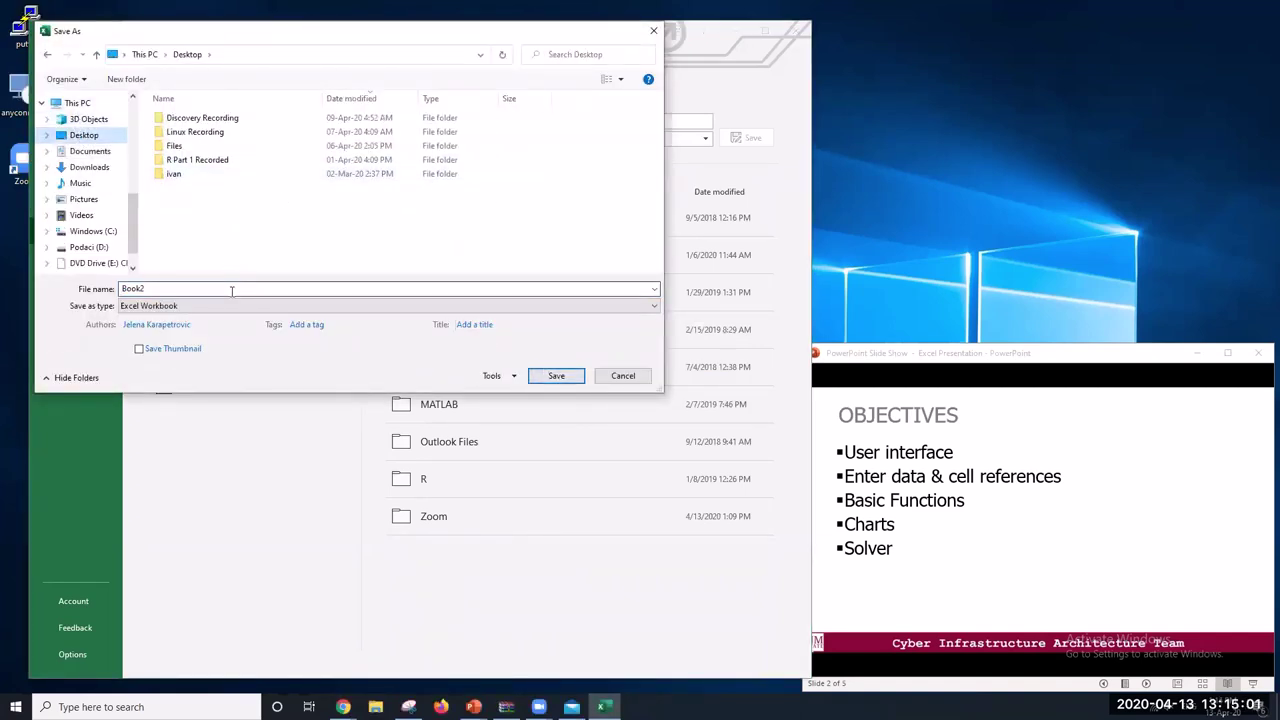
{"action": "double_click", "coordinate": [231, 290]}
{"action": "type", "text": "Example"}
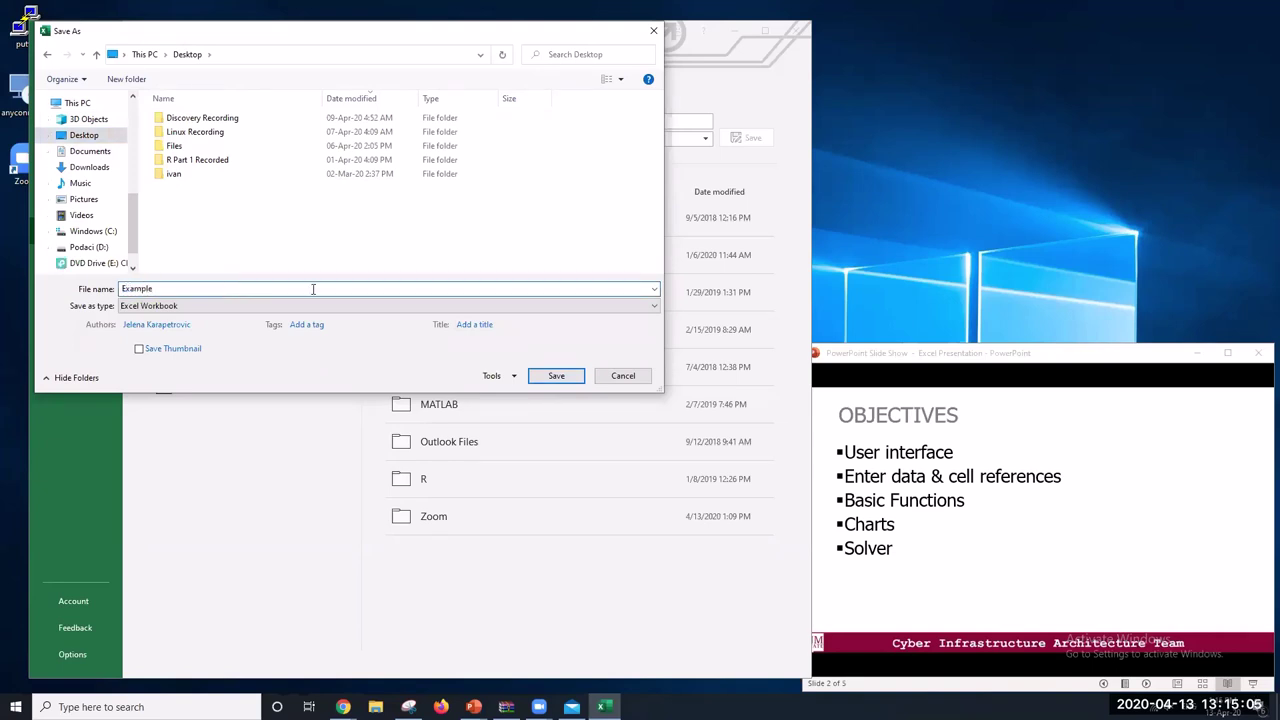
{"action": "left_click", "coordinate": [557, 376]}
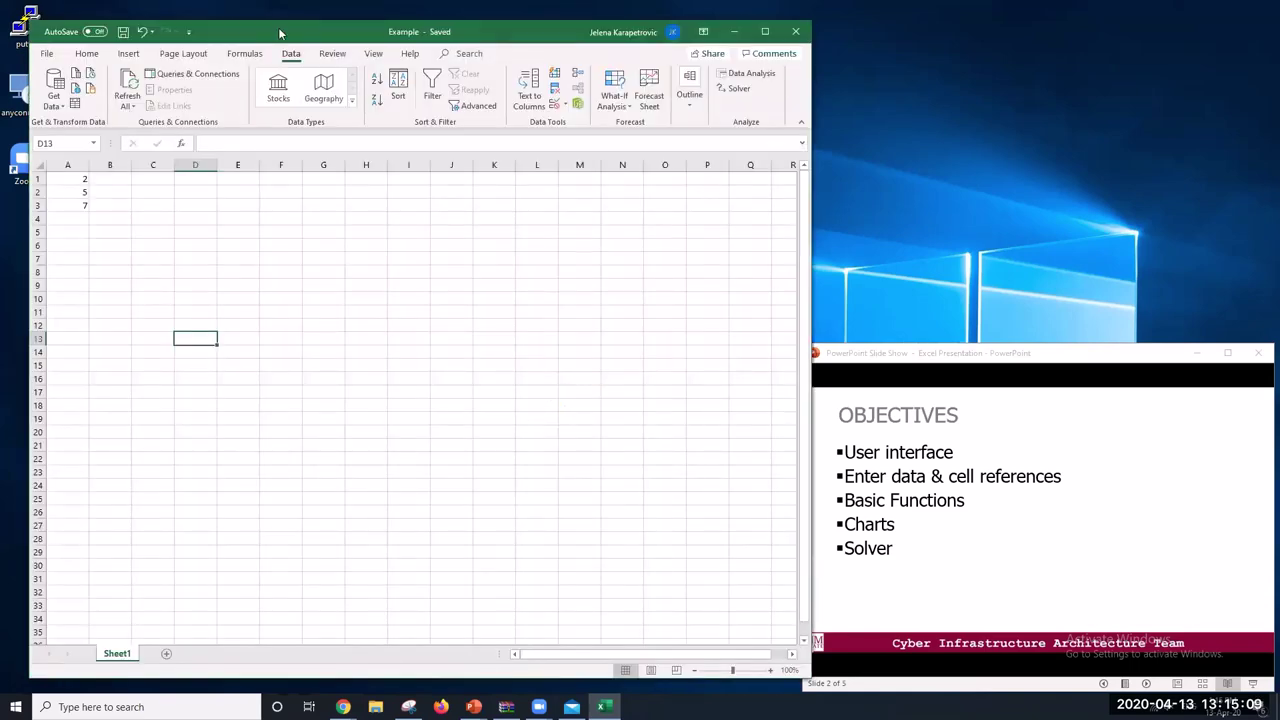
Close the Example workbook and place its desktop file icon directly below the Zoom shortcut
{"action": "left_click_drag", "start_coordinate": [280, 34], "coordinate": [283, 105]}
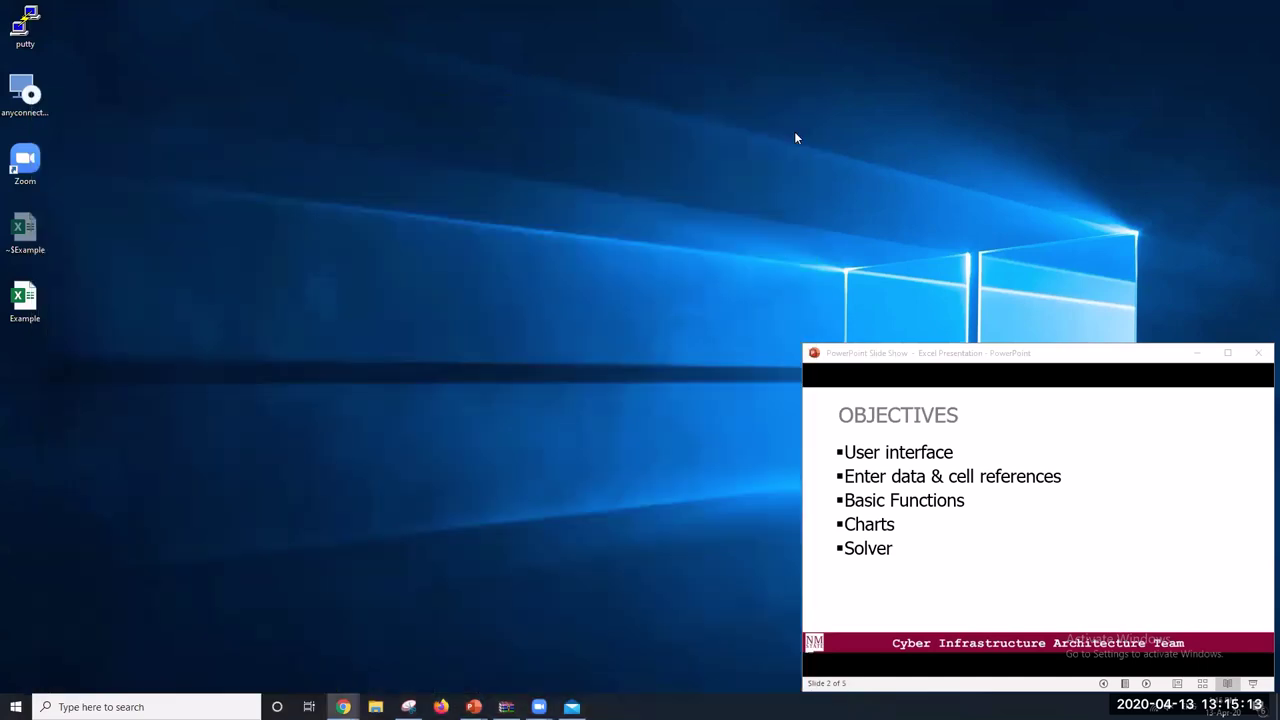
{"action": "left_click_drag", "start_coordinate": [24, 298], "coordinate": [26, 230]}
{"action": "left_click", "coordinate": [156, 359]}
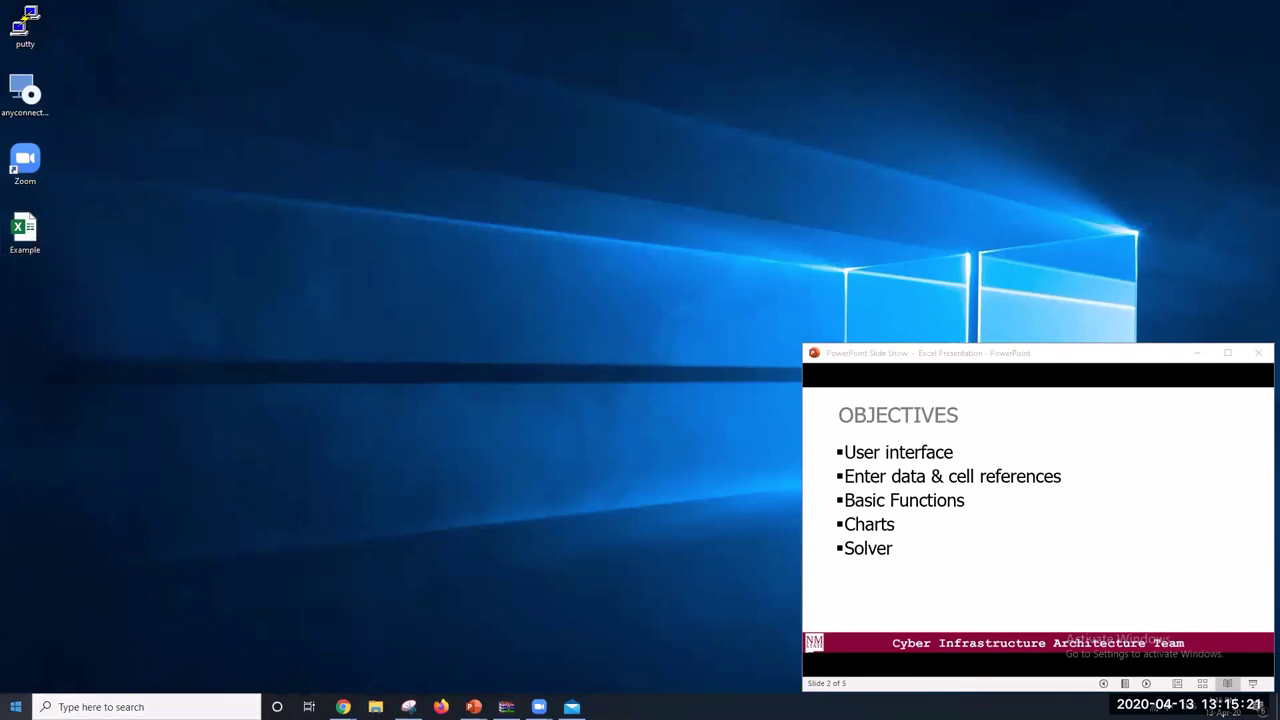
Search Windows for Excel, launch the application and create a blank workbook
{"action": "left_click", "coordinate": [100, 706]}
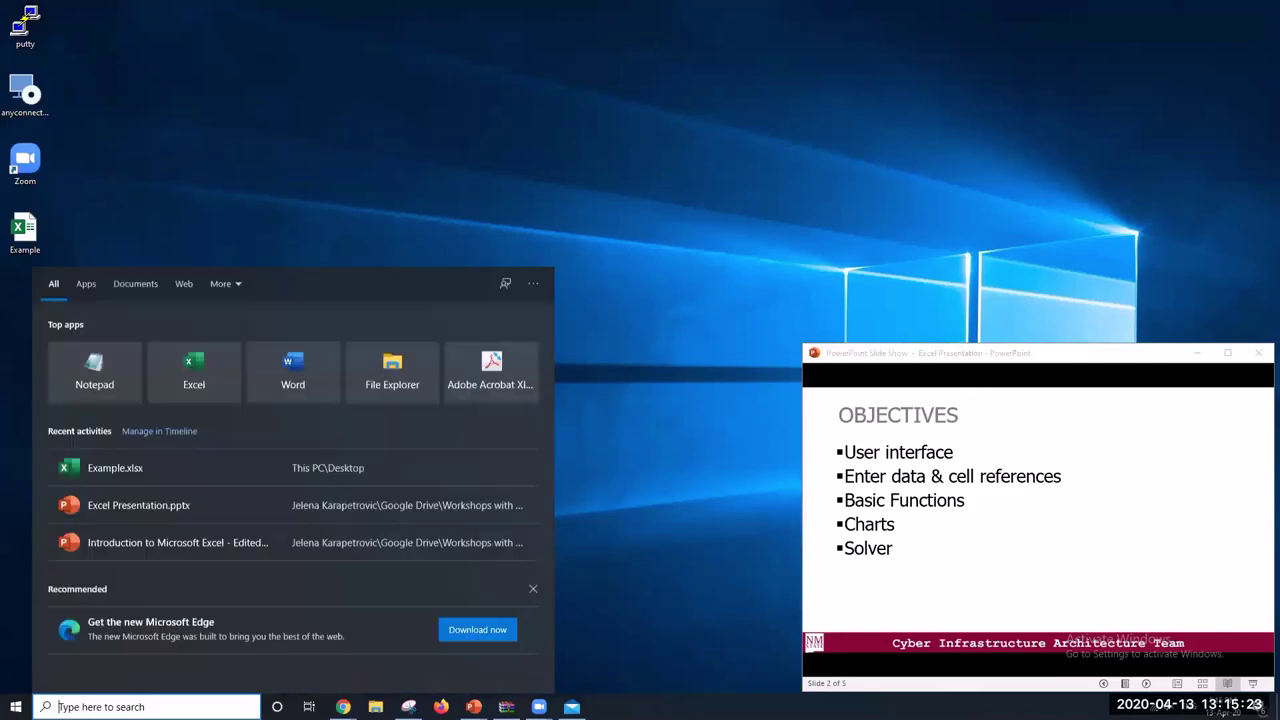
{"action": "type", "text": "exce"}
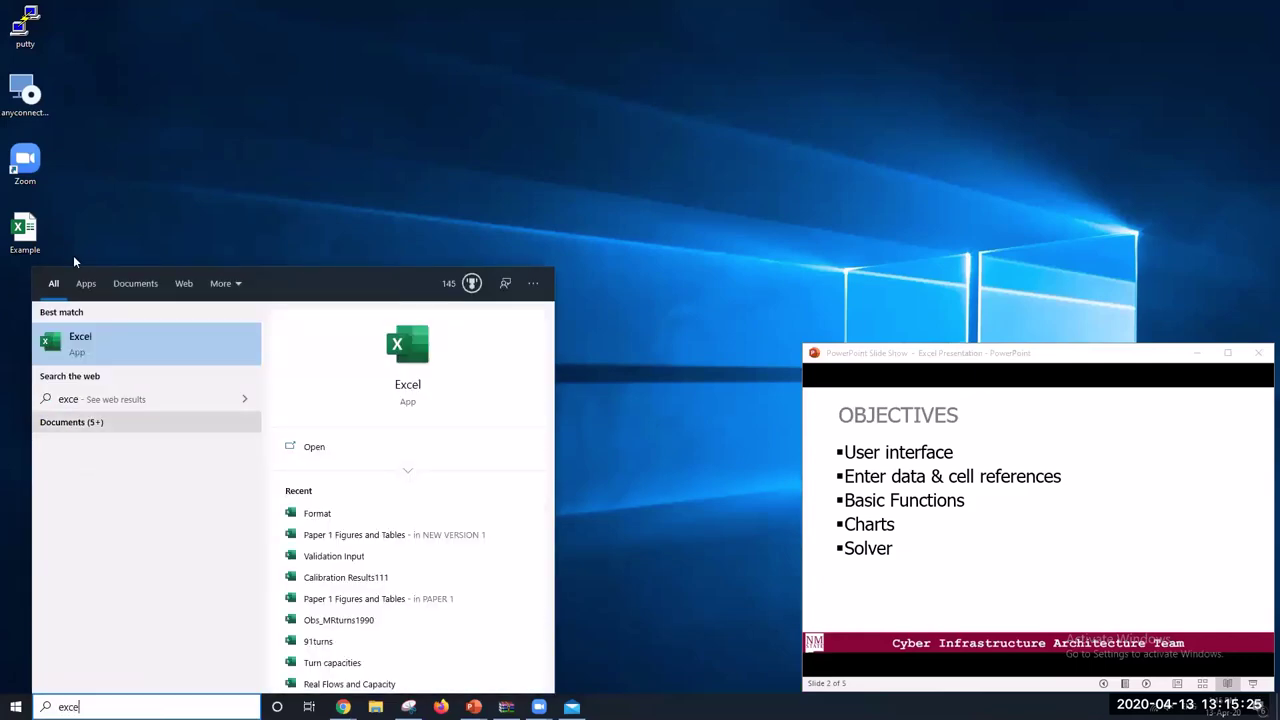
{"action": "left_click", "coordinate": [108, 343]}
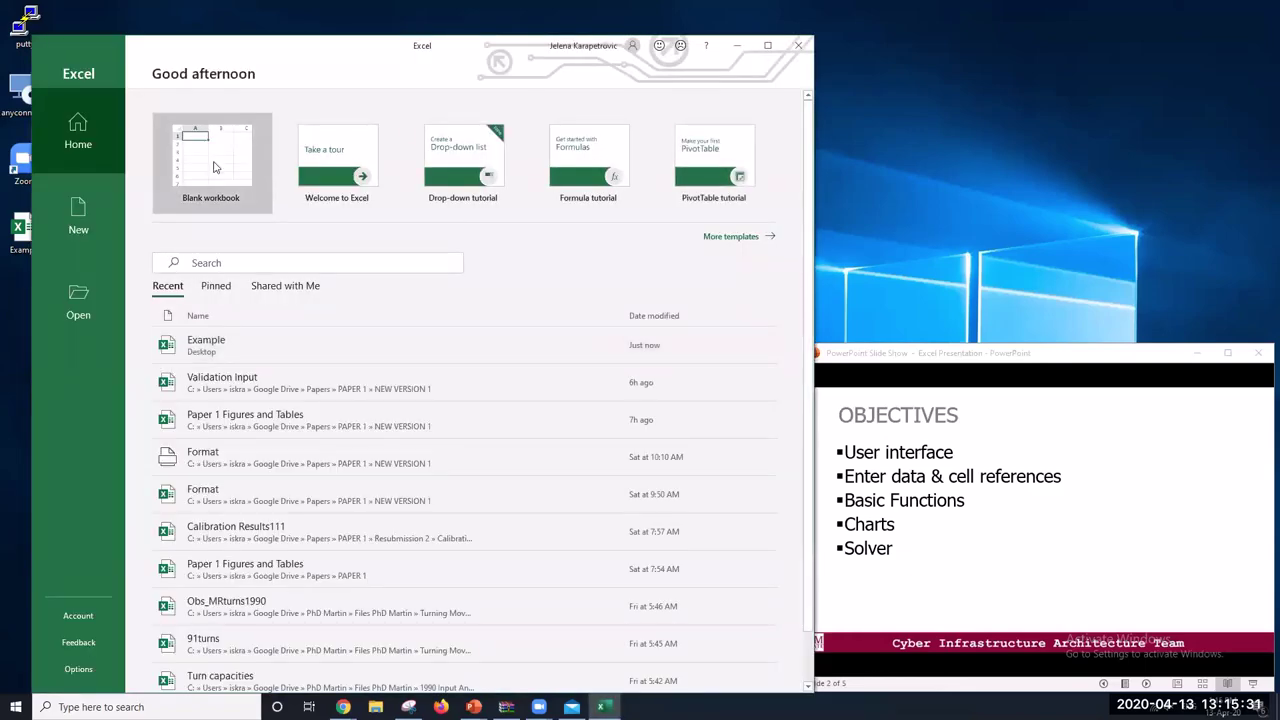
{"action": "left_click", "coordinate": [213, 167]}
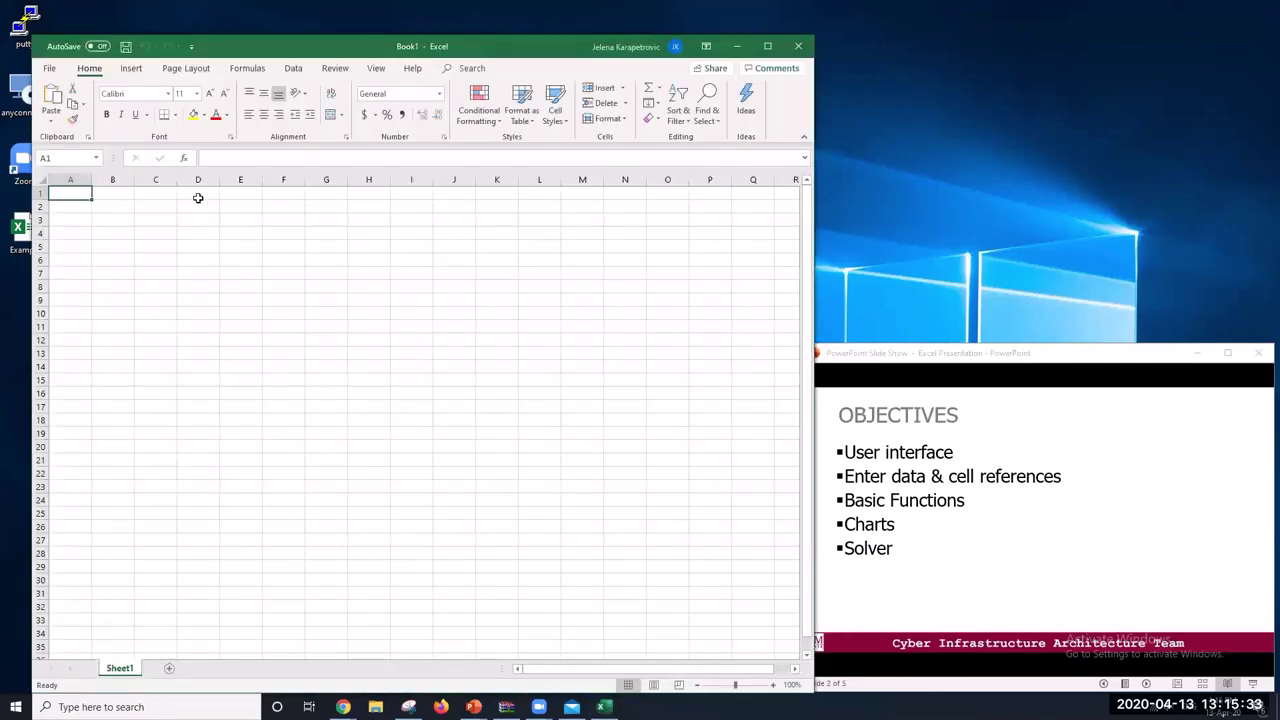
Open the Example workbook from the list of recent workbooks
{"action": "left_click", "coordinate": [50, 67]}
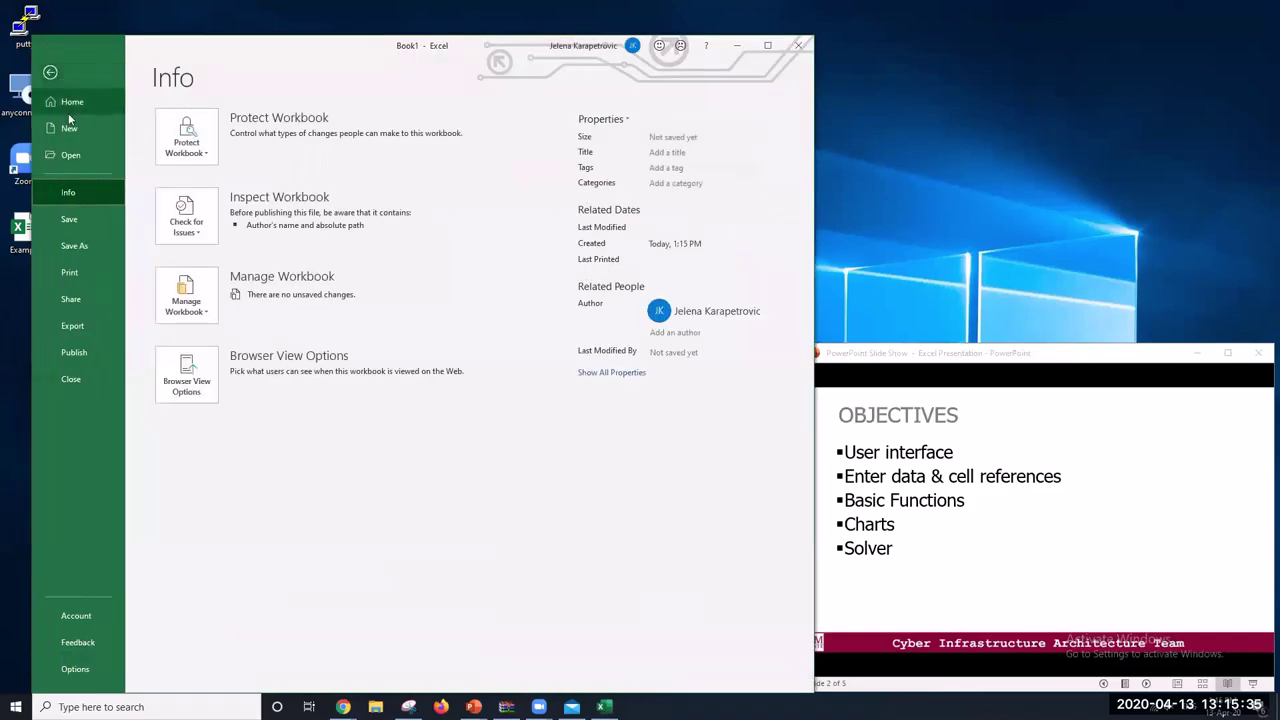
{"action": "left_click", "coordinate": [86, 153]}
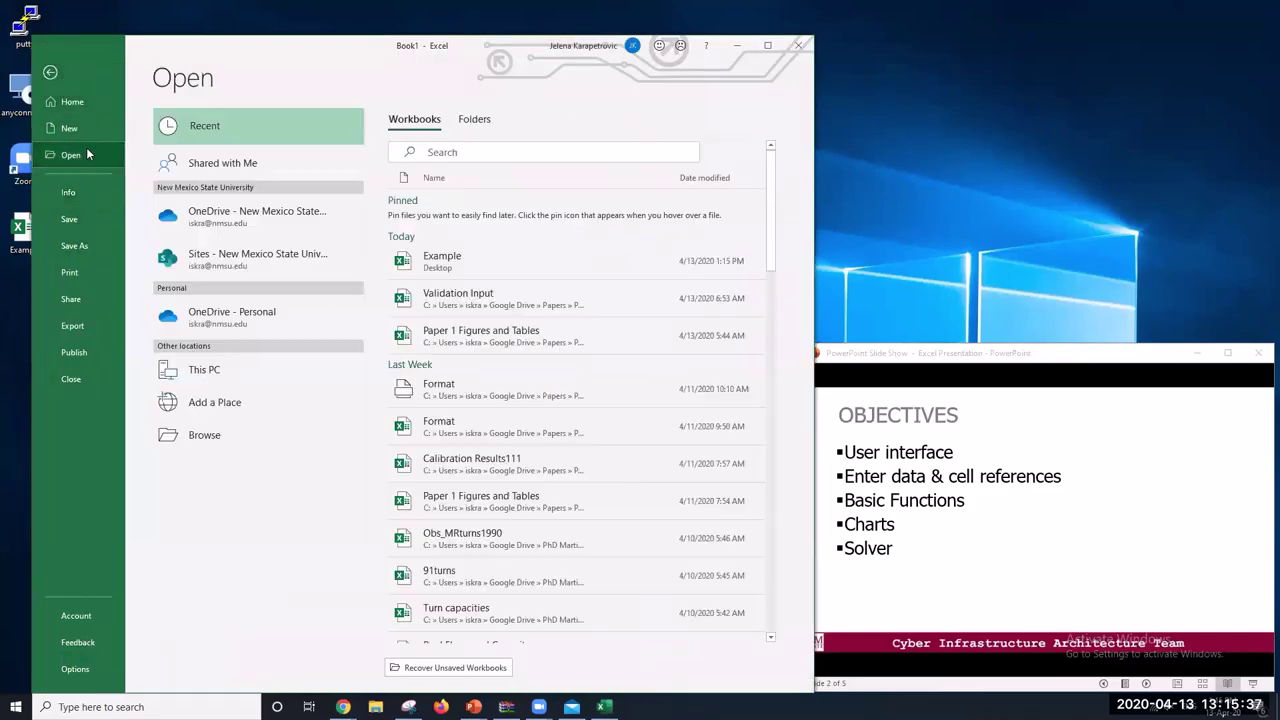
{"action": "left_click", "coordinate": [464, 257]}
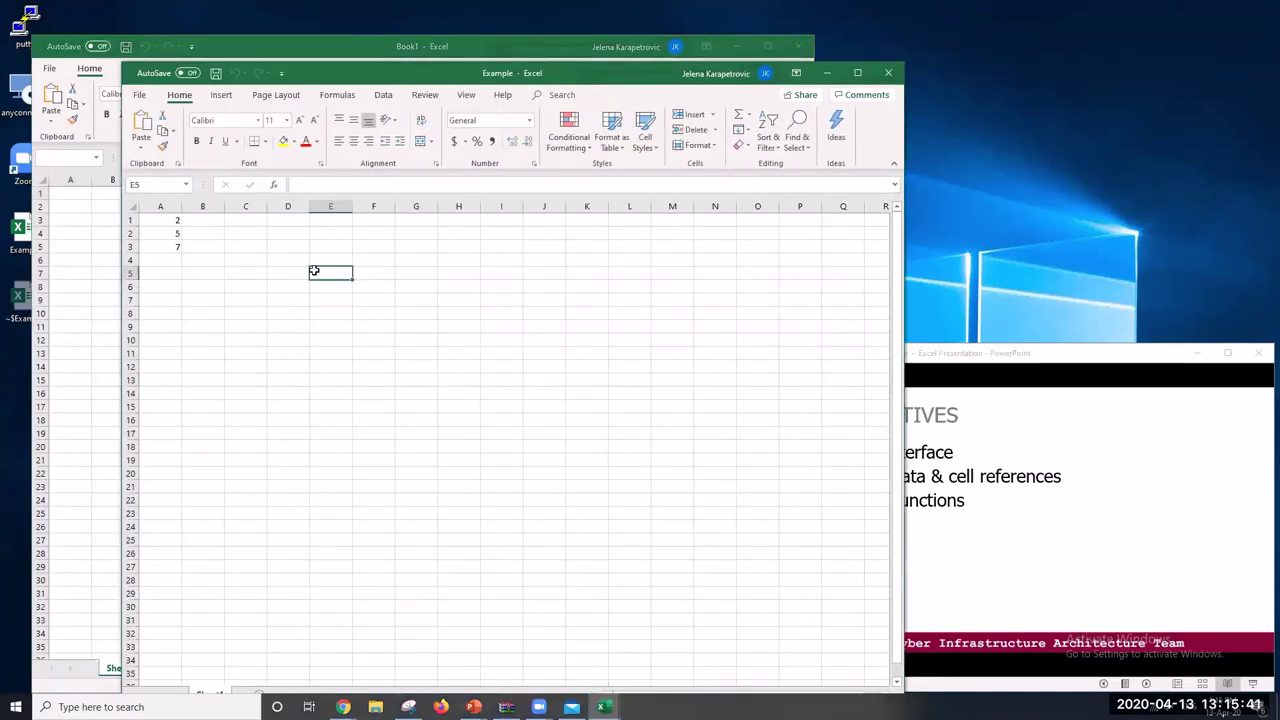
Close the blank Book1 workbook and move the Example window beside the slide show
{"action": "left_click", "coordinate": [276, 42]}
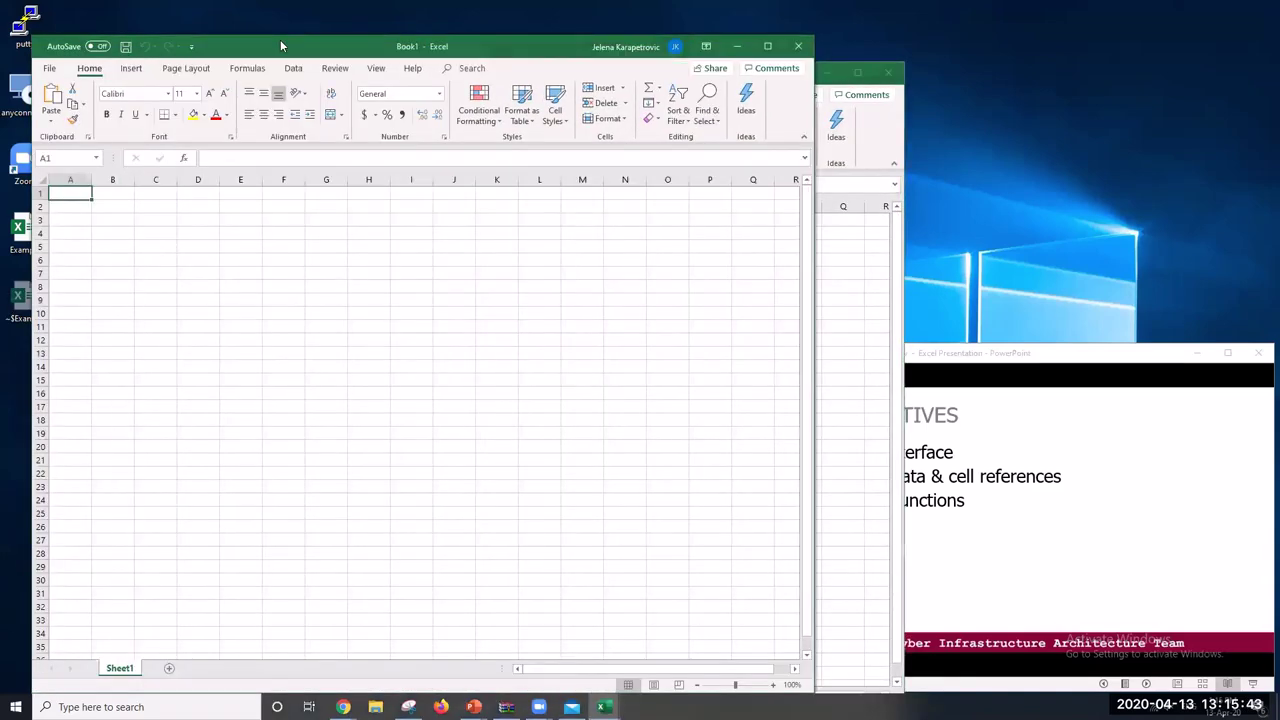
{"action": "key", "text": "ctrl+w"}
{"action": "left_click_drag", "start_coordinate": [603, 80], "coordinate": [503, 66]}
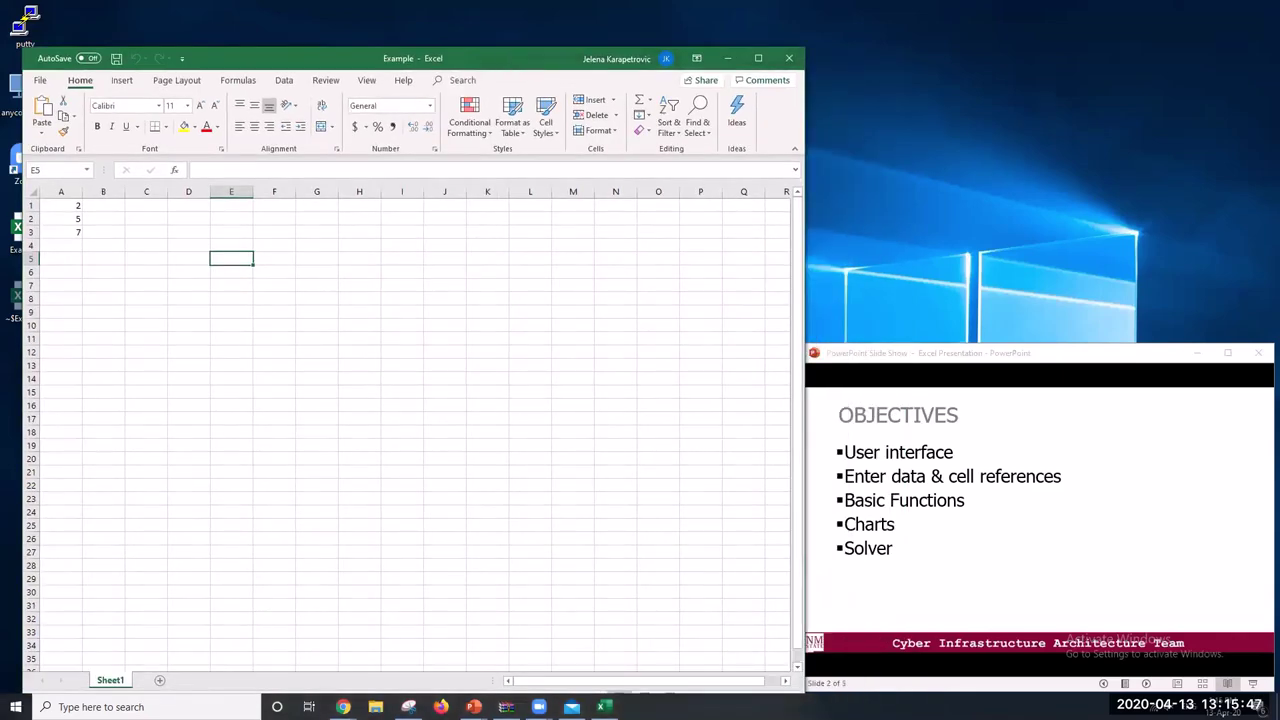
{"action": "left_click", "coordinate": [343, 707]}
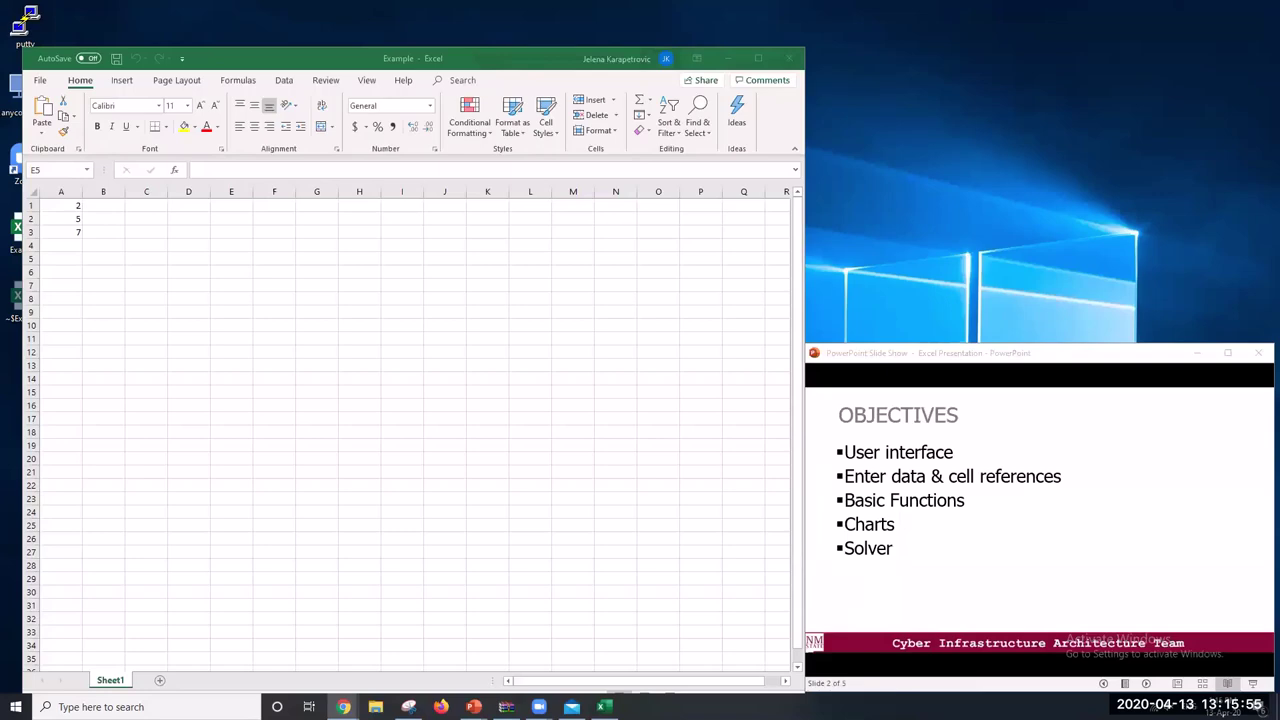
{"action": "left_click", "coordinate": [342, 246]}
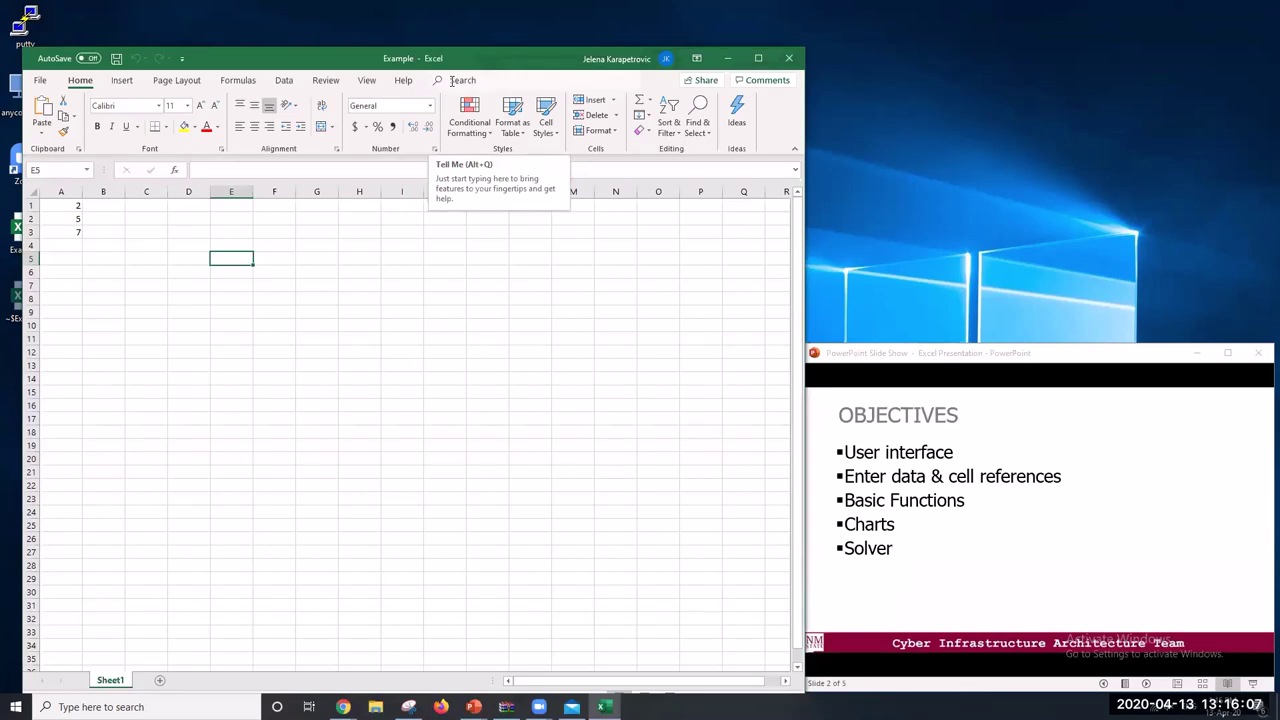
View the Tell Me search suggestions, dismiss them and maximize the Example workbook window
{"action": "left_click", "coordinate": [455, 80]}
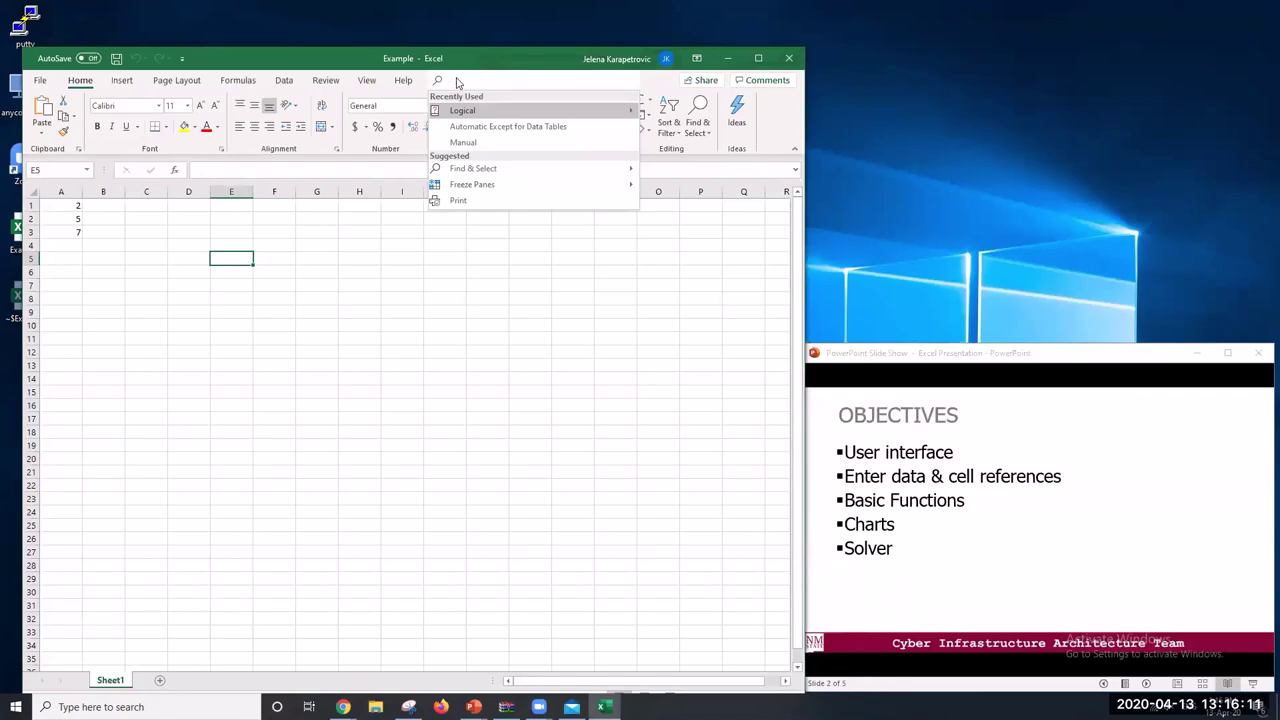
{"action": "key", "text": "Escape"}
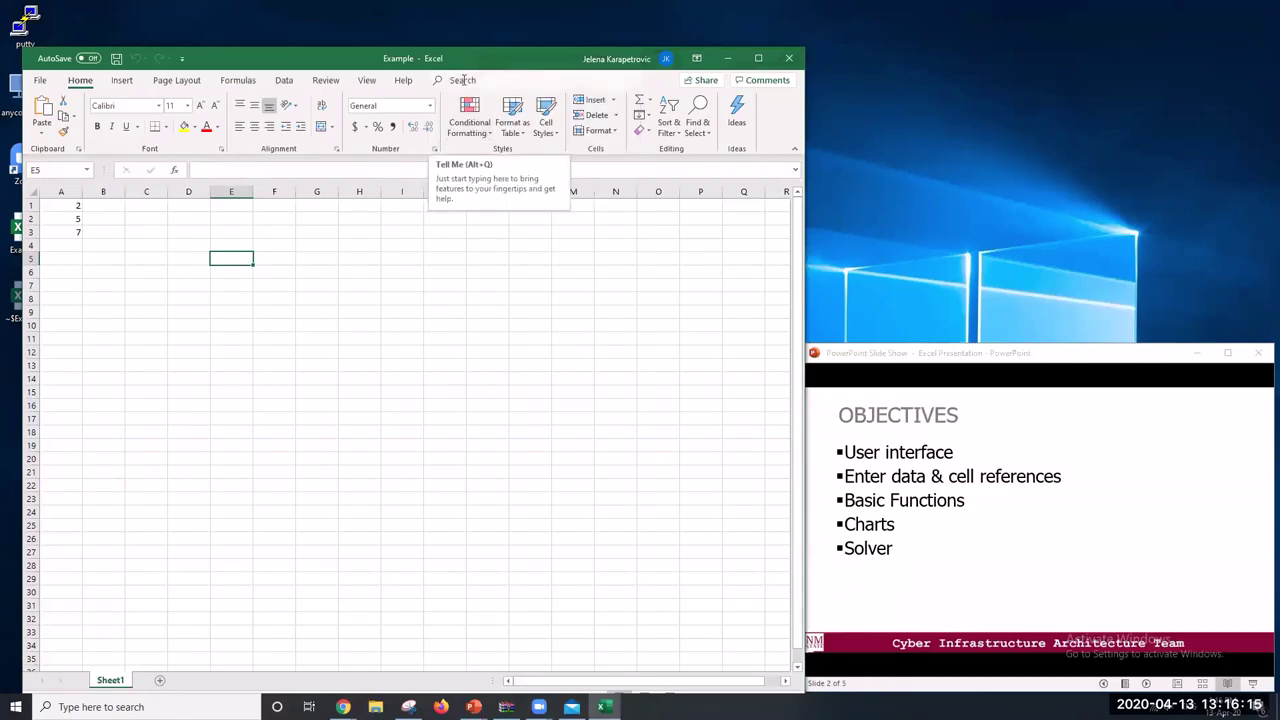
{"action": "left_click", "coordinate": [758, 58]}
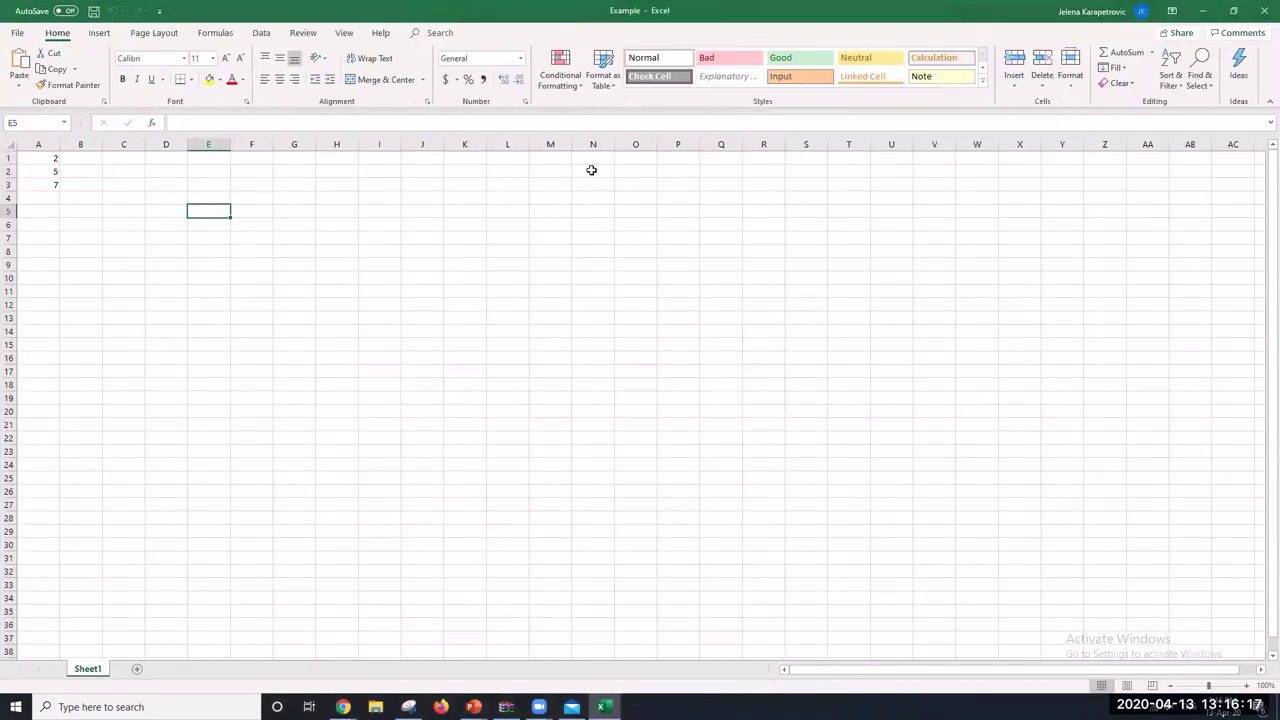
Restore the maximized Example workbook window and widen it across most of the desktop
{"action": "double_click", "coordinate": [961, 18]}
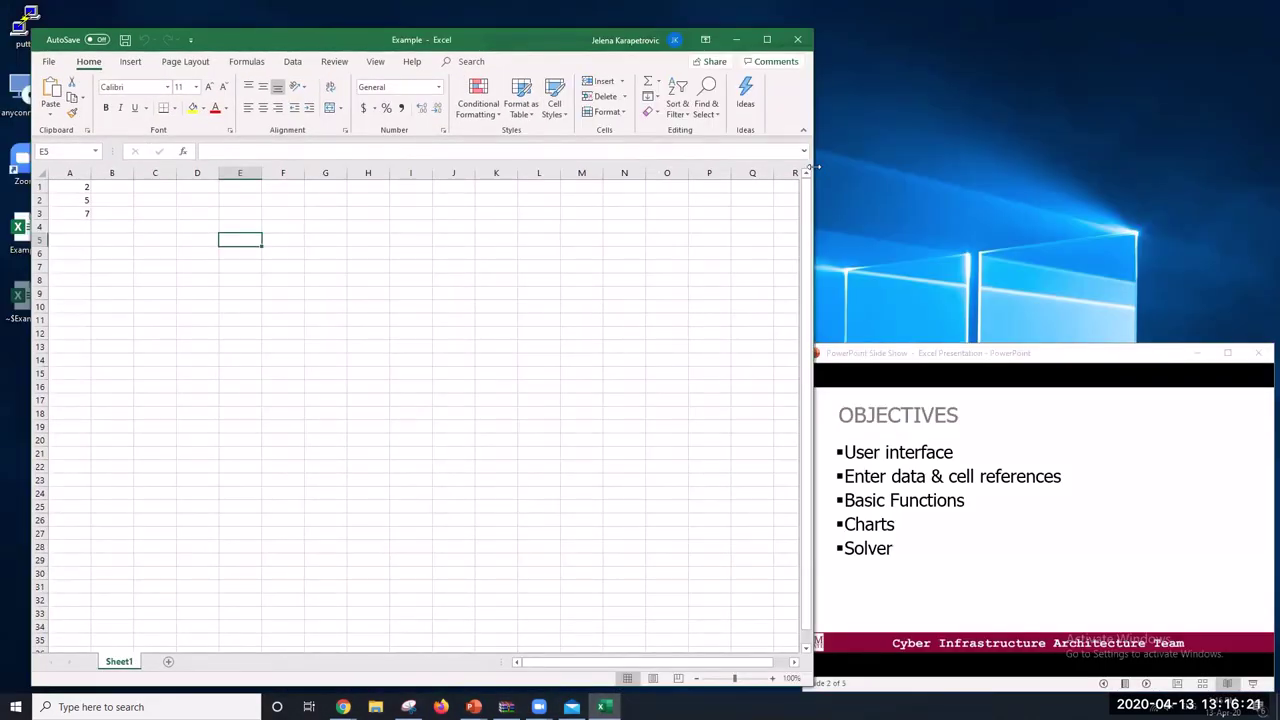
{"action": "left_click_drag", "start_coordinate": [813, 168], "coordinate": [1208, 168]}
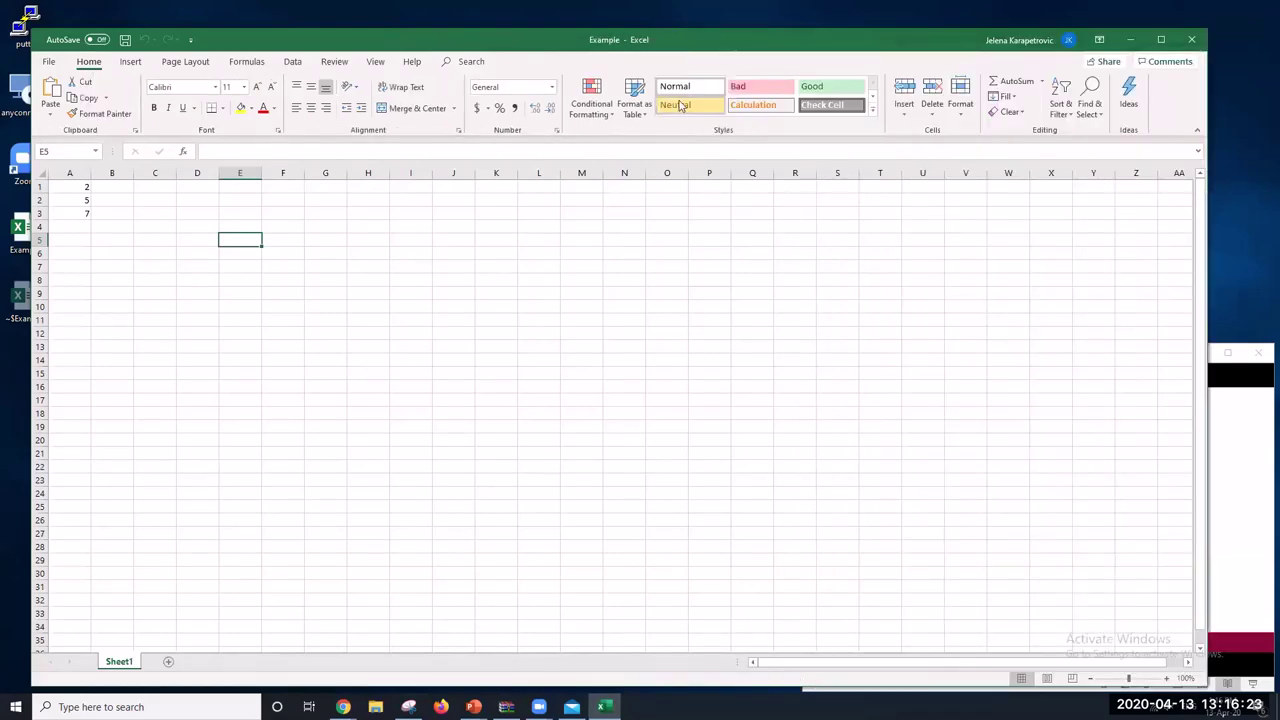
Search the commands for "insert pic", open the Insert Picture dialog and cancel it without inserting a picture
{"action": "left_click", "coordinate": [501, 61]}
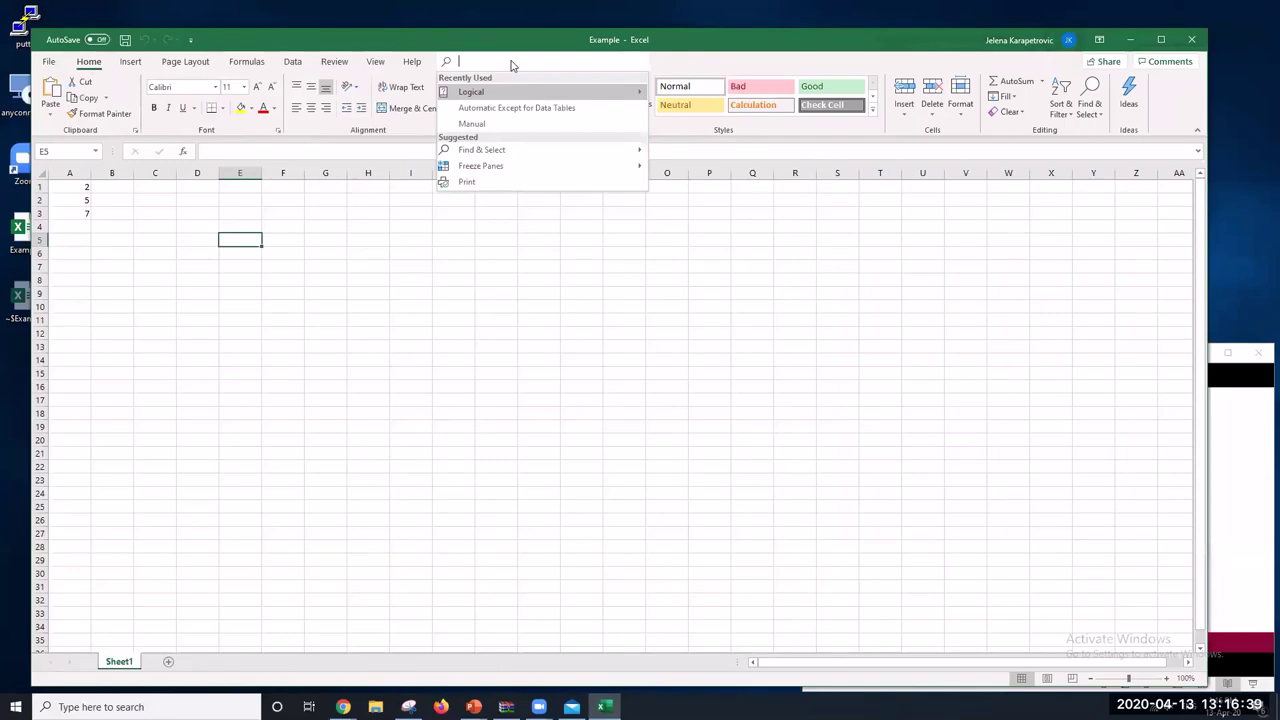
{"action": "type", "text": "insert"}
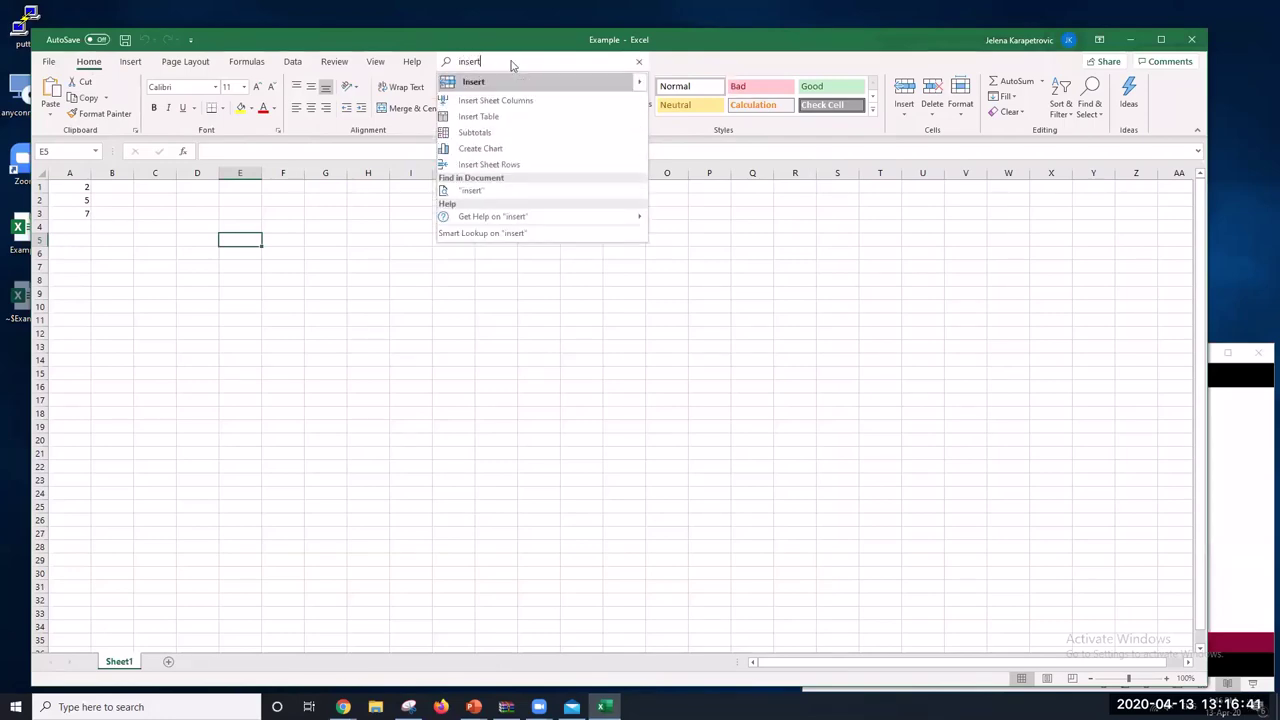
{"action": "type", "text": " pict"}
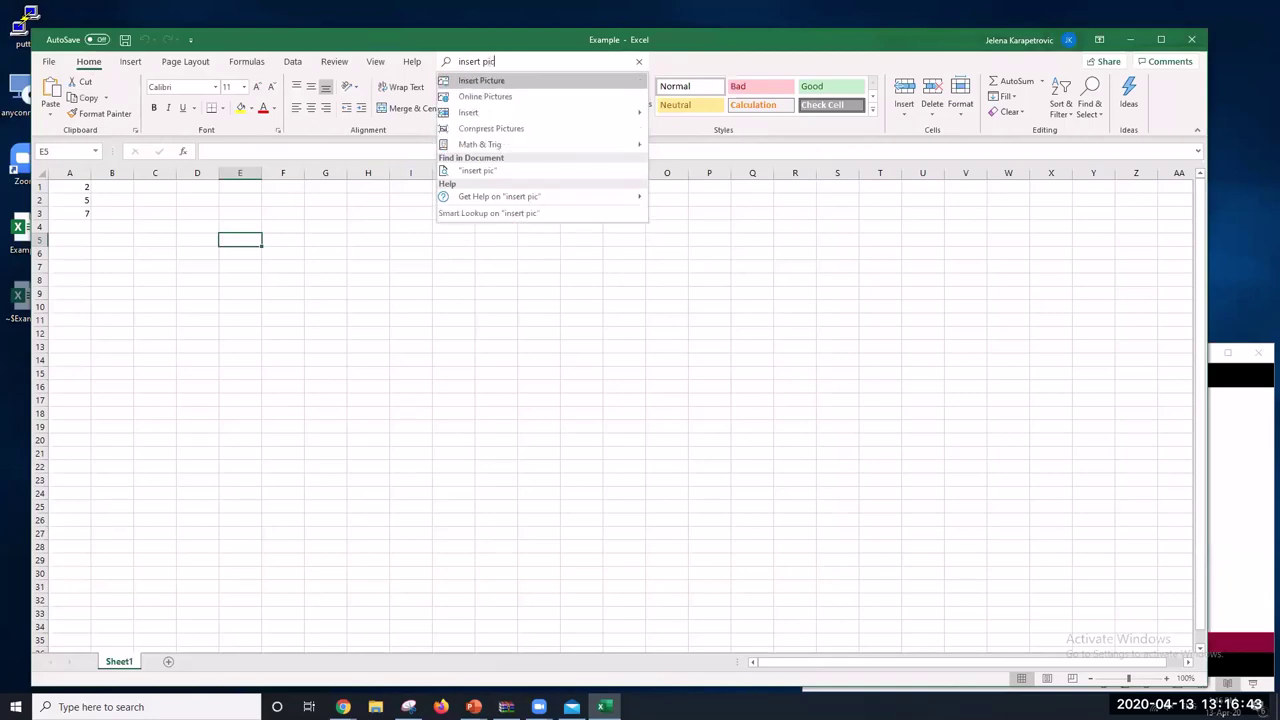
{"action": "left_click", "coordinate": [543, 82]}
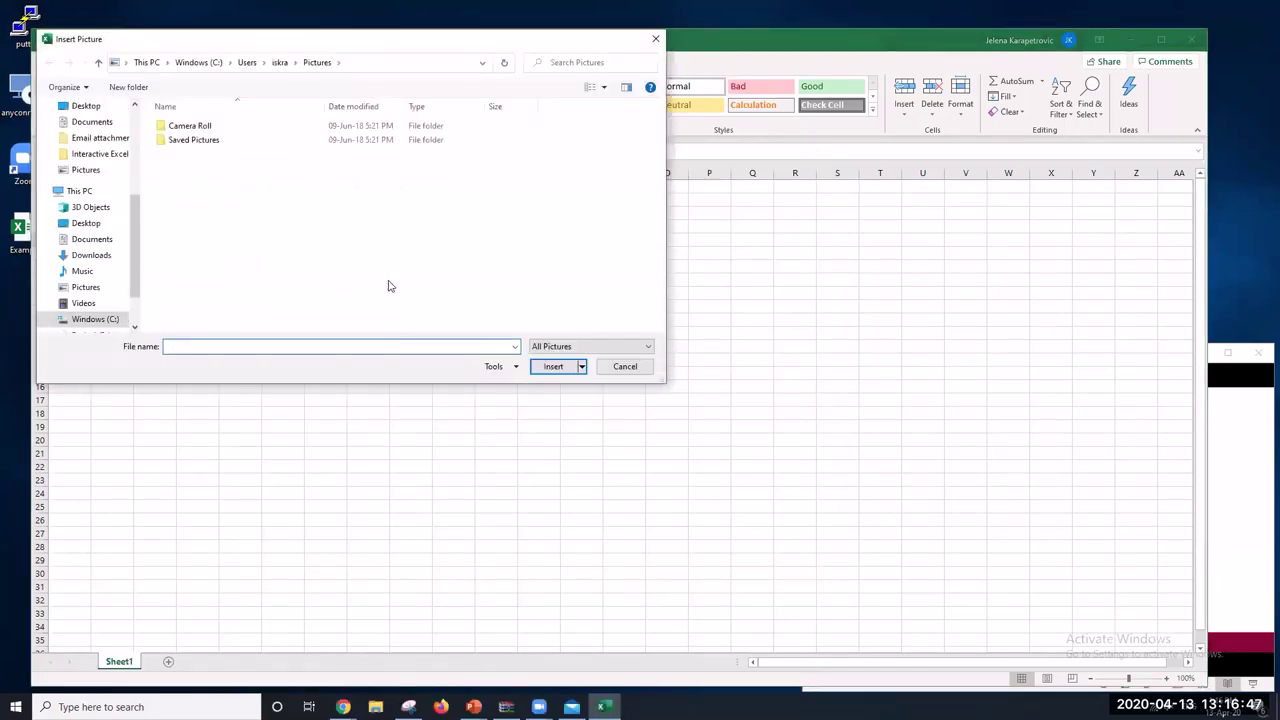
{"action": "left_click", "coordinate": [624, 367]}
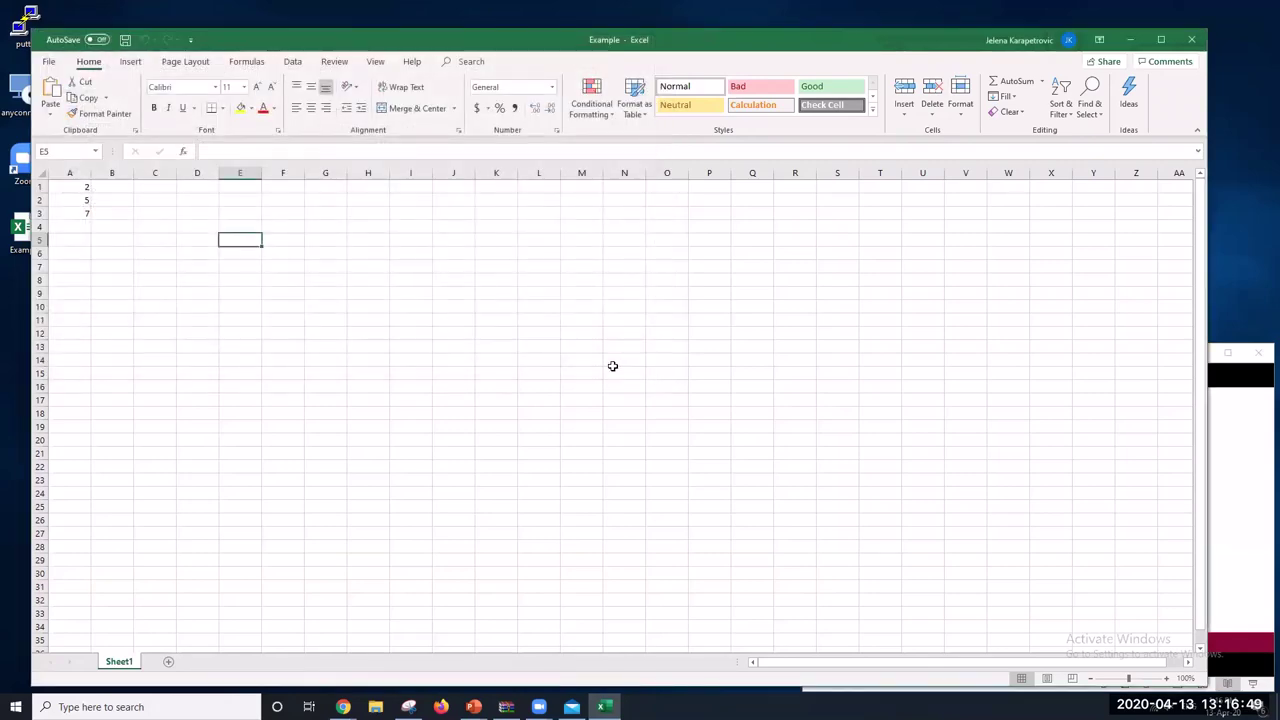
View the command suggestions for the search "pic" and dismiss them
{"action": "left_click", "coordinate": [606, 63]}
{"action": "type", "text": "pic"}
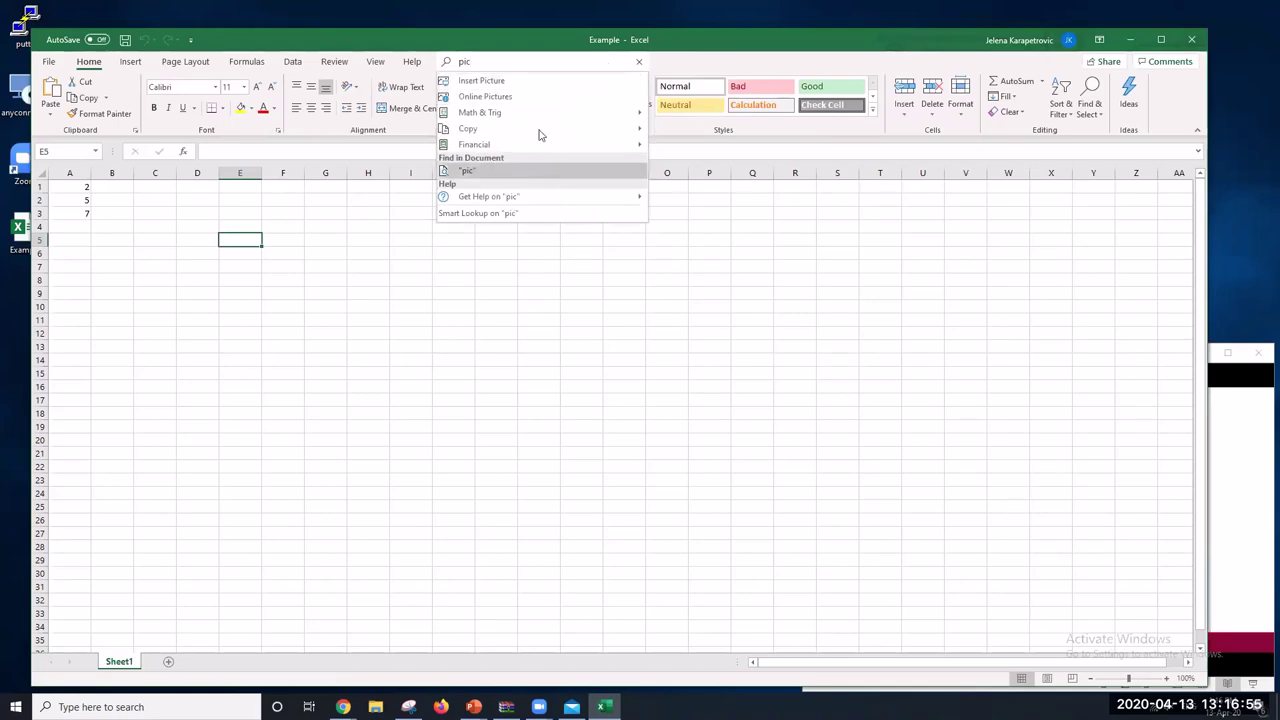
{"action": "left_click", "coordinate": [591, 372]}
{"action": "left_click", "coordinate": [452, 307]}
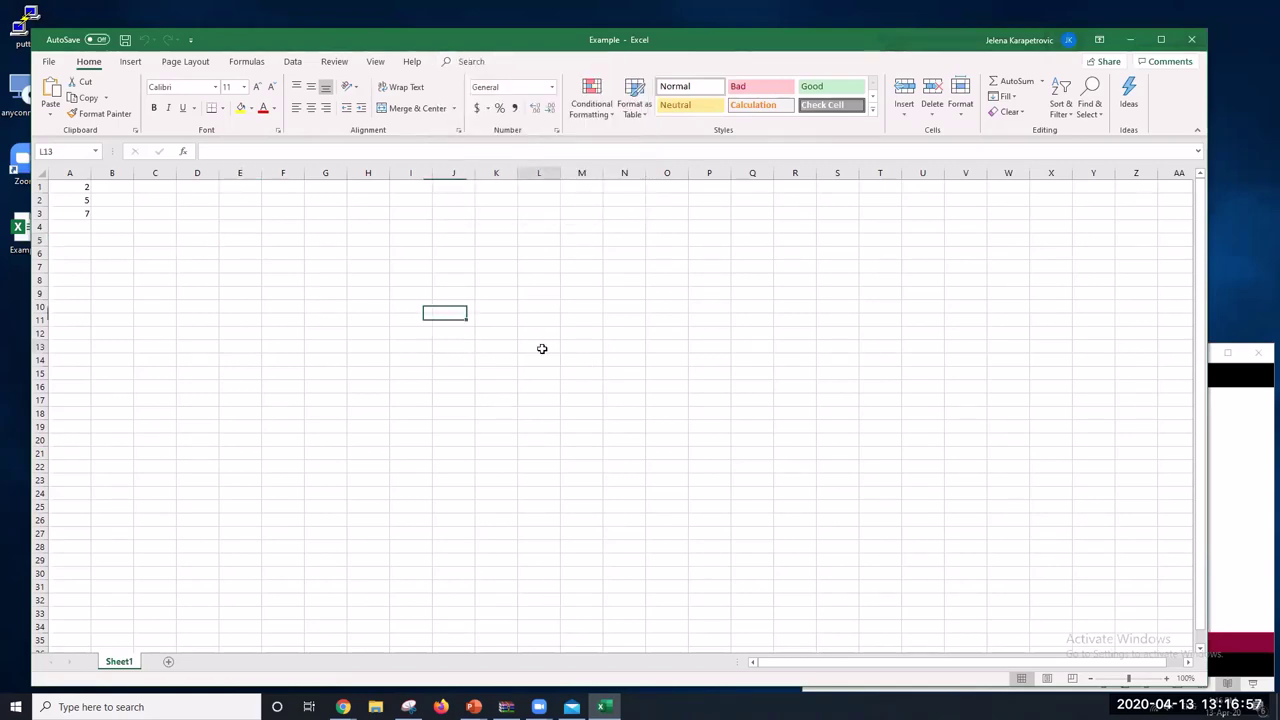
Set the font size of empty cell L13 to 18 by finding the Font Size command through the command search
{"action": "left_click", "coordinate": [543, 349]}
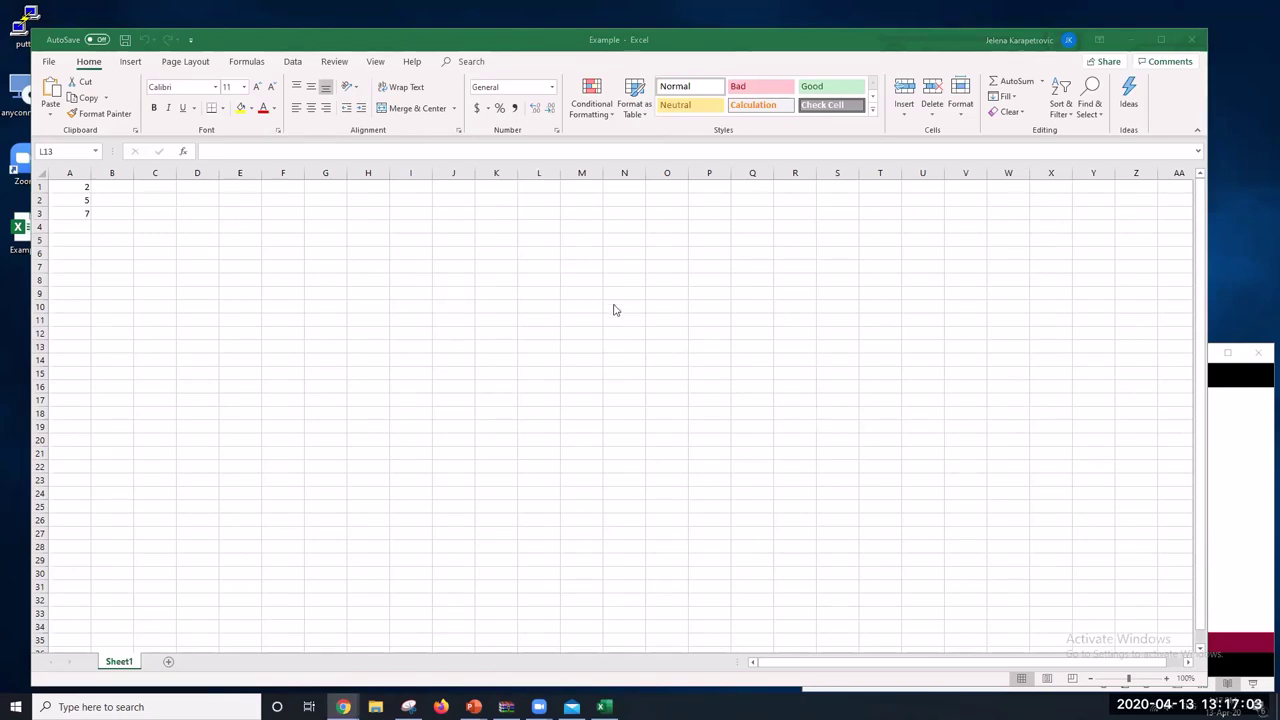
{"action": "left_click", "coordinate": [545, 118]}
{"action": "left_click", "coordinate": [535, 61]}
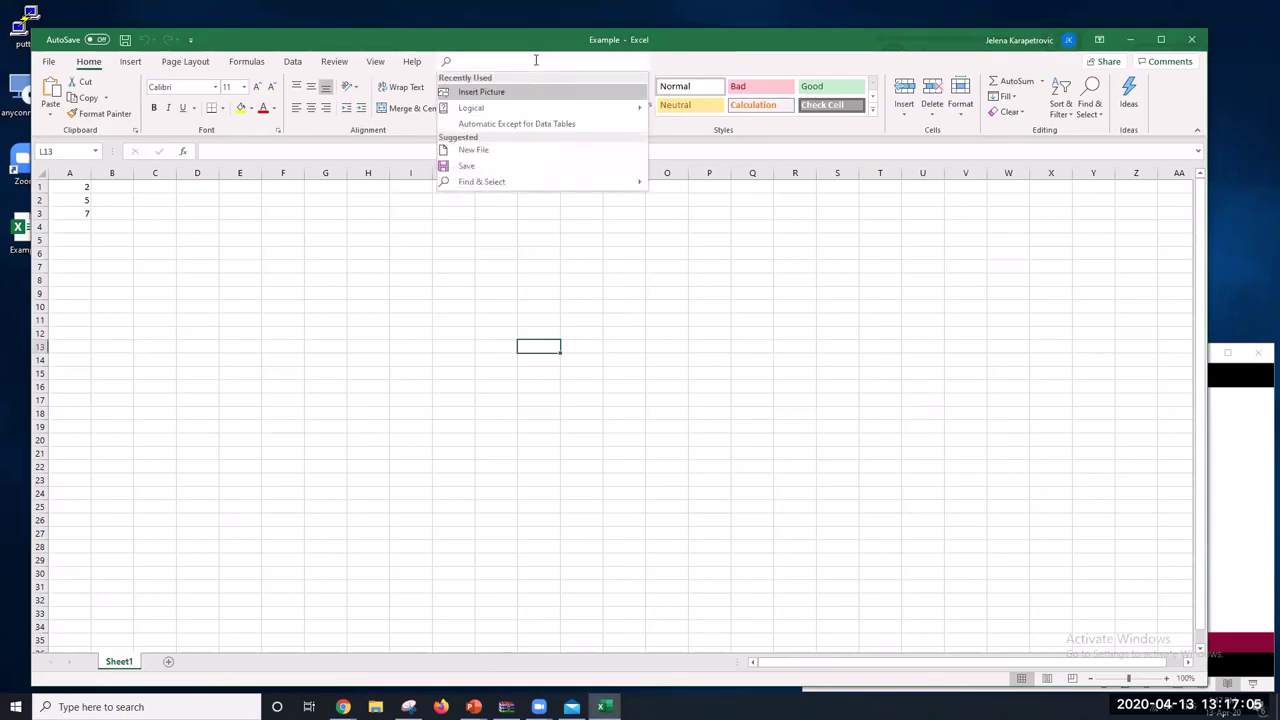
{"action": "type", "text": "font"}
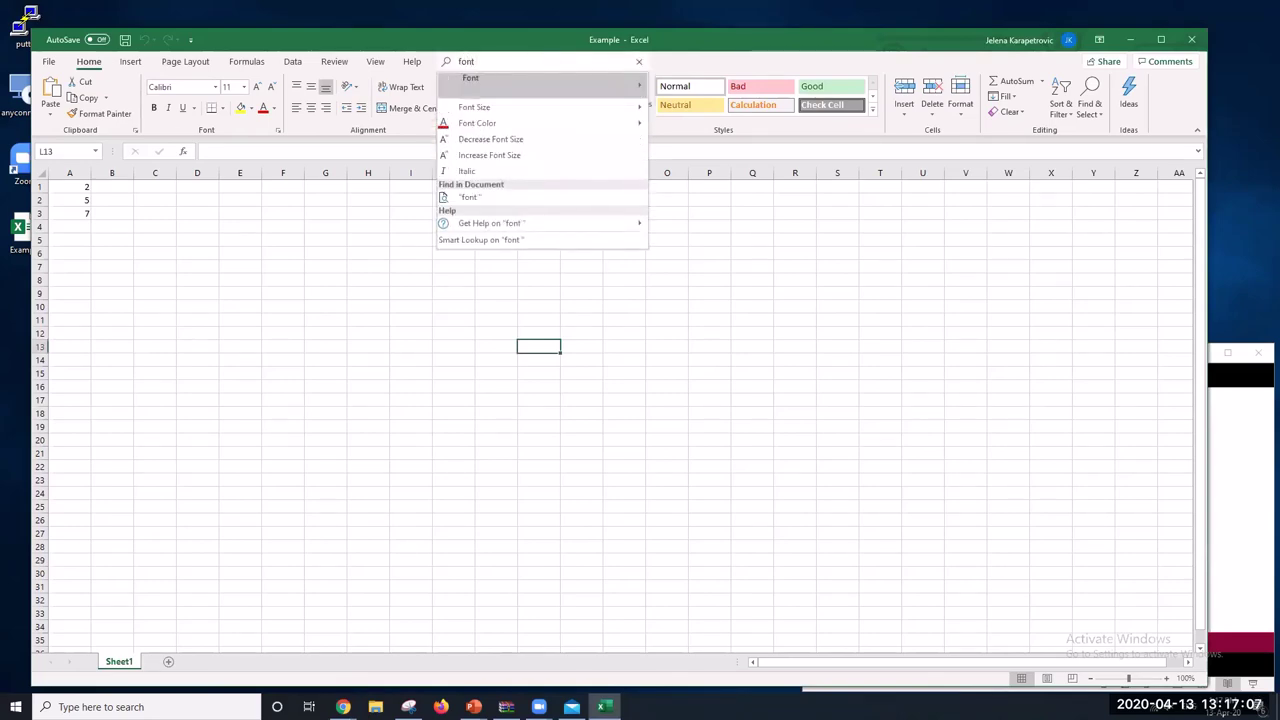
{"action": "type", "text": " size"}
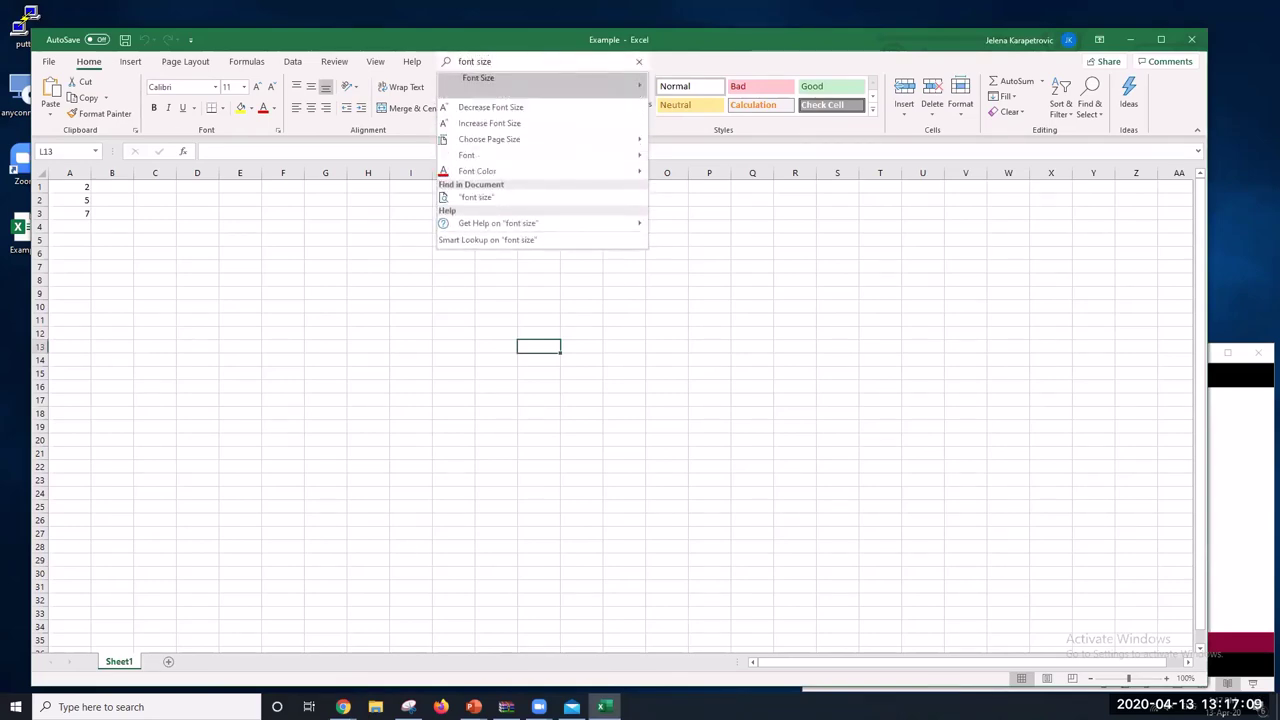
{"action": "left_click", "coordinate": [583, 83]}
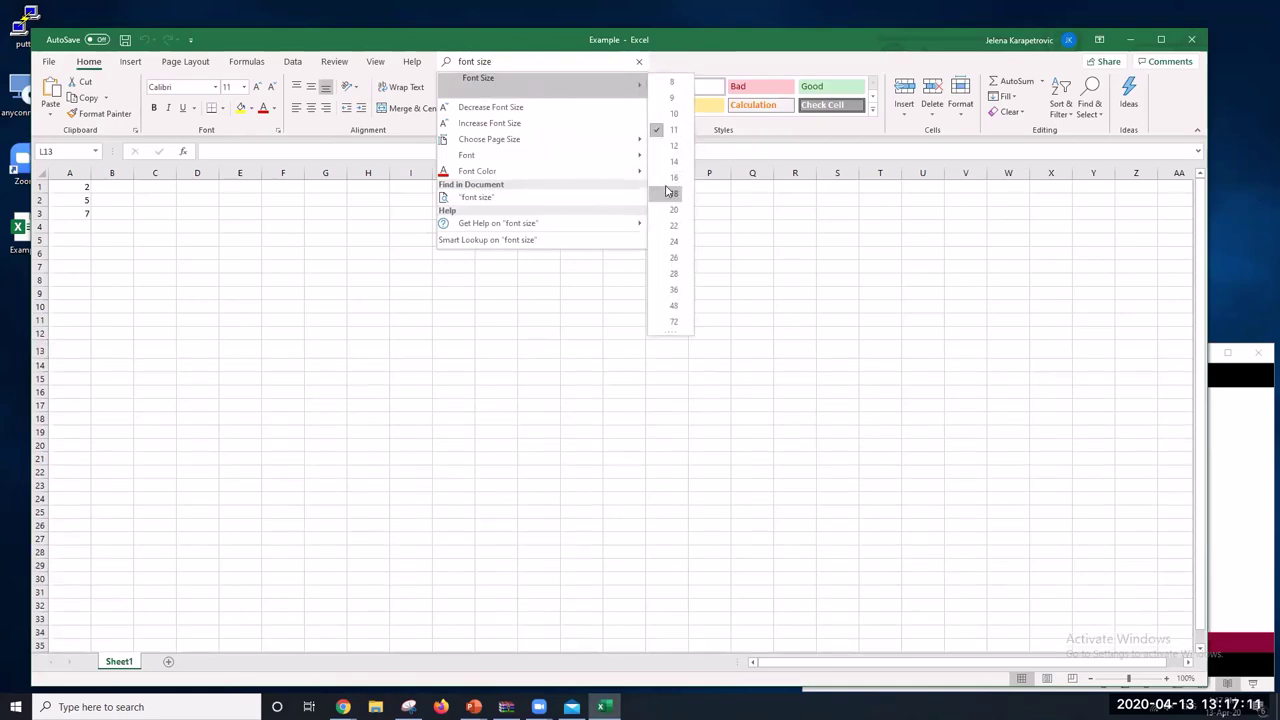
{"action": "left_click", "coordinate": [672, 193]}
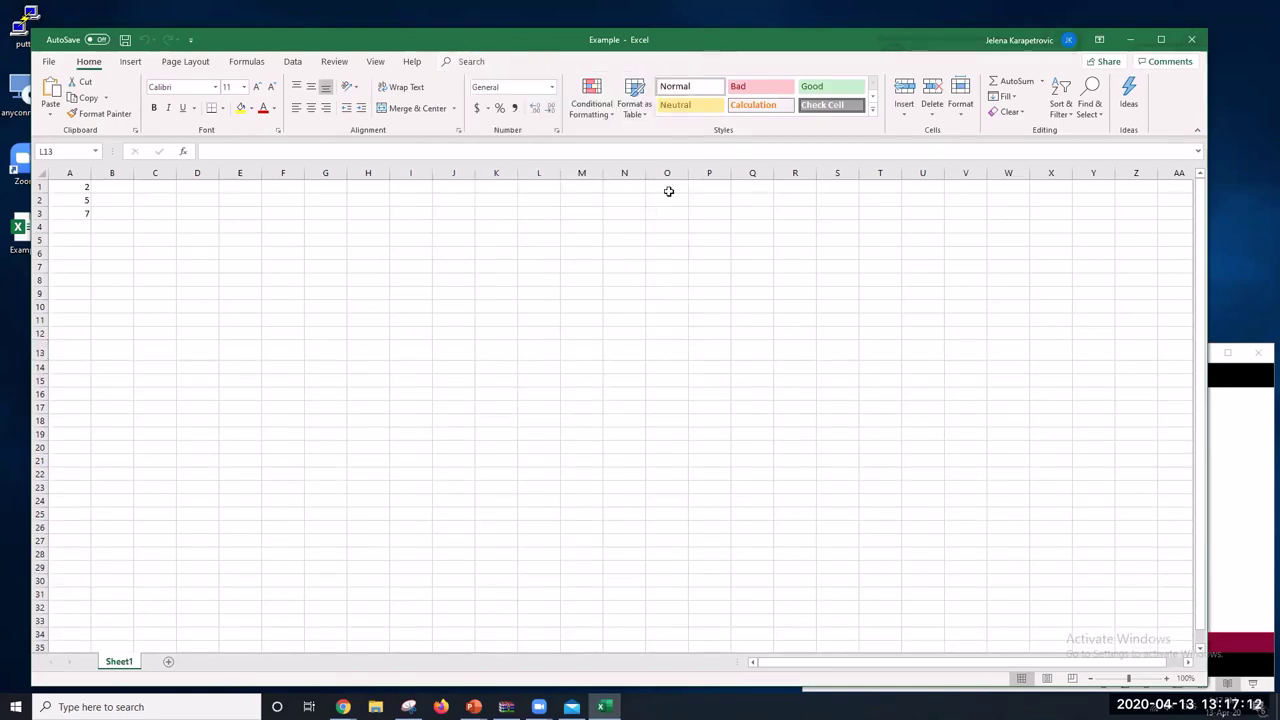
{"action": "left_click", "coordinate": [448, 239]}
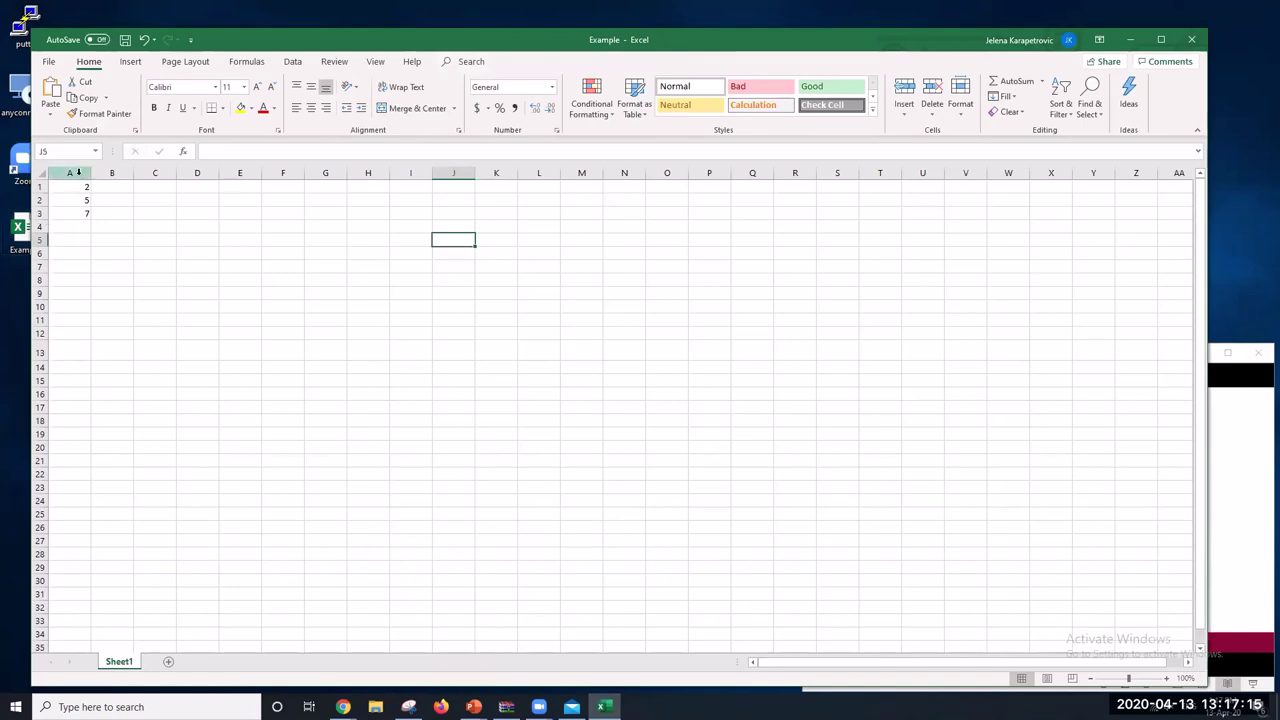
Set the font size of the numbers in A1:A3 to 14 using the command search for "font size"
{"action": "left_click_drag", "start_coordinate": [69, 187], "coordinate": [75, 213]}
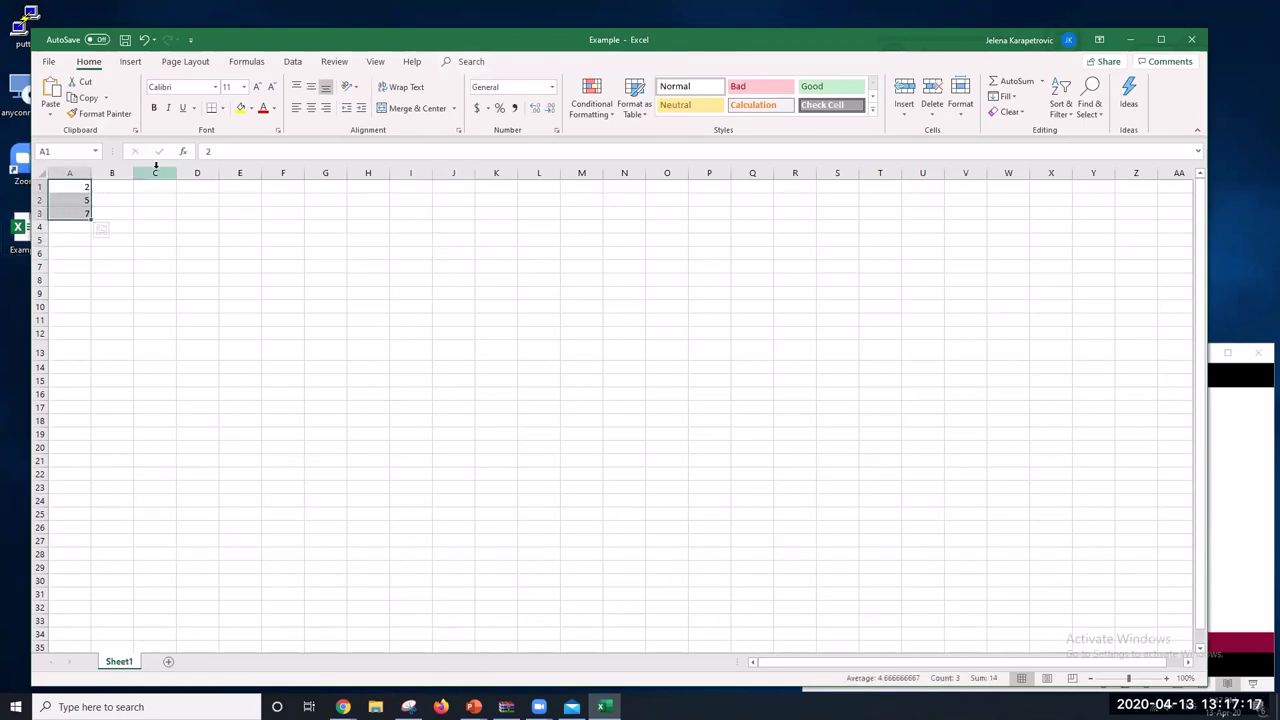
{"action": "left_click", "coordinate": [607, 63]}
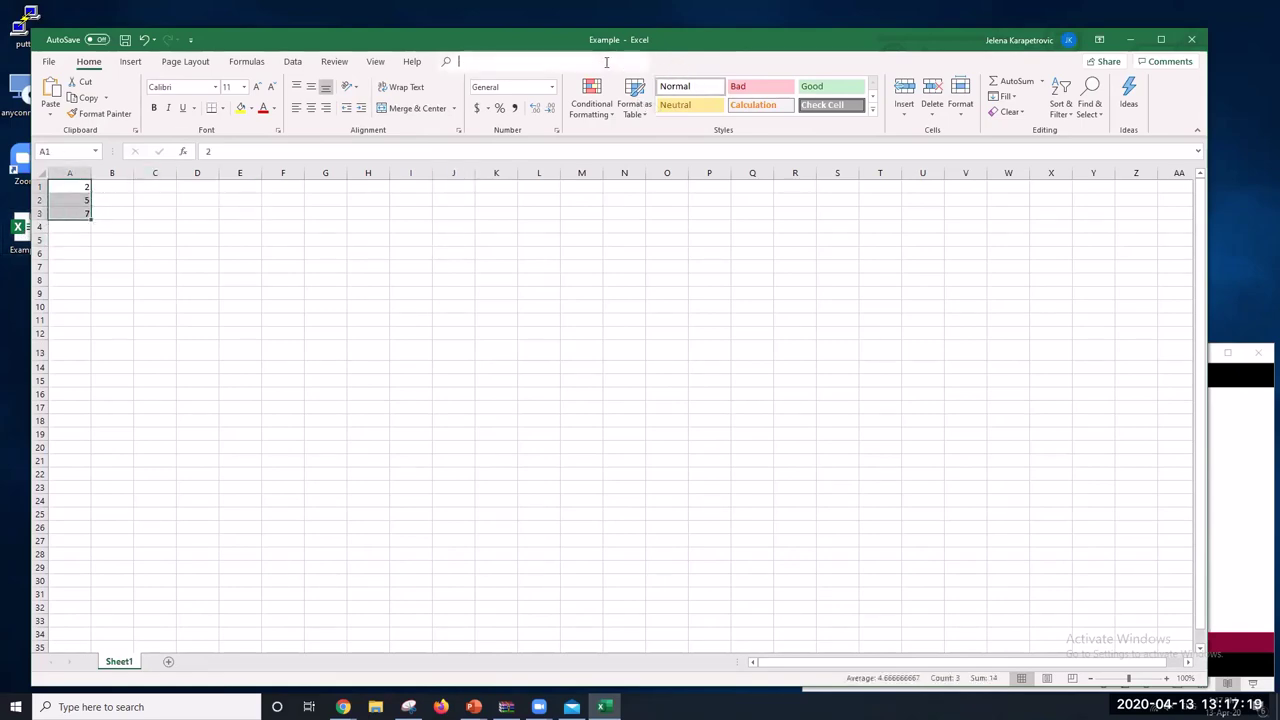
{"action": "type", "text": "font size"}
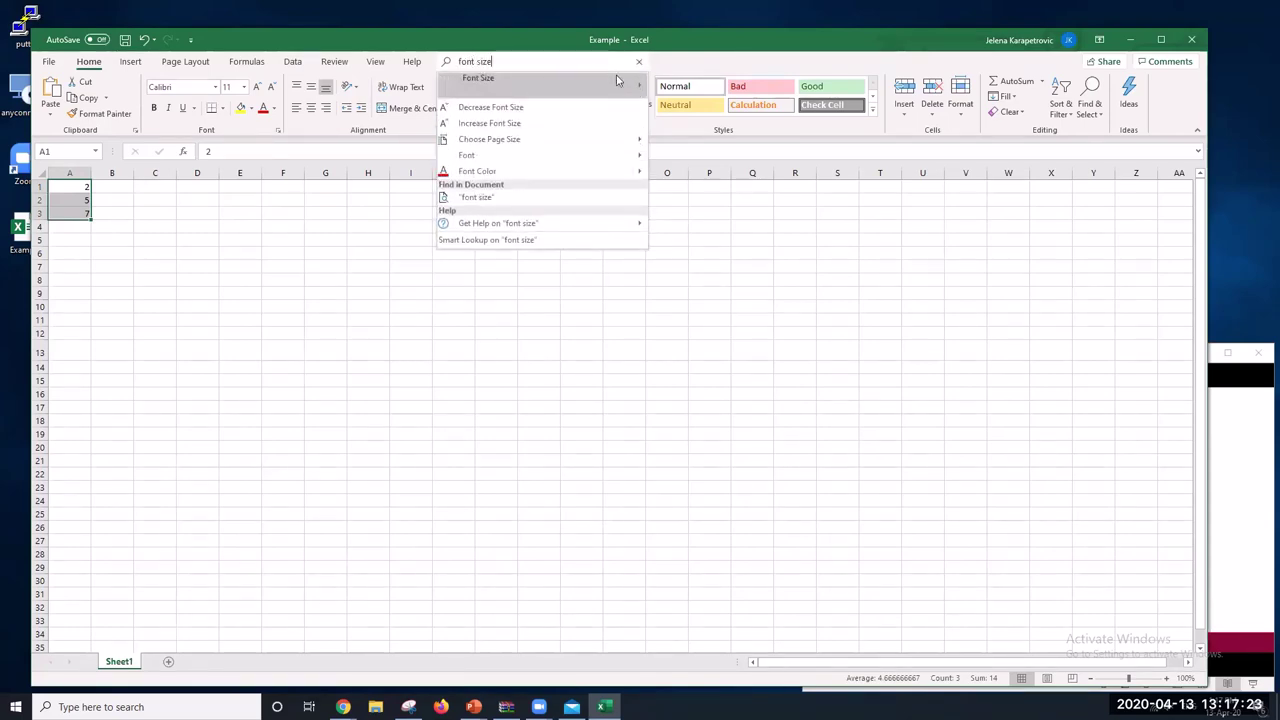
{"action": "mouse_move", "coordinate": [628, 84]}
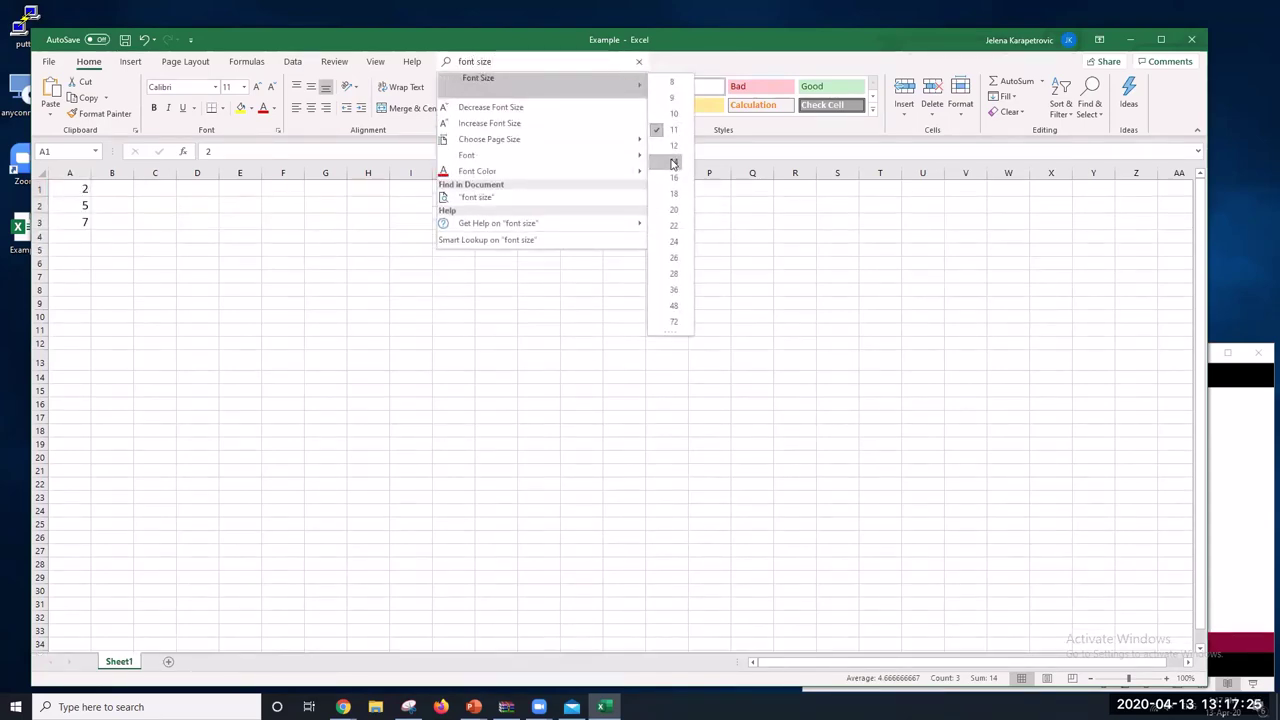
{"action": "left_click", "coordinate": [673, 146]}
{"action": "left_click", "coordinate": [240, 236]}
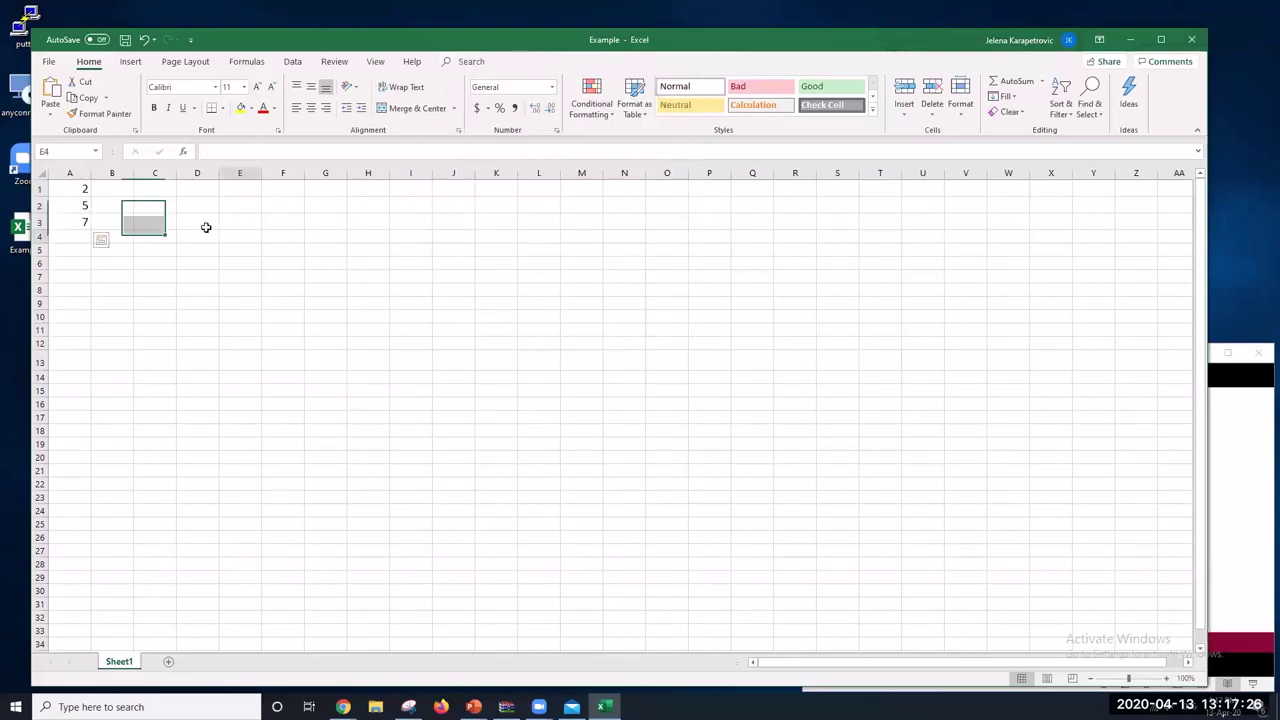
{"action": "left_click", "coordinate": [72, 190]}
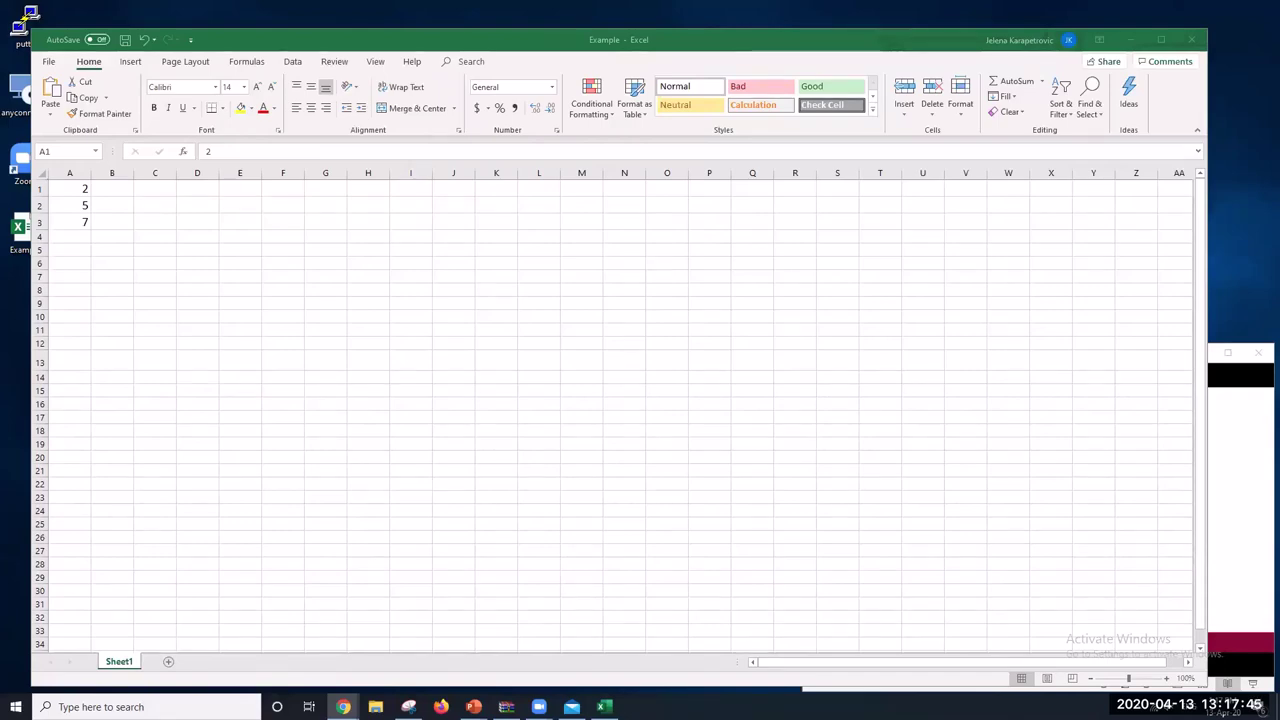
Demonstrate selecting cell A1, column A, columns A to C, and single rows 1 and 2, ending on an empty cell
{"action": "left_click", "coordinate": [77, 188]}
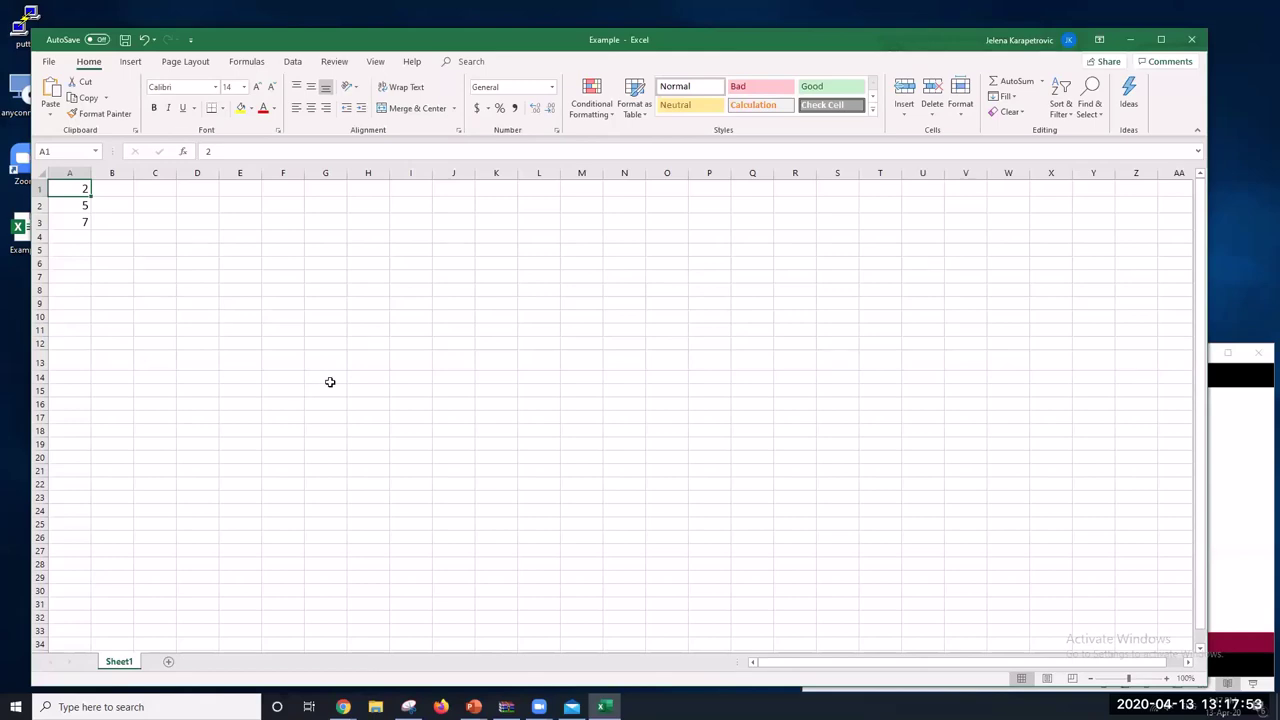
{"action": "left_click", "coordinate": [69, 171]}
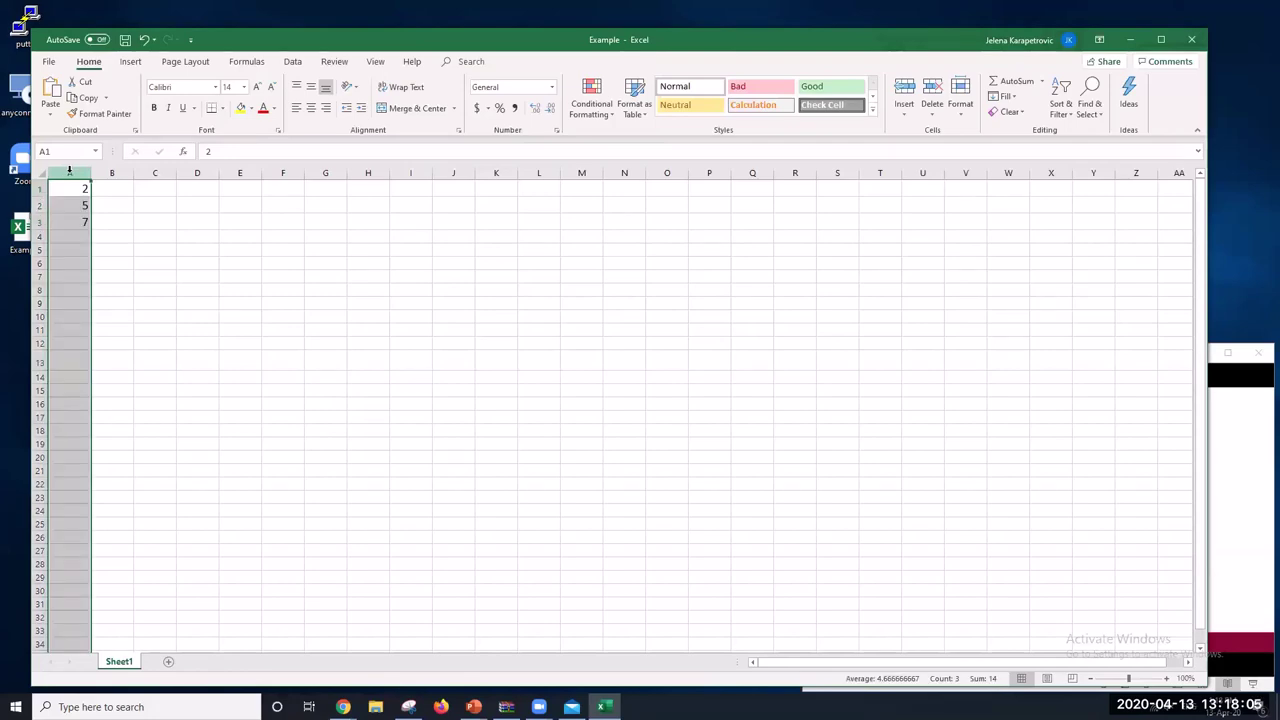
{"action": "left_click_drag", "start_coordinate": [69, 171], "coordinate": [155, 175]}
{"action": "key", "text": "ctrl+z"}
{"action": "left_click", "coordinate": [72, 168]}
{"action": "left_click", "coordinate": [40, 190]}
{"action": "left_click", "coordinate": [40, 206]}
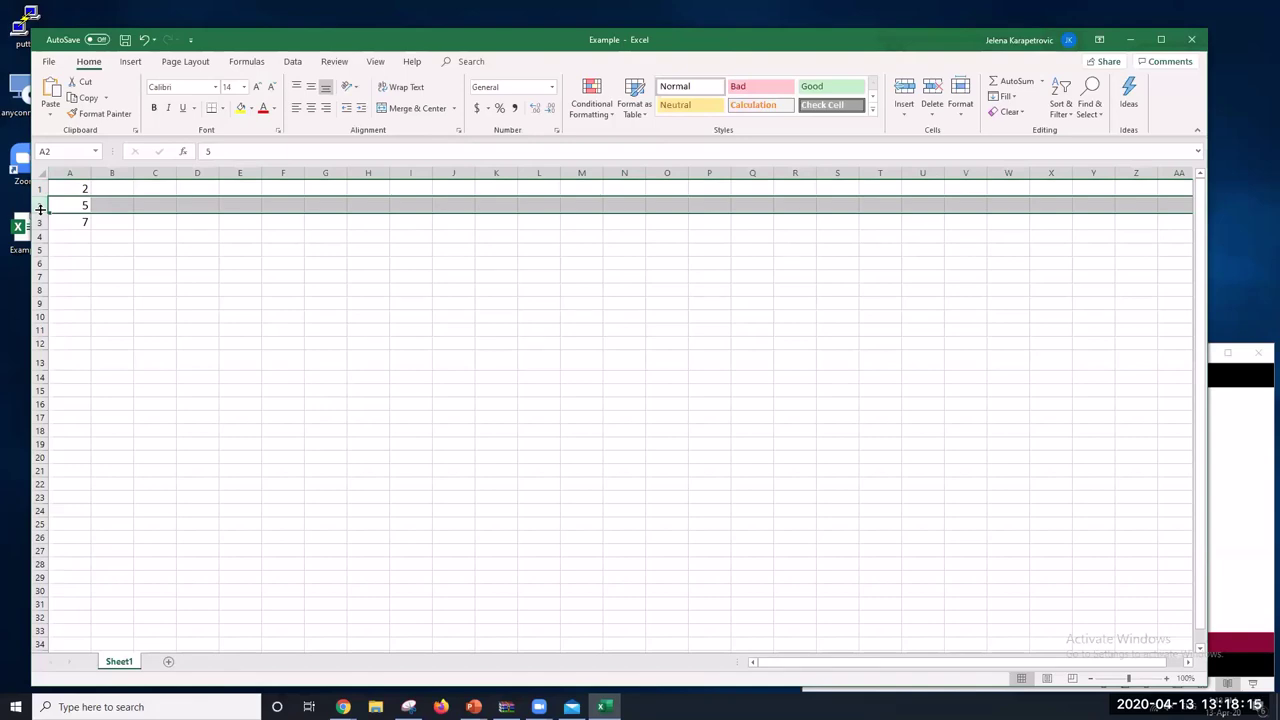
{"action": "left_click", "coordinate": [170, 252]}
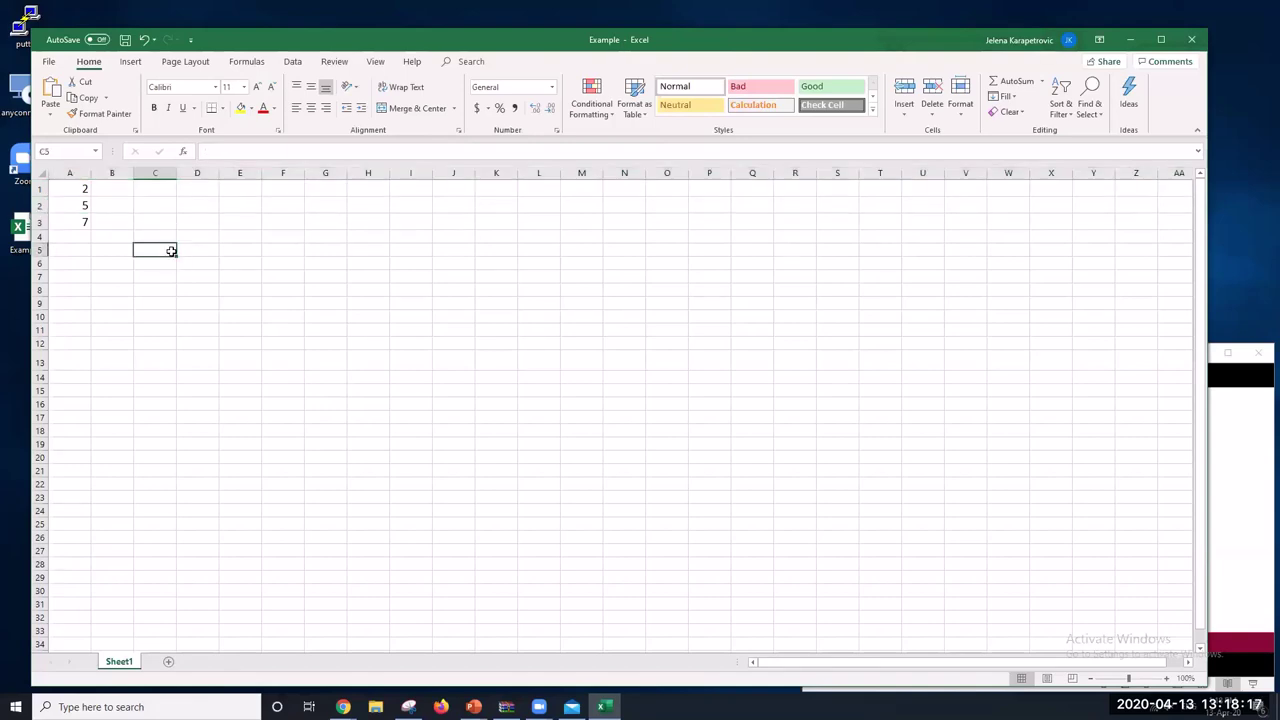
{"action": "left_click", "coordinate": [200, 221]}
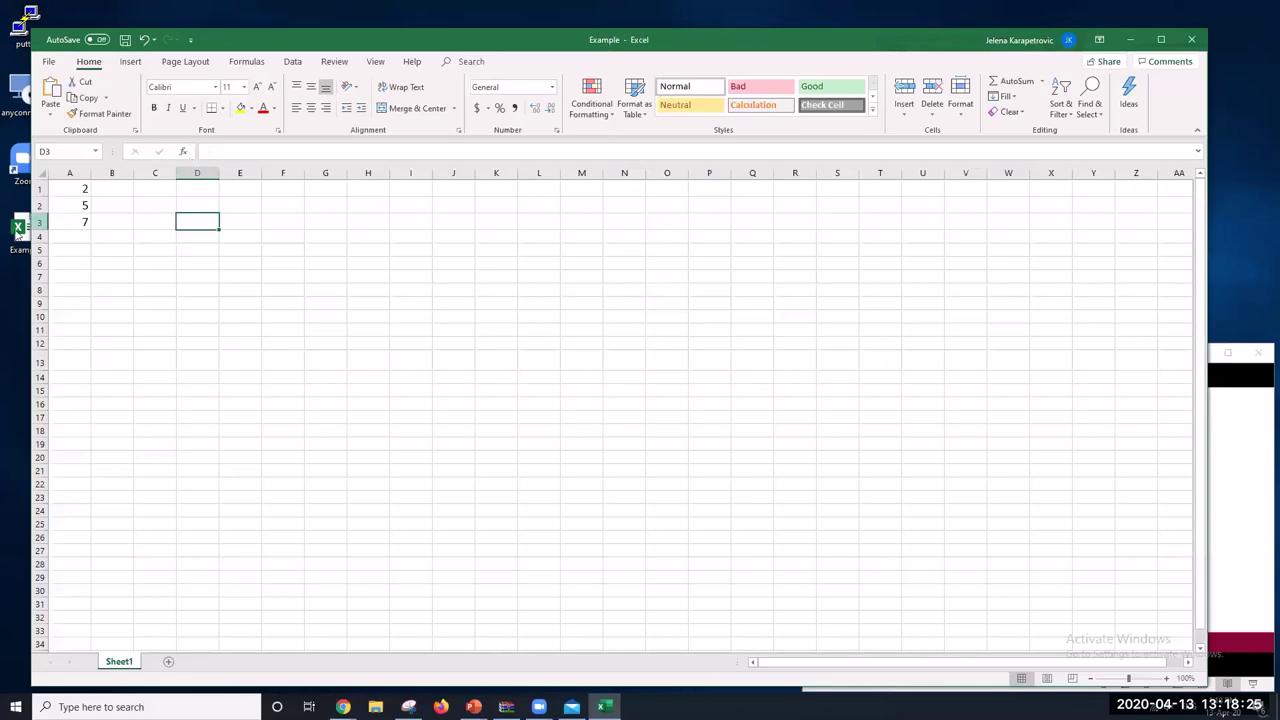
{"action": "key", "text": "super+1"}
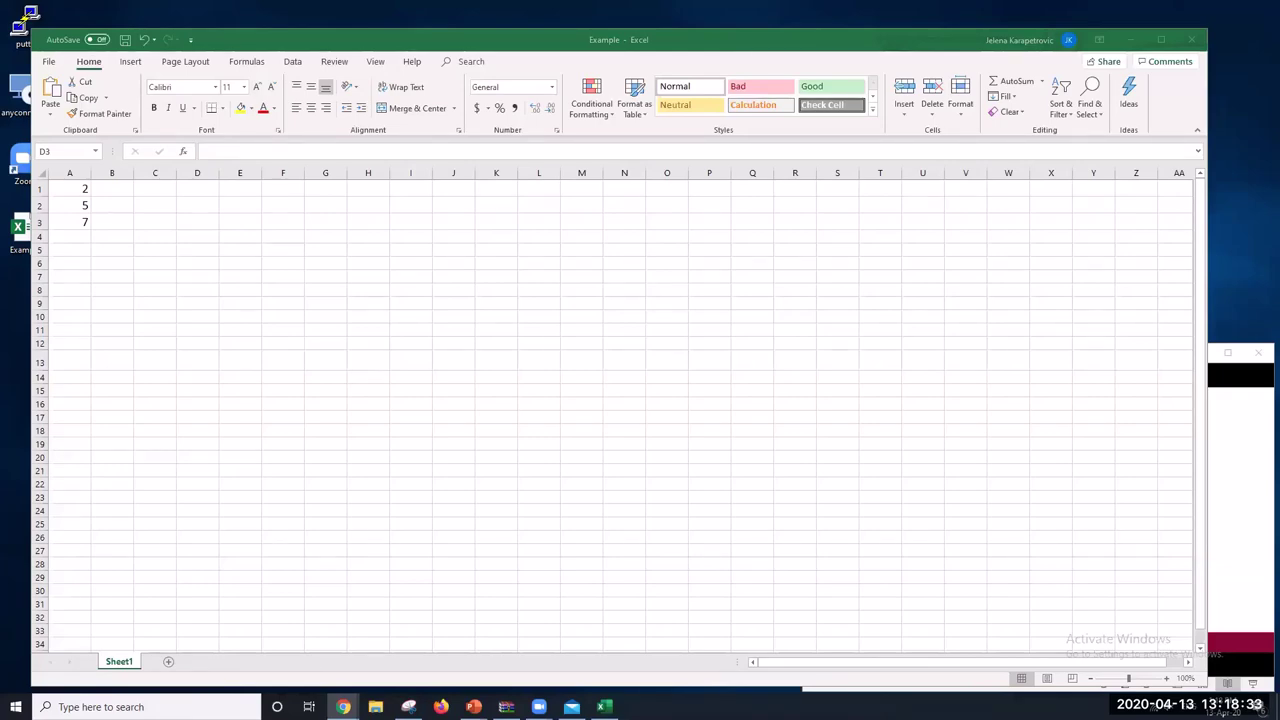
Delete the numbers in cells A1:A3
{"action": "left_click", "coordinate": [114, 314]}
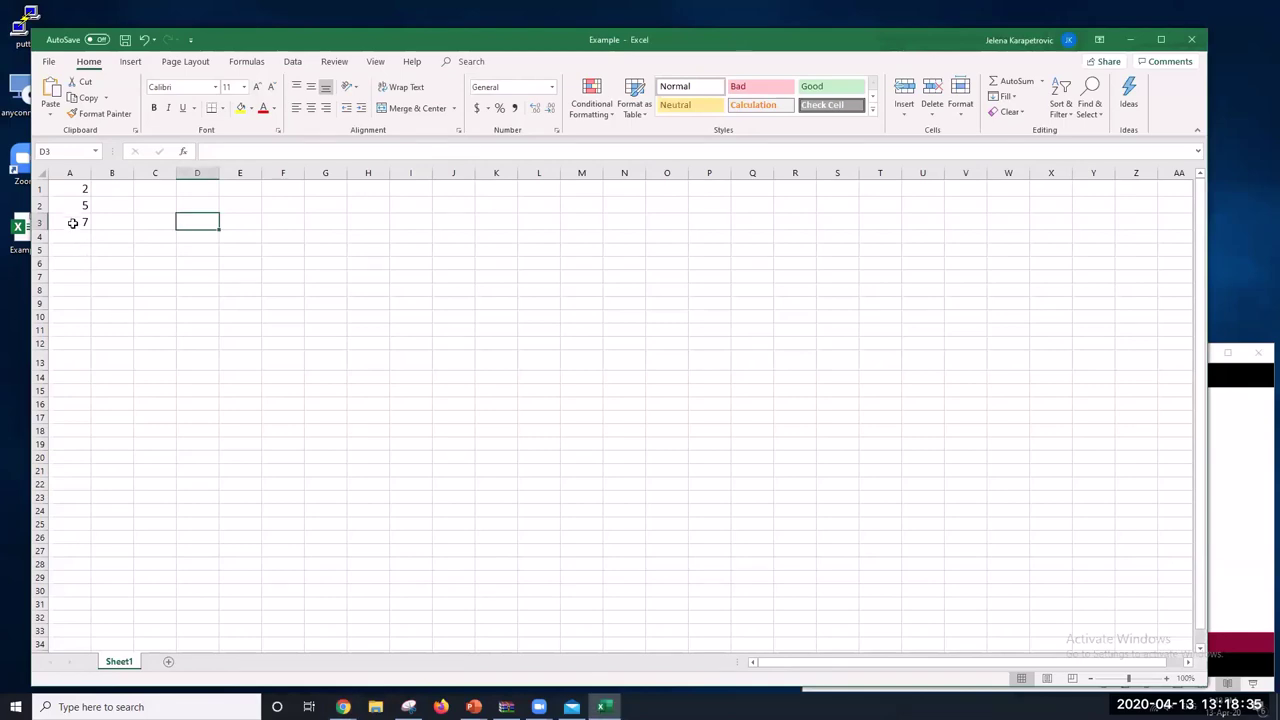
{"action": "left_click_drag", "start_coordinate": [72, 221], "coordinate": [69, 173]}
{"action": "key", "text": "Delete"}
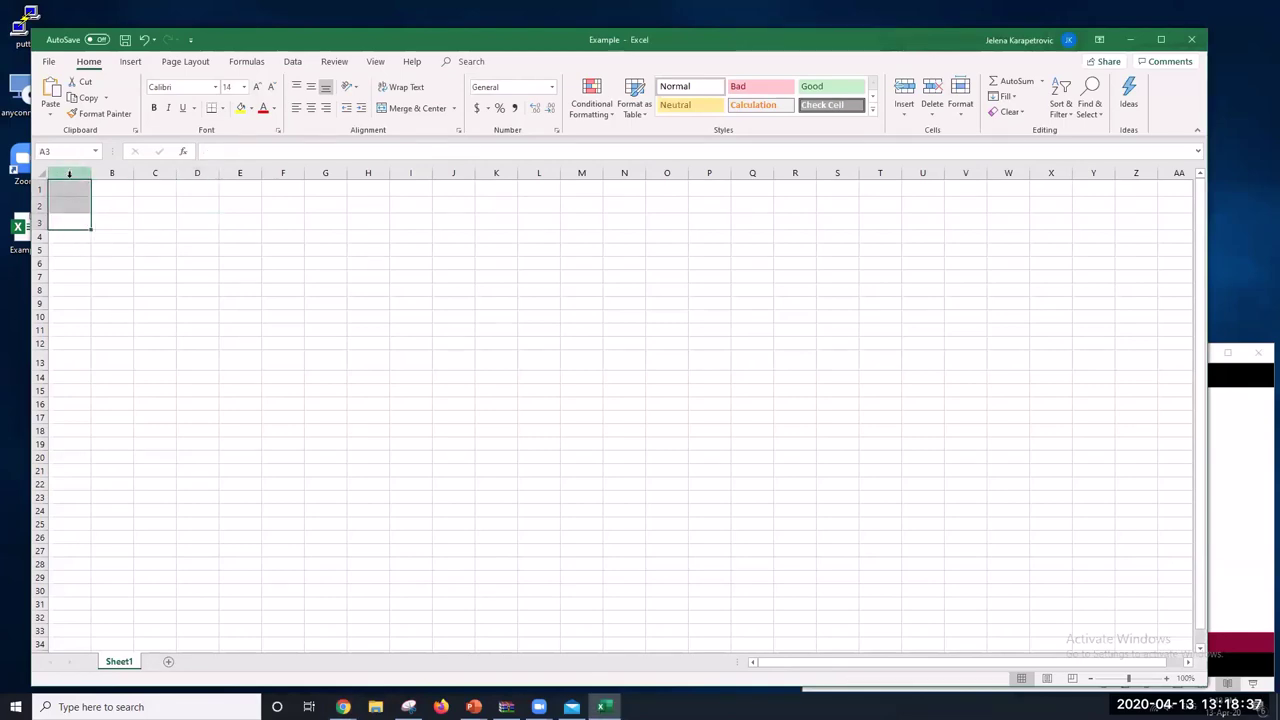
{"action": "left_click", "coordinate": [356, 250]}
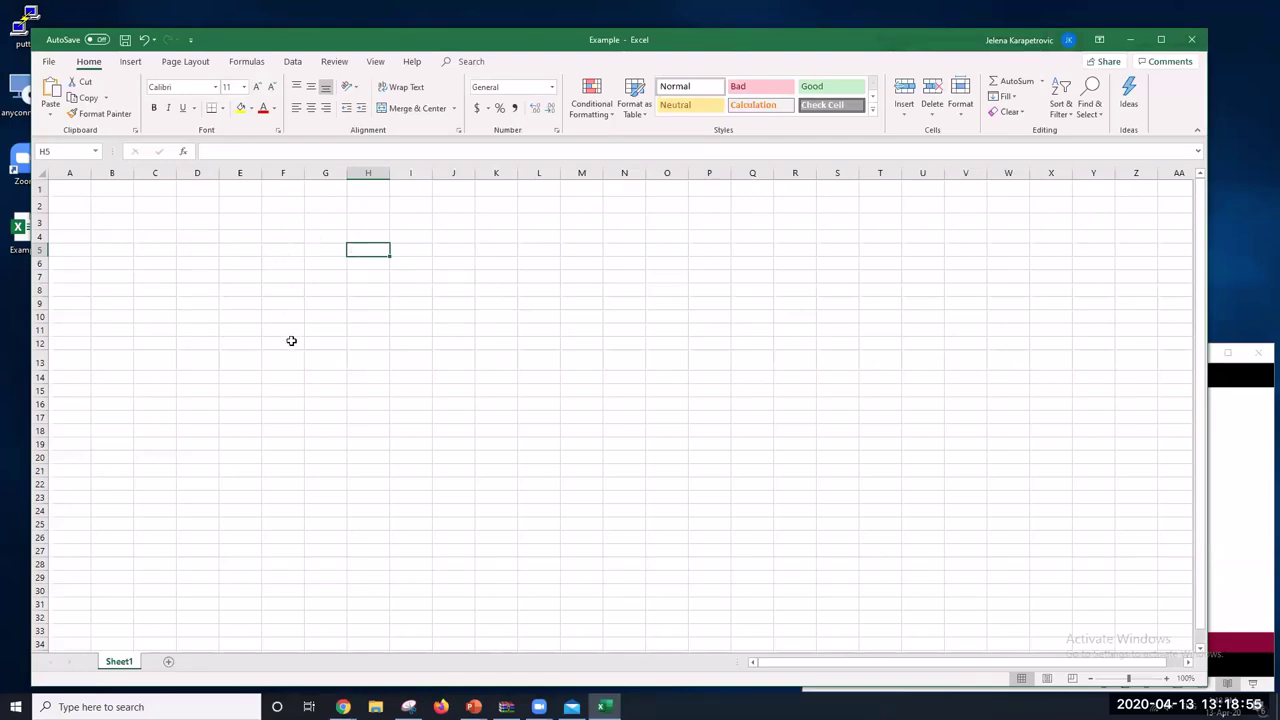
Enter the header "Date" in cell A1 and move to cell B1
{"action": "left_click", "coordinate": [267, 299]}
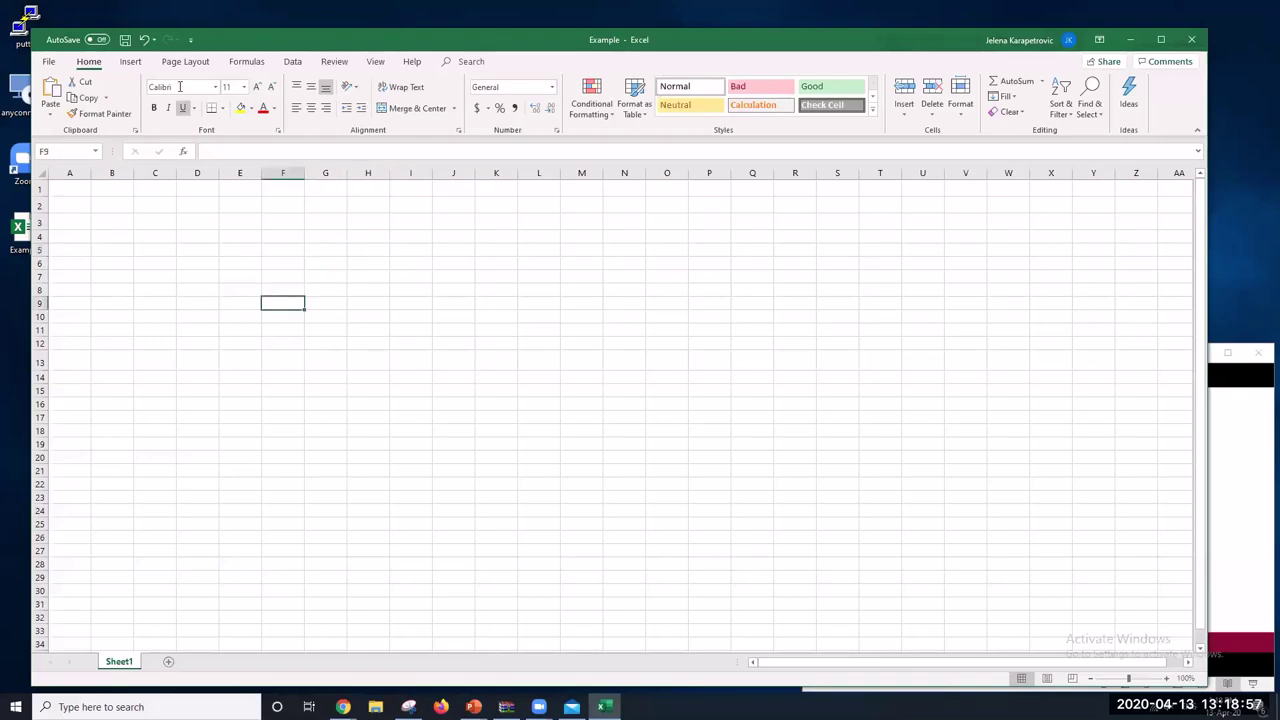
{"action": "left_click", "coordinate": [63, 189]}
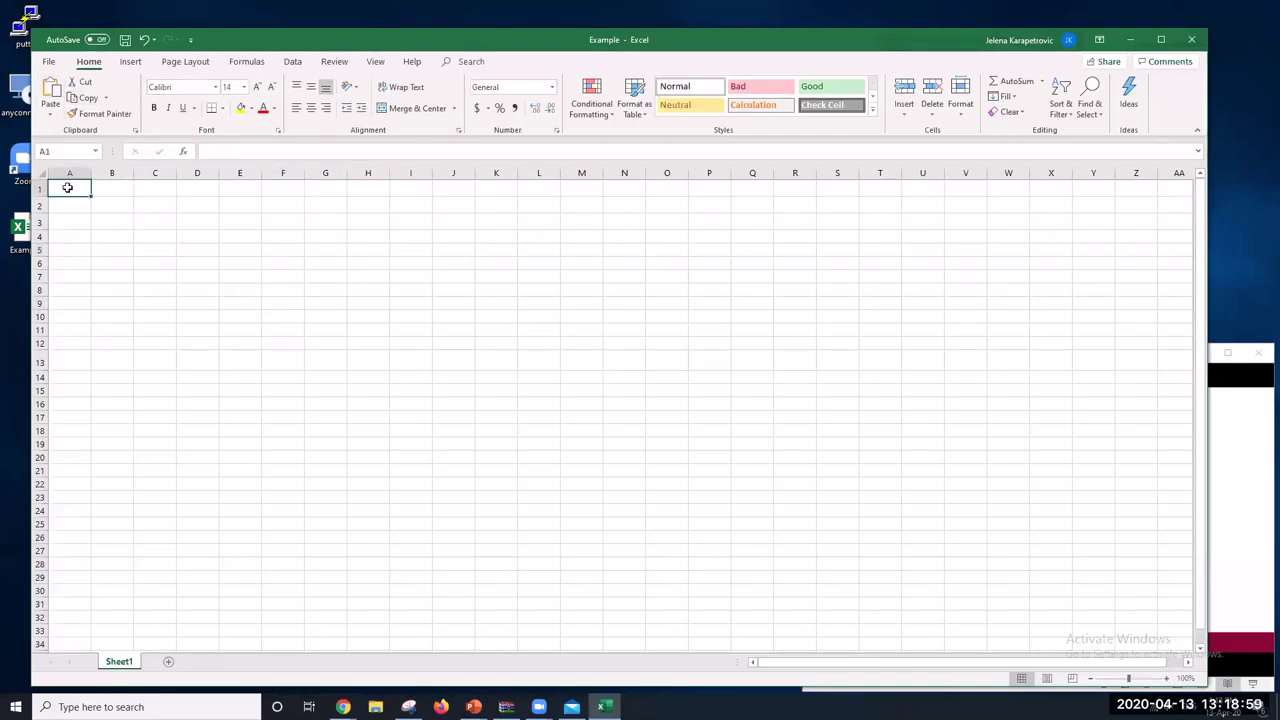
{"action": "type", "text": "Date"}
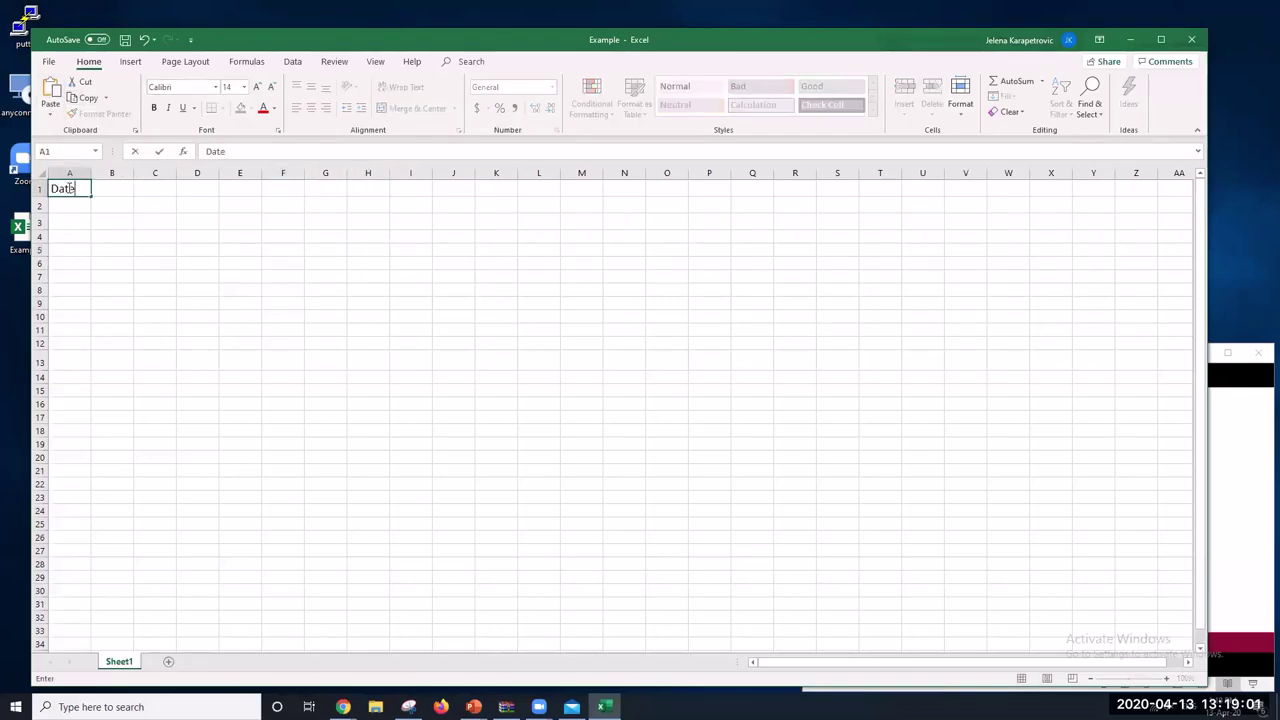
{"action": "key", "text": "Tab"}
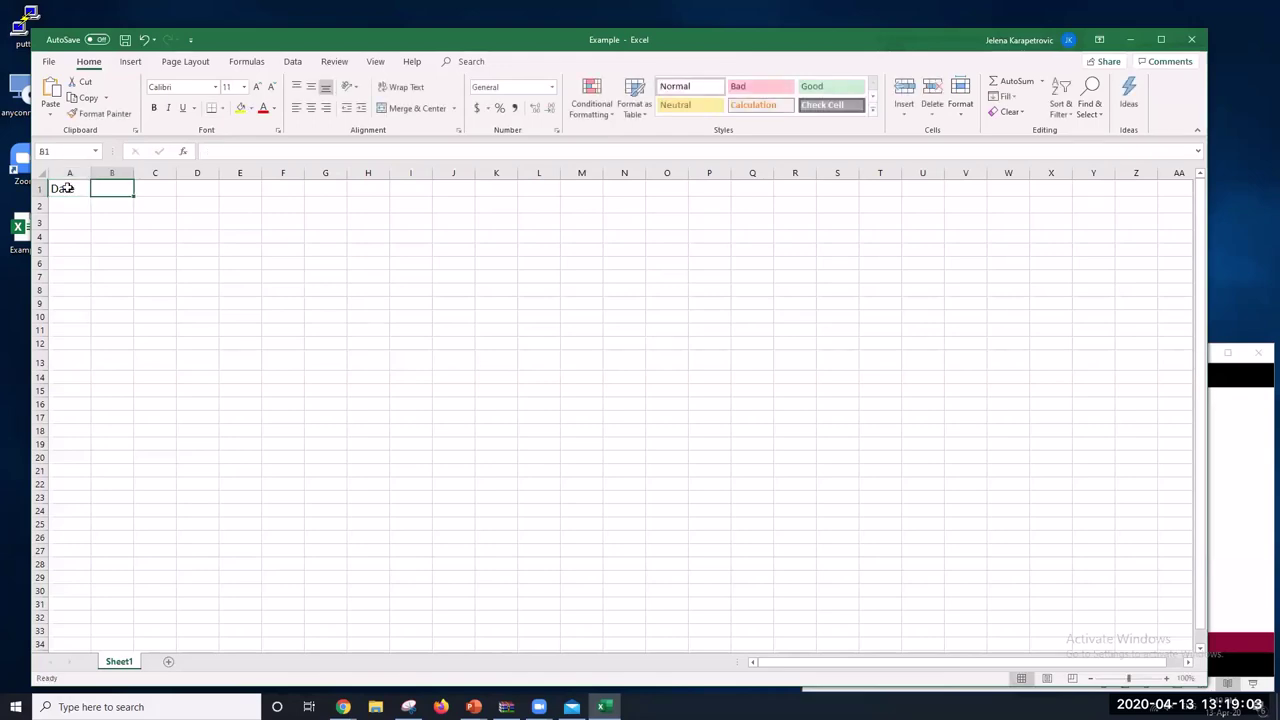
Enter the header "Amount" in cell B1
{"action": "type", "text": "Amount"}
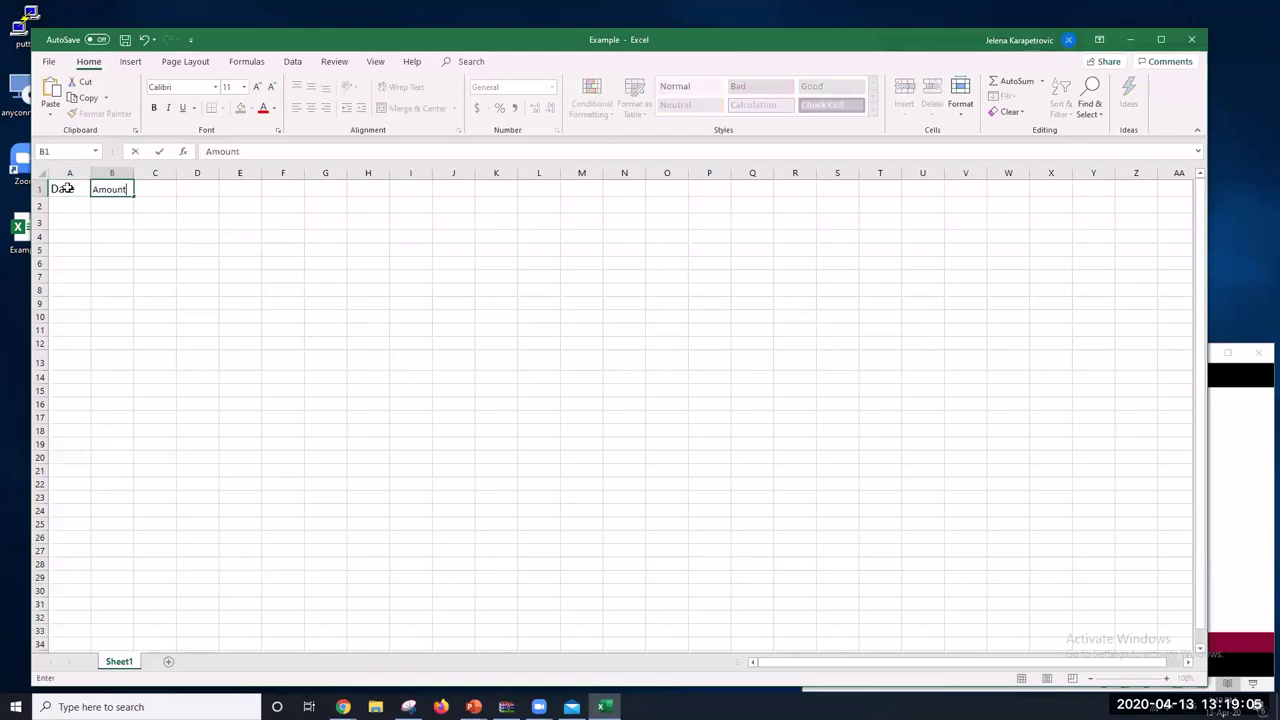
{"action": "key", "text": "Return"}
{"action": "left_click", "coordinate": [93, 256]}
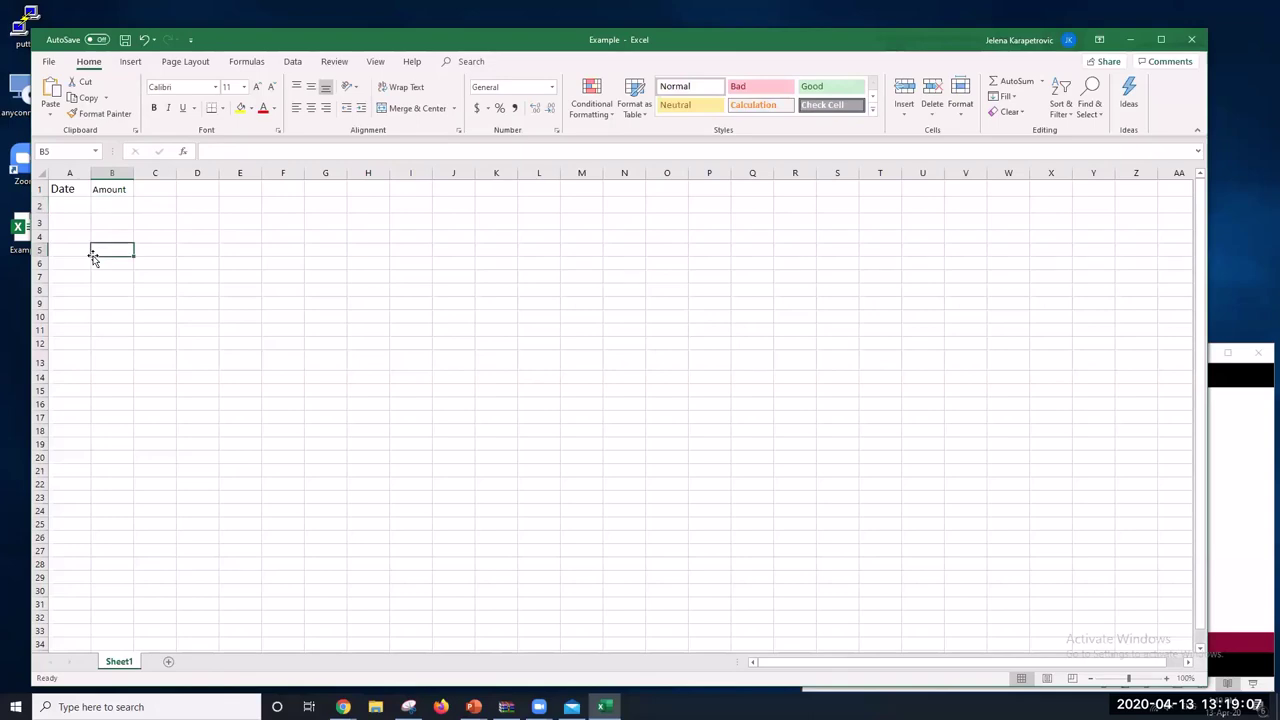
Enter the dates 4-1-2020, 4-2-2020, 4-5-2020 and 4-7-2020 in cells A2:A5 under the Date header
{"action": "left_click", "coordinate": [72, 204]}
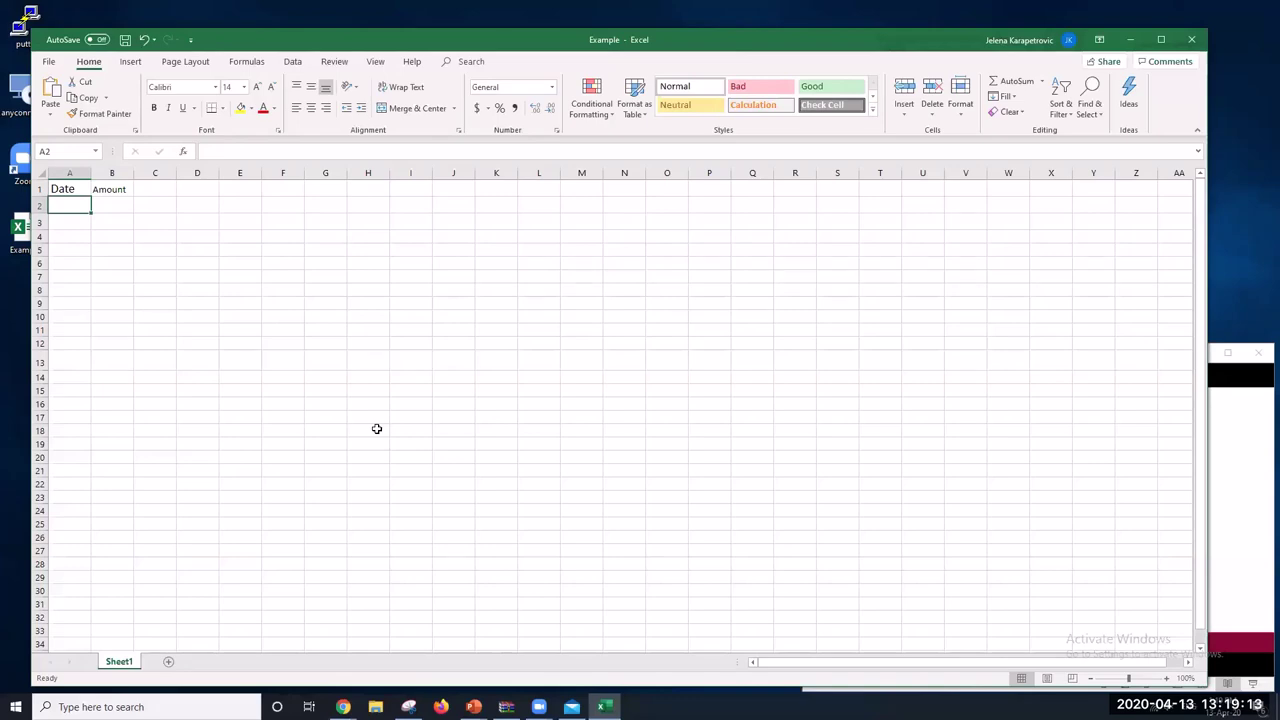
{"action": "type", "text": "4-"}
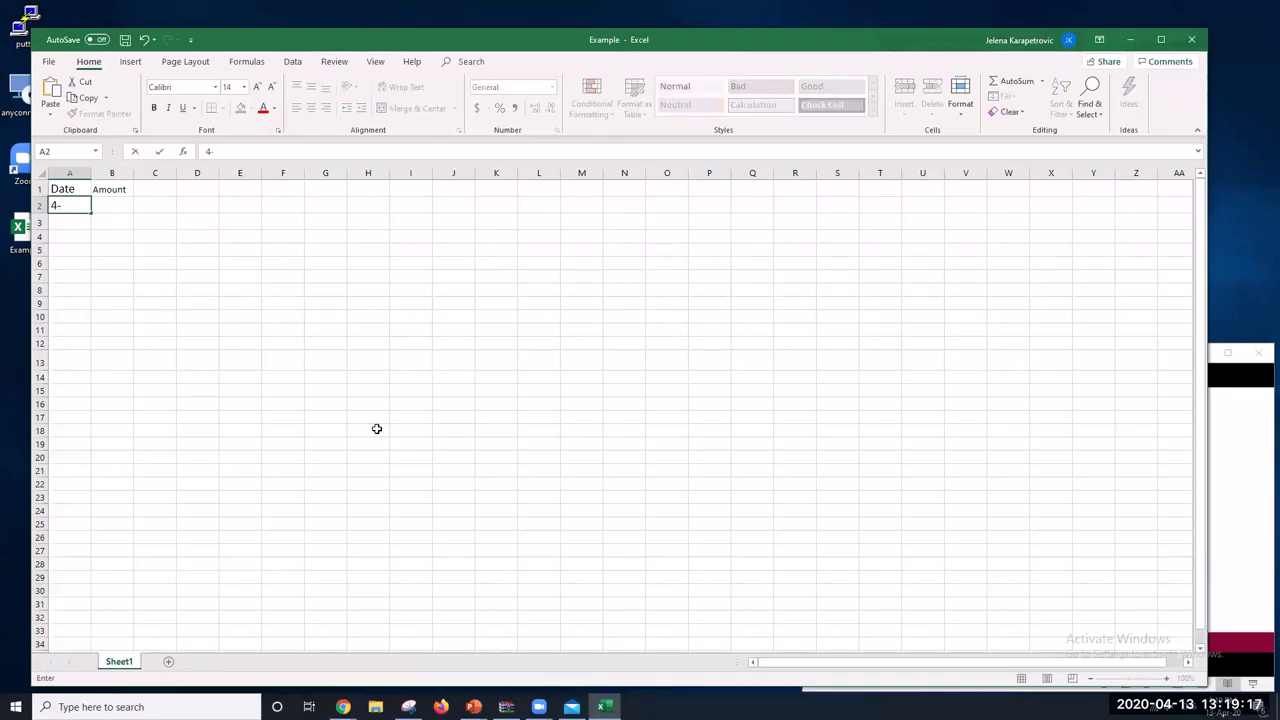
{"action": "type", "text": "1-2020"}
{"action": "key", "text": "Return"}
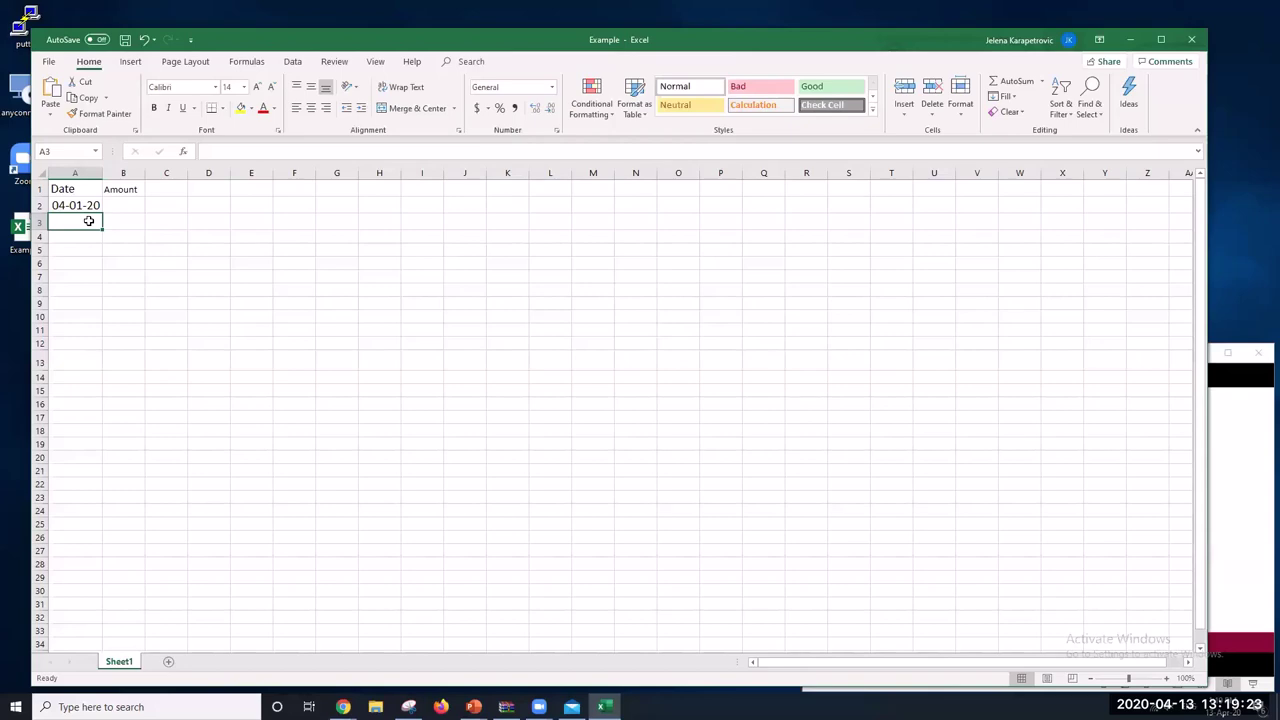
{"action": "type", "text": "4-2"}
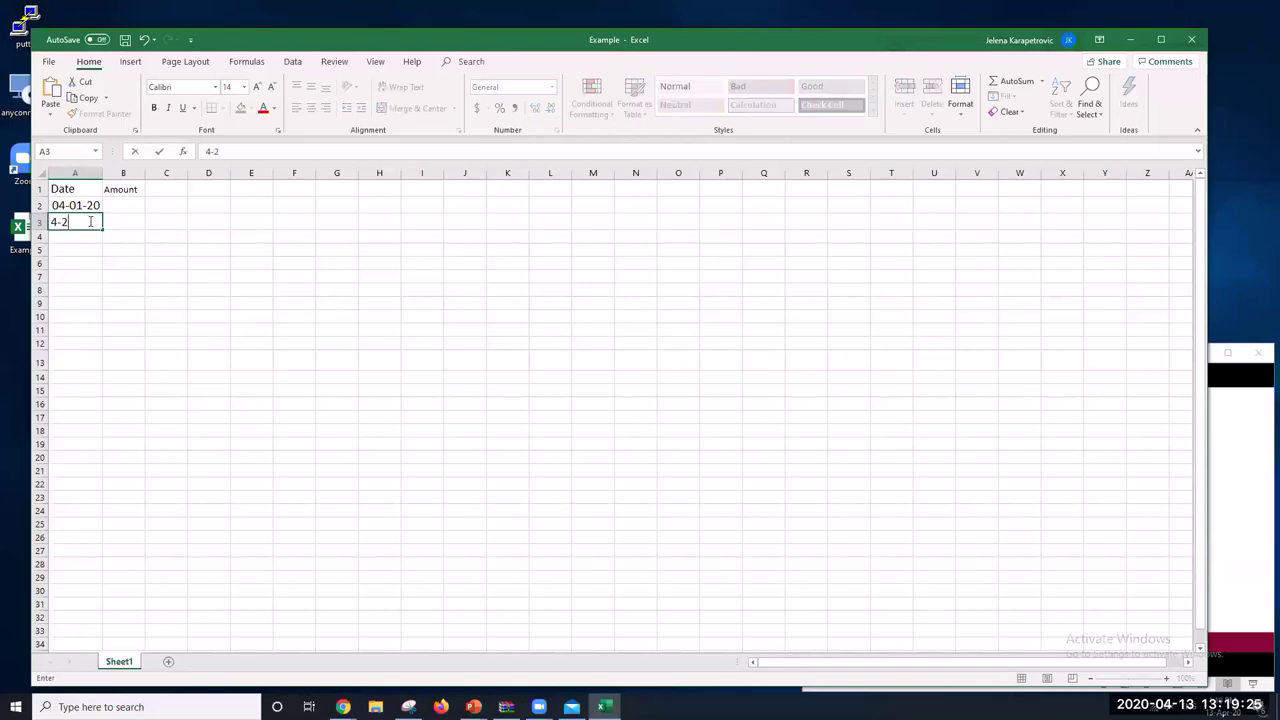
{"action": "type", "text": "-2020"}
{"action": "key", "text": "Return"}
{"action": "type", "text": "4-5-"}
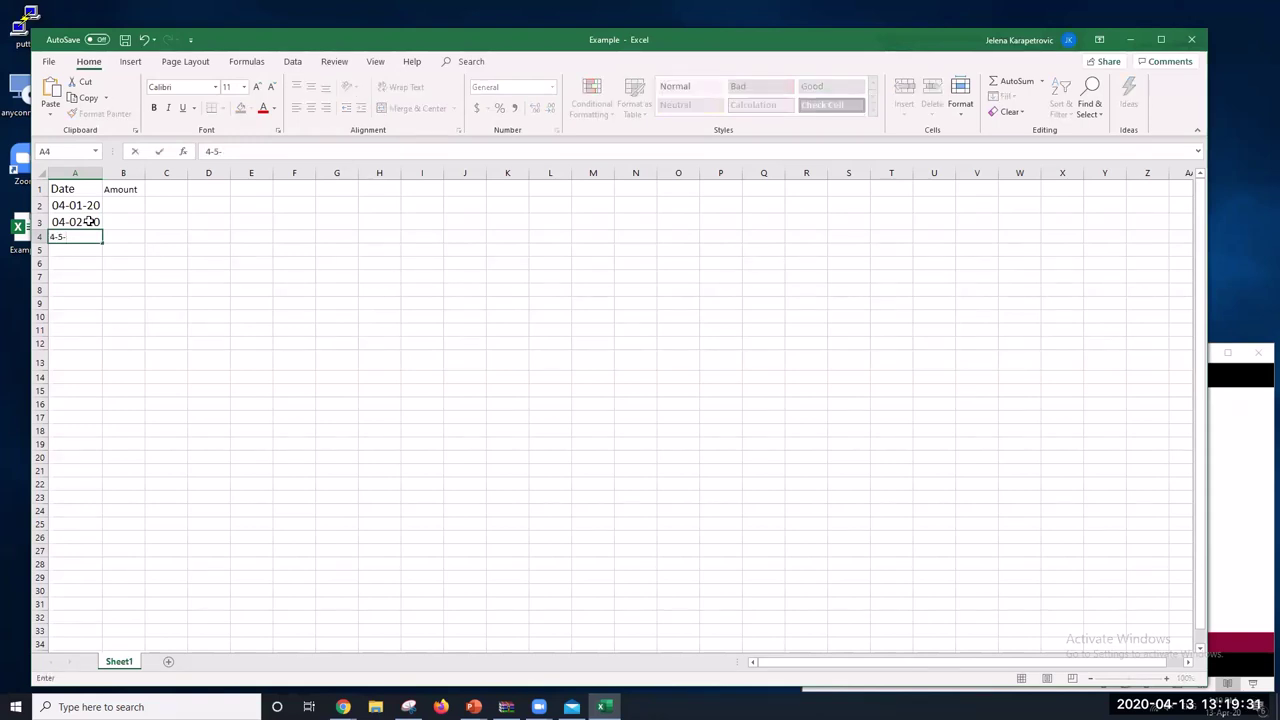
{"action": "type", "text": "2020"}
{"action": "key", "text": "Return"}
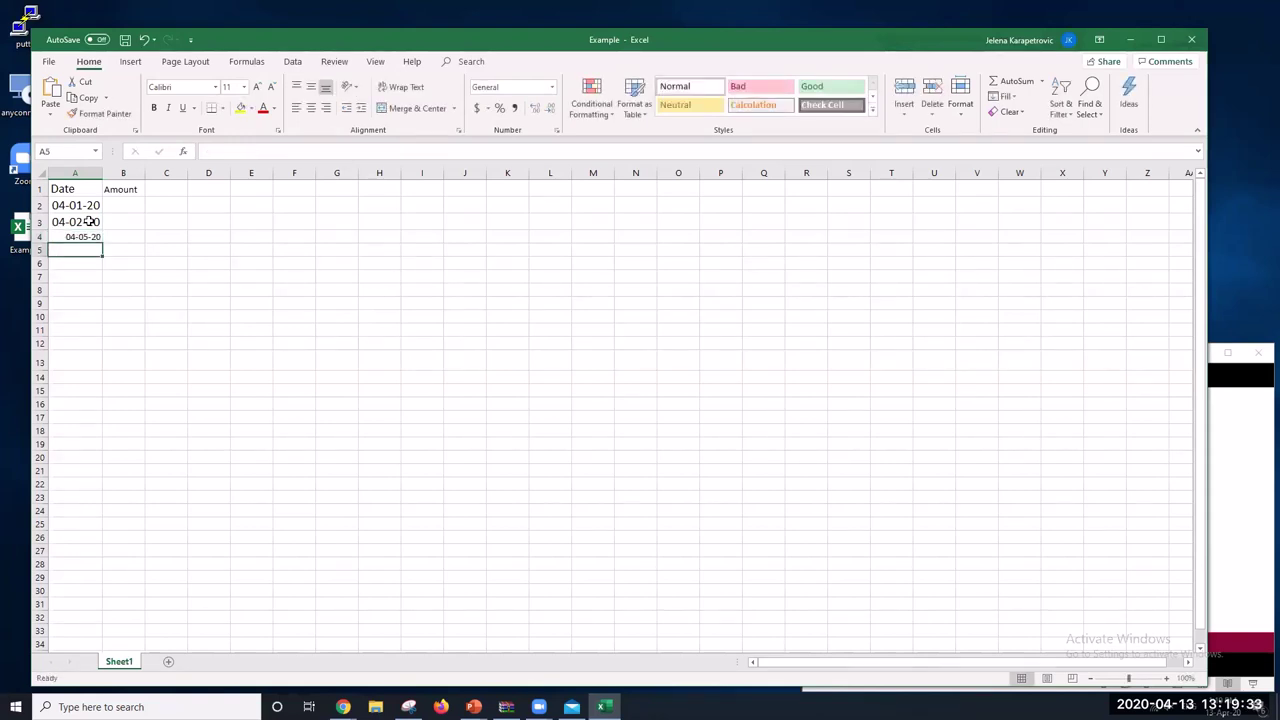
{"action": "type", "text": "4-7-"}
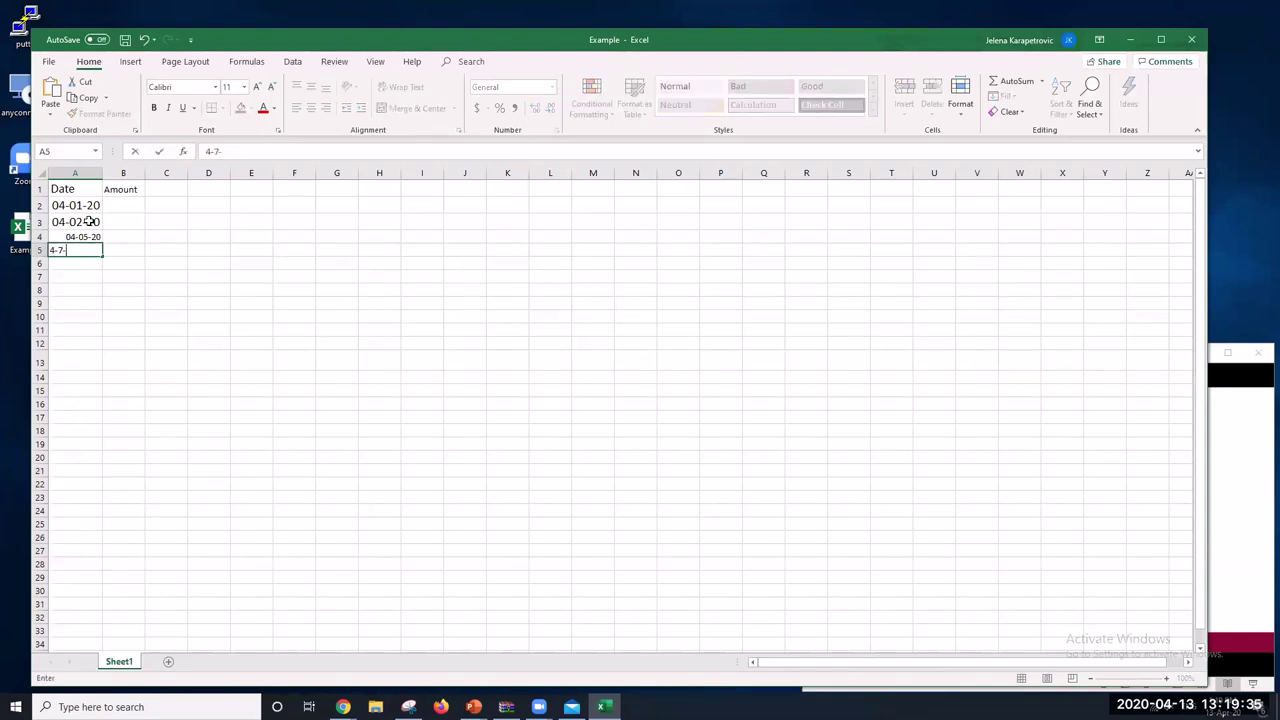
{"action": "type", "text": "2020"}
{"action": "key", "text": "Return"}
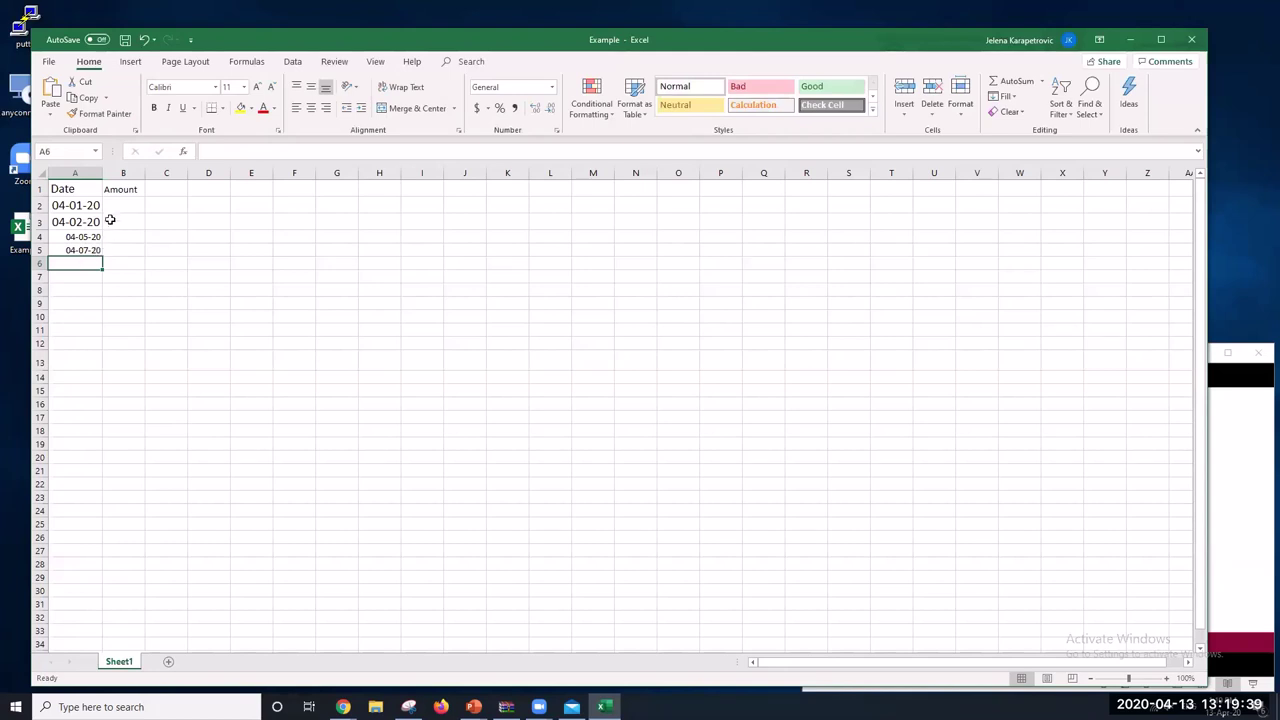
Enter the amounts 123.56, 23.67, 146.89 and 35.97 in cells B2:B5 under the Amount header
{"action": "double_click", "coordinate": [108, 204]}
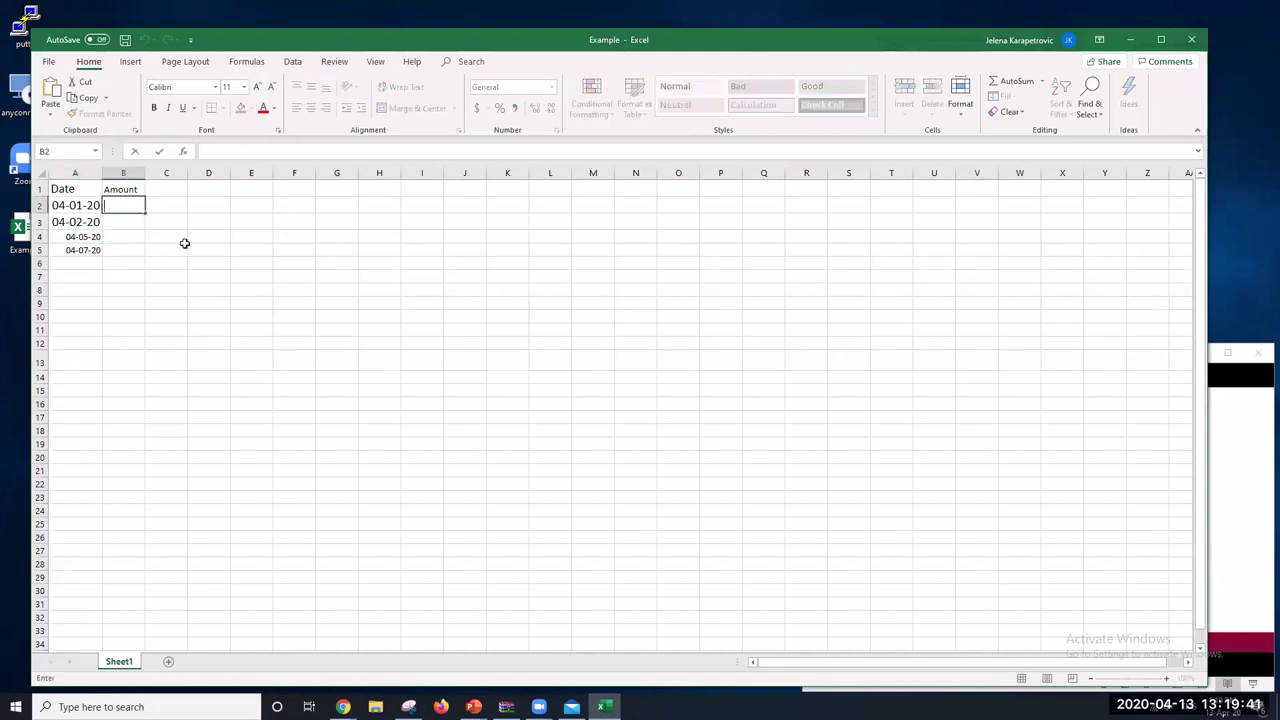
{"action": "type", "text": "123.56"}
{"action": "key", "text": "ctrl+Return"}
{"action": "key", "text": "Return"}
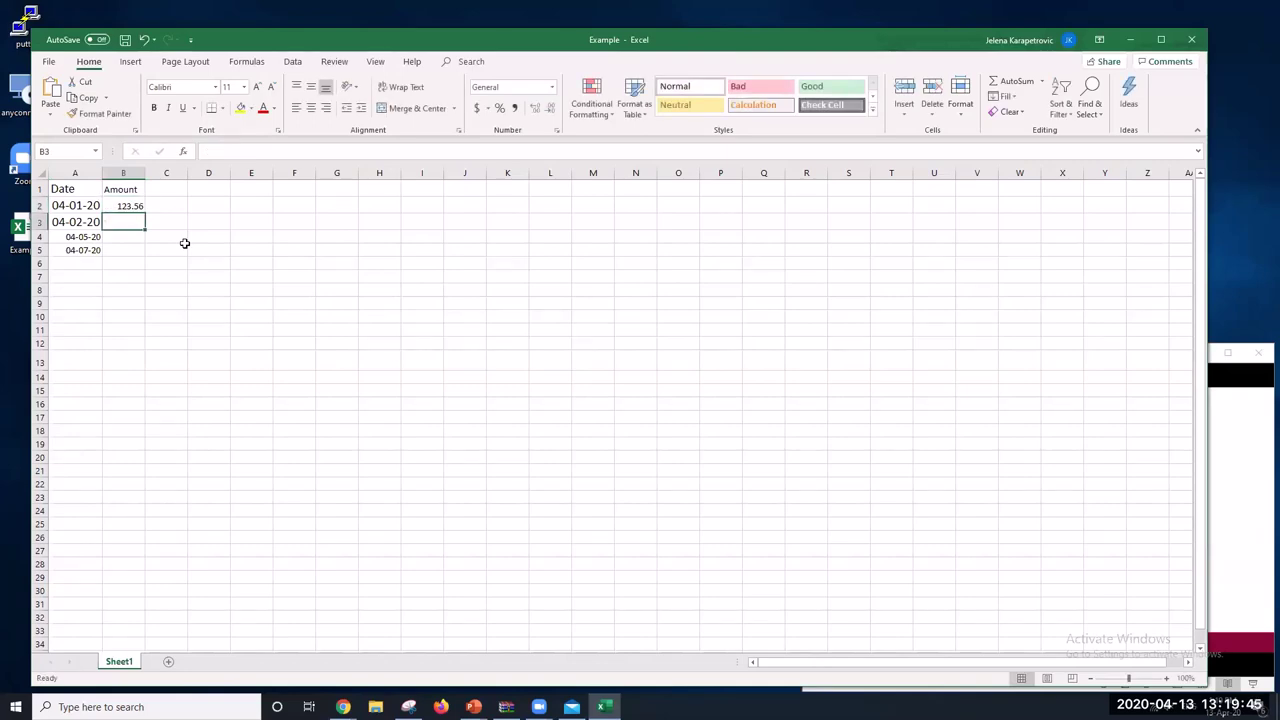
{"action": "type", "text": "23.67"}
{"action": "key", "text": "Return"}
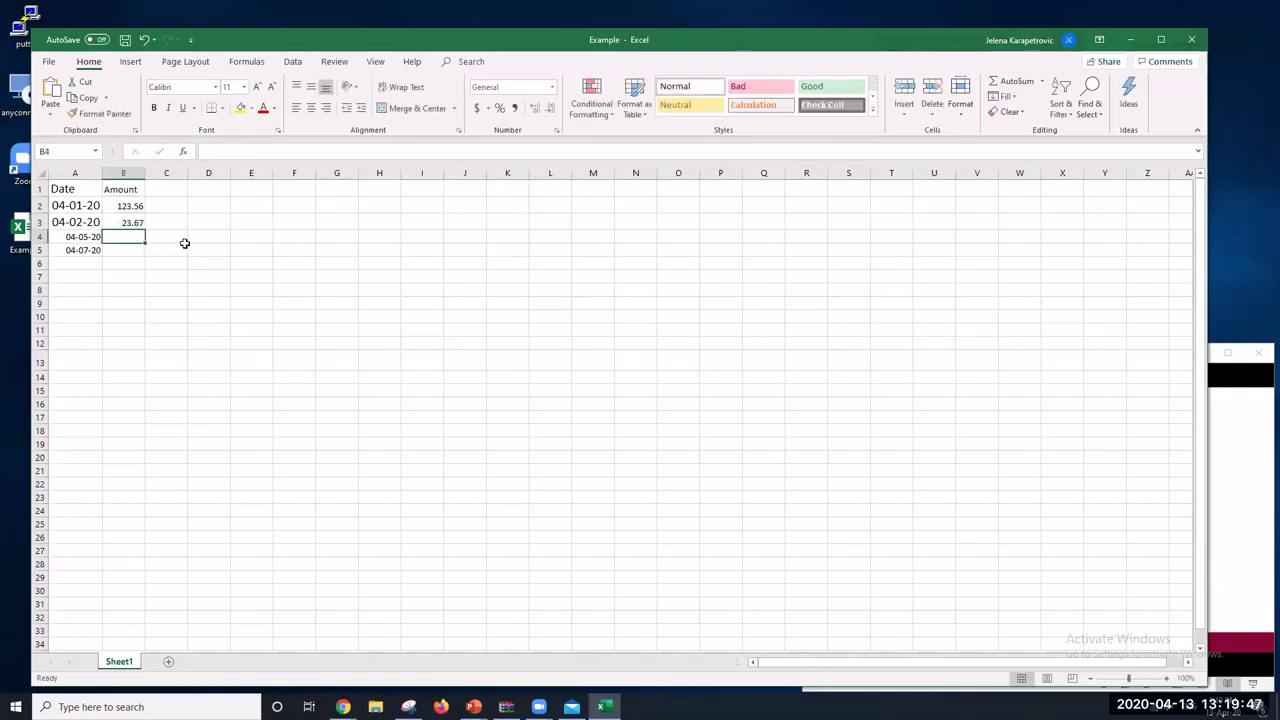
{"action": "type", "text": "146"}
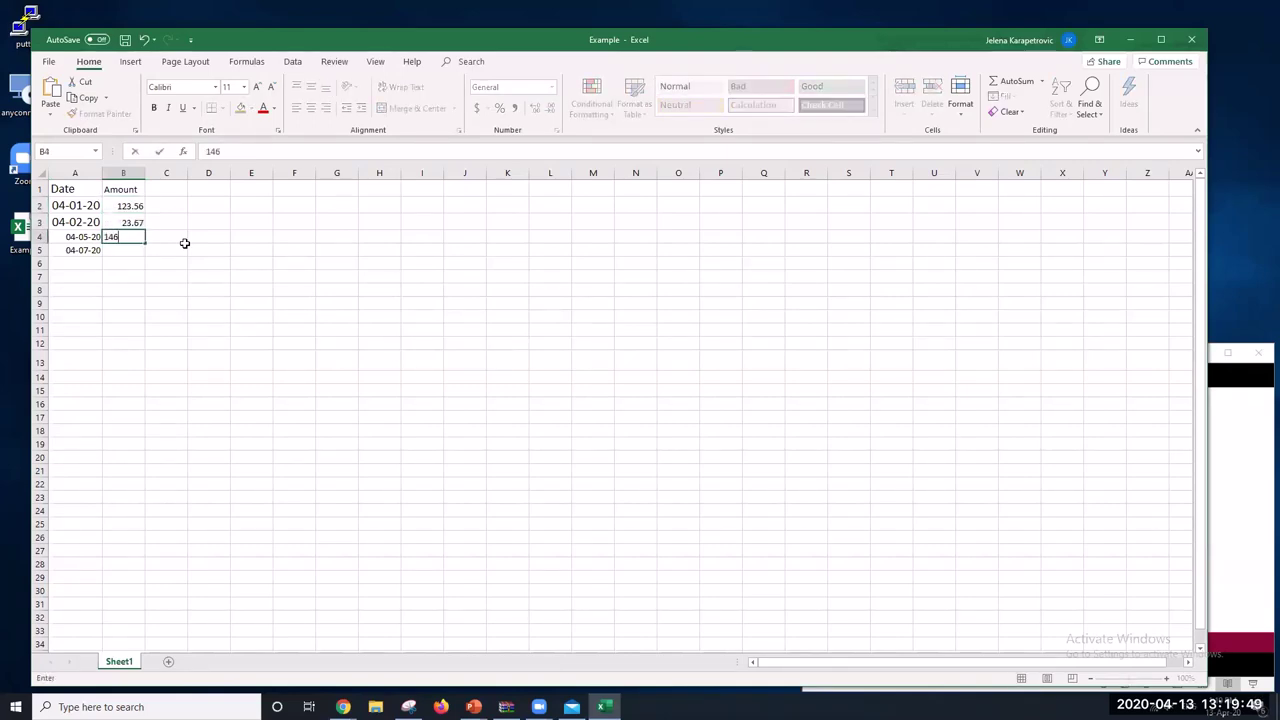
{"action": "type", "text": ".89"}
{"action": "key", "text": "Return"}
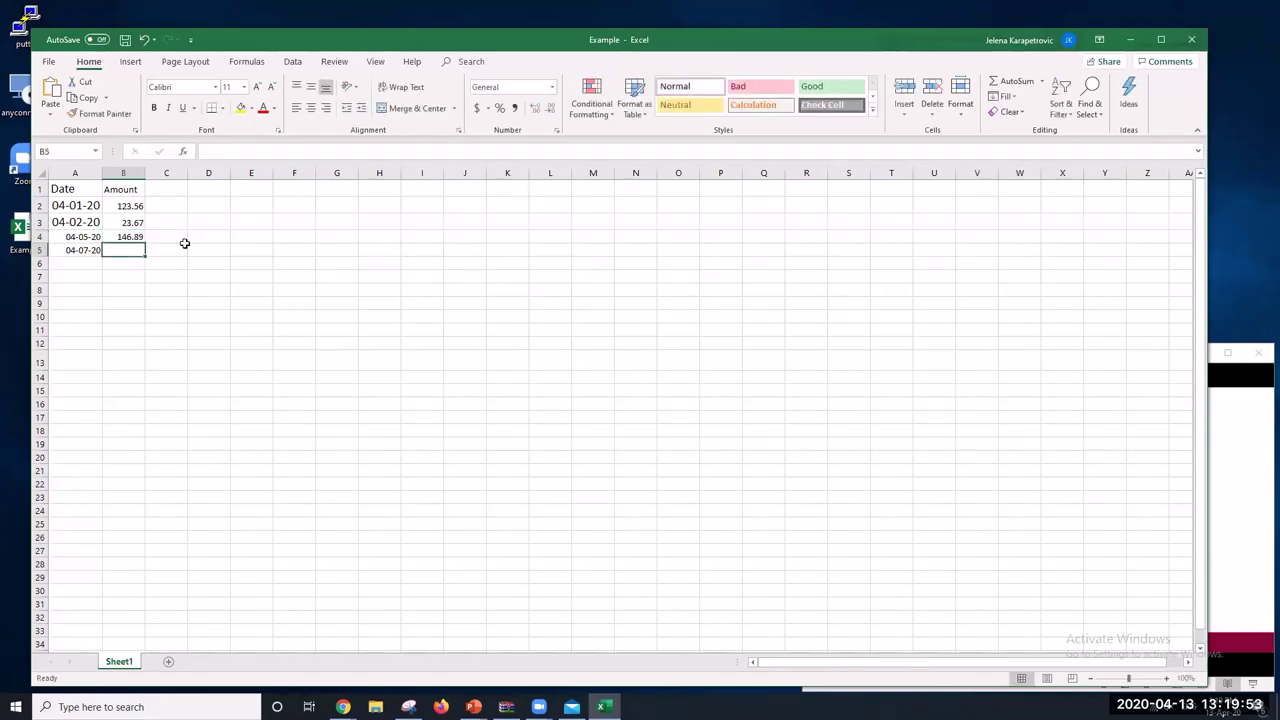
{"action": "type", "text": "35.9"}
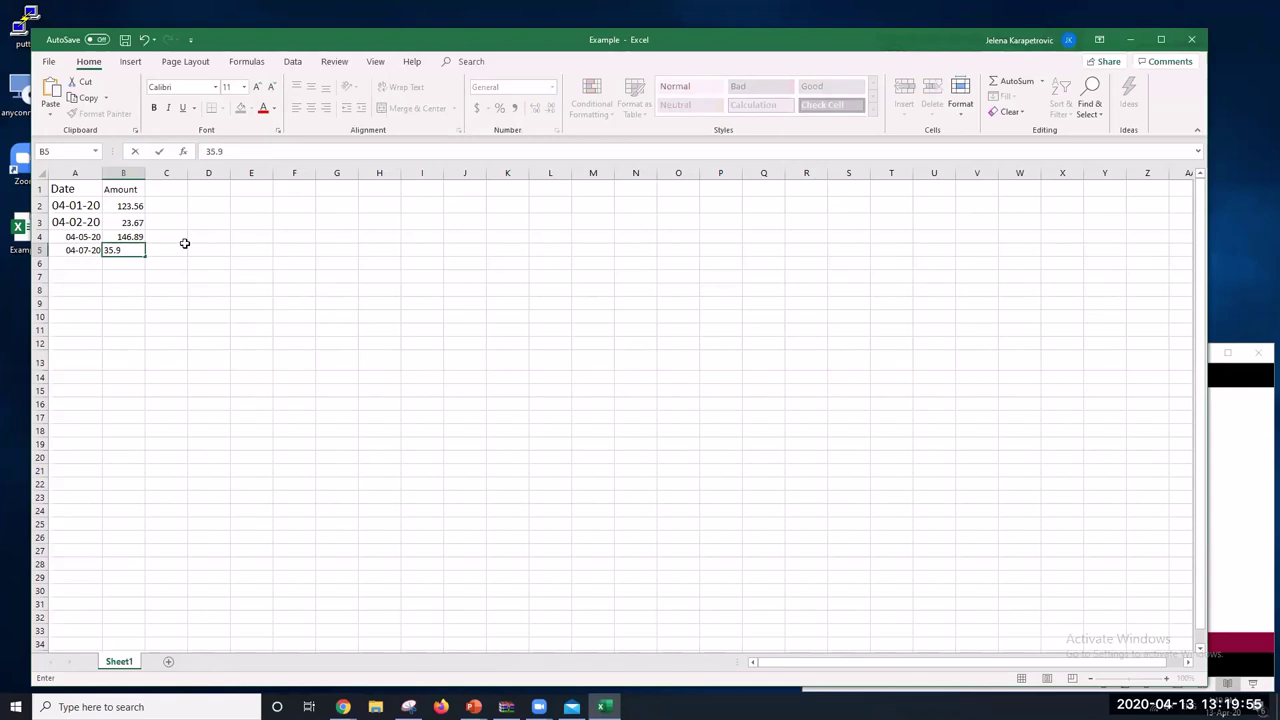
{"action": "type", "text": "7"}
{"action": "key", "text": "Return"}
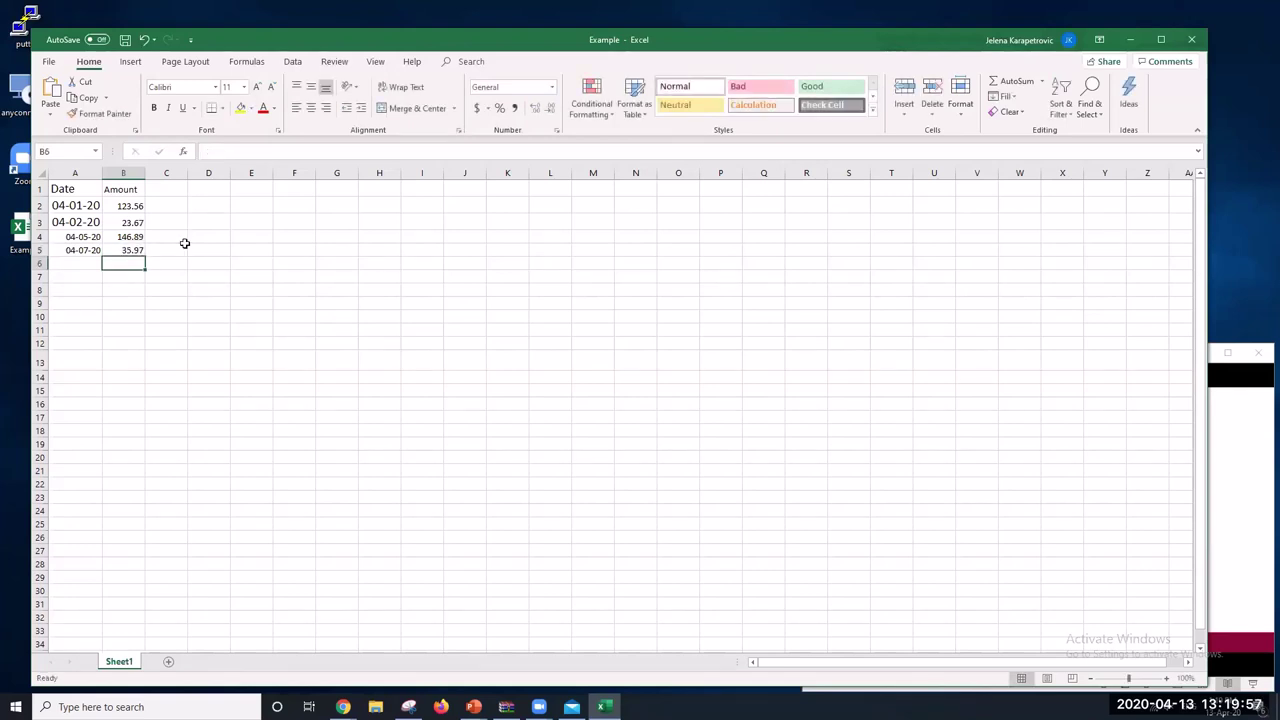
{"action": "left_click", "coordinate": [170, 333]}
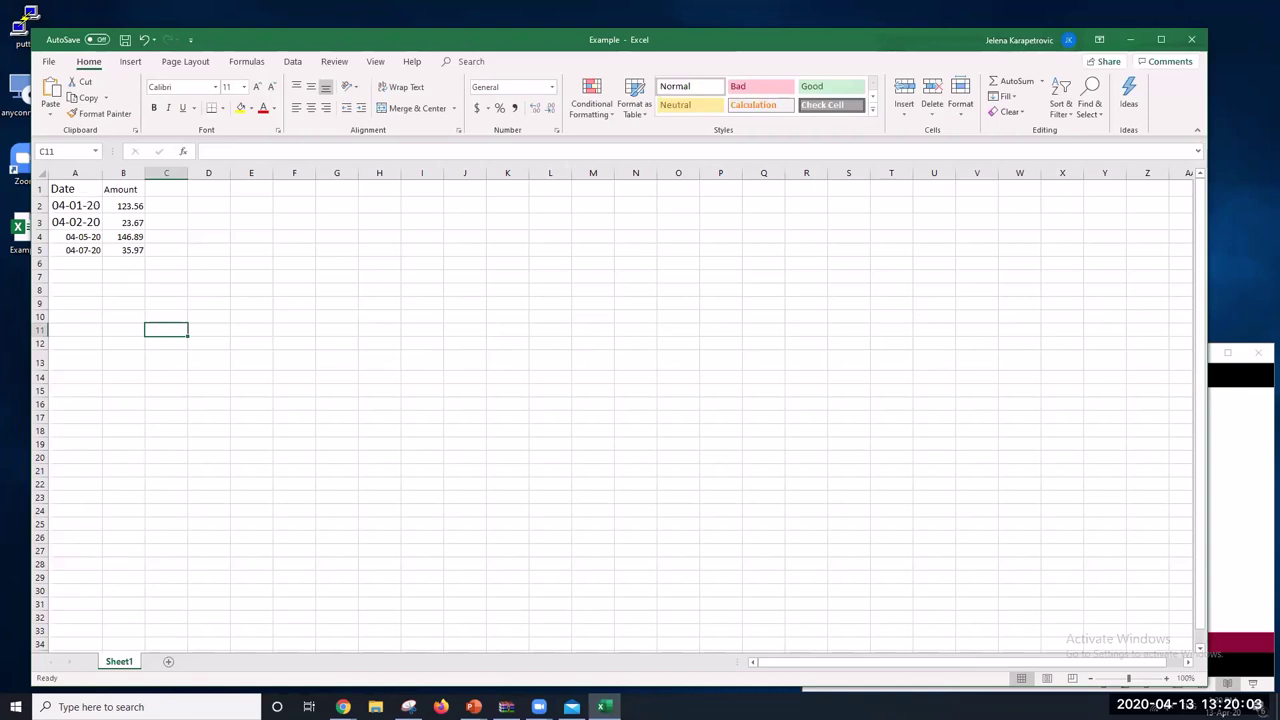
{"action": "left_click", "coordinate": [343, 706]}
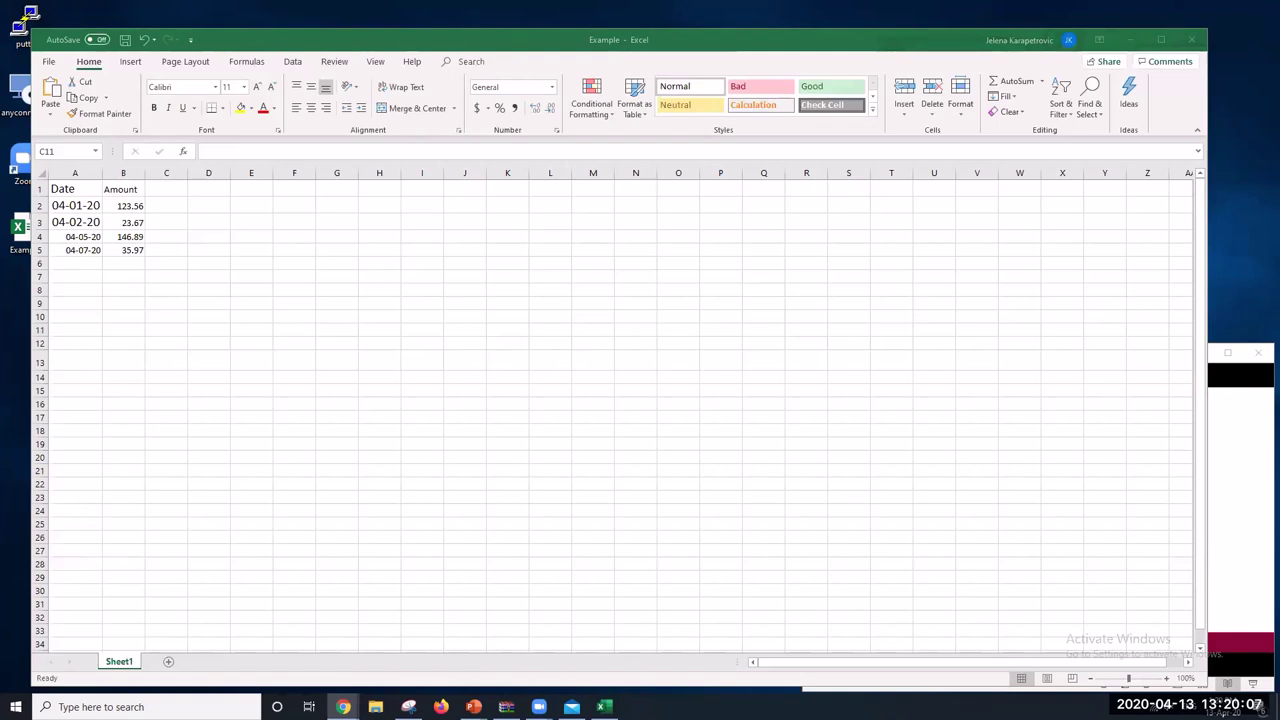
{"action": "left_click", "coordinate": [100, 326]}
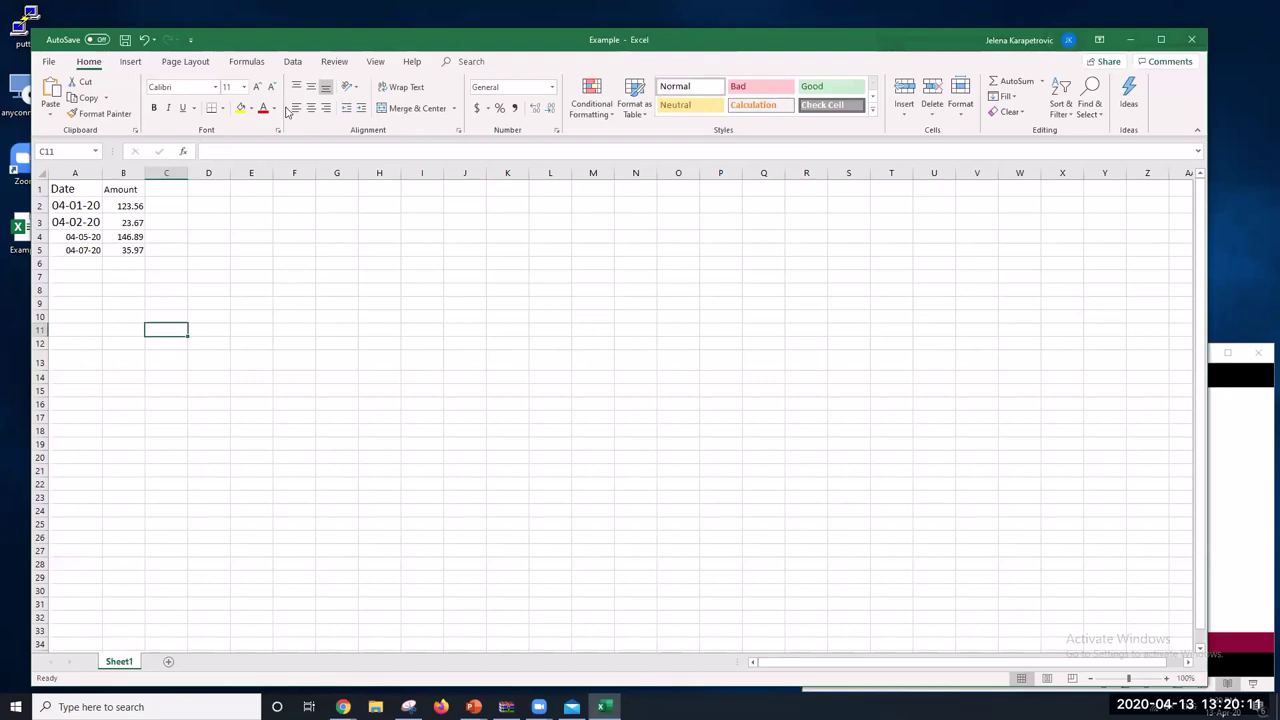
{"action": "left_click", "coordinate": [150, 225]}
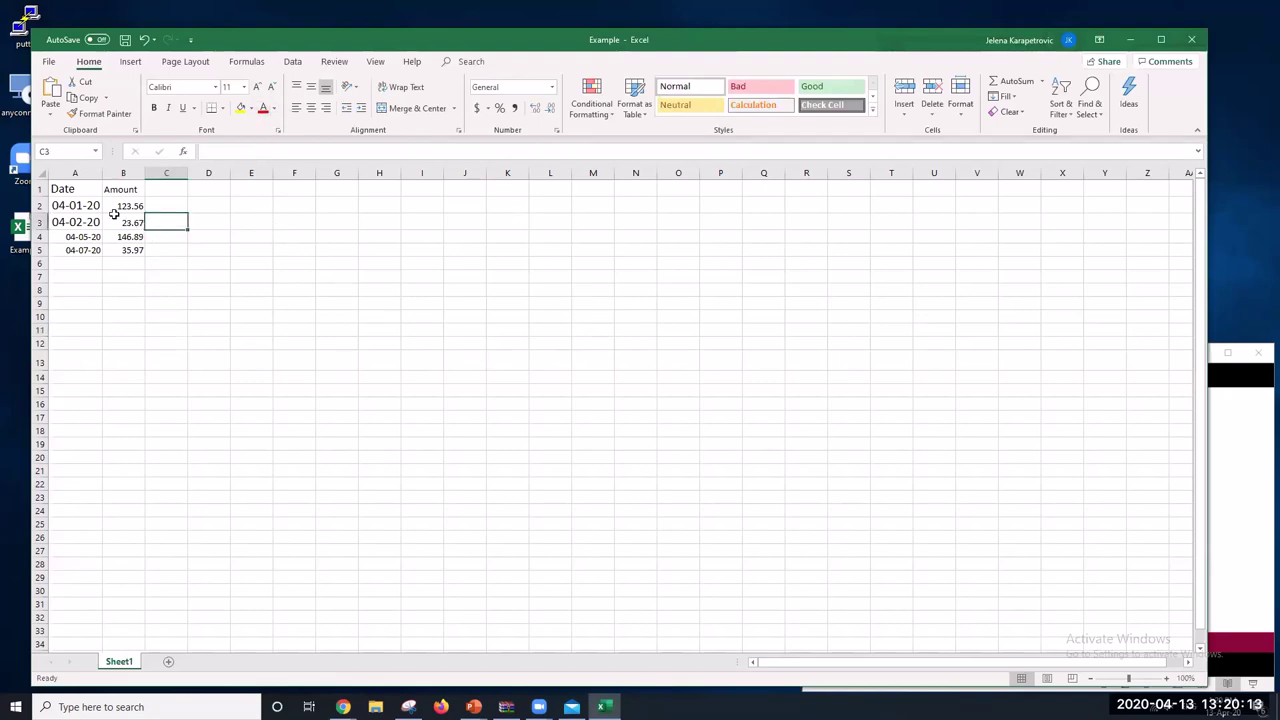
{"action": "left_click_drag", "start_coordinate": [90, 205], "coordinate": [125, 251]}
{"action": "left_click", "coordinate": [122, 316]}
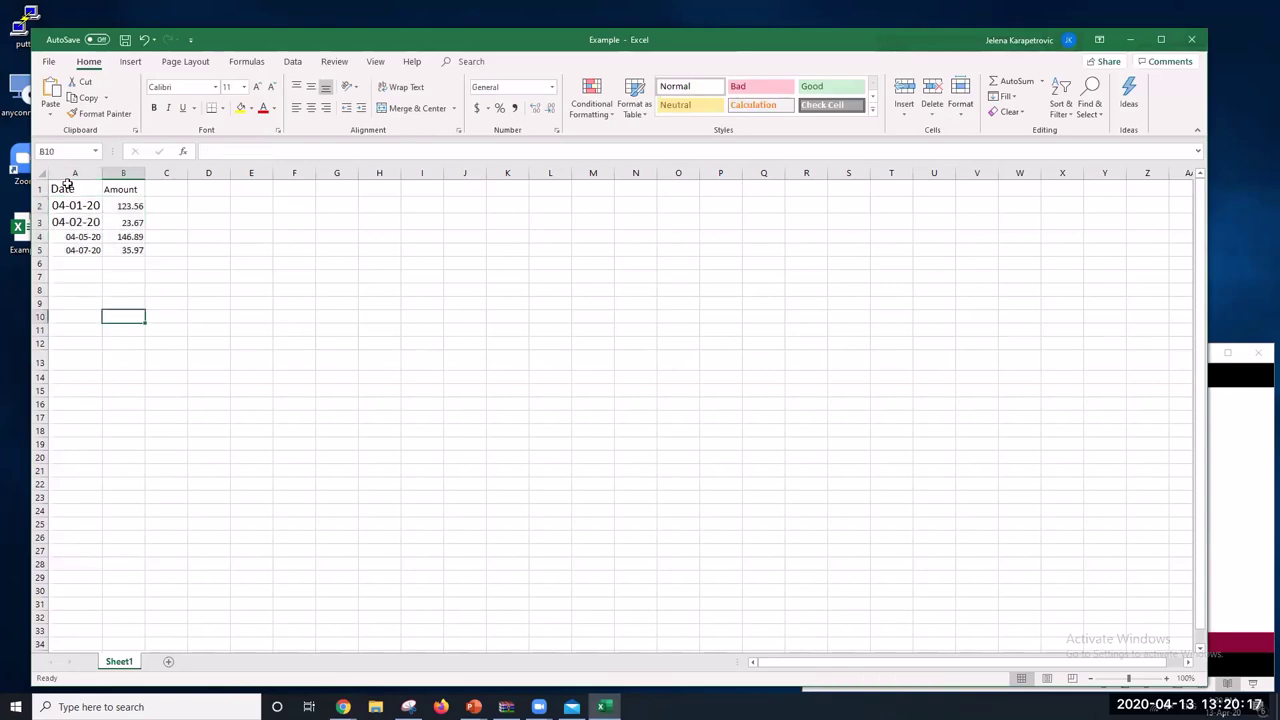
Change the font of the whole Date and Amount table, A1:B5, to Times New Roman
{"action": "left_click_drag", "start_coordinate": [66, 183], "coordinate": [126, 251]}
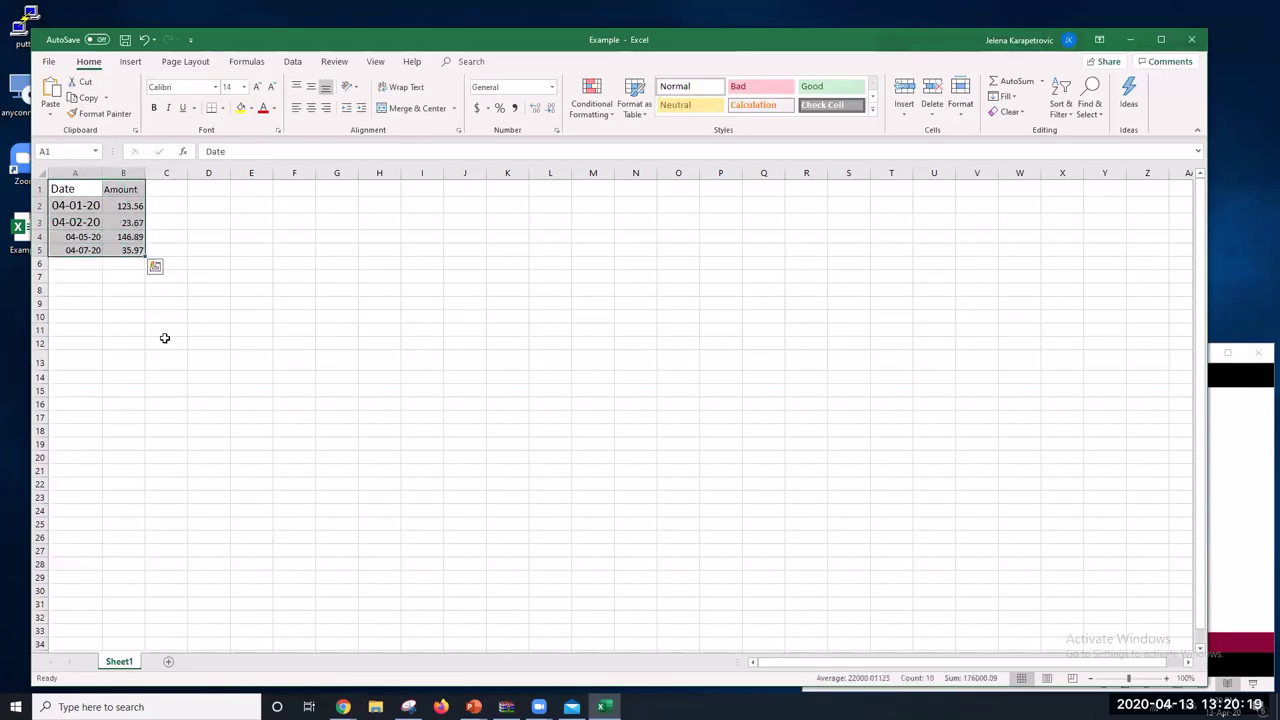
{"action": "left_click", "coordinate": [184, 86]}
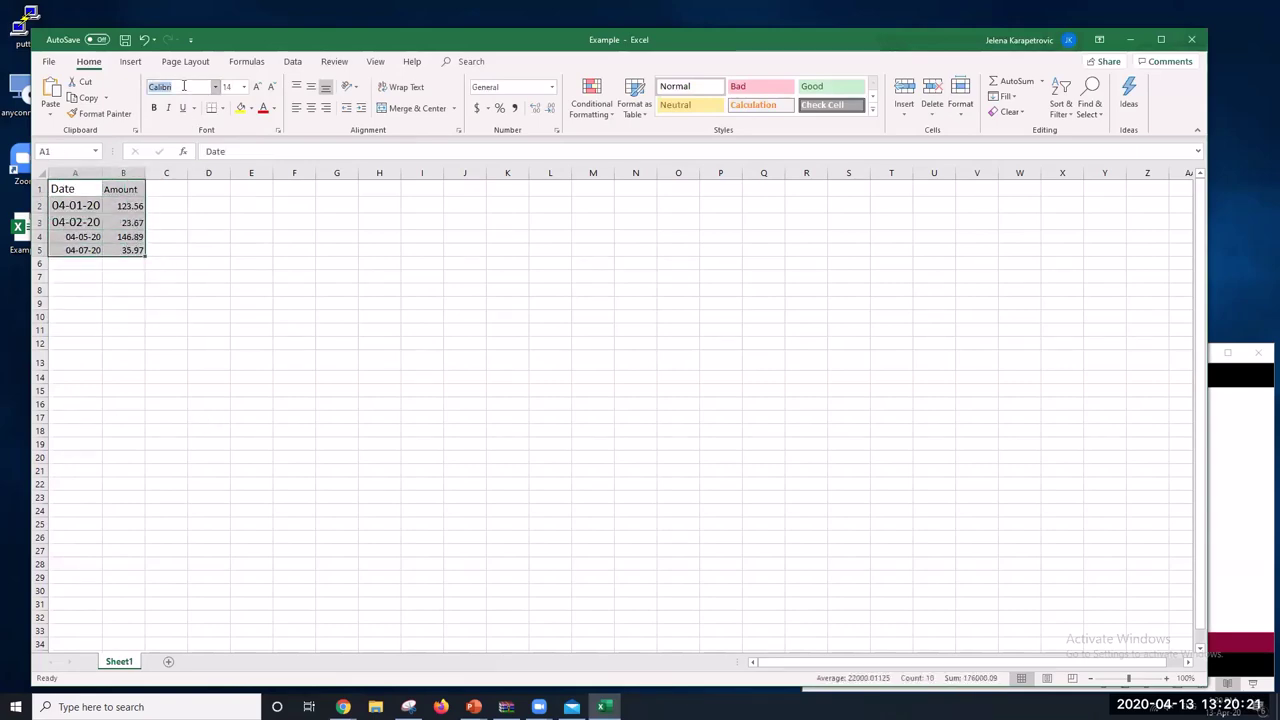
{"action": "left_click", "coordinate": [215, 88]}
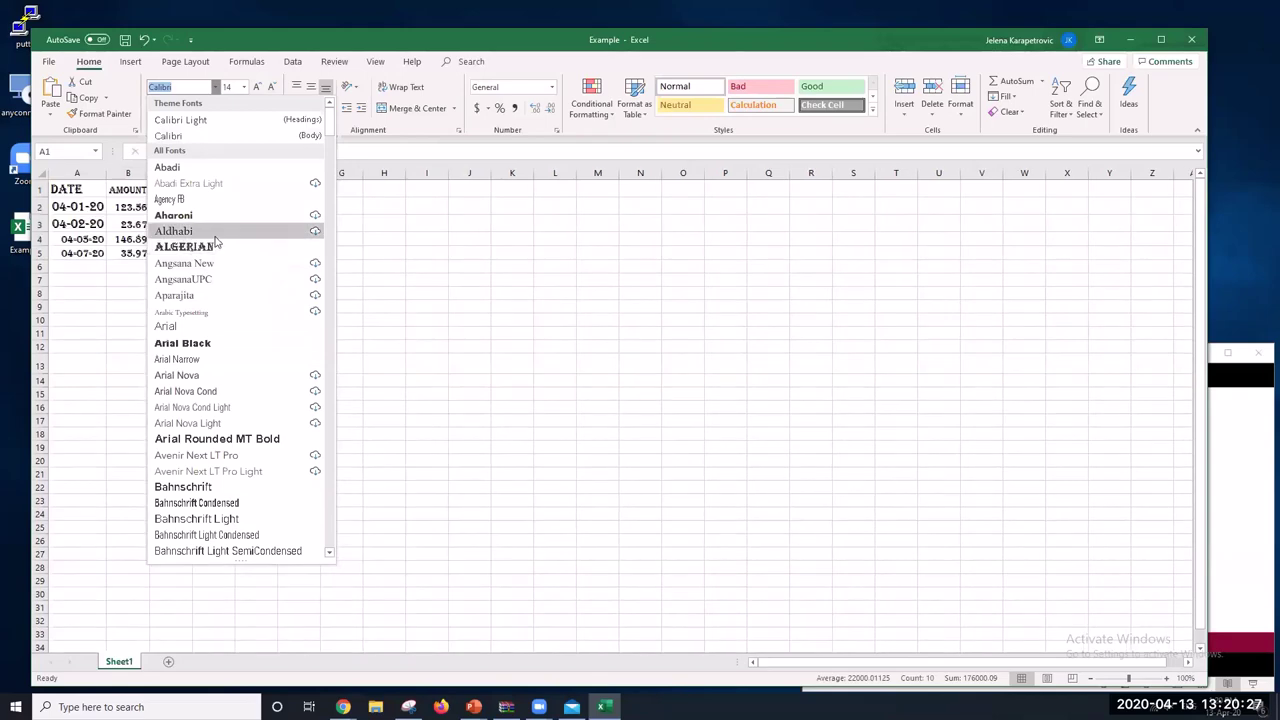
{"action": "left_click", "coordinate": [184, 88]}
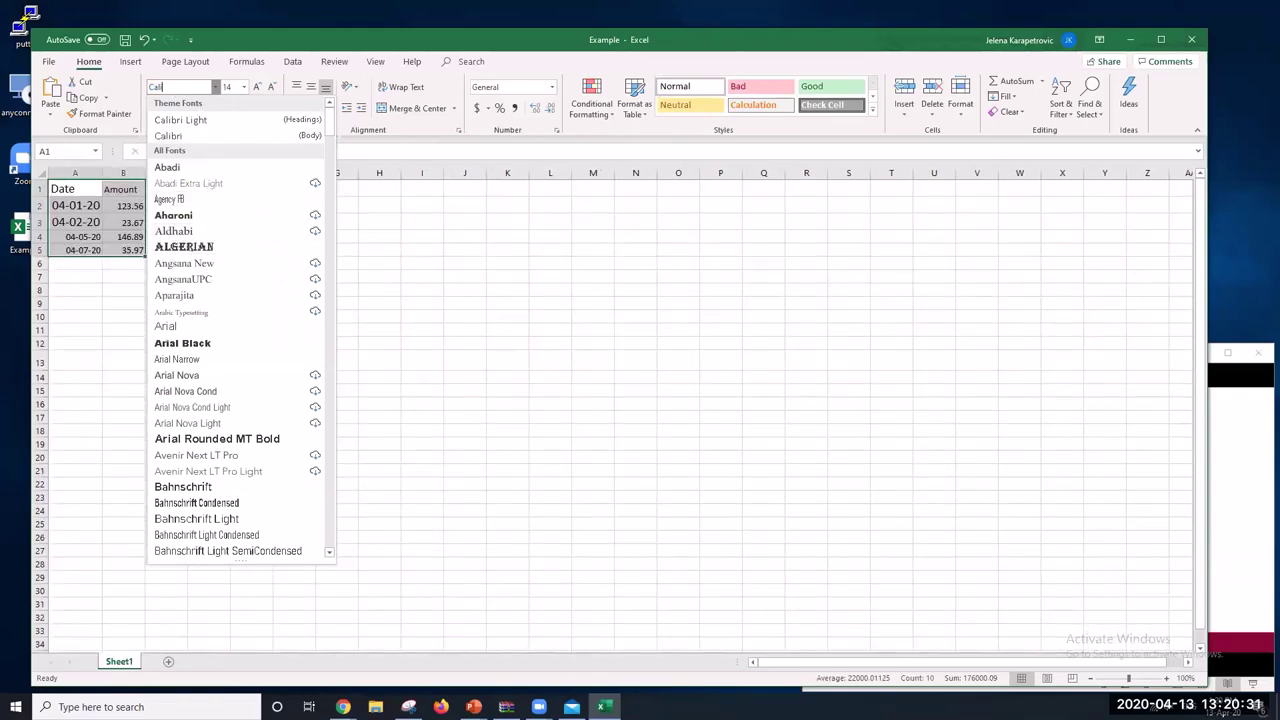
{"action": "key", "text": "BackSpace"}
{"action": "key", "text": "BackSpace"}
{"action": "key", "text": "BackSpace"}
{"action": "key", "text": "BackSpace"}
{"action": "type", "text": "Times New Roma"}
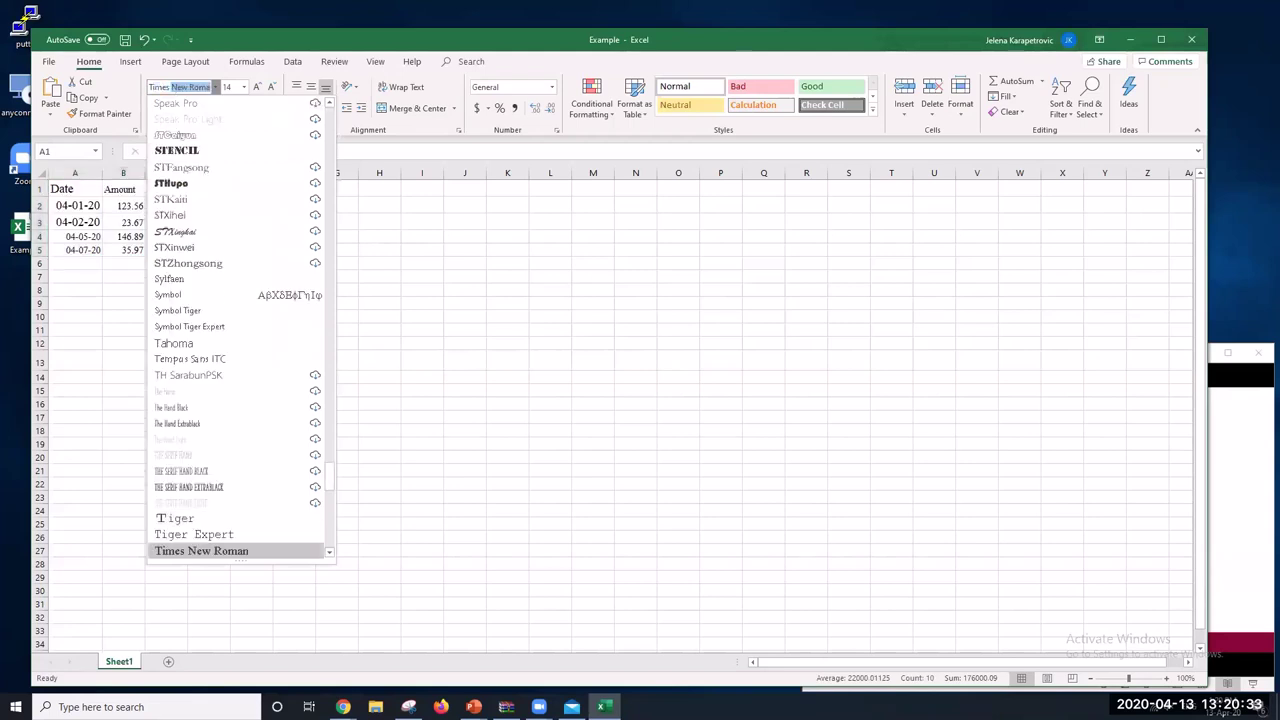
{"action": "key", "text": "Return"}
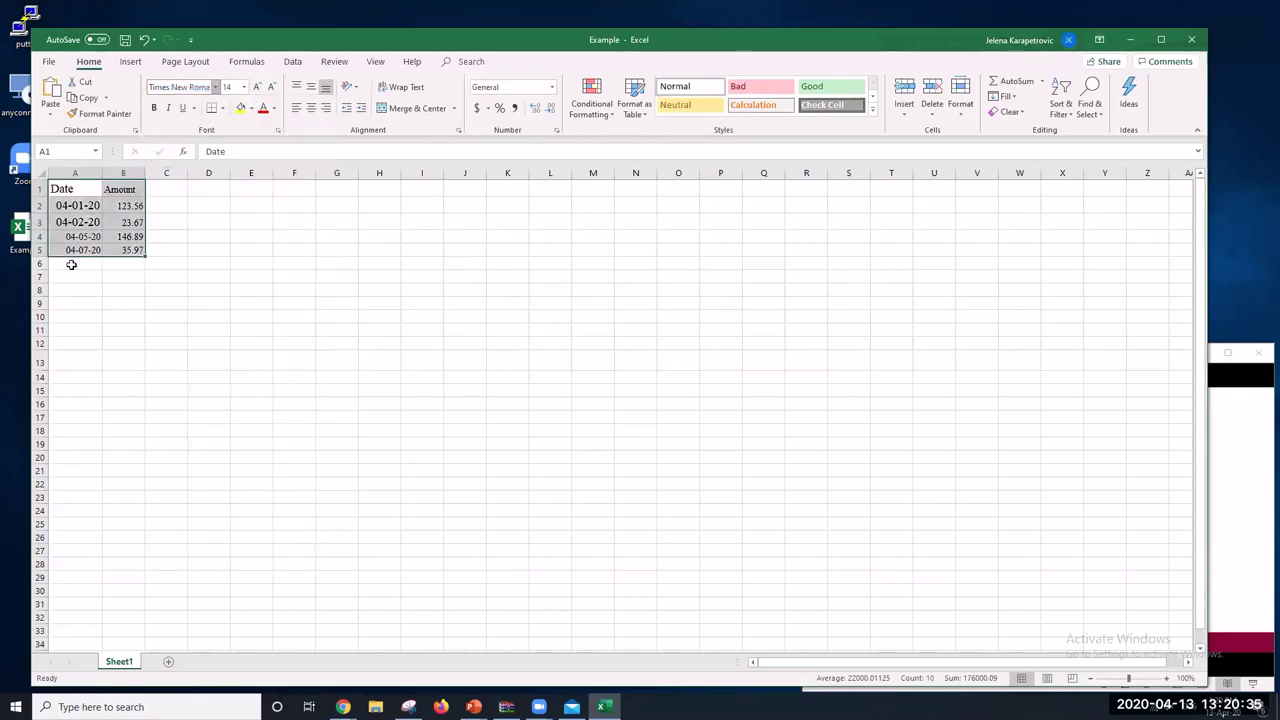
Set the font size of the table in A1:B5 to 16 and deselect it
{"action": "left_click", "coordinate": [243, 87]}
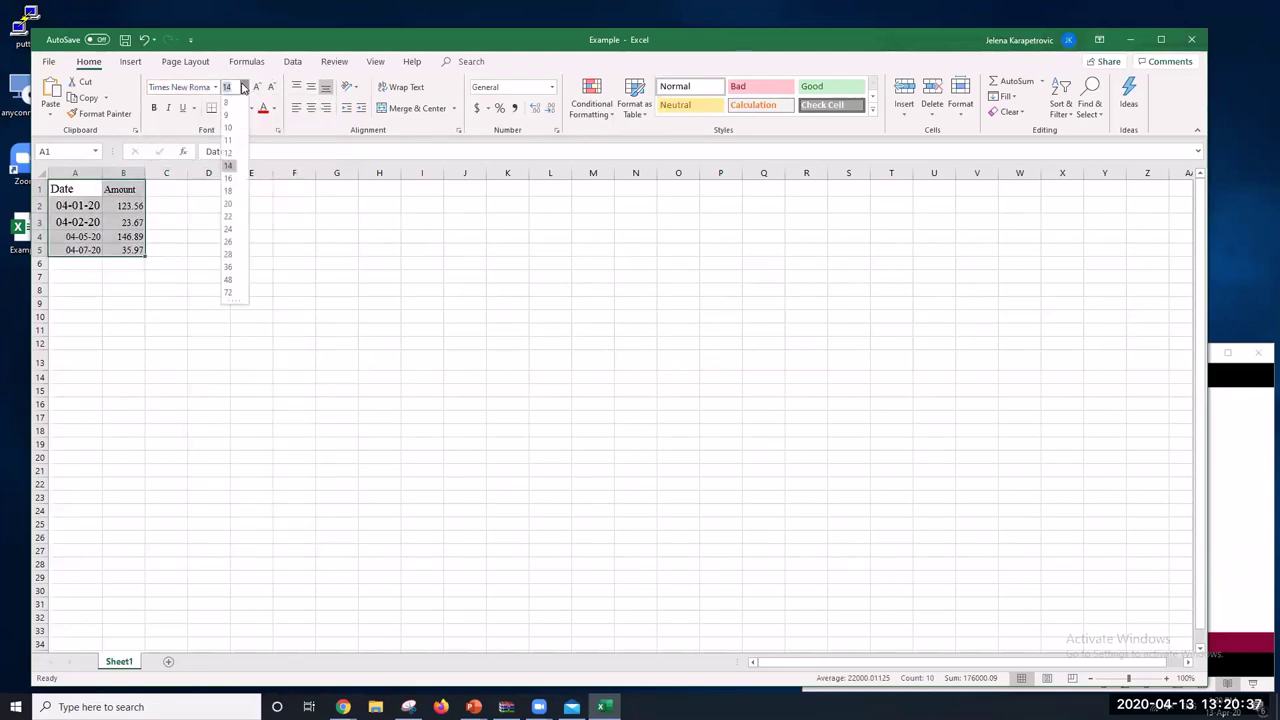
{"action": "left_click", "coordinate": [229, 178]}
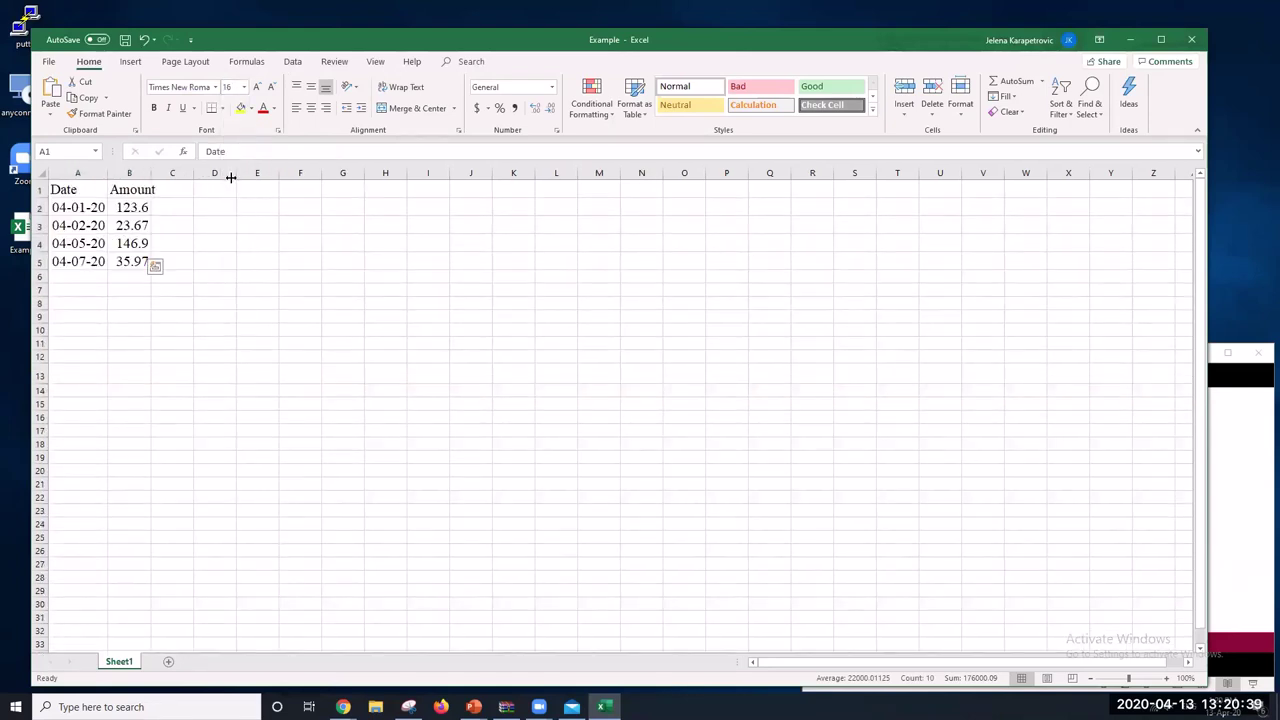
{"action": "left_click", "coordinate": [302, 318]}
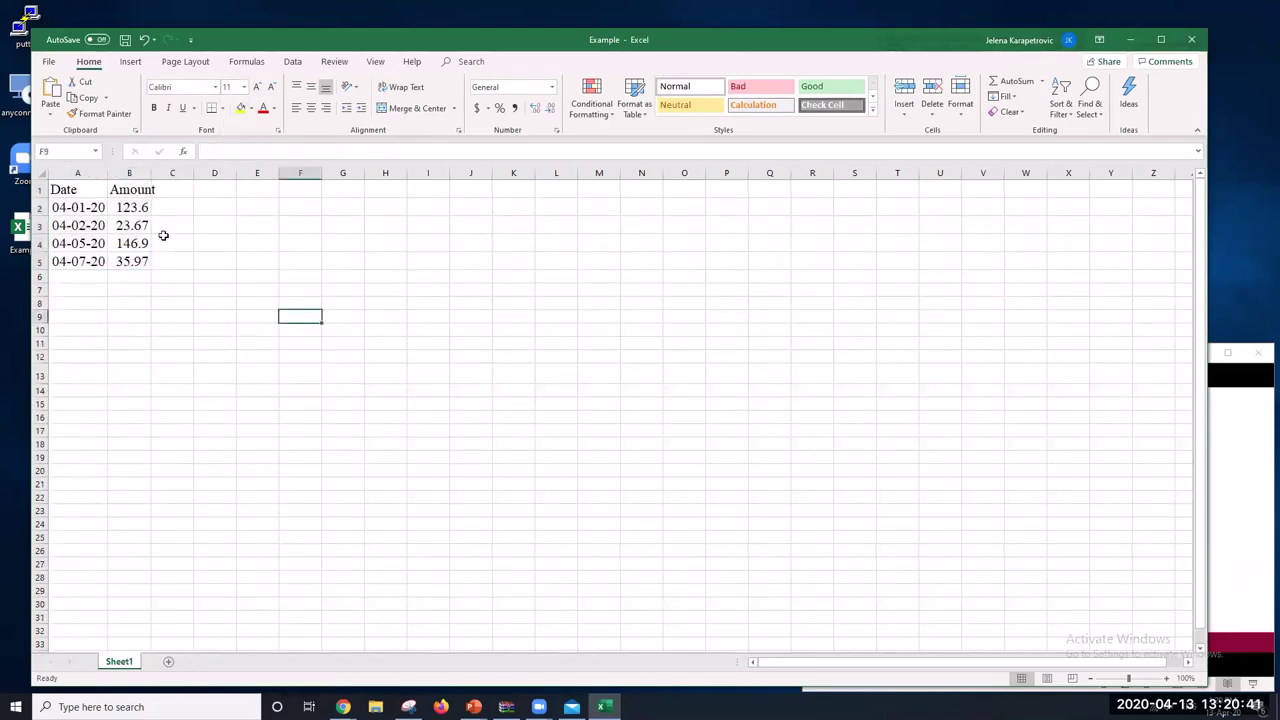
{"action": "left_click", "coordinate": [343, 707]}
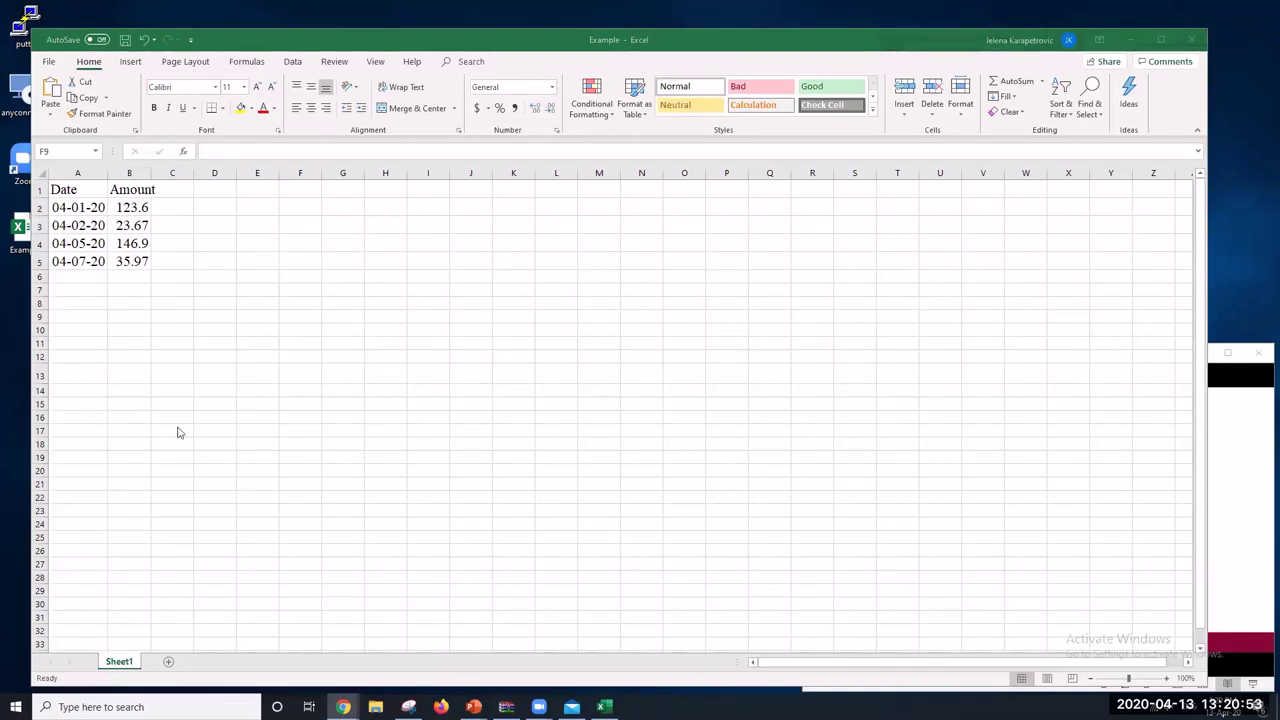
{"action": "key", "text": "alt+Tab"}
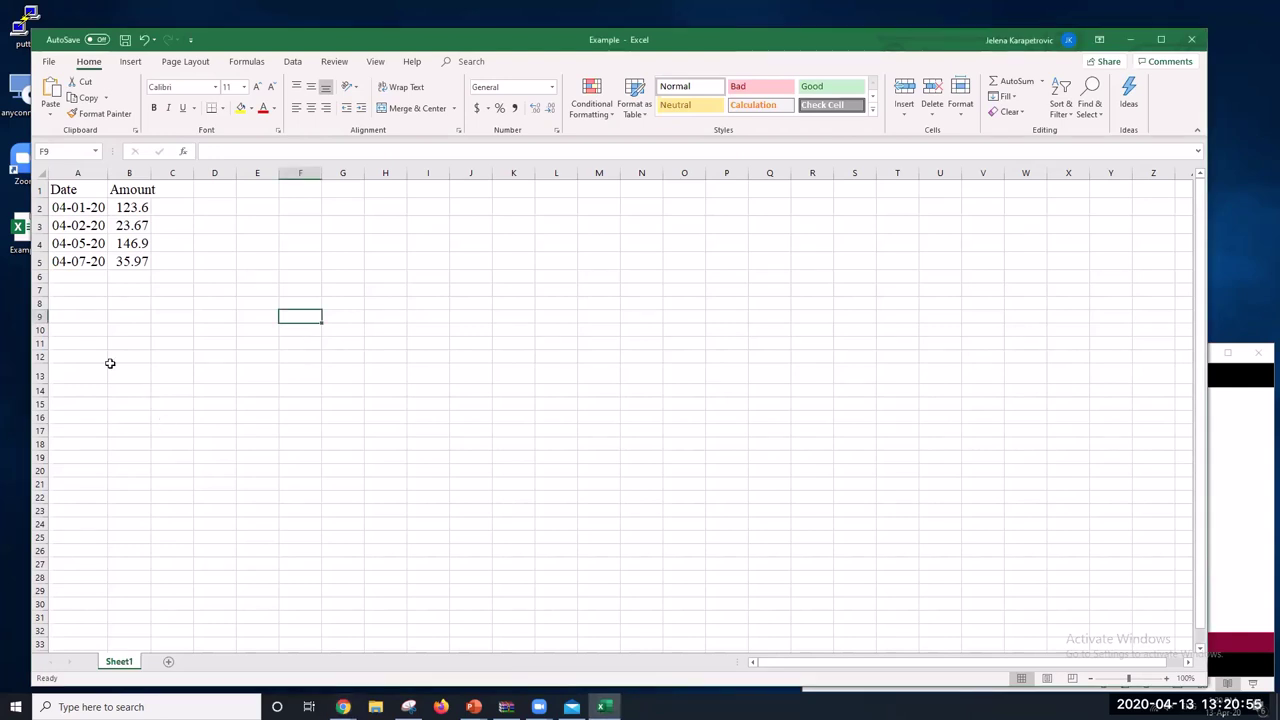
{"action": "left_click", "coordinate": [87, 315]}
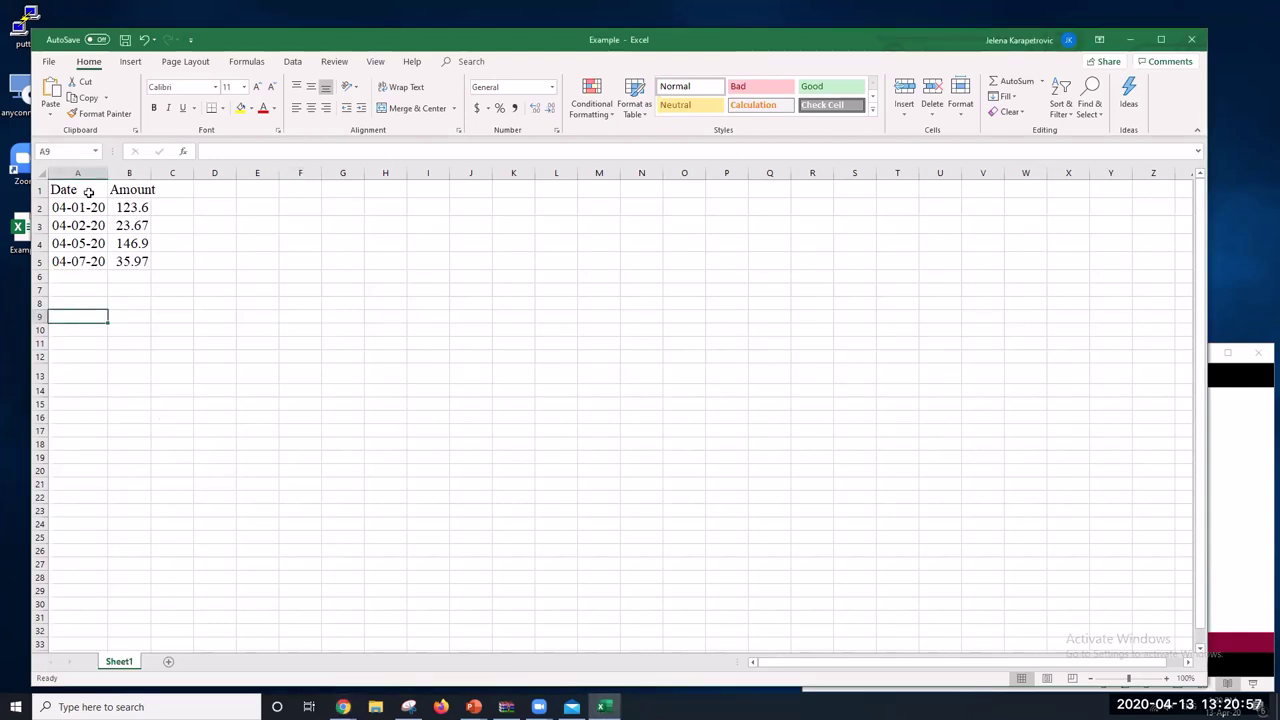
Change the font color of the Date and Amount headers in A1:B1 to red and make them bold
{"action": "left_click_drag", "start_coordinate": [88, 192], "coordinate": [121, 185]}
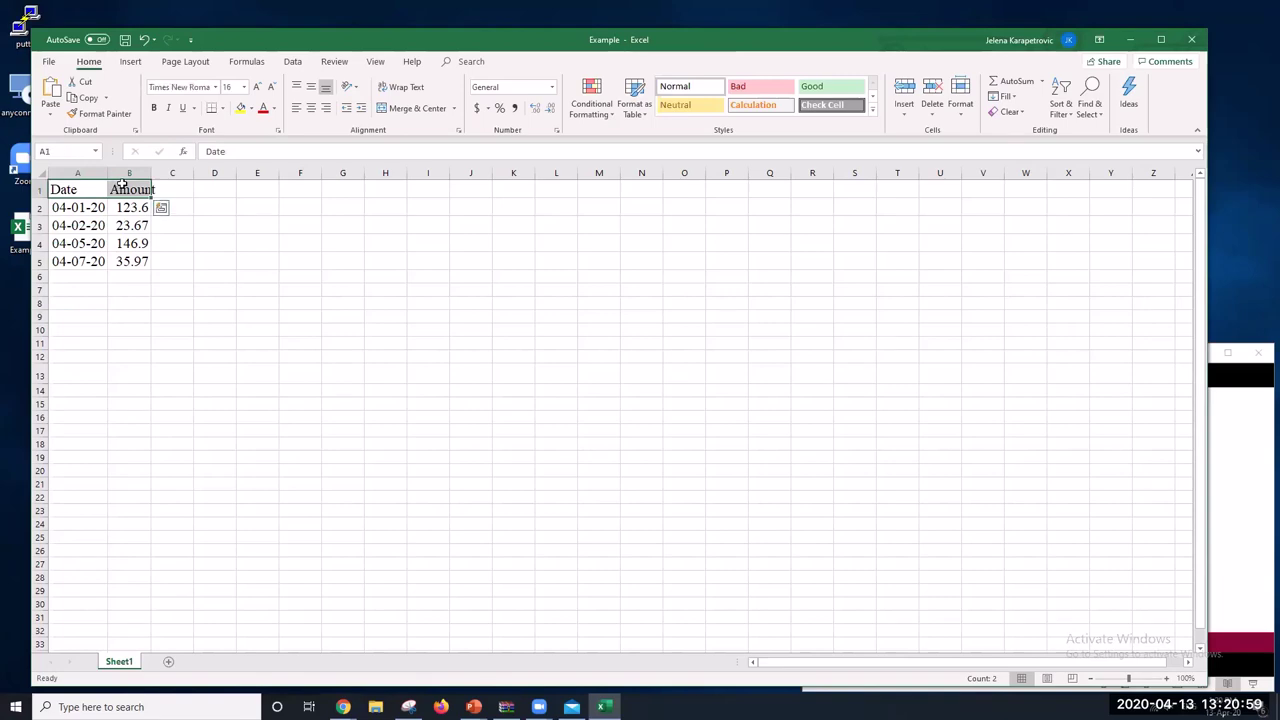
{"action": "left_click", "coordinate": [276, 110]}
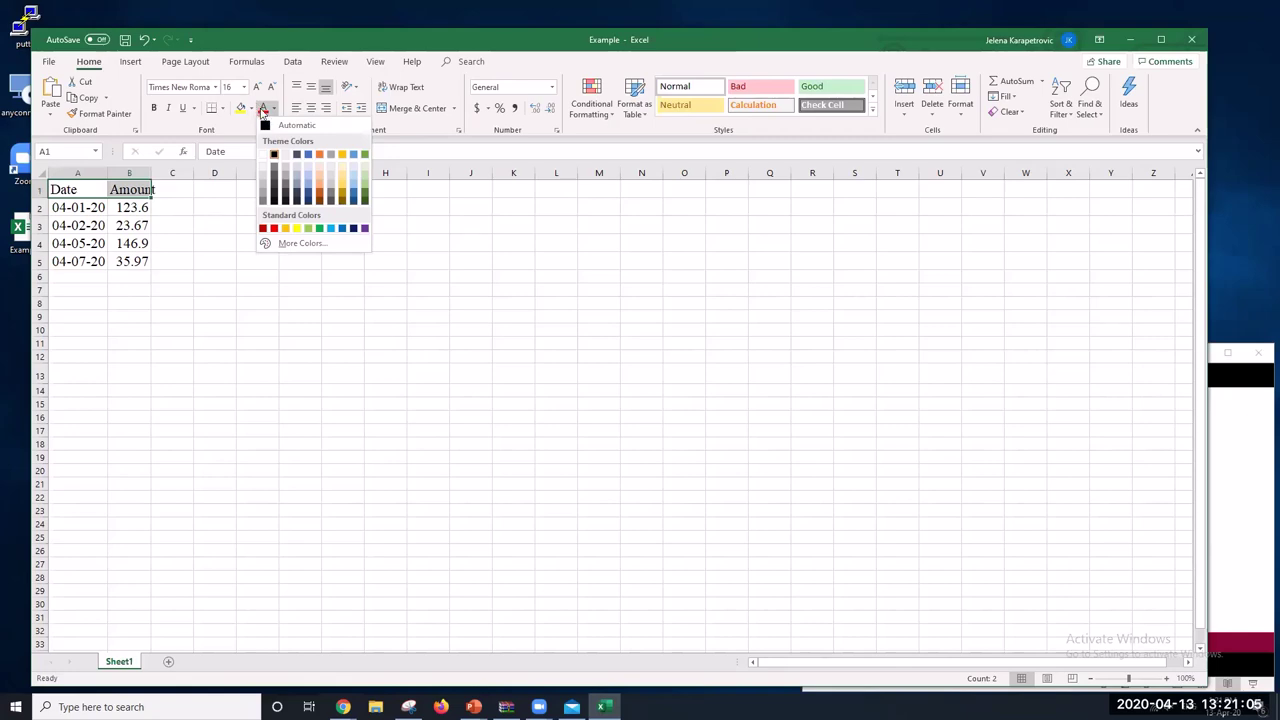
{"action": "left_click", "coordinate": [274, 229]}
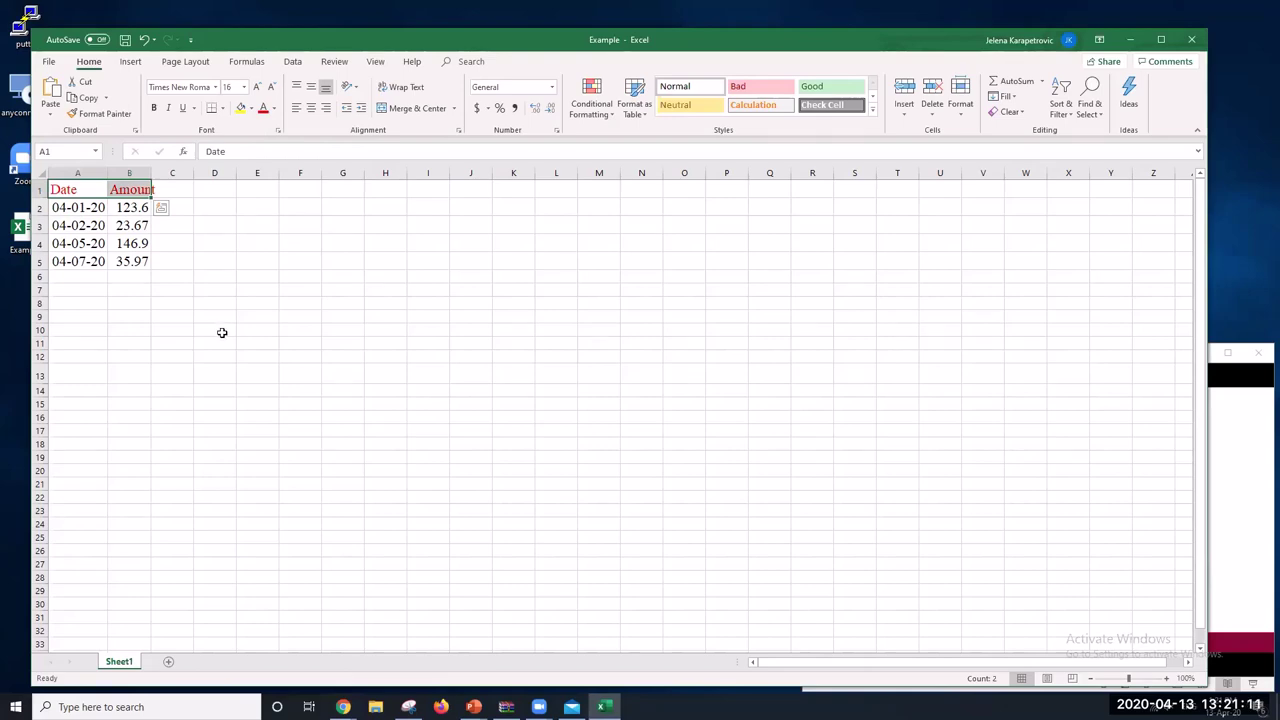
{"action": "left_click", "coordinate": [155, 108]}
{"action": "left_click", "coordinate": [276, 308]}
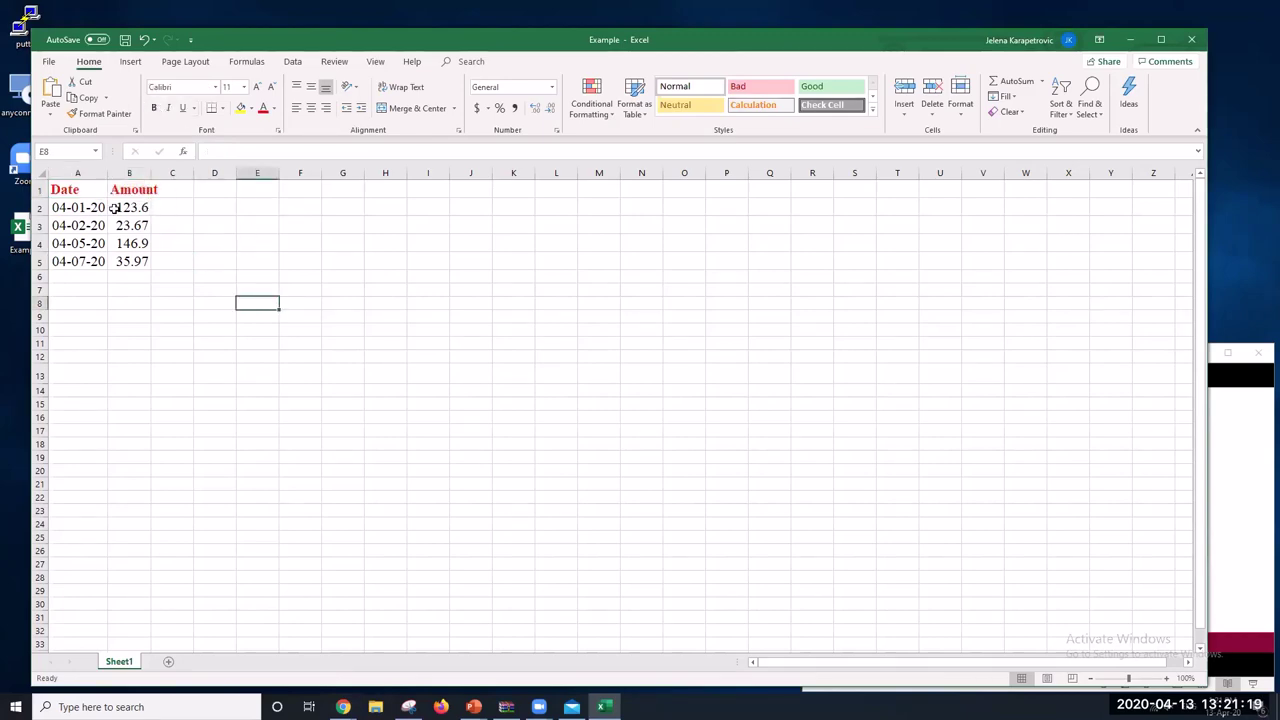
AutoFit the width of column B to its contents so the full Amount header and values fit
{"action": "left_click_drag", "start_coordinate": [104, 208], "coordinate": [130, 262]}
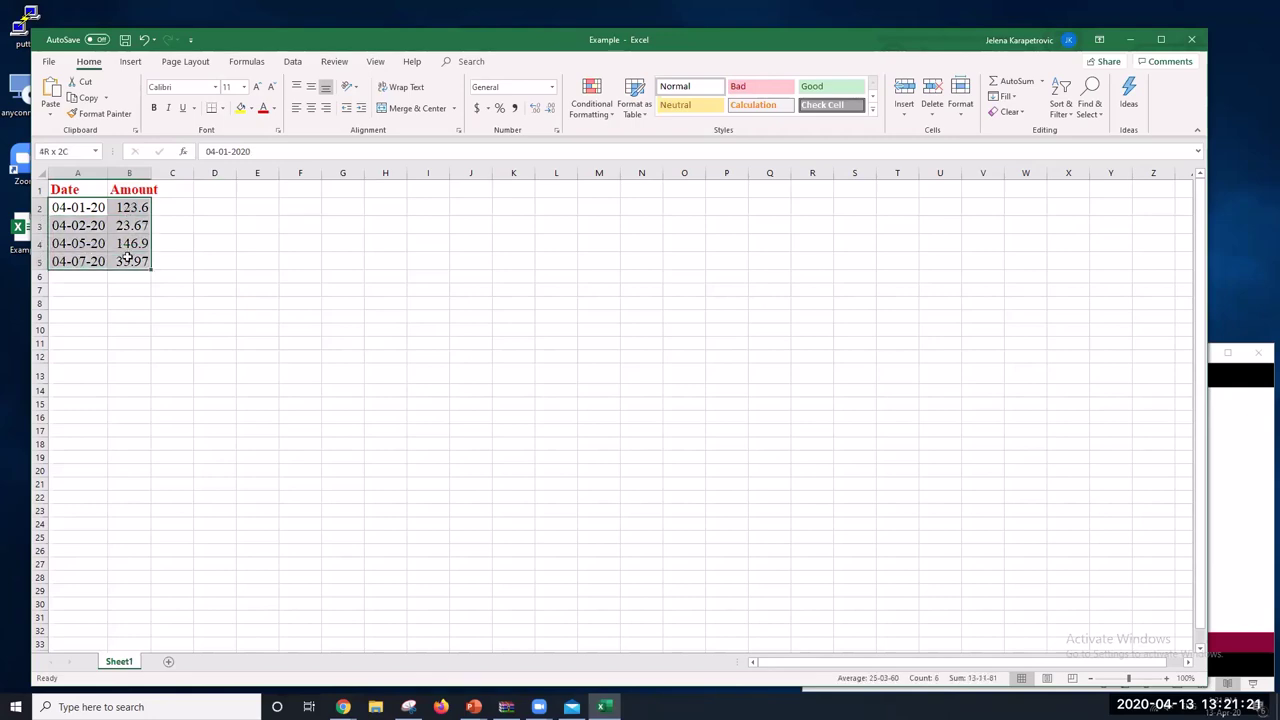
{"action": "left_click", "coordinate": [206, 343]}
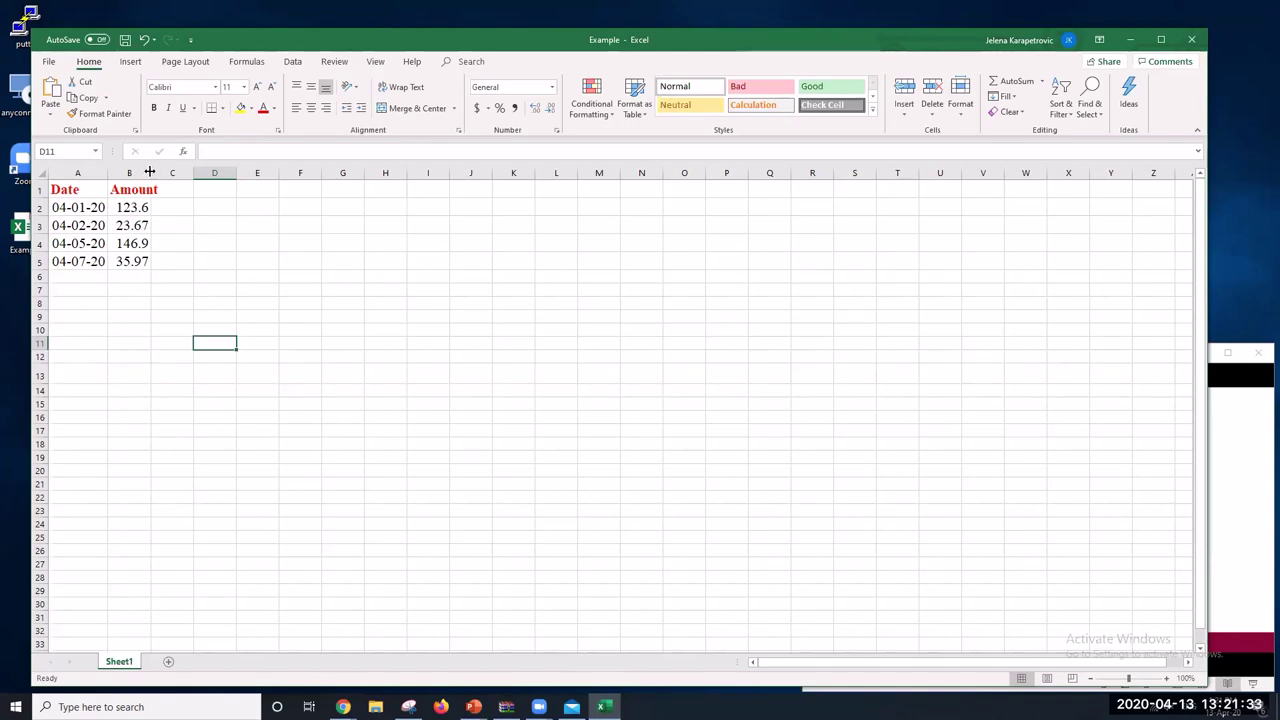
{"action": "double_click", "coordinate": [147, 172]}
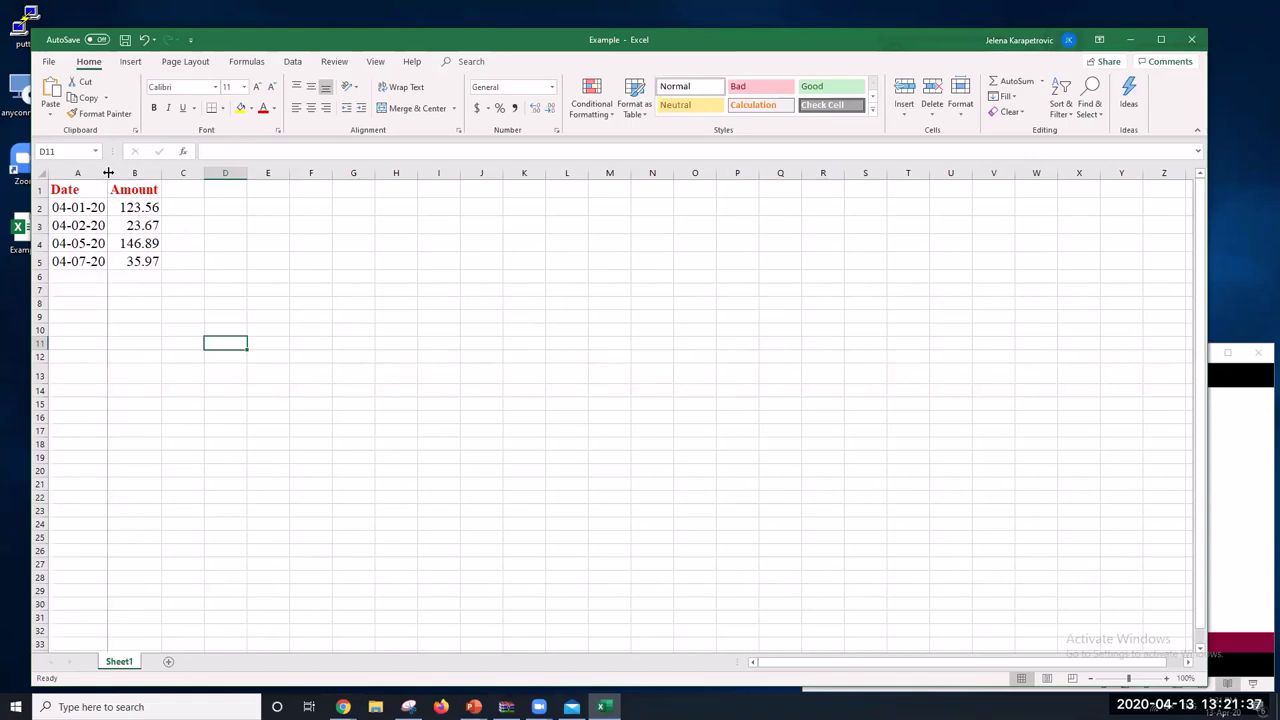
{"action": "left_click", "coordinate": [464, 318]}
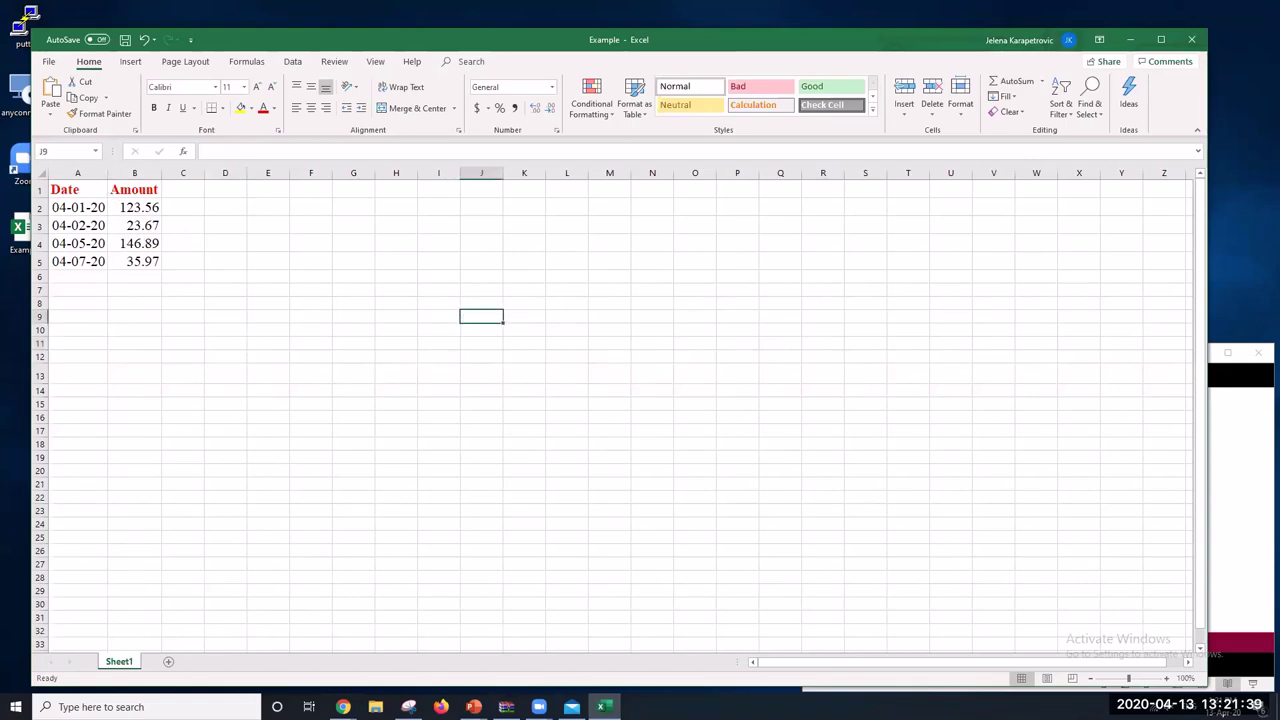
{"action": "left_click", "coordinate": [343, 707]}
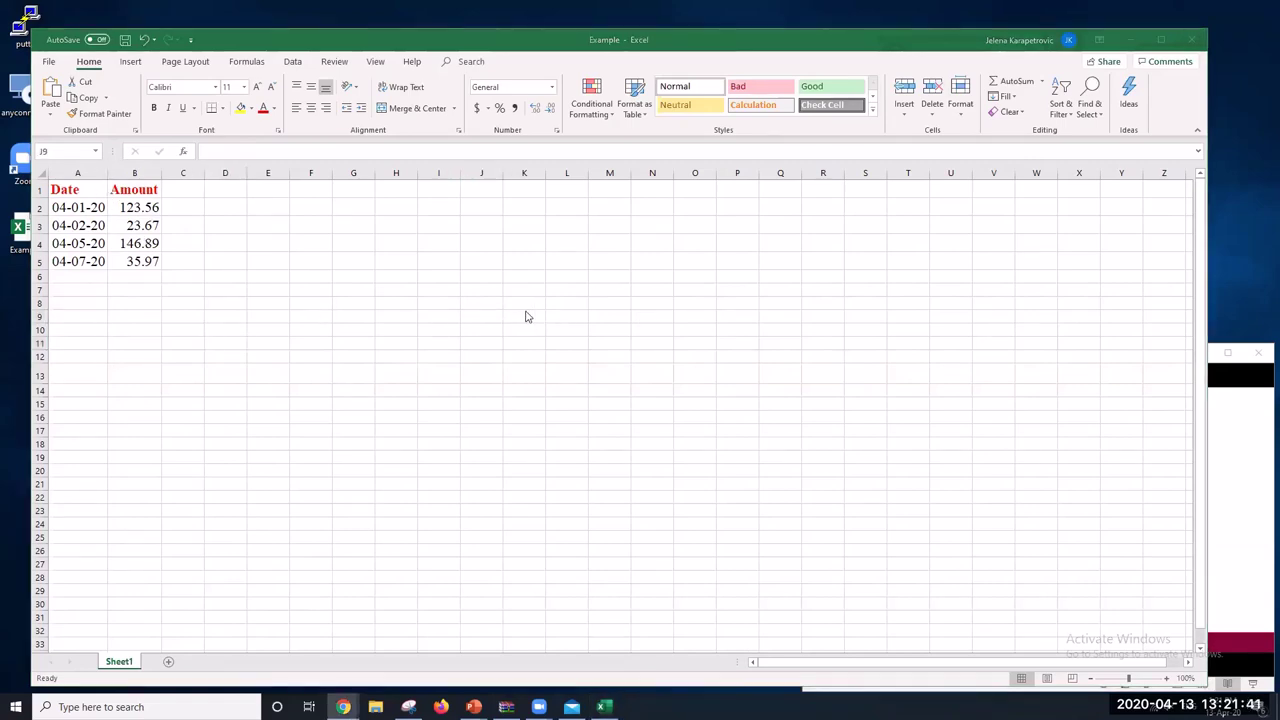
{"action": "key", "text": "alt+Tab"}
{"action": "left_click", "coordinate": [246, 266]}
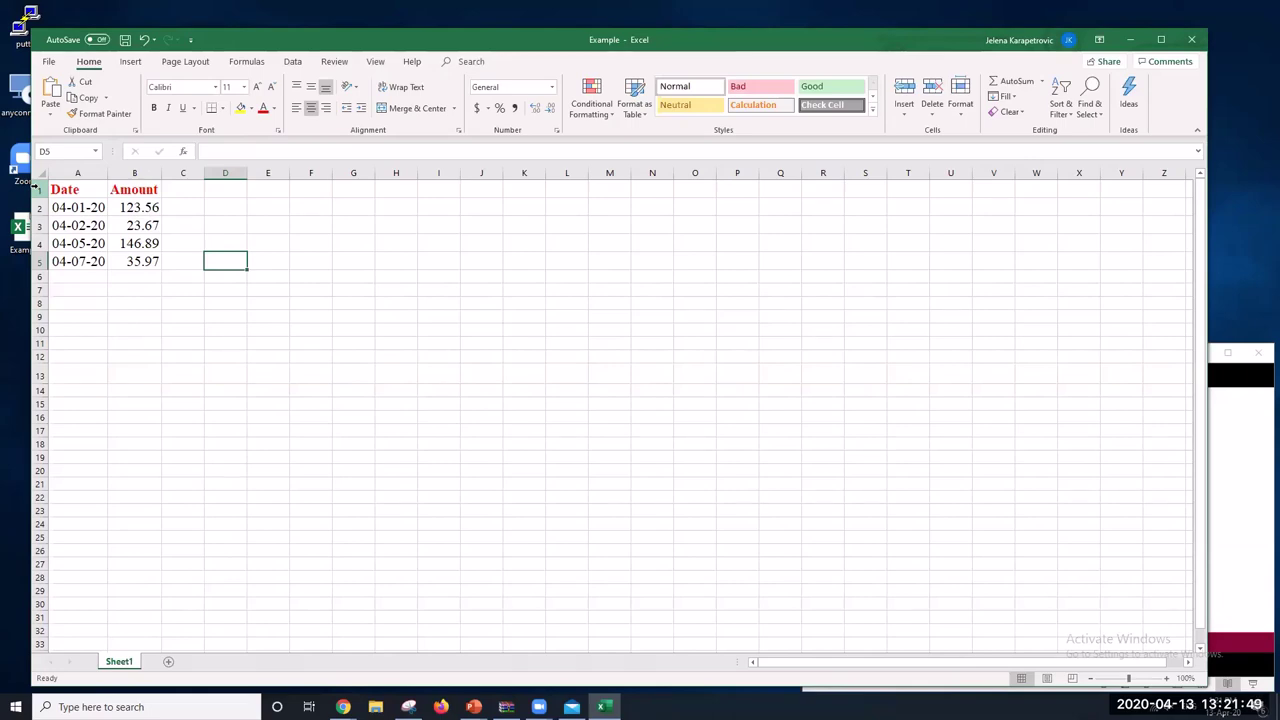
Insert a new blank row above the Date and Amount header row
{"action": "left_click", "coordinate": [36, 187]}
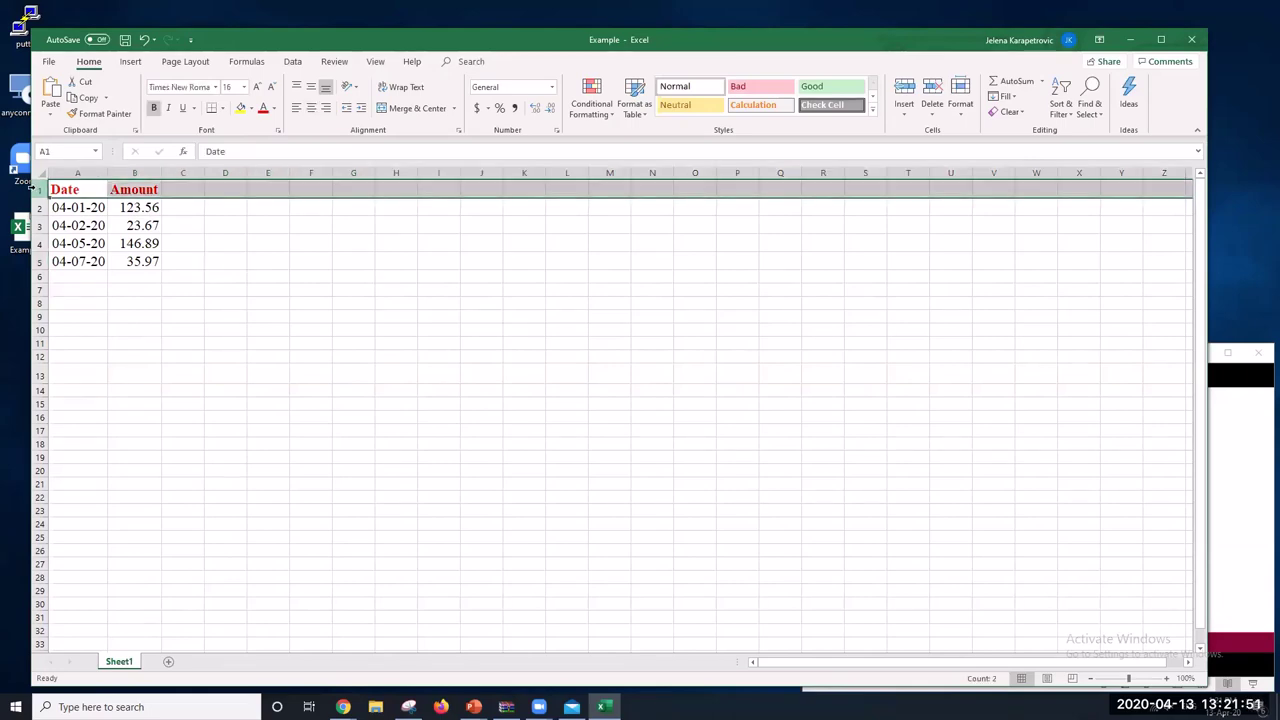
{"action": "right_click", "coordinate": [36, 187]}
{"action": "left_click", "coordinate": [68, 280]}
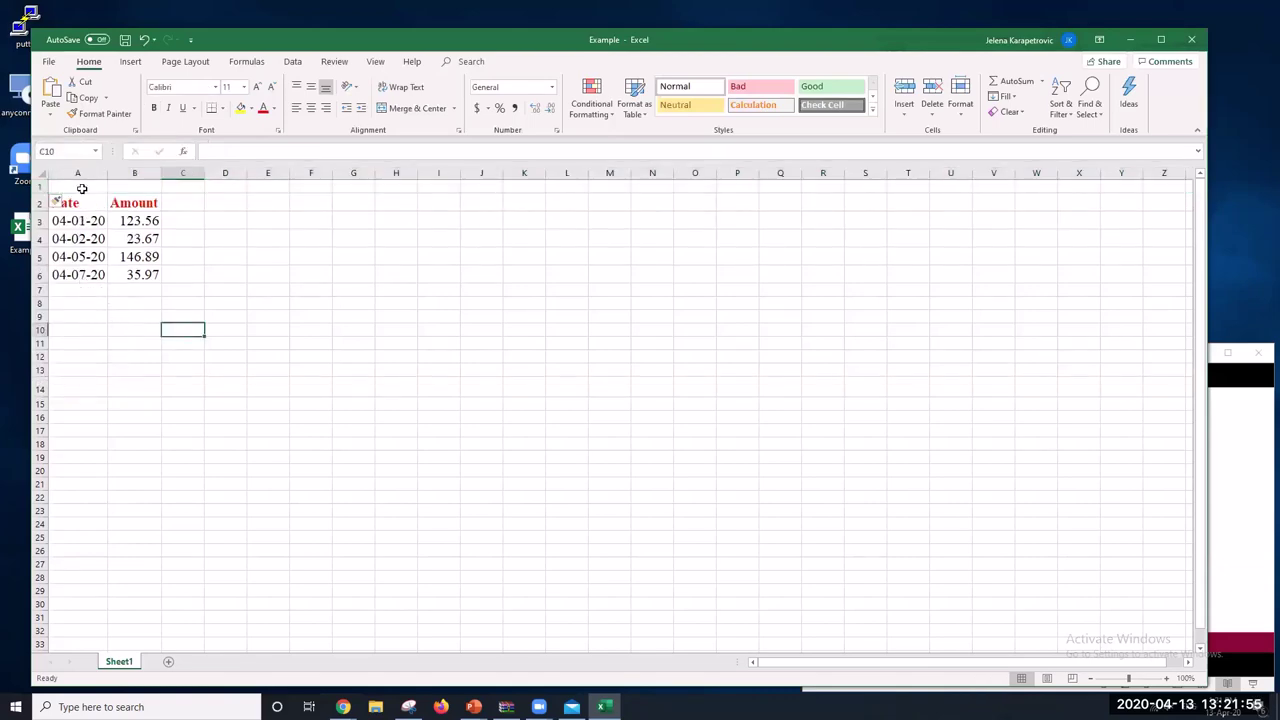
{"action": "left_click_drag", "start_coordinate": [80, 187], "coordinate": [124, 186]}
{"action": "left_click", "coordinate": [272, 307]}
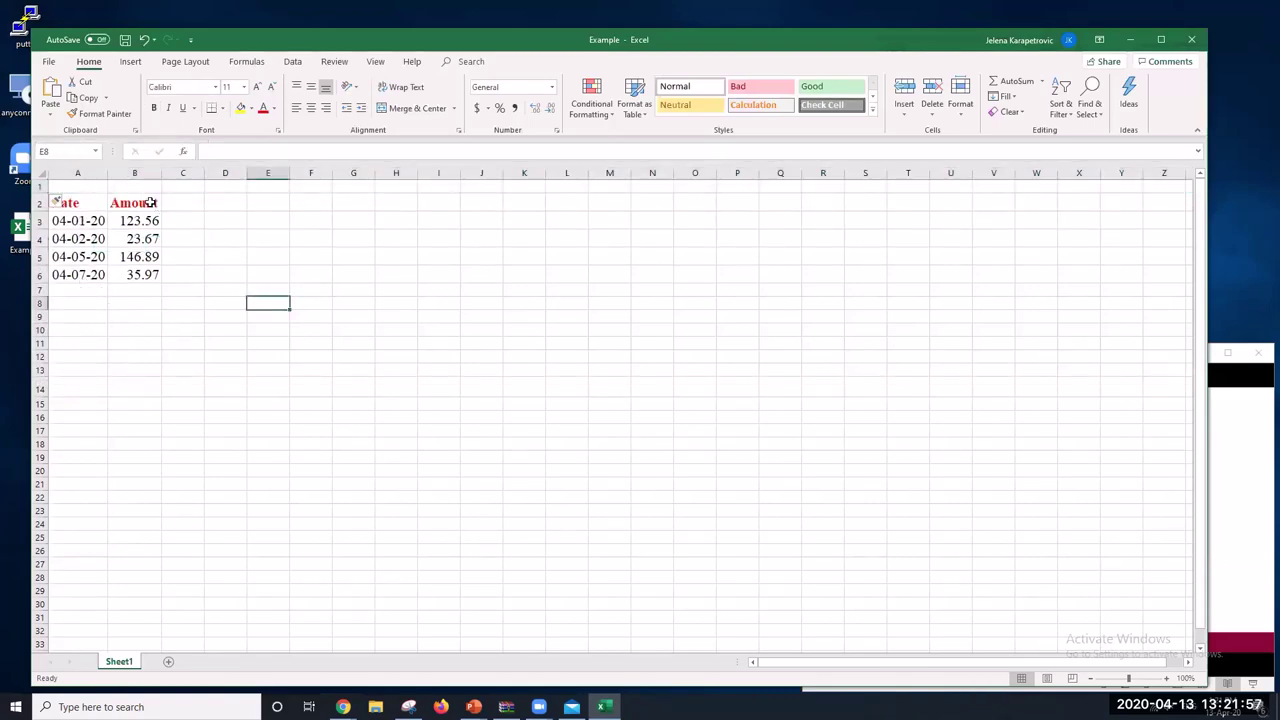
Enter the title Spent in April in cell A1 above the table
{"action": "left_click", "coordinate": [102, 186]}
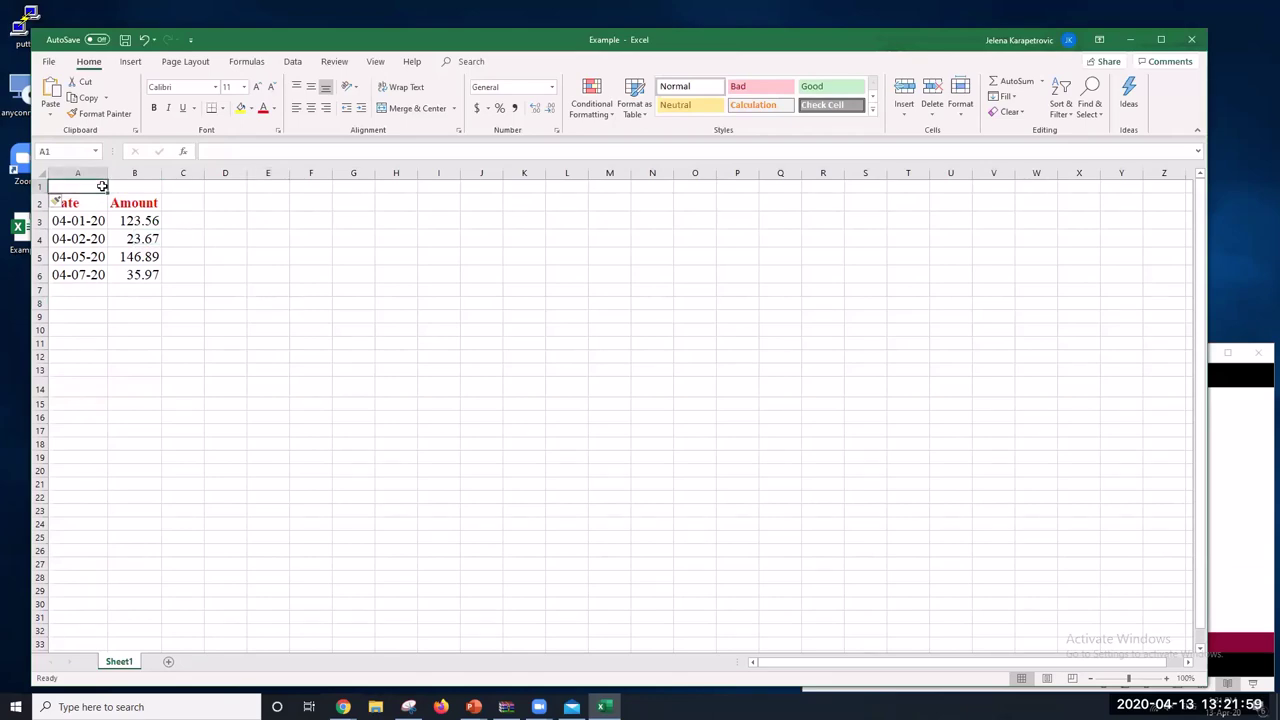
{"action": "type", "text": "S"}
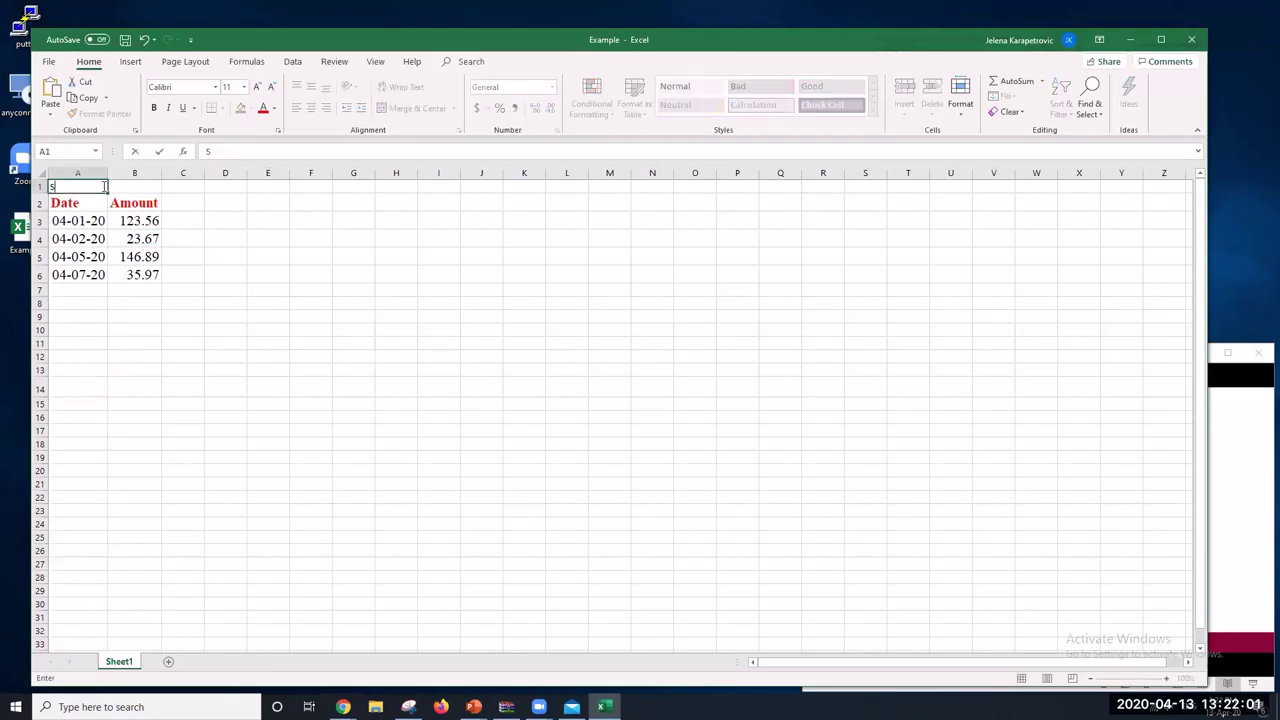
{"action": "type", "text": "pent in April"}
{"action": "key", "text": "Return"}
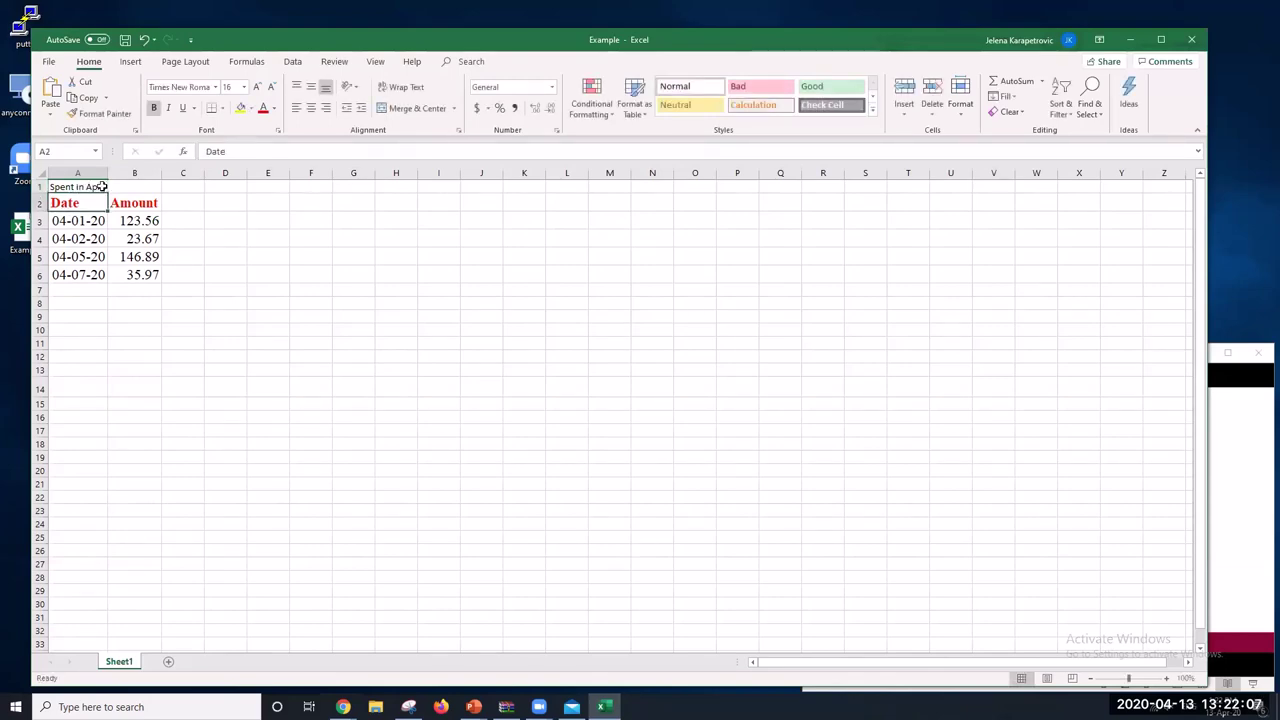
{"action": "left_click", "coordinate": [153, 366]}
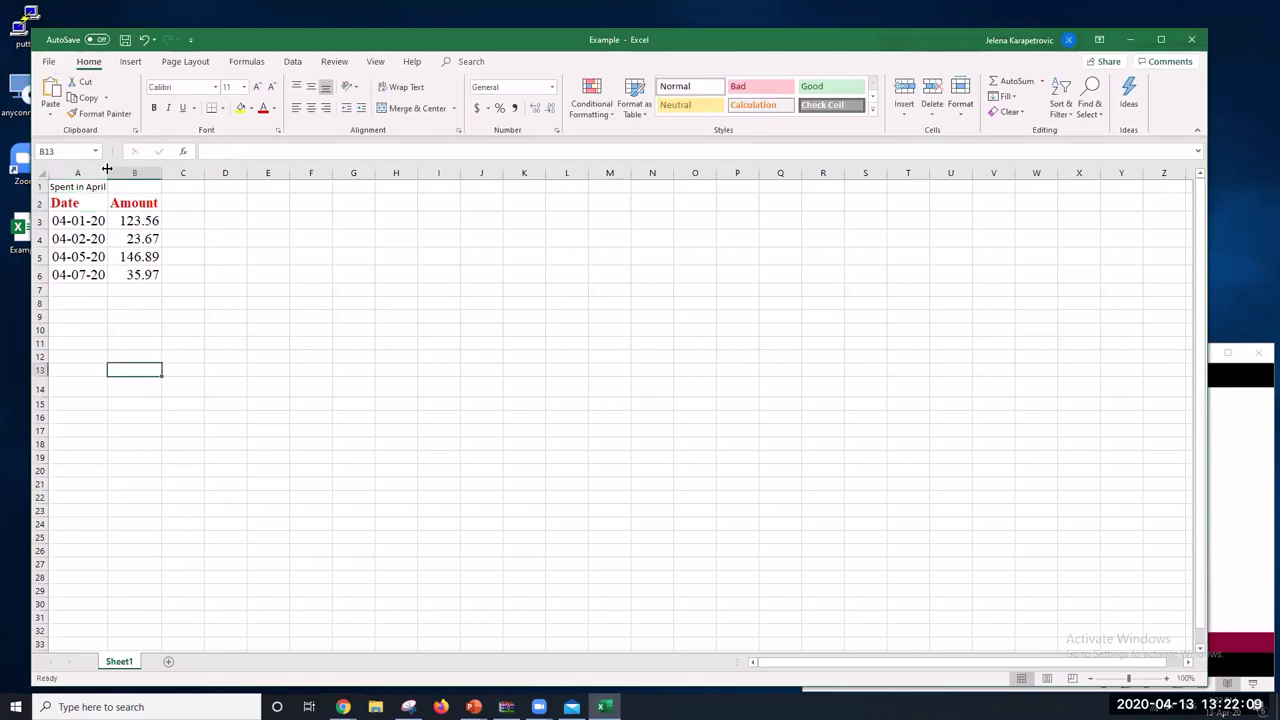
Merge and center the Spent in April title across A1:B1 and set its font size to 20
{"action": "left_click_drag", "start_coordinate": [90, 188], "coordinate": [132, 187]}
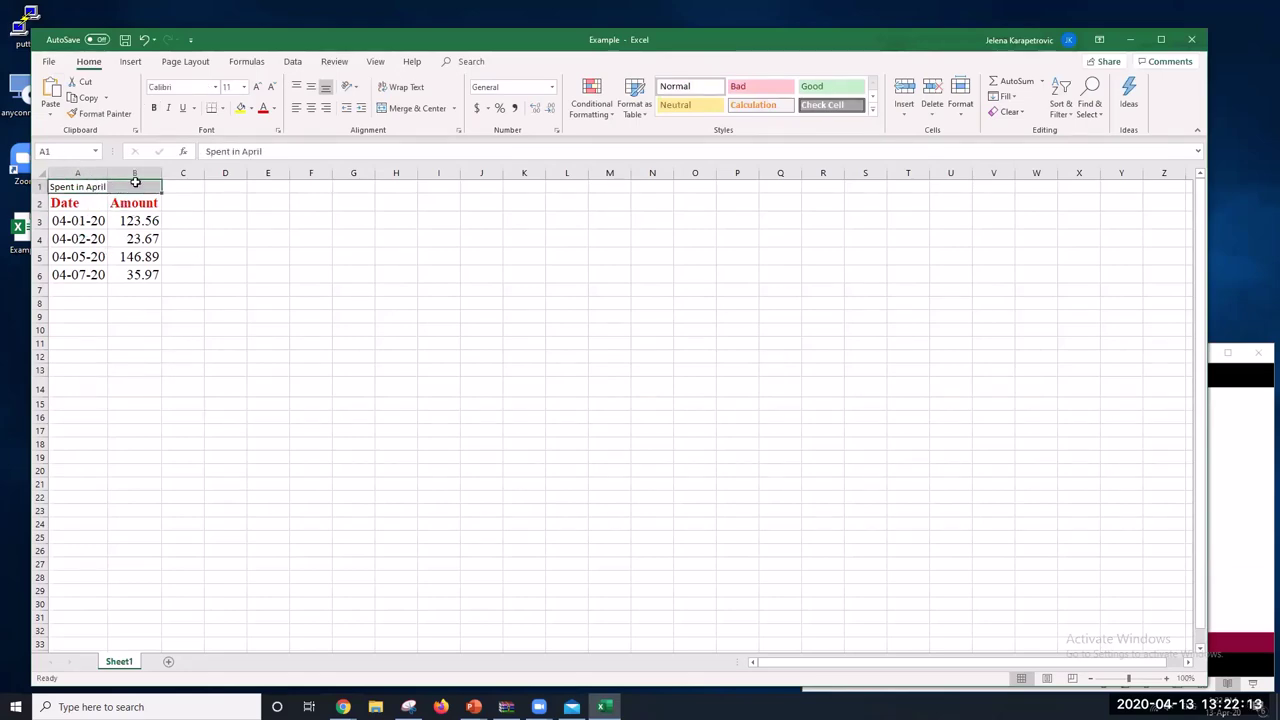
{"action": "left_click", "coordinate": [421, 111]}
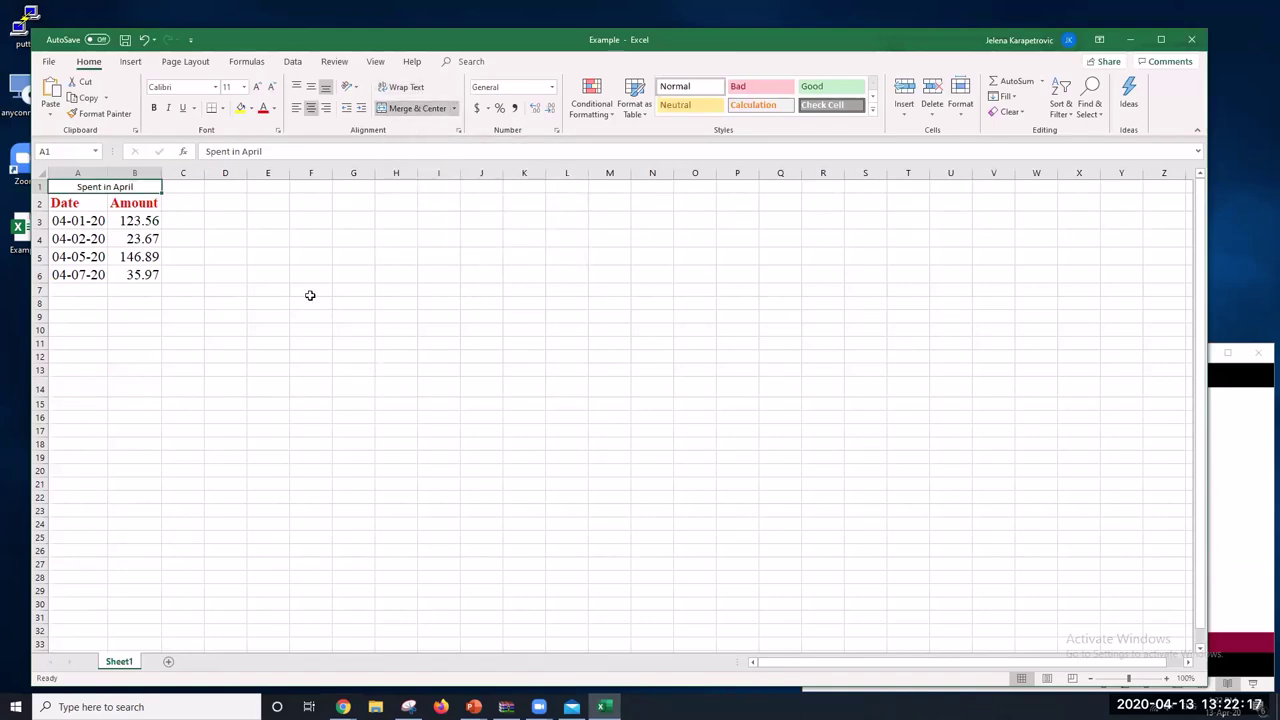
{"action": "left_click", "coordinate": [243, 89]}
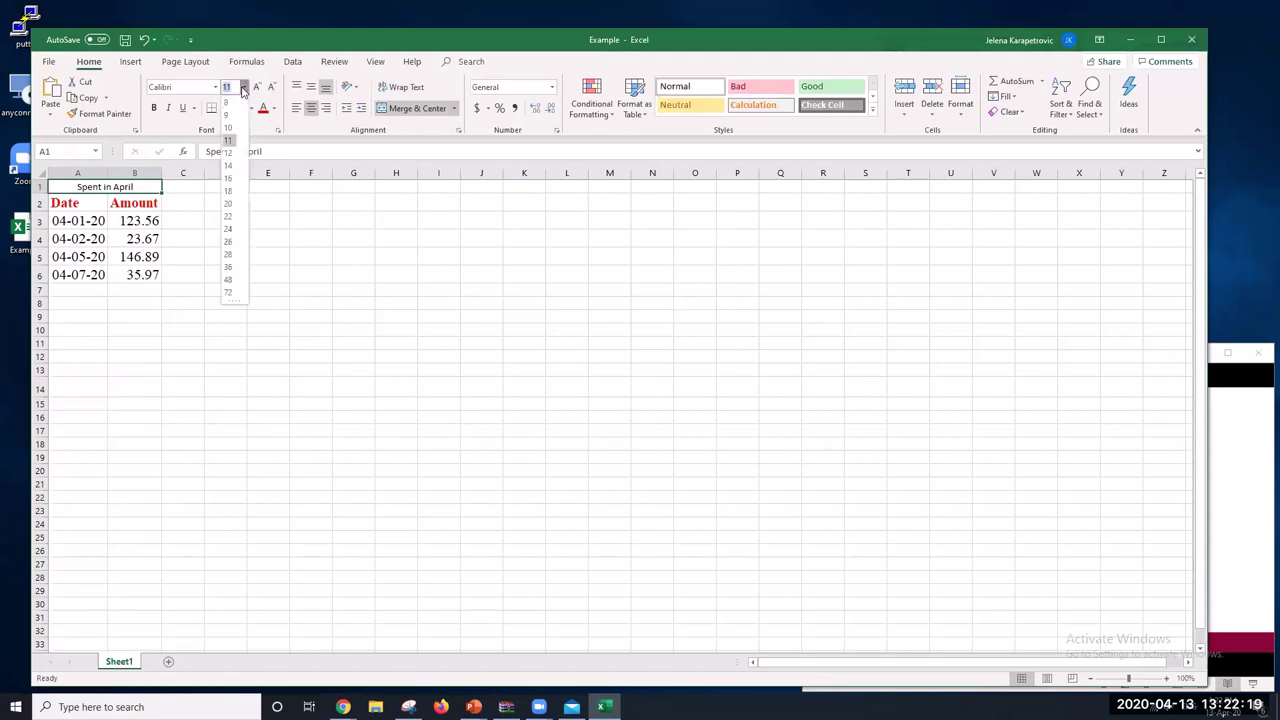
{"action": "left_click", "coordinate": [230, 205]}
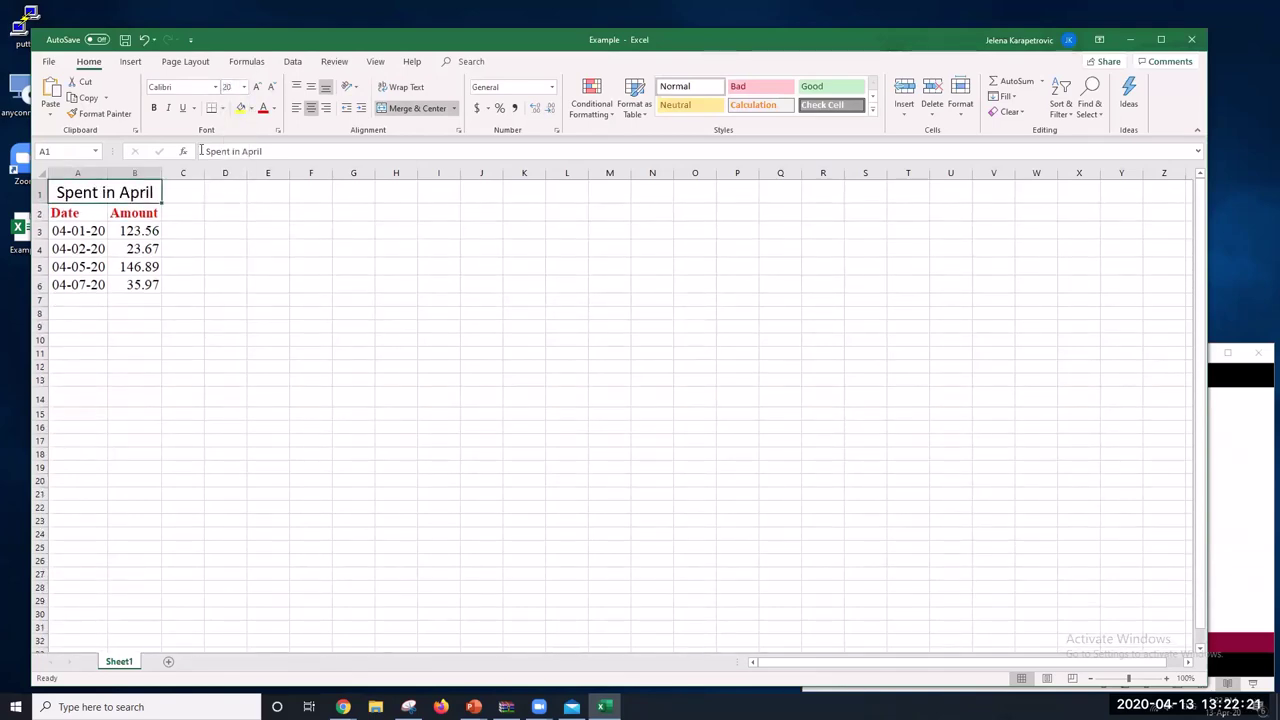
Change the Spent in April title's font to Times New Roman and make it bold and italic
{"action": "left_click", "coordinate": [193, 88]}
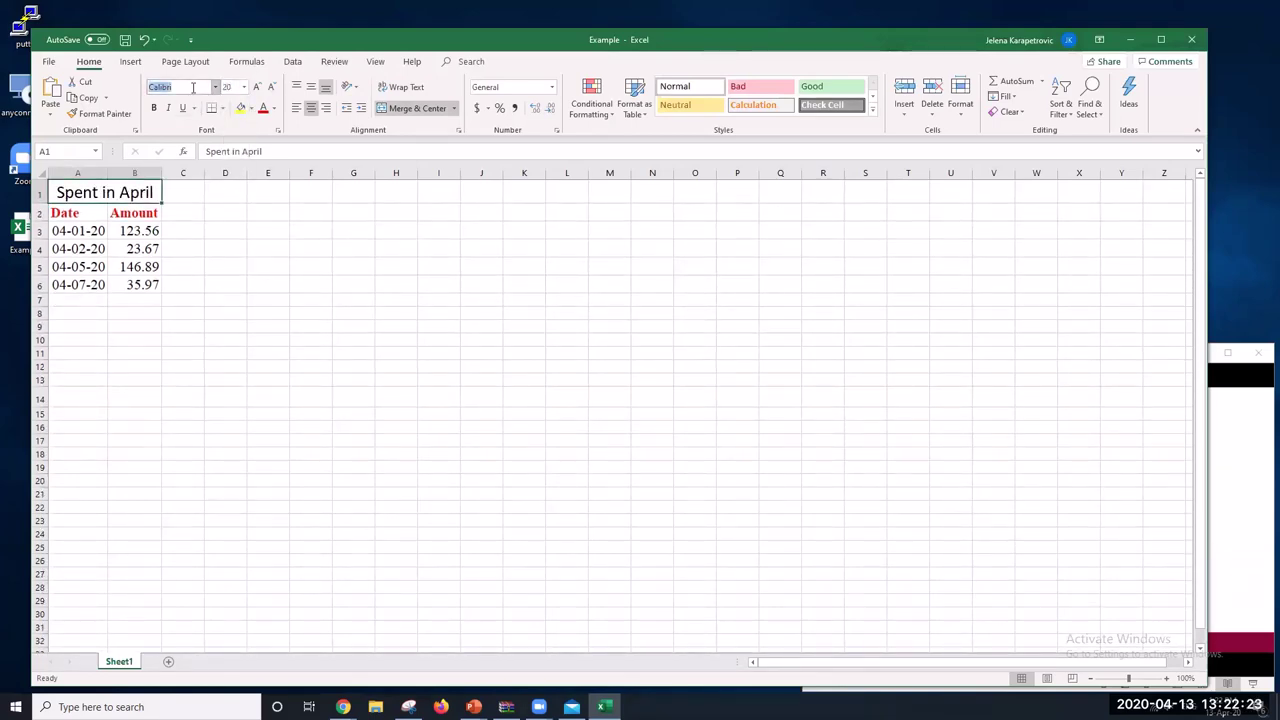
{"action": "type", "text": "Times New Roman"}
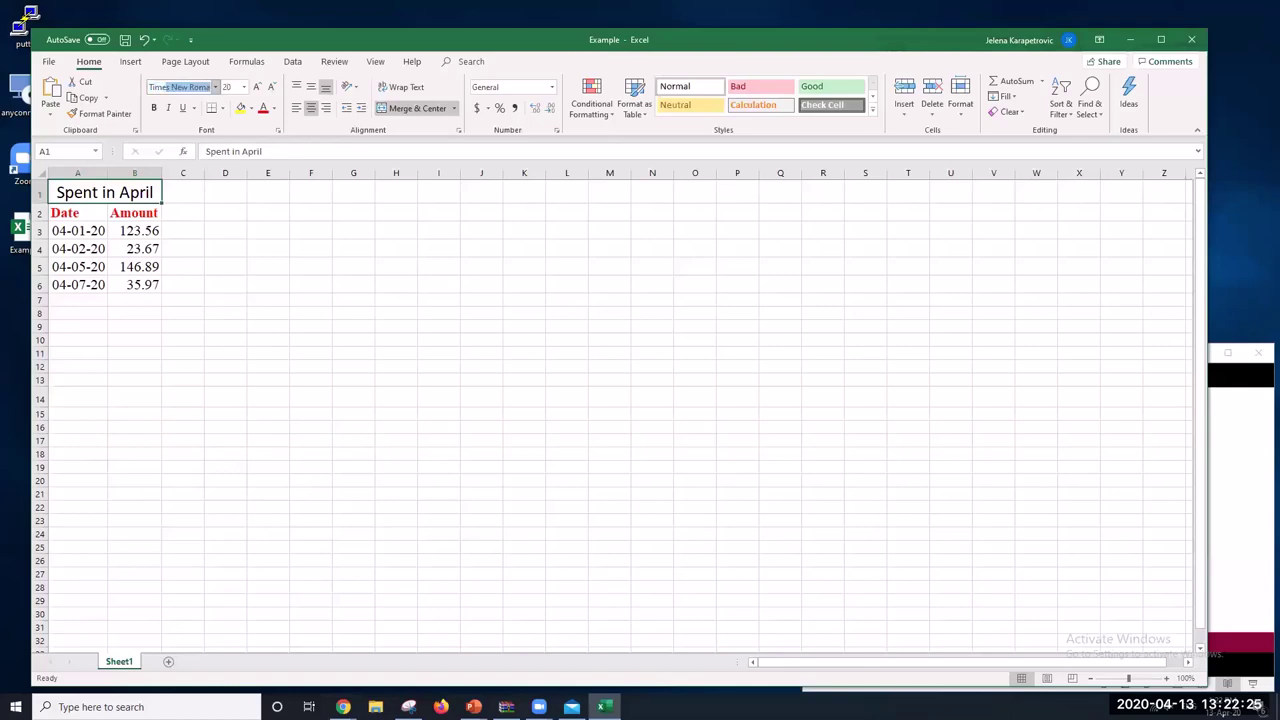
{"action": "key", "text": "Return"}
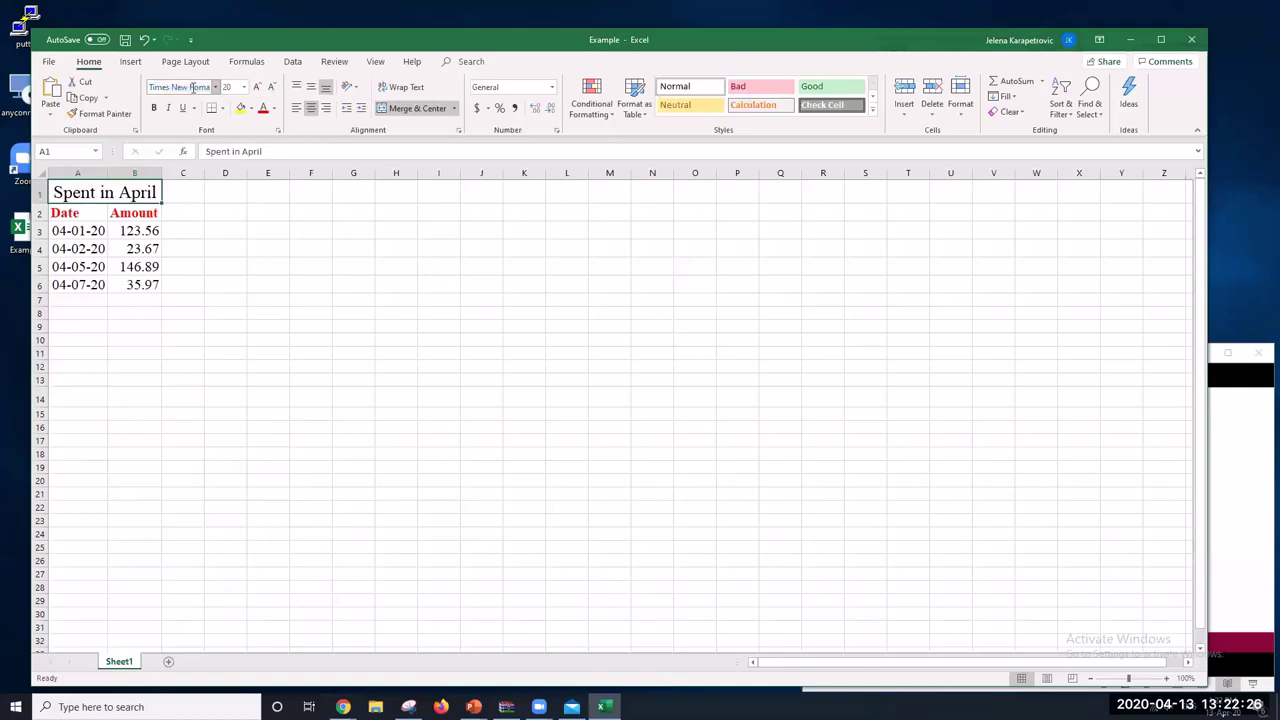
{"action": "left_click", "coordinate": [153, 107]}
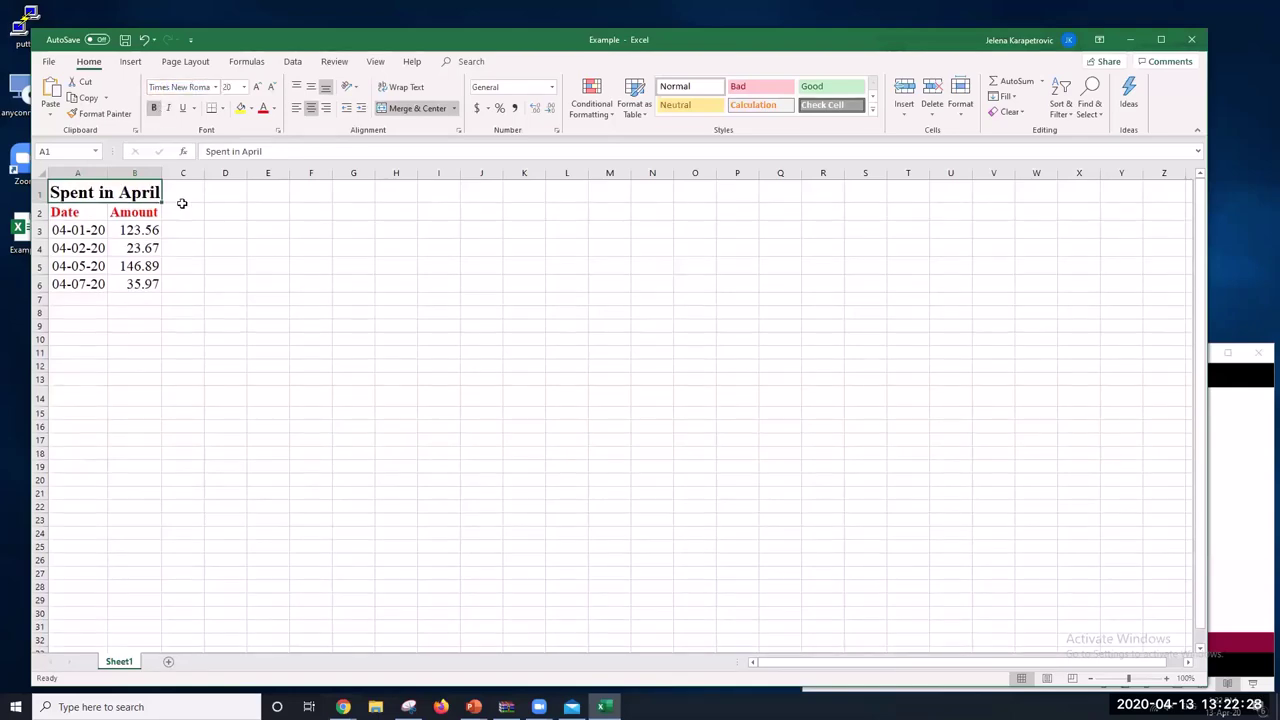
{"action": "left_click", "coordinate": [167, 107]}
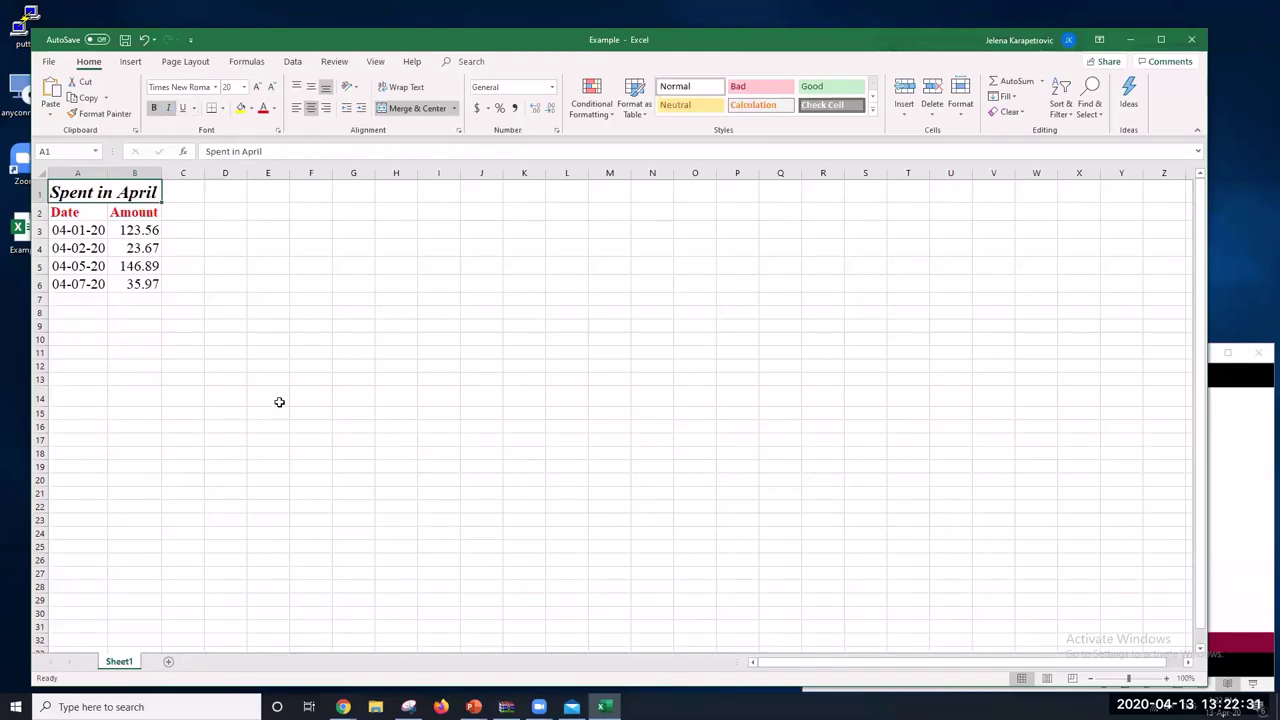
{"action": "left_click", "coordinate": [279, 400]}
{"action": "left_click", "coordinate": [183, 480]}
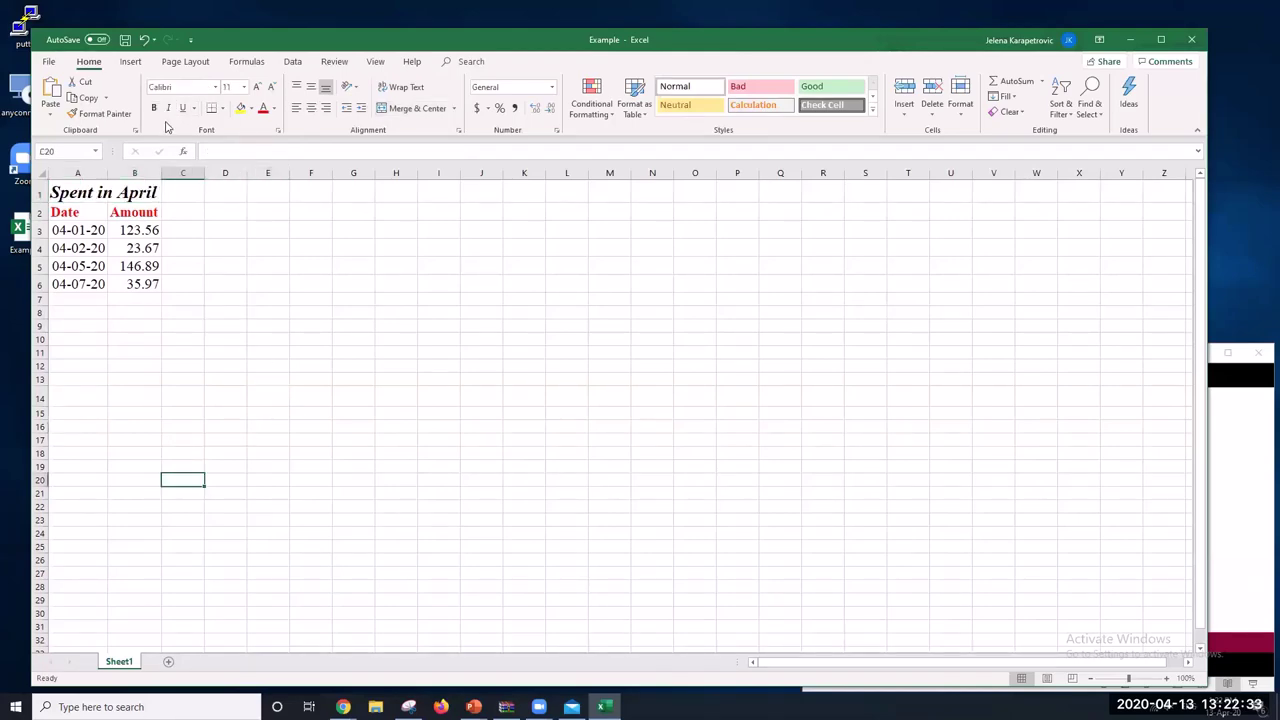
{"action": "left_click", "coordinate": [242, 366]}
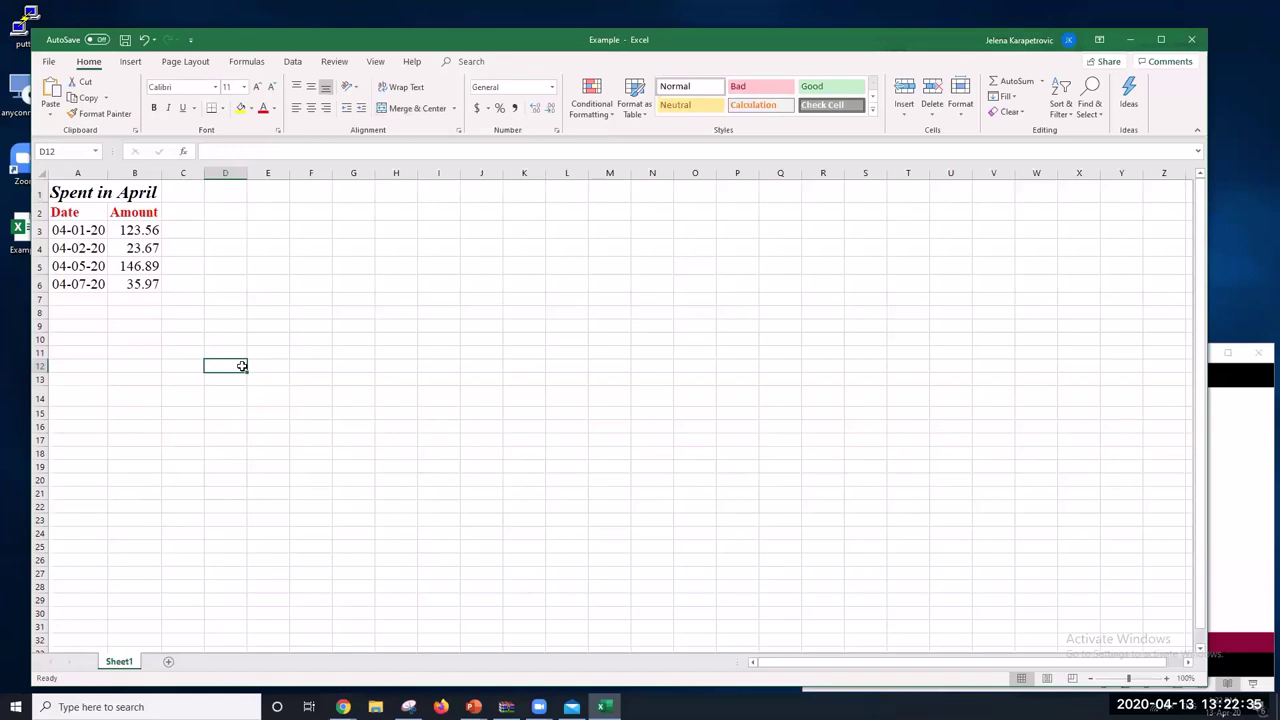
{"action": "left_click", "coordinate": [343, 706]}
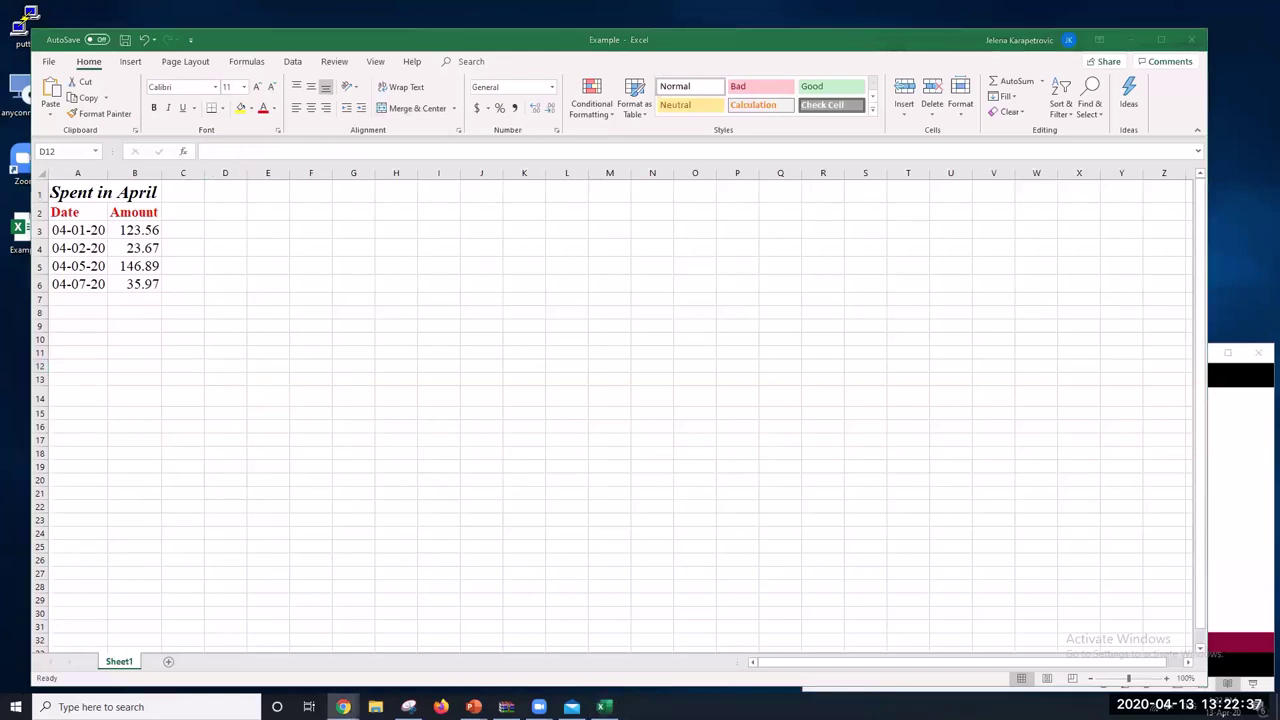
{"action": "key", "text": "alt+Tab"}
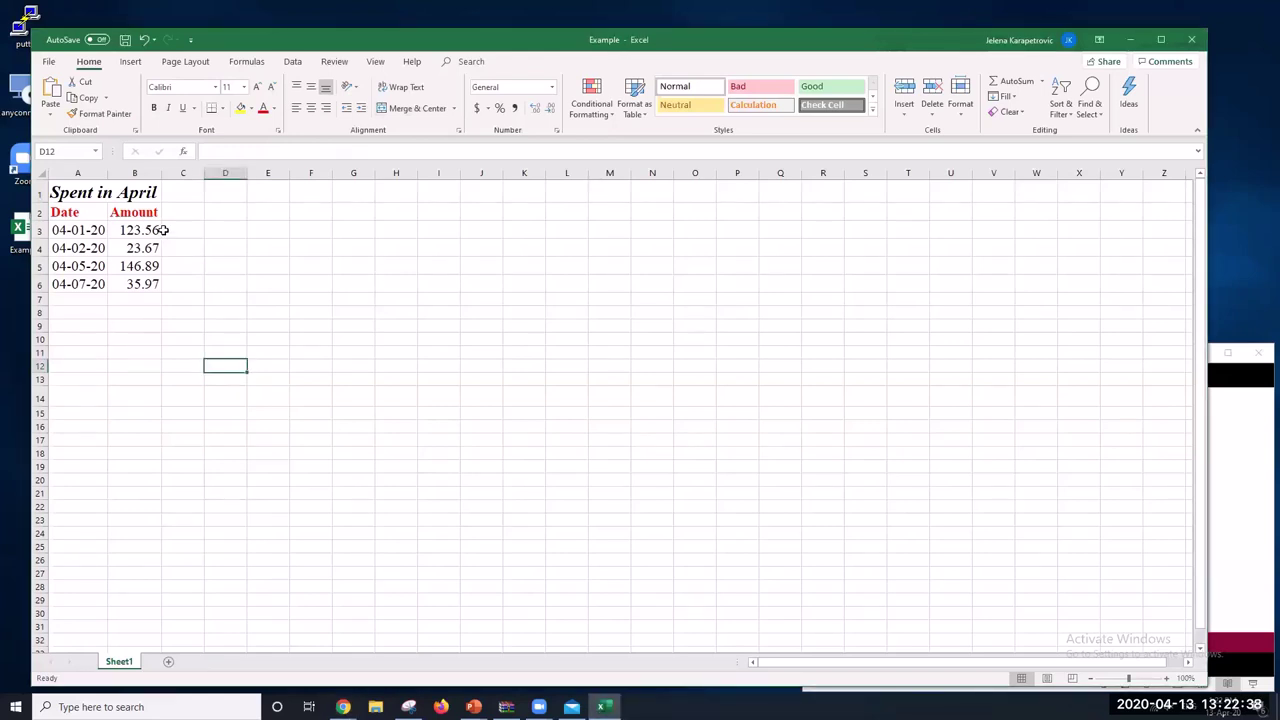
Fill the merged Spent in April title cell with the standard light blue color and deselect it
{"action": "left_click", "coordinate": [113, 191]}
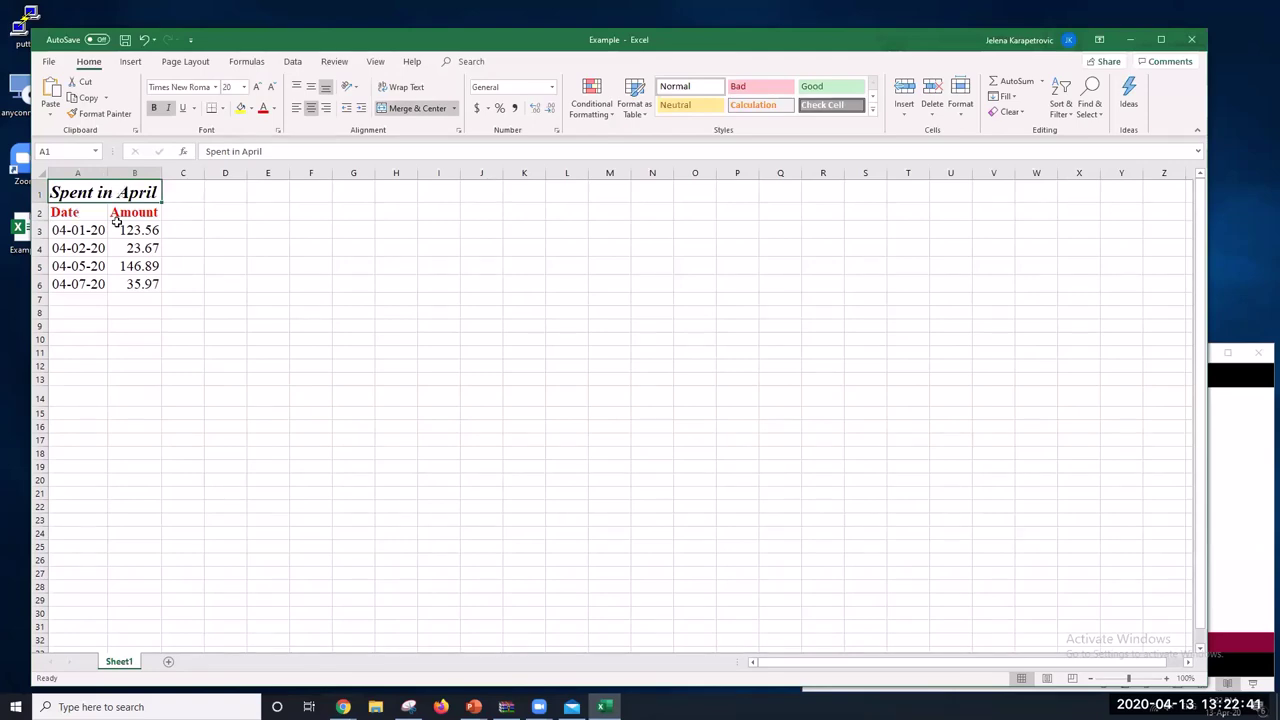
{"action": "left_click", "coordinate": [252, 112]}
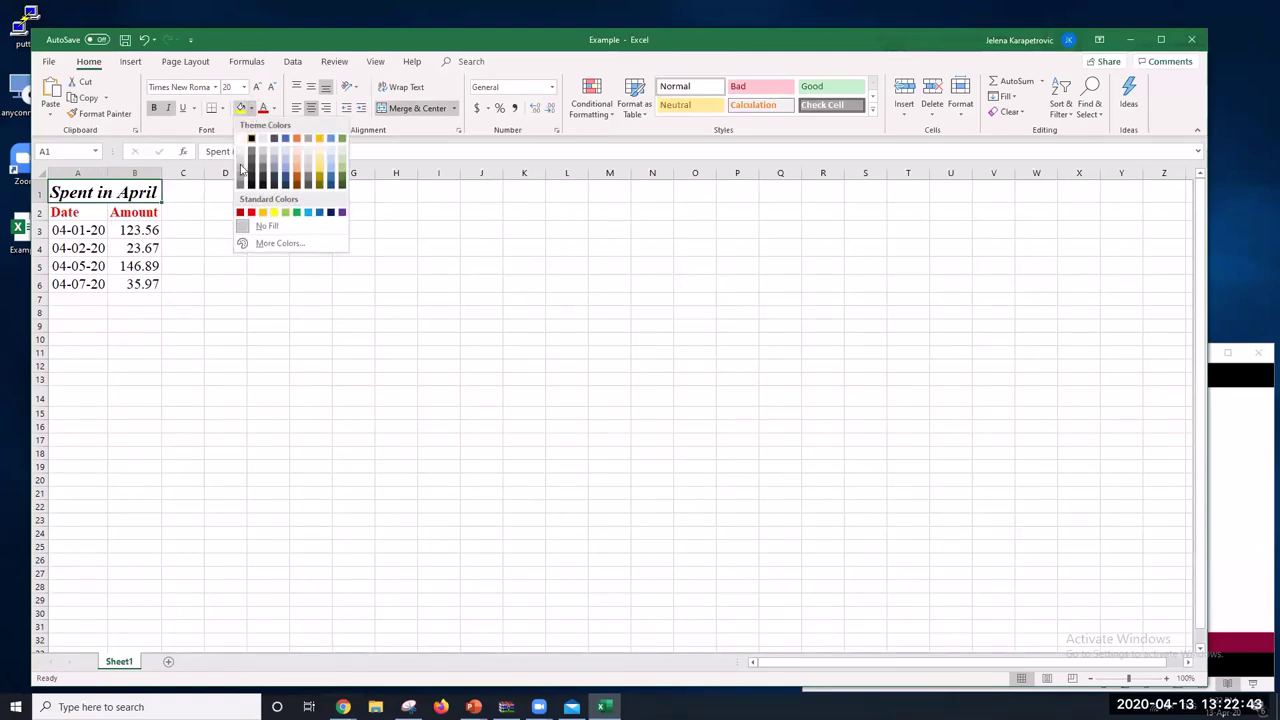
{"action": "left_click", "coordinate": [309, 218]}
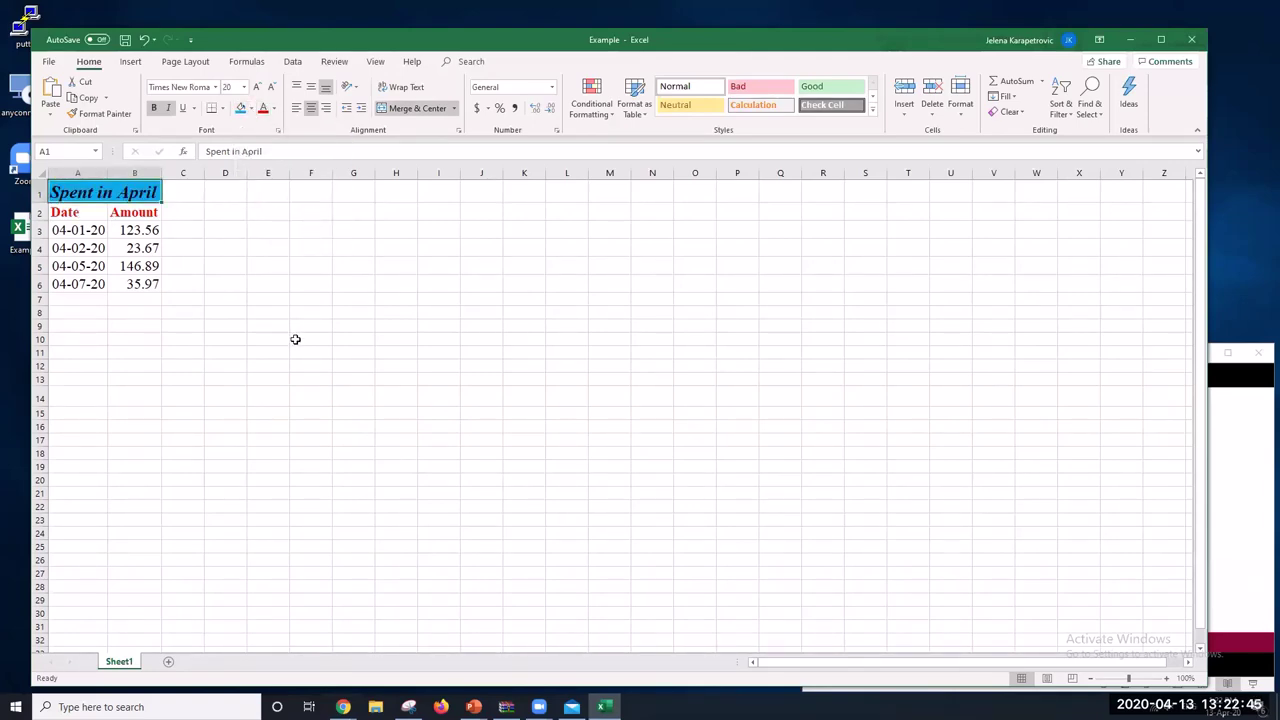
{"action": "left_click", "coordinate": [300, 341]}
{"action": "left_click", "coordinate": [343, 707]}
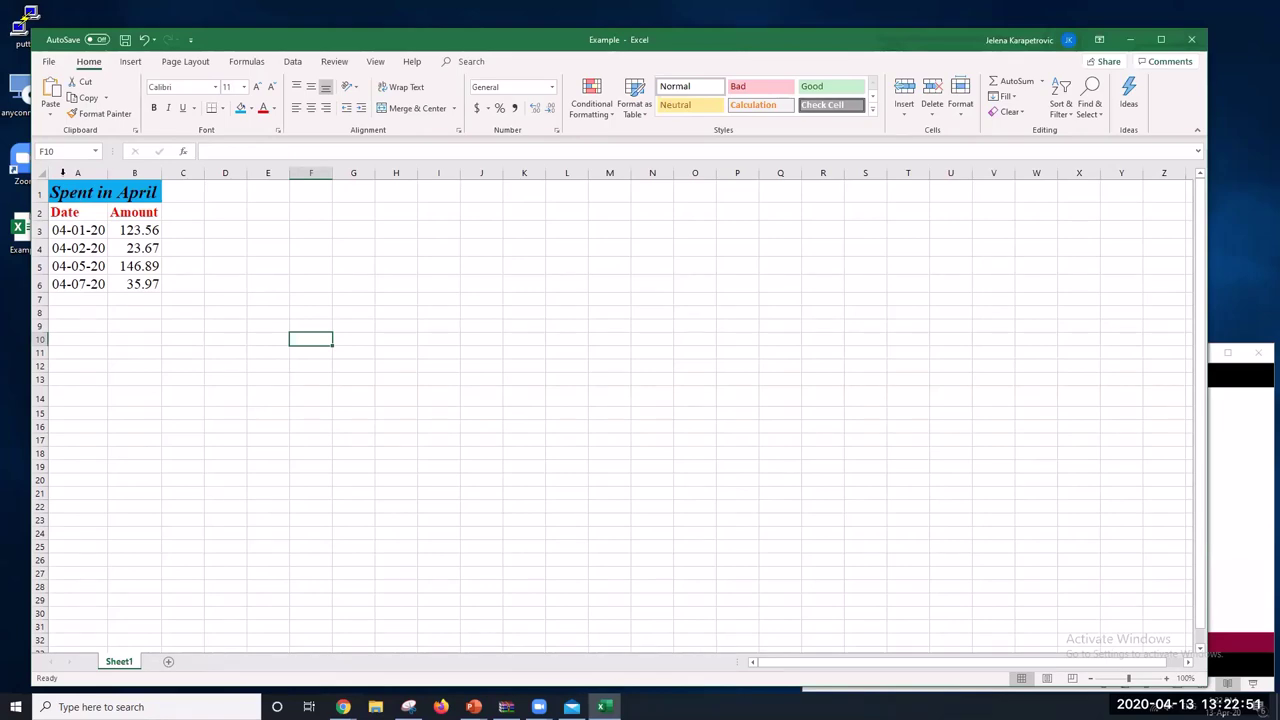
{"action": "left_click", "coordinate": [117, 322]}
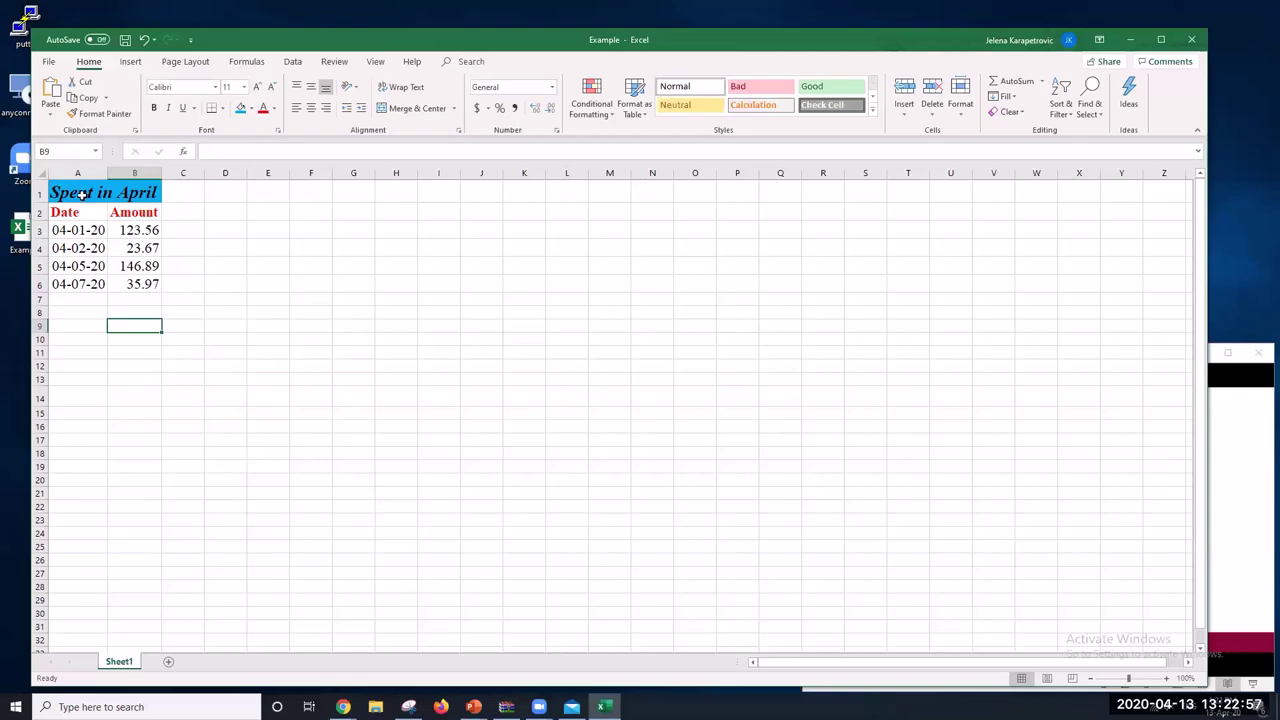
Apply all borders to the whole Spent in April table in A1:B6 and deselect it
{"action": "left_click_drag", "start_coordinate": [83, 194], "coordinate": [87, 275]}
{"action": "left_click", "coordinate": [222, 108]}
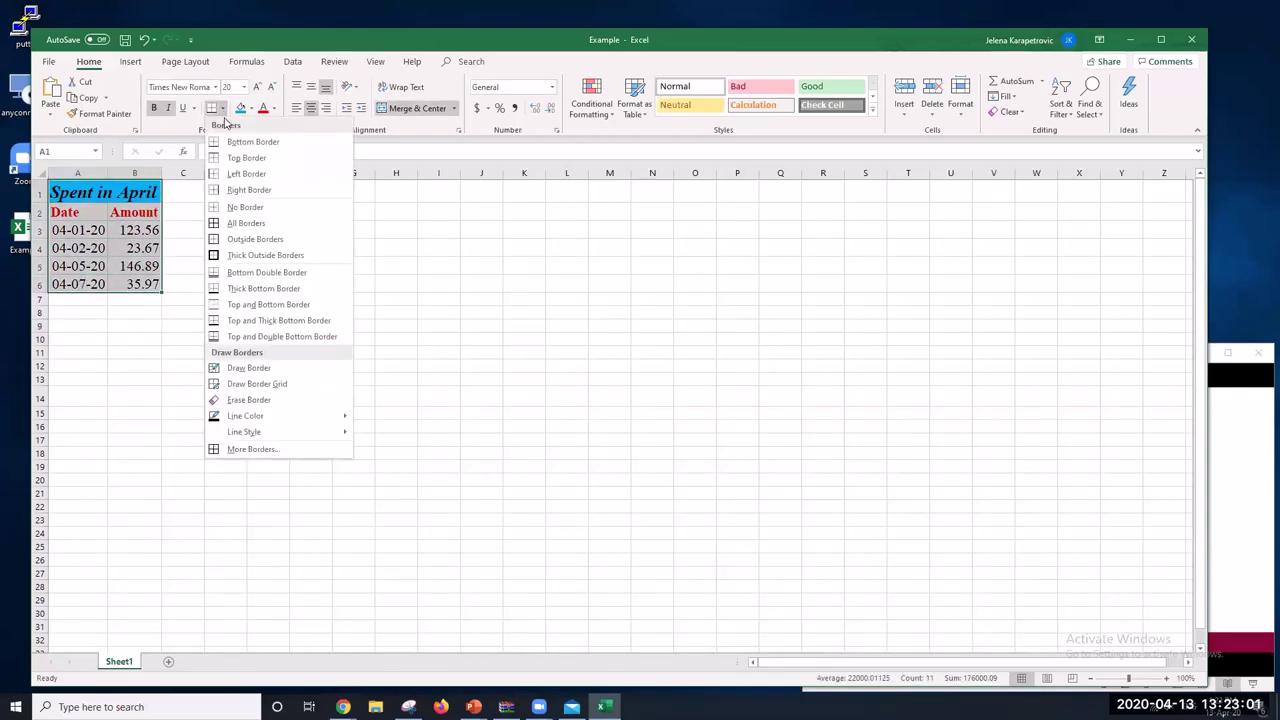
{"action": "left_click", "coordinate": [266, 231]}
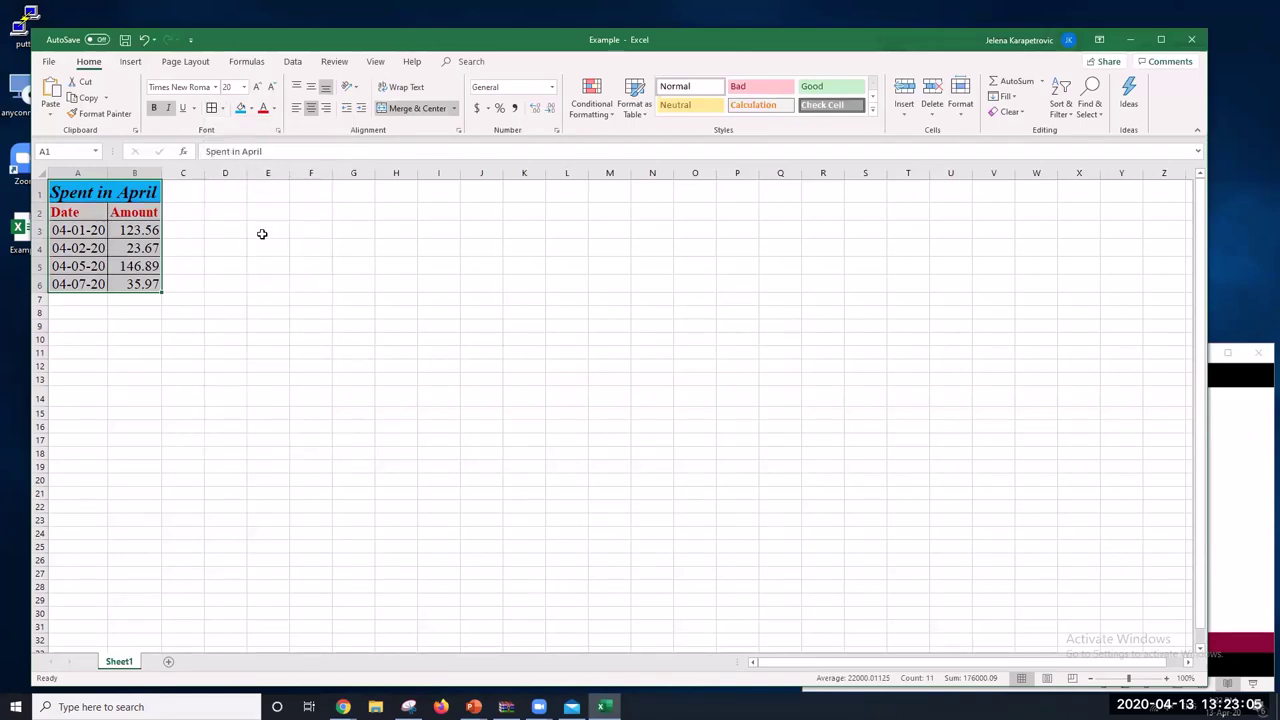
{"action": "left_click", "coordinate": [189, 347]}
Copy the whole bordered Spent in April table in A1:B6
{"action": "mouse_move", "coordinate": [66, 196]}
{"action": "left_mouse_down"}
{"action": "mouse_move", "coordinate": [140, 232]}
{"action": "mouse_move", "coordinate": [131, 277]}
{"action": "left_mouse_up"}
{"action": "right_click", "coordinate": [131, 277]}
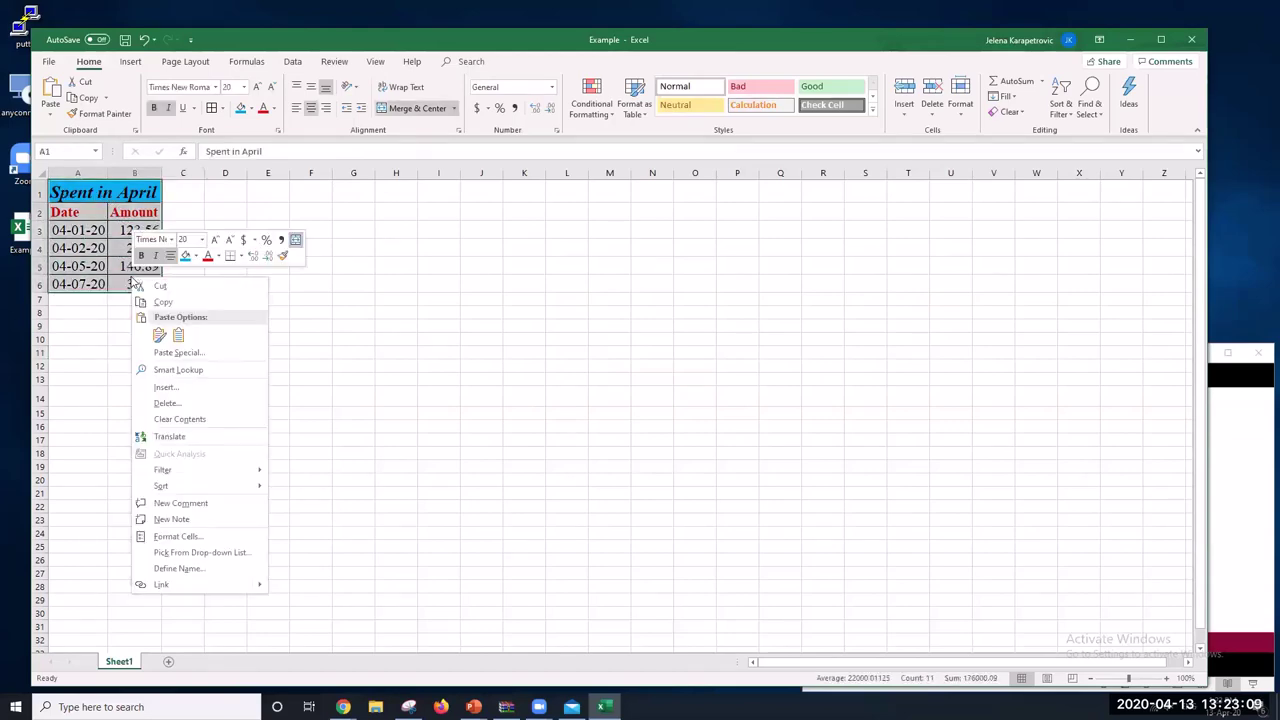
{"action": "left_click", "coordinate": [146, 300]}
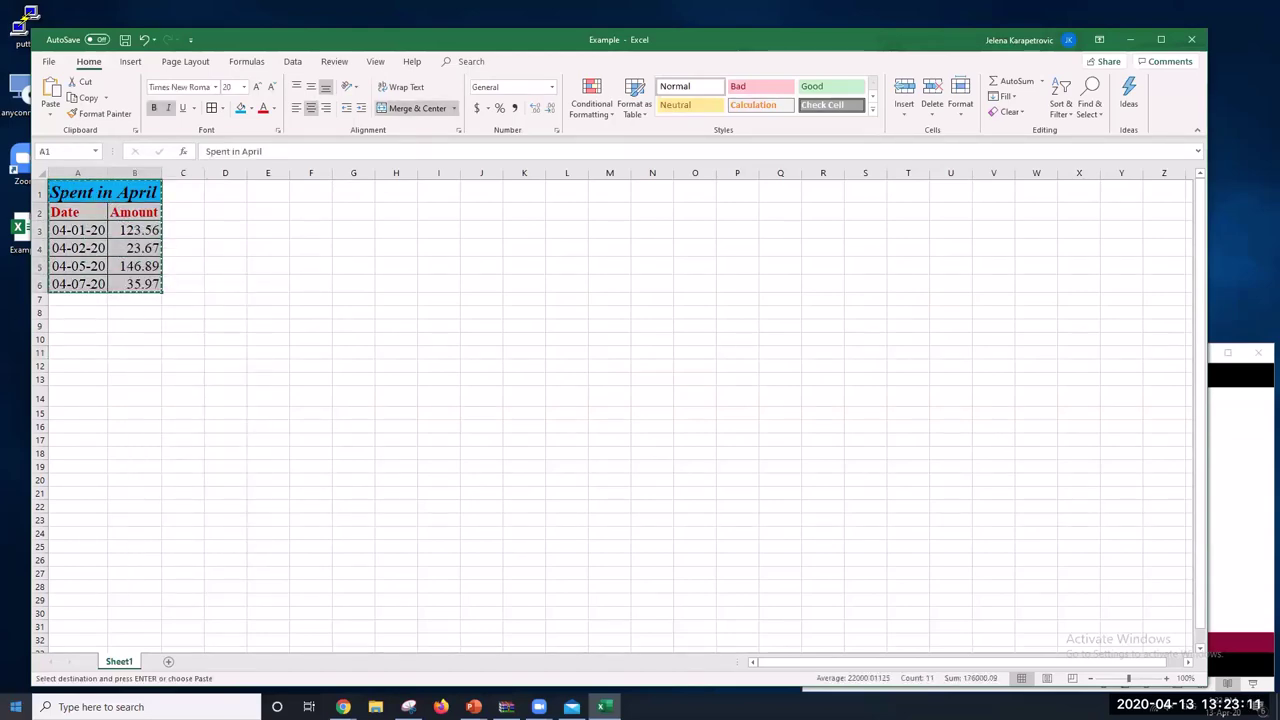
Switch to Word and create a new blank document
{"action": "left_click", "coordinate": [110, 706]}
{"action": "type", "text": "word"}
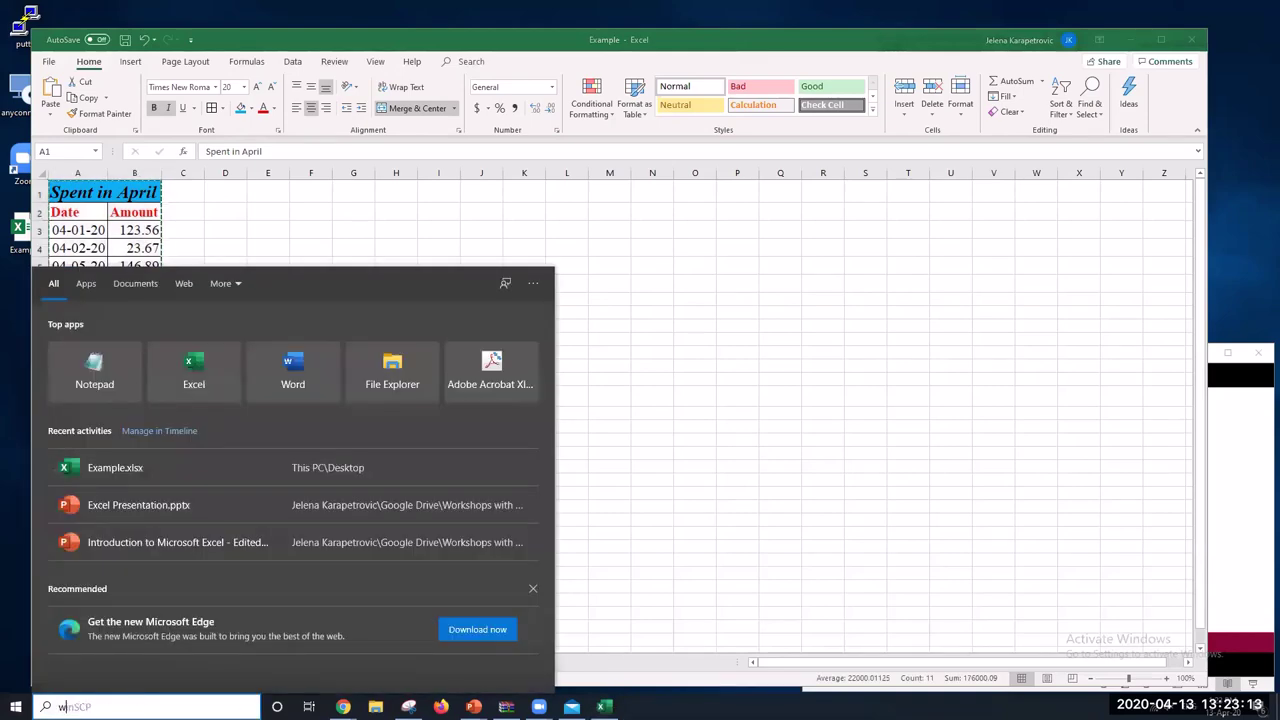
{"action": "left_click", "coordinate": [62, 338]}
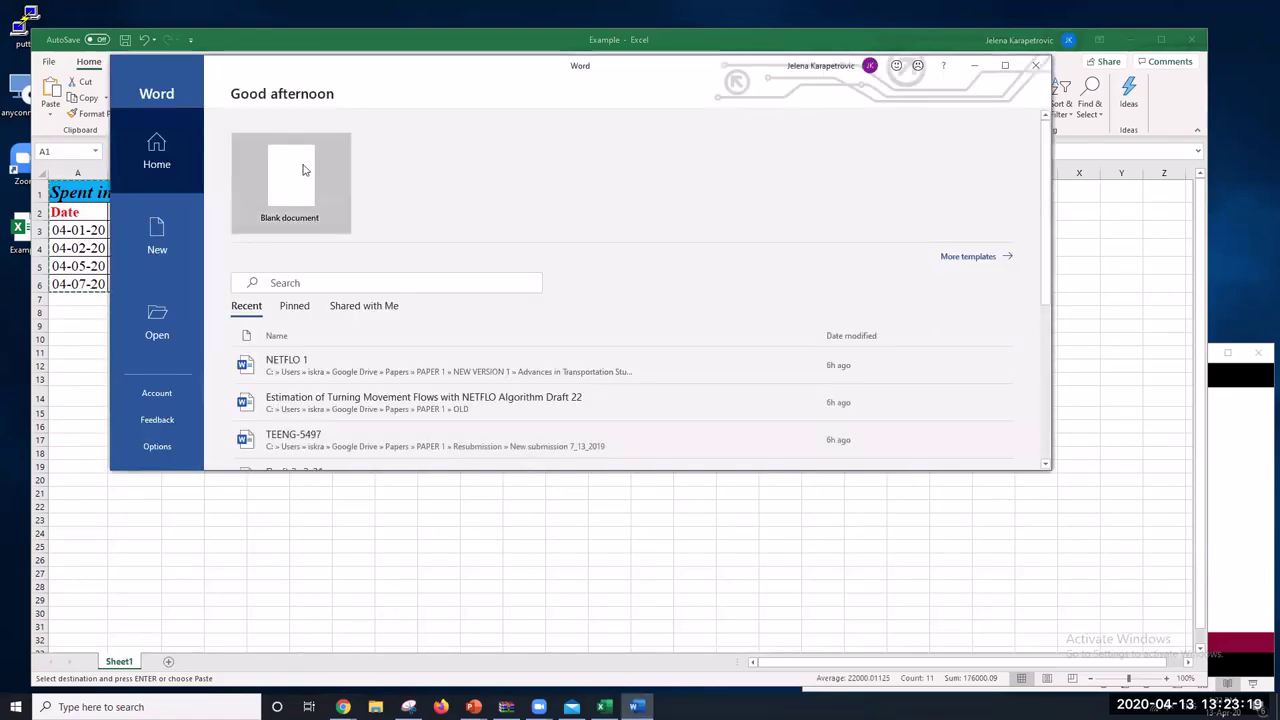
{"action": "left_click", "coordinate": [302, 172]}
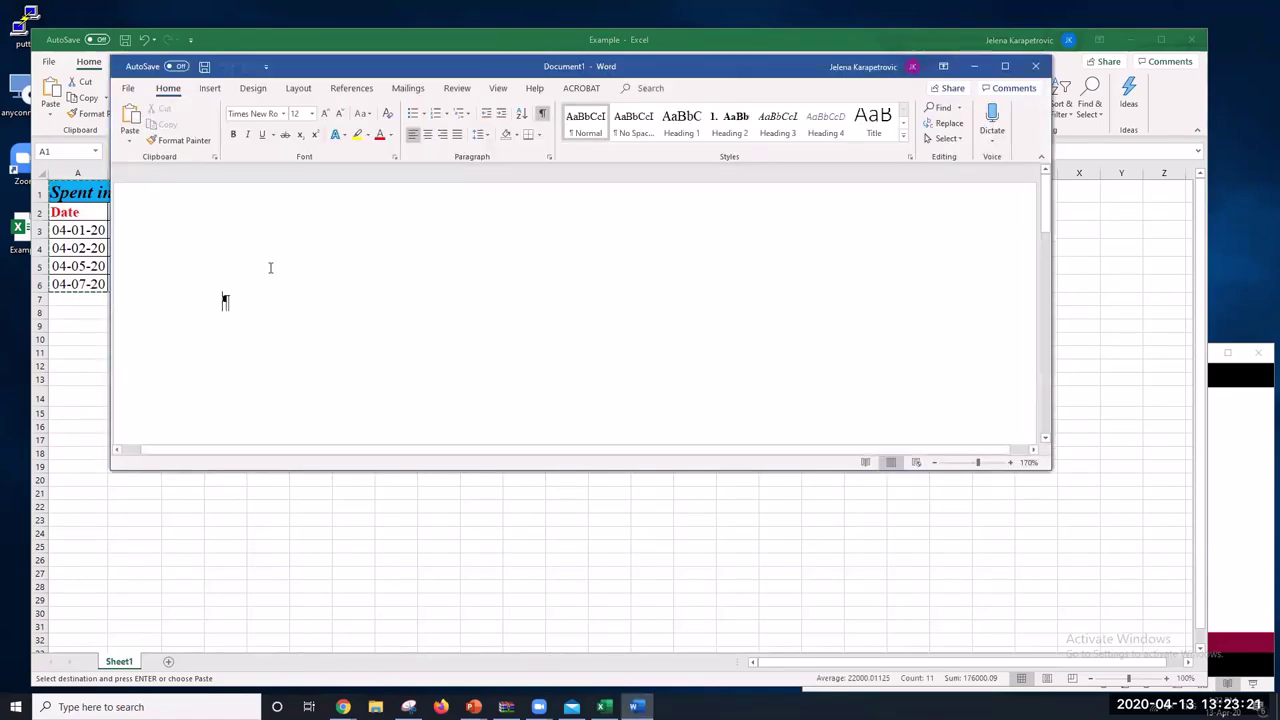
Paste the copied table with its source formatting and autofit the Date column so each date fits on one line
{"action": "right_click", "coordinate": [256, 316]}
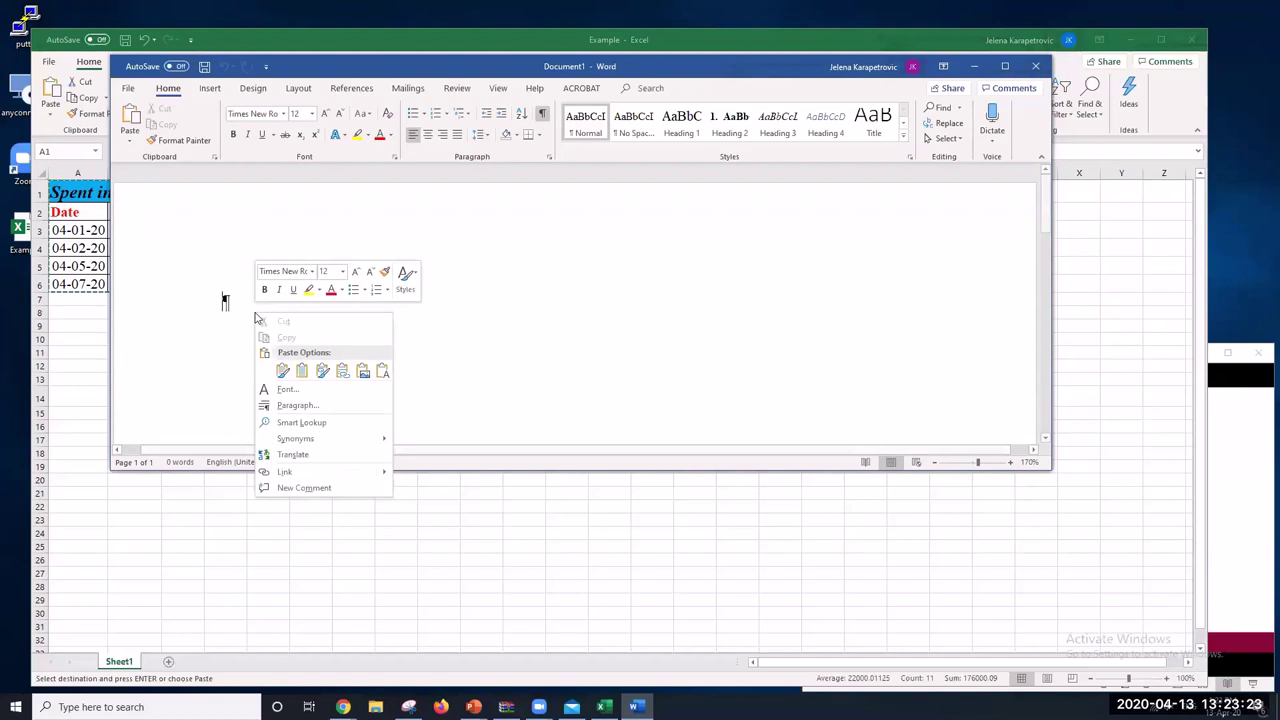
{"action": "left_click", "coordinate": [283, 370]}
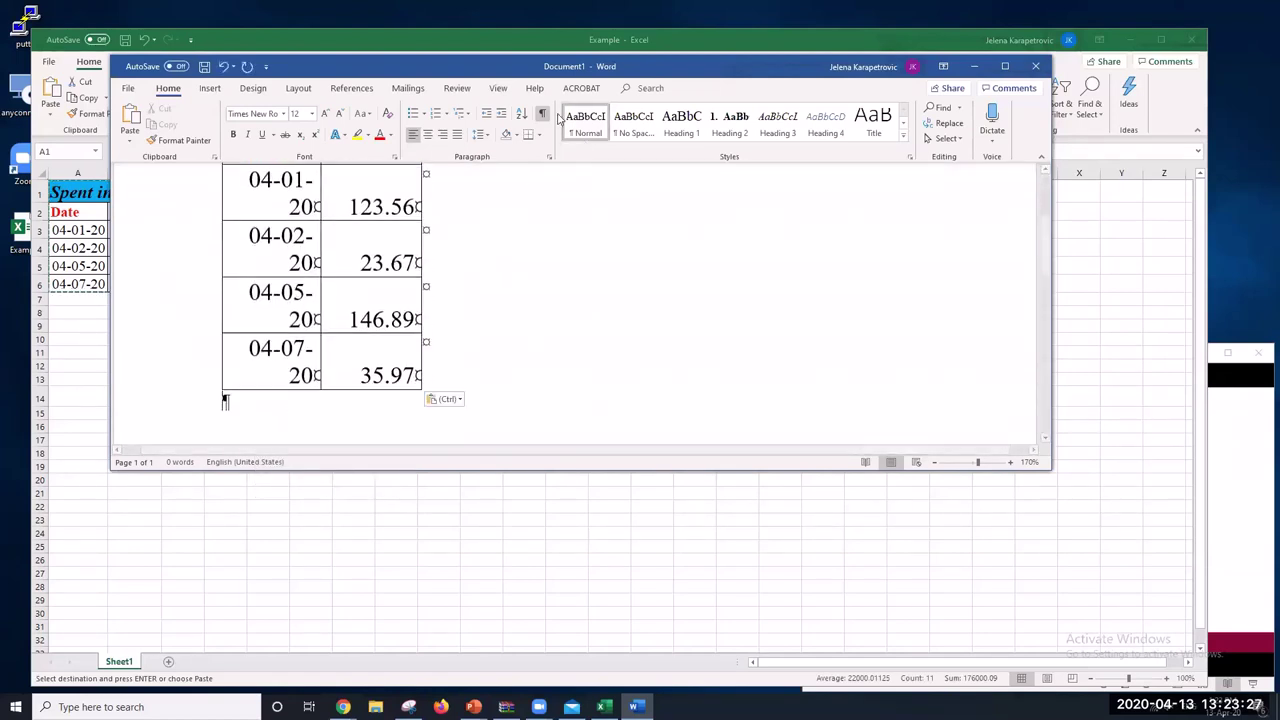
{"action": "left_click", "coordinate": [712, 344]}
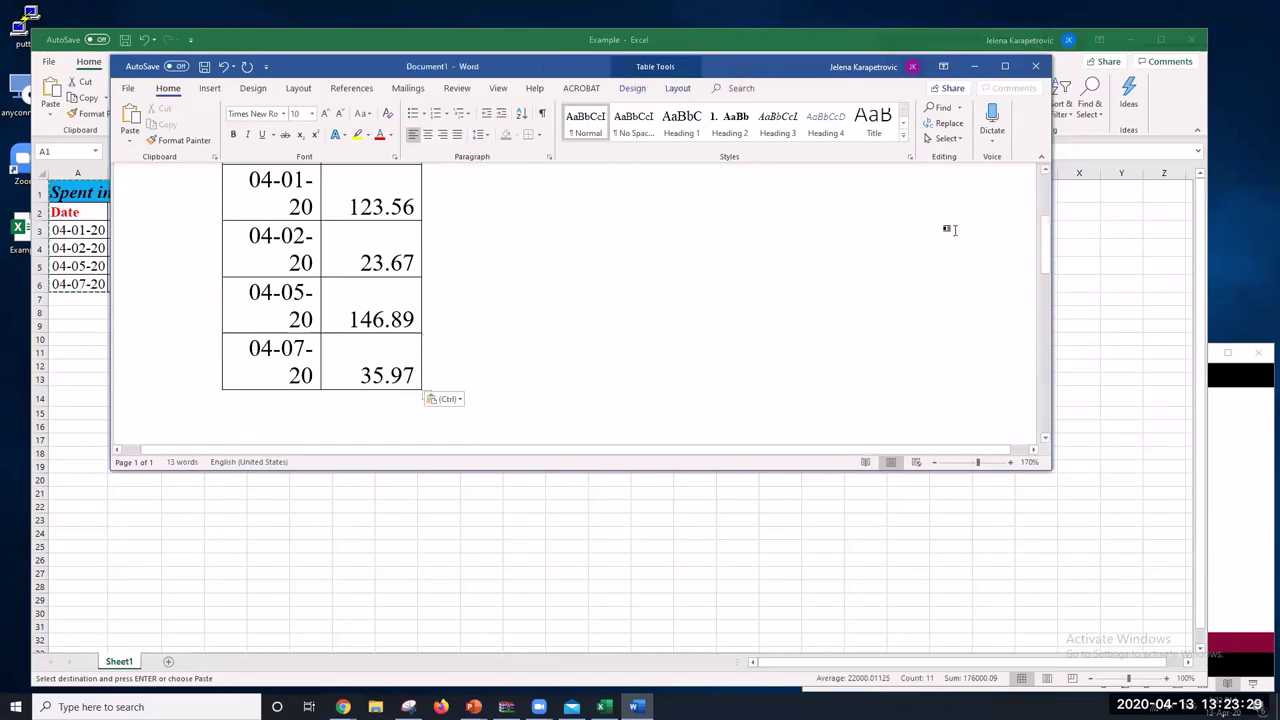
{"action": "scroll", "coordinate": [1049, 244], "scroll_direction": "up", "scroll_amount": 3}
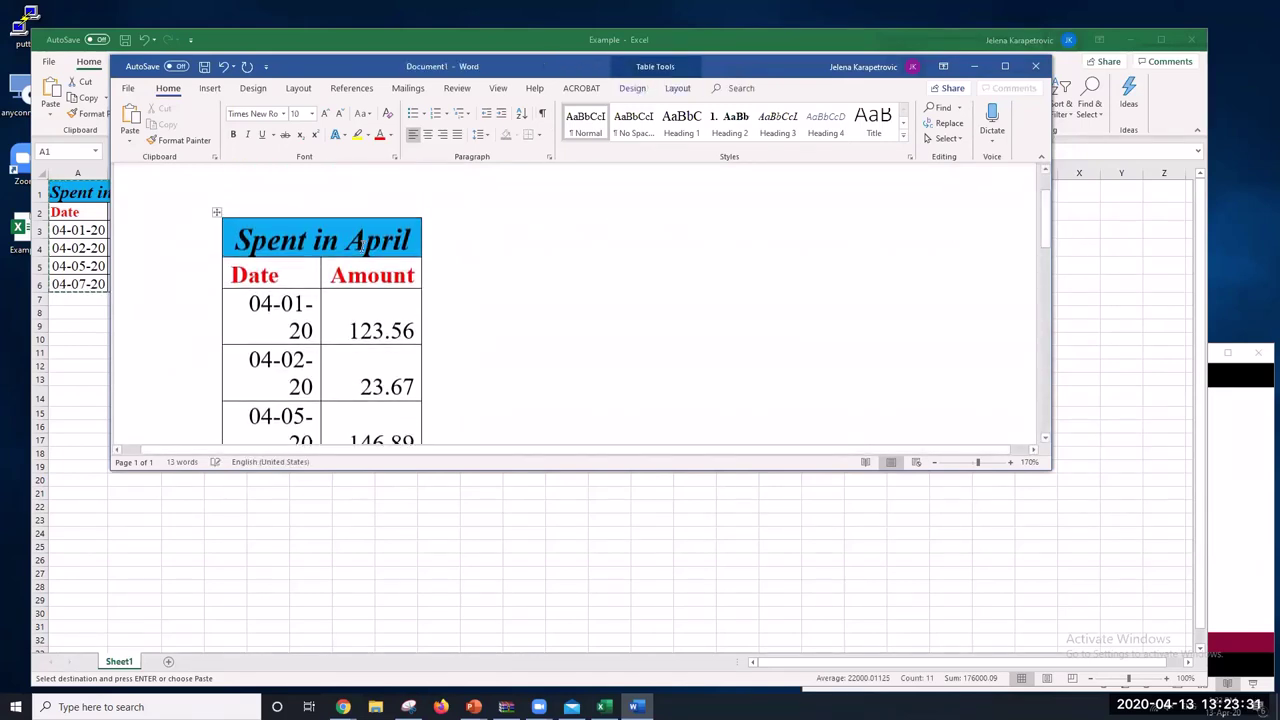
{"action": "scroll", "coordinate": [318, 267], "scroll_direction": "down", "scroll_amount": 1}
{"action": "double_click", "coordinate": [318, 267]}
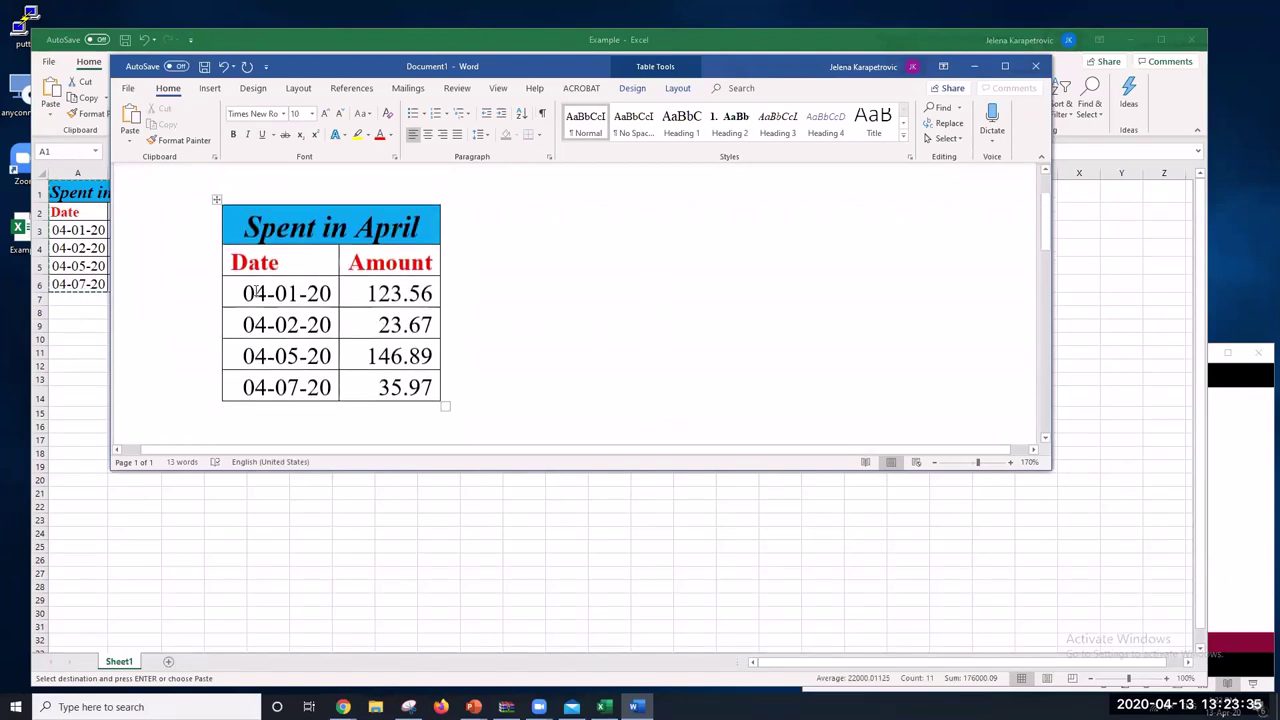
Close the Word document without saving and return to the Example workbook in Excel
{"action": "left_click", "coordinate": [1035, 68]}
{"action": "left_click", "coordinate": [634, 364]}
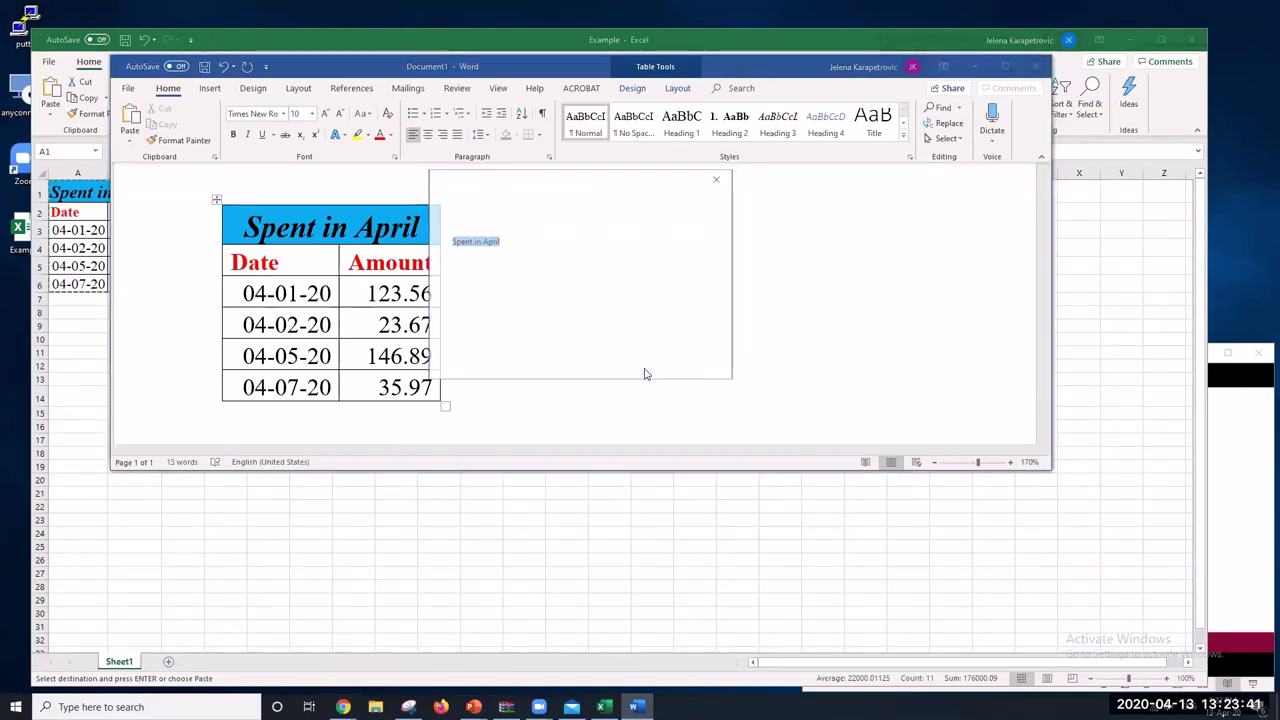
{"action": "left_click", "coordinate": [377, 469]}
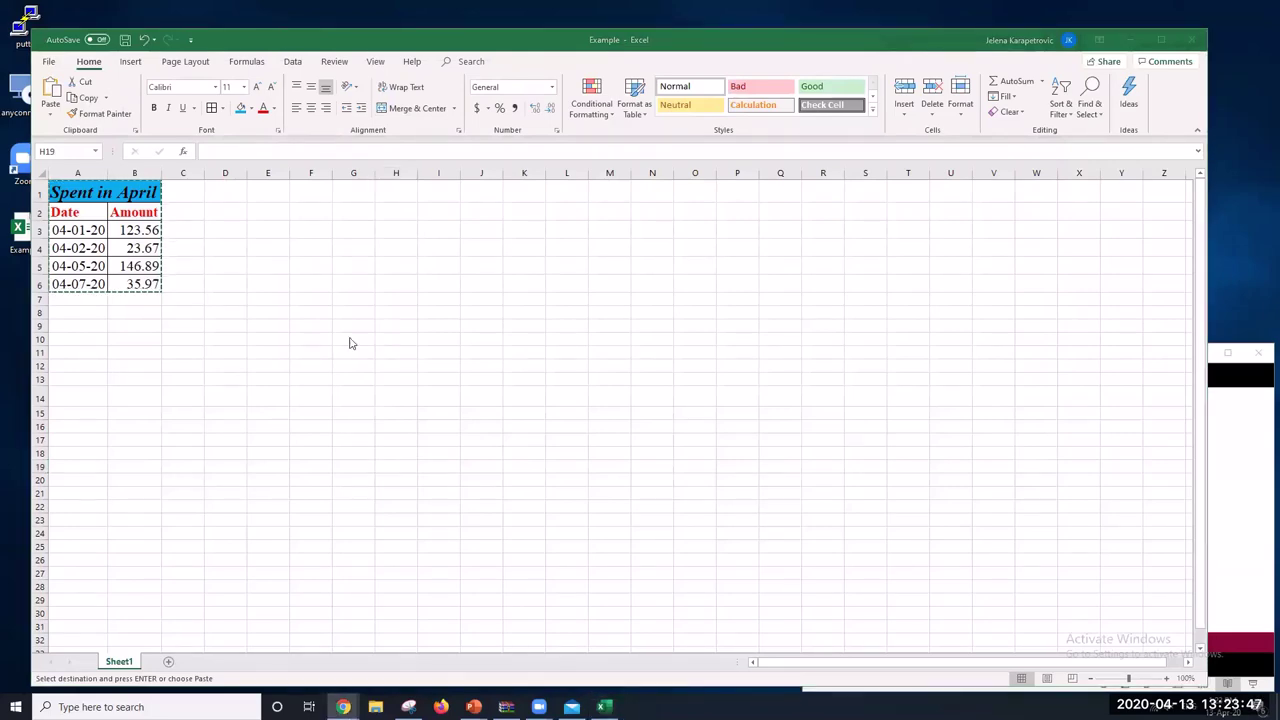
Fill the header and data cells A2:B6 with a light gold theme color and deselect them
{"action": "left_click_drag", "start_coordinate": [72, 214], "coordinate": [127, 281]}
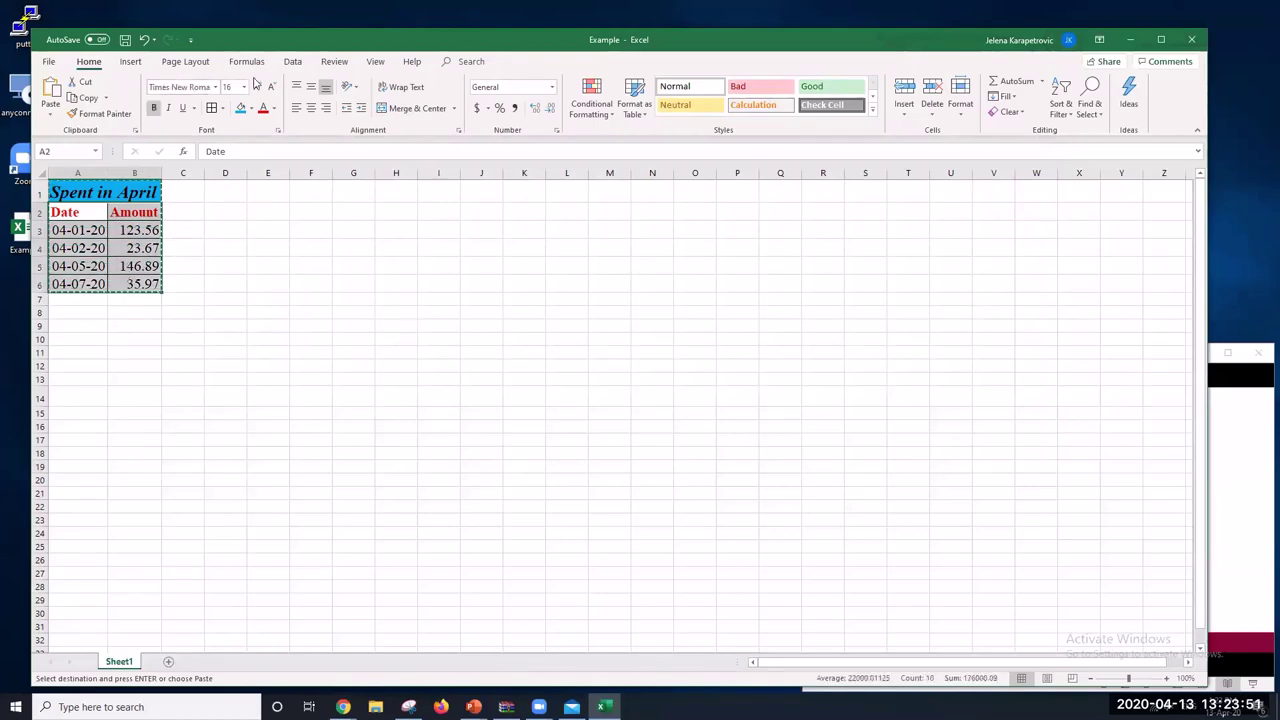
{"action": "left_click", "coordinate": [251, 108]}
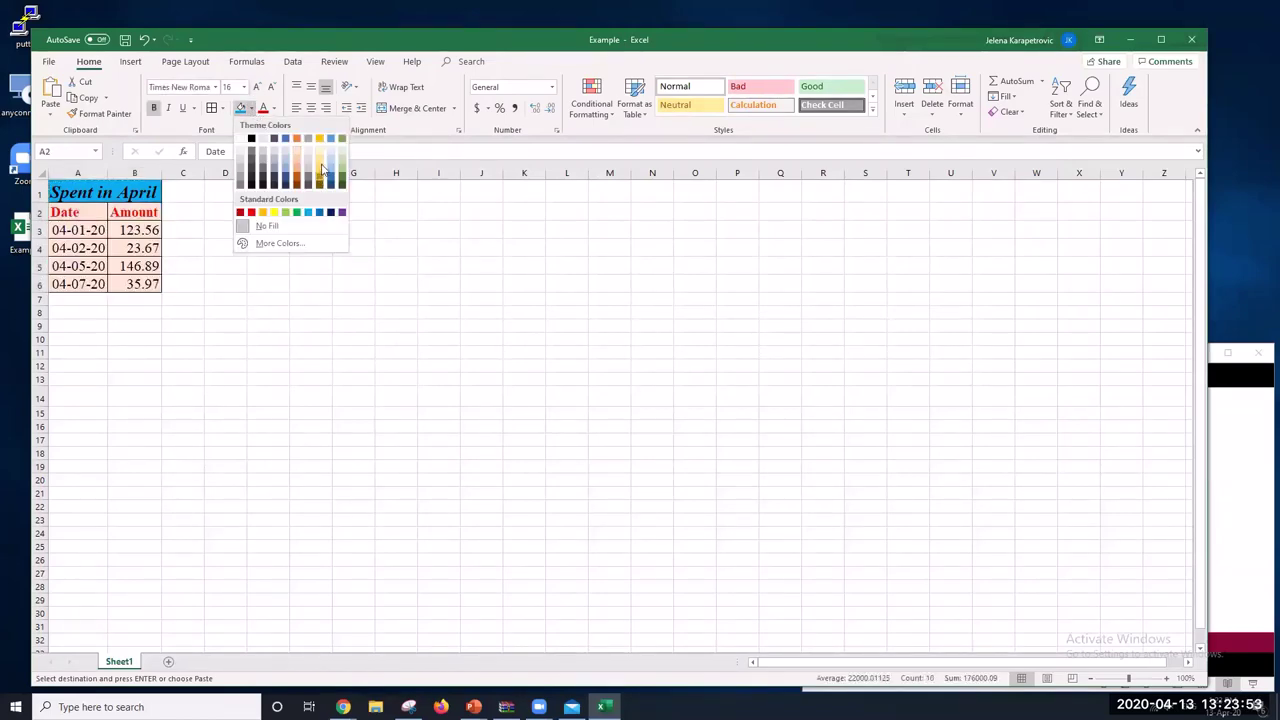
{"action": "left_click", "coordinate": [322, 161]}
{"action": "left_click", "coordinate": [439, 519]}
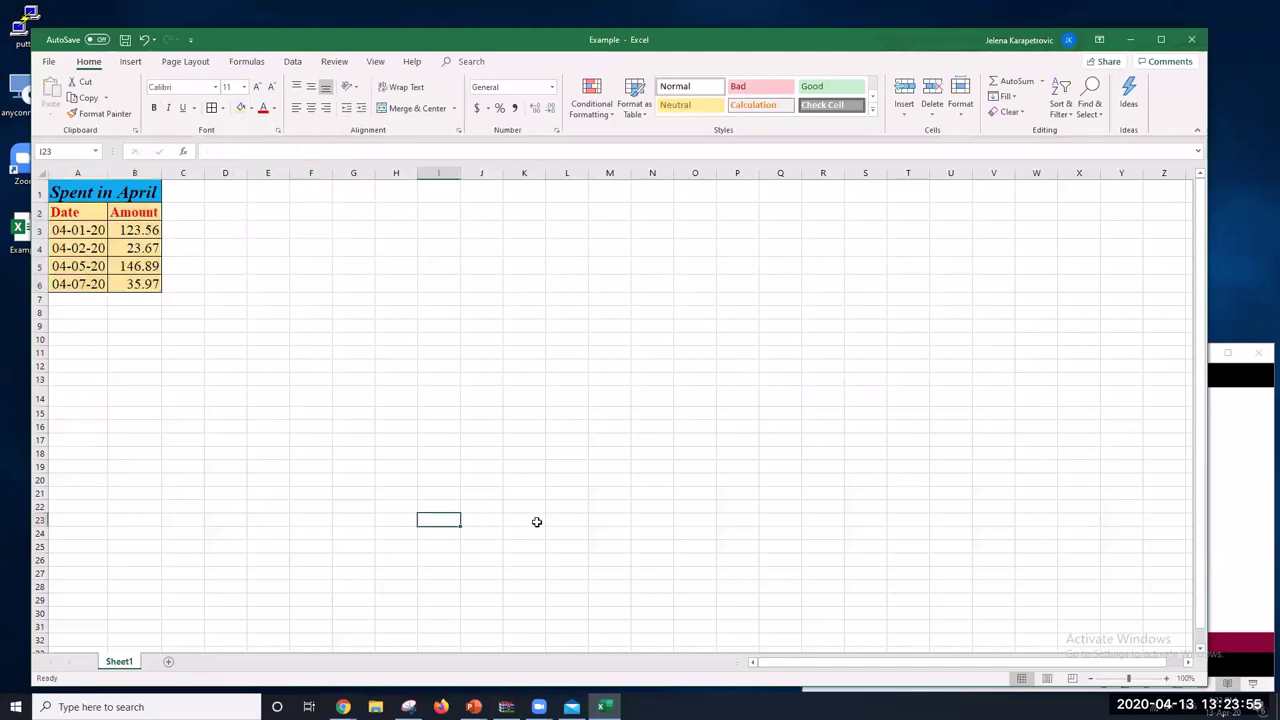
Right-align the amounts in B3:B6 and deselect them
{"action": "left_click", "coordinate": [225, 396]}
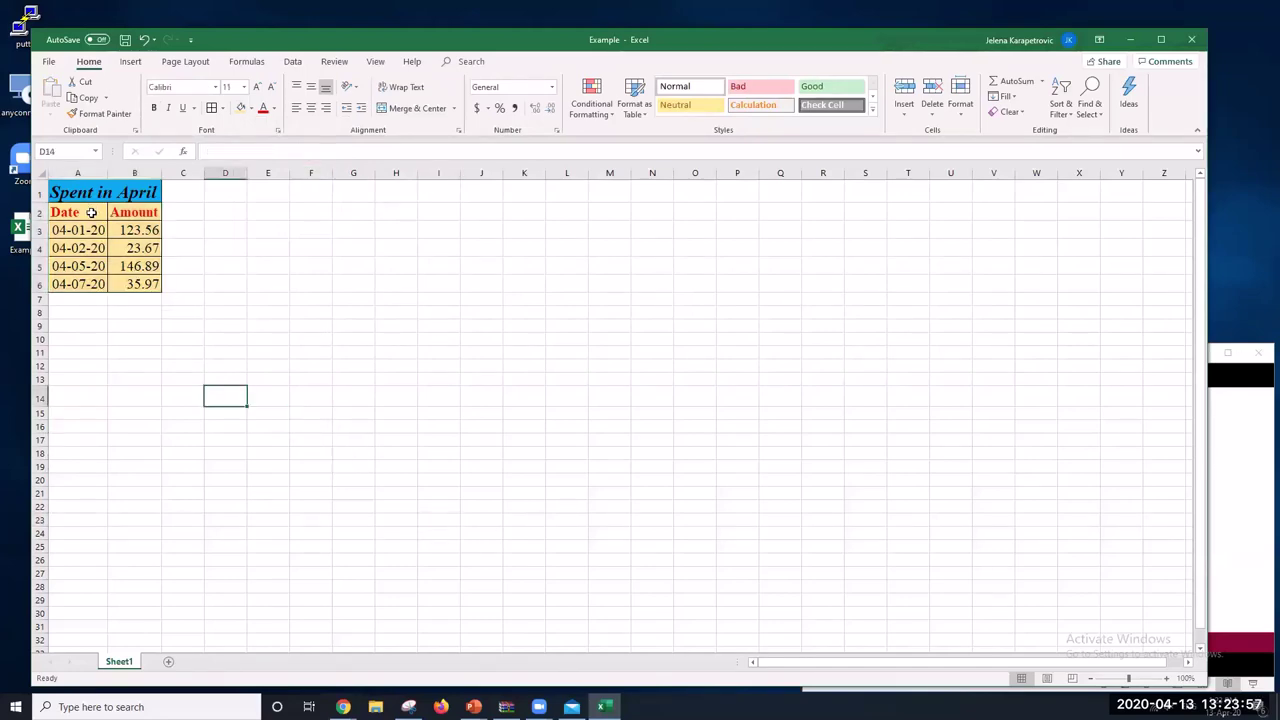
{"action": "left_click", "coordinate": [145, 230]}
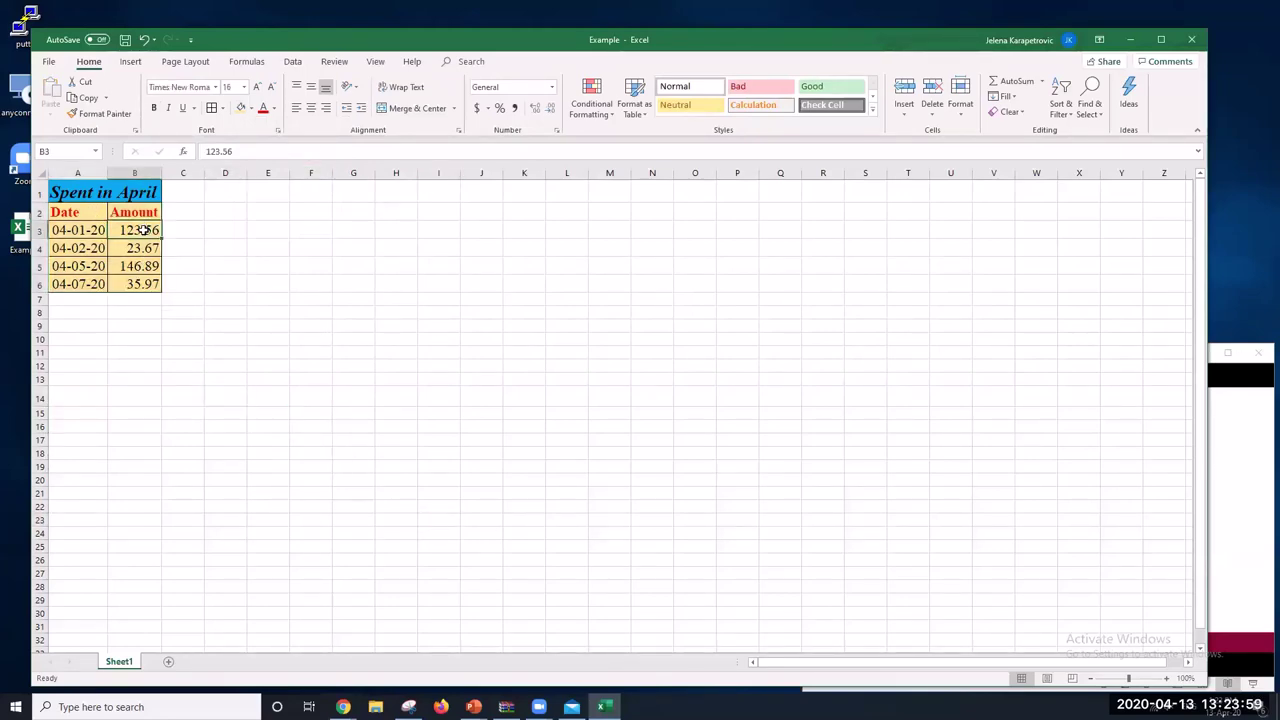
{"action": "left_click", "coordinate": [228, 310]}
{"action": "left_click_drag", "start_coordinate": [138, 230], "coordinate": [143, 286]}
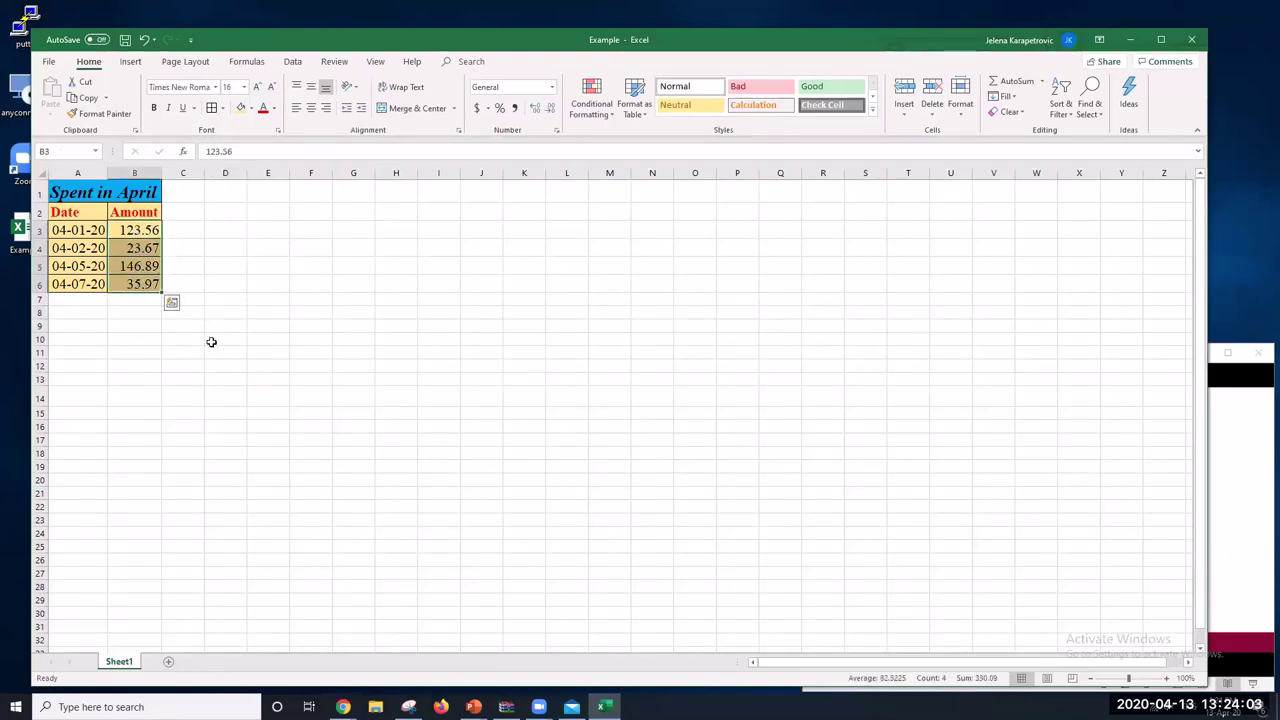
{"action": "left_click", "coordinate": [327, 111]}
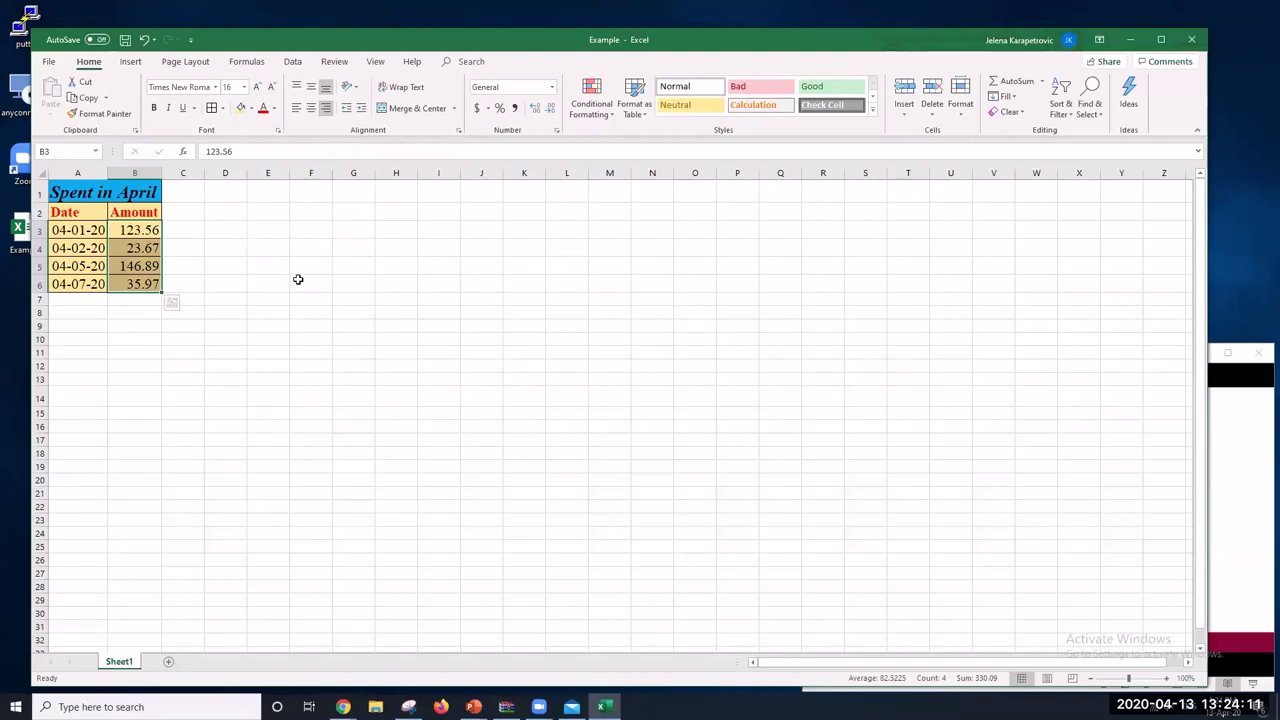
{"action": "left_click", "coordinate": [115, 441]}
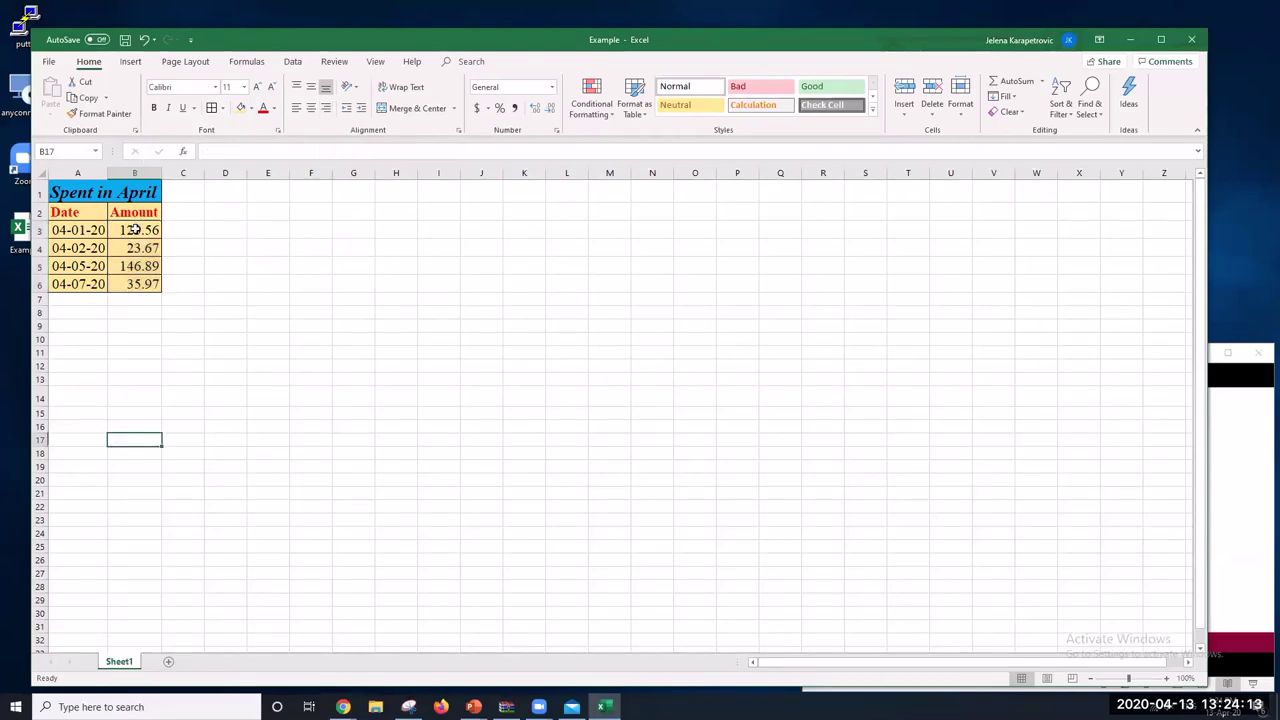
{"action": "left_click_drag", "start_coordinate": [134, 229], "coordinate": [134, 288]}
{"action": "left_click", "coordinate": [125, 351]}
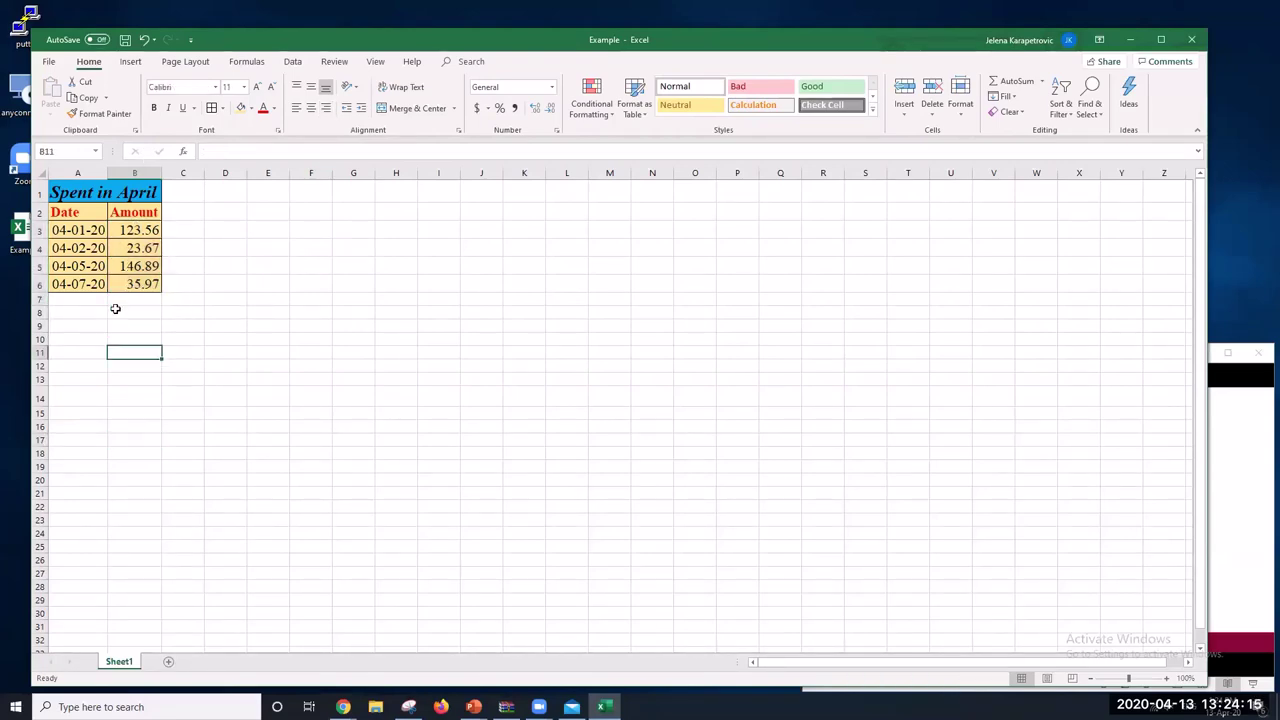
Center the Date and Amount headers in A2:B2 and deselect them
{"action": "left_click_drag", "start_coordinate": [82, 211], "coordinate": [126, 216]}
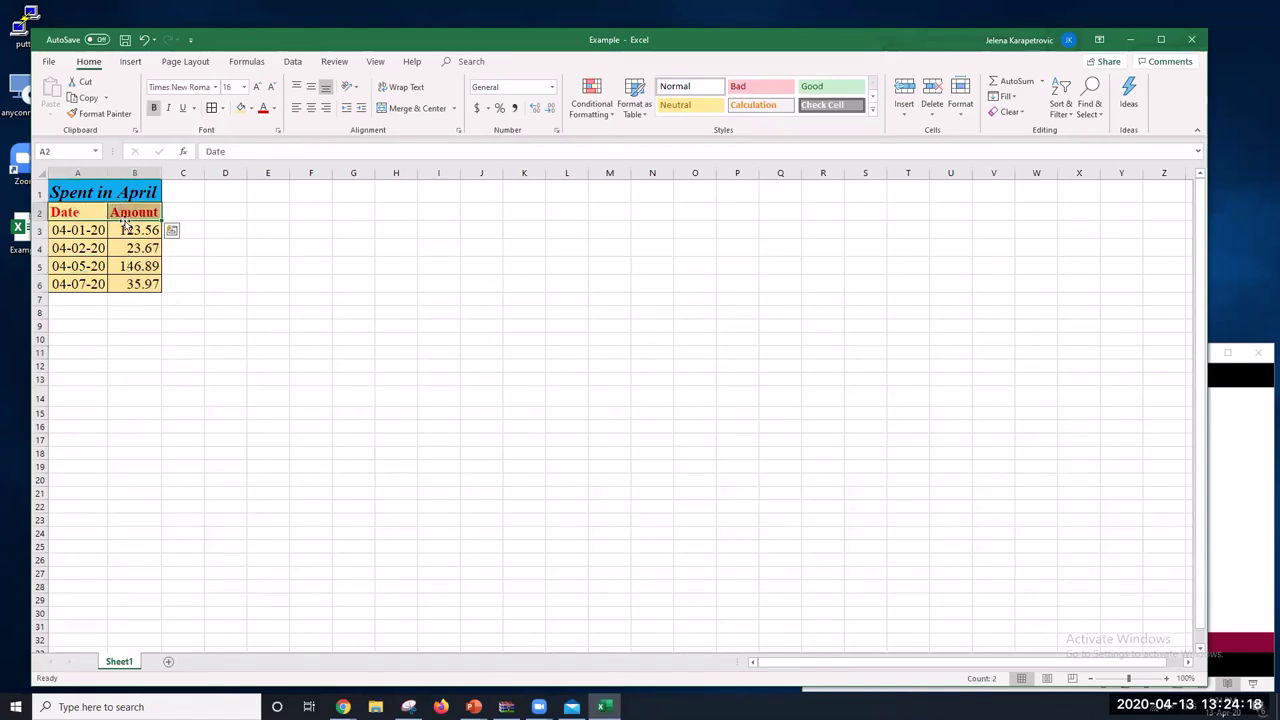
{"action": "left_click", "coordinate": [310, 110]}
{"action": "left_click", "coordinate": [244, 341]}
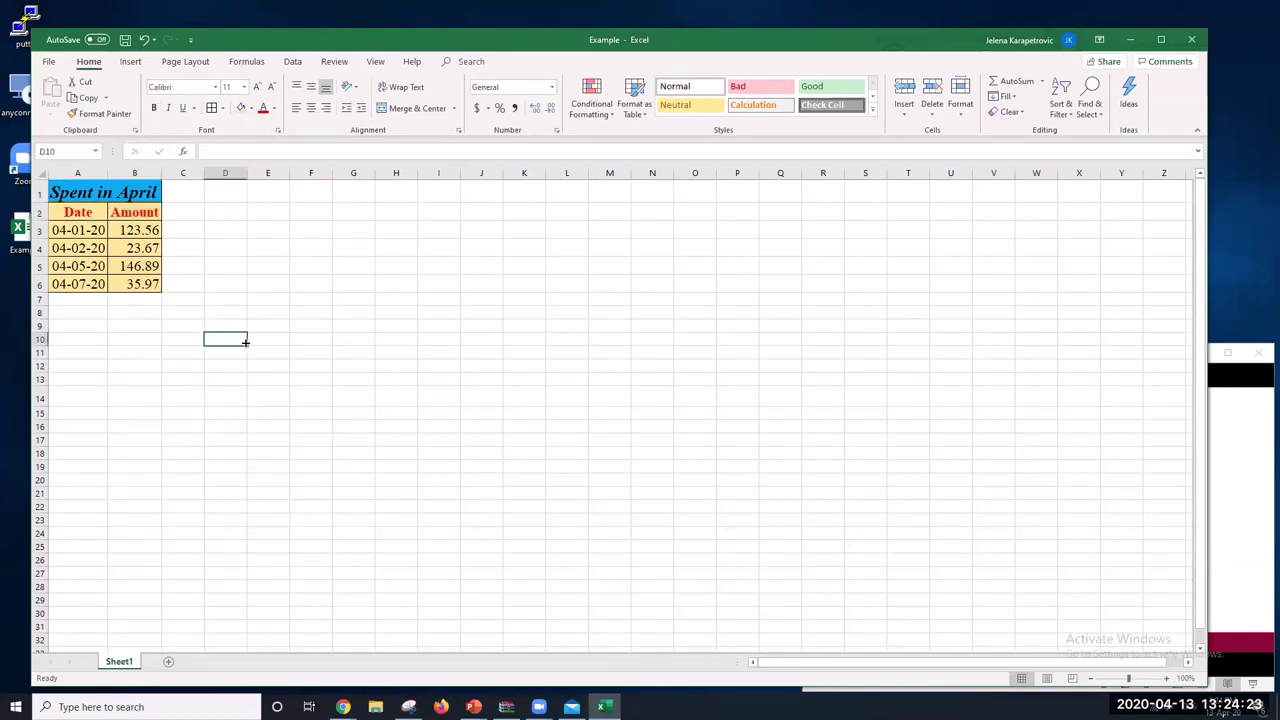
{"action": "left_click", "coordinate": [343, 707]}
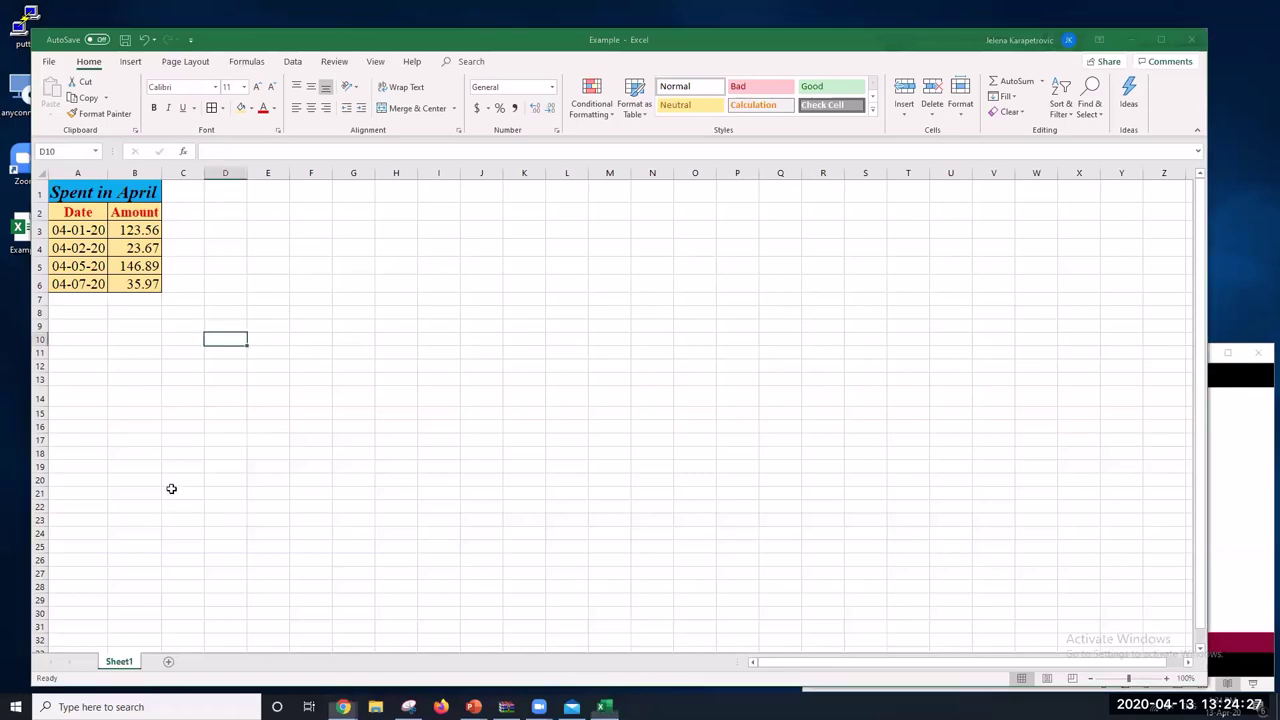
{"action": "key", "text": "alt+Tab"}
Select entire columns A and B one at a time, then clear the column selection
{"action": "left_click", "coordinate": [72, 284]}
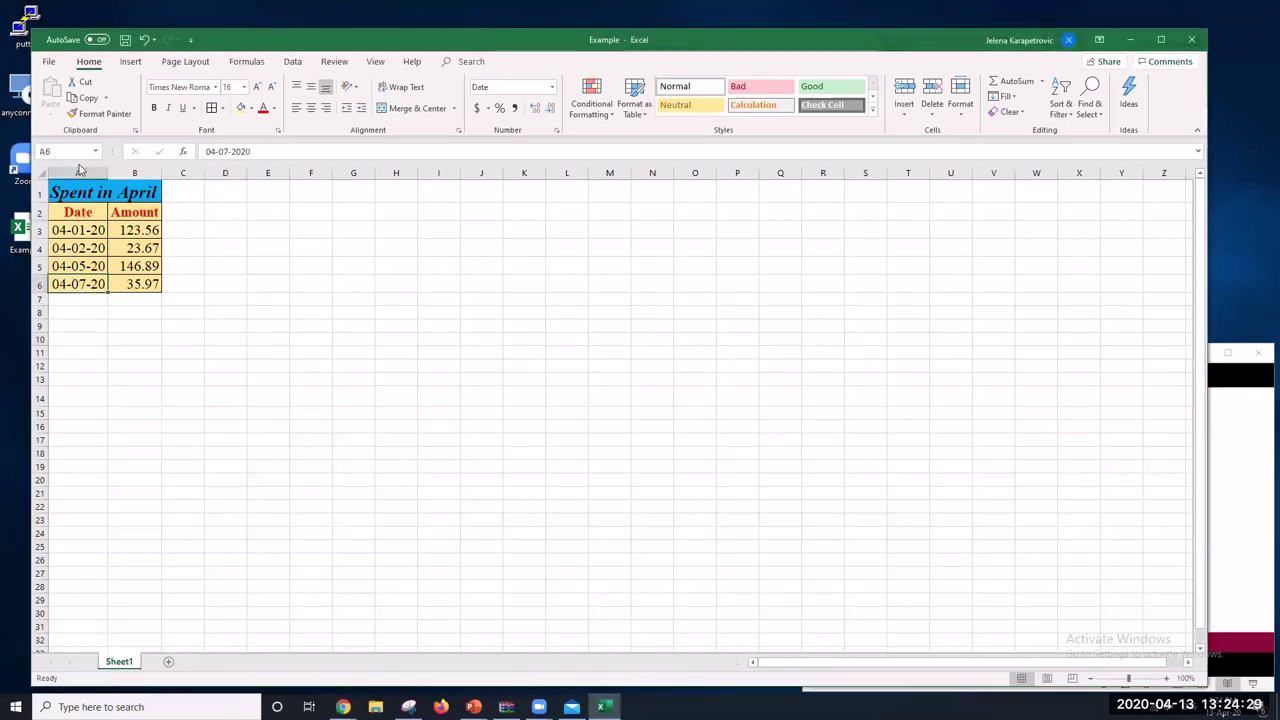
{"action": "left_click", "coordinate": [78, 168]}
{"action": "left_click", "coordinate": [131, 168]}
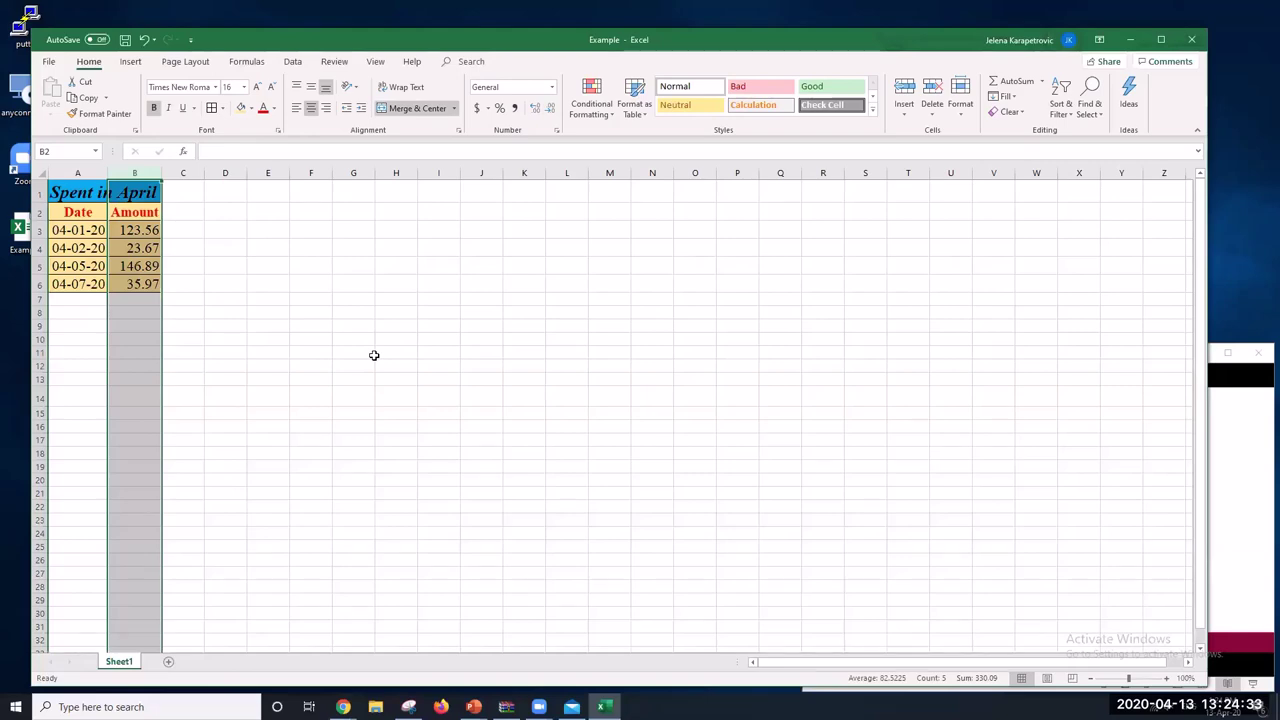
{"action": "left_click", "coordinate": [239, 279]}
{"action": "left_click", "coordinate": [78, 172]}
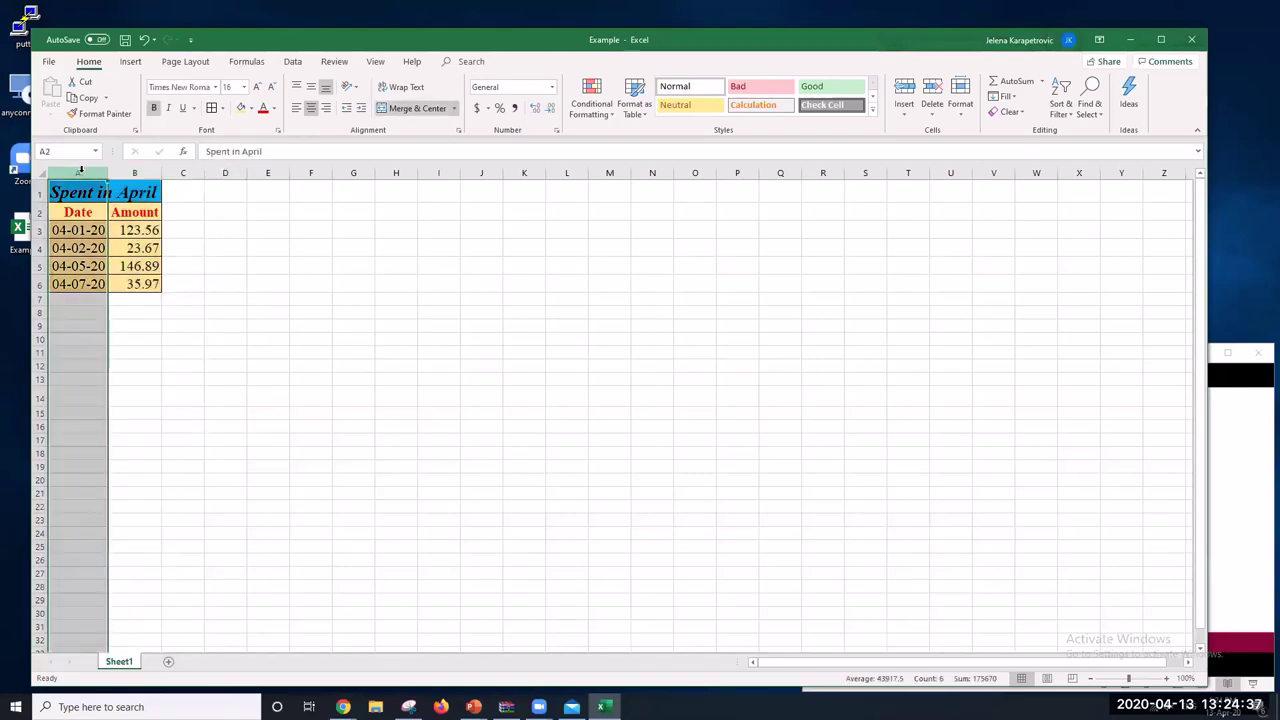
{"action": "left_click", "coordinate": [262, 285]}
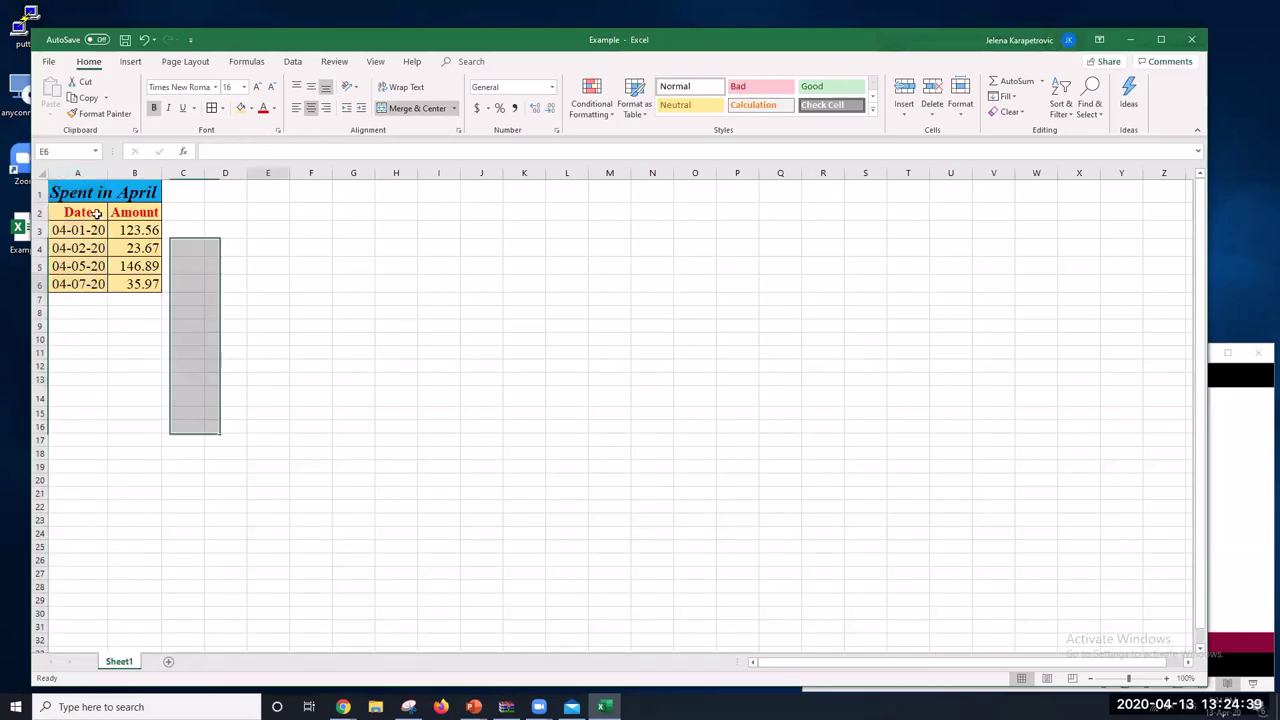
Select columns A and B together and set their column width to 8
{"action": "left_click_drag", "start_coordinate": [73, 168], "coordinate": [148, 172]}
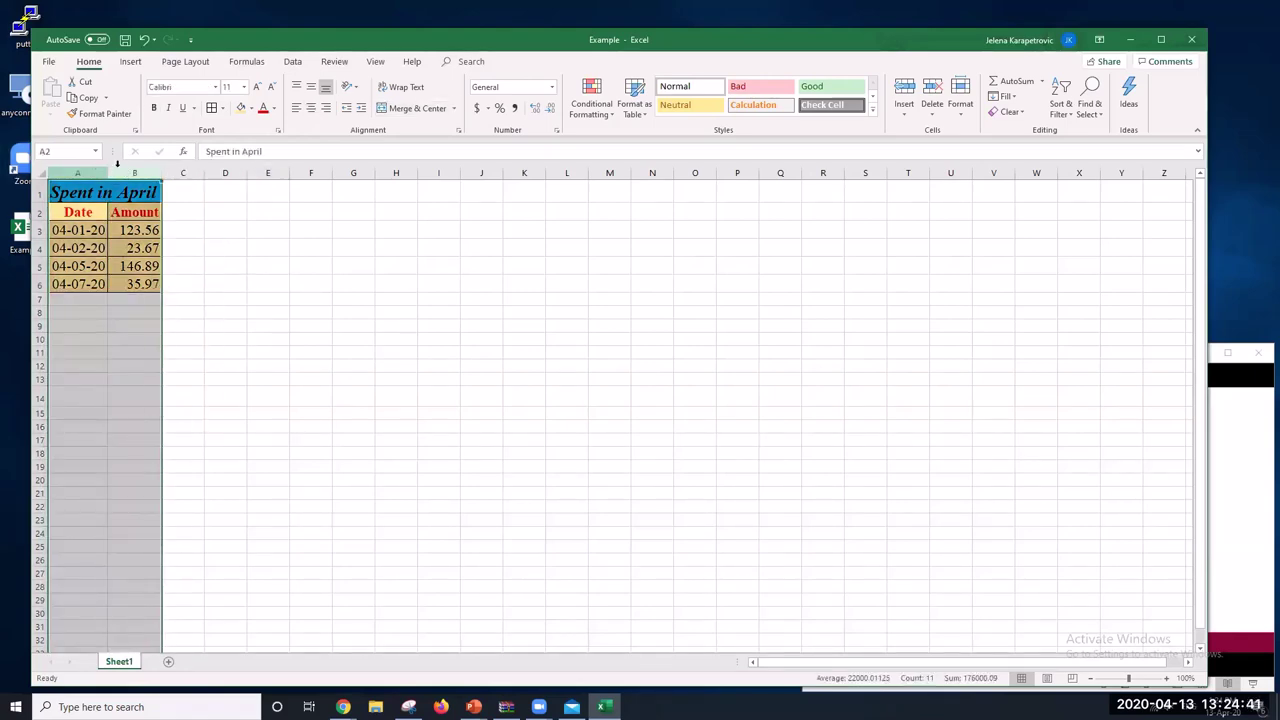
{"action": "right_click", "coordinate": [143, 180]}
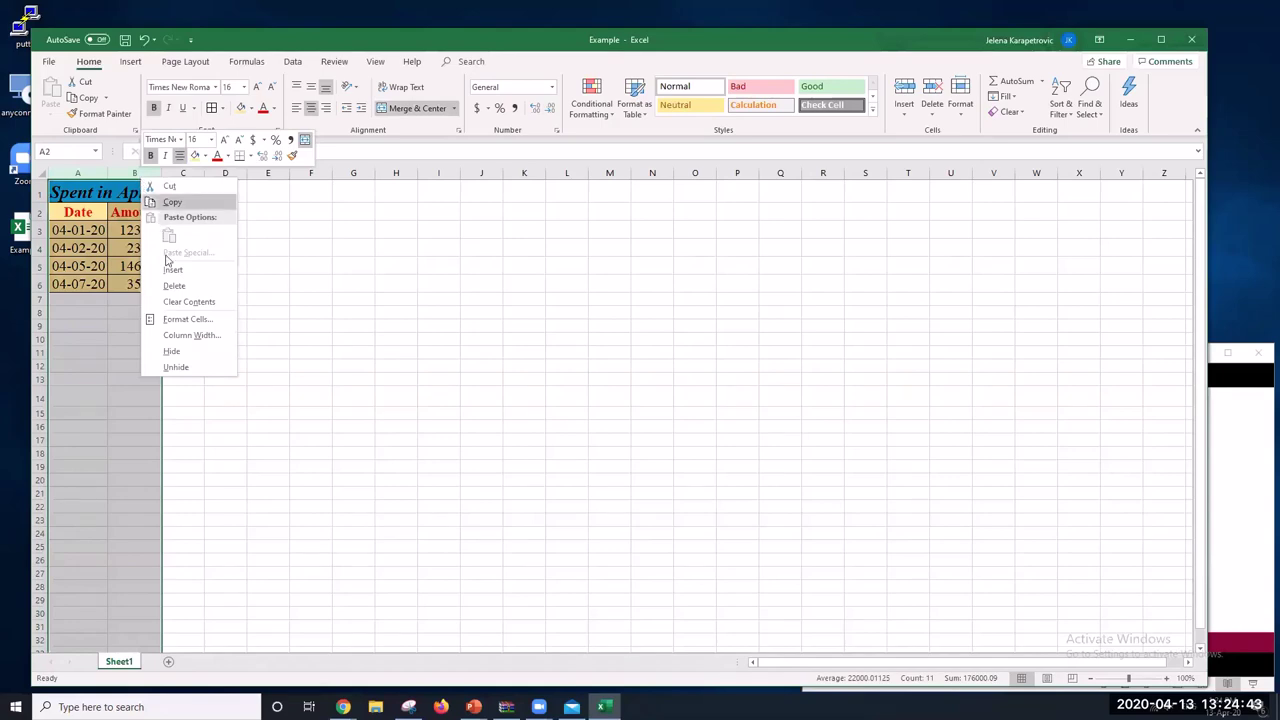
{"action": "left_click", "coordinate": [201, 339]}
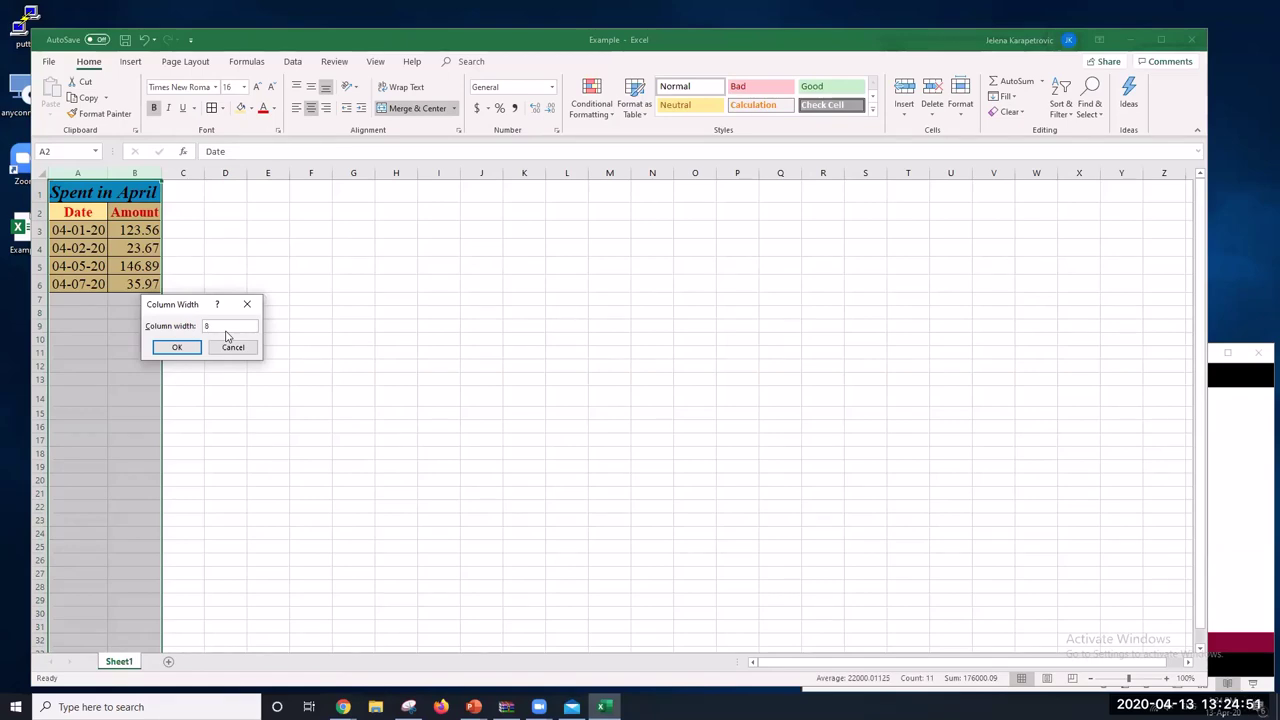
{"action": "key", "text": "Return"}
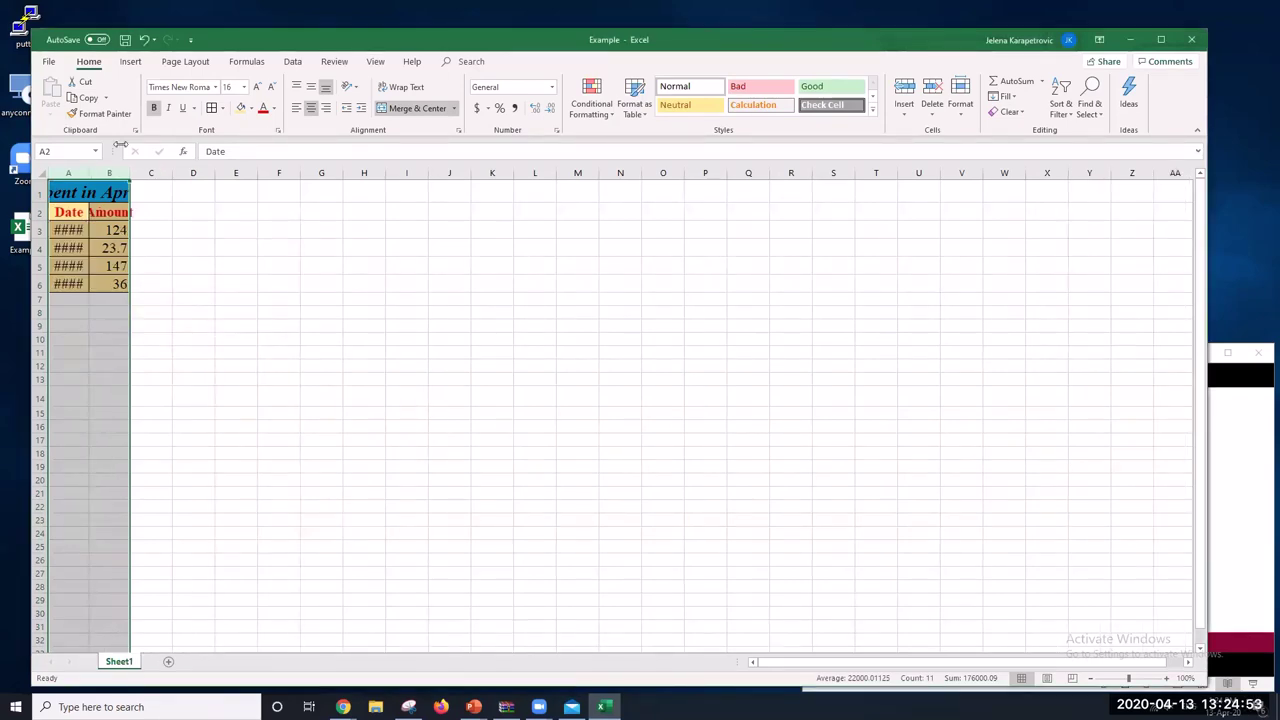
Widen columns A and B together until the dates and amounts fit, and deselect the columns
{"action": "right_click", "coordinate": [117, 175]}
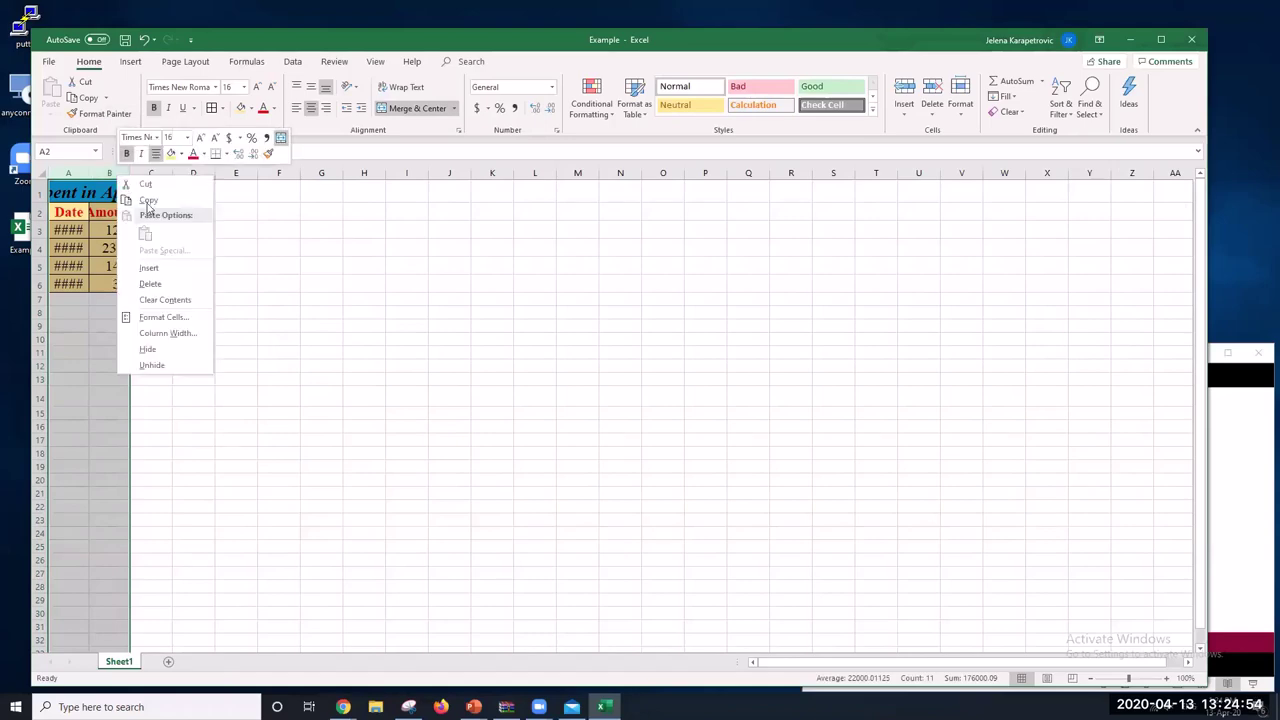
{"action": "left_click", "coordinate": [165, 333]}
{"action": "type", "text": "1"}
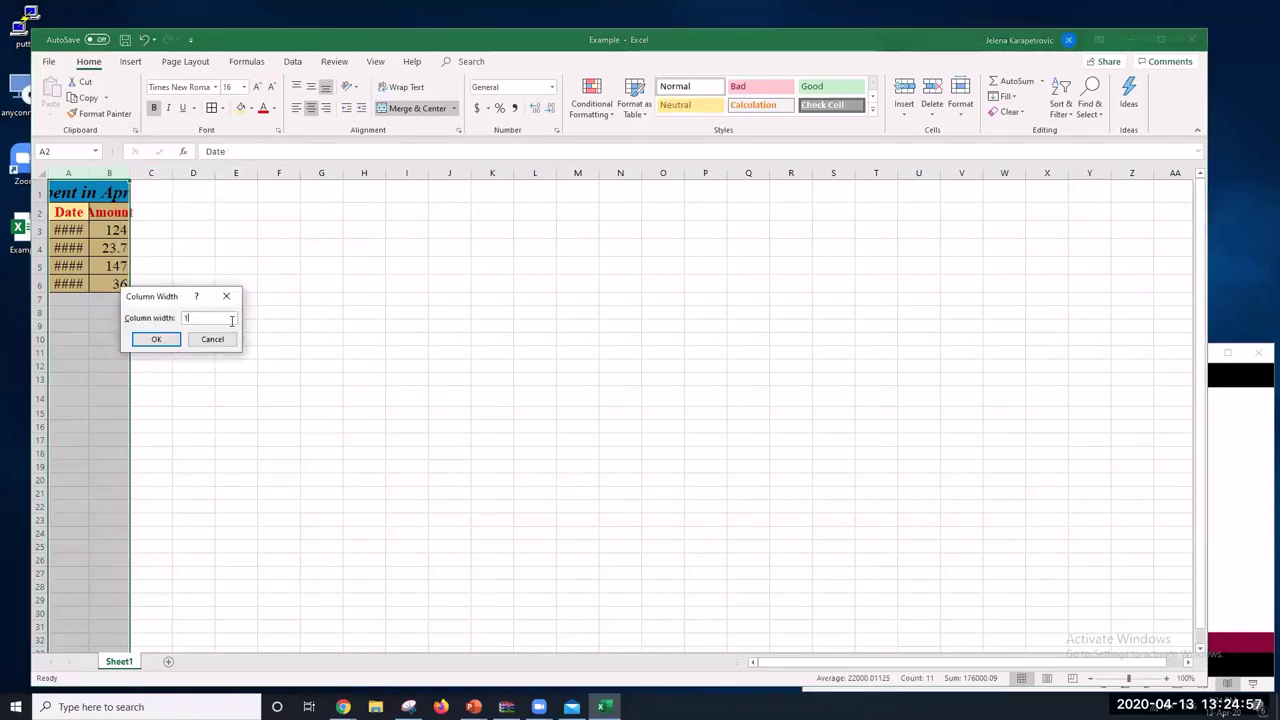
{"action": "type", "text": "23.5"}
{"action": "key", "text": "Return"}
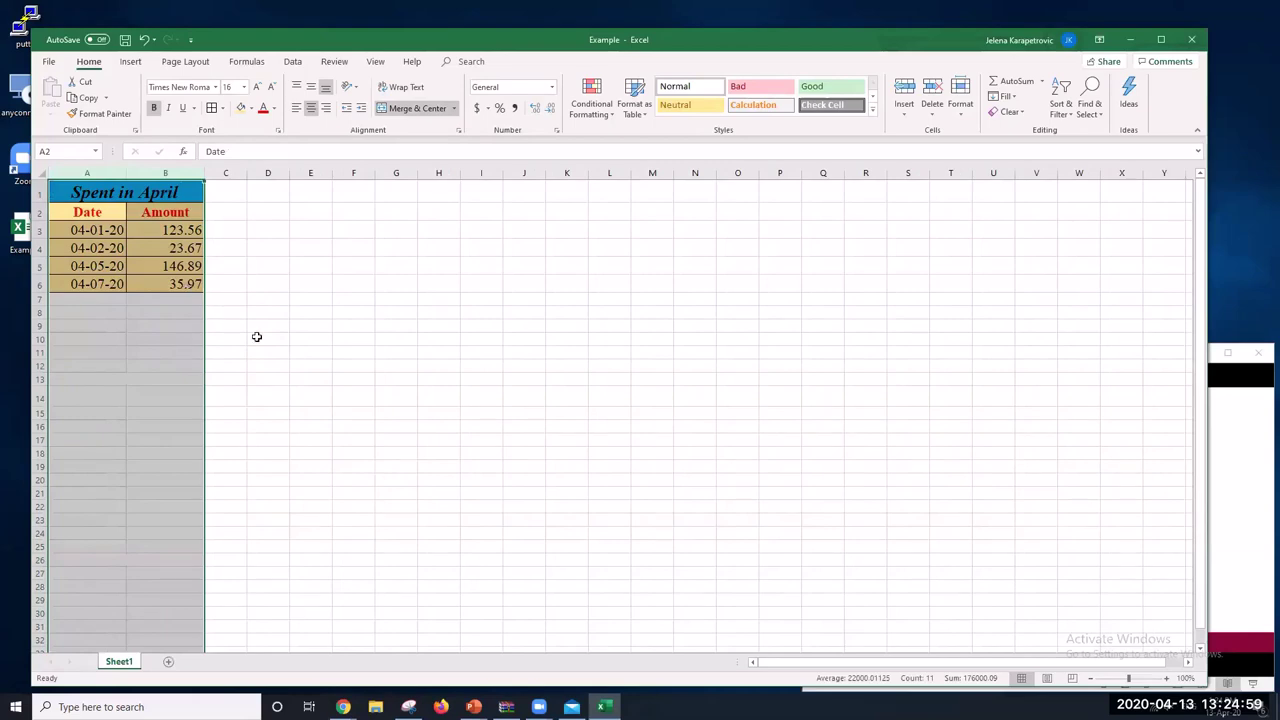
{"action": "left_click", "coordinate": [266, 363]}
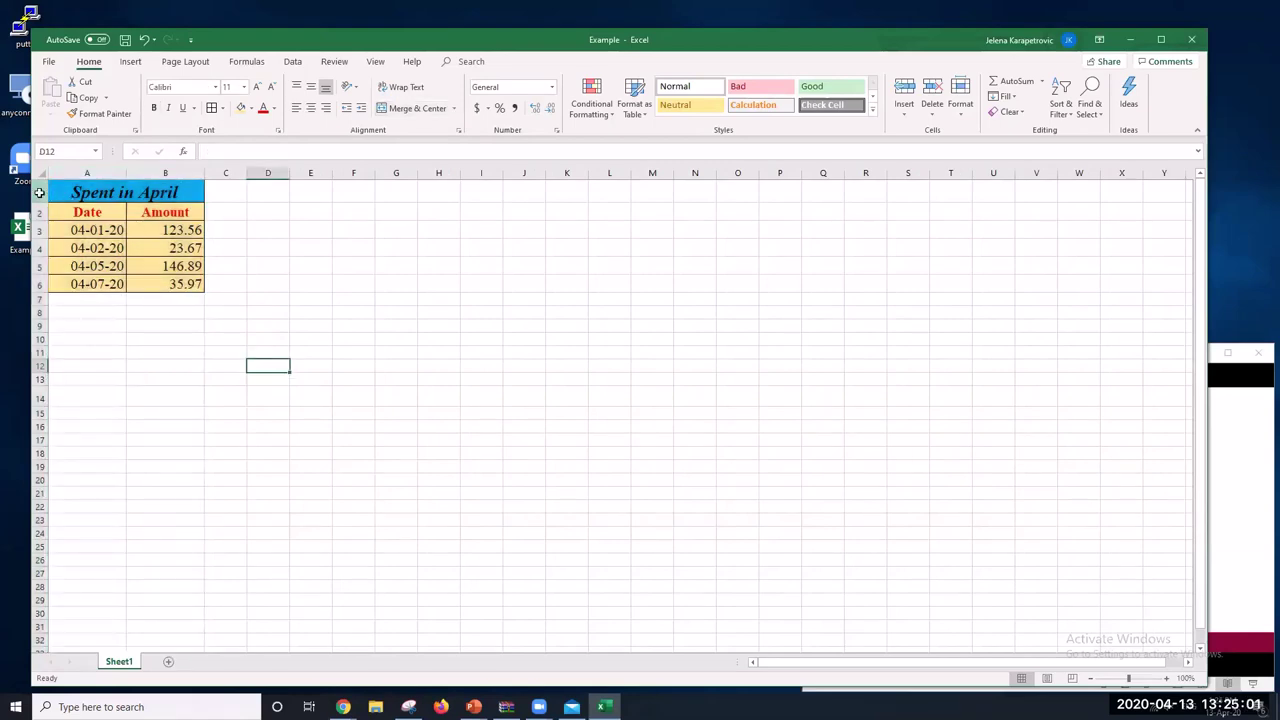
Select rows 1 to 6 and reduce their row height together
{"action": "left_click_drag", "start_coordinate": [39, 192], "coordinate": [37, 285]}
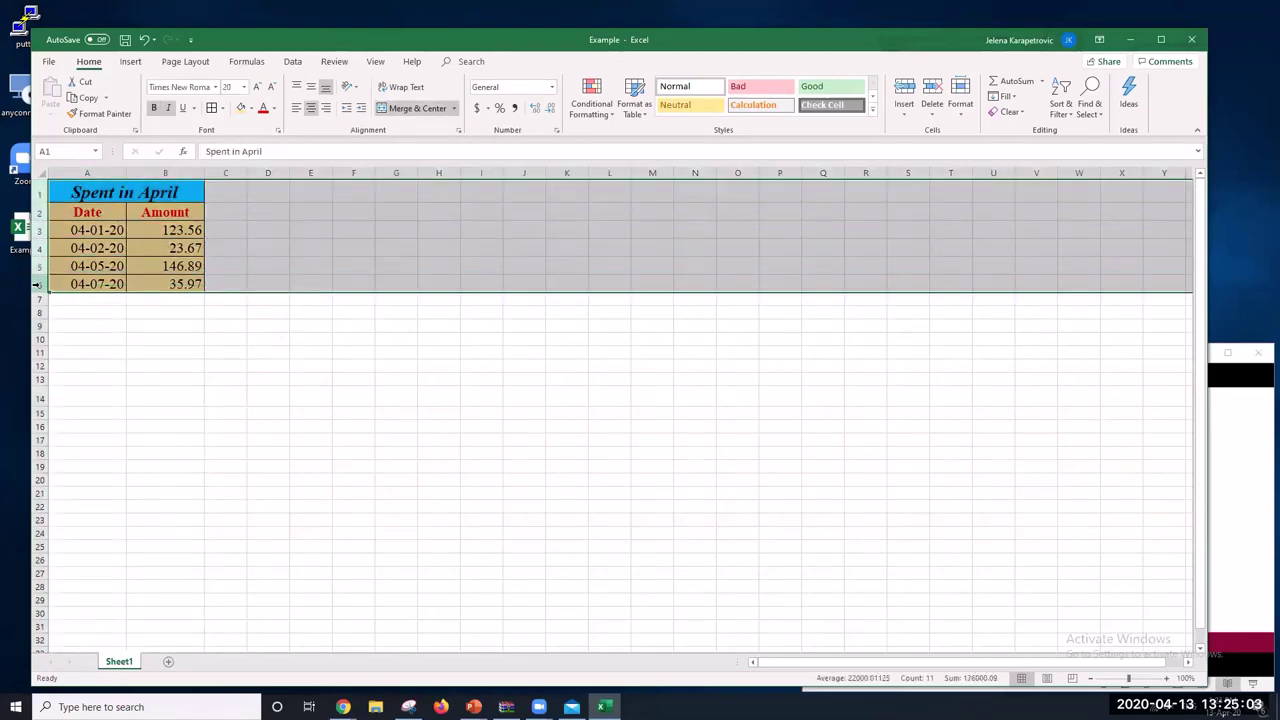
{"action": "right_click", "coordinate": [37, 285]}
{"action": "left_click", "coordinate": [80, 443]}
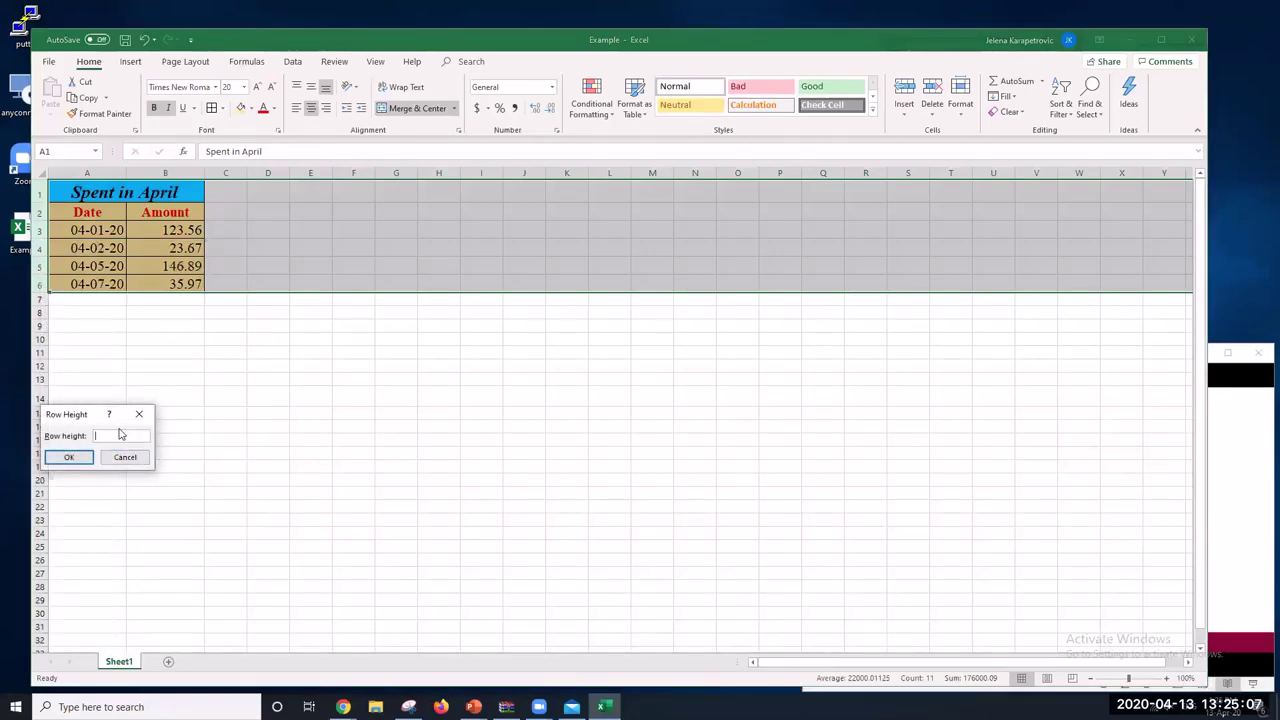
{"action": "key", "text": "Return"}
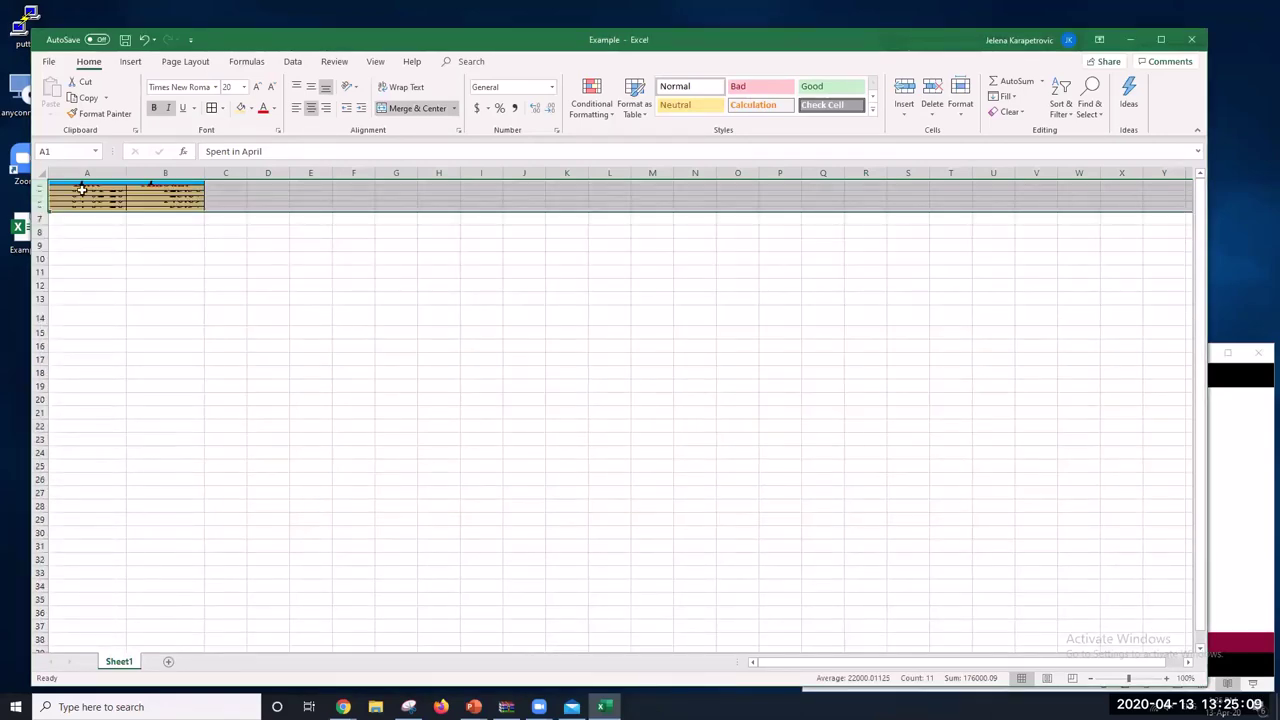
Set the height of rows 1 to 6 to 20 and deselect the rows
{"action": "right_click", "coordinate": [42, 202]}
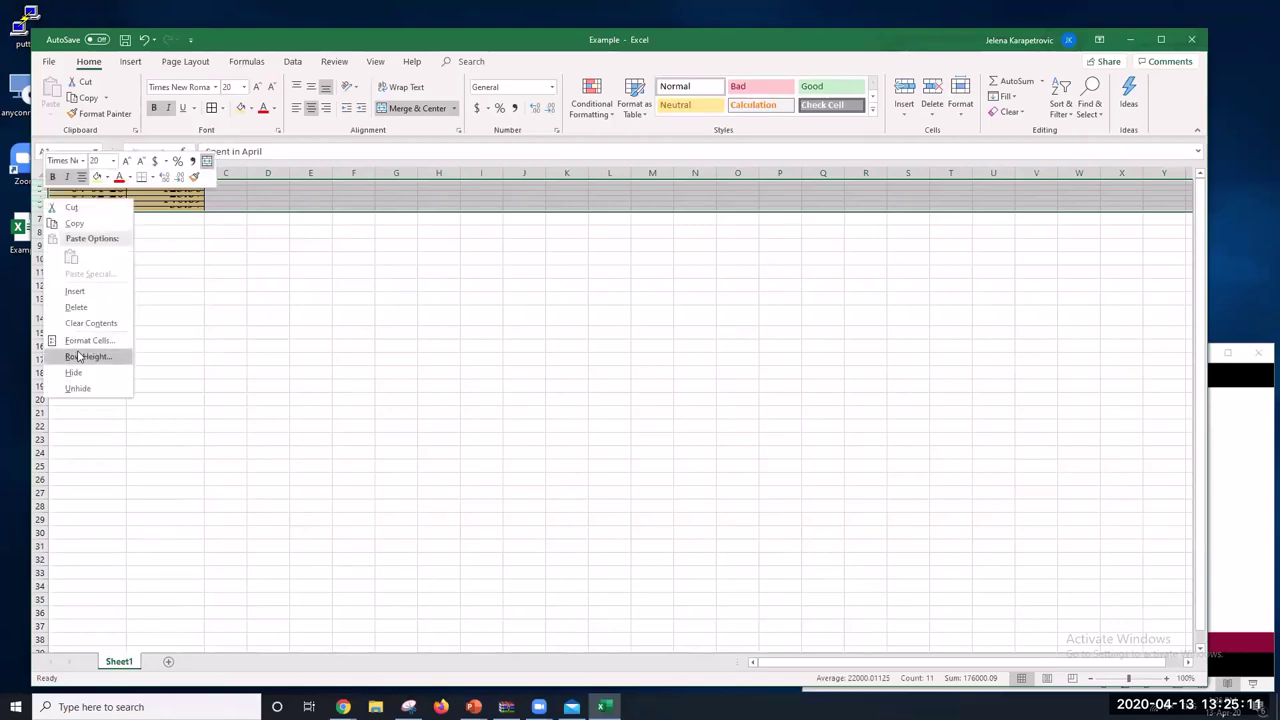
{"action": "left_click", "coordinate": [80, 353]}
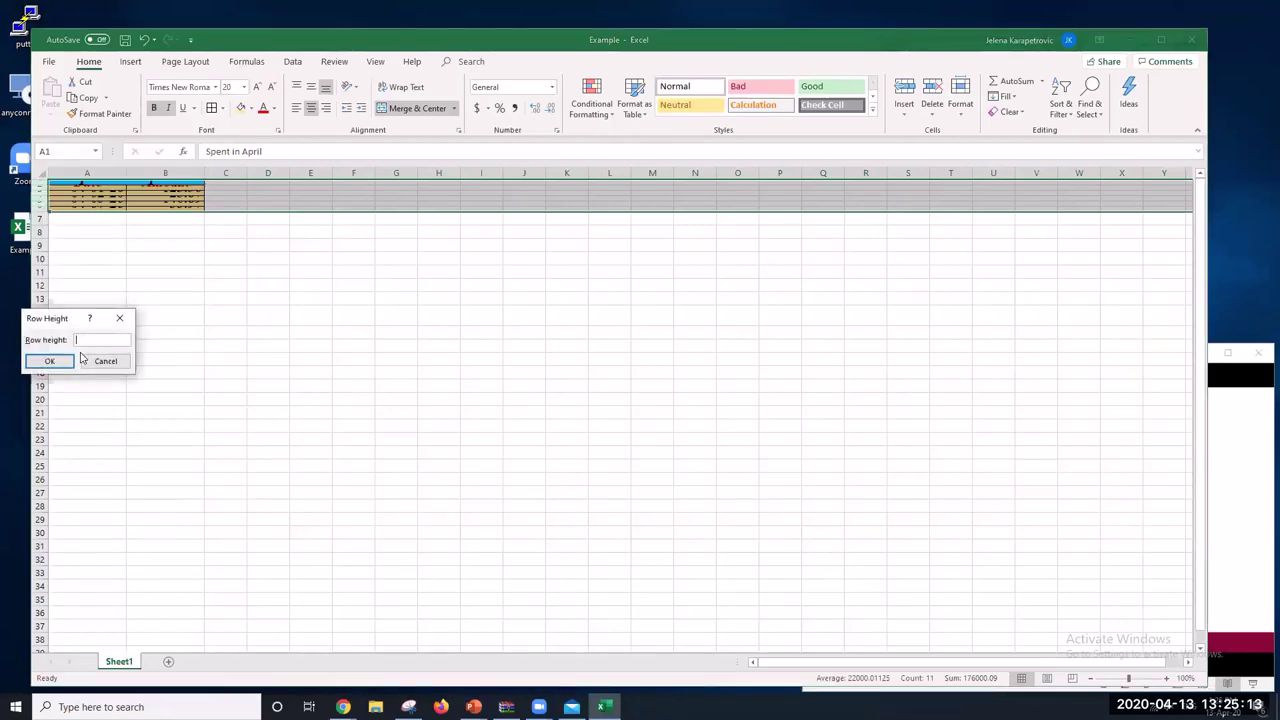
{"action": "type", "text": "20"}
{"action": "key", "text": "Return"}
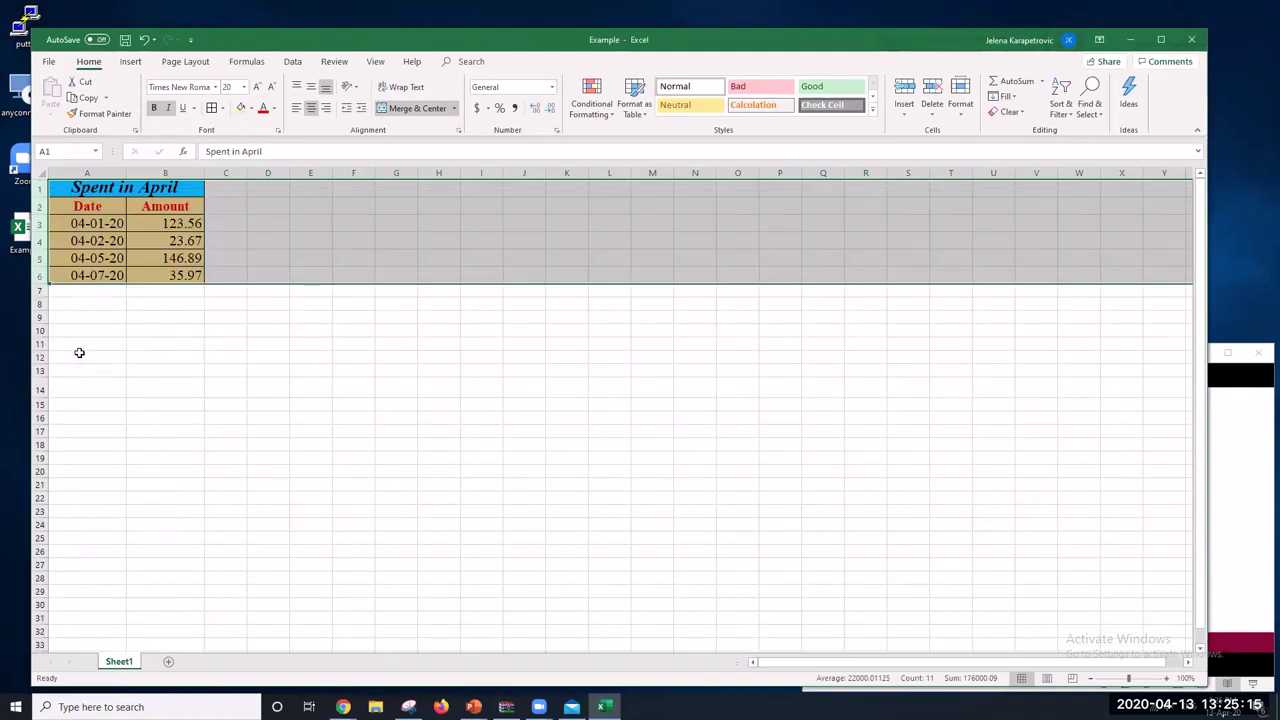
{"action": "left_click", "coordinate": [196, 355]}
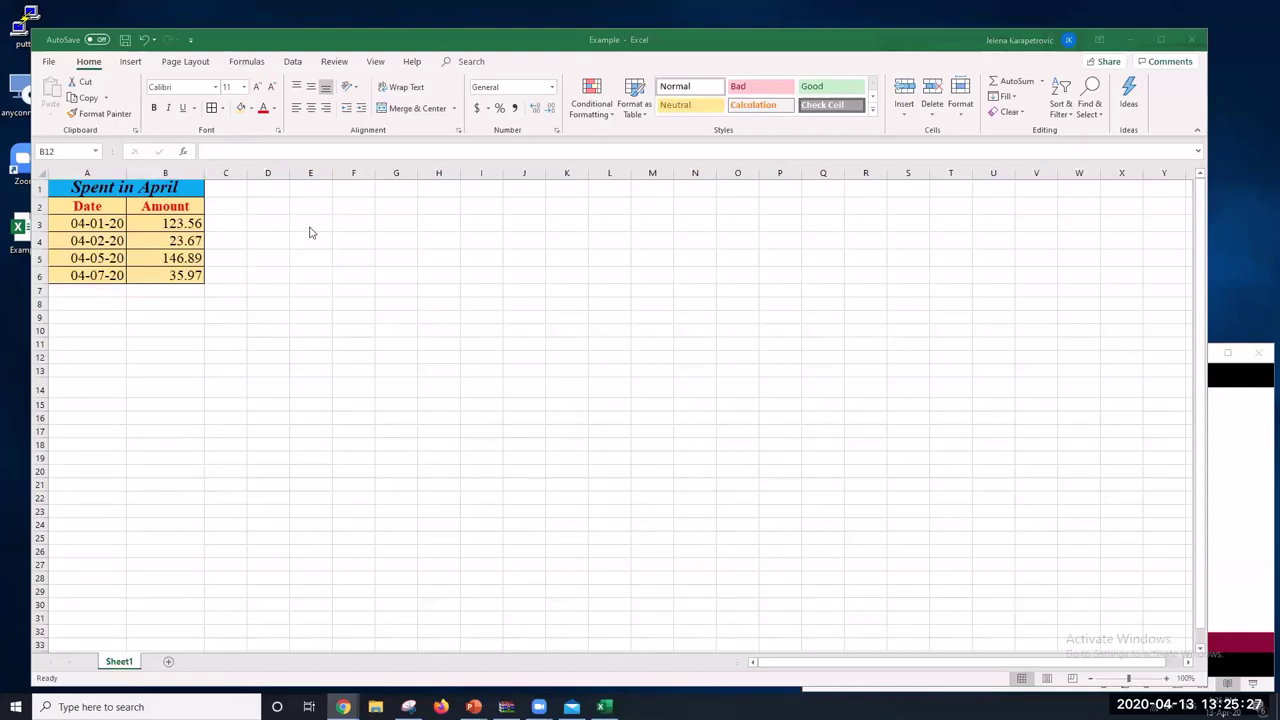
{"action": "key", "text": "alt+Tab"}
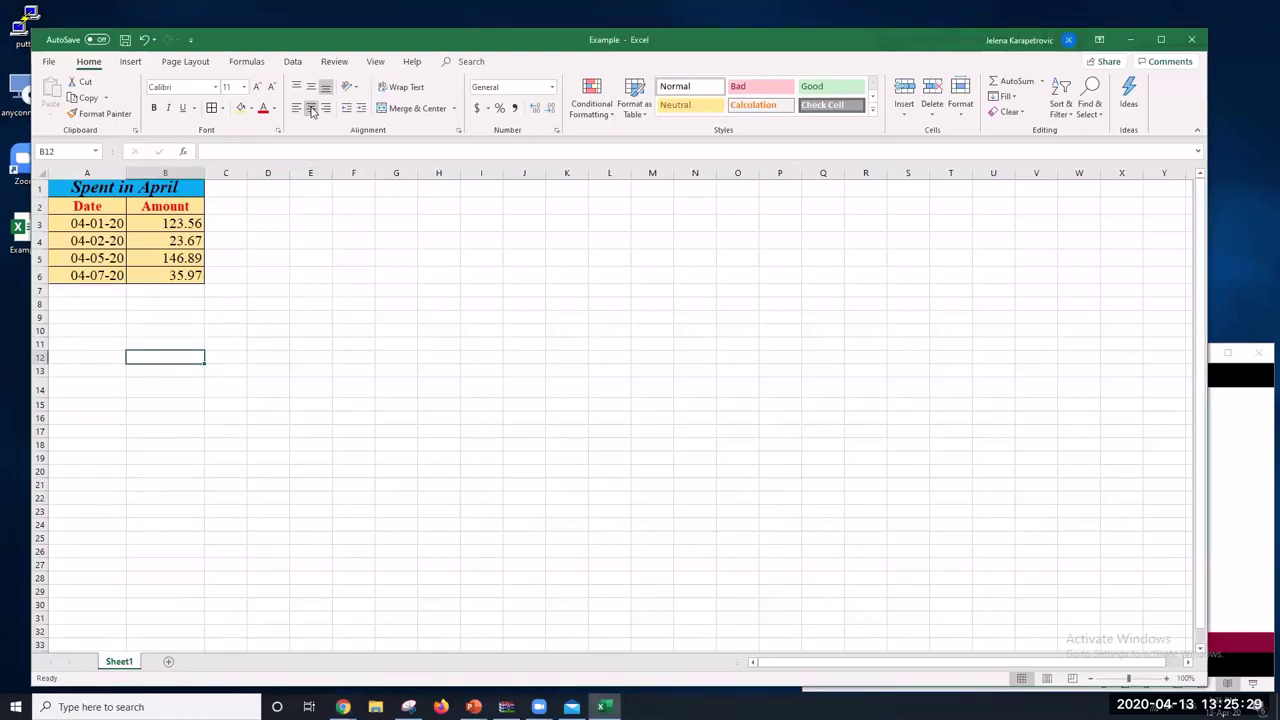
{"action": "left_click", "coordinate": [484, 318]}
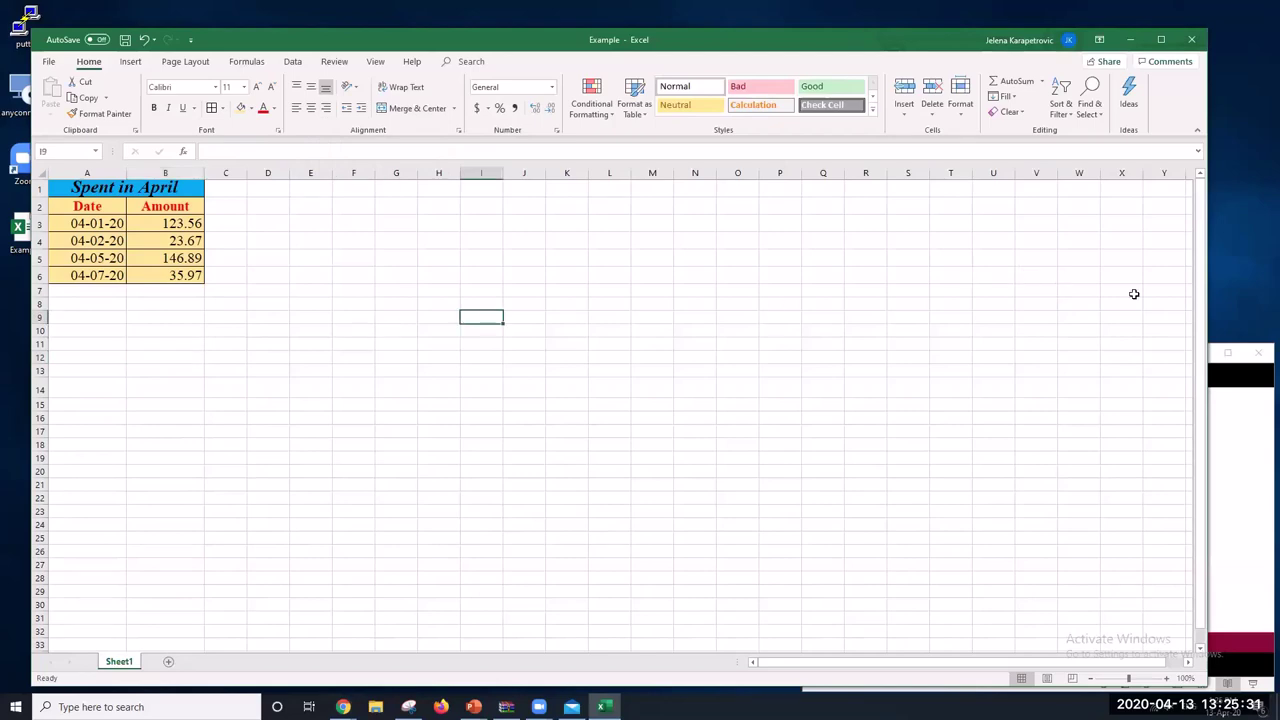
{"action": "left_click", "coordinate": [160, 186]}
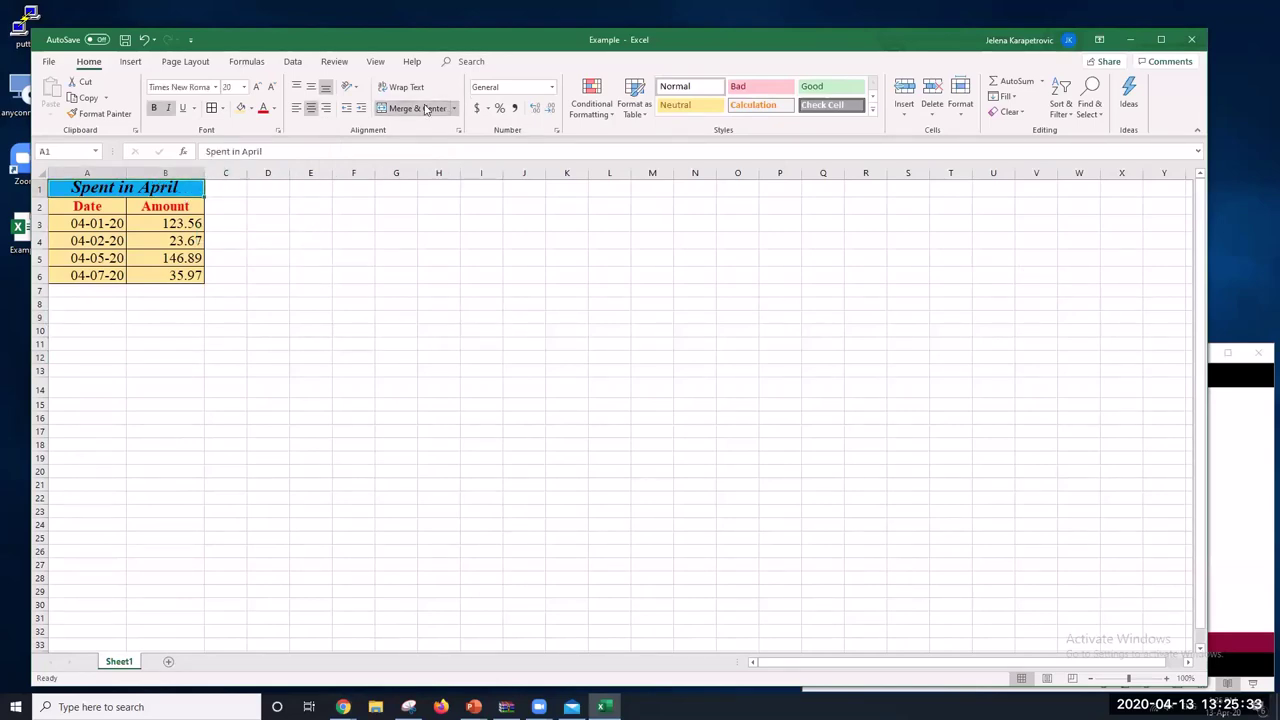
{"action": "left_click", "coordinate": [419, 445]}
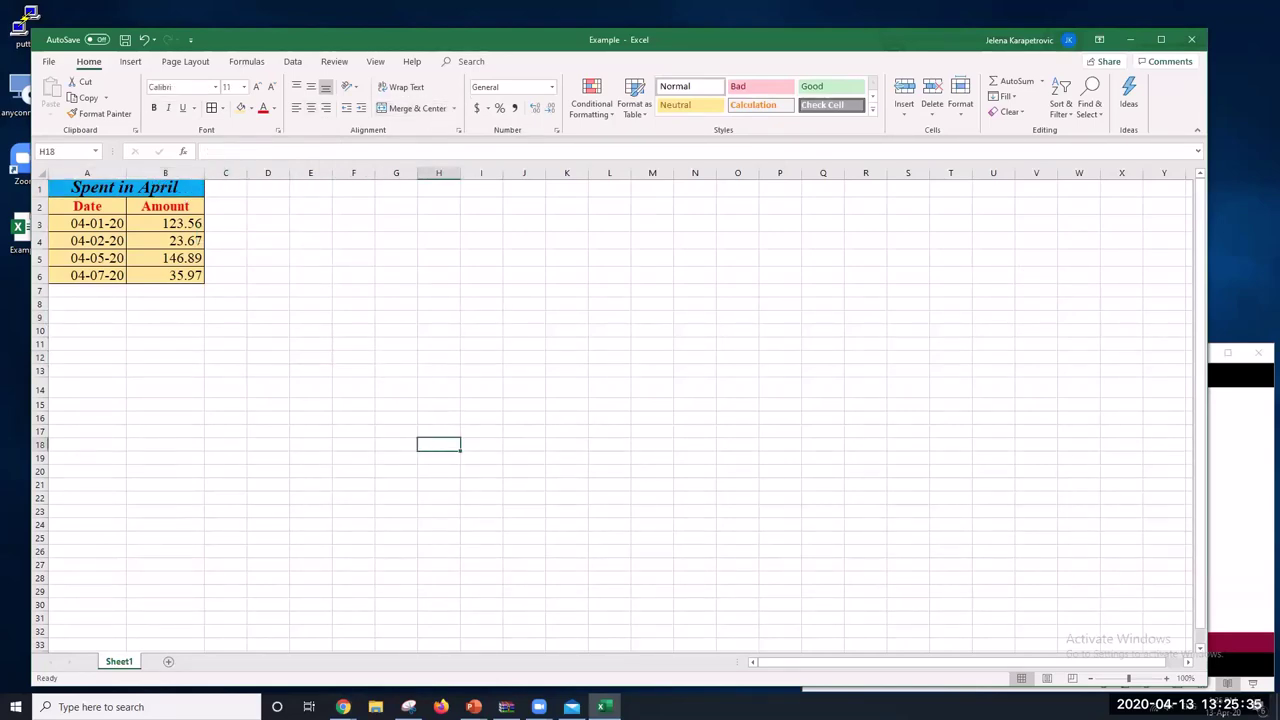
{"action": "left_click", "coordinate": [343, 707]}
{"action": "left_click", "coordinate": [92, 205]}
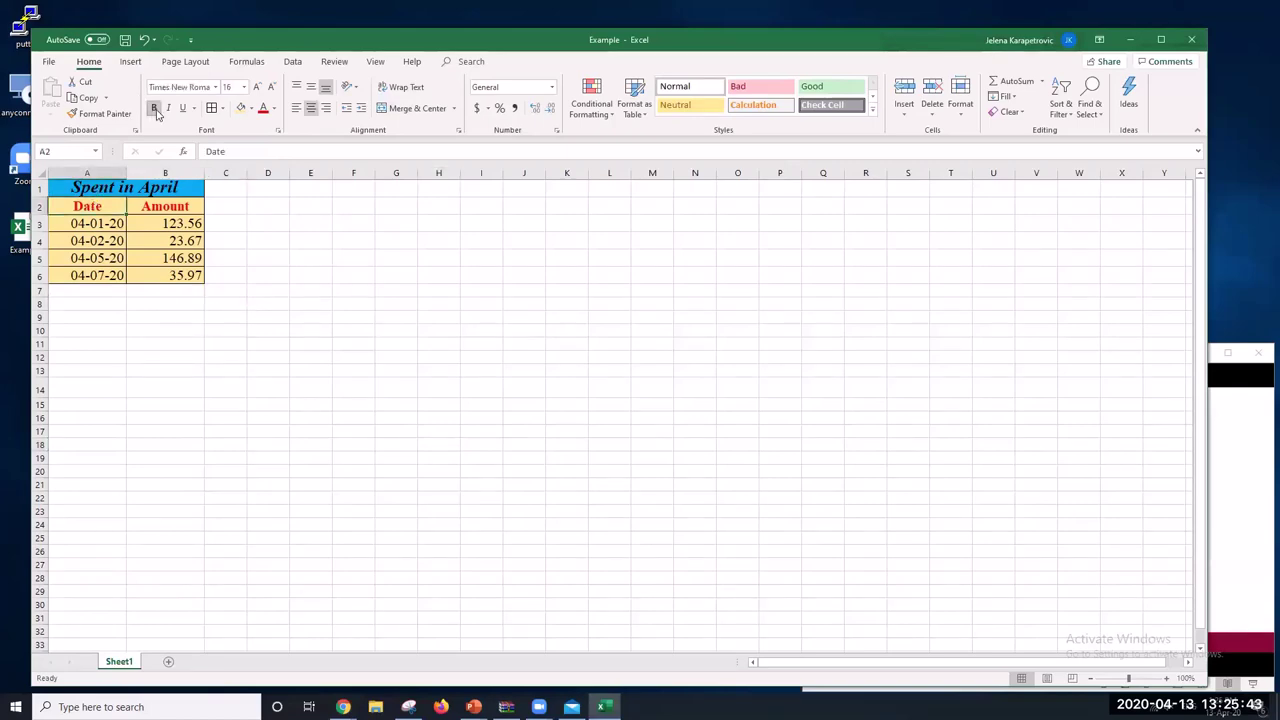
{"action": "left_click", "coordinate": [348, 331]}
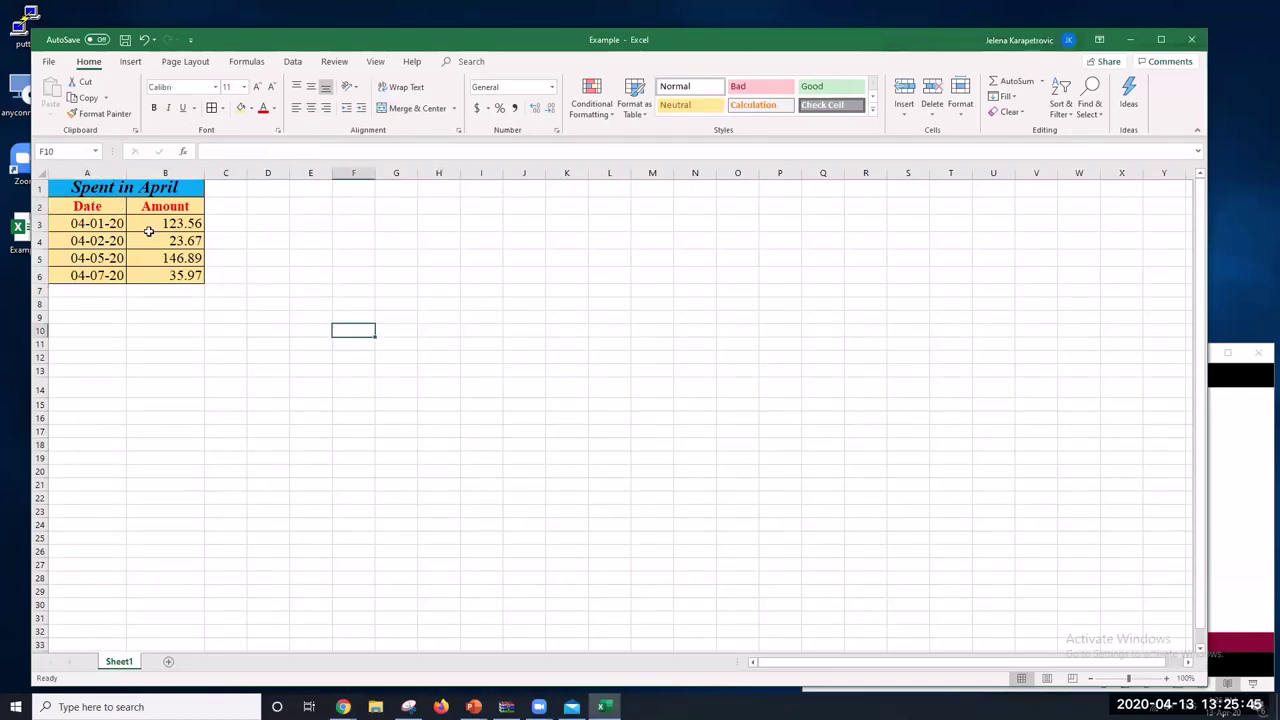
{"action": "left_click", "coordinate": [294, 246]}
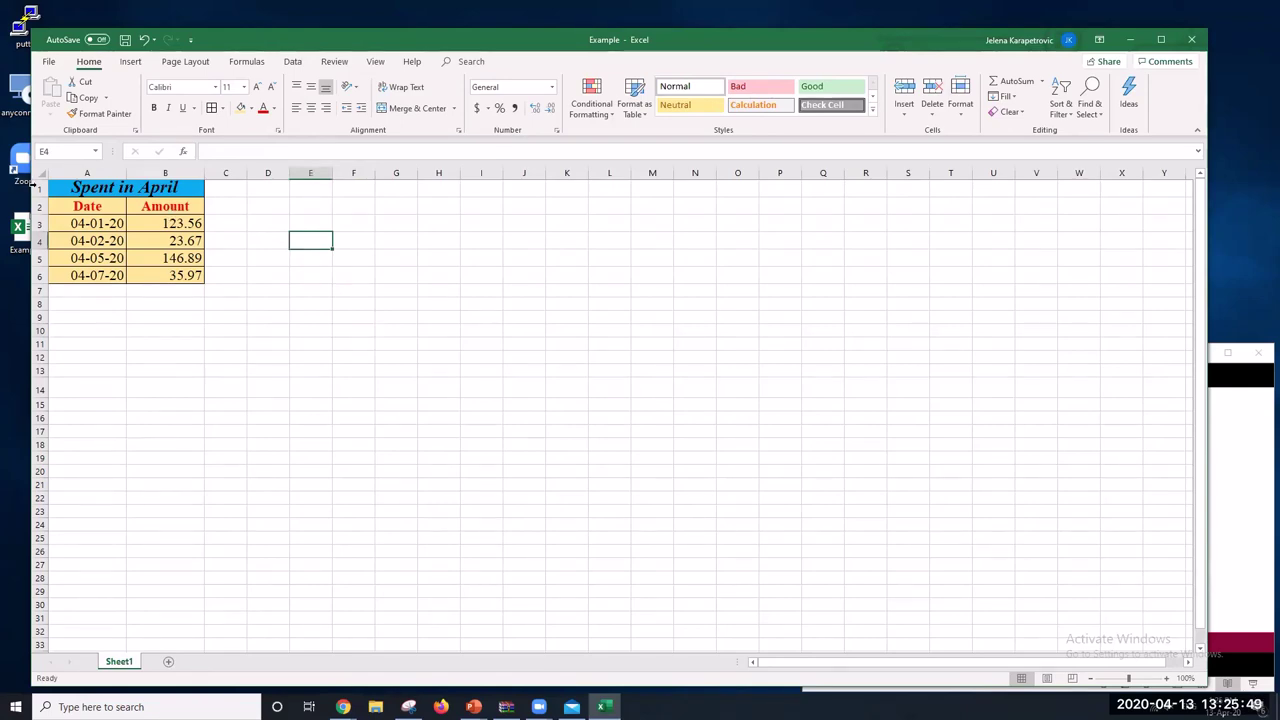
{"action": "left_click", "coordinate": [39, 187]}
{"action": "left_click", "coordinate": [112, 343]}
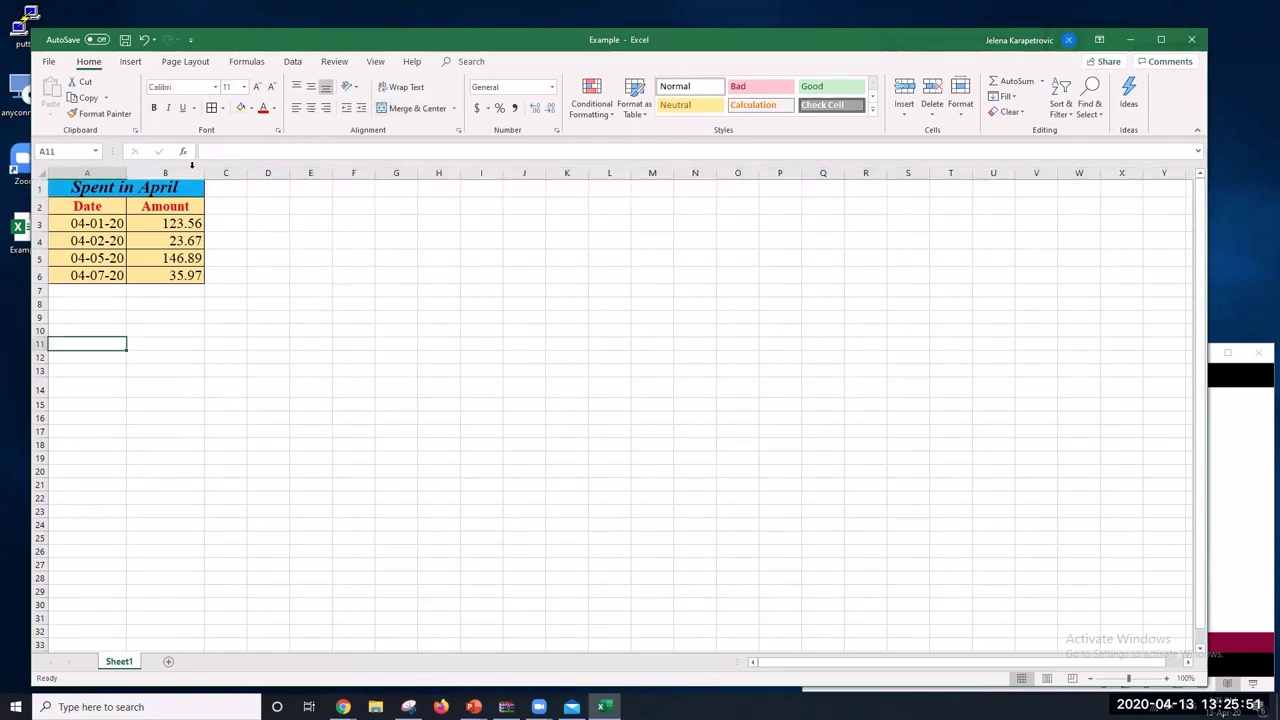
{"action": "left_click", "coordinate": [186, 167]}
{"action": "right_click", "coordinate": [186, 175]}
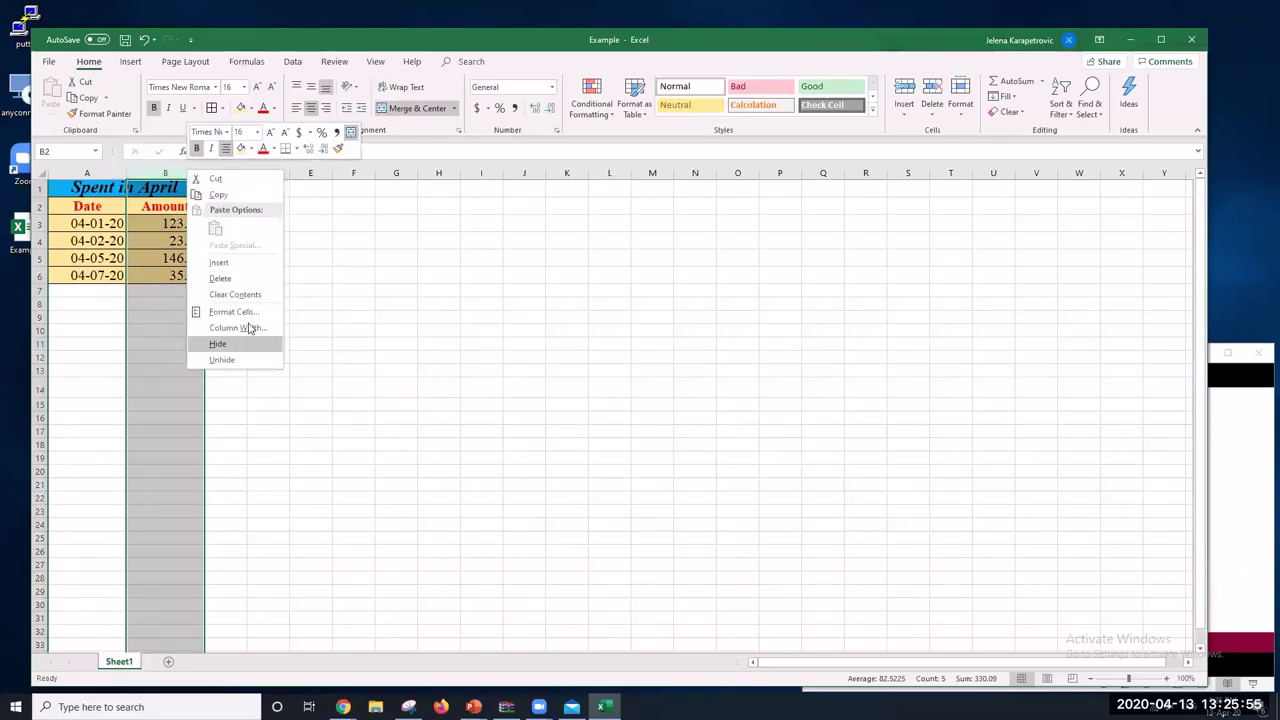
{"action": "left_click", "coordinate": [442, 268]}
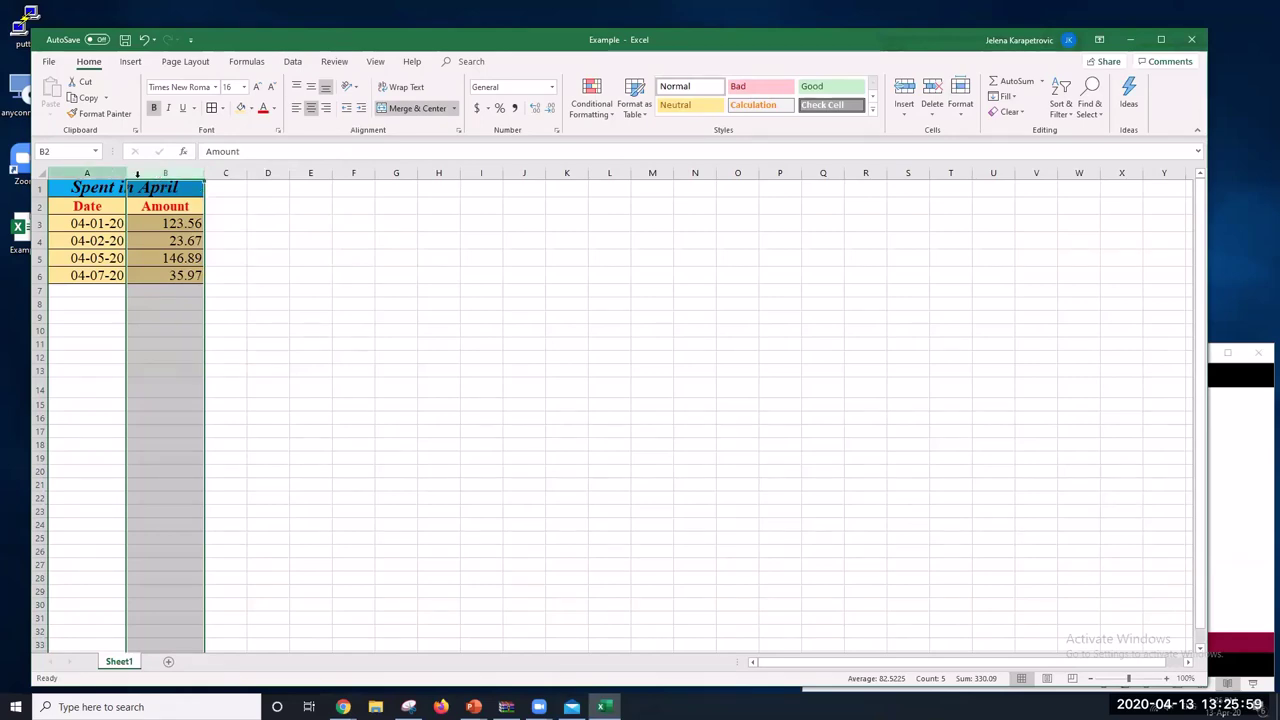
{"action": "left_click", "coordinate": [543, 335]}
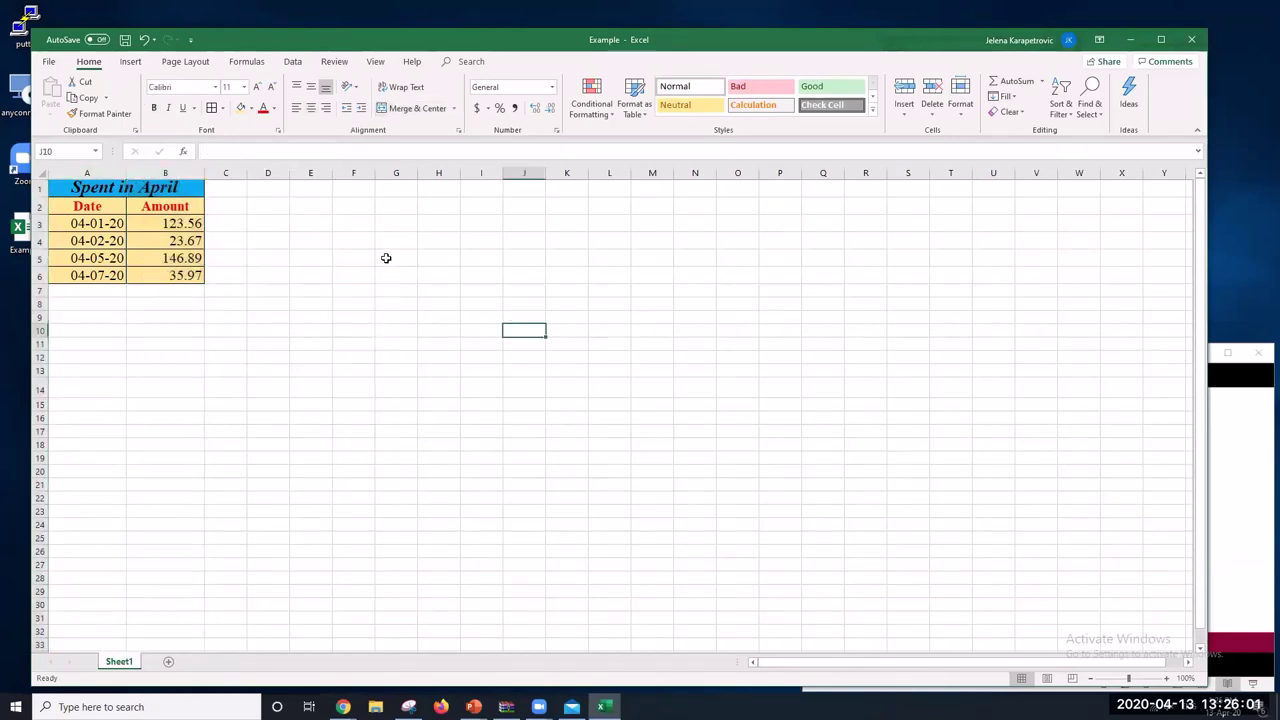
{"action": "left_click", "coordinate": [388, 258]}
{"action": "left_click", "coordinate": [343, 707]}
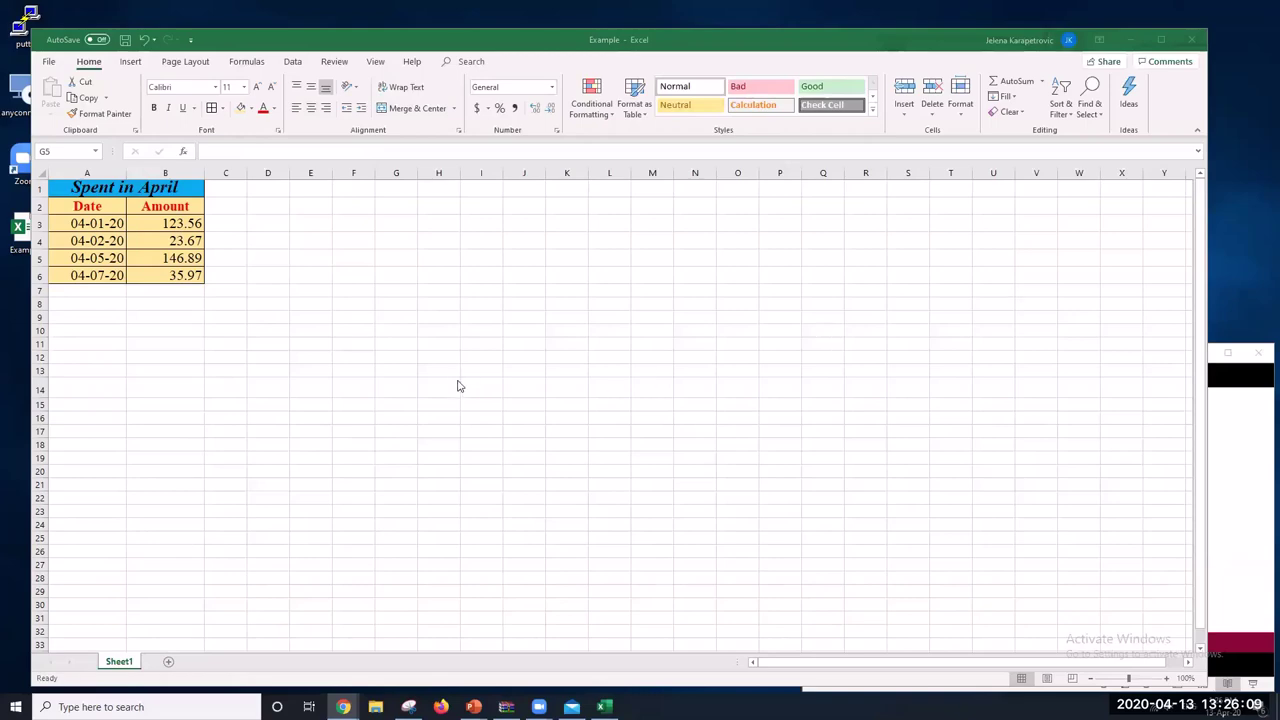
{"action": "key", "text": "alt+Tab"}
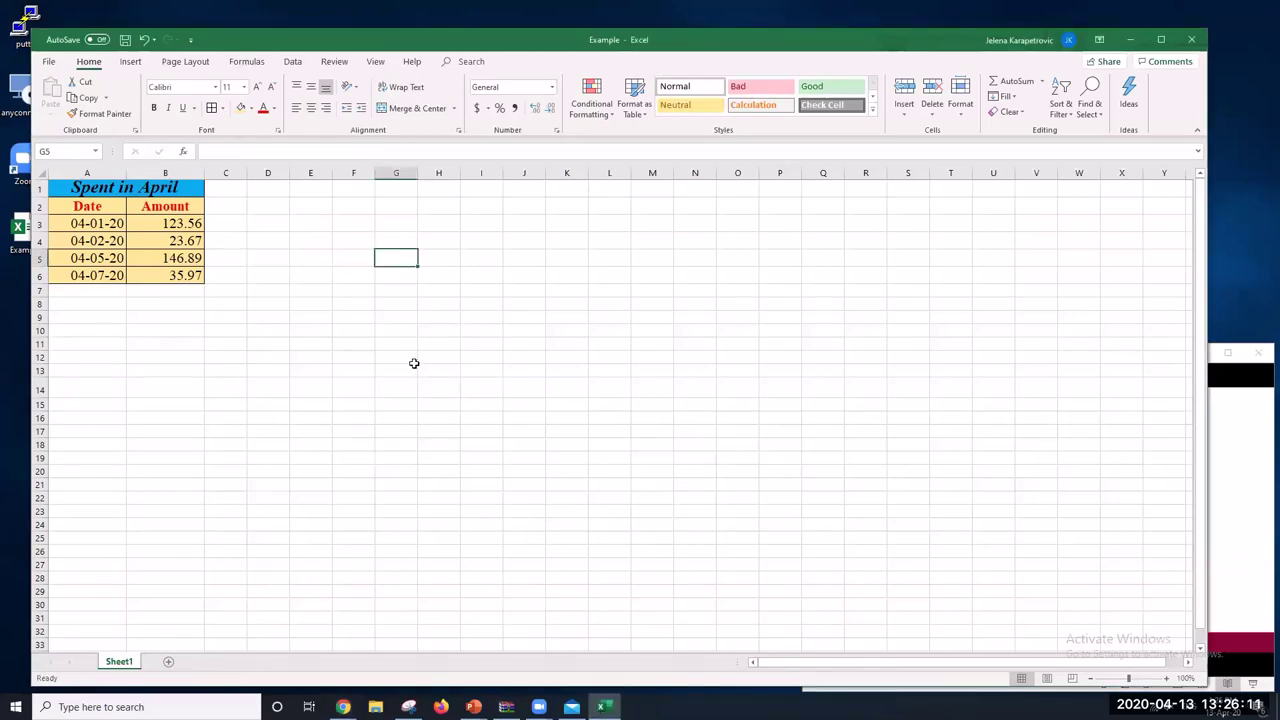
Select the dates in A3:A6 and the amounts in B3:B6 one group at a time, and clear the selection
{"action": "left_click", "coordinate": [90, 227]}
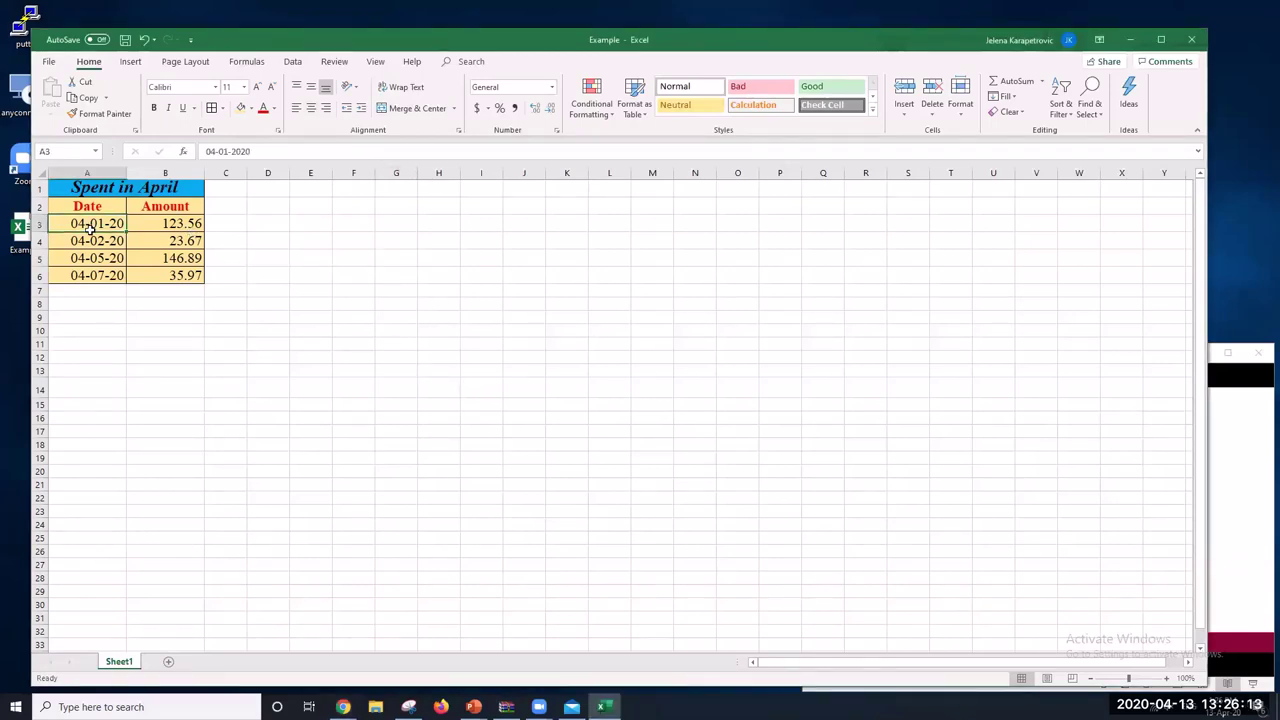
{"action": "left_click_drag", "start_coordinate": [90, 227], "coordinate": [97, 273]}
{"action": "left_click", "coordinate": [172, 222]}
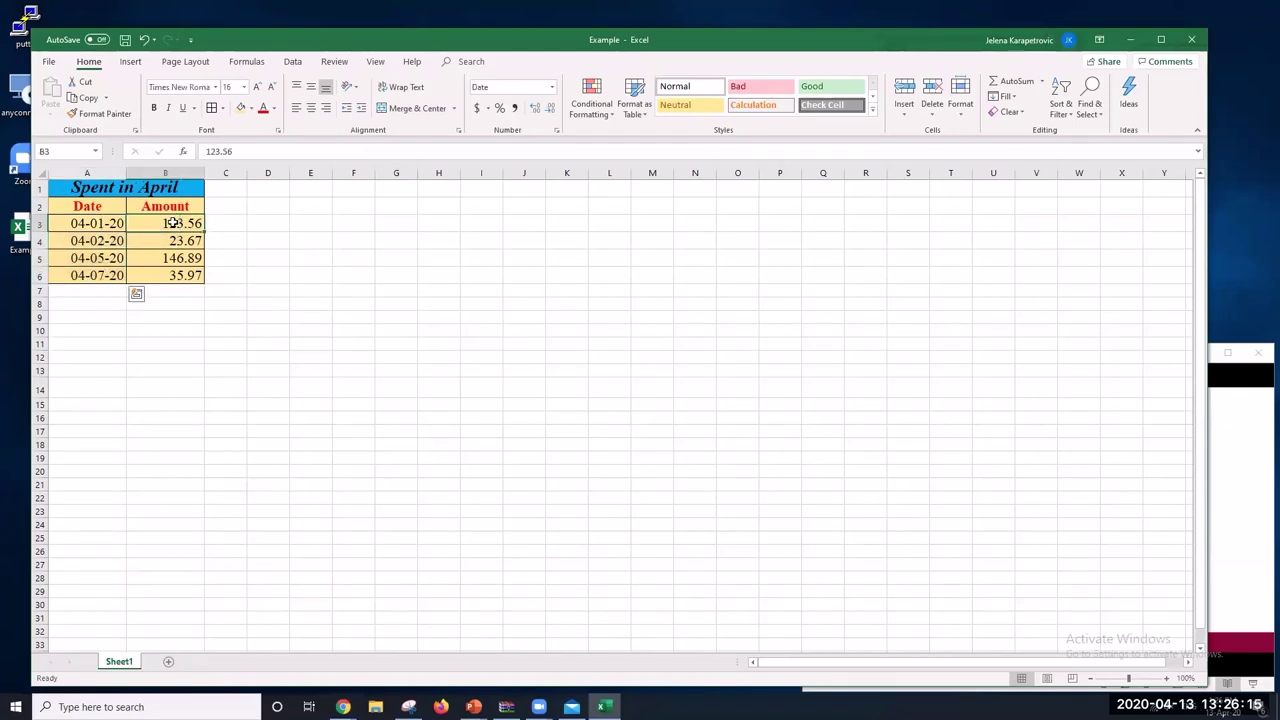
{"action": "left_click_drag", "start_coordinate": [172, 222], "coordinate": [160, 285]}
{"action": "left_click", "coordinate": [140, 390]}
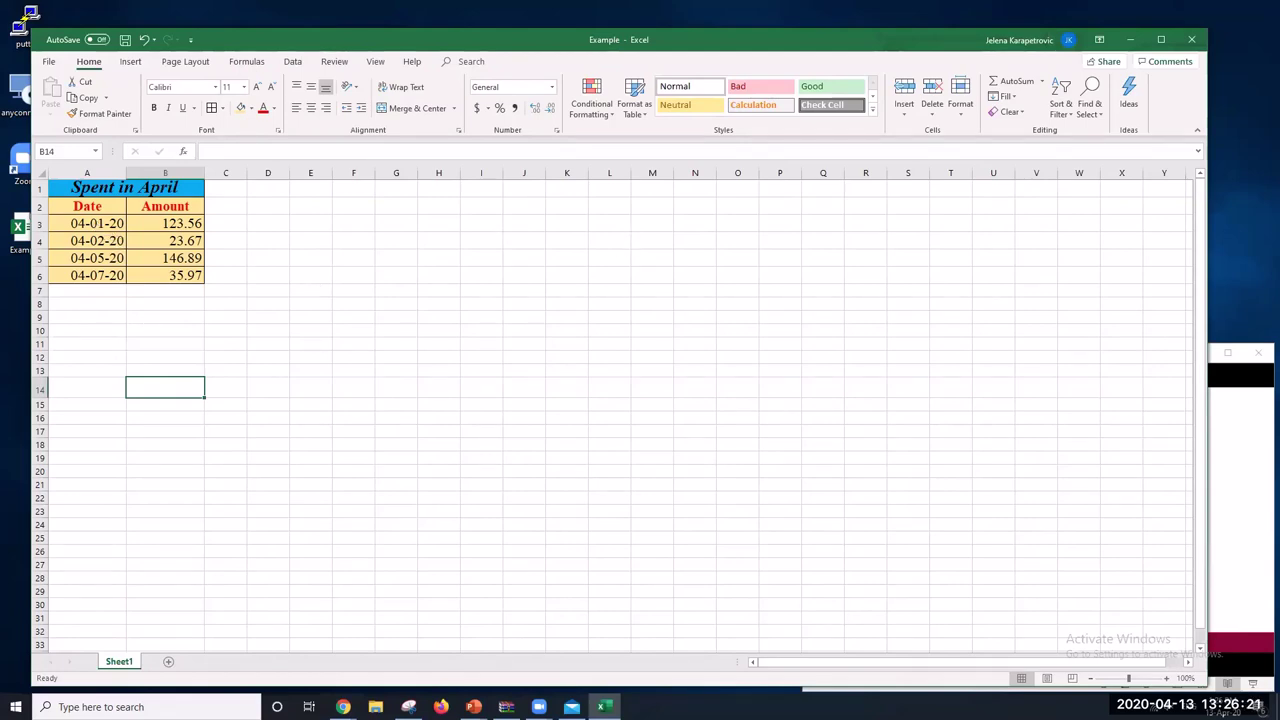
{"action": "key", "text": "alt+Tab"}
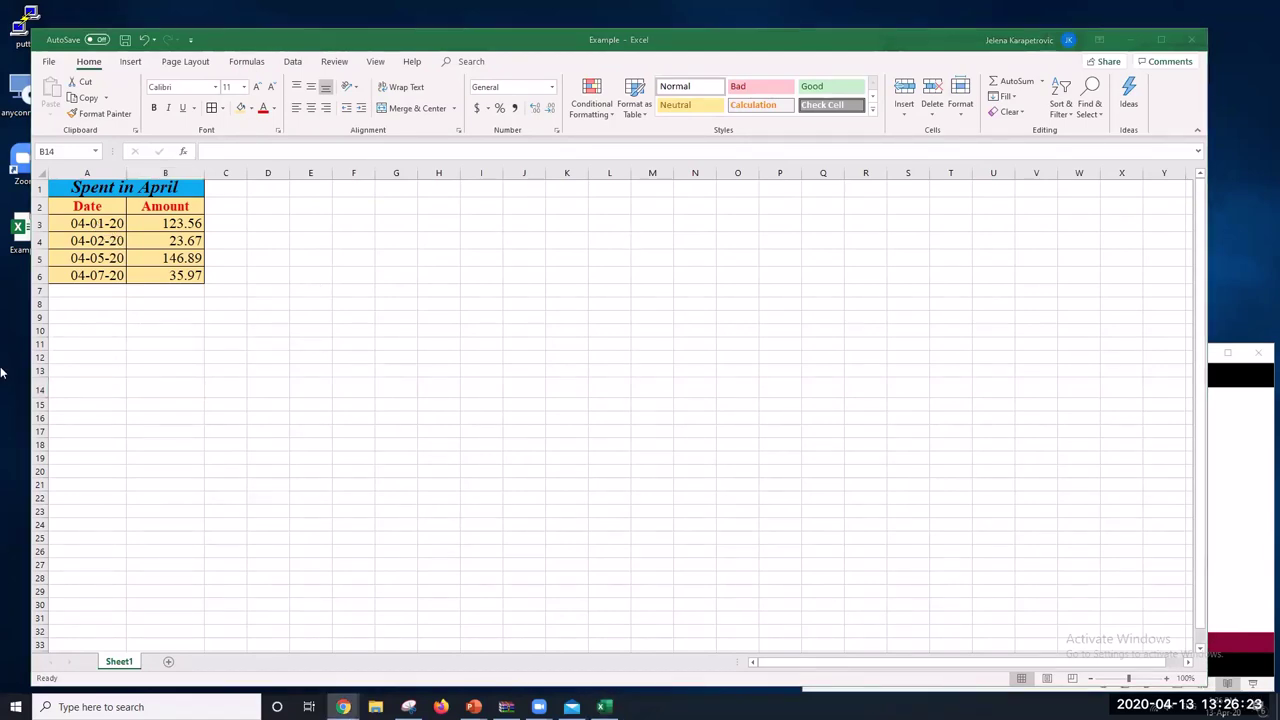
{"action": "key", "text": "alt+Tab"}
Format the date in A3 with the 14-Mar-12 date type and deselect the cell
{"action": "left_click", "coordinate": [90, 223]}
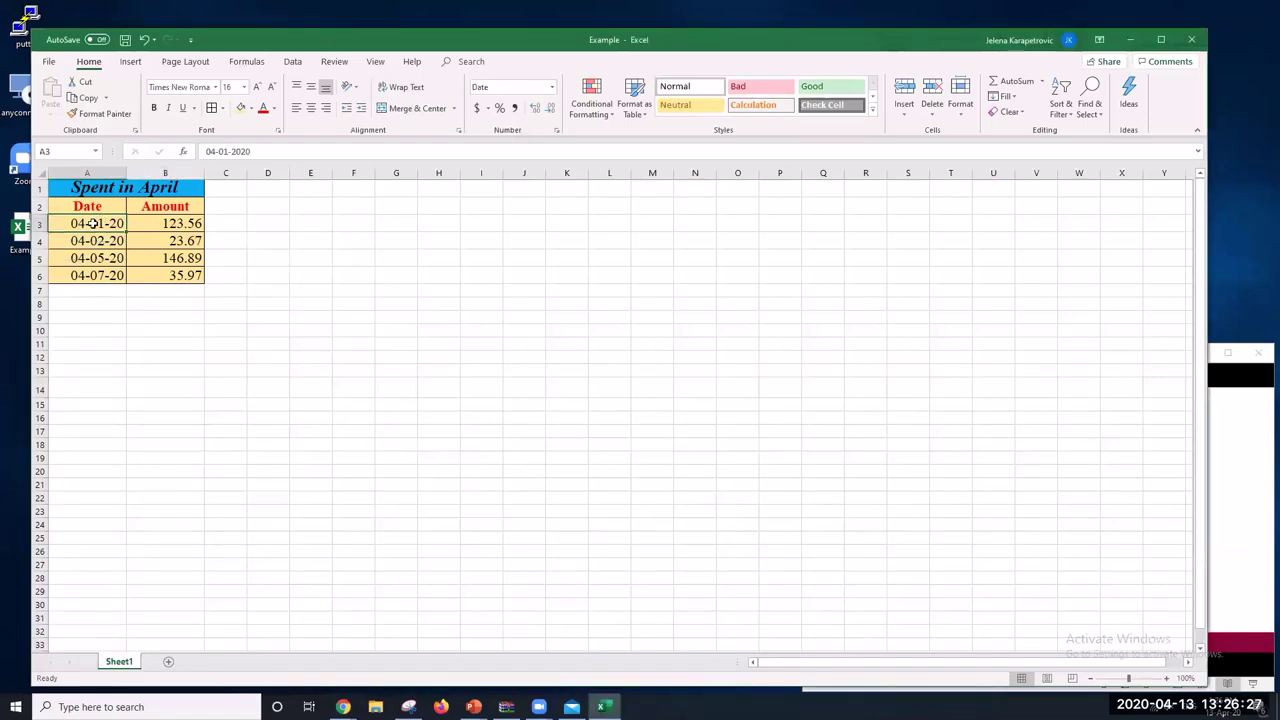
{"action": "right_click", "coordinate": [93, 224]}
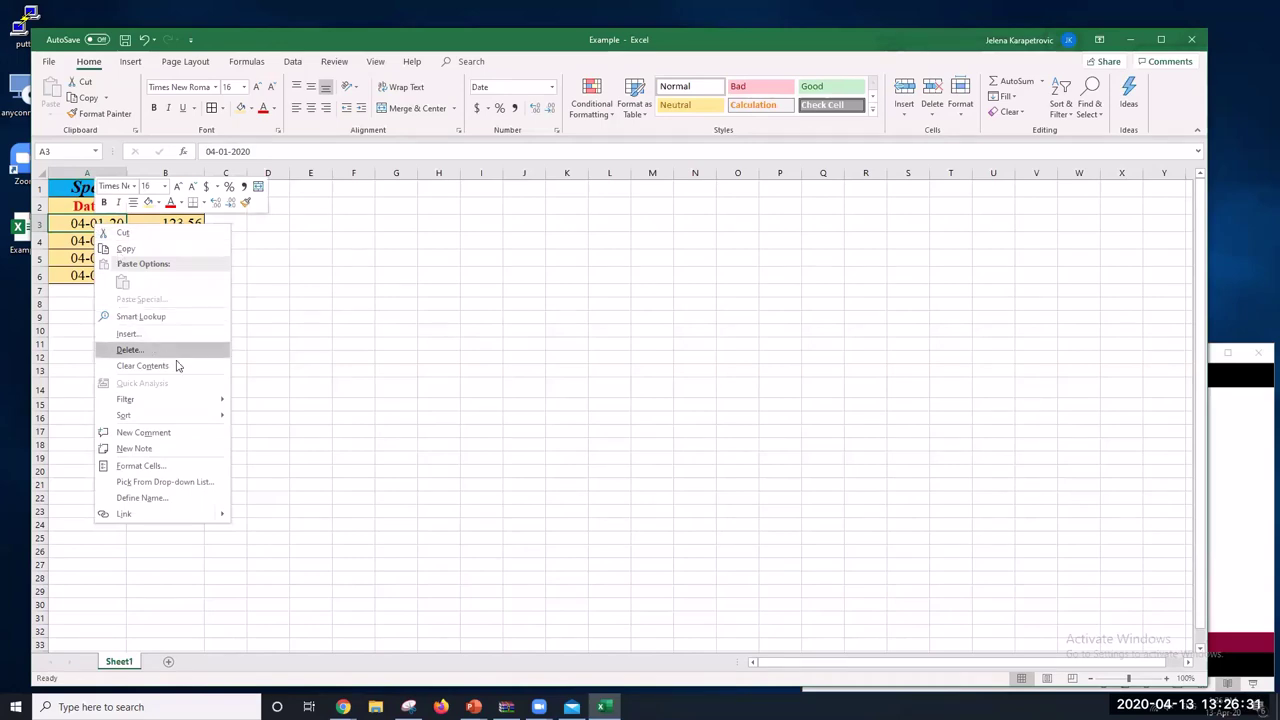
{"action": "left_click", "coordinate": [178, 468]}
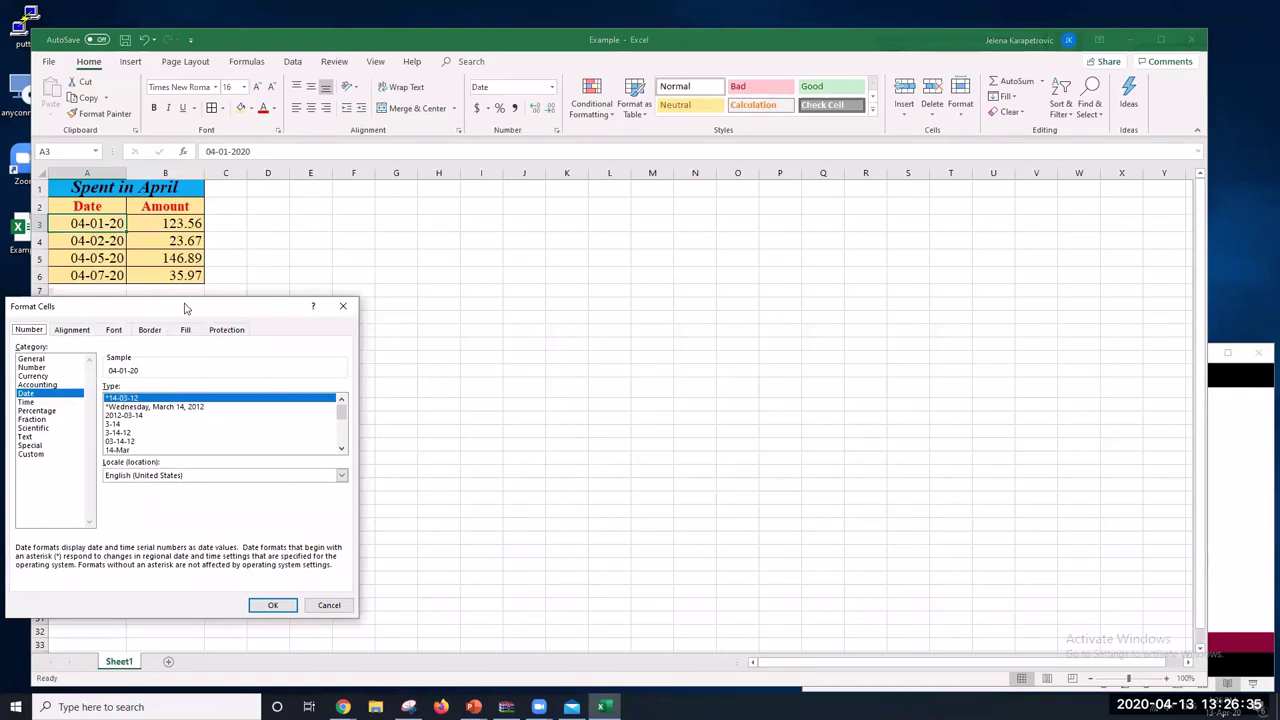
{"action": "left_click_drag", "start_coordinate": [175, 312], "coordinate": [470, 148]}
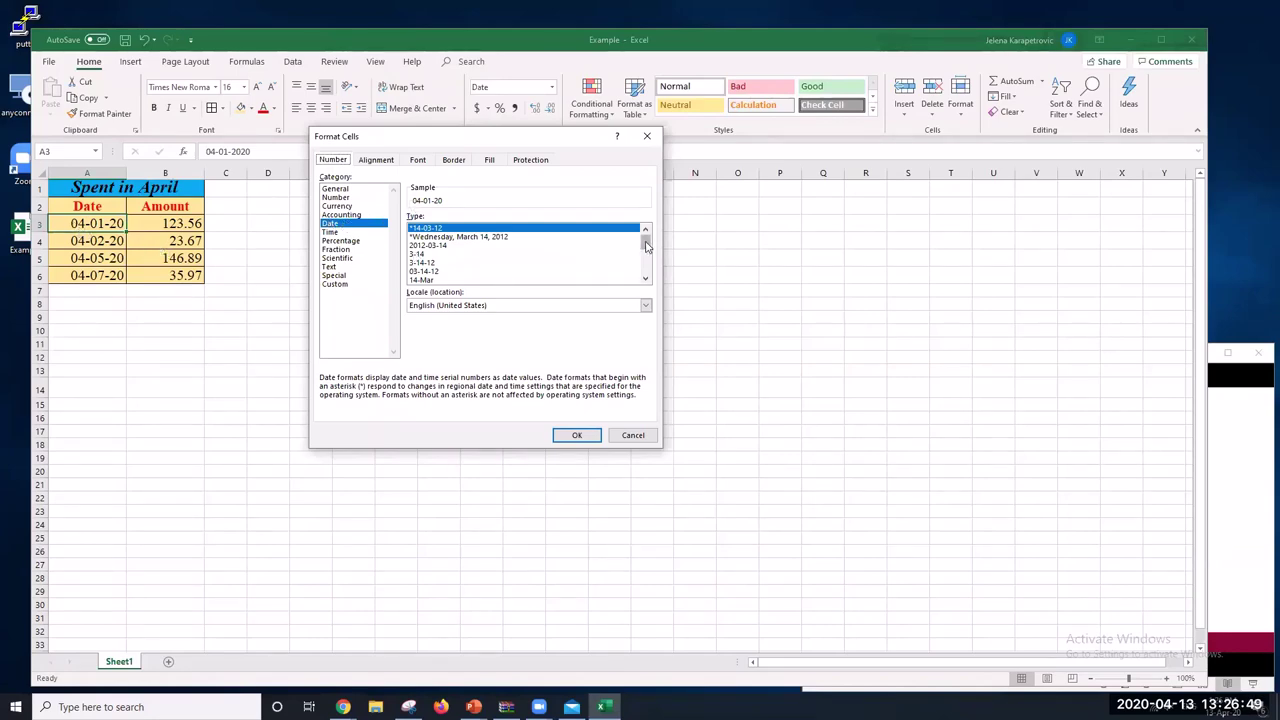
{"action": "left_click_drag", "start_coordinate": [645, 247], "coordinate": [645, 253]}
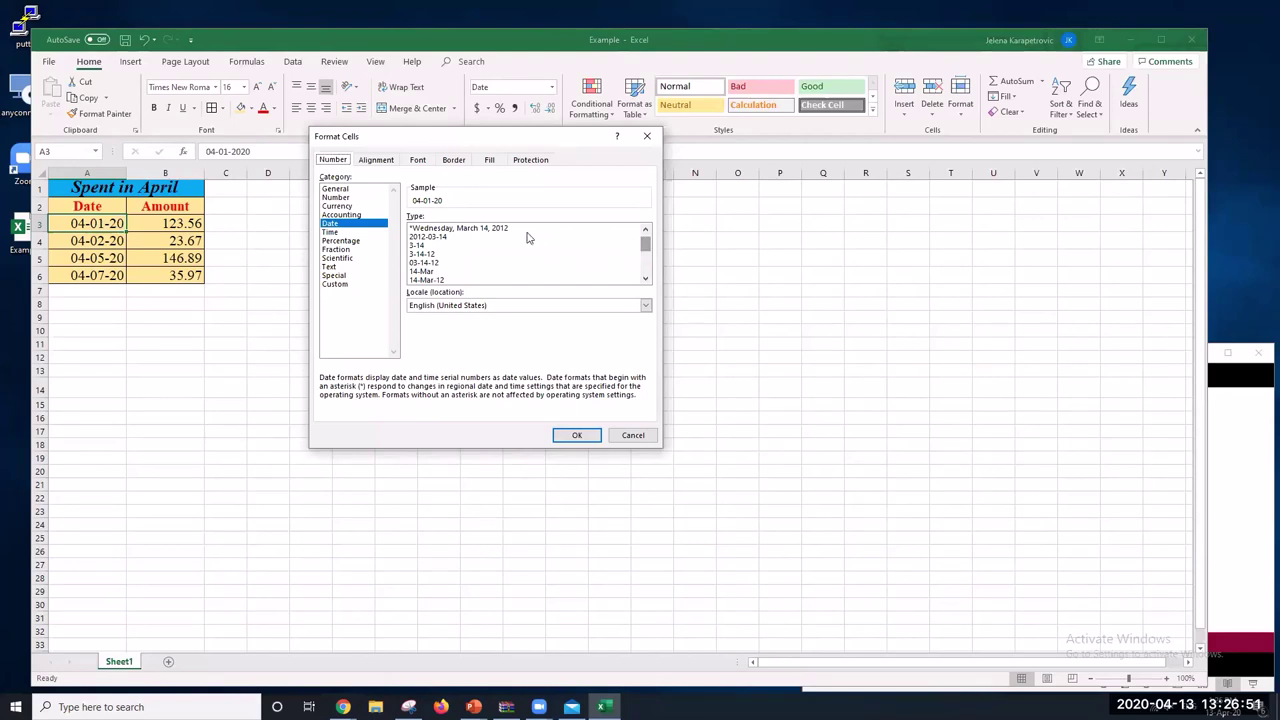
{"action": "left_click", "coordinate": [484, 230]}
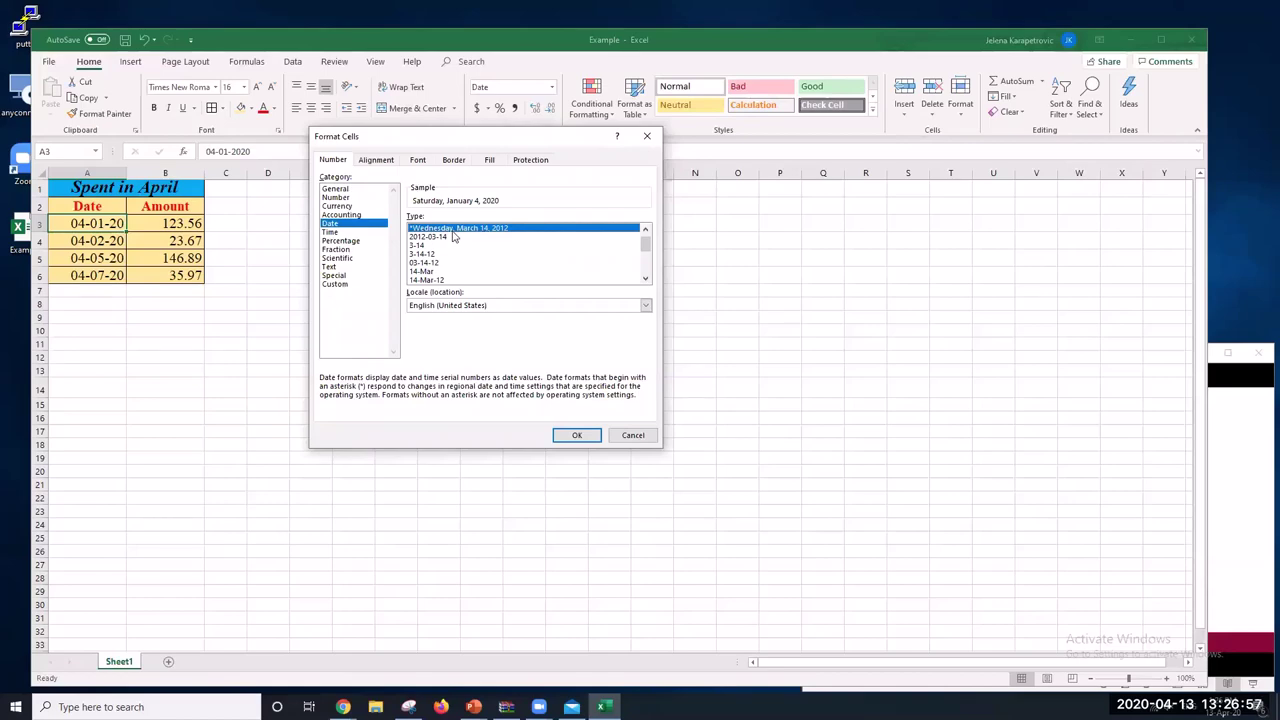
{"action": "left_click", "coordinate": [446, 272]}
{"action": "left_click", "coordinate": [443, 280]}
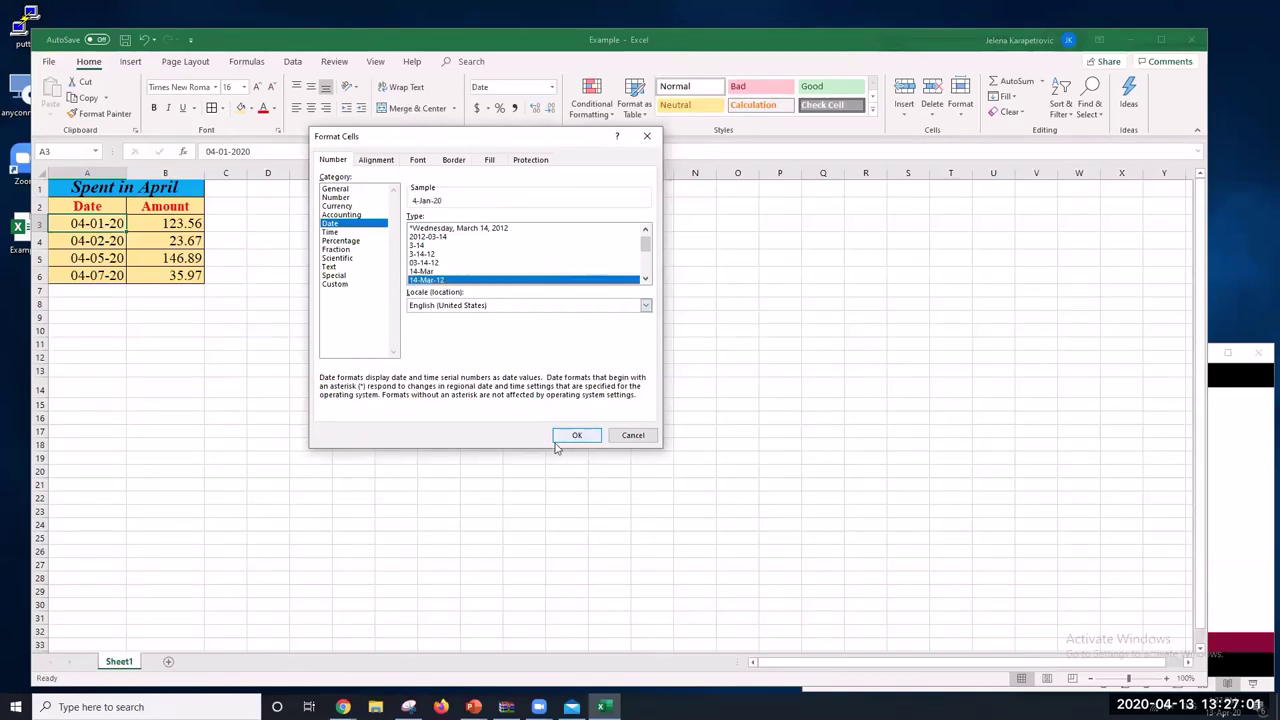
{"action": "left_click", "coordinate": [576, 435]}
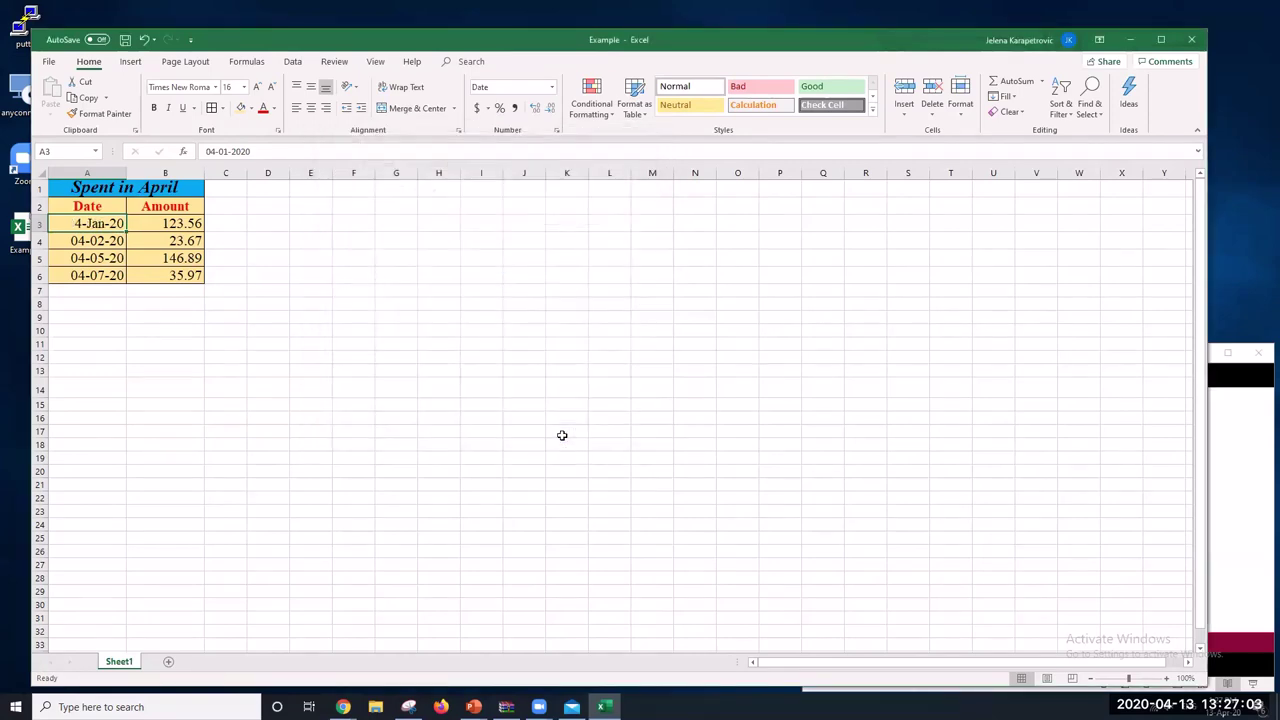
{"action": "left_click", "coordinate": [89, 384]}
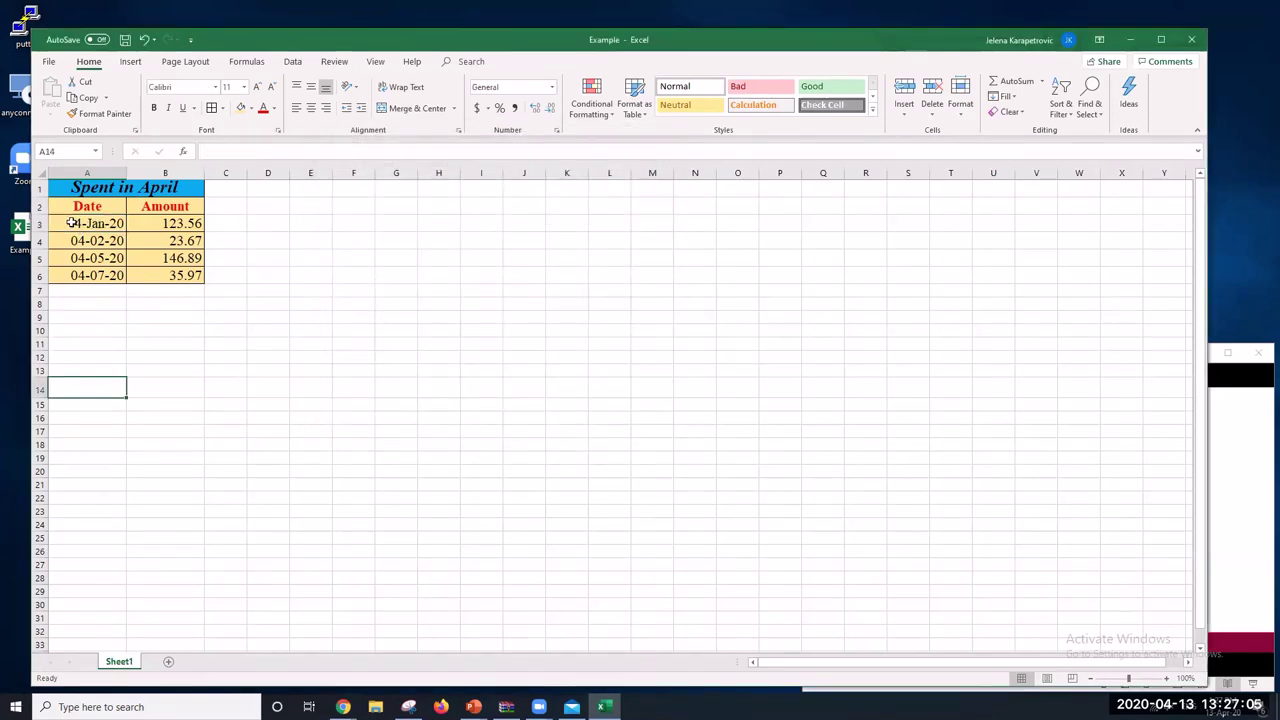
Apply the 14-Mar-12 date type to the remaining dates in A4:A6 and clear the selection
{"action": "left_click", "coordinate": [92, 241]}
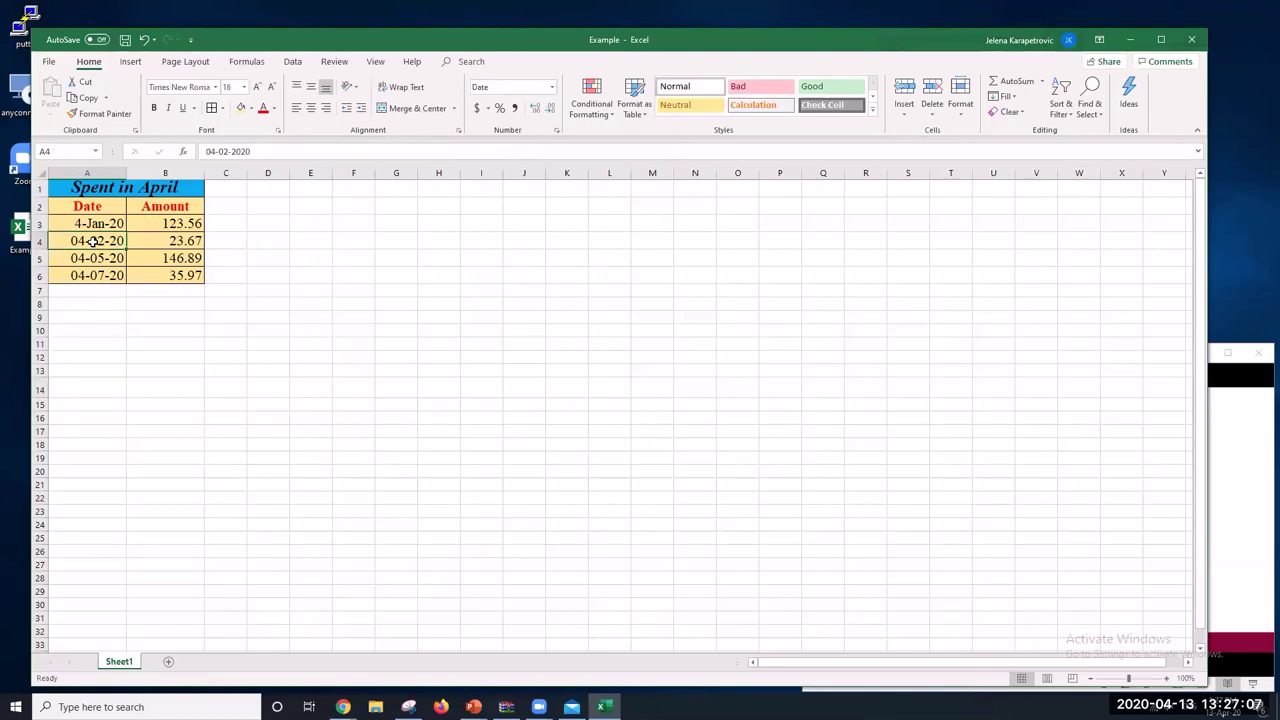
{"action": "left_click_drag", "start_coordinate": [92, 238], "coordinate": [94, 274]}
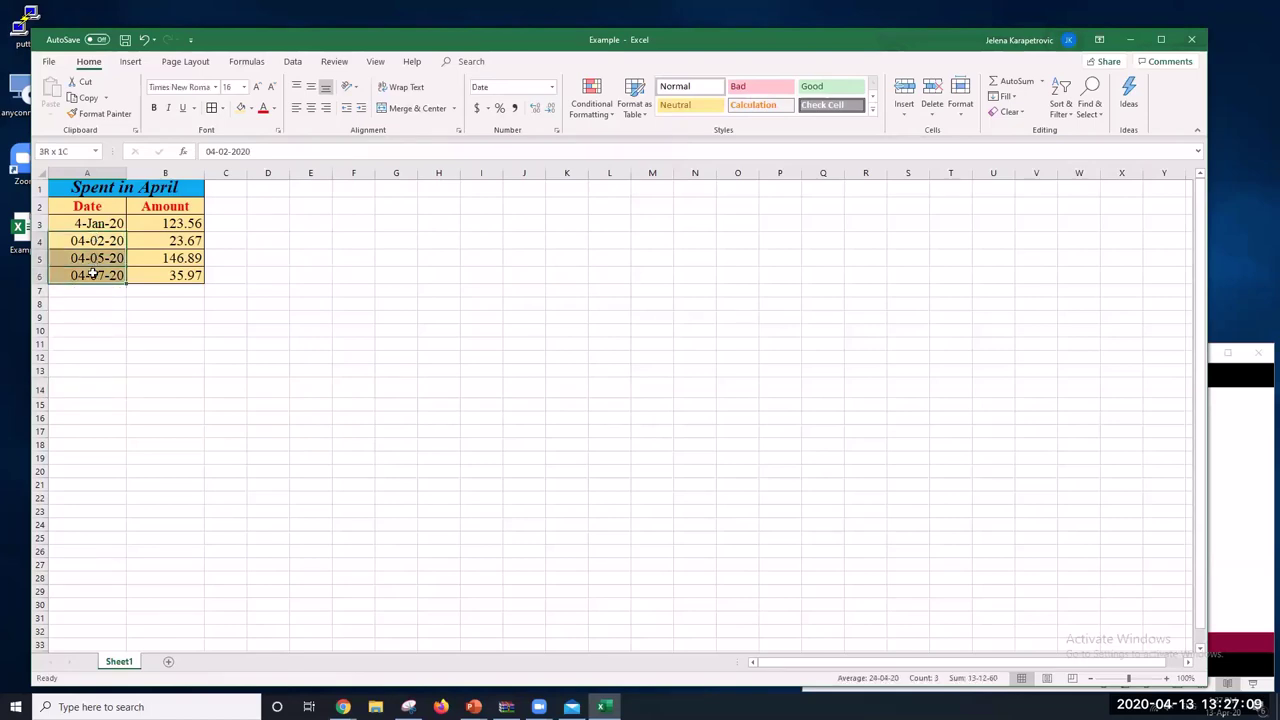
{"action": "right_click", "coordinate": [95, 276]}
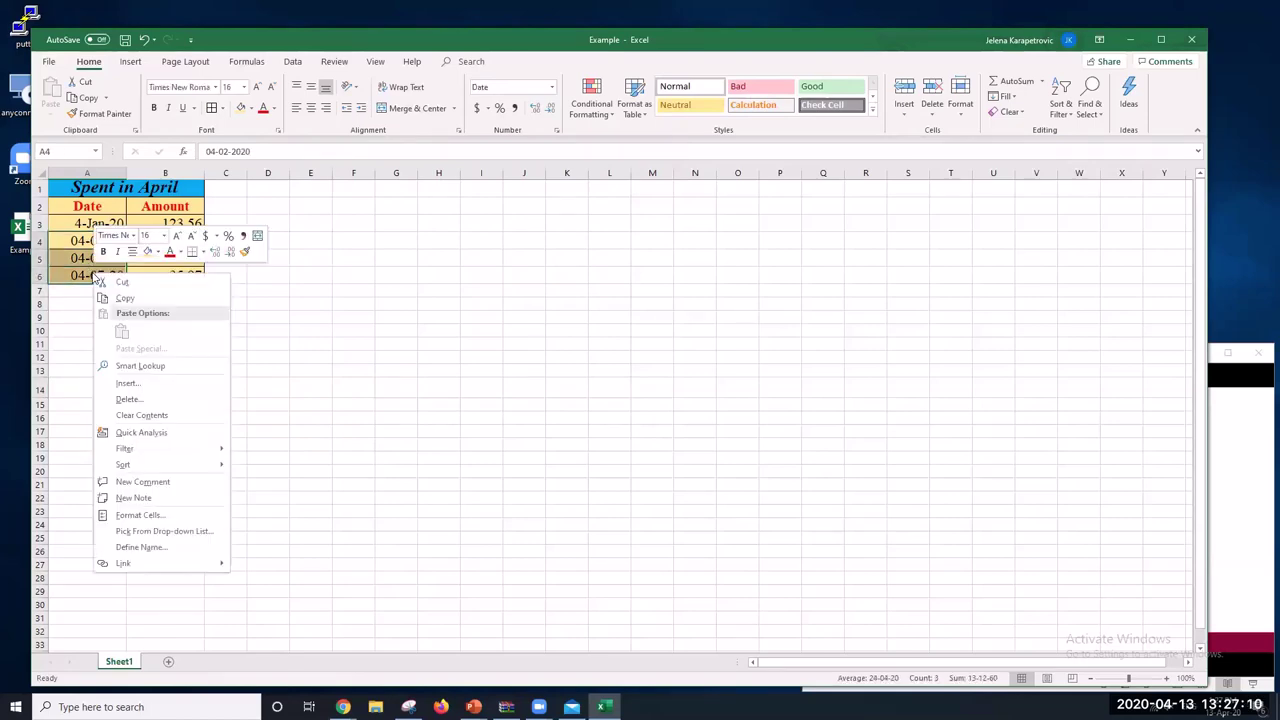
{"action": "left_click", "coordinate": [169, 515]}
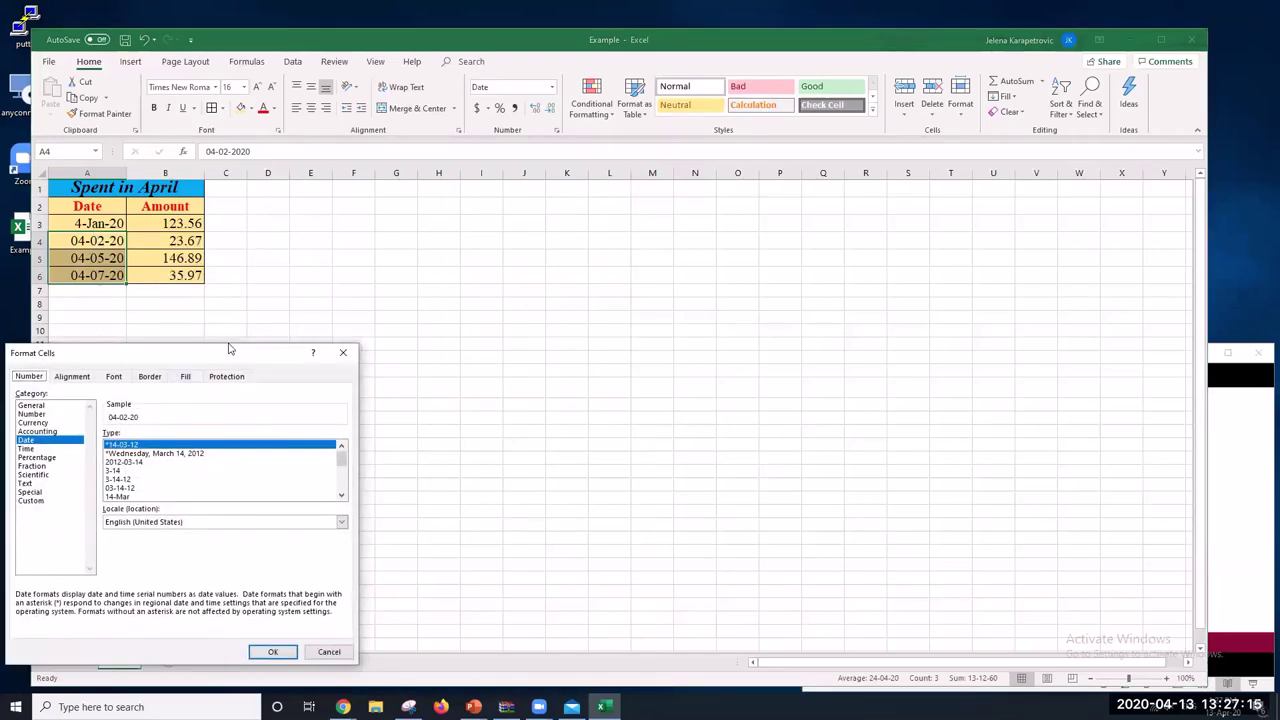
{"action": "left_click_drag", "start_coordinate": [228, 352], "coordinate": [548, 182]}
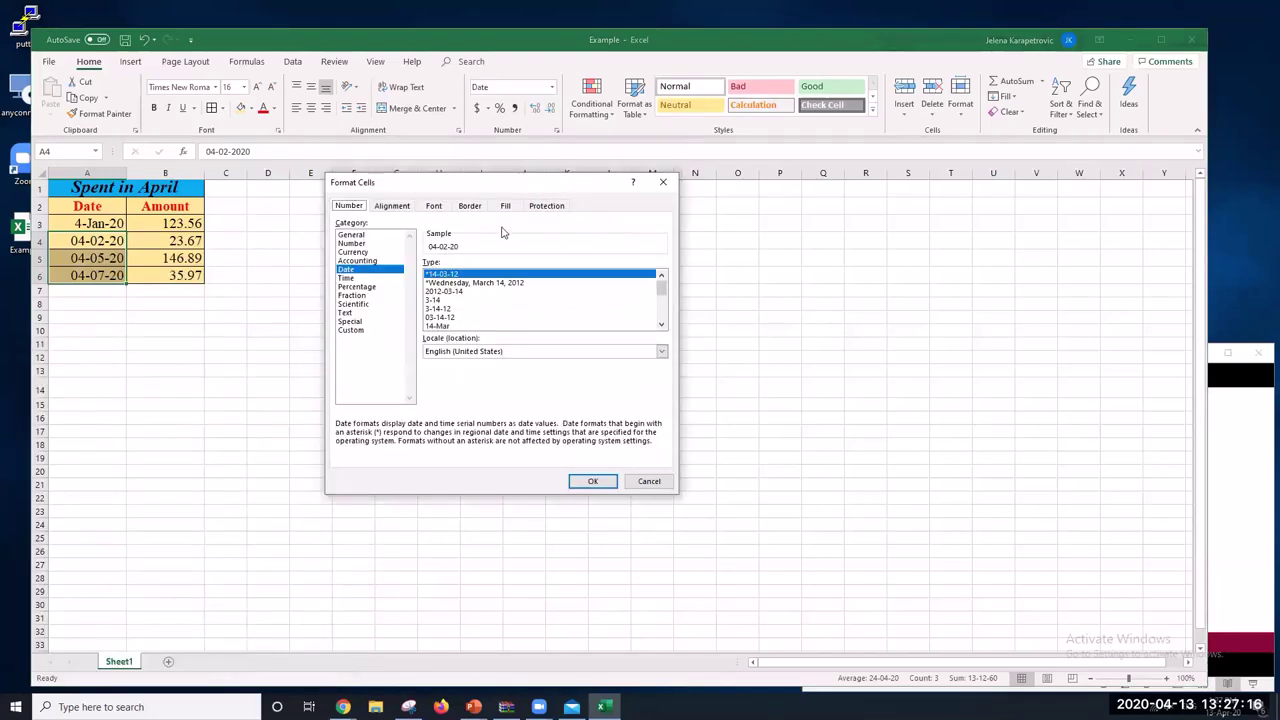
{"action": "left_click", "coordinate": [661, 325]}
{"action": "left_click", "coordinate": [661, 325]}
{"action": "left_click", "coordinate": [447, 317]}
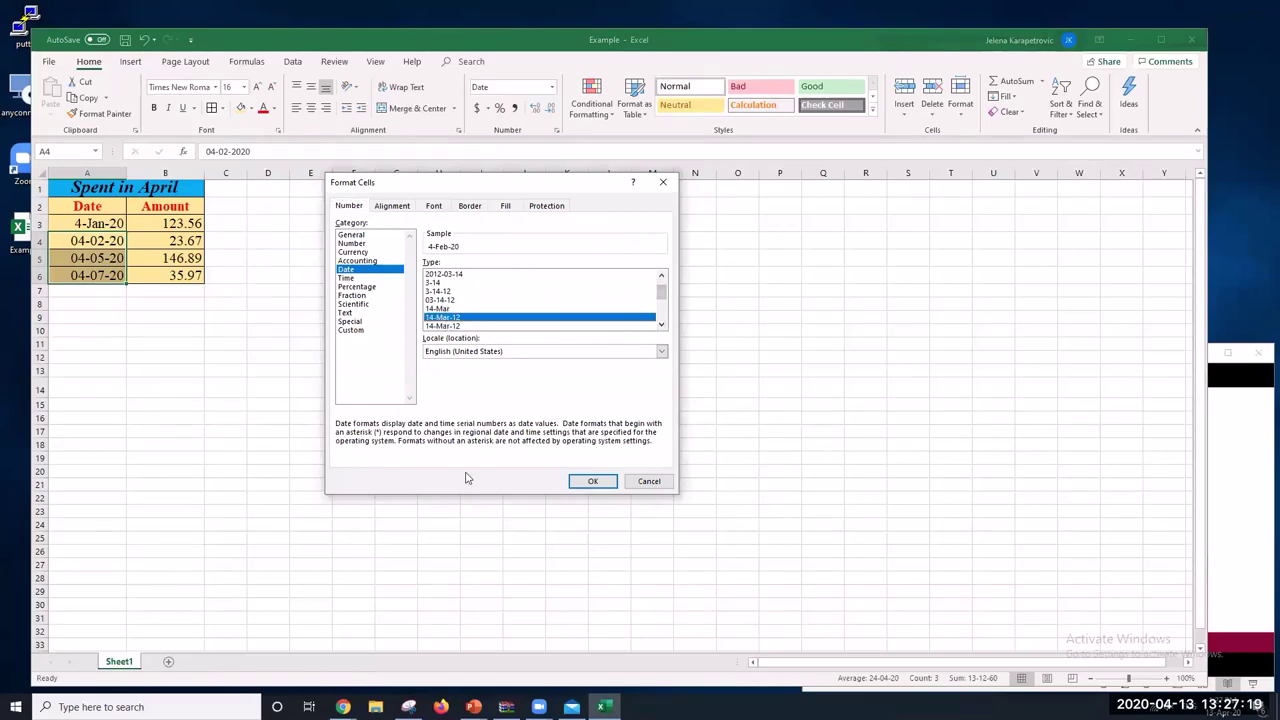
{"action": "left_click", "coordinate": [592, 481]}
{"action": "left_click", "coordinate": [177, 399]}
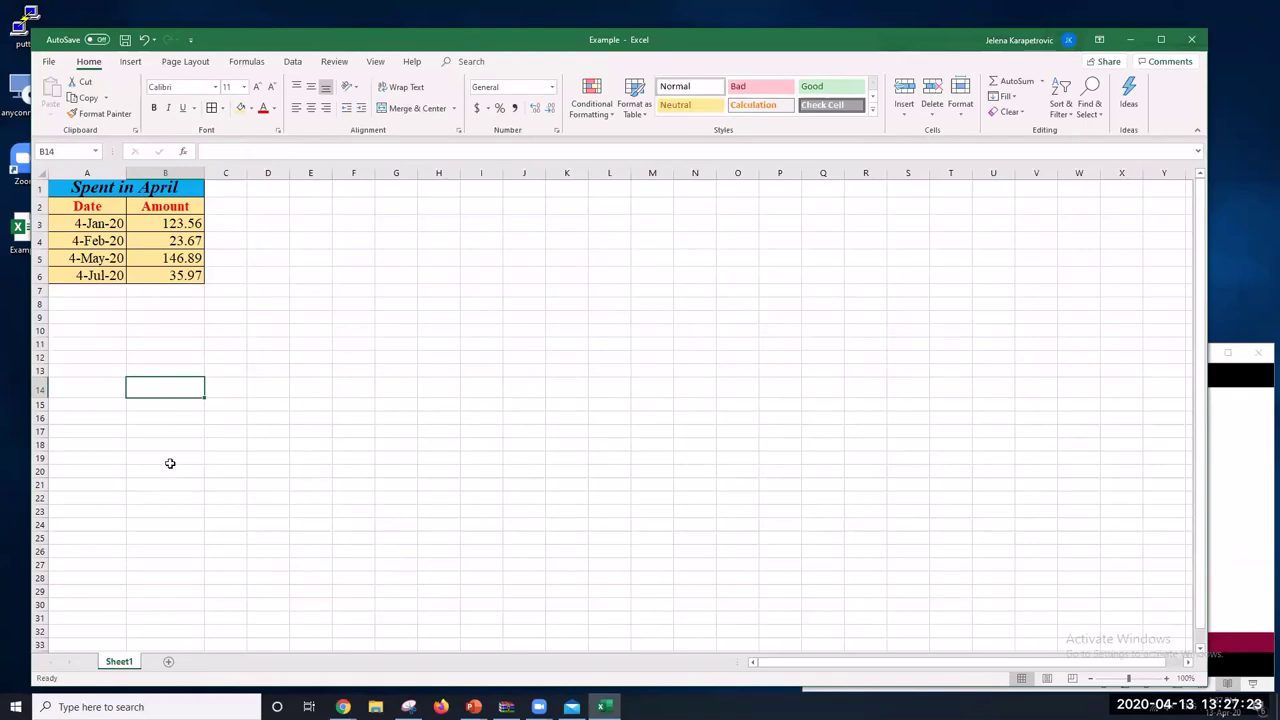
{"action": "left_click", "coordinate": [236, 443]}
Format the amounts in B3:B6 as Currency with the $ symbol and two decimal places, and clear the selection
{"action": "left_click_drag", "start_coordinate": [170, 224], "coordinate": [176, 276]}
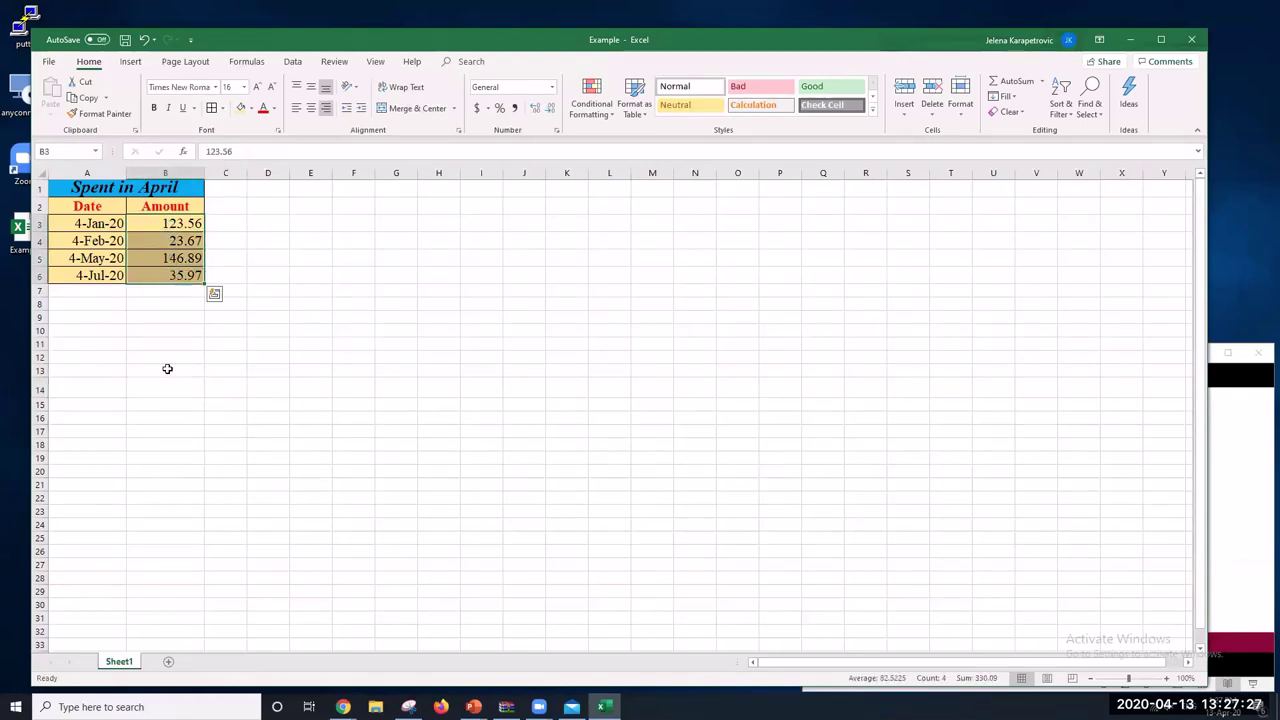
{"action": "right_click", "coordinate": [169, 276]}
{"action": "left_click", "coordinate": [245, 519]}
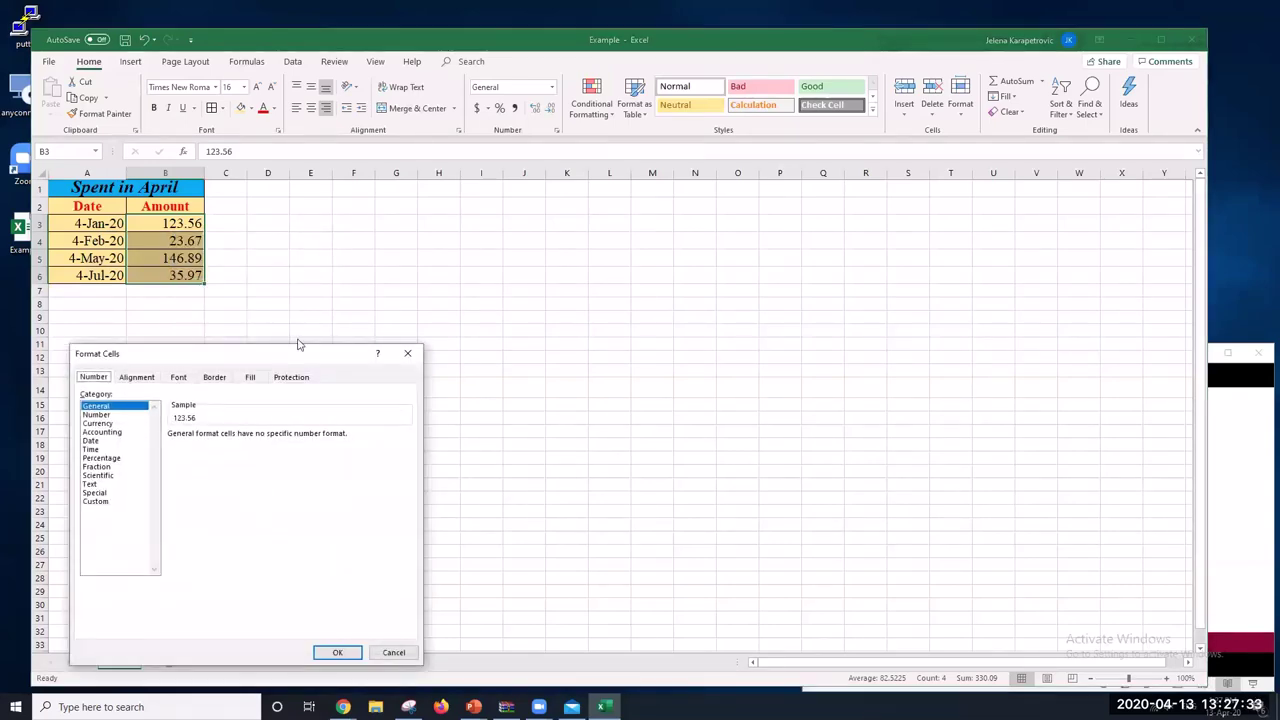
{"action": "left_click_drag", "start_coordinate": [297, 344], "coordinate": [518, 175]}
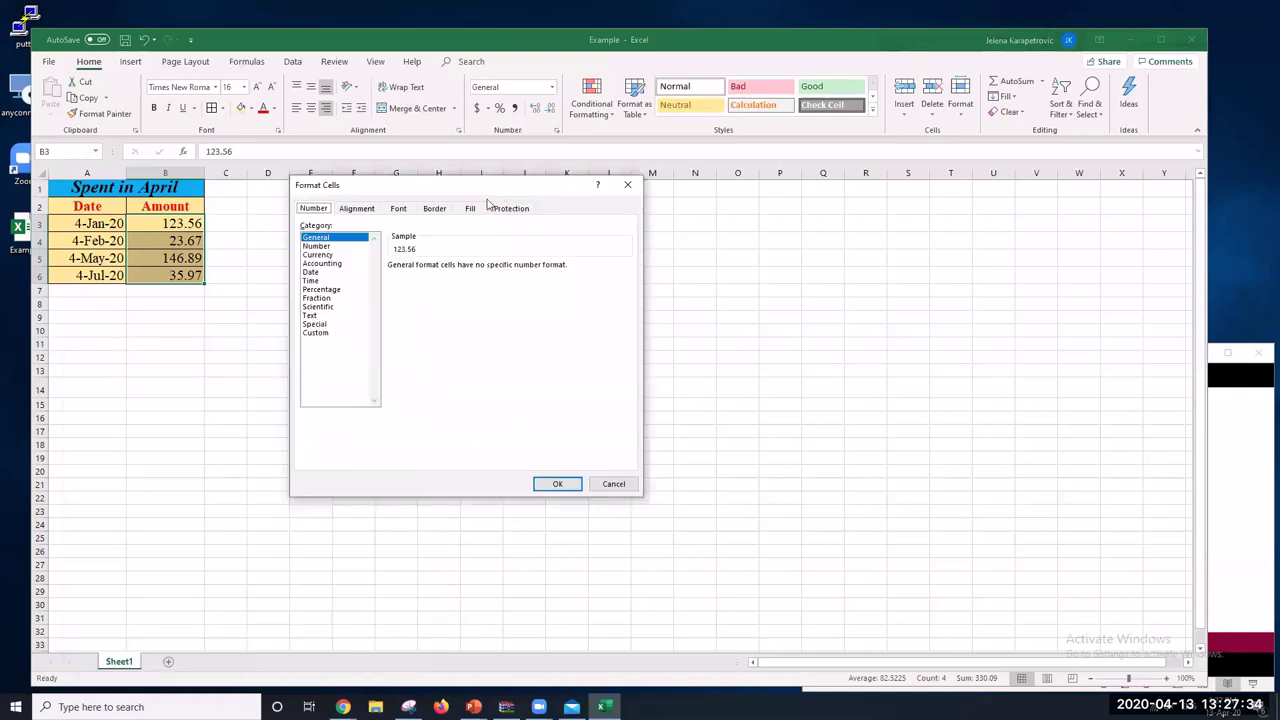
{"action": "left_click", "coordinate": [324, 255]}
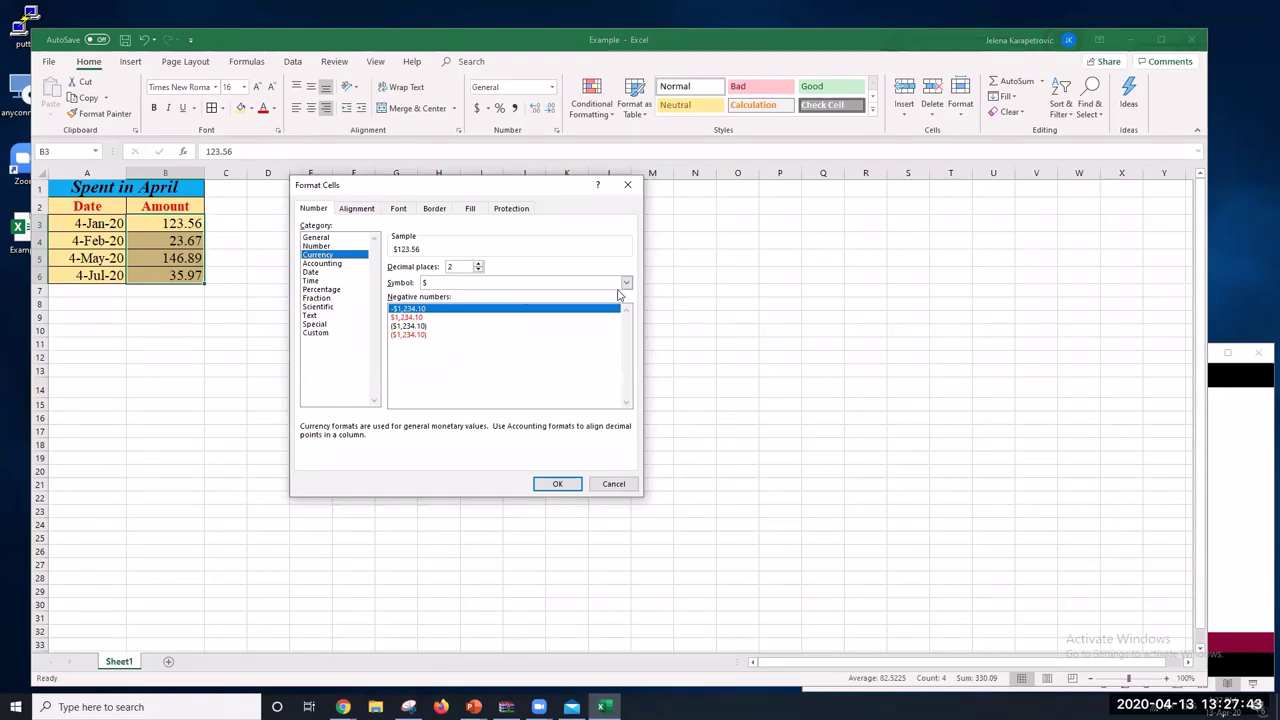
{"action": "left_click", "coordinate": [557, 484]}
{"action": "left_click", "coordinate": [322, 404]}
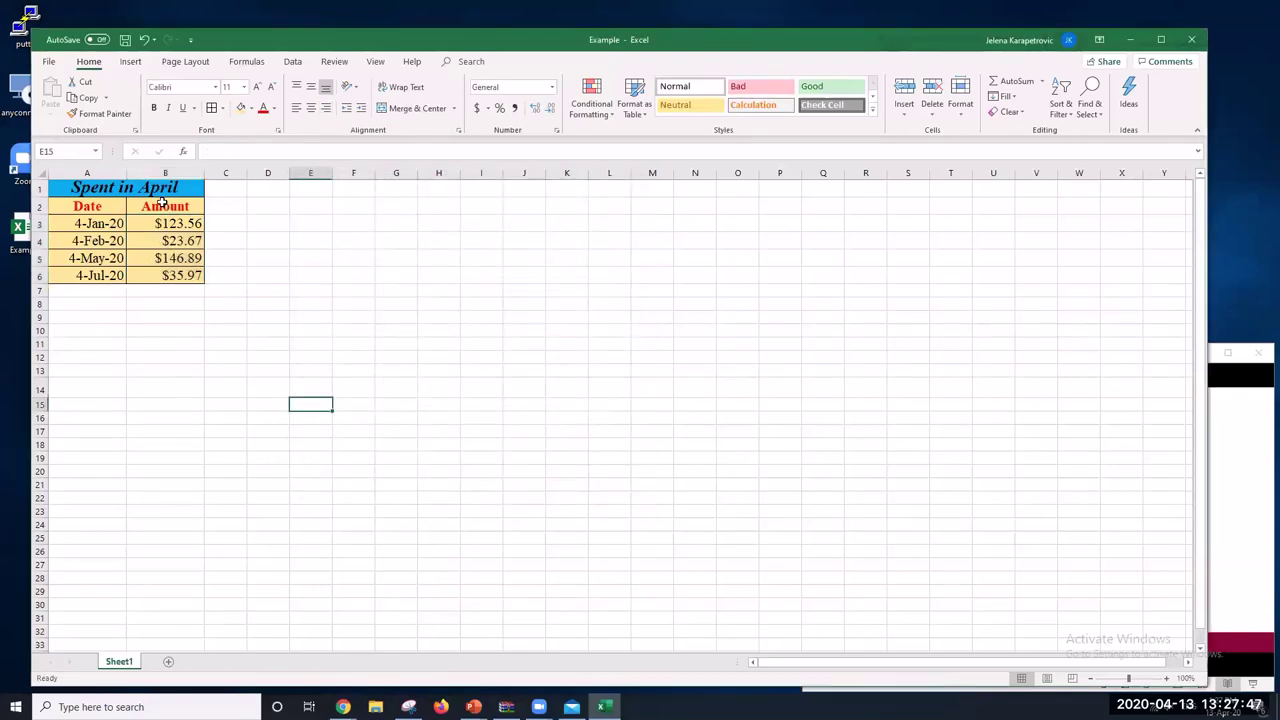
{"action": "left_click_drag", "start_coordinate": [170, 222], "coordinate": [170, 278]}
{"action": "left_click", "coordinate": [165, 392]}
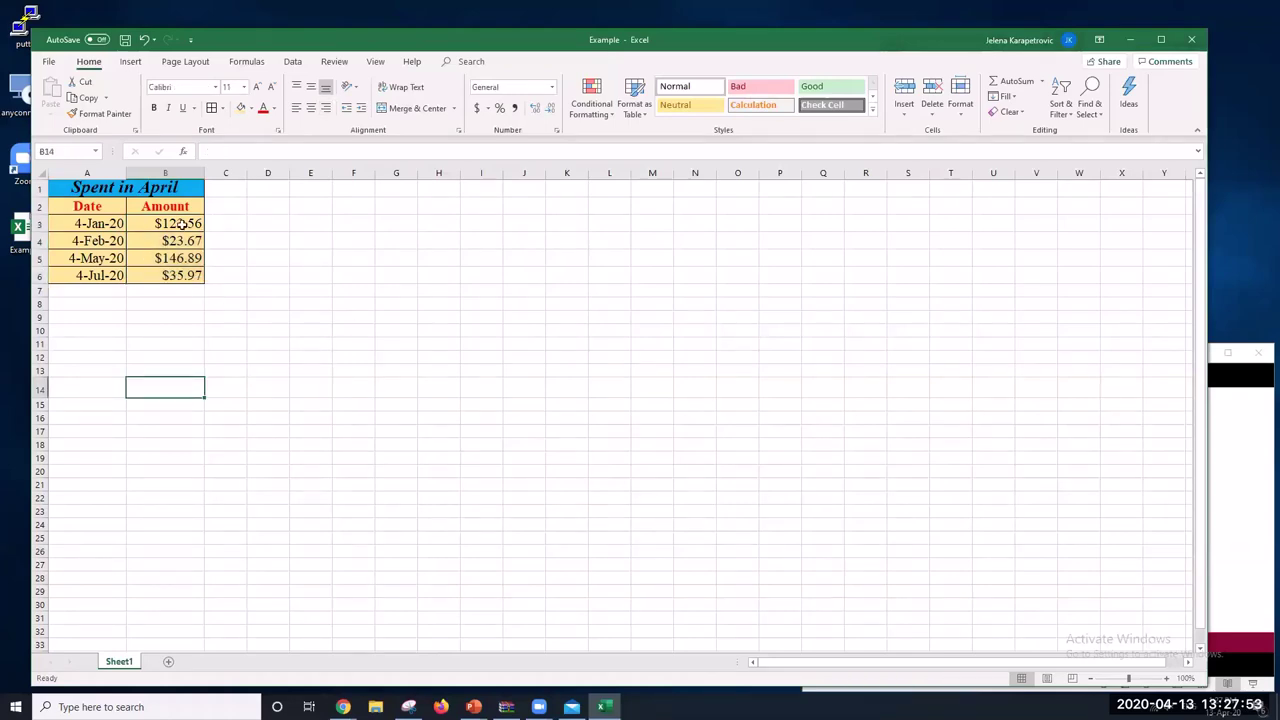
Format the Date and Amount headers in A2:B2 as Text and deselect them
{"action": "left_click", "coordinate": [118, 205]}
{"action": "left_click_drag", "start_coordinate": [118, 205], "coordinate": [138, 205]}
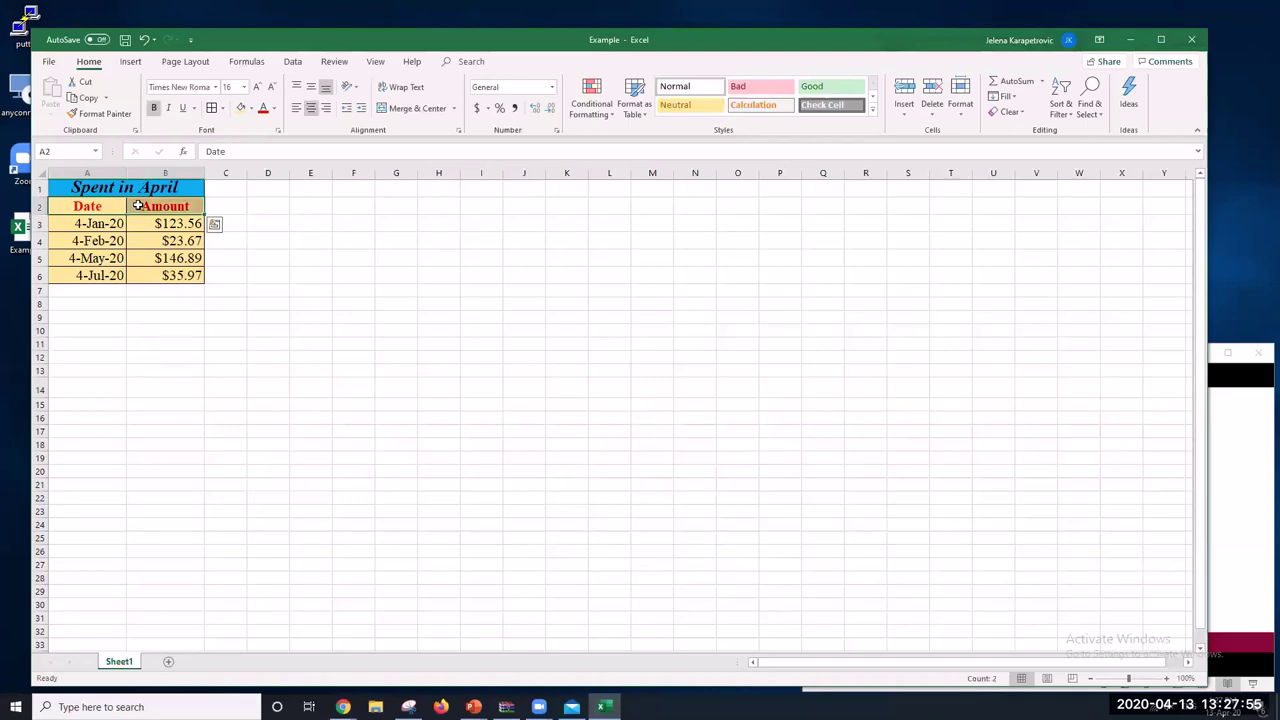
{"action": "right_click", "coordinate": [140, 205]}
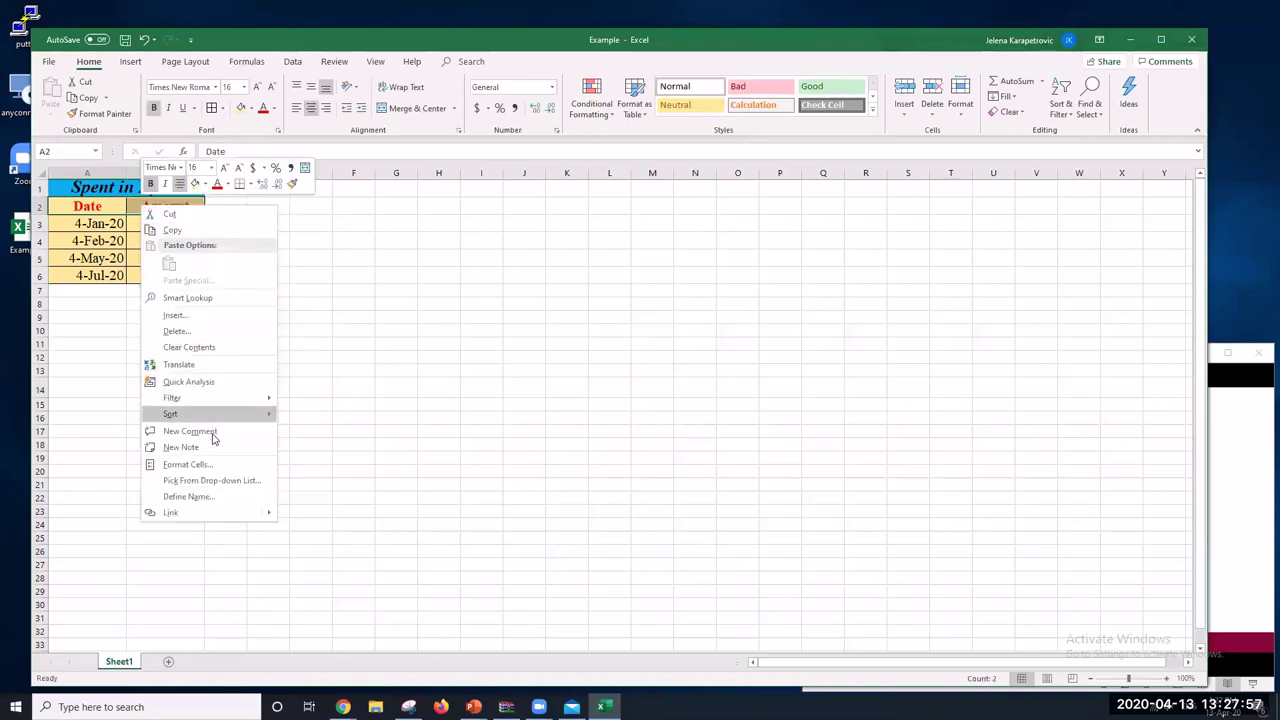
{"action": "left_click", "coordinate": [213, 464]}
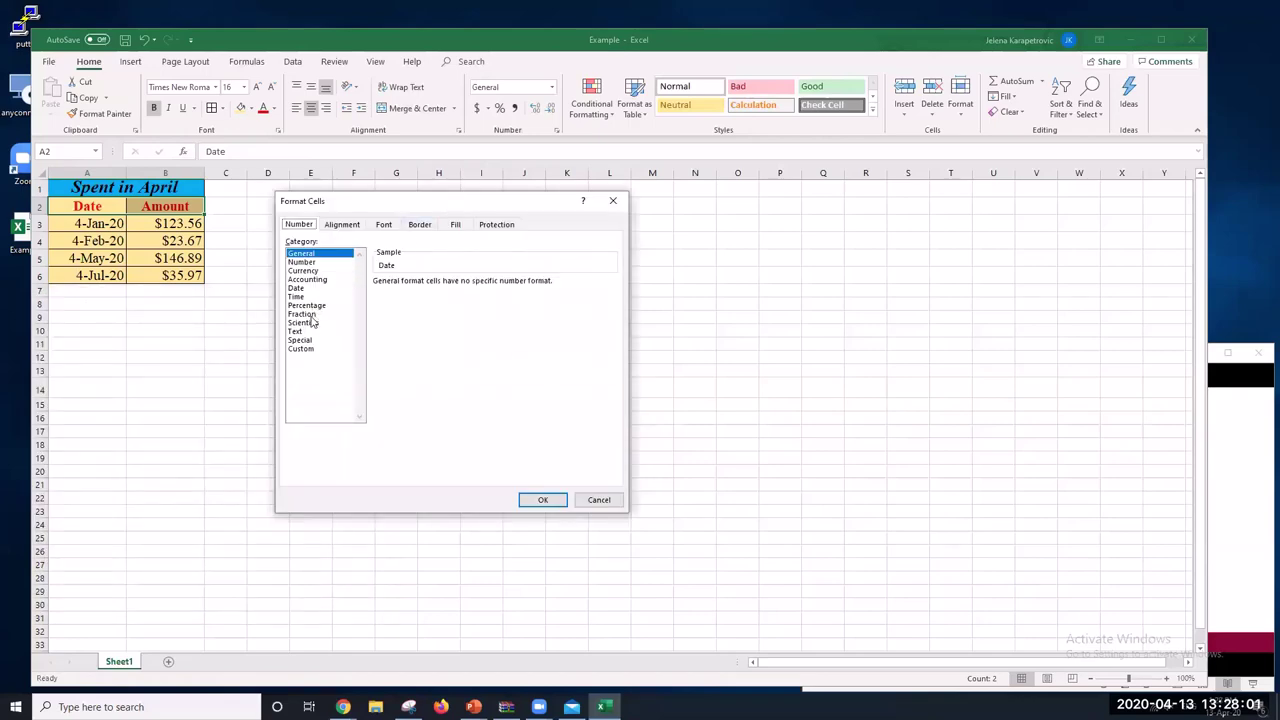
{"action": "left_click", "coordinate": [308, 333]}
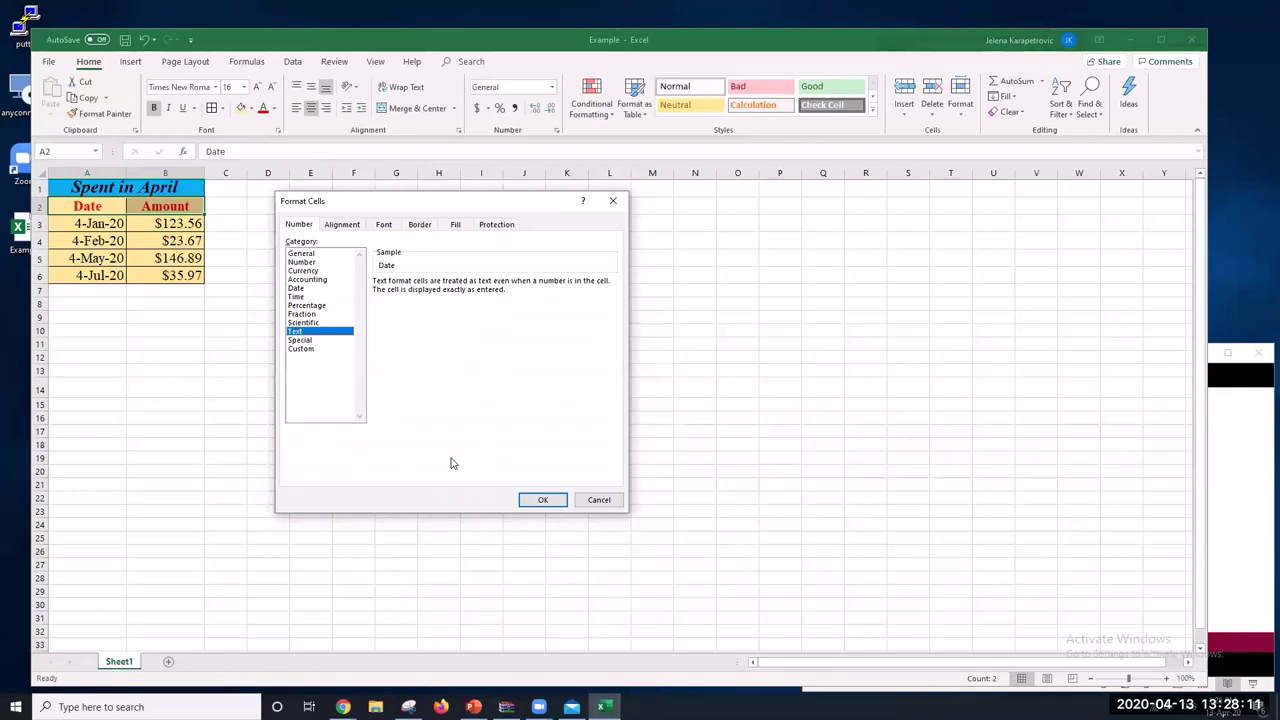
{"action": "left_click", "coordinate": [535, 499]}
{"action": "left_click", "coordinate": [380, 415]}
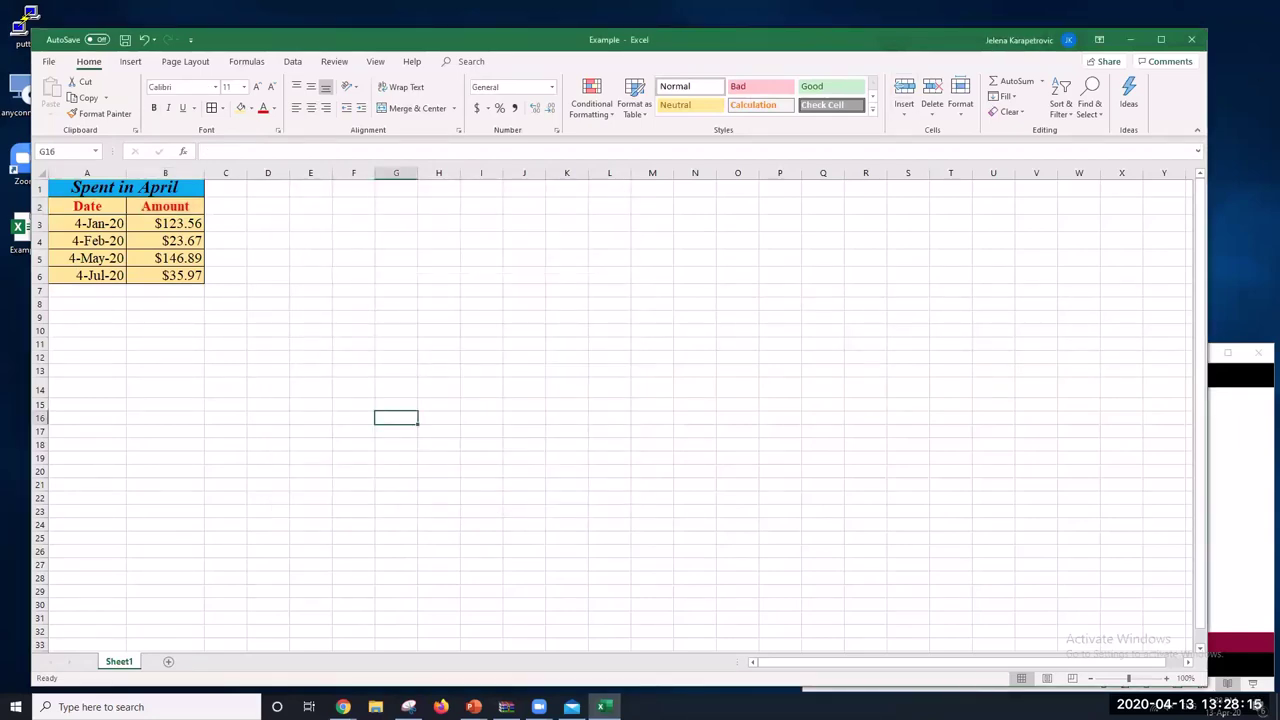
Bring the PowerPoint slide show in front of Excel and leave it on the Objectives slide
{"action": "left_click", "coordinate": [343, 707]}
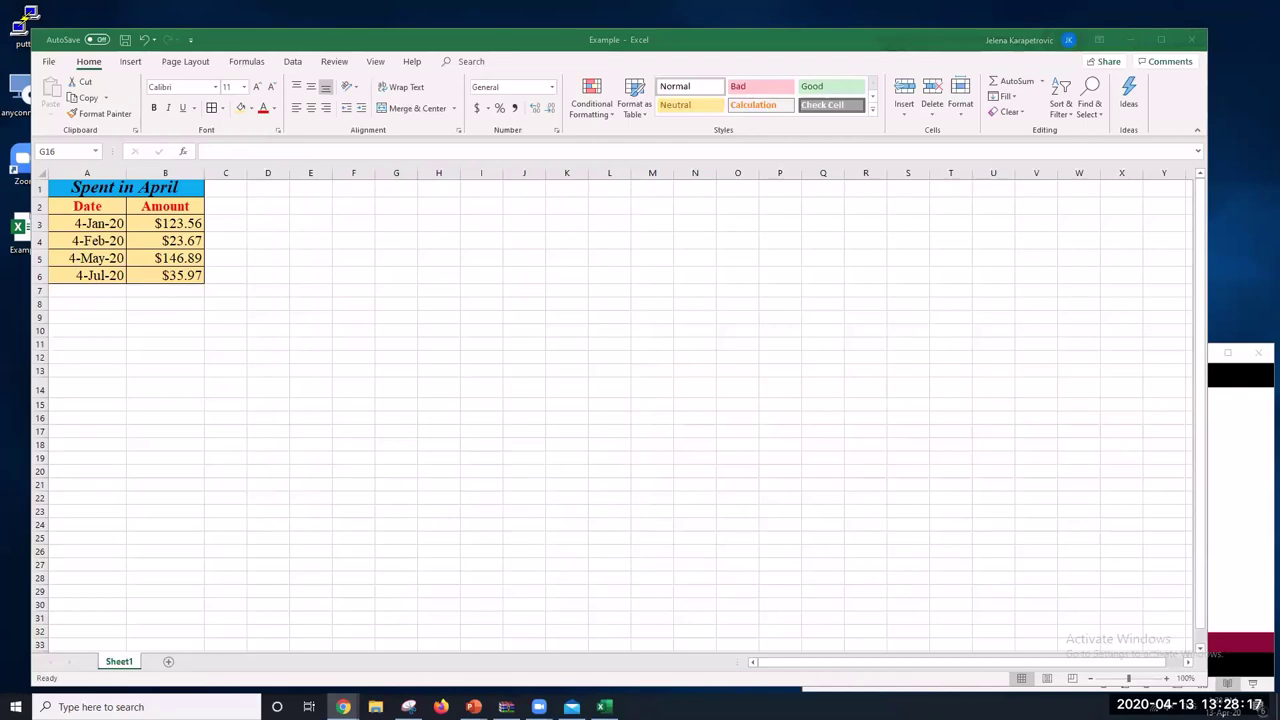
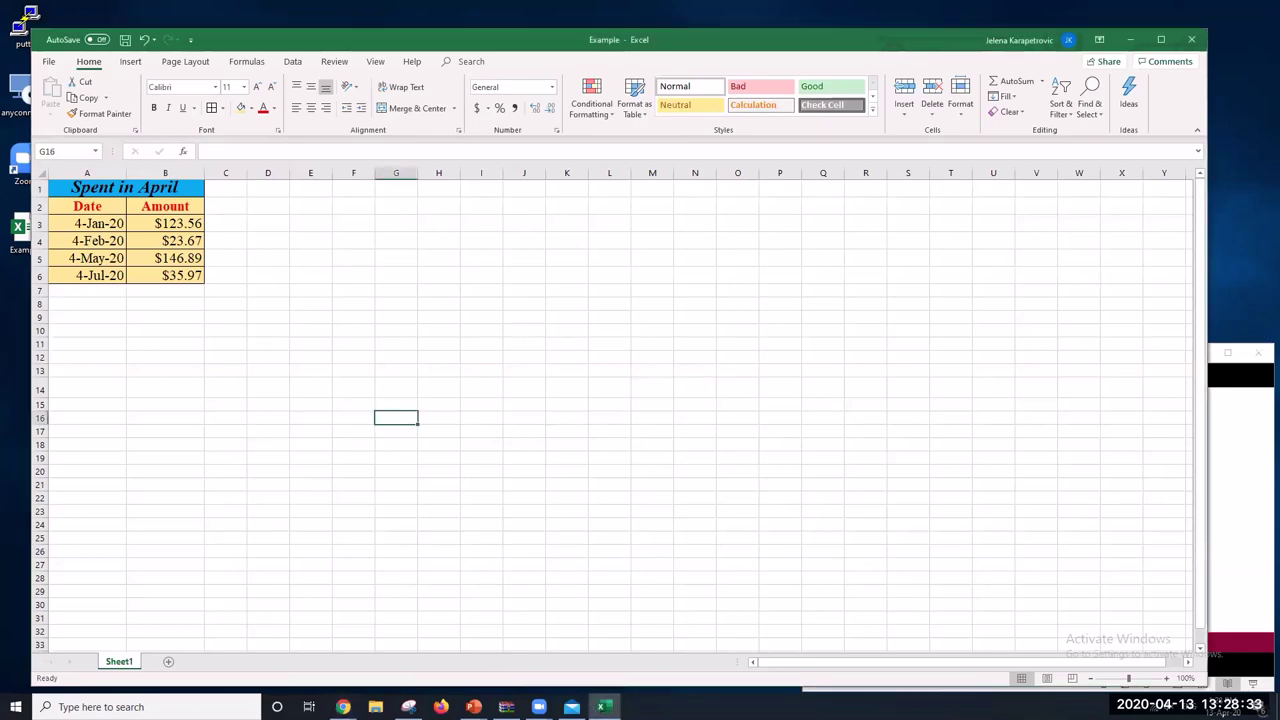
{"action": "left_click", "coordinate": [1257, 444]}
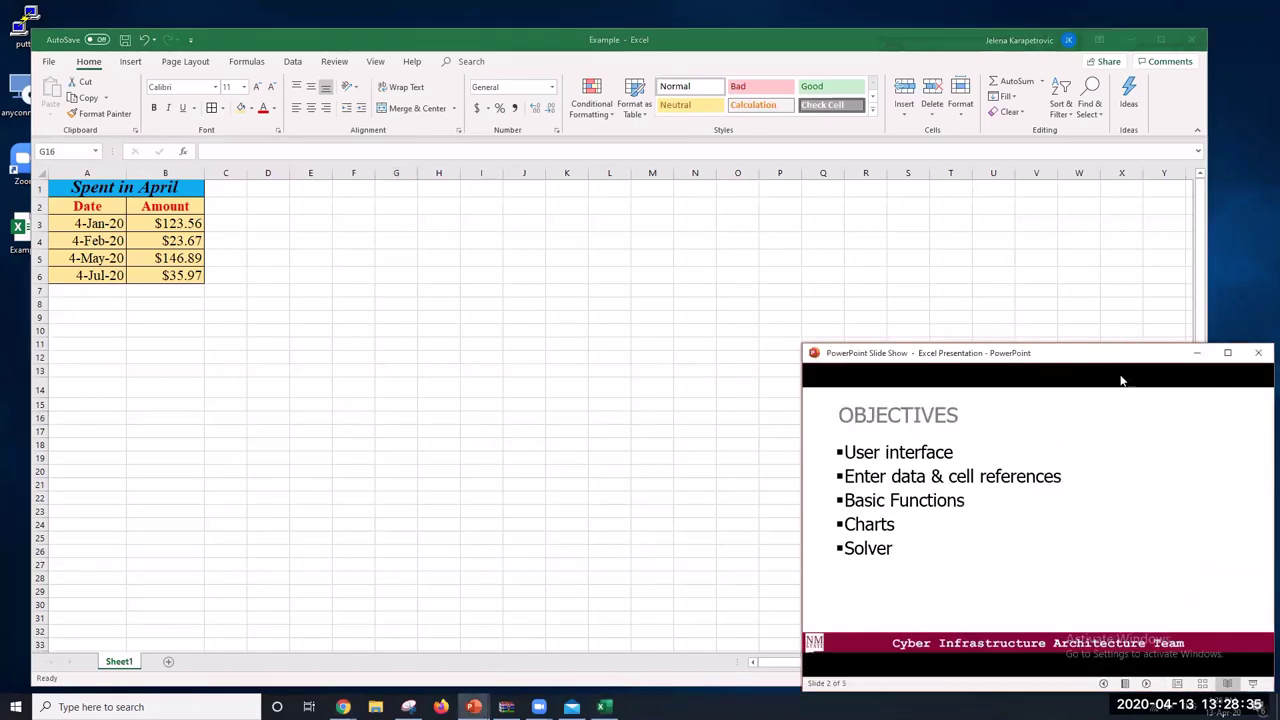
{"action": "left_click", "coordinate": [1146, 683]}
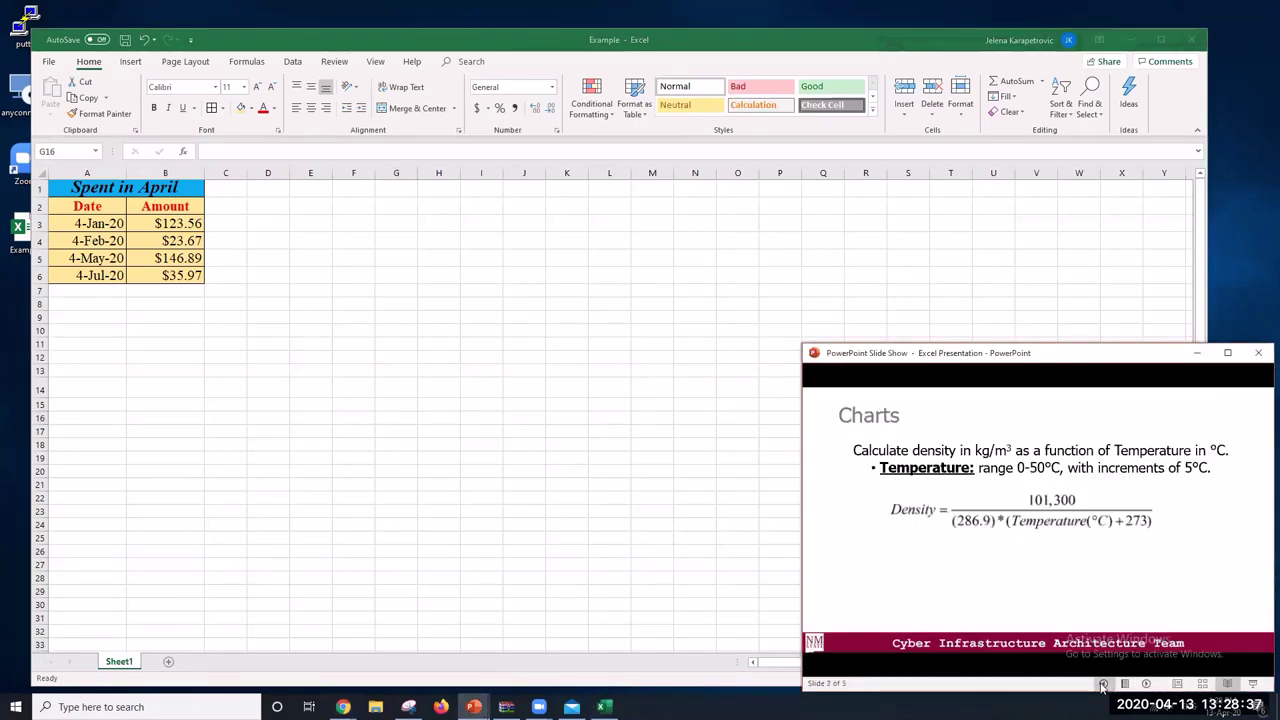
{"action": "left_click", "coordinate": [1103, 684]}
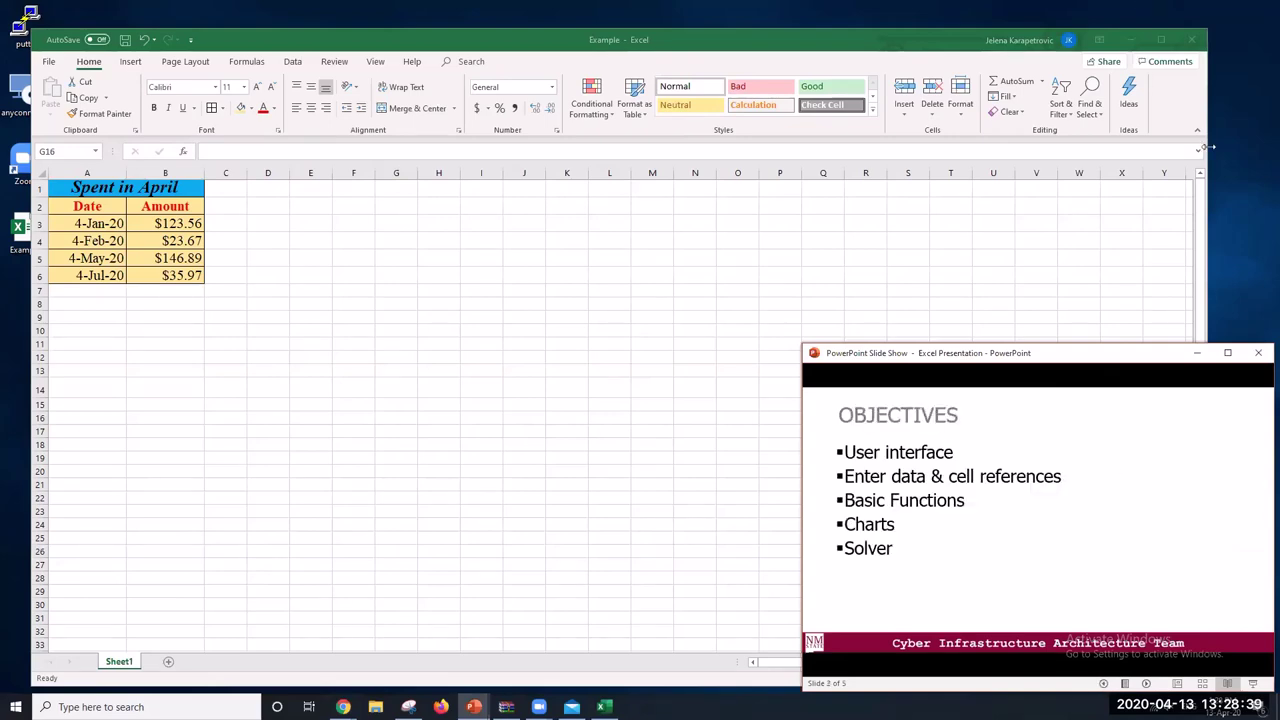
Narrow the Excel window so it sits beside the slide show, and return to the worksheet cells
{"action": "left_click", "coordinate": [1137, 148]}
{"action": "left_click_drag", "start_coordinate": [1137, 148], "coordinate": [801, 162]}
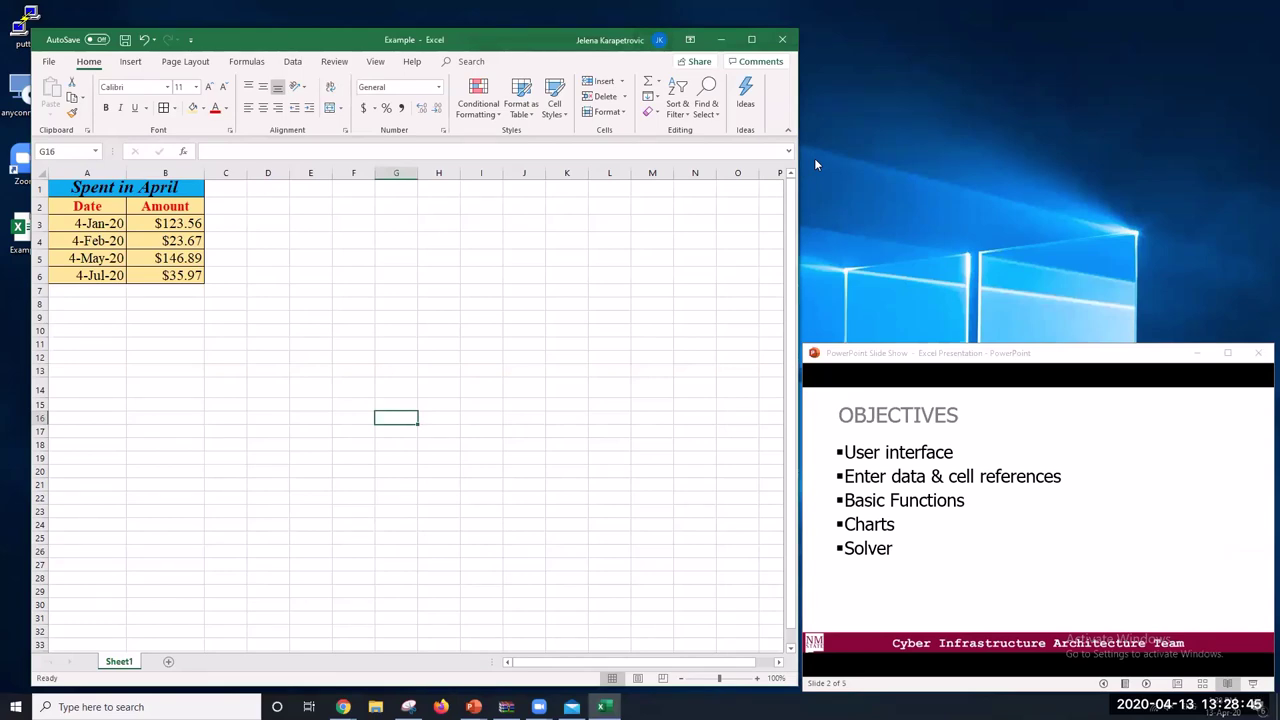
{"action": "left_click", "coordinate": [253, 328]}
{"action": "left_click_drag", "start_coordinate": [313, 243], "coordinate": [315, 437]}
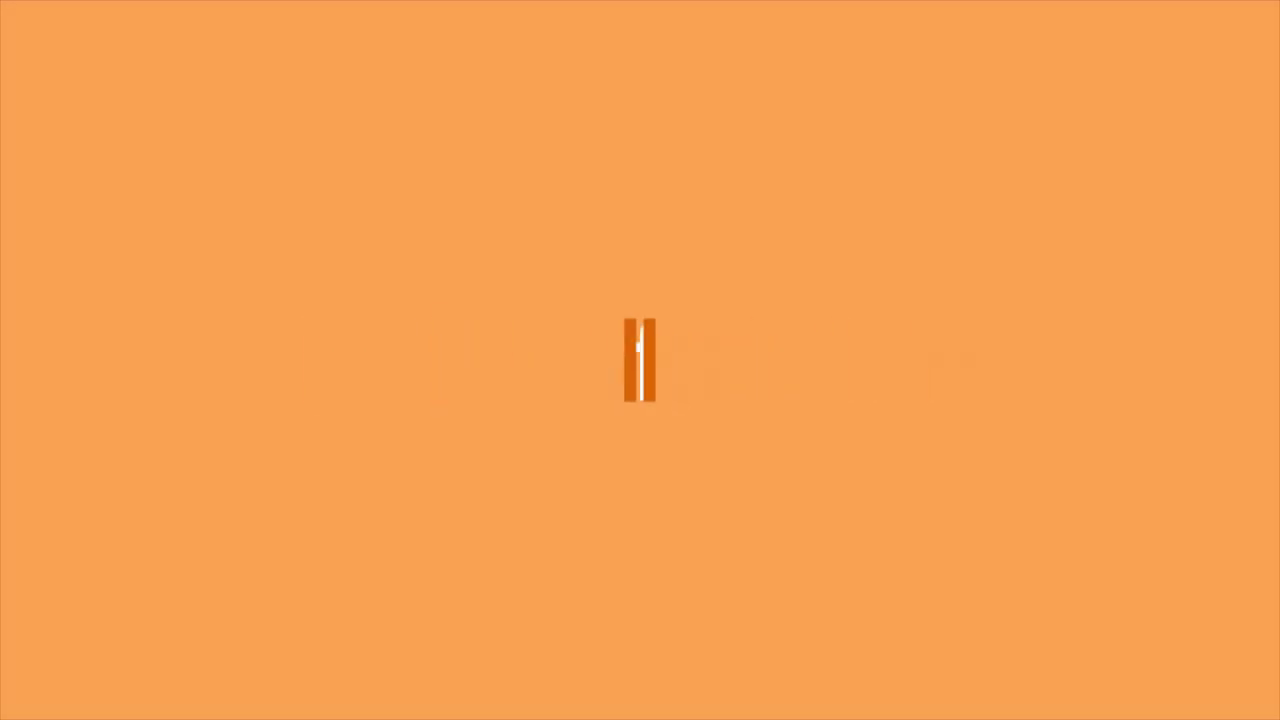
Write the heading "Cell Reference:" in the Notepad note with the list items "- Relative", "- Absolute" and "- Mixed" below it
{"action": "type", "text": "ell "}
{"action": "type", "text": "Re"}
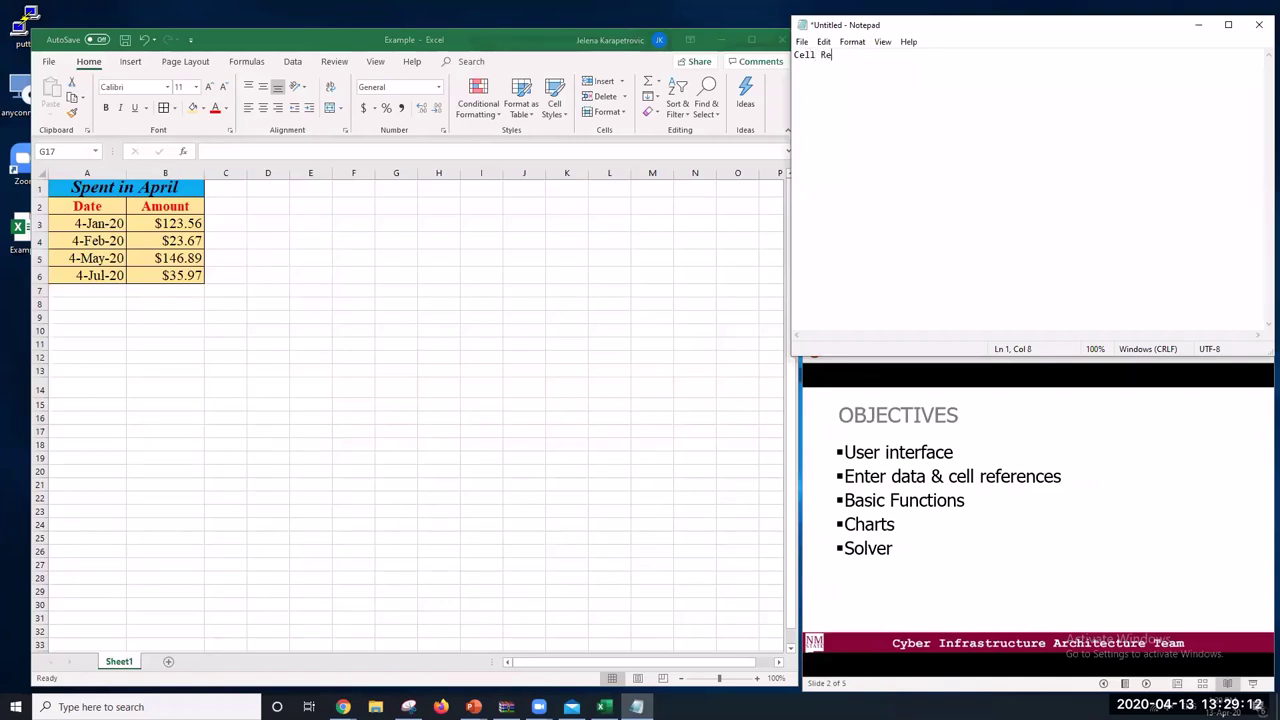
{"action": "type", "text": "ference:"}
{"action": "key", "text": "Return"}
{"action": "type", "text": "- Relative"}
{"action": "key", "text": "Return"}
{"action": "type", "text": "- Absolute"}
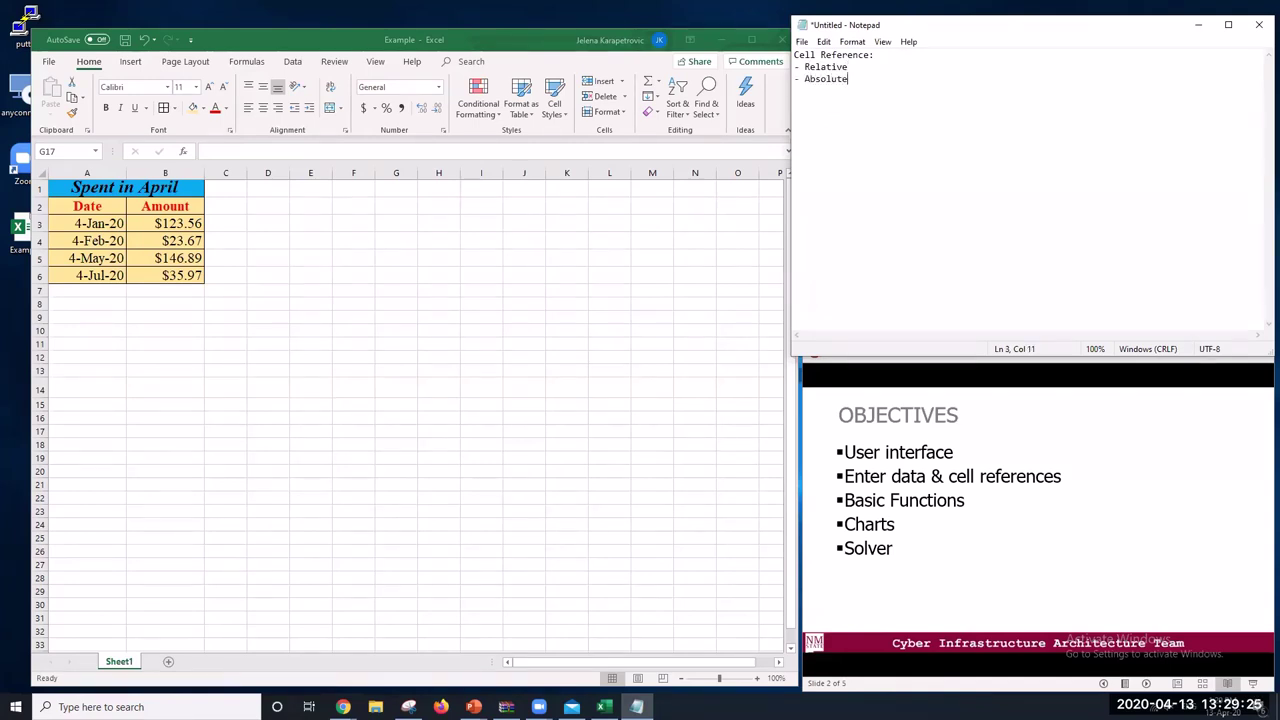
{"action": "key", "text": "Return"}
{"action": "type", "text": "- Mixed"}
Switch back to Excel and move its window clear of the Notepad note, then return to the worksheet cells
{"action": "key", "text": "alt+Tab"}
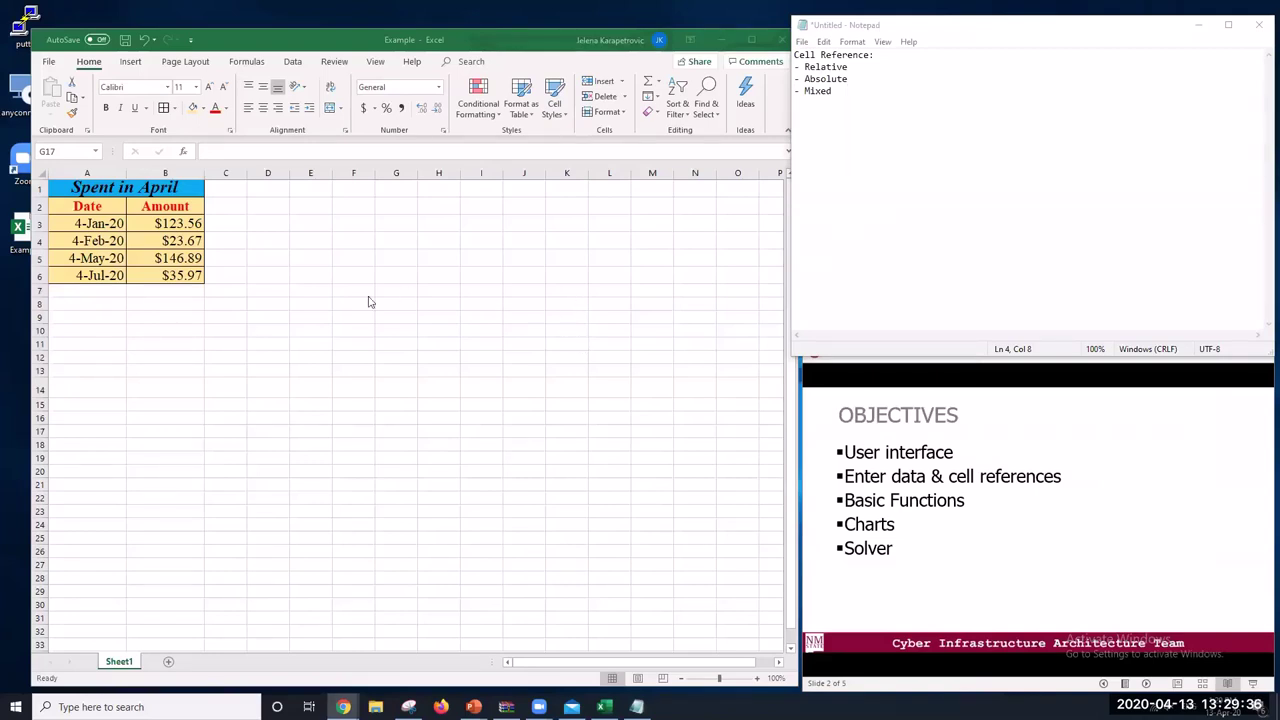
{"action": "left_click", "coordinate": [330, 305]}
{"action": "left_click", "coordinate": [191, 330]}
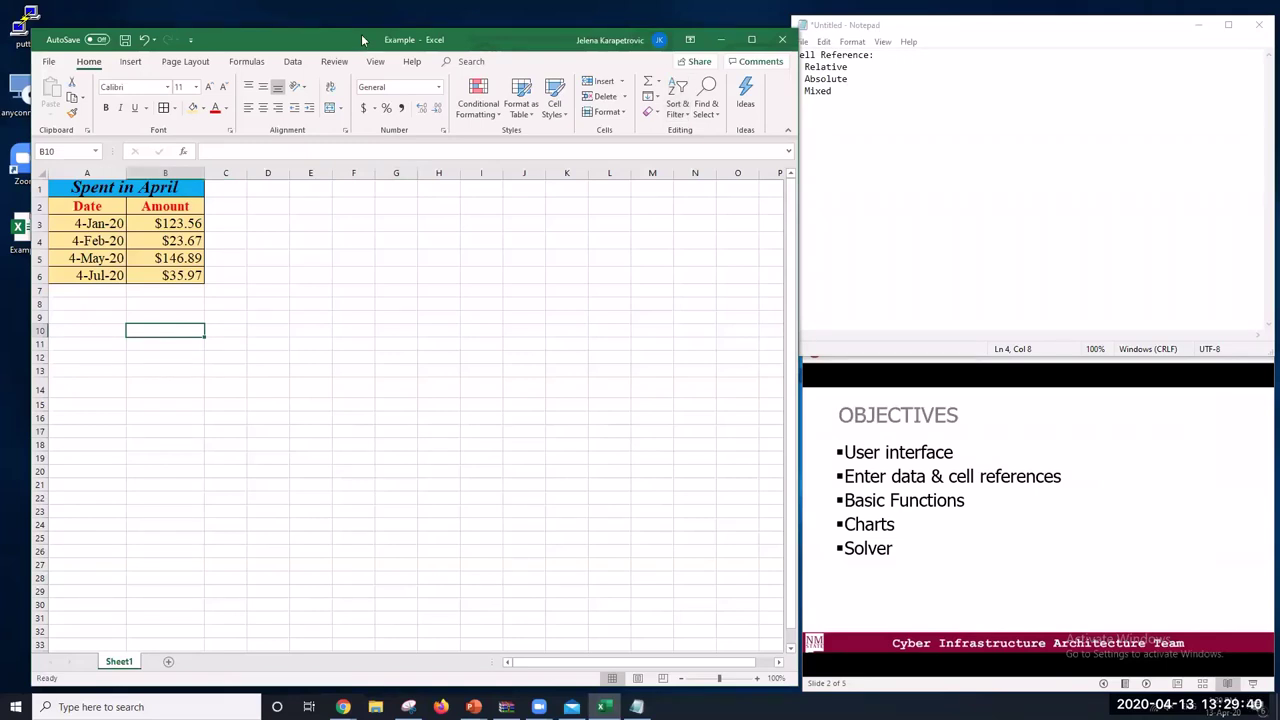
{"action": "left_click_drag", "start_coordinate": [362, 39], "coordinate": [332, 21]}
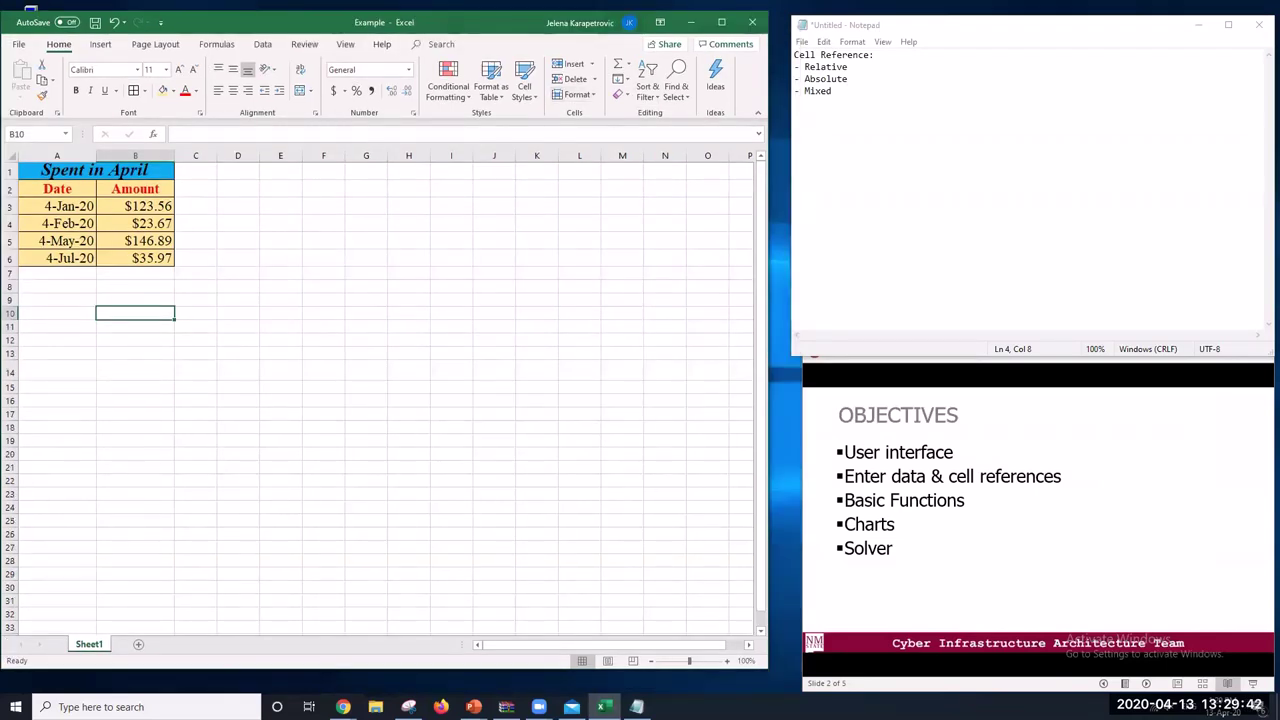
{"action": "left_click", "coordinate": [305, 441]}
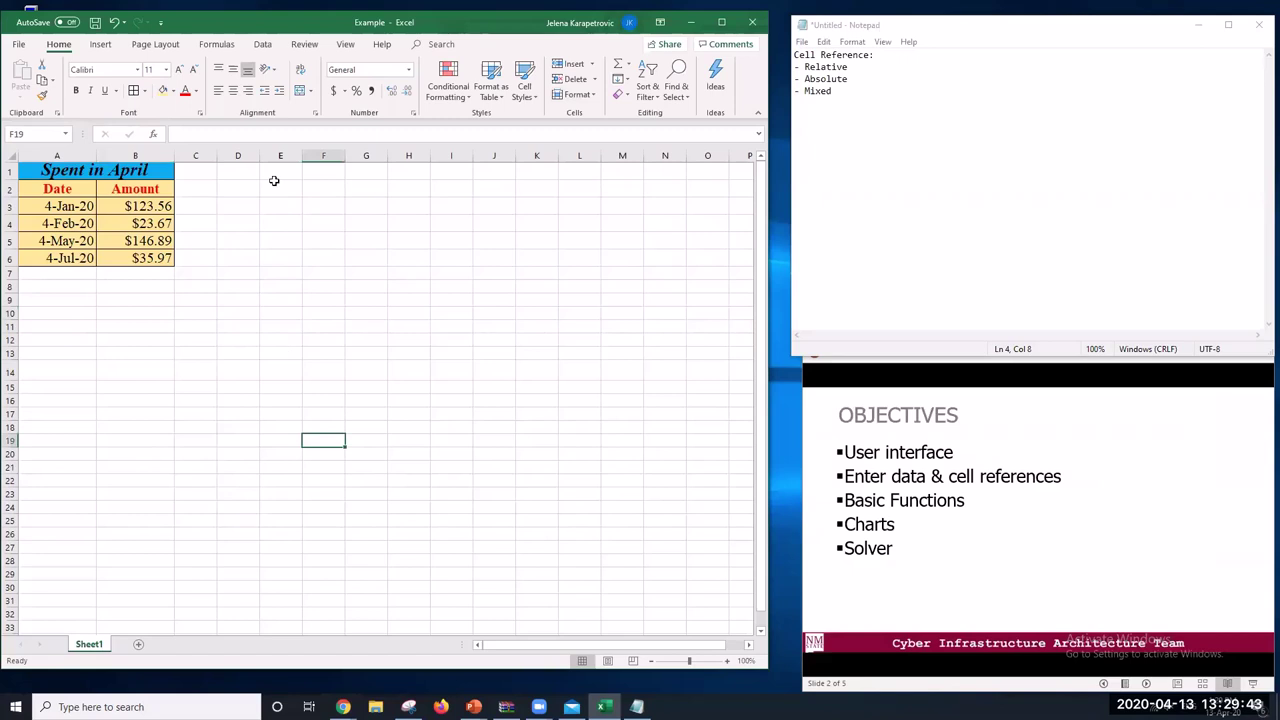
Enter 2 in A10 and the formula =3+A10 in A11, check A11's formula and deselect it
{"action": "left_click", "coordinate": [70, 313]}
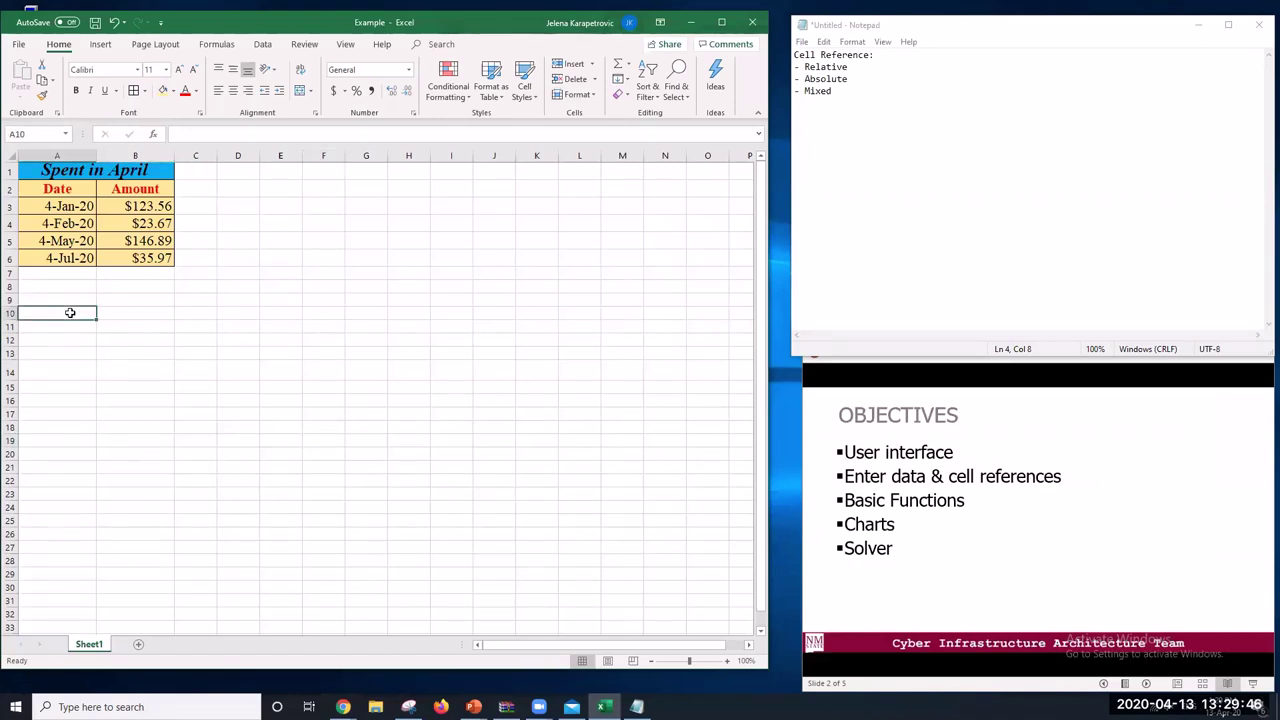
{"action": "type", "text": "2"}
{"action": "key", "text": "Return"}
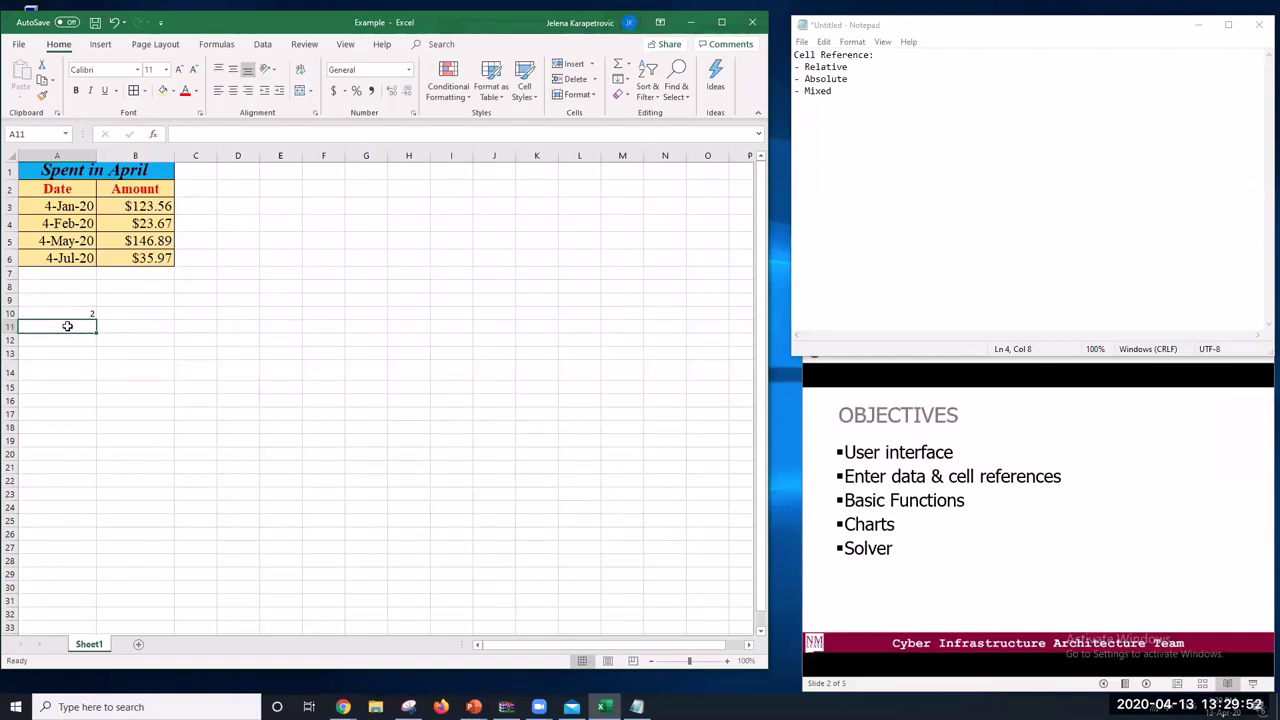
{"action": "type", "text": "="}
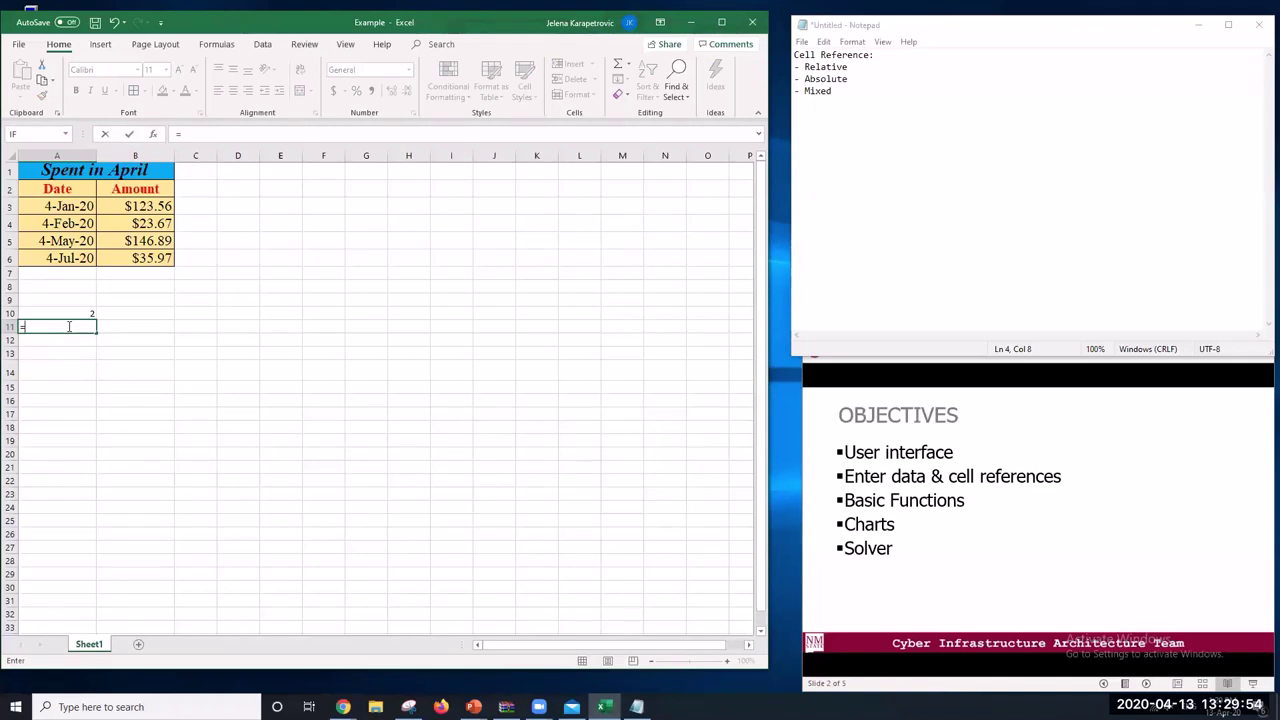
{"action": "type", "text": "3+"}
{"action": "left_click", "coordinate": [58, 311]}
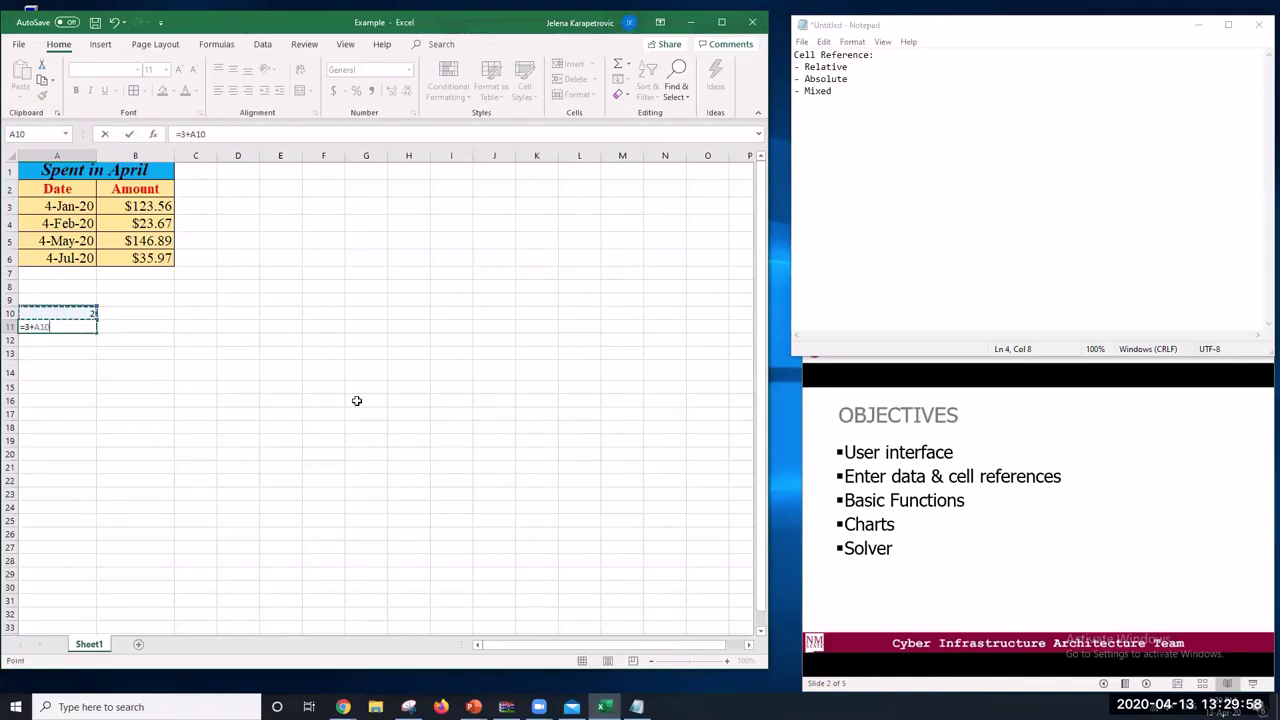
{"action": "key", "text": "Return"}
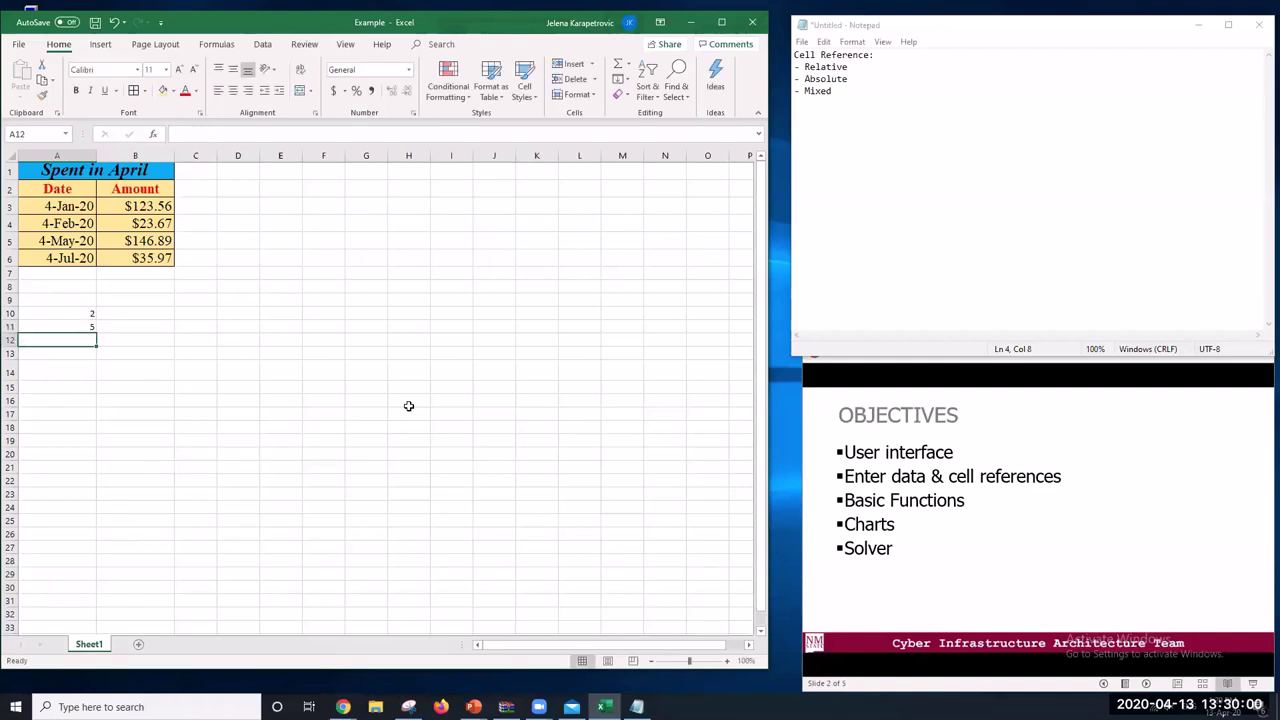
{"action": "left_click", "coordinate": [80, 324]}
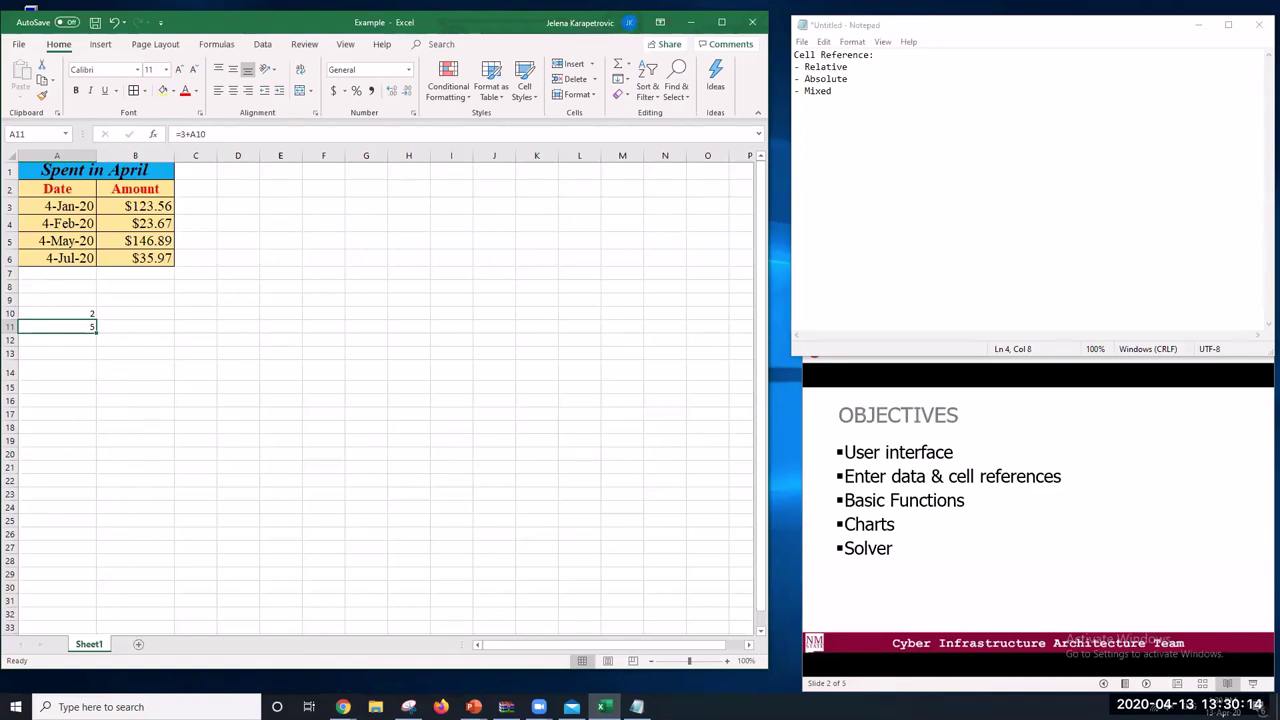
{"action": "left_click", "coordinate": [318, 478]}
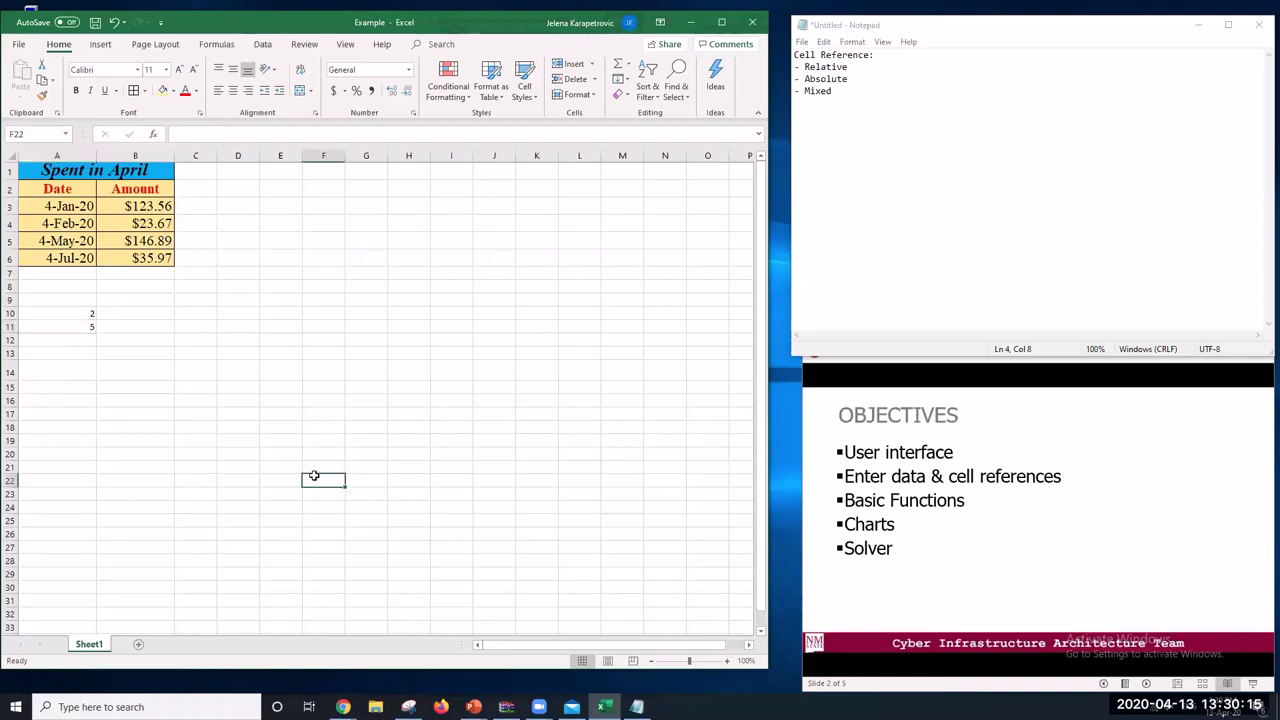
Enter the formula =12-A10 in C10 and reselect the cell to check its formula
{"action": "left_click", "coordinate": [194, 313]}
{"action": "type", "text": "="}
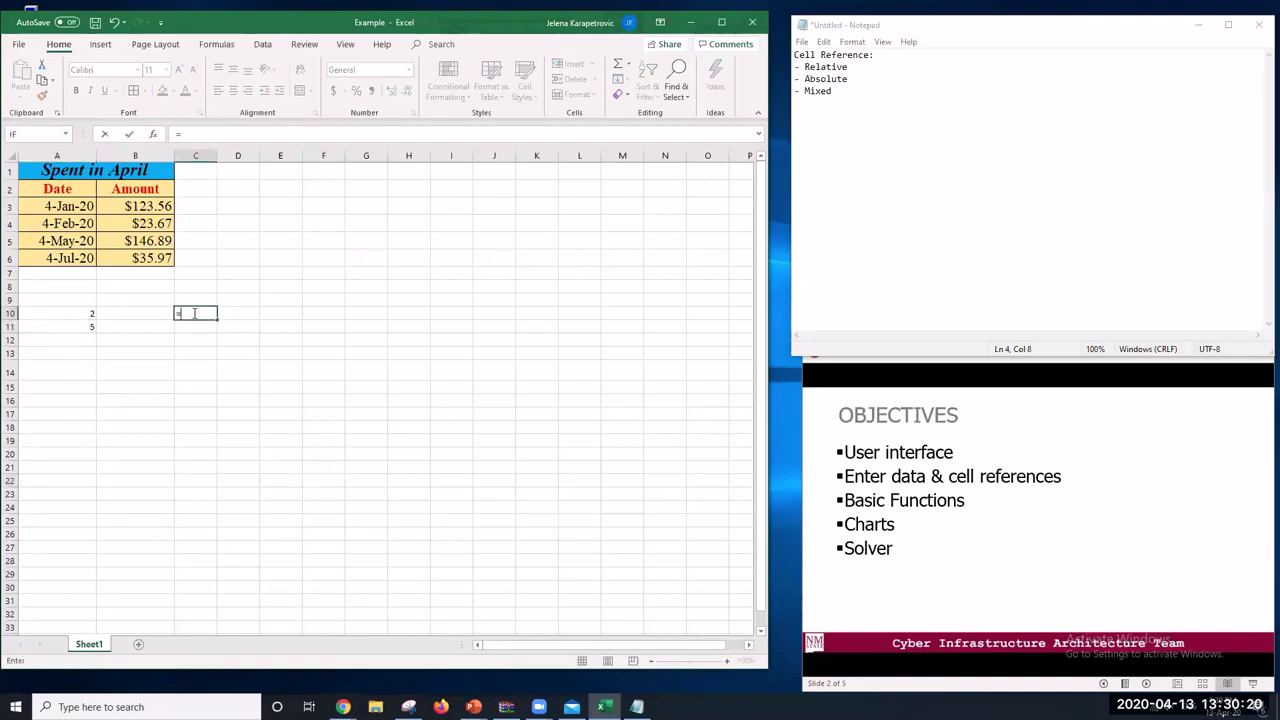
{"action": "type", "text": "12-"}
{"action": "left_click", "coordinate": [45, 312]}
{"action": "key", "text": "Return"}
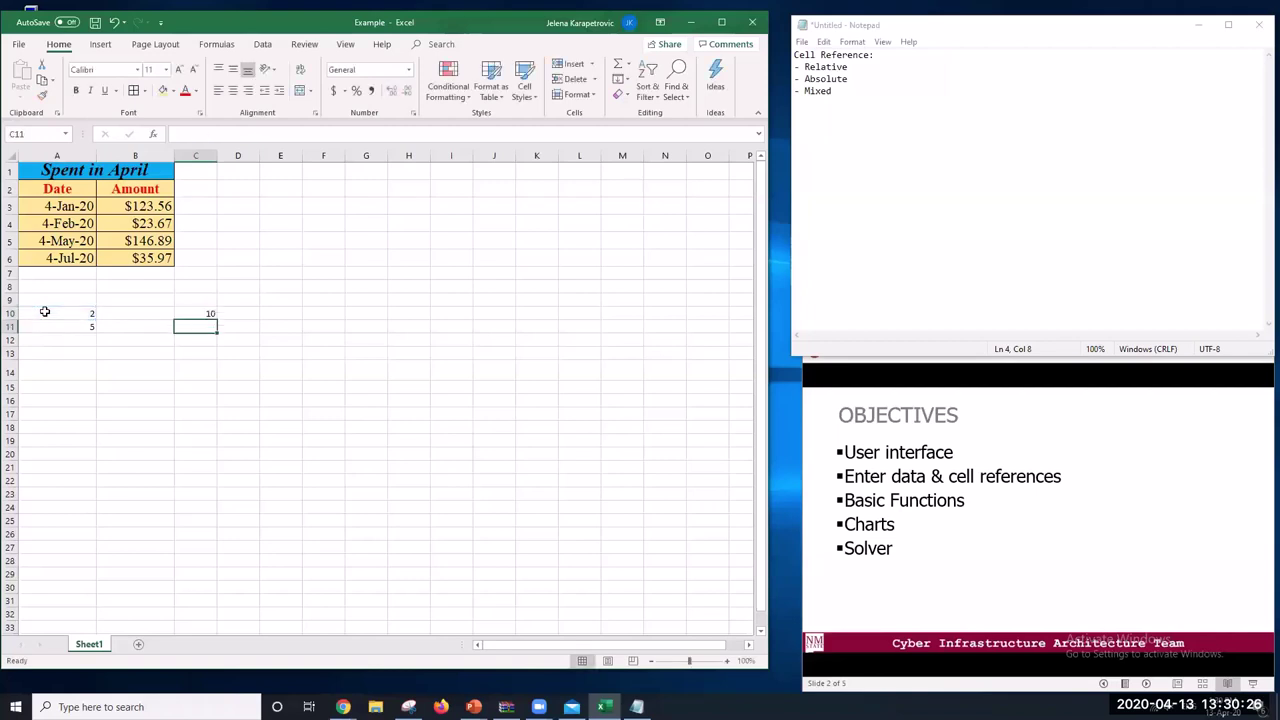
{"action": "left_click", "coordinate": [187, 314]}
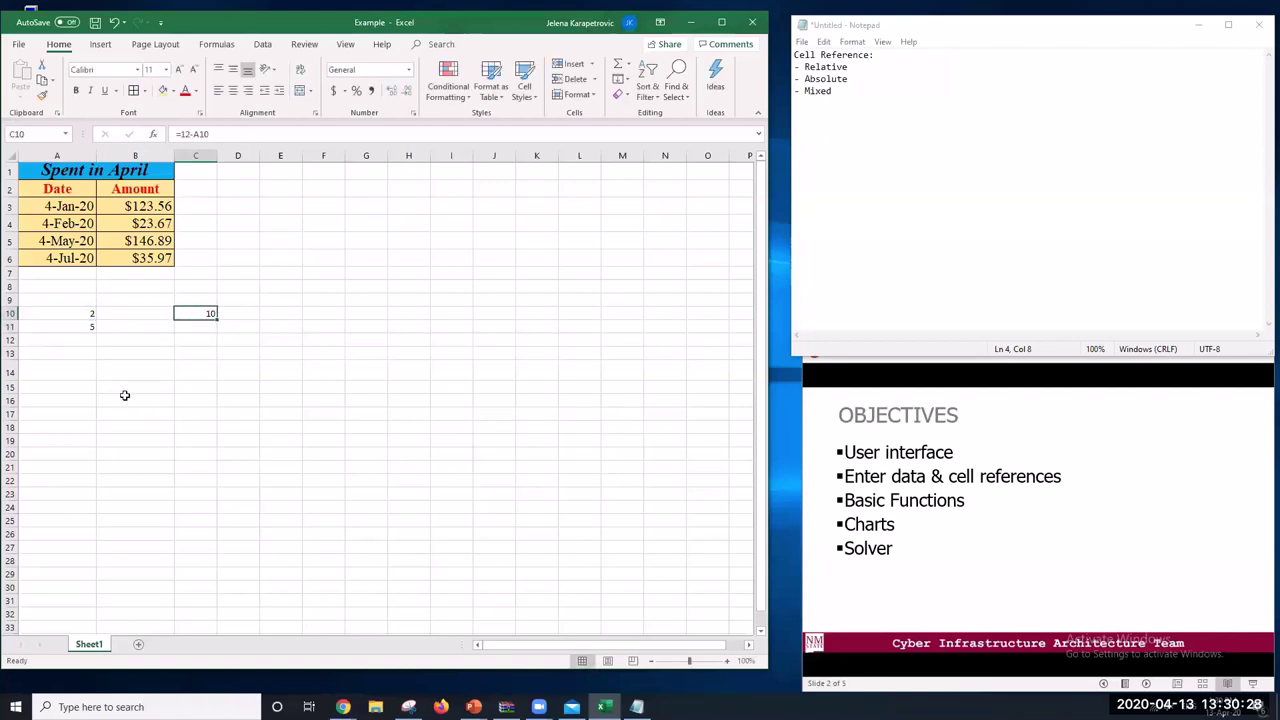
Change the value in A10 to 5 and check the dependent formula in C10
{"action": "left_click", "coordinate": [73, 314]}
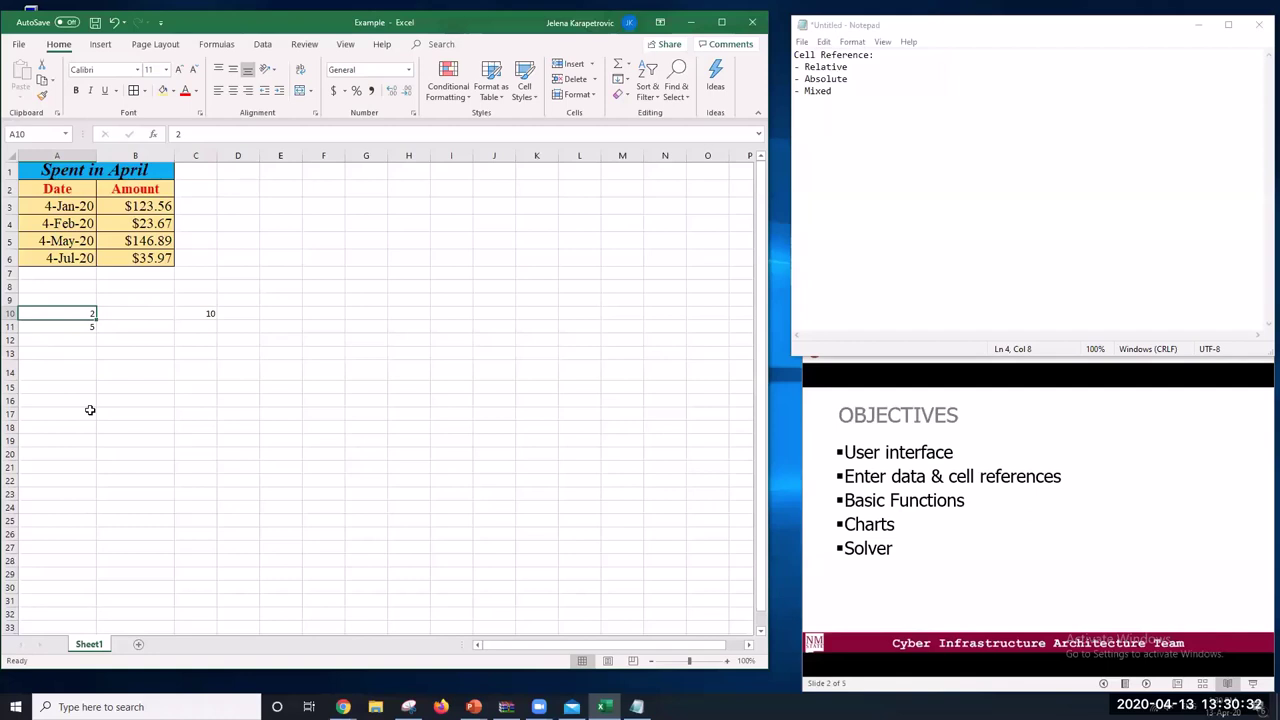
{"action": "type", "text": "5"}
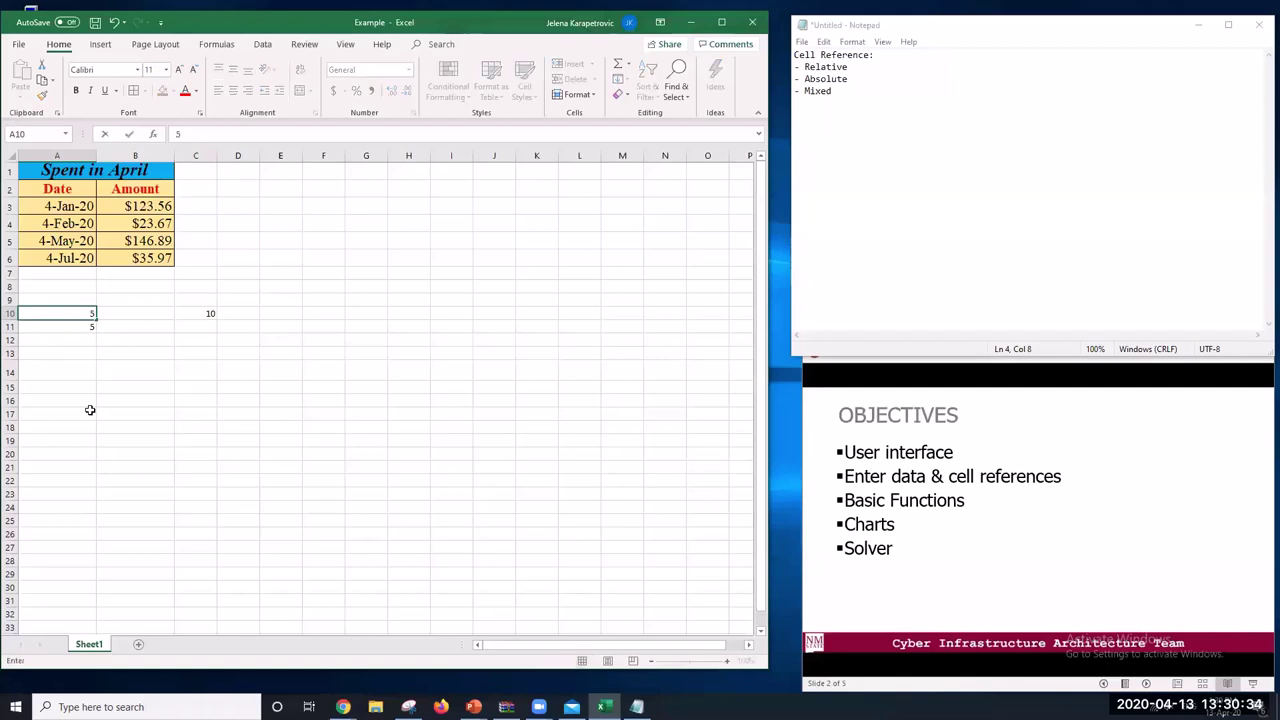
{"action": "key", "text": "Return"}
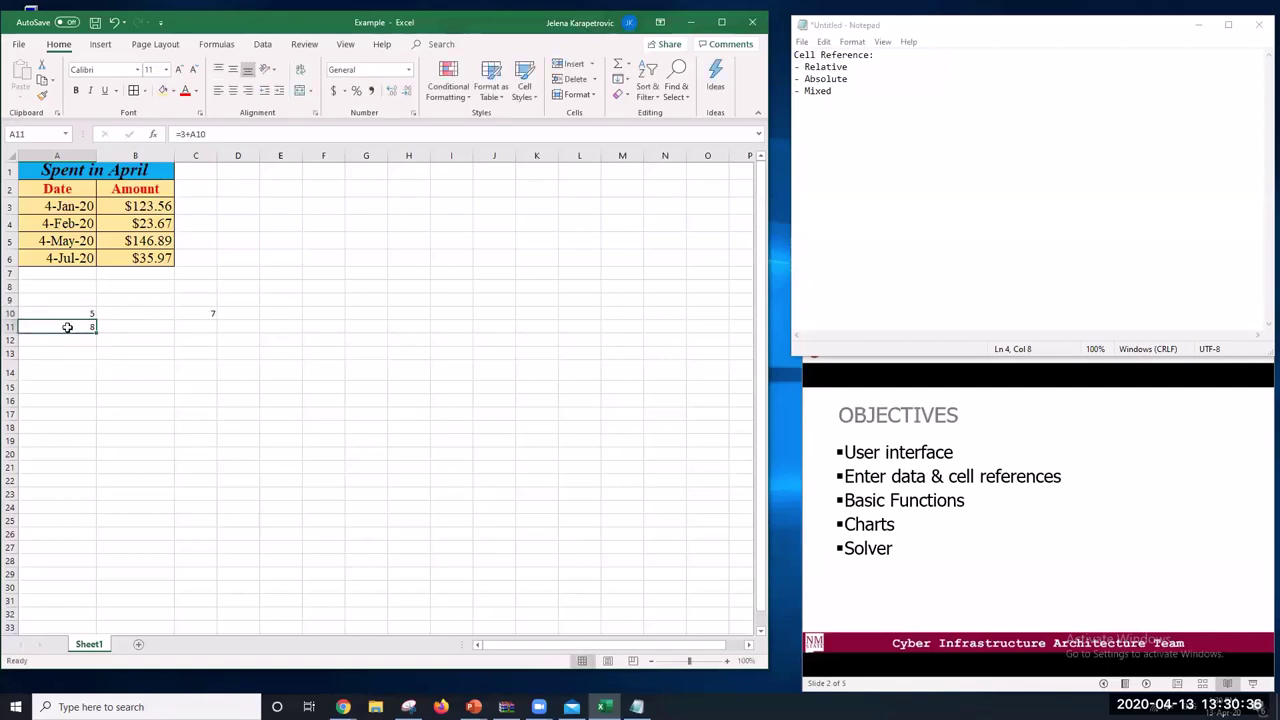
{"action": "left_click", "coordinate": [208, 313]}
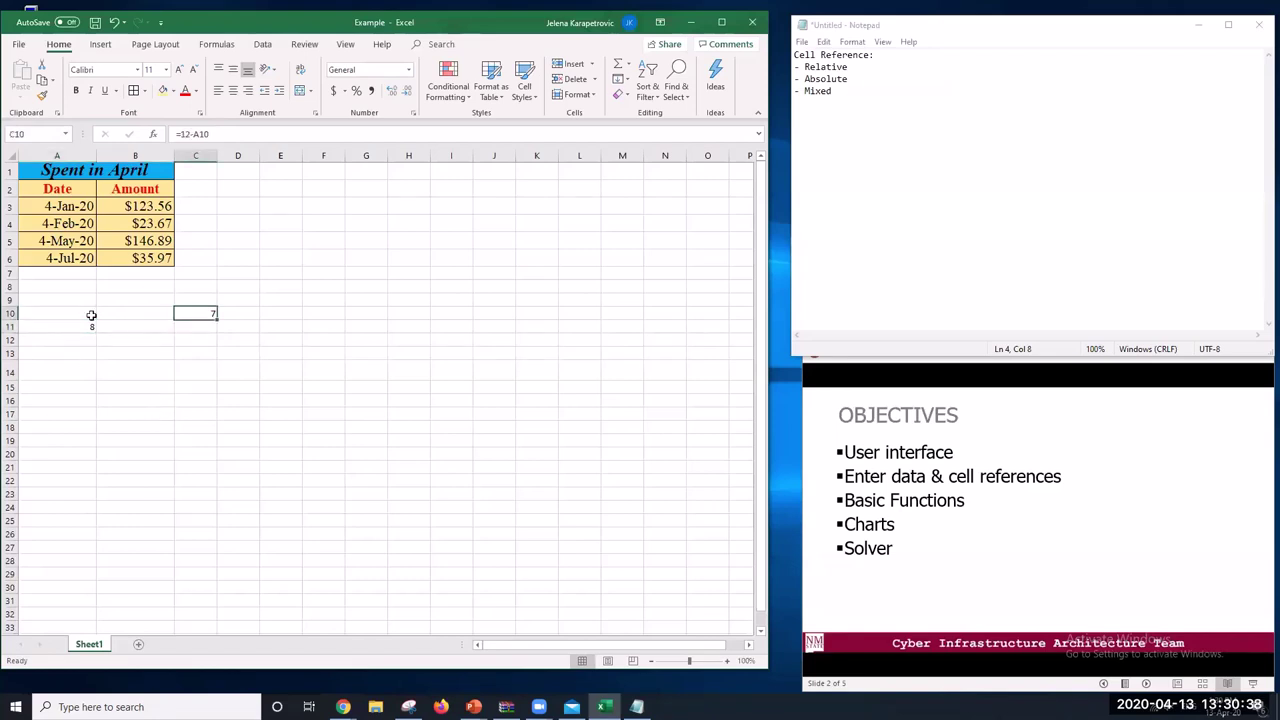
{"action": "left_click", "coordinate": [123, 371]}
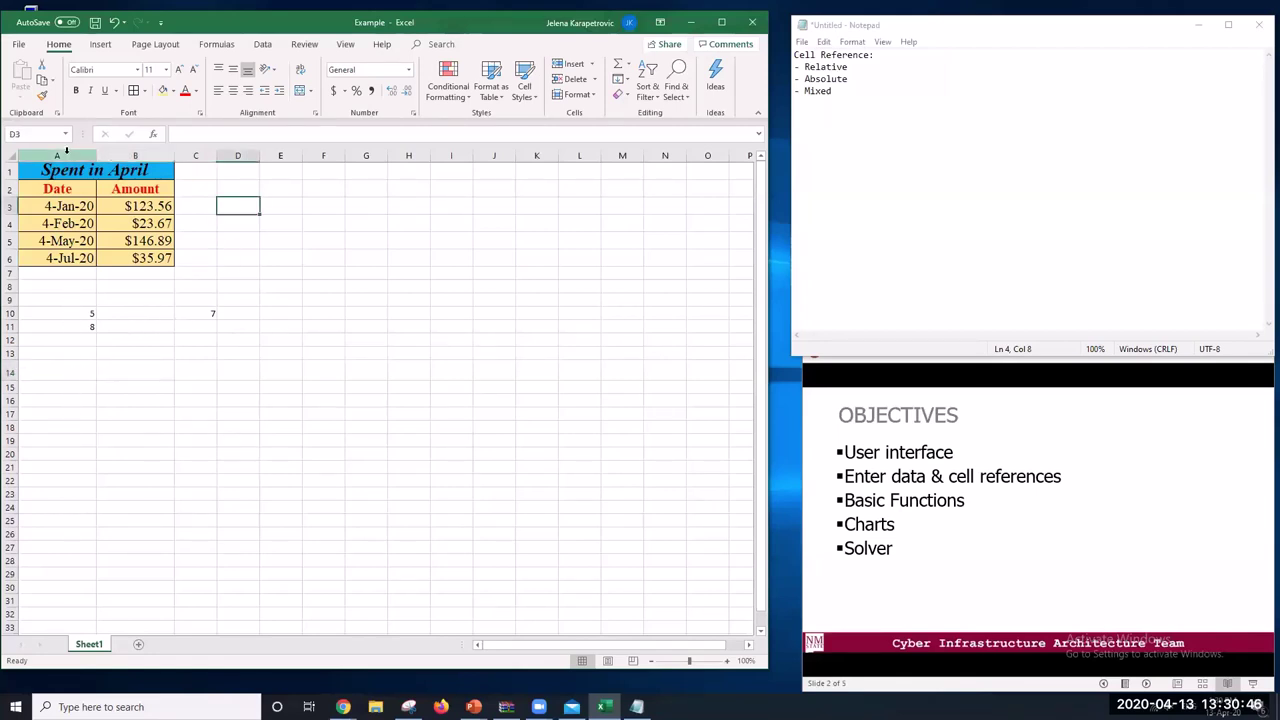
Delete columns A and B, and clear the broken formula remaining in A10
{"action": "left_click_drag", "start_coordinate": [66, 155], "coordinate": [156, 150]}
{"action": "right_click", "coordinate": [156, 150]}
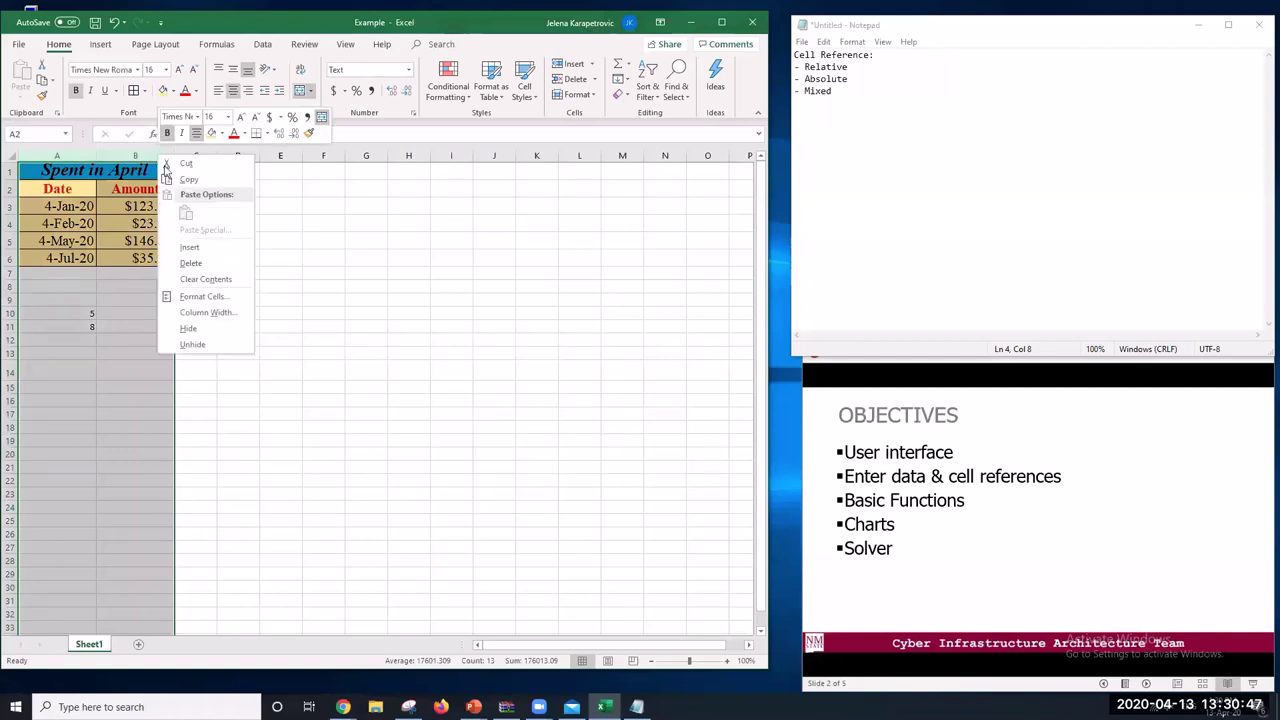
{"action": "left_click", "coordinate": [207, 259]}
{"action": "left_click", "coordinate": [252, 313]}
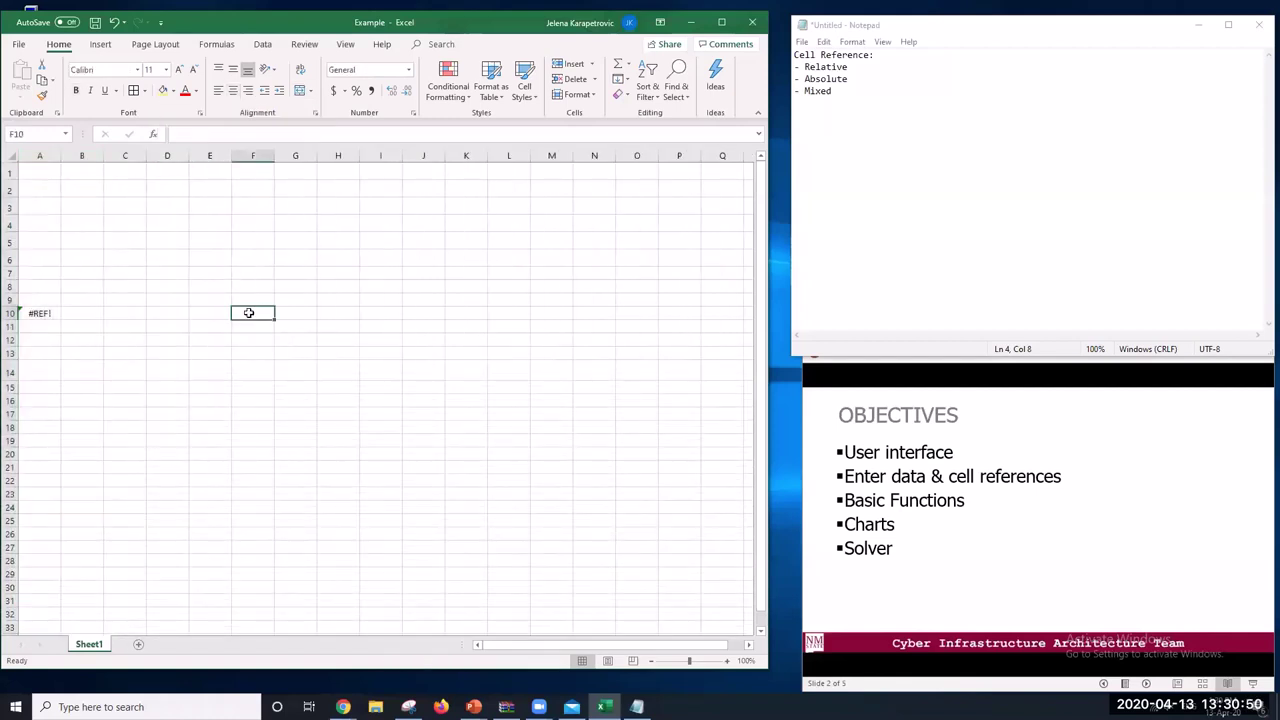
{"action": "left_click", "coordinate": [36, 313]}
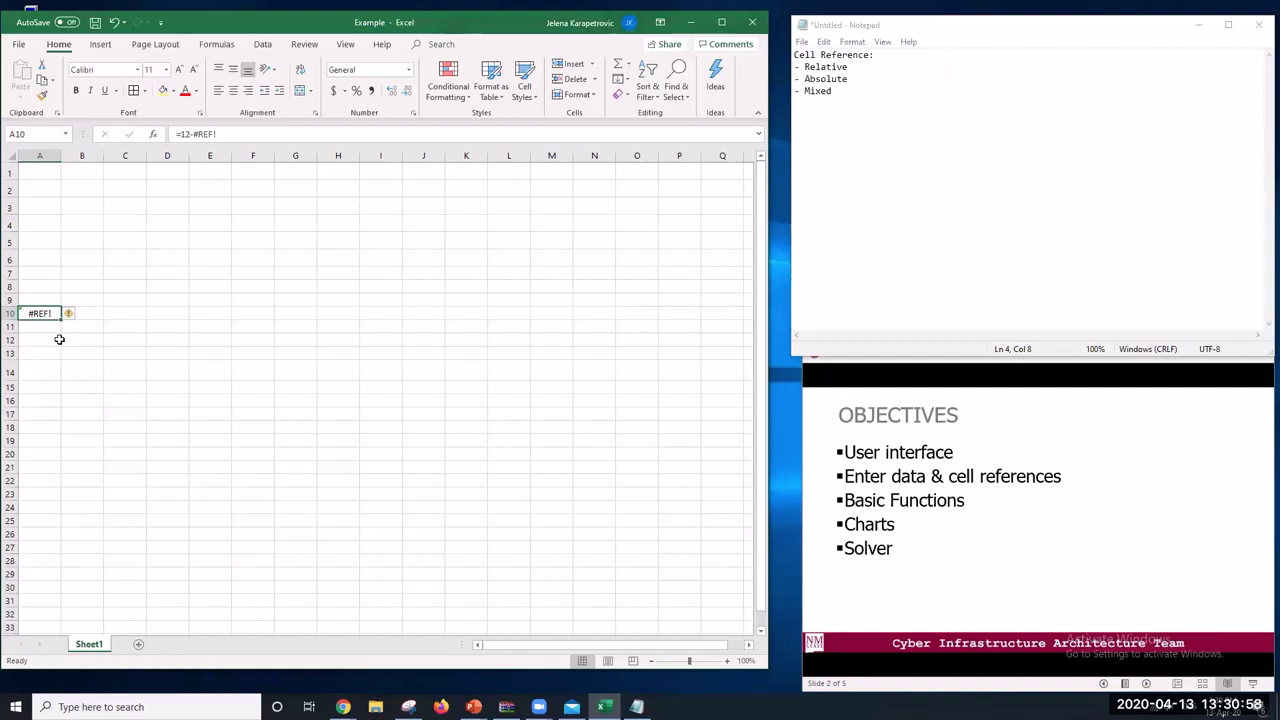
{"action": "key", "text": "Delete"}
Enter the formula =2+4 in A1, check it and deselect the cell
{"action": "left_click", "coordinate": [50, 170]}
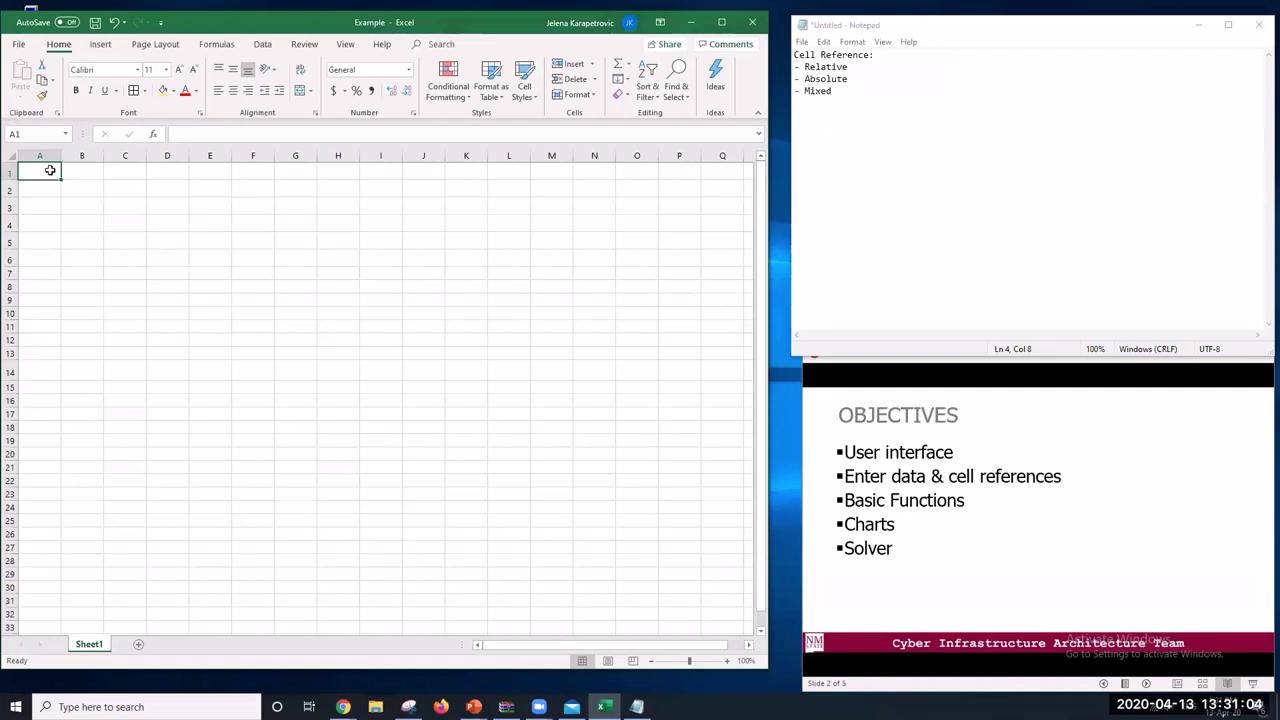
{"action": "type", "text": "="}
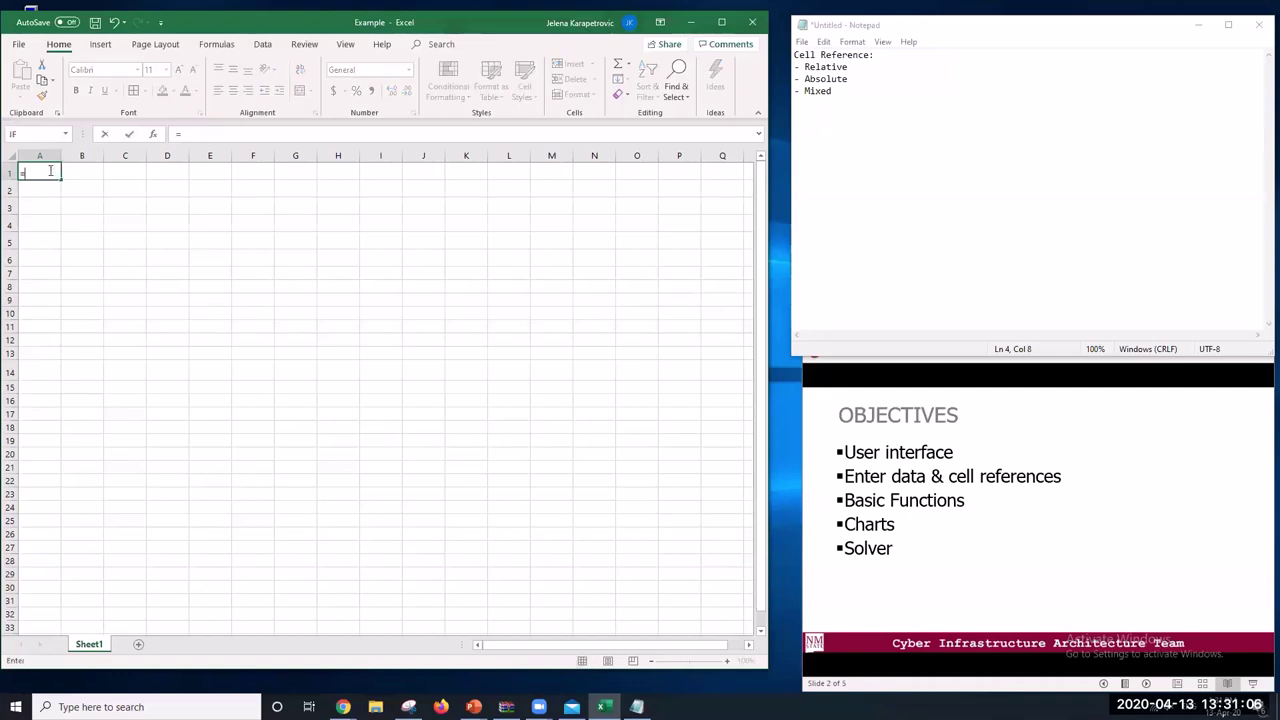
{"action": "type", "text": "2+4"}
{"action": "key", "text": "Return"}
{"action": "left_click", "coordinate": [51, 171]}
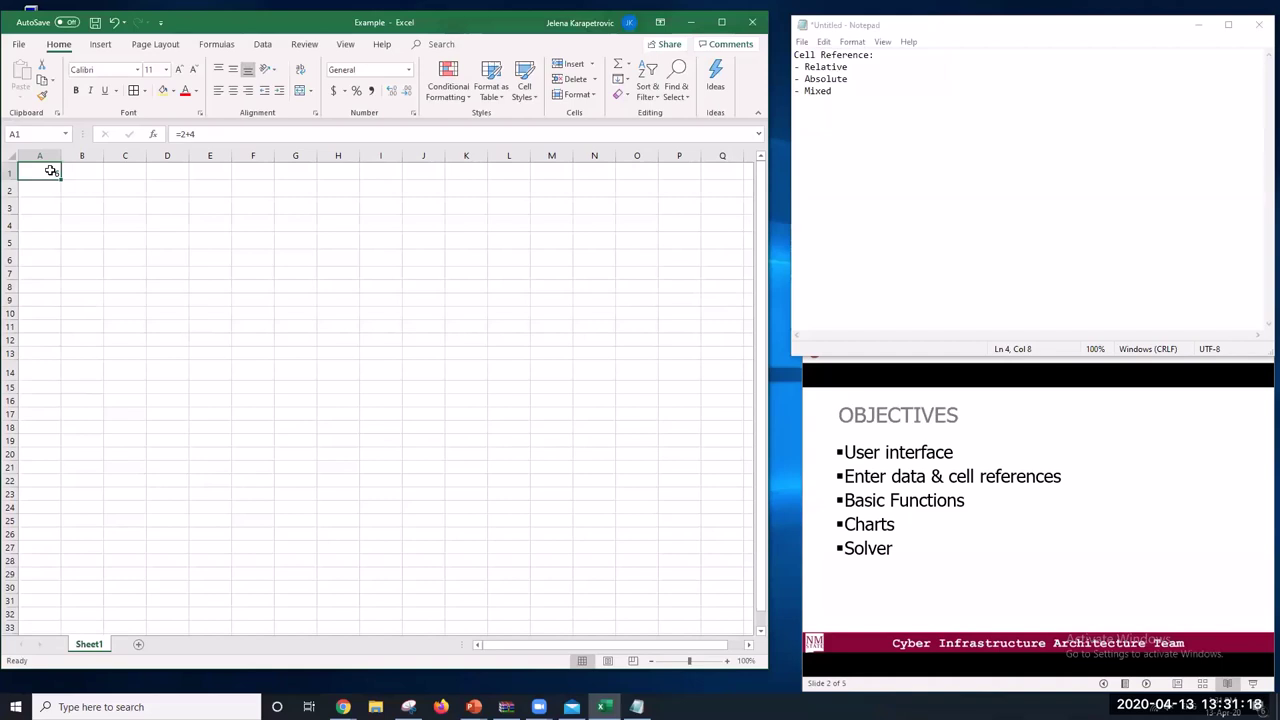
{"action": "left_click", "coordinate": [131, 268]}
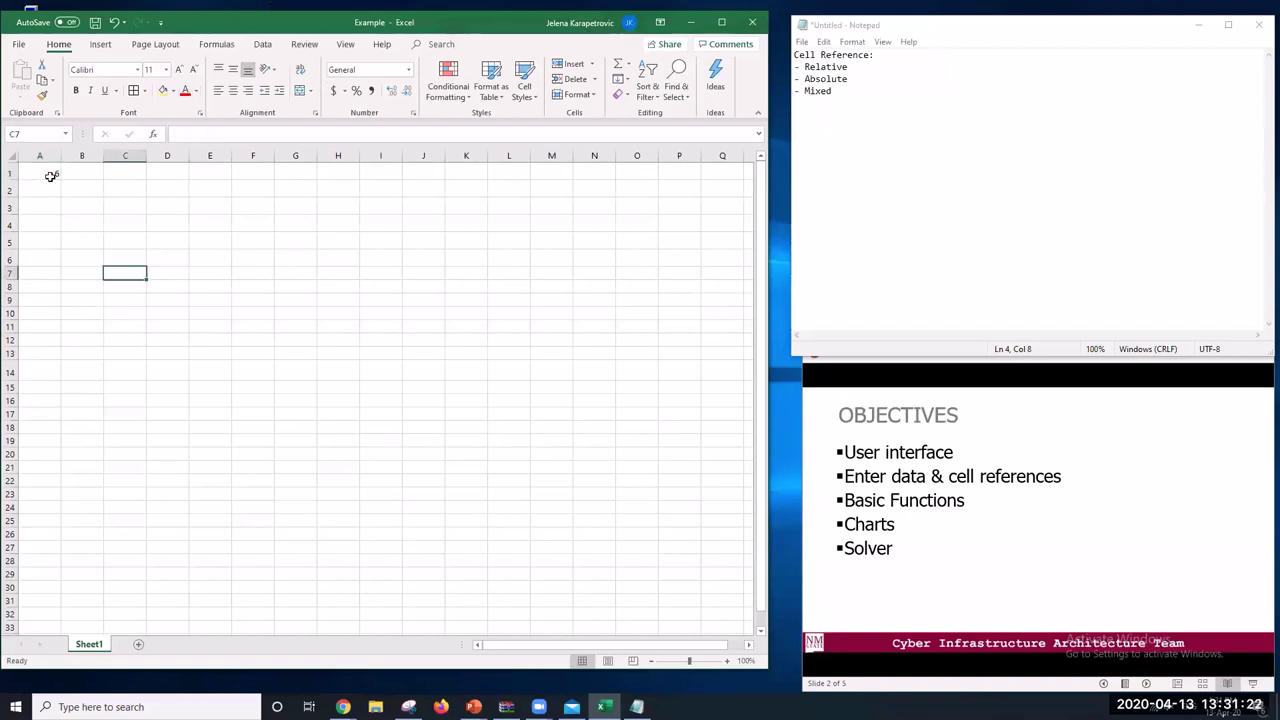
Insert a new blank row above row 1 and deselect it
{"action": "left_click", "coordinate": [11, 175]}
{"action": "right_click", "coordinate": [13, 177]}
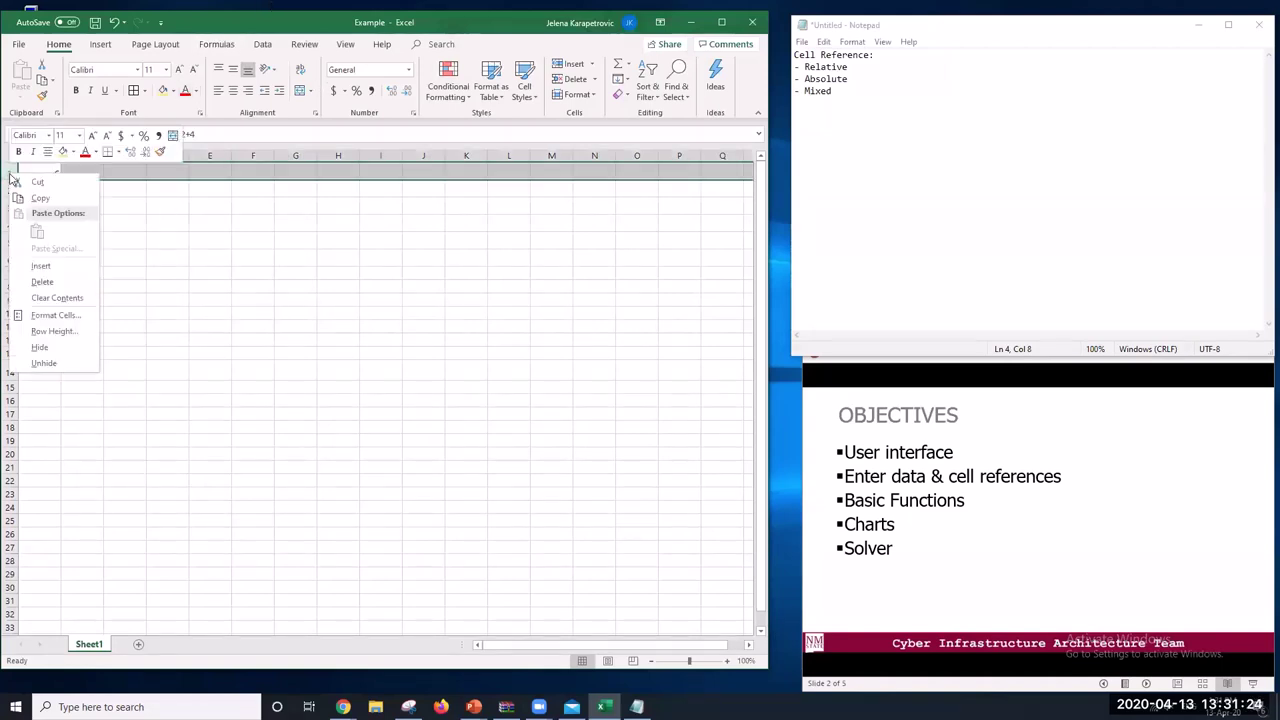
{"action": "left_click", "coordinate": [60, 265]}
{"action": "left_click", "coordinate": [168, 271]}
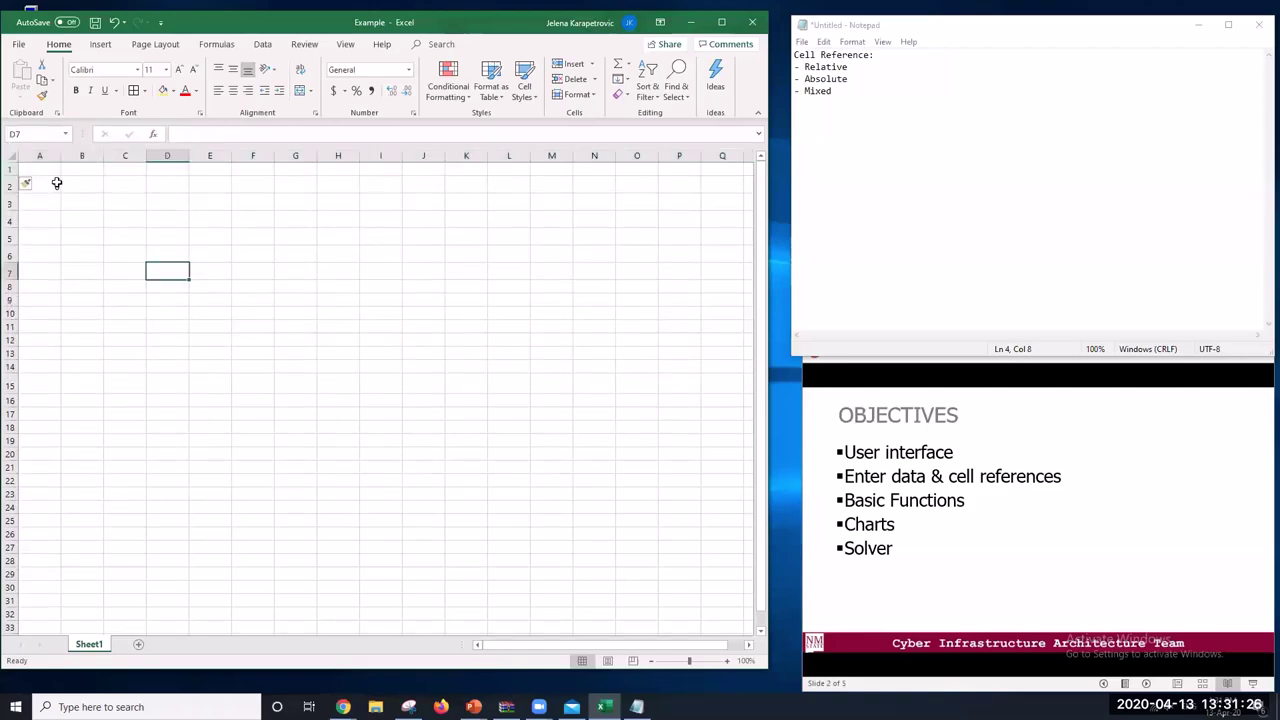
Enter the text "a" in A1 and 12 in B1
{"action": "left_click", "coordinate": [50, 168]}
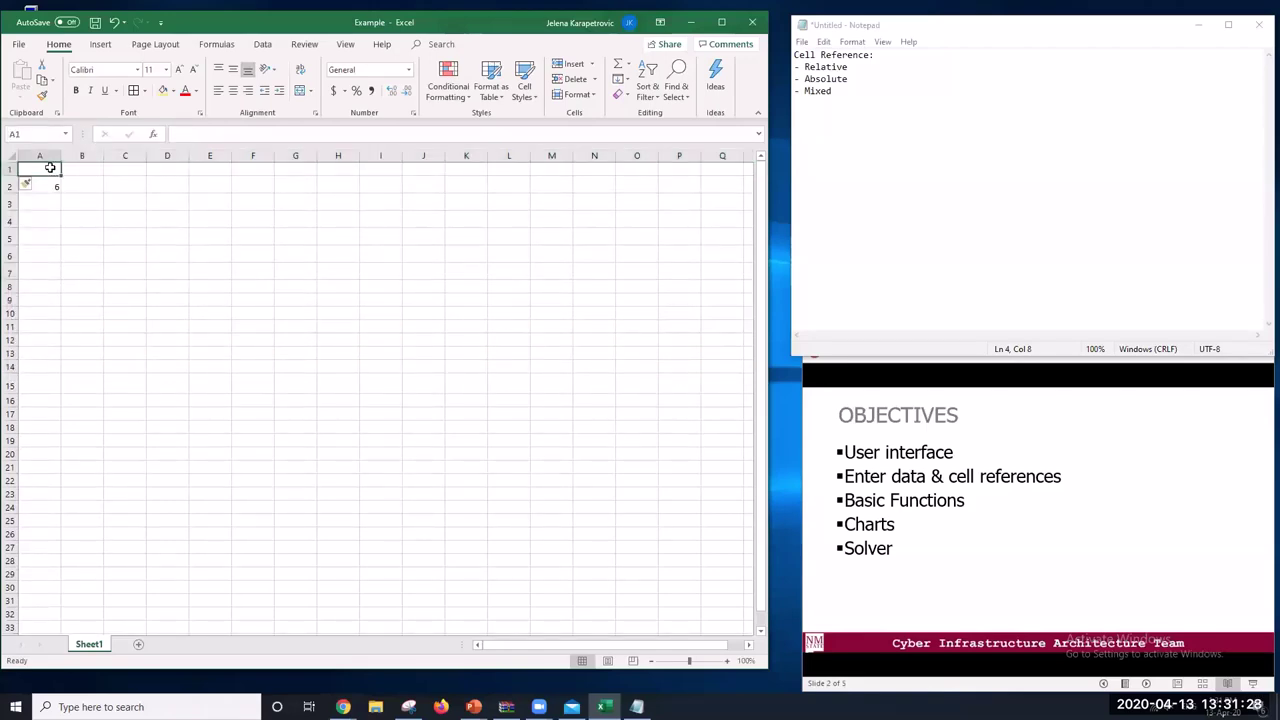
{"action": "type", "text": "a"}
{"action": "left_click", "coordinate": [91, 170]}
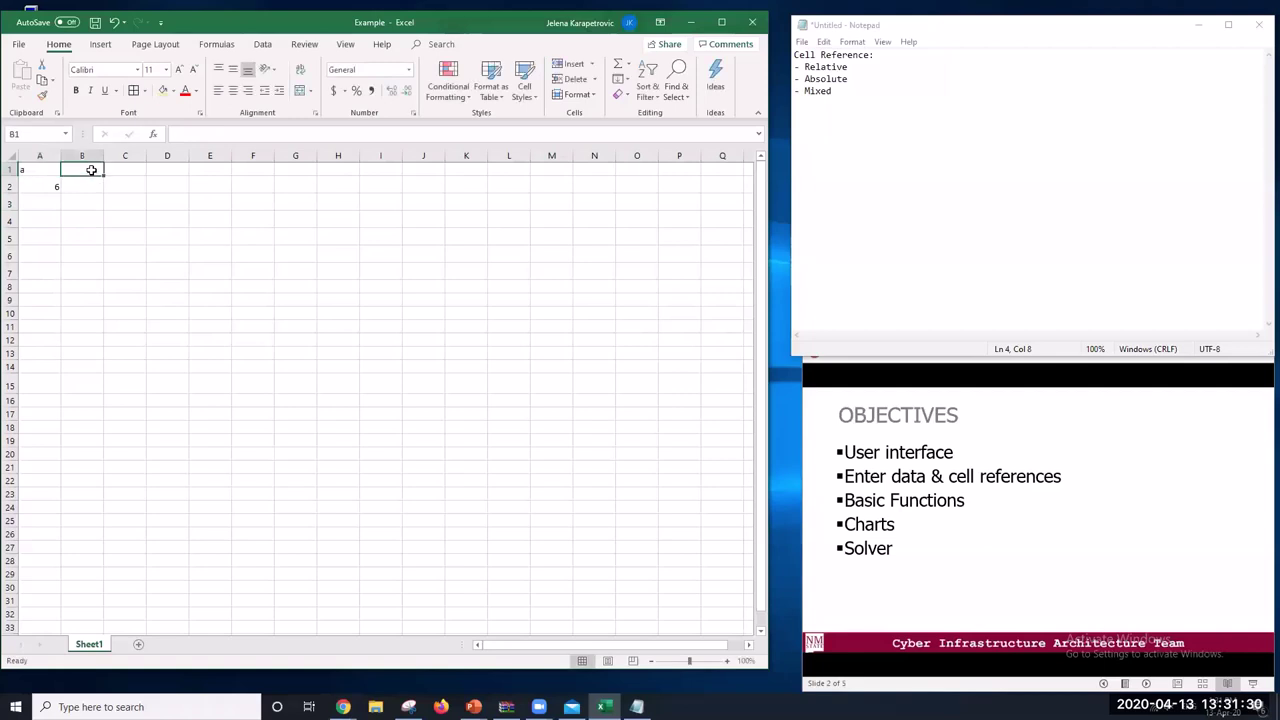
{"action": "type", "text": "=A2*2"}
{"action": "key", "text": "Return"}
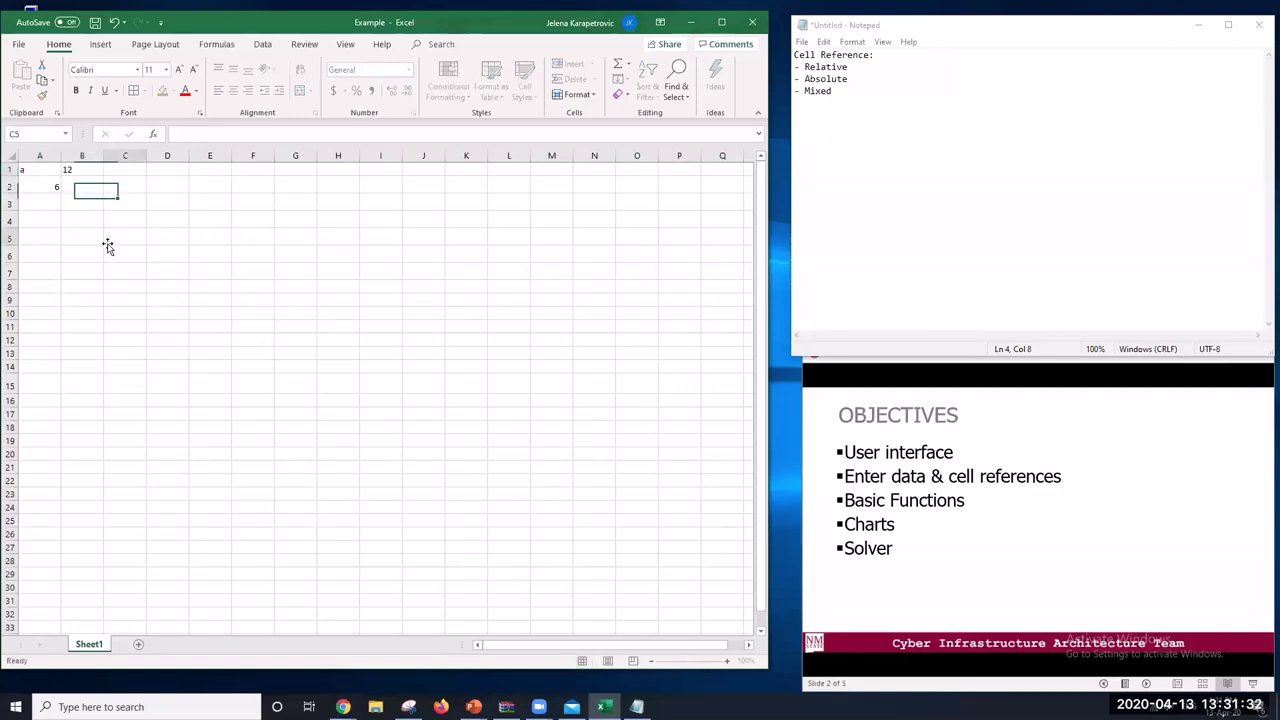
Fill cell A1 with the light gold colour and select A2 below it
{"action": "left_click", "coordinate": [44, 170]}
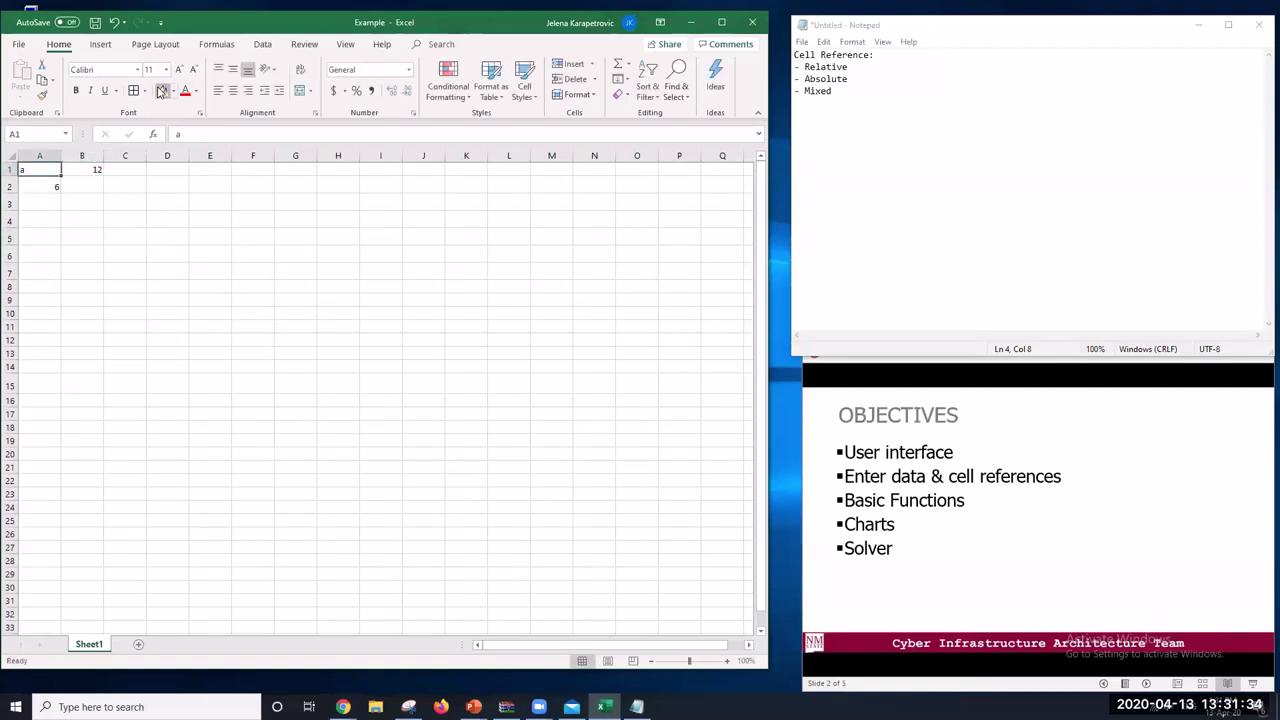
{"action": "left_click", "coordinate": [163, 90]}
{"action": "left_click", "coordinate": [163, 257]}
{"action": "left_click", "coordinate": [45, 185]}
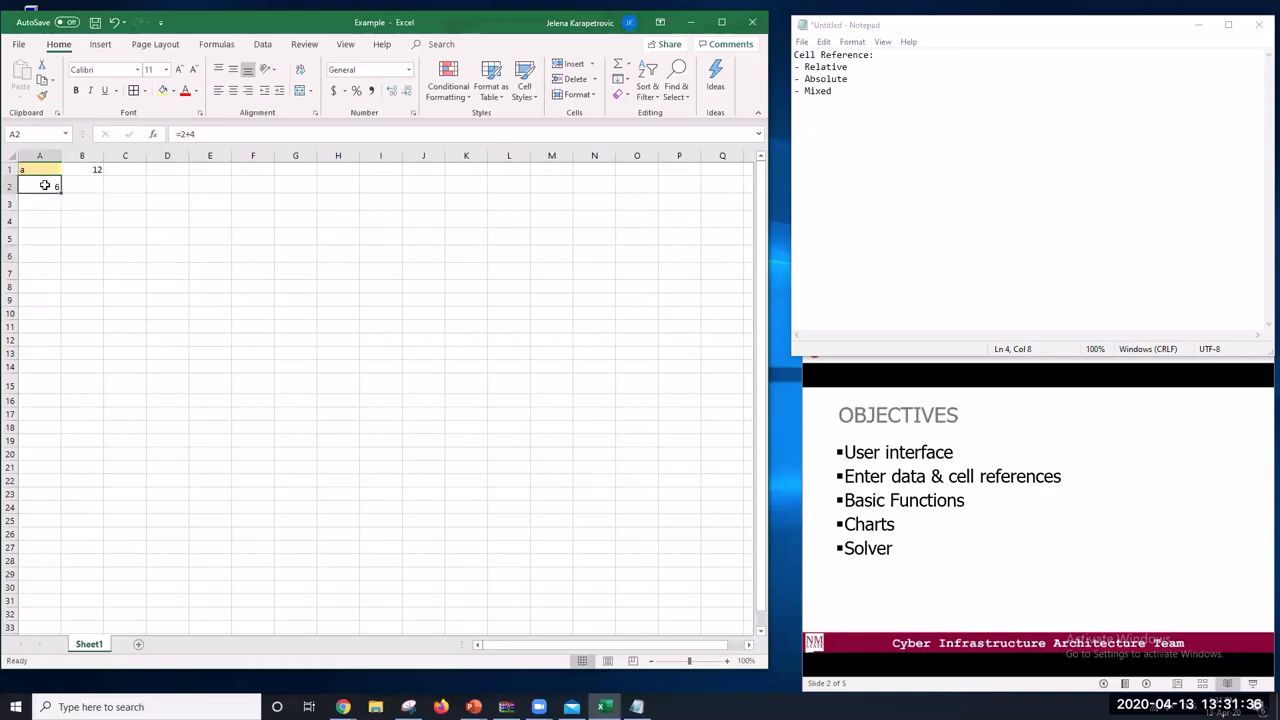
Enter the text "b" in A2 and the value 4 in B2
{"action": "type", "text": "b"}
{"action": "left_click", "coordinate": [71, 208]}
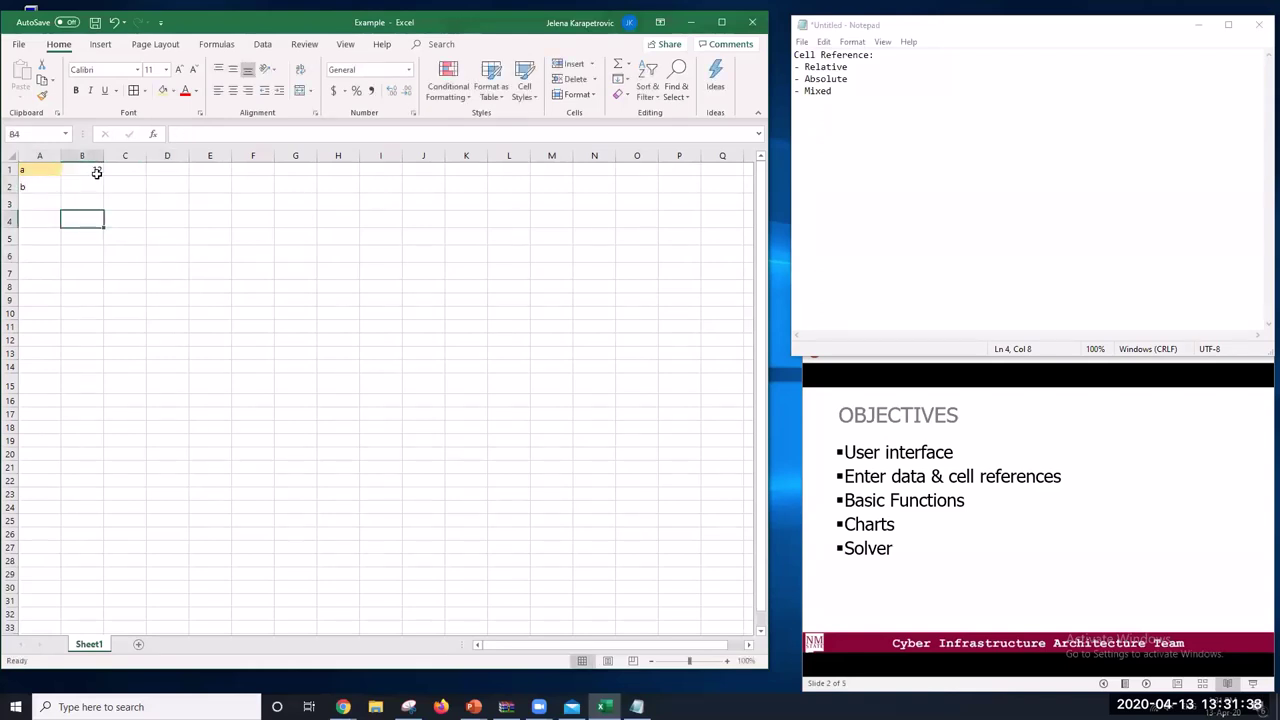
{"action": "left_click", "coordinate": [90, 182]}
{"action": "type", "text": "4"}
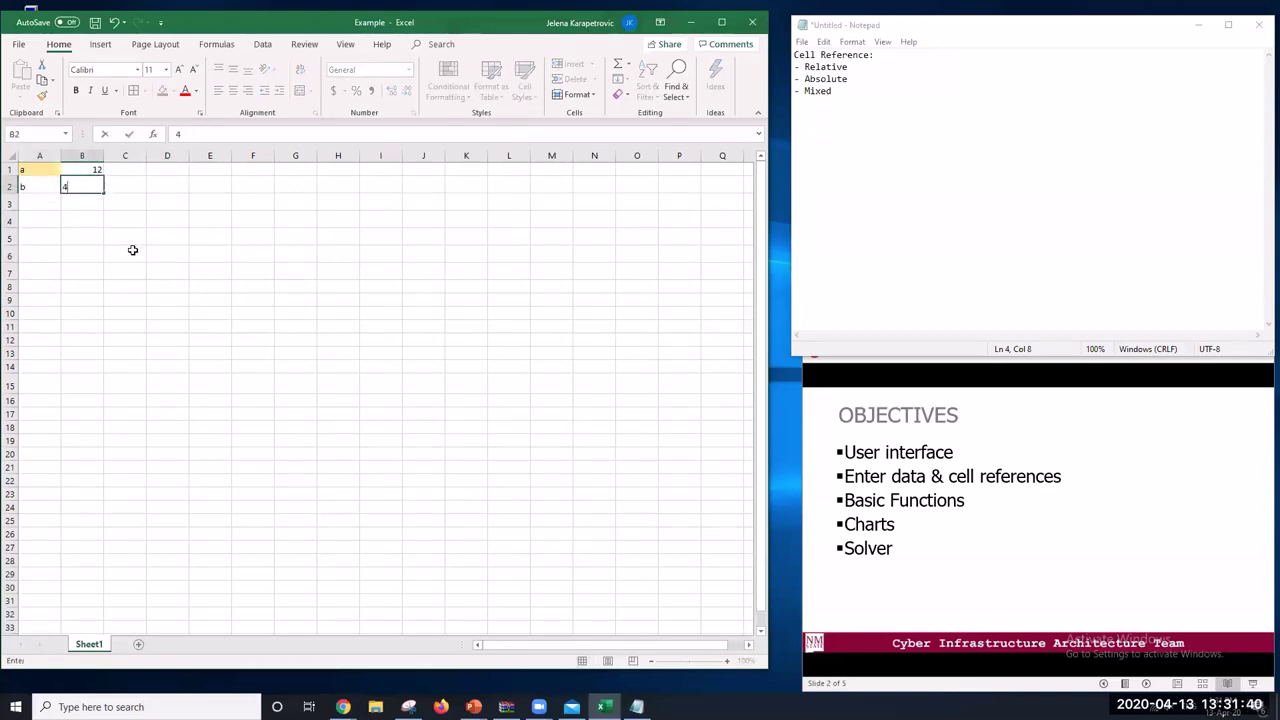
{"action": "left_click", "coordinate": [128, 250]}
Fill cell A2 with the same light gold colour as A1 and deselect it
{"action": "left_click_drag", "start_coordinate": [36, 187], "coordinate": [36, 170]}
{"action": "left_click", "coordinate": [163, 90]}
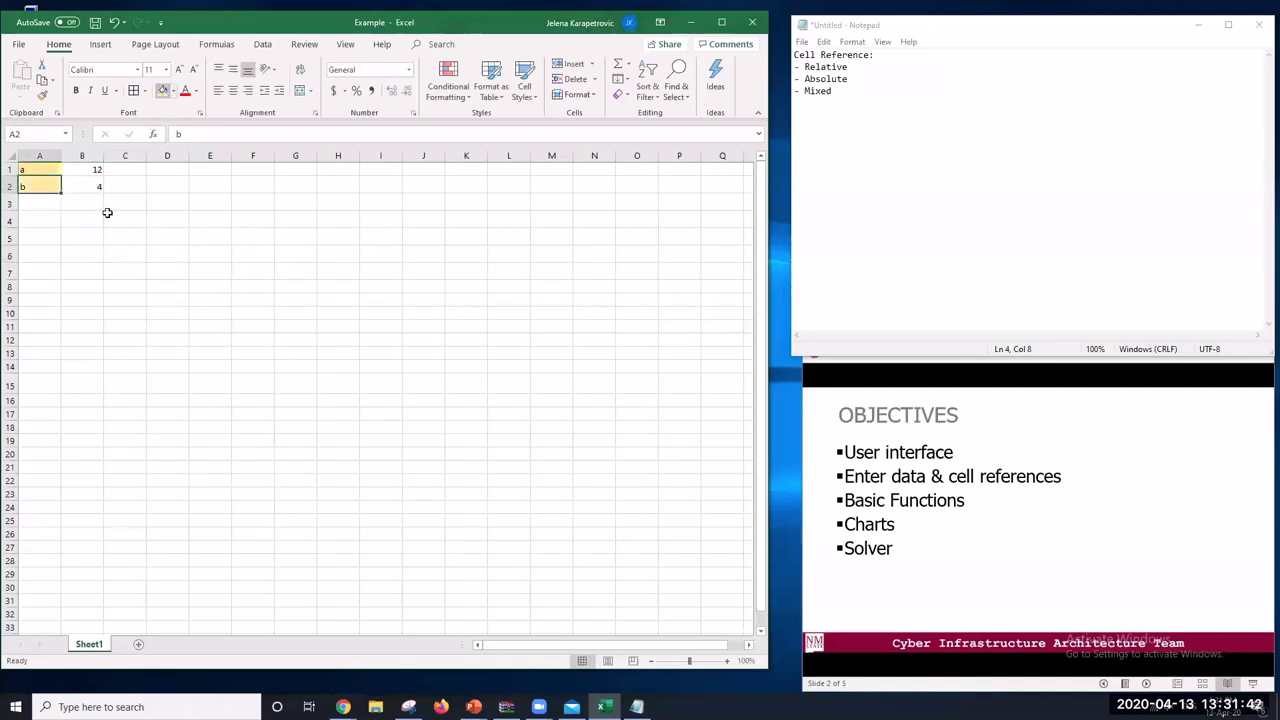
{"action": "left_click", "coordinate": [85, 285]}
Enter the label "c=a+b" in A3 and fill the cell with the same light gold colour
{"action": "left_click", "coordinate": [43, 204]}
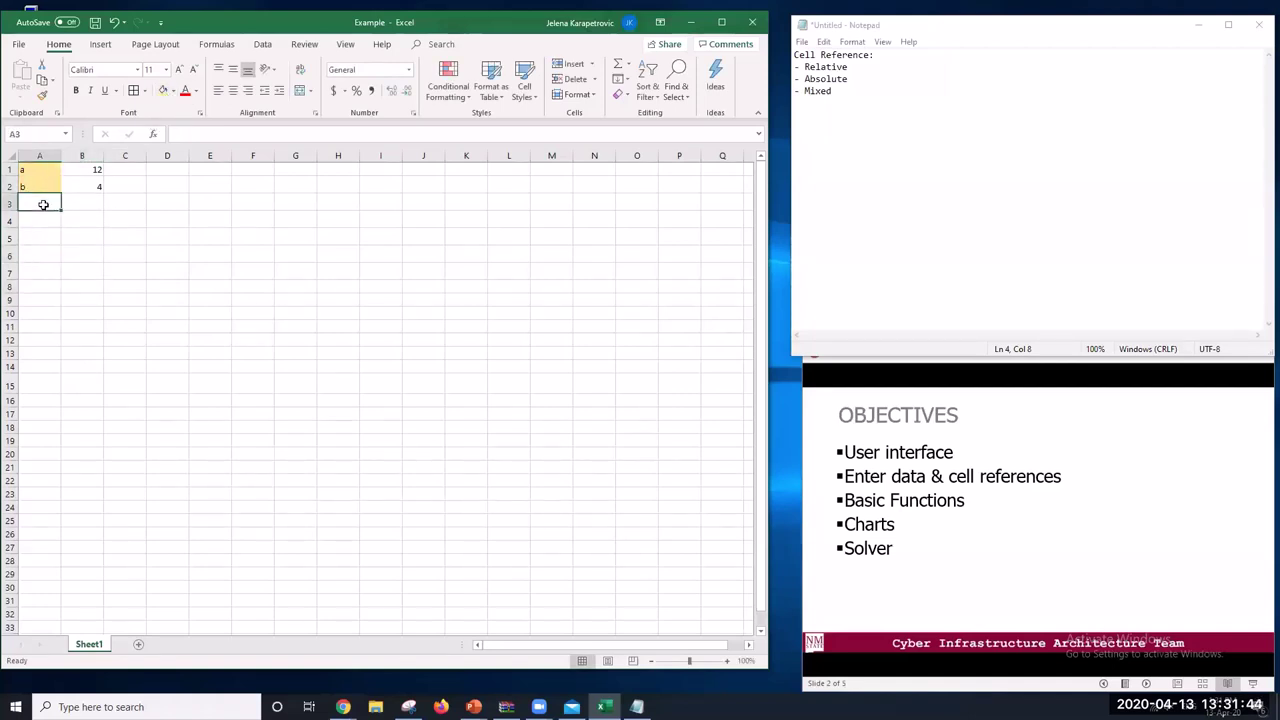
{"action": "type", "text": "c"}
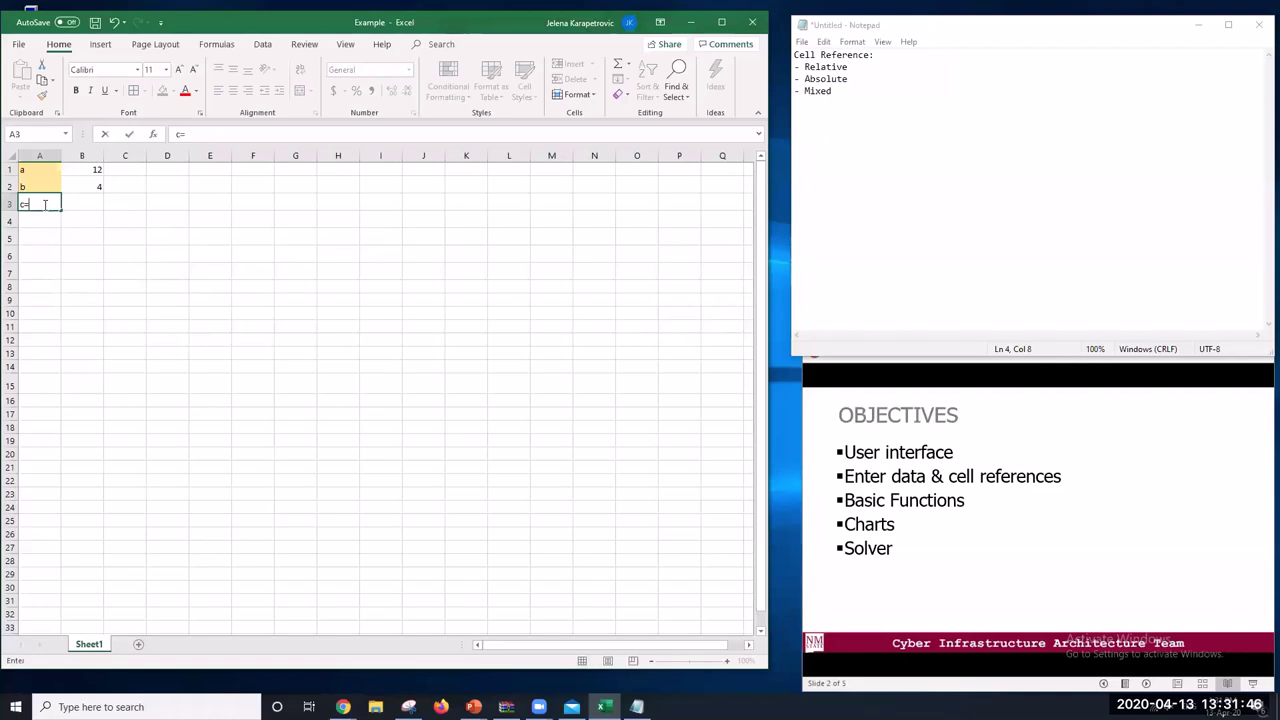
{"action": "type", "text": "=a+b"}
{"action": "key", "text": "Return"}
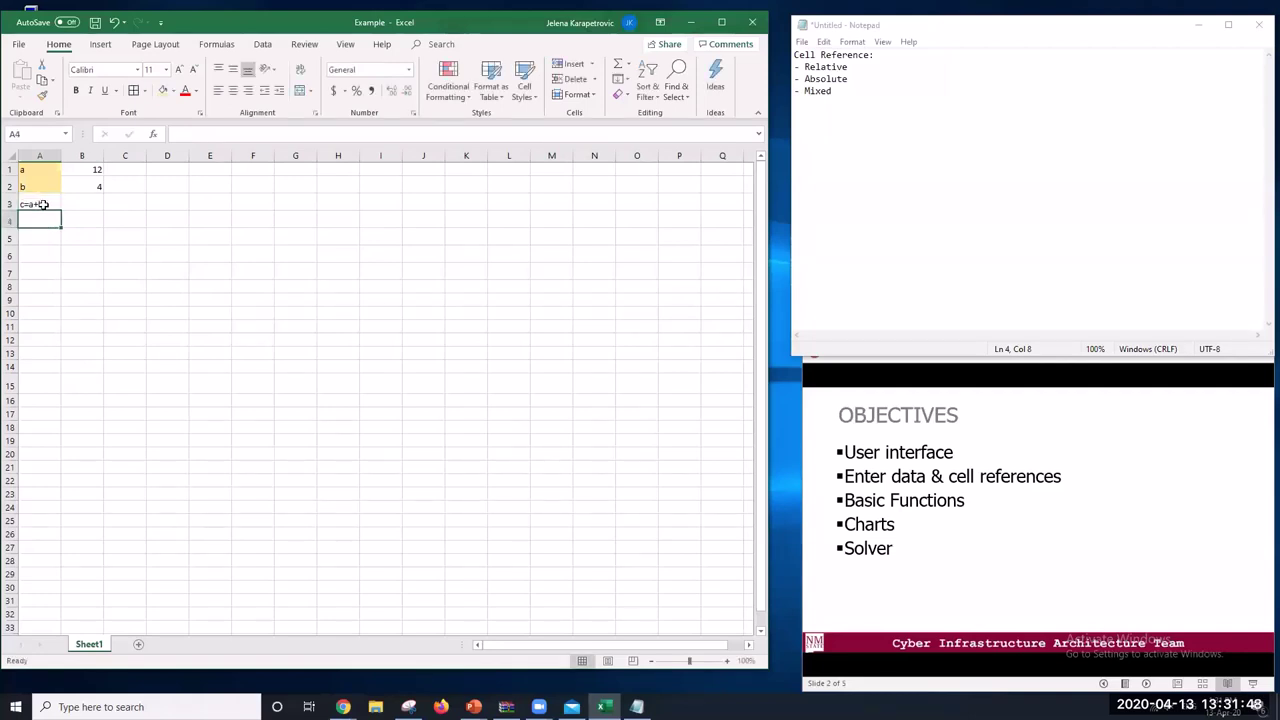
{"action": "left_click", "coordinate": [43, 204]}
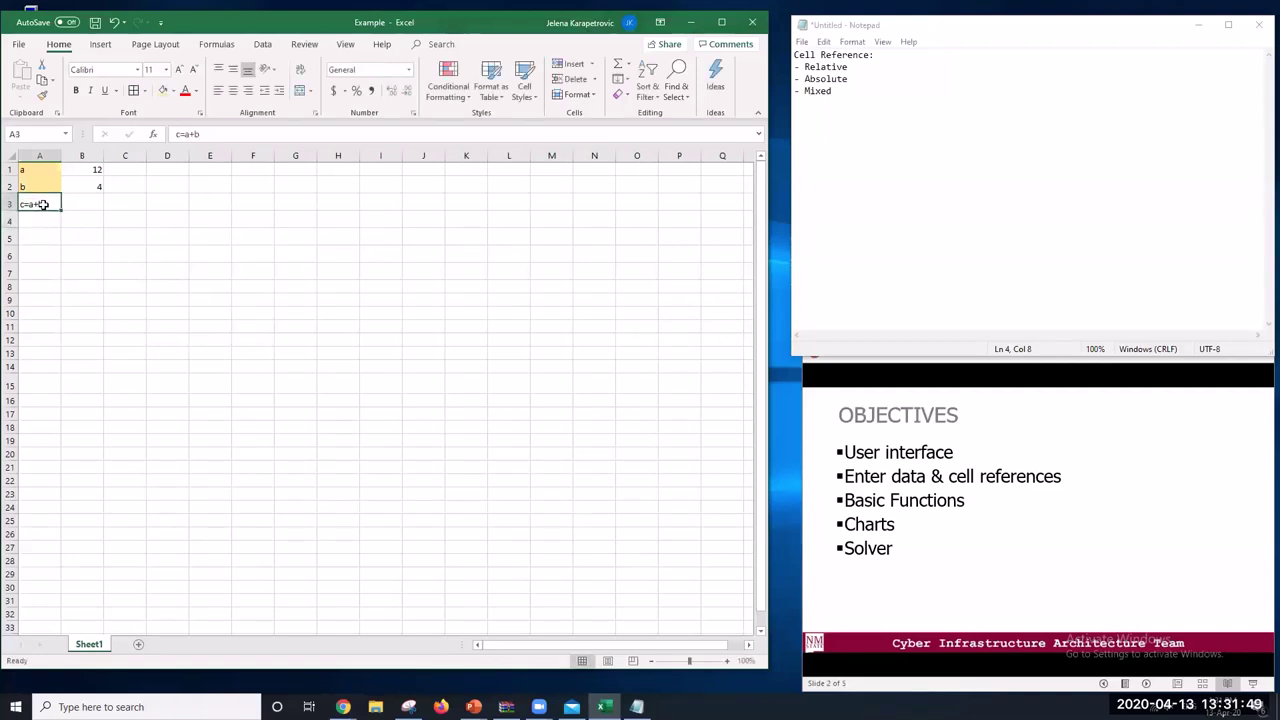
{"action": "left_click", "coordinate": [163, 90]}
{"action": "left_click", "coordinate": [49, 253]}
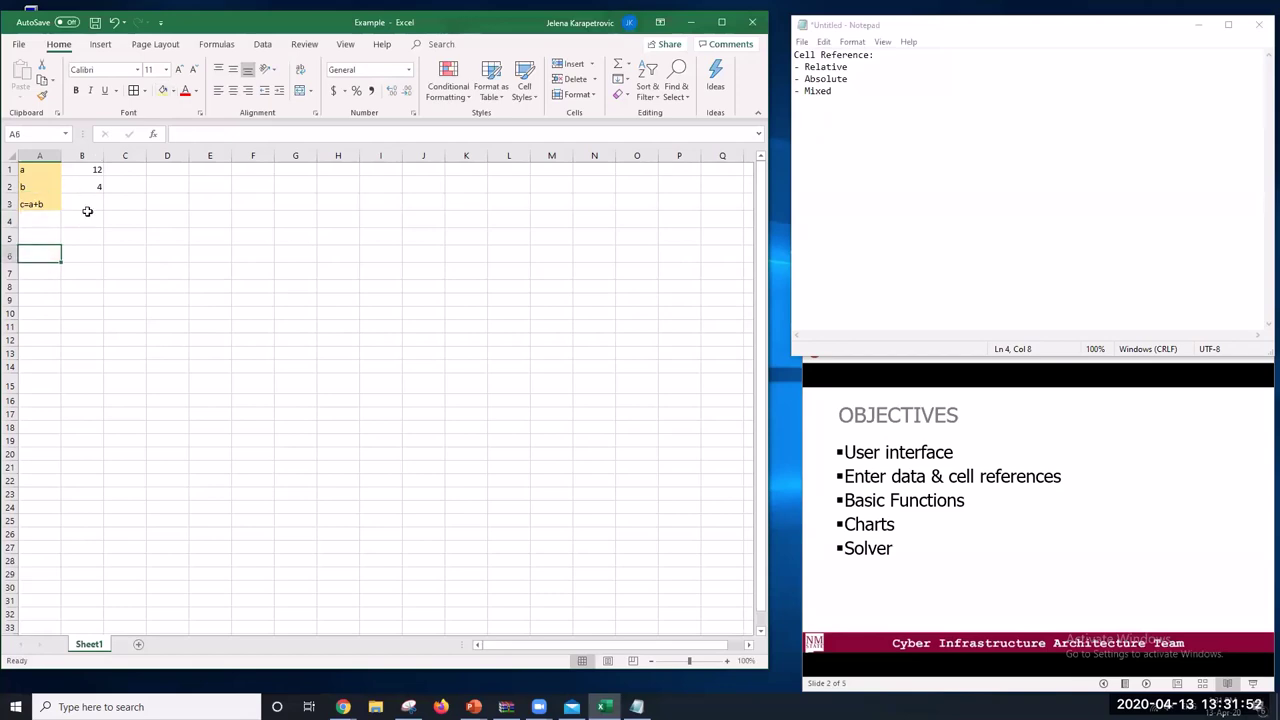
Enter the formula =B1+B2 in B3 using references to the cells above, and deselect it
{"action": "left_click", "coordinate": [89, 200]}
{"action": "type", "text": "="}
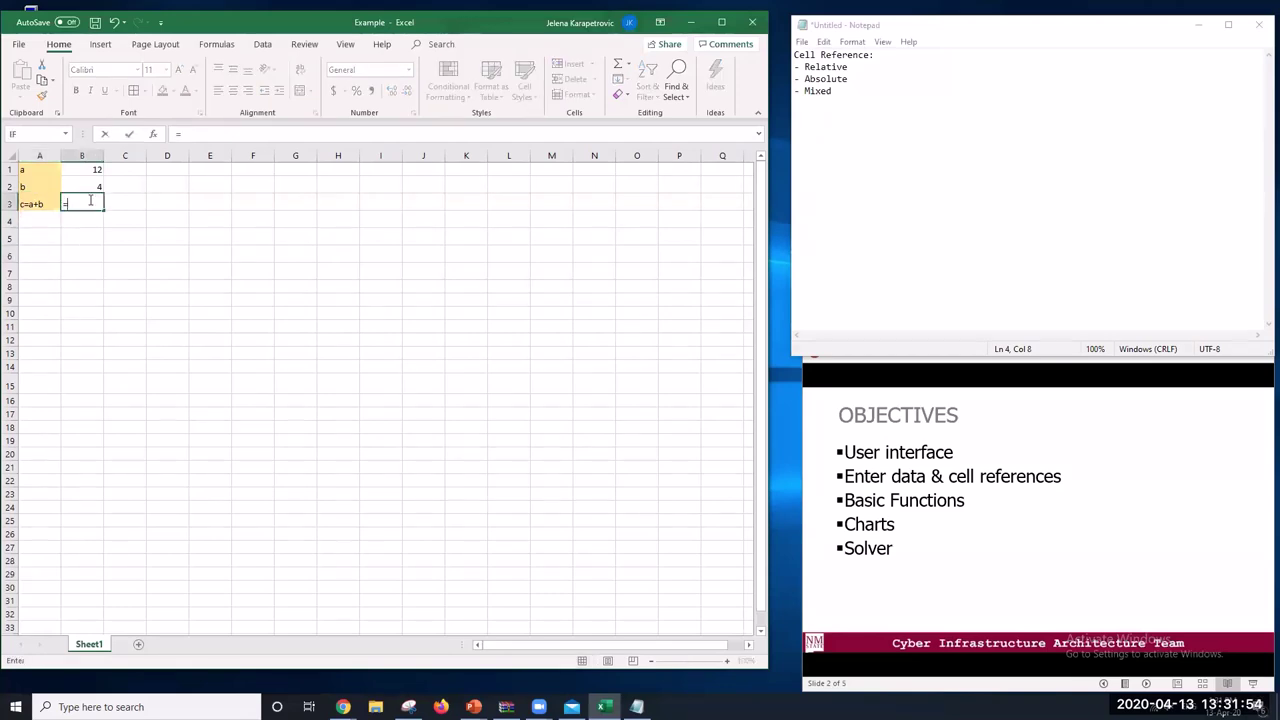
{"action": "left_click", "coordinate": [89, 171]}
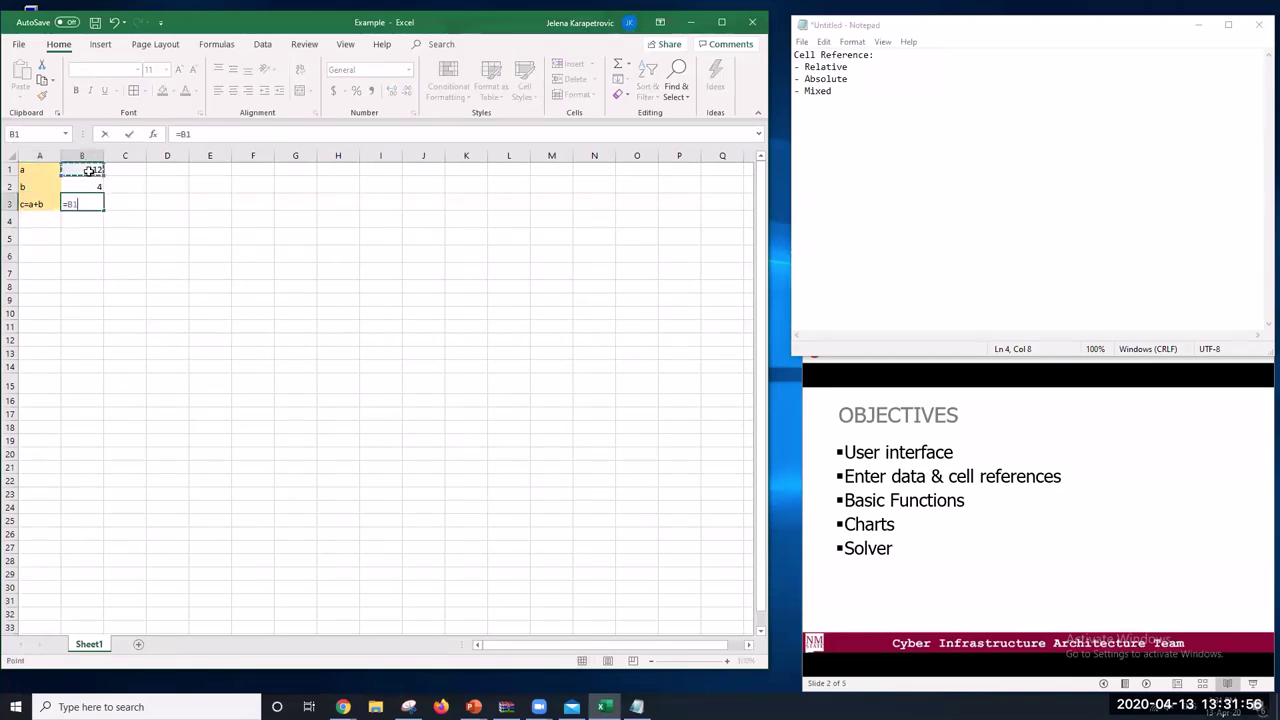
{"action": "type", "text": "+"}
{"action": "left_click", "coordinate": [82, 186]}
{"action": "key", "text": "Return"}
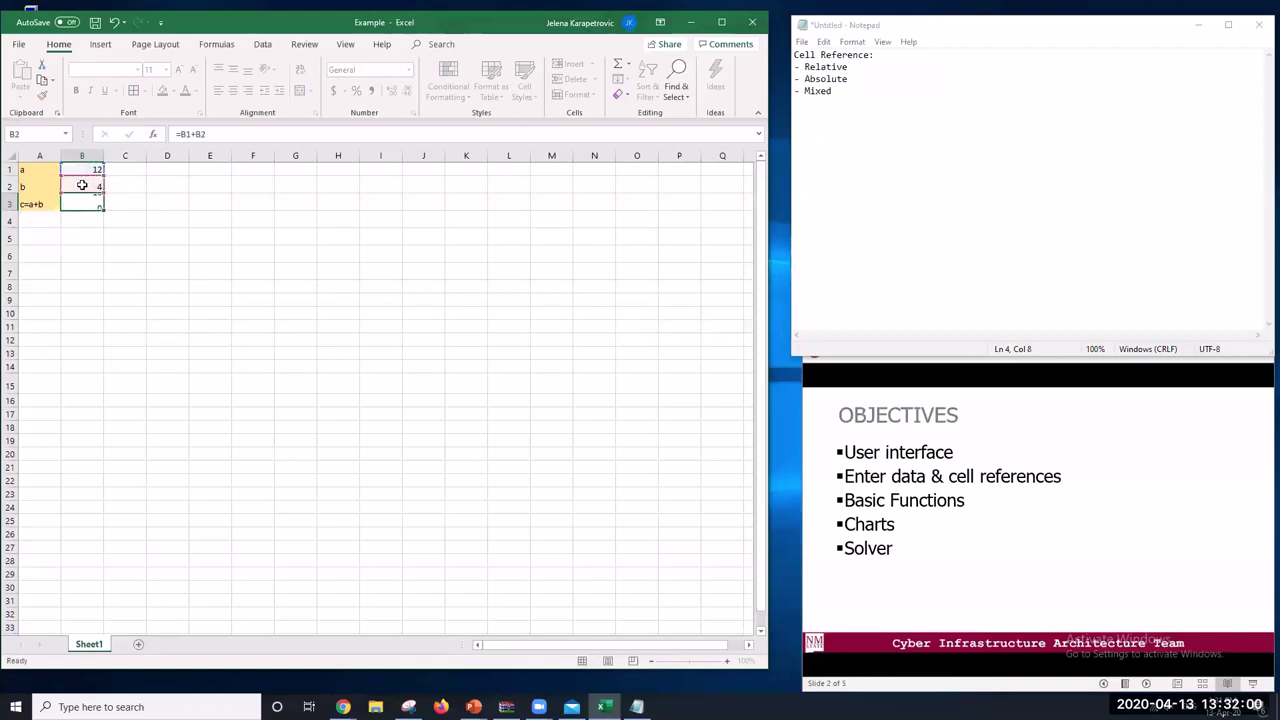
{"action": "left_click", "coordinate": [84, 310]}
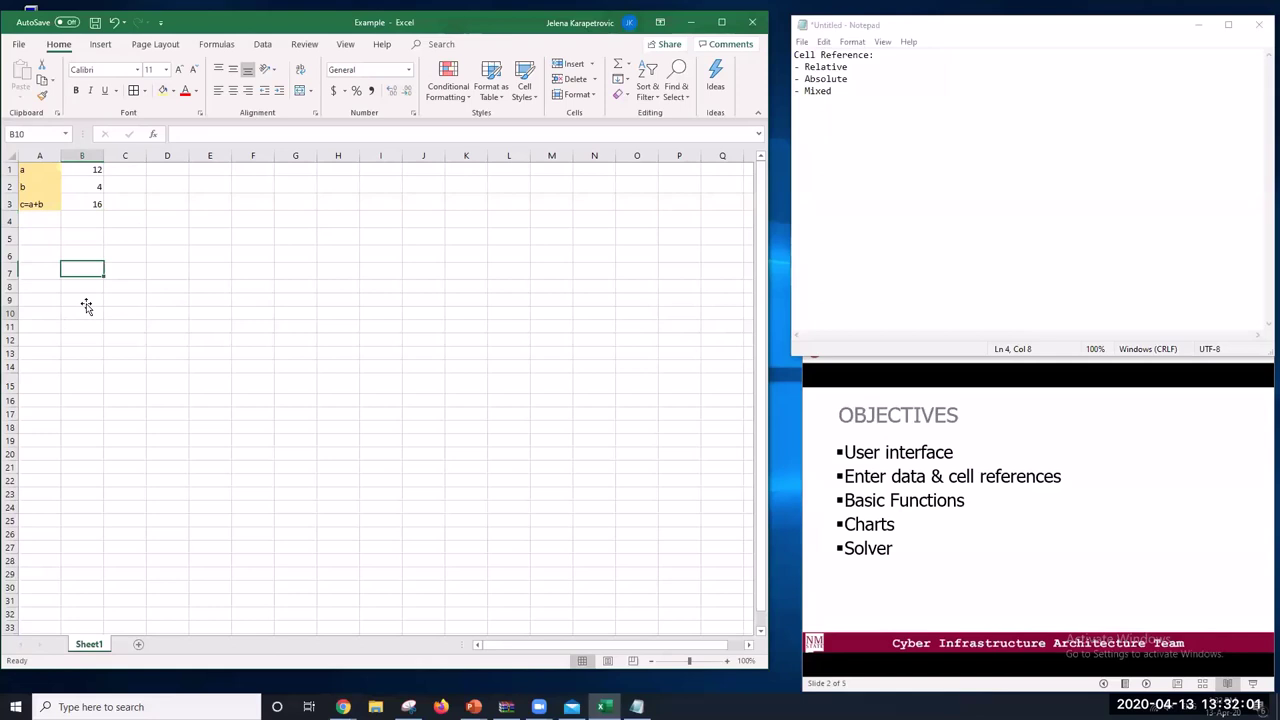
Change the value in B1 to 3 and select the sum in B3 to check it
{"action": "left_click", "coordinate": [92, 169]}
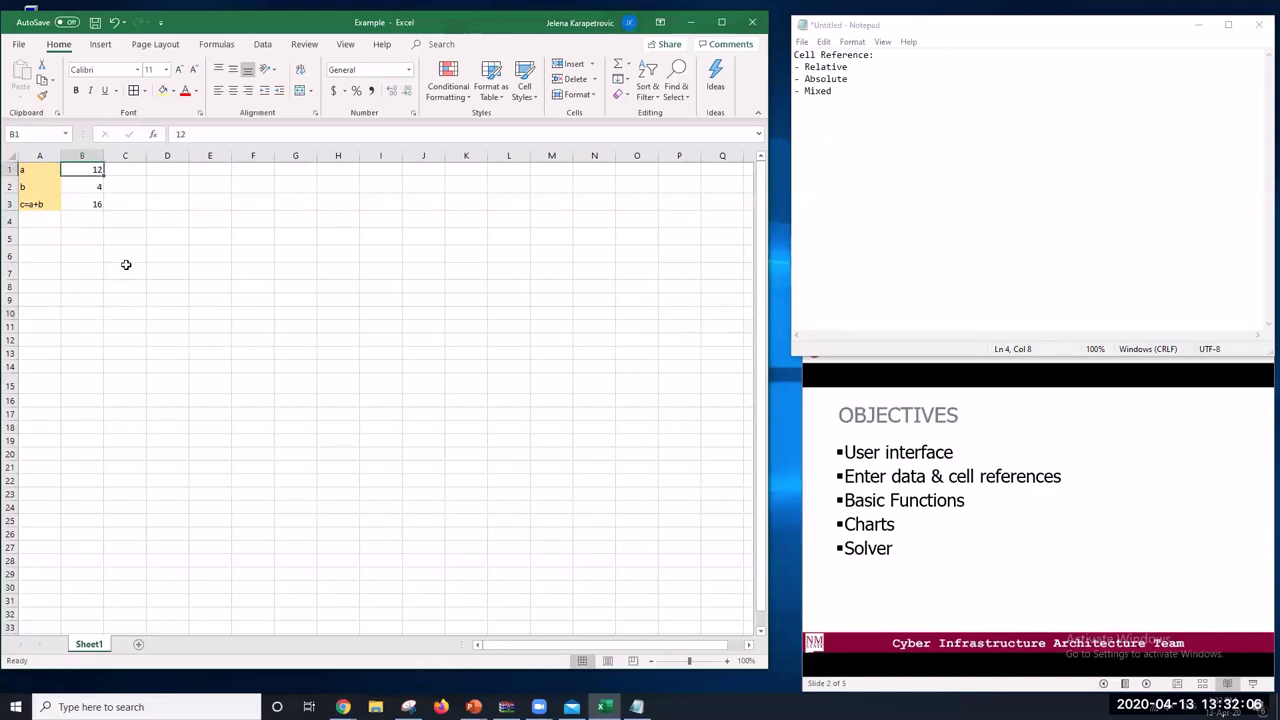
{"action": "type", "text": "3"}
{"action": "key", "text": "Return"}
{"action": "left_click", "coordinate": [99, 204]}
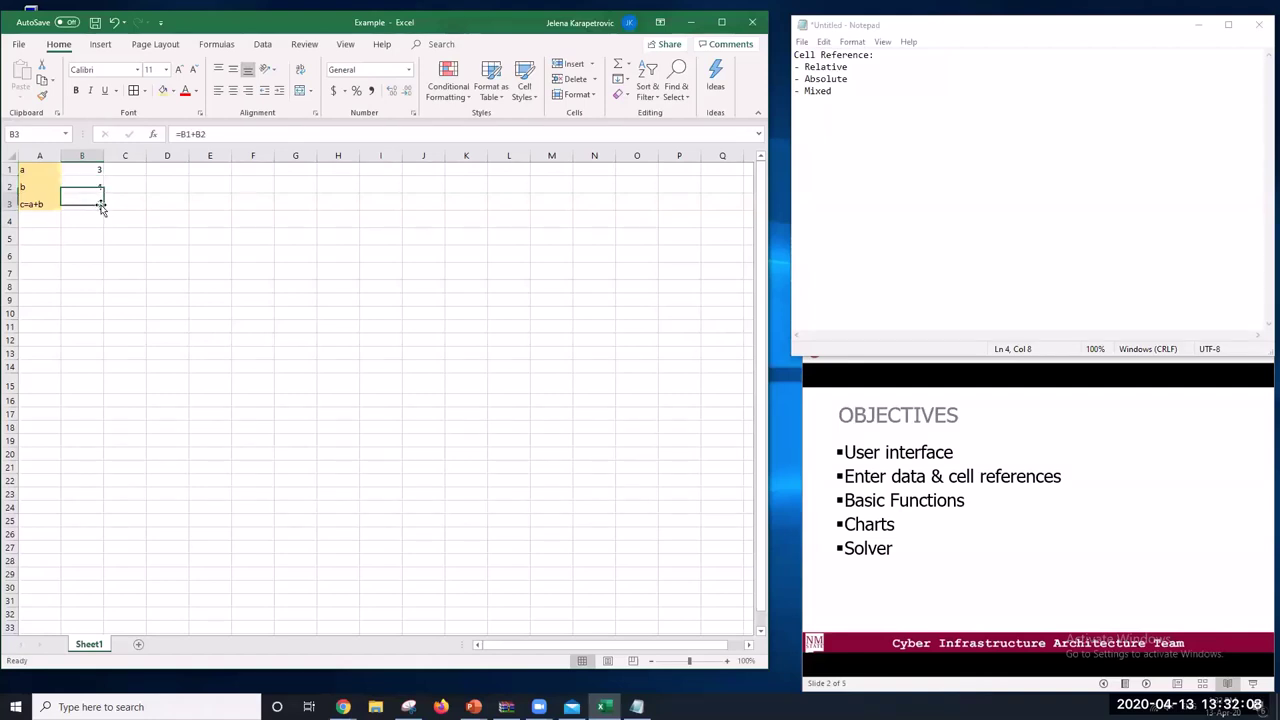
{"action": "left_click", "coordinate": [343, 707]}
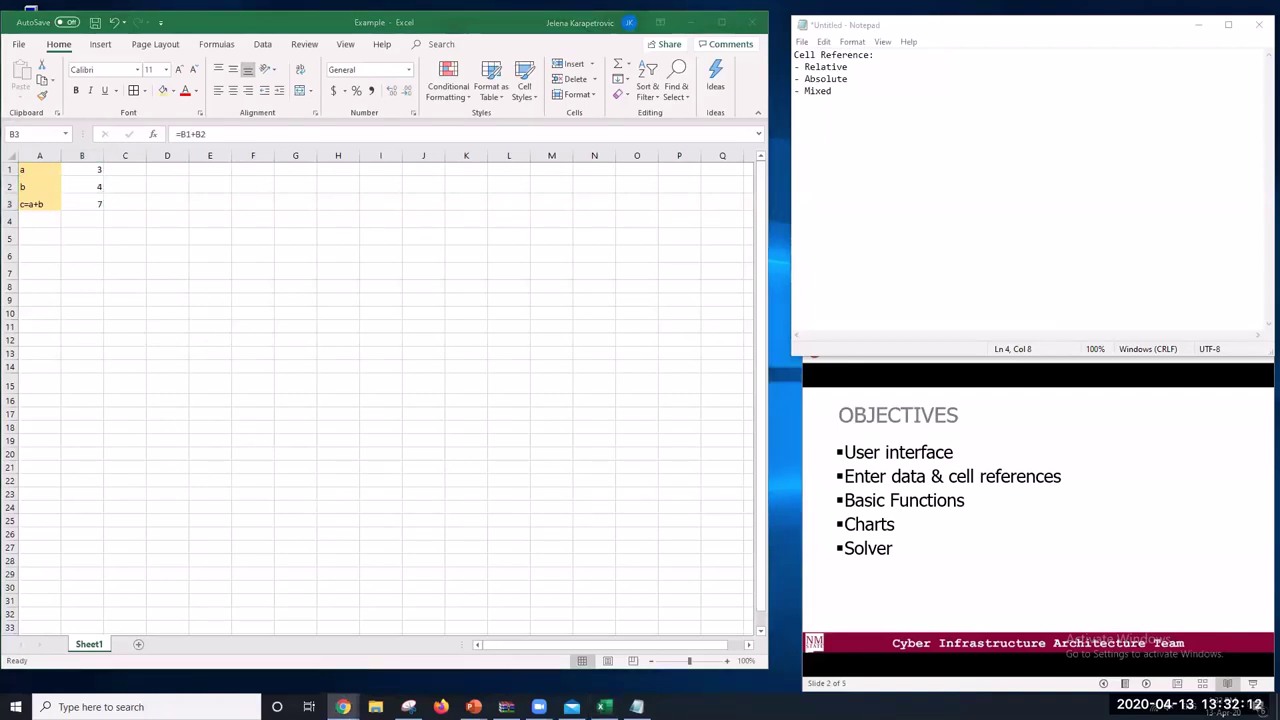
{"action": "left_click_drag", "start_coordinate": [848, 67], "coordinate": [805, 67]}
{"action": "left_click", "coordinate": [893, 133]}
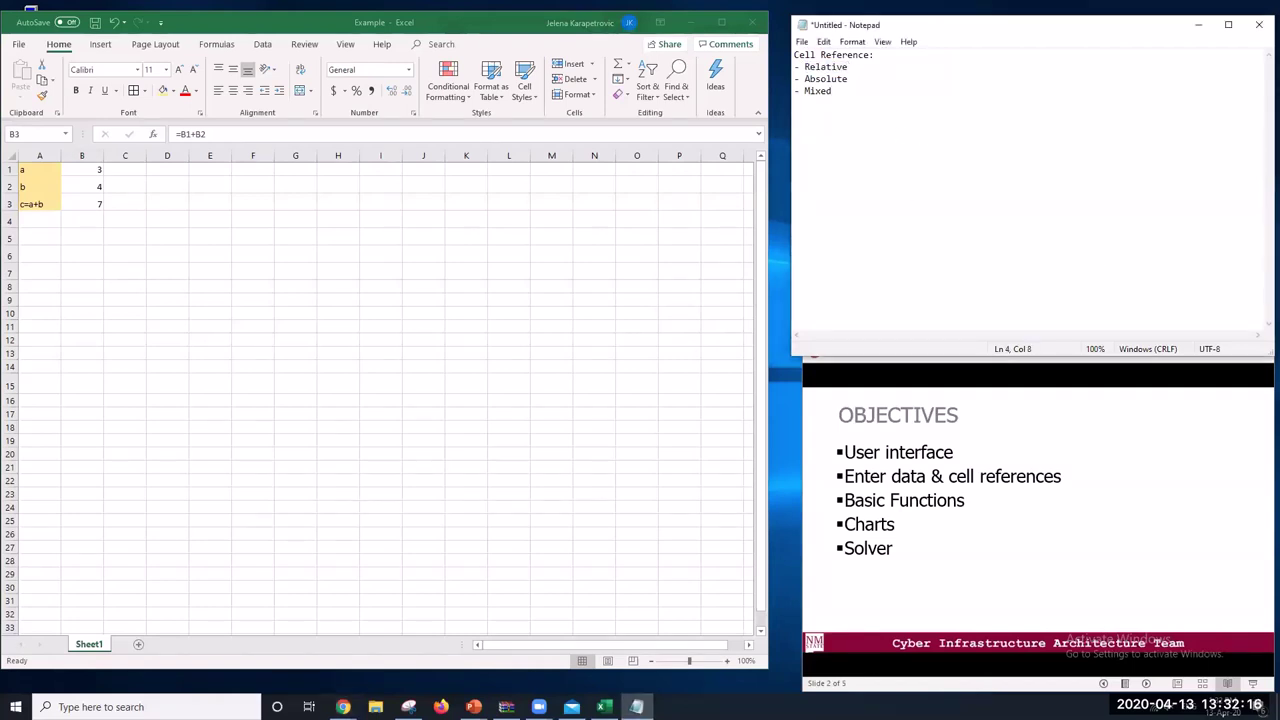
{"action": "key", "text": "alt+Tab"}
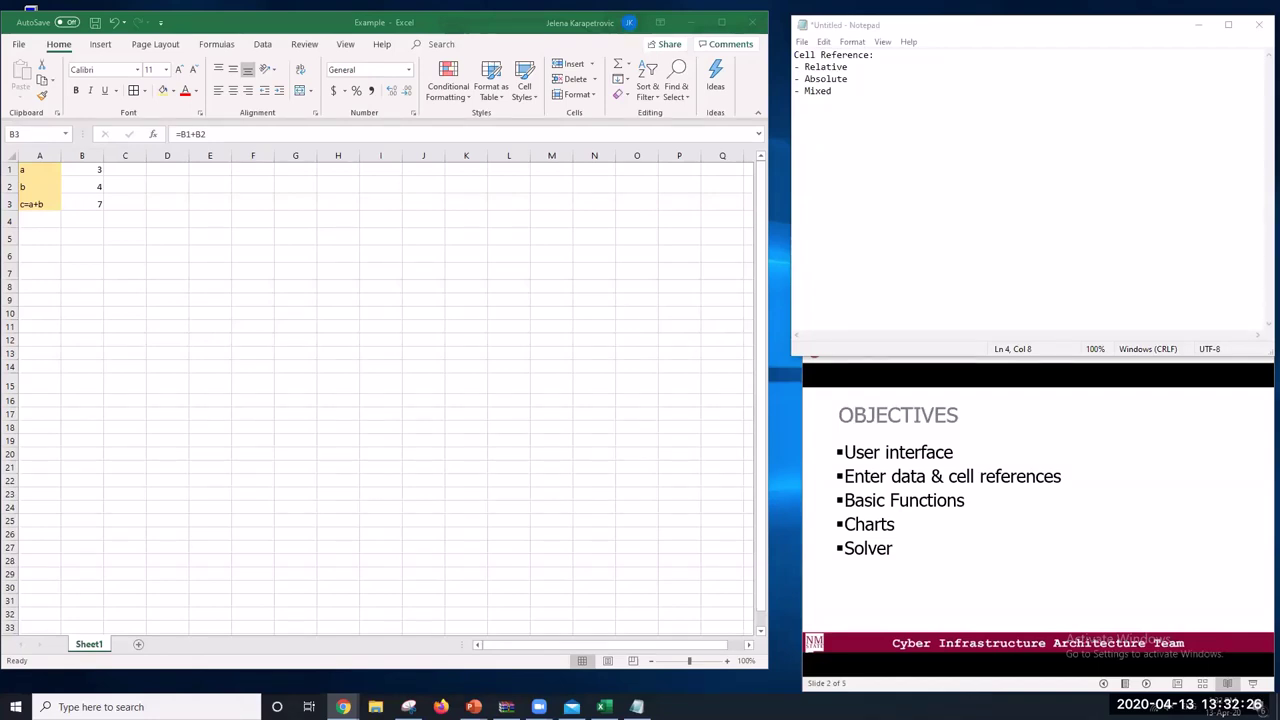
{"action": "key", "text": "alt+Tab"}
Paste the copied Length (in) and Length (cm) table at A5 and fit columns A and B to their contents
{"action": "left_click", "coordinate": [40, 233]}
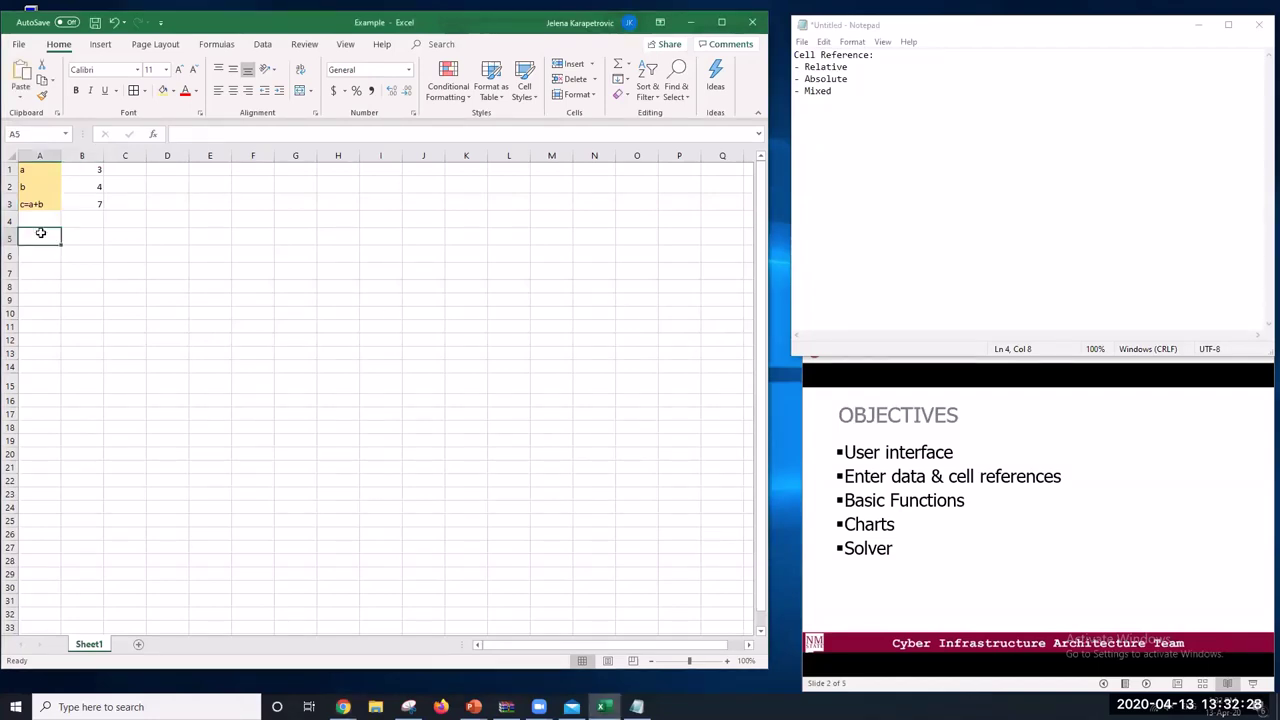
{"action": "right_click", "coordinate": [40, 233]}
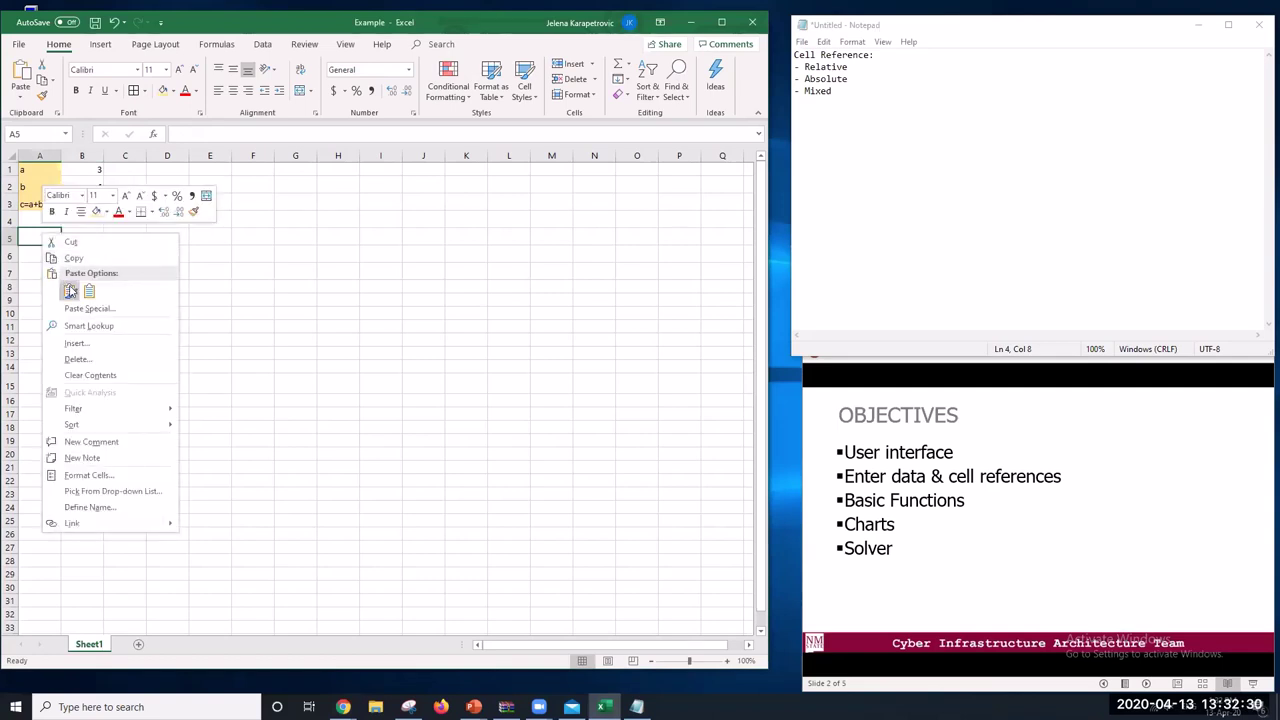
{"action": "left_click", "coordinate": [69, 291]}
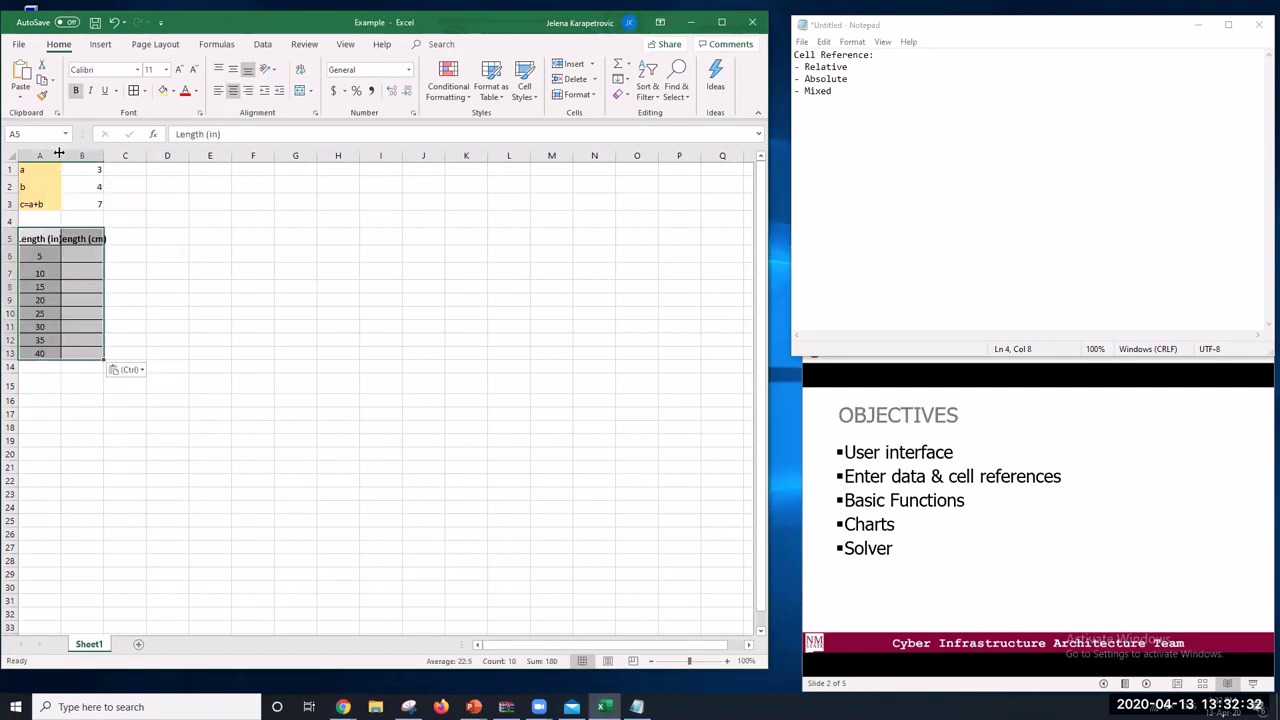
{"action": "left_click_drag", "start_coordinate": [58, 152], "coordinate": [85, 155]}
{"action": "double_click", "coordinate": [104, 155]}
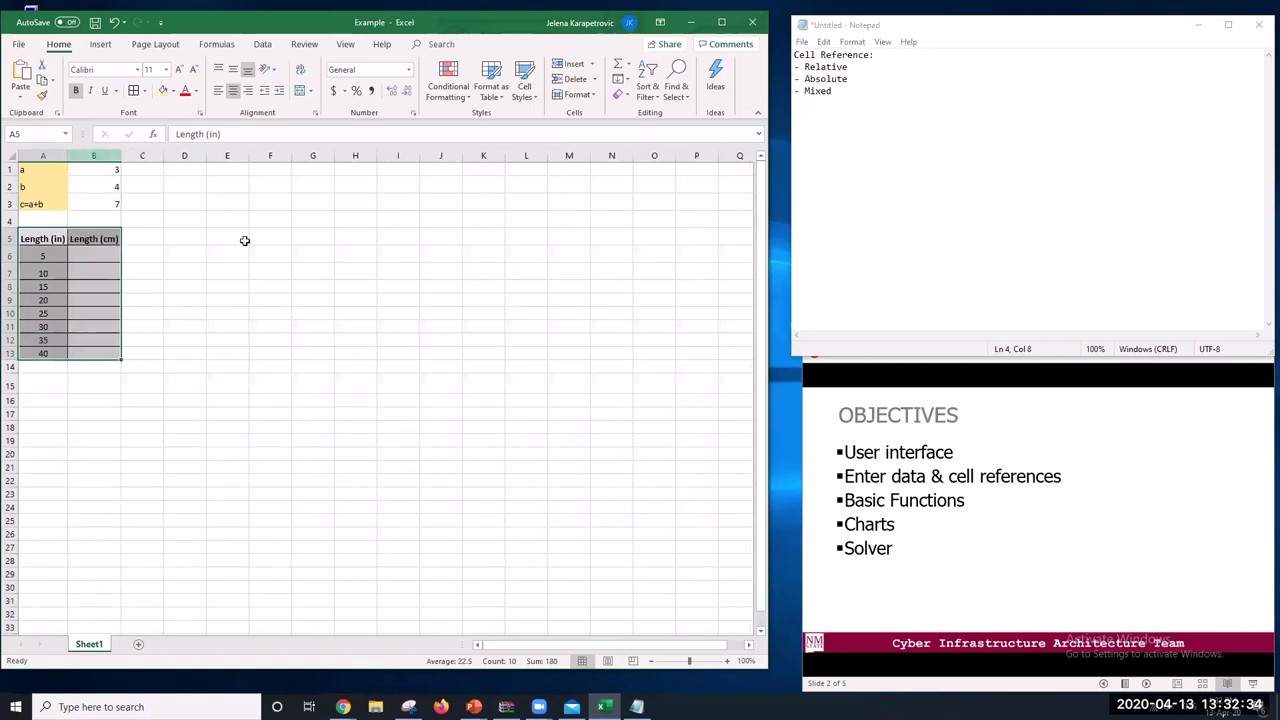
{"action": "left_click", "coordinate": [312, 313]}
{"action": "left_click", "coordinate": [47, 240]}
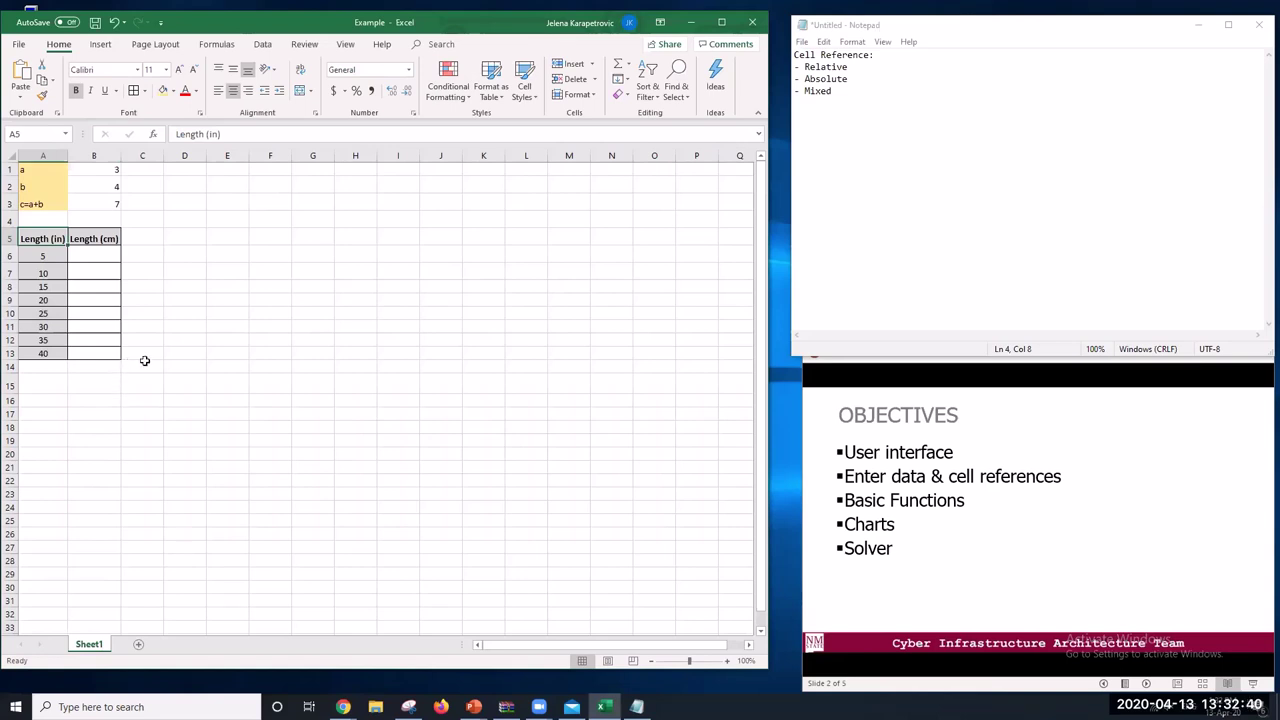
{"action": "left_click", "coordinate": [226, 341]}
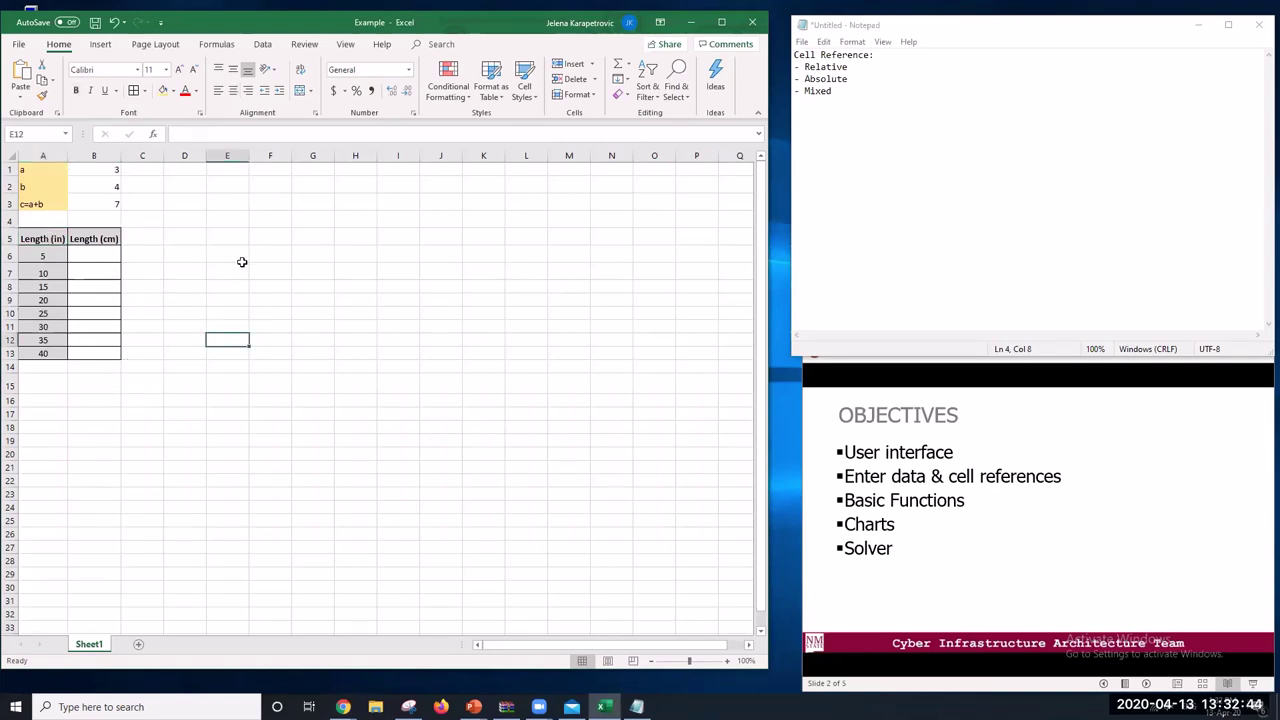
Enter the conversion factor 2.54 in B16 and label it "CF" in A16
{"action": "left_click", "coordinate": [57, 401]}
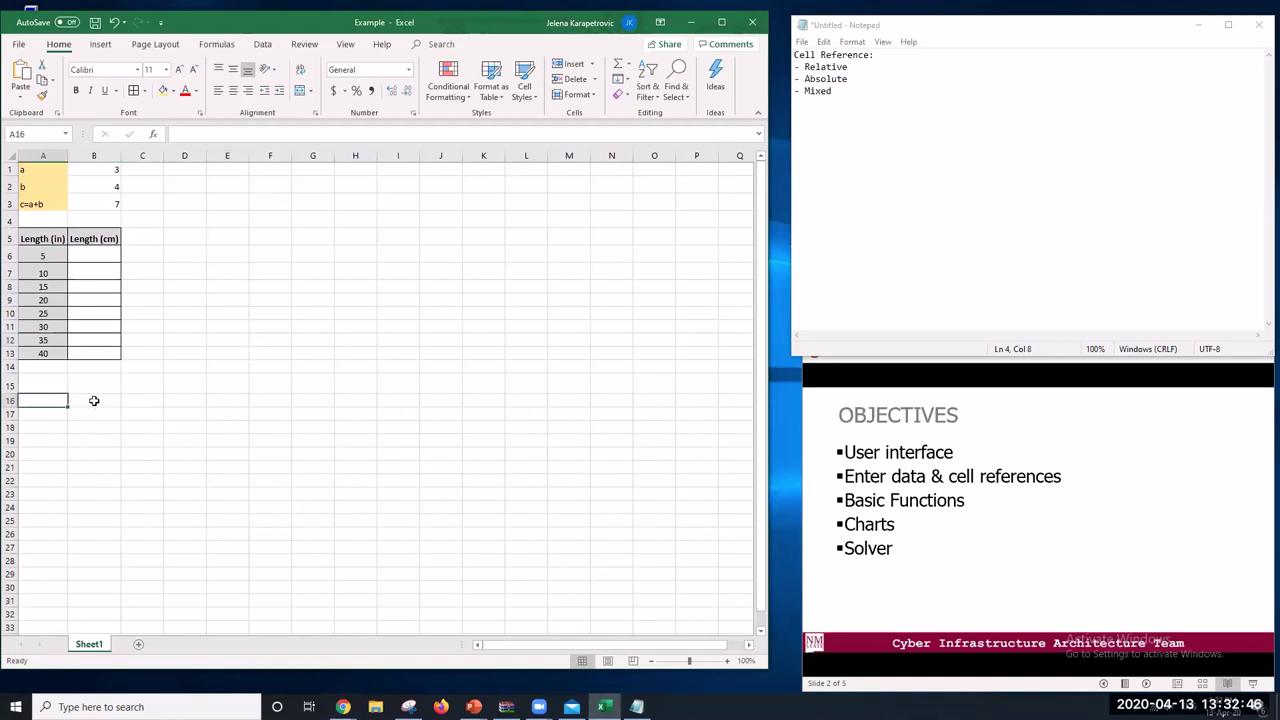
{"action": "left_click", "coordinate": [94, 401]}
{"action": "type", "text": "2.54"}
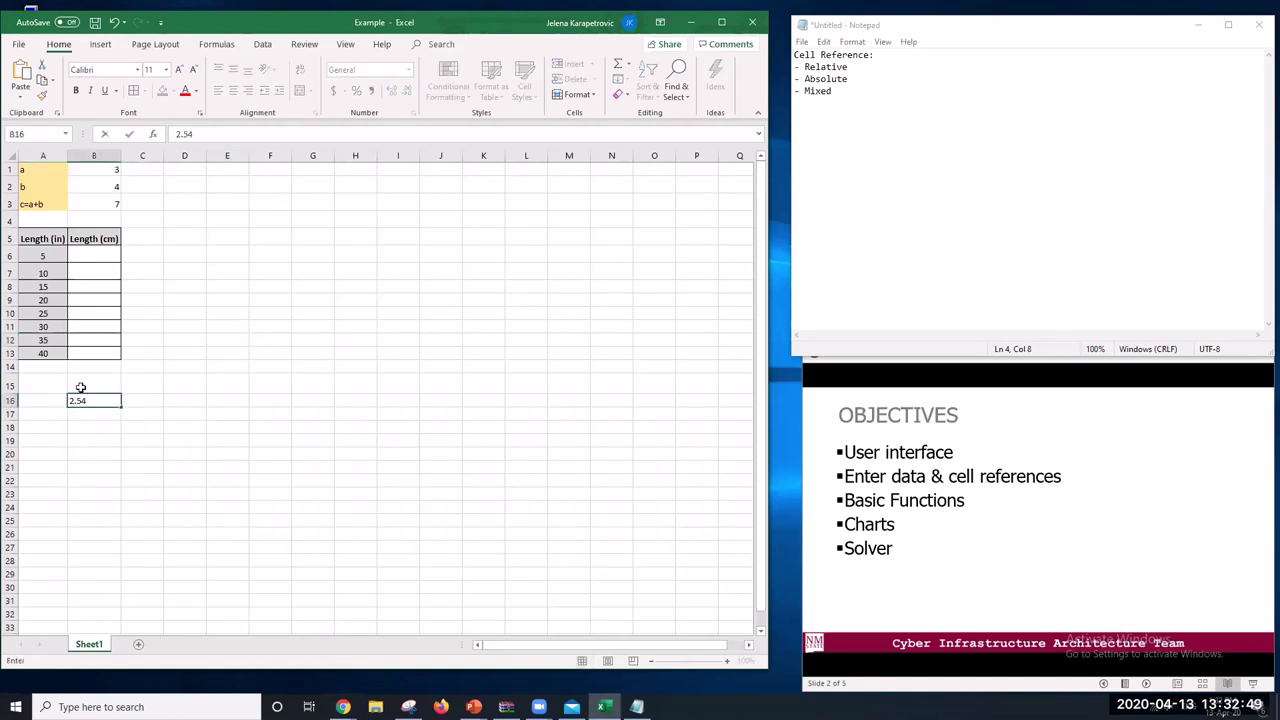
{"action": "key", "text": "Return"}
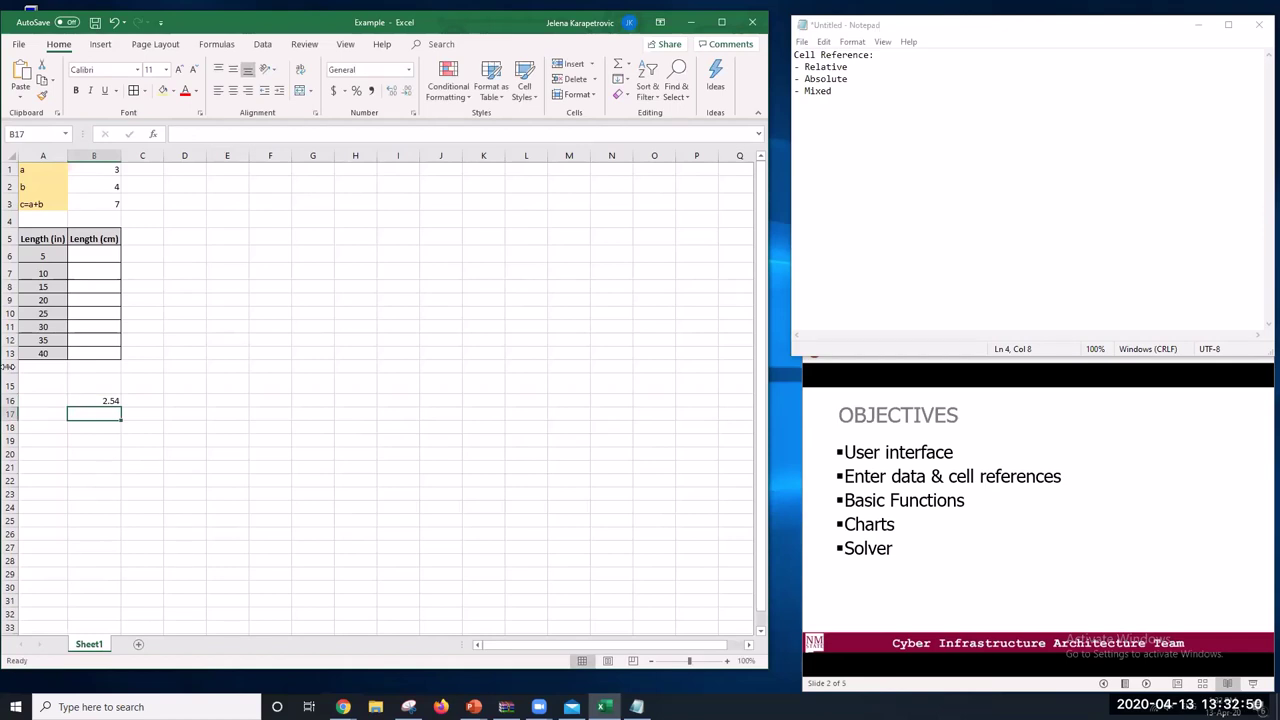
{"action": "left_click", "coordinate": [38, 400]}
{"action": "type", "text": "c"}
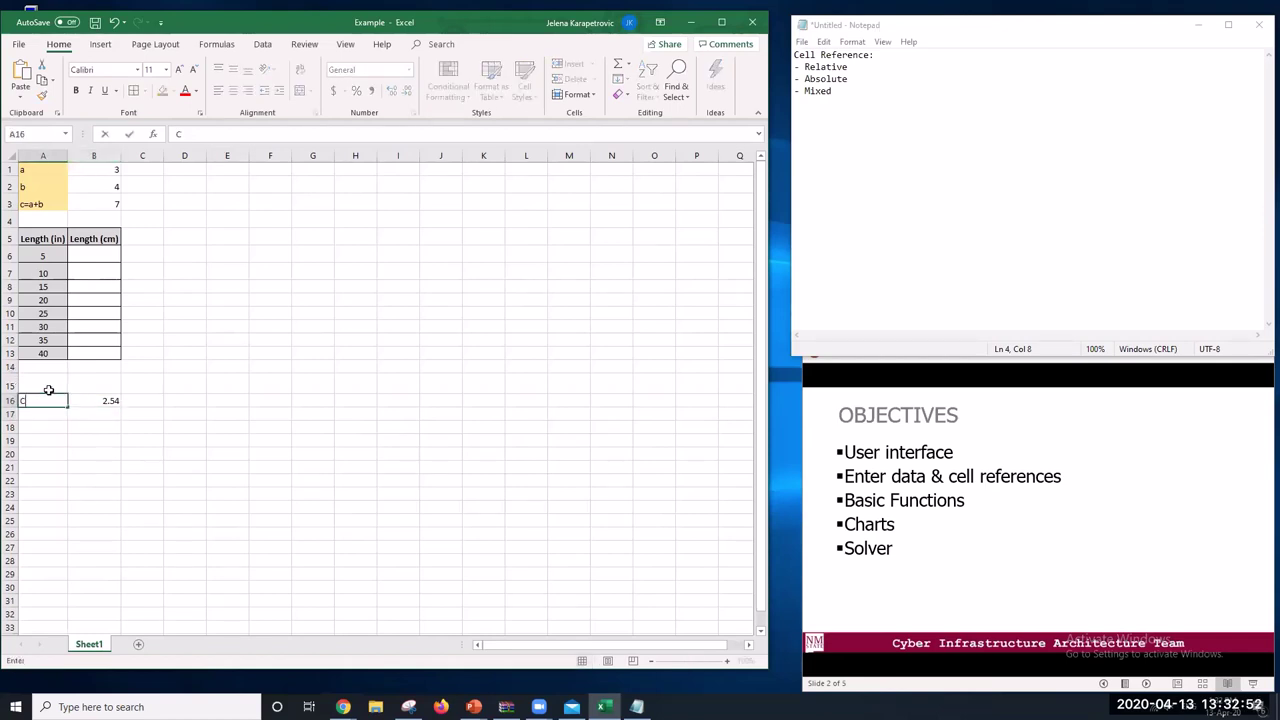
{"action": "type", "text": "F"}
{"action": "key", "text": "Return"}
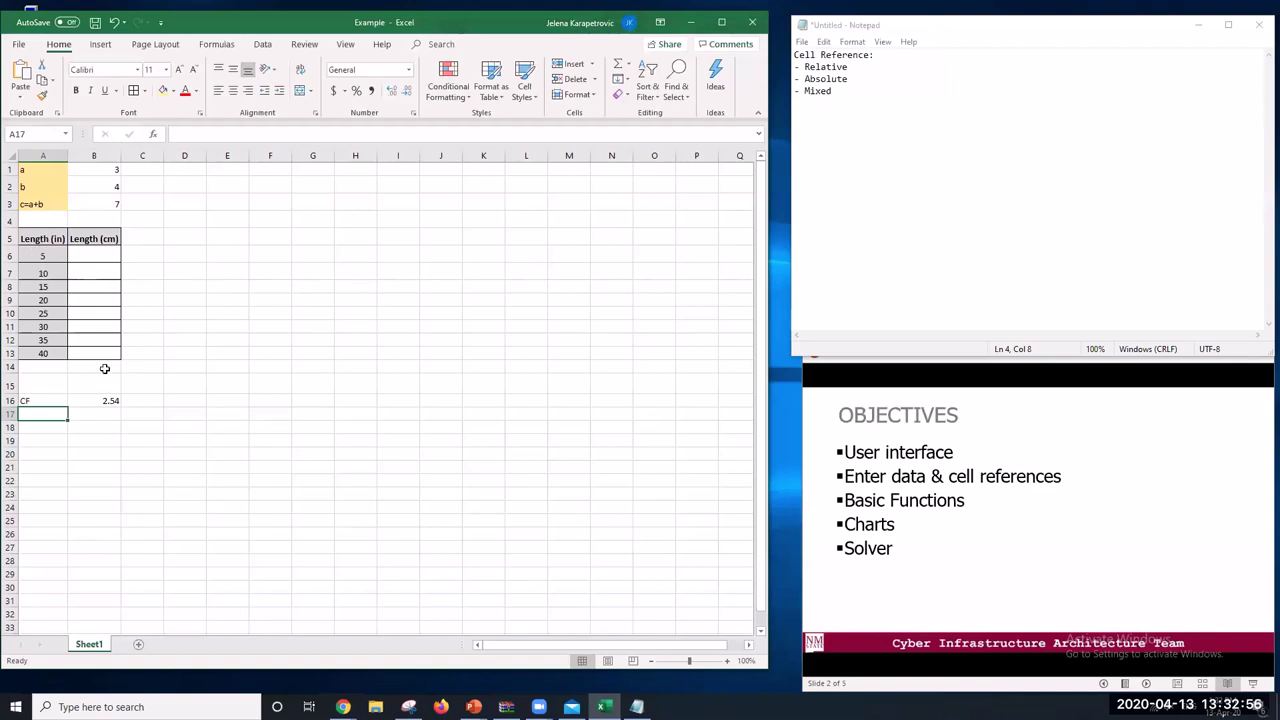
Fill the conversion factor cell B16 with standard red and deselect it
{"action": "left_click", "coordinate": [107, 401]}
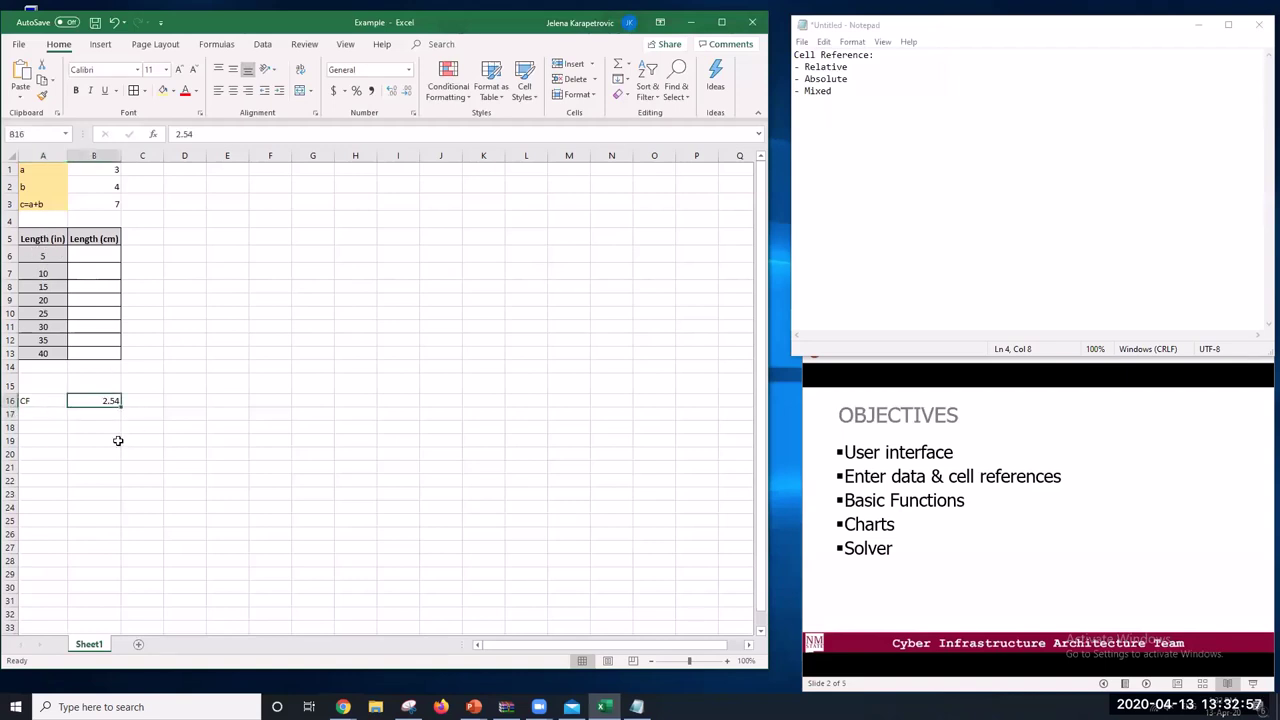
{"action": "left_click", "coordinate": [173, 90]}
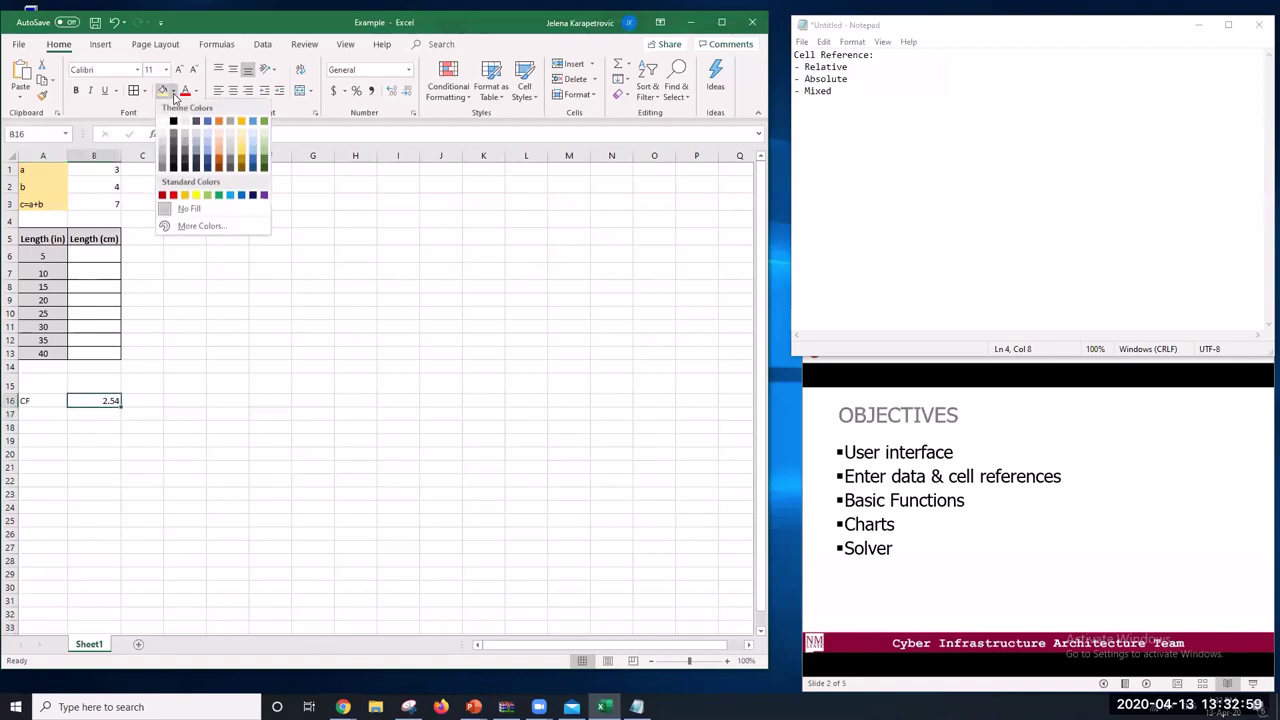
{"action": "left_click", "coordinate": [174, 196]}
{"action": "left_click", "coordinate": [190, 466]}
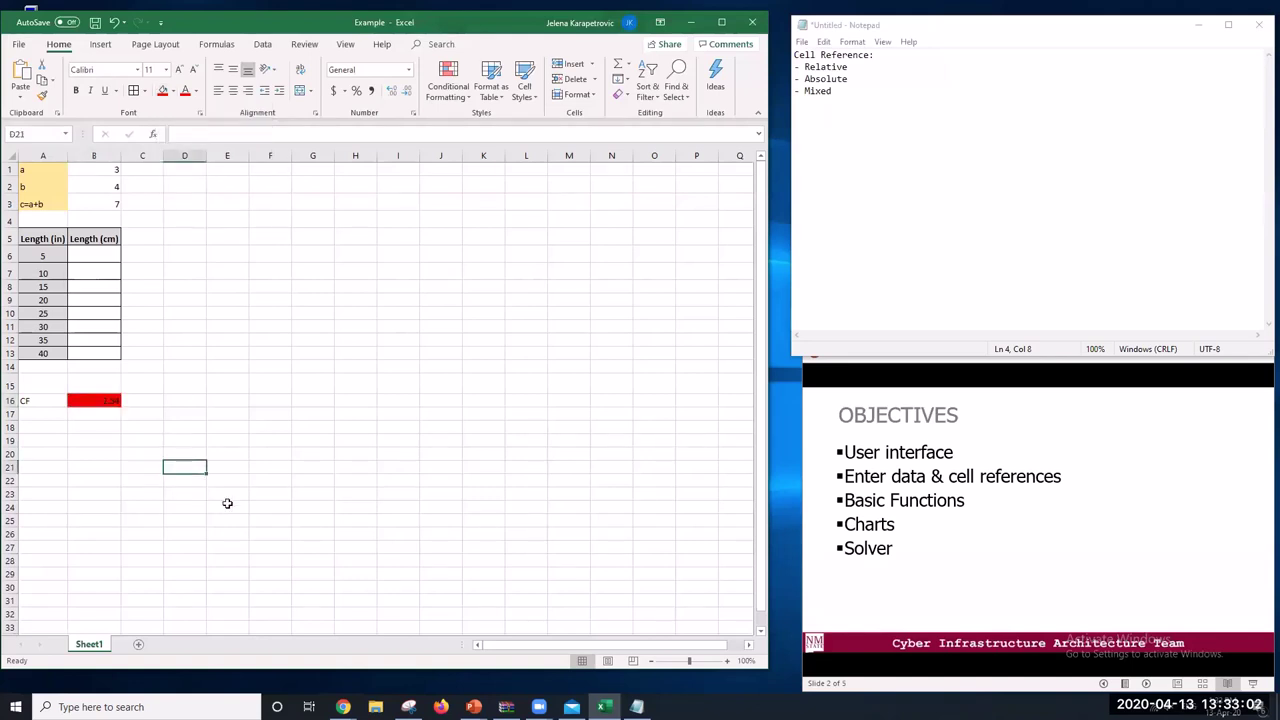
Enter the formula =A6*B16 in B6 to convert the first length to centimetres
{"action": "left_click", "coordinate": [101, 253]}
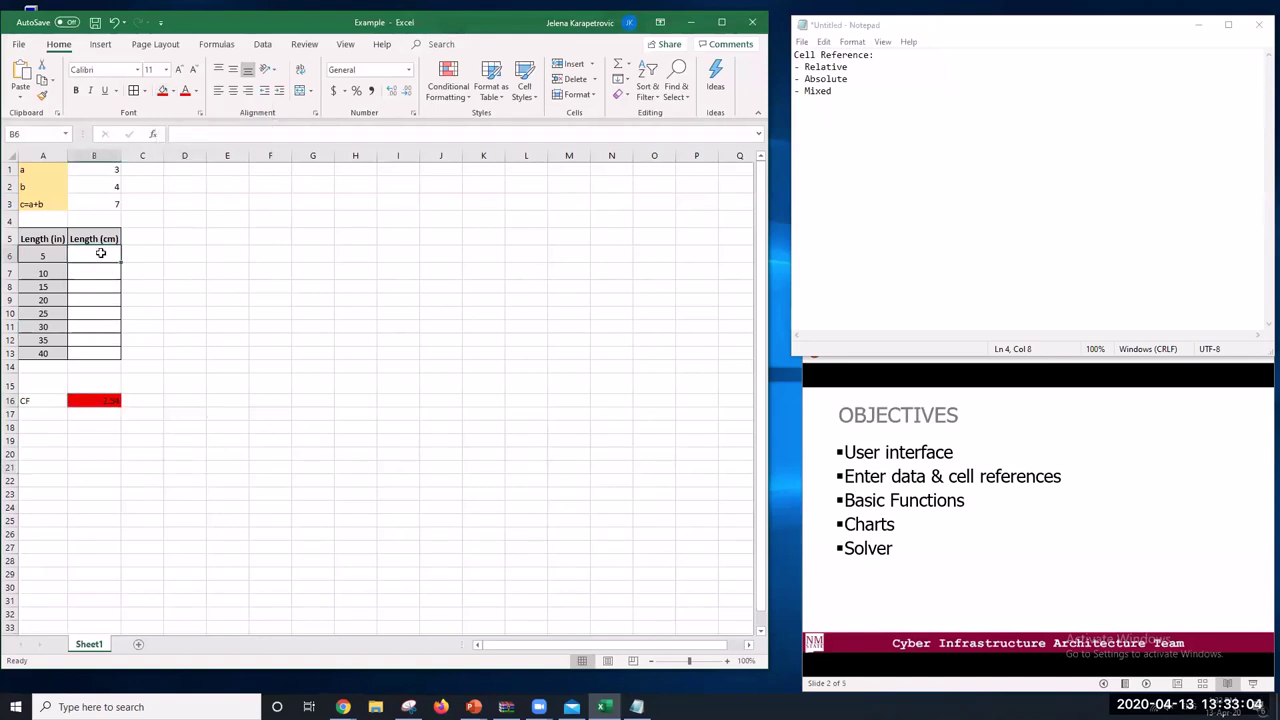
{"action": "type", "text": "="}
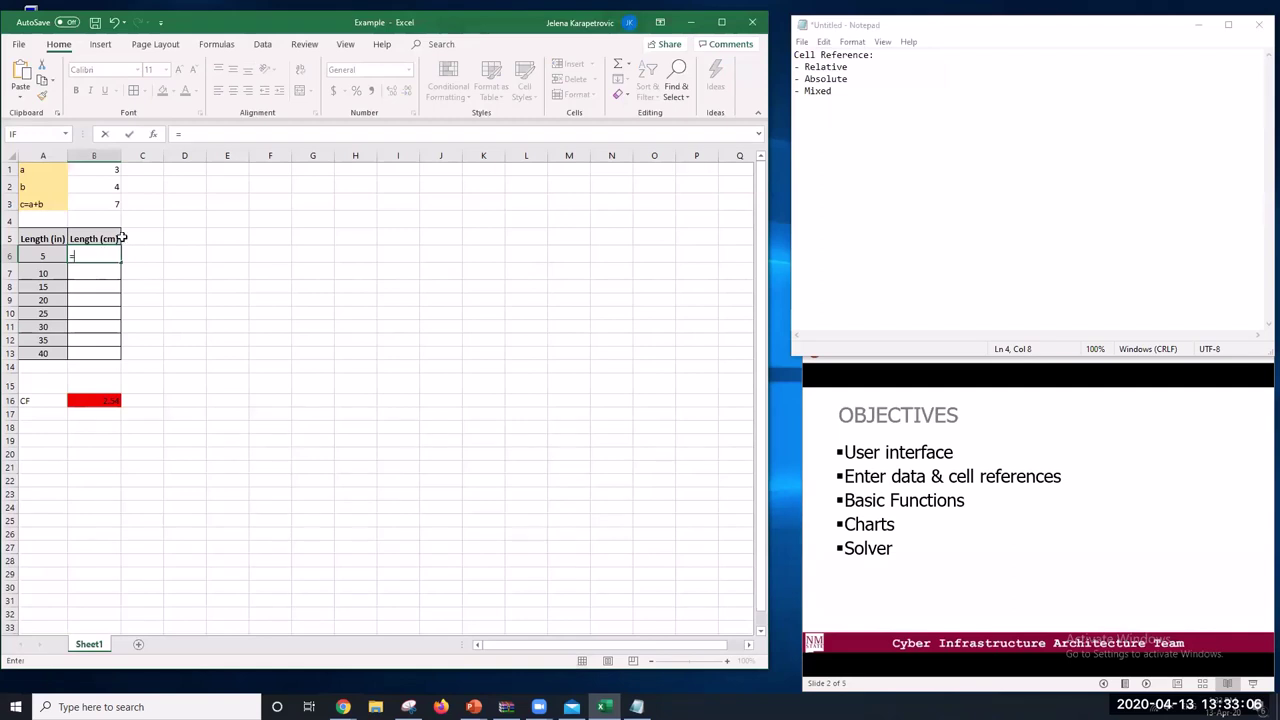
{"action": "left_click", "coordinate": [34, 255]}
{"action": "type", "text": "*"}
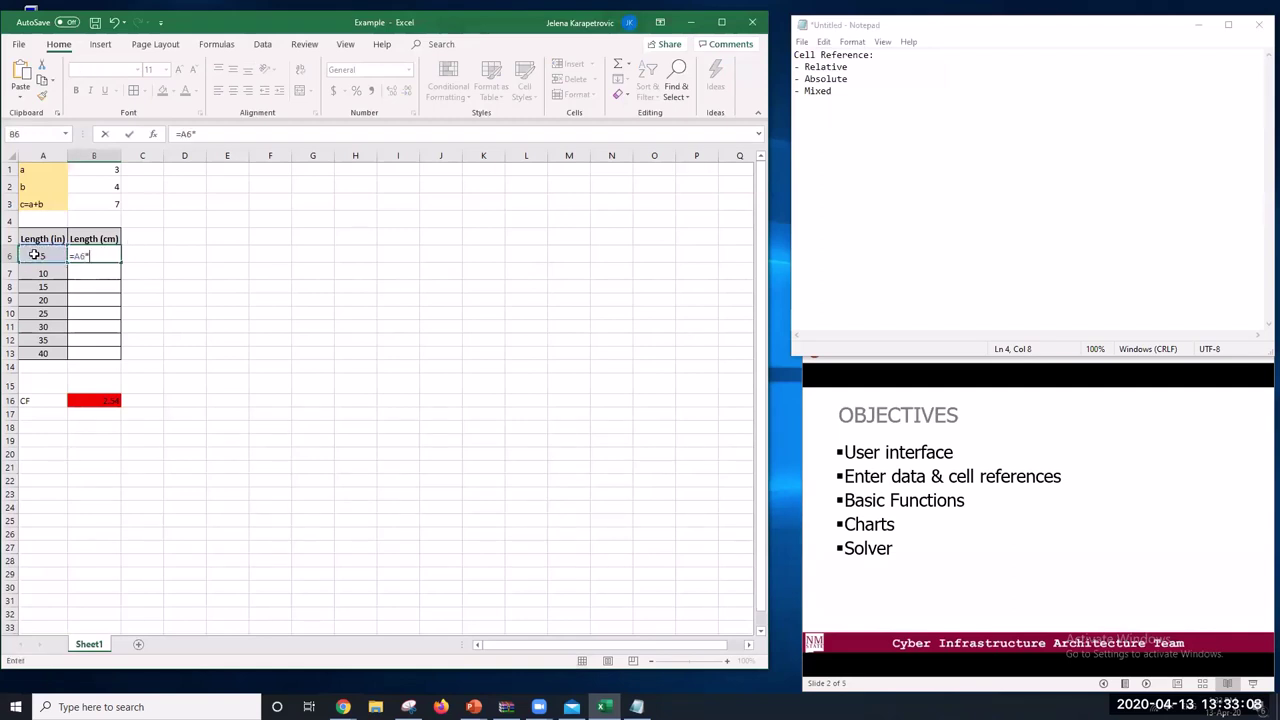
{"action": "left_click", "coordinate": [102, 399]}
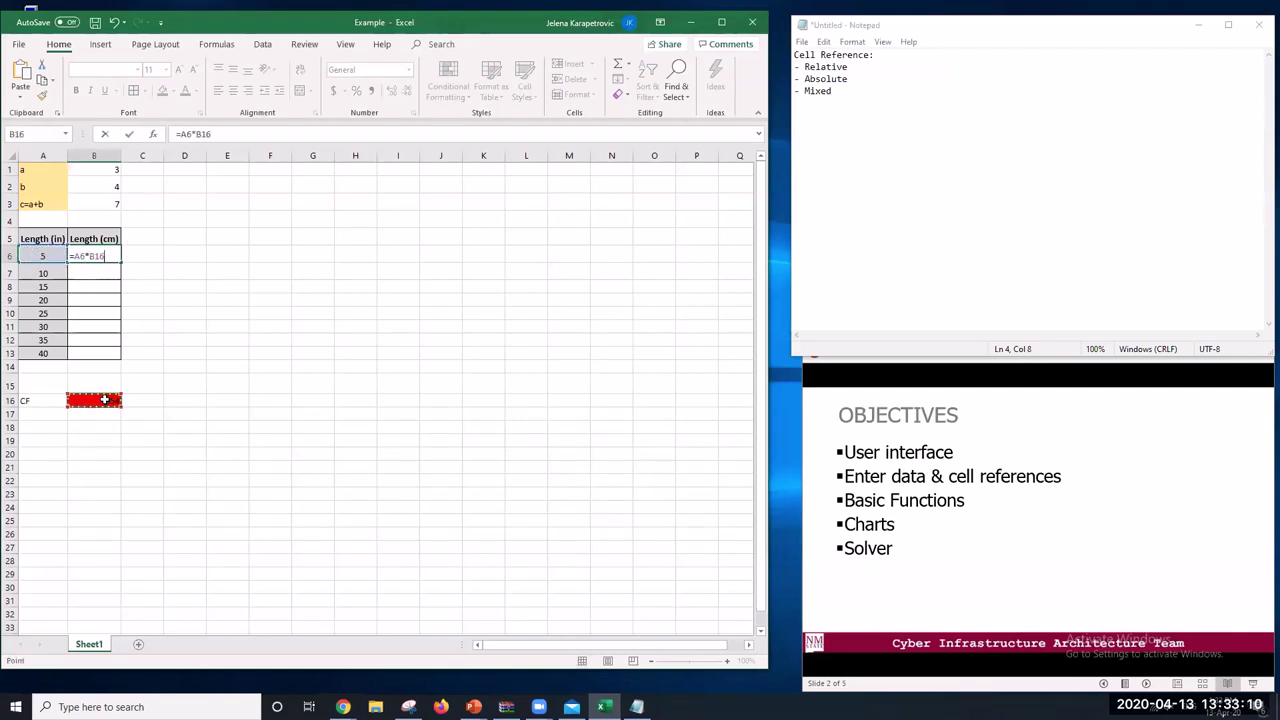
{"action": "key", "text": "Return"}
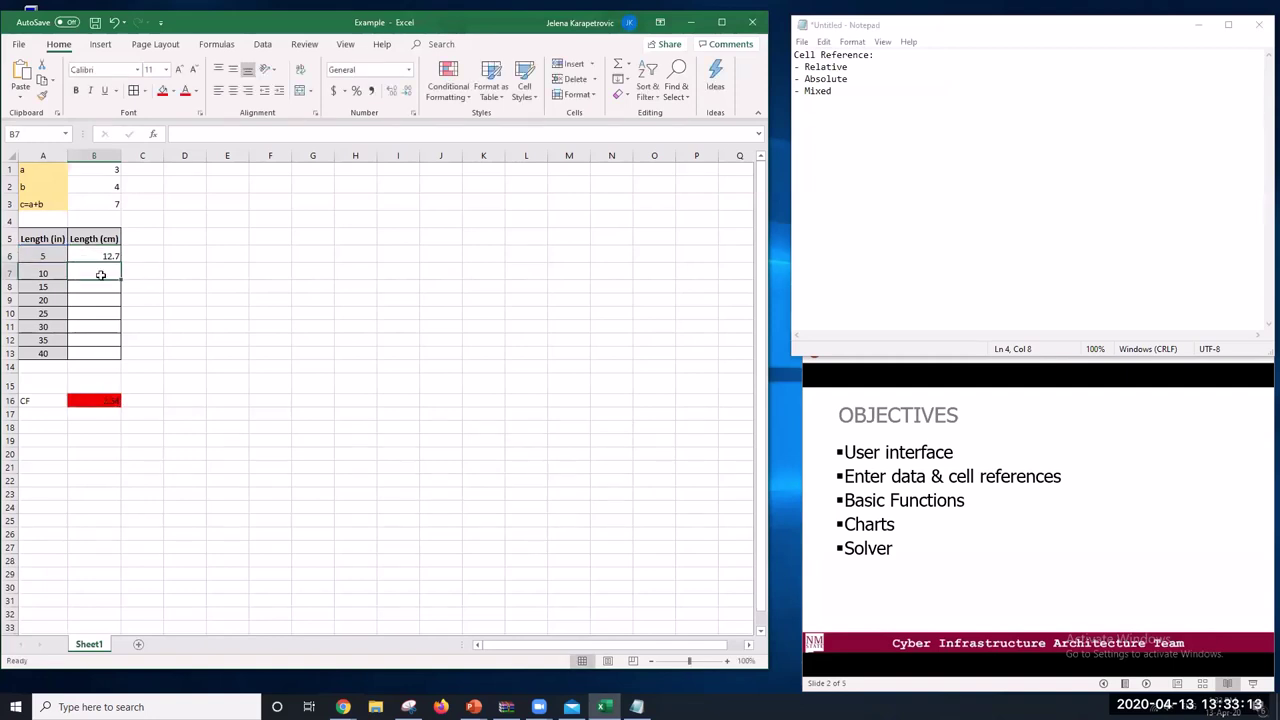
Fill the B6 formula down the Length (cm) column through B13 and deselect the range
{"action": "left_click", "coordinate": [170, 273]}
{"action": "left_click", "coordinate": [106, 257]}
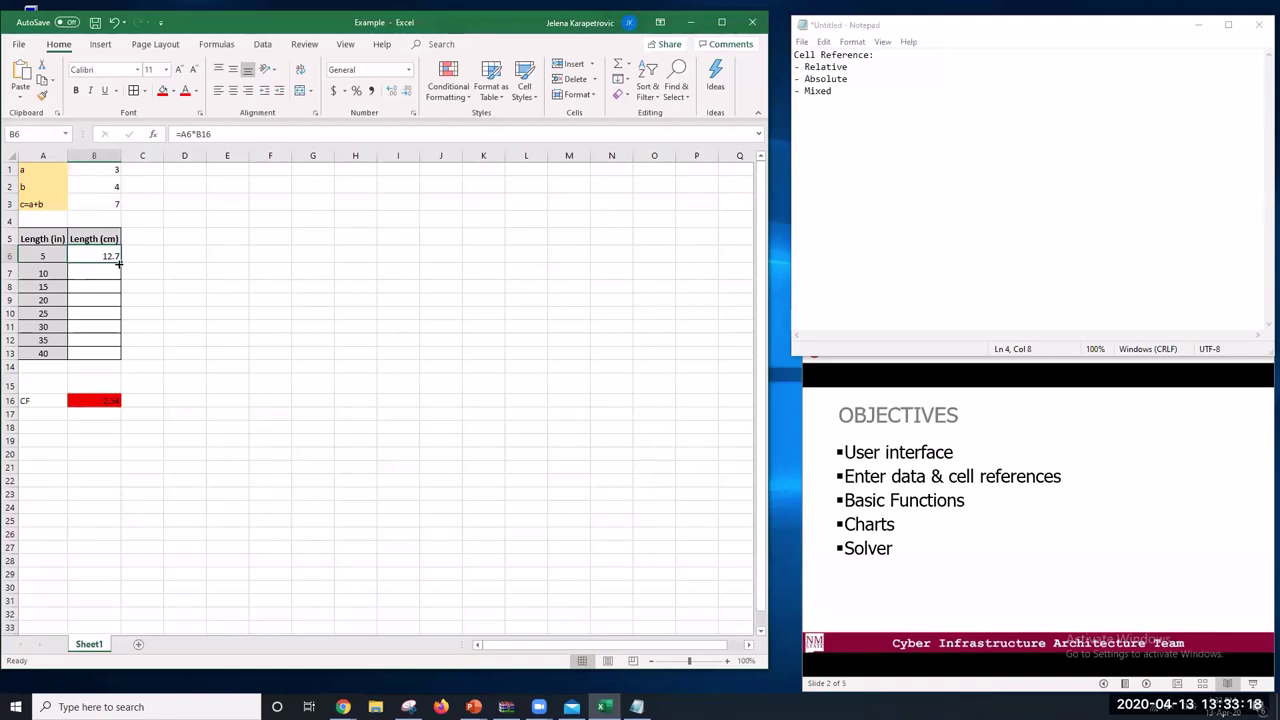
{"action": "left_click_drag", "start_coordinate": [118, 262], "coordinate": [117, 355]}
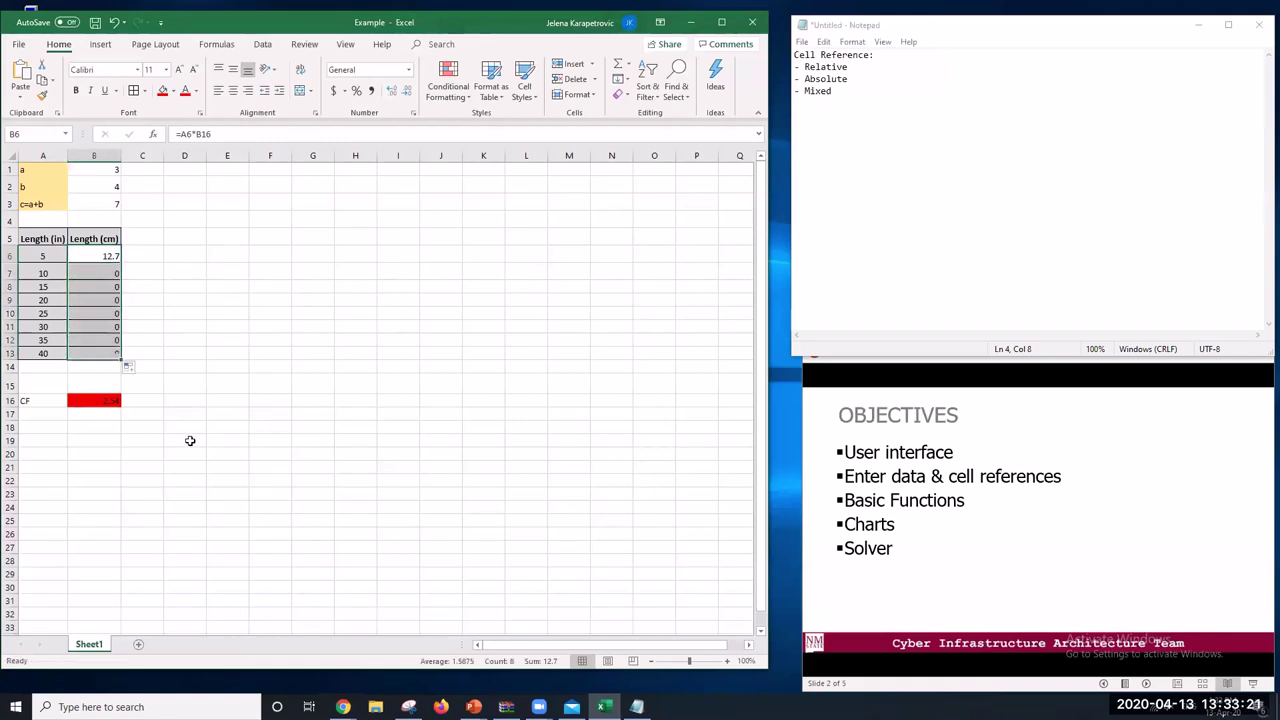
{"action": "left_click", "coordinate": [240, 380]}
Compare the formulas in B6 and B7 to see how the copied cell references shift
{"action": "left_click", "coordinate": [86, 275]}
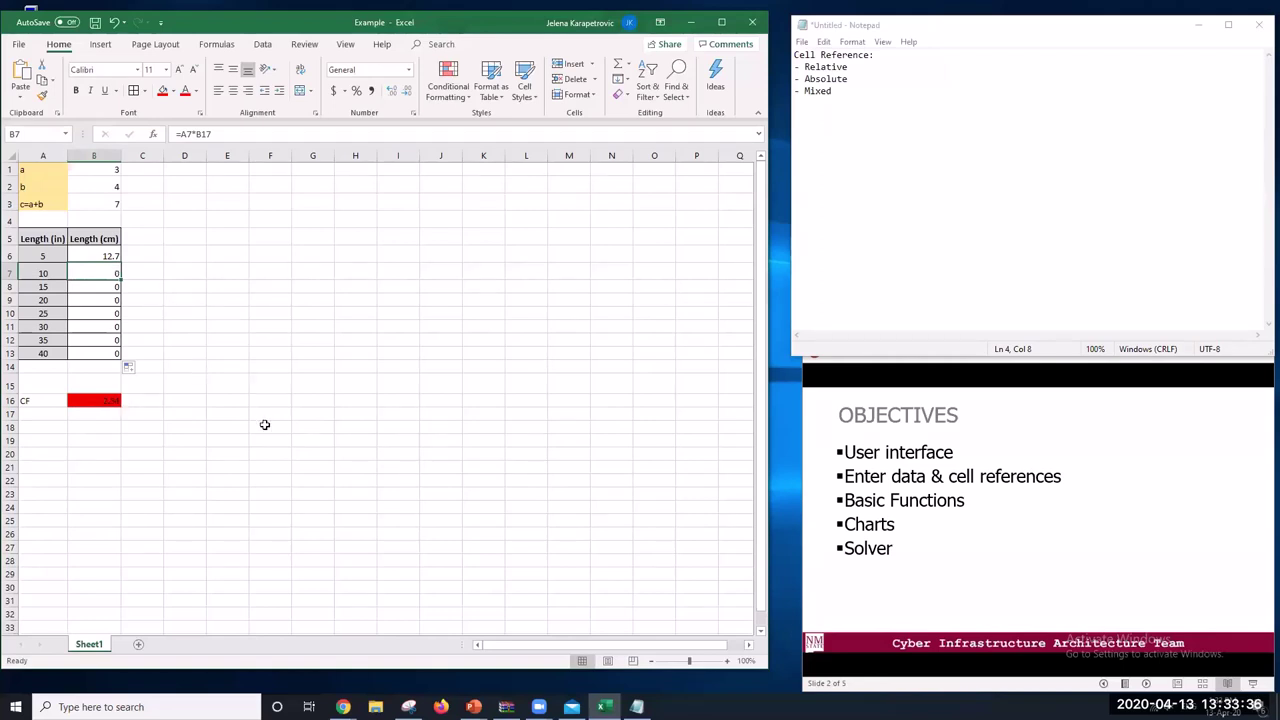
{"action": "left_click", "coordinate": [100, 252]}
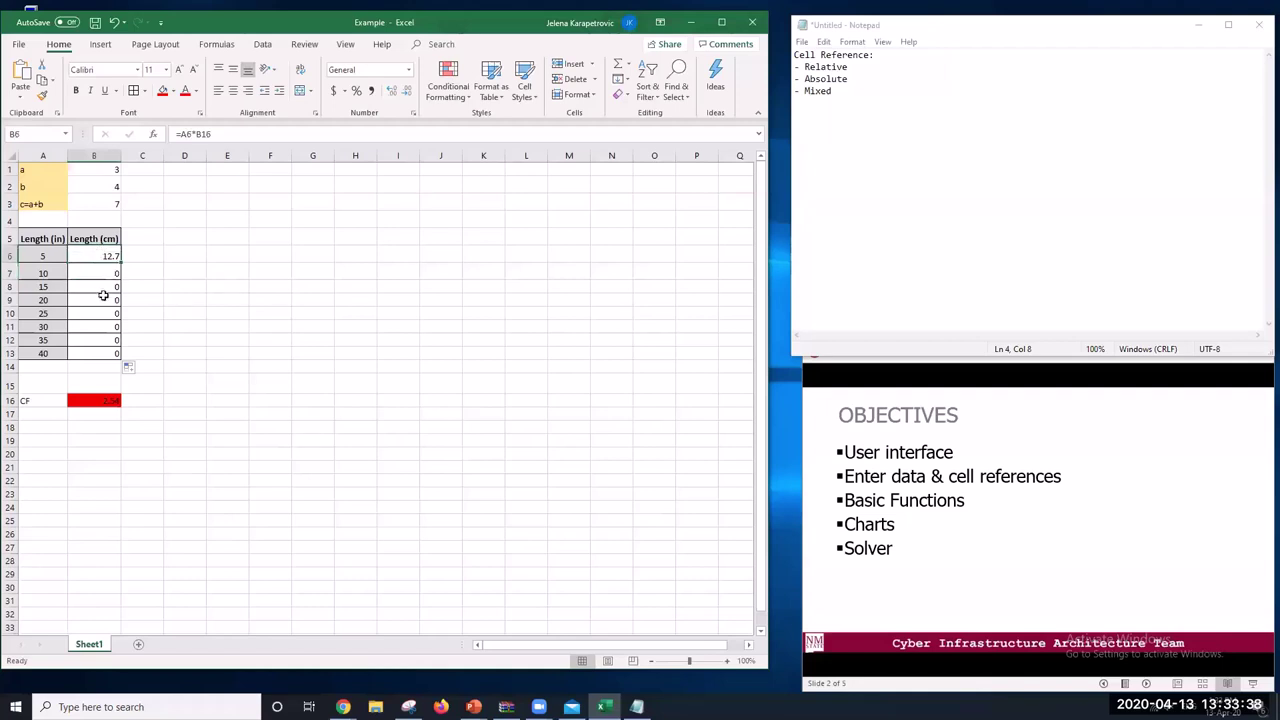
{"action": "left_click", "coordinate": [106, 274]}
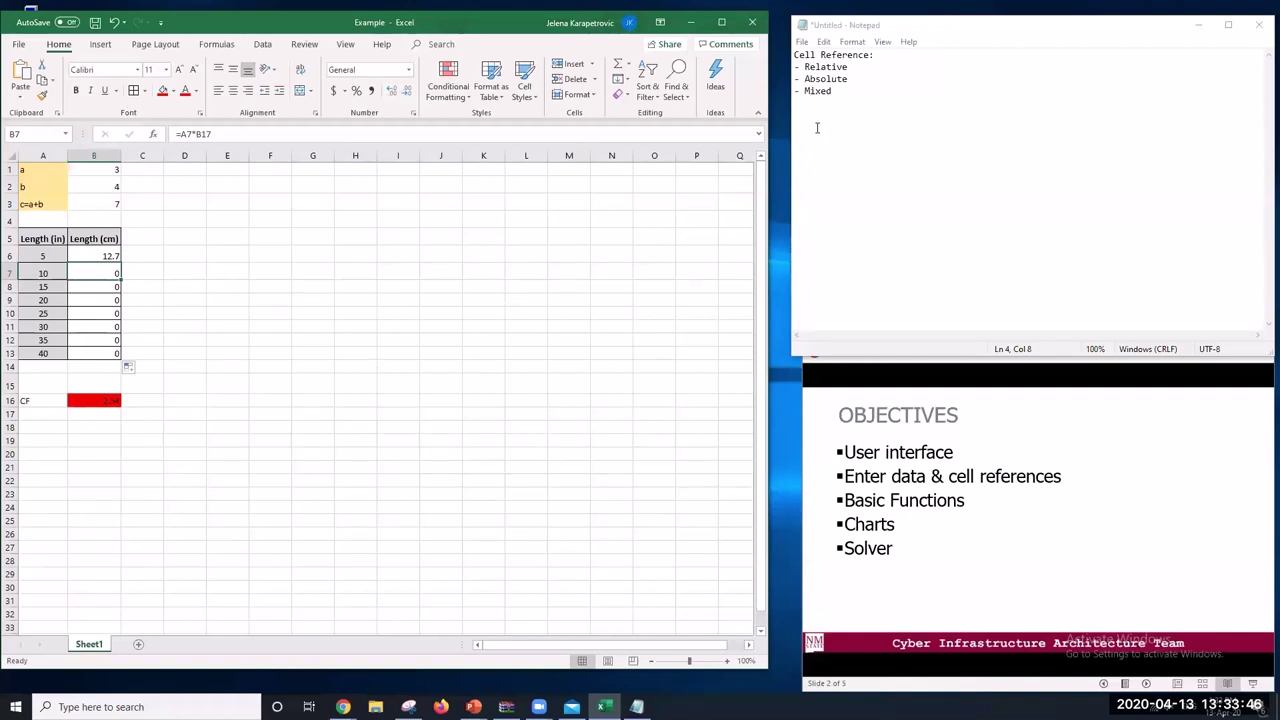
{"action": "left_click", "coordinate": [227, 418]}
{"action": "left_click", "coordinate": [92, 259]}
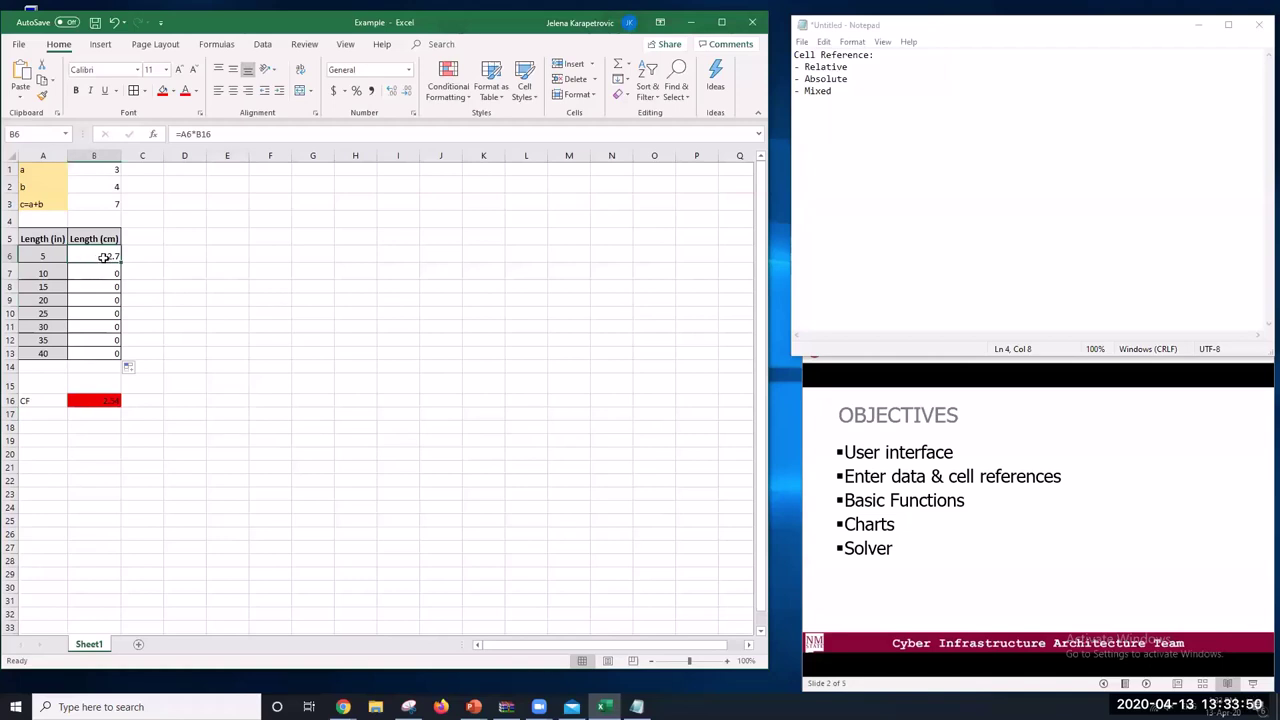
Delete rows 1 to 4 containing the a, b and c=a+b example, and deselect
{"action": "left_click_drag", "start_coordinate": [10, 169], "coordinate": [8, 222]}
{"action": "right_click", "coordinate": [8, 222]}
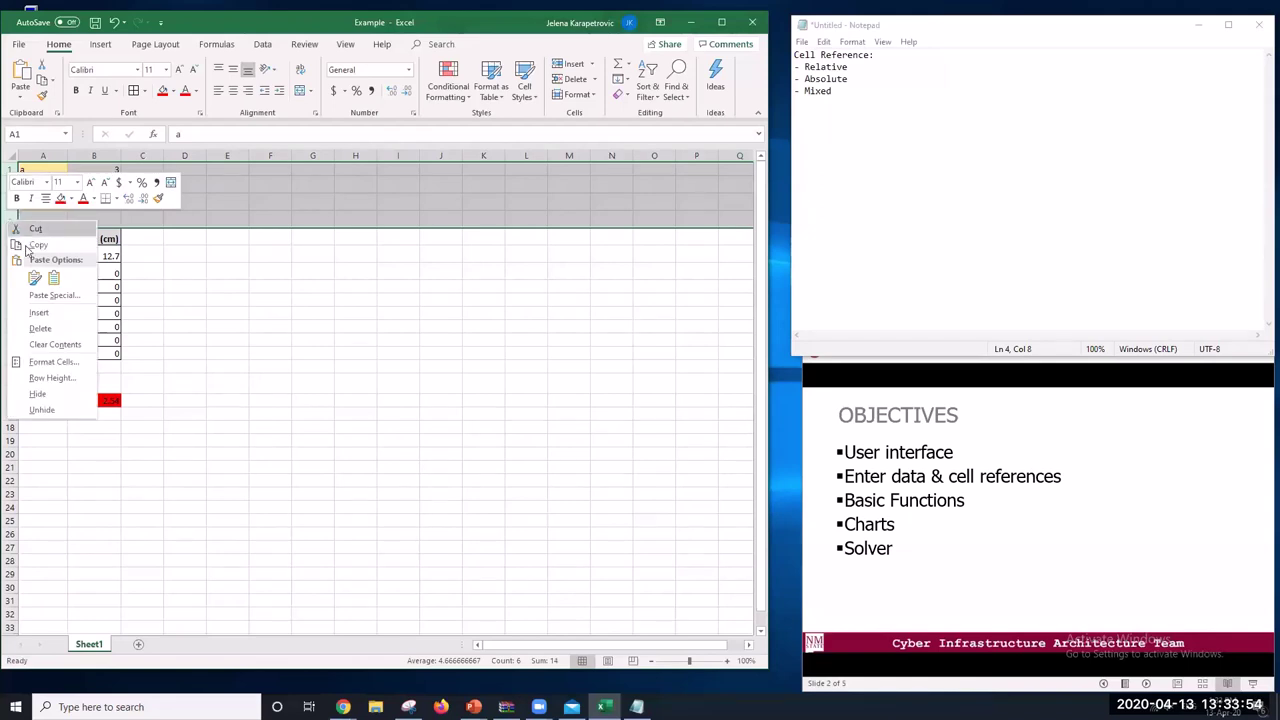
{"action": "left_click", "coordinate": [50, 331]}
{"action": "left_click", "coordinate": [347, 295]}
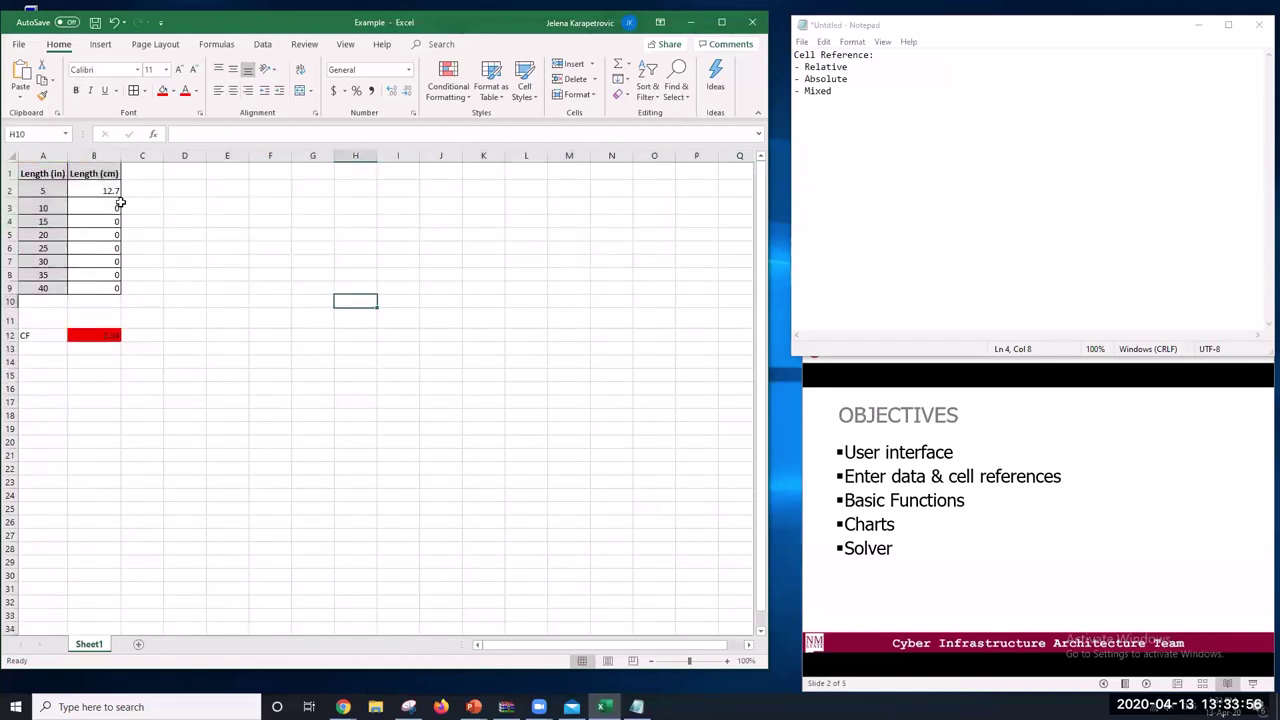
Examine which cells the formulas in B2 and B3 refer to, including the conversion factor reference
{"action": "left_click", "coordinate": [93, 191]}
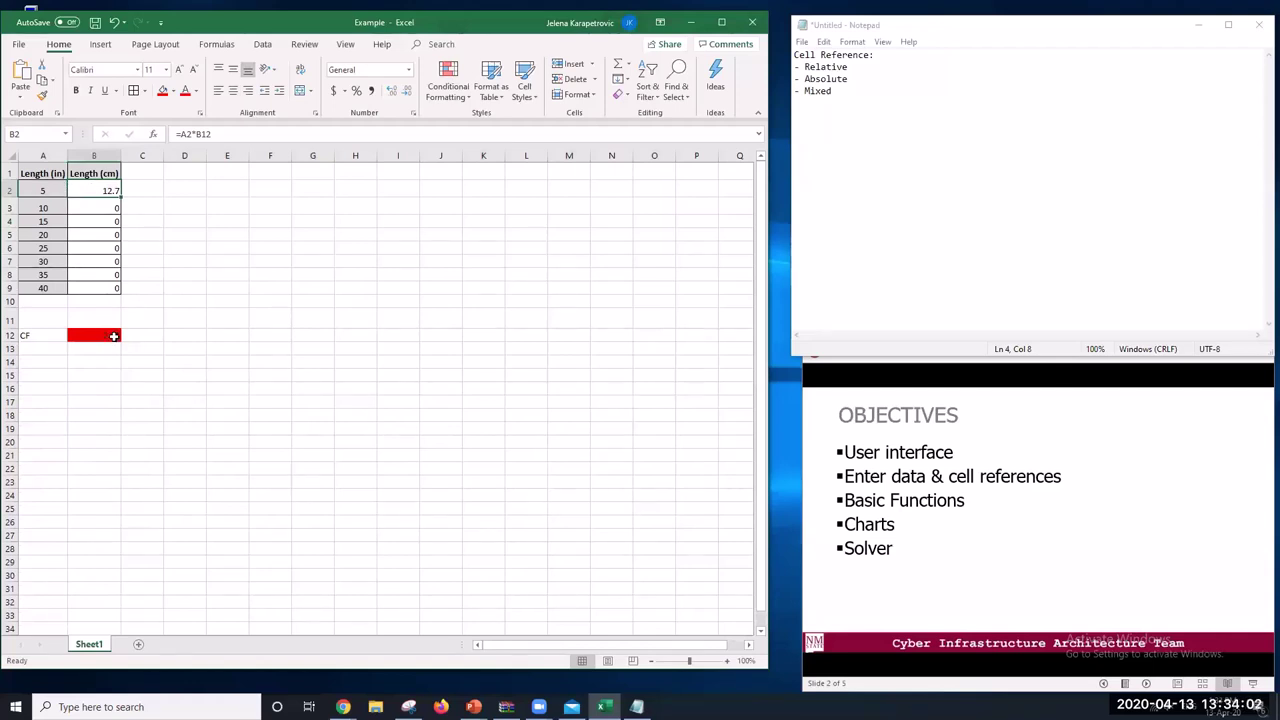
{"action": "left_click", "coordinate": [85, 208]}
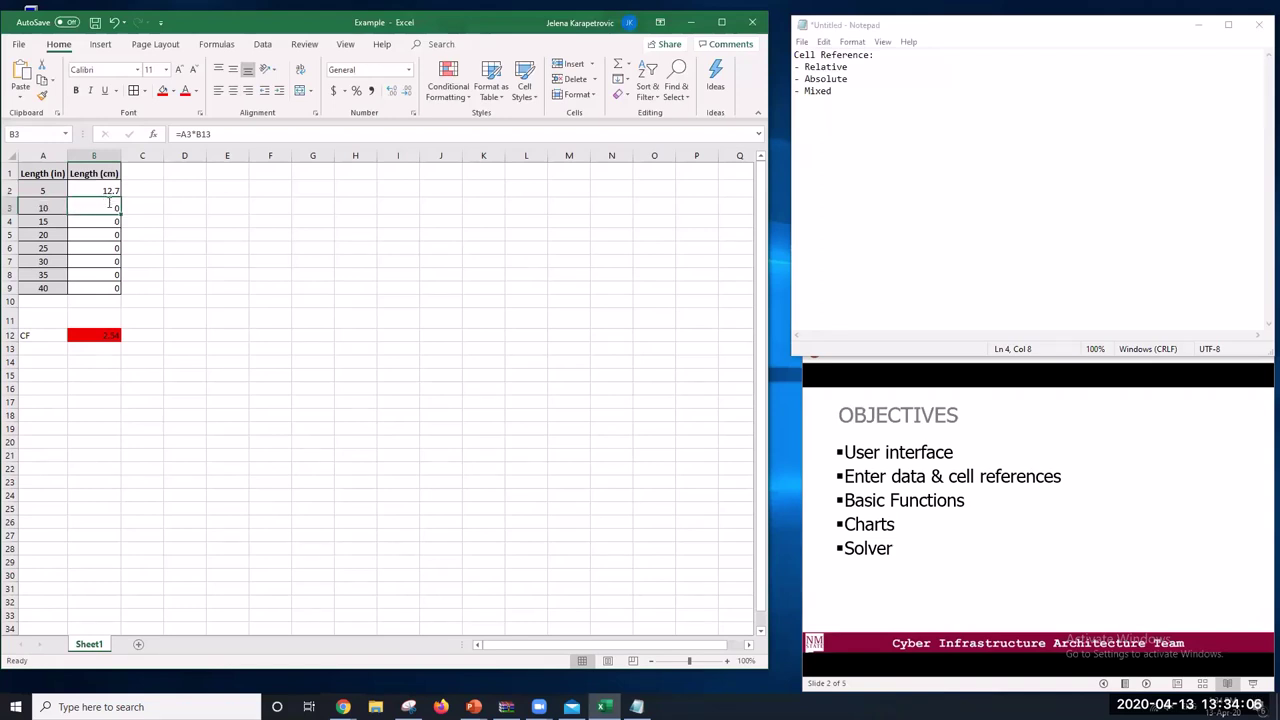
{"action": "double_click", "coordinate": [110, 204]}
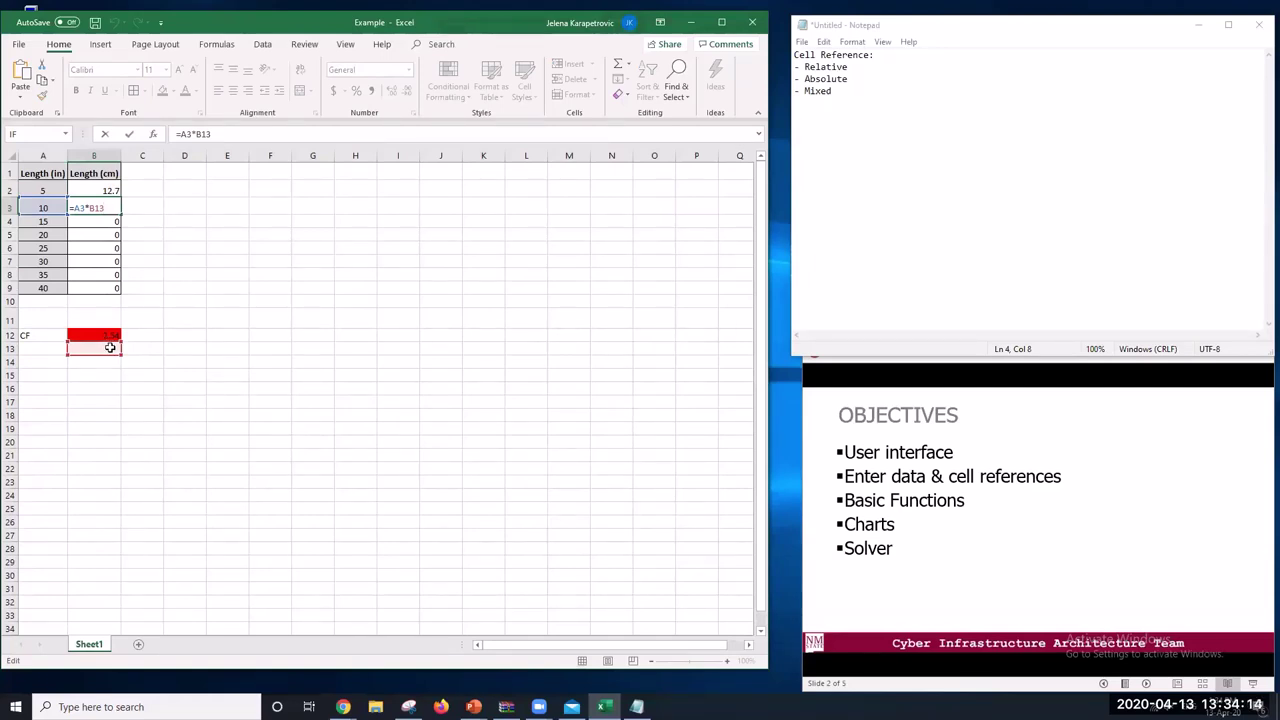
{"action": "key", "text": "Return"}
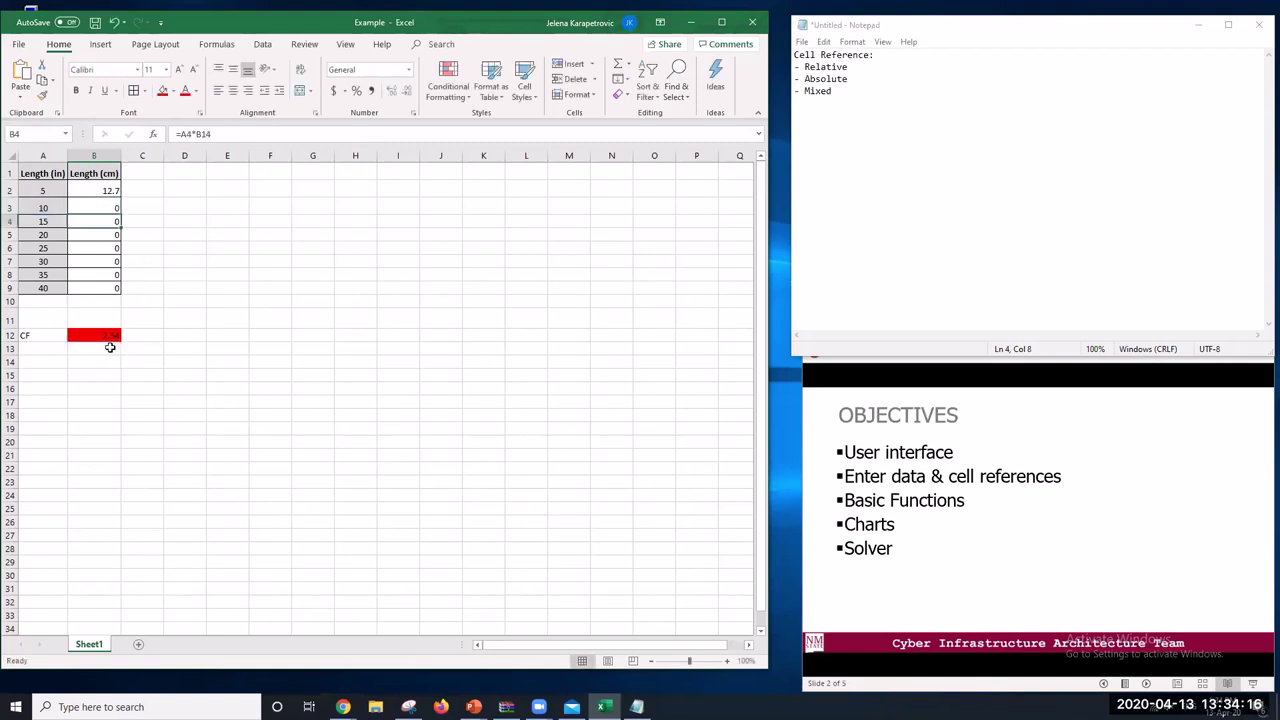
{"action": "left_click", "coordinate": [111, 206]}
{"action": "left_click", "coordinate": [108, 190]}
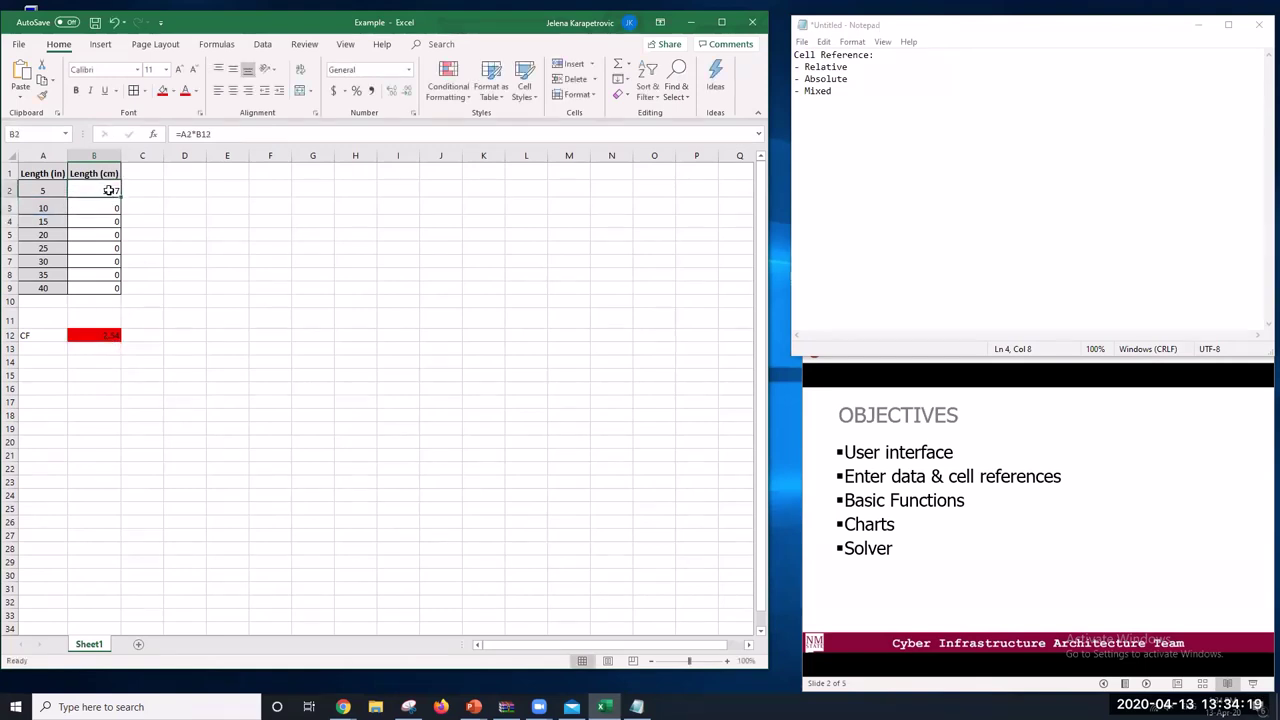
Make the conversion factor reference in B2 absolute so the formula reads =A2*$B$12
{"action": "left_click", "coordinate": [198, 133]}
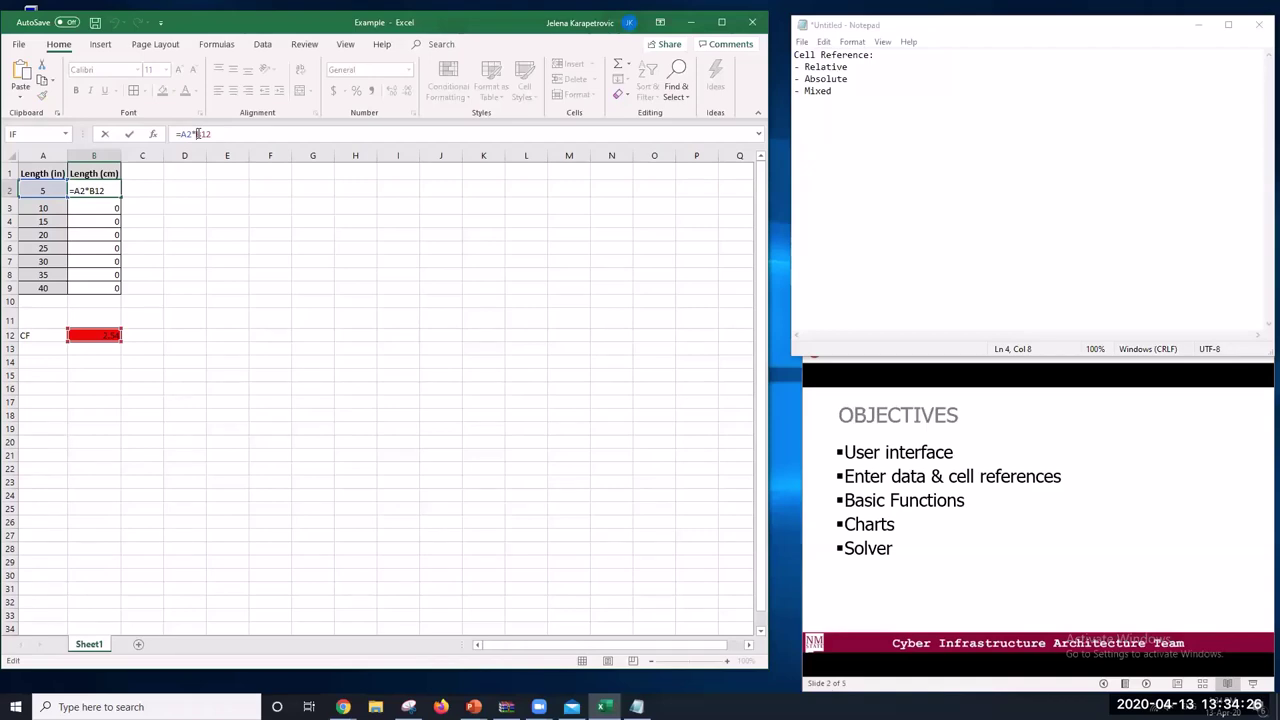
{"action": "type", "text": "$B$"}
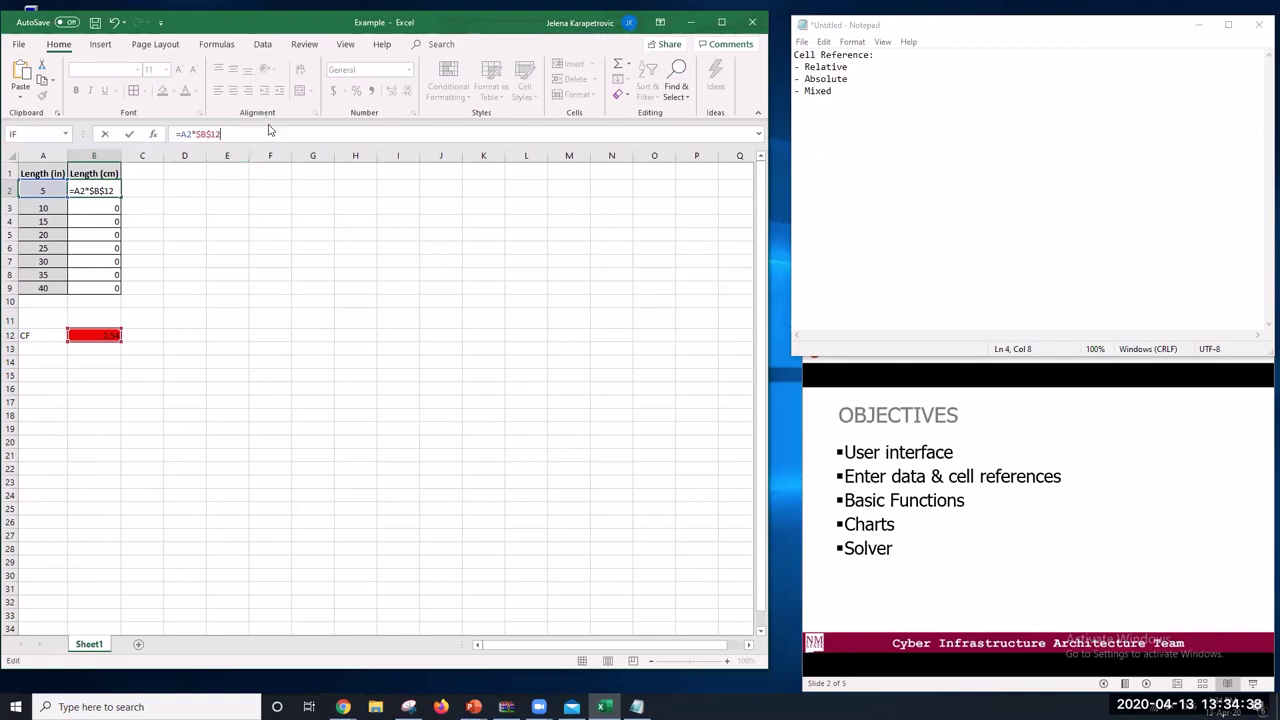
{"action": "key", "text": "Return"}
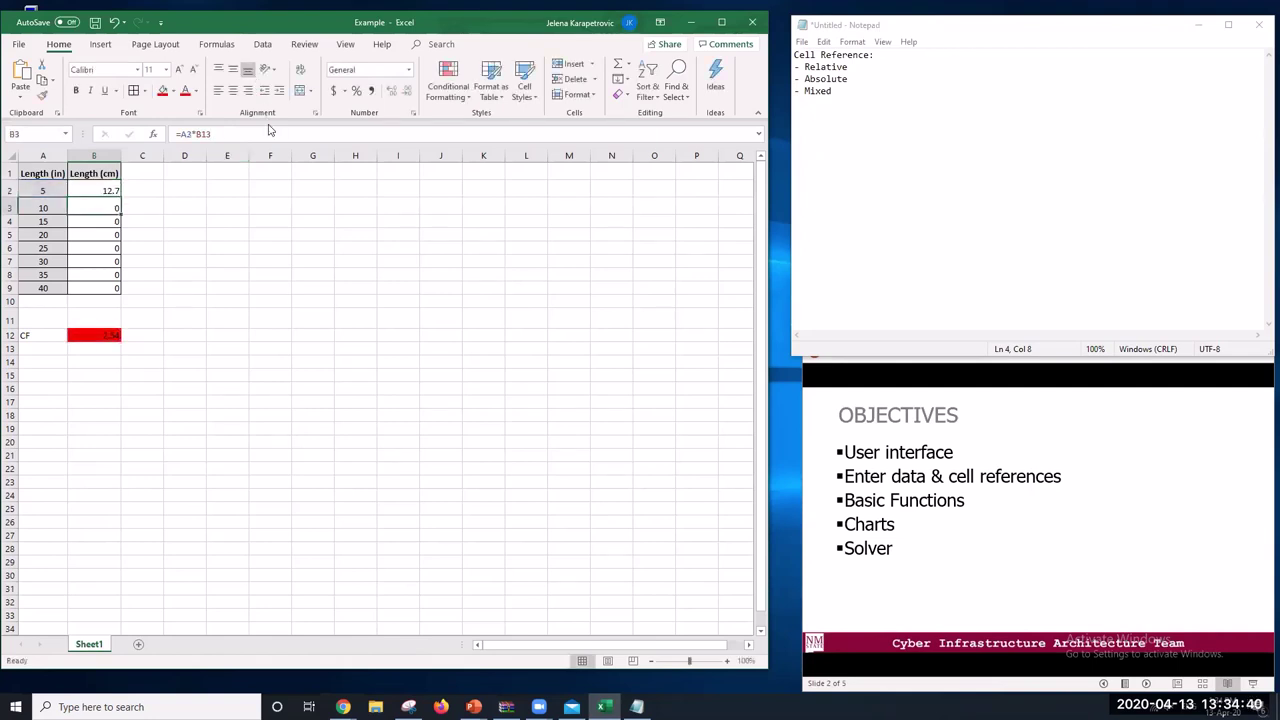
Fill the absolute-reference formula from B2 down through B9 and inspect the references in B3
{"action": "left_click", "coordinate": [101, 191]}
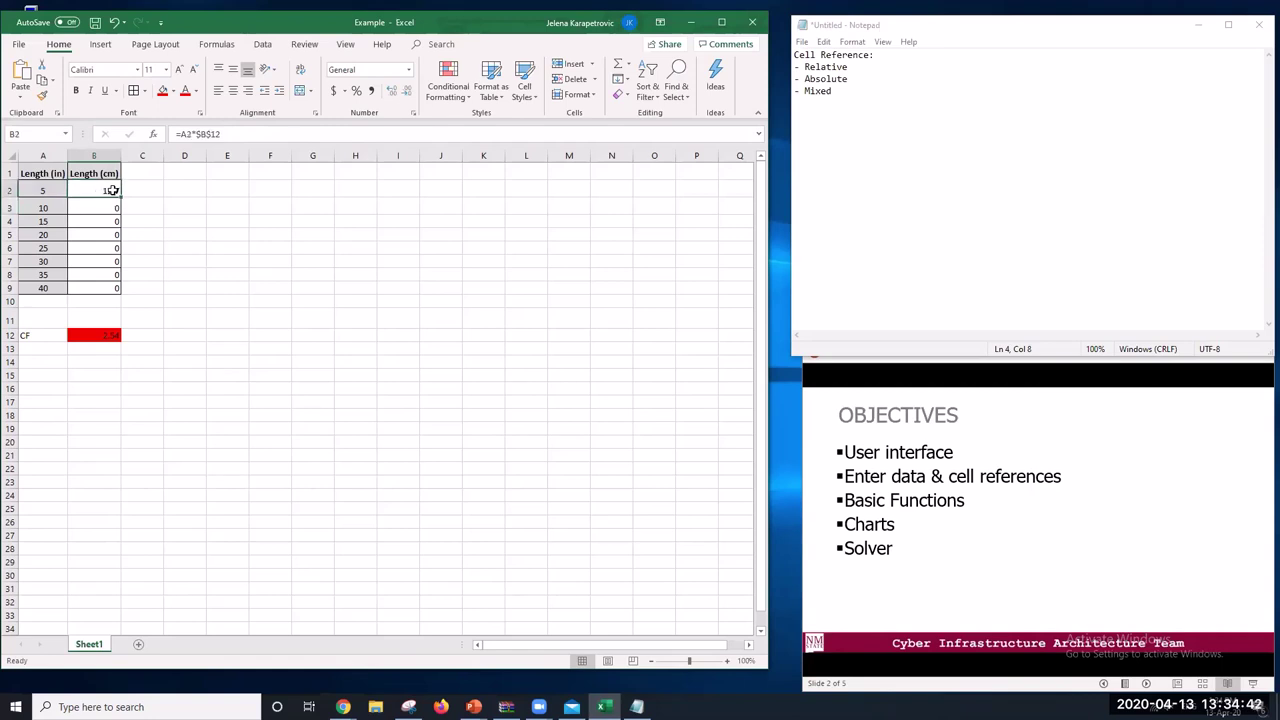
{"action": "left_click_drag", "start_coordinate": [119, 216], "coordinate": [119, 292]}
{"action": "left_click", "coordinate": [191, 362]}
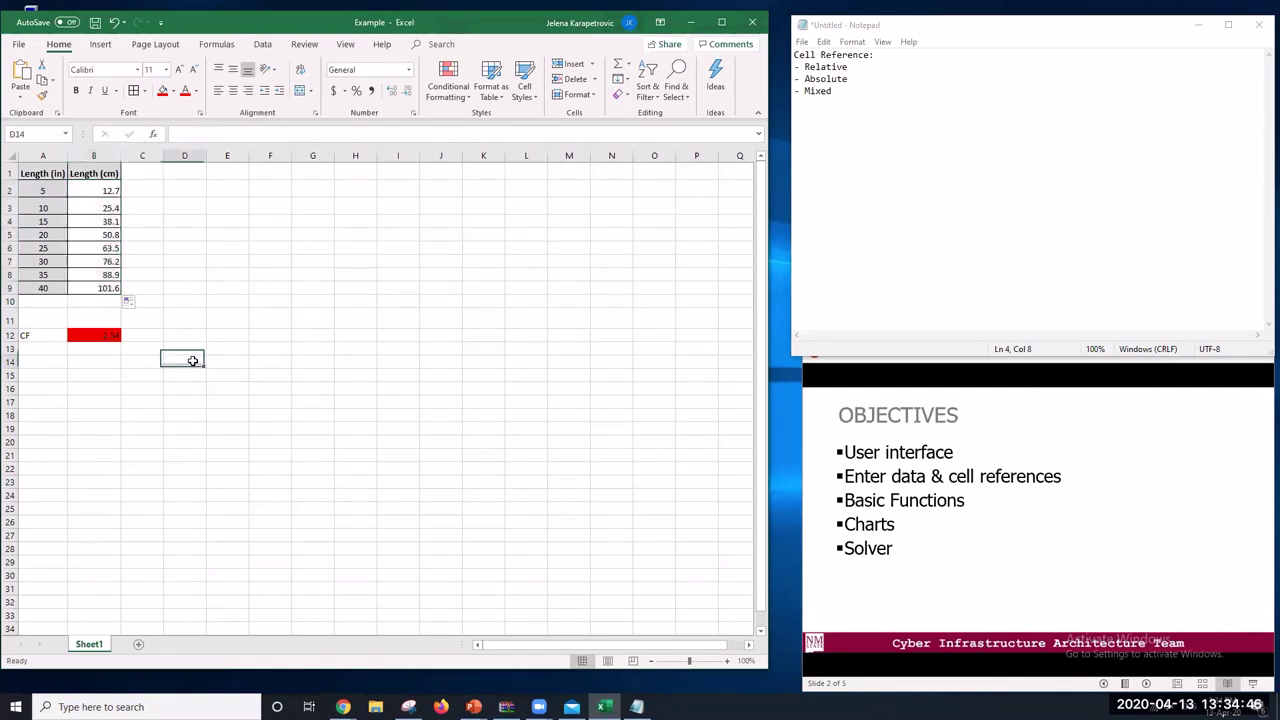
{"action": "left_click", "coordinate": [101, 207]}
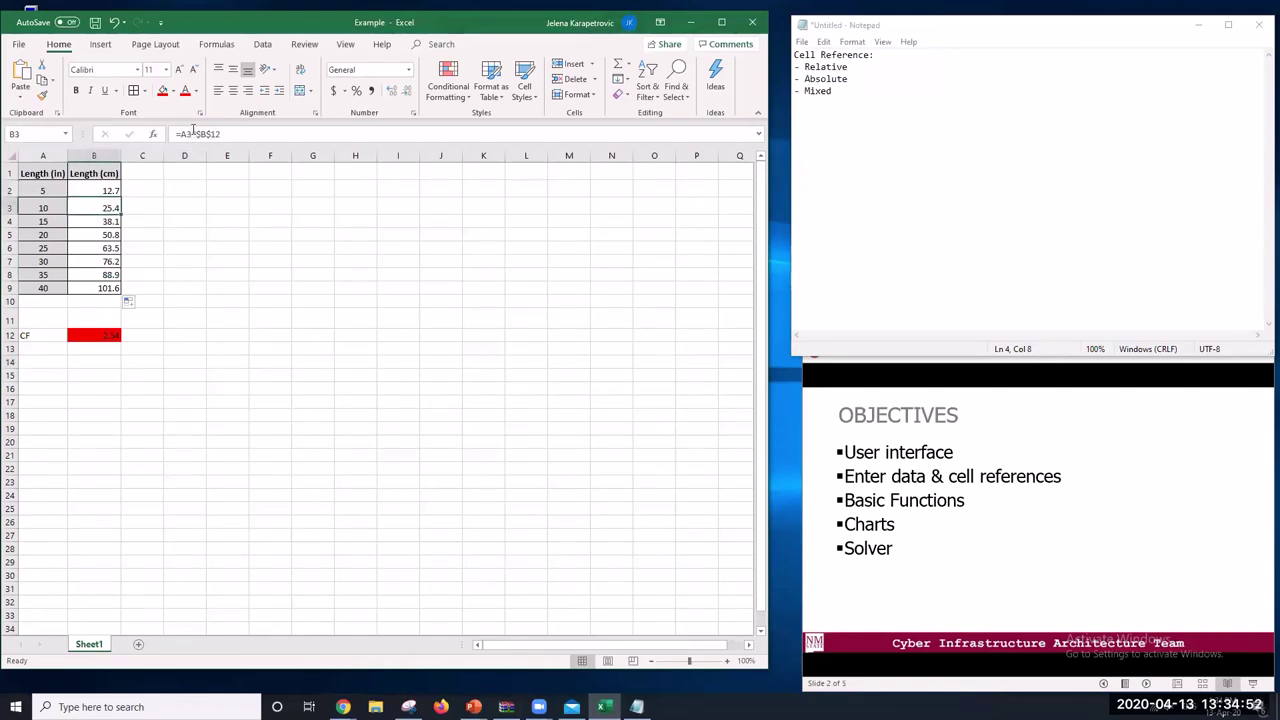
{"action": "double_click", "coordinate": [100, 207]}
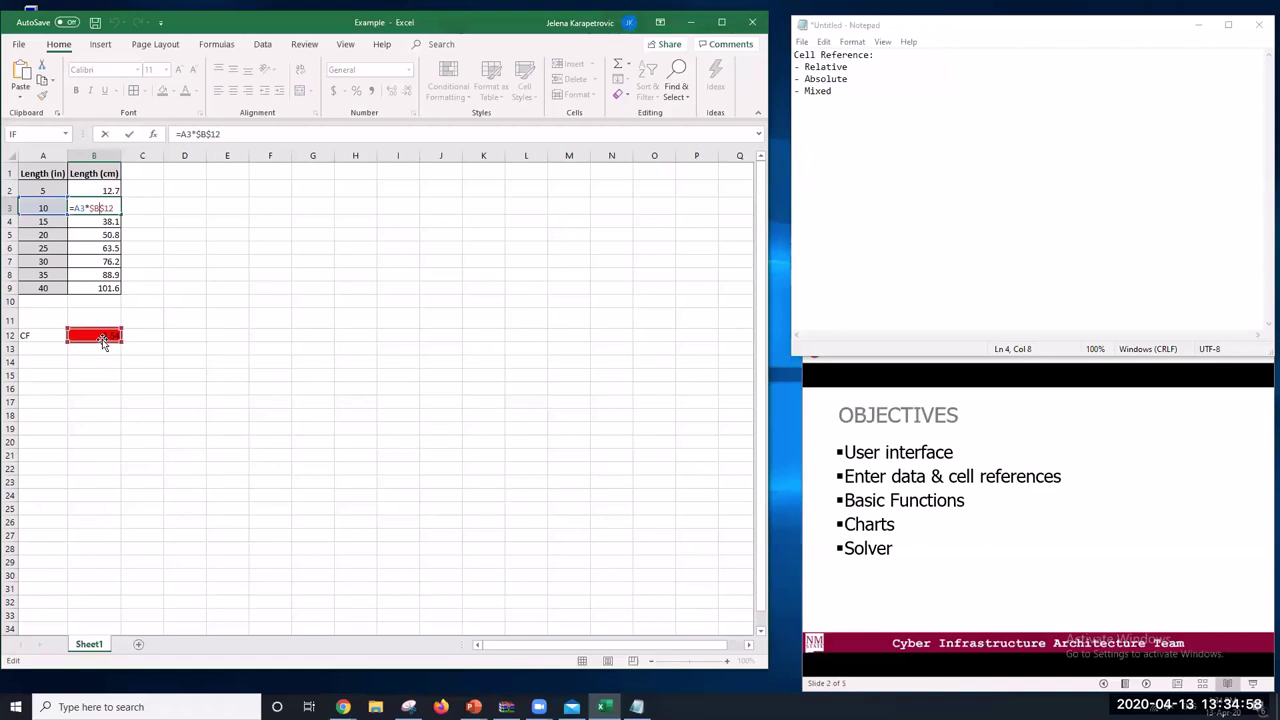
{"action": "key", "text": "Return"}
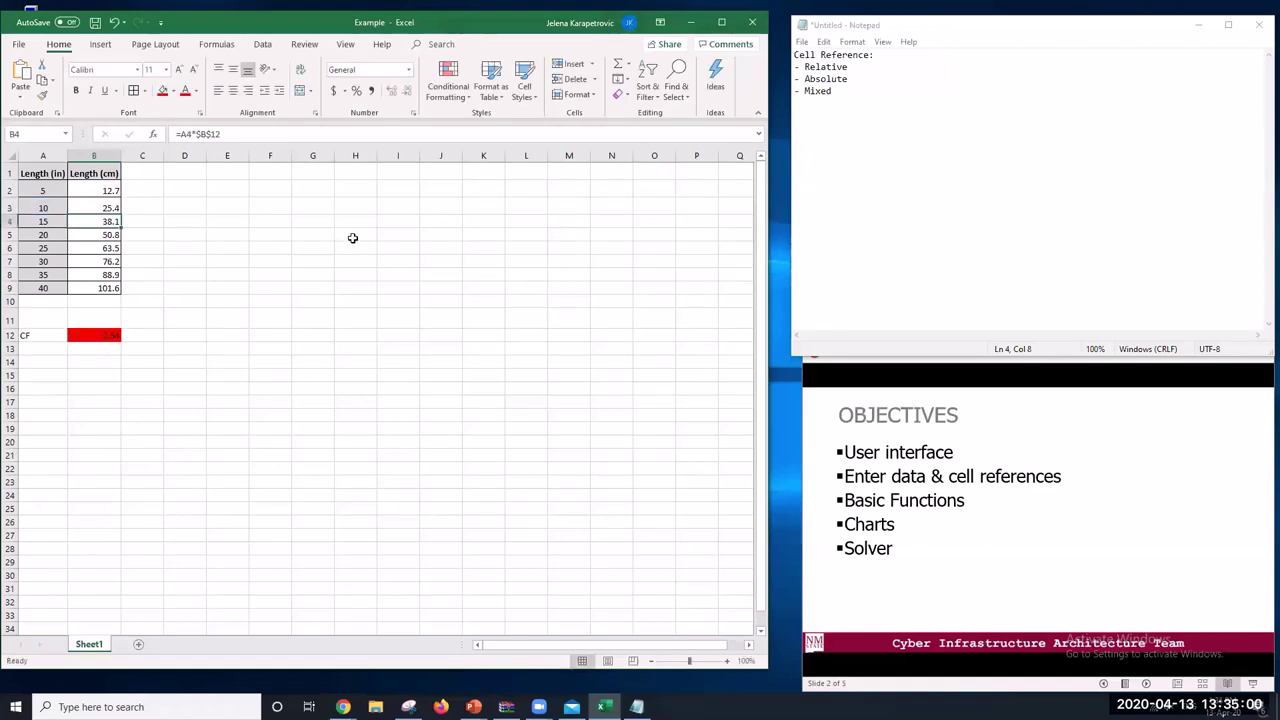
Change the formula in B2 back to the relative reference =A2*B12
{"action": "left_click", "coordinate": [101, 189]}
{"action": "left_click", "coordinate": [242, 134]}
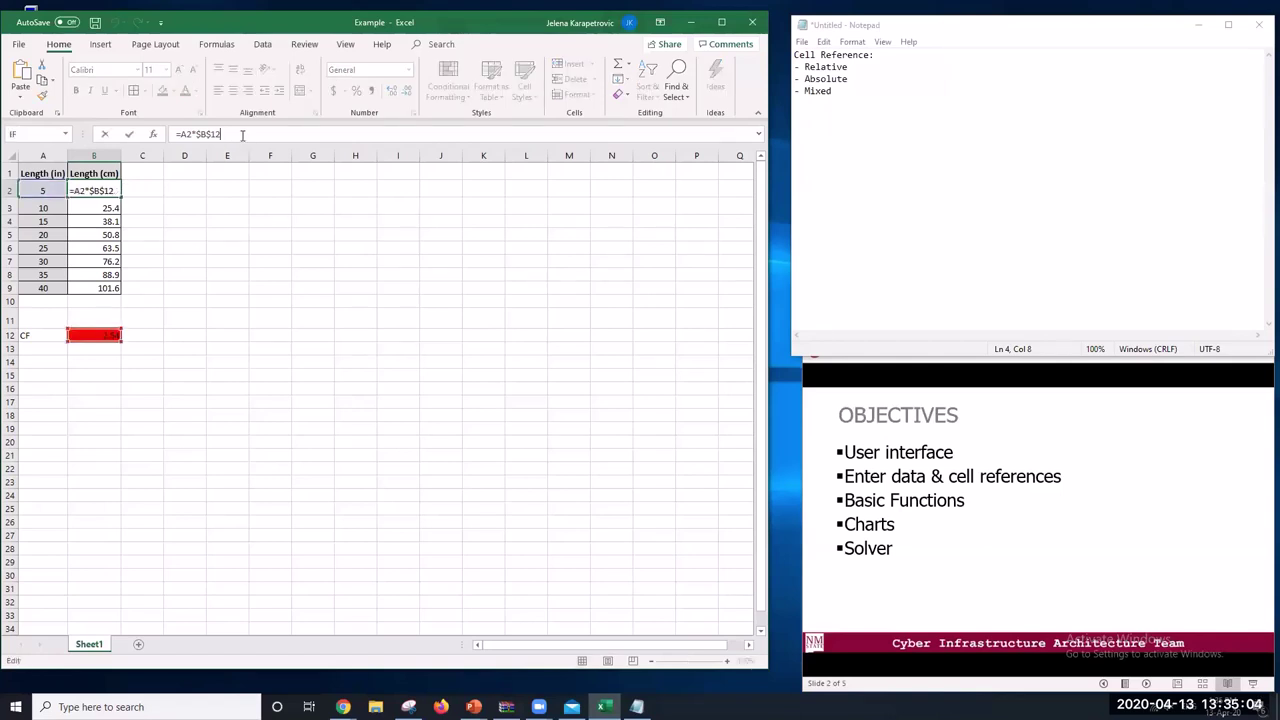
{"action": "key", "text": "BackSpace"}
{"action": "key", "text": "BackSpace"}
{"action": "key", "text": "BackSpace"}
{"action": "key", "text": "BackSpace"}
{"action": "key", "text": "BackSpace"}
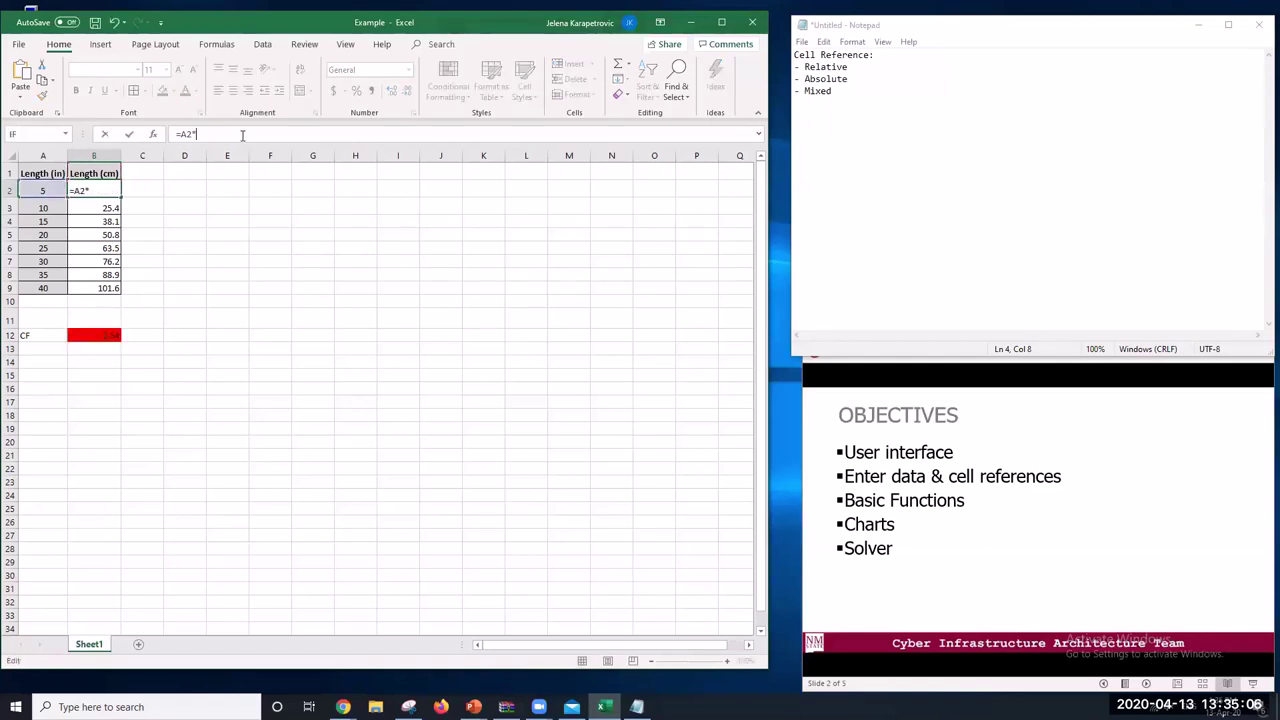
{"action": "type", "text": "$B$12"}
{"action": "key", "text": "Return"}
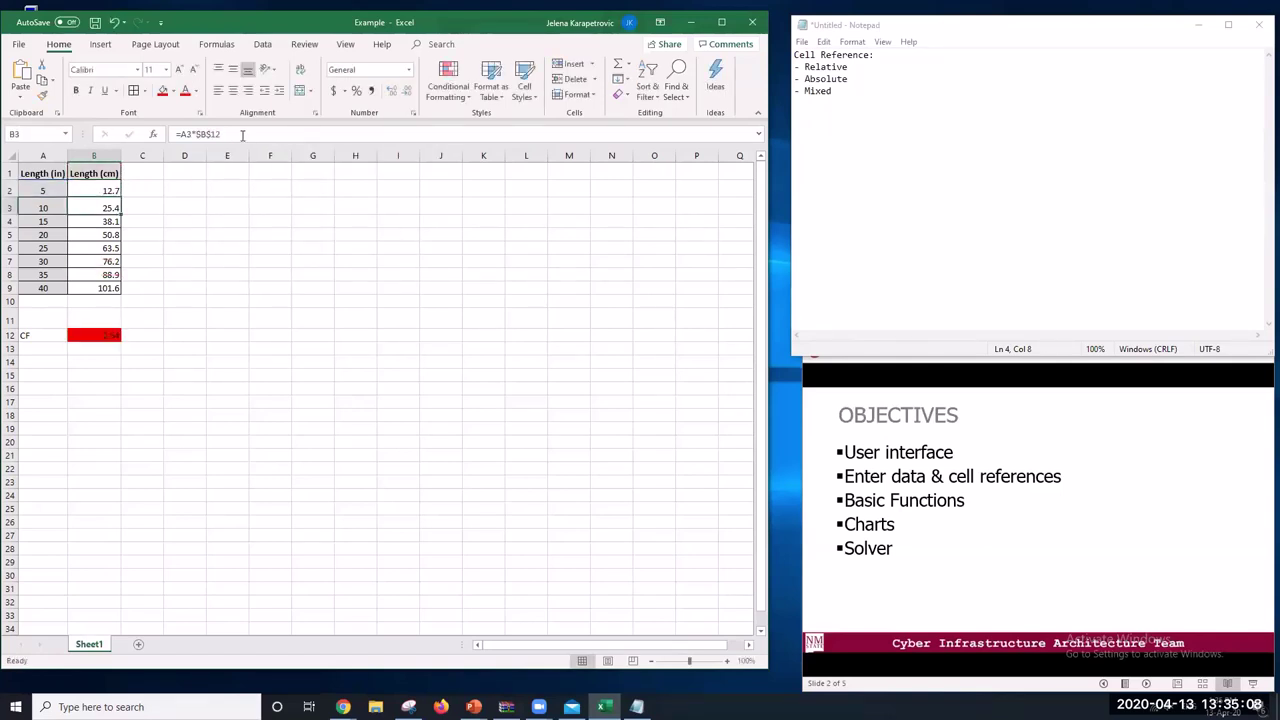
Fill the relative formula from B2 down through B9 and deselect the range
{"action": "left_click", "coordinate": [104, 187]}
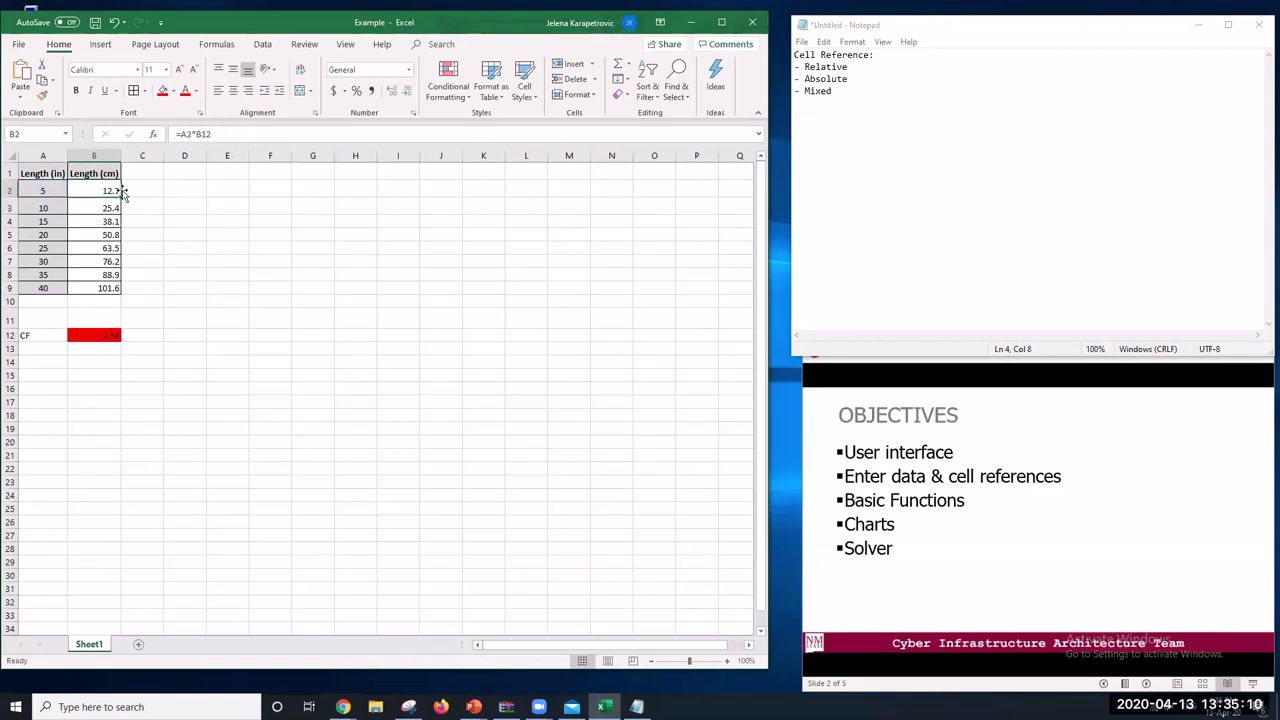
{"action": "left_click_drag", "start_coordinate": [121, 196], "coordinate": [124, 288]}
{"action": "left_click", "coordinate": [175, 247]}
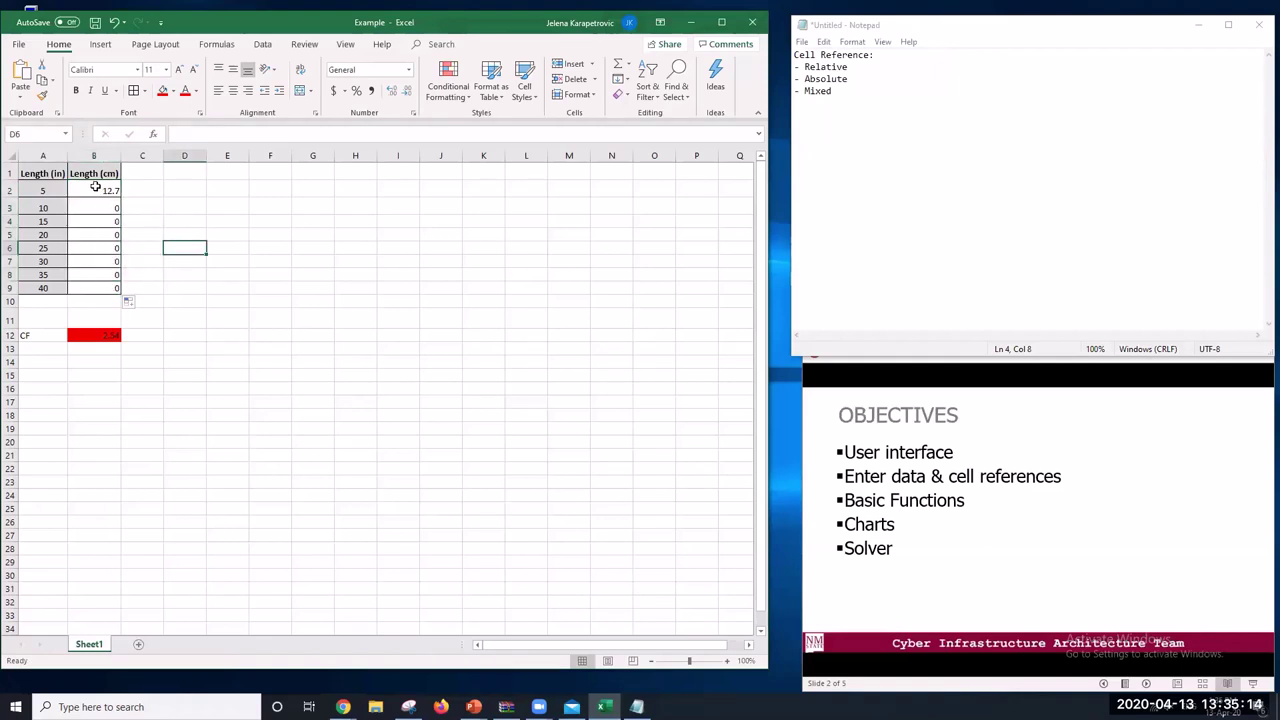
Change the B2 formula to =A2*$B$12 and add "(F4)" after Absolute in the Notepad list
{"action": "left_click", "coordinate": [100, 187]}
{"action": "left_click", "coordinate": [197, 133]}
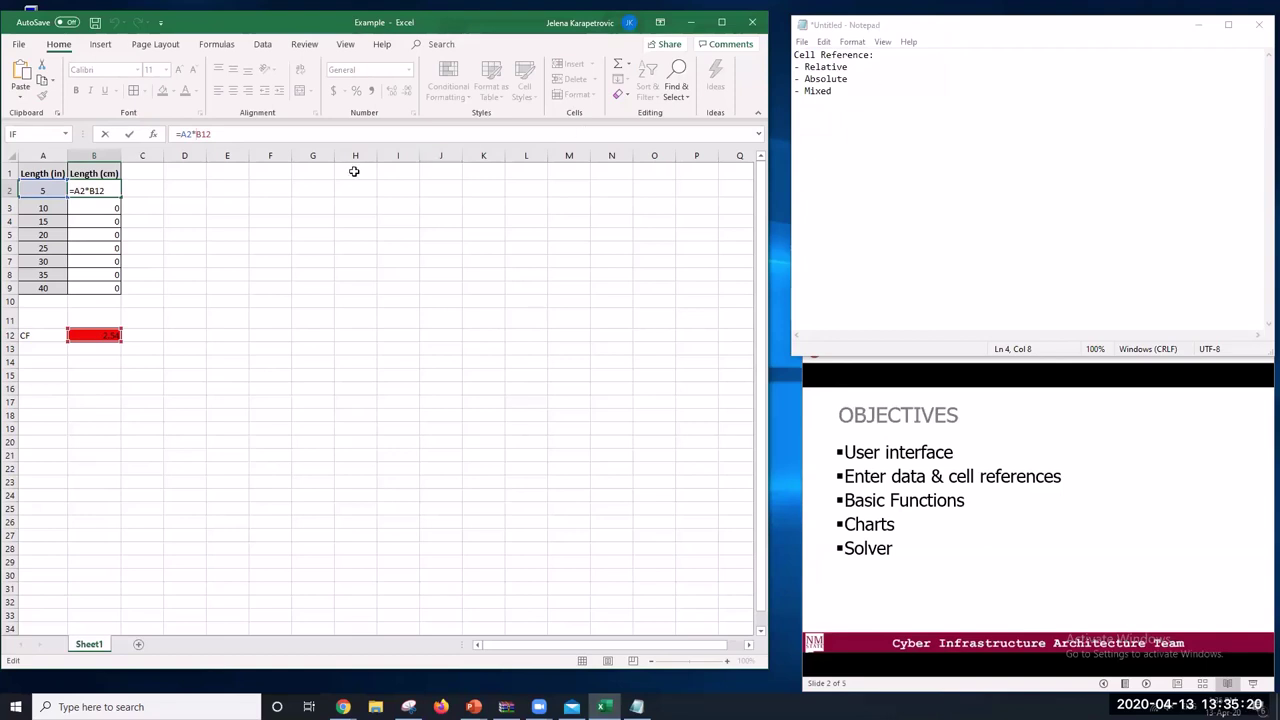
{"action": "key", "text": "F4"}
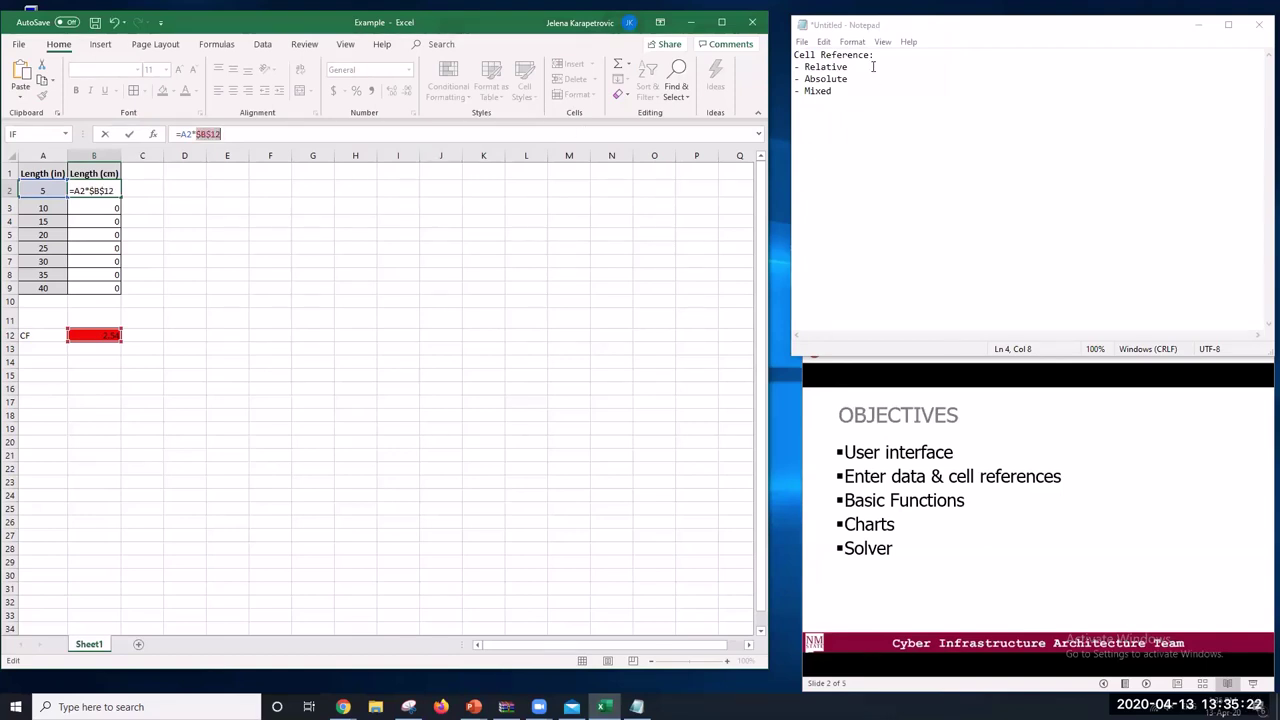
{"action": "left_click", "coordinate": [909, 81]}
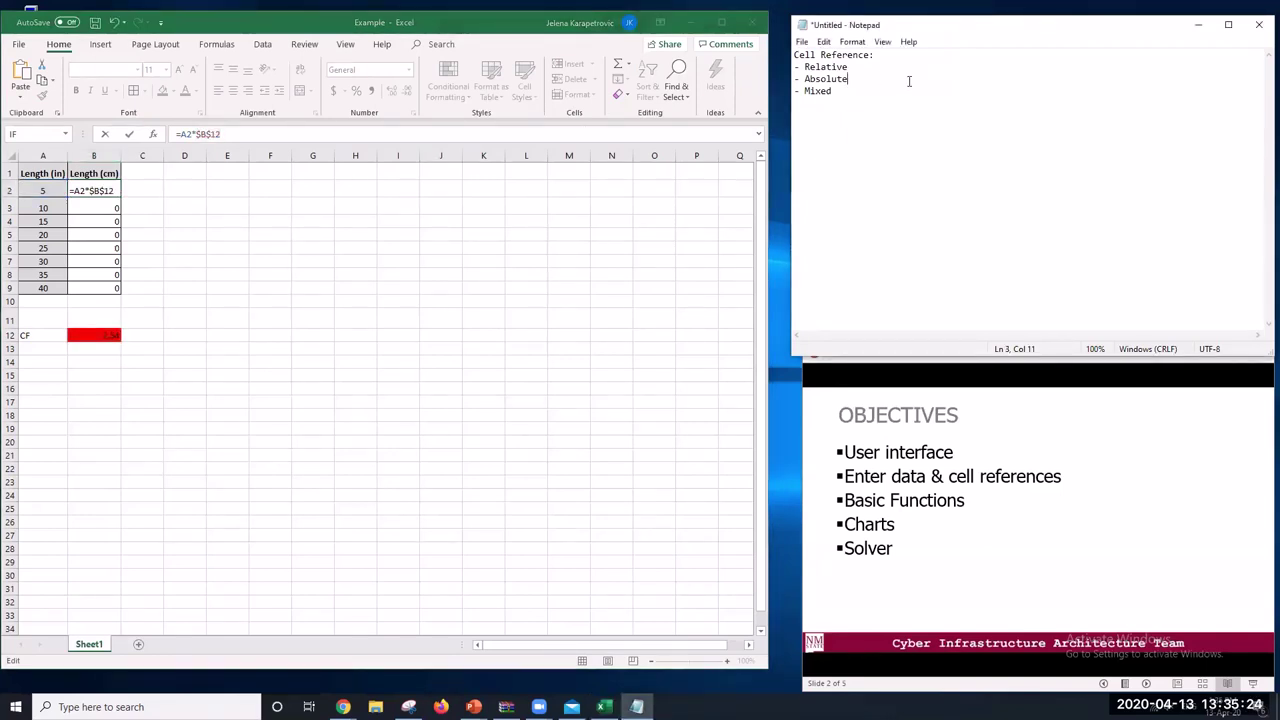
{"action": "type", "text": "(F4"}
{"action": "left_click", "coordinate": [229, 130]}
{"action": "key", "text": "Return"}
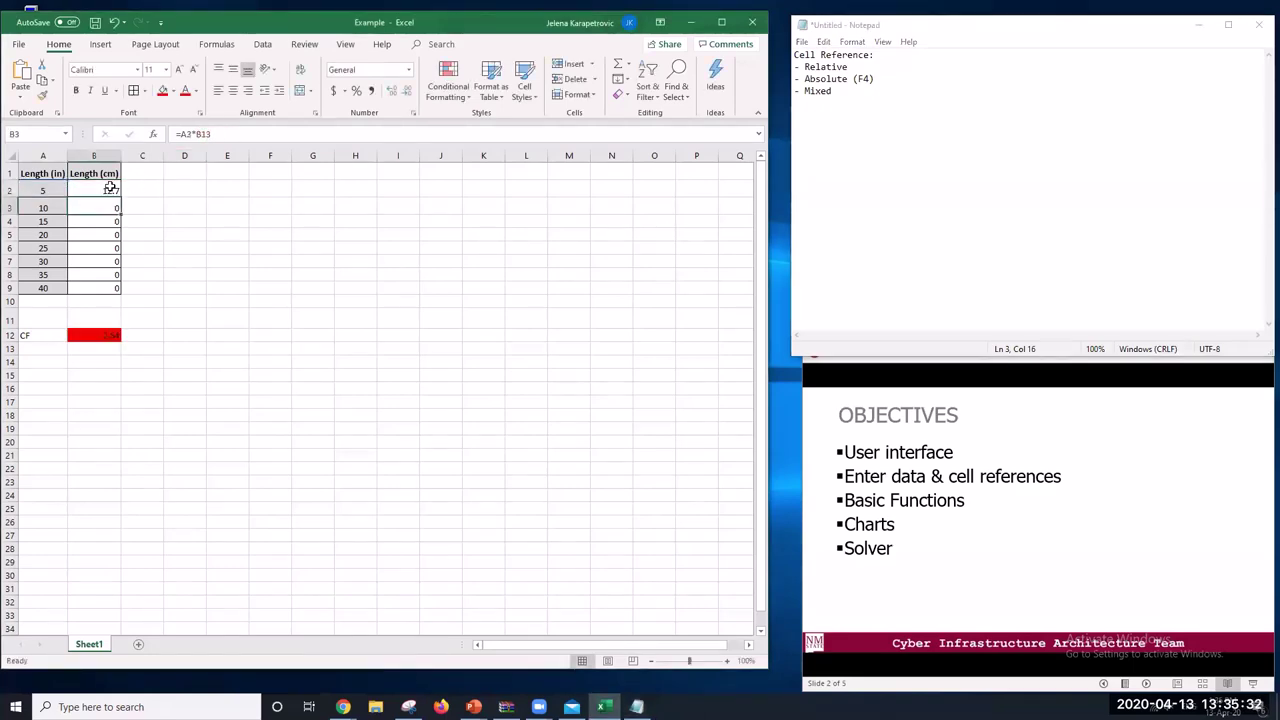
Fill the absolute-reference formula from B2 down through B9 and reselect B2 to inspect its references
{"action": "left_click", "coordinate": [110, 188]}
{"action": "left_click_drag", "start_coordinate": [121, 195], "coordinate": [123, 289]}
{"action": "left_click", "coordinate": [199, 311]}
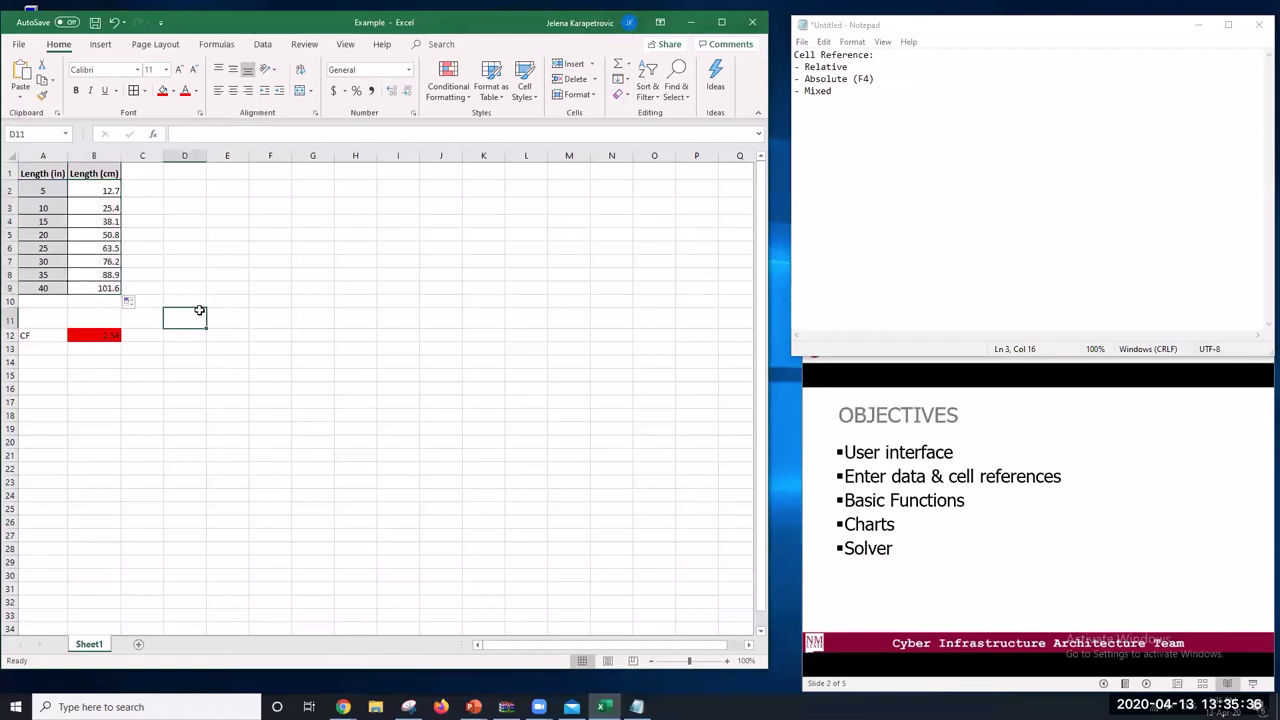
{"action": "left_click", "coordinate": [106, 191]}
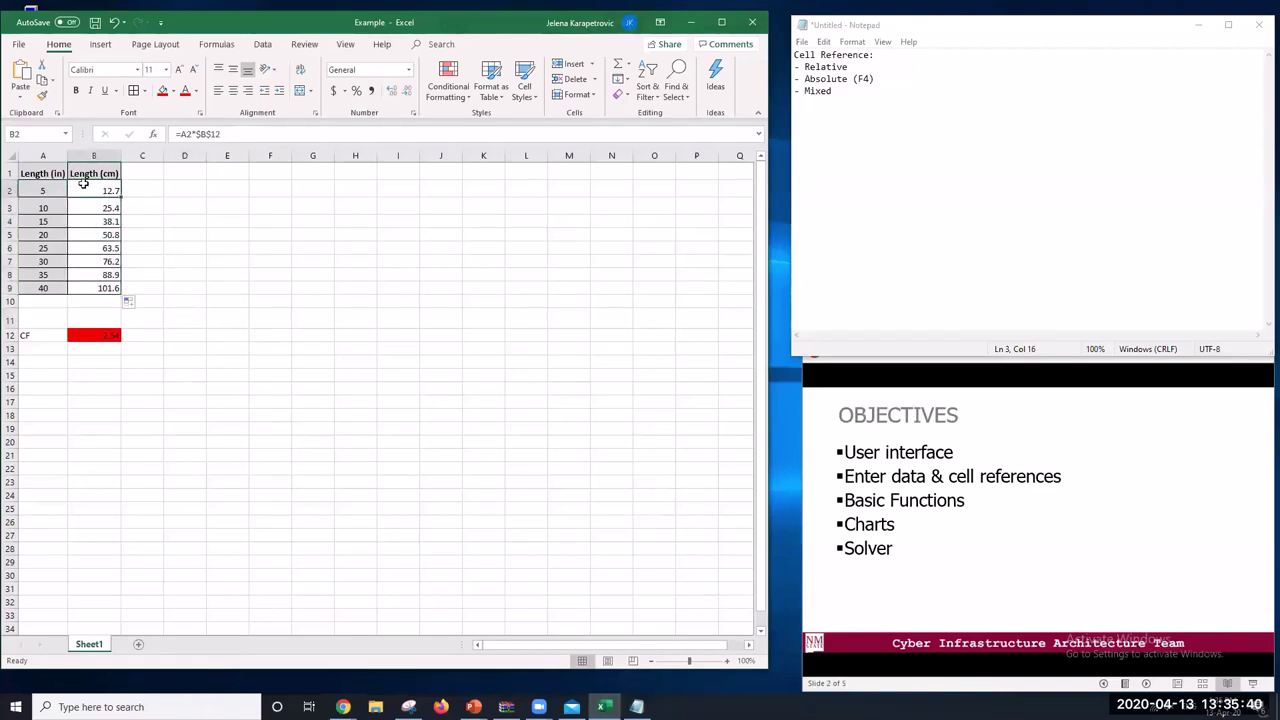
Switch to Notepad, highlight the Mixed line in the cell reference list, and return to the Excel worksheet
{"action": "key", "text": "alt+Tab"}
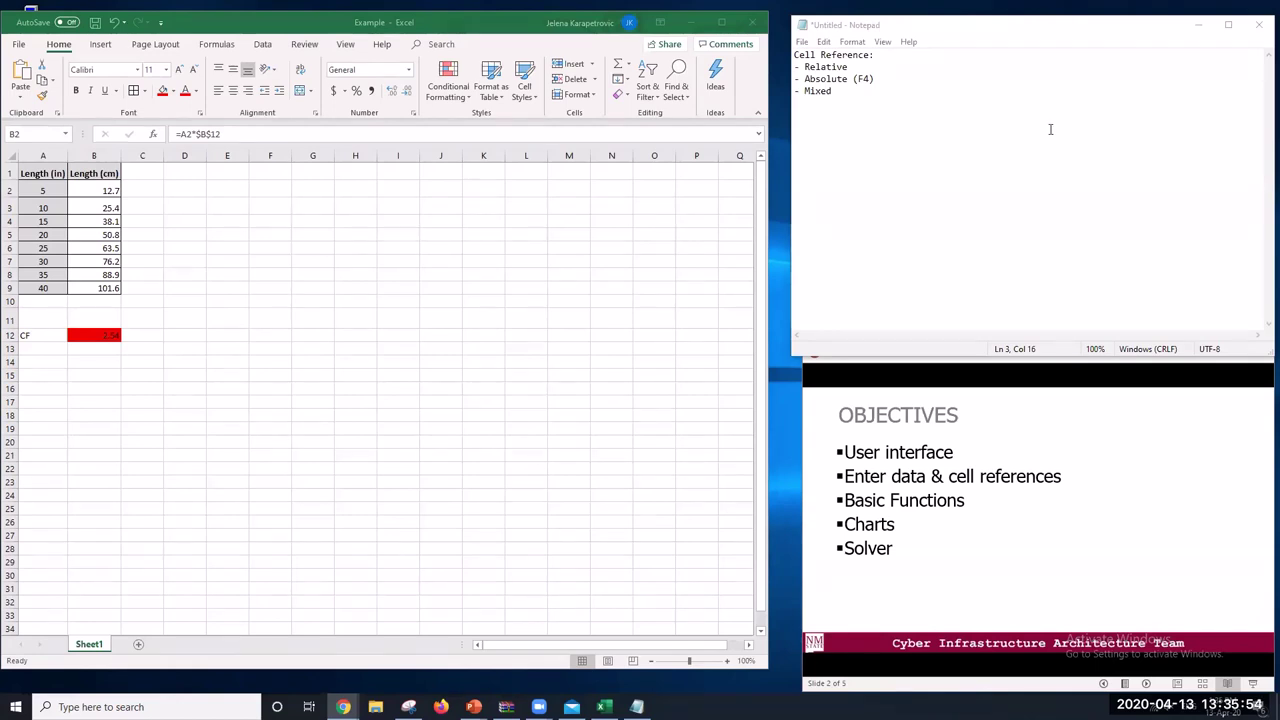
{"action": "left_click", "coordinate": [853, 90]}
{"action": "left_click_drag", "start_coordinate": [853, 90], "coordinate": [796, 91]}
{"action": "left_click", "coordinate": [830, 235]}
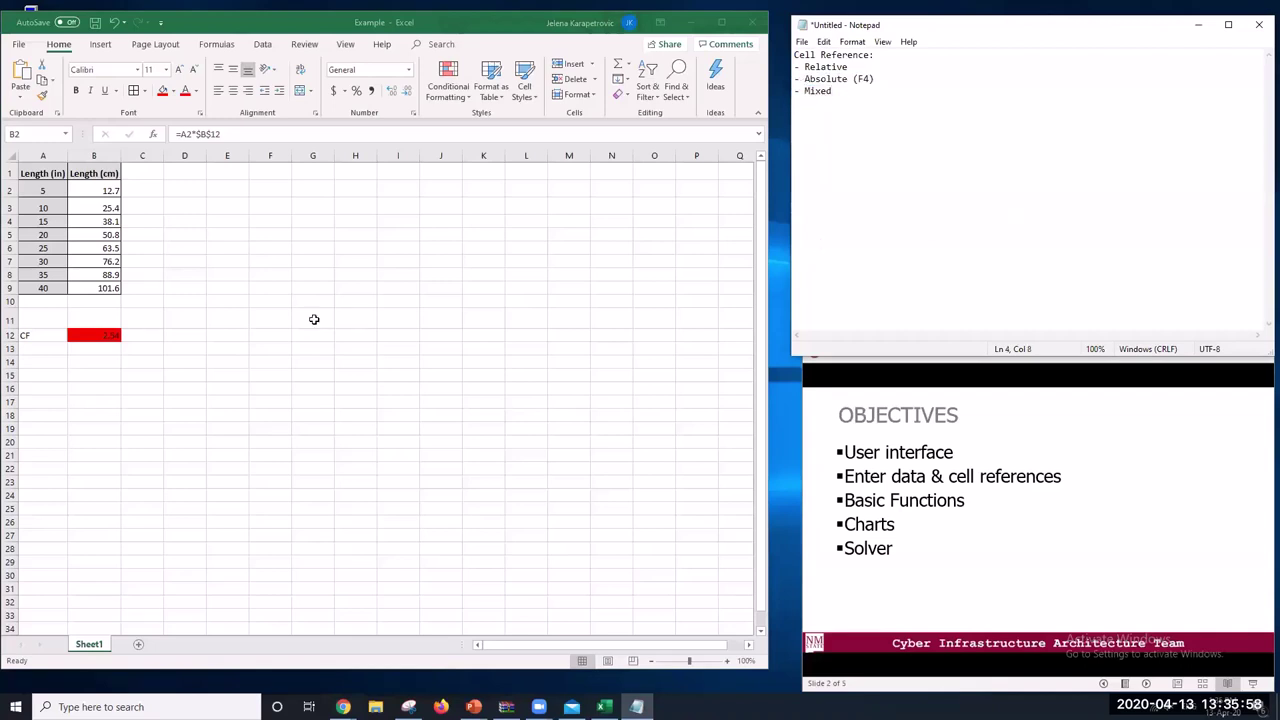
{"action": "key", "text": "alt+Tab"}
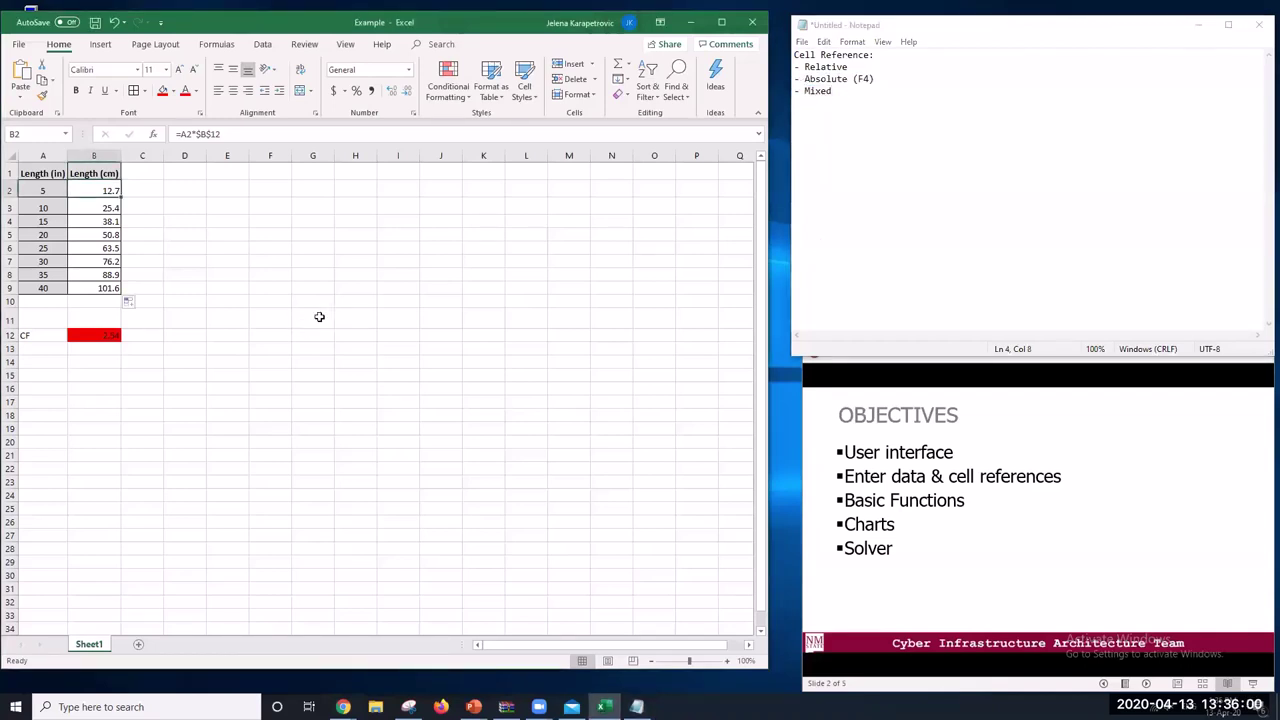
{"action": "left_click", "coordinate": [366, 230]}
{"action": "left_click", "coordinate": [244, 303]}
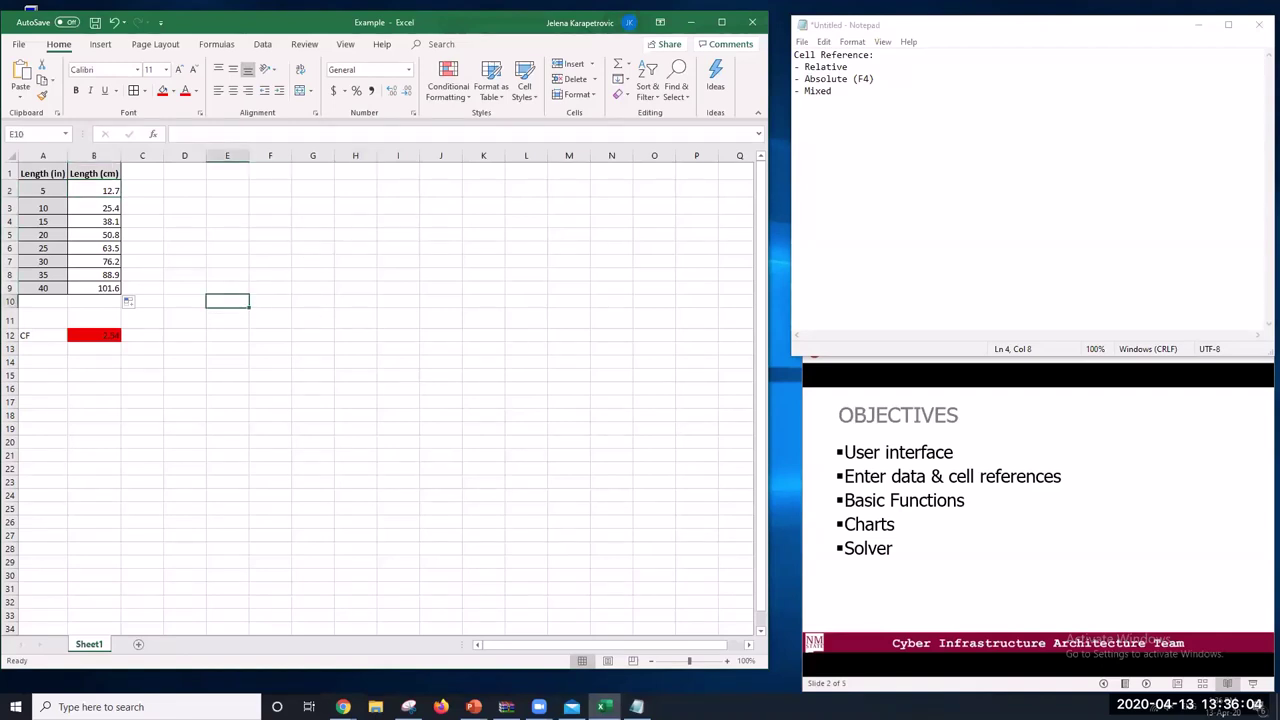
Add a new worksheet to the Example workbook and bring up the paste options for cell A1
{"action": "left_click", "coordinate": [343, 707]}
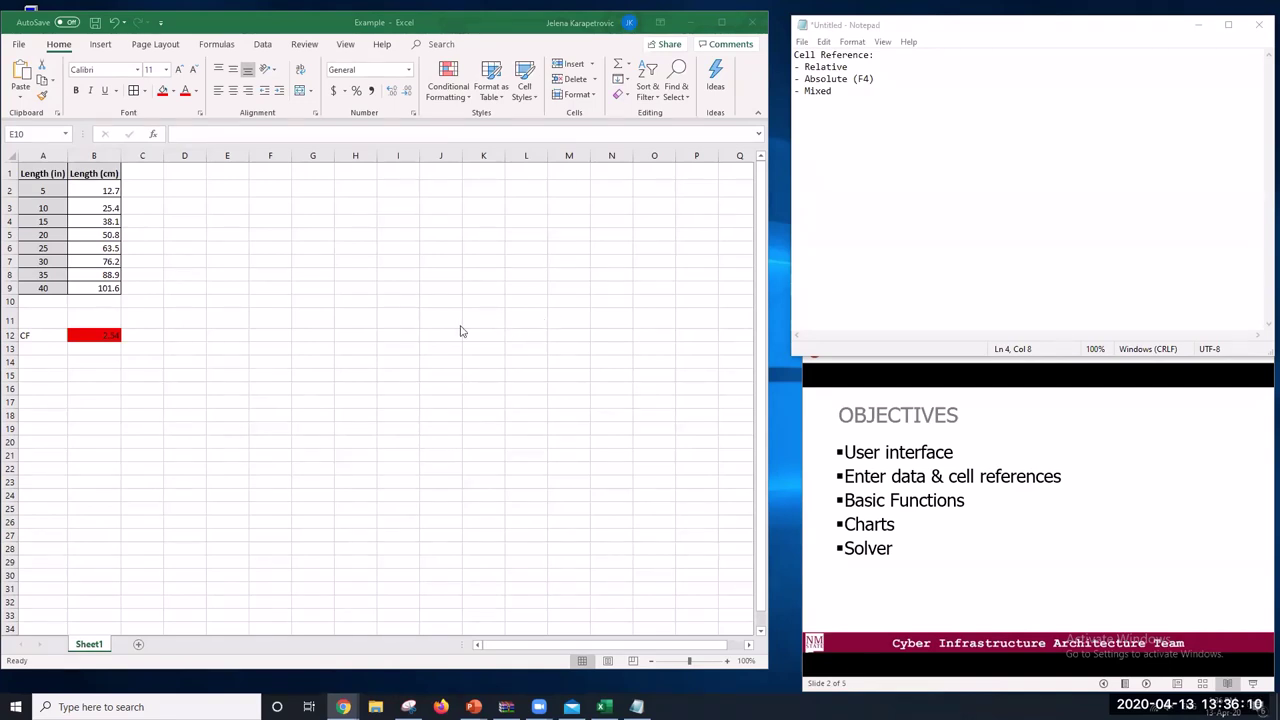
{"action": "key", "text": "alt+Tab"}
{"action": "left_click", "coordinate": [140, 645]}
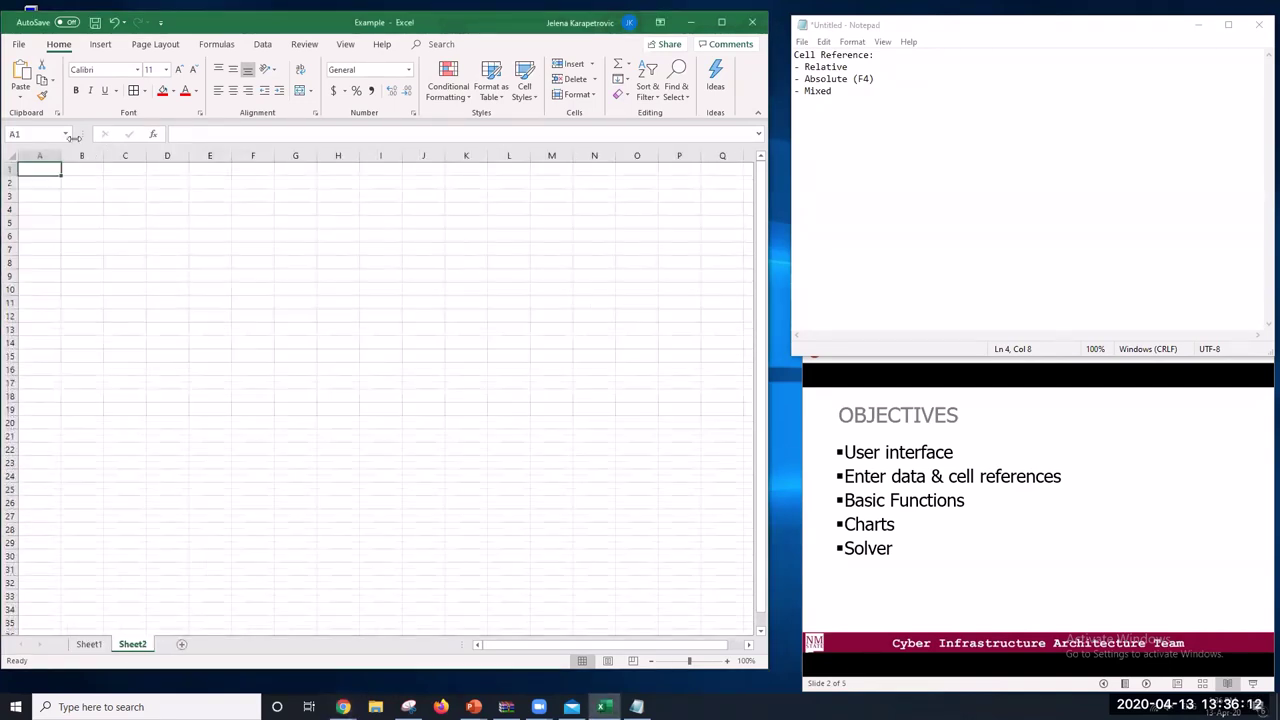
{"action": "right_click", "coordinate": [45, 168]}
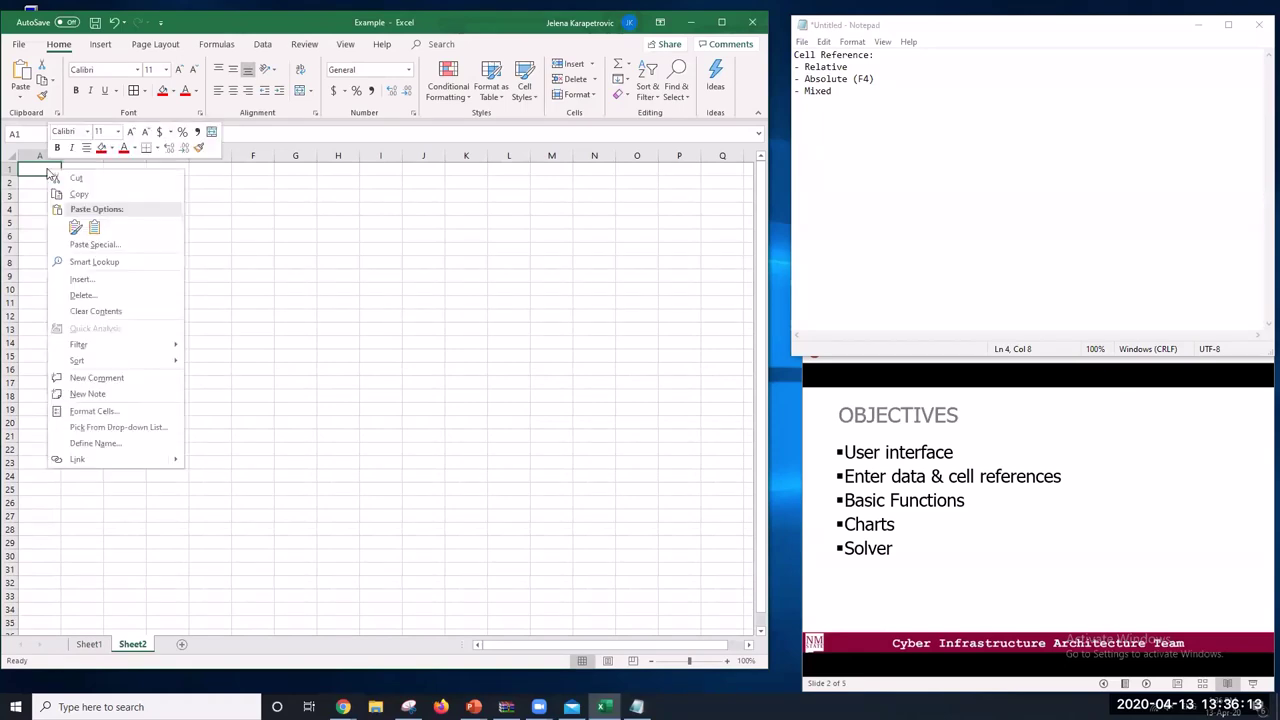
Paste the copied product, price reduction and sale price tables at A1 of Sheet2 and autofit column A
{"action": "left_click", "coordinate": [73, 224]}
{"action": "left_click", "coordinate": [410, 340]}
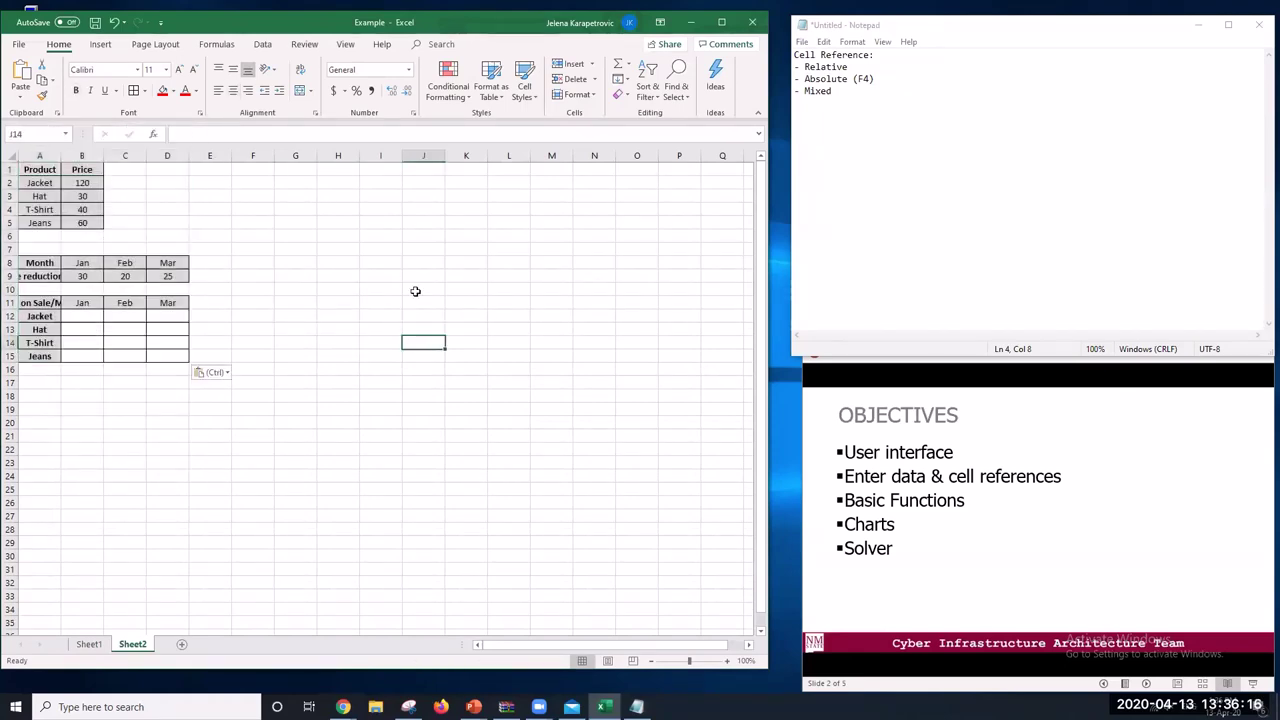
{"action": "double_click", "coordinate": [61, 156]}
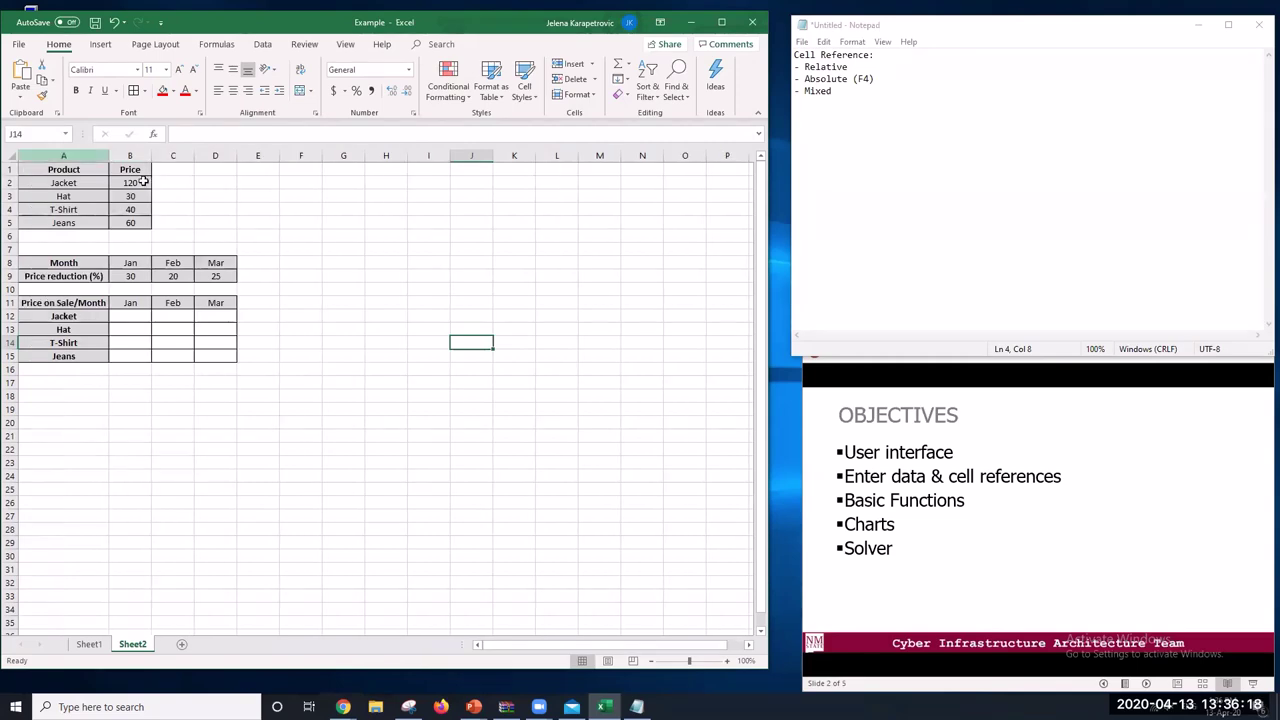
{"action": "left_click", "coordinate": [435, 277]}
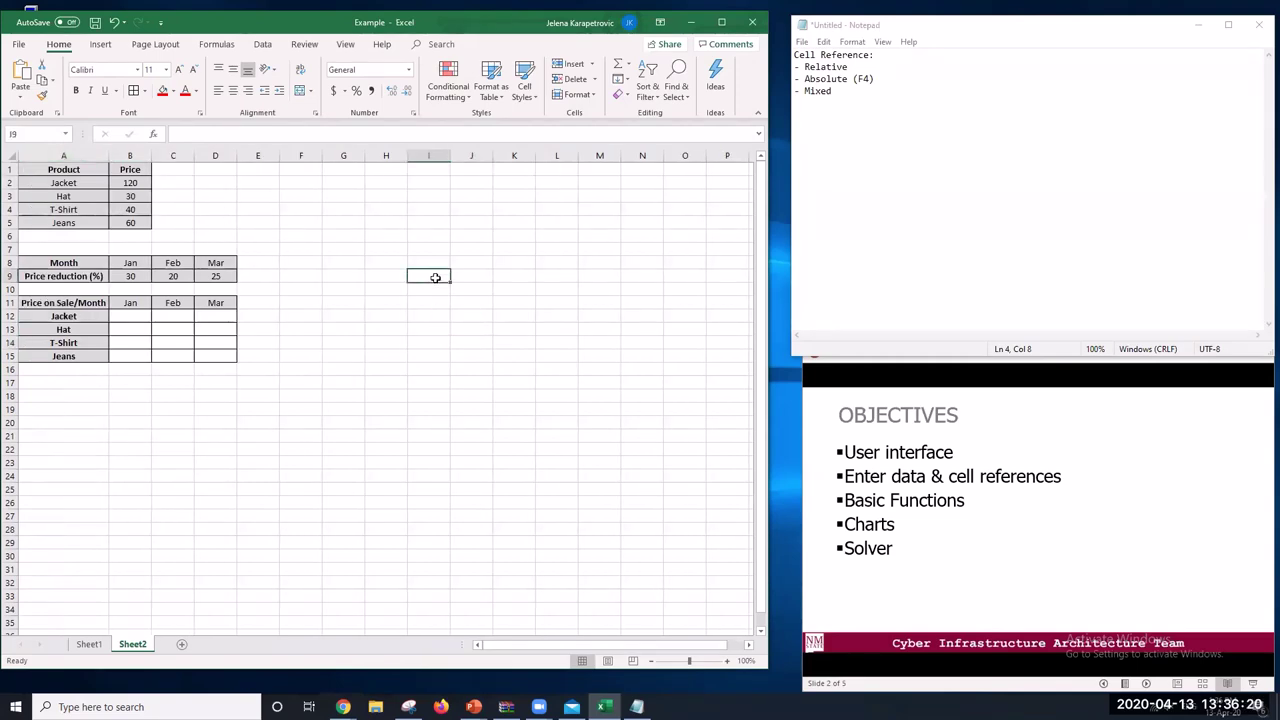
{"action": "left_click", "coordinate": [354, 220]}
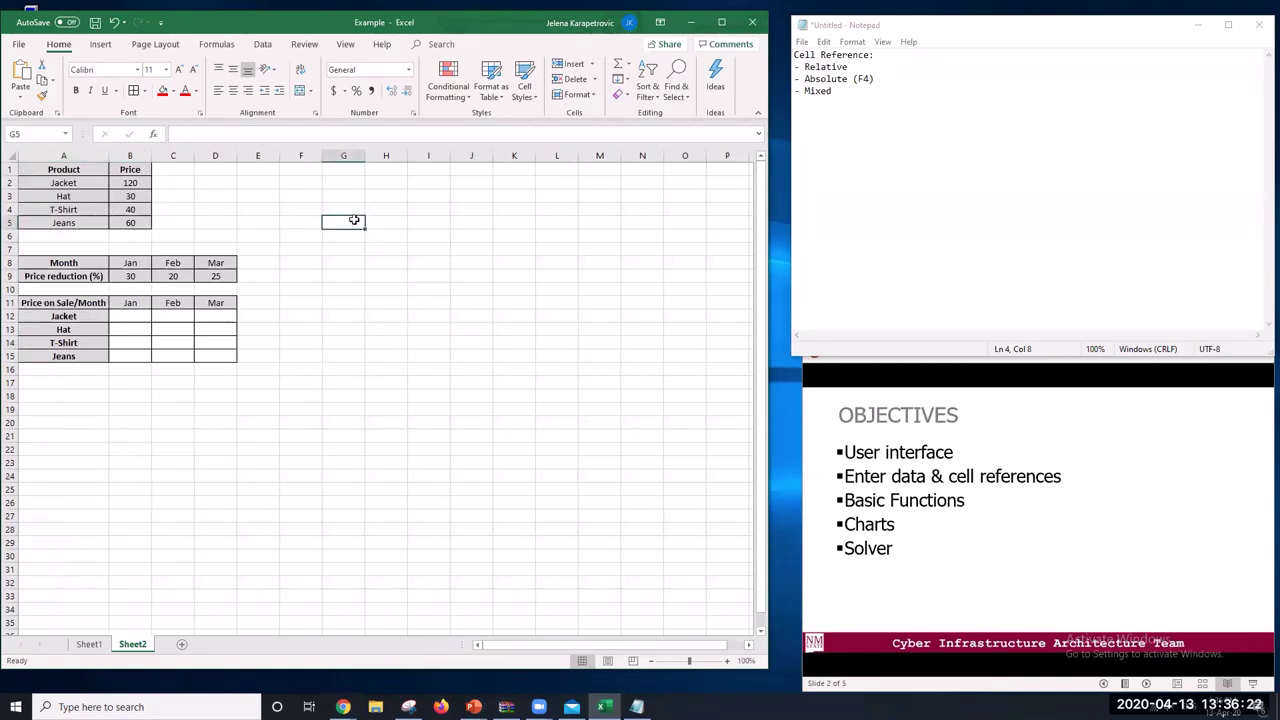
Examine the product prices and the monthly price reduction percentages that the January jacket sale price depends on
{"action": "left_click_drag", "start_coordinate": [40, 182], "coordinate": [128, 221]}
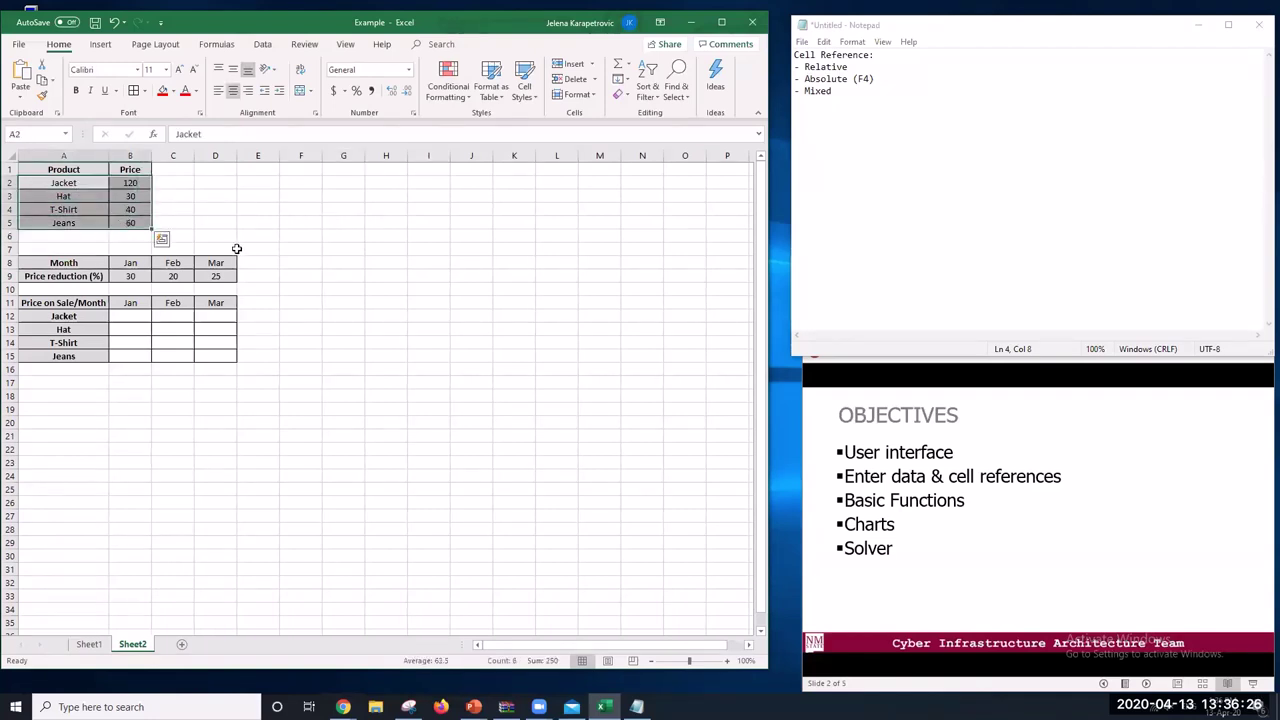
{"action": "left_click", "coordinate": [240, 248]}
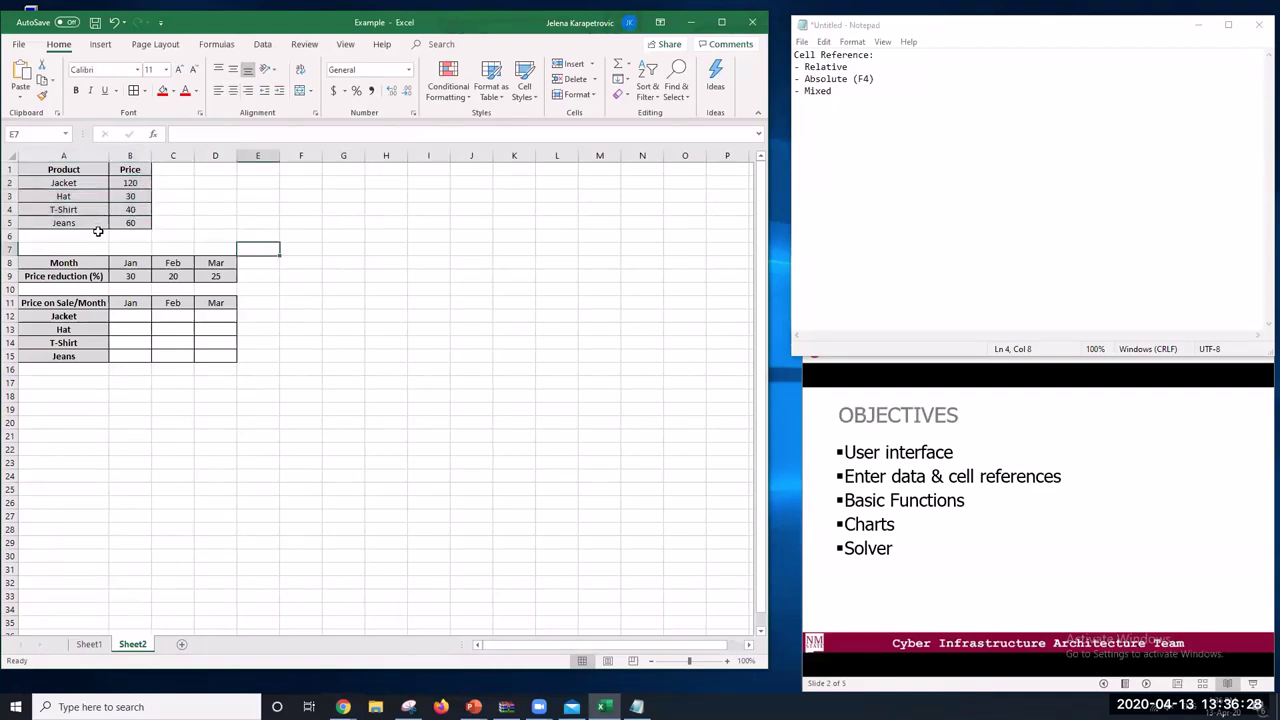
{"action": "left_click", "coordinate": [127, 222]}
{"action": "left_click", "coordinate": [547, 325]}
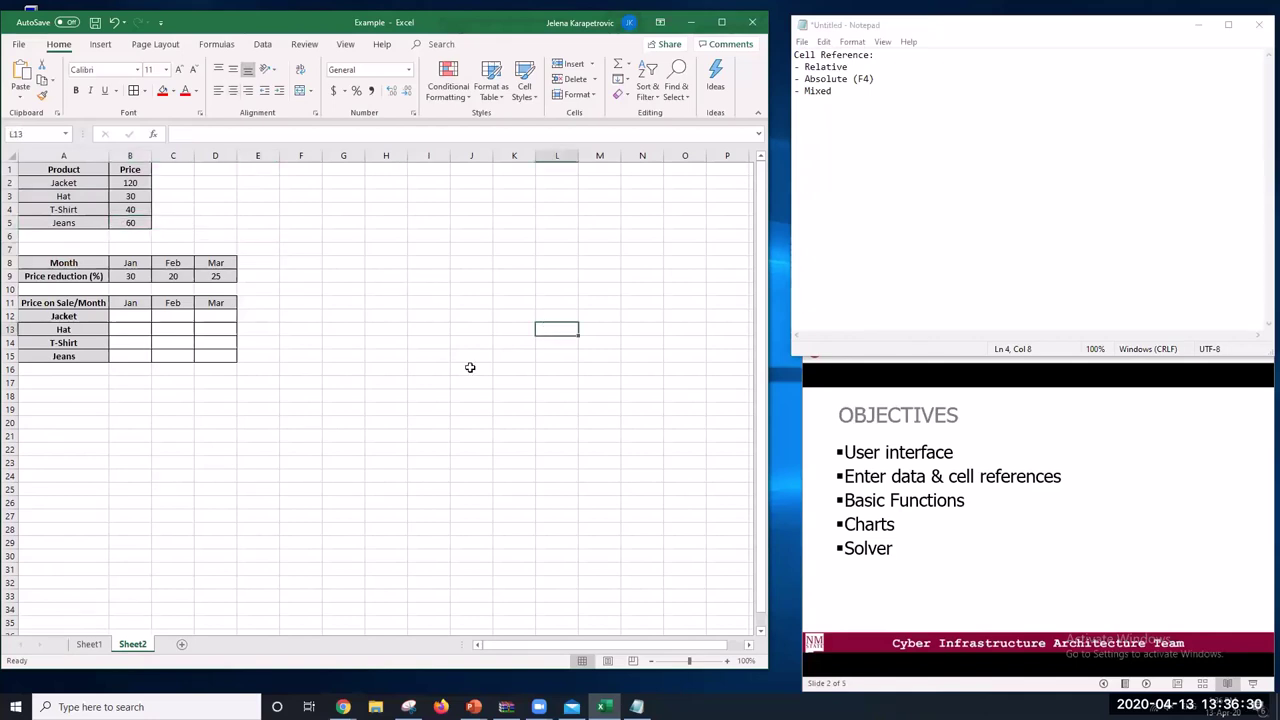
{"action": "left_click", "coordinate": [126, 263]}
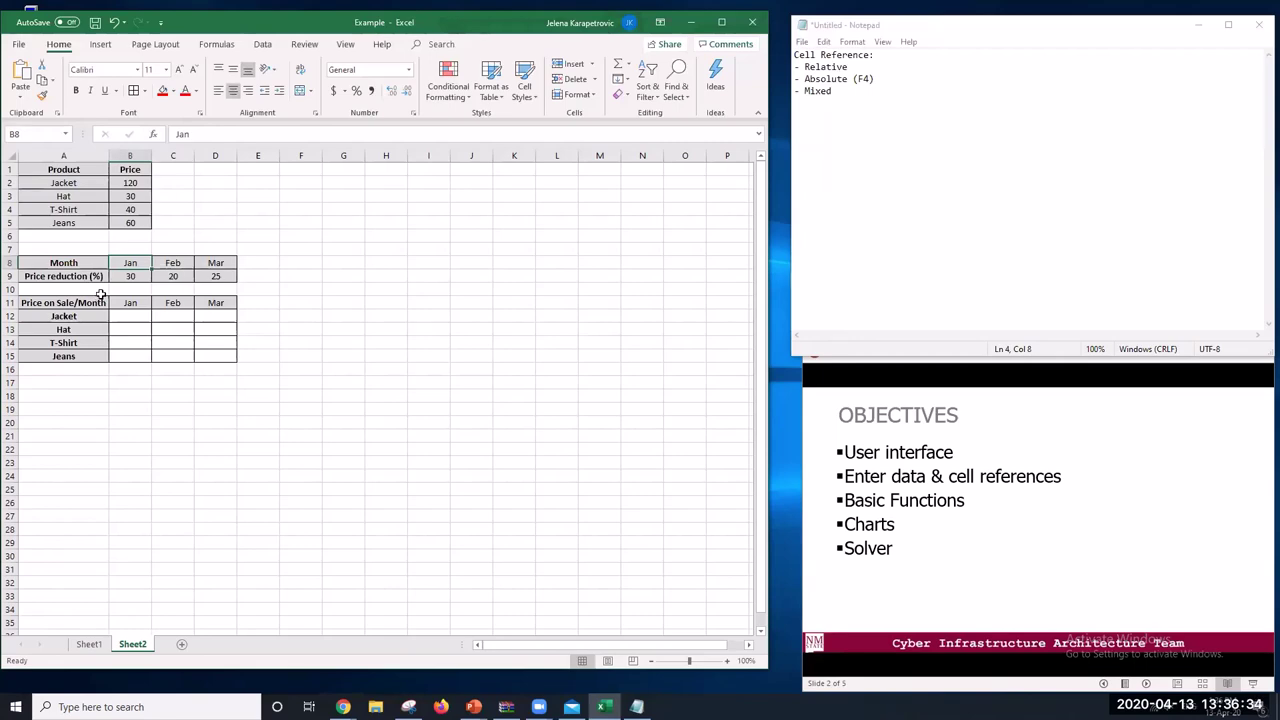
{"action": "left_click", "coordinate": [173, 276]}
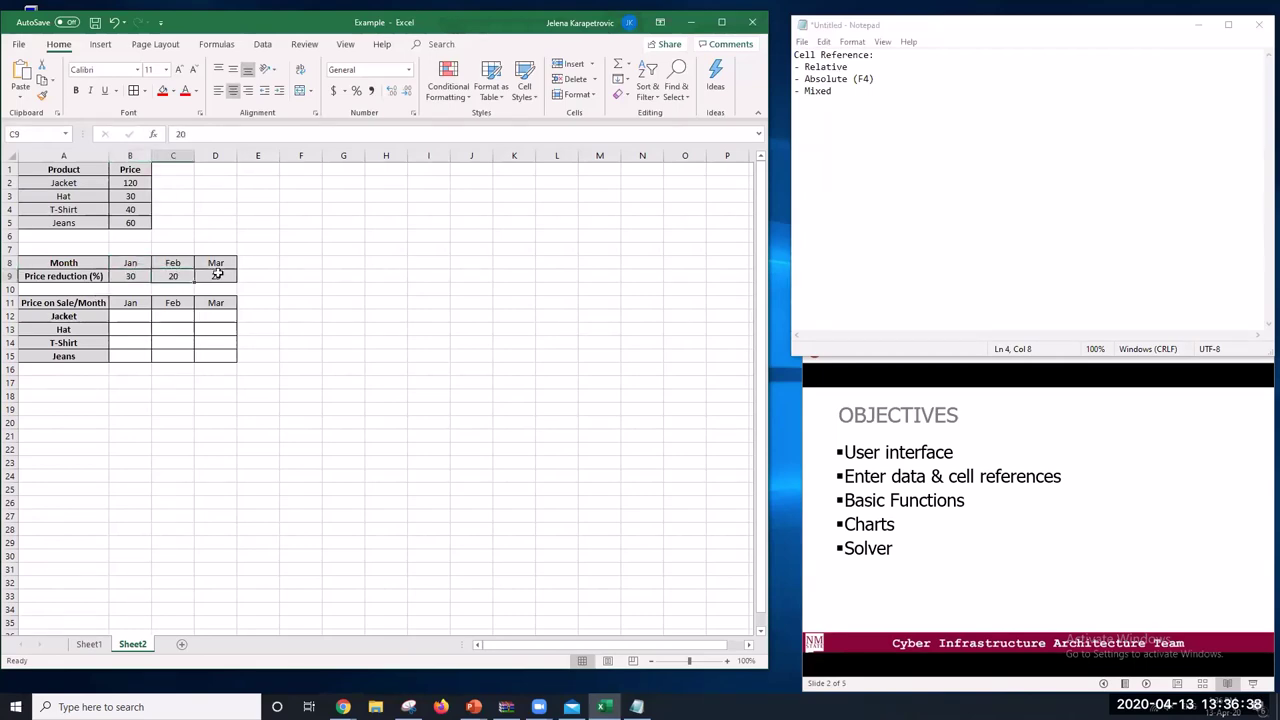
{"action": "left_click", "coordinate": [218, 275]}
{"action": "left_click", "coordinate": [300, 314]}
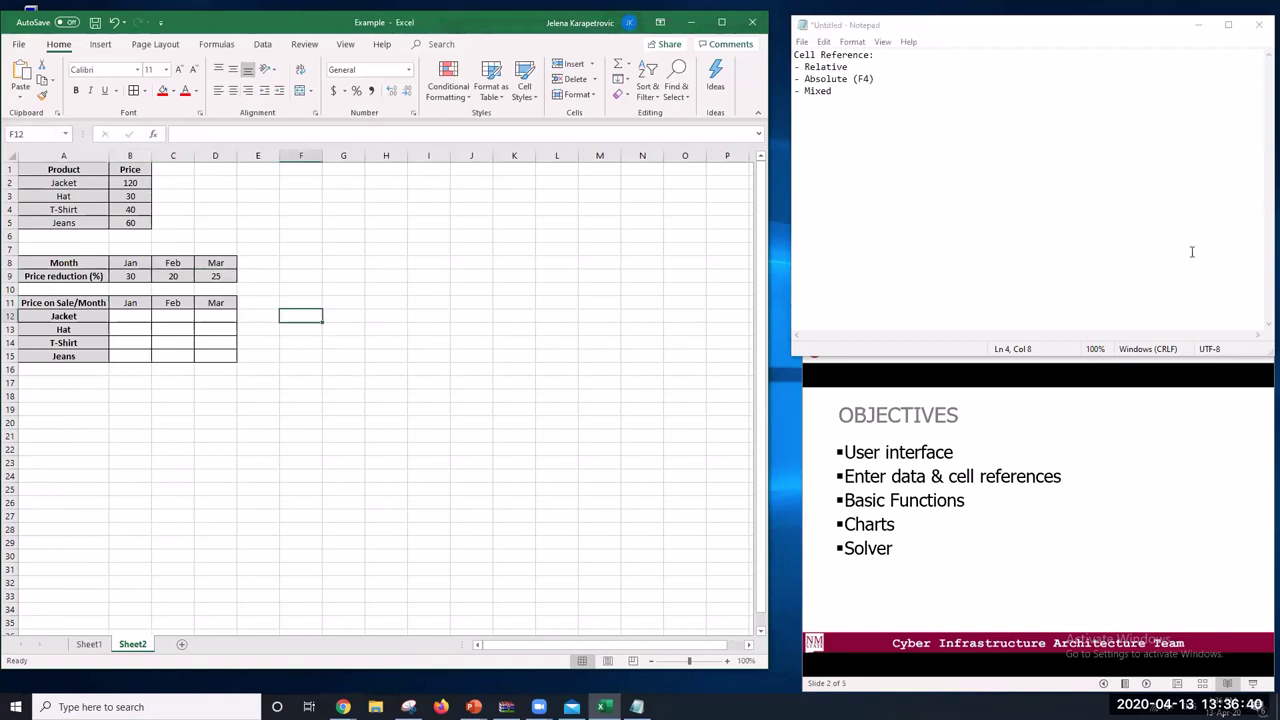
{"action": "left_click", "coordinate": [343, 707]}
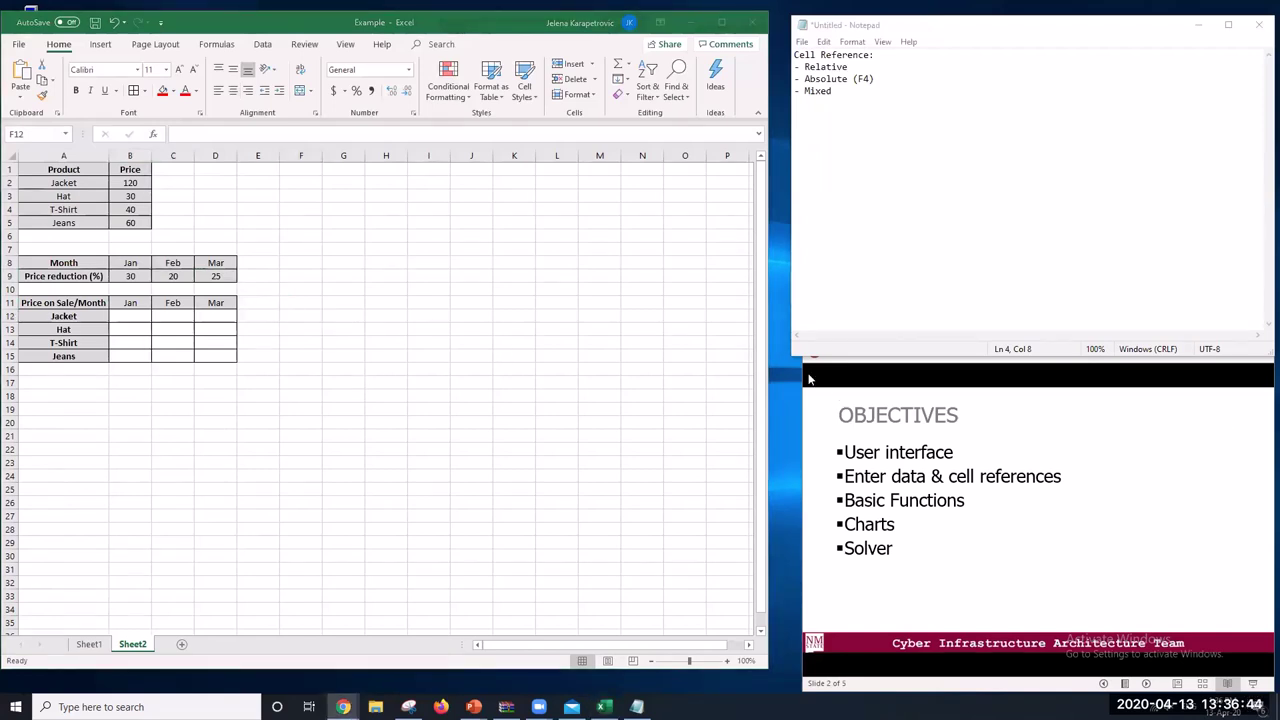
{"action": "key", "text": "alt+Tab"}
{"action": "left_click", "coordinate": [126, 316]}
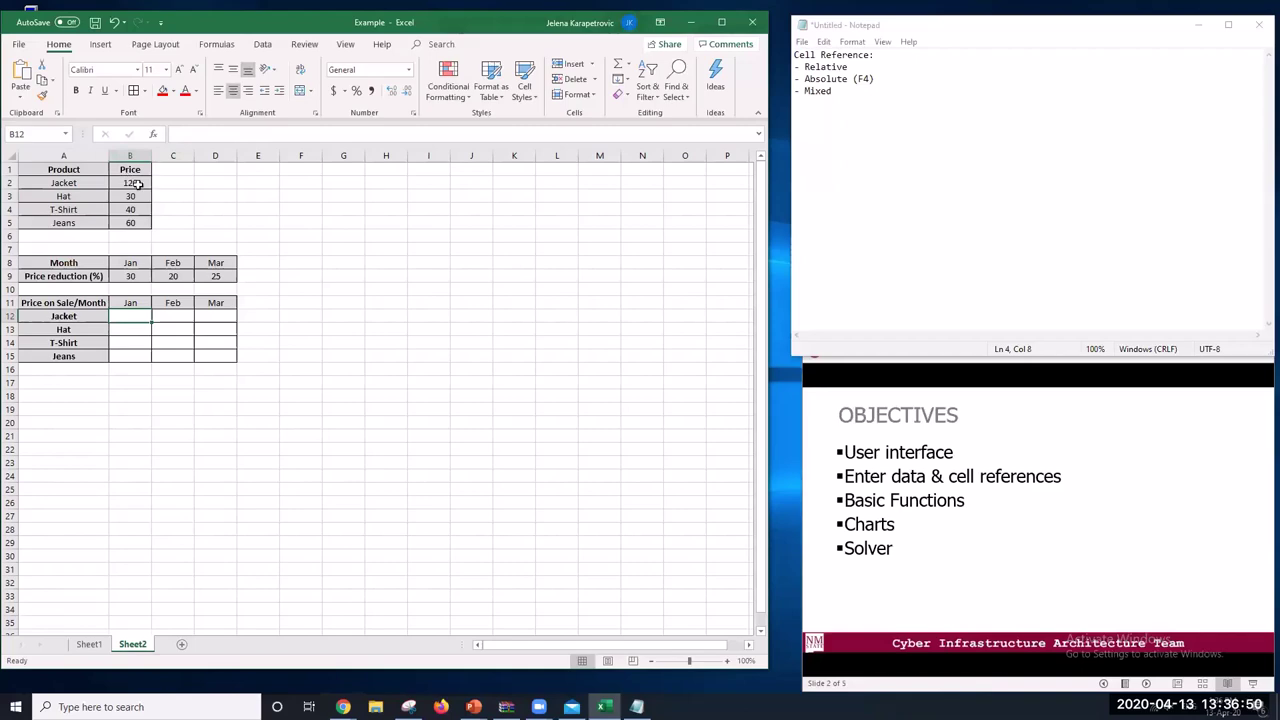
{"action": "left_click", "coordinate": [137, 185]}
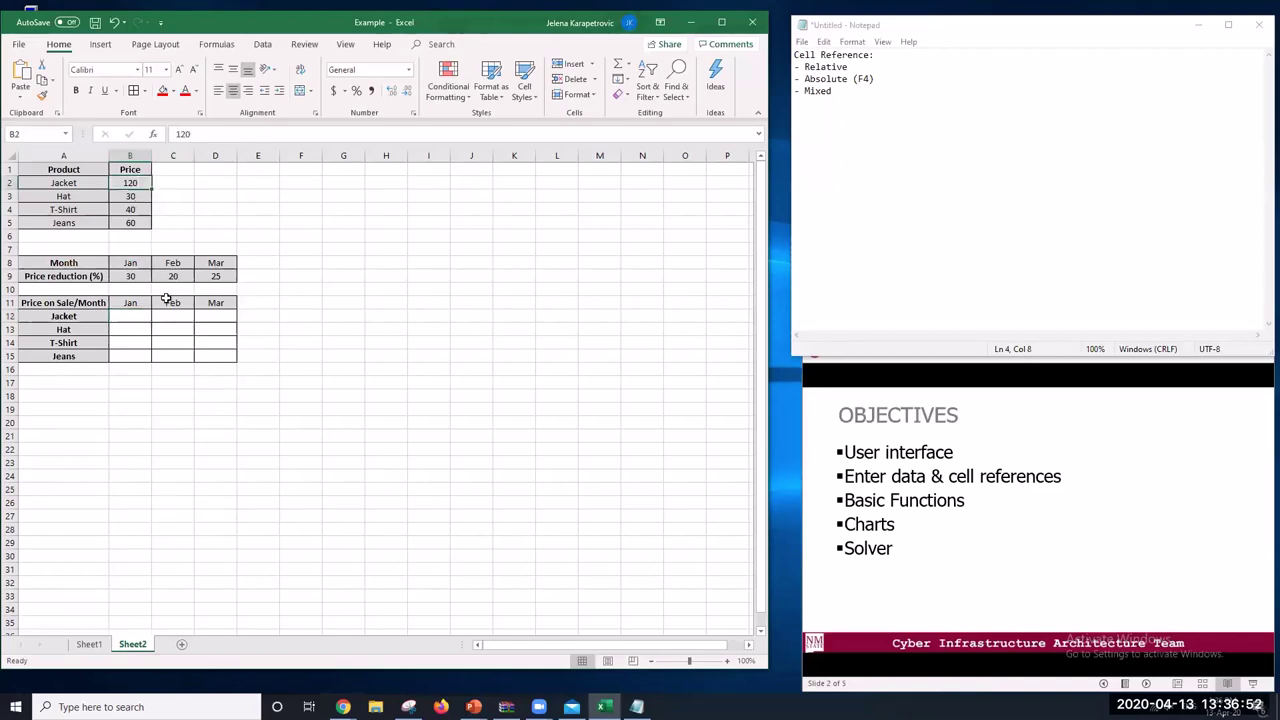
{"action": "left_click", "coordinate": [125, 278]}
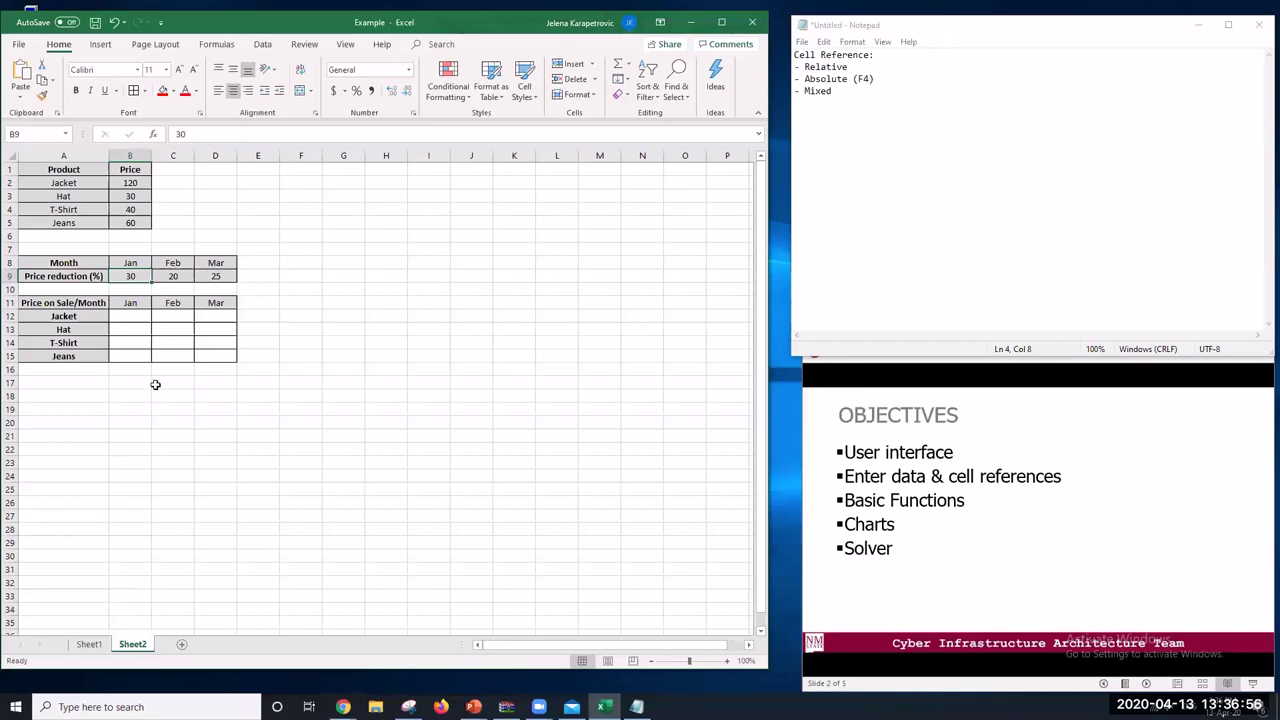
Enter the formula =B2*(1-B9/100) in B12 for the jacket's January sale price
{"action": "left_click", "coordinate": [135, 315]}
{"action": "type", "text": "="}
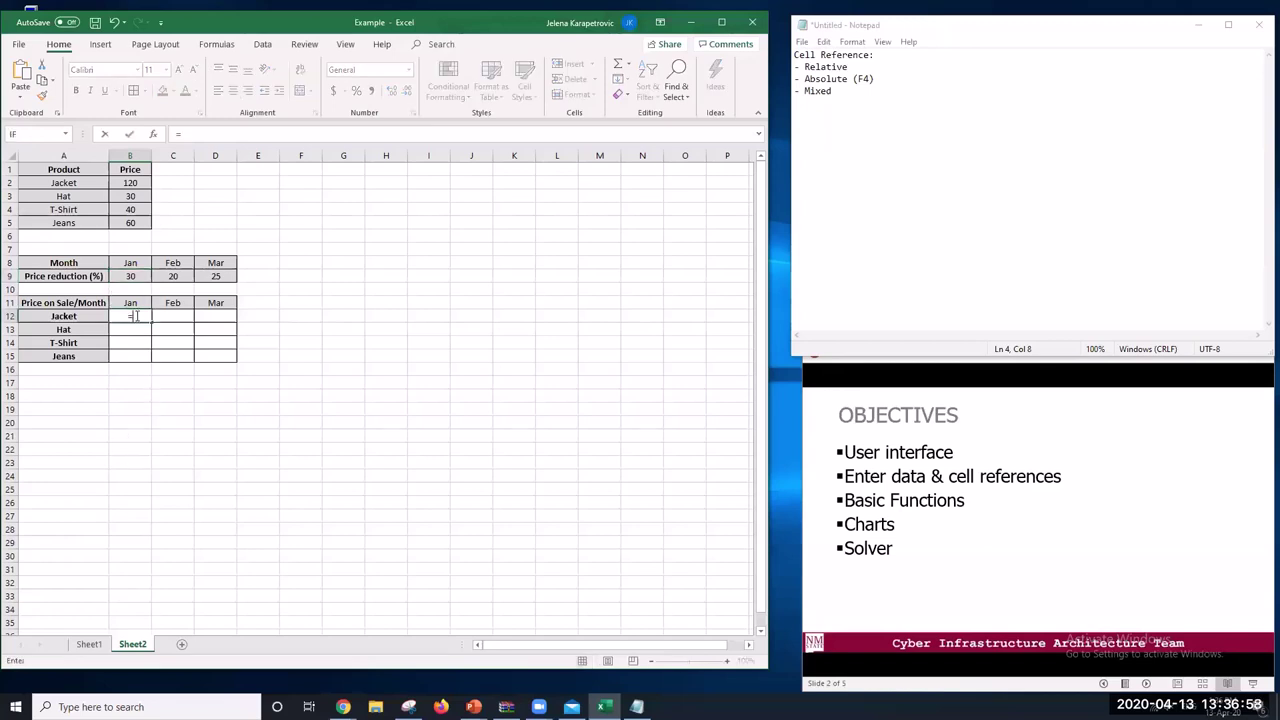
{"action": "left_click", "coordinate": [133, 180]}
{"action": "type", "text": "*"}
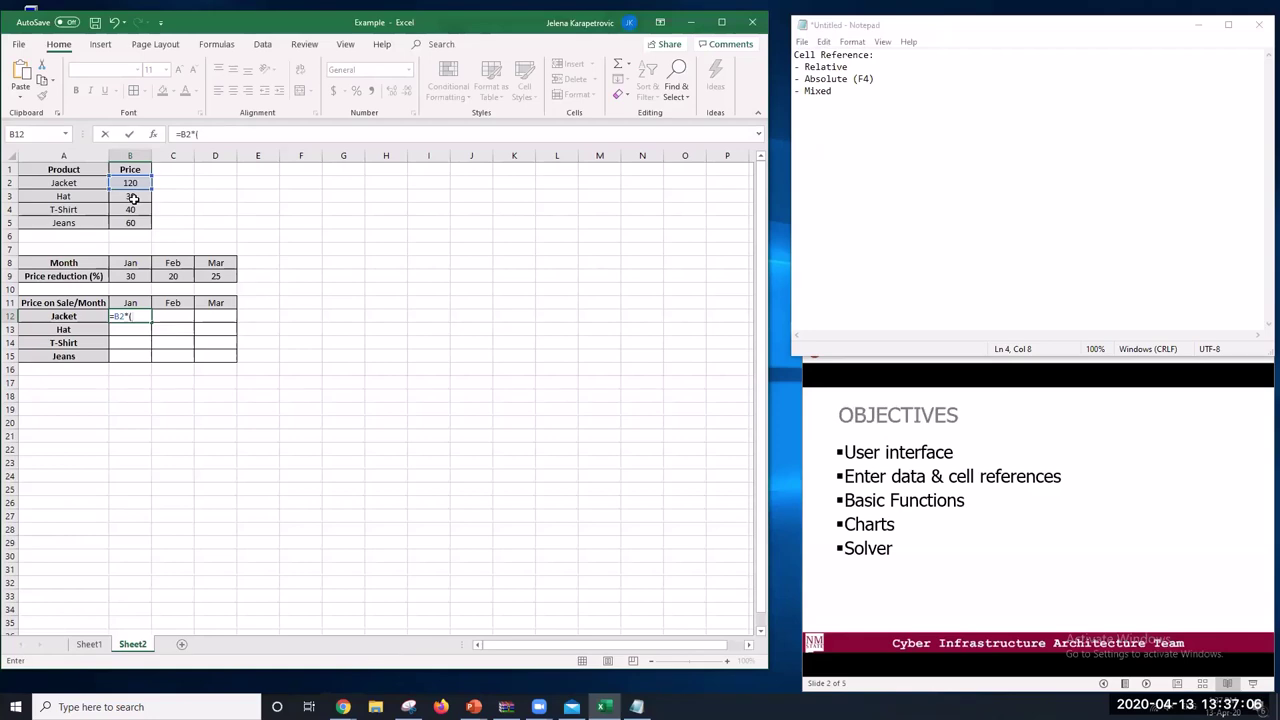
{"action": "type", "text": "(1-"}
{"action": "left_click", "coordinate": [129, 275]}
{"action": "type", "text": "/100"}
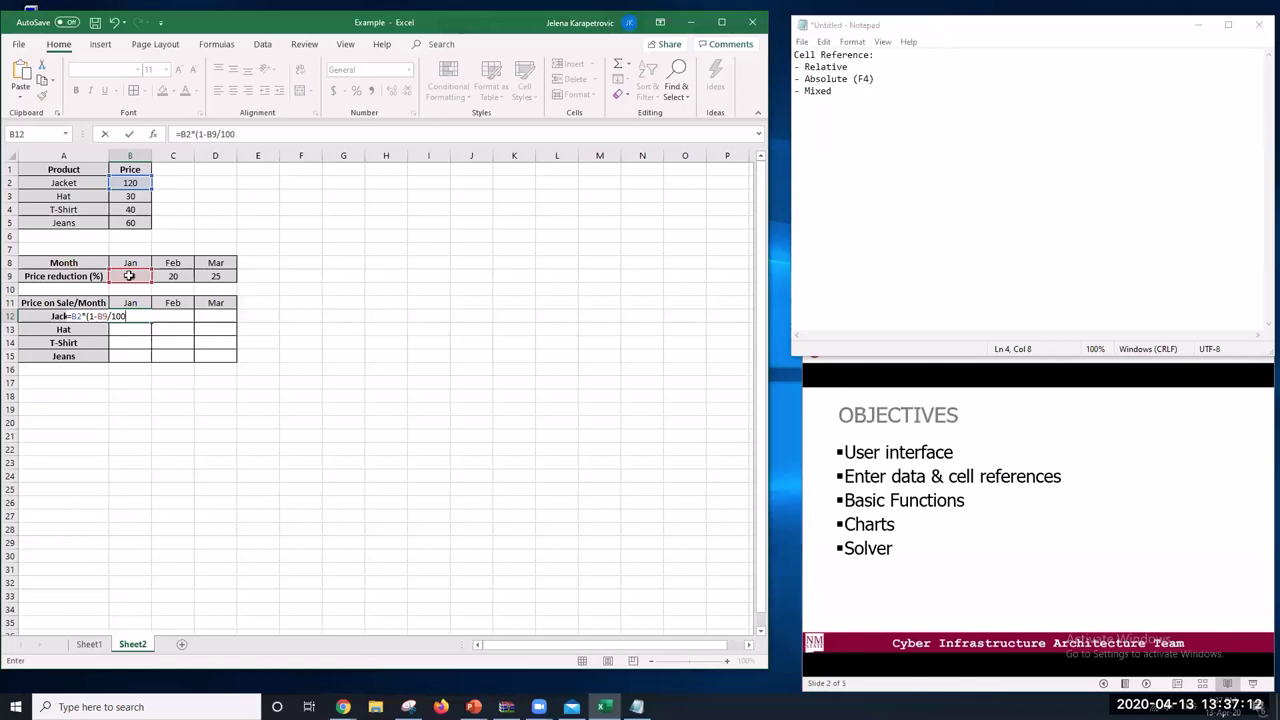
{"action": "type", "text": ")"}
{"action": "key", "text": "Return"}
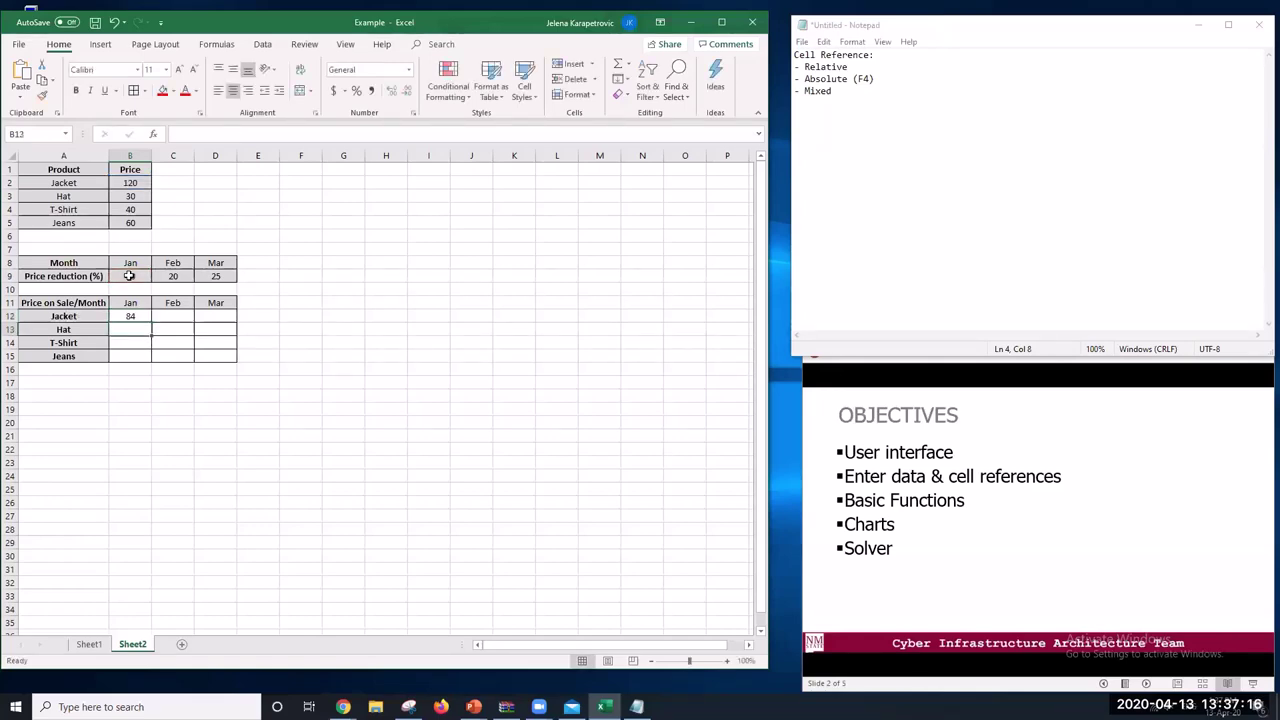
Fill the B12 formula across the whole sale price table, B12:D15
{"action": "left_click", "coordinate": [148, 383]}
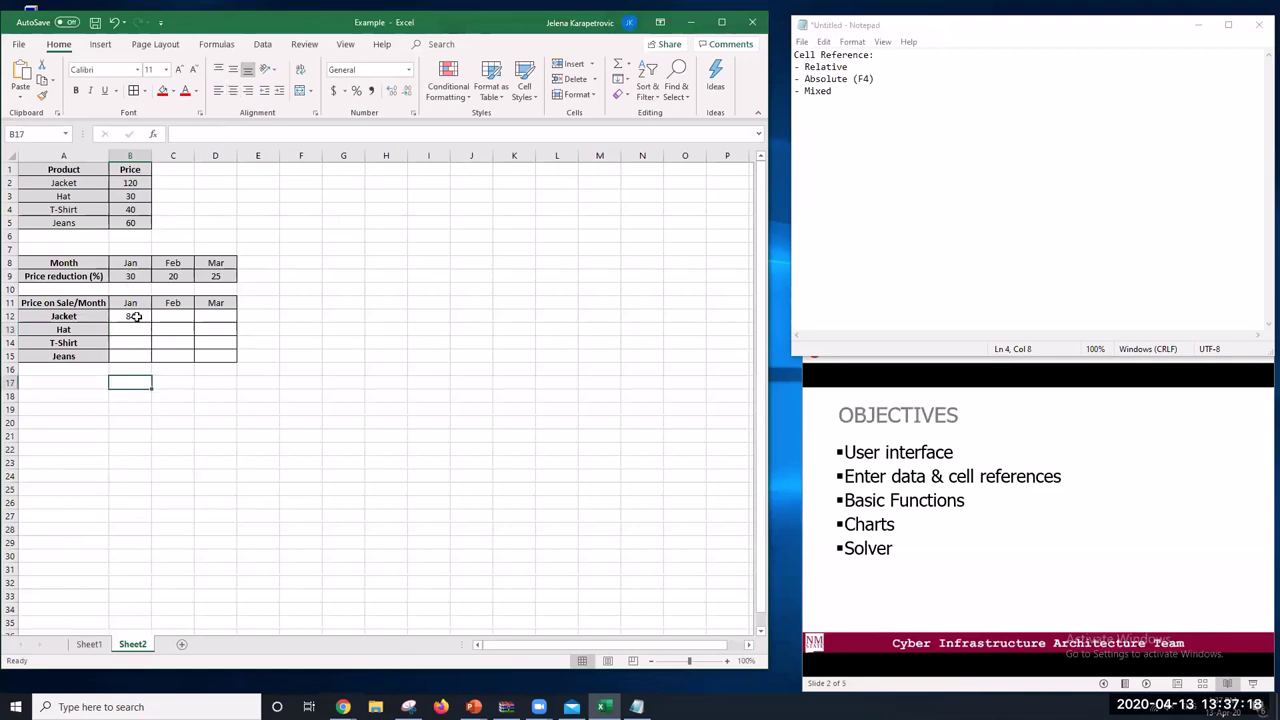
{"action": "left_click", "coordinate": [134, 317]}
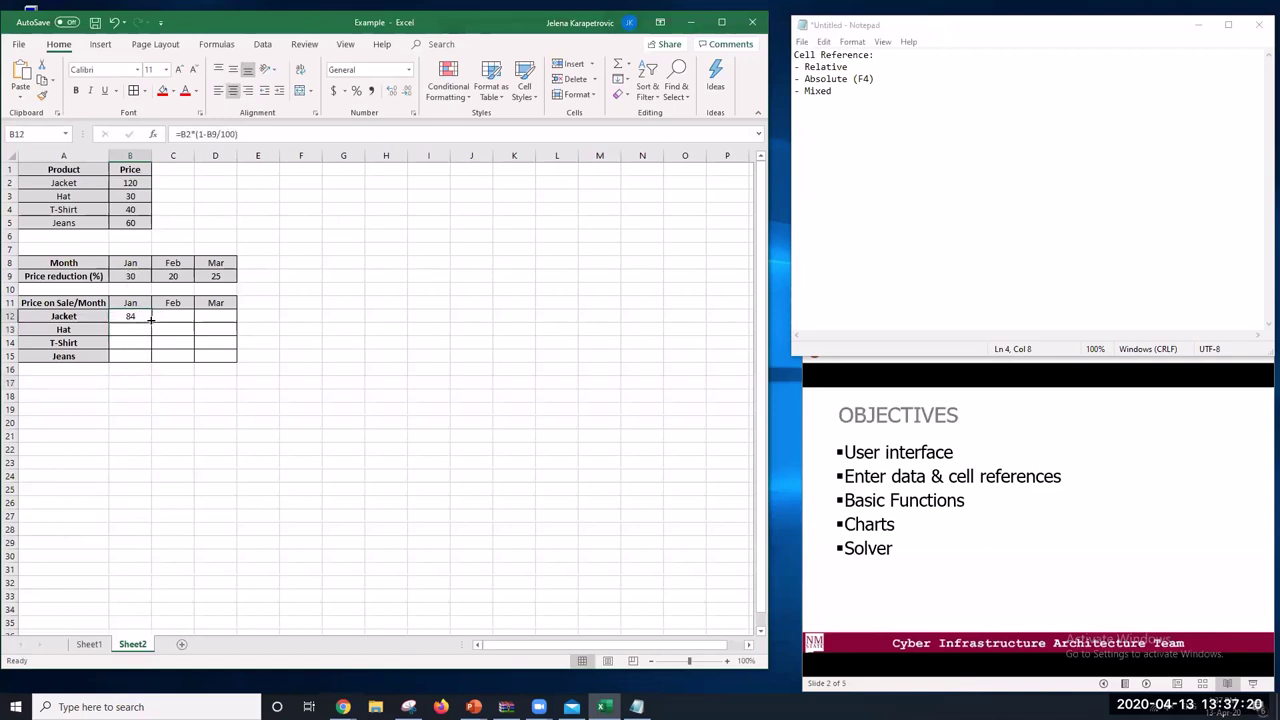
{"action": "left_click_drag", "start_coordinate": [151, 319], "coordinate": [238, 367]}
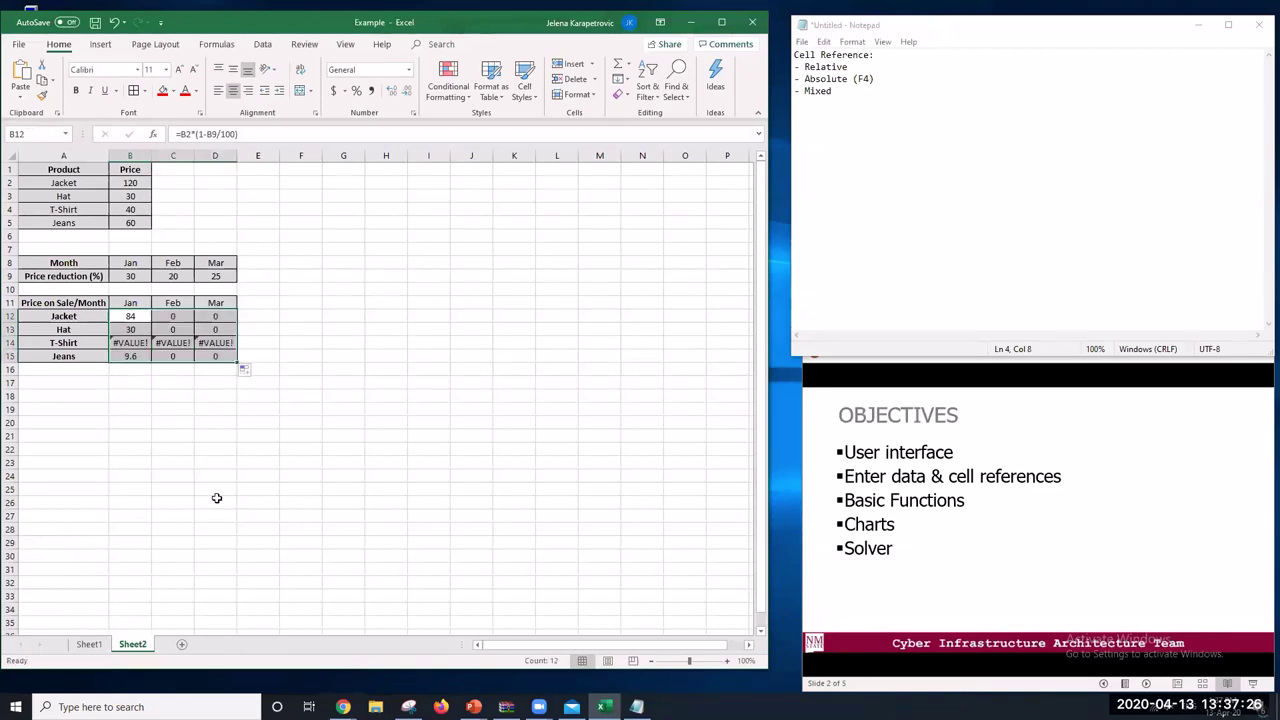
Inspect the cell references in the January formulas copied to the Hat and T-Shirt rows, B13 and B14
{"action": "left_click", "coordinate": [137, 343]}
{"action": "left_click", "coordinate": [137, 314]}
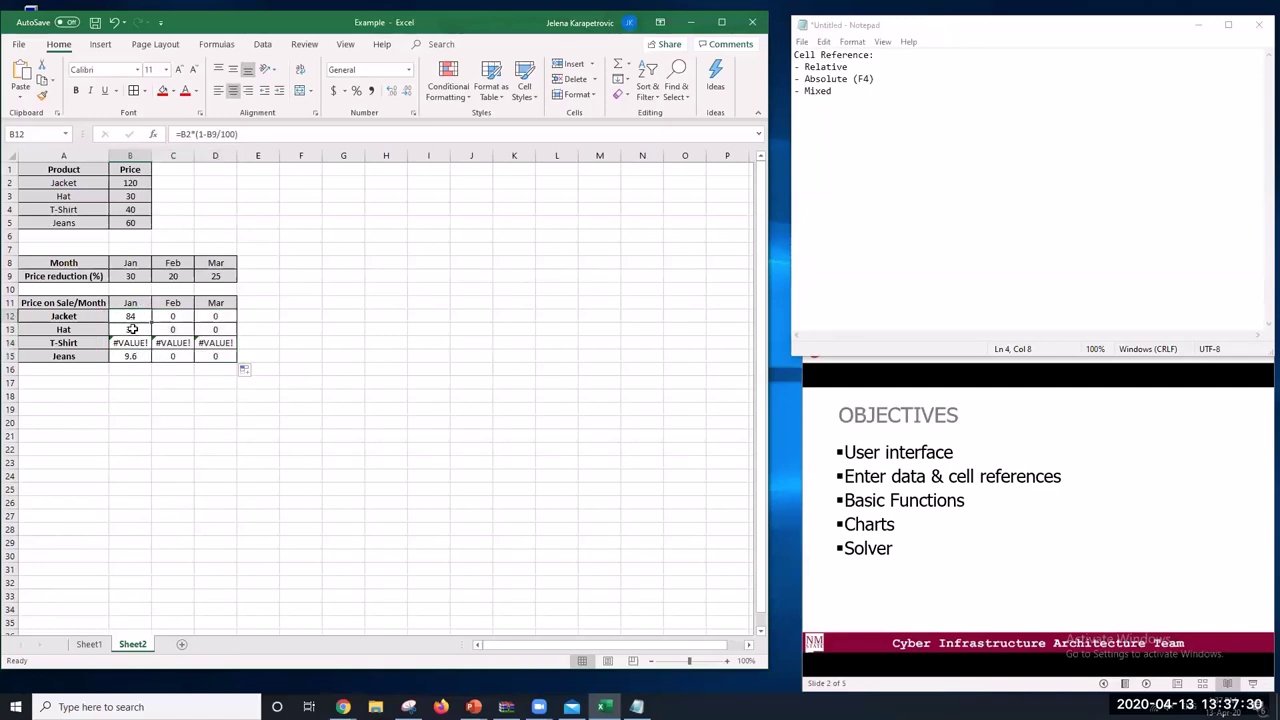
{"action": "double_click", "coordinate": [132, 329]}
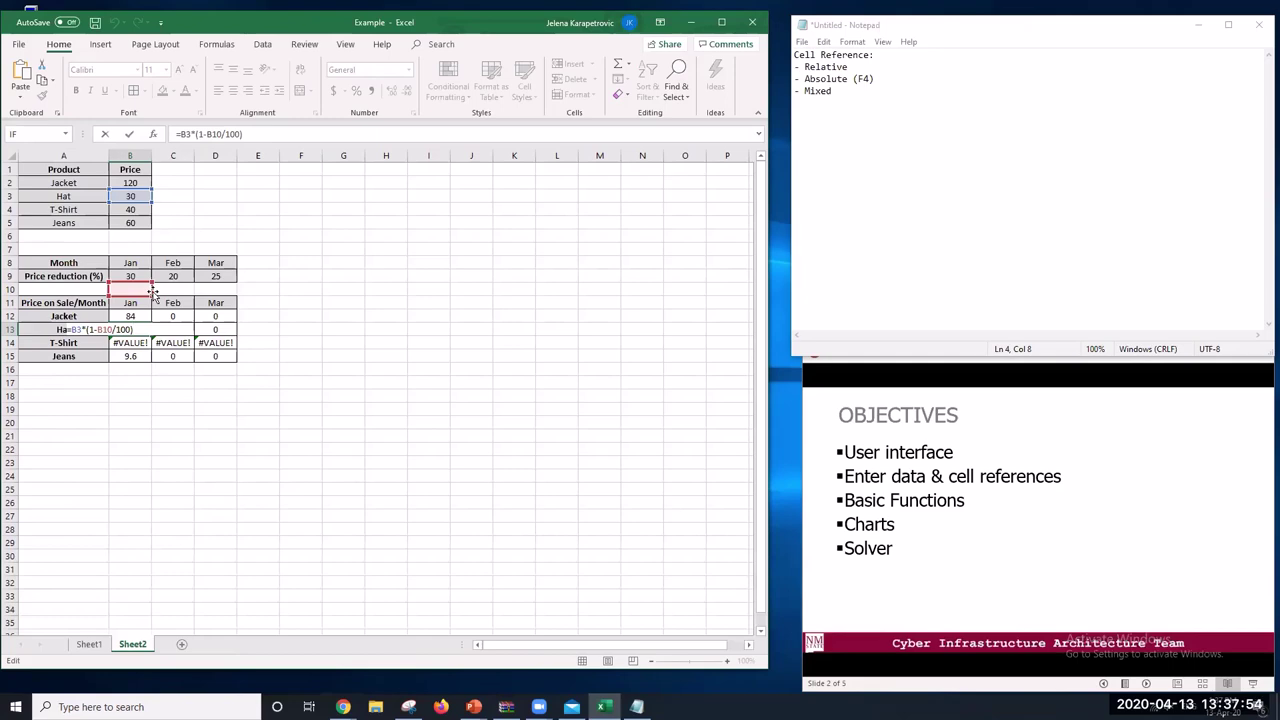
{"action": "key", "text": "Return"}
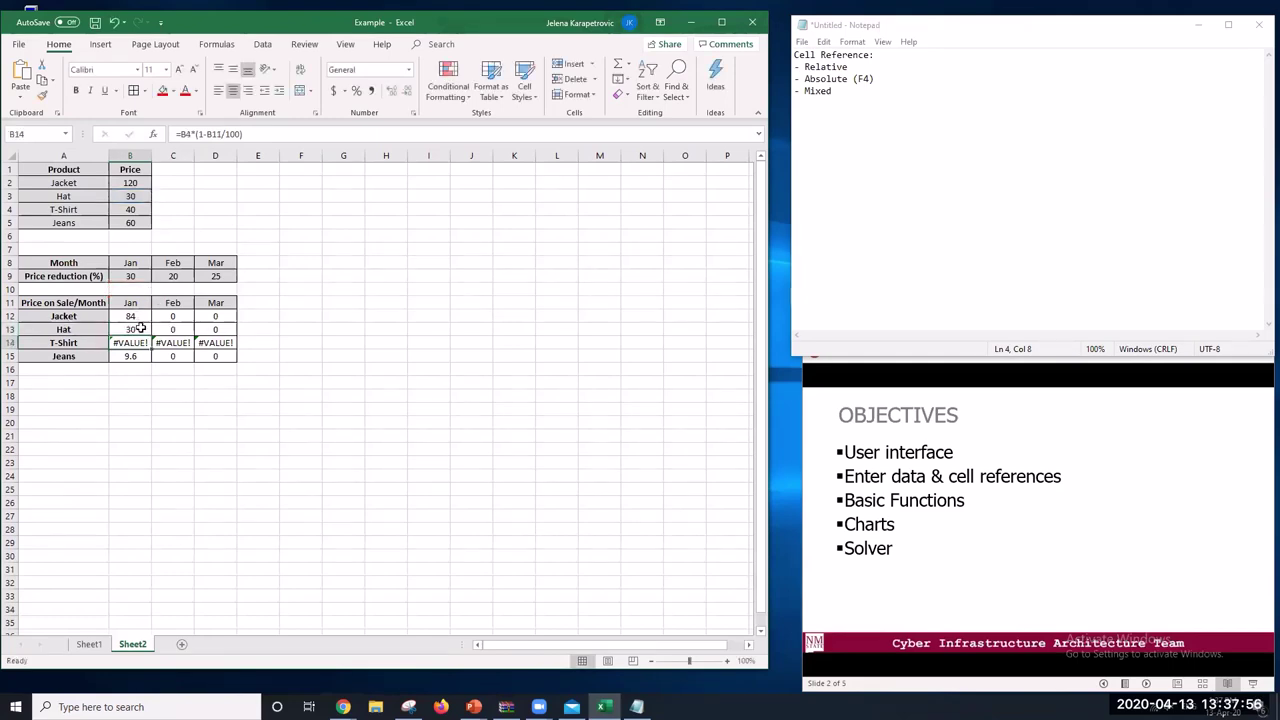
{"action": "left_click", "coordinate": [141, 329]}
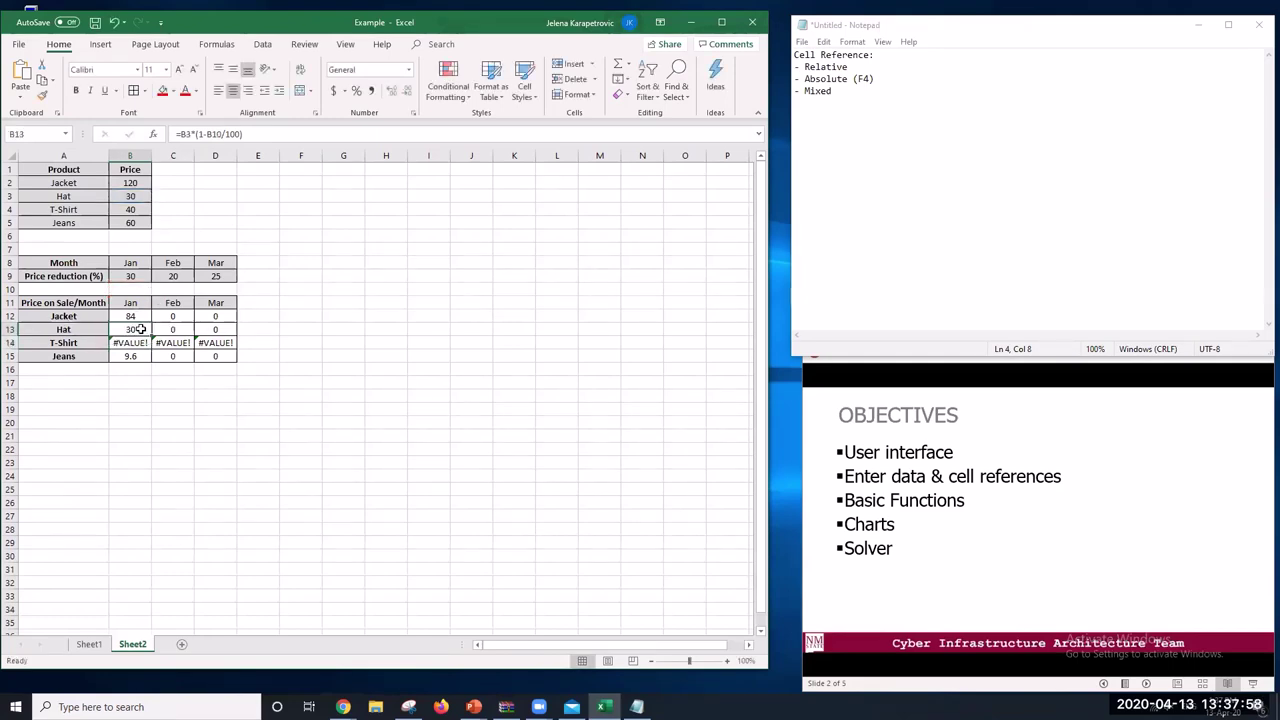
{"action": "double_click", "coordinate": [141, 329]}
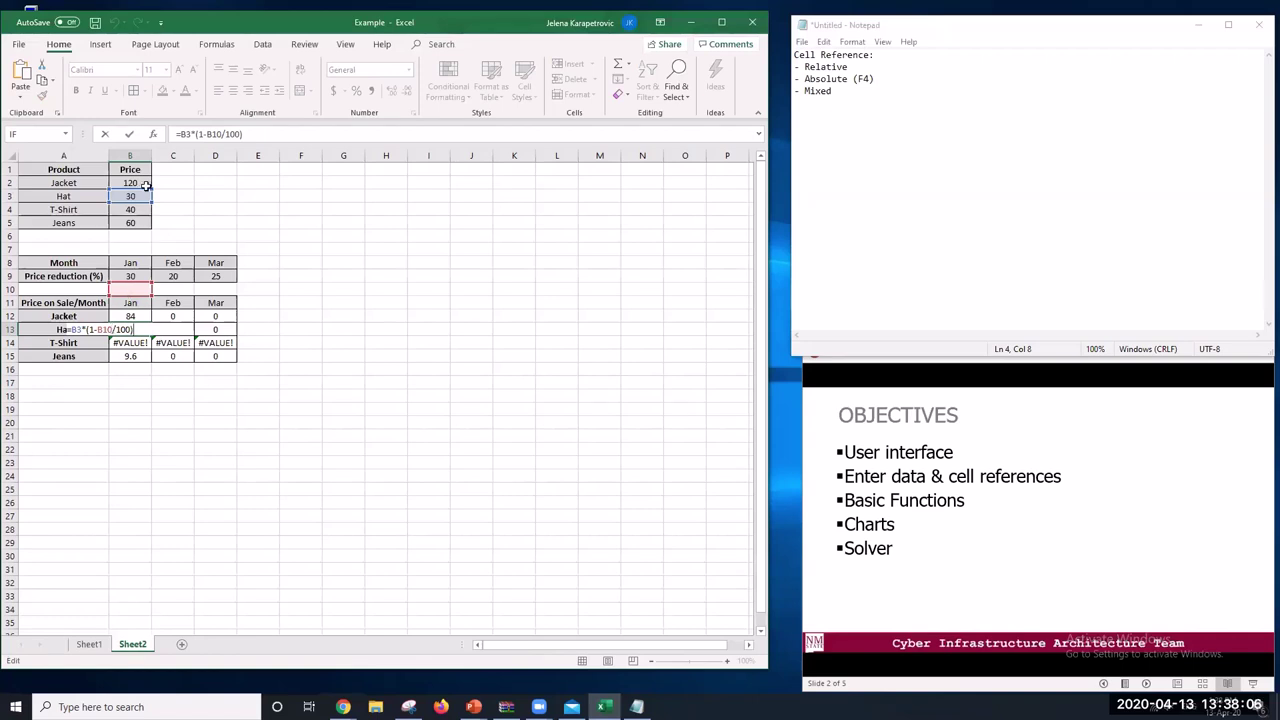
{"action": "key", "text": "Return"}
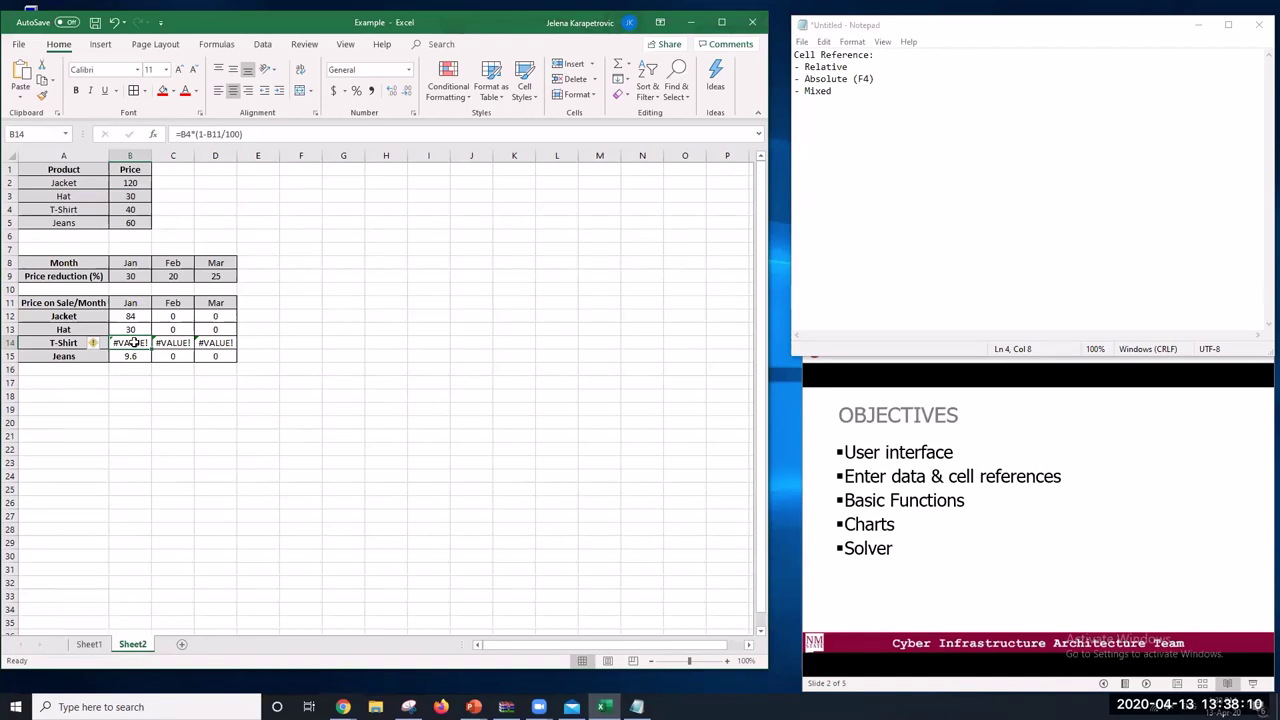
{"action": "double_click", "coordinate": [134, 342]}
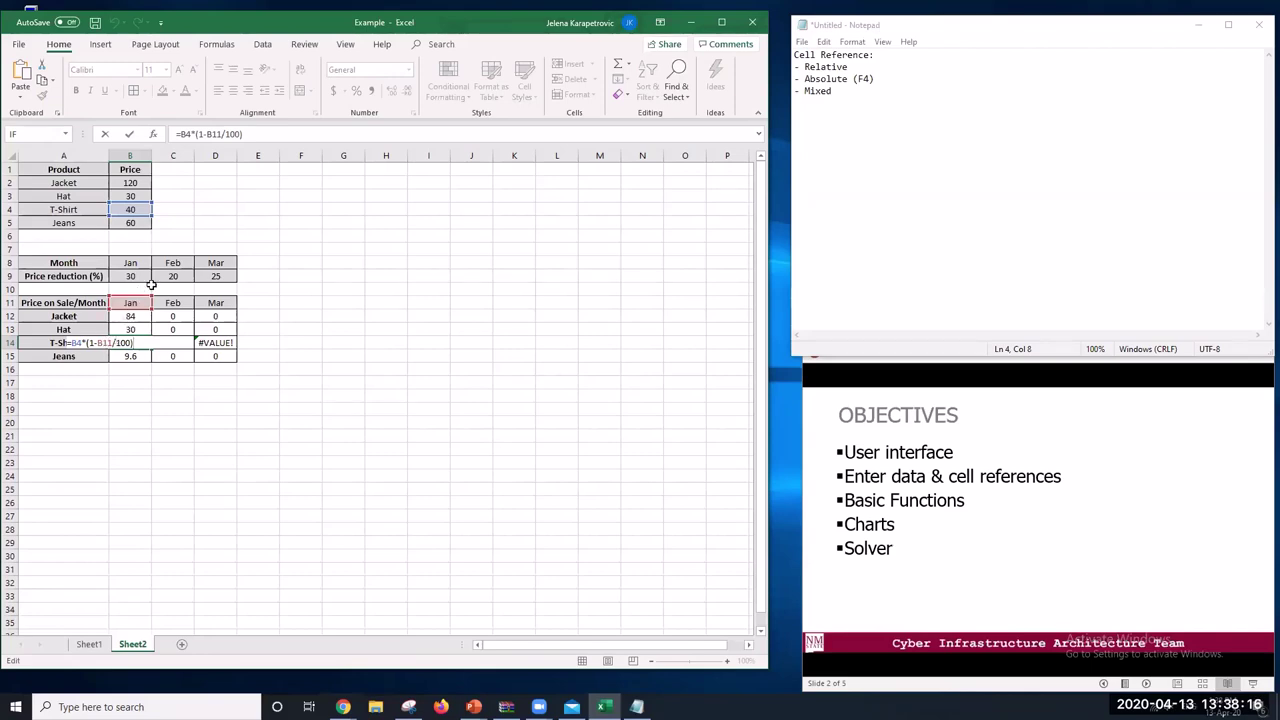
{"action": "key", "text": "Return"}
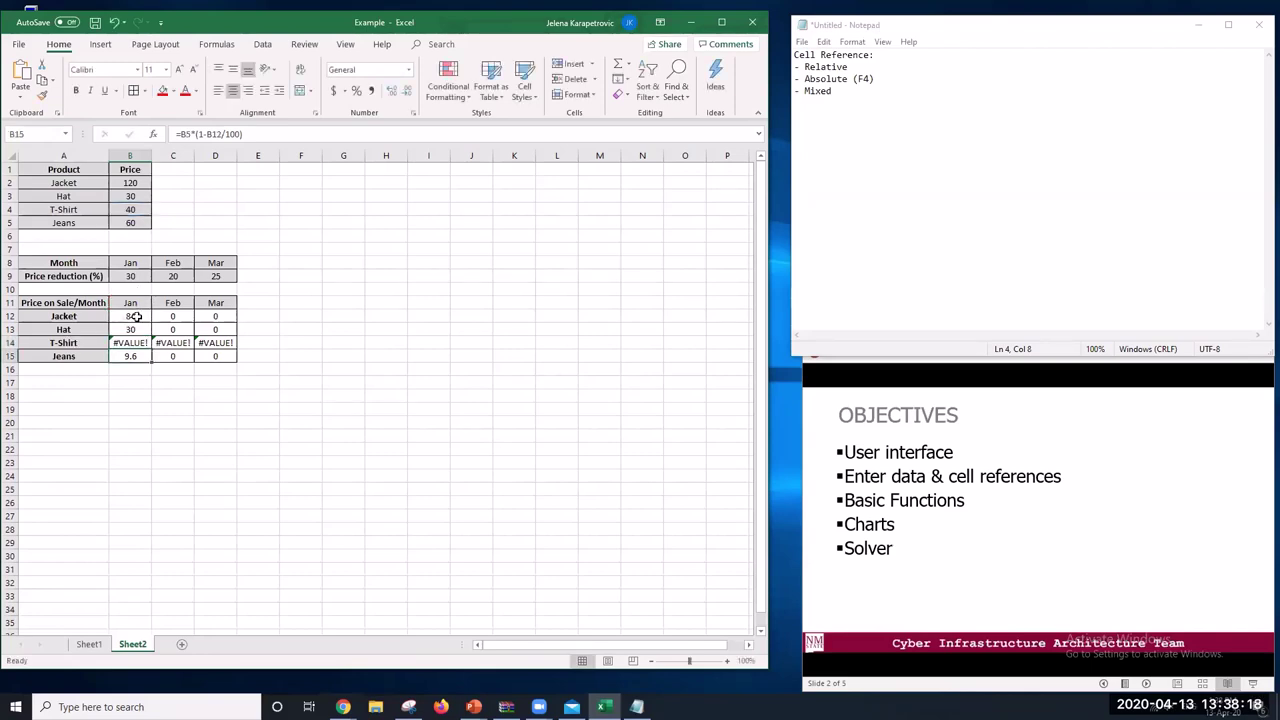
{"action": "left_click_drag", "start_coordinate": [134, 315], "coordinate": [132, 344]}
Make the price reduction reference absolute in B12, so the formula reads =B2*(1-$B$9/100)
{"action": "left_click", "coordinate": [133, 316]}
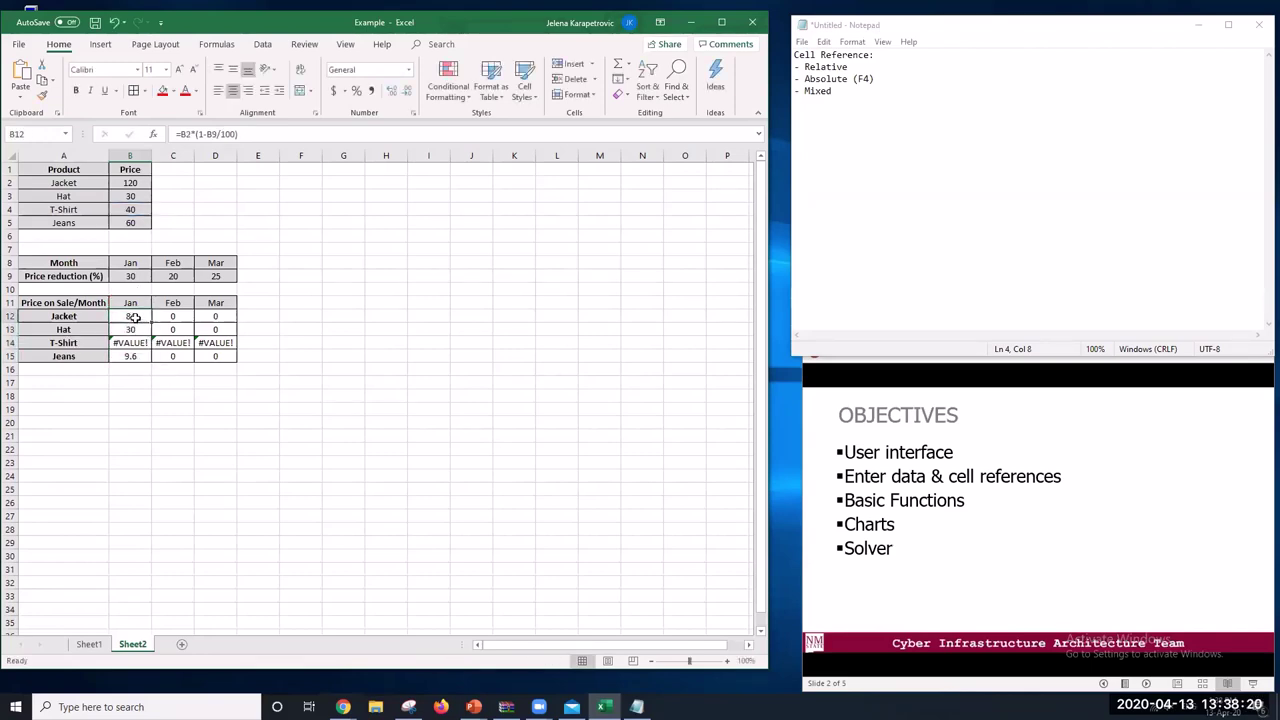
{"action": "left_click", "coordinate": [206, 134]}
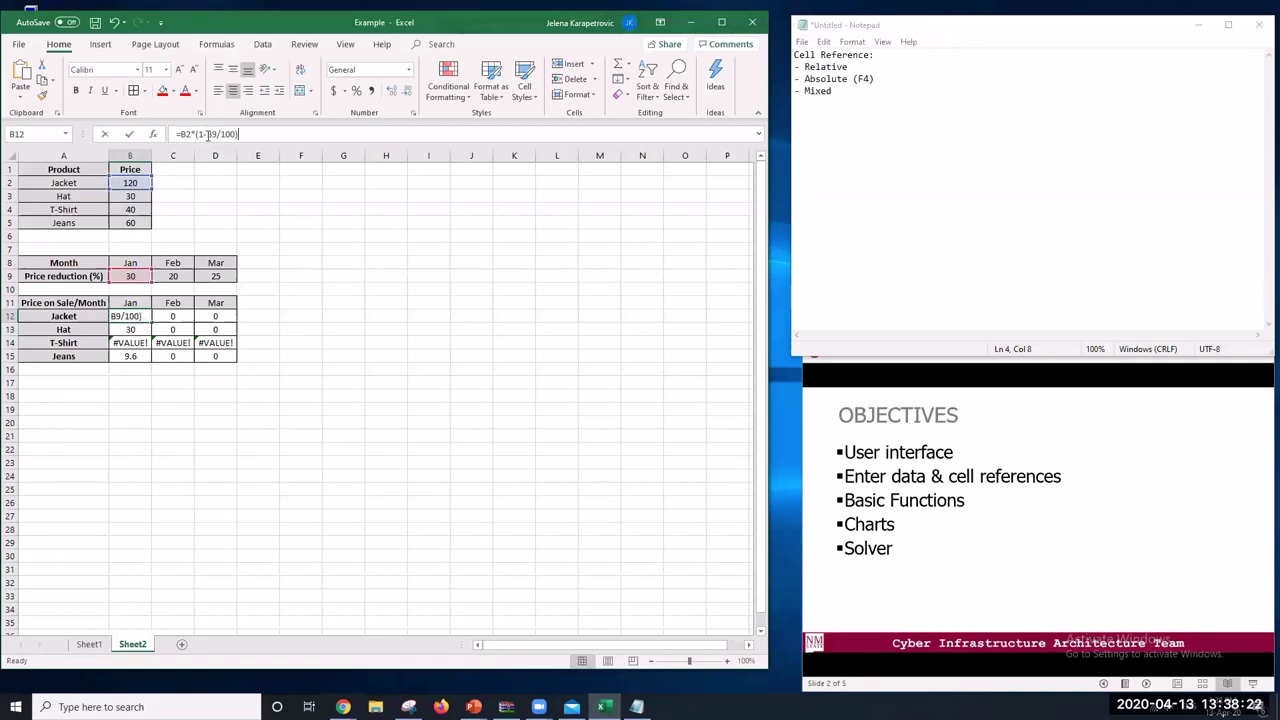
{"action": "key", "text": "F4"}
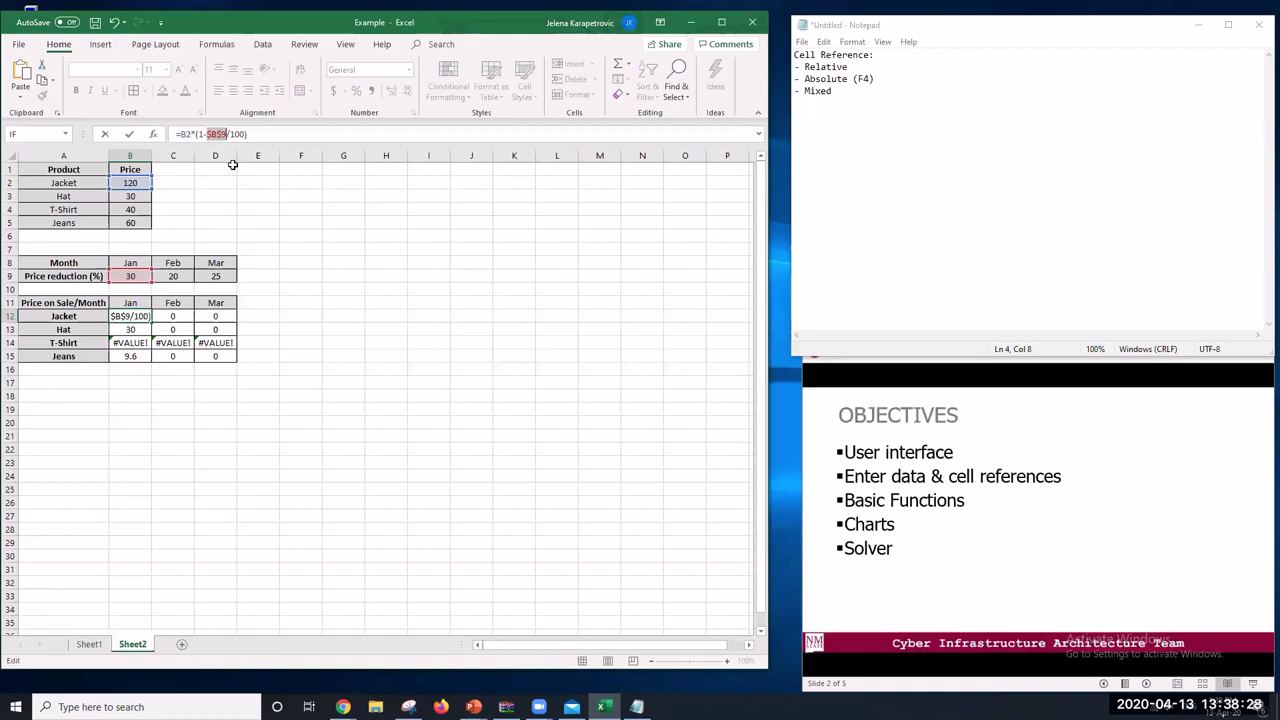
{"action": "key", "text": "Return"}
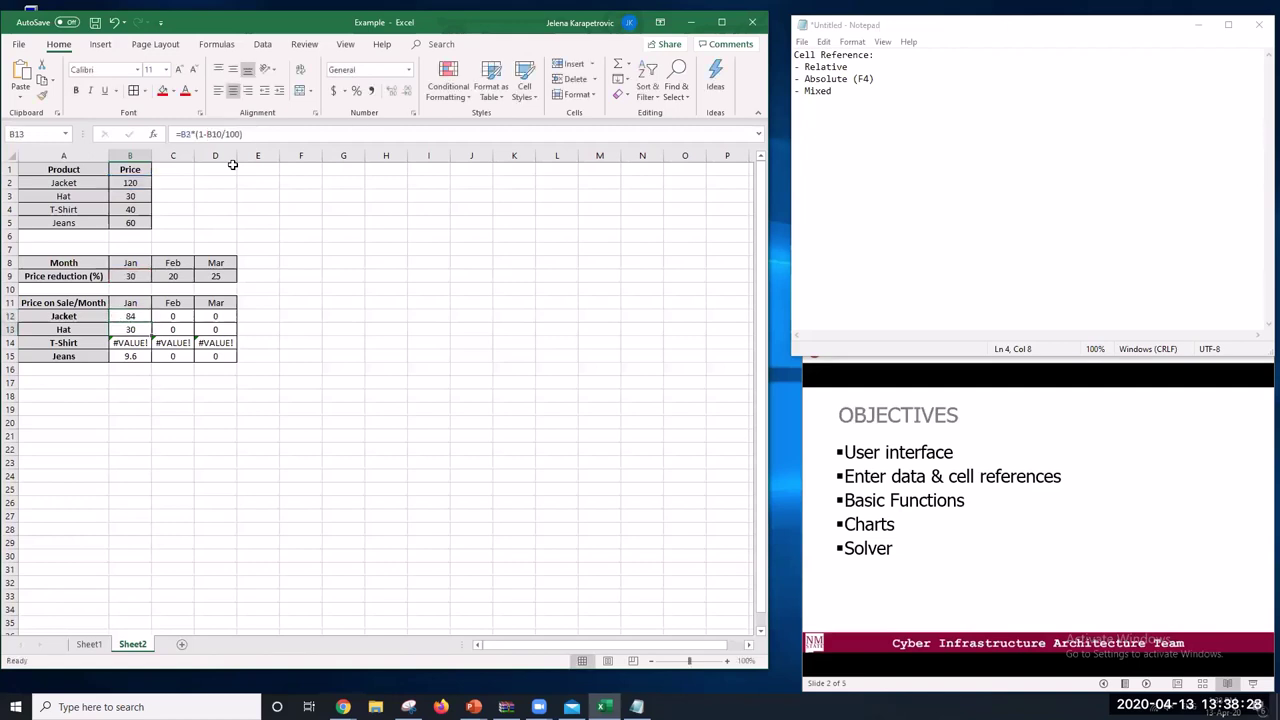
Fill the corrected B12 formula down the January column through B15
{"action": "left_click", "coordinate": [134, 317]}
{"action": "left_click_drag", "start_coordinate": [151, 322], "coordinate": [150, 361]}
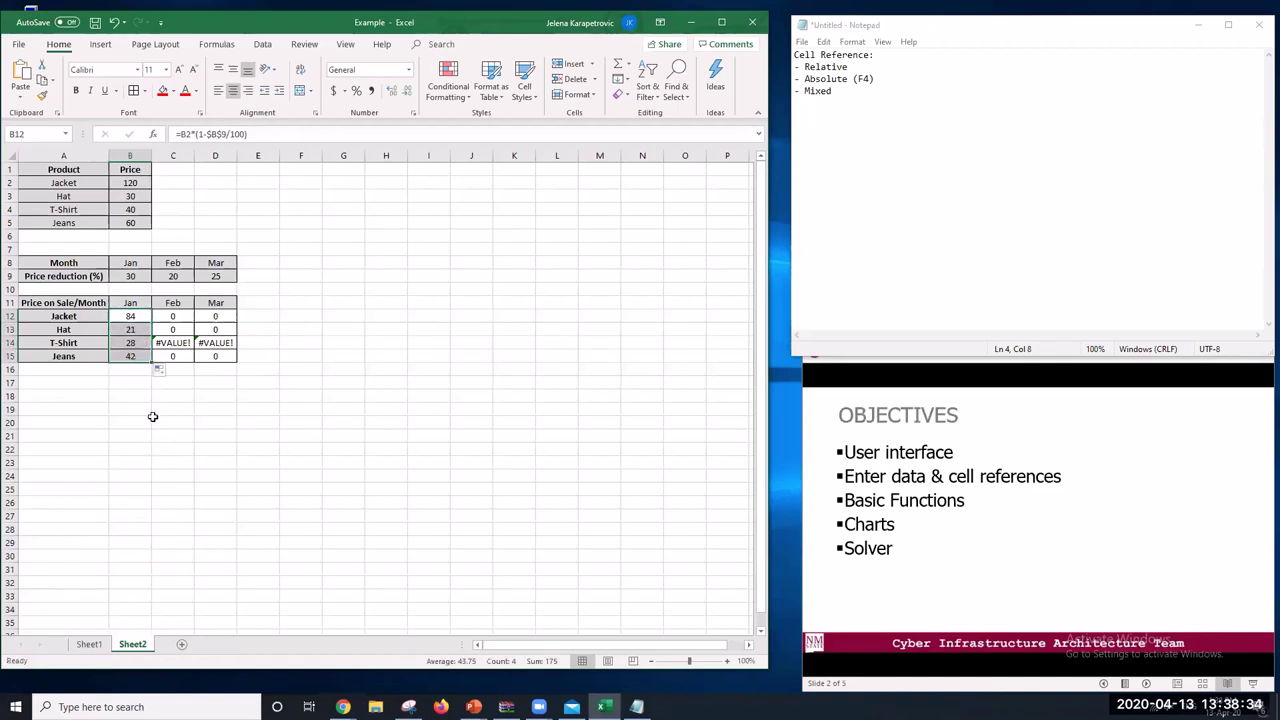
{"action": "left_click", "coordinate": [129, 316]}
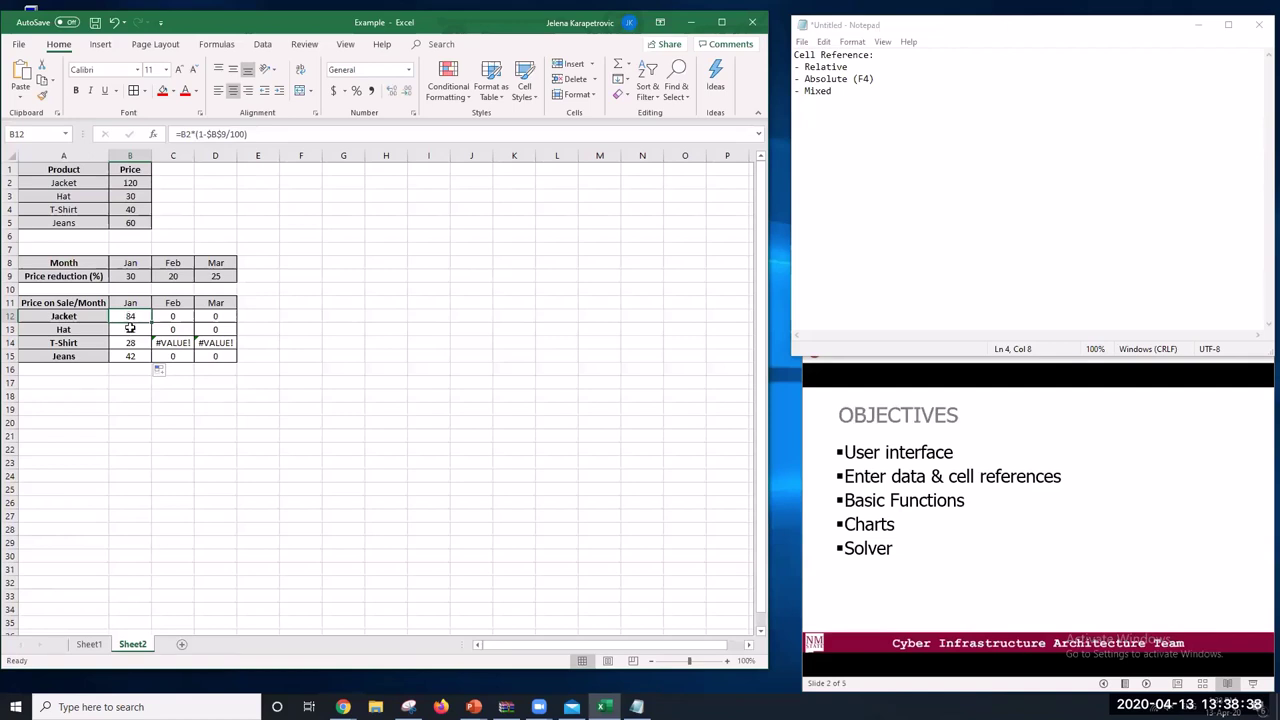
Inspect the copied January formulas in B13 and B14 and the January price reduction in B9
{"action": "left_click", "coordinate": [130, 328]}
{"action": "left_click", "coordinate": [129, 343]}
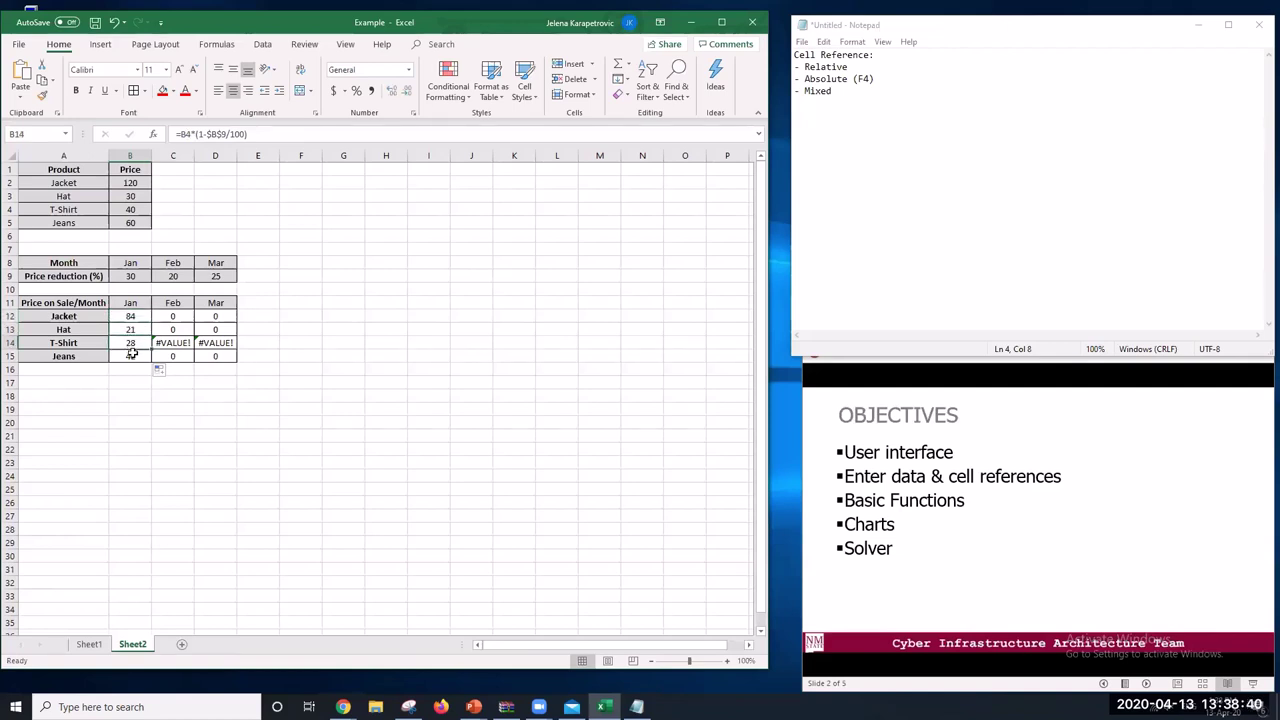
{"action": "left_click", "coordinate": [124, 423]}
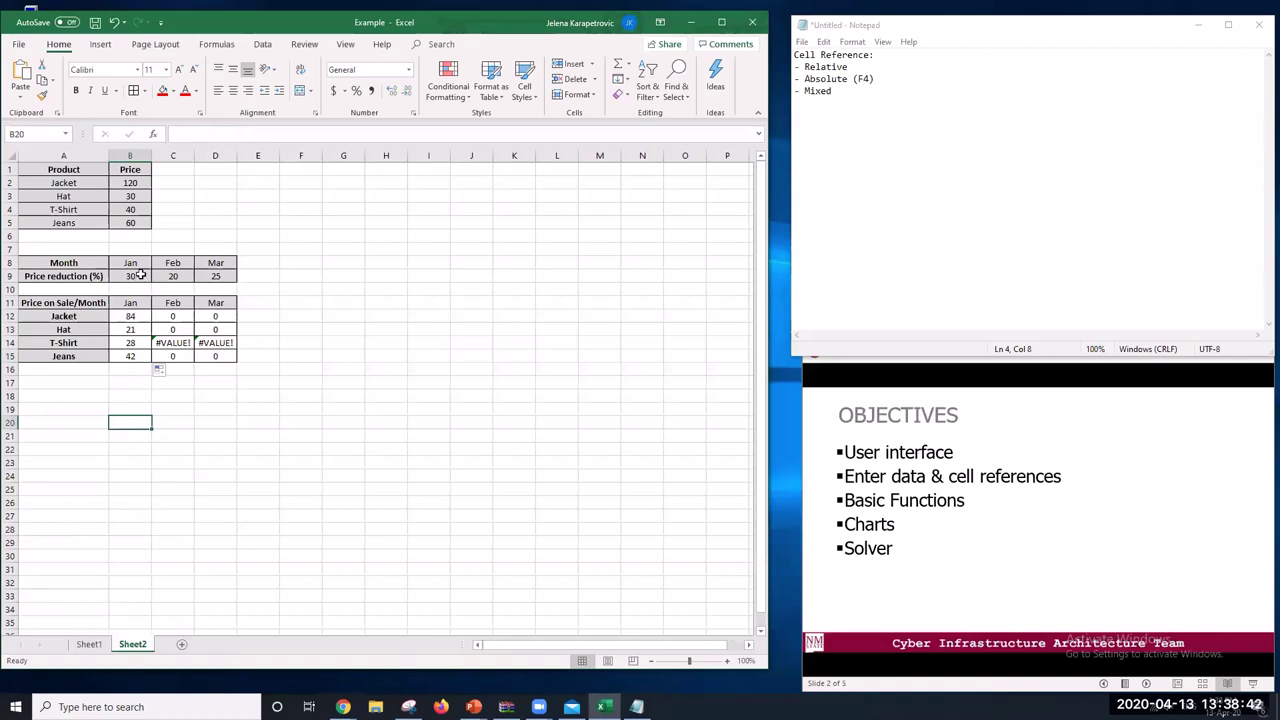
{"action": "left_click", "coordinate": [141, 275]}
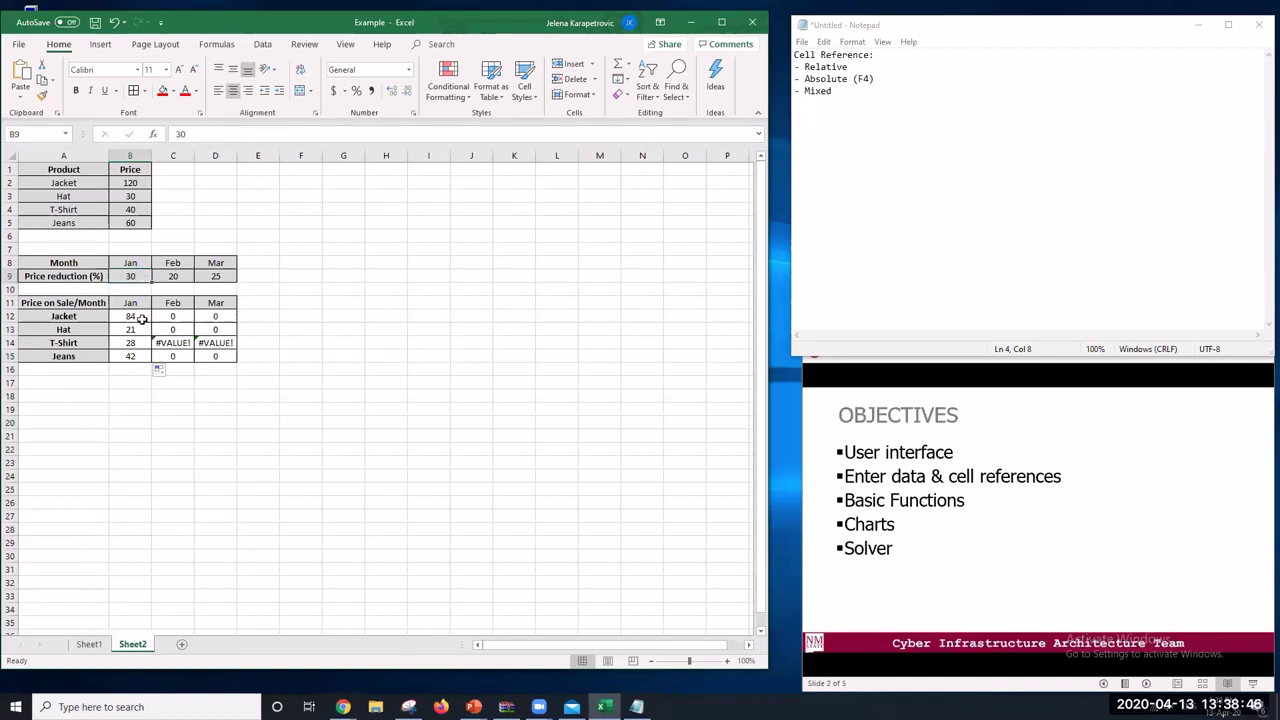
Fill the B12 formula with the absolute $B$9 reference across the sale price table, B12:D15
{"action": "left_click", "coordinate": [140, 319]}
{"action": "left_click_drag", "start_coordinate": [140, 319], "coordinate": [237, 362]}
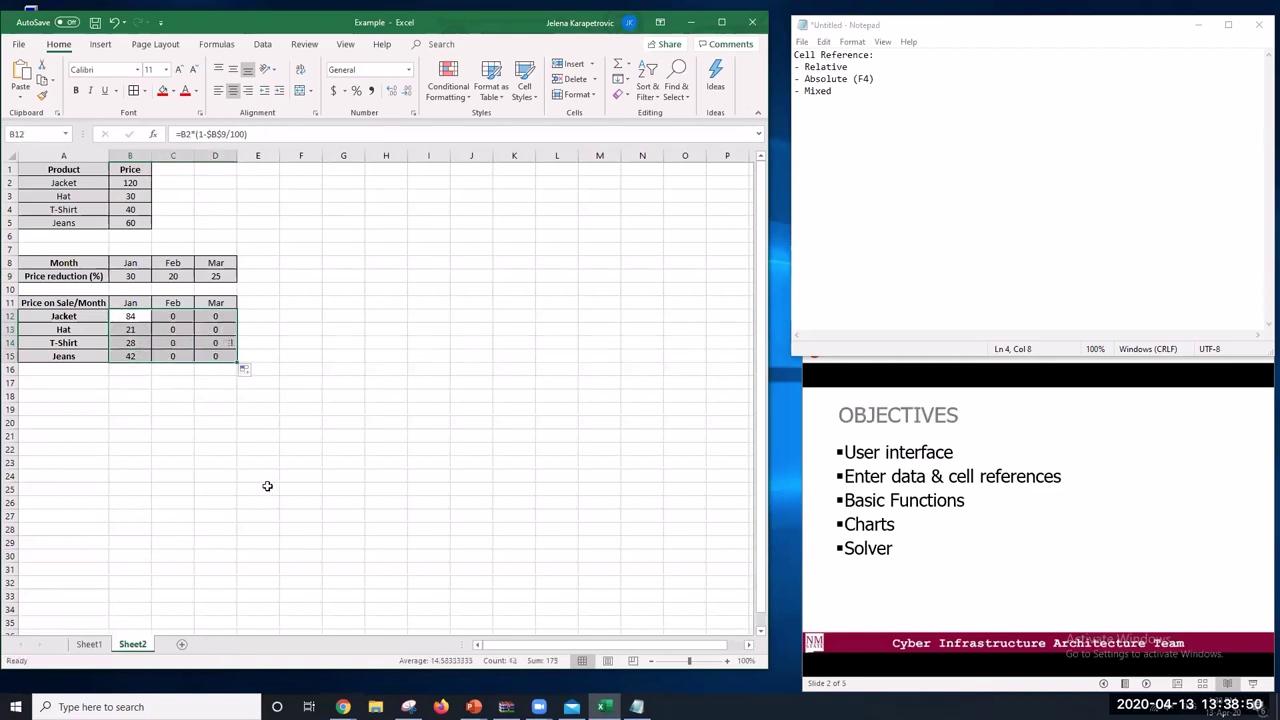
{"action": "left_click", "coordinate": [201, 435]}
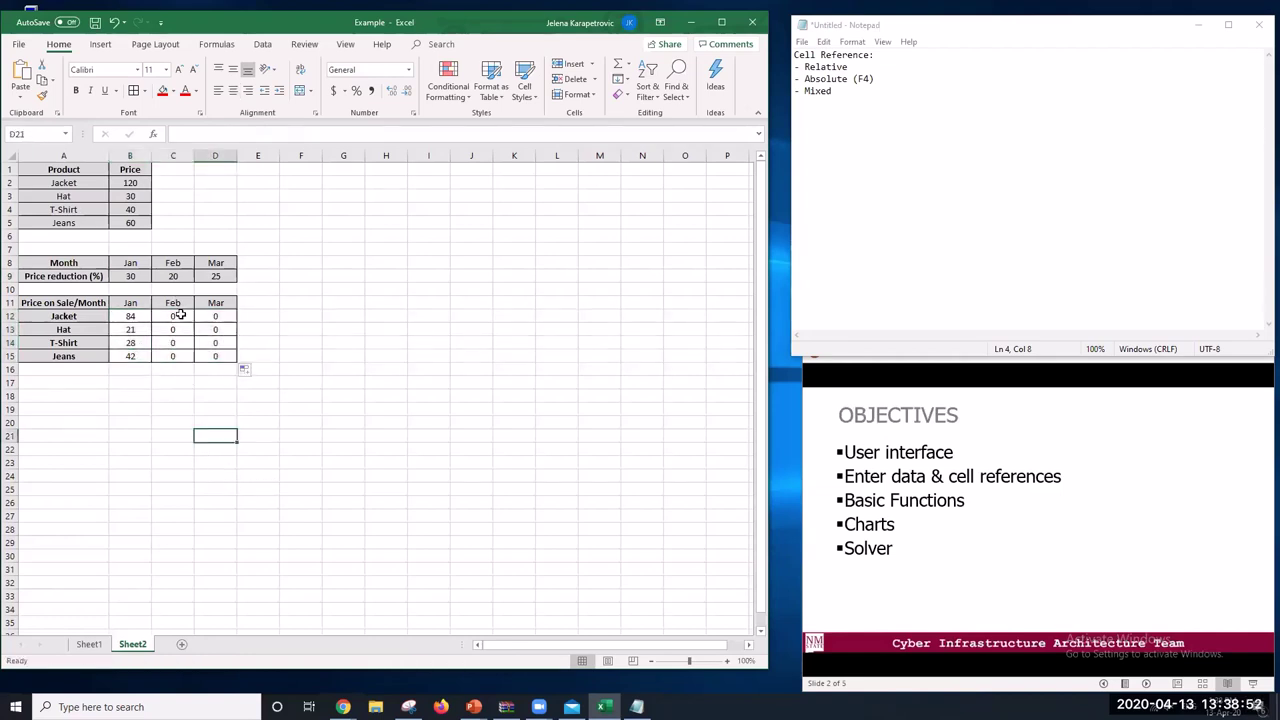
Inspect which cells the February Jacket formula in C12 refers to and compare it with the January formula in B12
{"action": "left_click_drag", "start_coordinate": [180, 315], "coordinate": [223, 357]}
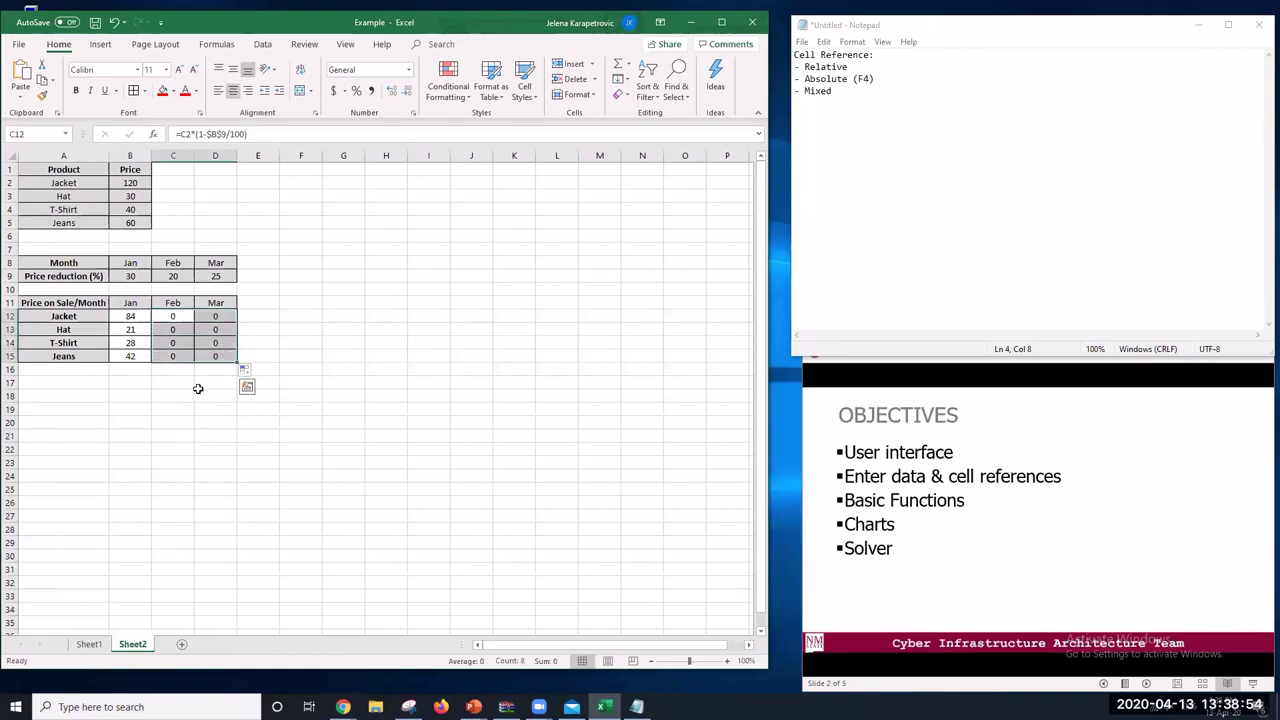
{"action": "double_click", "coordinate": [184, 316]}
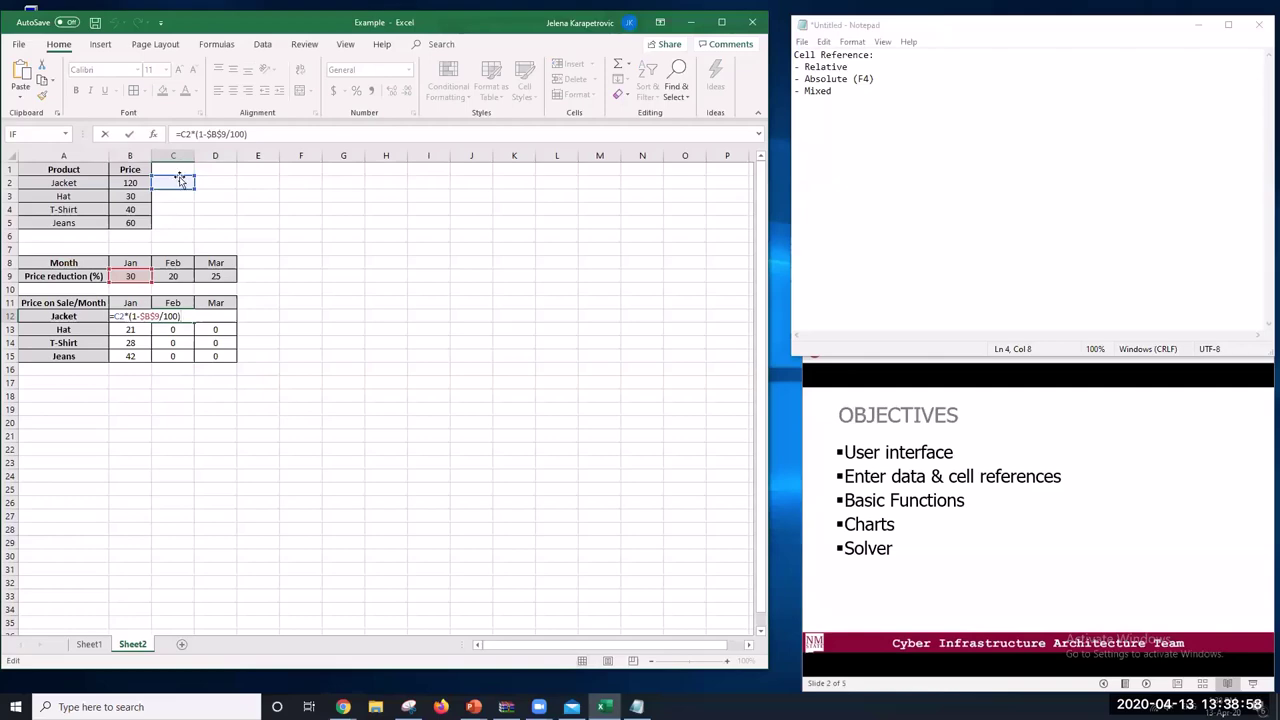
{"action": "left_click_drag", "start_coordinate": [184, 174], "coordinate": [172, 181]}
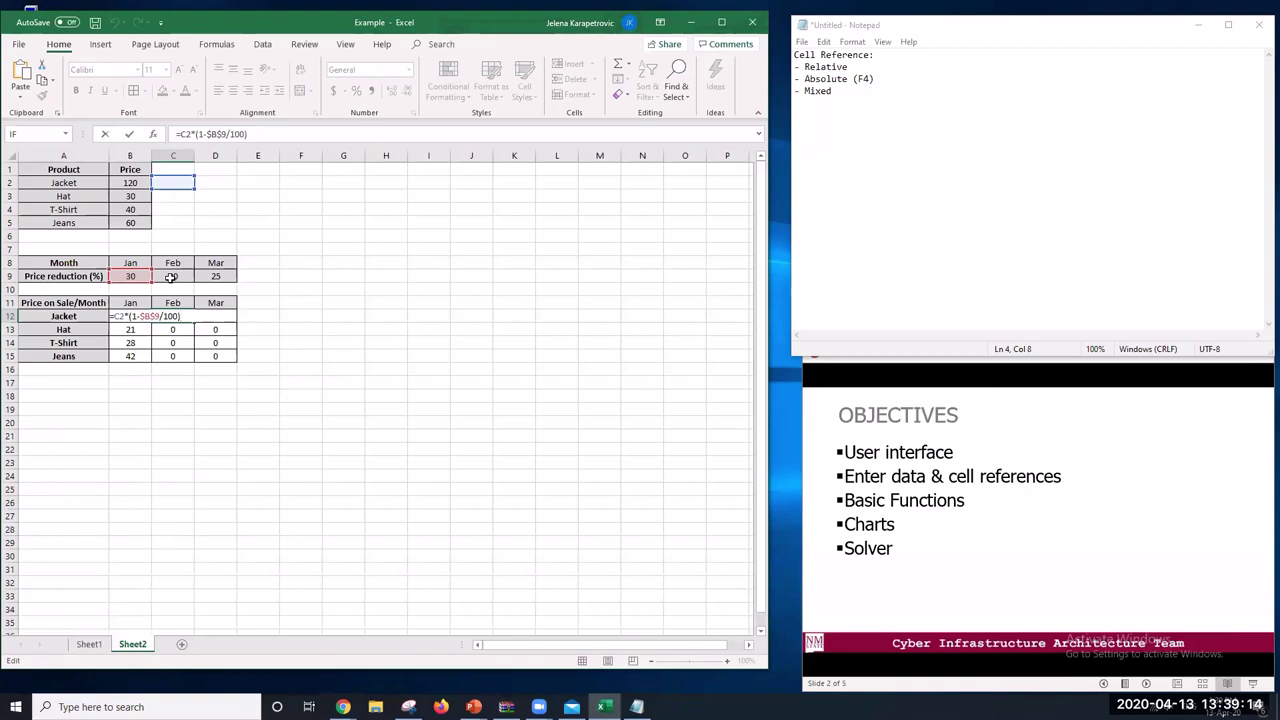
{"action": "key", "text": "Left"}
{"action": "key", "text": "Return"}
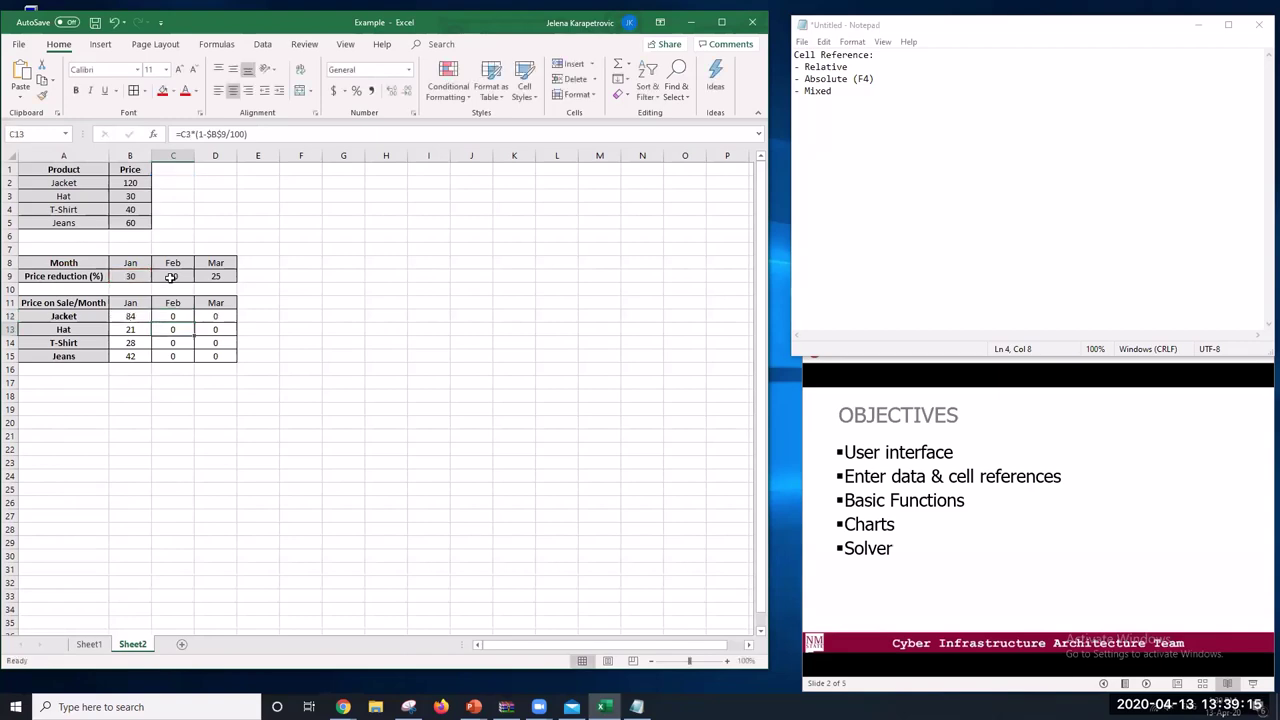
{"action": "left_click", "coordinate": [133, 313]}
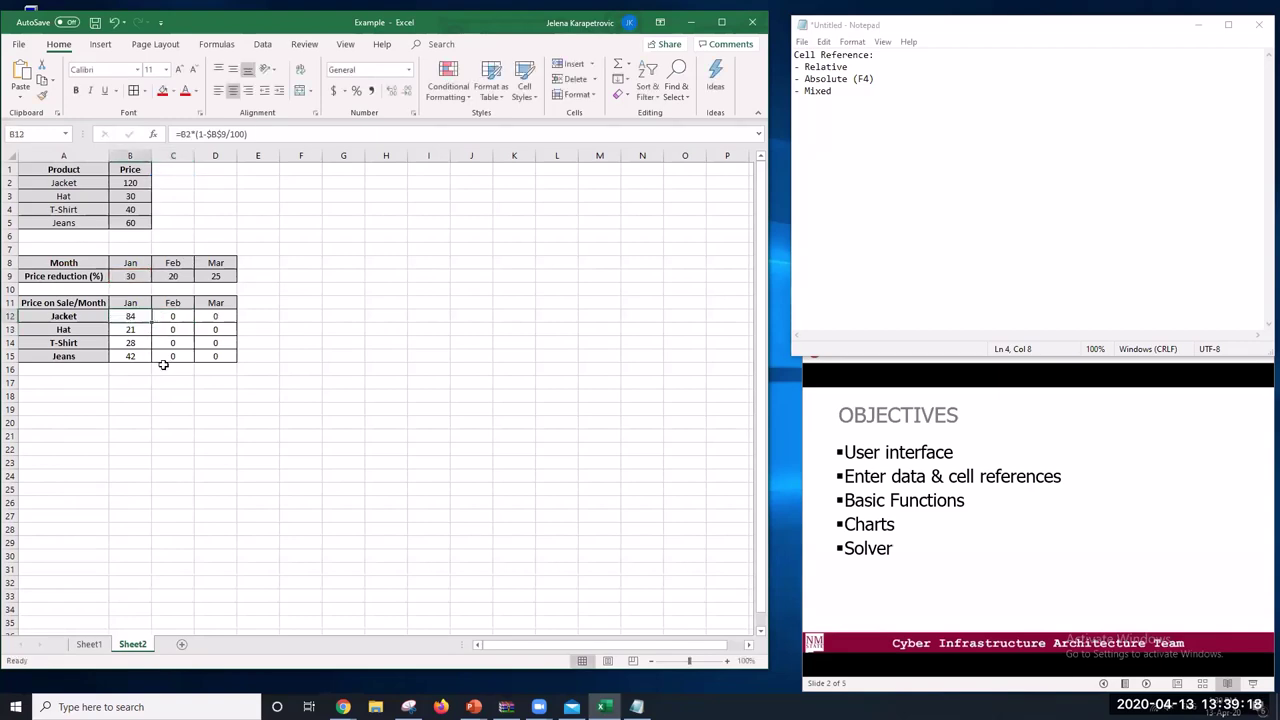
{"action": "left_click", "coordinate": [170, 316]}
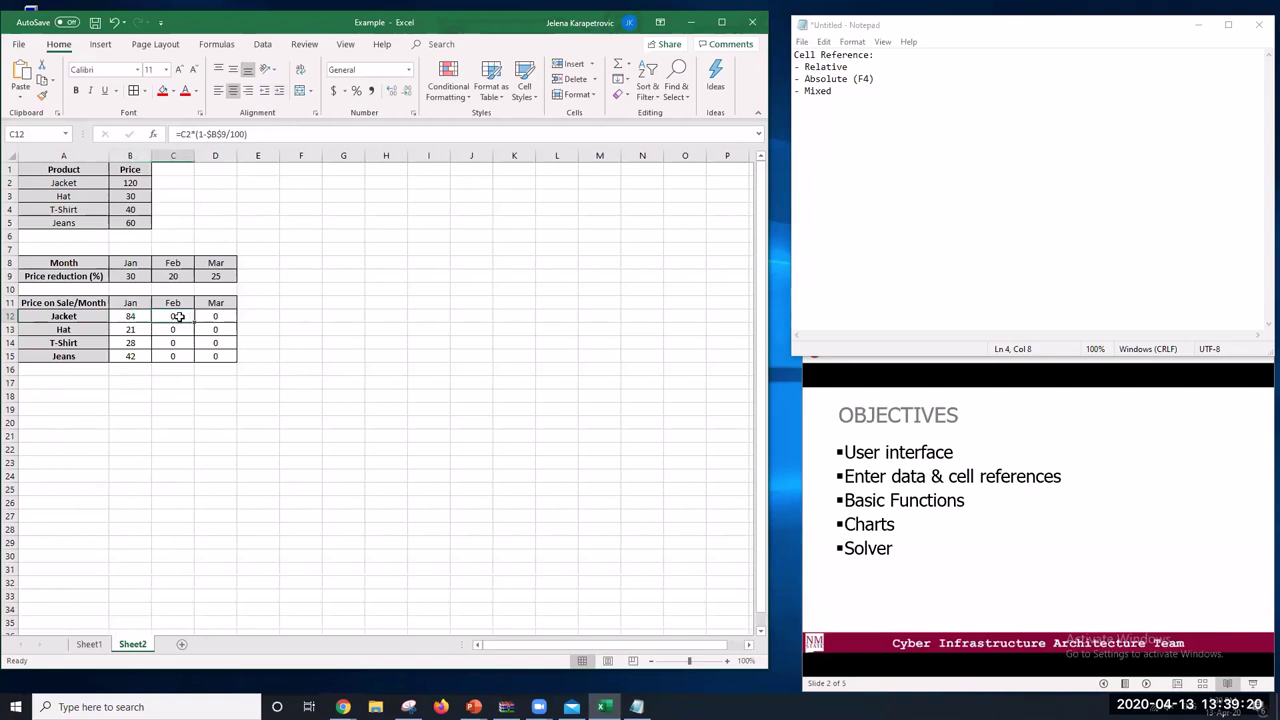
Correct the February Jacket formula in C12 to =B2*(1-$C$9/100)
{"action": "double_click", "coordinate": [180, 316]}
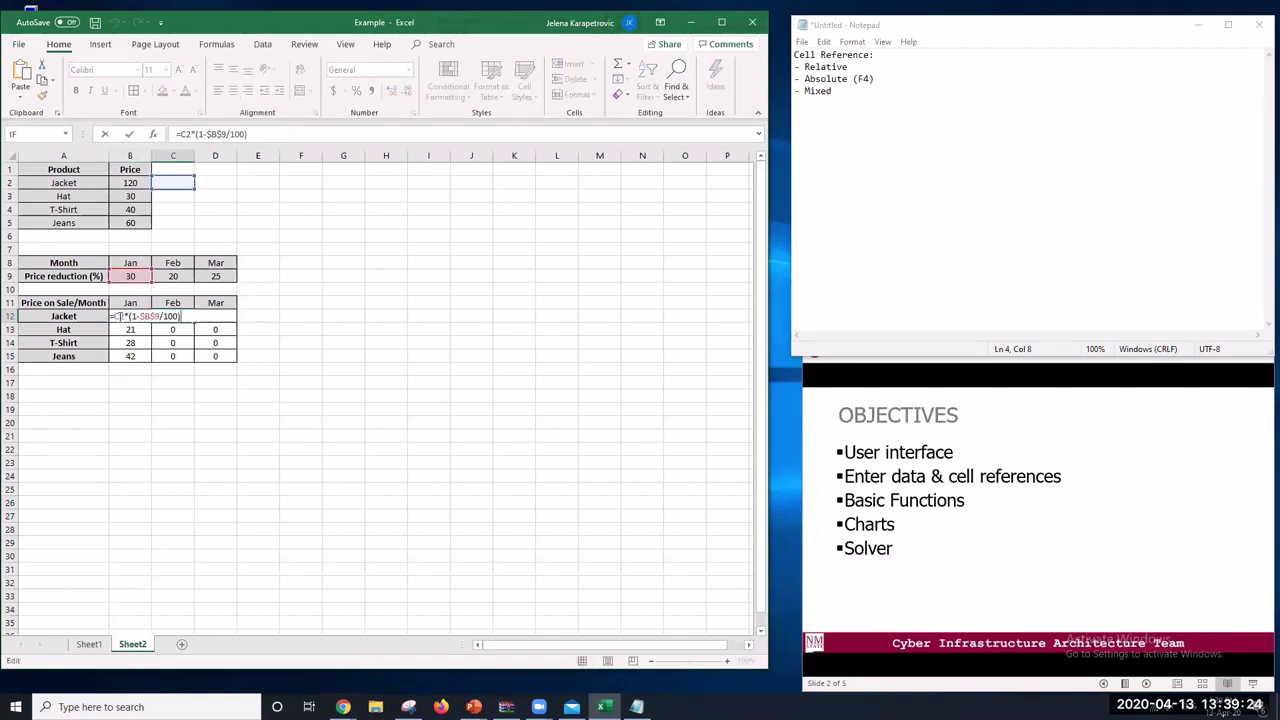
{"action": "left_click_drag", "start_coordinate": [118, 316], "coordinate": [113, 316]}
{"action": "key", "text": "Delete"}
{"action": "type", "text": "B"}
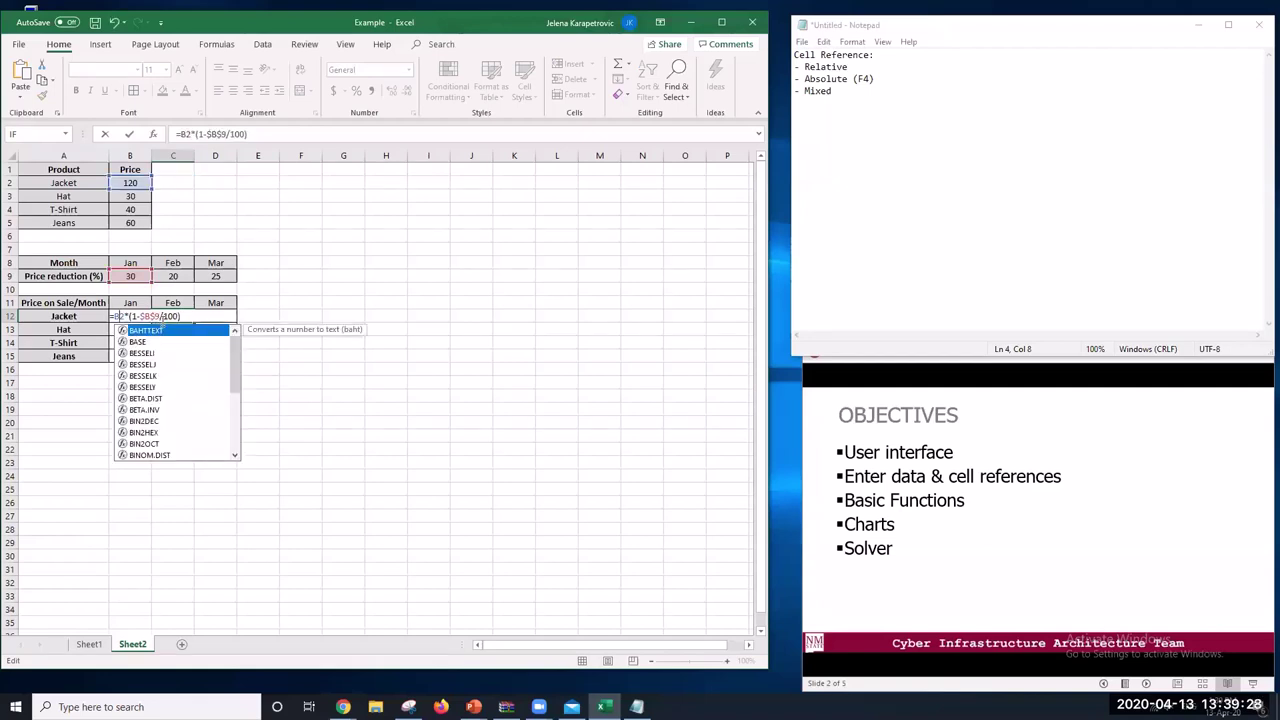
{"action": "left_click", "coordinate": [152, 316]}
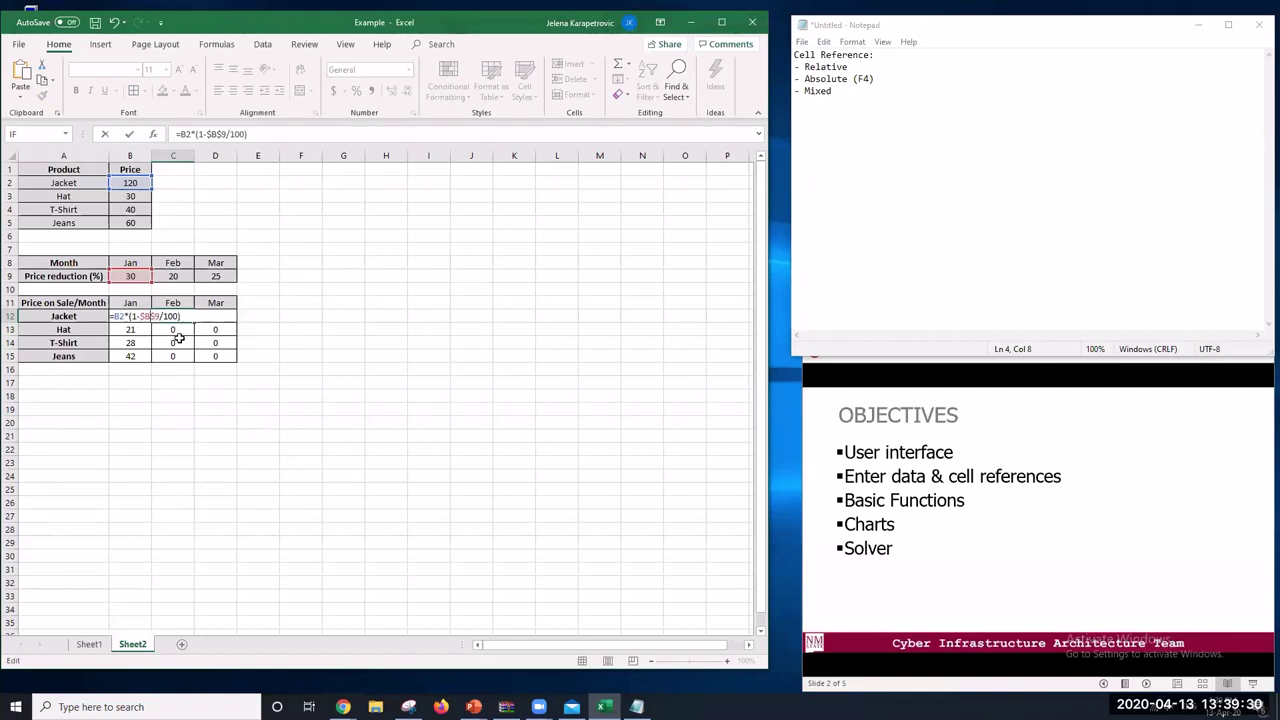
{"action": "key", "text": "F4"}
{"action": "left_click", "coordinate": [176, 333]}
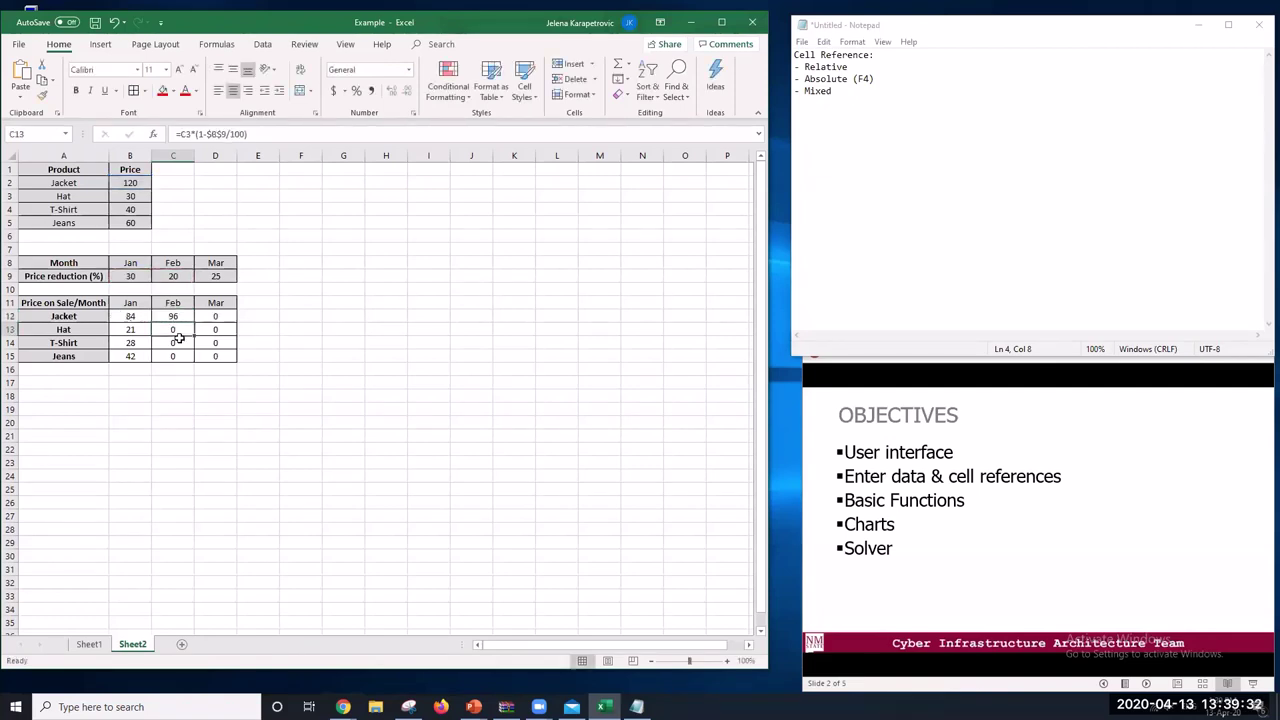
Compare the price reduction references in the Jacket formulas for January and February, B12 and C12
{"action": "double_click", "coordinate": [166, 316]}
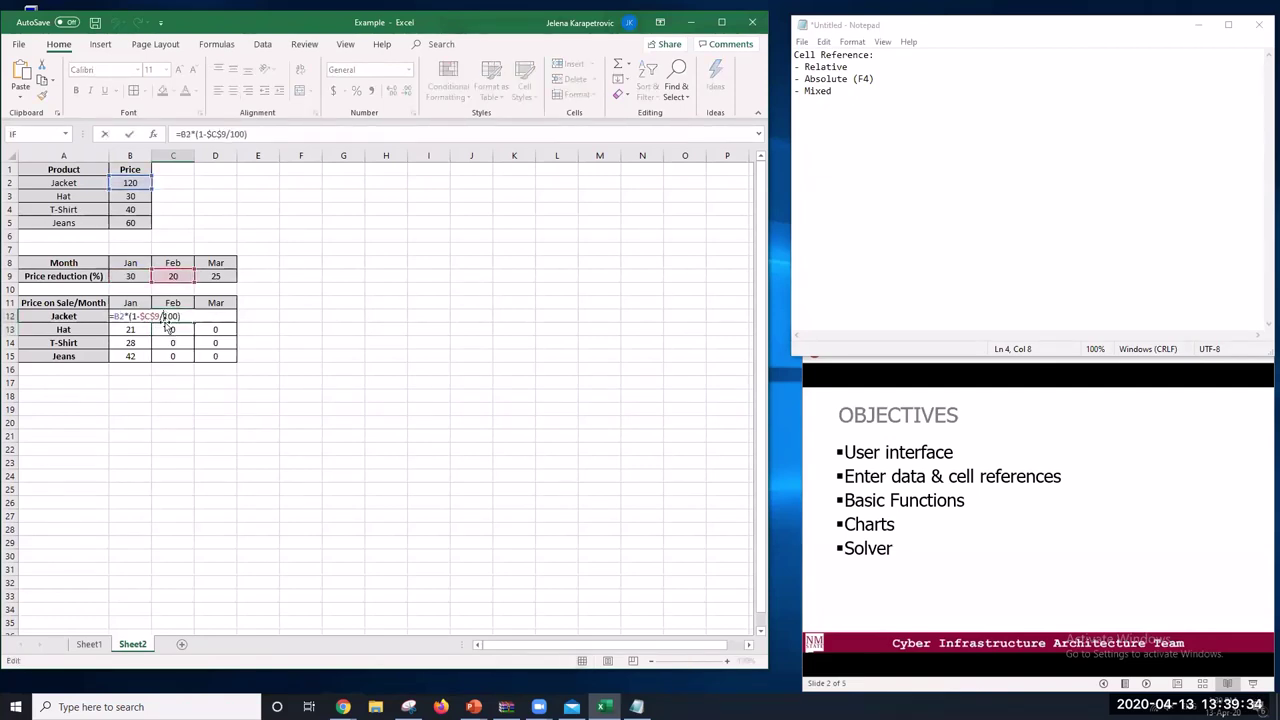
{"action": "key", "text": "Return"}
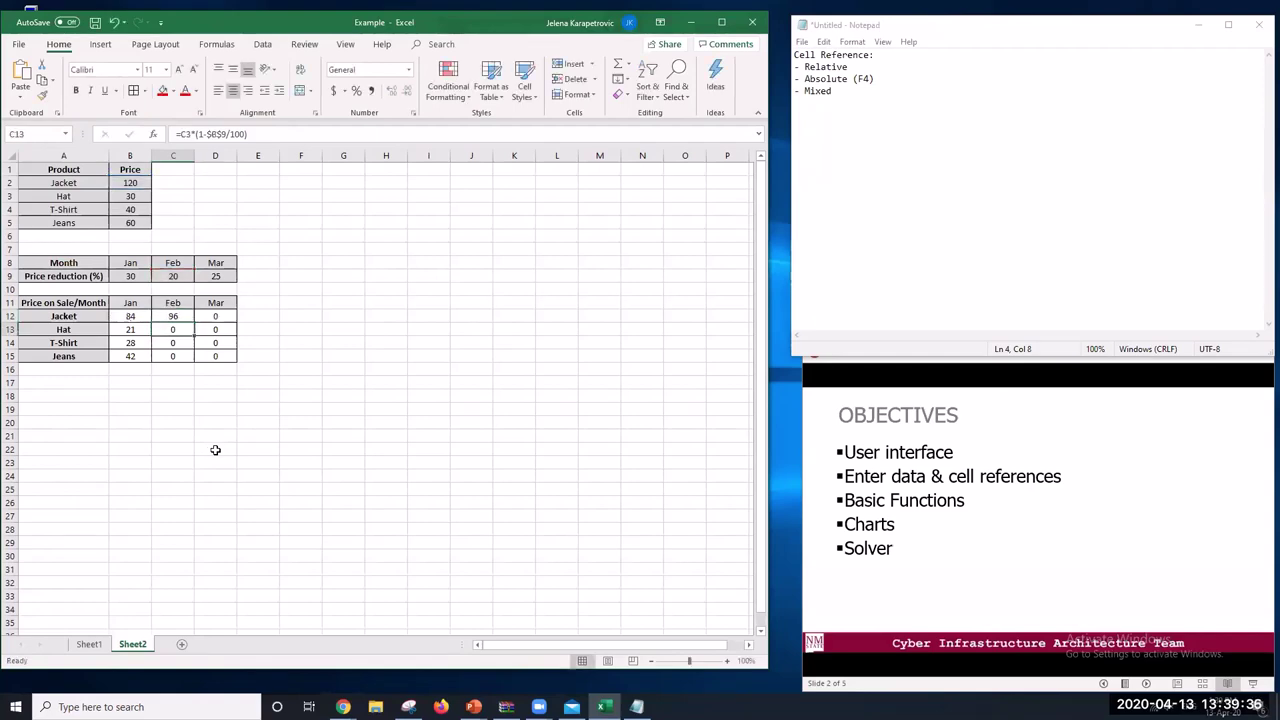
{"action": "left_click", "coordinate": [130, 316]}
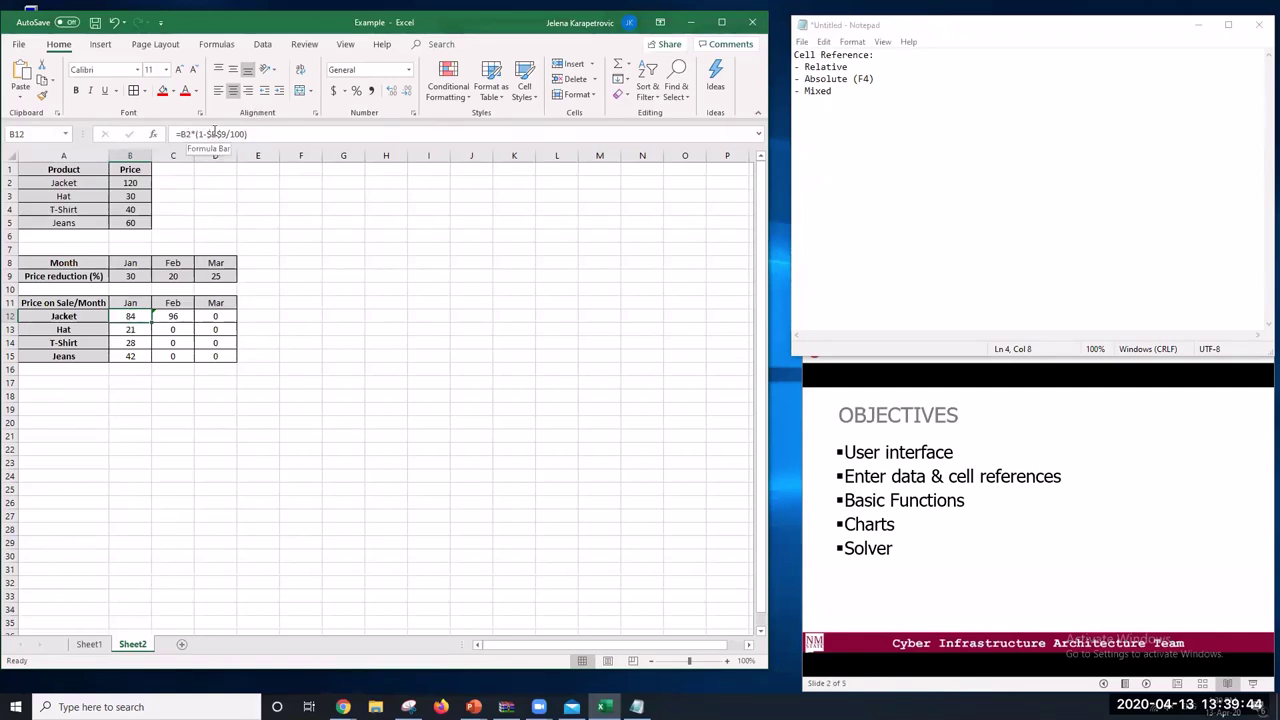
{"action": "left_click", "coordinate": [171, 316]}
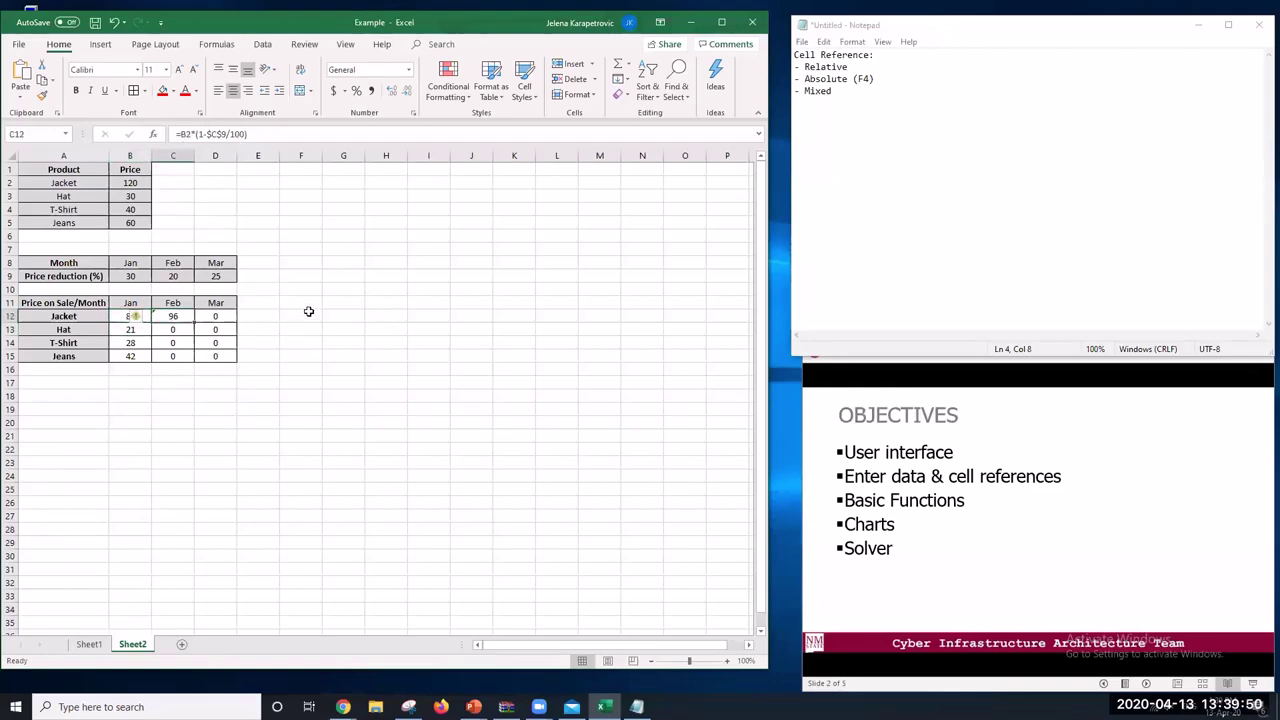
{"action": "left_click", "coordinate": [212, 133]}
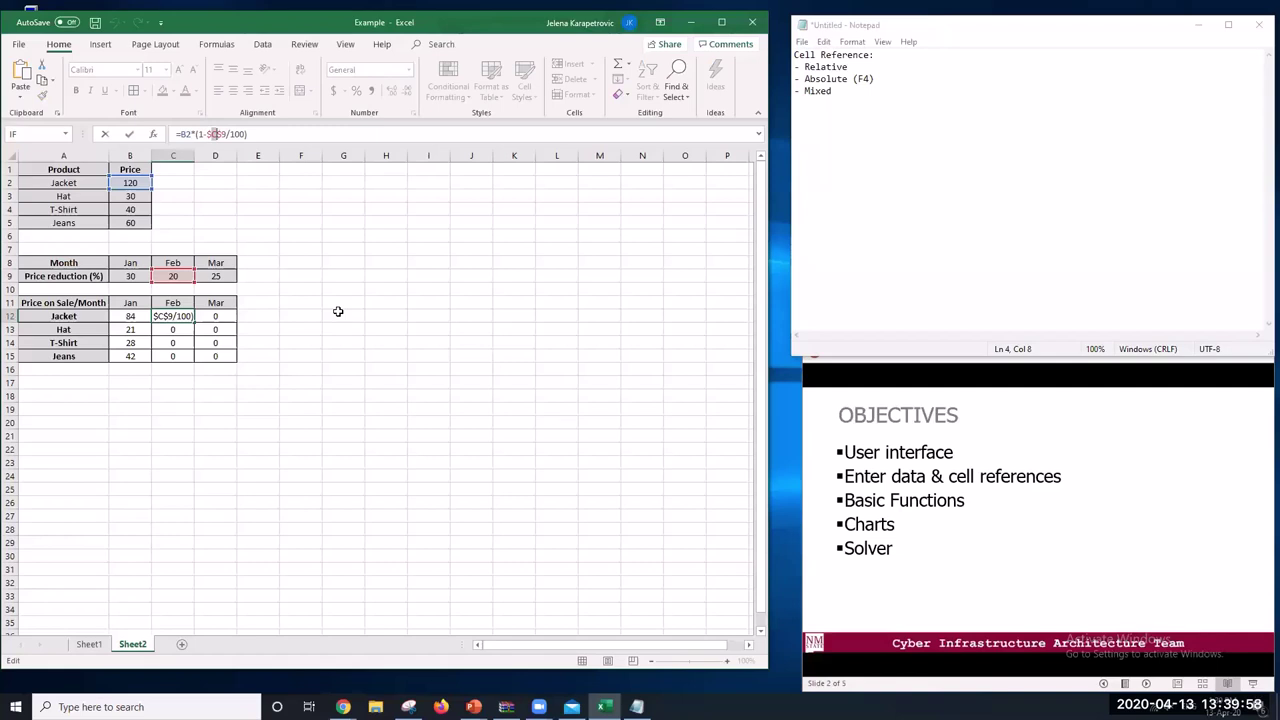
{"action": "key", "text": "Return"}
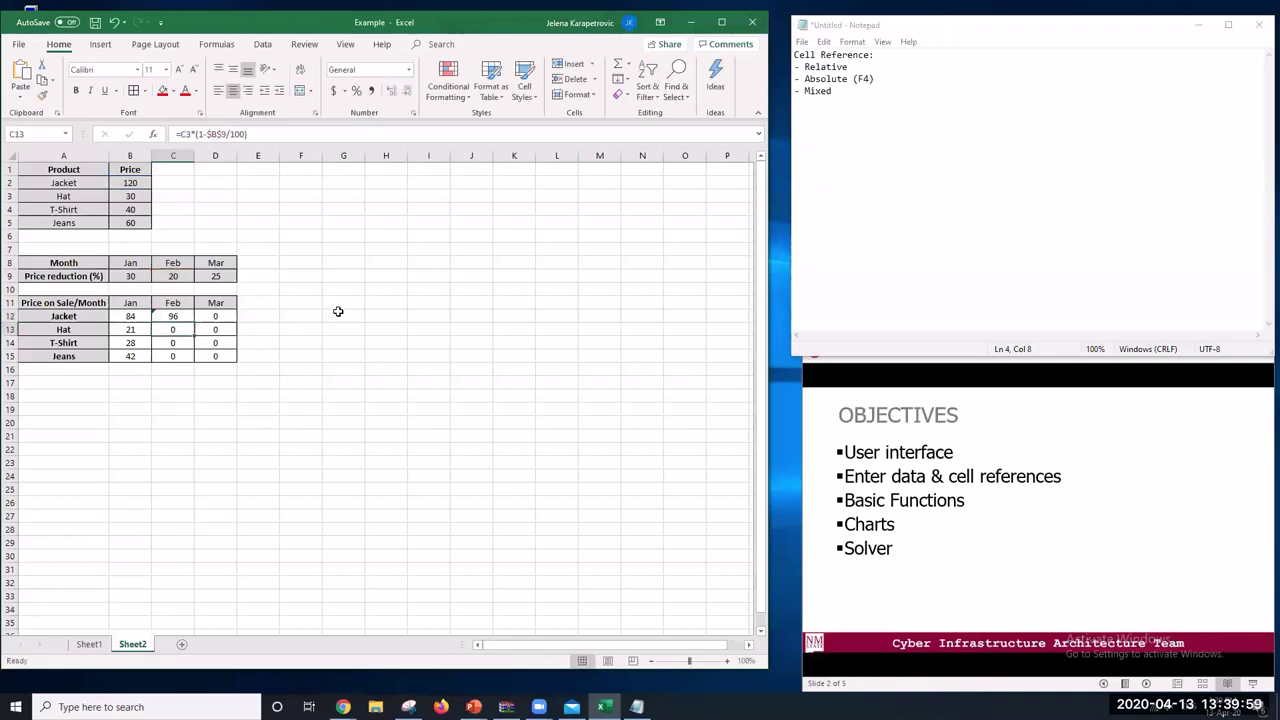
{"action": "left_click", "coordinate": [163, 314]}
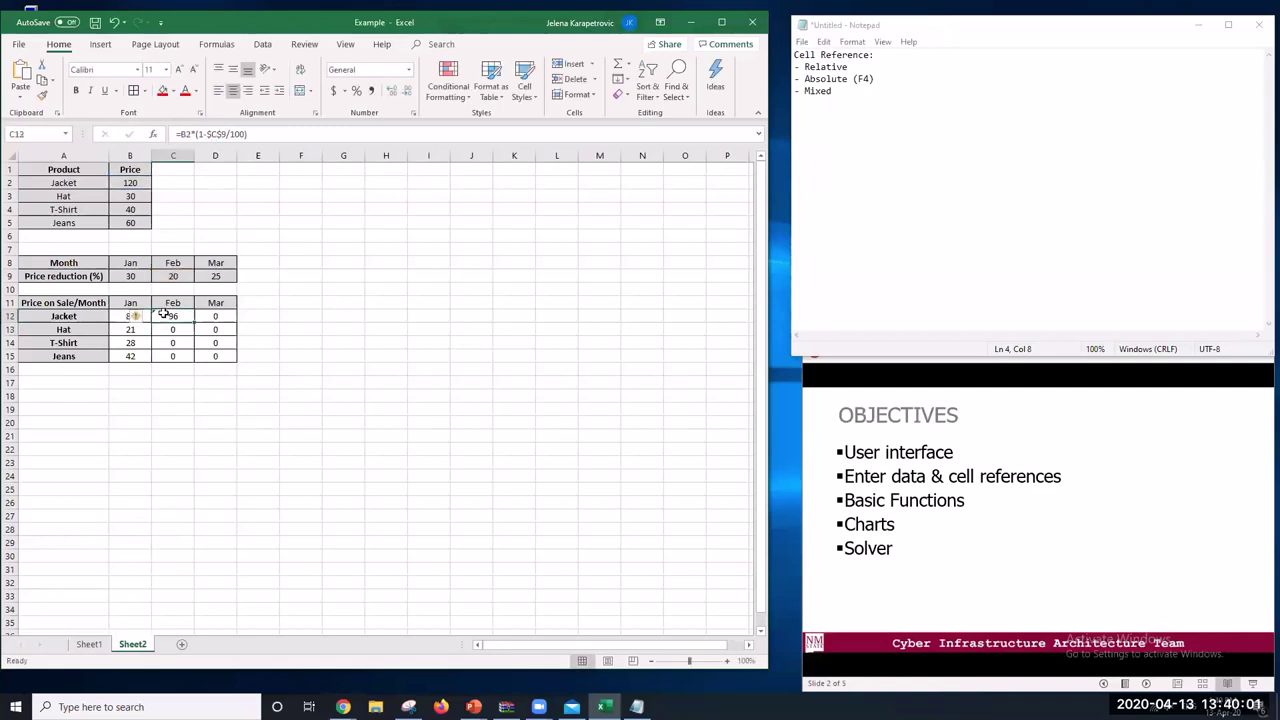
{"action": "left_click", "coordinate": [212, 133]}
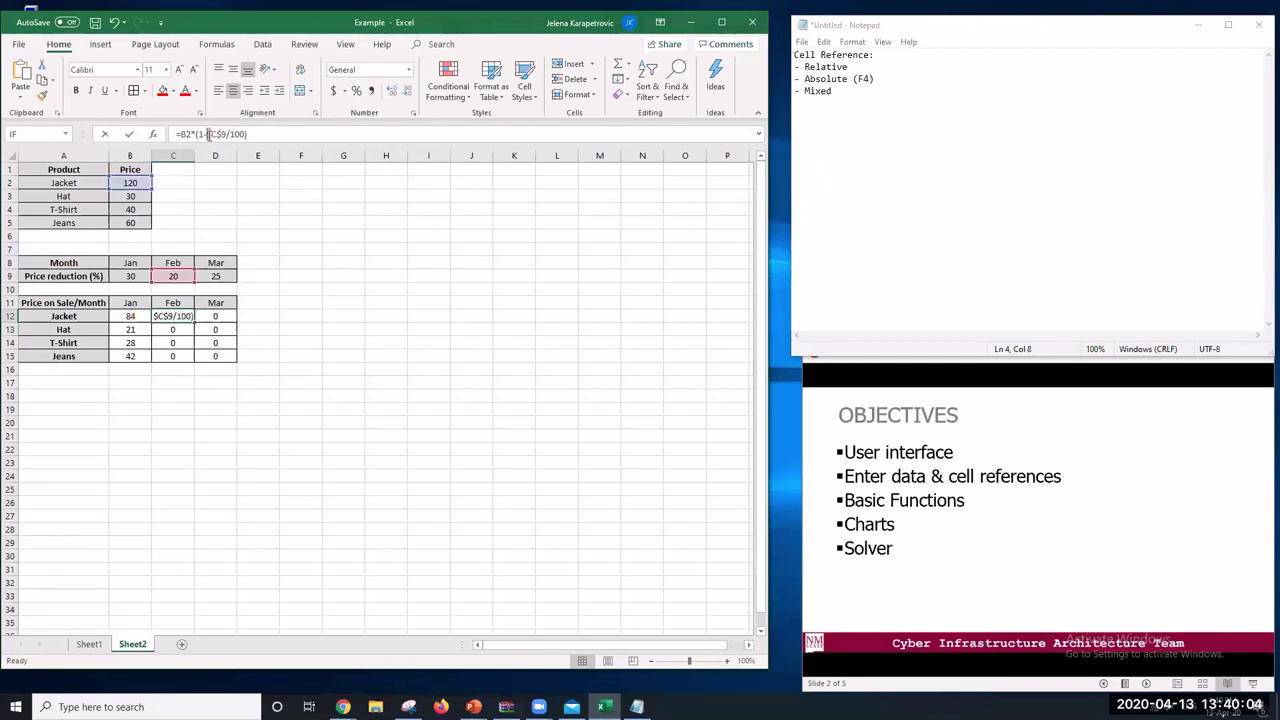
{"action": "key", "text": "Escape"}
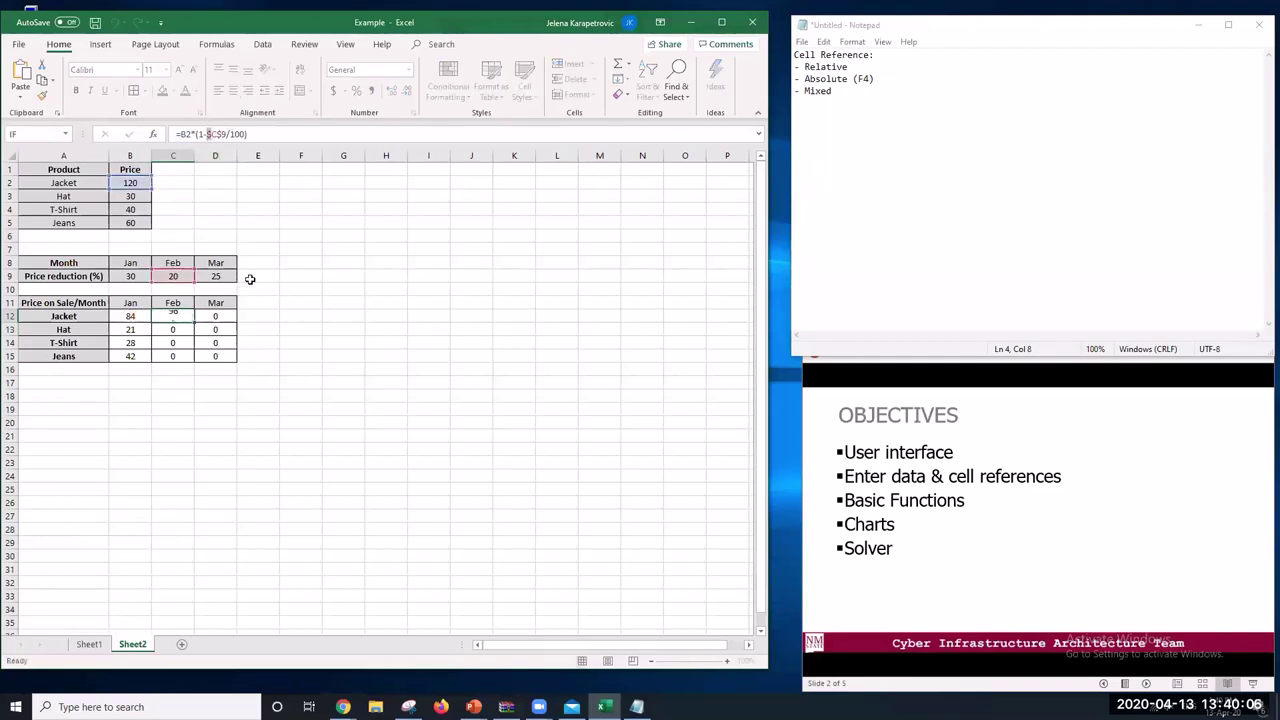
Make the price reduction reference mixed in B12, giving =B2*(1-B$9/100), and fill the formula across B12:D15
{"action": "left_click", "coordinate": [133, 318]}
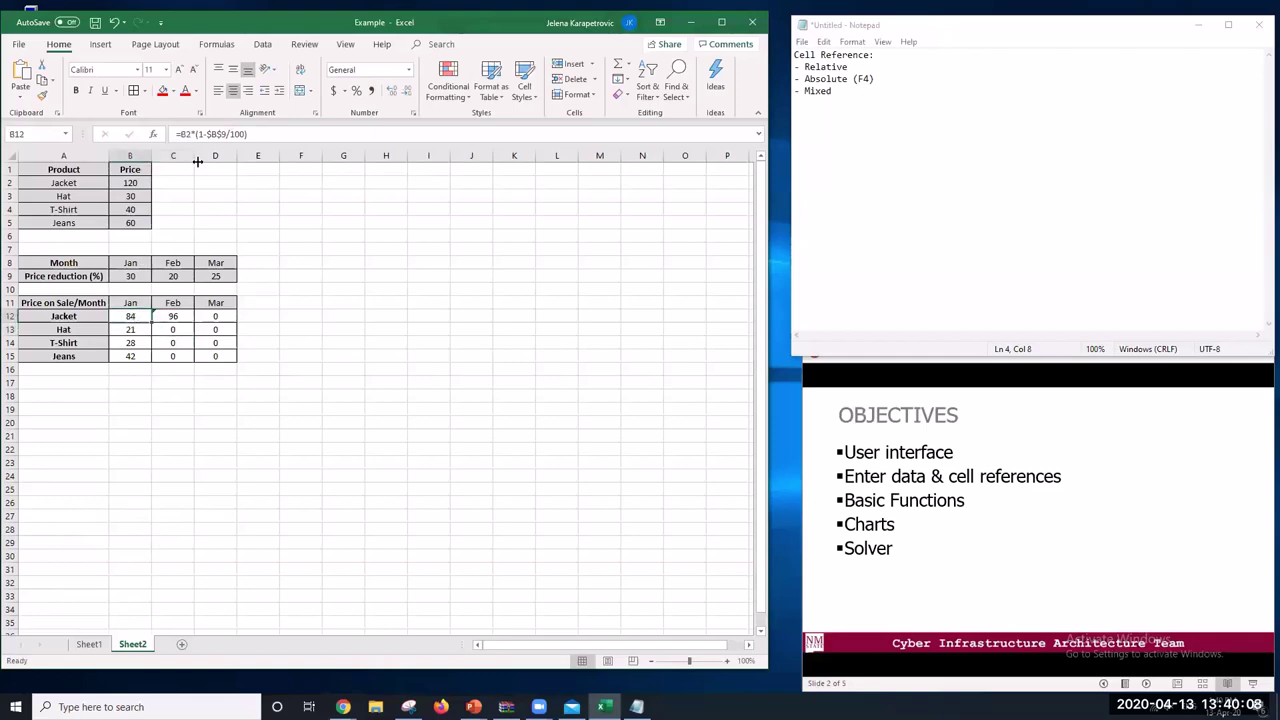
{"action": "left_click", "coordinate": [212, 133]}
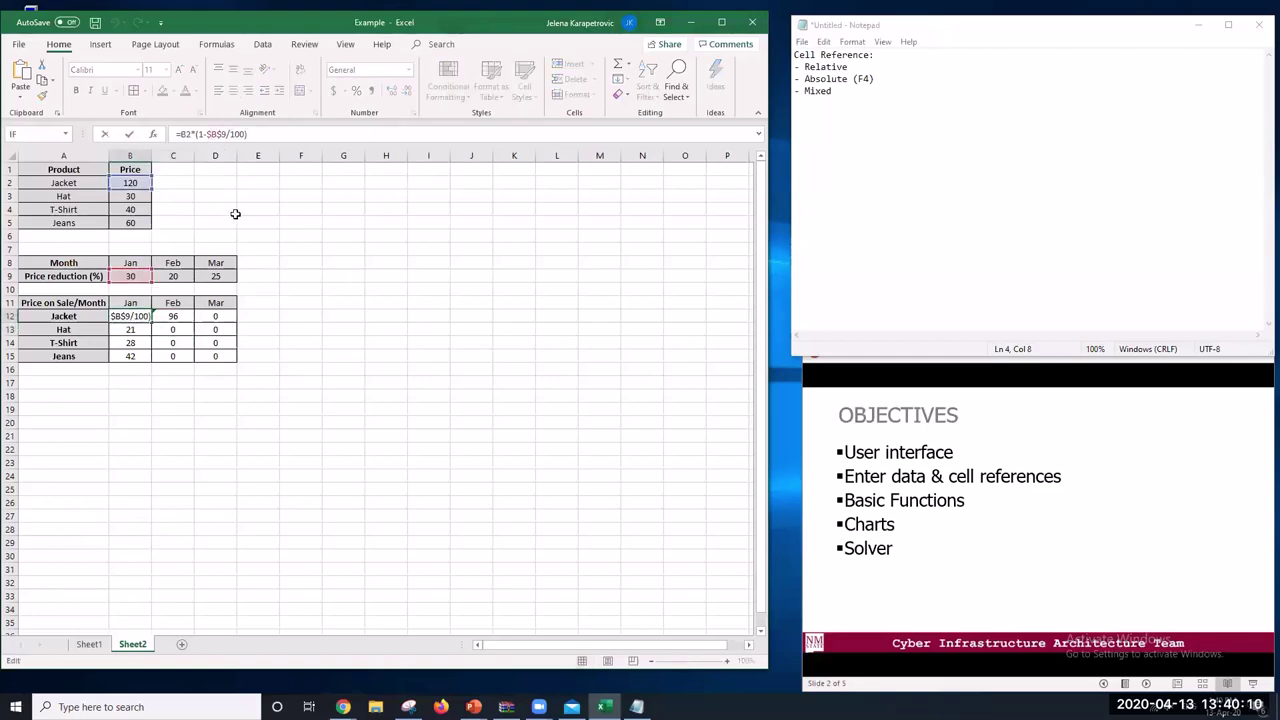
{"action": "key", "text": "BackSpace"}
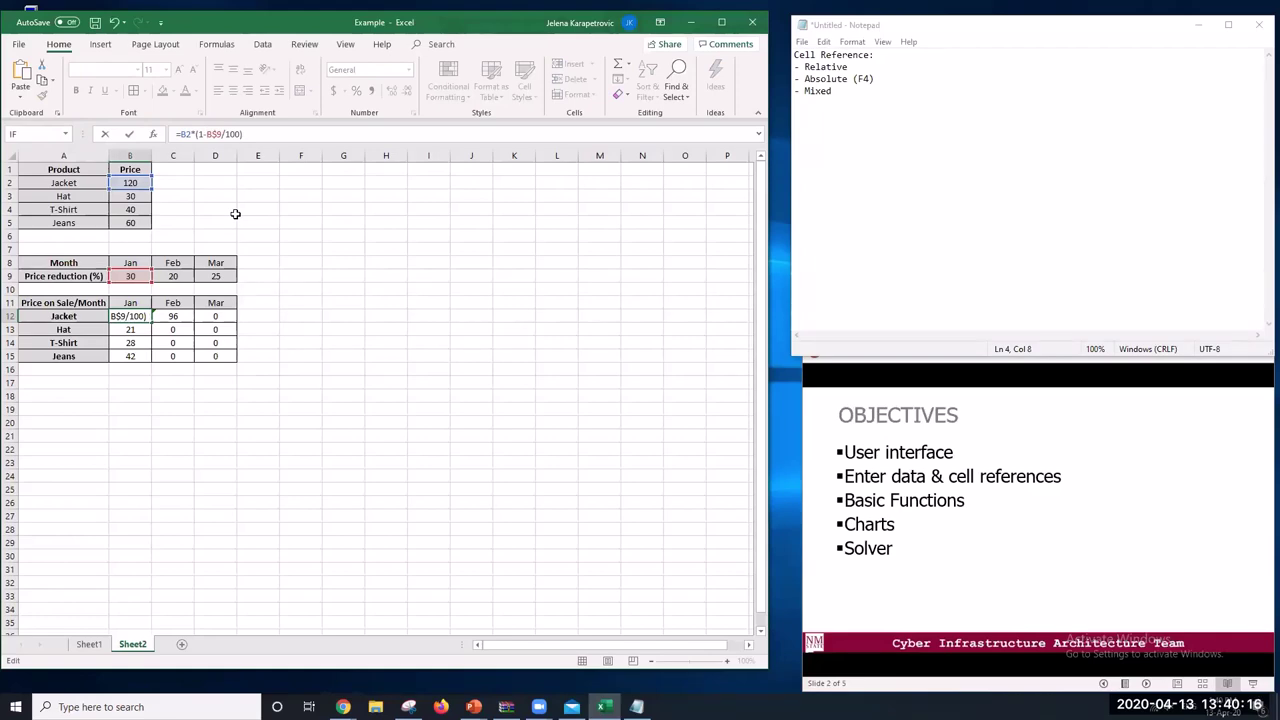
{"action": "key", "text": "Return"}
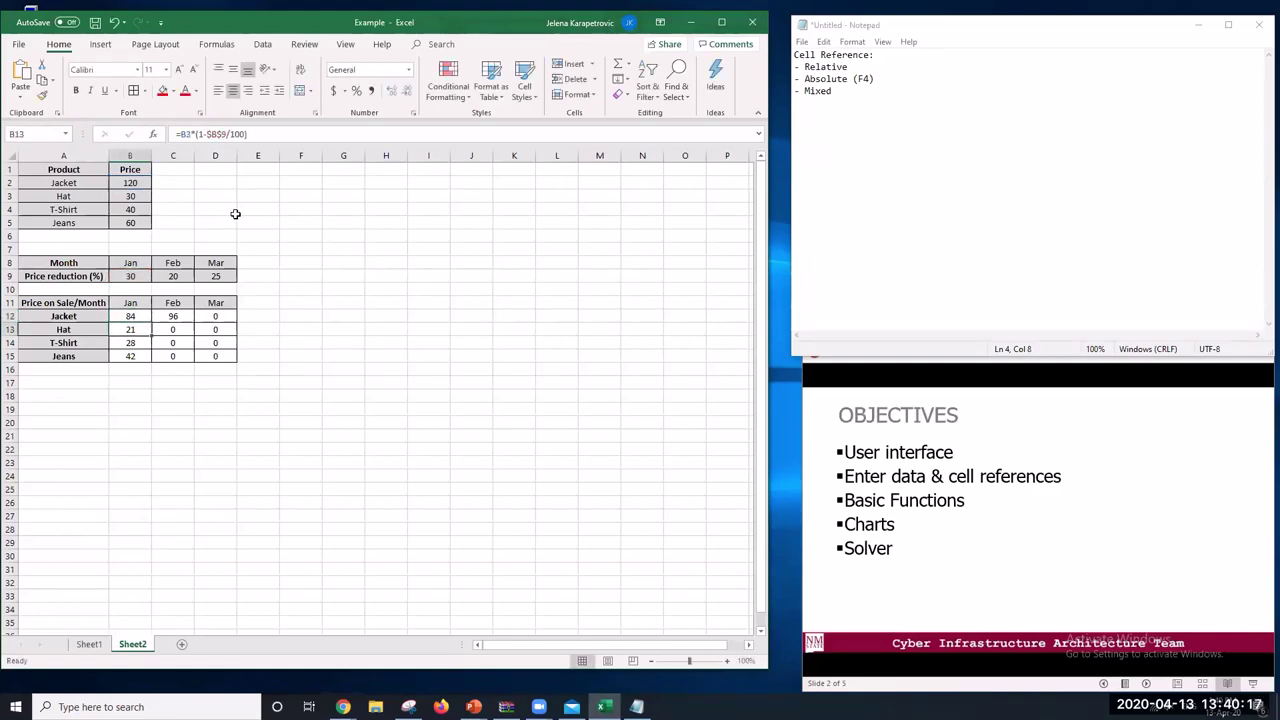
{"action": "left_click", "coordinate": [134, 317]}
{"action": "mouse_move", "coordinate": [151, 322]}
{"action": "left_mouse_down"}
{"action": "mouse_move", "coordinate": [151, 357]}
{"action": "mouse_move", "coordinate": [223, 361]}
{"action": "left_mouse_up"}
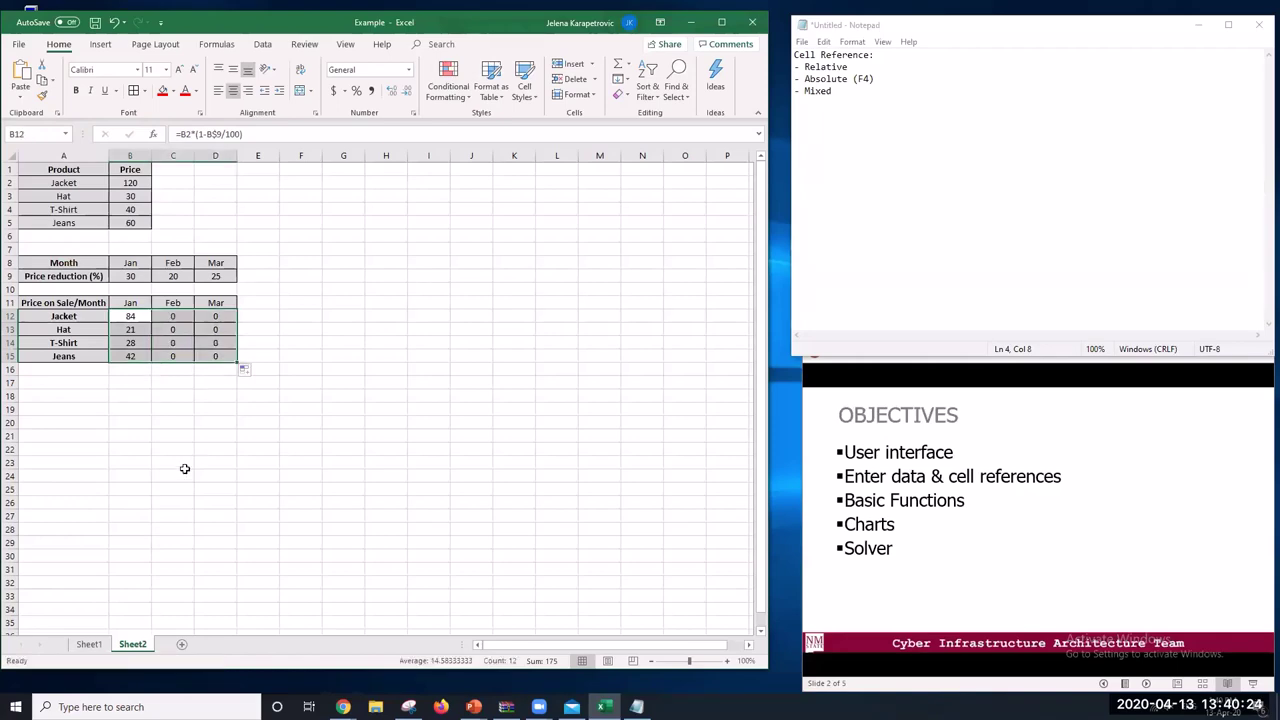
Inspect the price and price reduction references in the February Jacket formula, C12, against the formula in B12
{"action": "left_click", "coordinate": [140, 317]}
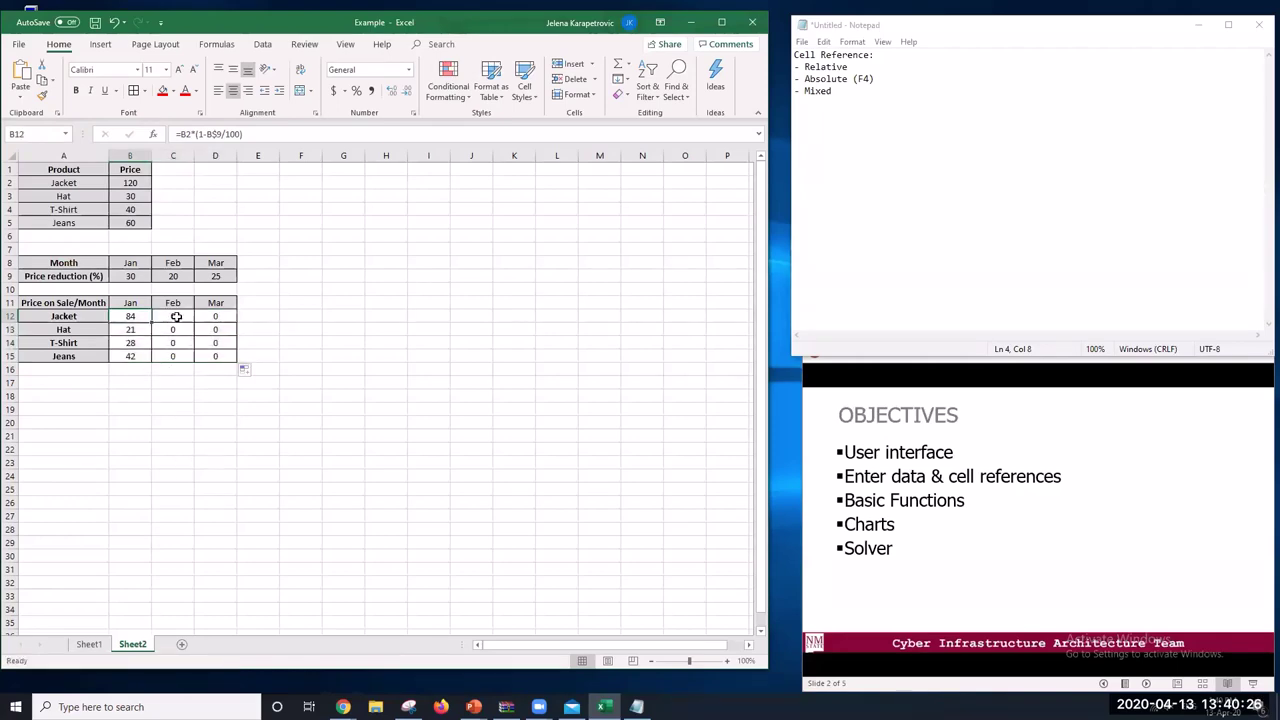
{"action": "left_click", "coordinate": [176, 317]}
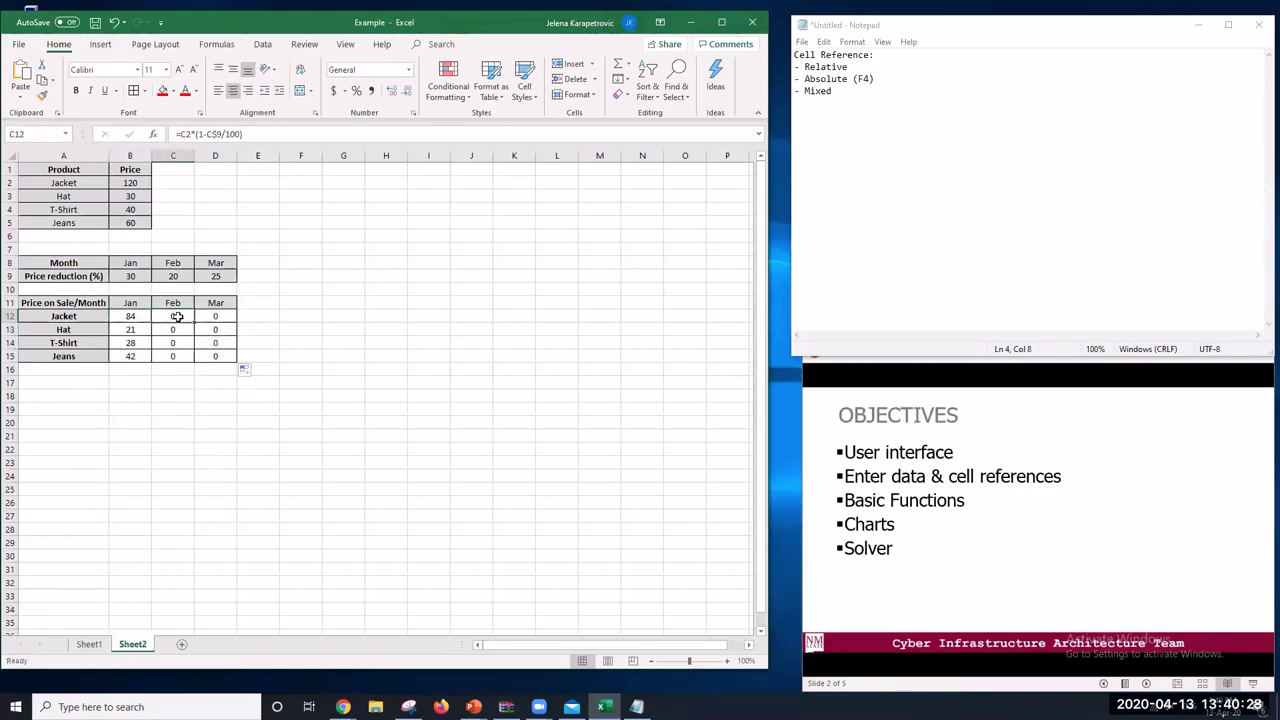
{"action": "double_click", "coordinate": [176, 317]}
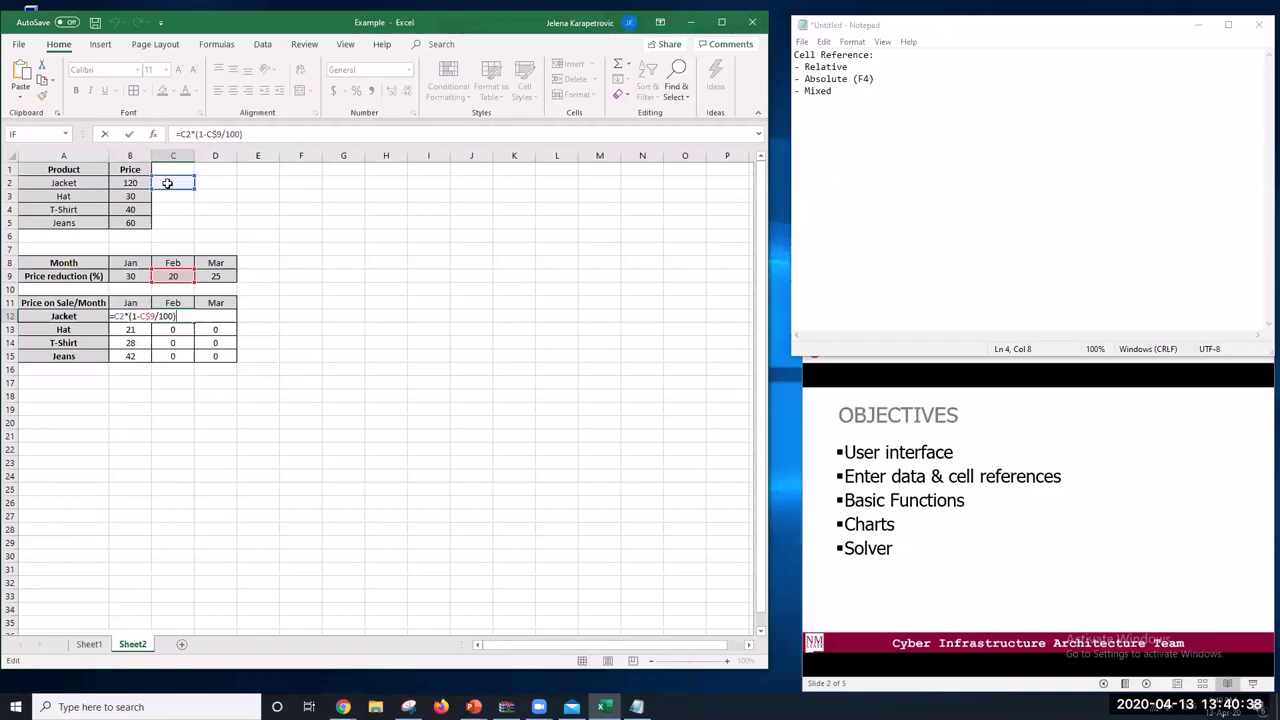
{"action": "left_click", "coordinate": [182, 133]}
{"action": "key", "text": "Return"}
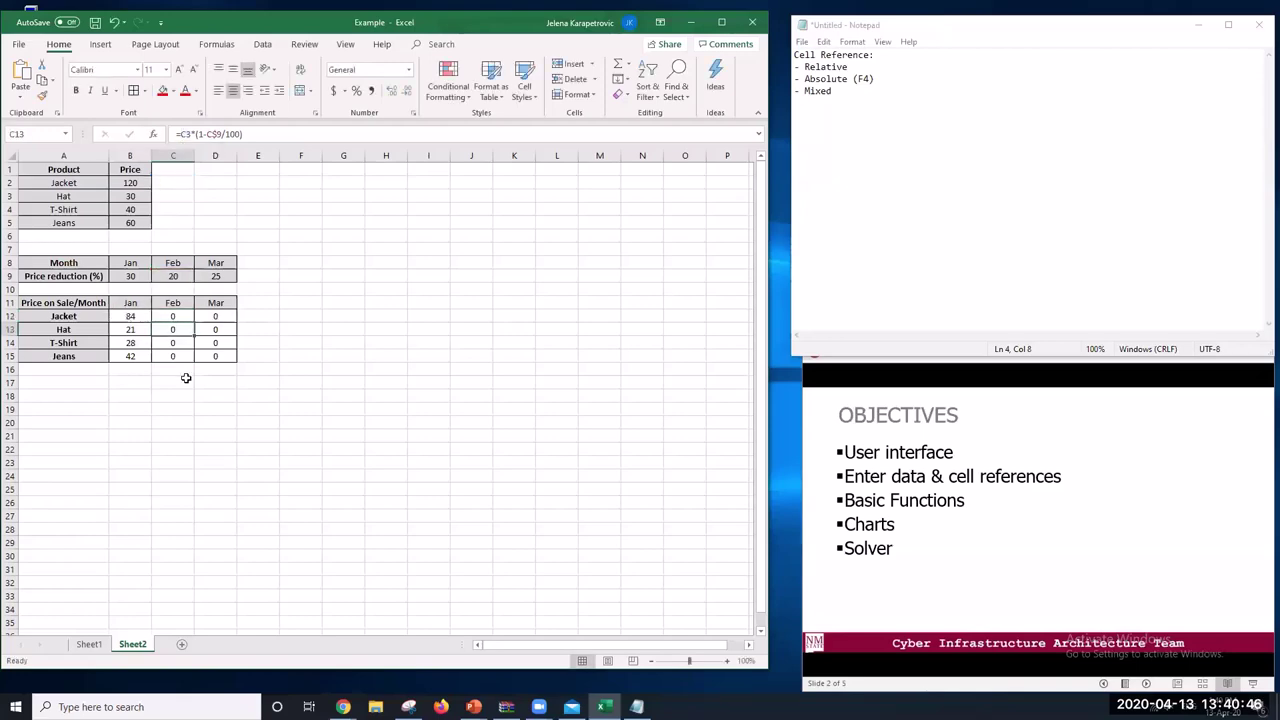
Fix the price column in the January Jacket formula, giving =$B2*(1-B$9/100) in B12, and fill it across B12:D15
{"action": "left_click", "coordinate": [141, 317]}
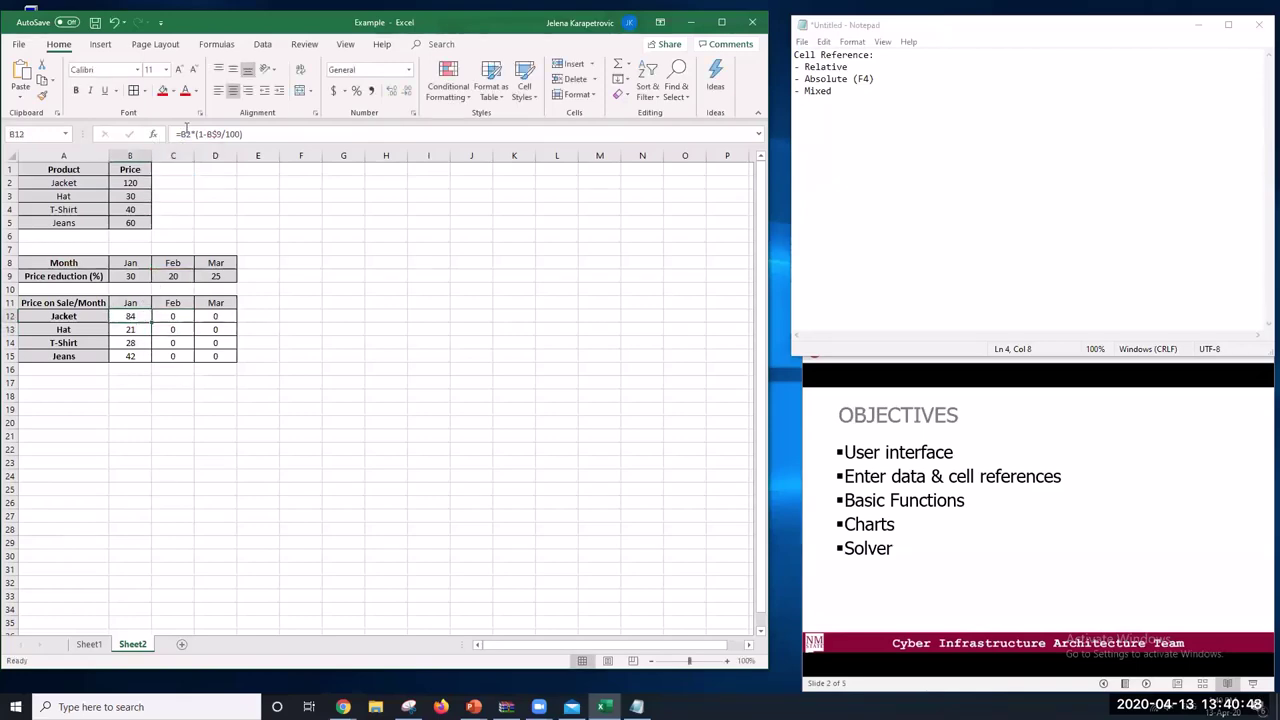
{"action": "left_click", "coordinate": [180, 133]}
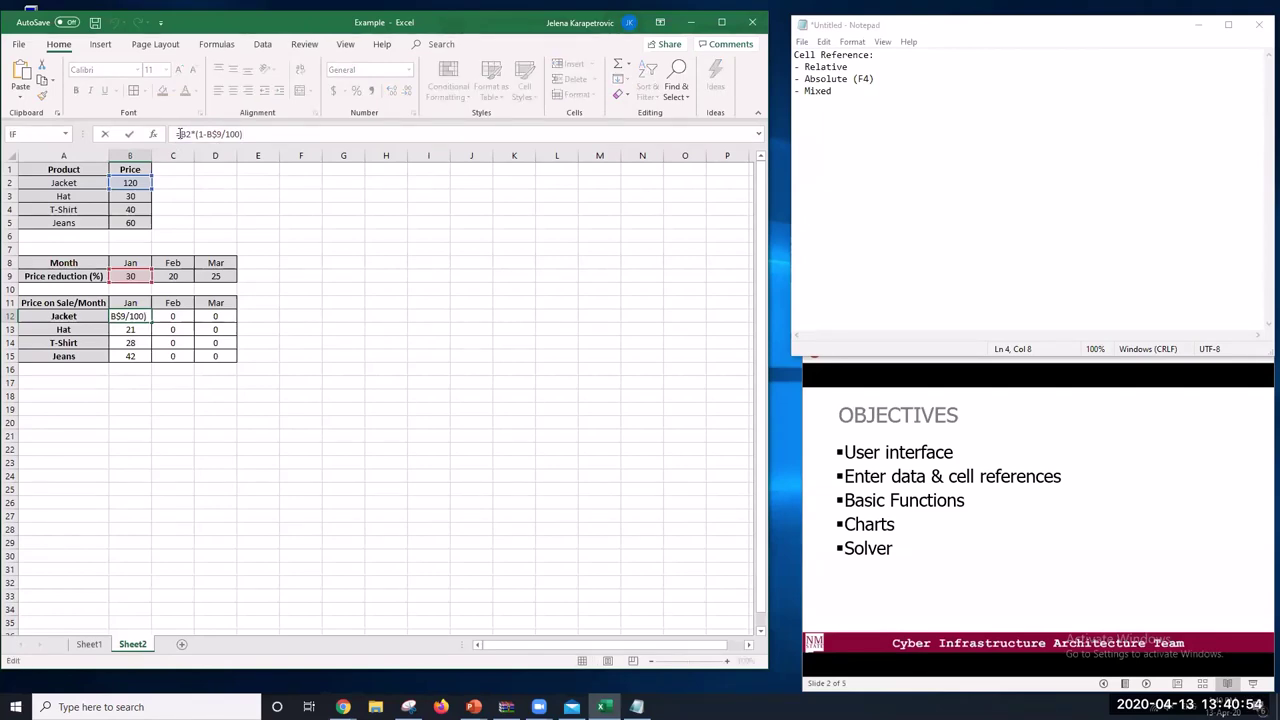
{"action": "left_click", "coordinate": [180, 134]}
{"action": "type", "text": "$"}
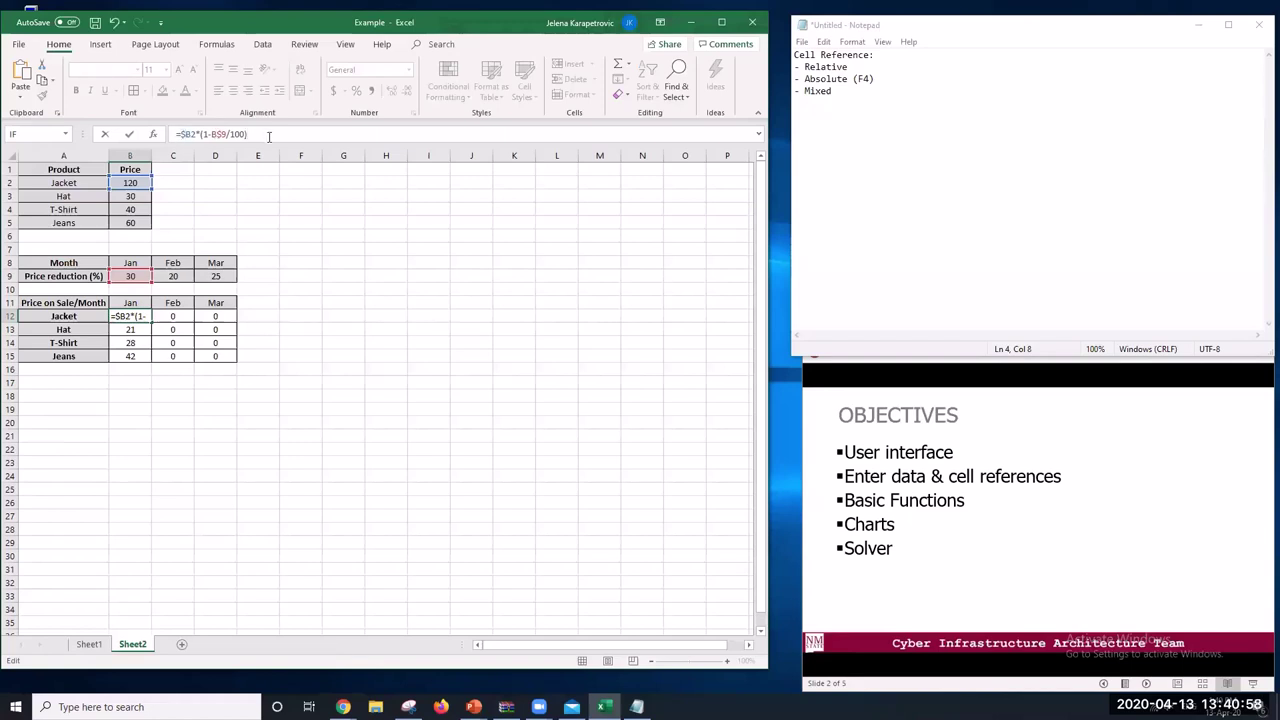
{"action": "key", "text": "Return"}
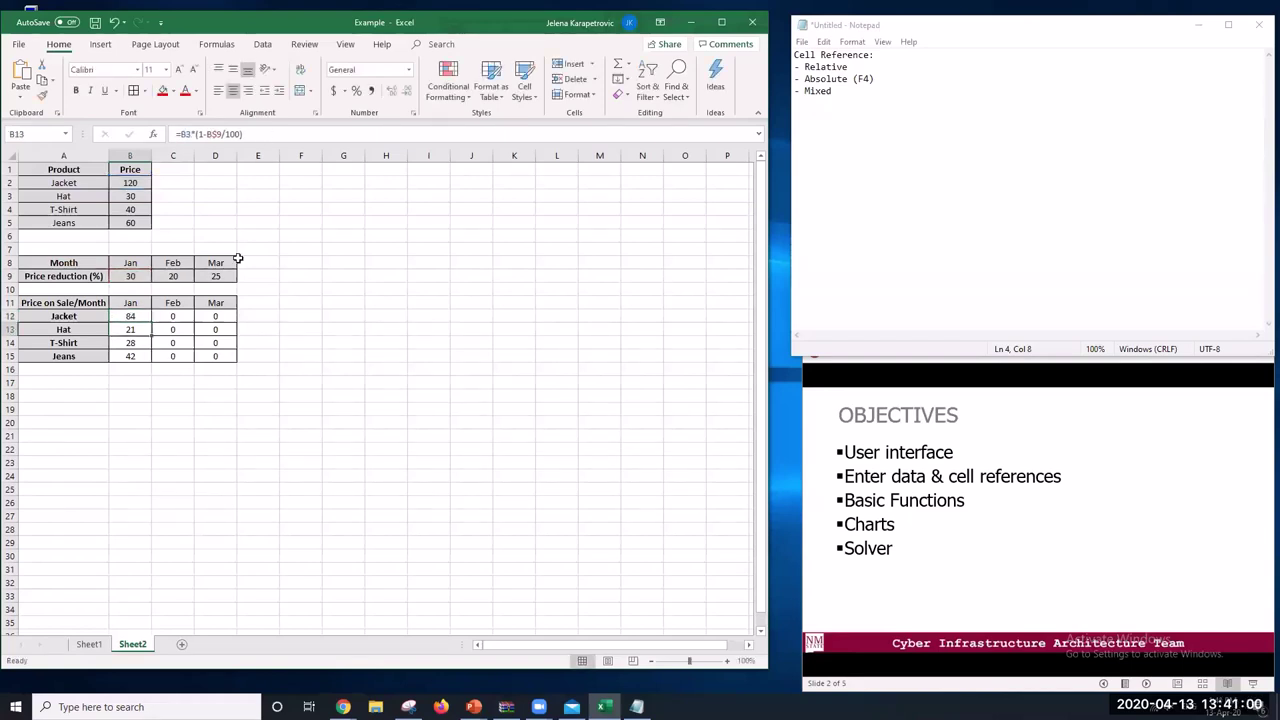
{"action": "left_click", "coordinate": [138, 316]}
{"action": "left_click_drag", "start_coordinate": [151, 322], "coordinate": [237, 360]}
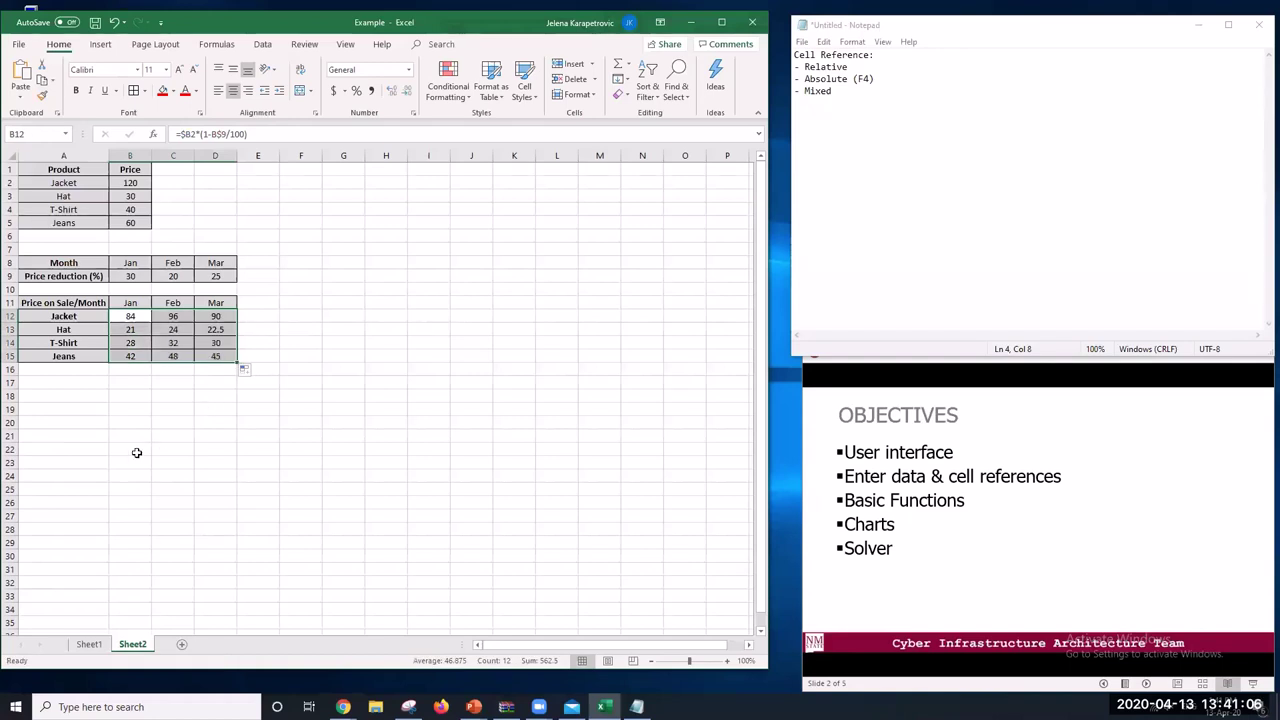
{"action": "left_click", "coordinate": [129, 457]}
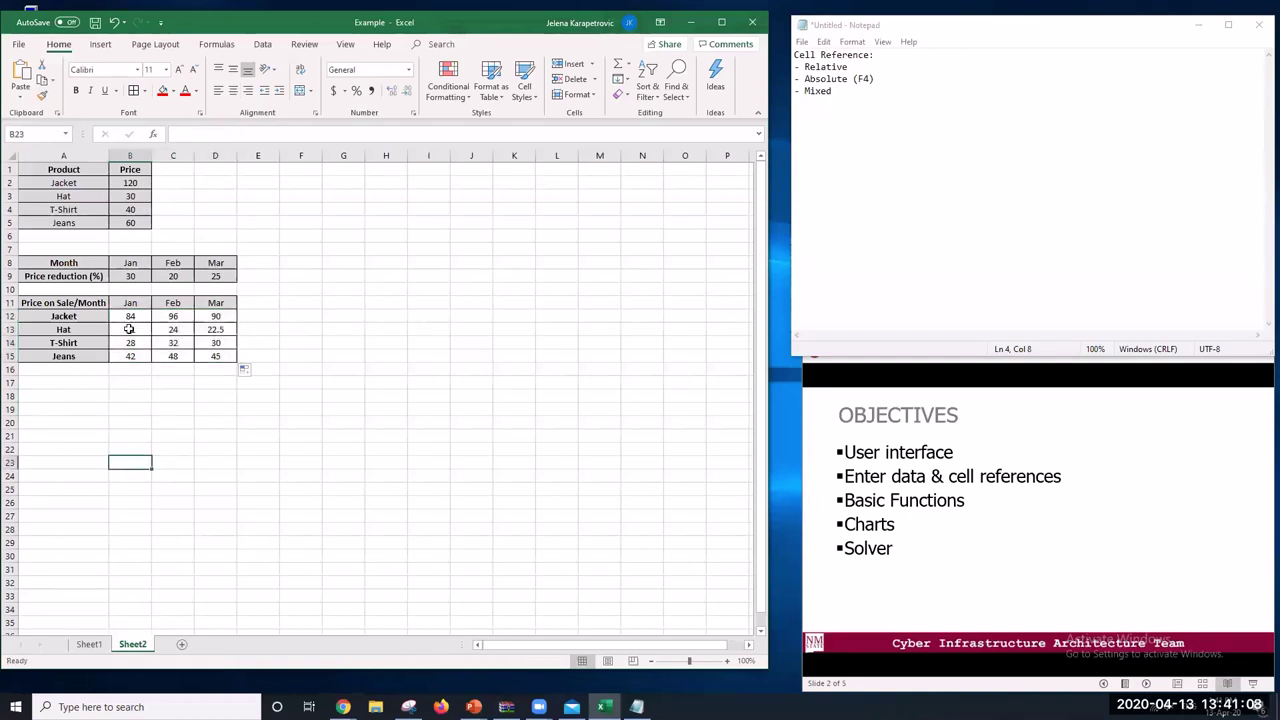
Check which price and price reduction cells the March T-Shirt formula in D14 refers to
{"action": "left_click", "coordinate": [218, 342]}
{"action": "double_click", "coordinate": [218, 342]}
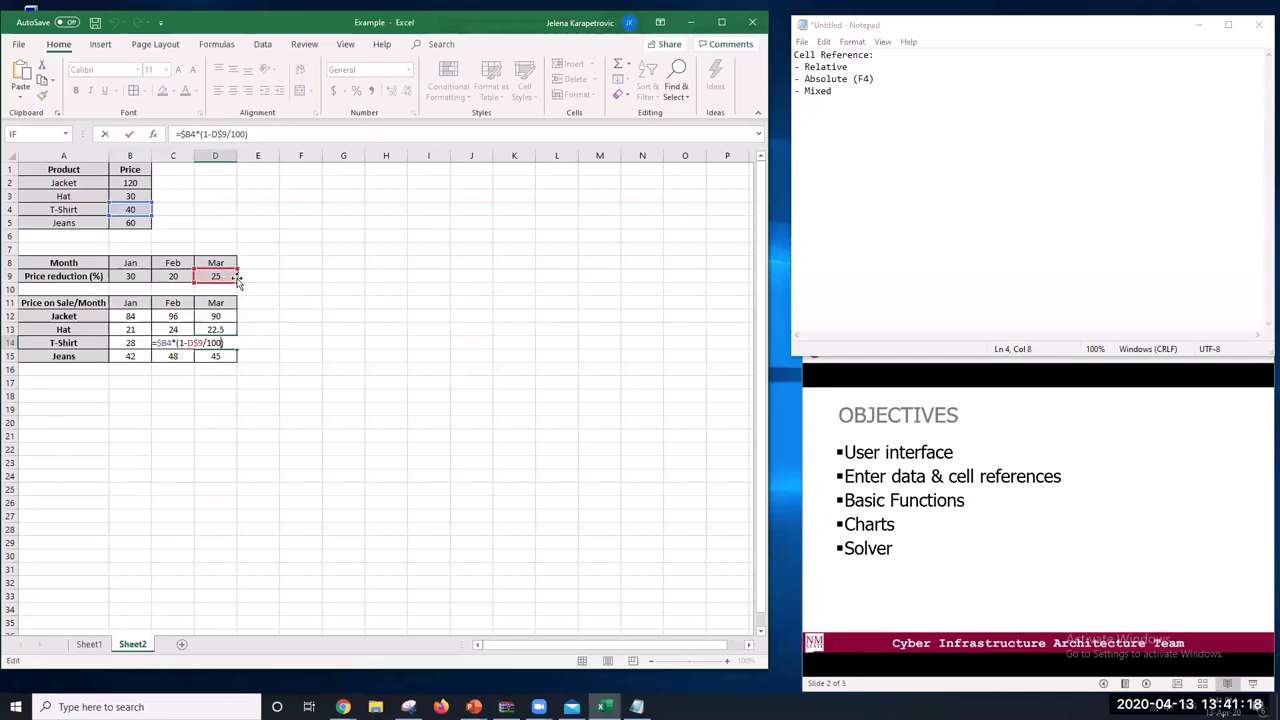
{"action": "key", "text": "Return"}
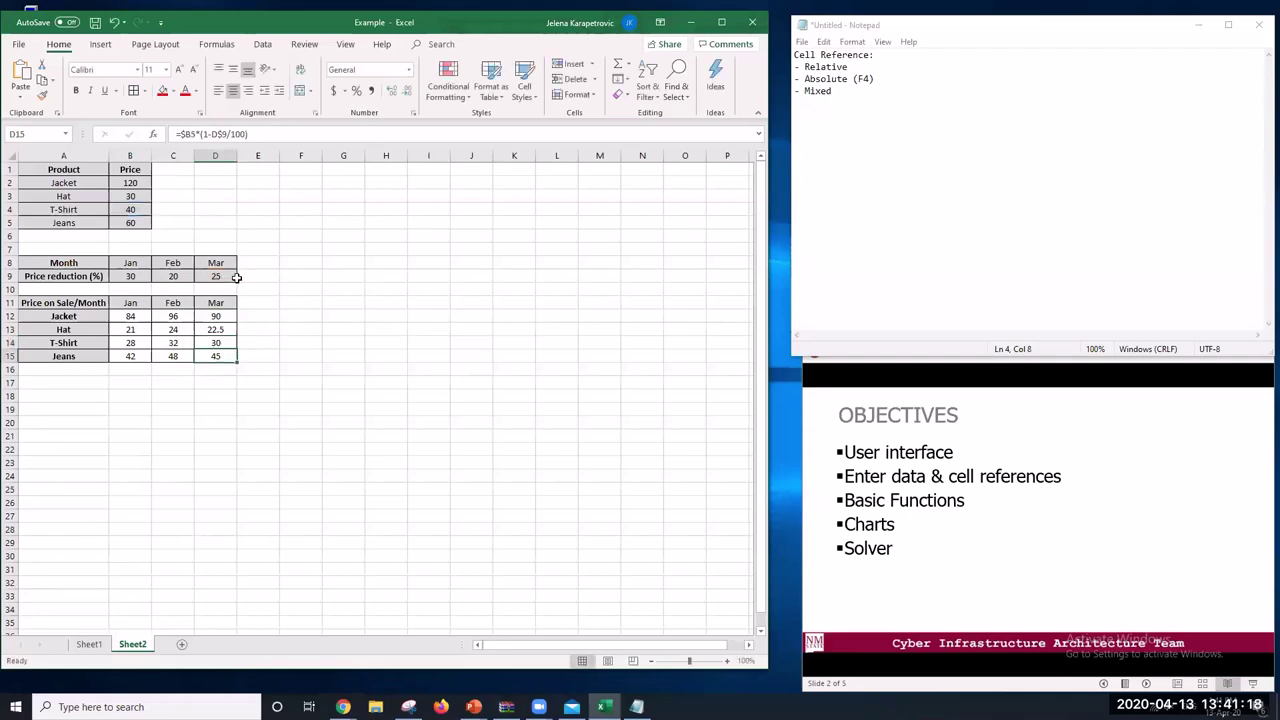
Examine the fixed column of the price reference and the fixed row of the price reduction reference in B12
{"action": "left_click", "coordinate": [138, 317]}
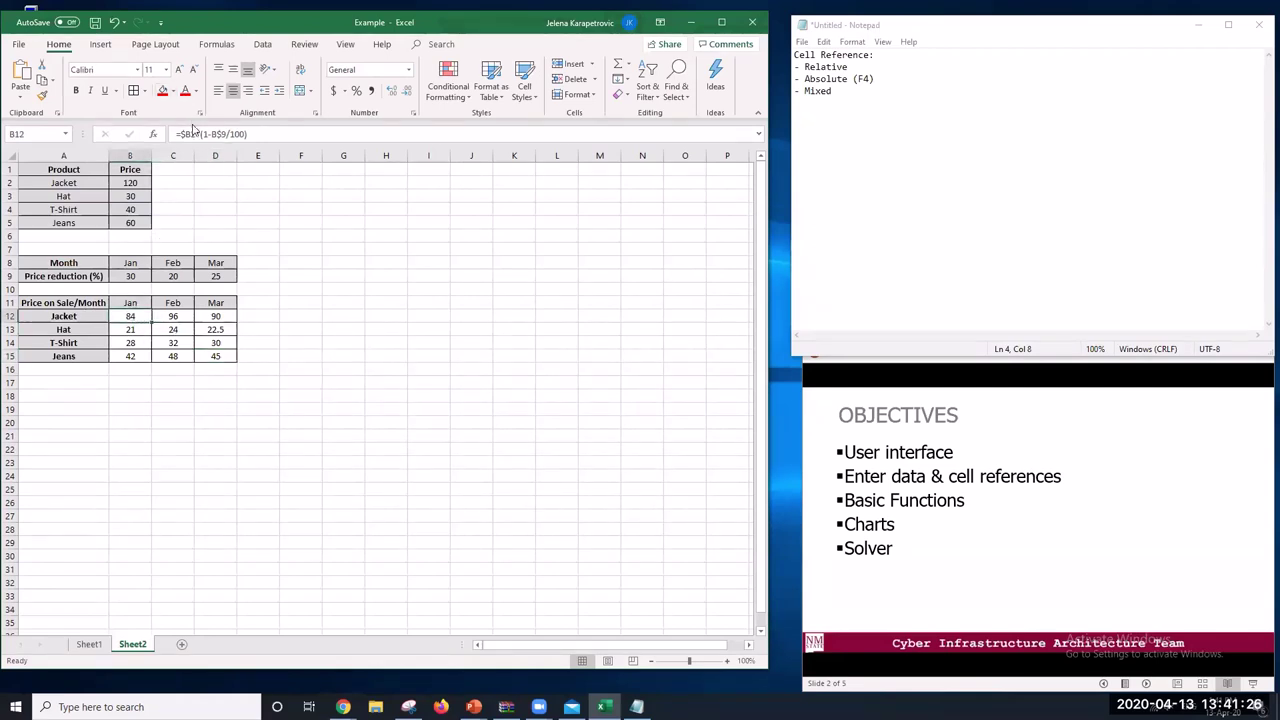
{"action": "left_click", "coordinate": [133, 155]}
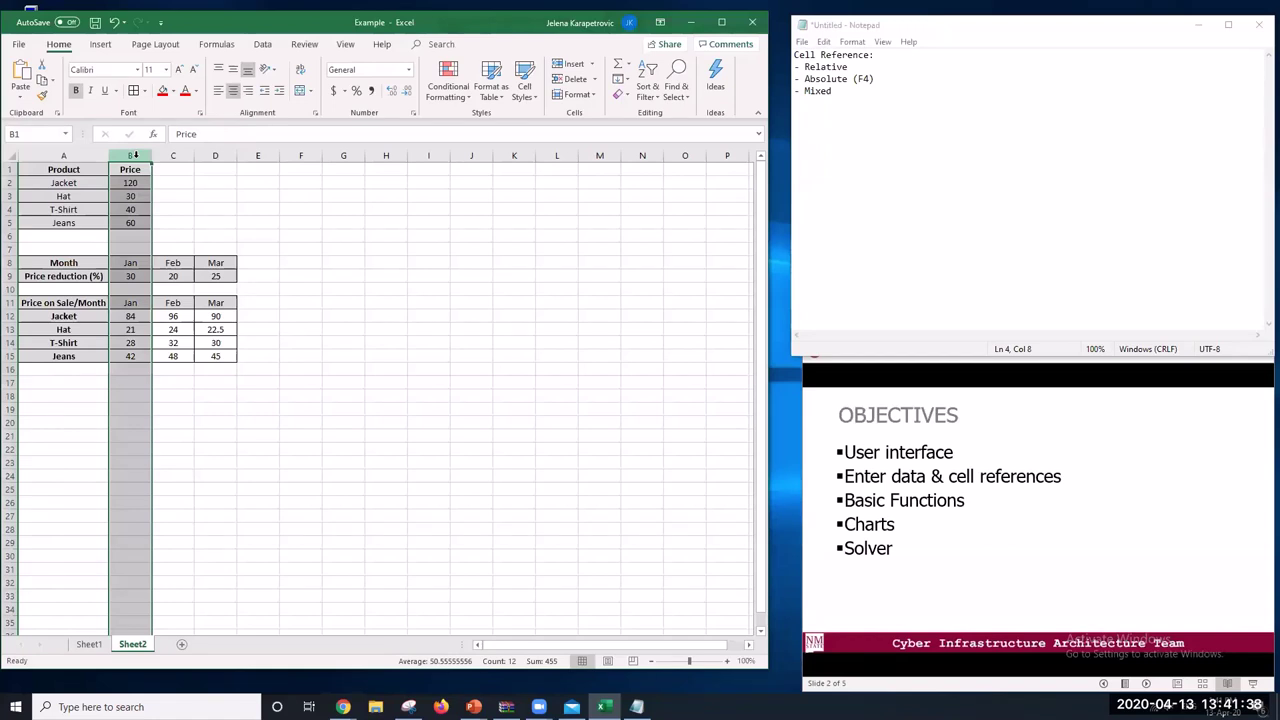
{"action": "left_click", "coordinate": [122, 315]}
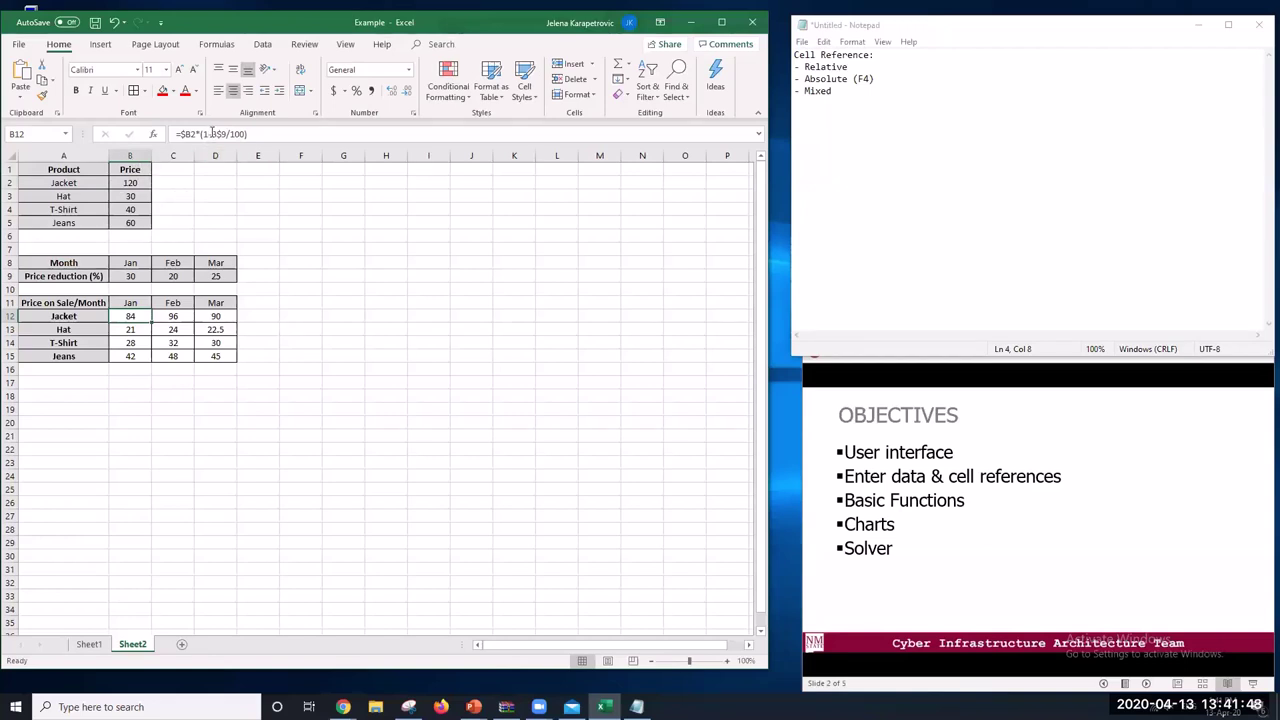
{"action": "left_click_drag", "start_coordinate": [203, 133], "coordinate": [247, 133]}
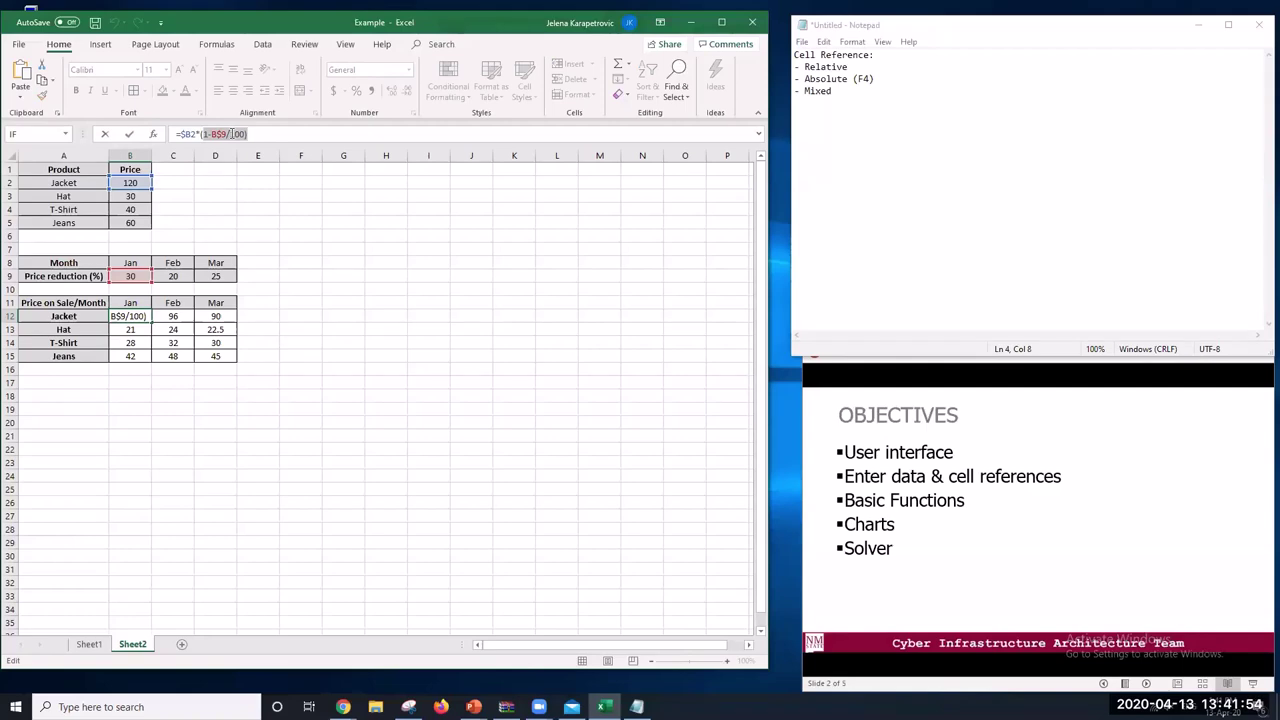
{"action": "left_click", "coordinate": [216, 133]}
{"action": "left_click_drag", "start_coordinate": [230, 133], "coordinate": [214, 136]}
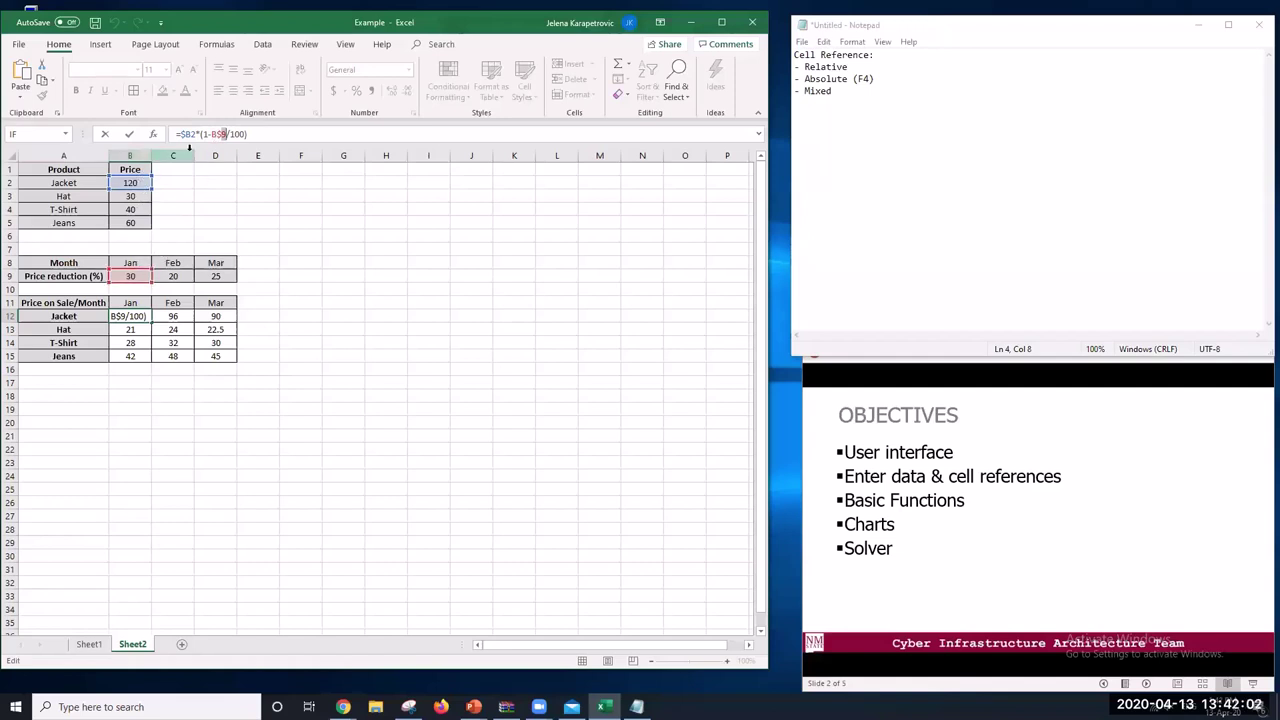
{"action": "left_click", "coordinate": [288, 133]}
{"action": "key", "text": "Return"}
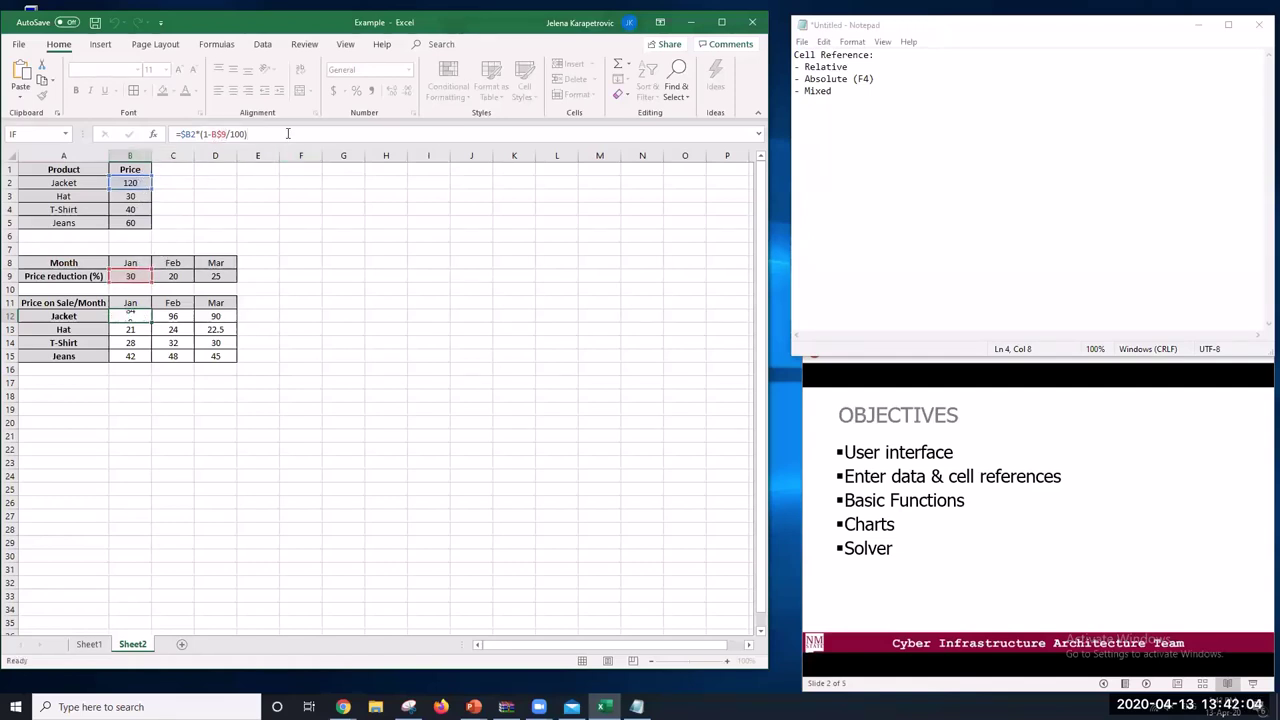
In the Notepad notes, extend the Mixed entry with "(fixed row/column) (F4)" and return to the Excel workbook
{"action": "left_click", "coordinate": [885, 90]}
{"action": "type", "text": "("}
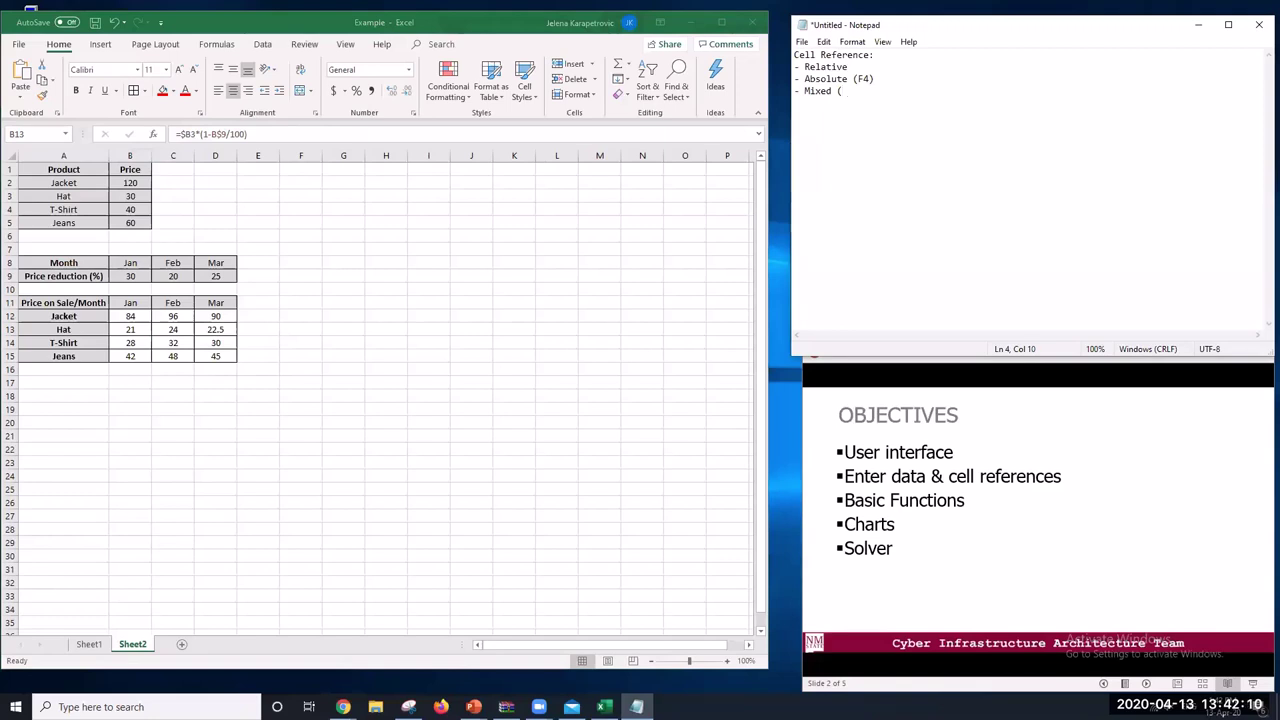
{"action": "type", "text": "fixed row/column)"}
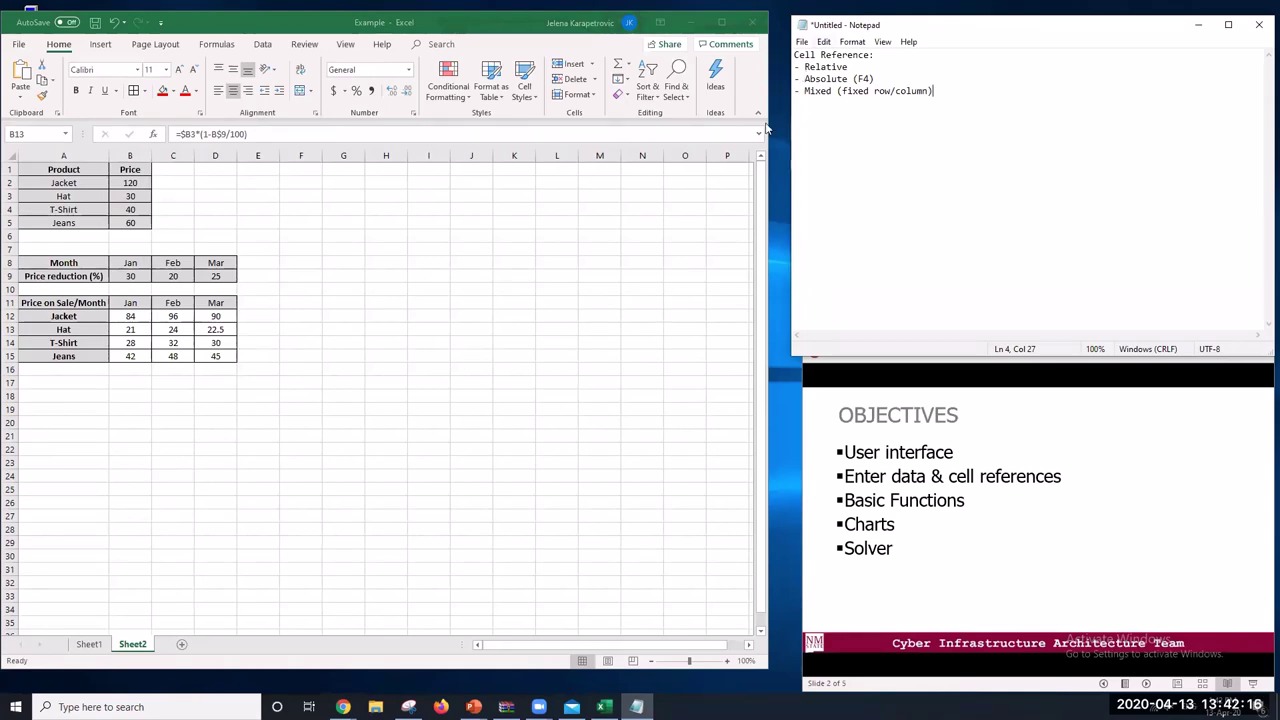
{"action": "type", "text": " (F4)"}
{"action": "key", "text": "Return"}
{"action": "key", "text": "alt+Tab"}
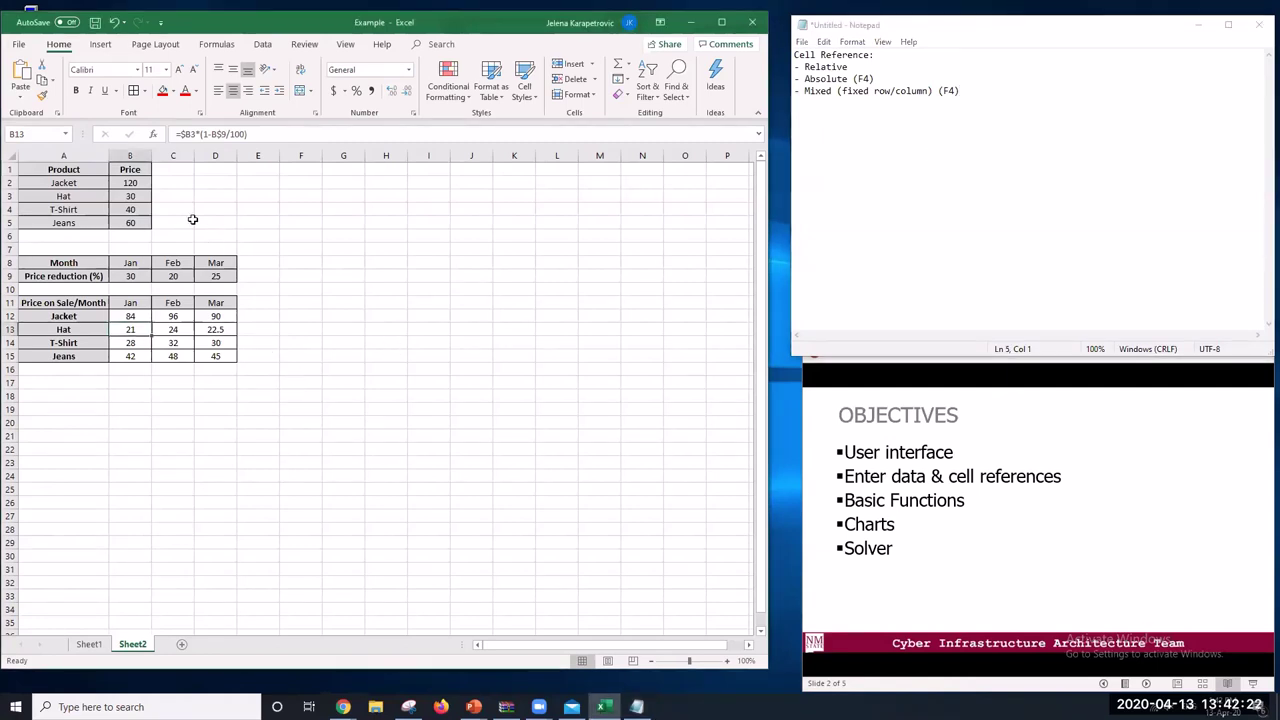
Cycle the Jacket price reference in the B12 formula through its relative, absolute and mixed forms
{"action": "left_click", "coordinate": [130, 314]}
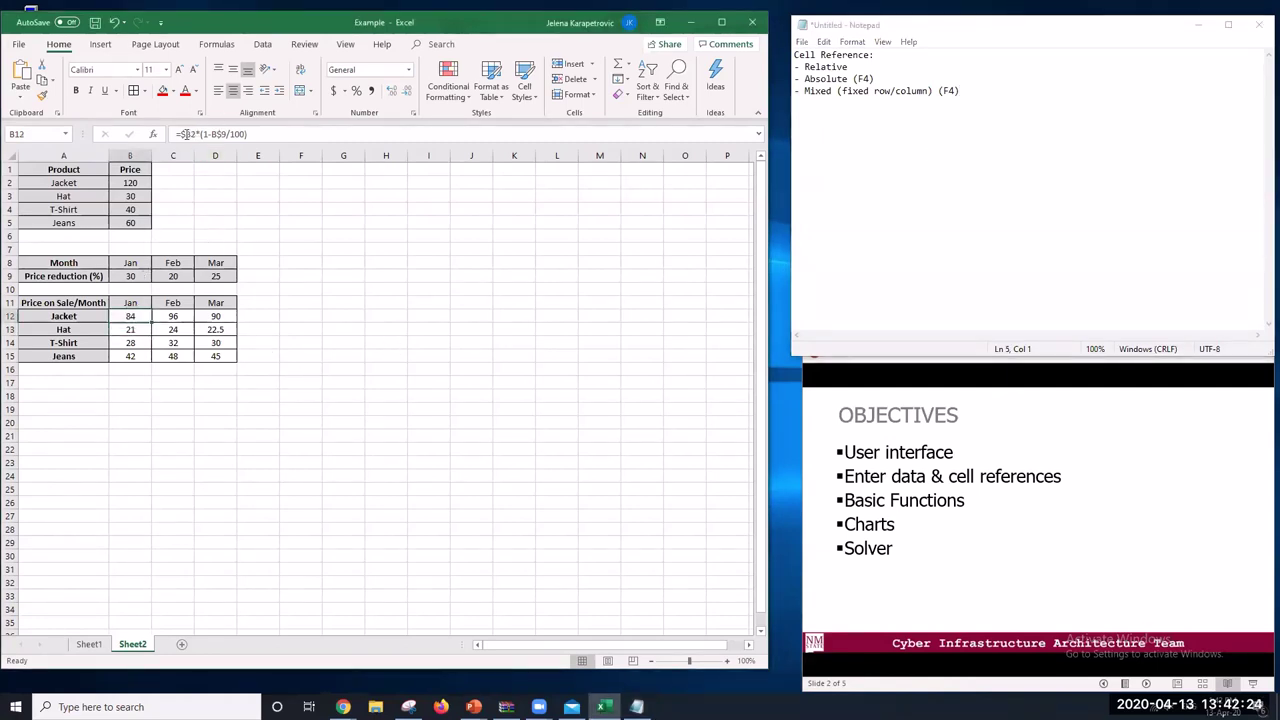
{"action": "key", "text": "F2"}
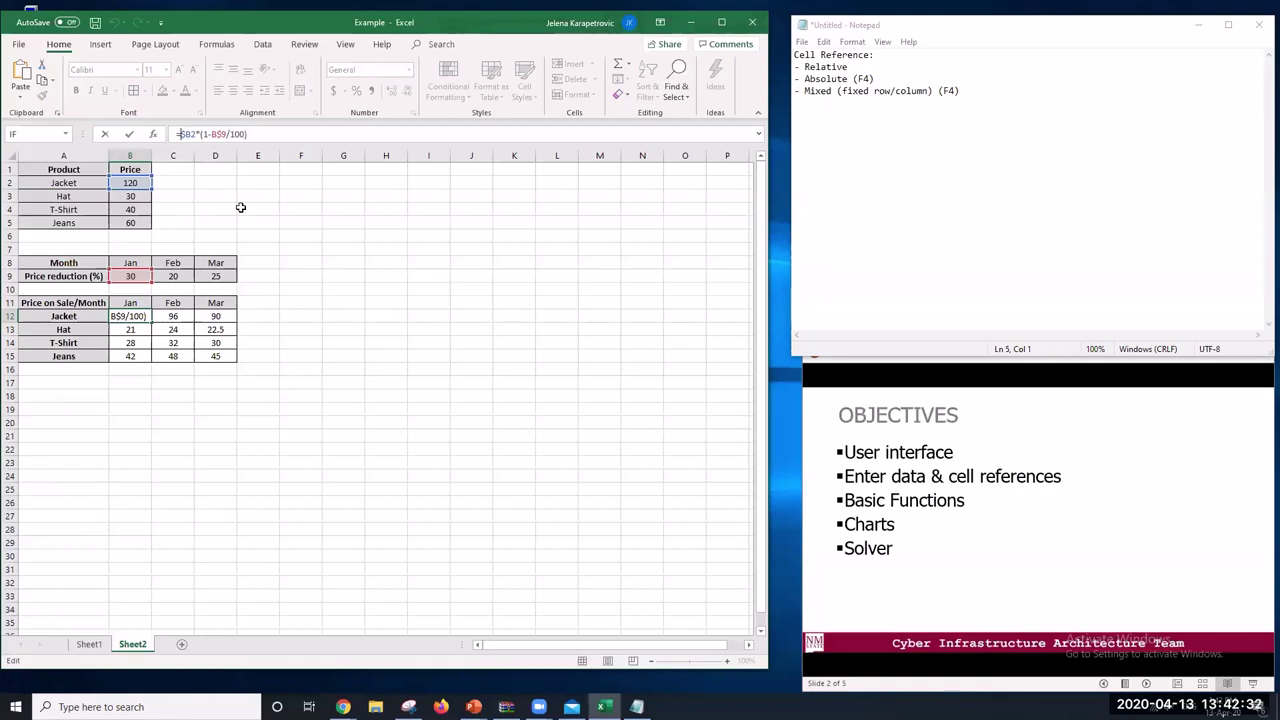
{"action": "key", "text": "F4"}
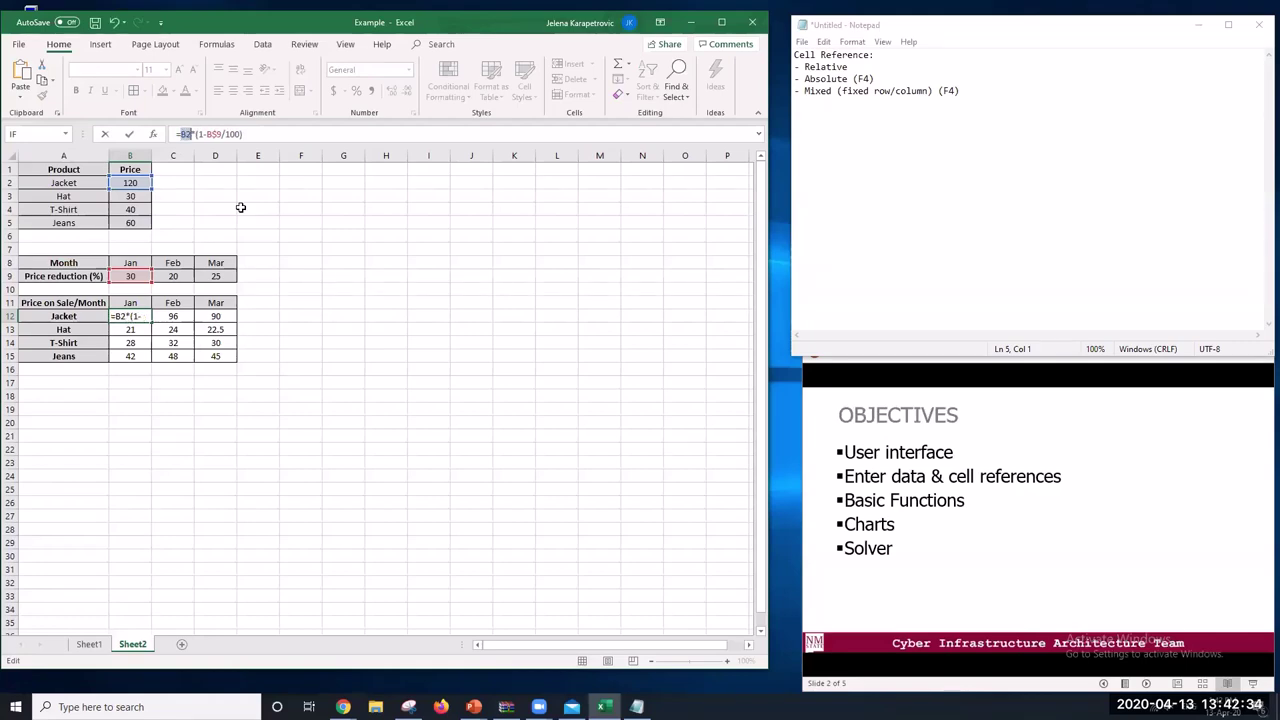
{"action": "key", "text": "F4"}
{"action": "key", "text": "F4"}
{"action": "key", "text": "F4"}
{"action": "key", "text": "Return"}
{"action": "left_click", "coordinate": [340, 292]}
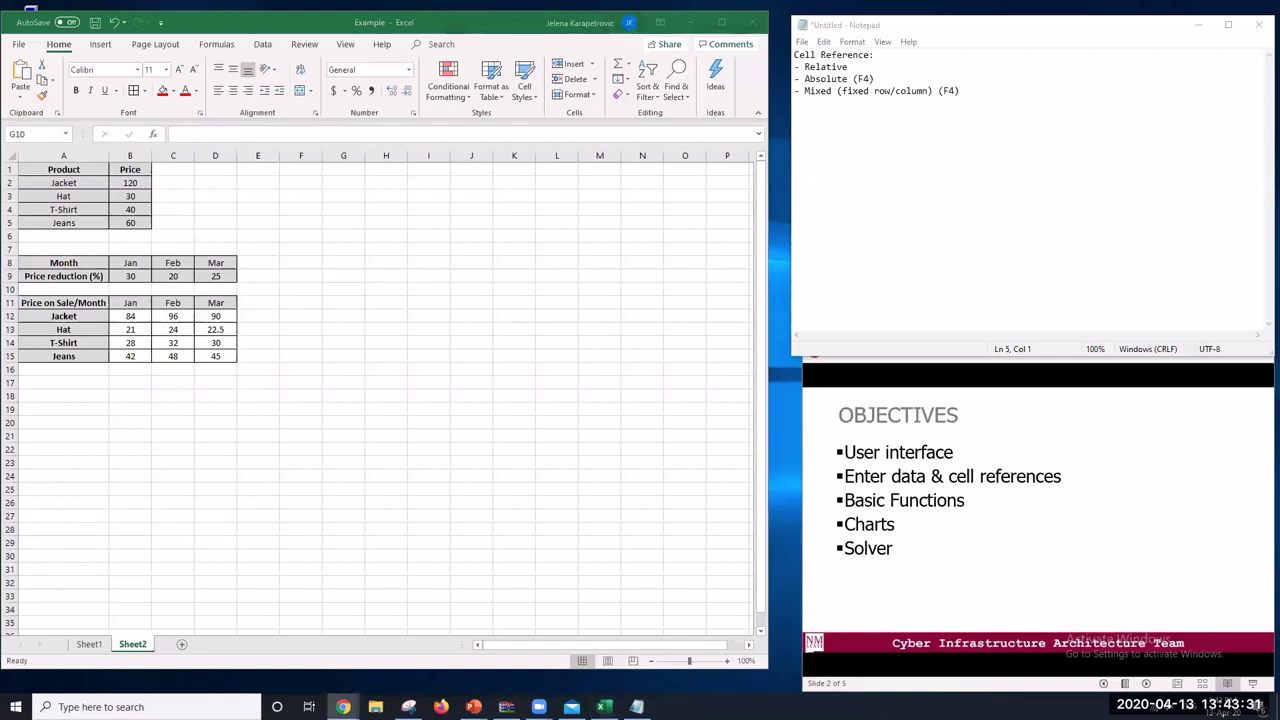
Add a new blank worksheet after Sheet2 in the workbook
{"action": "left_click", "coordinate": [329, 409]}
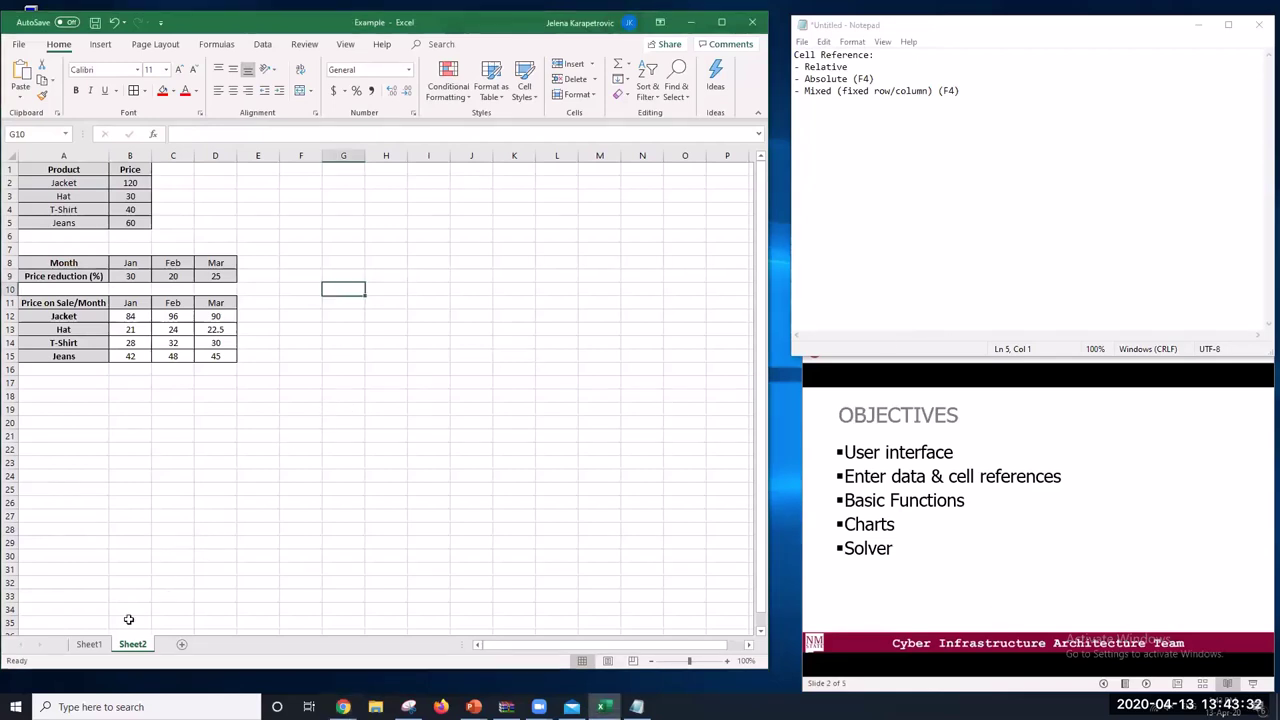
{"action": "left_click", "coordinate": [181, 645]}
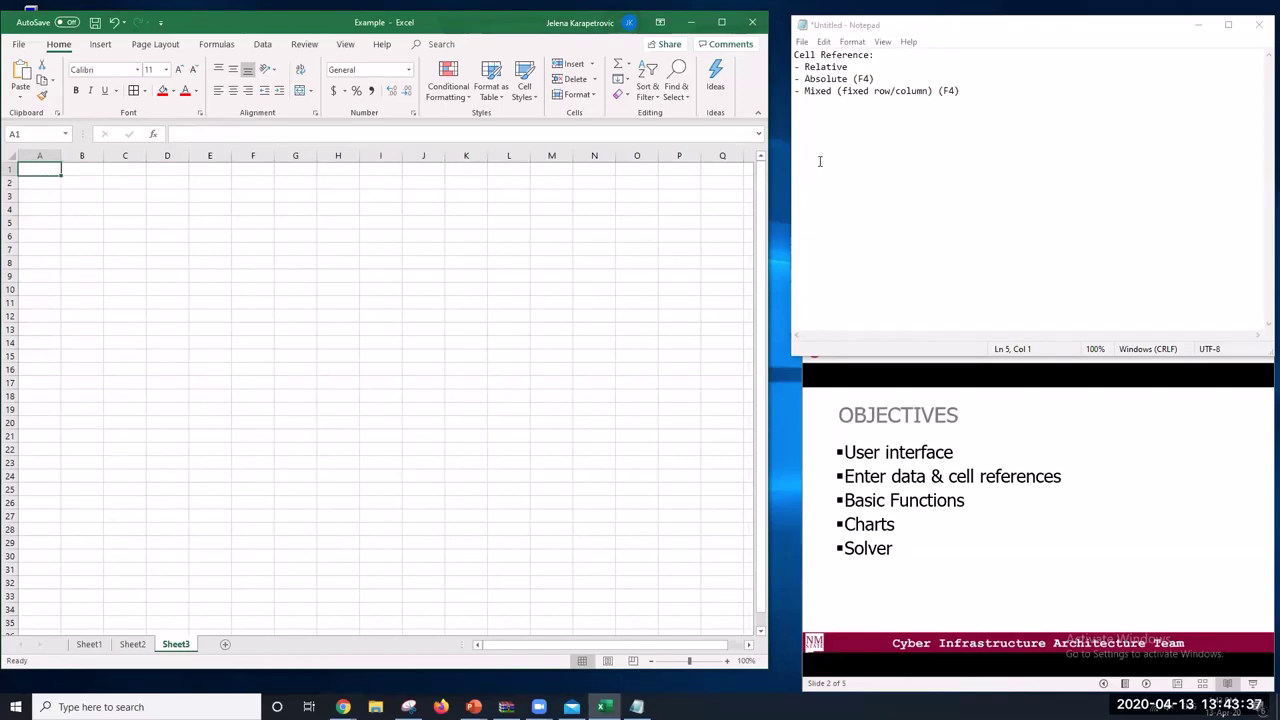
{"action": "left_click", "coordinate": [343, 707]}
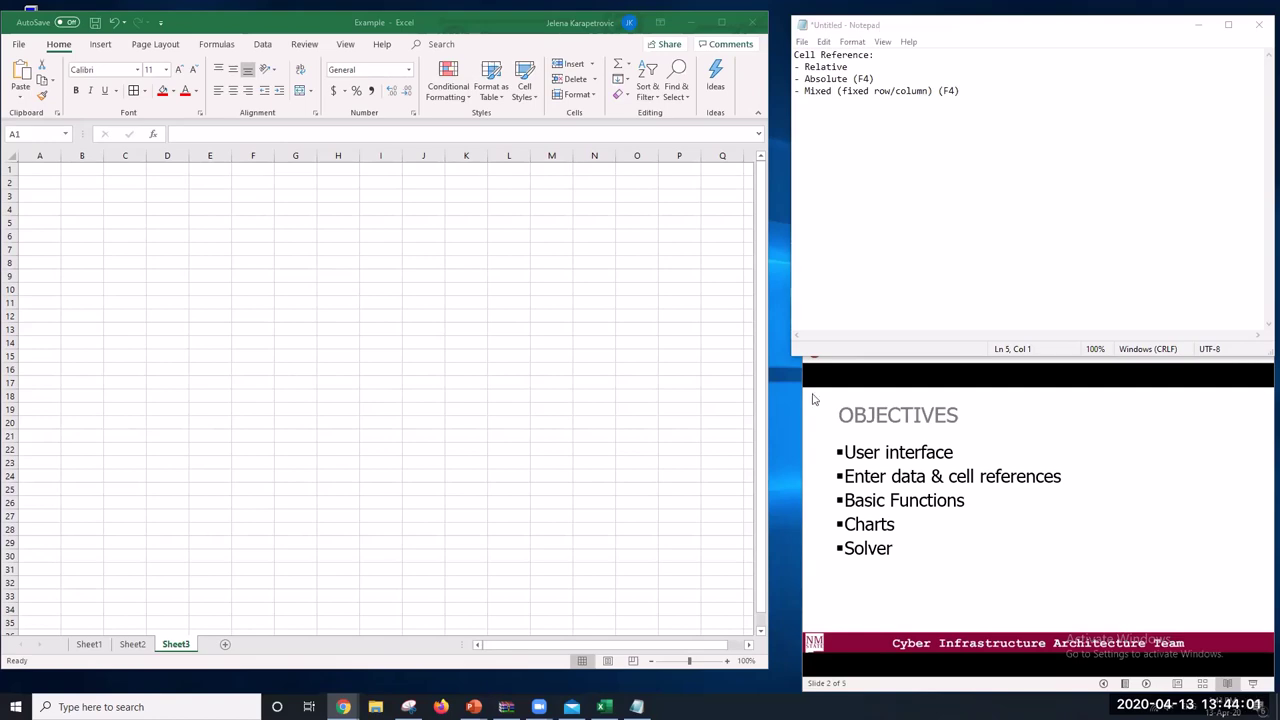
{"action": "left_click", "coordinate": [160, 260]}
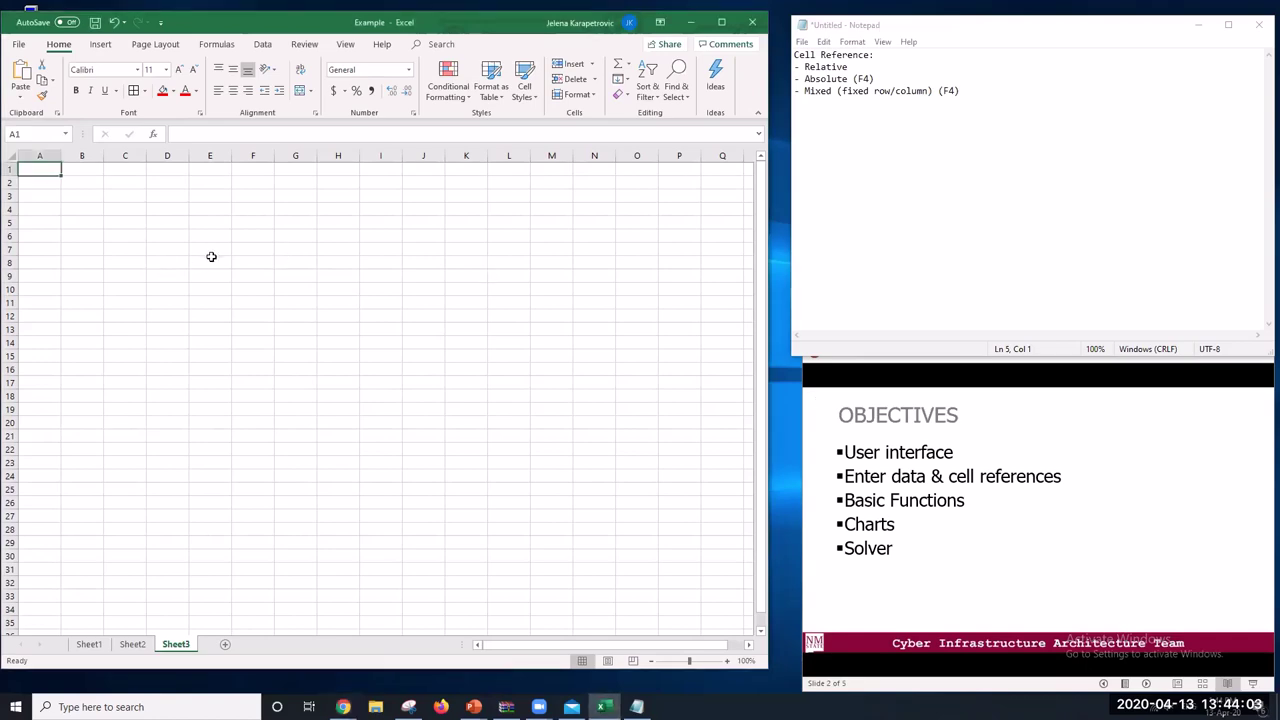
{"action": "left_click_drag", "start_coordinate": [210, 251], "coordinate": [211, 257]}
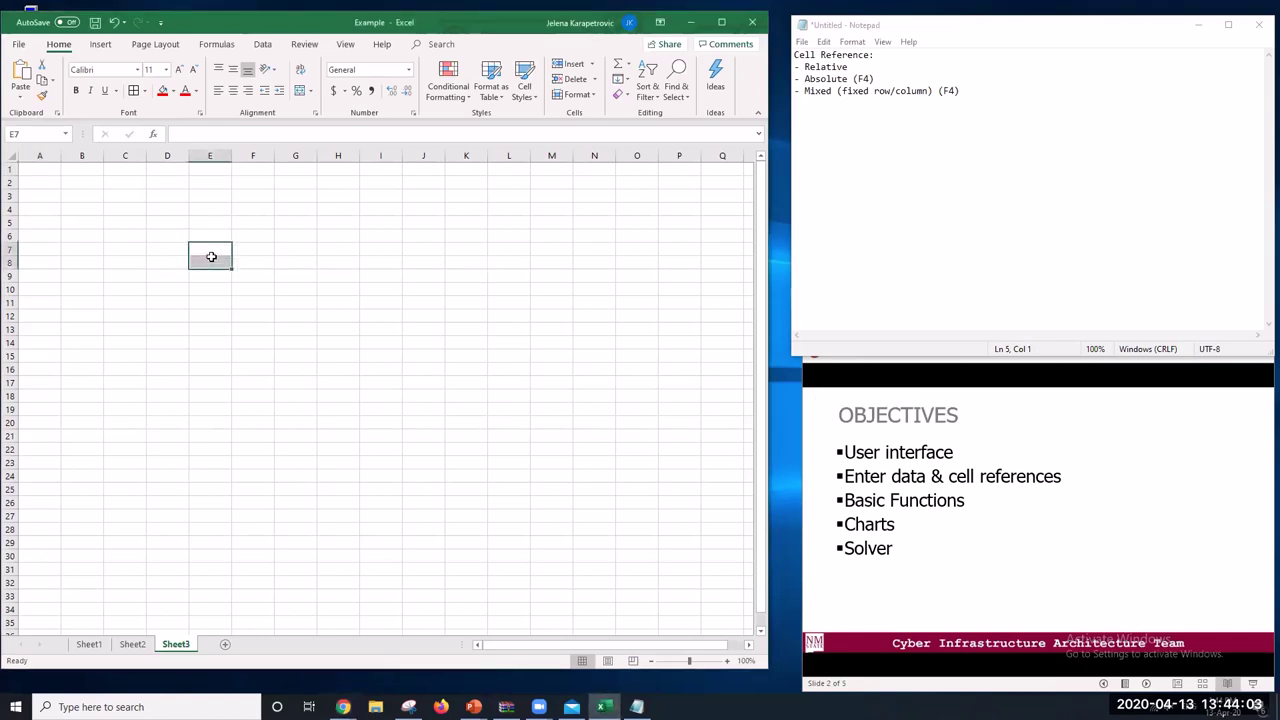
Add a "Function:" section to the Notepad notes with the lines "=", "name (average)" and "arguments"
{"action": "left_click", "coordinate": [1009, 97]}
{"action": "key", "text": "Return"}
{"action": "type", "text": "F"}
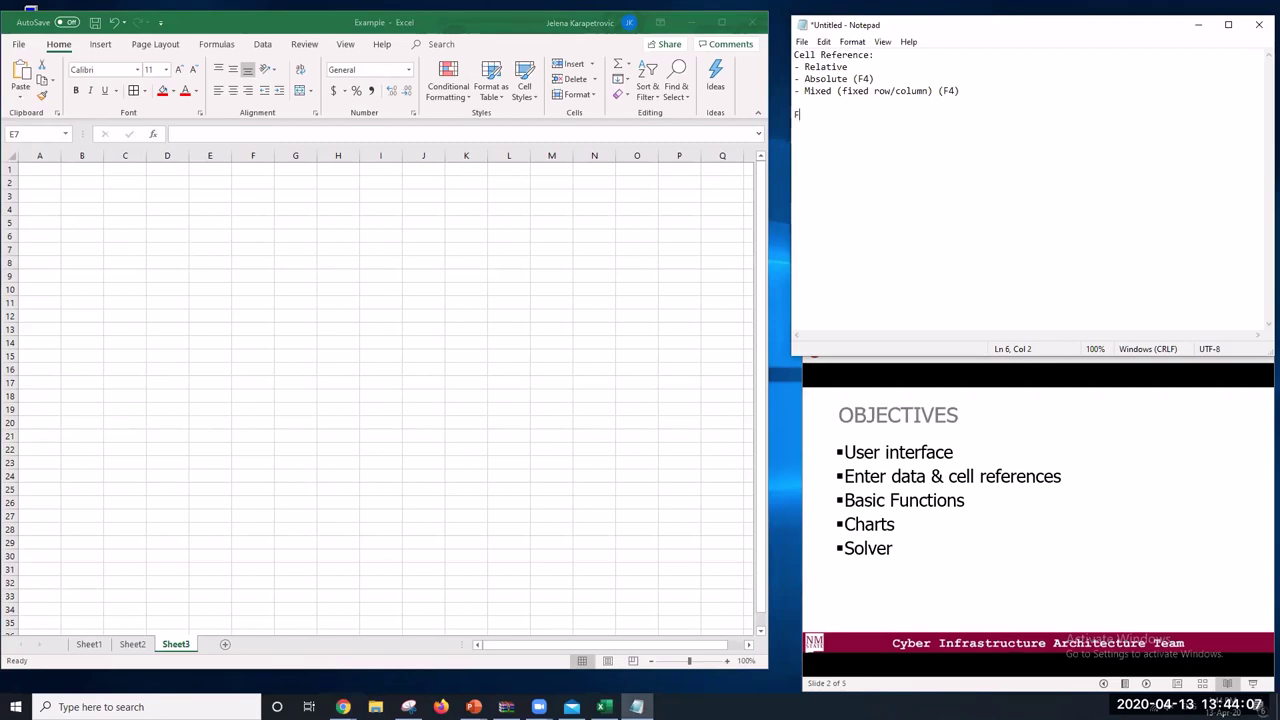
{"action": "type", "text": "unction: "}
{"action": "type", "text": "-"}
{"action": "type", "text": "me"}
{"action": "type", "text": " (average"}
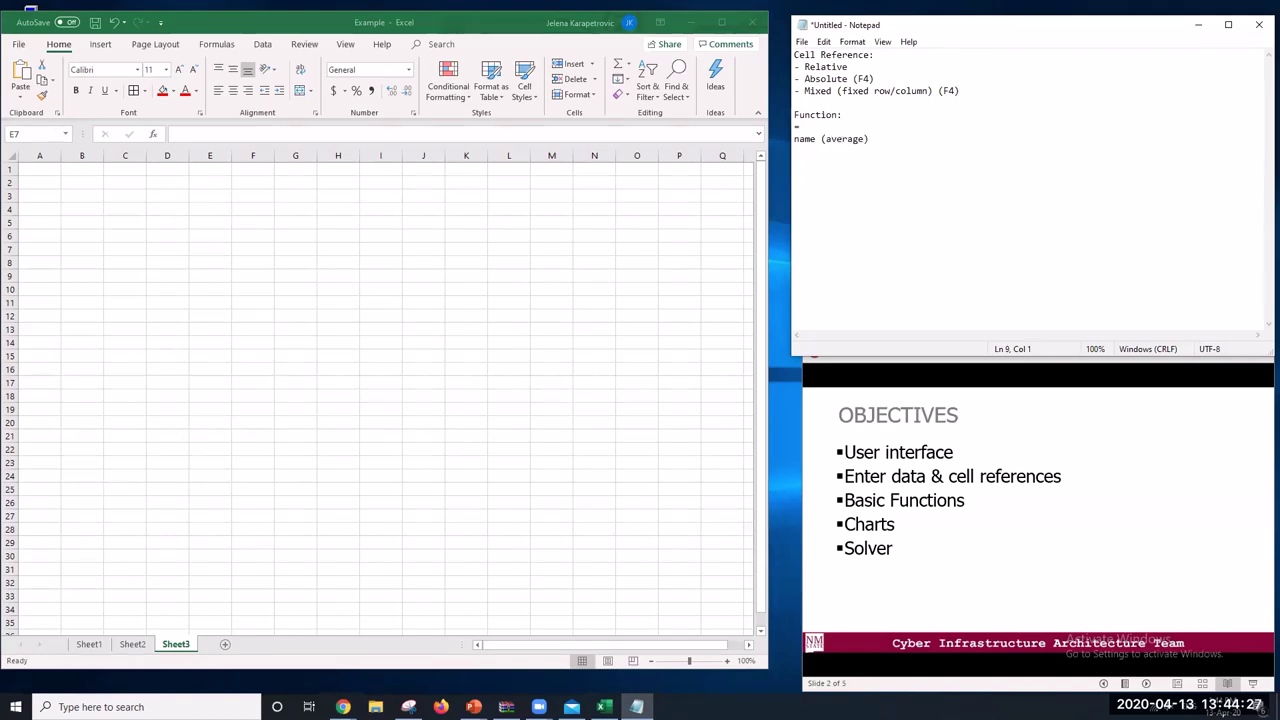
{"action": "type", "text": "arguments"}
Switch back to Excel and look through Sheet1 and Sheet2, ending on the length conversion table in Sheet1
{"action": "left_click", "coordinate": [69, 246]}
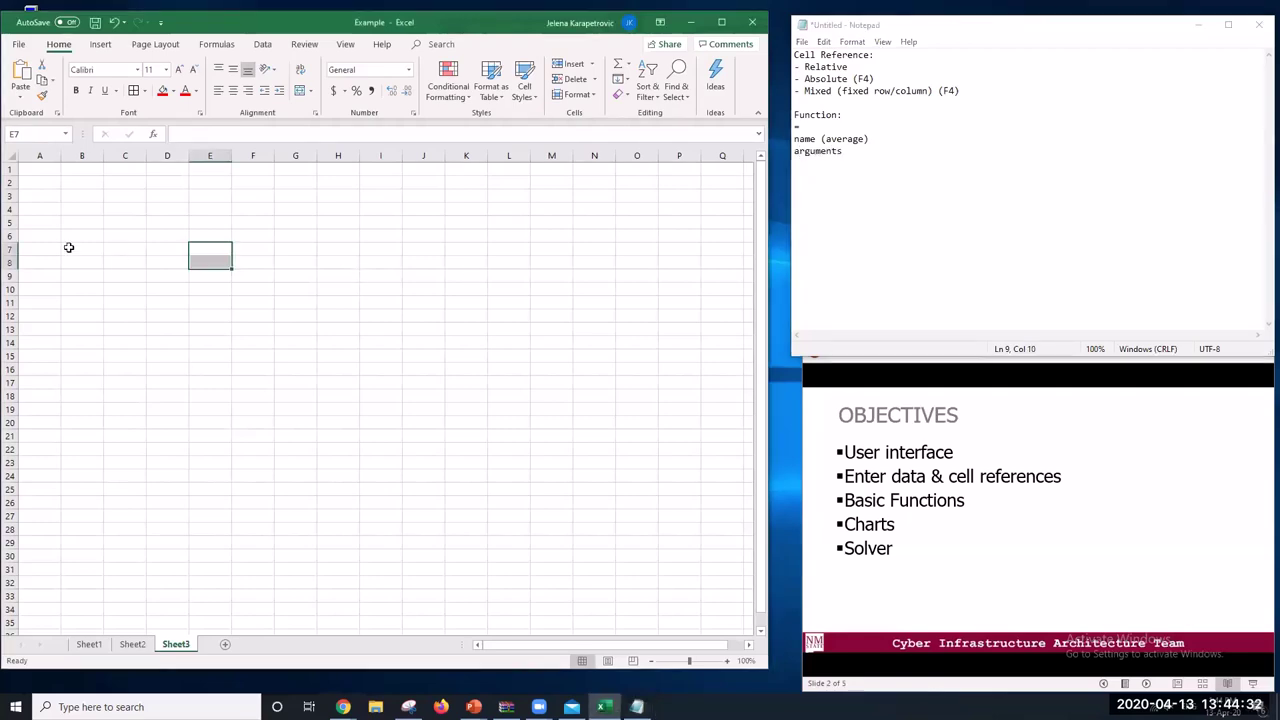
{"action": "left_click", "coordinate": [89, 644]}
{"action": "left_click", "coordinate": [229, 480]}
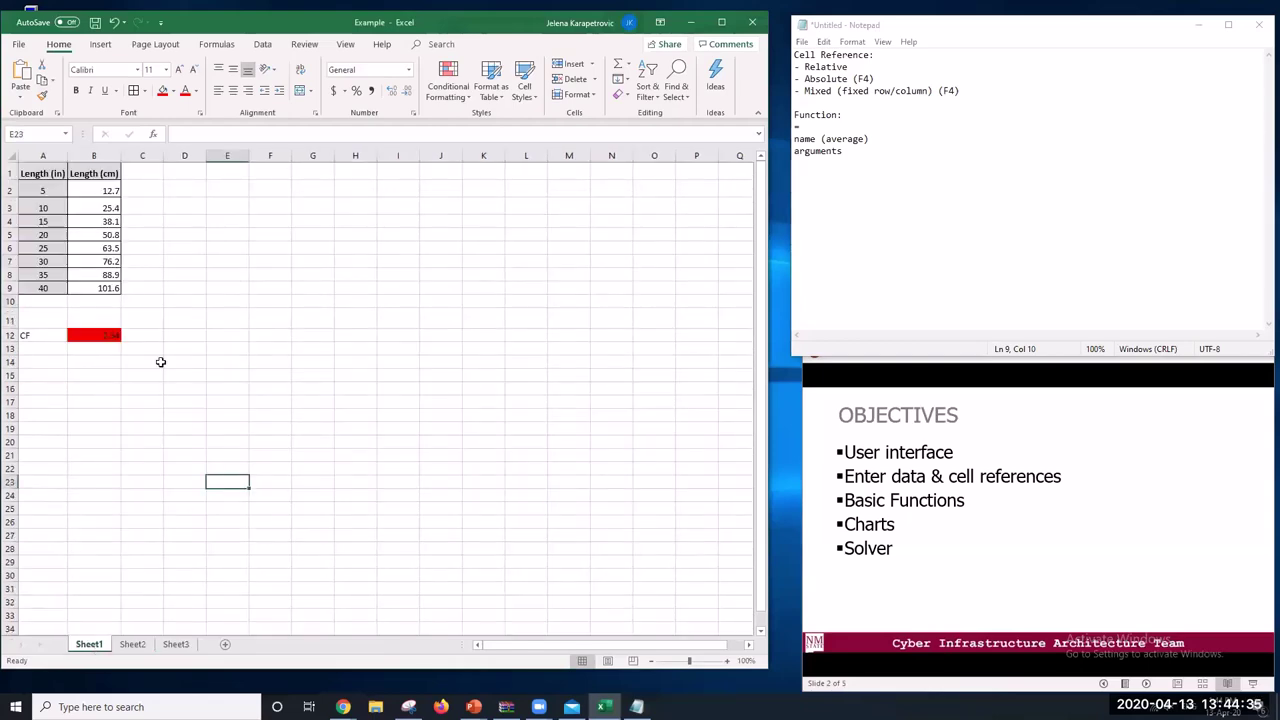
{"action": "left_click", "coordinate": [133, 644]}
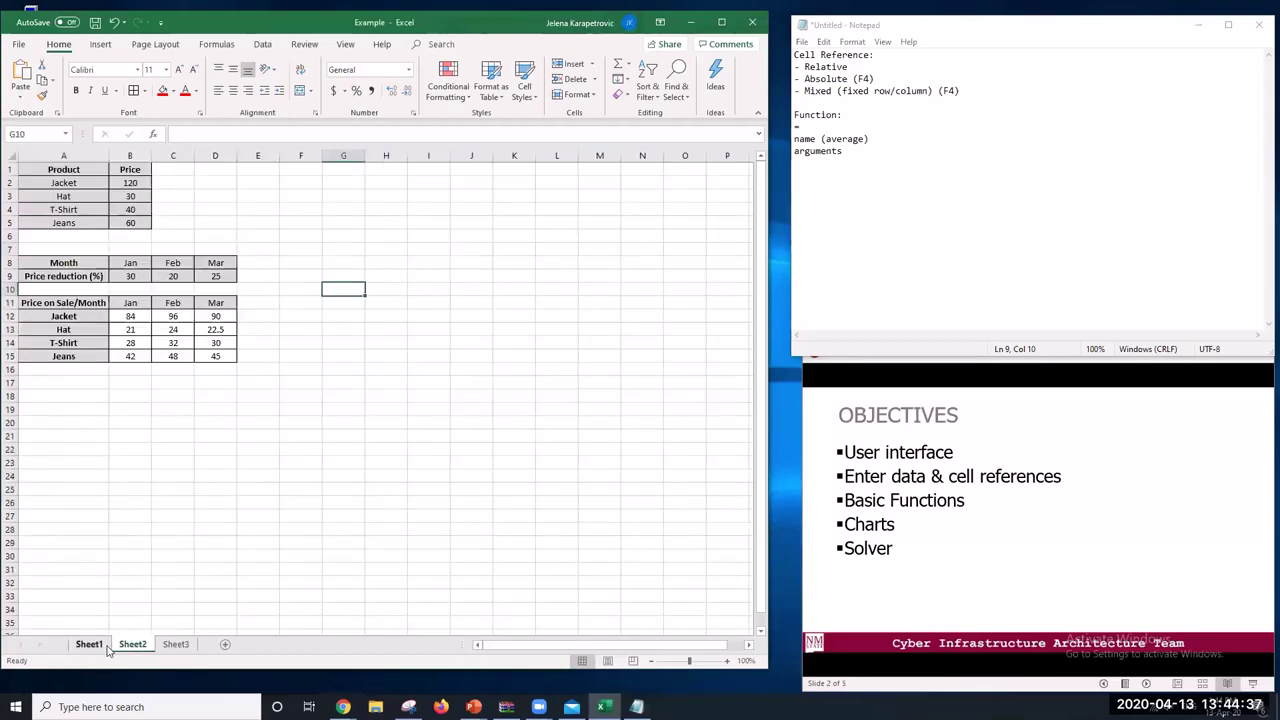
{"action": "left_click", "coordinate": [106, 646]}
{"action": "left_click", "coordinate": [345, 288]}
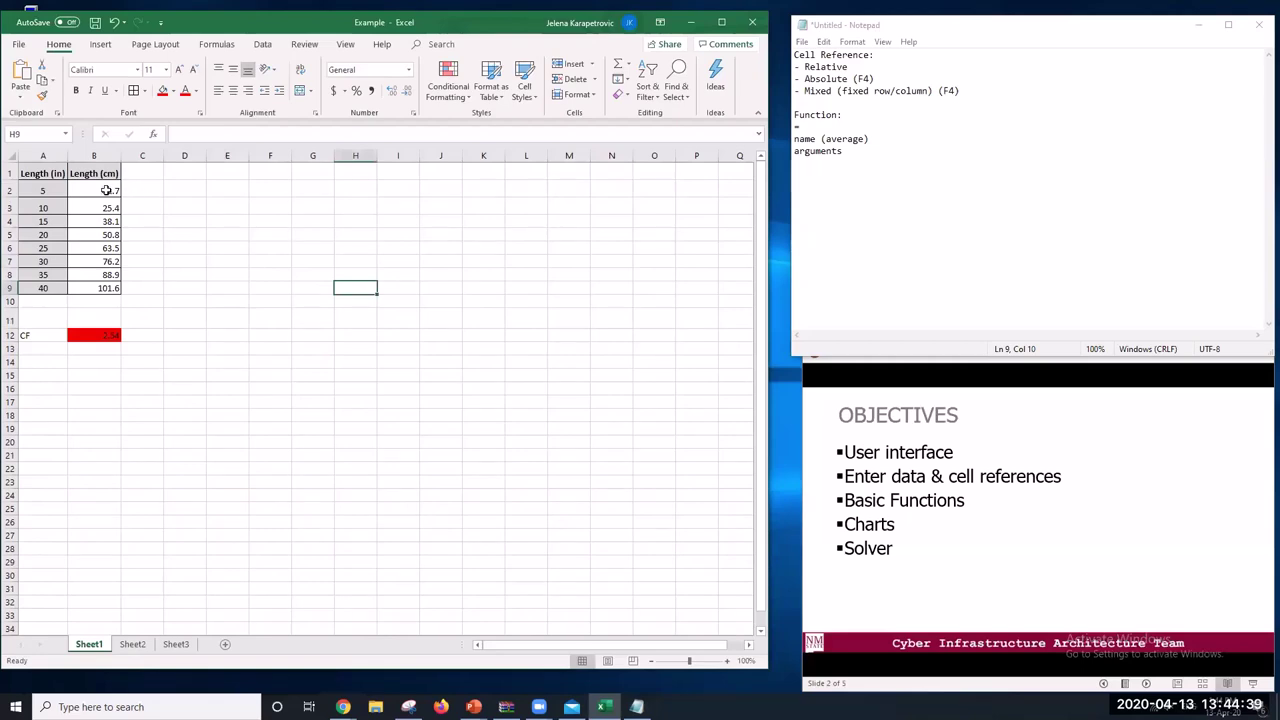
Examine the Length (cm) values in B2:B9 as the range for a function's arguments
{"action": "left_click_drag", "start_coordinate": [98, 189], "coordinate": [95, 288]}
{"action": "left_click", "coordinate": [240, 322]}
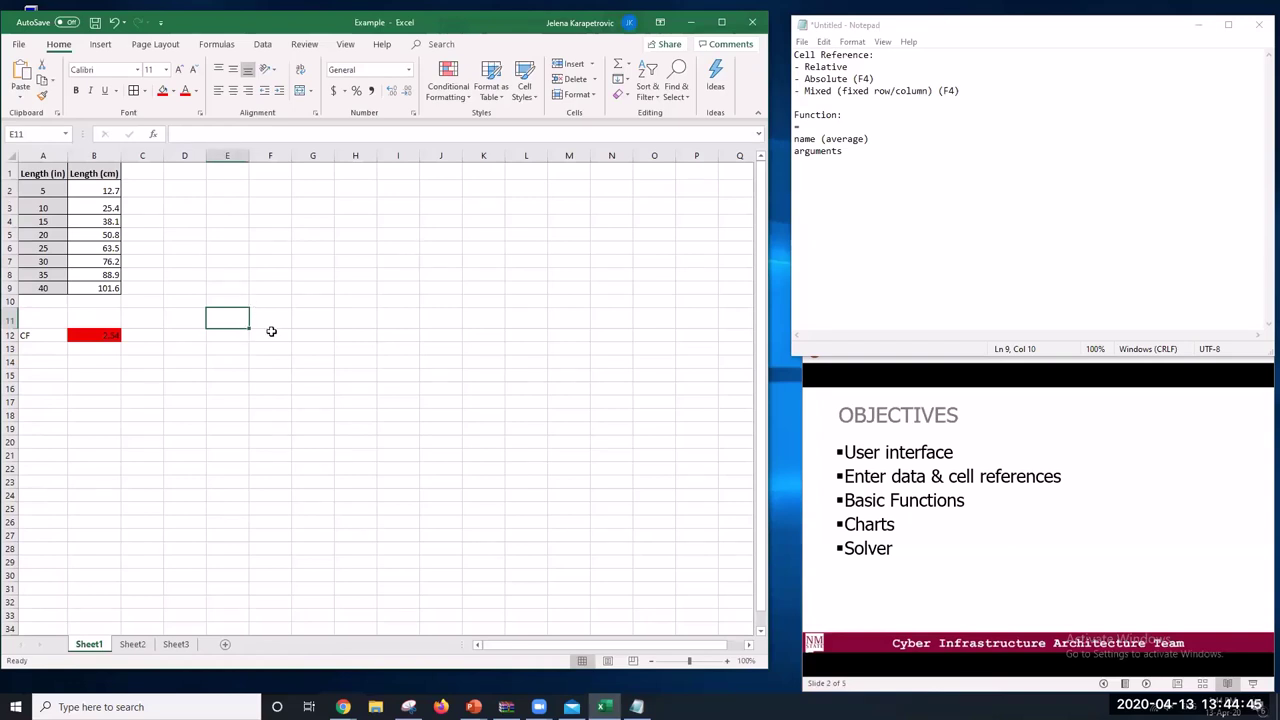
{"action": "left_click_drag", "start_coordinate": [107, 184], "coordinate": [106, 289]}
{"action": "left_click", "coordinate": [389, 396]}
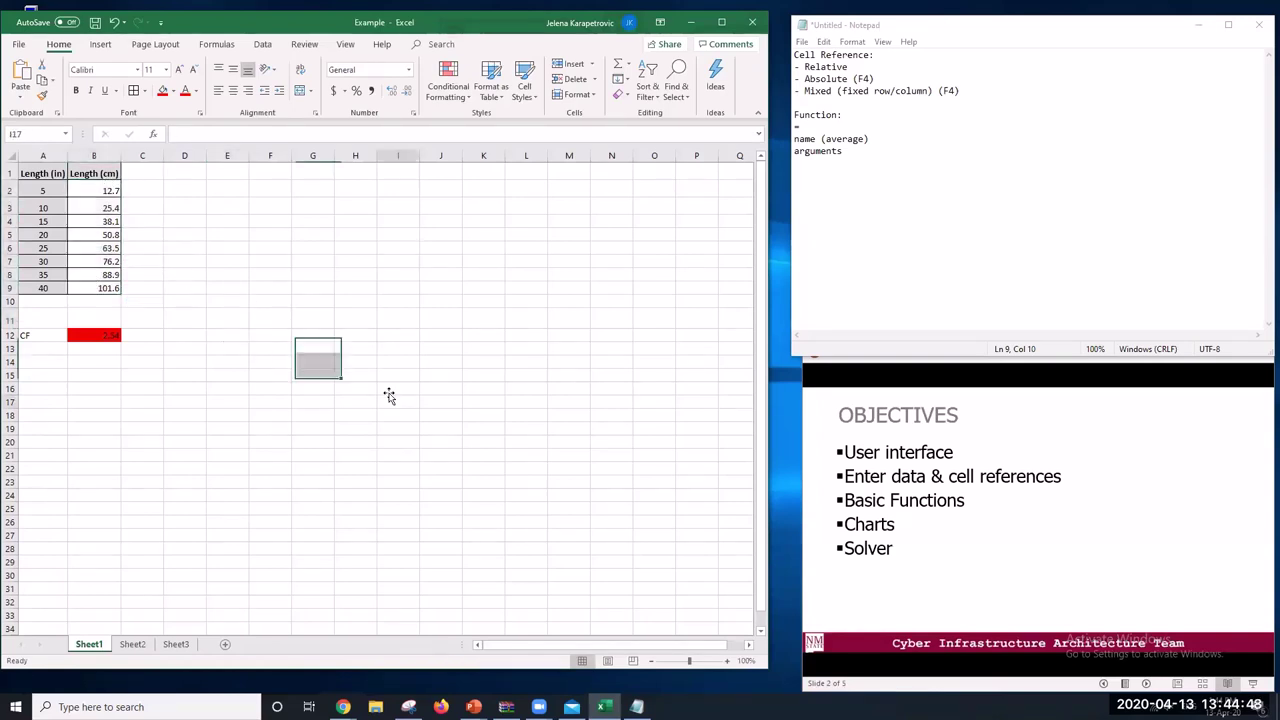
{"action": "left_click", "coordinate": [230, 206]}
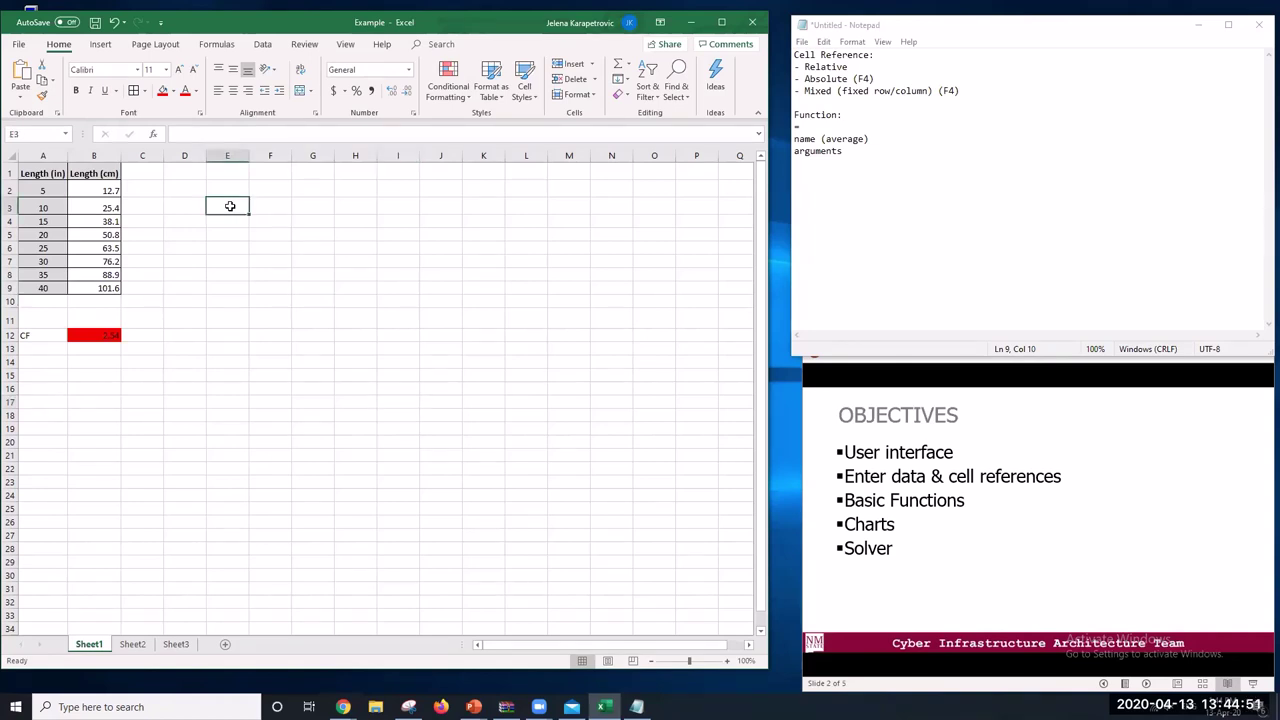
Calculate the average of the Length (cm) values in cell E3 with the formula =average(B2:B9)
{"action": "type", "text": "="}
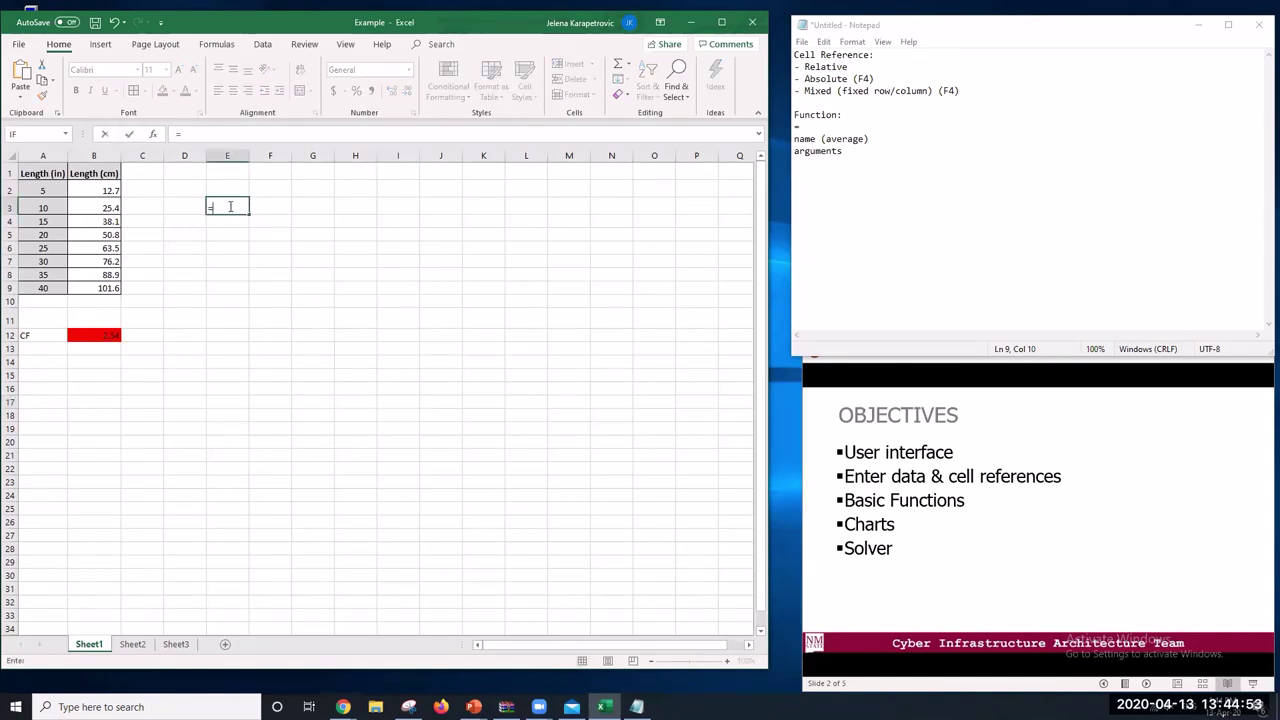
{"action": "type", "text": "average"}
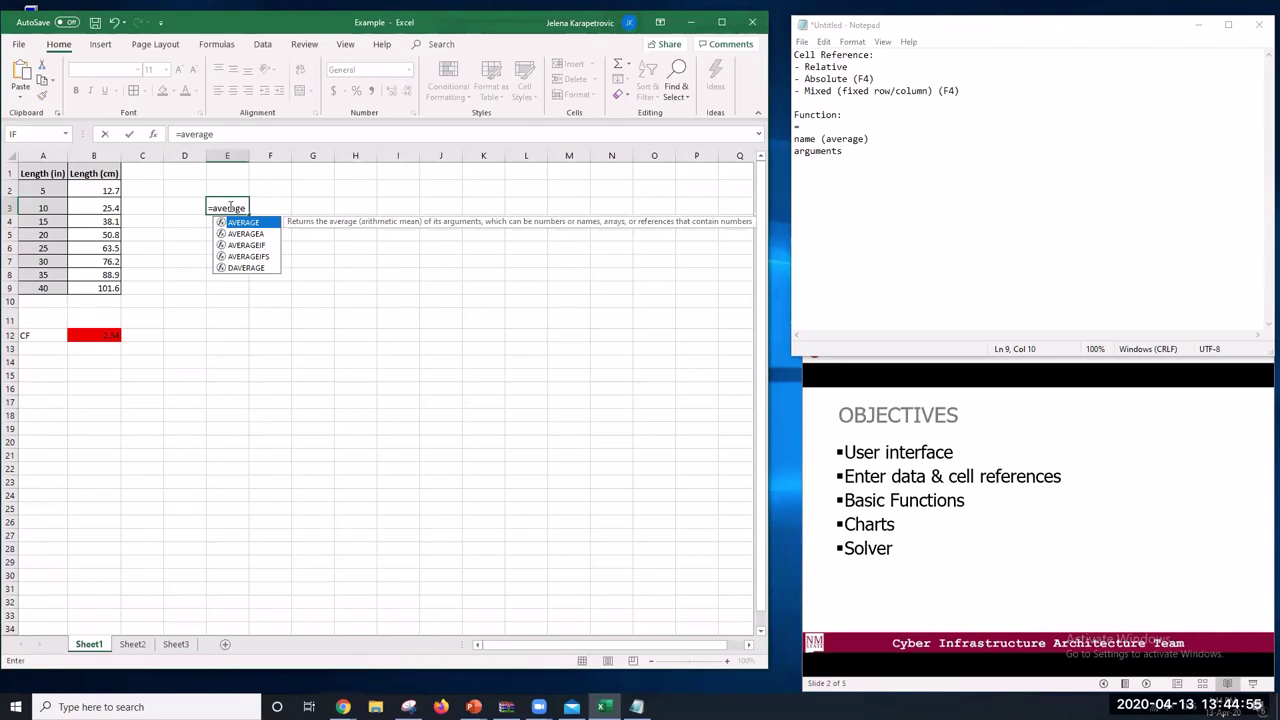
{"action": "type", "text": "("}
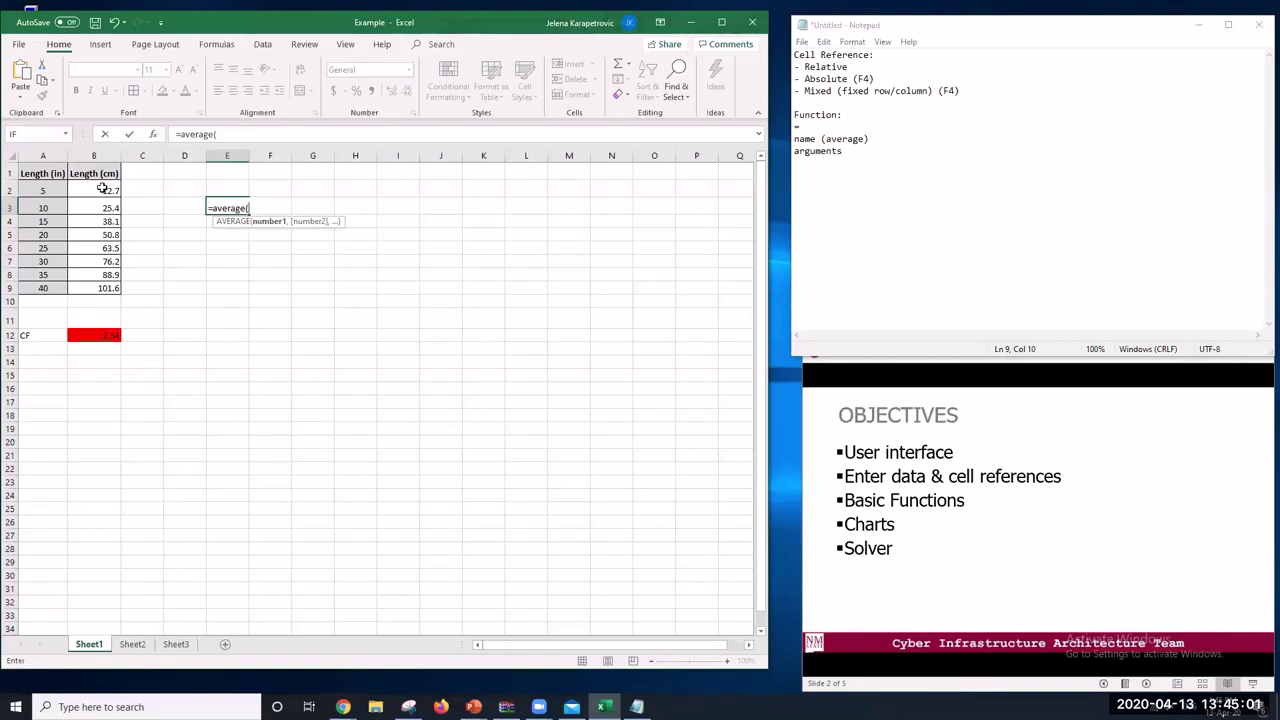
{"action": "left_click_drag", "start_coordinate": [103, 188], "coordinate": [101, 279]}
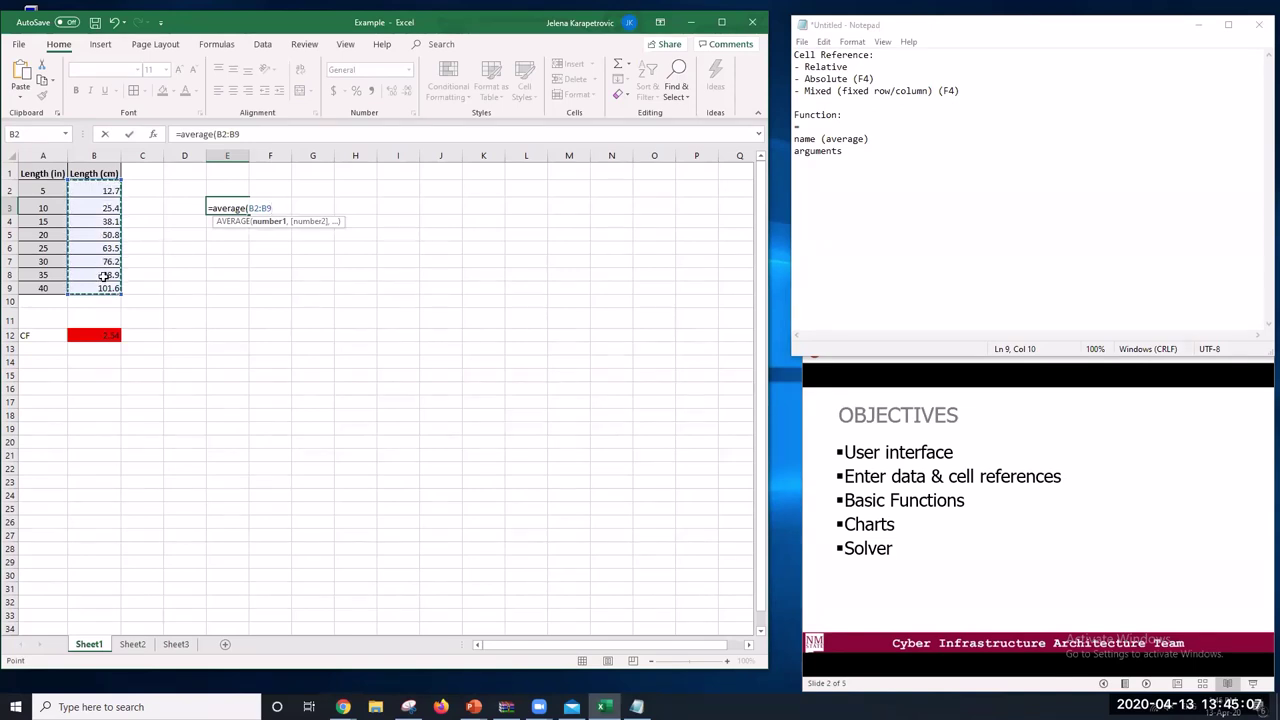
{"action": "left_click", "coordinate": [261, 133]}
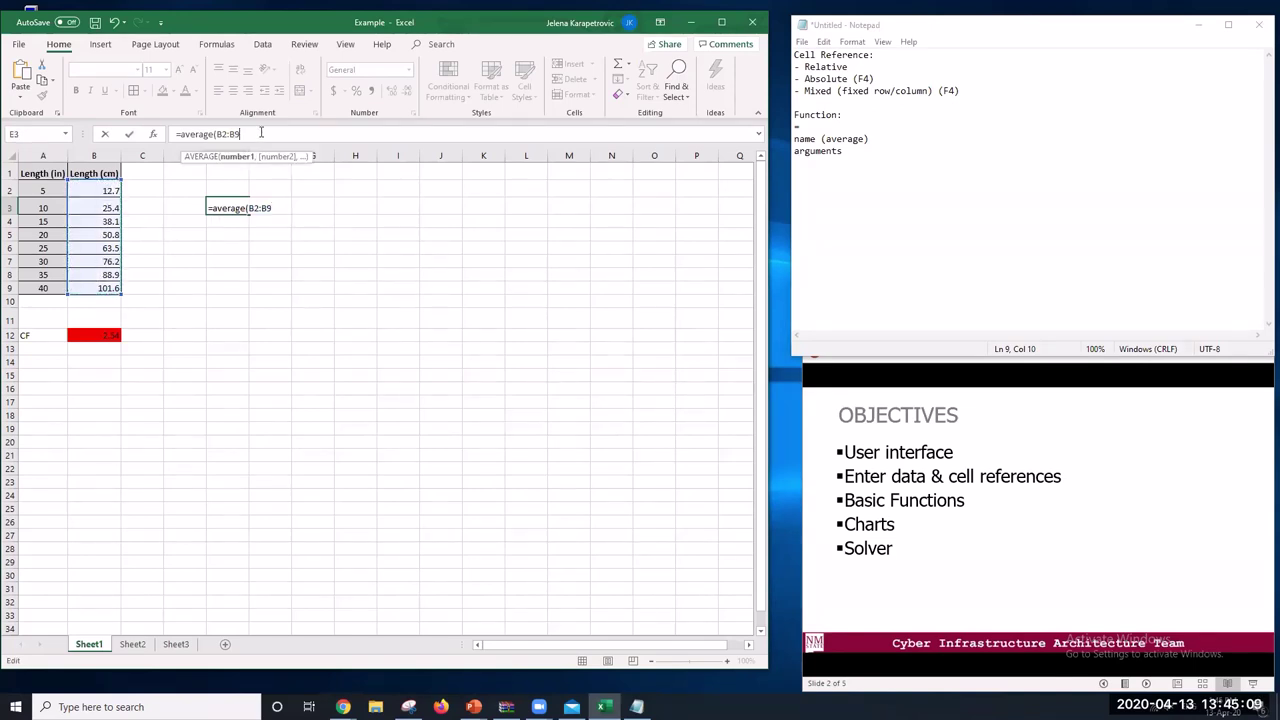
{"action": "type", "text": ")"}
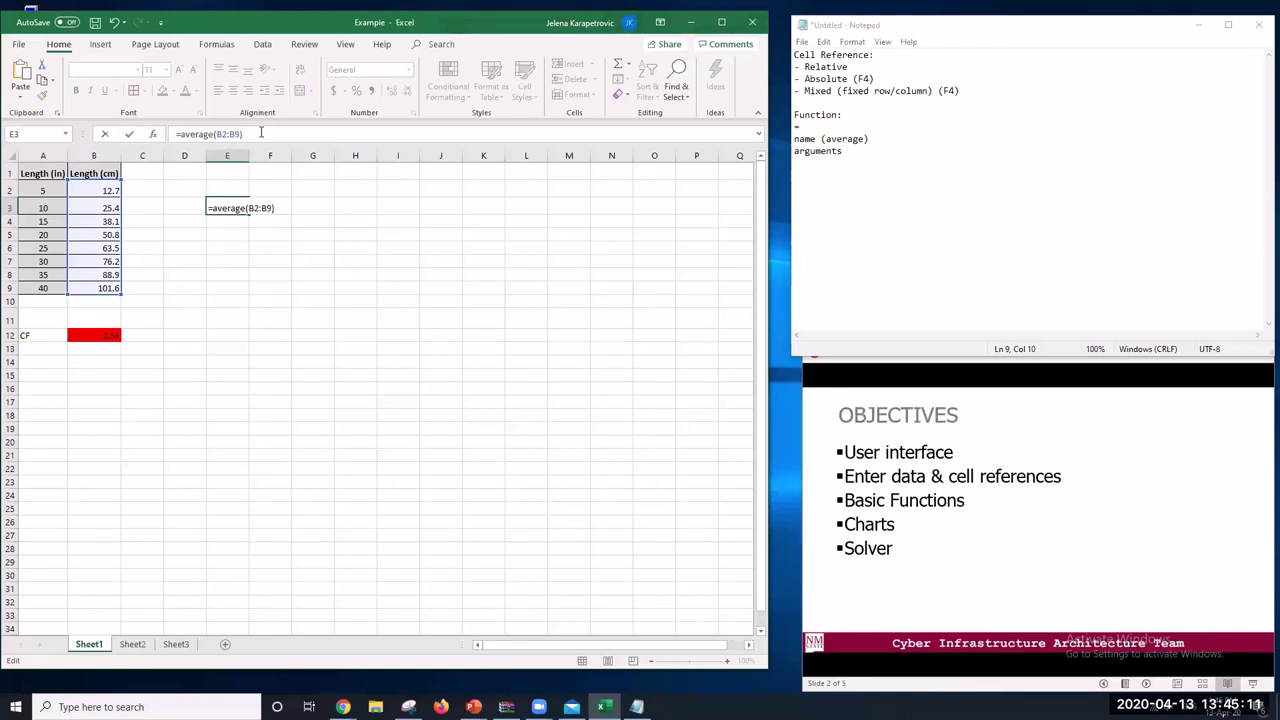
{"action": "key", "text": "Return"}
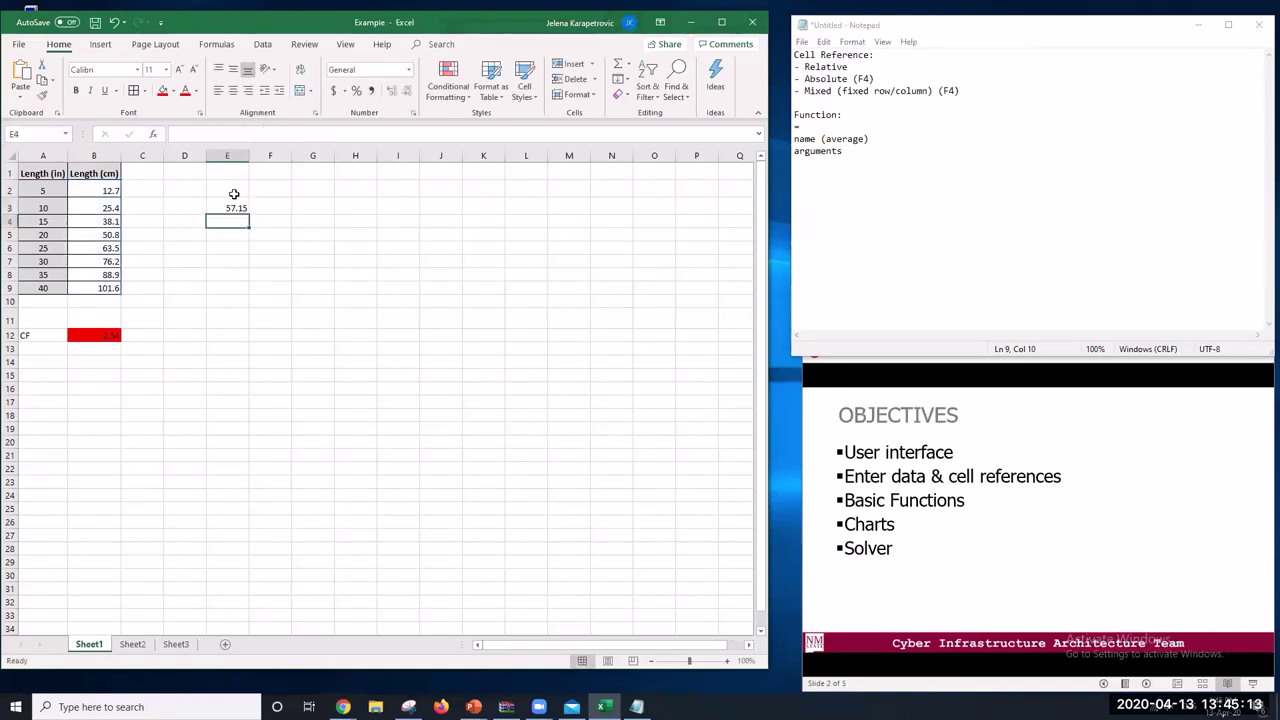
Label the average result by entering "Mean" in cell D3
{"action": "left_click", "coordinate": [234, 207]}
{"action": "left_click", "coordinate": [194, 206]}
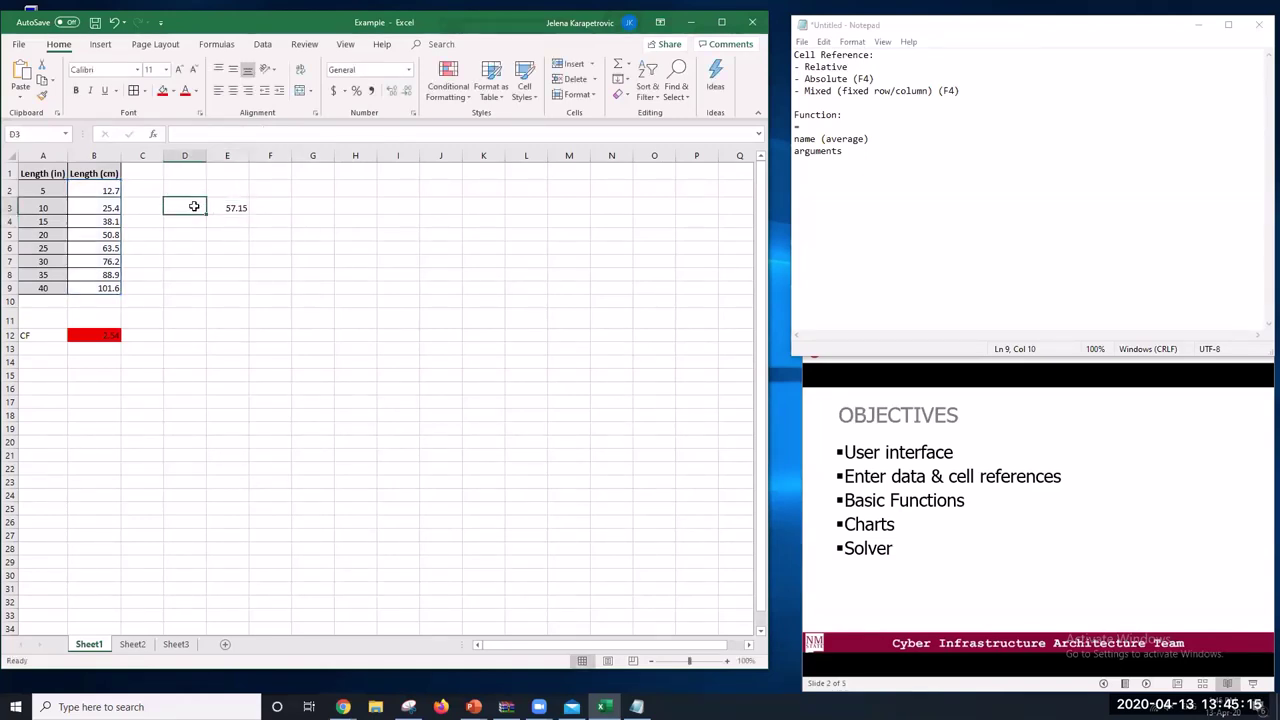
{"action": "type", "text": "Mean"}
{"action": "key", "text": "Return"}
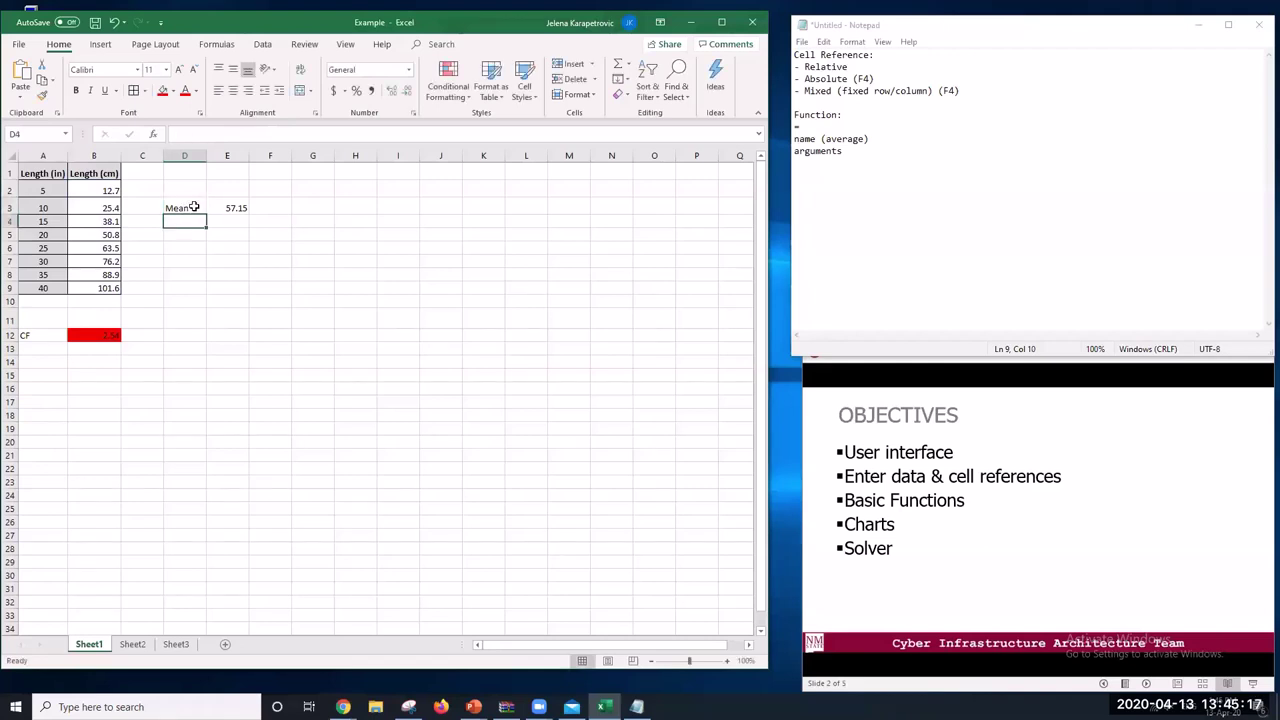
Enter the label "sum" in D4 and total the Length (cm) values in E4 with =sum(B2:B9)
{"action": "type", "text": "sum"}
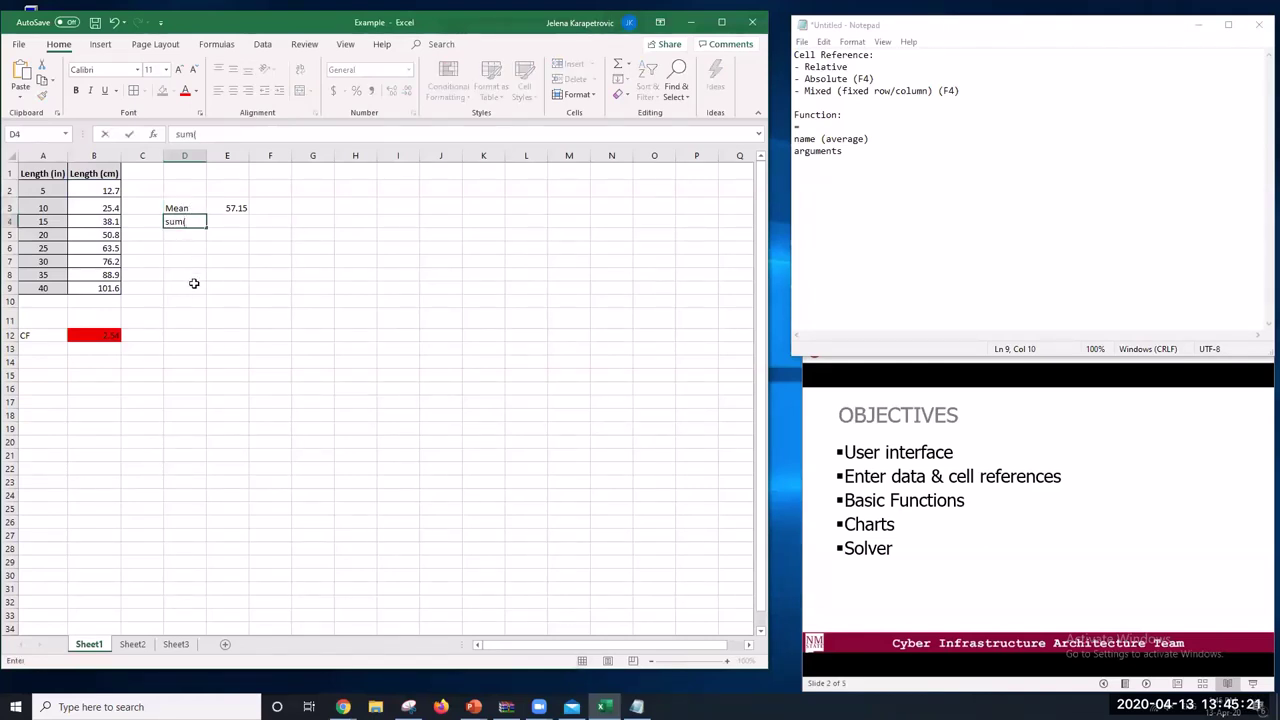
{"action": "key", "text": "Tab"}
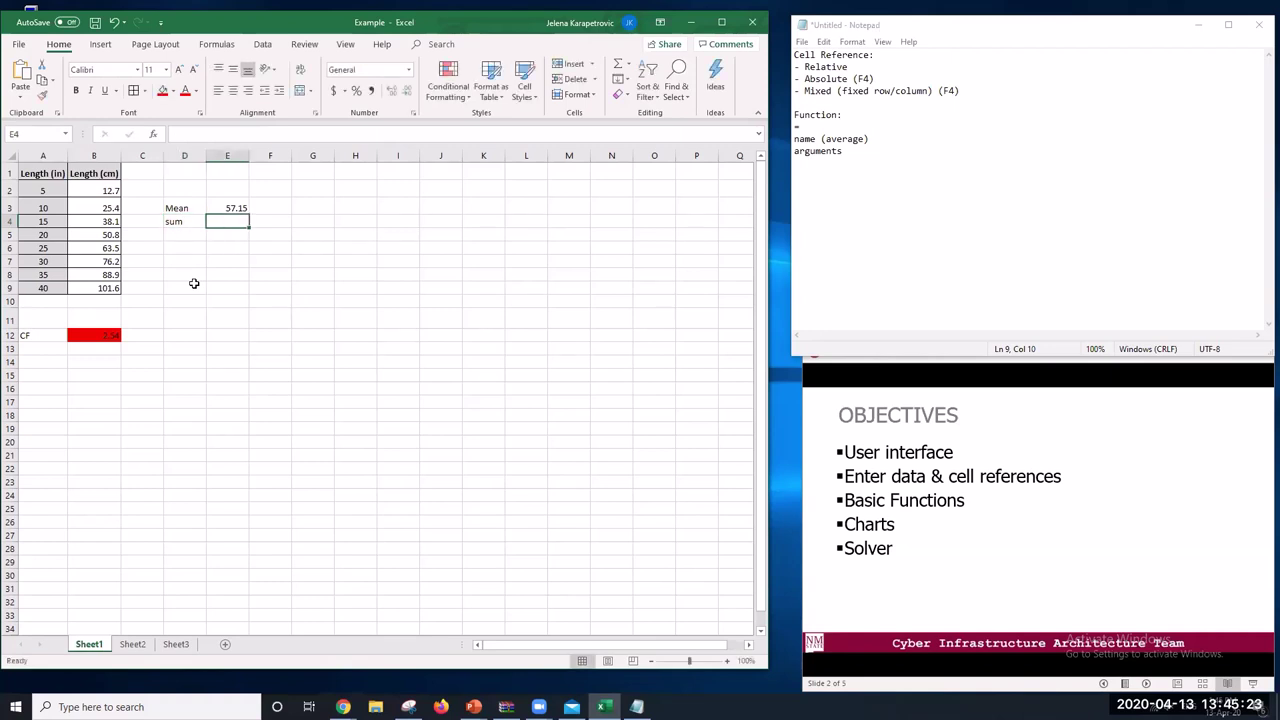
{"action": "type", "text": "=sum("}
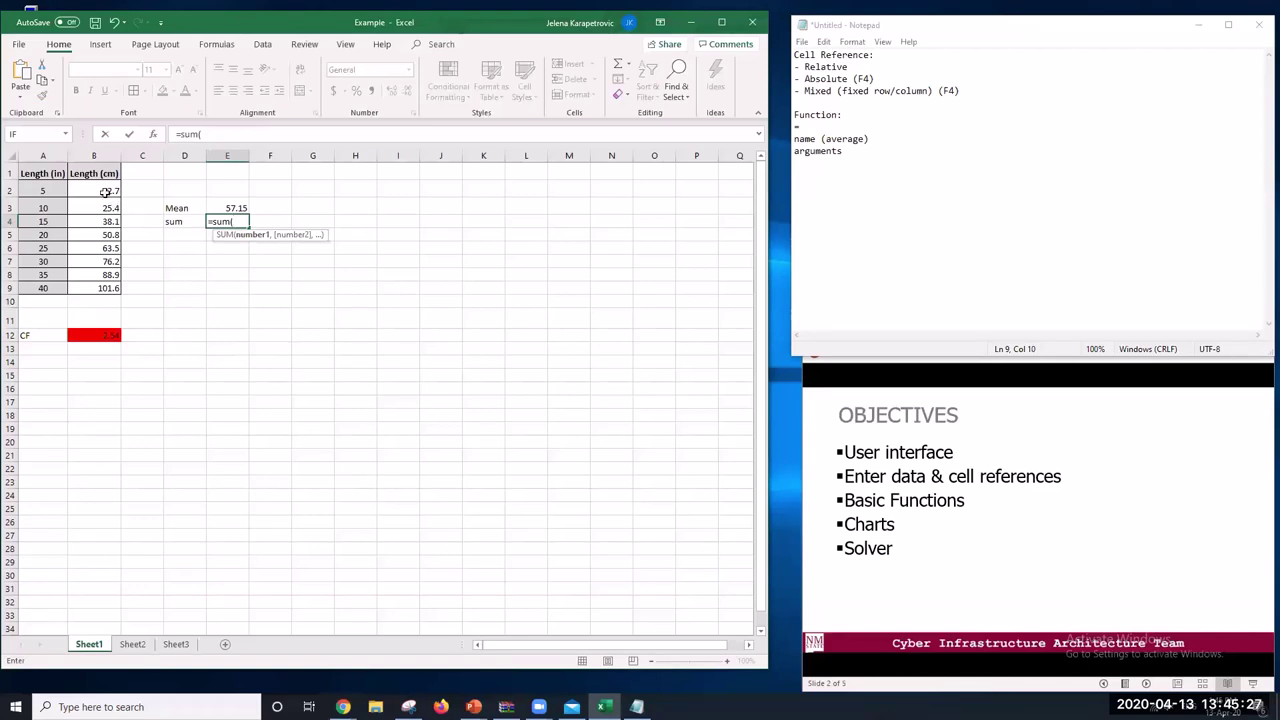
{"action": "left_click_drag", "start_coordinate": [104, 190], "coordinate": [107, 287]}
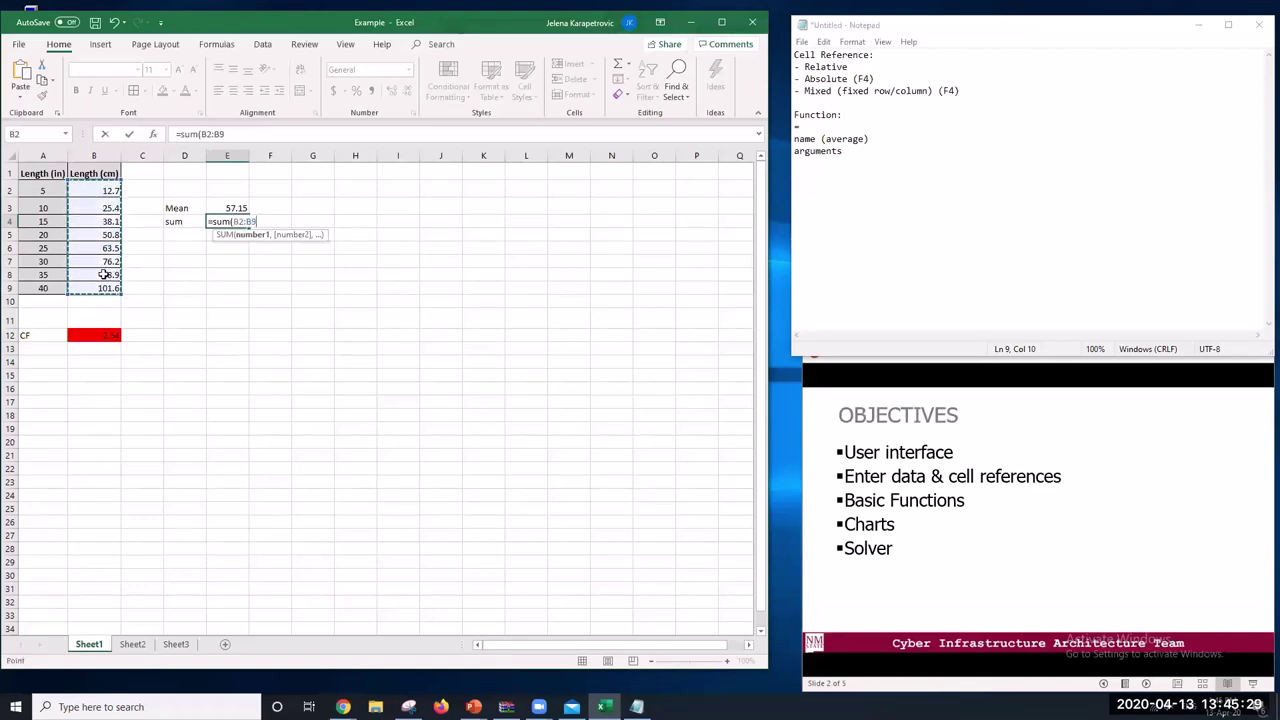
{"action": "key", "text": "Return"}
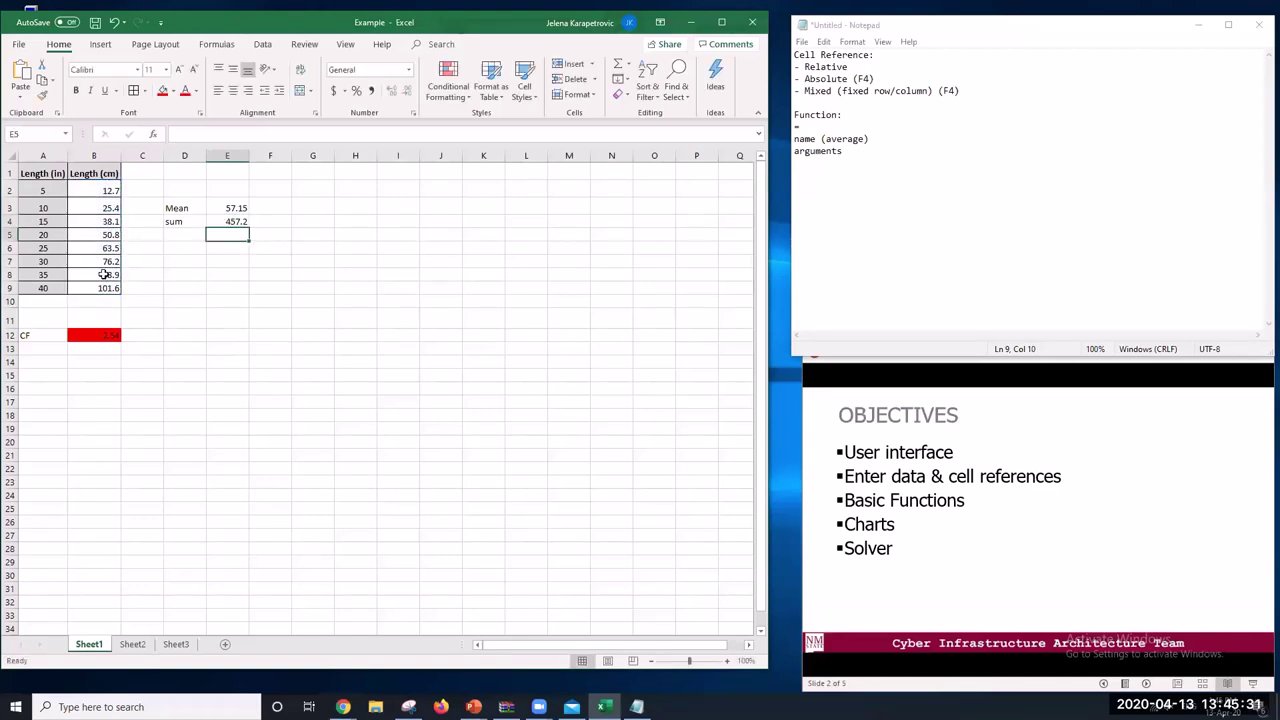
{"action": "left_click", "coordinate": [228, 317]}
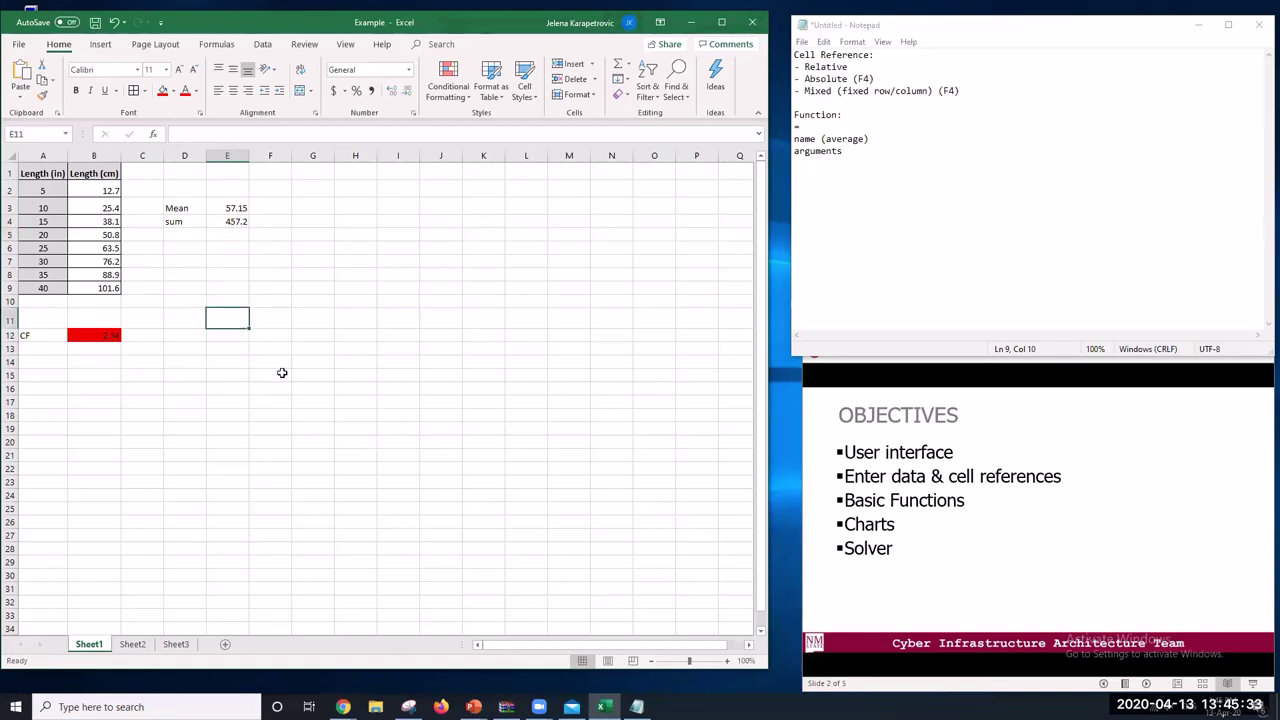
Enter the labels "min" in D5 and "max" in D6 below the sum label
{"action": "left_click", "coordinate": [182, 235]}
{"action": "type", "text": "min"}
{"action": "key", "text": "Return"}
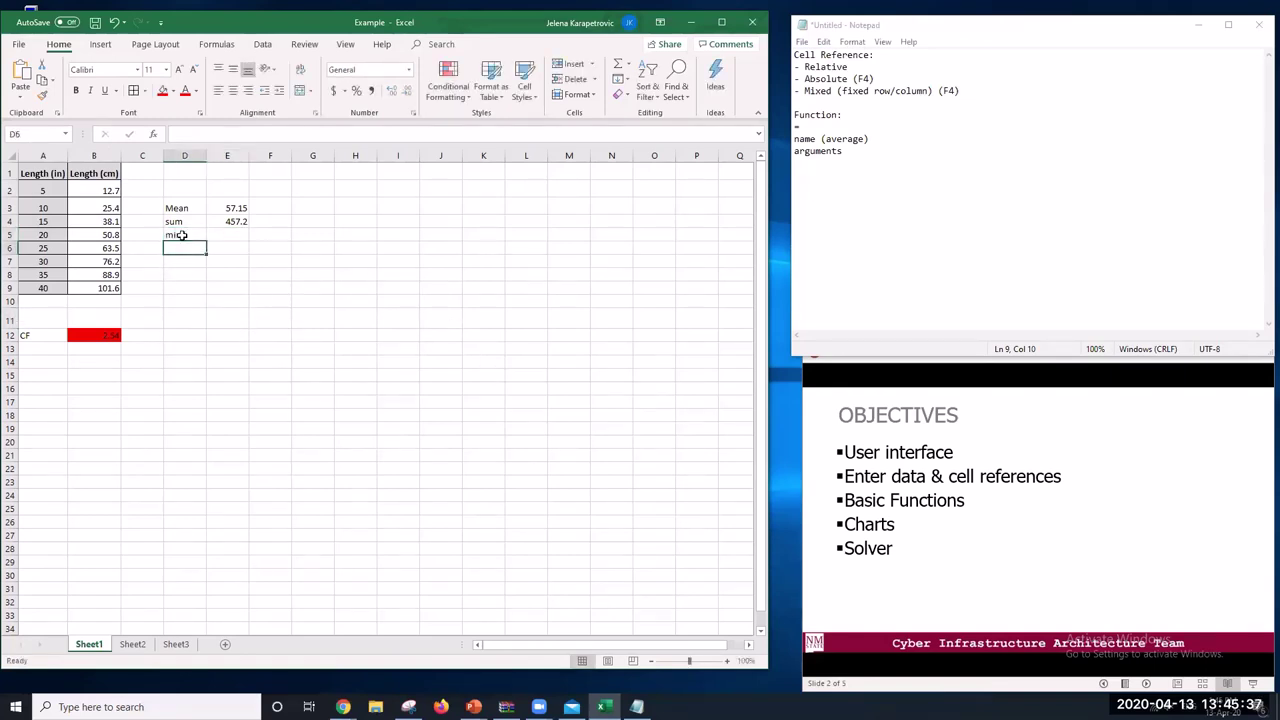
{"action": "type", "text": "max"}
{"action": "key", "text": "Return"}
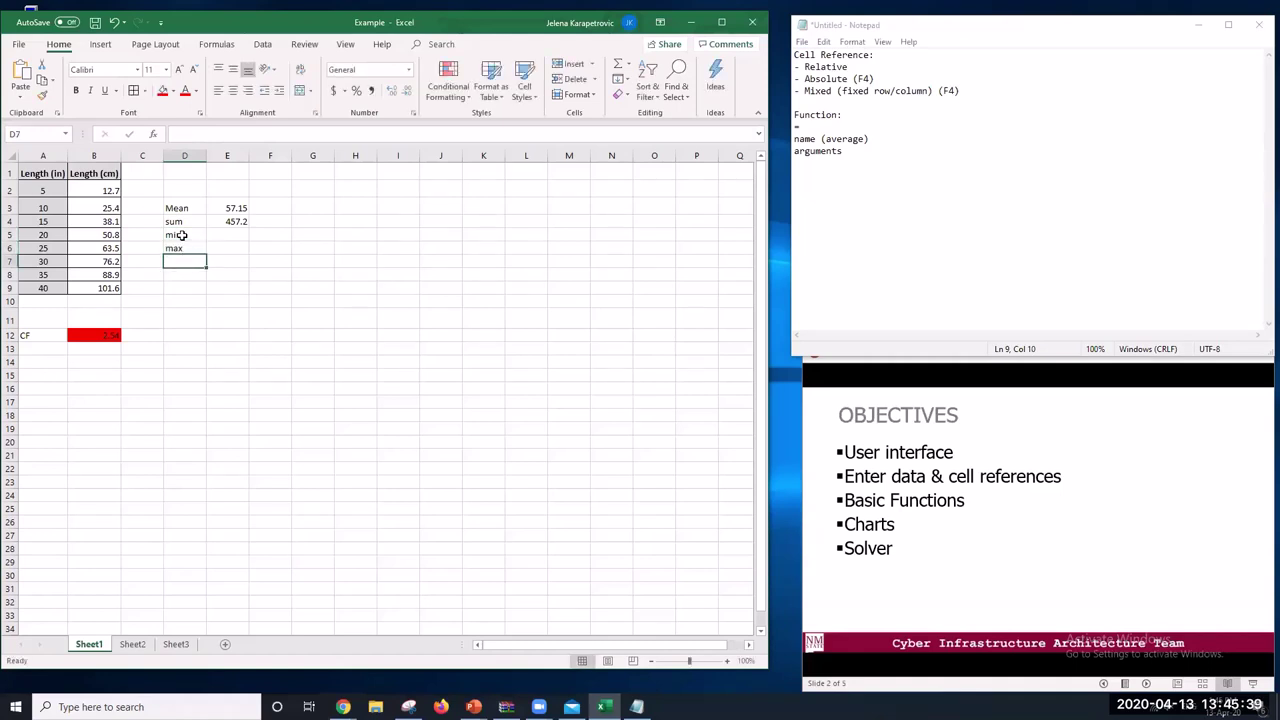
Find the smallest Length (cm) value in cell E5 with the formula =min(B2:B9)
{"action": "left_click", "coordinate": [230, 234]}
{"action": "type", "text": "="}
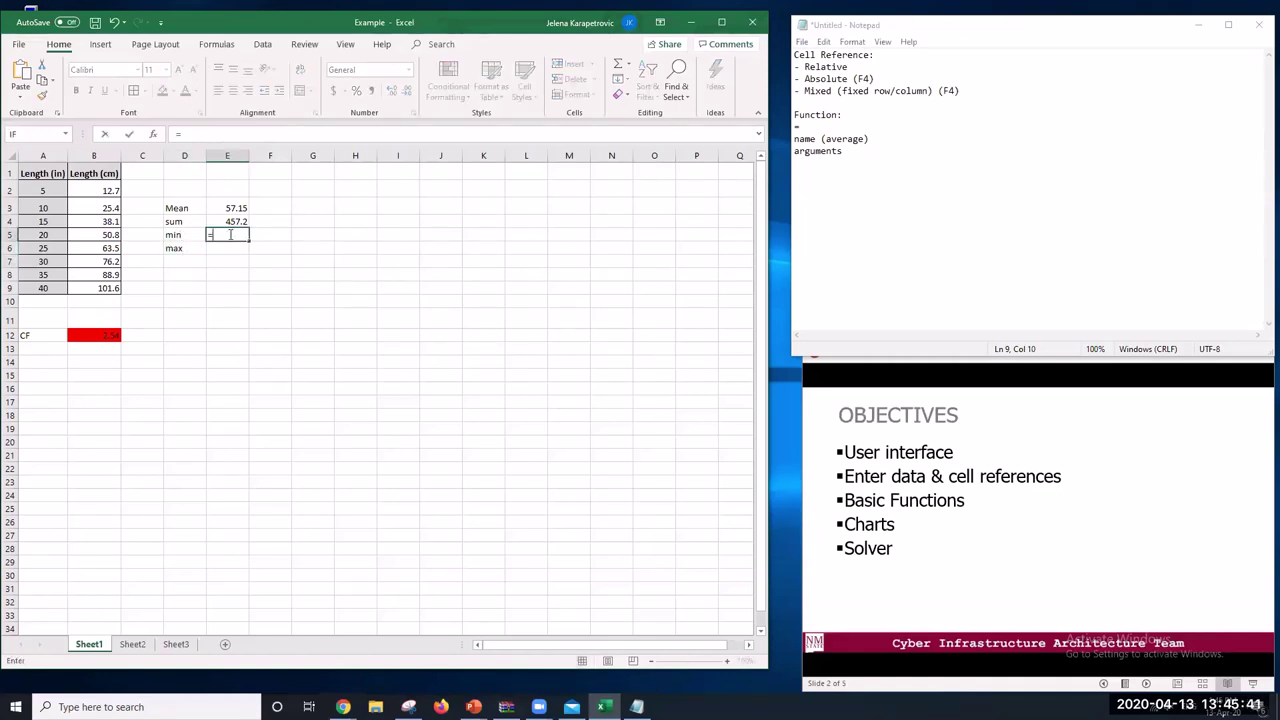
{"action": "type", "text": "min("}
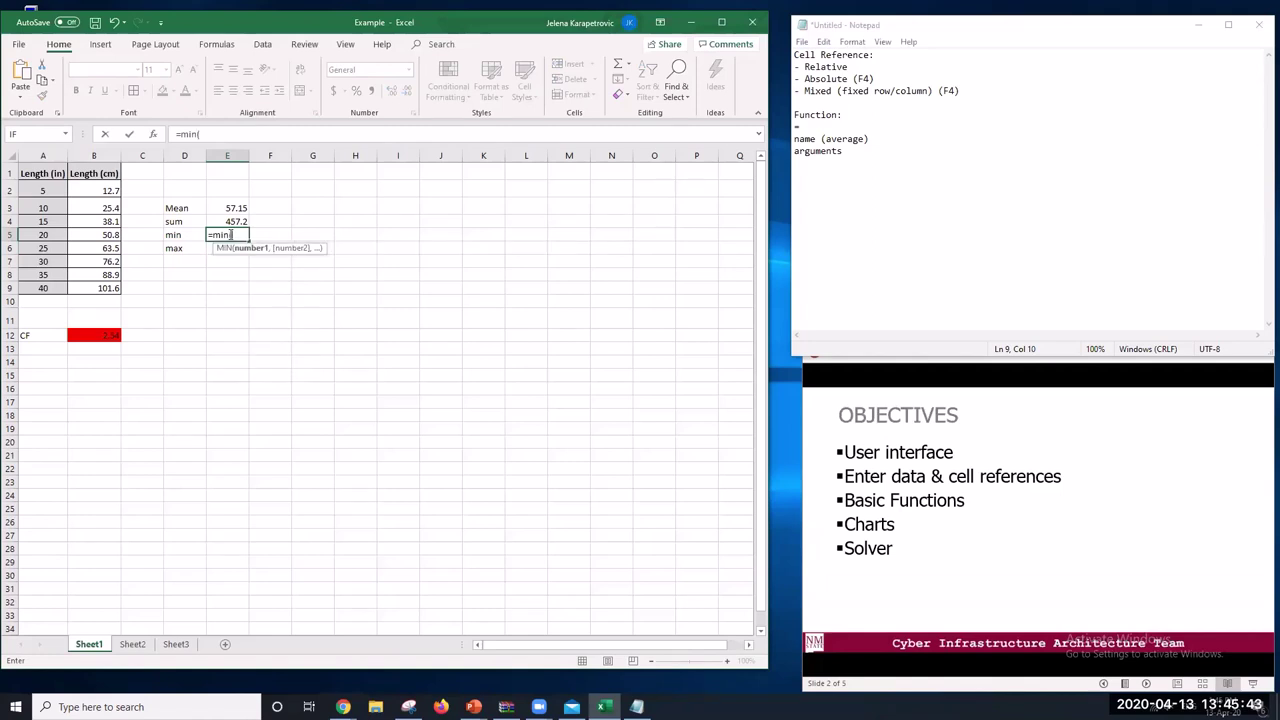
{"action": "left_click_drag", "start_coordinate": [98, 191], "coordinate": [98, 291]}
{"action": "key", "text": "Return"}
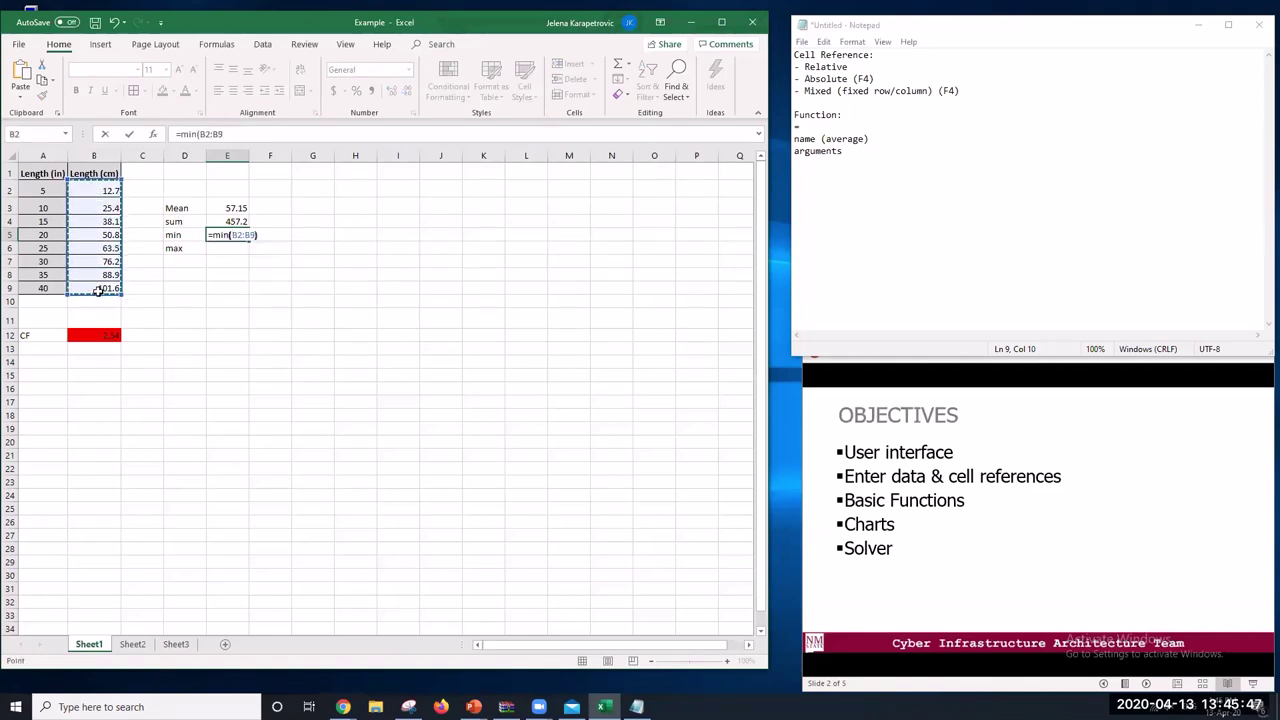
Find the largest Length (cm) value in cell E6 with the formula =max(B2:B9)
{"action": "type", "text": "=ma"}
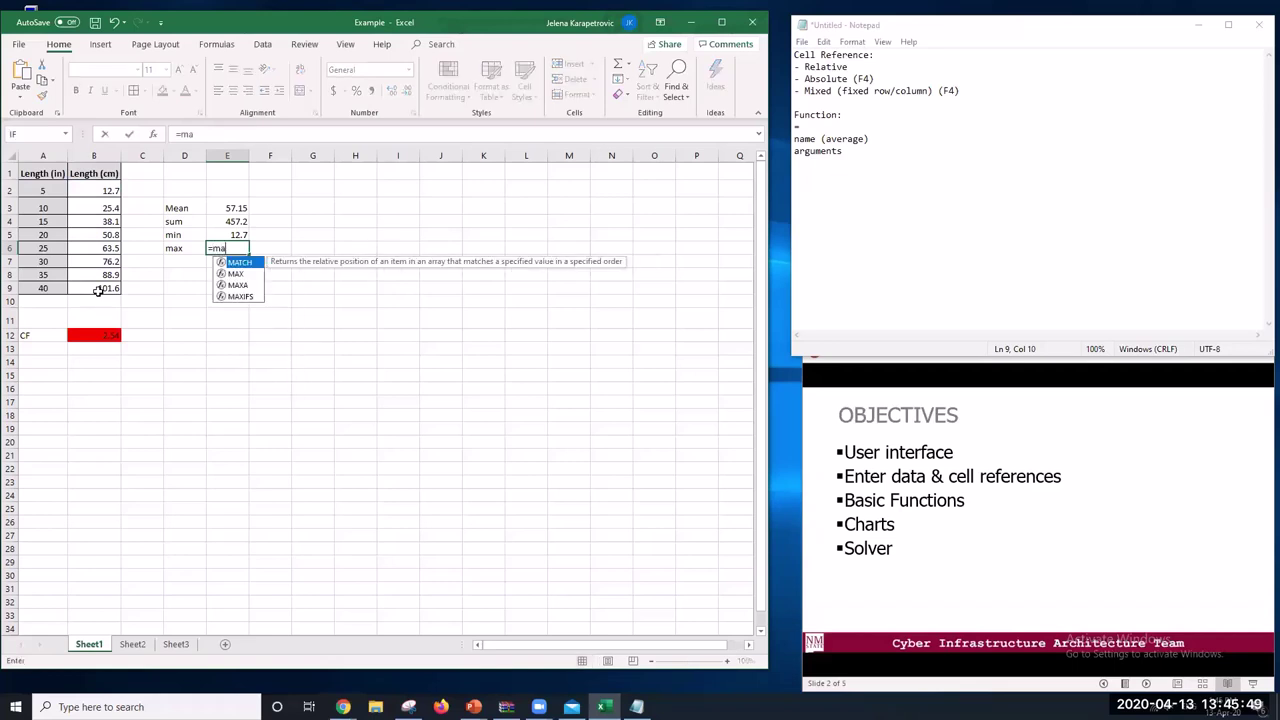
{"action": "type", "text": "x("}
{"action": "left_click_drag", "start_coordinate": [98, 191], "coordinate": [98, 287]}
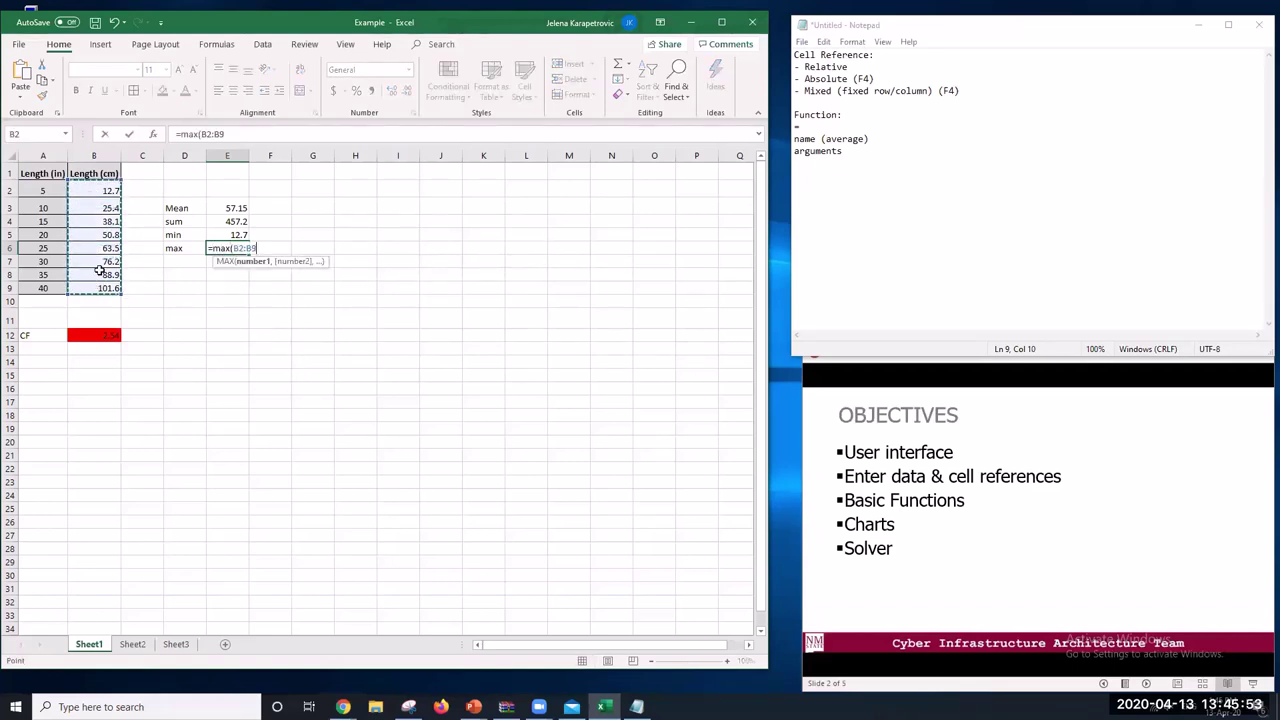
{"action": "type", "text": ")"}
{"action": "key", "text": "Return"}
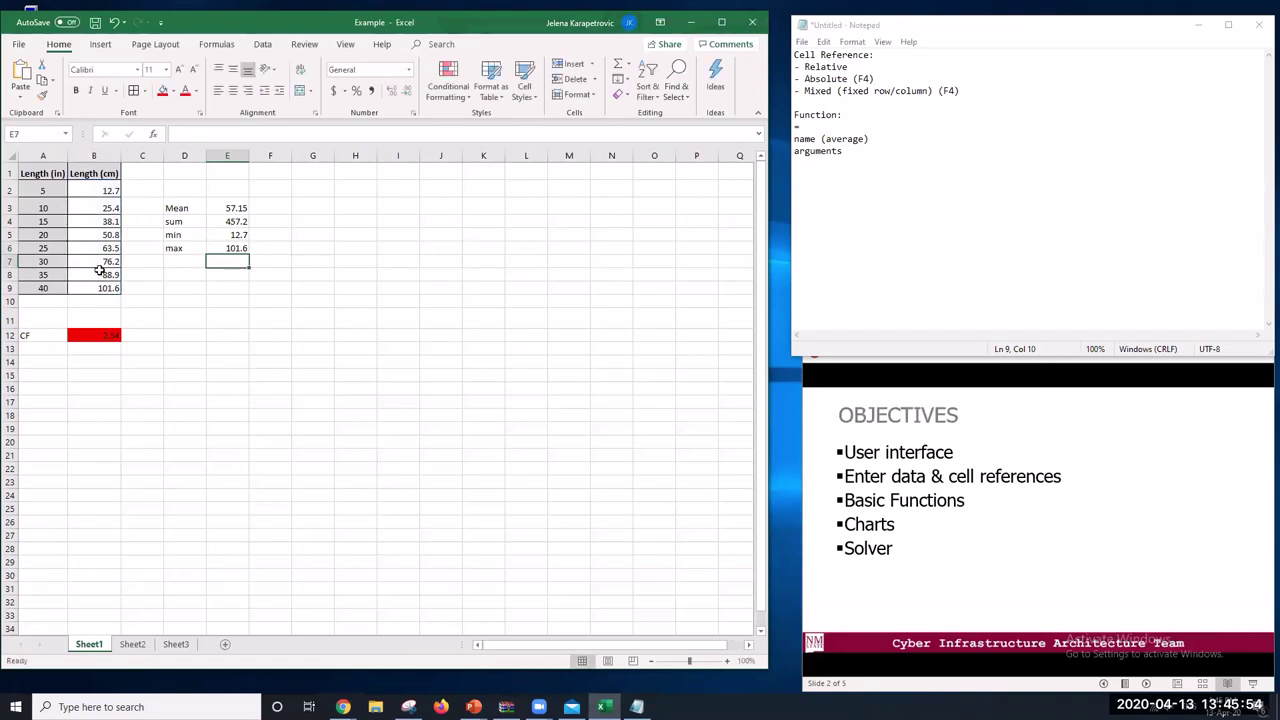
Examine the parts of the MAX formula in E6: the equals sign, the function name and the arguments in parentheses
{"action": "left_click", "coordinate": [219, 250]}
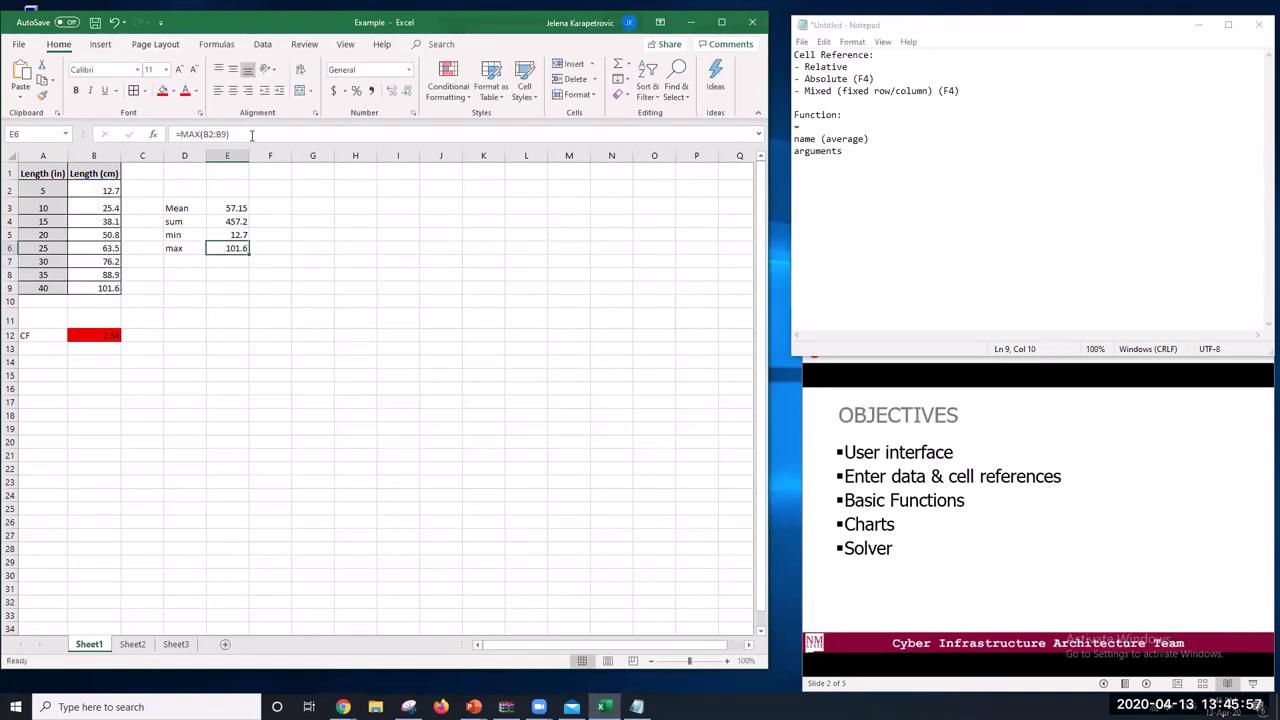
{"action": "left_click_drag", "start_coordinate": [252, 135], "coordinate": [181, 133]}
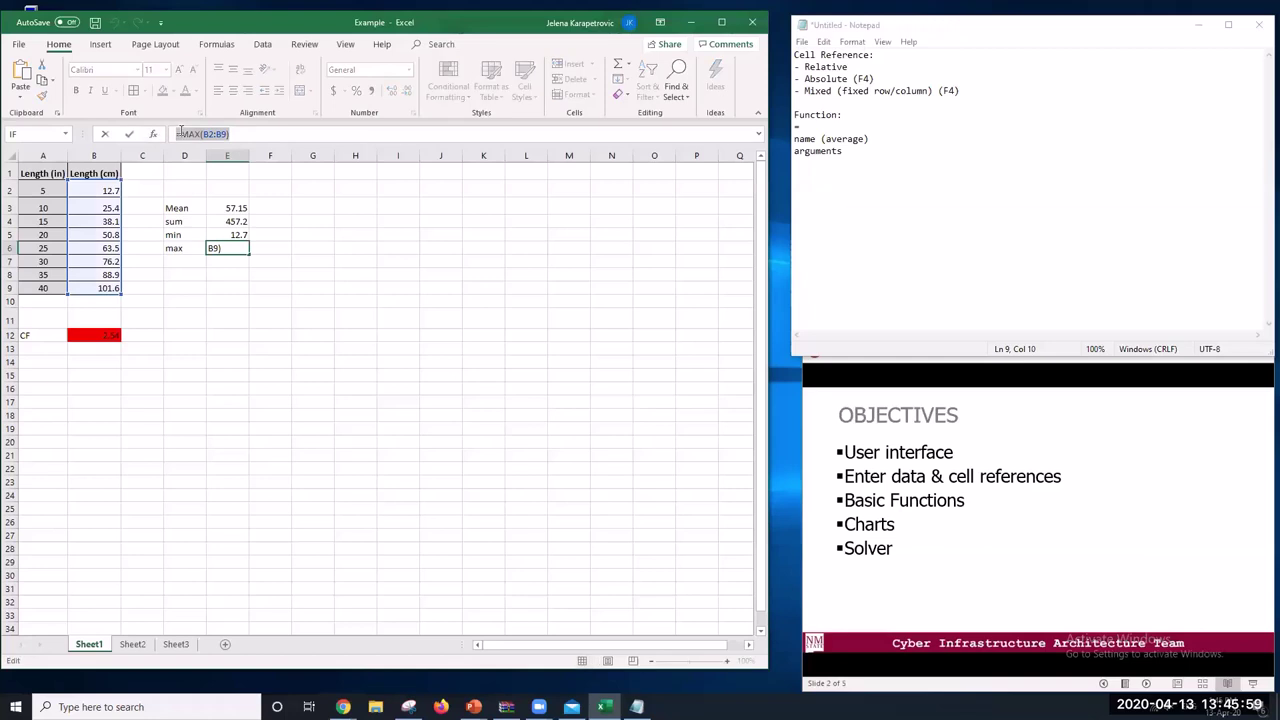
{"action": "left_click", "coordinate": [181, 133]}
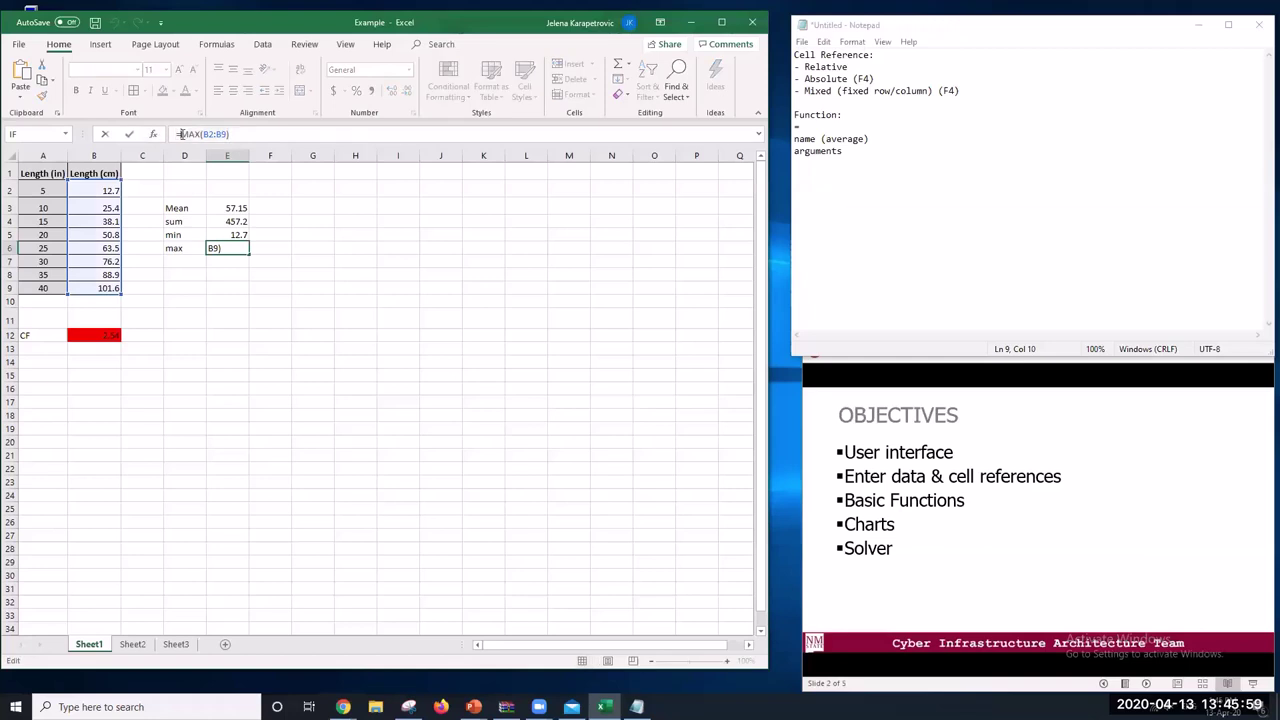
{"action": "double_click", "coordinate": [186, 133]}
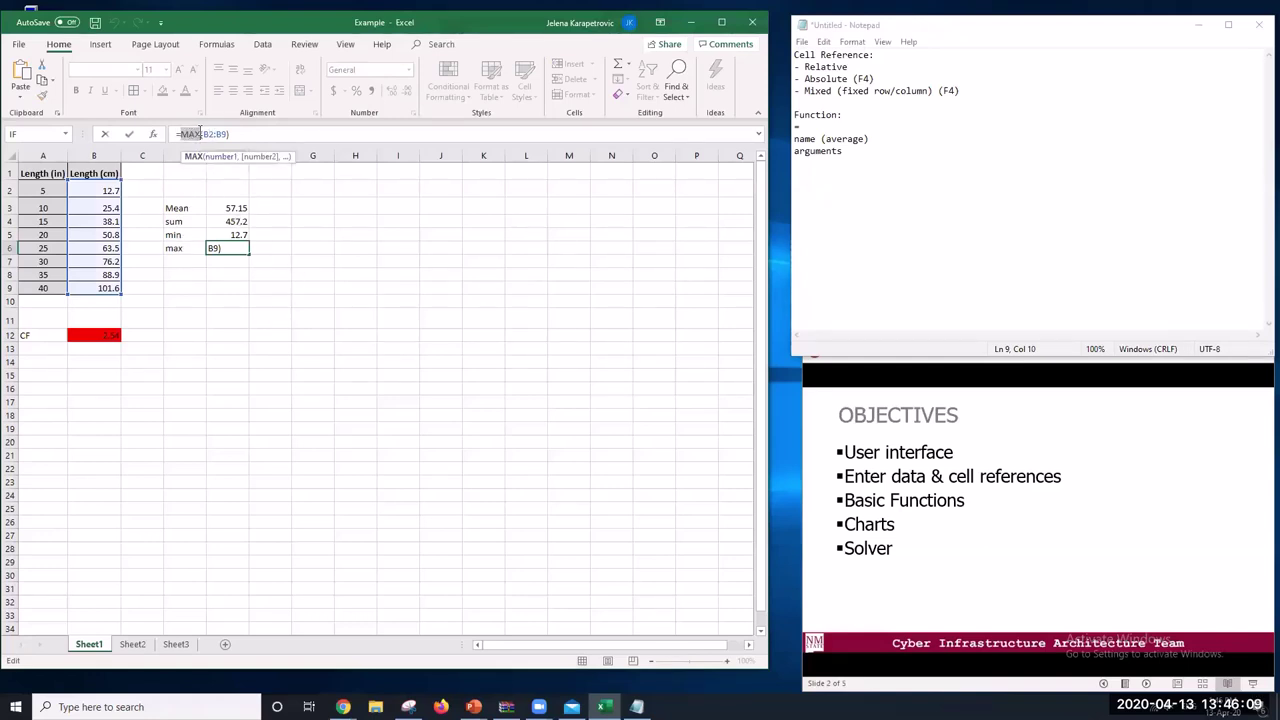
{"action": "left_click", "coordinate": [238, 131]}
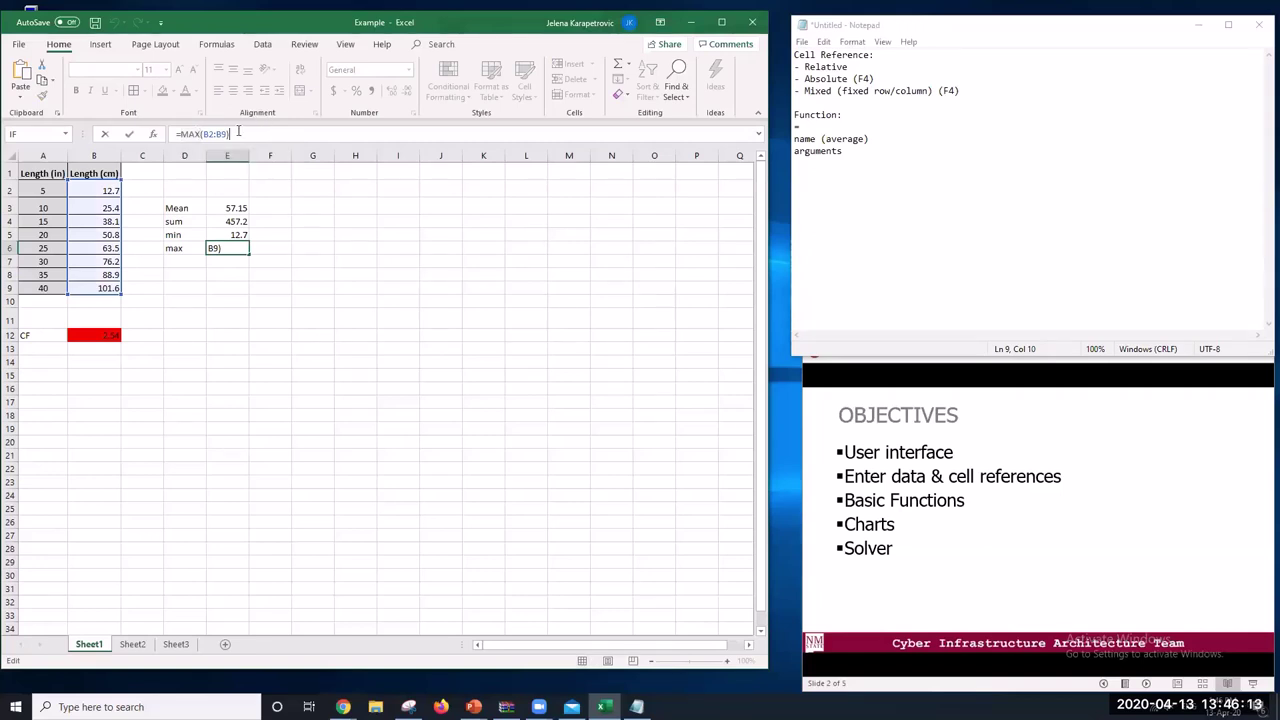
{"action": "left_click_drag", "start_coordinate": [238, 131], "coordinate": [208, 133]}
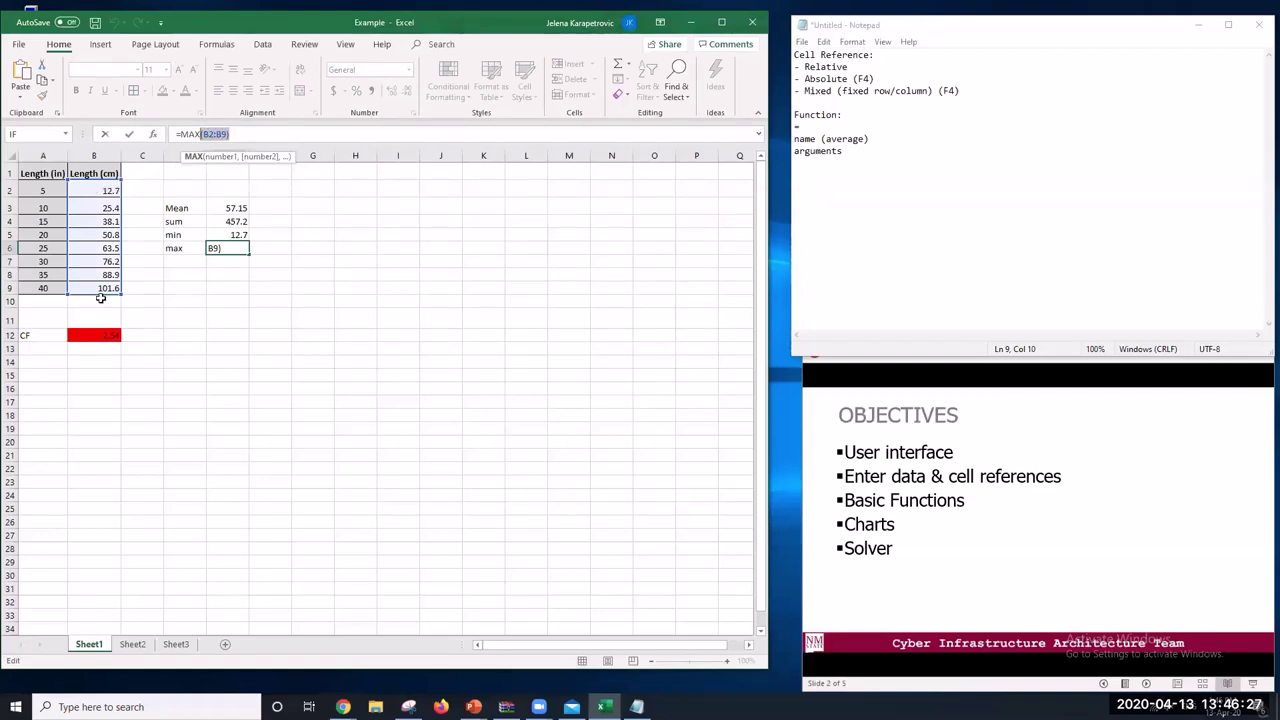
{"action": "left_click", "coordinate": [236, 134]}
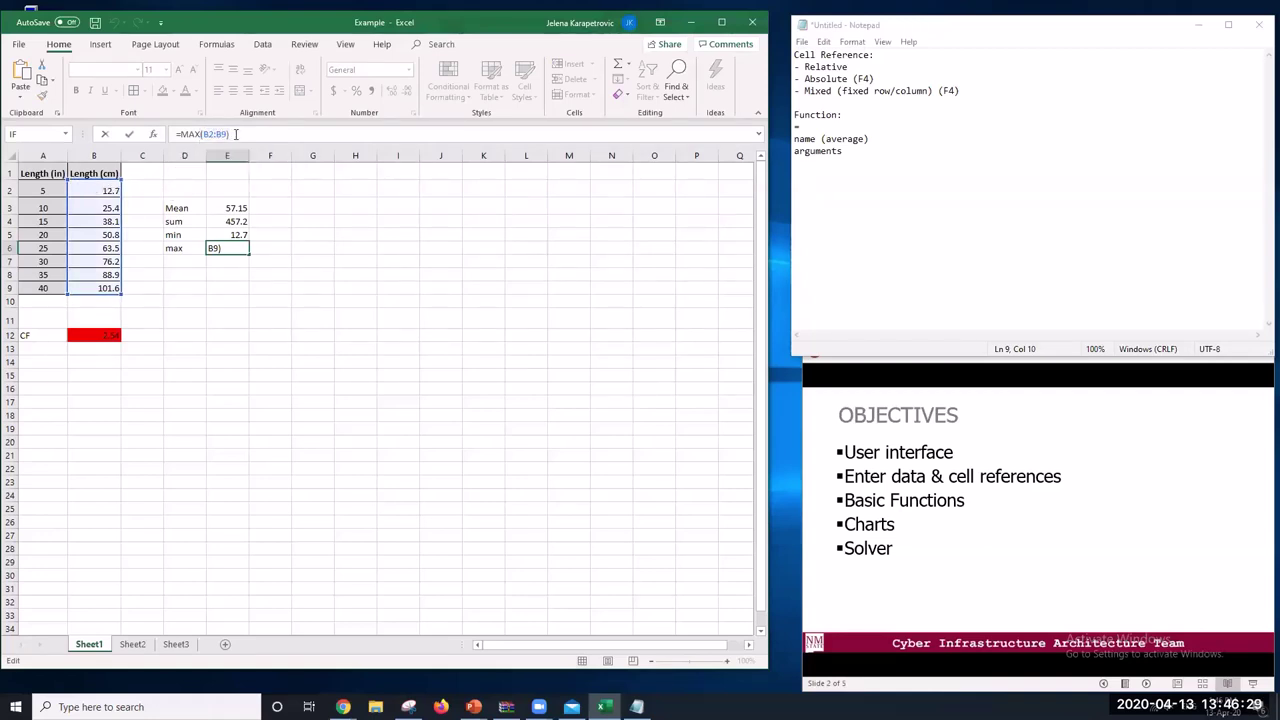
{"action": "key", "text": "Return"}
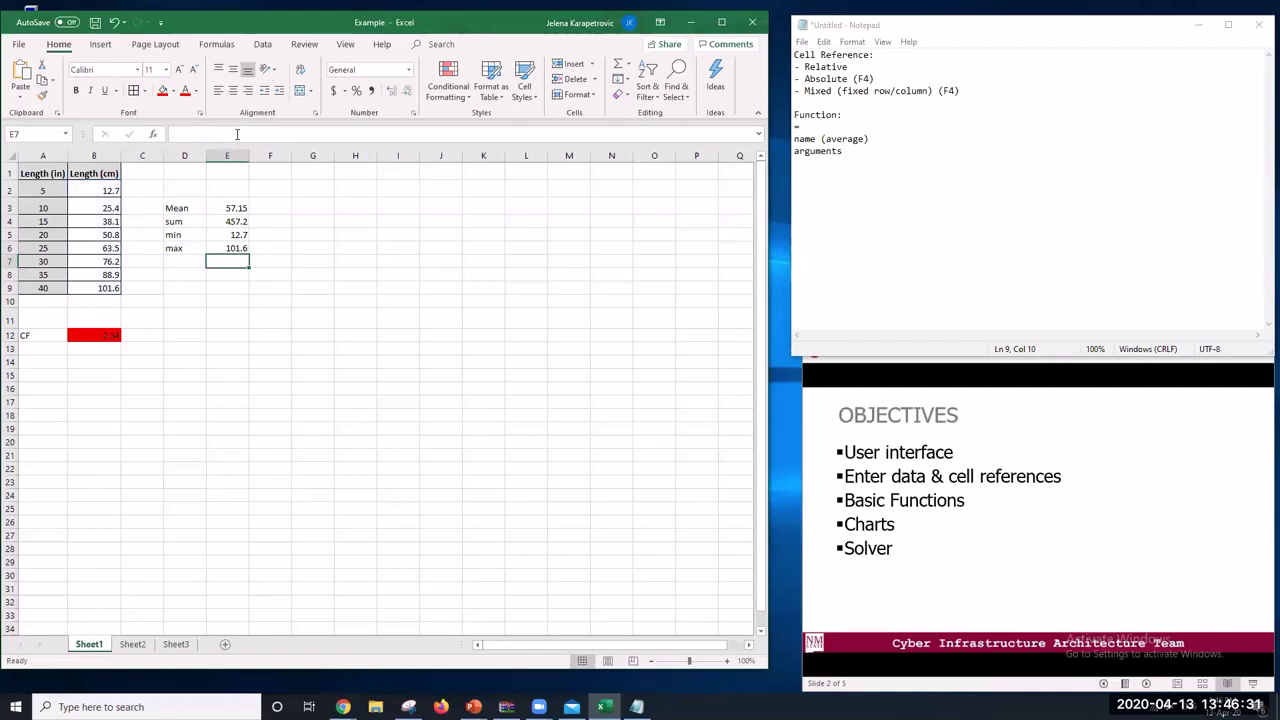
{"action": "left_click", "coordinate": [366, 320]}
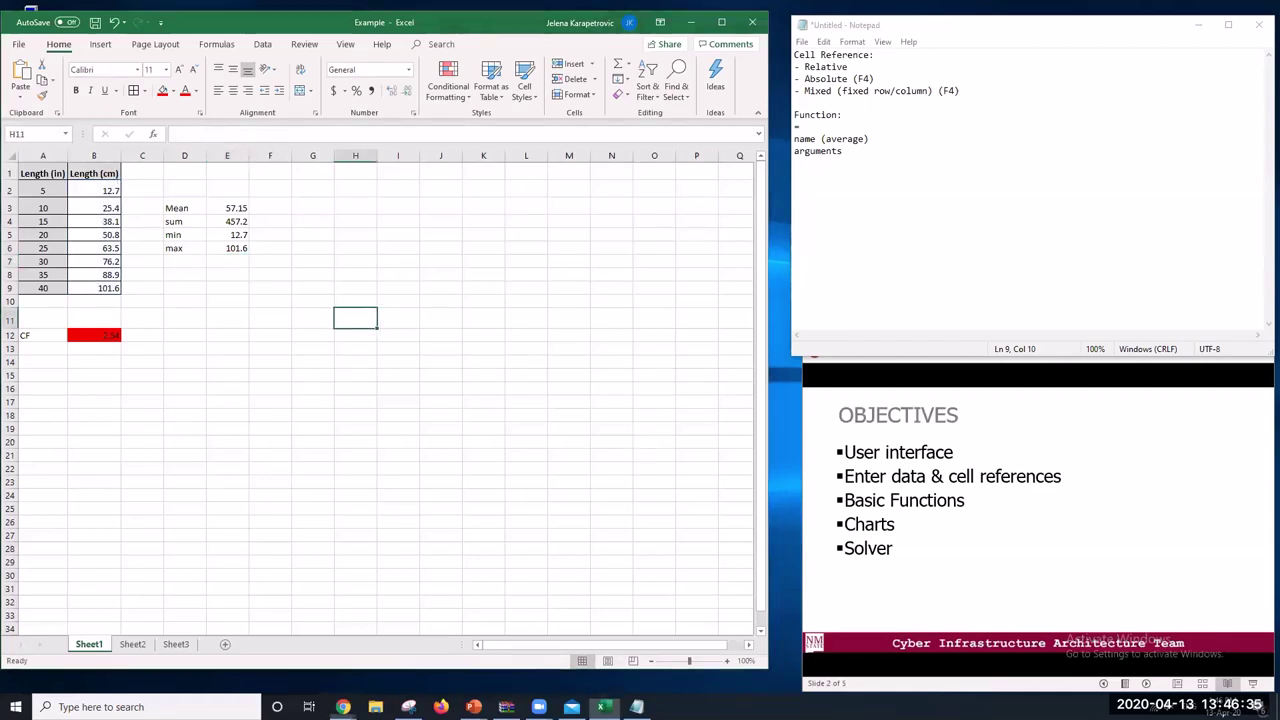
{"action": "left_click", "coordinate": [343, 707]}
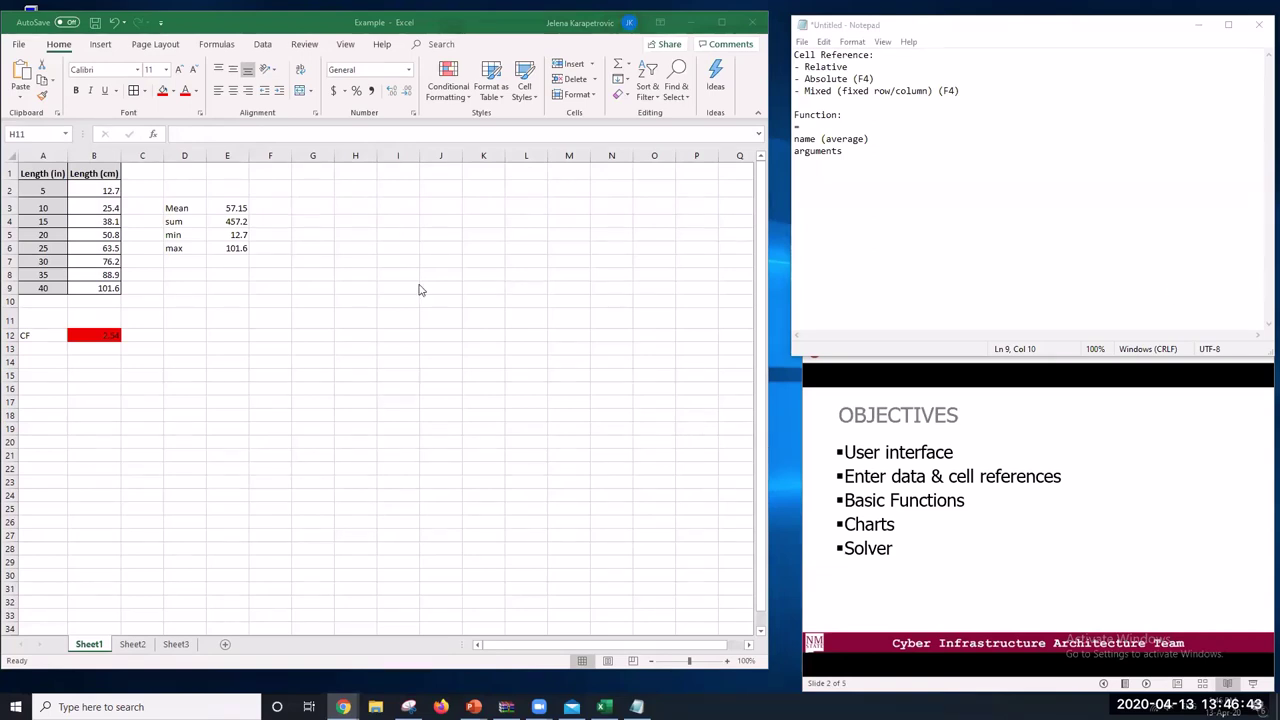
{"action": "left_click", "coordinate": [366, 288]}
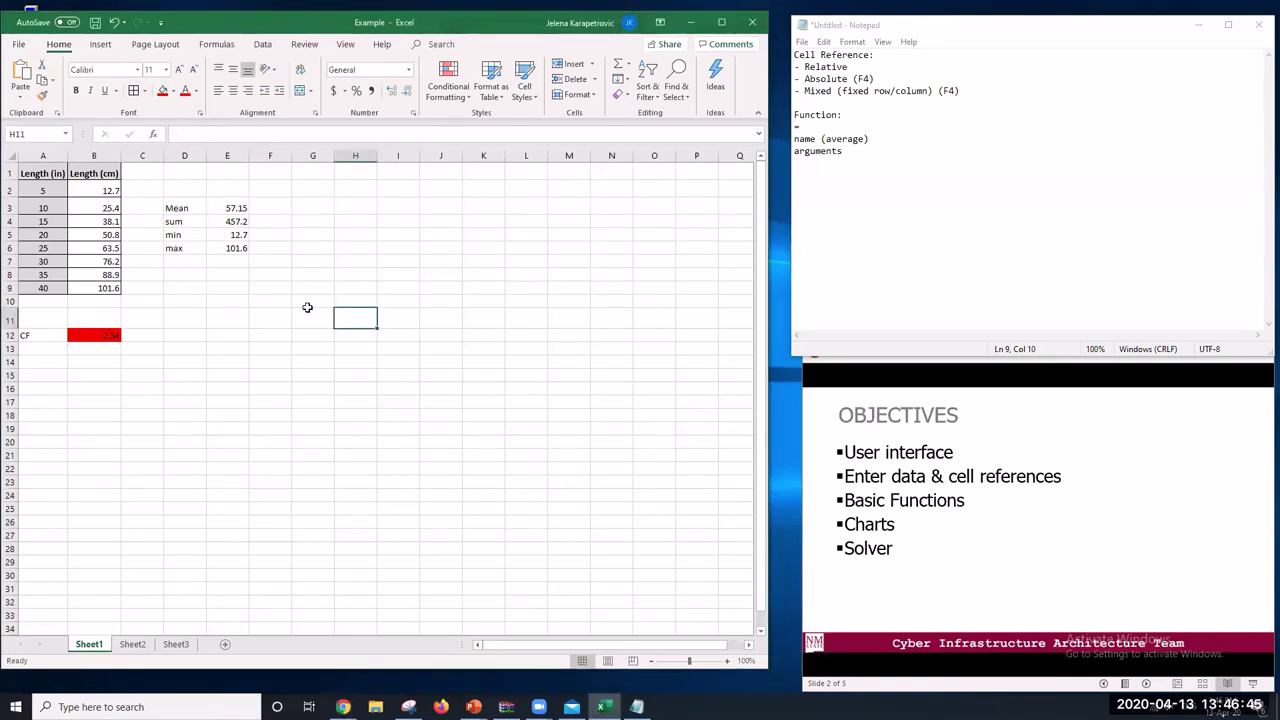
{"action": "left_click", "coordinate": [348, 184]}
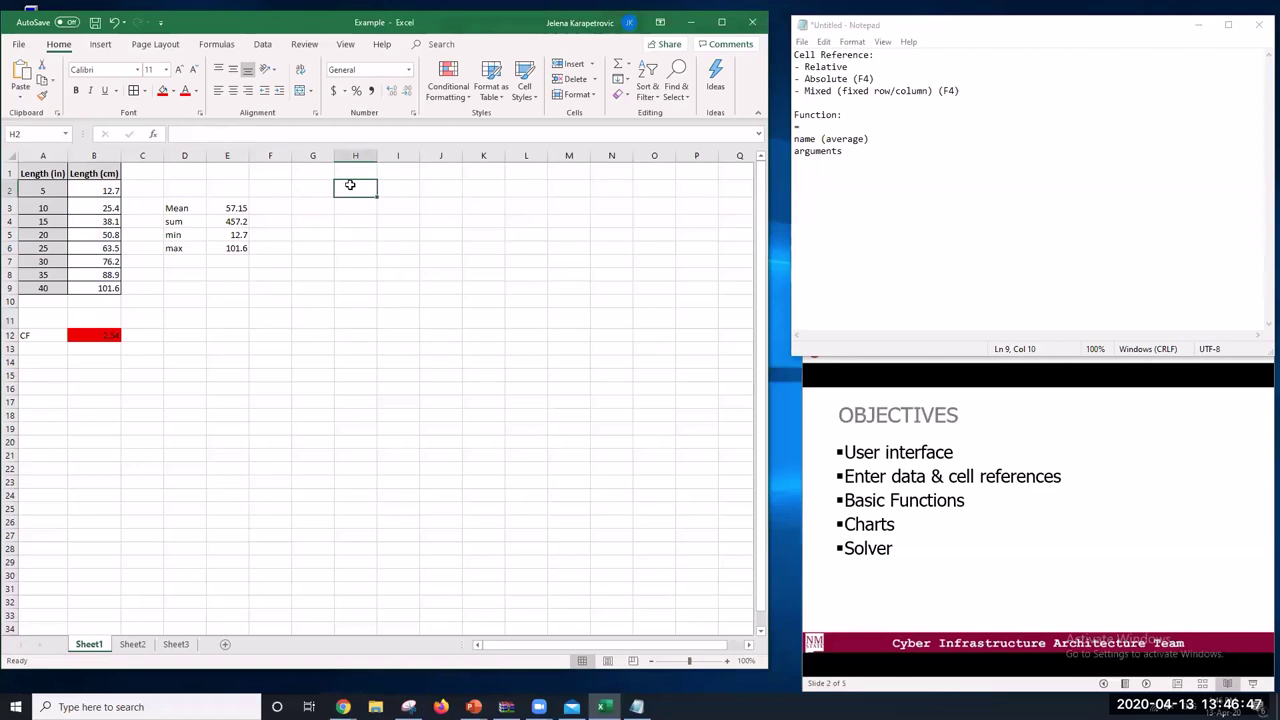
Add the first two Length (cm) values in cell H2 with the formula =B2+B3
{"action": "type", "text": "="}
{"action": "left_click", "coordinate": [93, 189]}
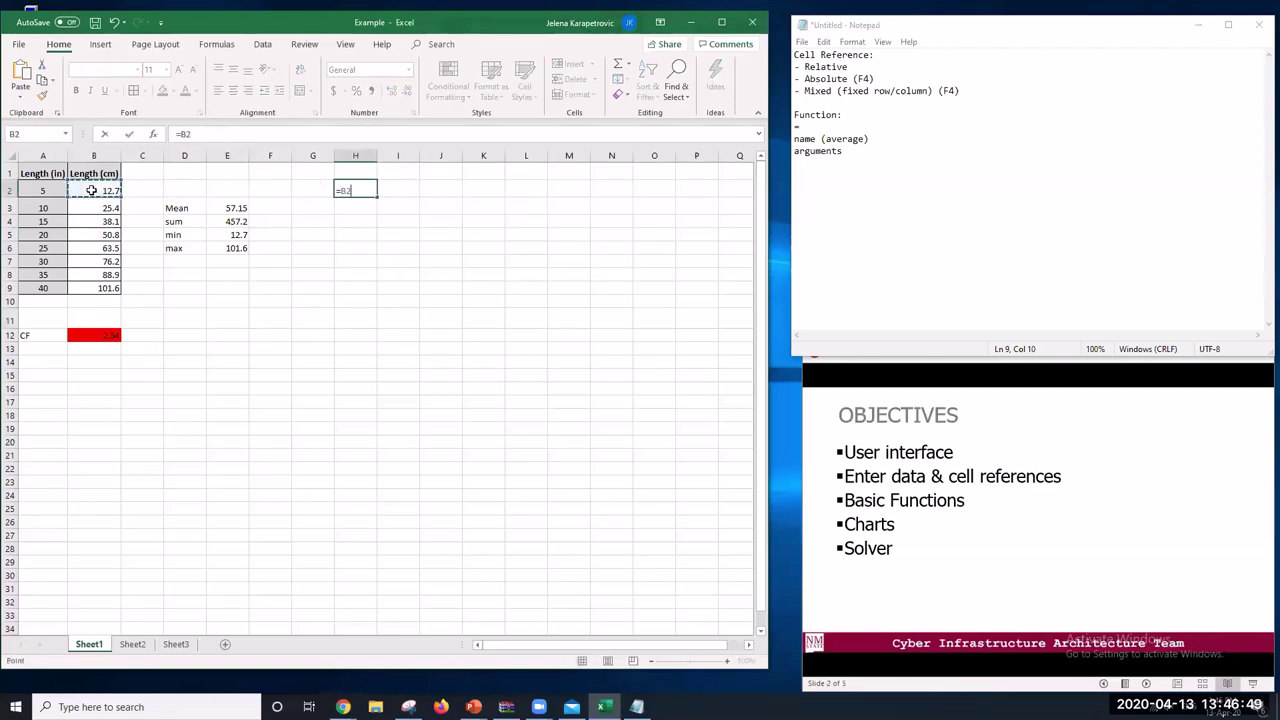
{"action": "type", "text": "+"}
{"action": "left_click", "coordinate": [95, 207]}
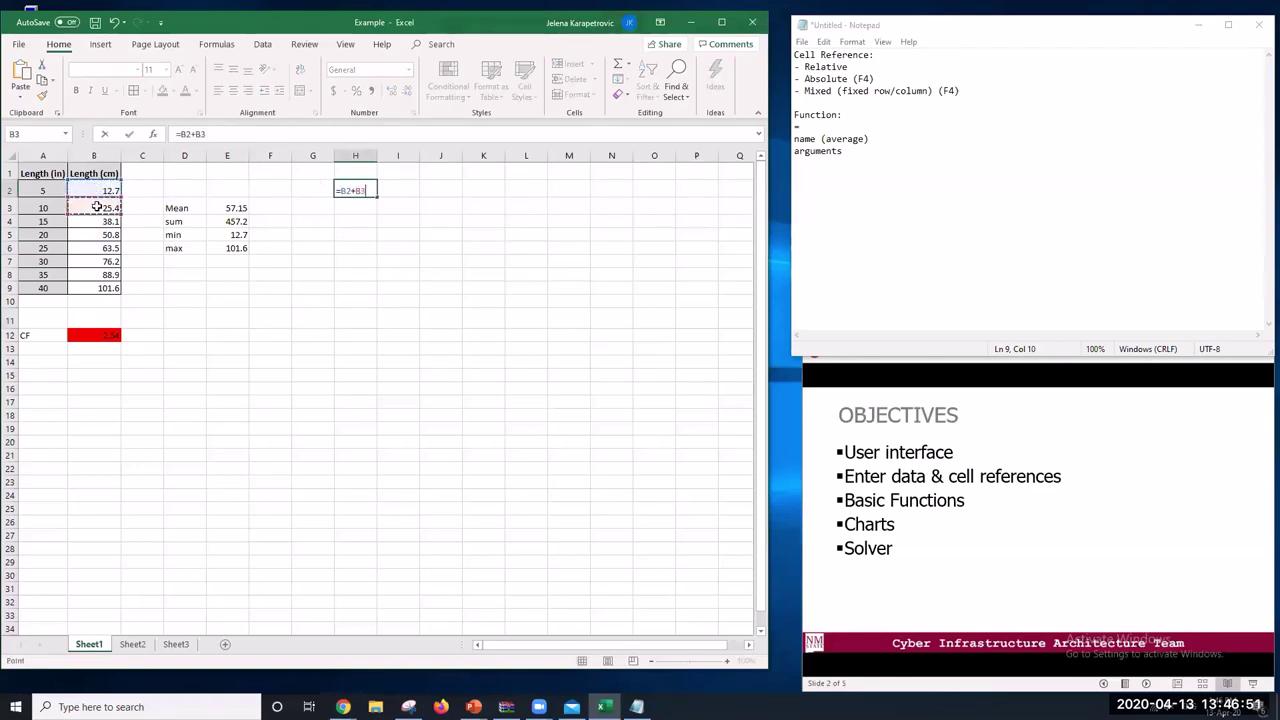
{"action": "key", "text": "Return"}
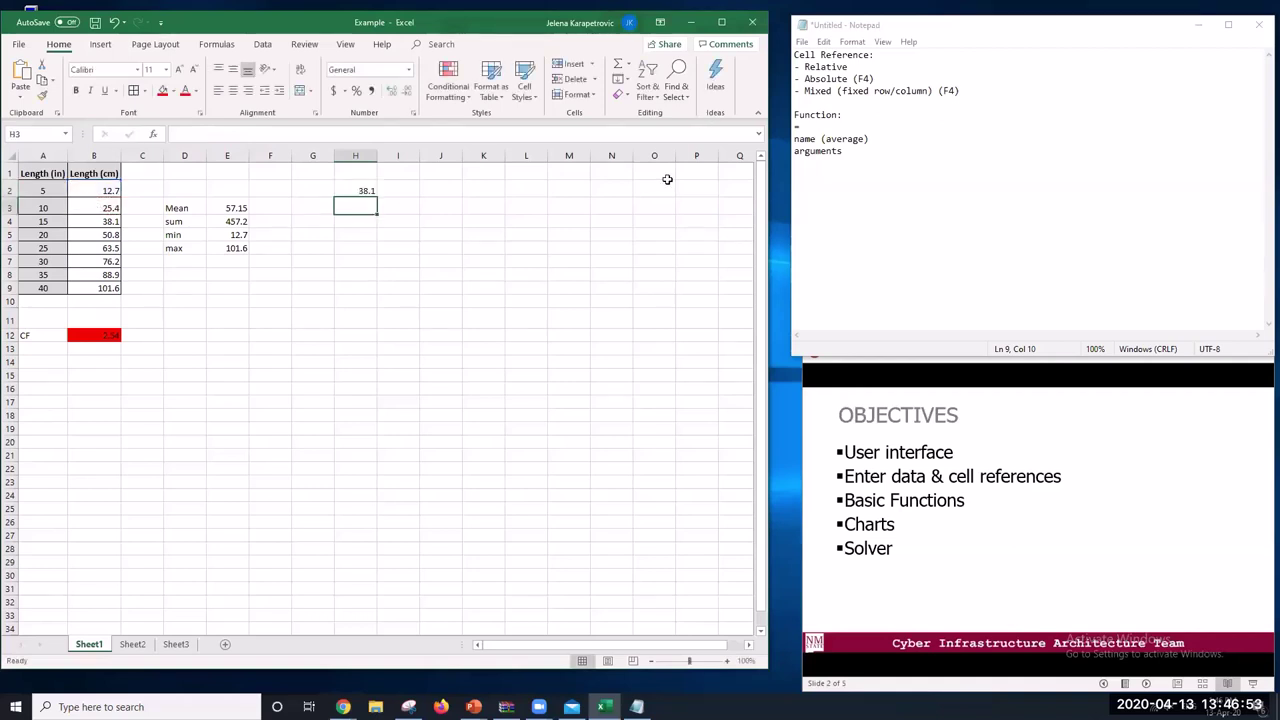
Subtract two Length (cm) values in cell H3 with the formula =B3-B4
{"action": "type", "text": "="}
{"action": "left_click", "coordinate": [104, 206]}
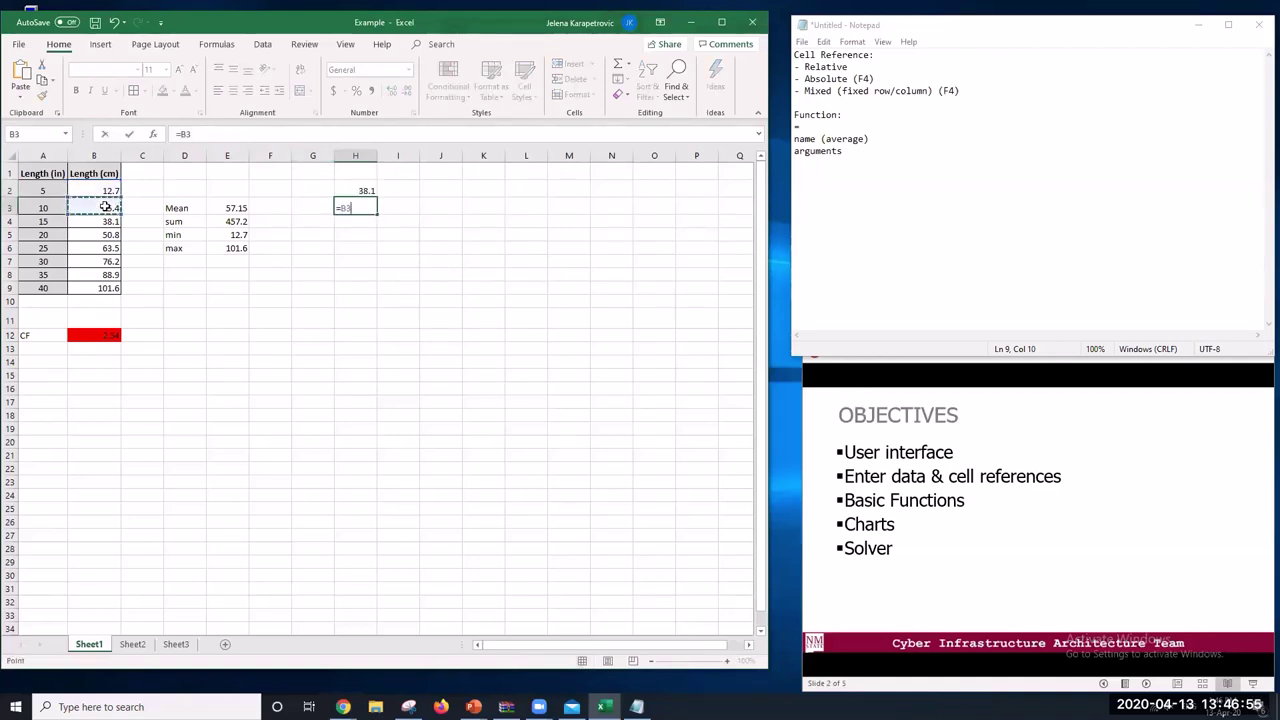
{"action": "type", "text": "-"}
{"action": "left_click", "coordinate": [101, 221]}
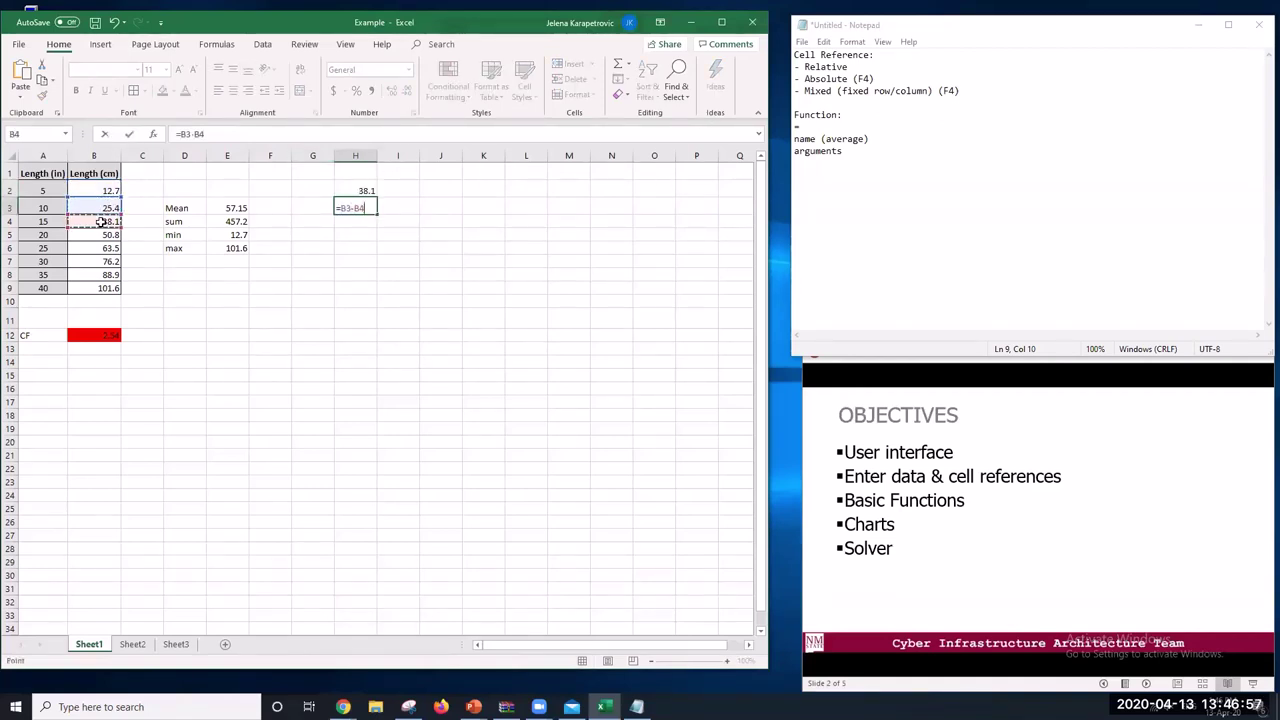
{"action": "key", "text": "Return"}
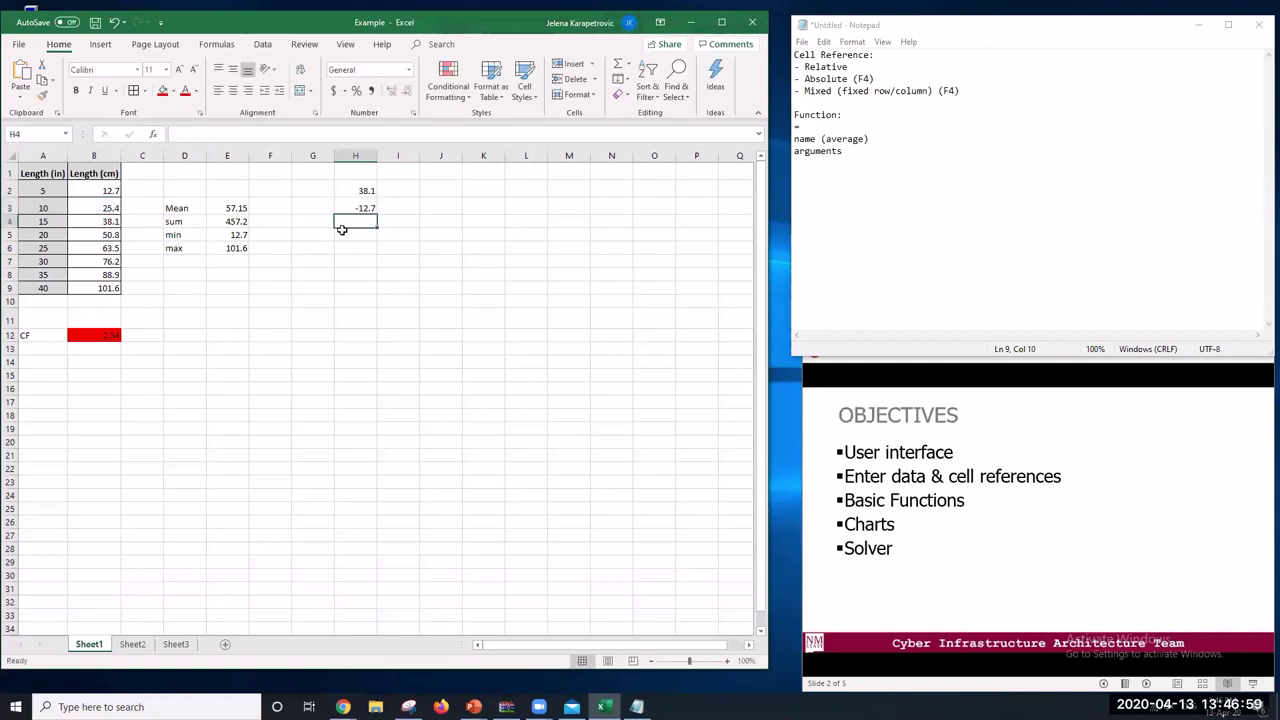
Multiply two Length (cm) values in cell H4 with the formula =B3*B5
{"action": "type", "text": "="}
{"action": "left_click", "coordinate": [104, 207]}
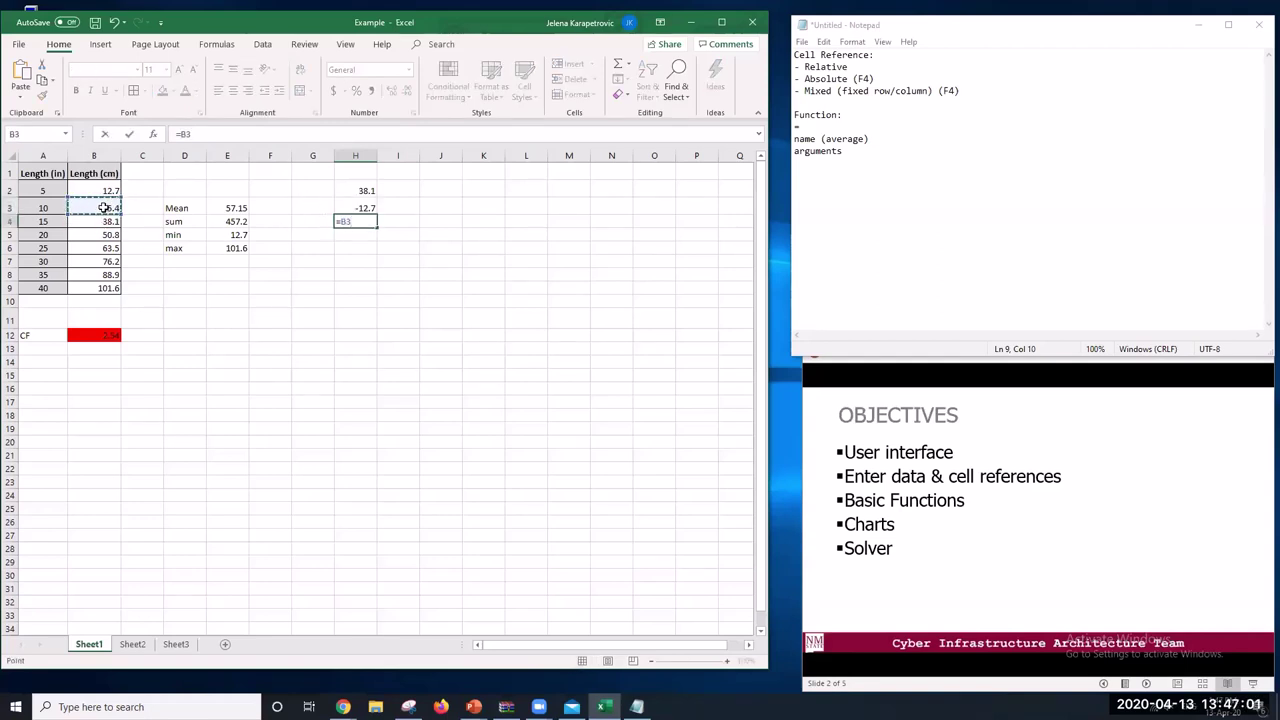
{"action": "type", "text": "*"}
{"action": "left_click", "coordinate": [110, 236]}
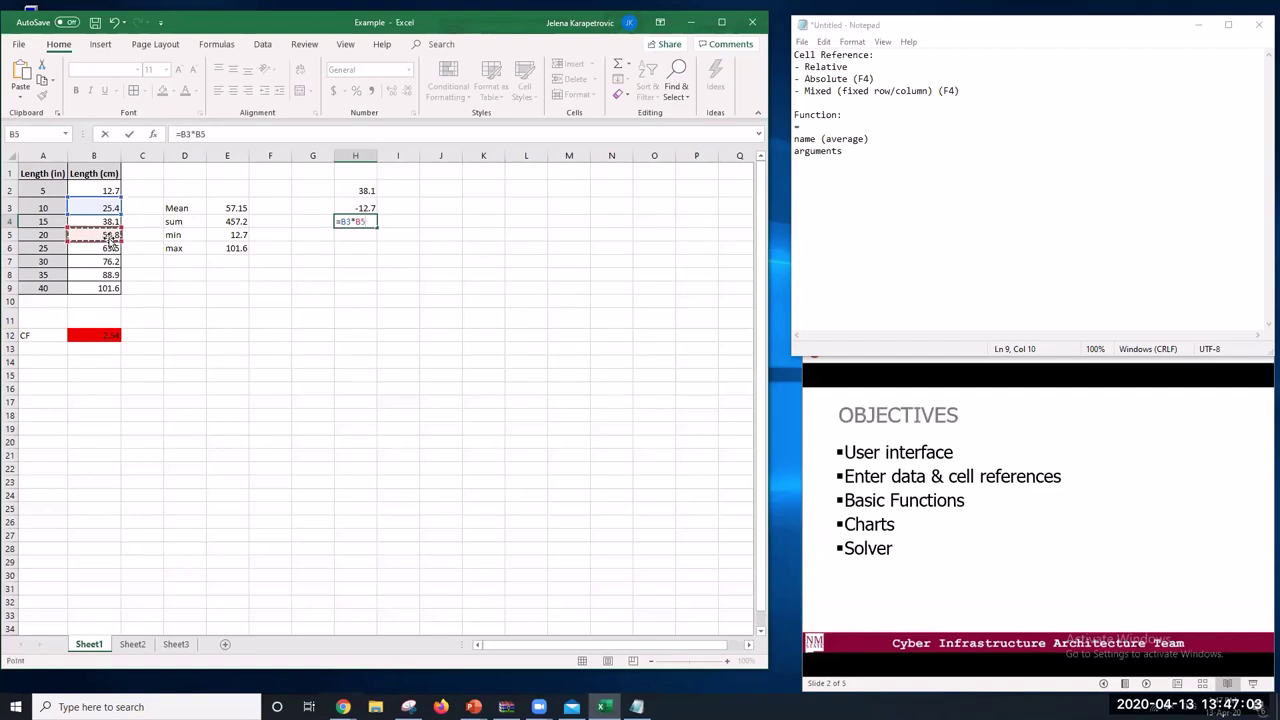
{"action": "key", "text": "Return"}
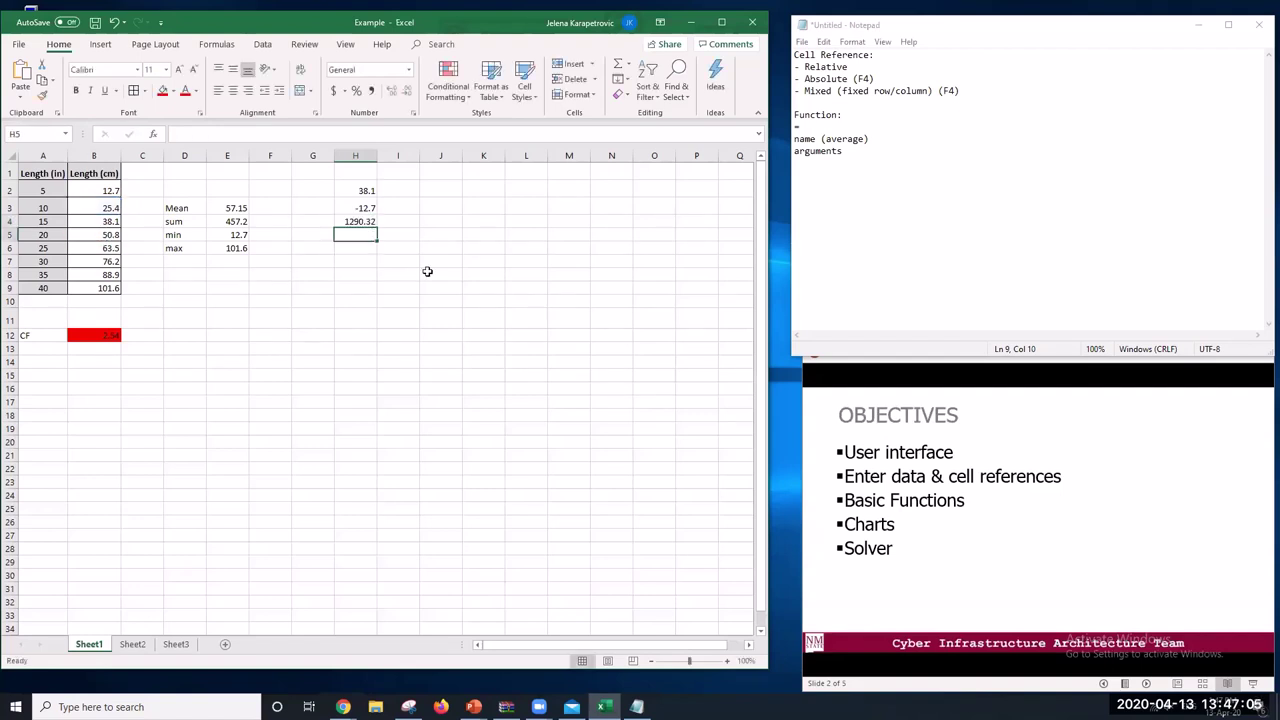
Divide two Length (cm) values in cell H5 with the formula =B8/B3
{"action": "left_click", "coordinate": [91, 273]}
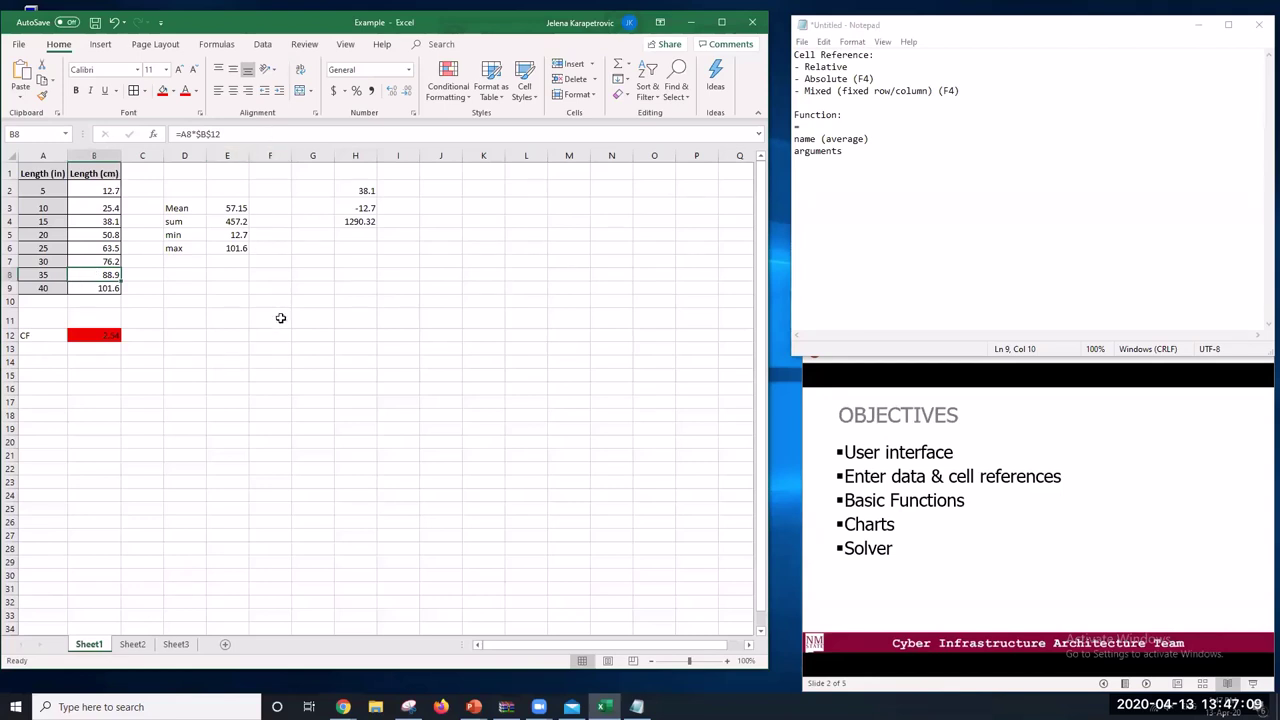
{"action": "key", "text": "Down"}
{"action": "left_click", "coordinate": [357, 236]}
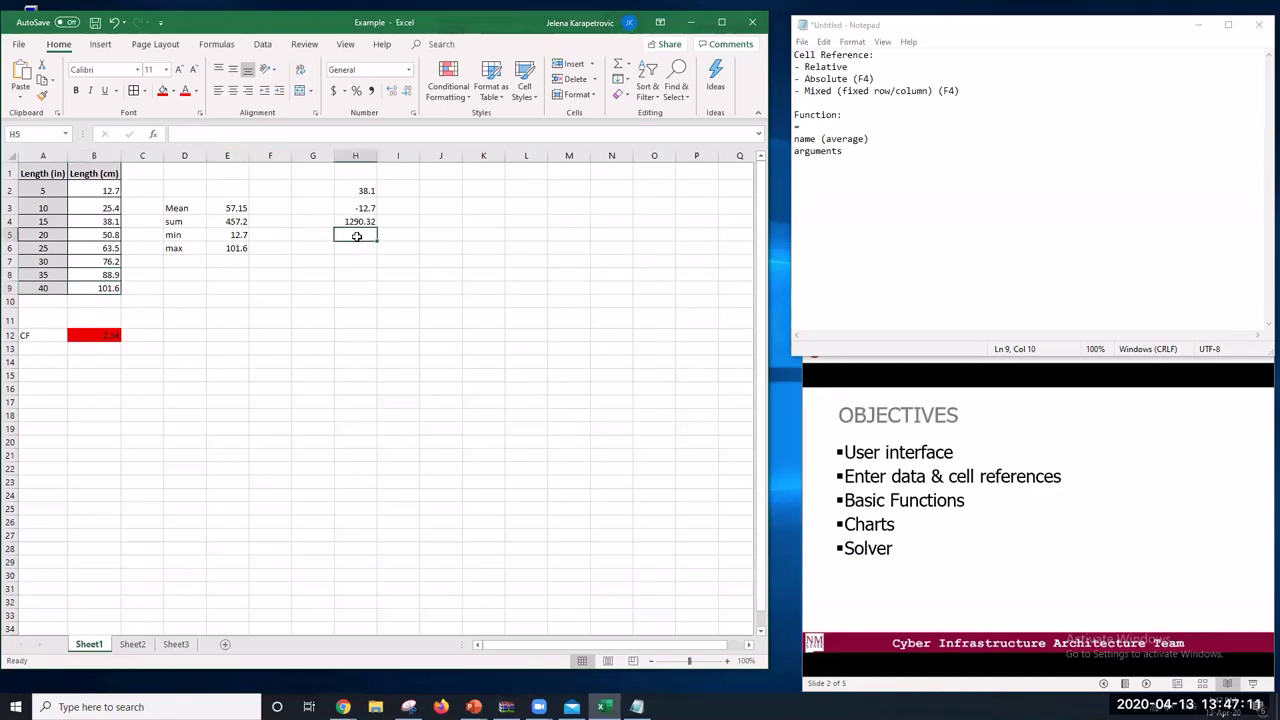
{"action": "type", "text": "="}
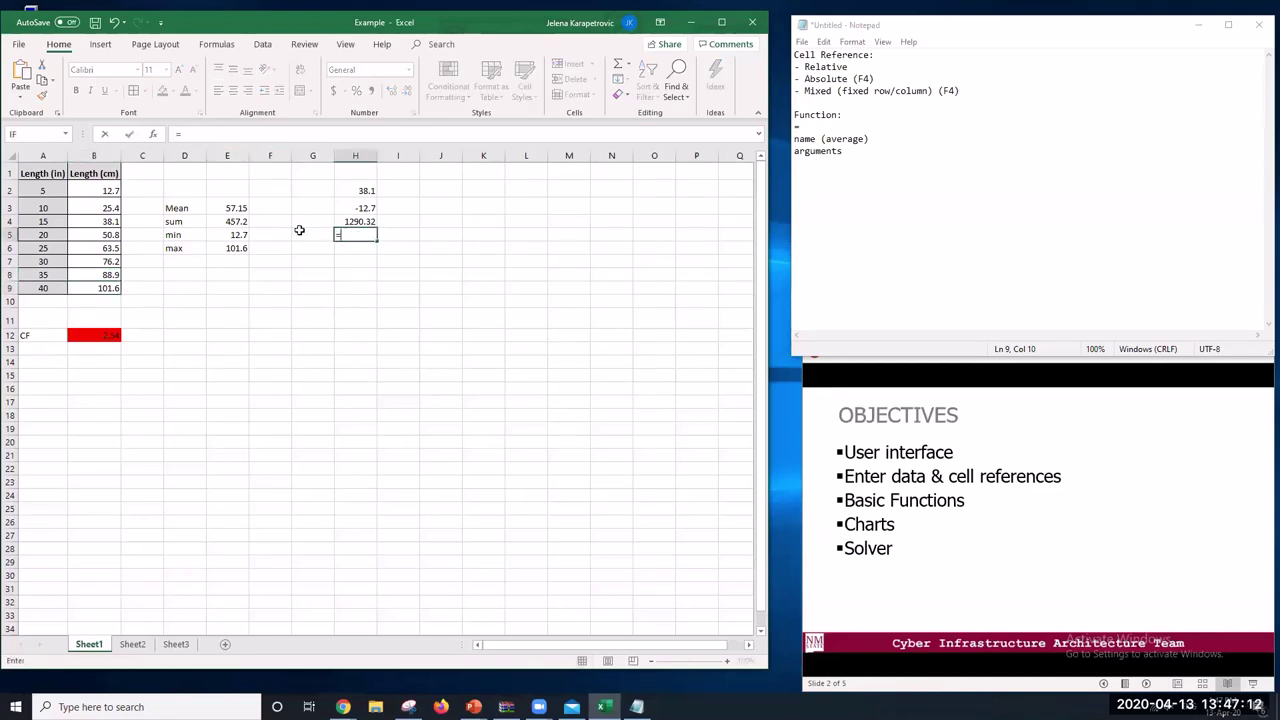
{"action": "left_click", "coordinate": [96, 274]}
{"action": "type", "text": "/"}
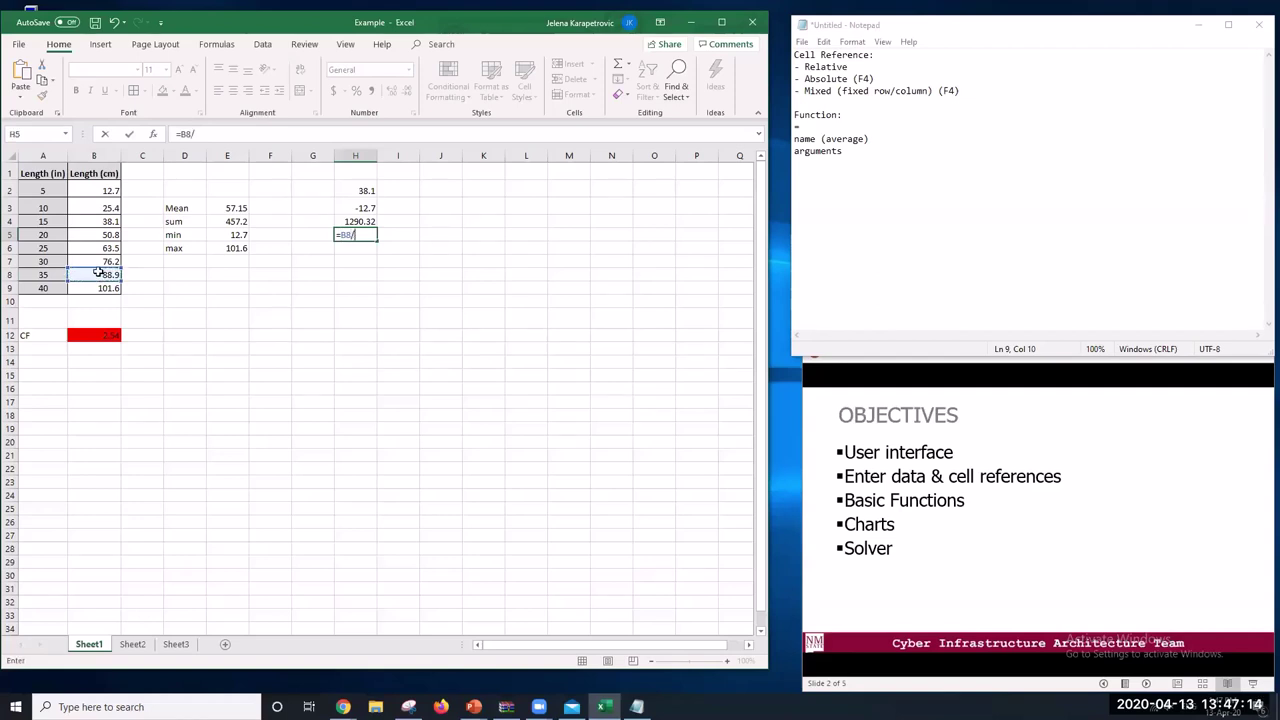
{"action": "left_click", "coordinate": [100, 203]}
{"action": "key", "text": "Return"}
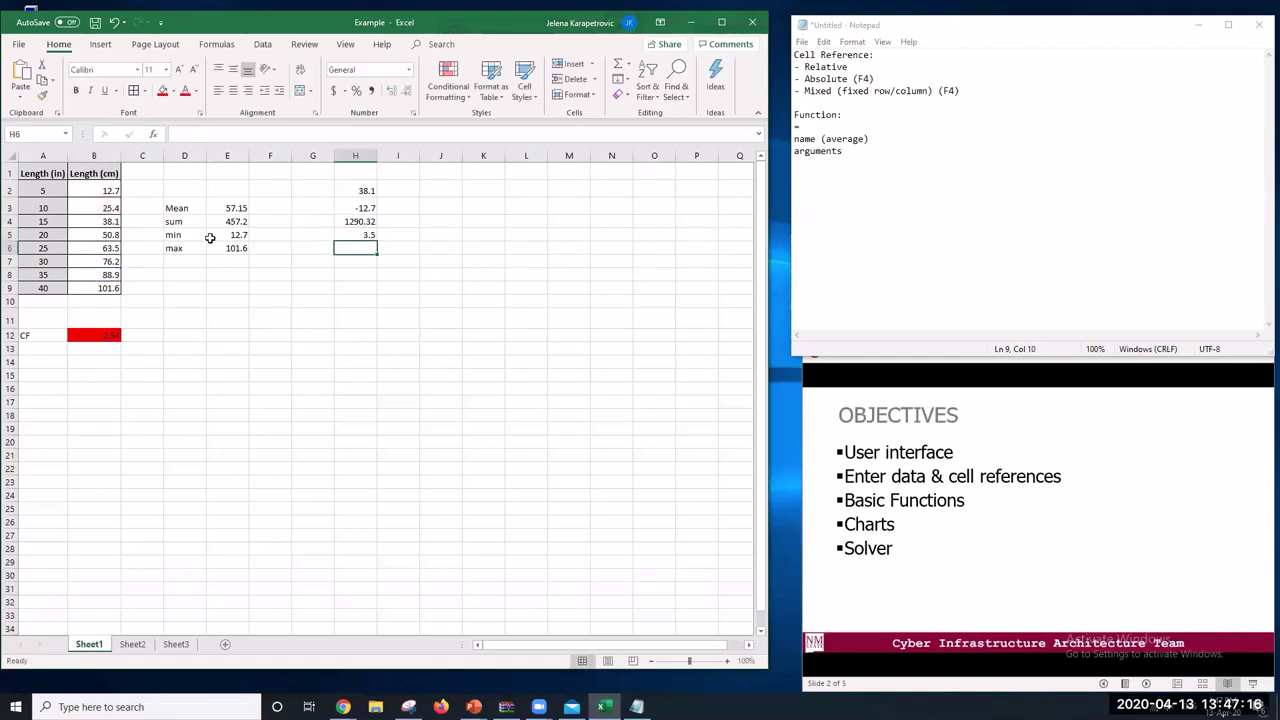
{"action": "left_click", "coordinate": [505, 263]}
{"action": "left_click", "coordinate": [343, 707]}
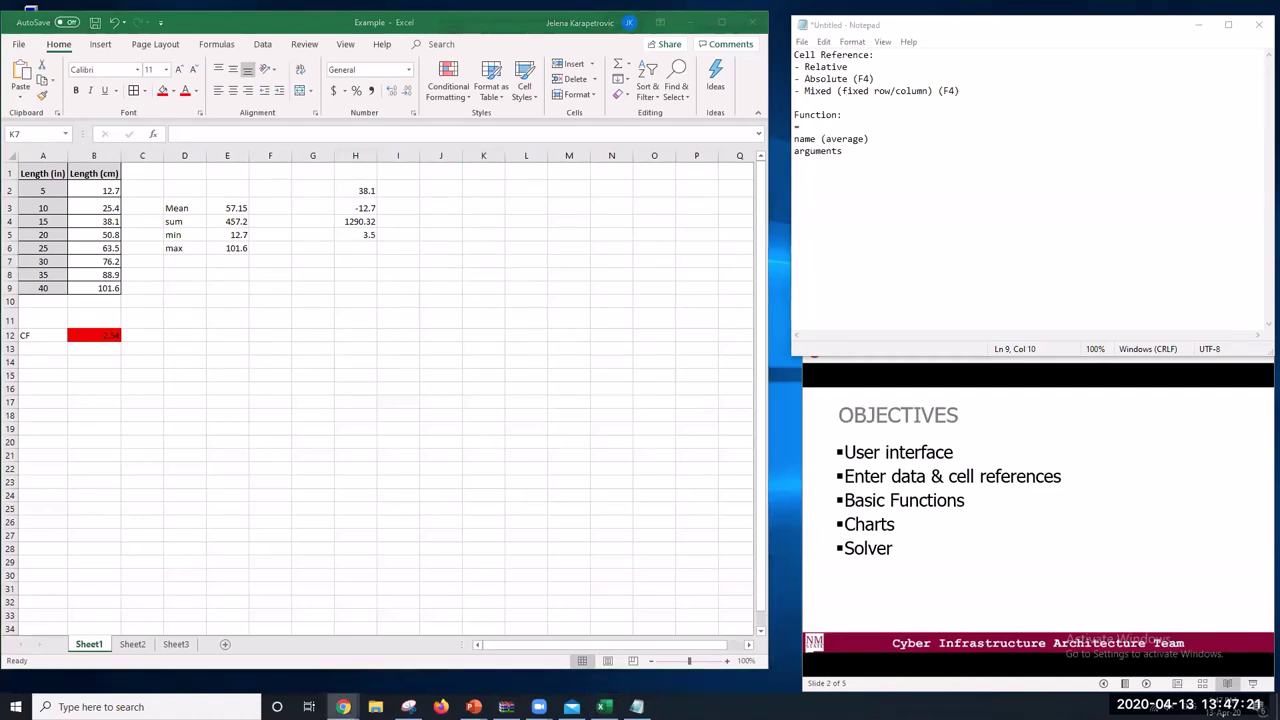
{"action": "key", "text": "alt+Tab"}
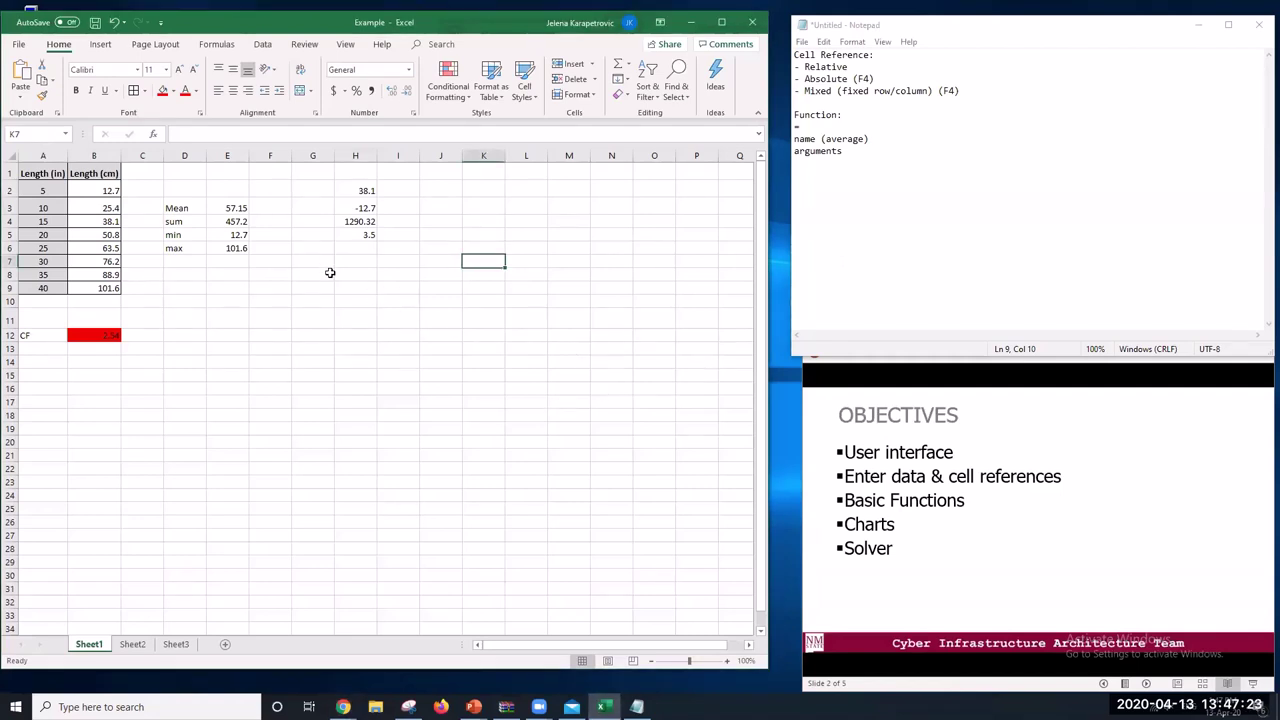
Enter the label "a" in cell G8 and its value 4 in H8
{"action": "left_click", "coordinate": [320, 275]}
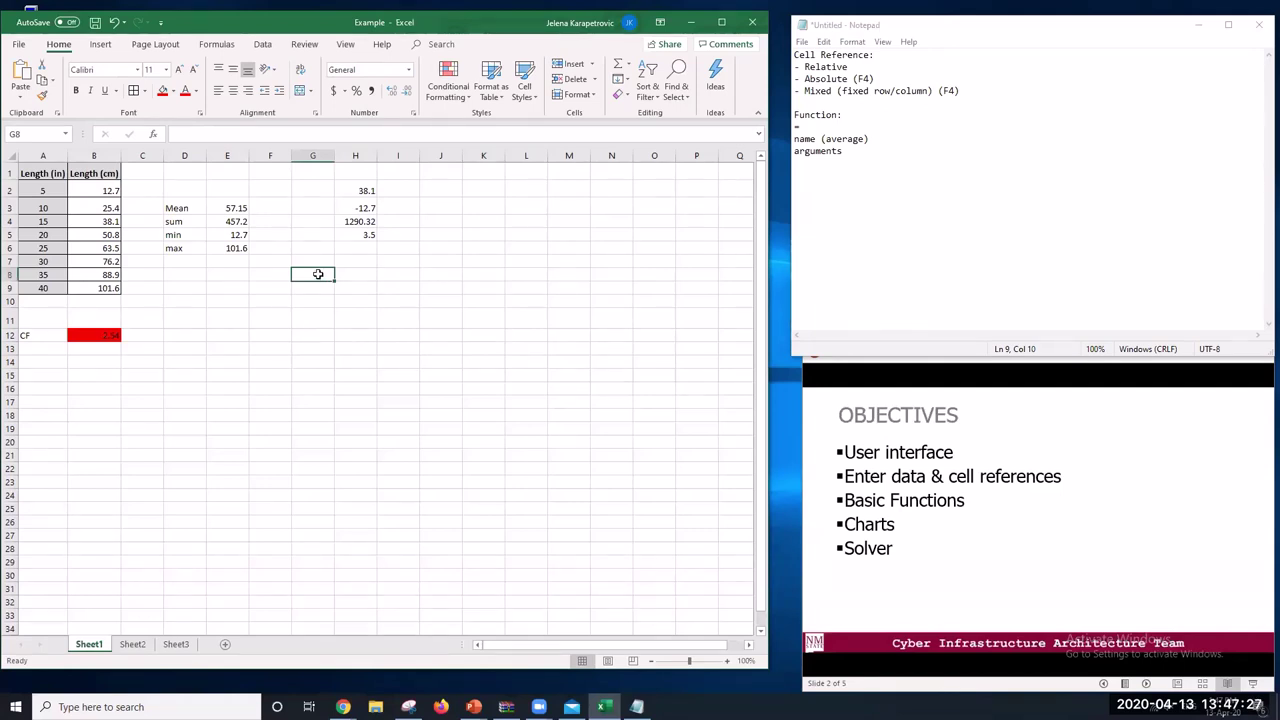
{"action": "type", "text": "a"}
{"action": "left_click", "coordinate": [350, 273]}
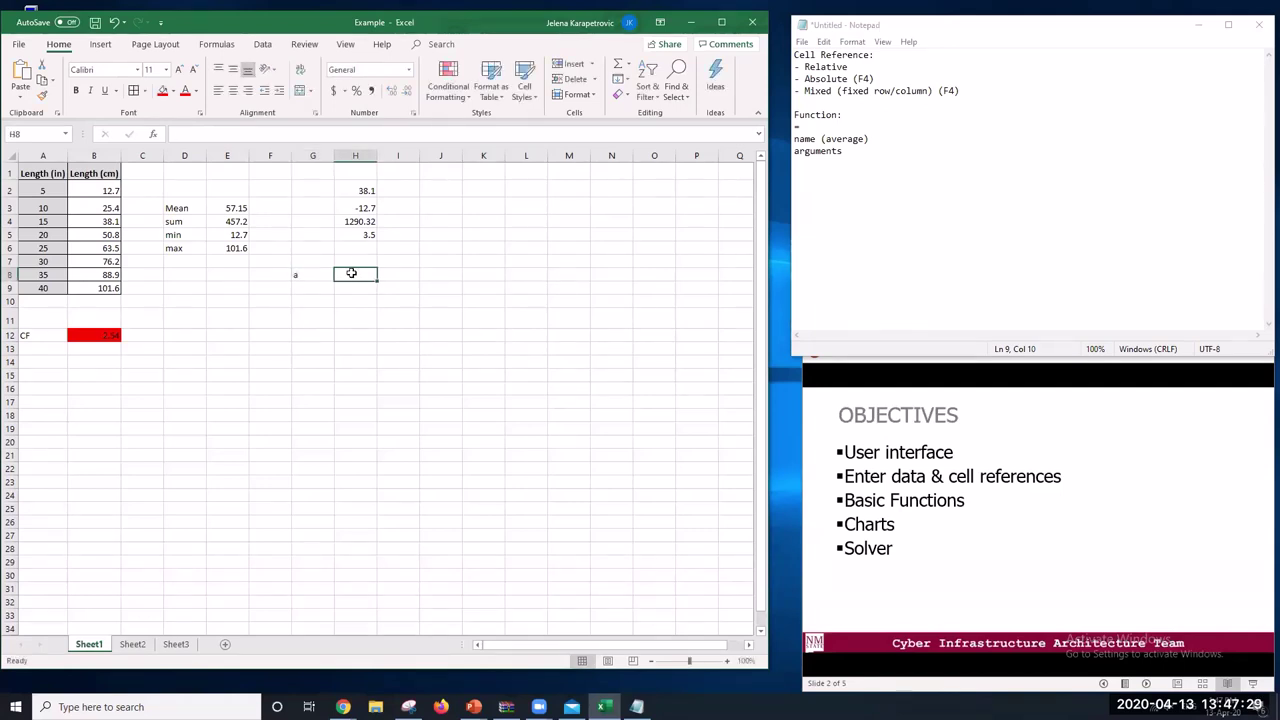
{"action": "type", "text": "4"}
{"action": "key", "text": "Return"}
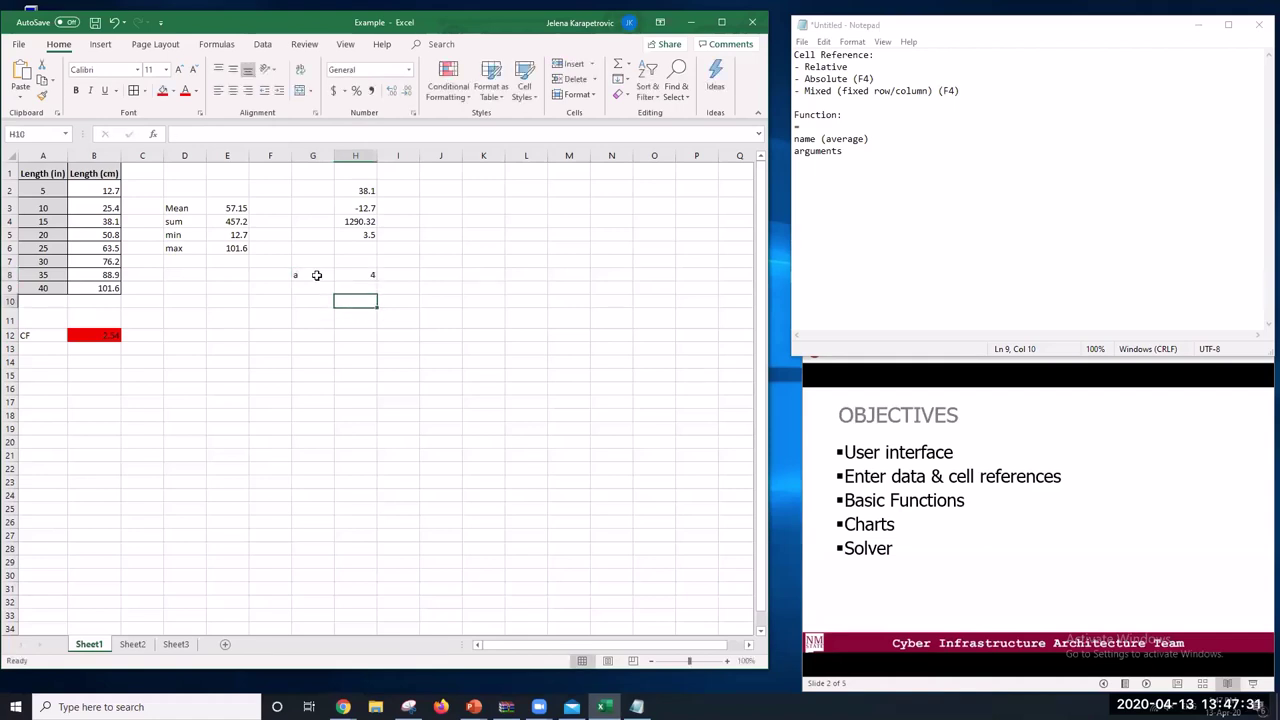
Shade the variable's label and value cells G8:H8 with a light gold fill
{"action": "left_click", "coordinate": [318, 274]}
{"action": "left_click", "coordinate": [353, 275], "text": "shift"}
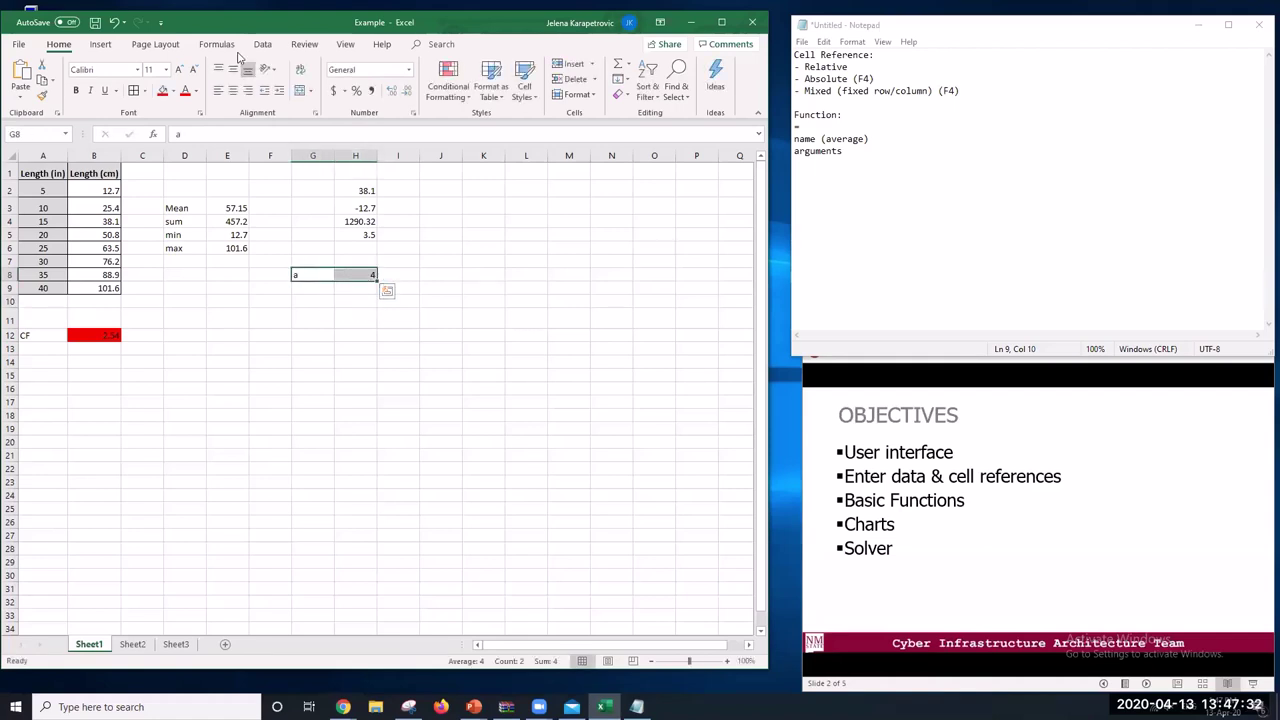
{"action": "left_click", "coordinate": [162, 90]}
{"action": "left_click", "coordinate": [267, 343]}
{"action": "left_click_drag", "start_coordinate": [320, 274], "coordinate": [343, 268]}
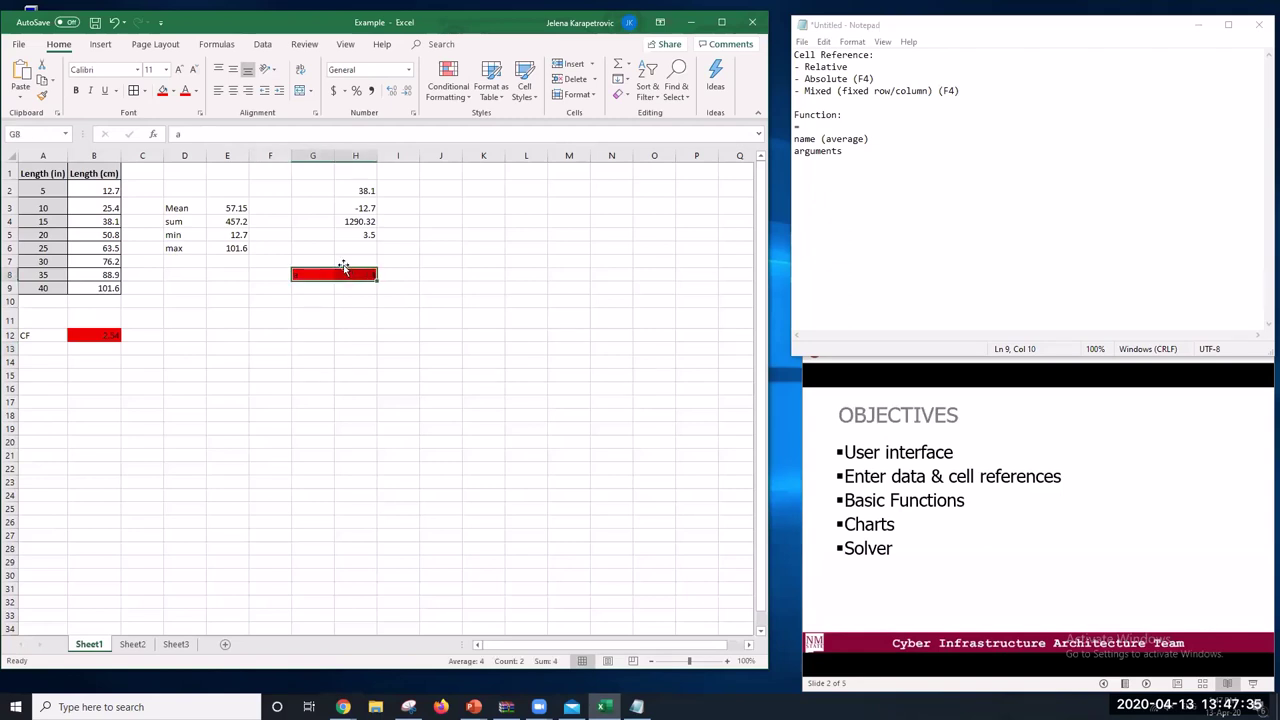
{"action": "left_click", "coordinate": [173, 90]}
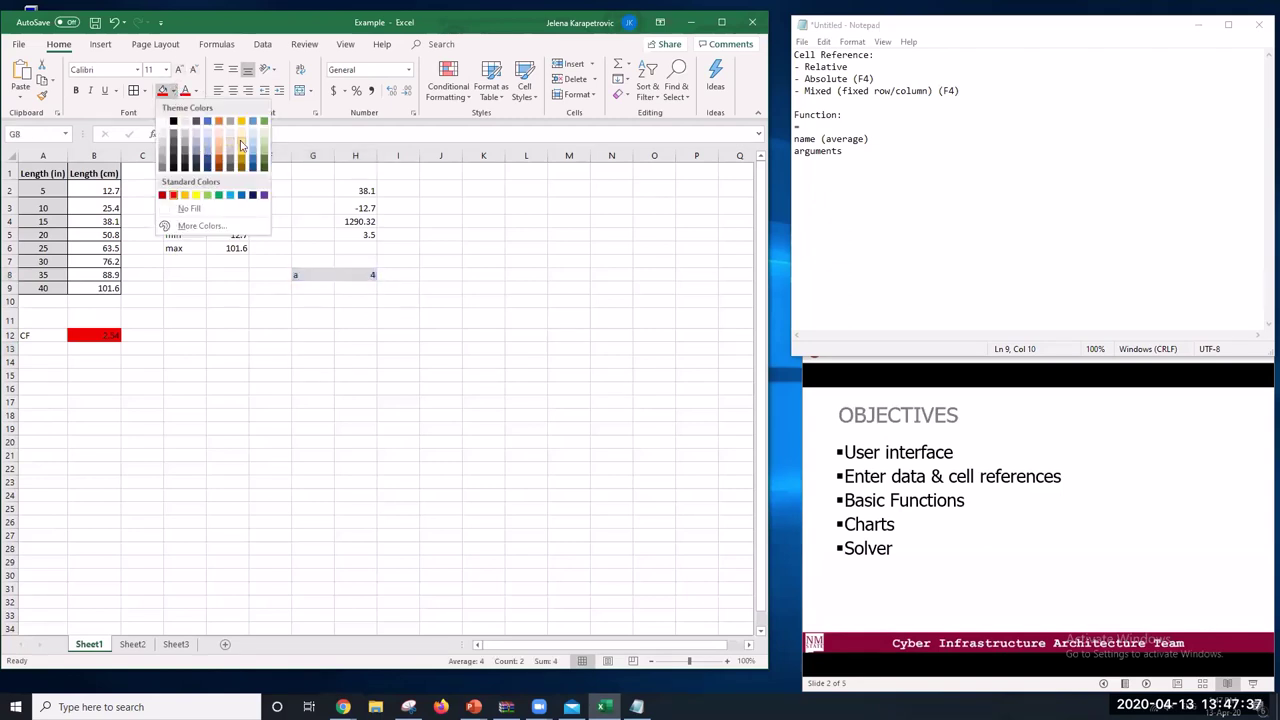
{"action": "left_click", "coordinate": [242, 140]}
{"action": "left_click", "coordinate": [369, 360]}
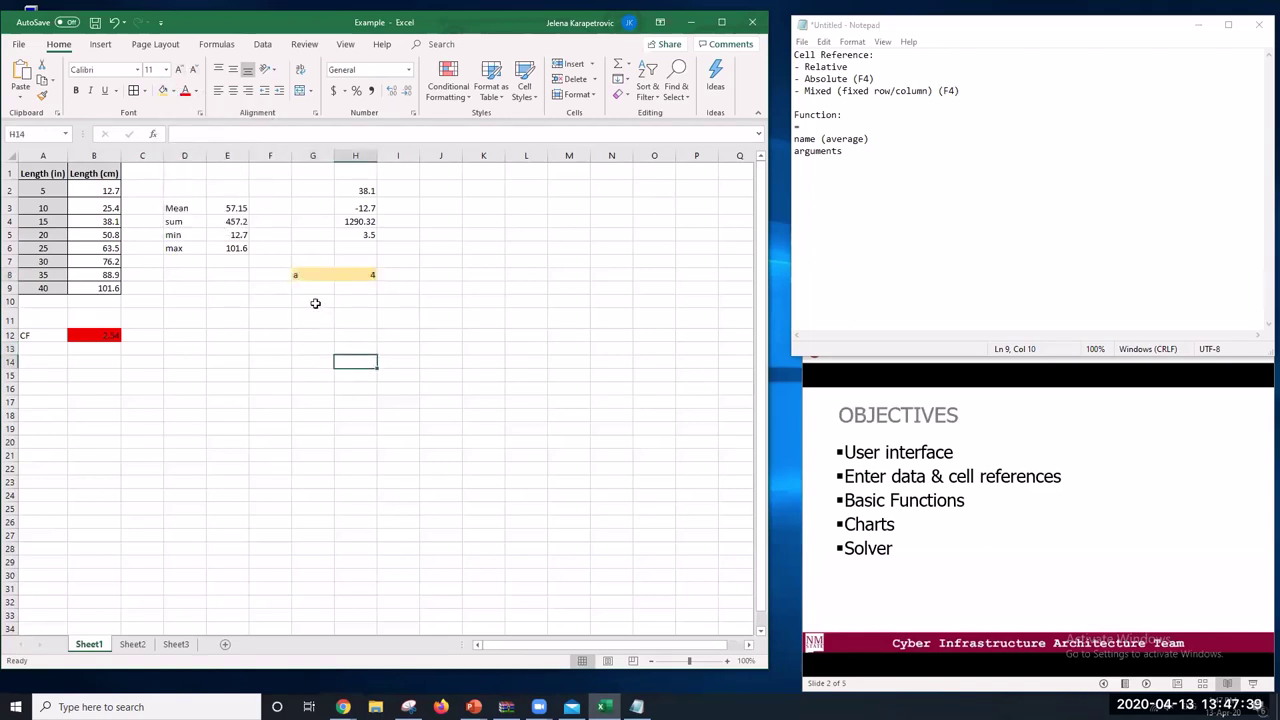
Enter the label "sqrt" in cell G10 below the variable a
{"action": "left_click", "coordinate": [323, 297]}
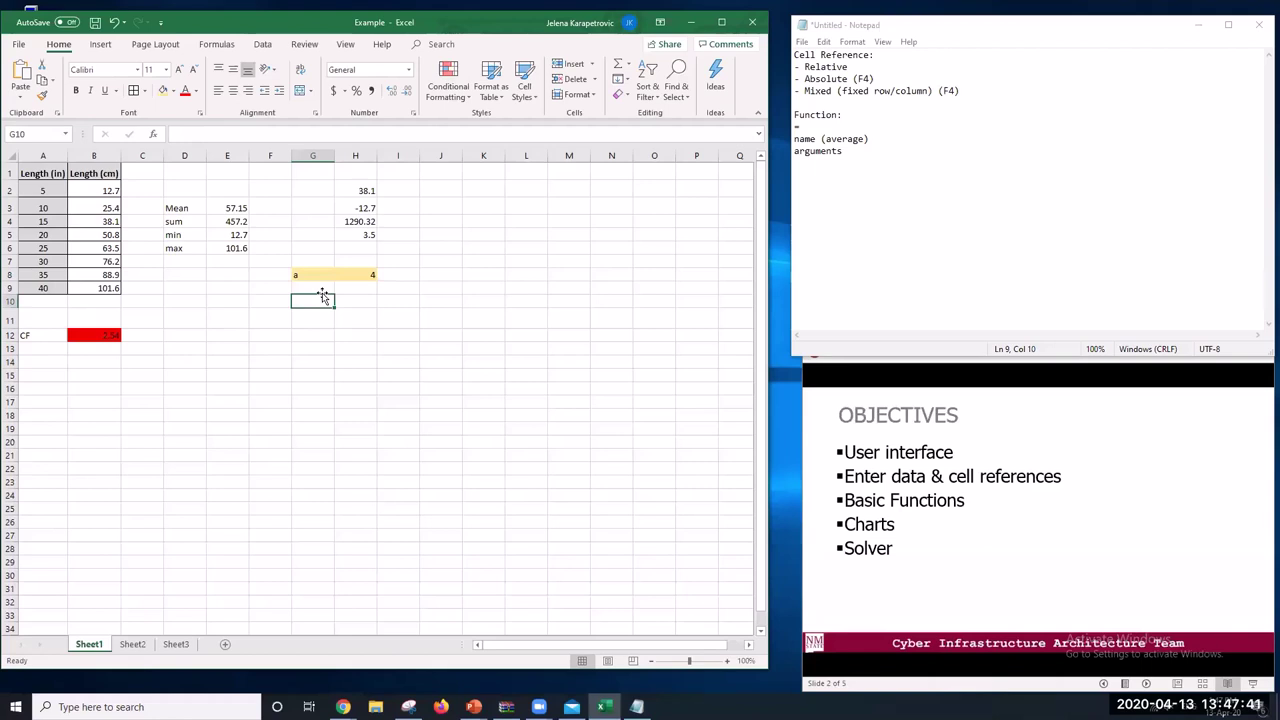
{"action": "type", "text": "sqrt"}
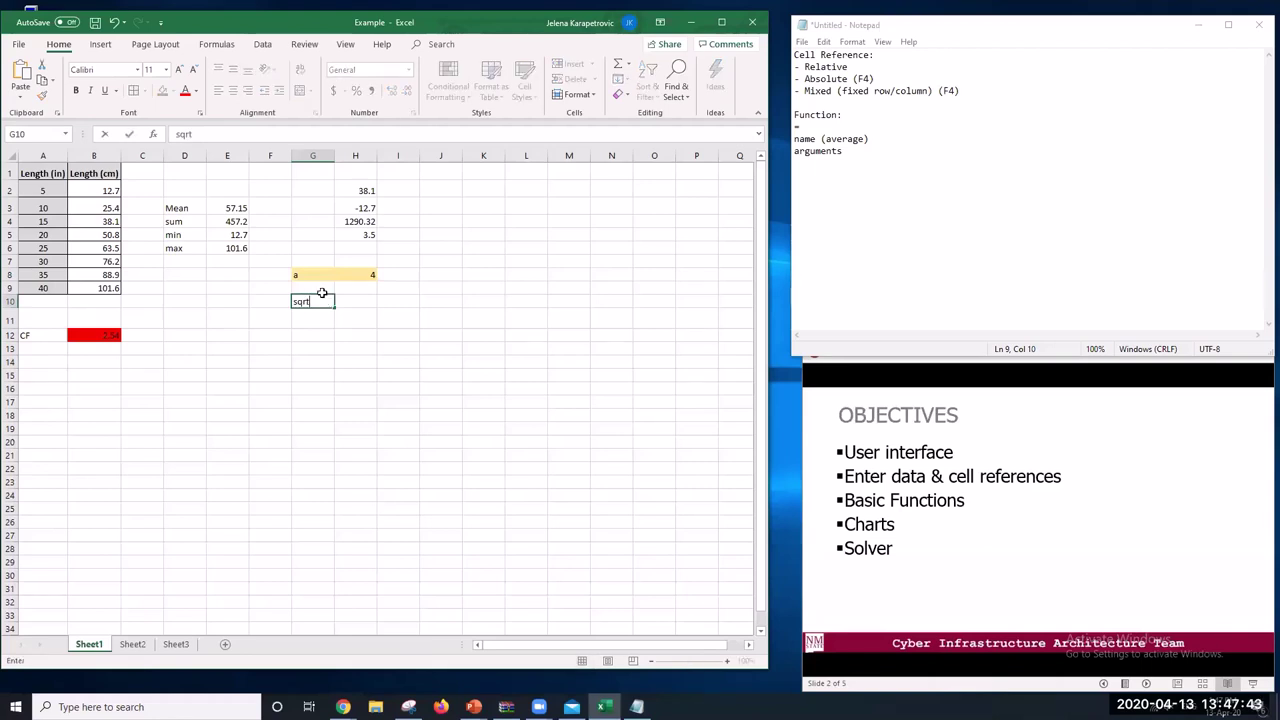
{"action": "key", "text": "Return"}
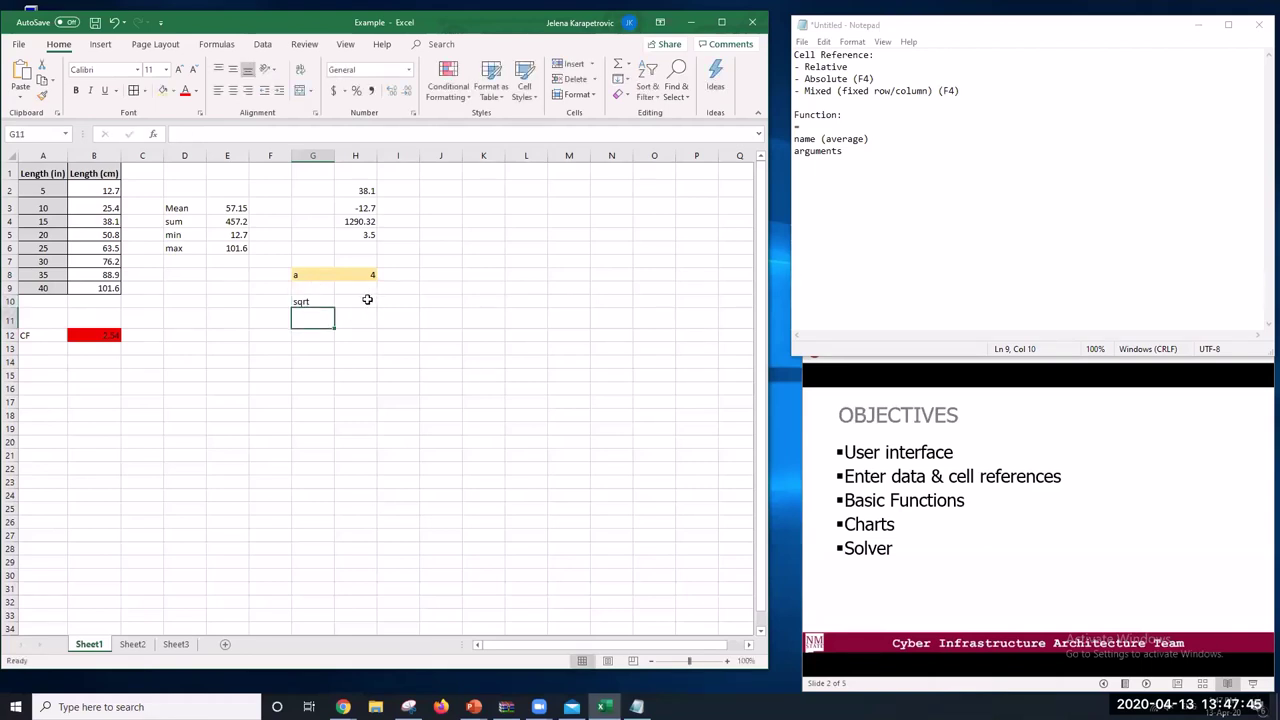
Calculate the square root of the variable a in cell H10 with the formula =sqrt(H8)
{"action": "left_click", "coordinate": [367, 300]}
{"action": "type", "text": "="}
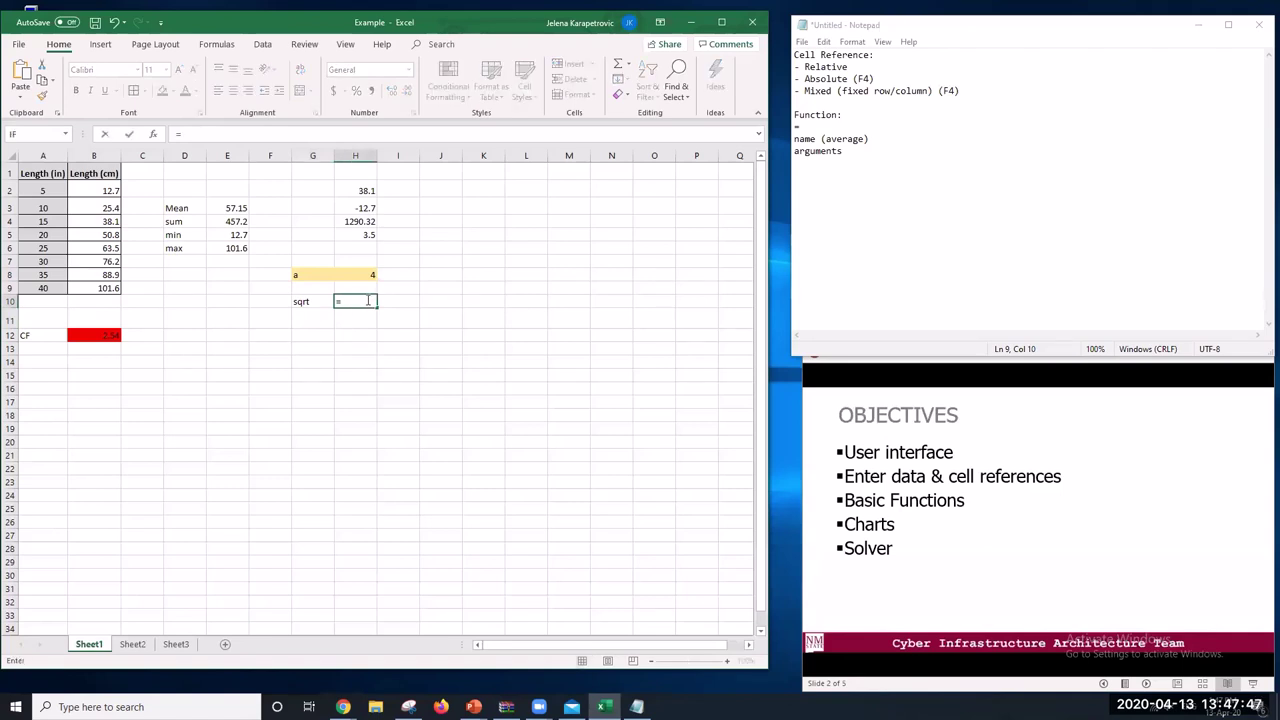
{"action": "type", "text": "sqr"}
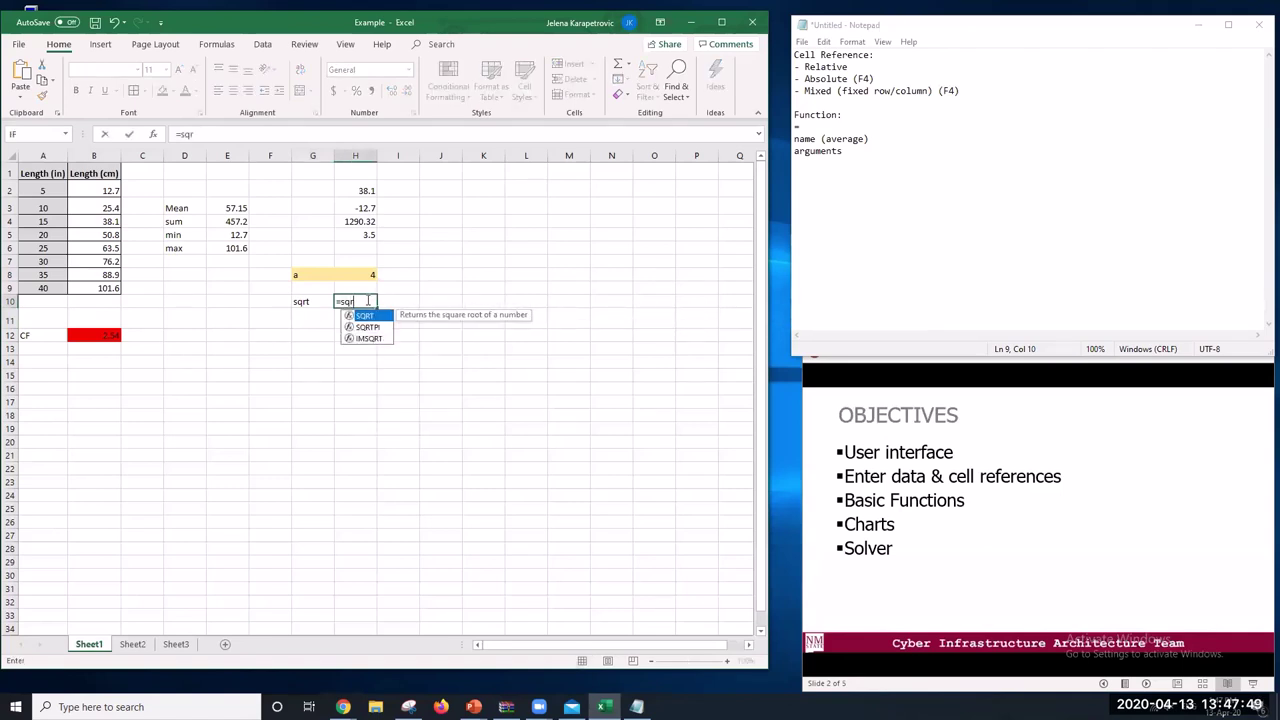
{"action": "type", "text": "t("}
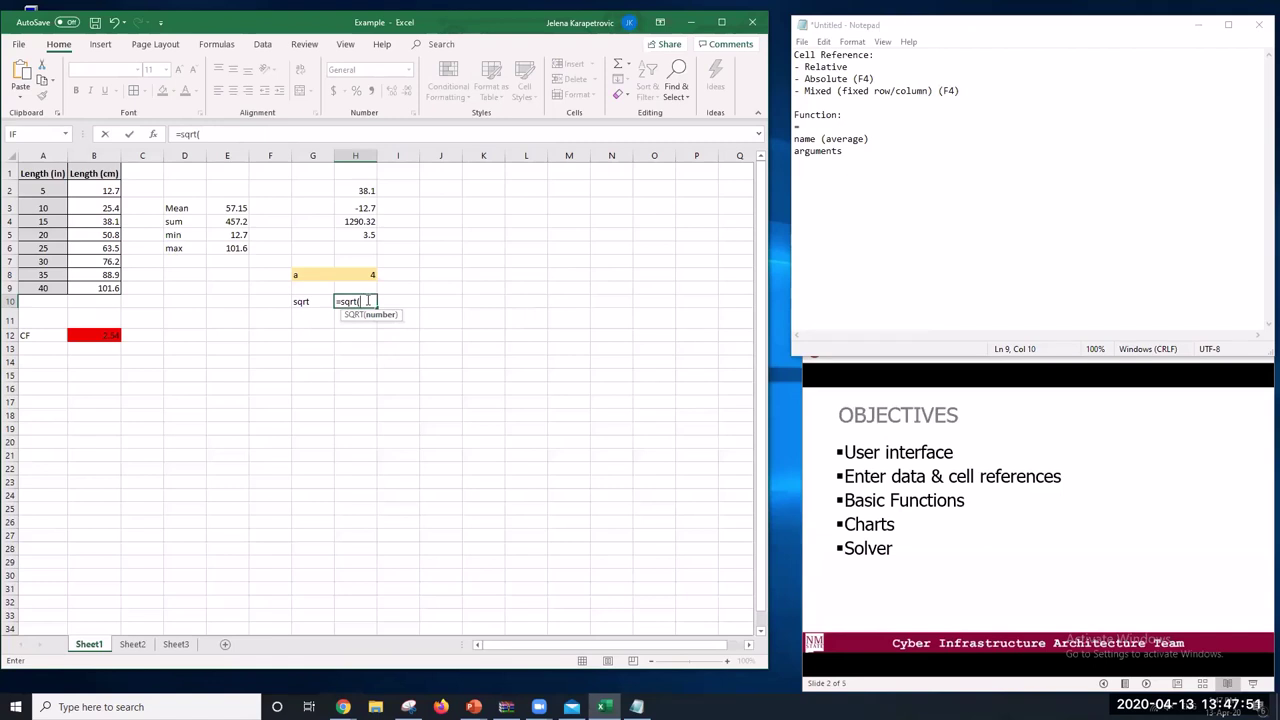
{"action": "left_click", "coordinate": [359, 276]}
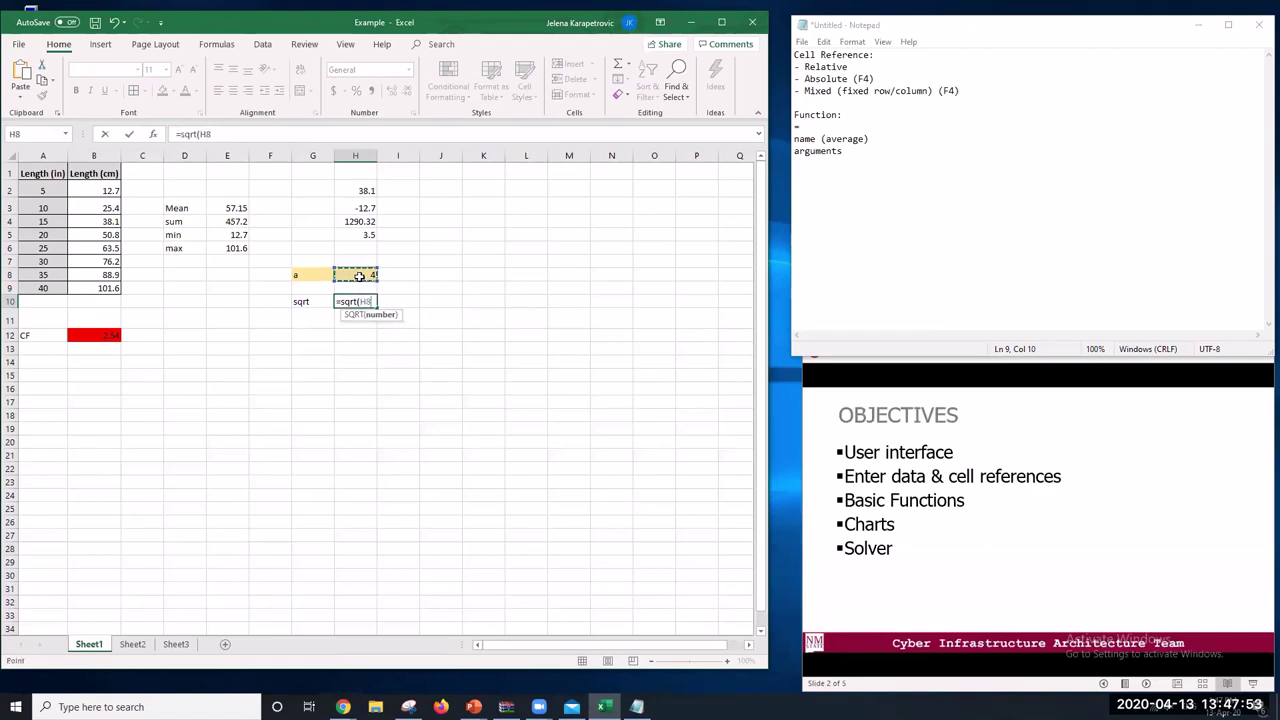
{"action": "type", "text": ")"}
{"action": "key", "text": "Return"}
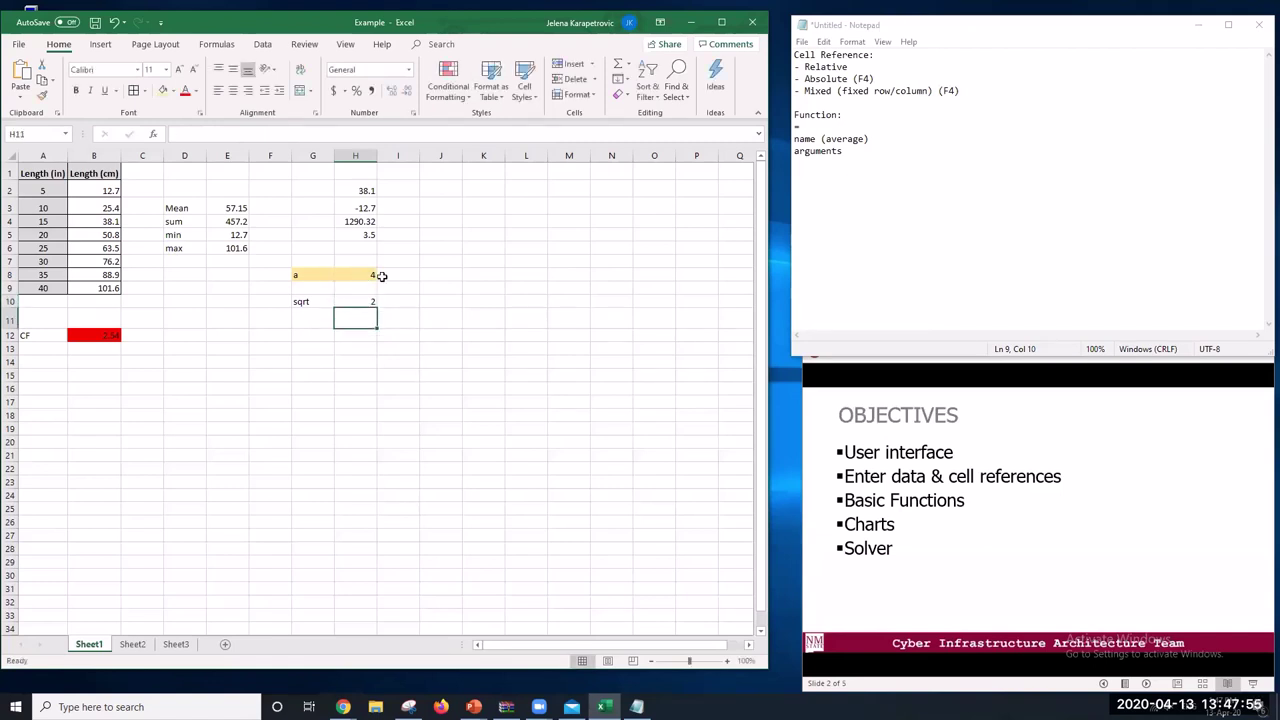
Change the value of a in H8 to 16 and check the square root formula in H10
{"action": "left_click", "coordinate": [360, 302]}
{"action": "left_click", "coordinate": [362, 273]}
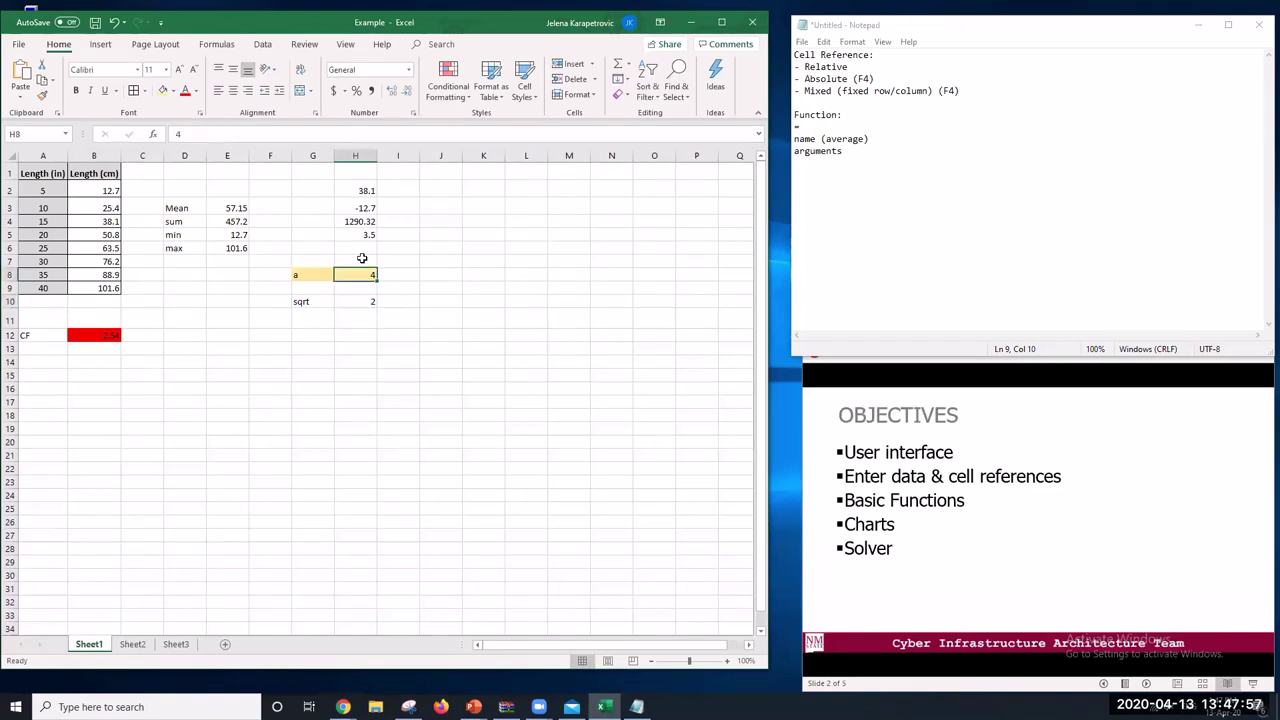
{"action": "type", "text": "16"}
{"action": "key", "text": "Return"}
{"action": "left_click", "coordinate": [362, 301]}
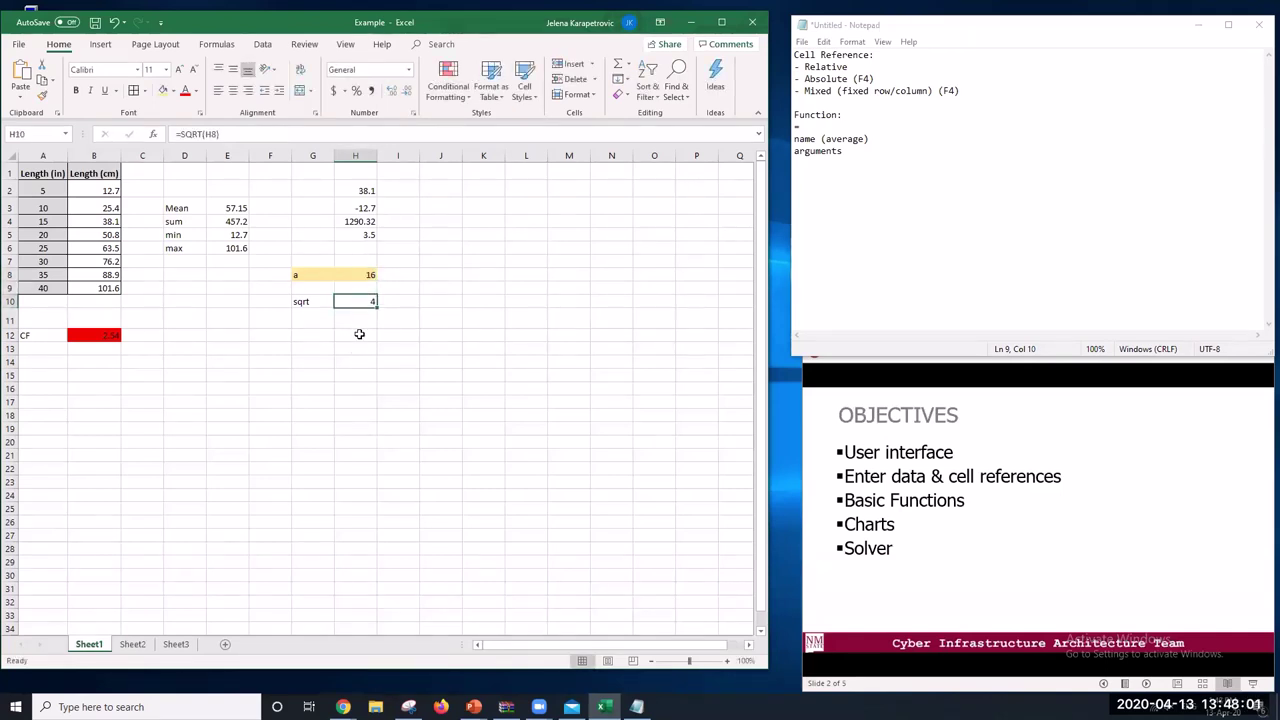
{"action": "left_click", "coordinate": [343, 707]}
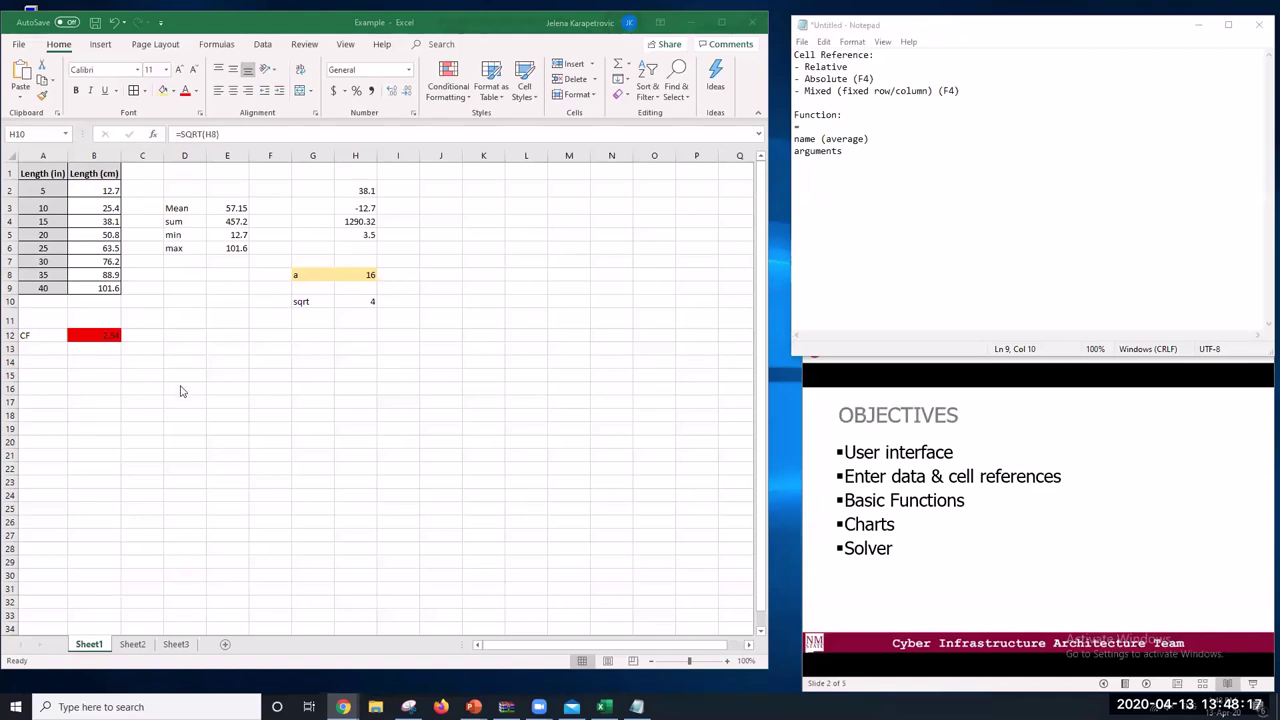
{"action": "left_click", "coordinate": [182, 334]}
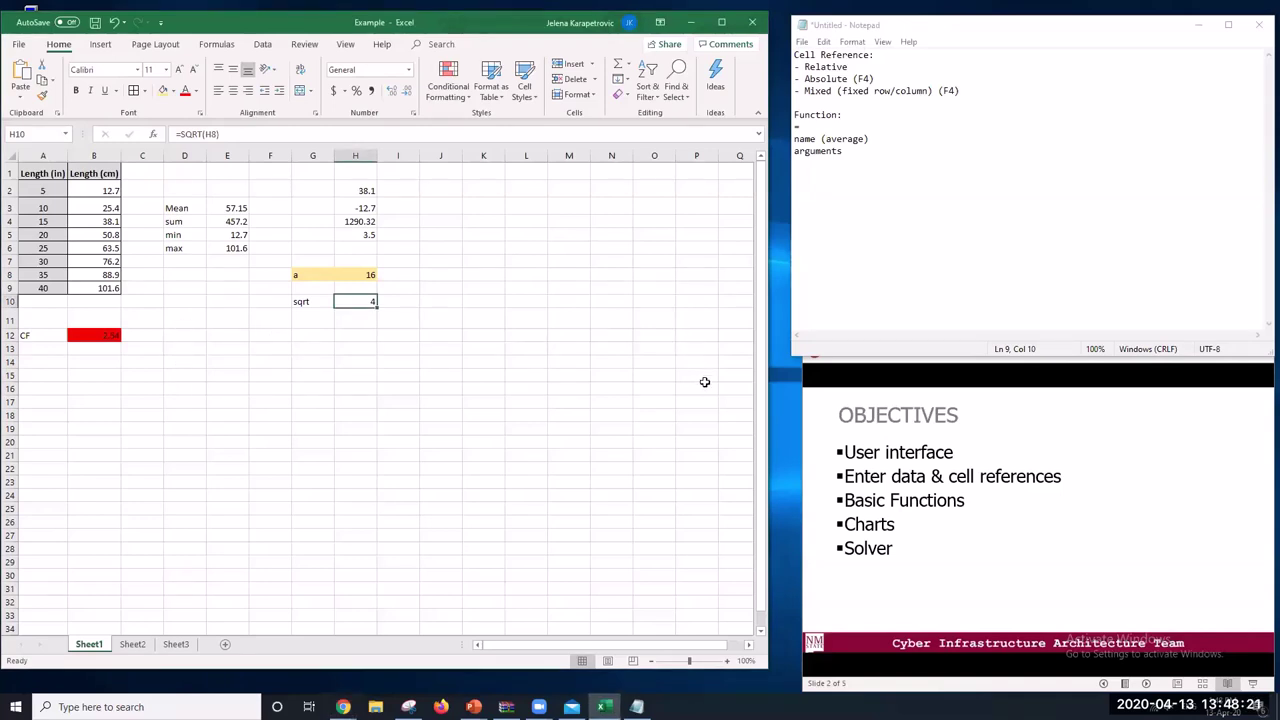
Switch to the Notepad notes and add the order-of-operations items "1. Brackets" and "2. Exponents (power, roots)" below the function notes
{"action": "left_click", "coordinate": [1018, 272]}
{"action": "key", "text": "Return"}
{"action": "key", "text": "Return"}
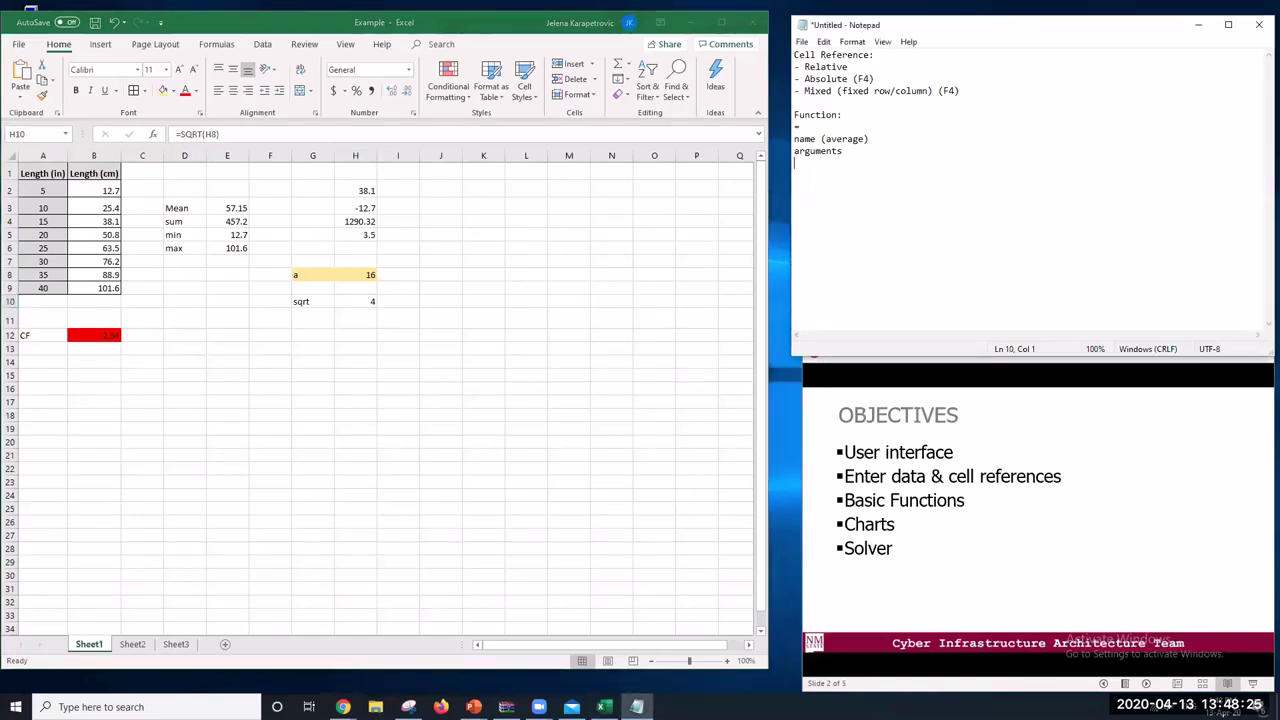
{"action": "type", "text": "1. Brackets"}
{"action": "key", "text": "Return"}
{"action": "type", "text": "2. Exponents"}
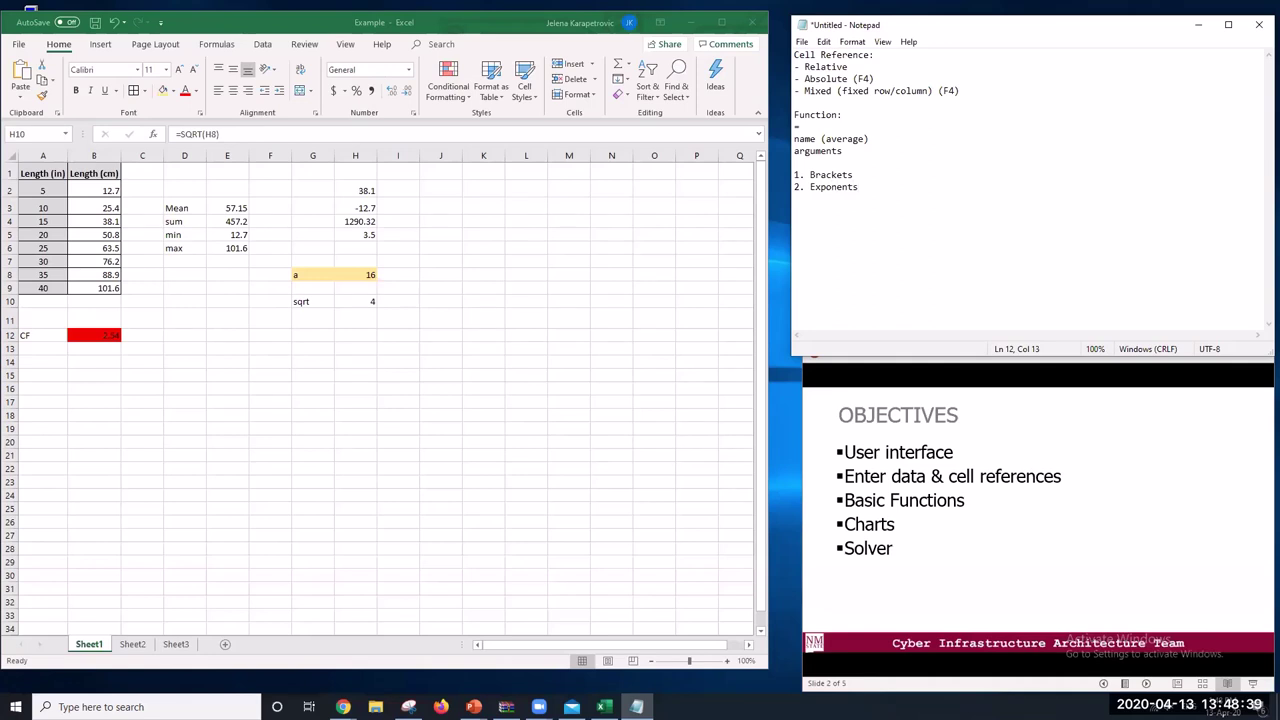
{"action": "type", "text": " (power, roots)"}
{"action": "key", "text": "Return"}
Complete the order-of-operations list with "3. Multiply/divide", "4. Add/ substract" and "5. left to right"
{"action": "type", "text": "3. Multiply"}
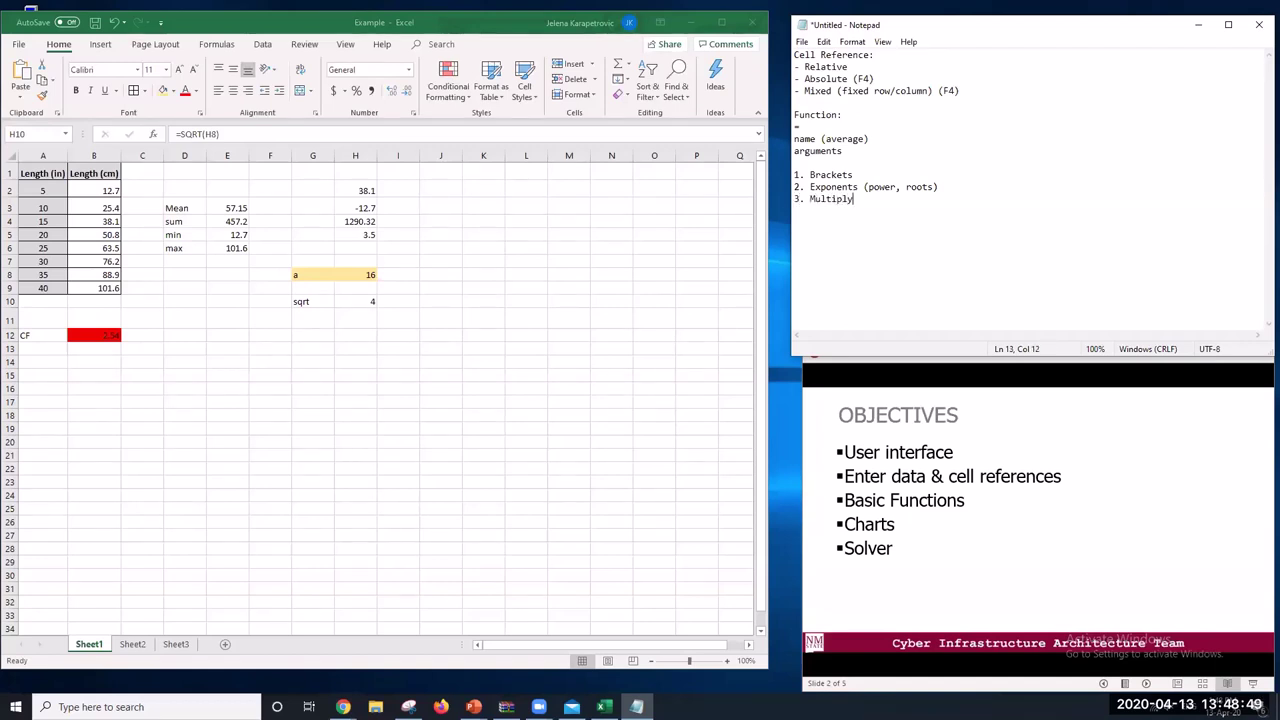
{"action": "type", "text": "/divide"}
{"action": "key", "text": "Return"}
{"action": "type", "text": "4. Add/su"}
{"action": "key", "text": "BackSpace"}
{"action": "key", "text": "BackSpace"}
{"action": "type", "text": "substract"}
{"action": "key", "text": "Return"}
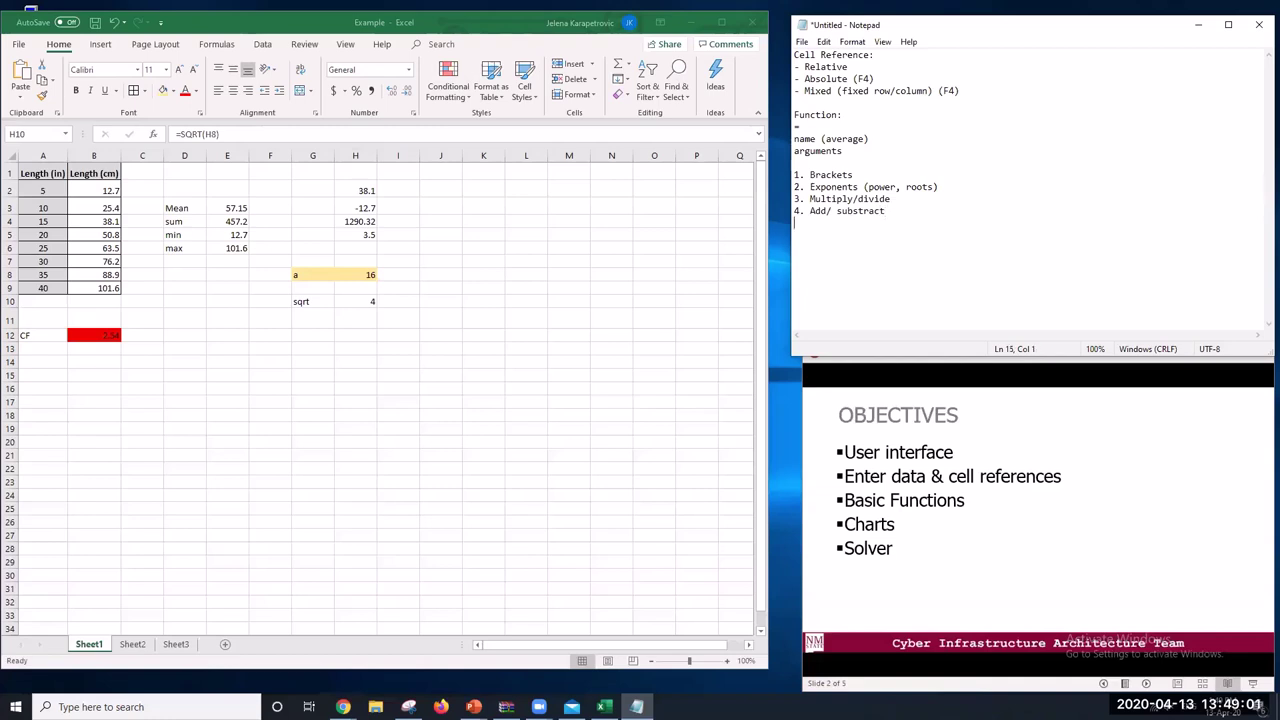
{"action": "type", "text": "5. left to right"}
{"action": "key", "text": "Return"}
Switch to the Excel workbook and extend the formula in cell H10 to =SQRT(H8)+H8*H5/H2+H3
{"action": "left_click", "coordinate": [314, 340]}
{"action": "left_click", "coordinate": [350, 301]}
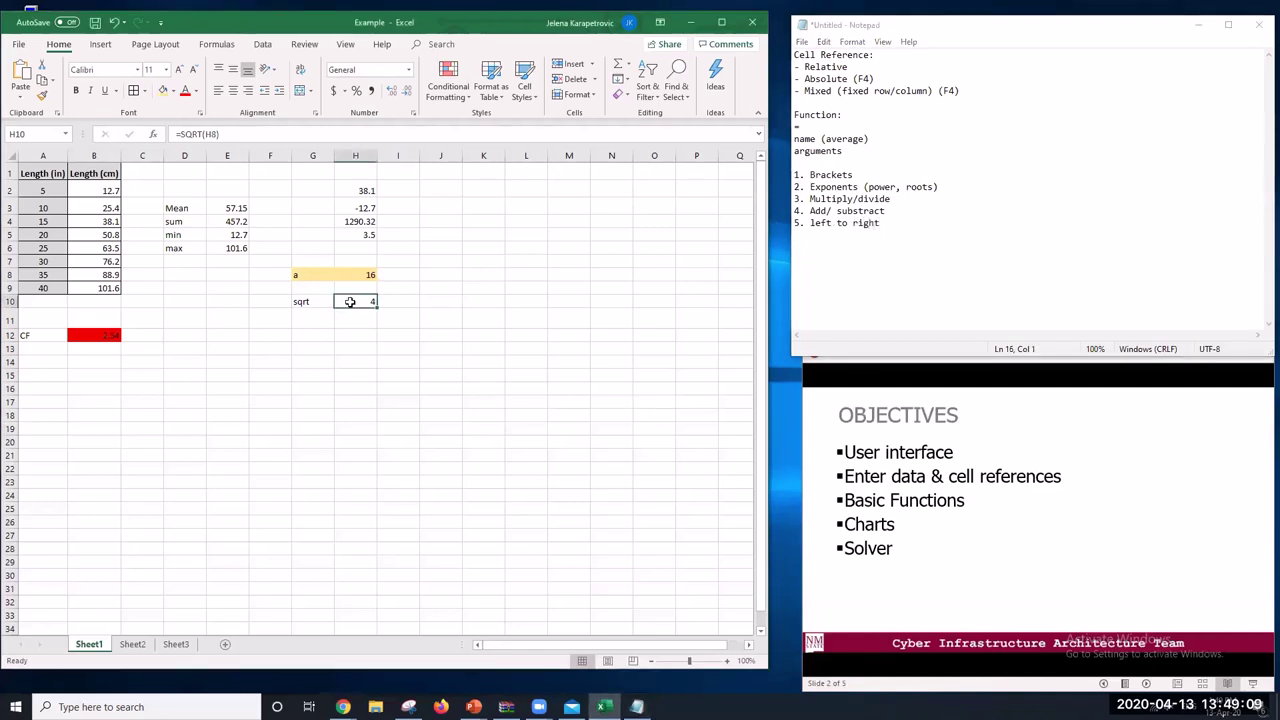
{"action": "left_click", "coordinate": [254, 134]}
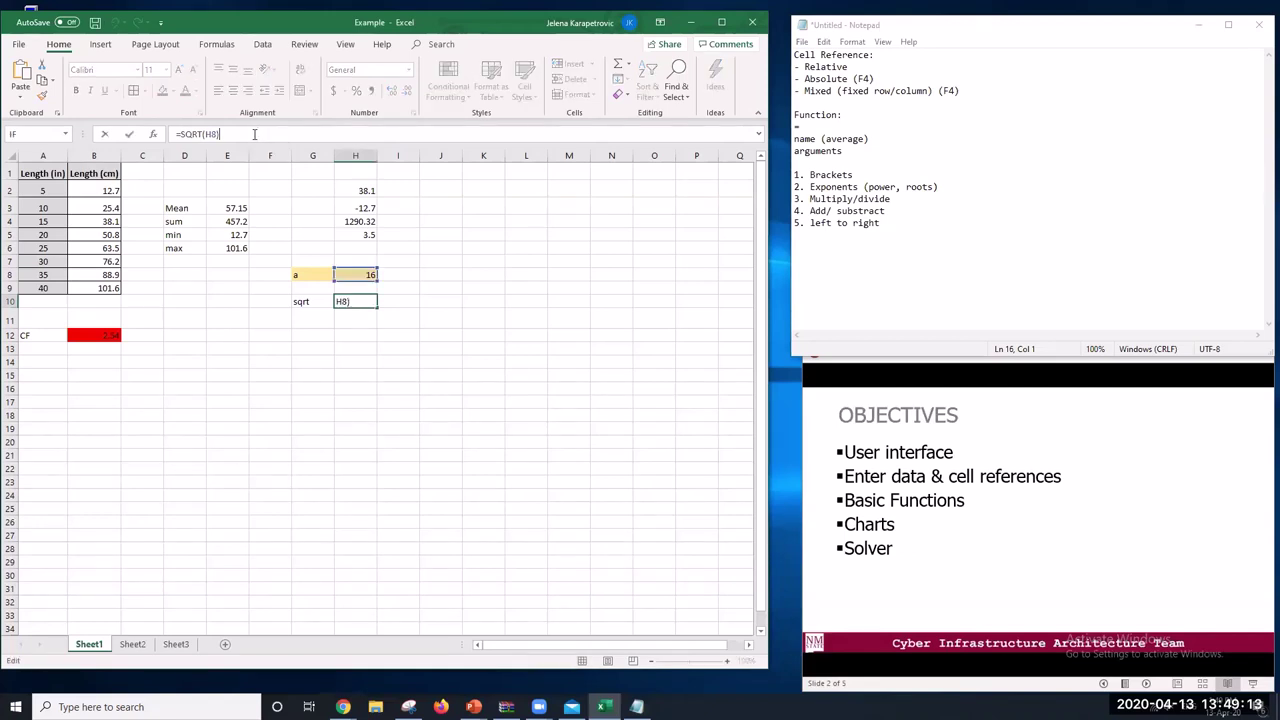
{"action": "type", "text": "+"}
{"action": "left_click", "coordinate": [352, 274]}
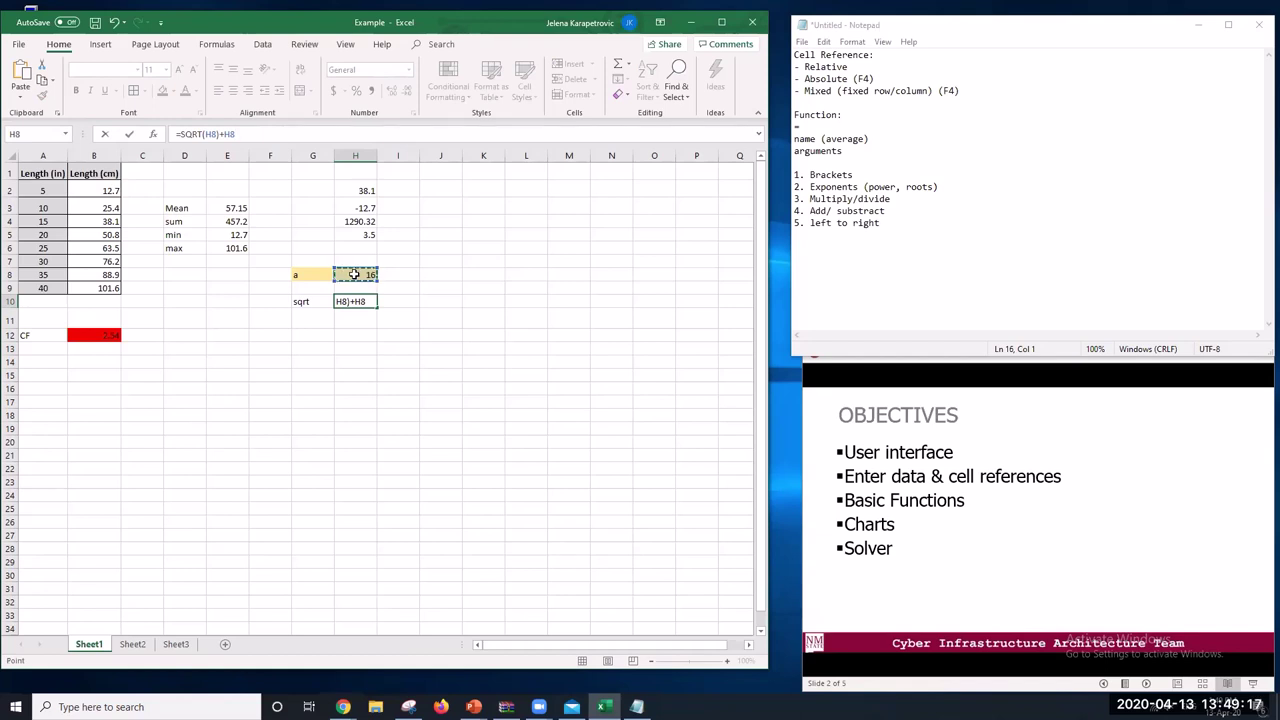
{"action": "type", "text": "*"}
{"action": "left_click", "coordinate": [360, 233]}
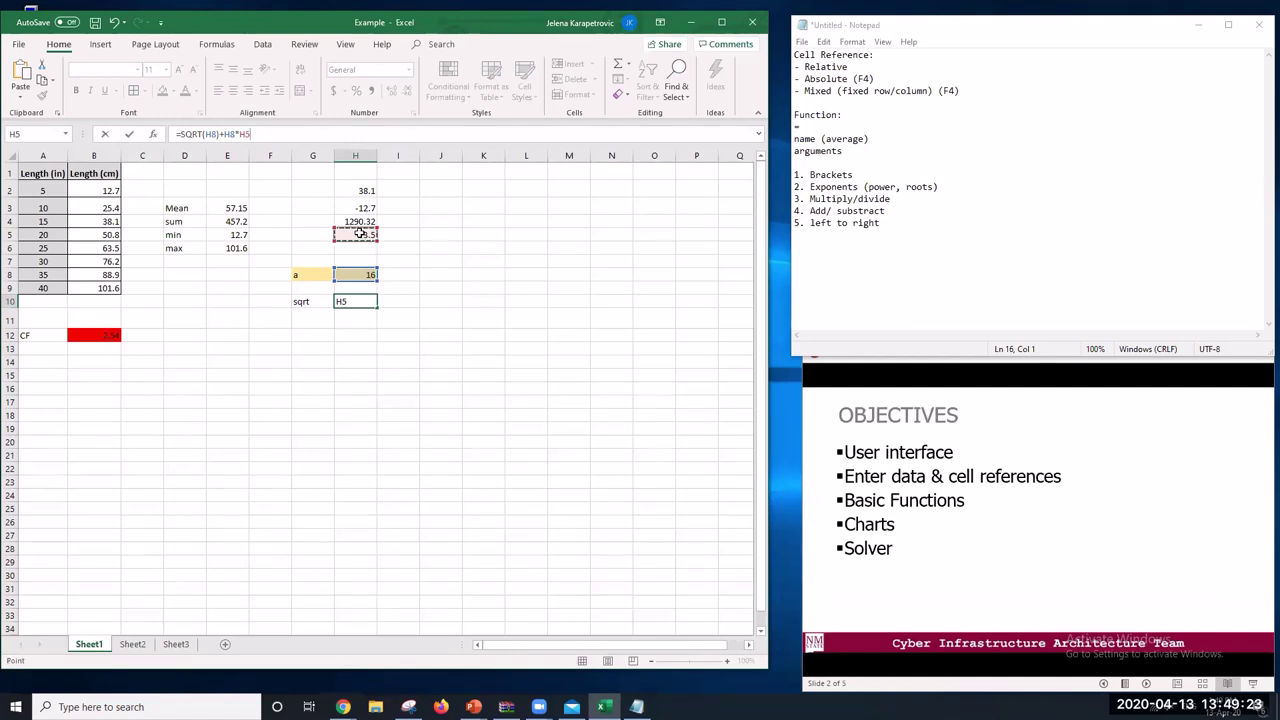
{"action": "type", "text": "/"}
{"action": "left_click", "coordinate": [358, 189]}
{"action": "type", "text": "+"}
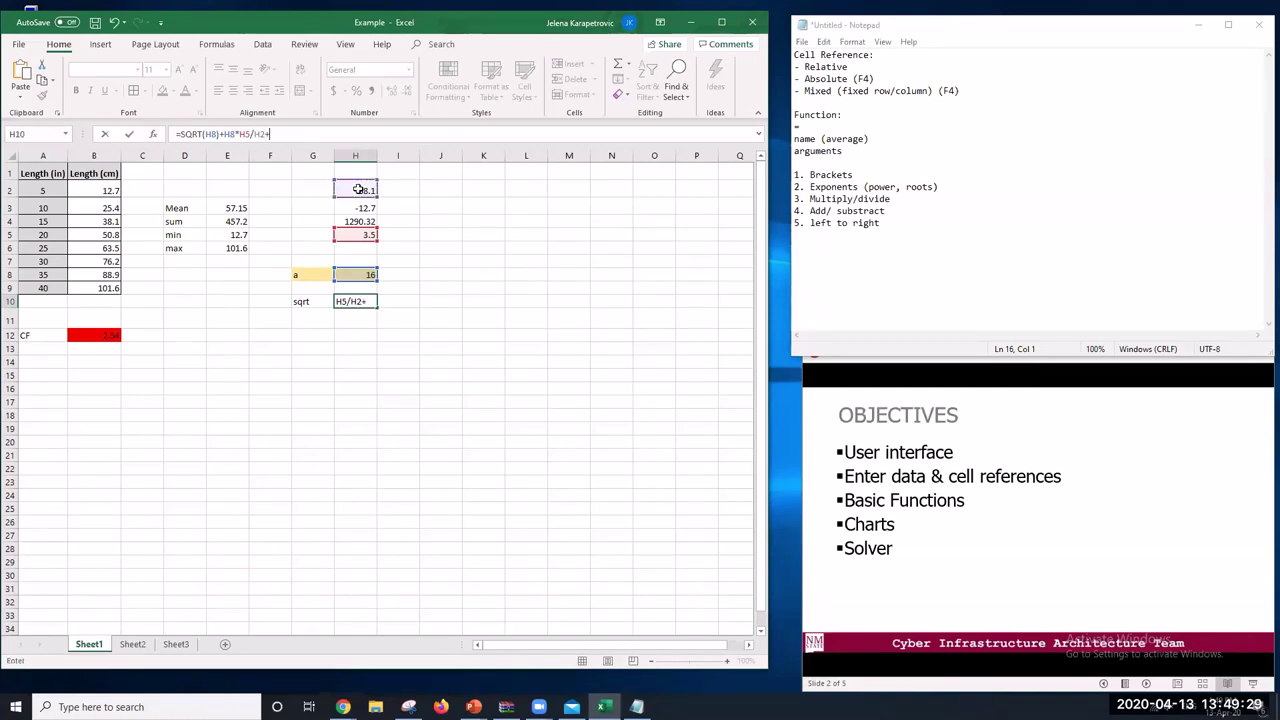
{"action": "left_click", "coordinate": [365, 207]}
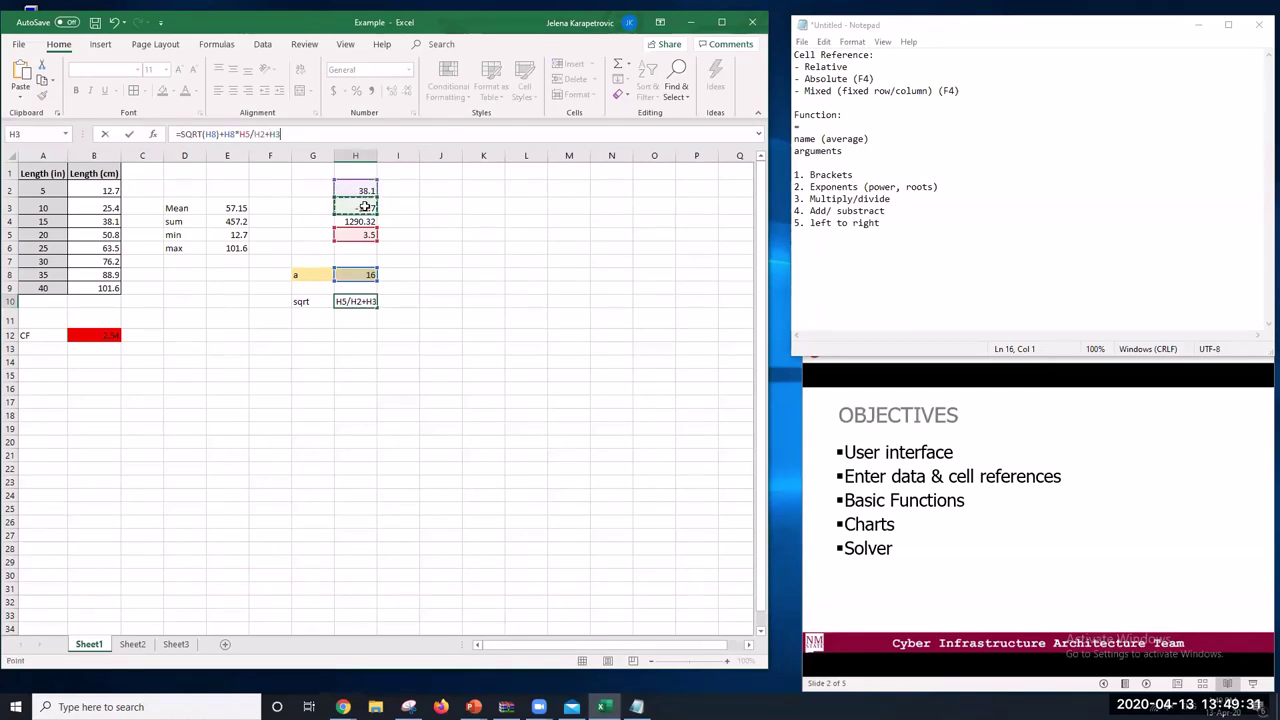
{"action": "key", "text": "Return"}
Bracket the sum H2+H3 in cell H10's formula so that it reads =SQRT(H8)+H8*H5/(H2+H3)
{"action": "left_click", "coordinate": [345, 301]}
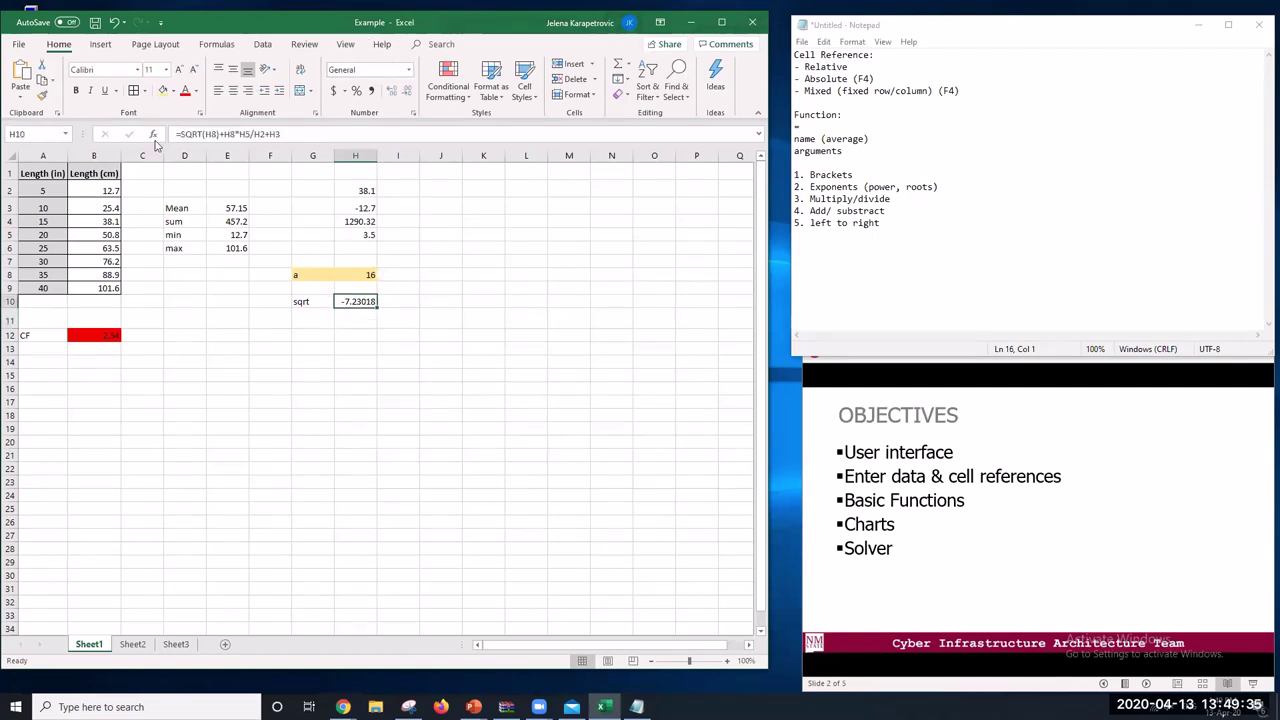
{"action": "left_click", "coordinate": [228, 133]}
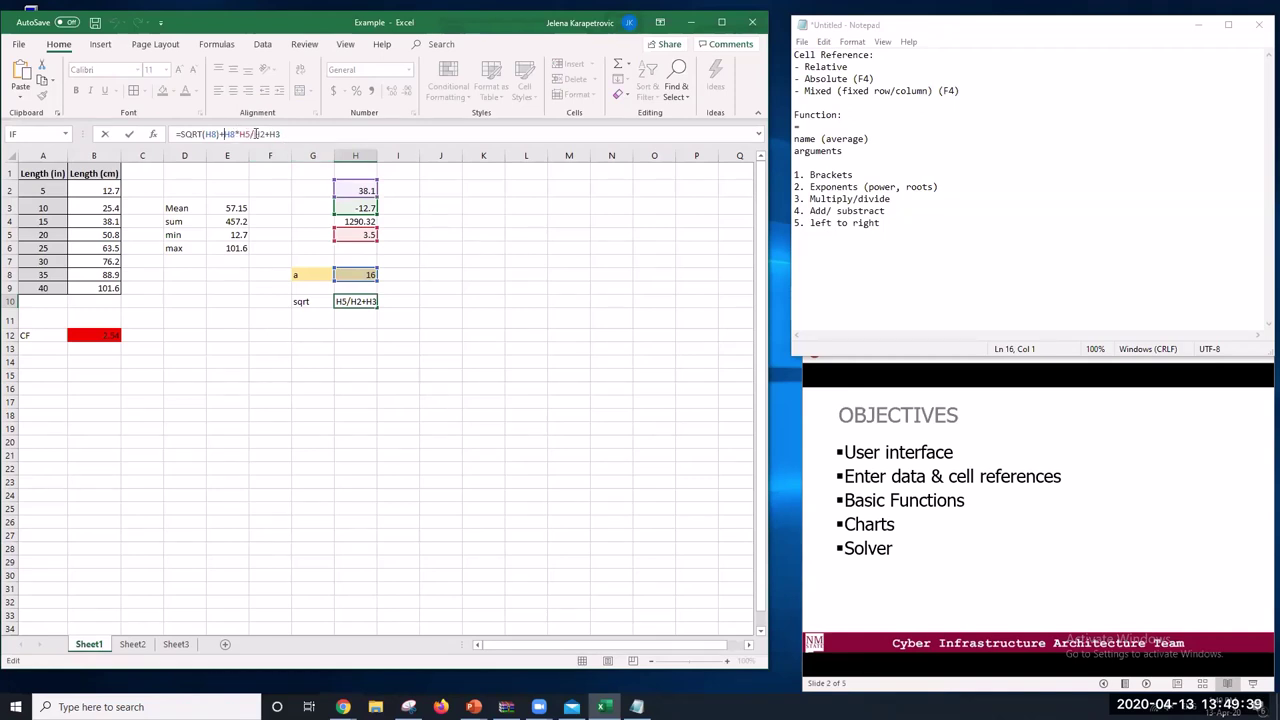
{"action": "type", "text": "("}
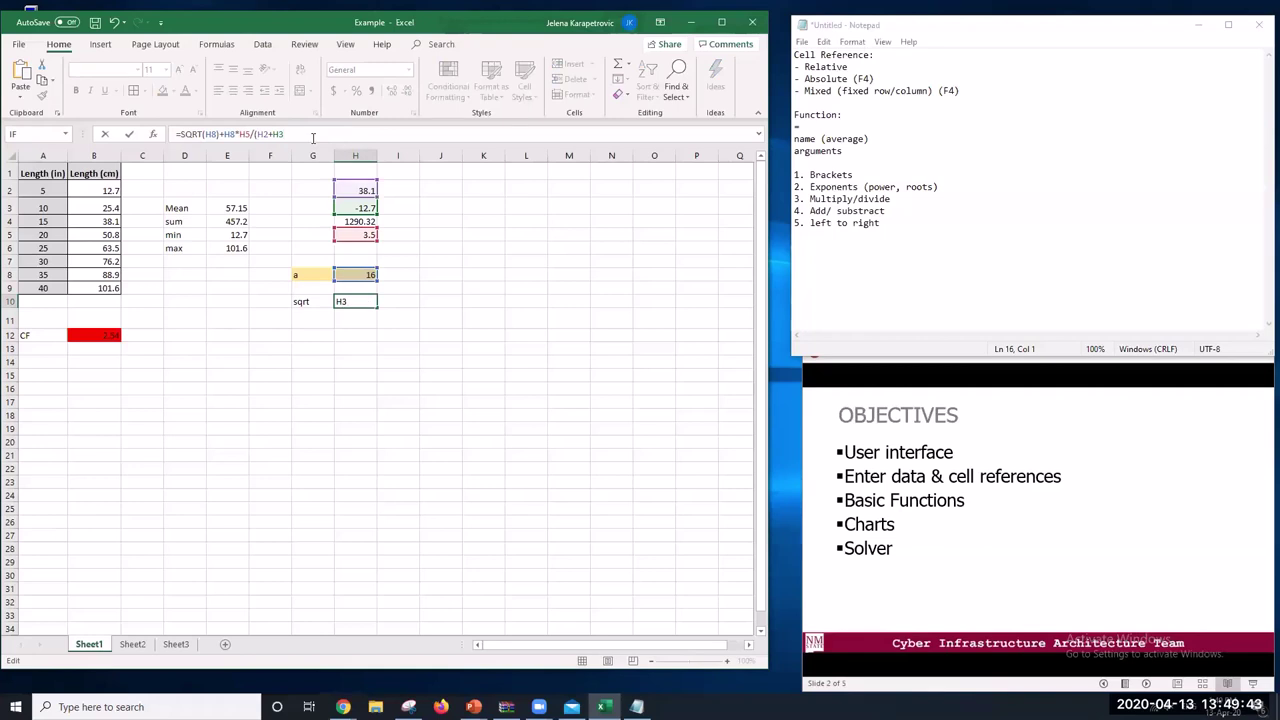
{"action": "key", "text": "Return"}
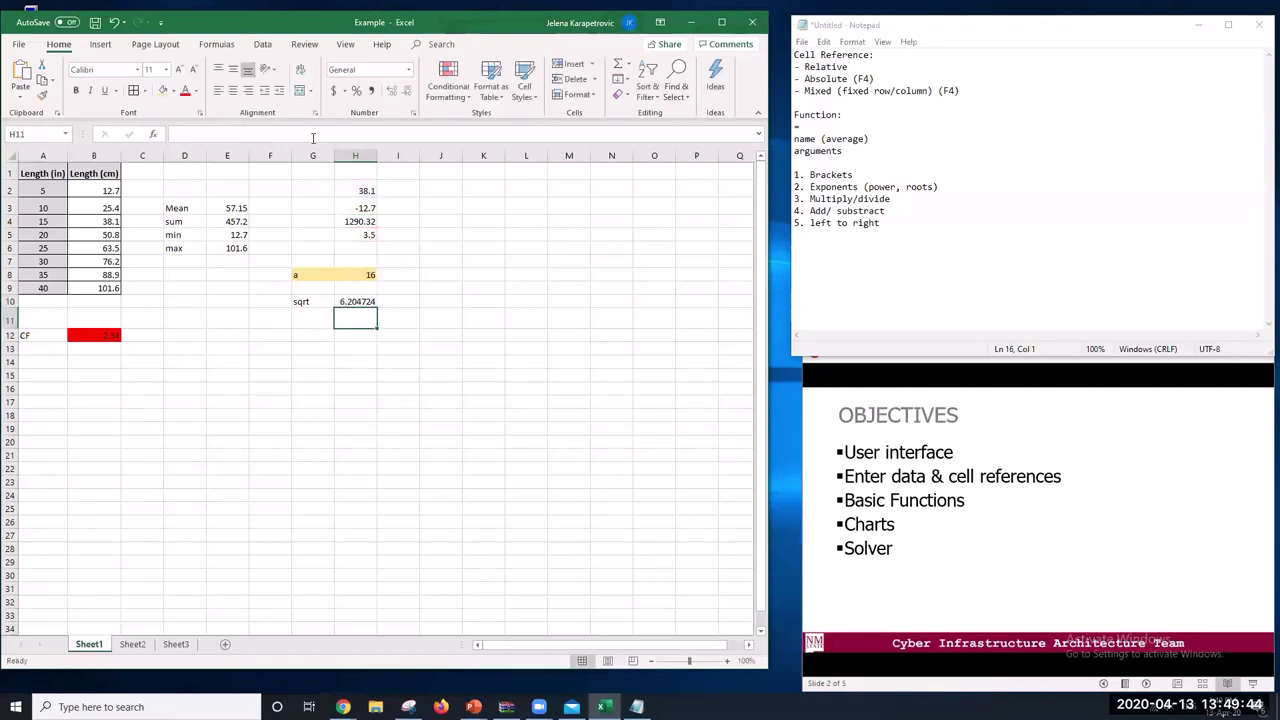
{"action": "left_click", "coordinate": [368, 302]}
{"action": "left_click", "coordinate": [402, 354]}
{"action": "left_click", "coordinate": [343, 706]}
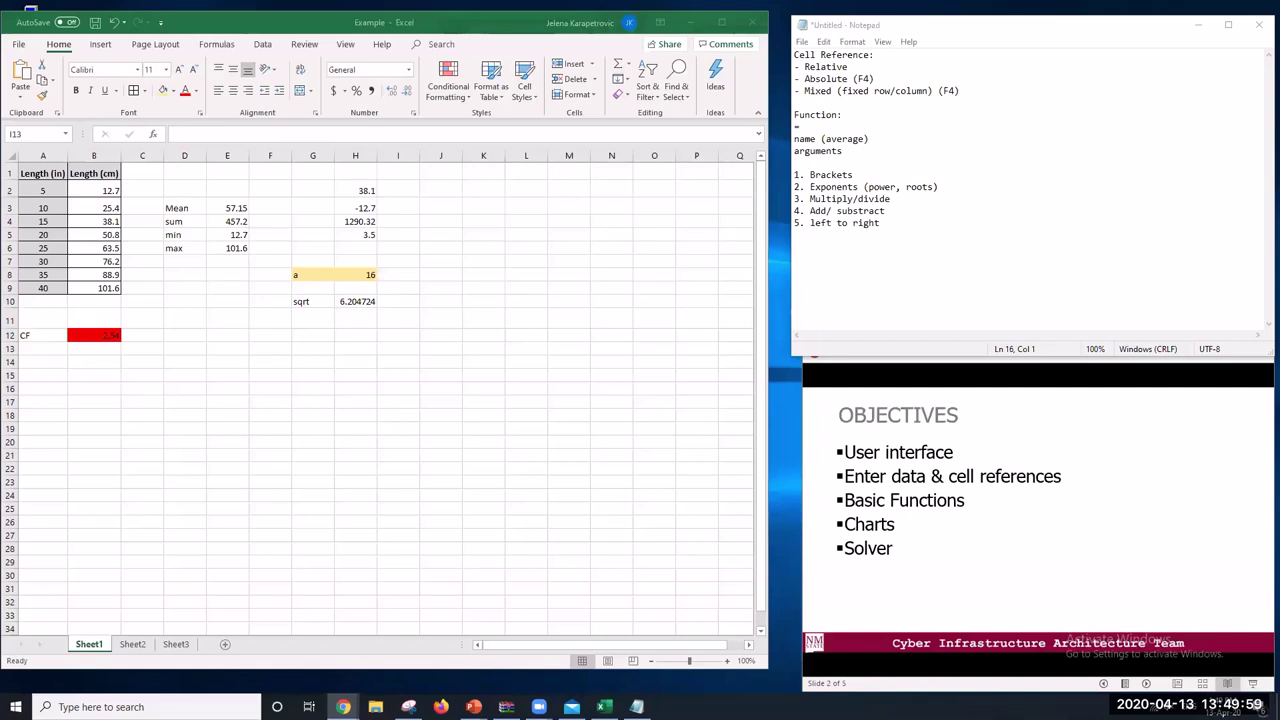
{"action": "left_click", "coordinate": [285, 399]}
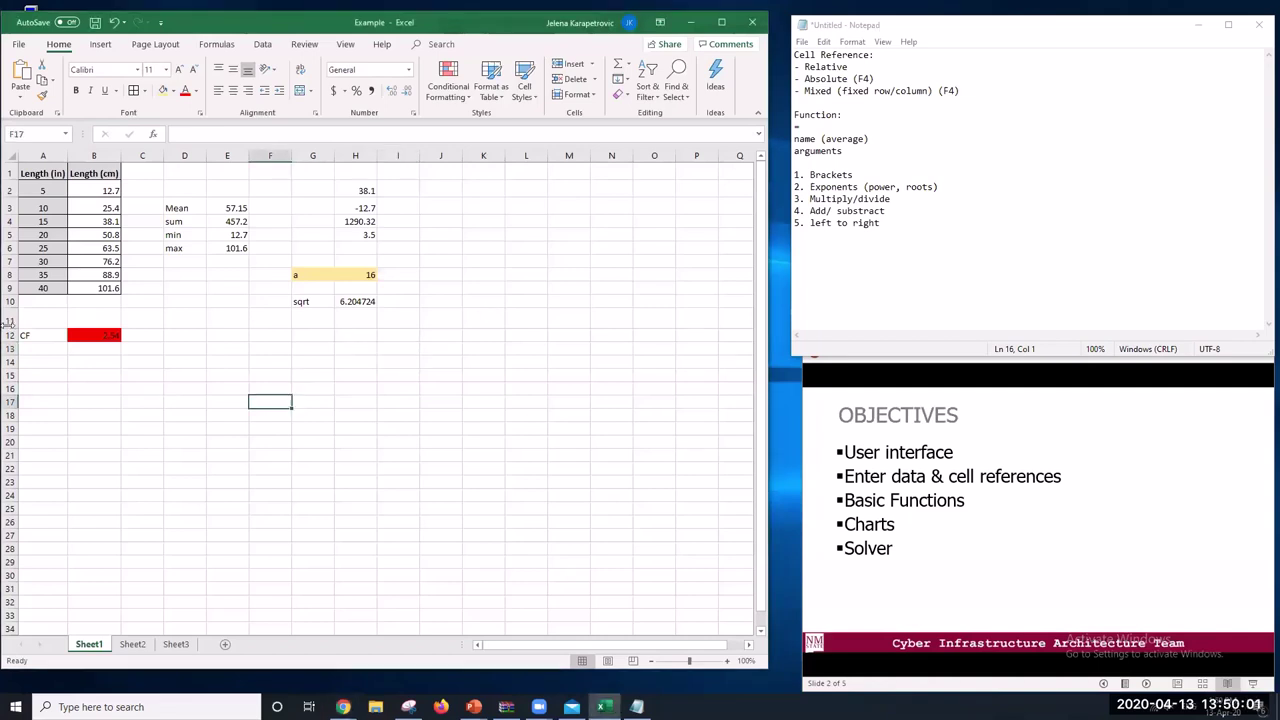
Enter the label "count" in D7 and count the centimetre lengths in E7 with the formula =count(B2:B9)
{"action": "left_click", "coordinate": [178, 260]}
{"action": "type", "text": "count"}
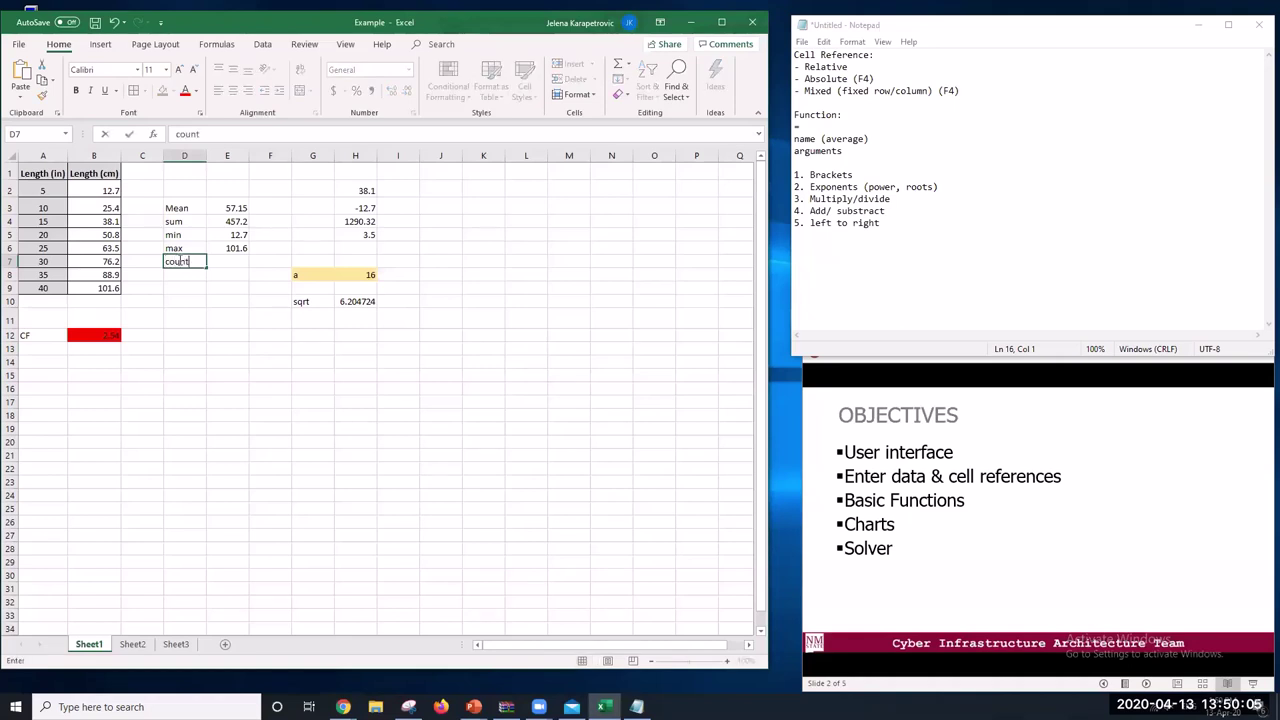
{"action": "key", "text": "Return"}
{"action": "left_click", "coordinate": [230, 261]}
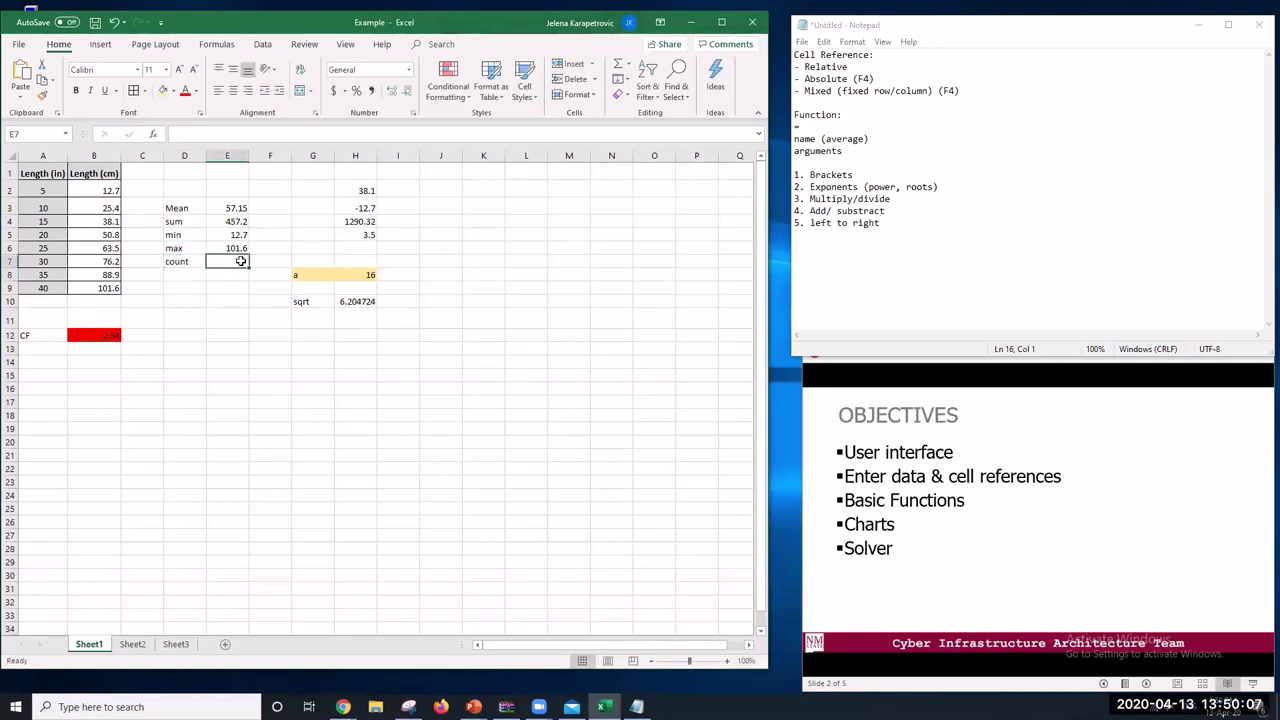
{"action": "type", "text": "=count("}
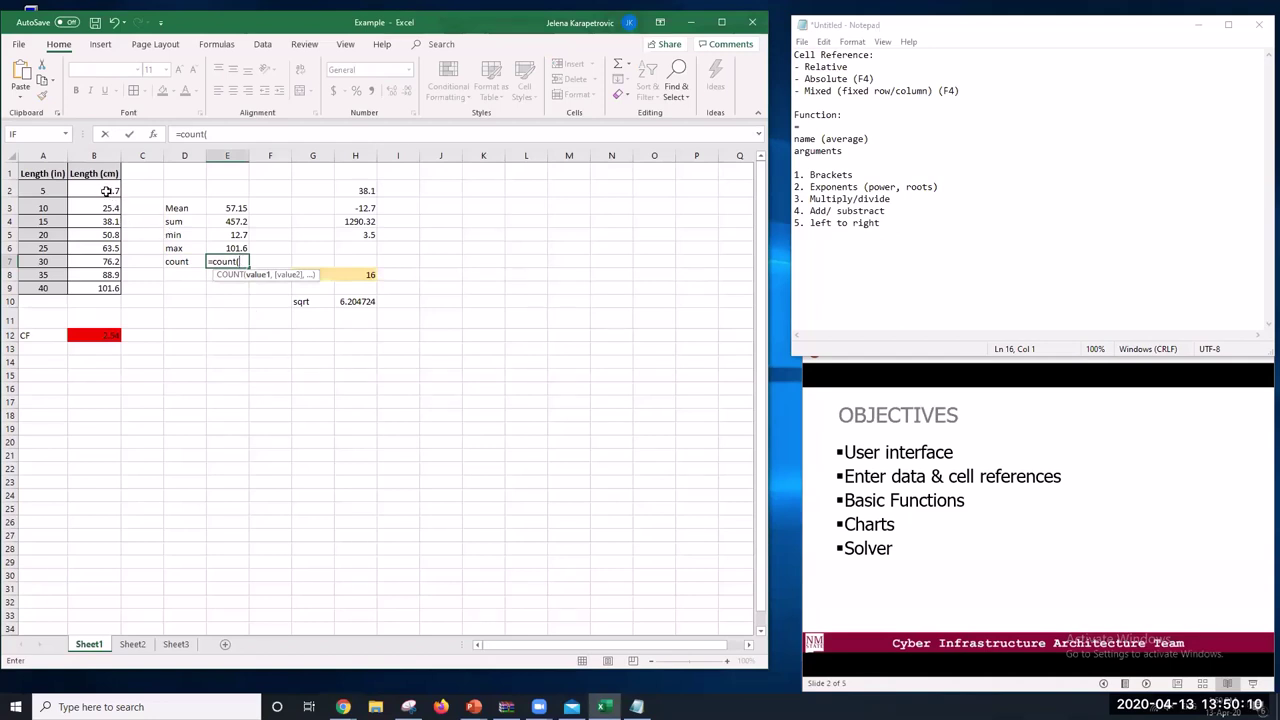
{"action": "left_click_drag", "start_coordinate": [106, 190], "coordinate": [97, 286]}
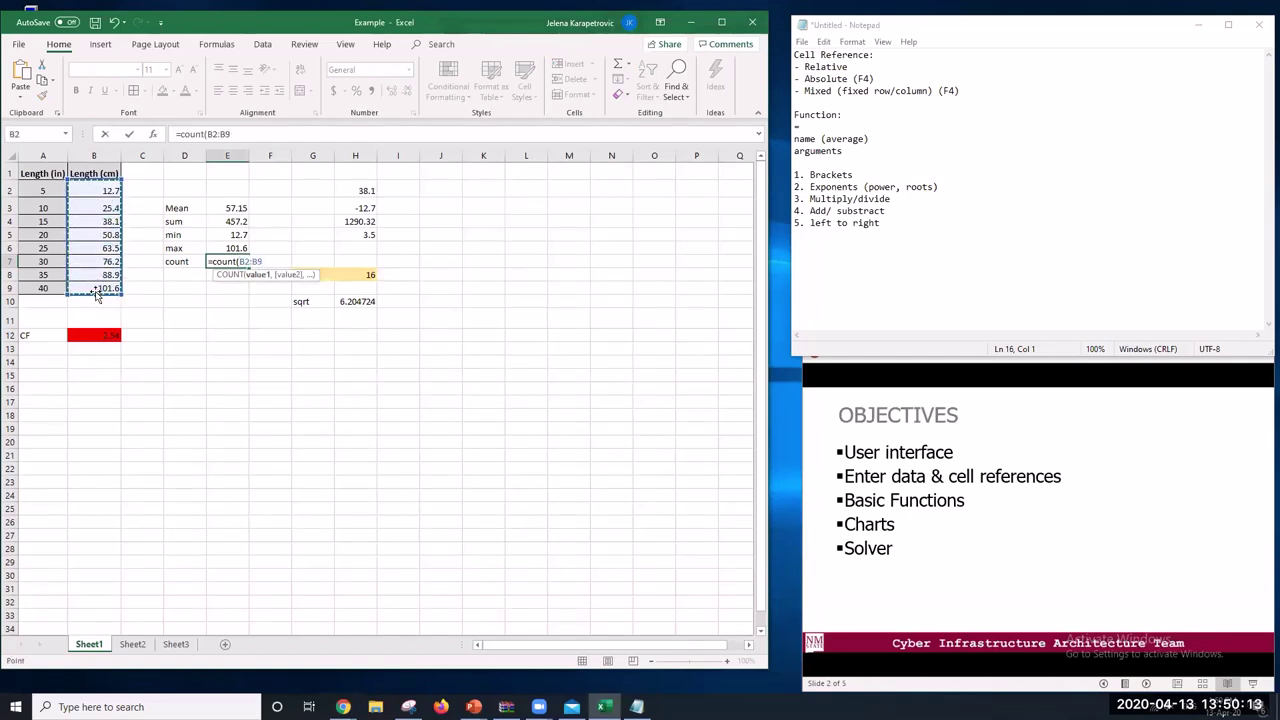
{"action": "key", "text": "Return"}
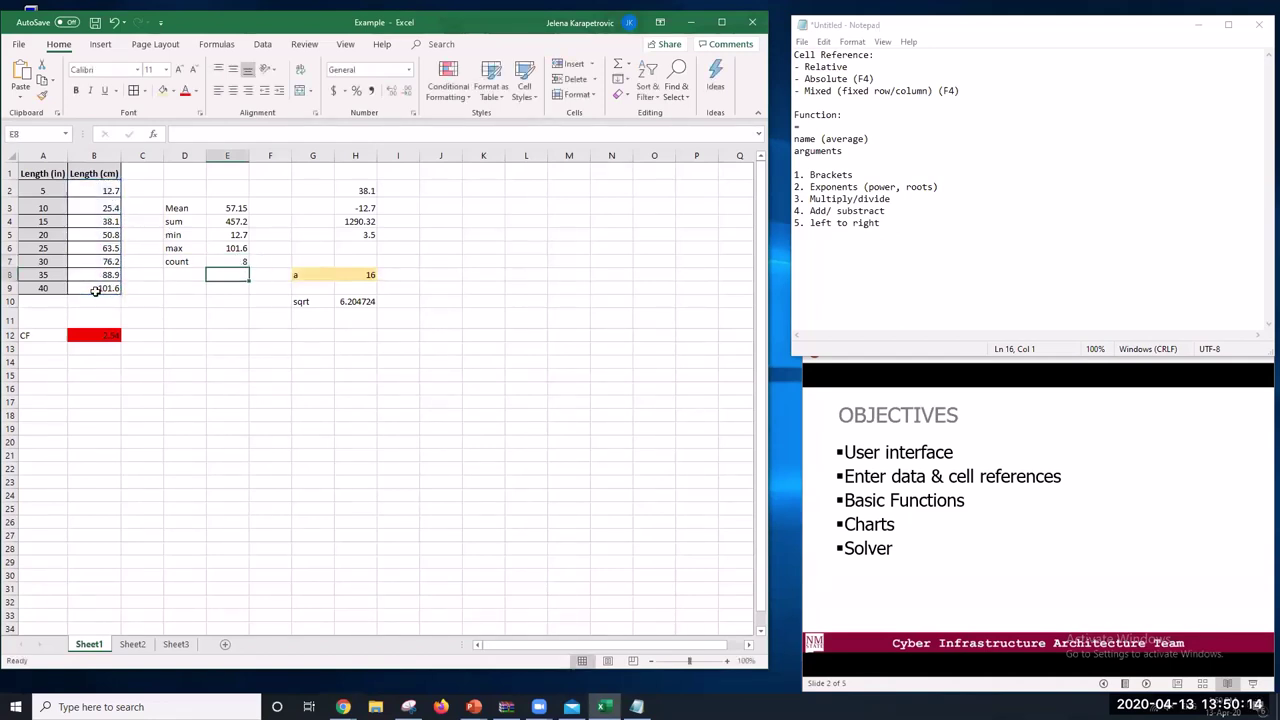
{"action": "left_click", "coordinate": [239, 261]}
{"action": "left_click", "coordinate": [313, 348]}
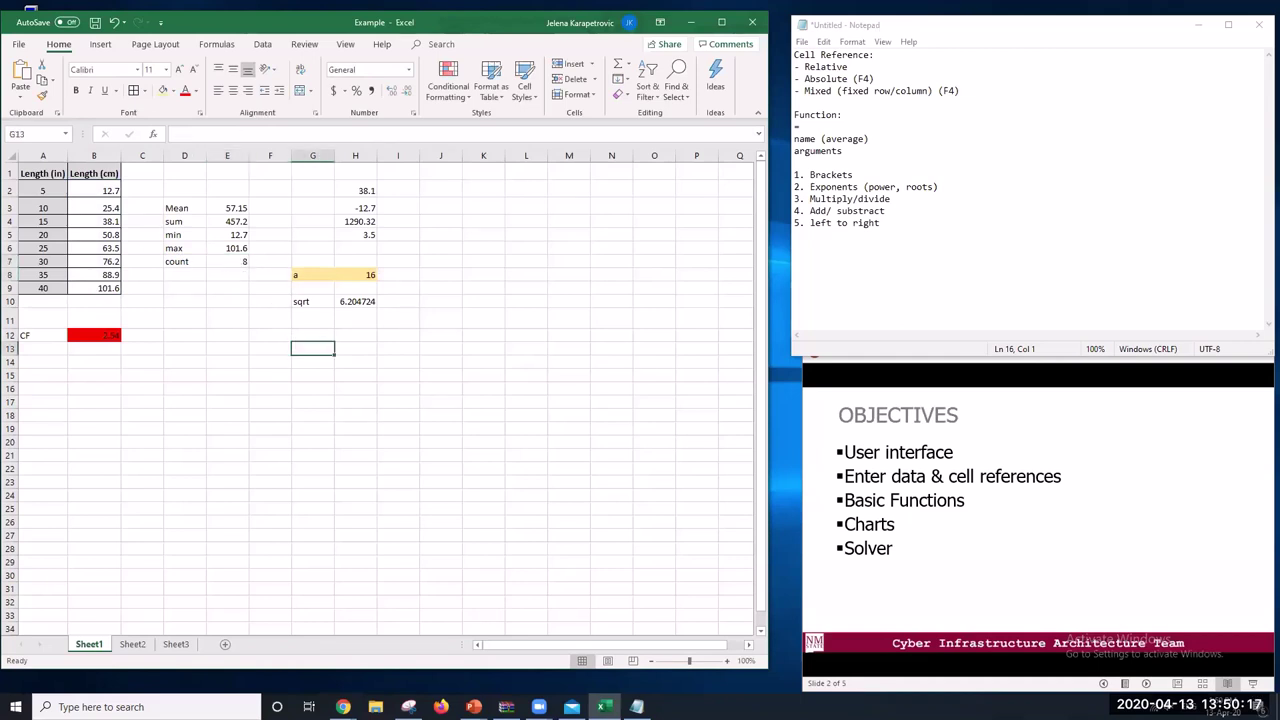
{"action": "left_click", "coordinate": [343, 707]}
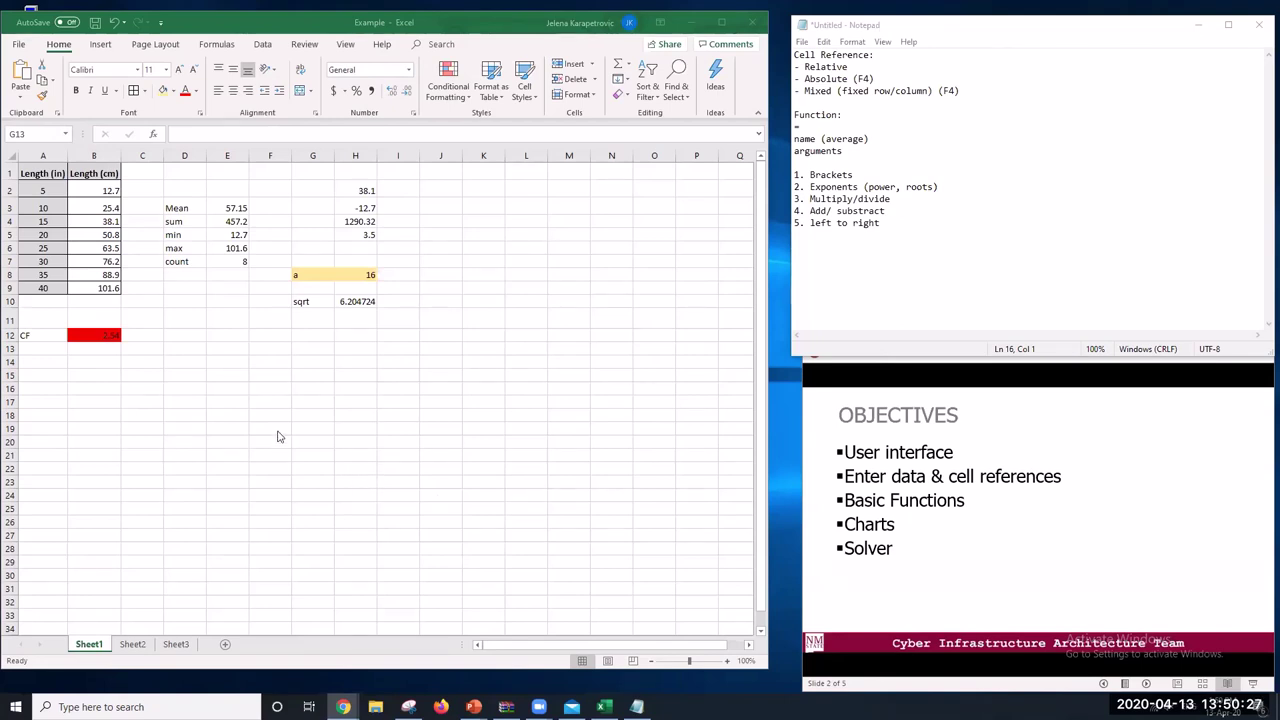
{"action": "left_click", "coordinate": [267, 370]}
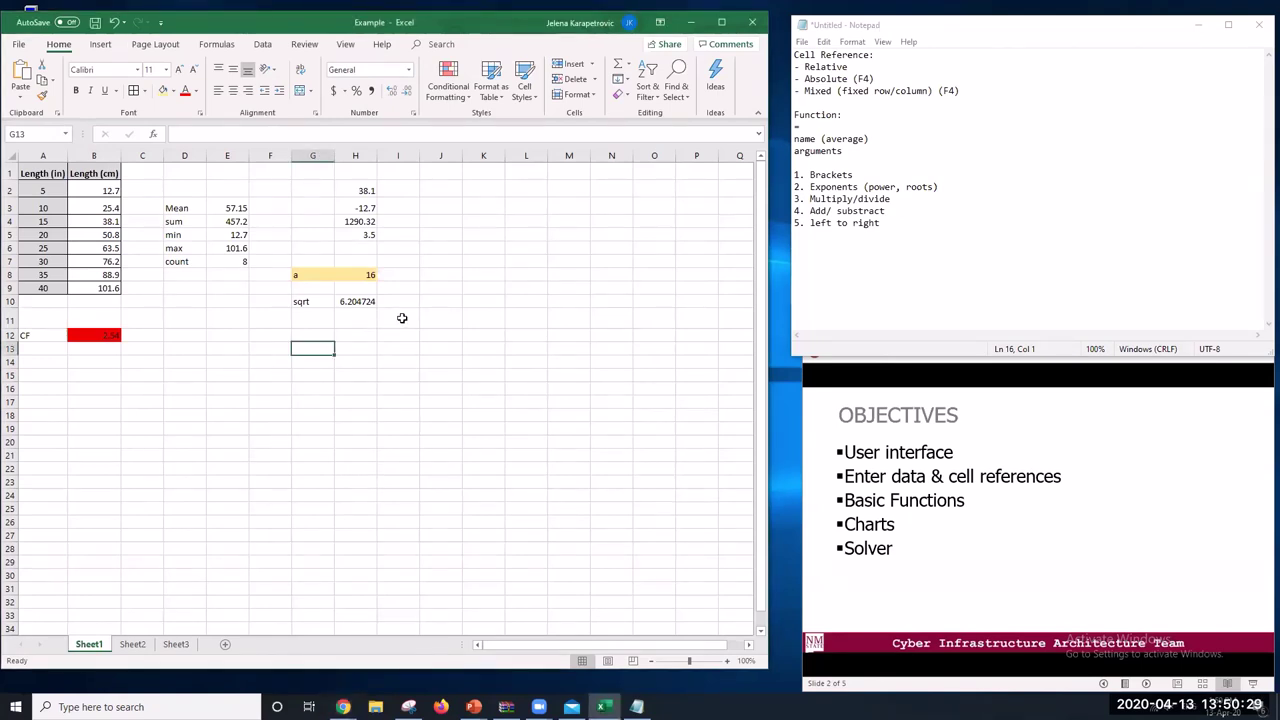
{"action": "left_click", "coordinate": [343, 707]}
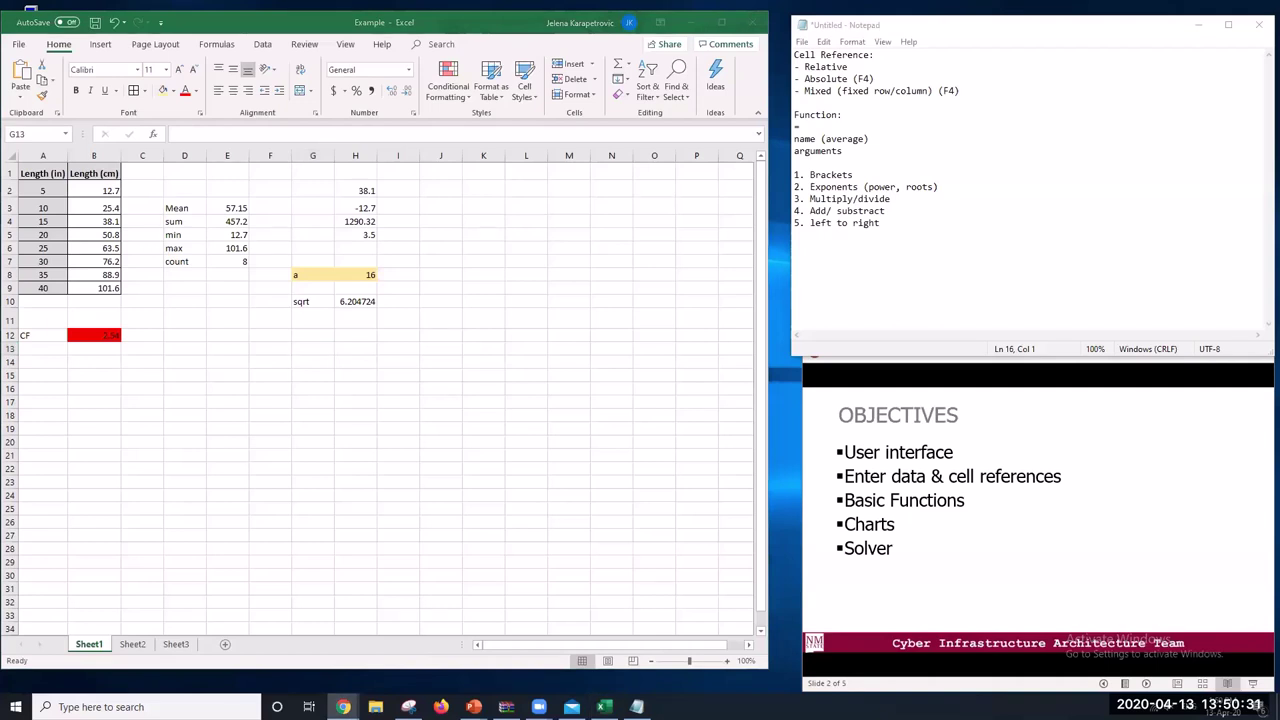
Enter the label "angle" in cell A15 and the value 30 in cell B15
{"action": "left_click", "coordinate": [44, 374]}
{"action": "type", "text": "angle"}
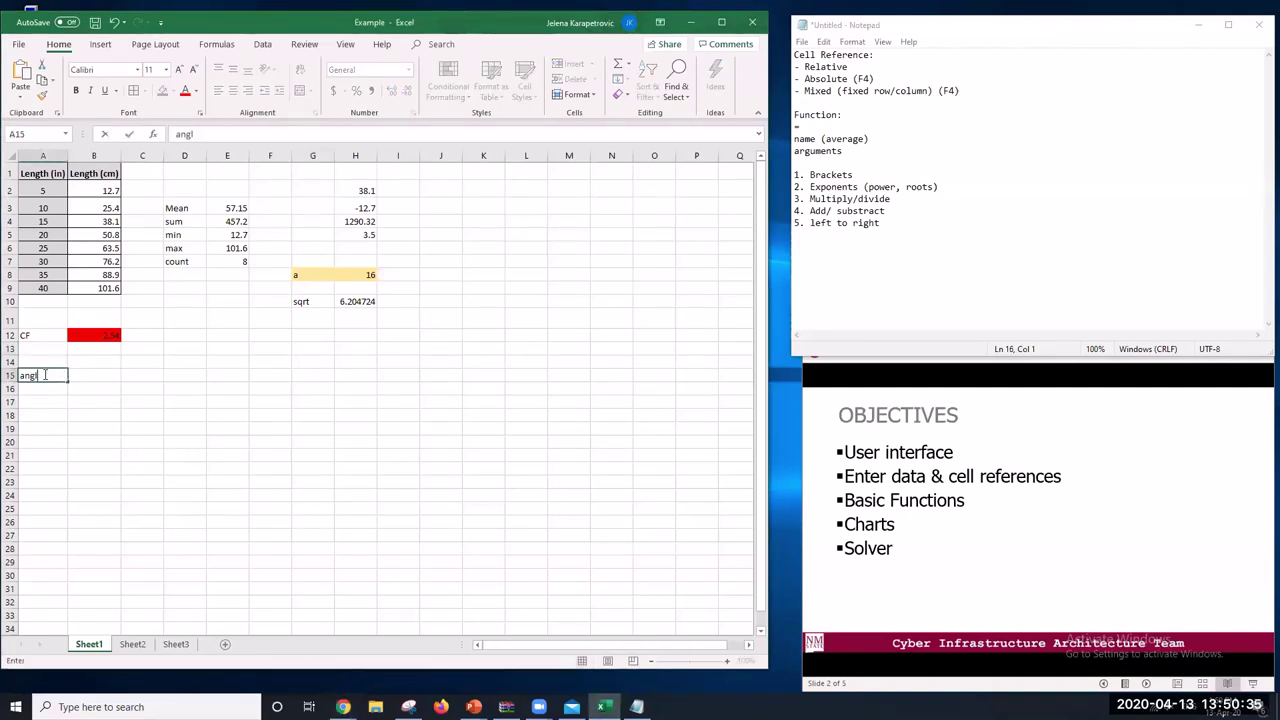
{"action": "key", "text": "Return"}
{"action": "left_click", "coordinate": [99, 374]}
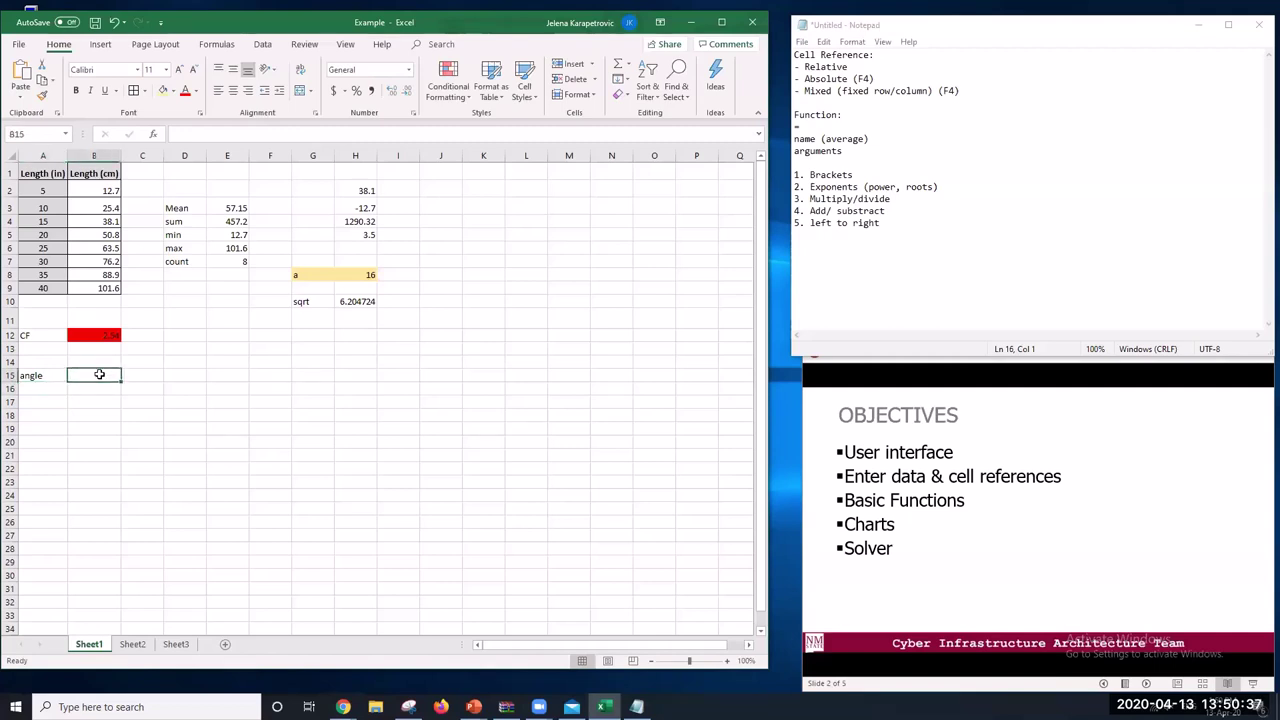
{"action": "type", "text": "30"}
{"action": "key", "text": "Return"}
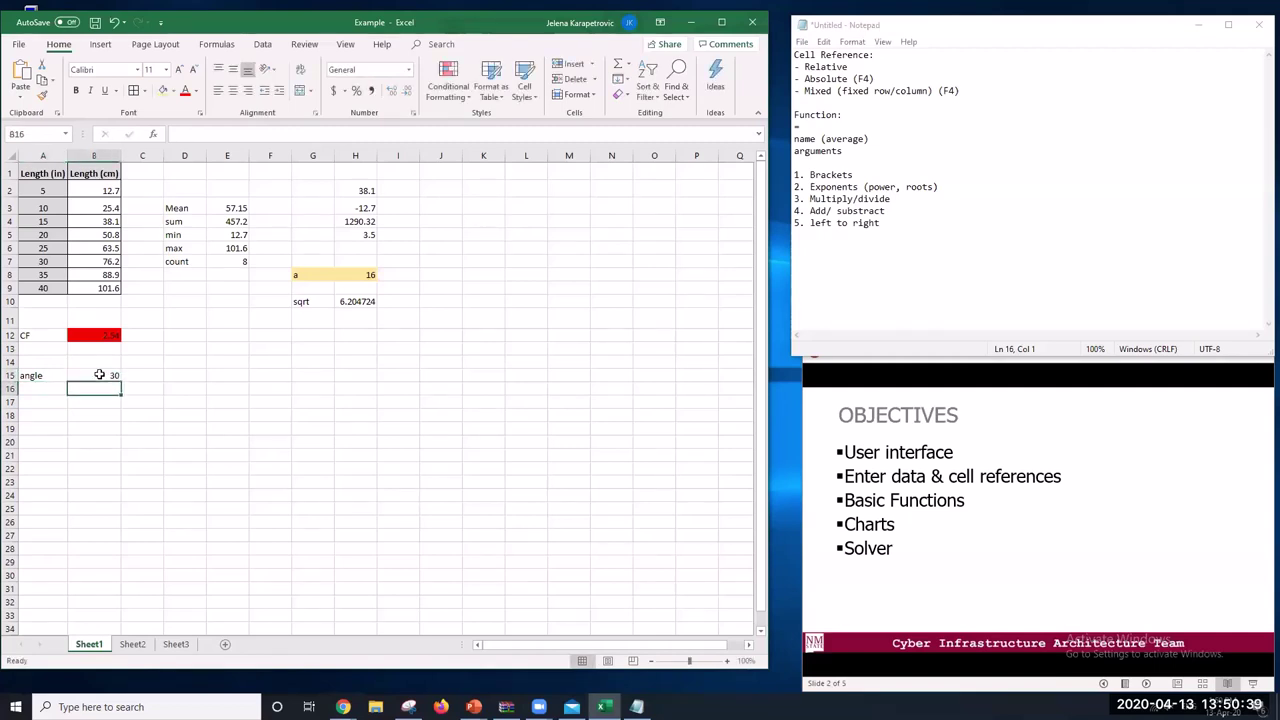
Enter the label "sine" in A16 and calculate the sine of the angle in B16 with the formula =sin(B15)
{"action": "left_click", "coordinate": [34, 383]}
{"action": "type", "text": "sine"}
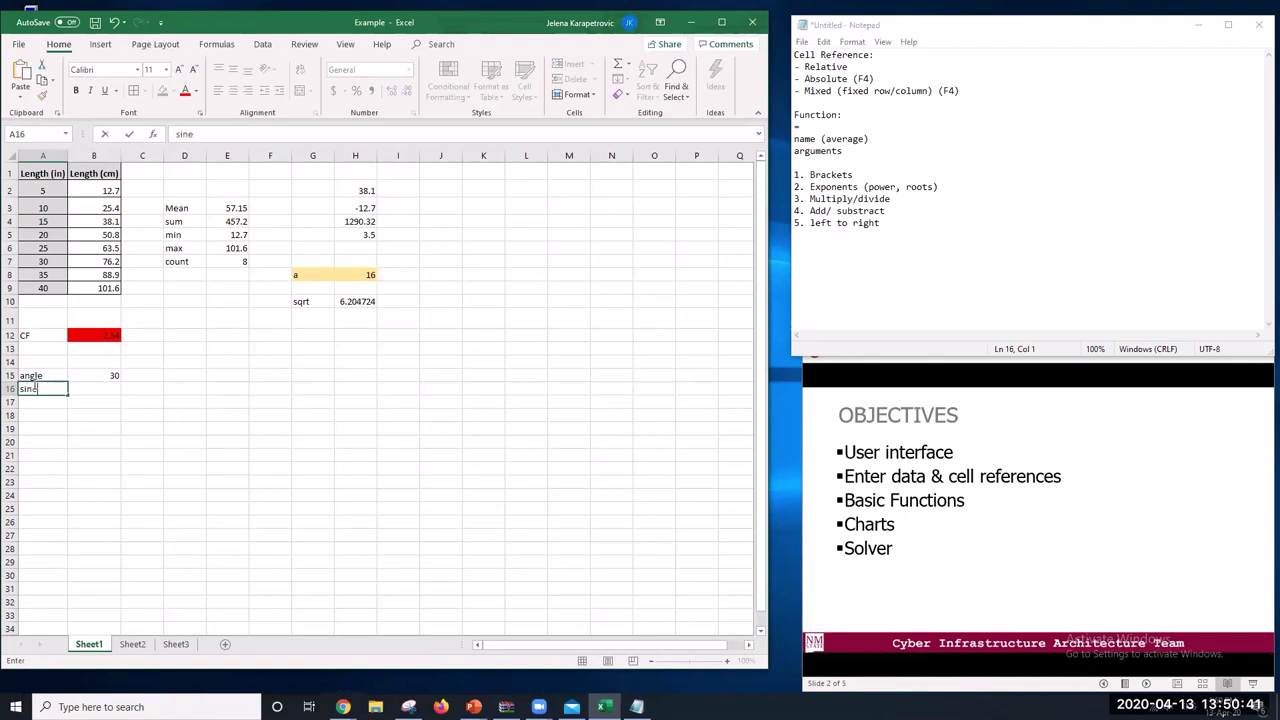
{"action": "key", "text": "Tab"}
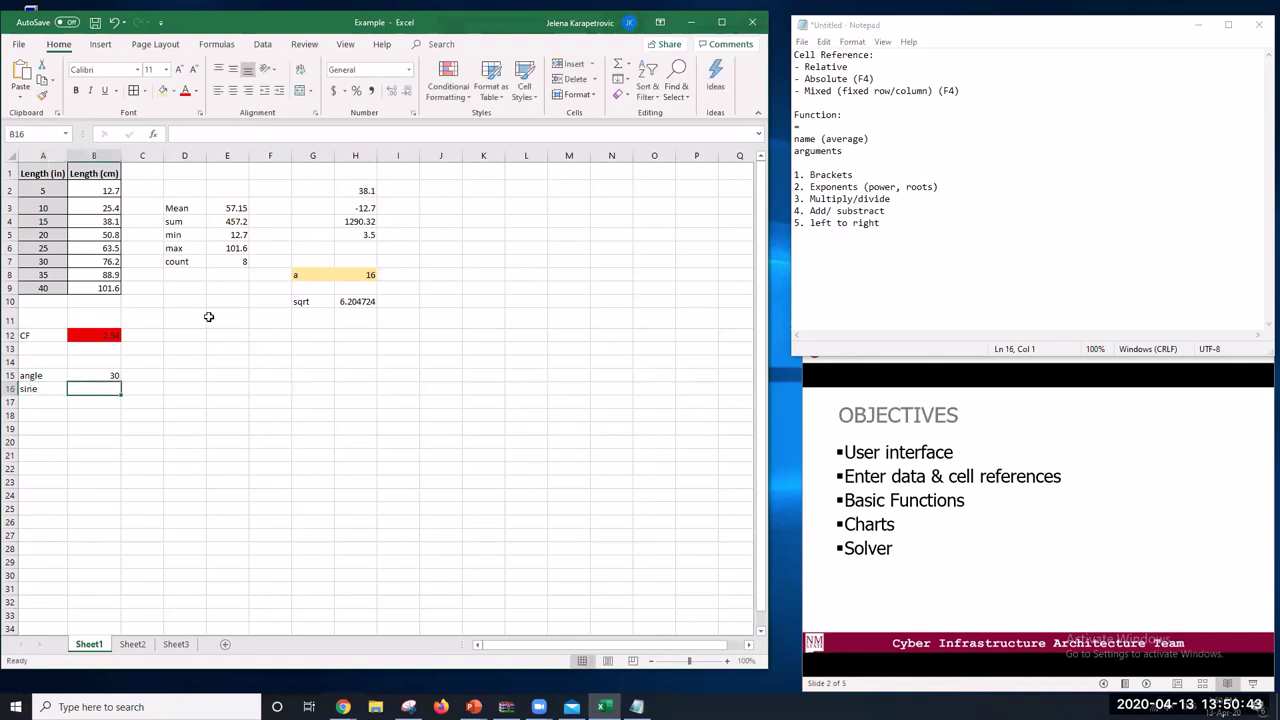
{"action": "type", "text": "="}
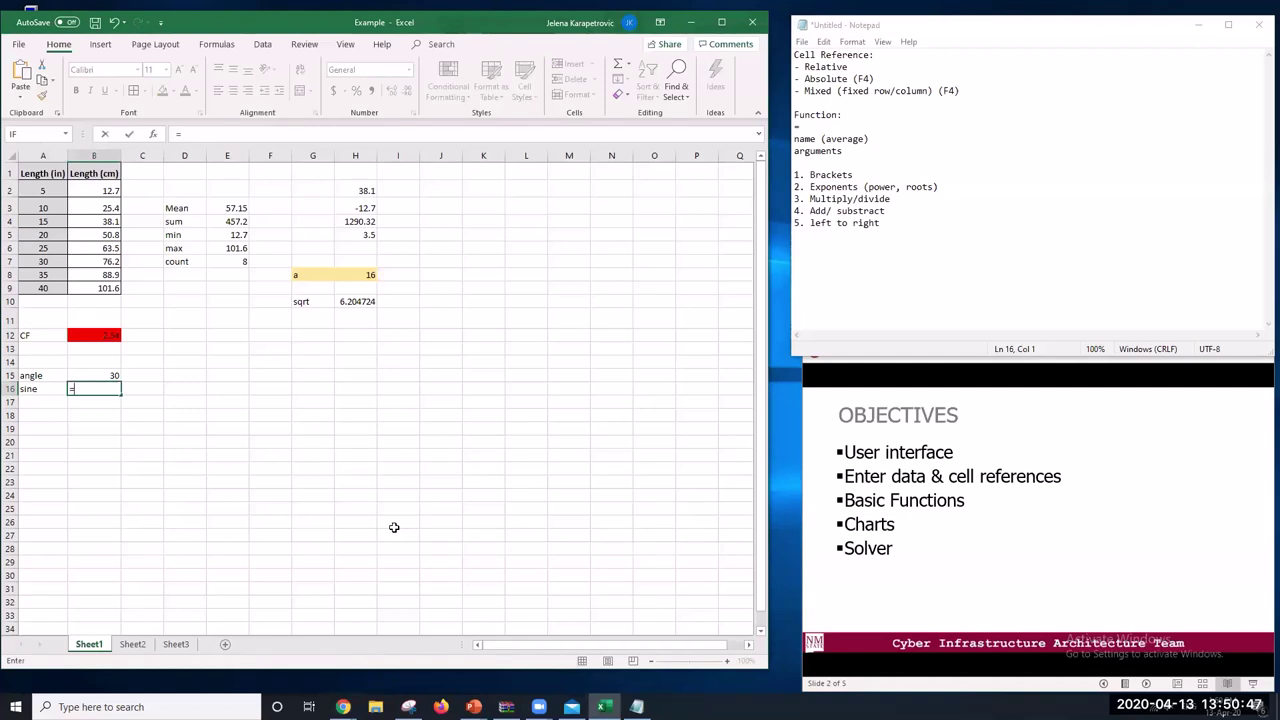
{"action": "type", "text": "sine"}
{"action": "key", "text": "BackSpace"}
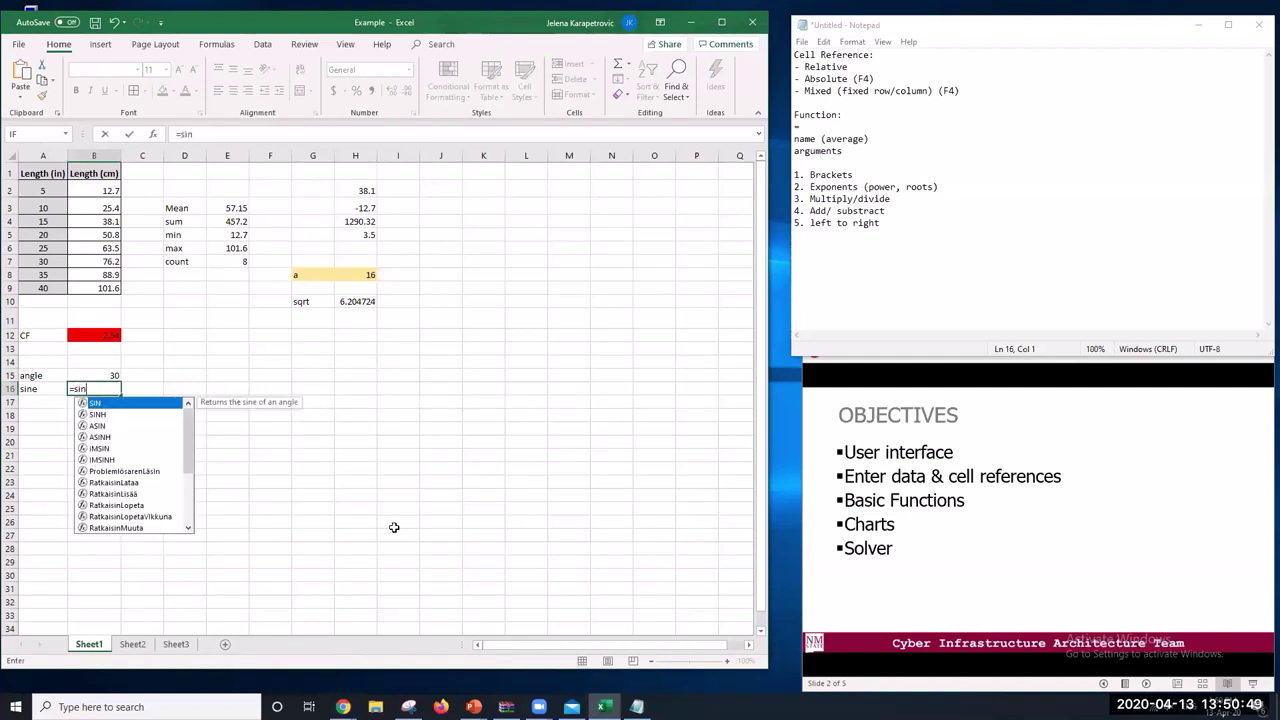
{"action": "type", "text": "("}
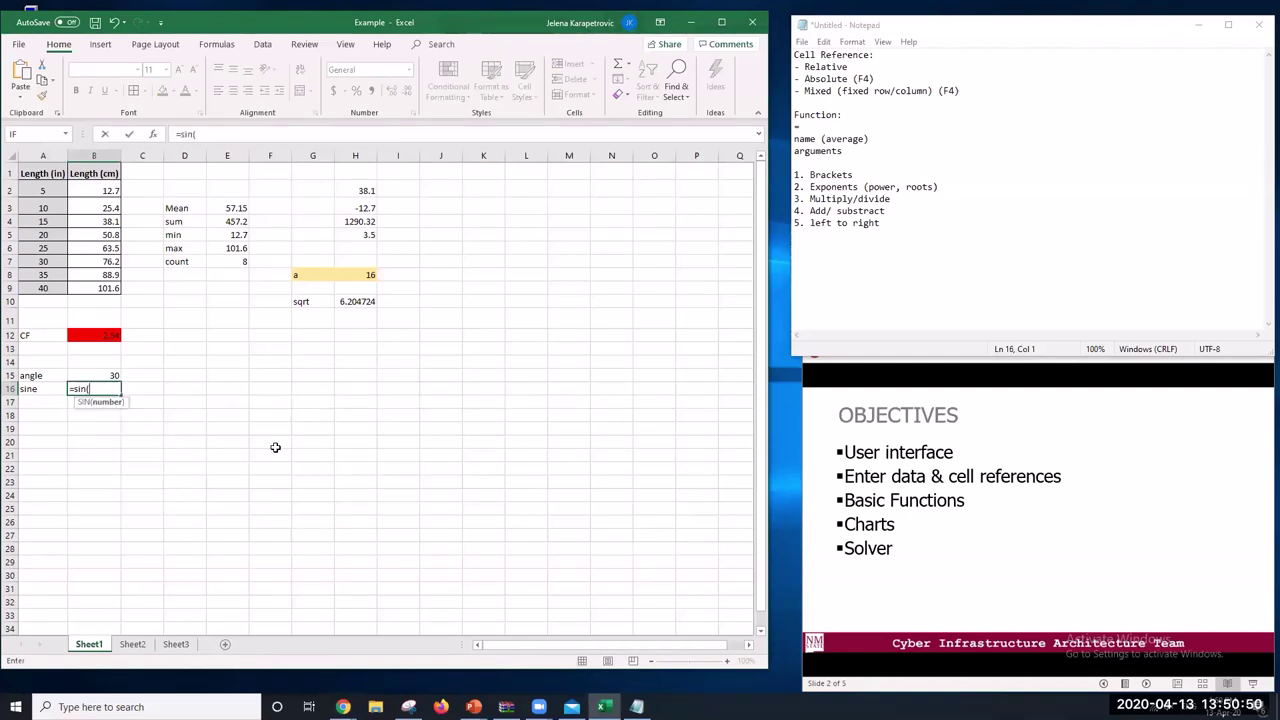
{"action": "left_click", "coordinate": [109, 375]}
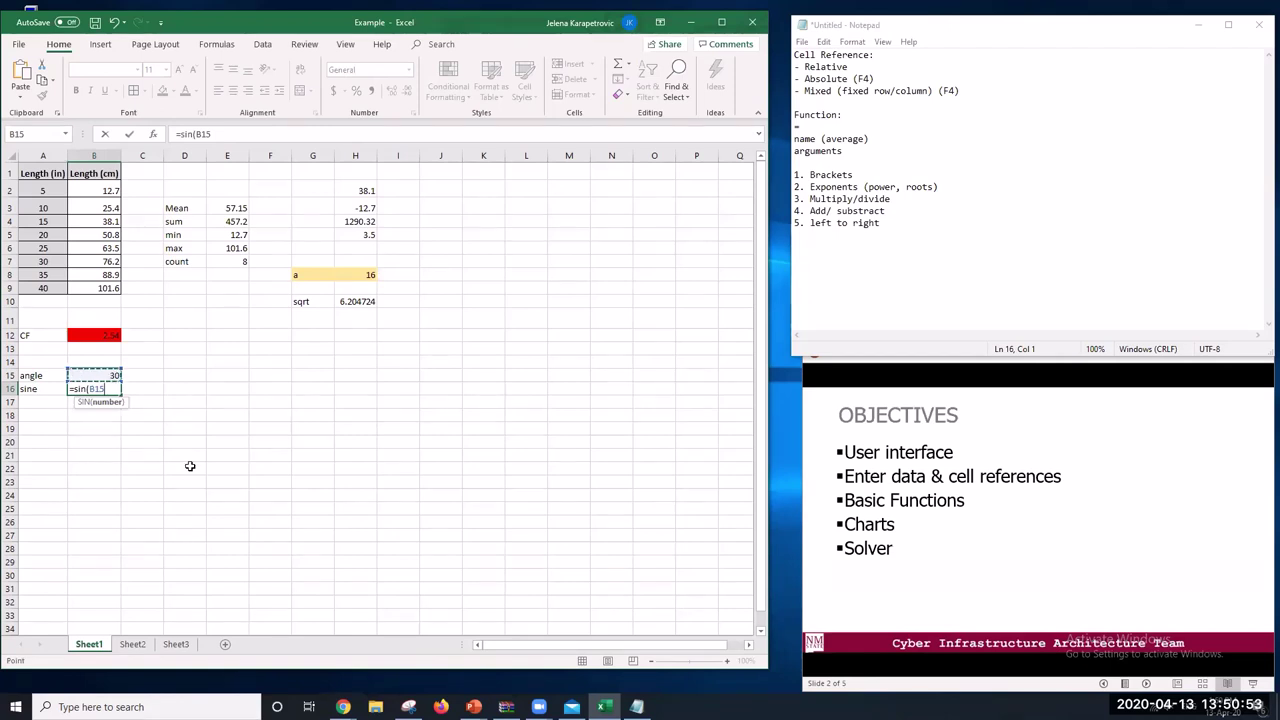
{"action": "type", "text": ")"}
{"action": "key", "text": "Return"}
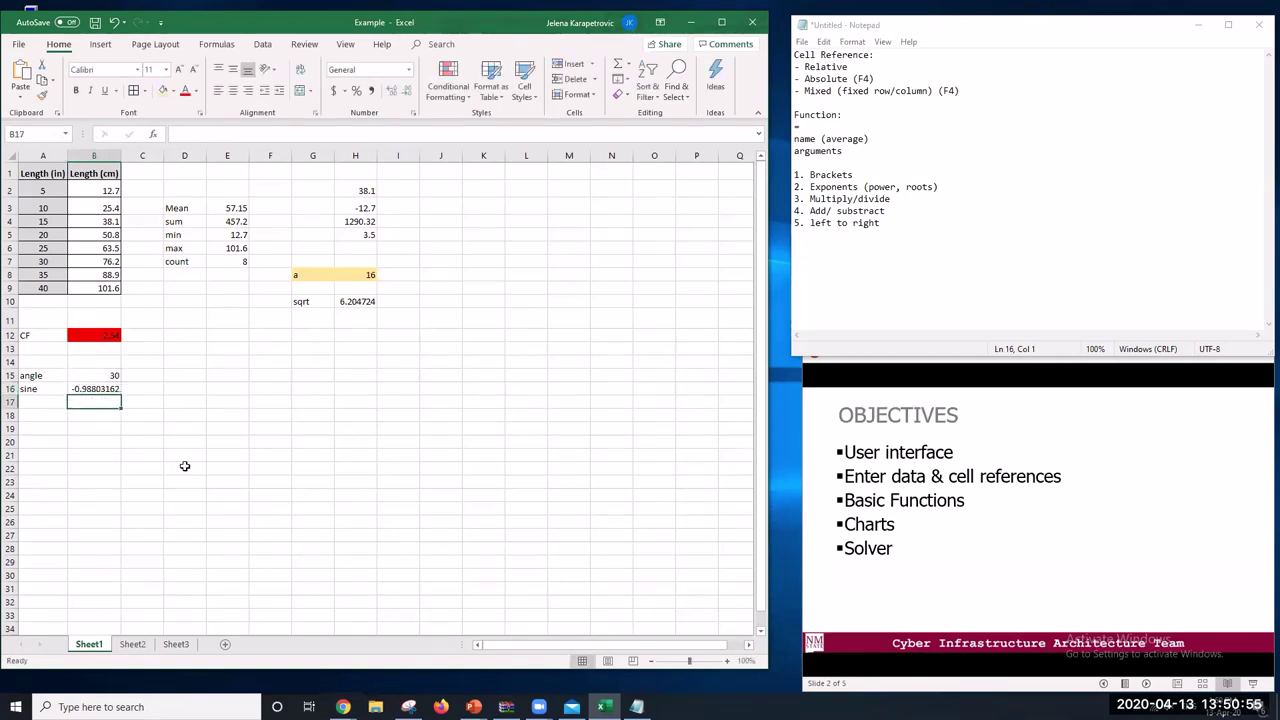
Enter the unit label "degrees" in cell C15 beside the angle value
{"action": "left_click", "coordinate": [95, 388]}
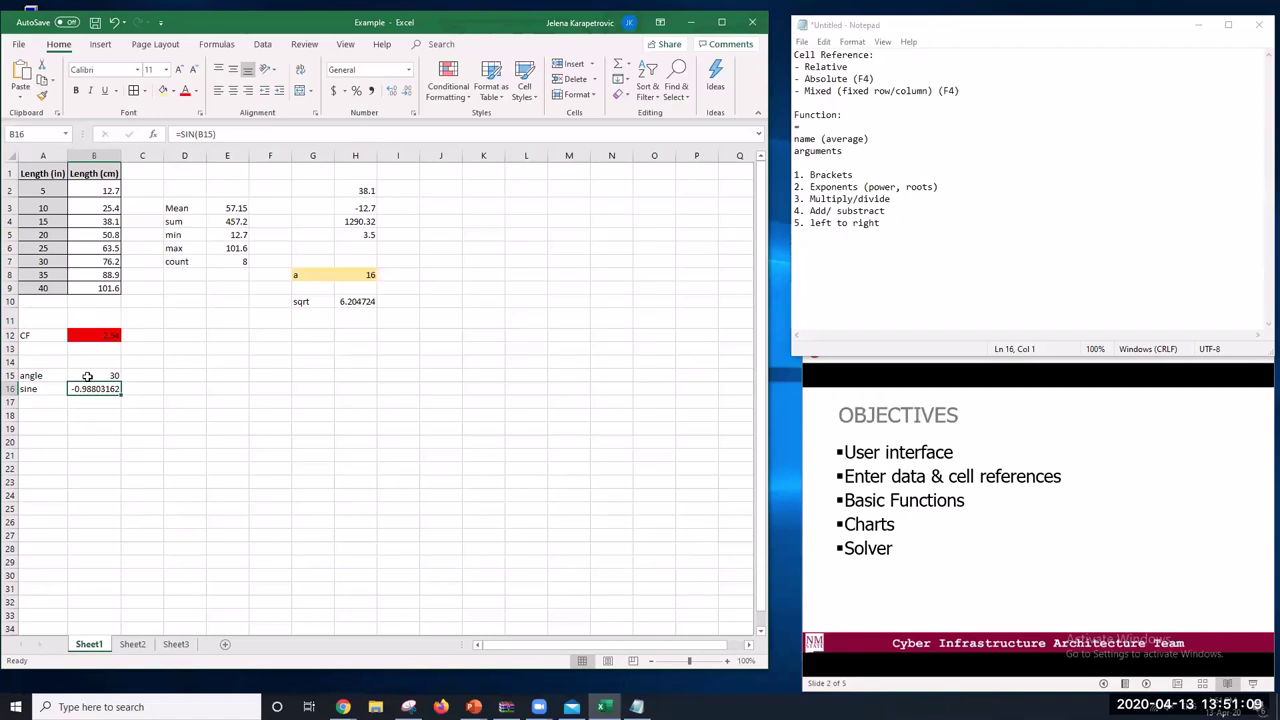
{"action": "left_click_drag", "start_coordinate": [94, 376], "coordinate": [93, 388]}
{"action": "left_click", "coordinate": [94, 375]}
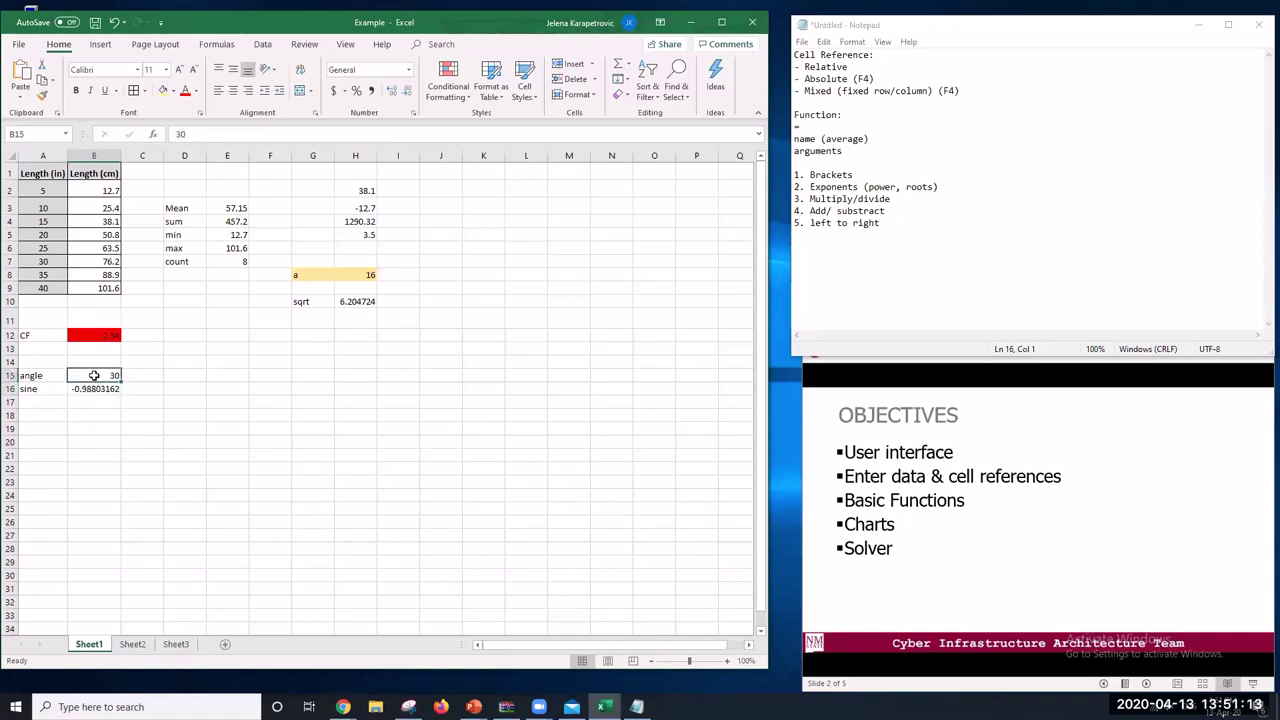
{"action": "left_click", "coordinate": [151, 373]}
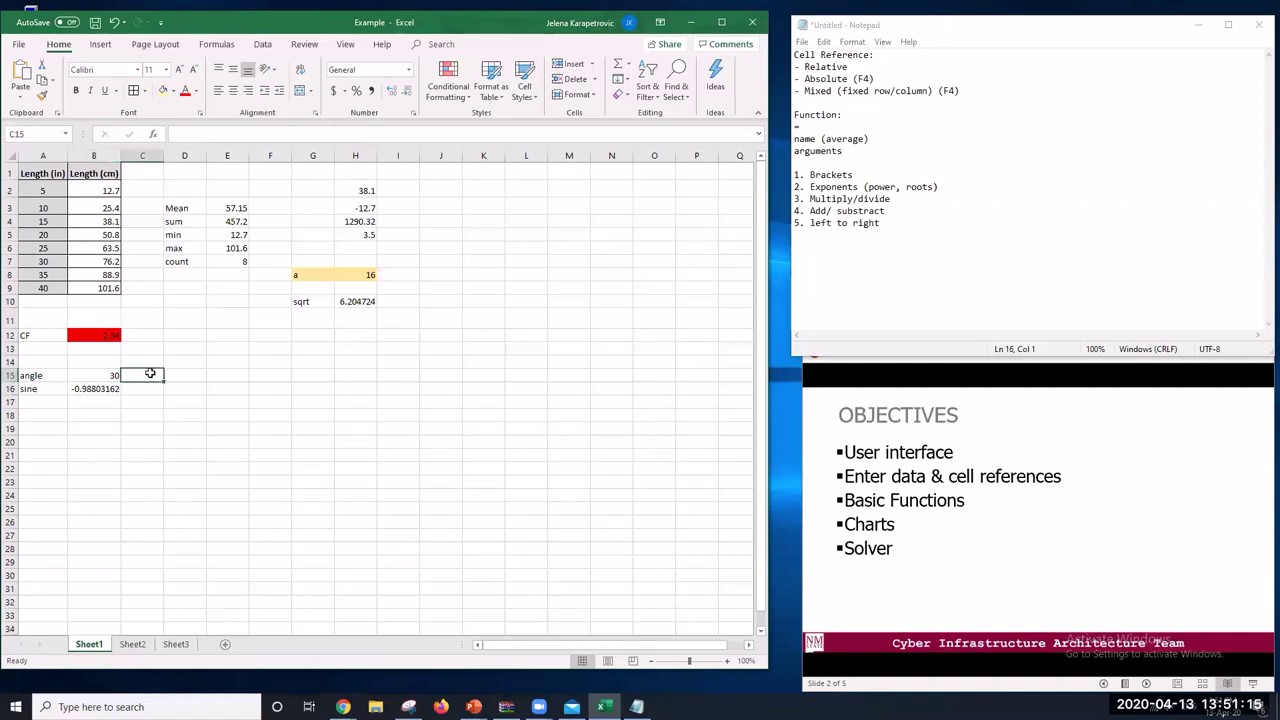
{"action": "type", "text": "degrees"}
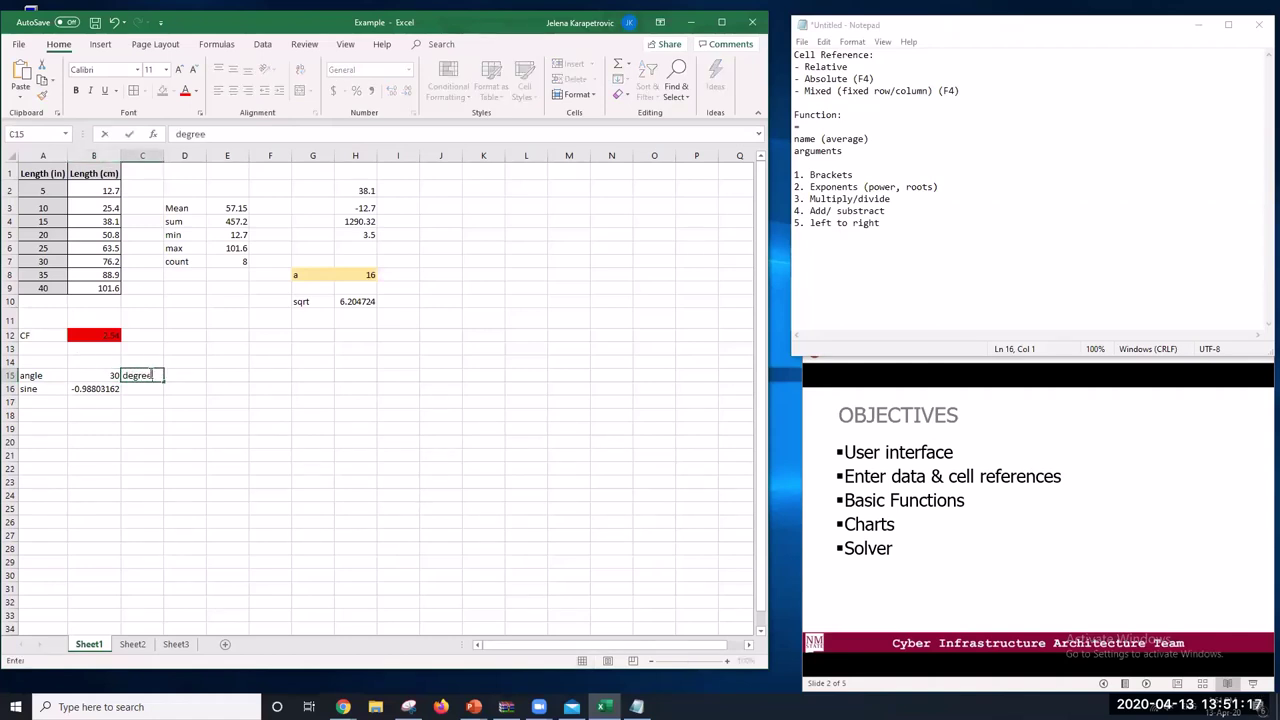
{"action": "key", "text": "Return"}
Convert the angle to radians inside B16's sine formula so that it reads =SIN(radians(B15))
{"action": "left_click", "coordinate": [104, 388]}
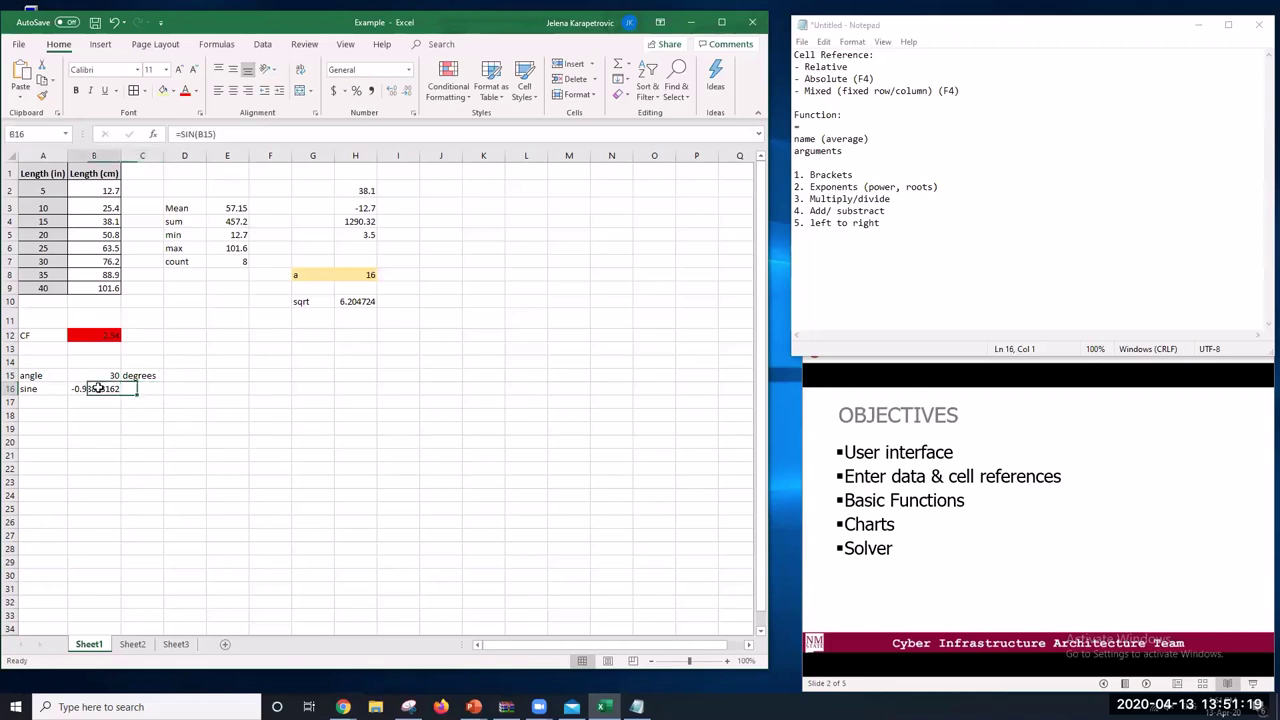
{"action": "left_click", "coordinate": [202, 133]}
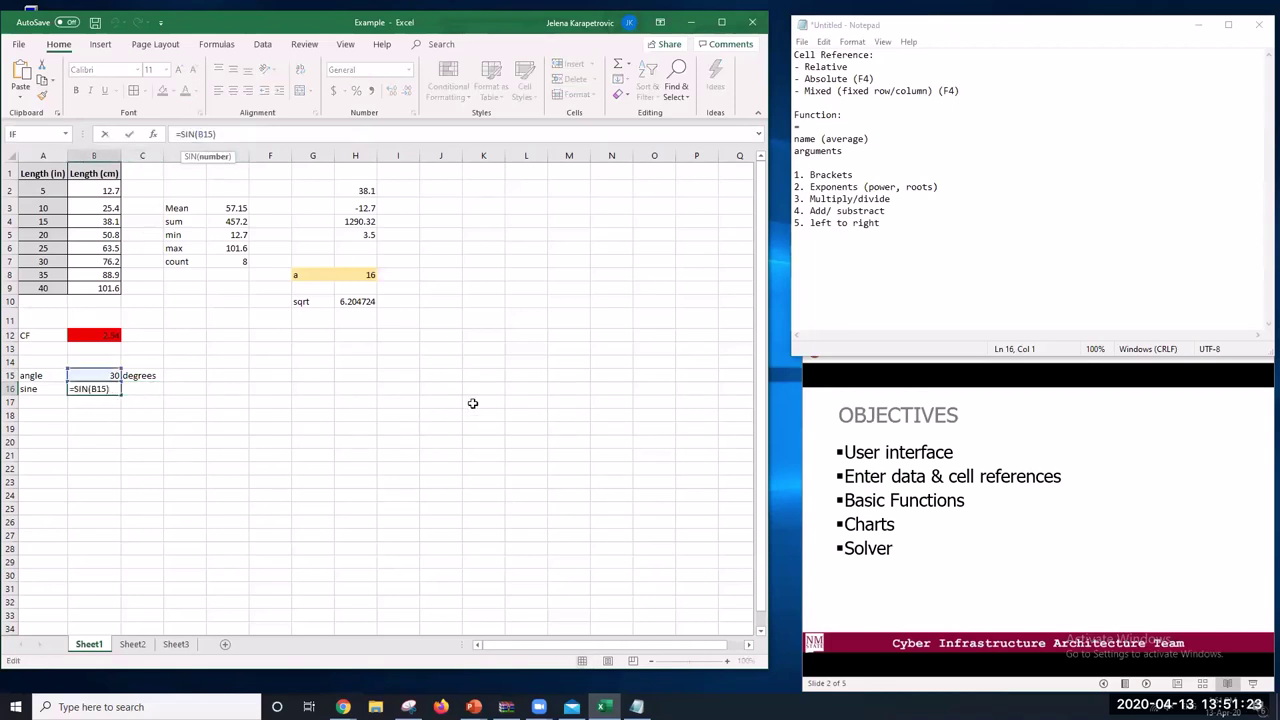
{"action": "type", "text": "radians("}
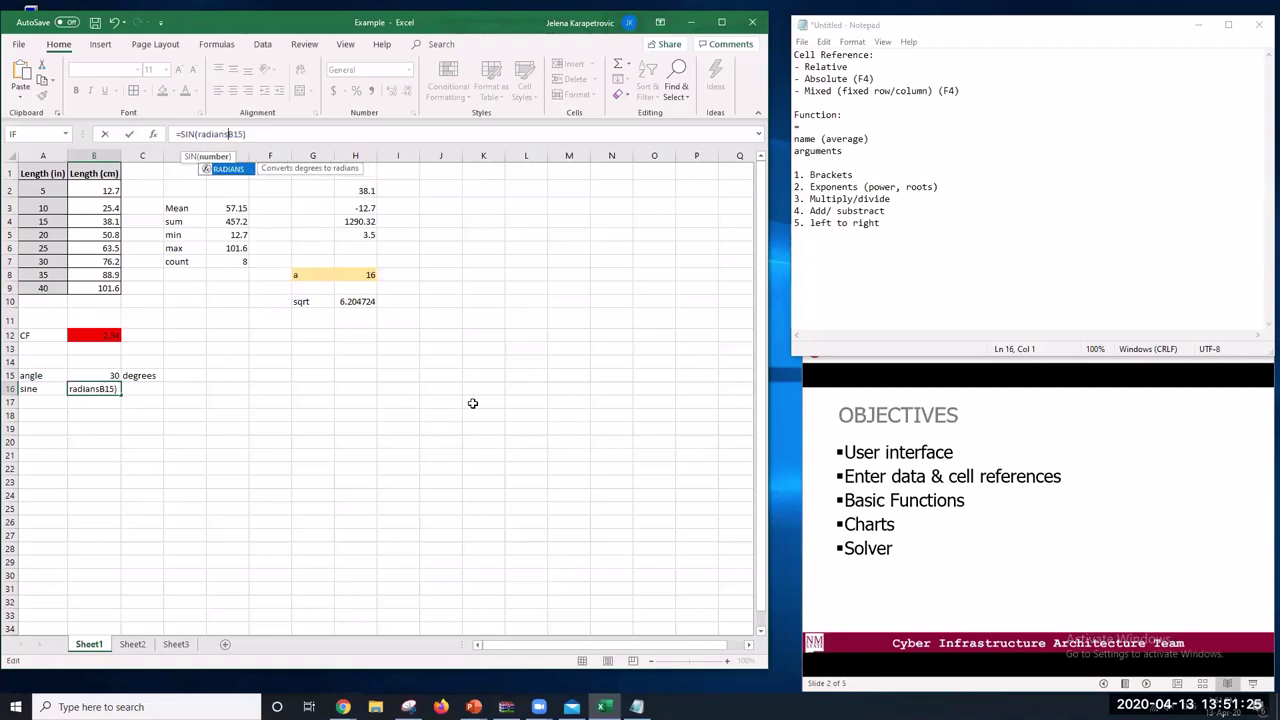
{"action": "left_click", "coordinate": [244, 134]}
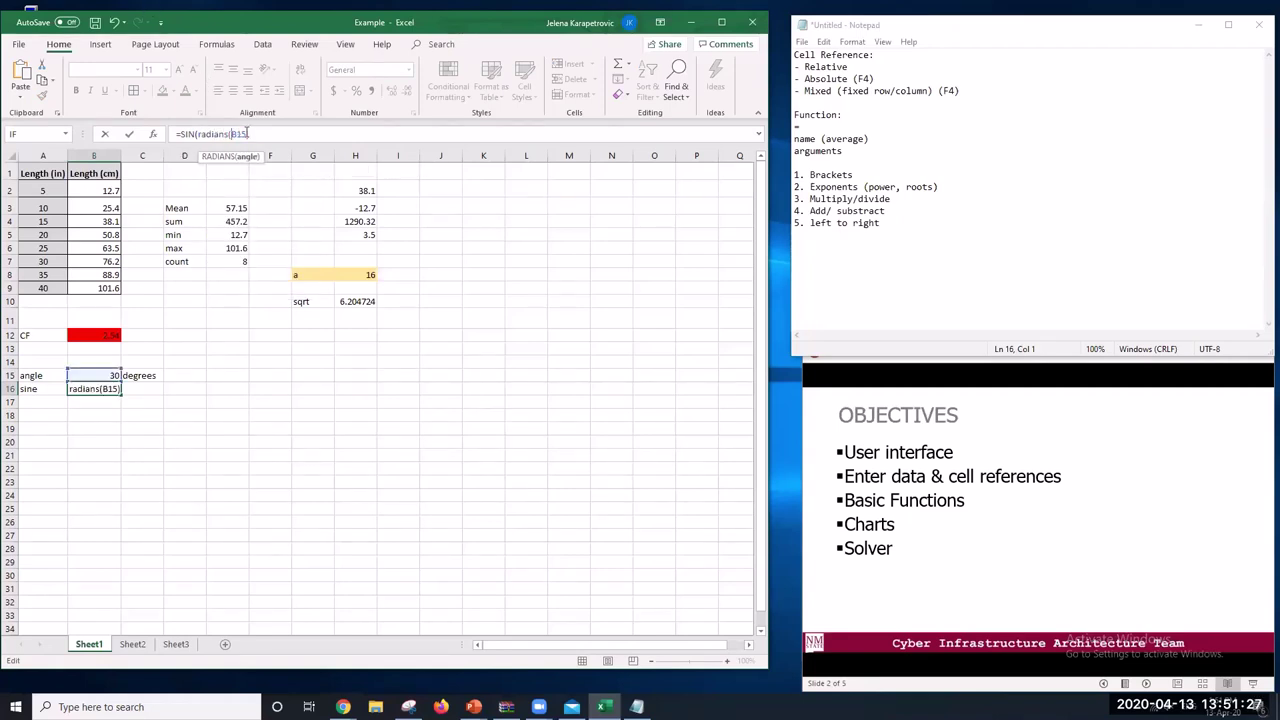
{"action": "type", "text": "))"}
{"action": "key", "text": "Return"}
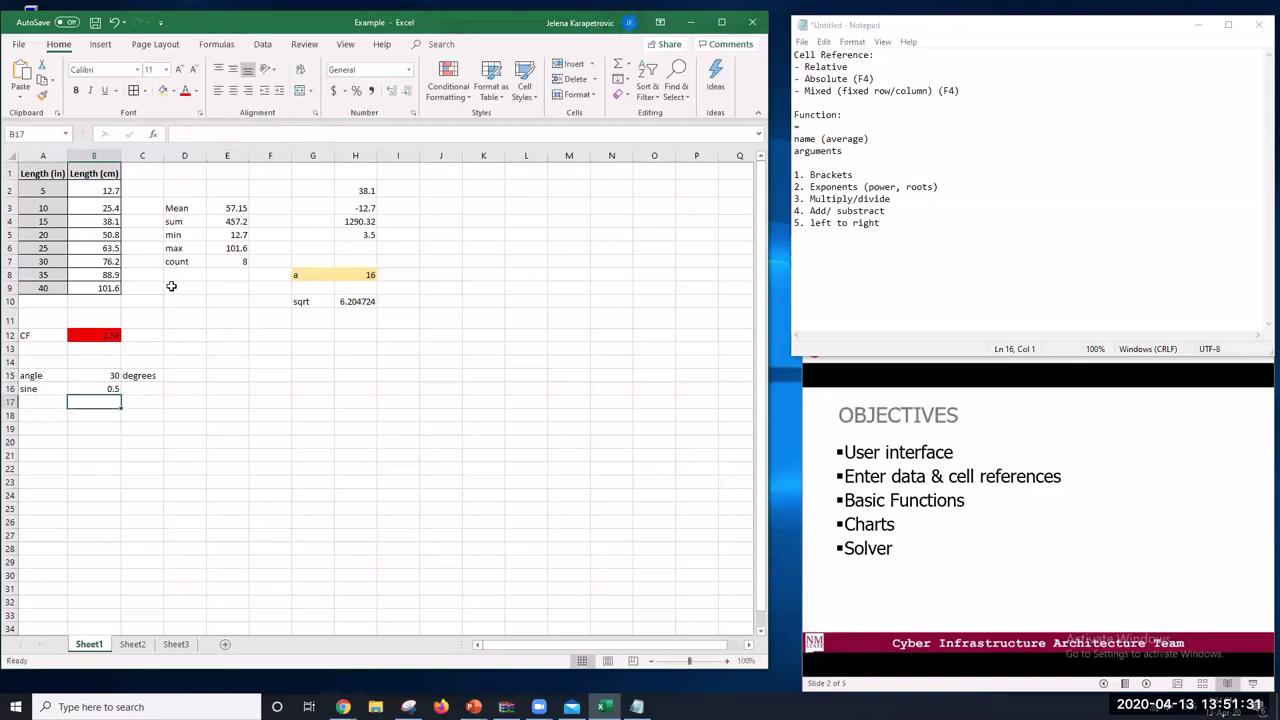
Replace the argument of the sine formula in B16 with a freshly entered radians(B15)
{"action": "left_click", "coordinate": [107, 386]}
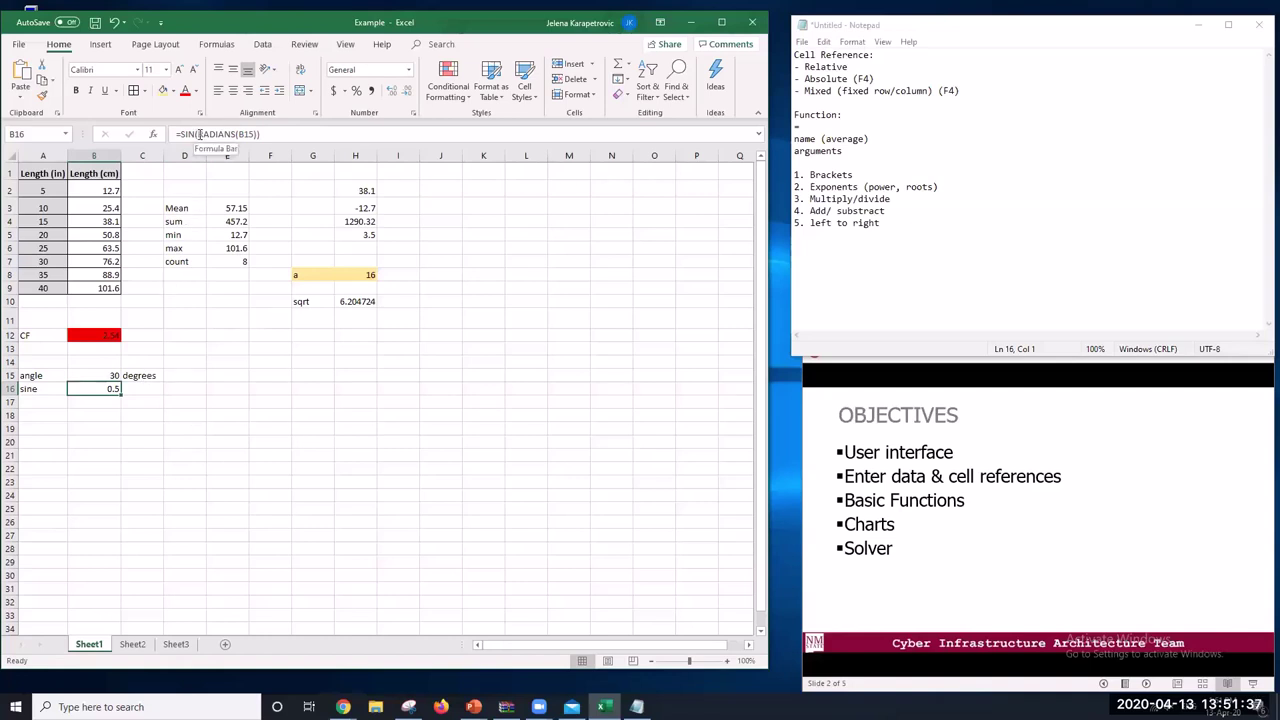
{"action": "left_click_drag", "start_coordinate": [197, 134], "coordinate": [257, 135]}
{"action": "type", "text": "\\"}
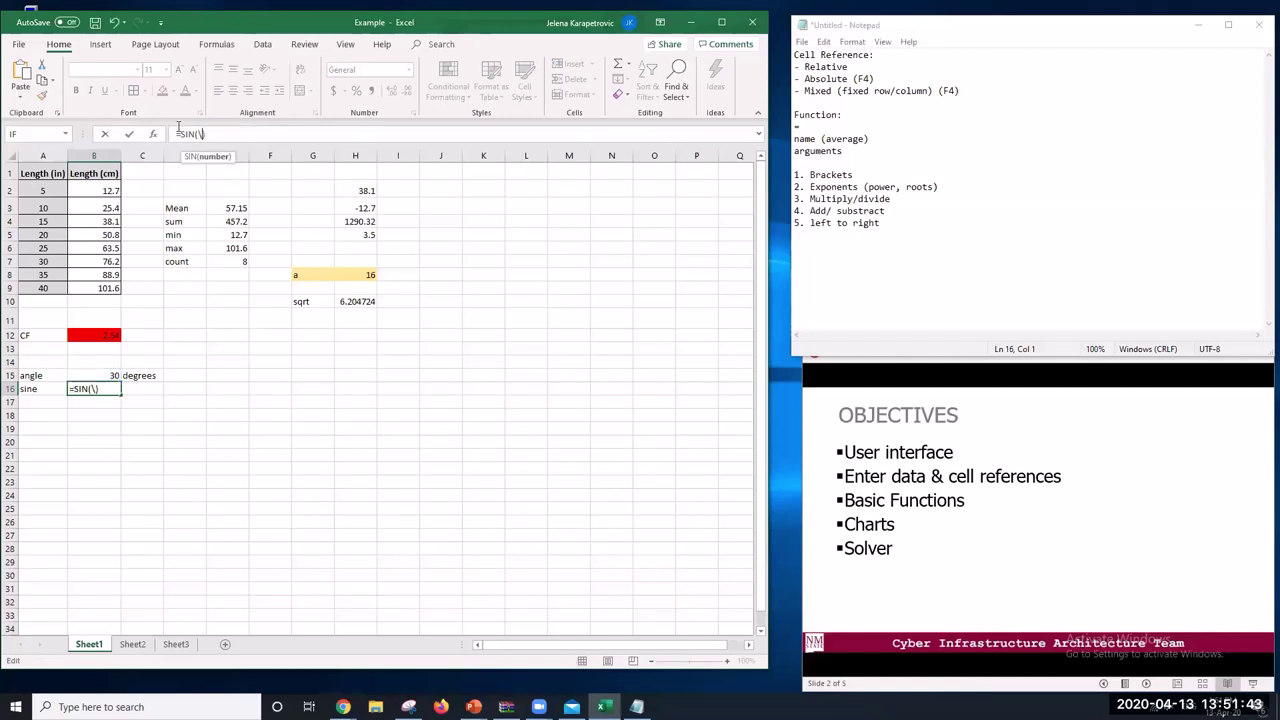
{"action": "type", "text": "radians("}
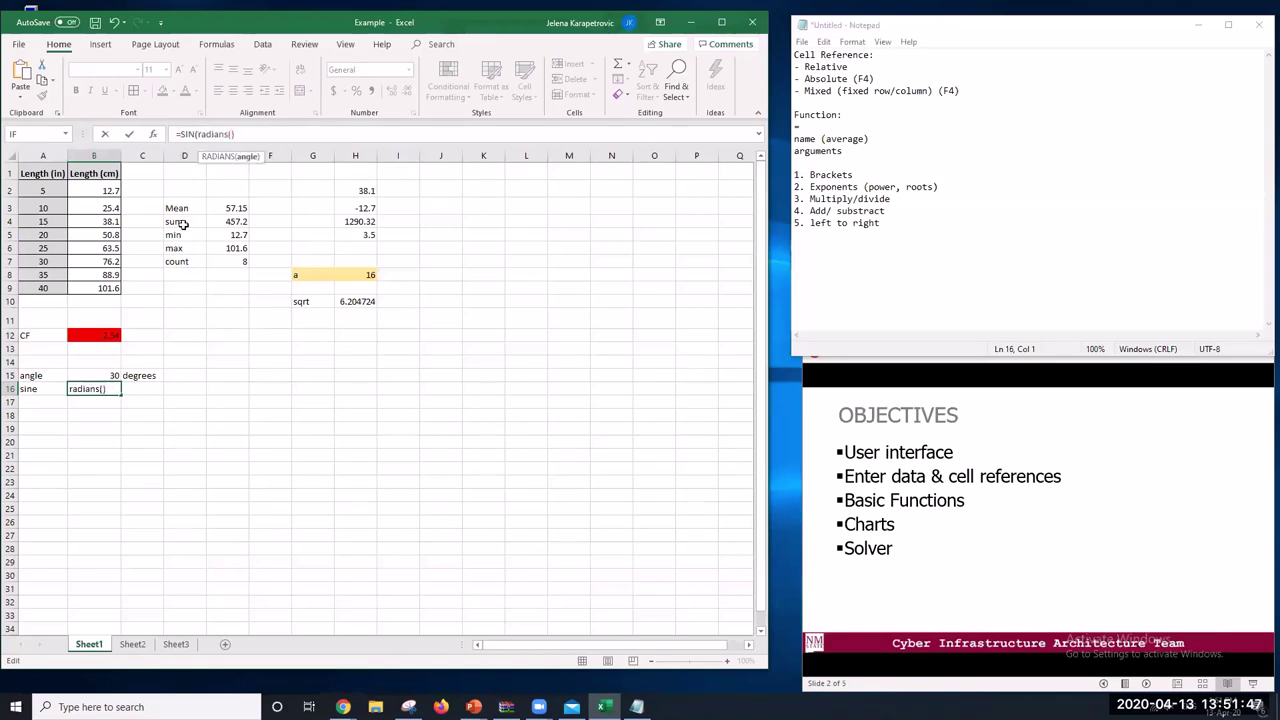
{"action": "left_click", "coordinate": [104, 375]}
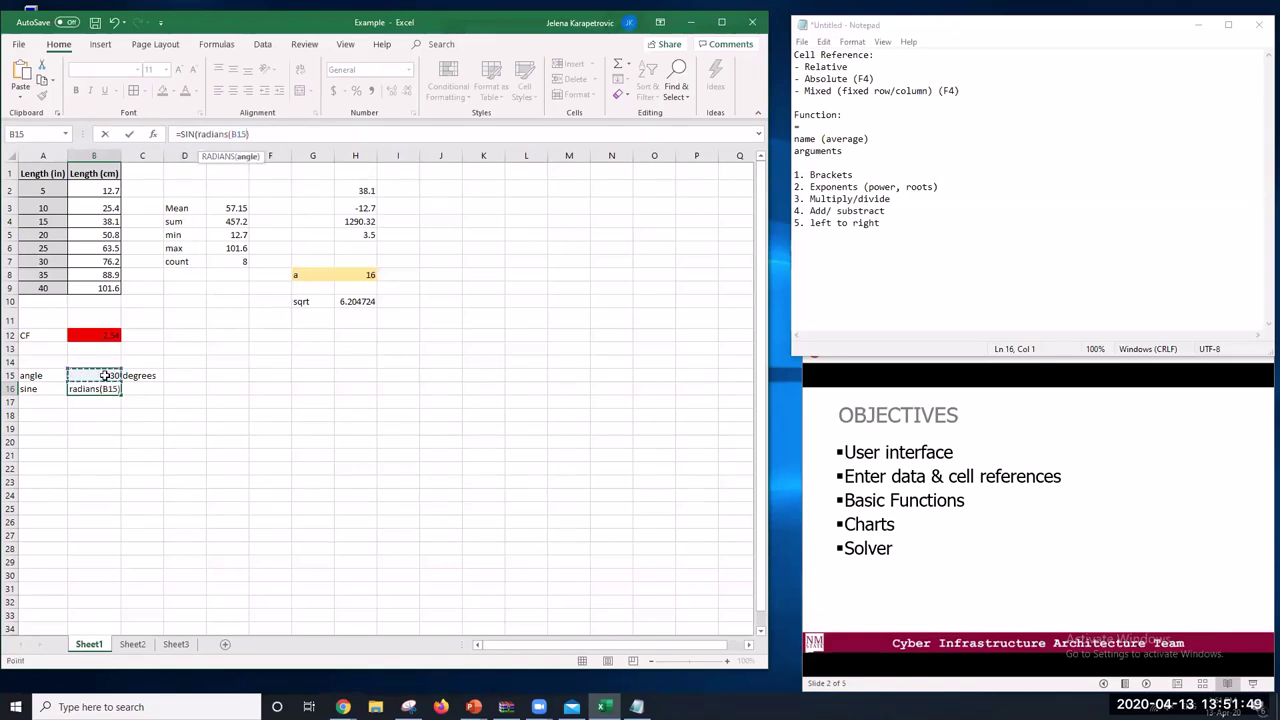
{"action": "key", "text": "Return"}
{"action": "left_click", "coordinate": [142, 508]}
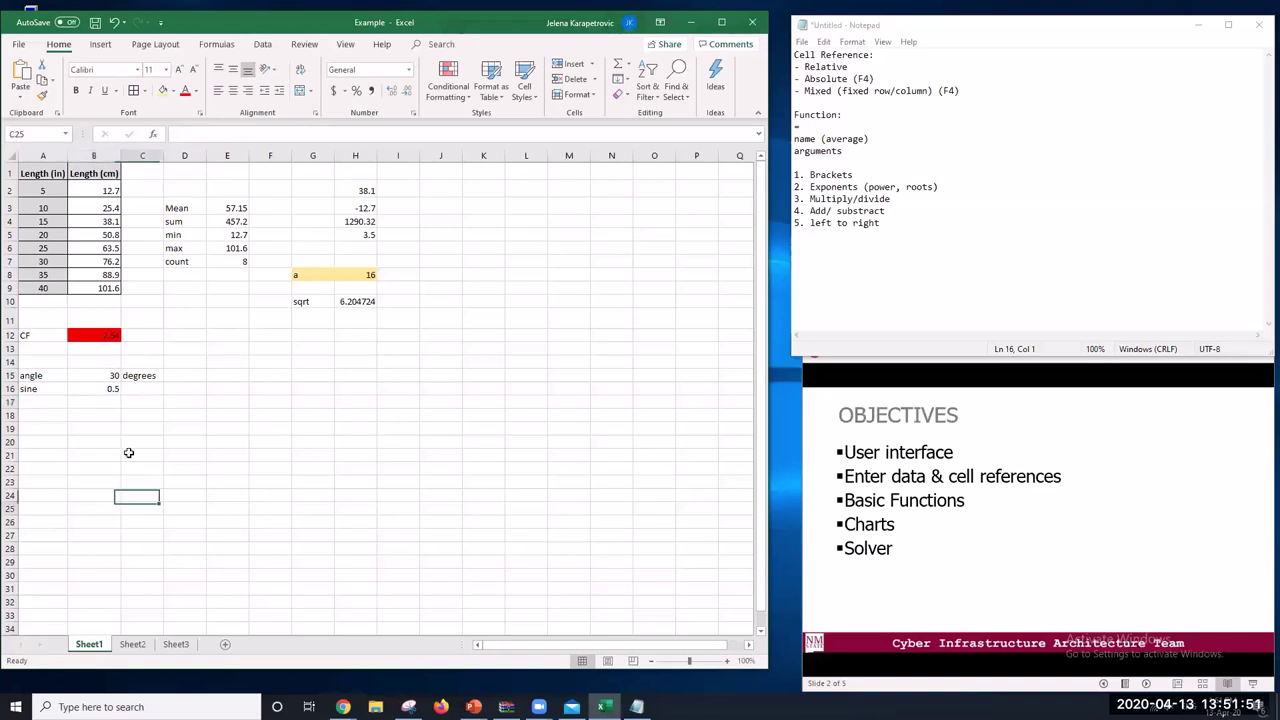
Set the angle in cell B15 to 90
{"action": "left_click", "coordinate": [98, 374]}
{"action": "type", "text": "90"}
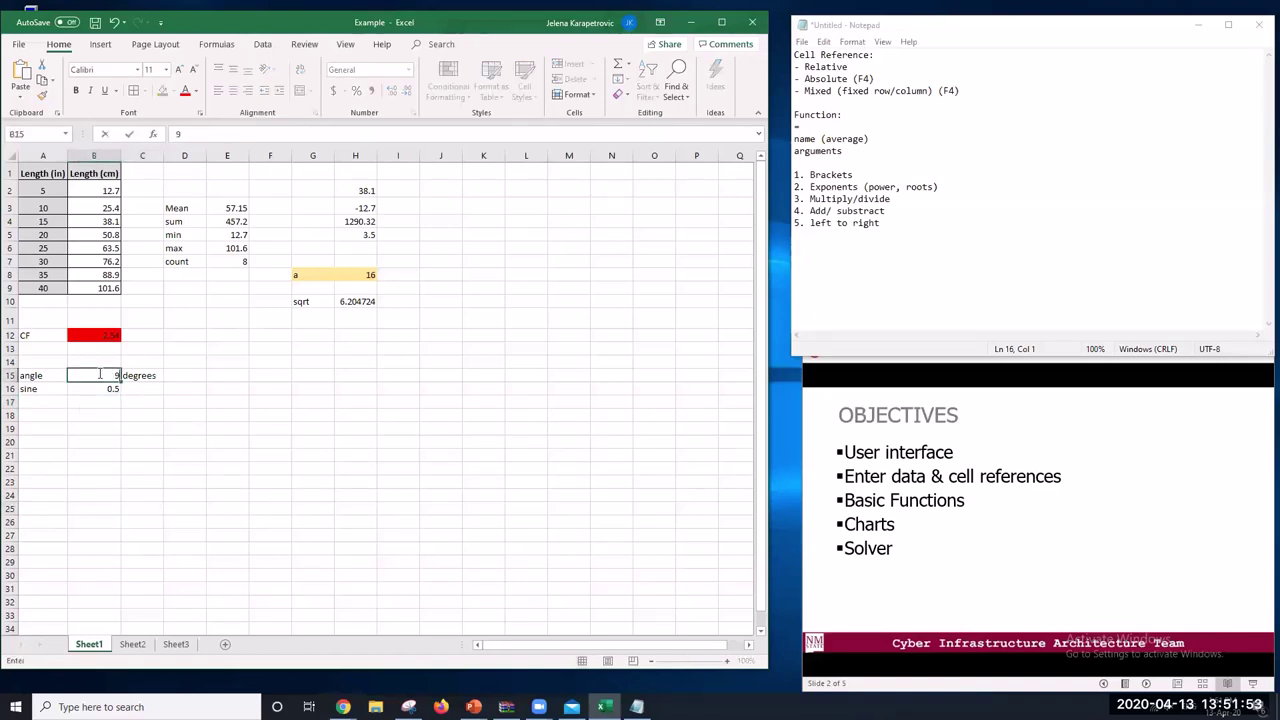
{"action": "key", "text": "Return"}
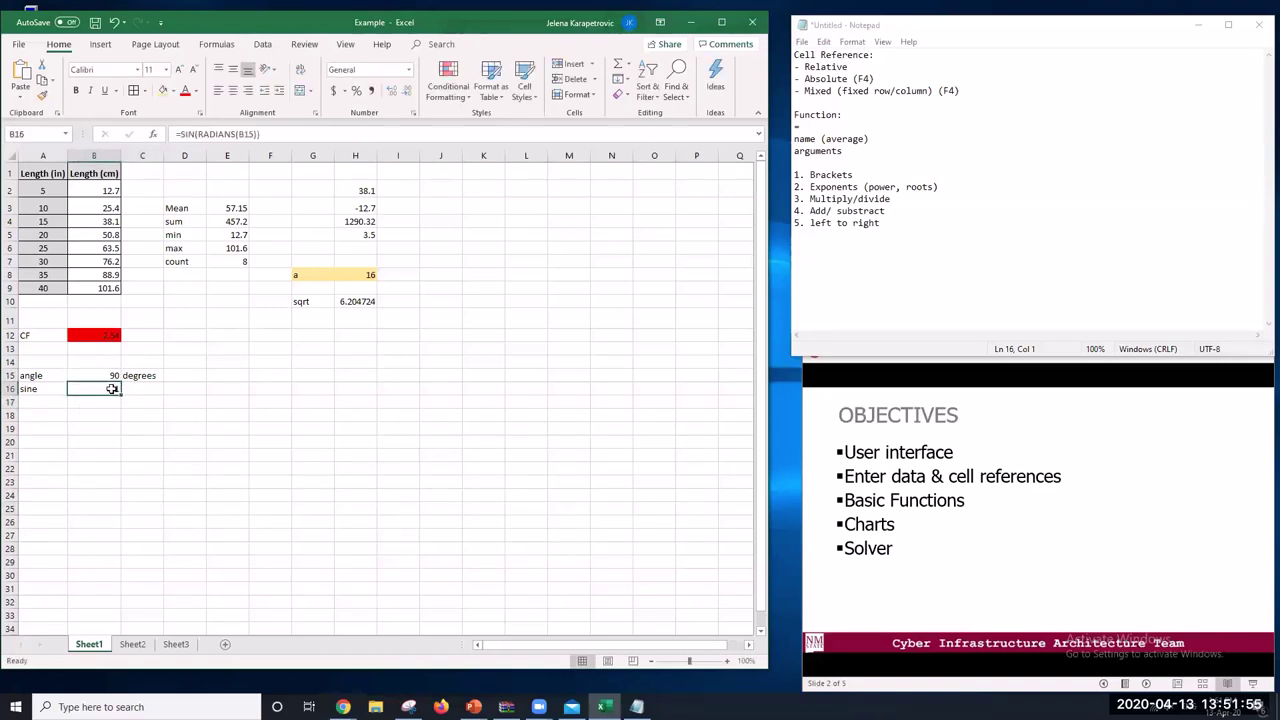
{"action": "left_click", "coordinate": [179, 444]}
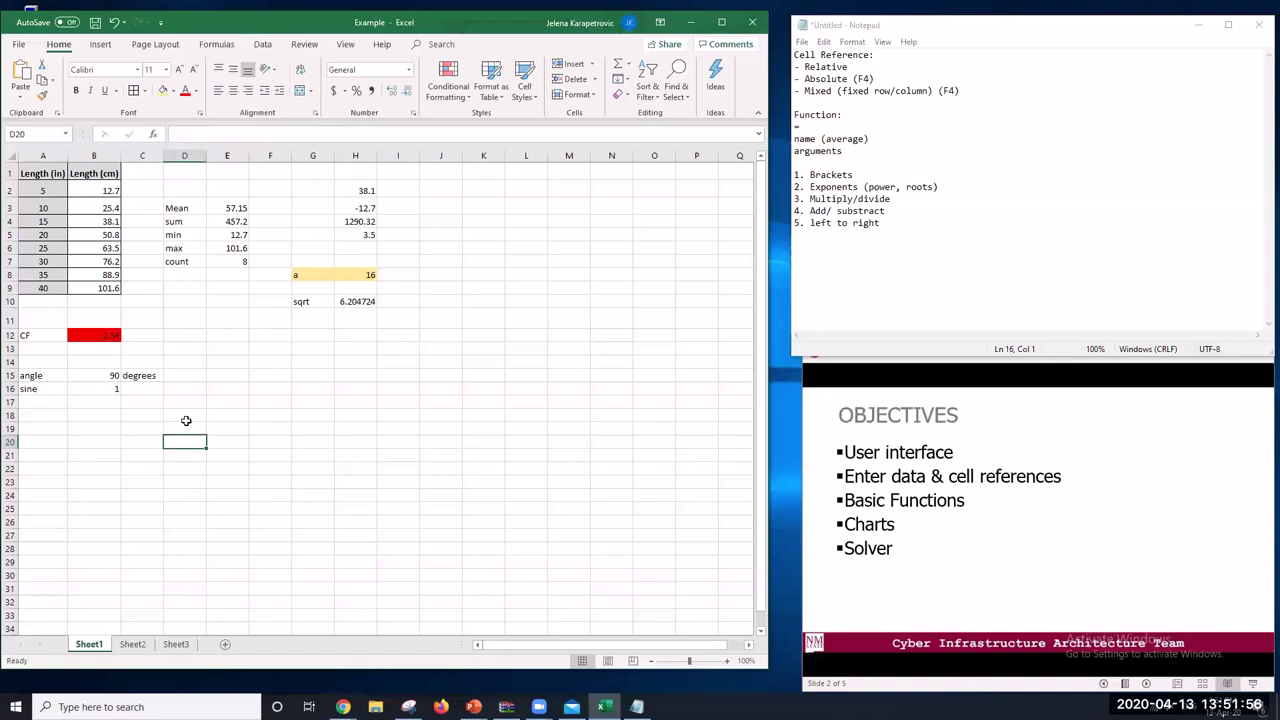
Replace the SIN function in B16 with COS so that the formula reads =COS(RADIANS(B15))
{"action": "left_click", "coordinate": [94, 389]}
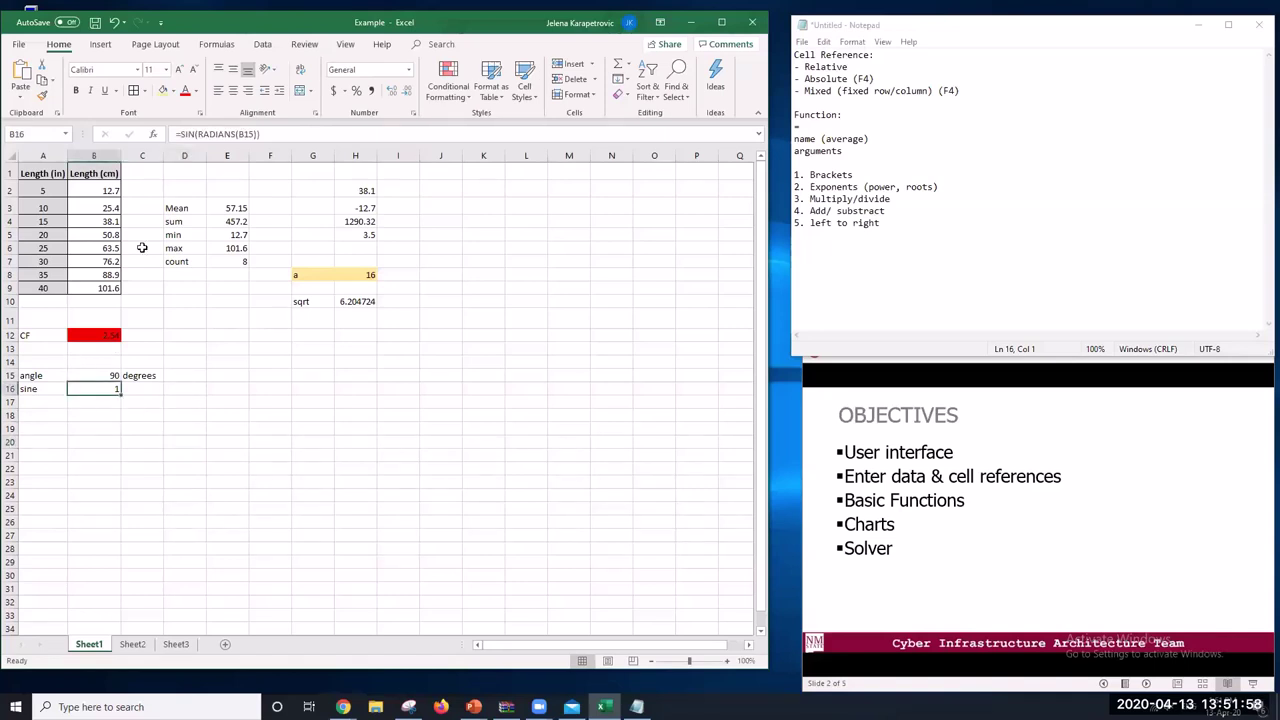
{"action": "left_click", "coordinate": [179, 133]}
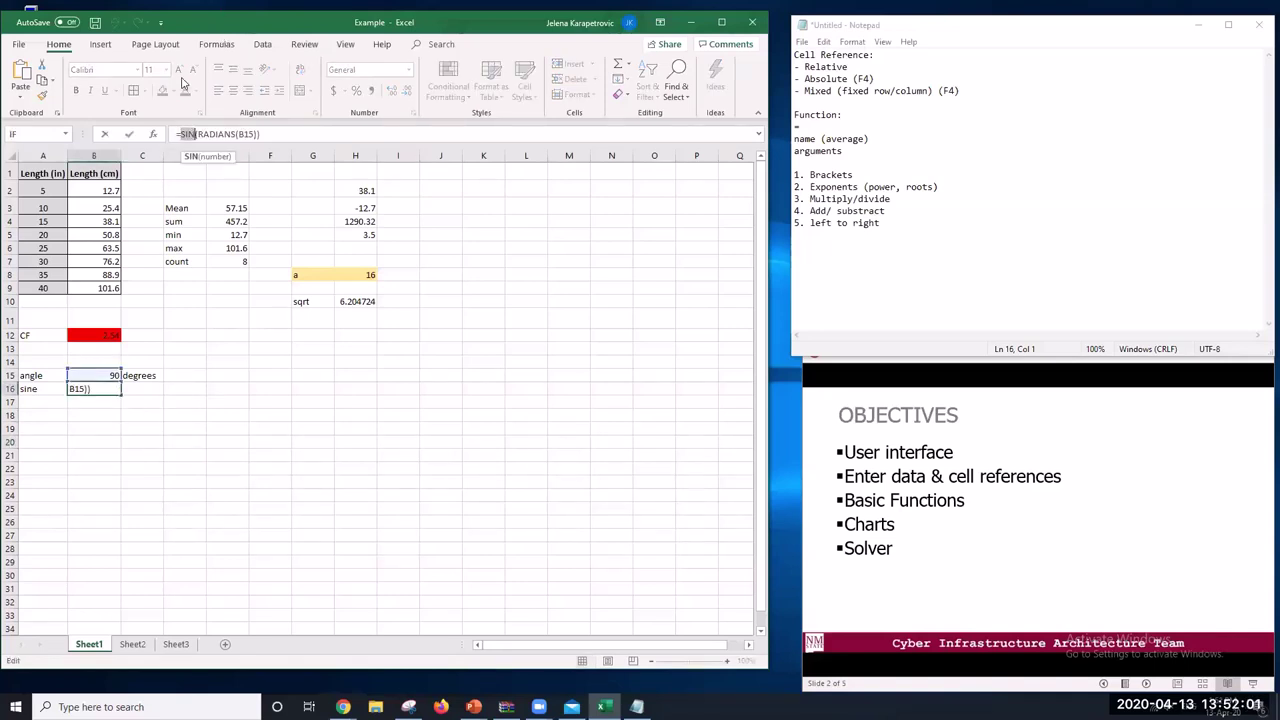
{"action": "type", "text": "cos("}
{"action": "key", "text": "Return"}
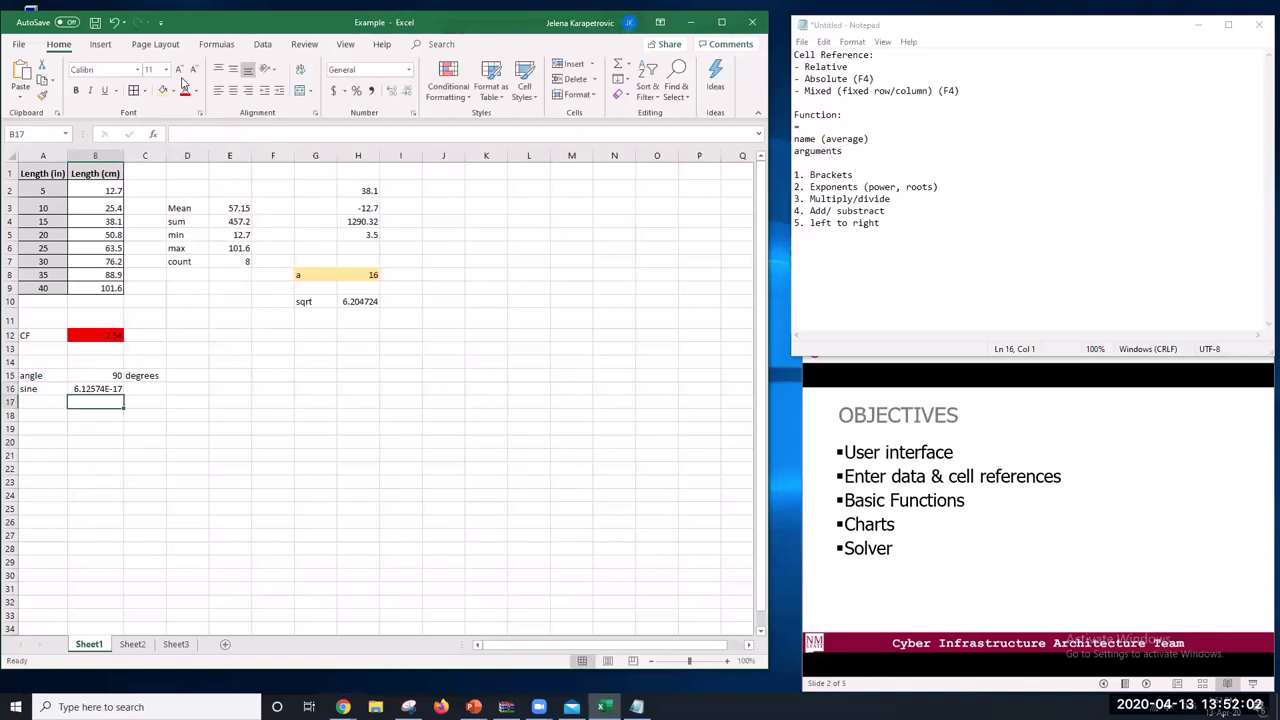
Set the angle in cell B15 to 30
{"action": "left_click", "coordinate": [108, 388]}
{"action": "left_click", "coordinate": [109, 374]}
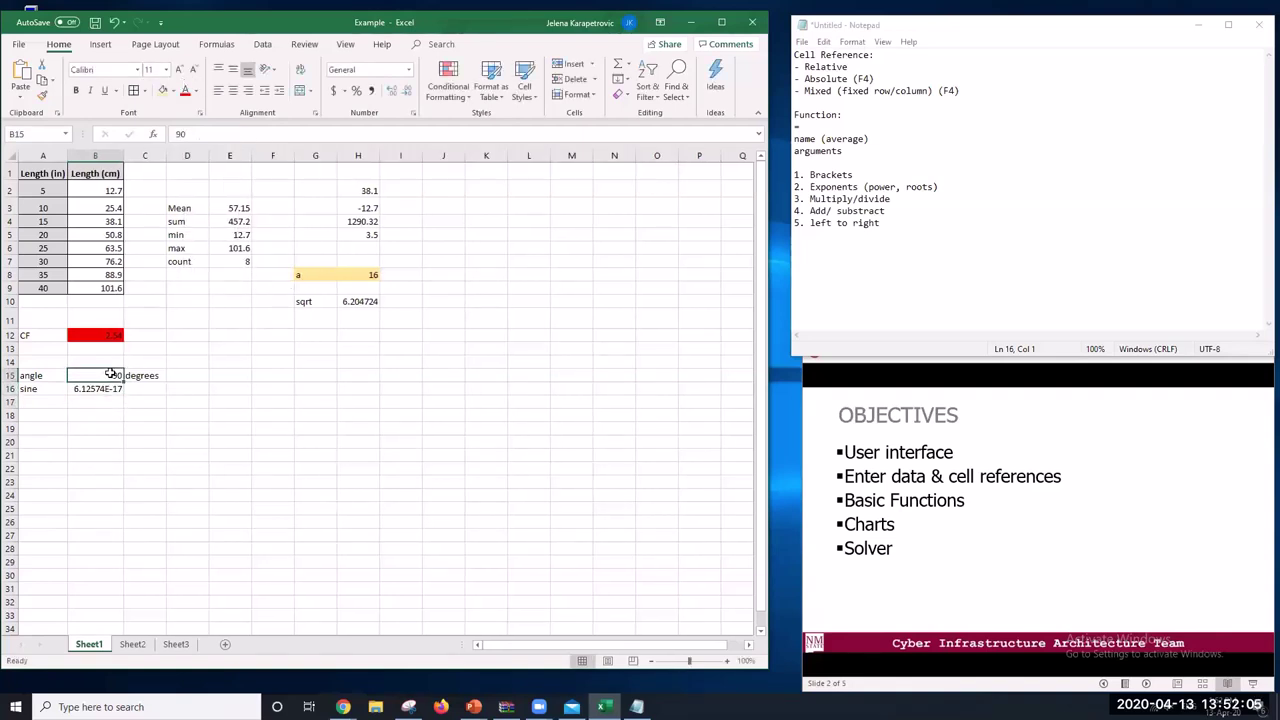
{"action": "type", "text": "30"}
{"action": "key", "text": "Return"}
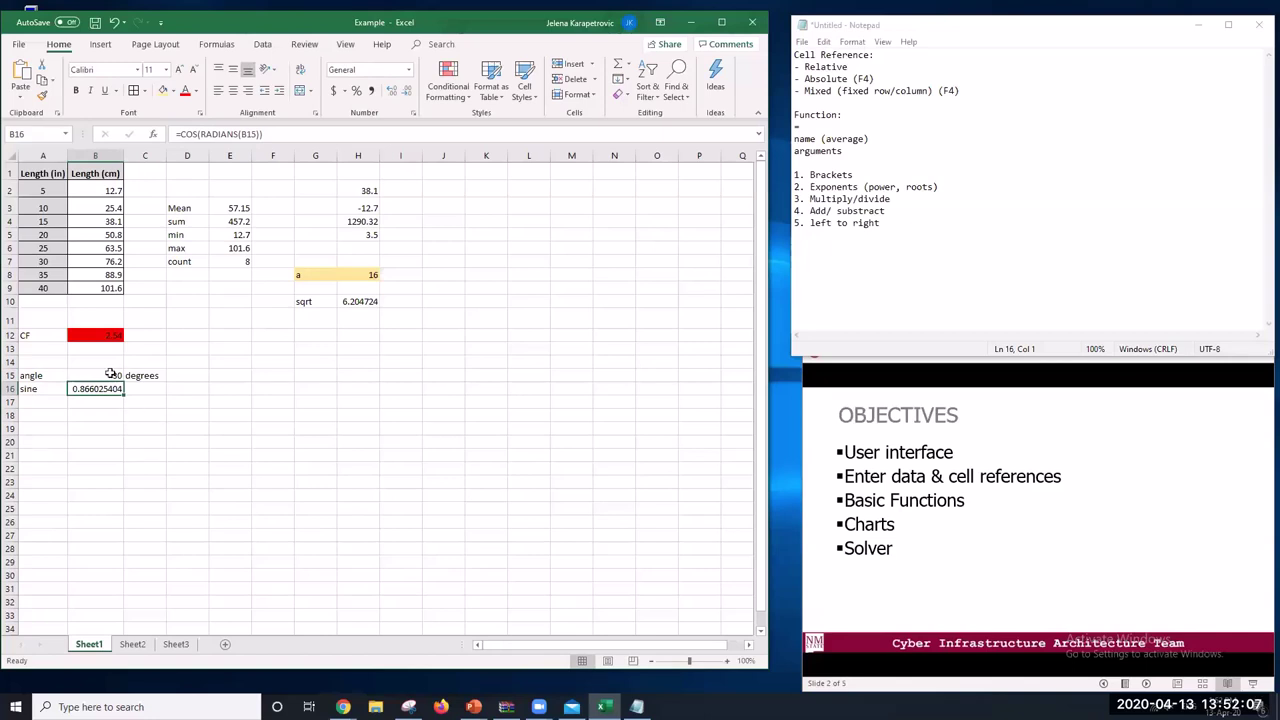
Change the label in A16 to "cos" and select the cosine result in B16 to show its formula
{"action": "left_click", "coordinate": [110, 374]}
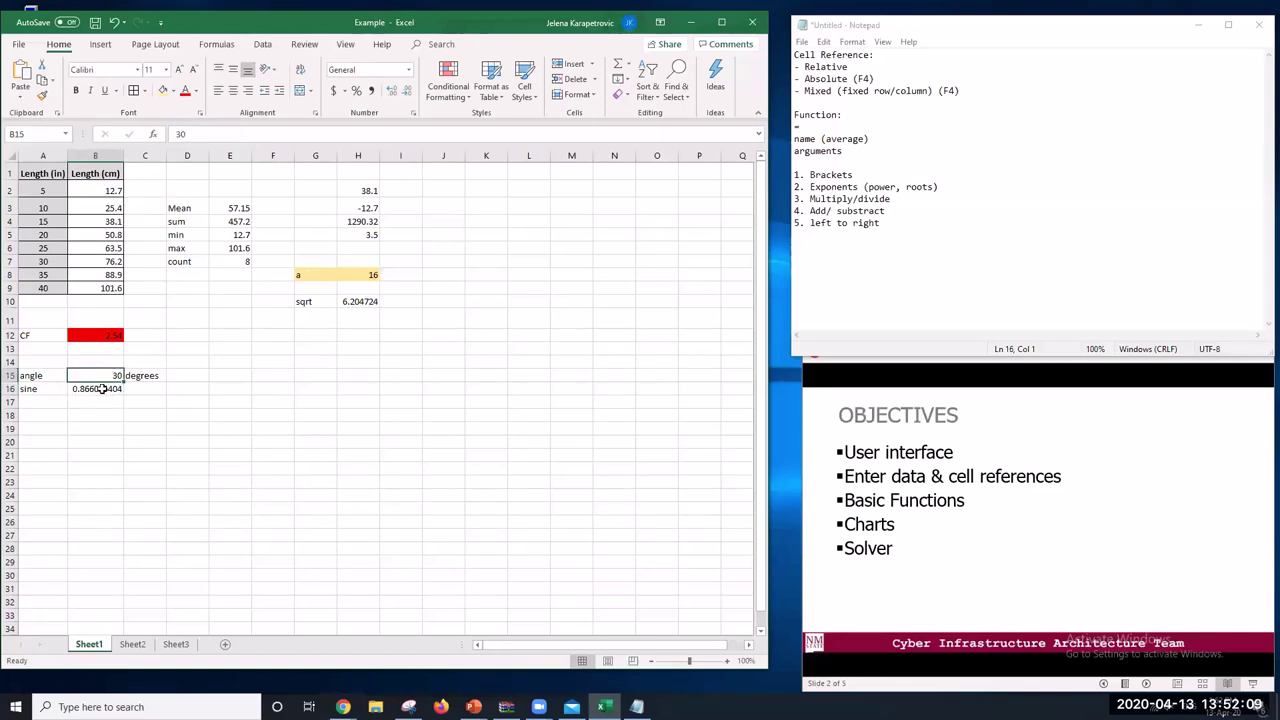
{"action": "left_click", "coordinate": [102, 388]}
{"action": "left_click", "coordinate": [37, 388]}
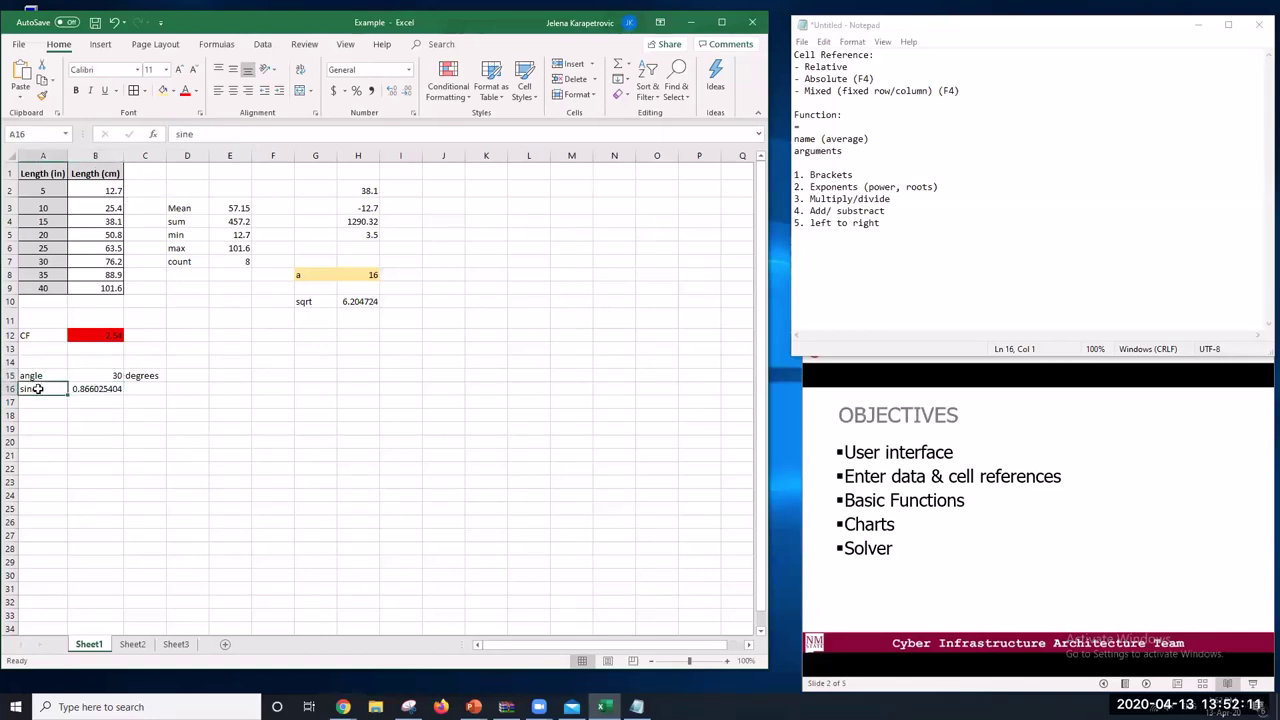
{"action": "type", "text": "cos"}
{"action": "key", "text": "Return"}
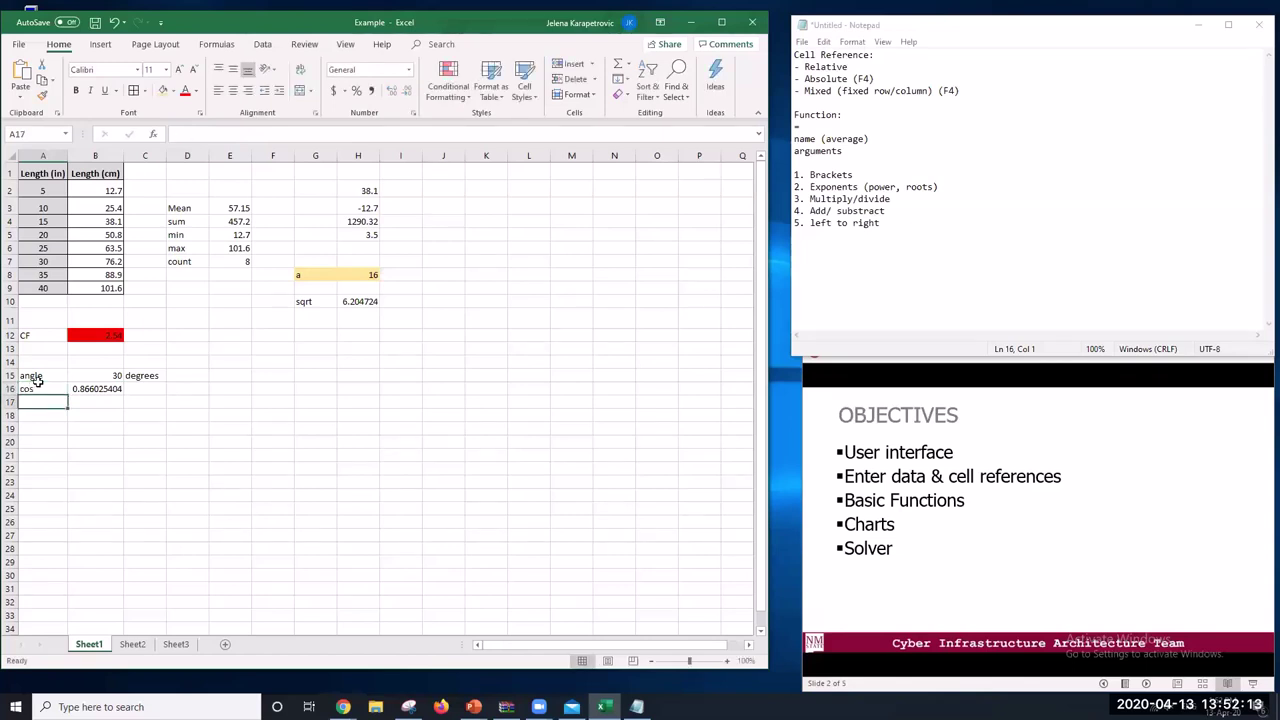
{"action": "left_click", "coordinate": [85, 388]}
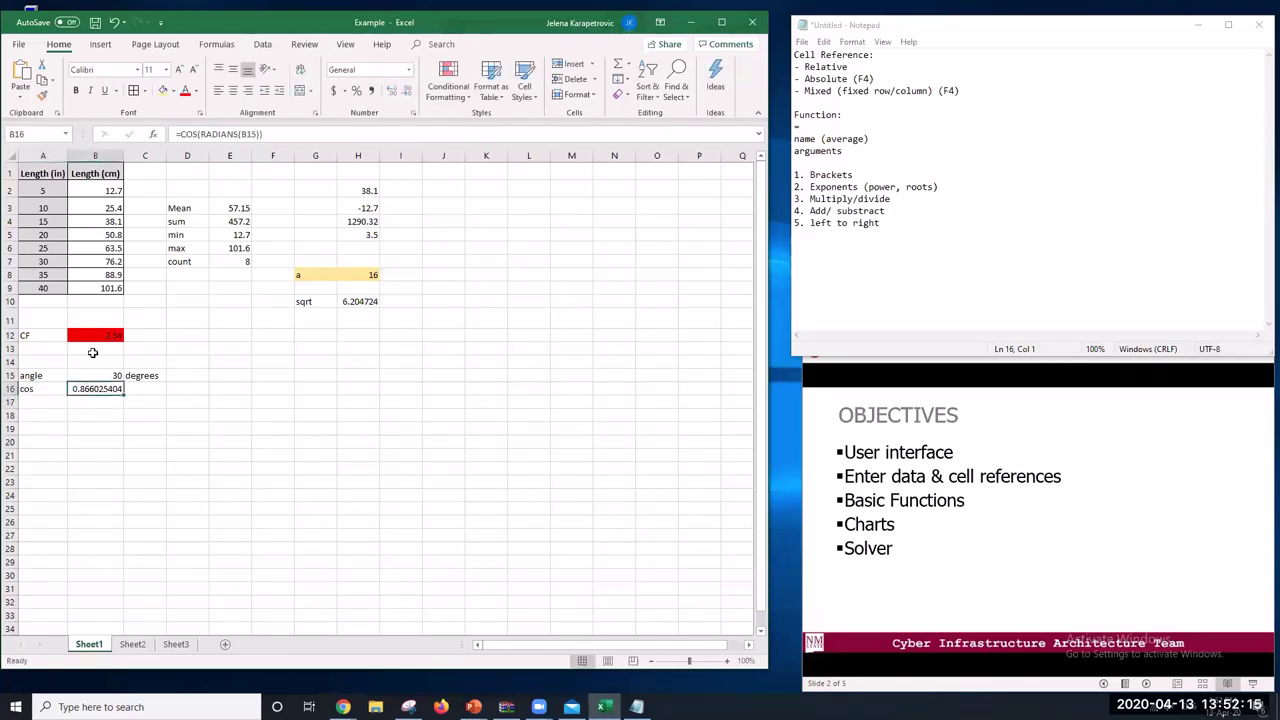
Switch to Chrome and copy the sample data page's address, contextures.com/xlSampleData01.html
{"action": "left_click", "coordinate": [343, 707]}
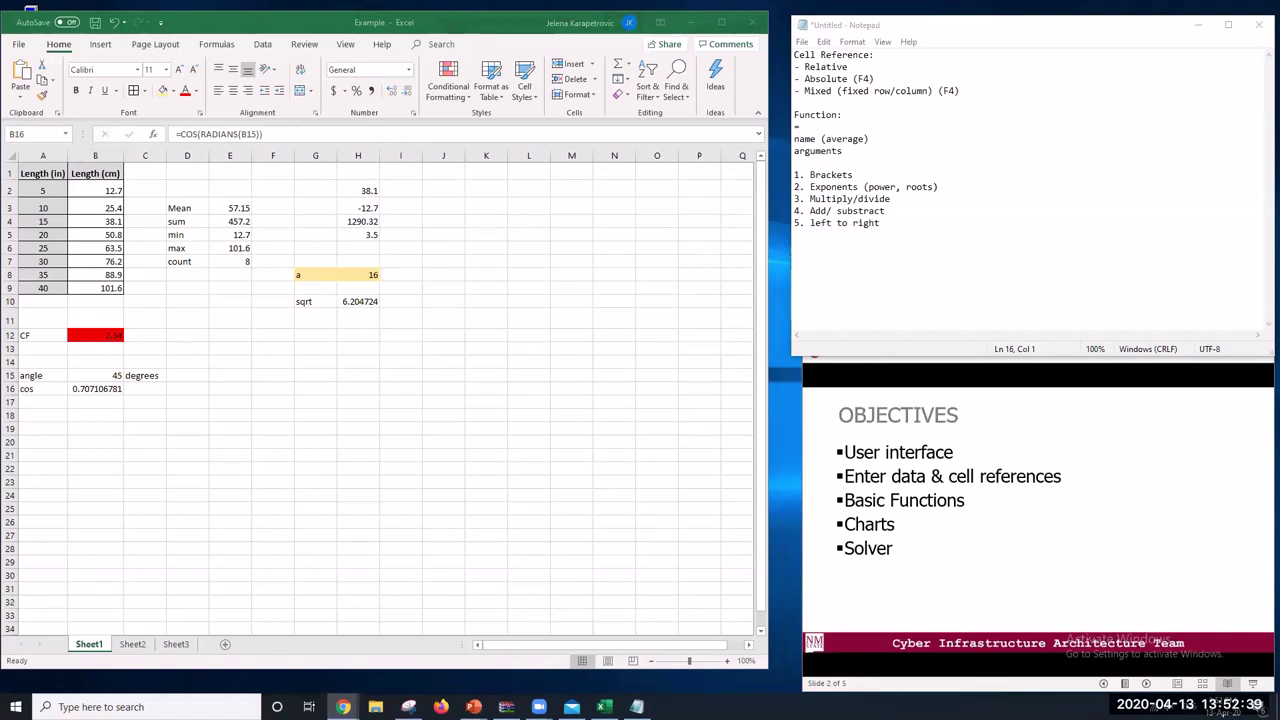
{"action": "key", "text": "alt+Tab"}
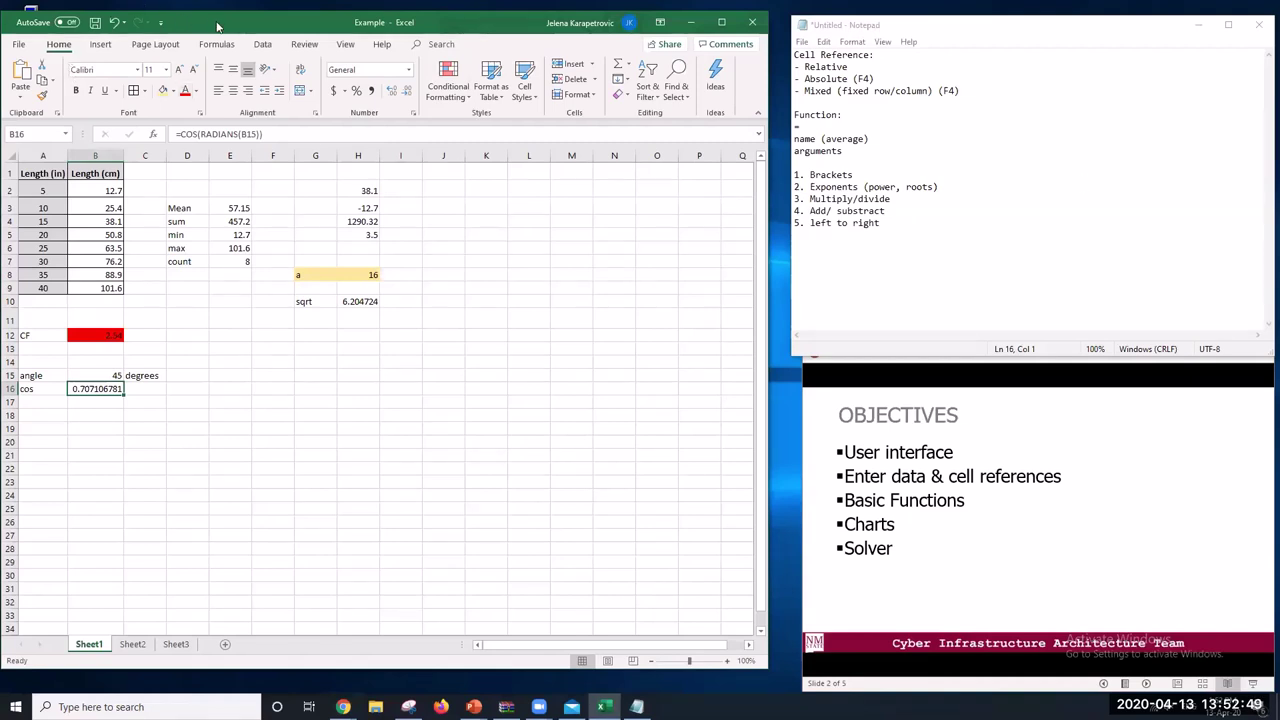
{"action": "left_click_drag", "start_coordinate": [216, 26], "coordinate": [228, 38]}
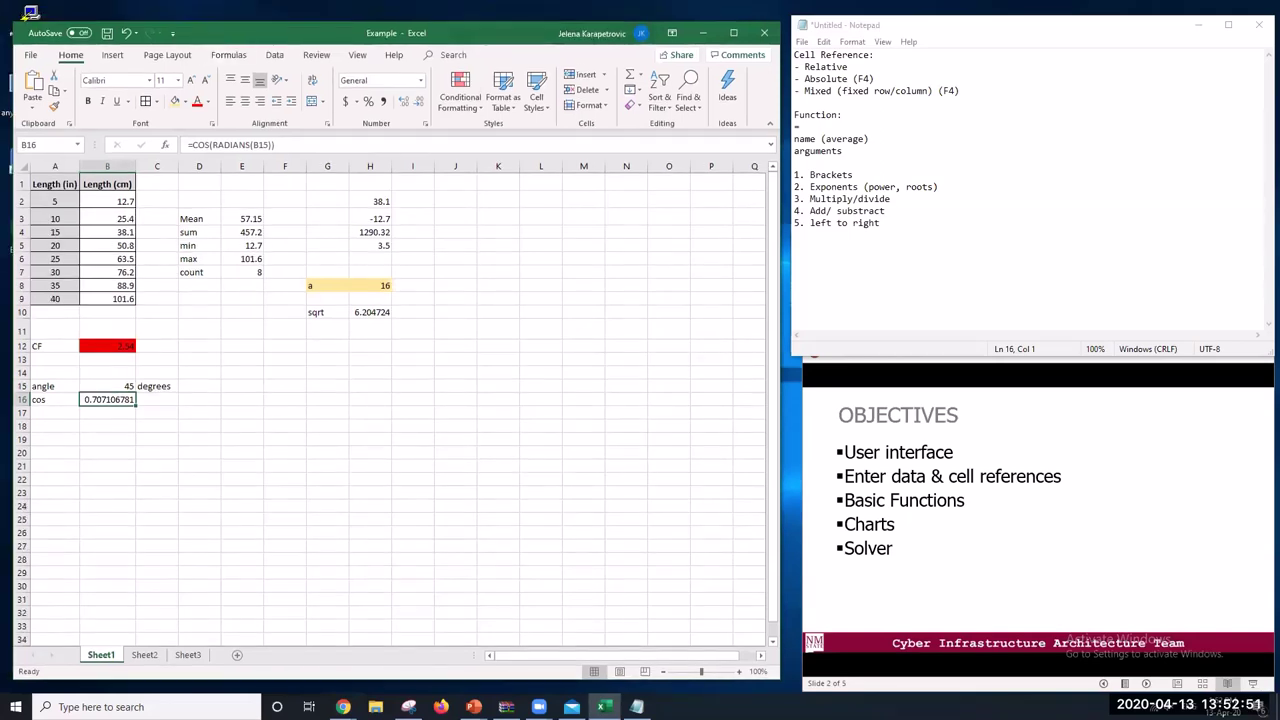
{"action": "left_click", "coordinate": [343, 707]}
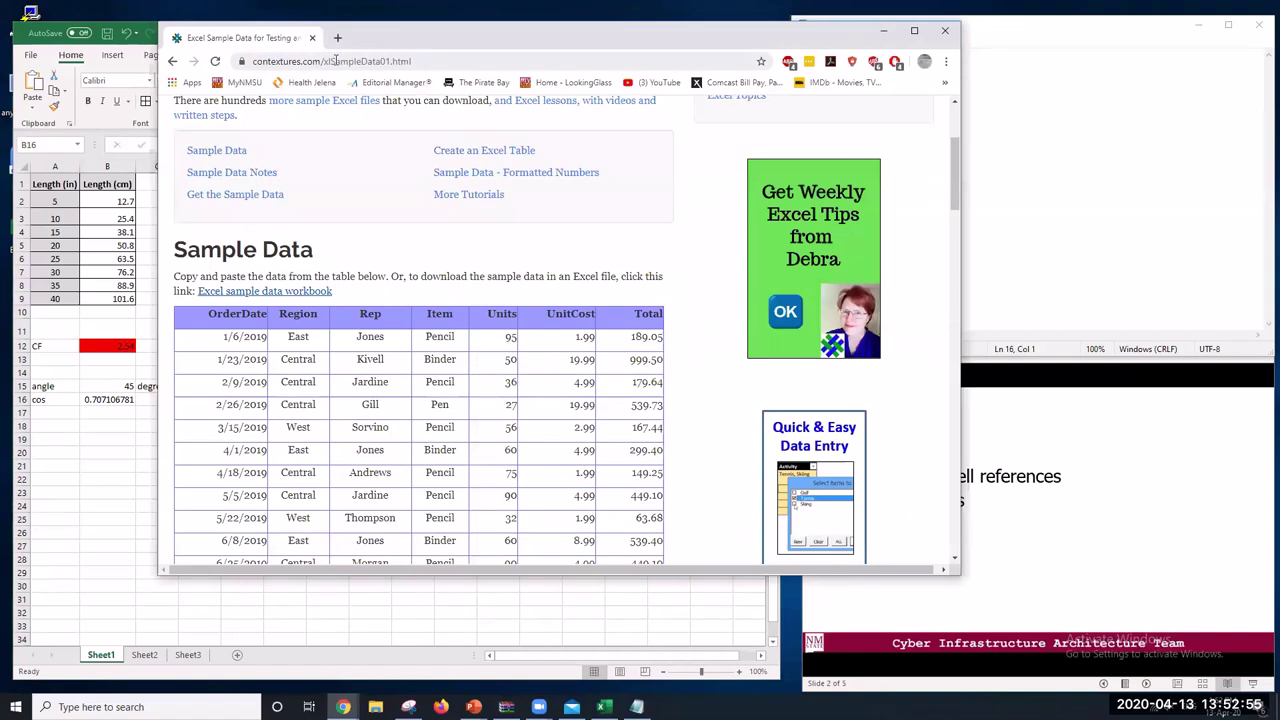
{"action": "left_click", "coordinate": [336, 62]}
{"action": "right_click", "coordinate": [336, 62]}
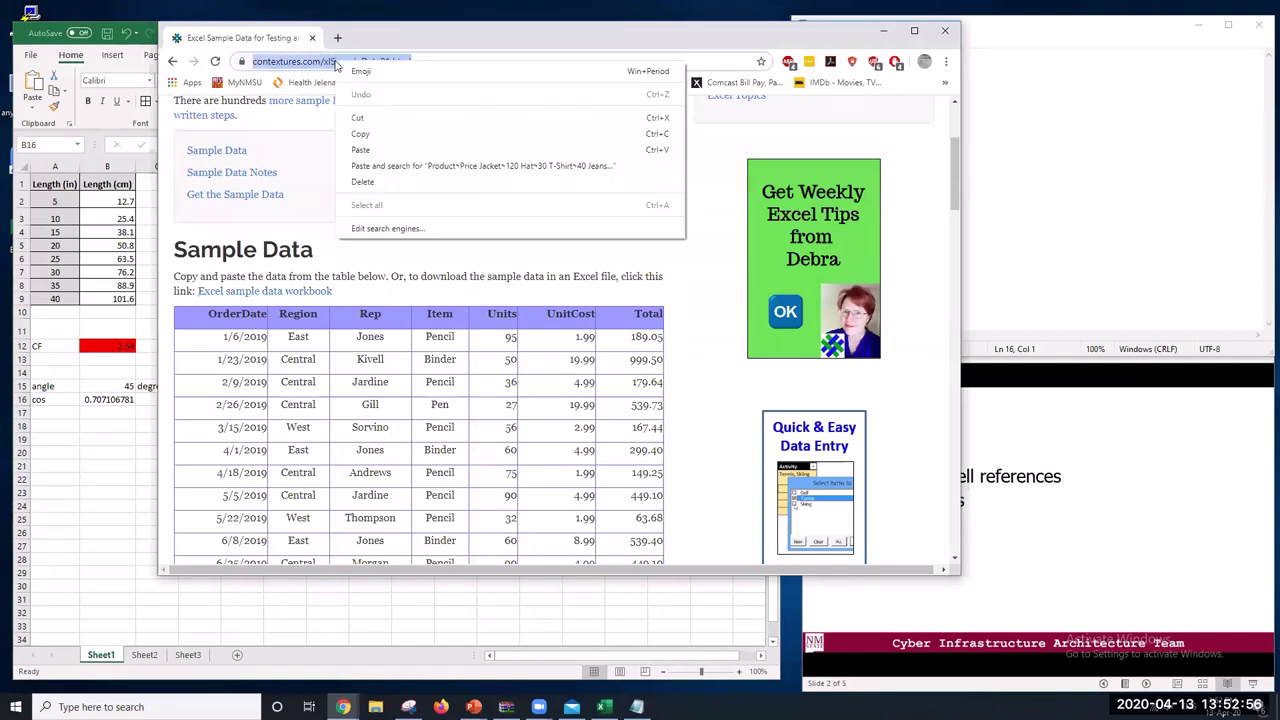
{"action": "left_click", "coordinate": [380, 134]}
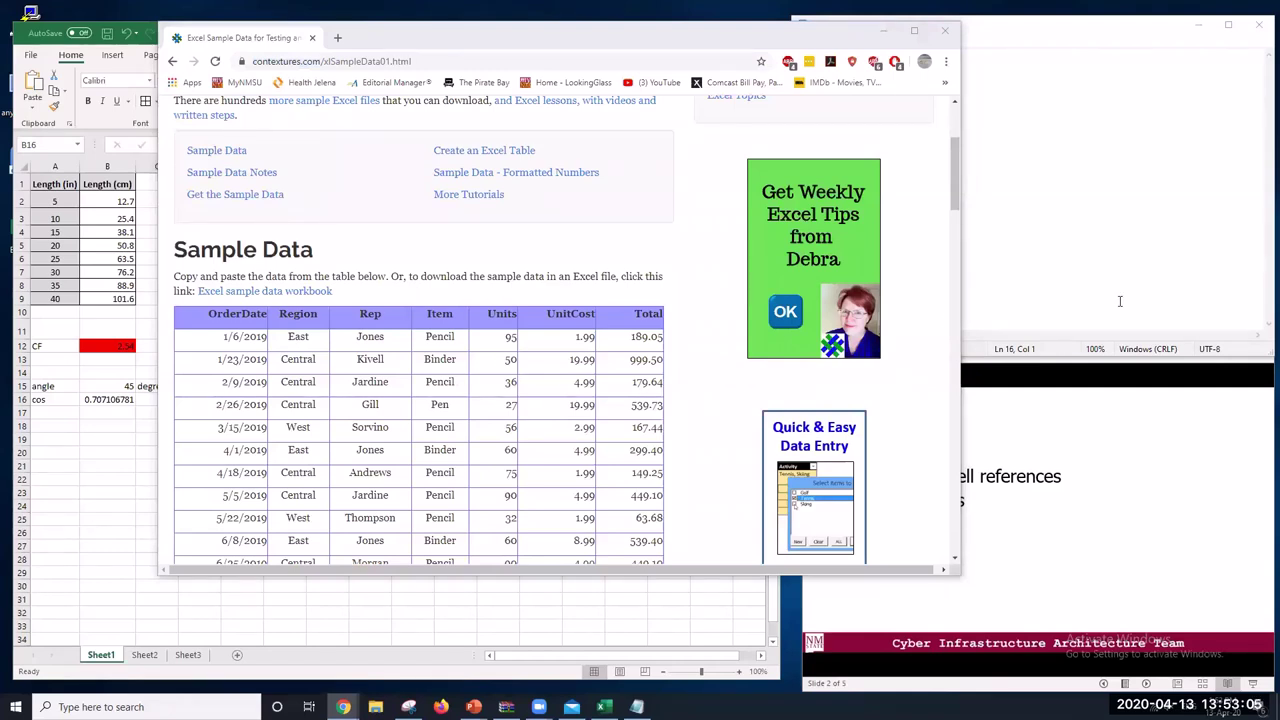
Move the browser window aside and look through the Sample Data orders table on the web page
{"action": "left_click", "coordinate": [370, 32]}
{"action": "left_click_drag", "start_coordinate": [370, 32], "coordinate": [258, 24]}
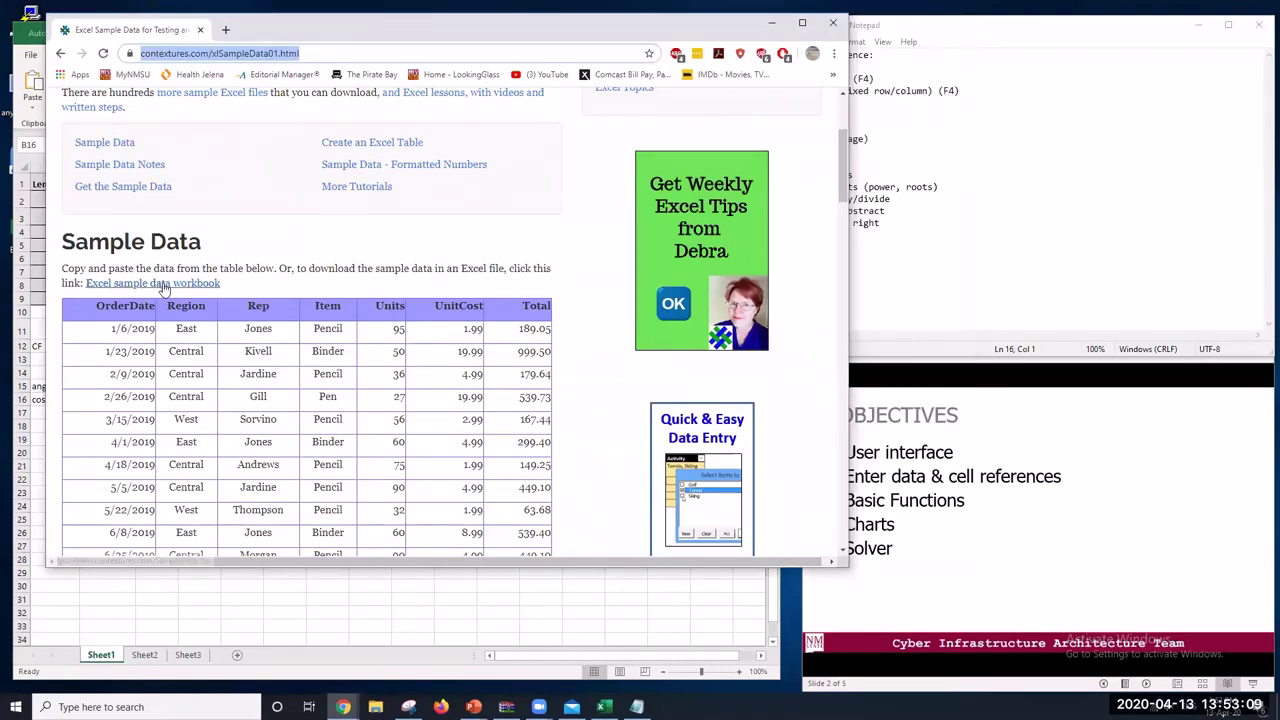
{"action": "scroll", "coordinate": [223, 334], "scroll_direction": "down", "scroll_amount": 5}
{"action": "scroll", "coordinate": [225, 340], "scroll_direction": "down", "scroll_amount": 8}
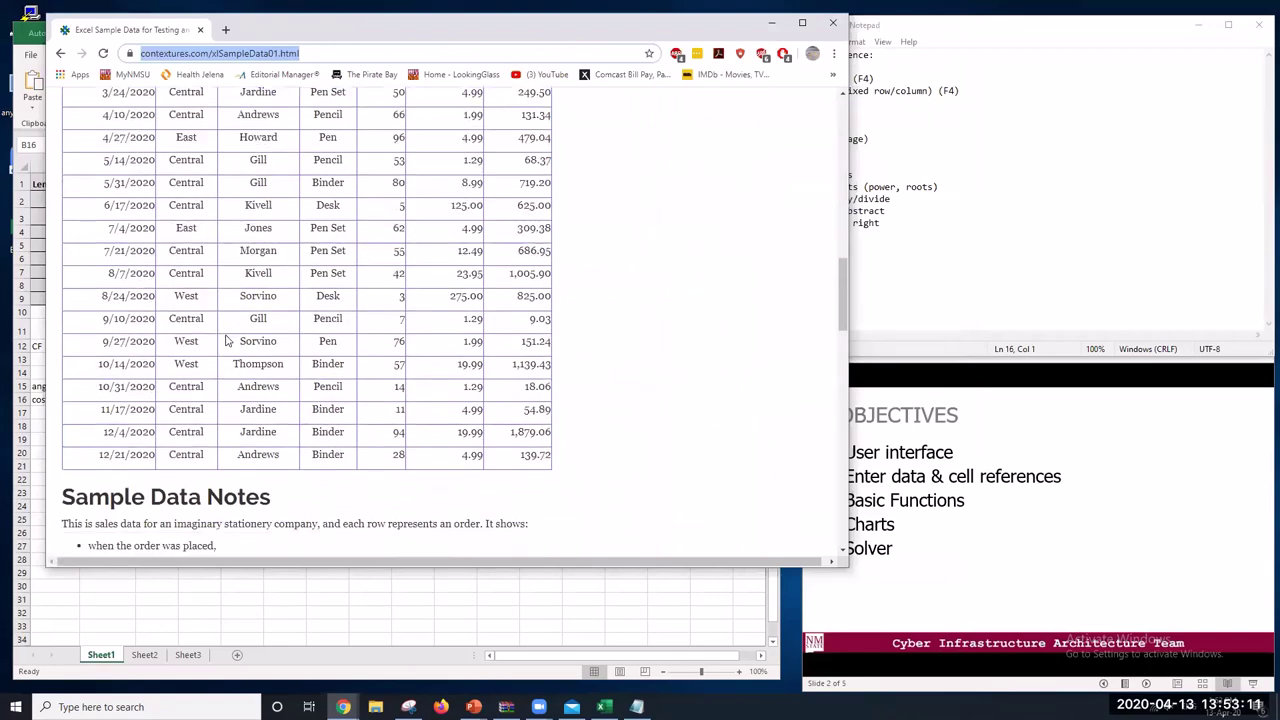
{"action": "scroll", "coordinate": [225, 340], "scroll_direction": "up", "scroll_amount": 6}
{"action": "scroll", "coordinate": [225, 340], "scroll_direction": "up", "scroll_amount": 5}
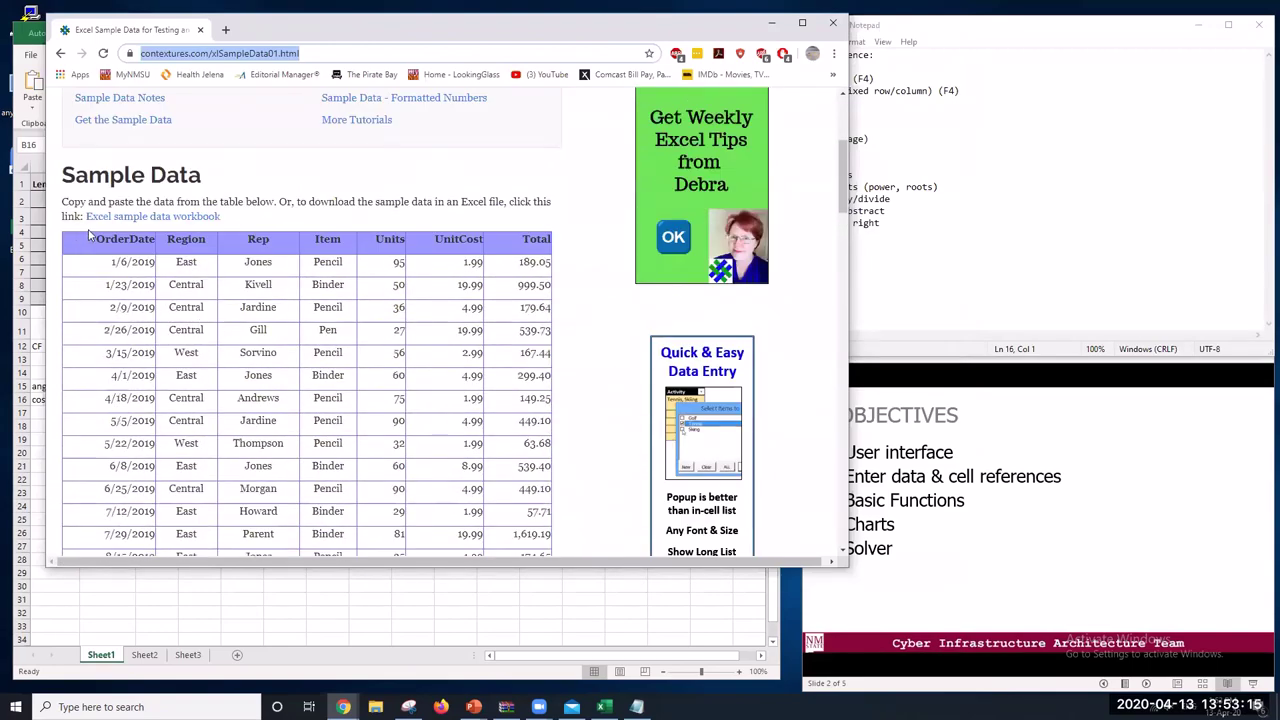
Save the Excel sample data workbook archive to the Desktop and open SampleData.xlsx from it
{"action": "left_click", "coordinate": [162, 219]}
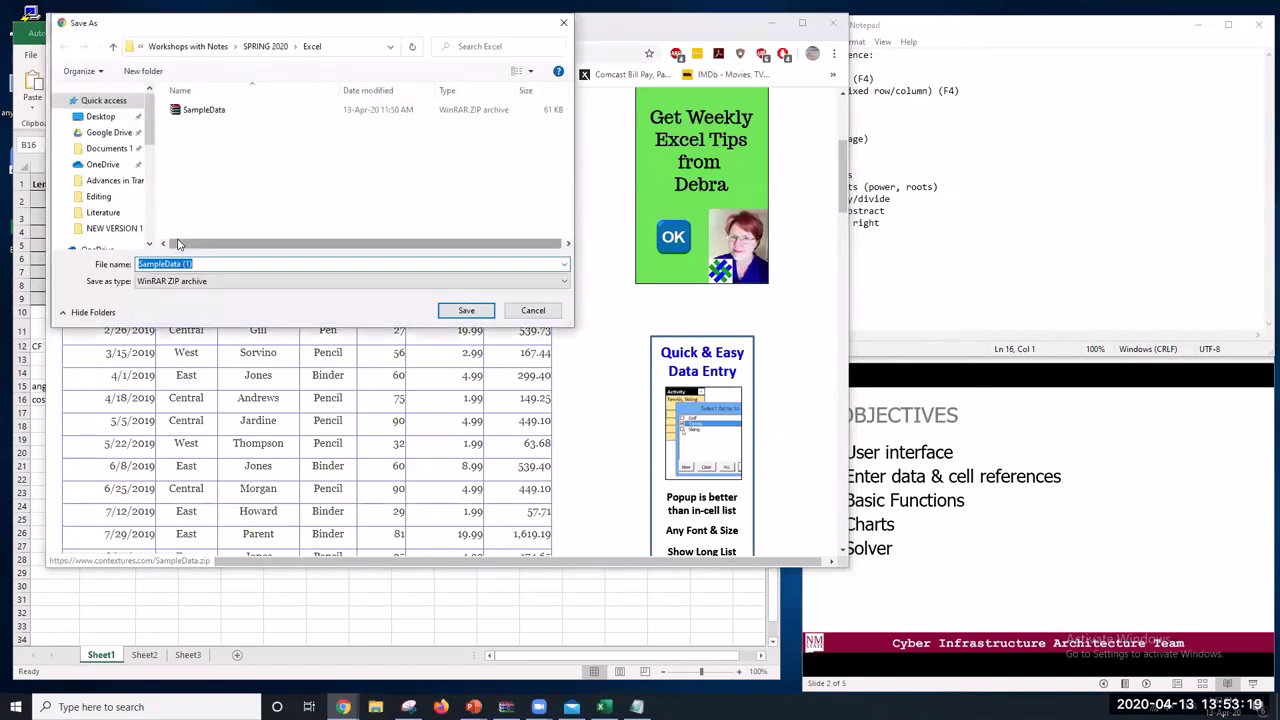
{"action": "left_click", "coordinate": [110, 118]}
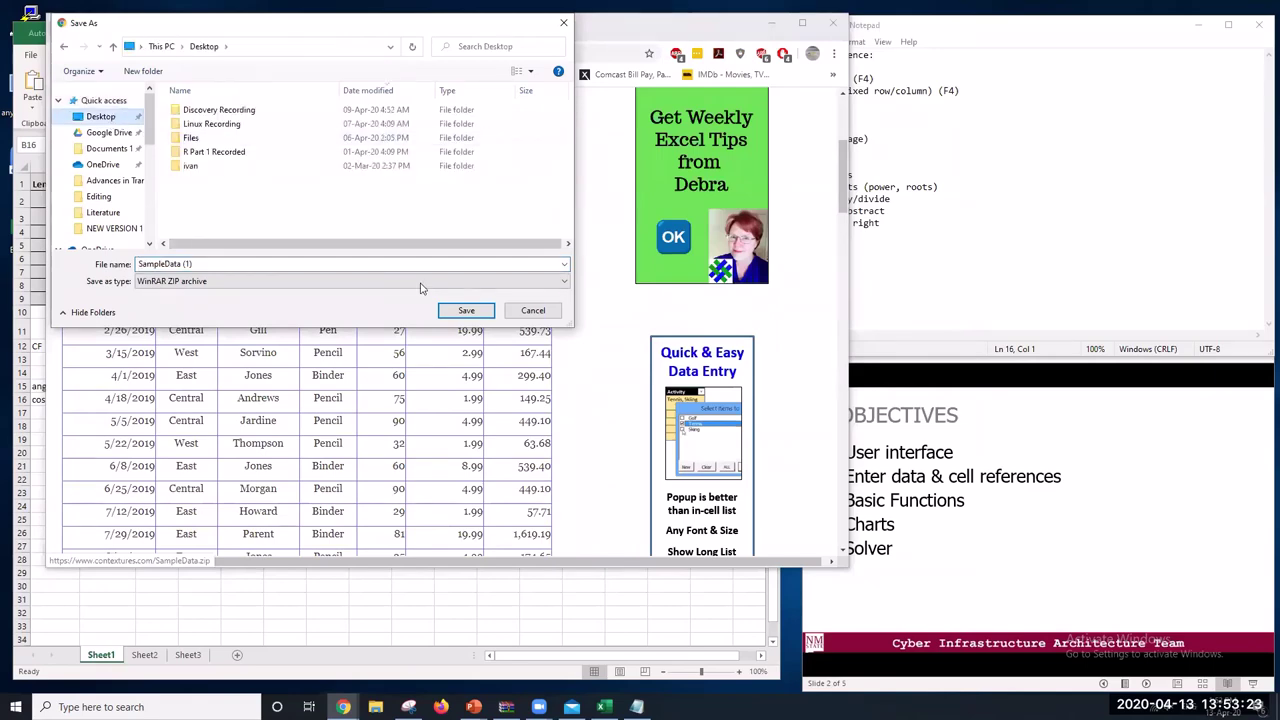
{"action": "left_click", "coordinate": [467, 311]}
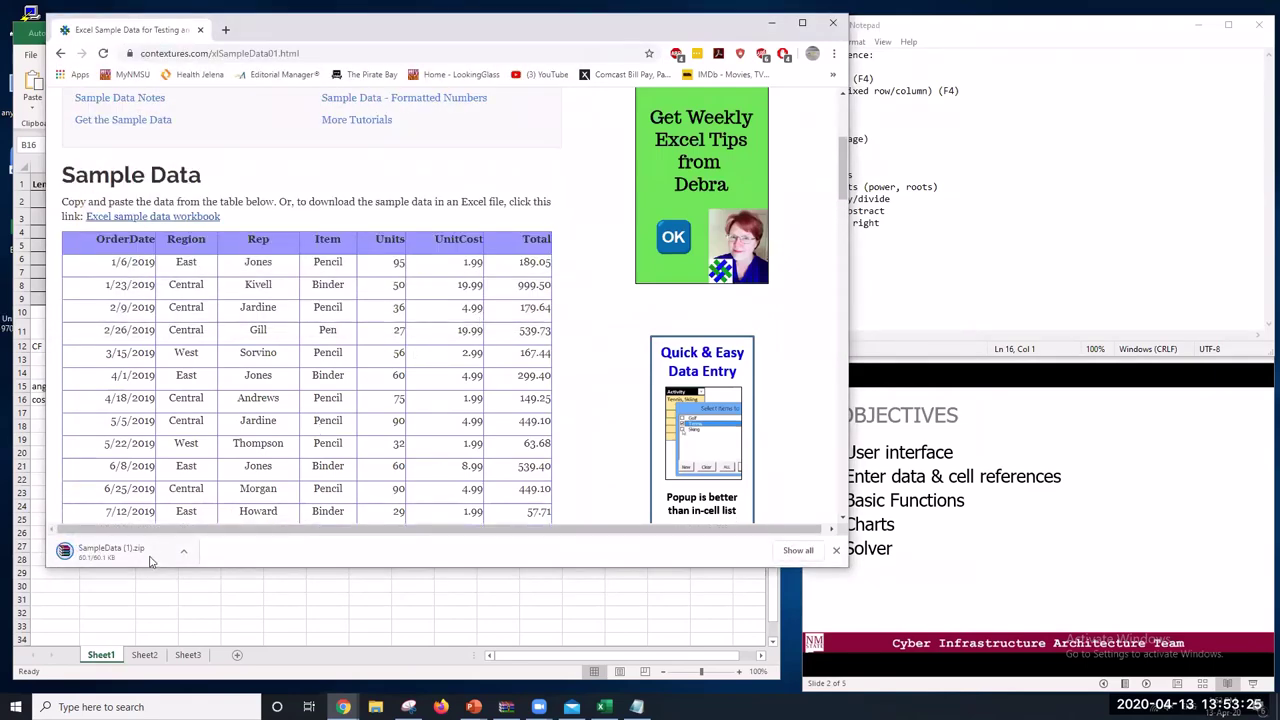
{"action": "left_click", "coordinate": [149, 556]}
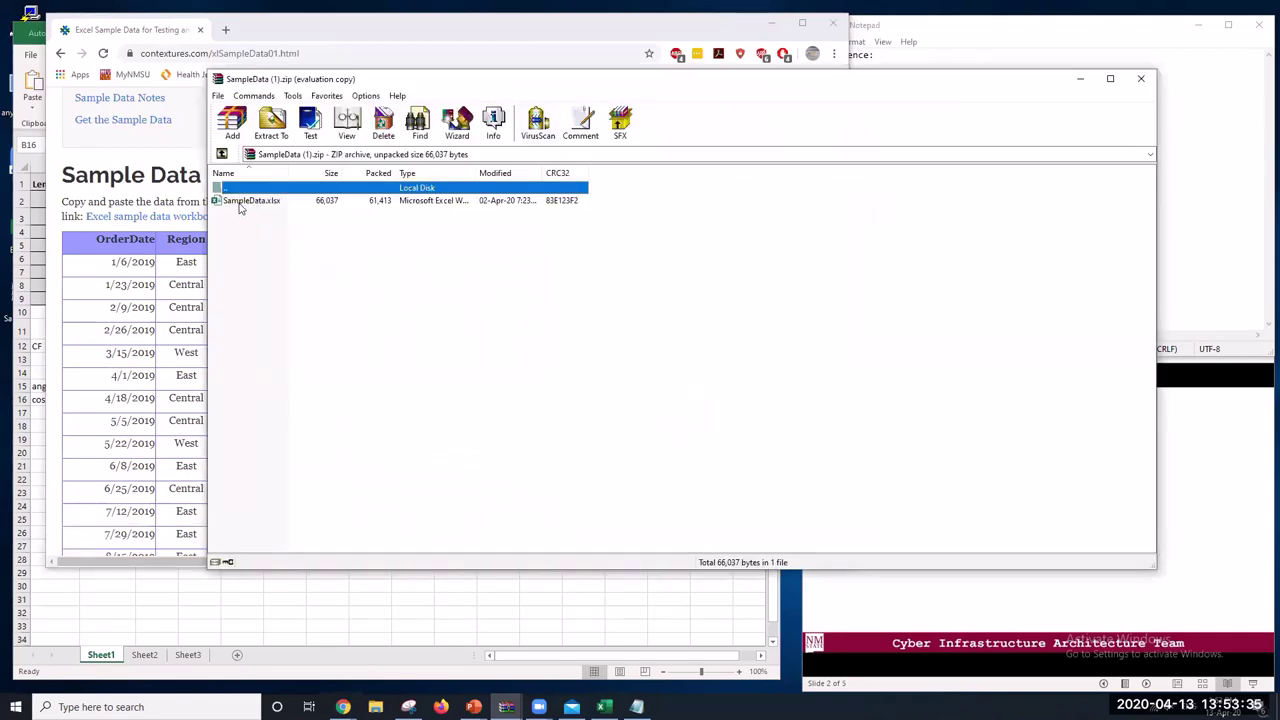
{"action": "double_click", "coordinate": [240, 202]}
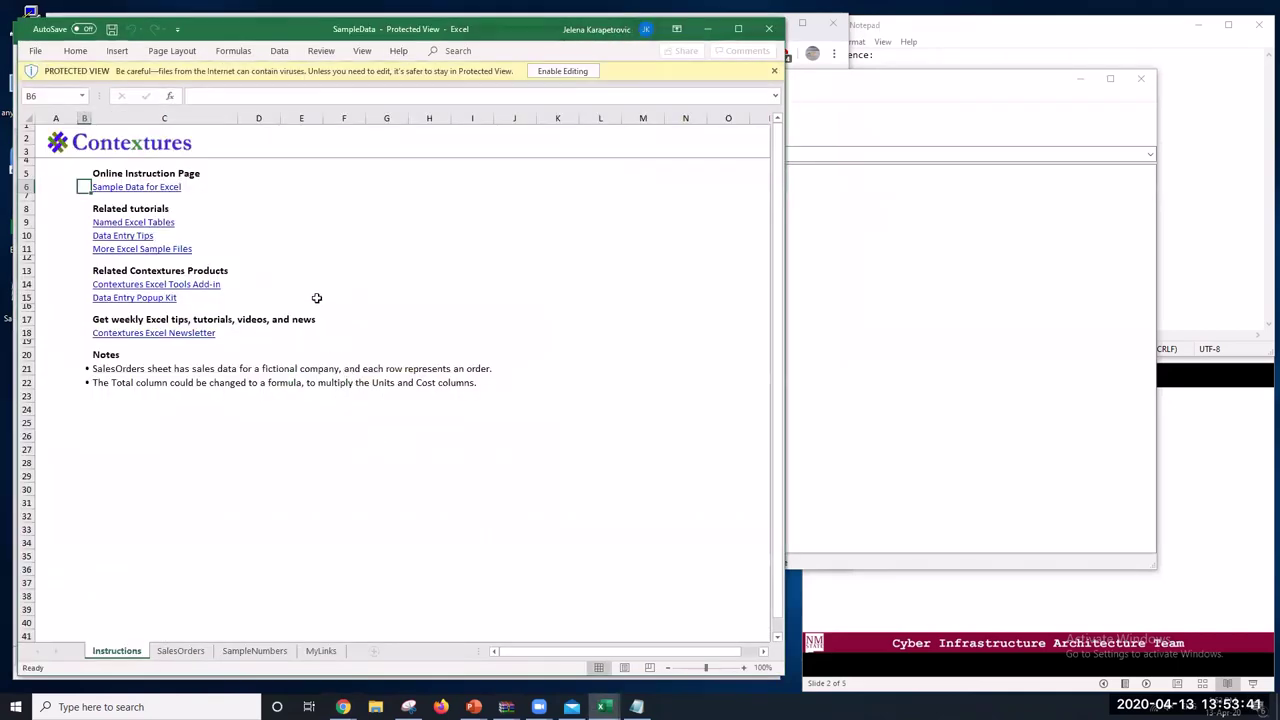
Look through the workbook's sheets, return to SalesOrders and enable editing
{"action": "left_click", "coordinate": [195, 652]}
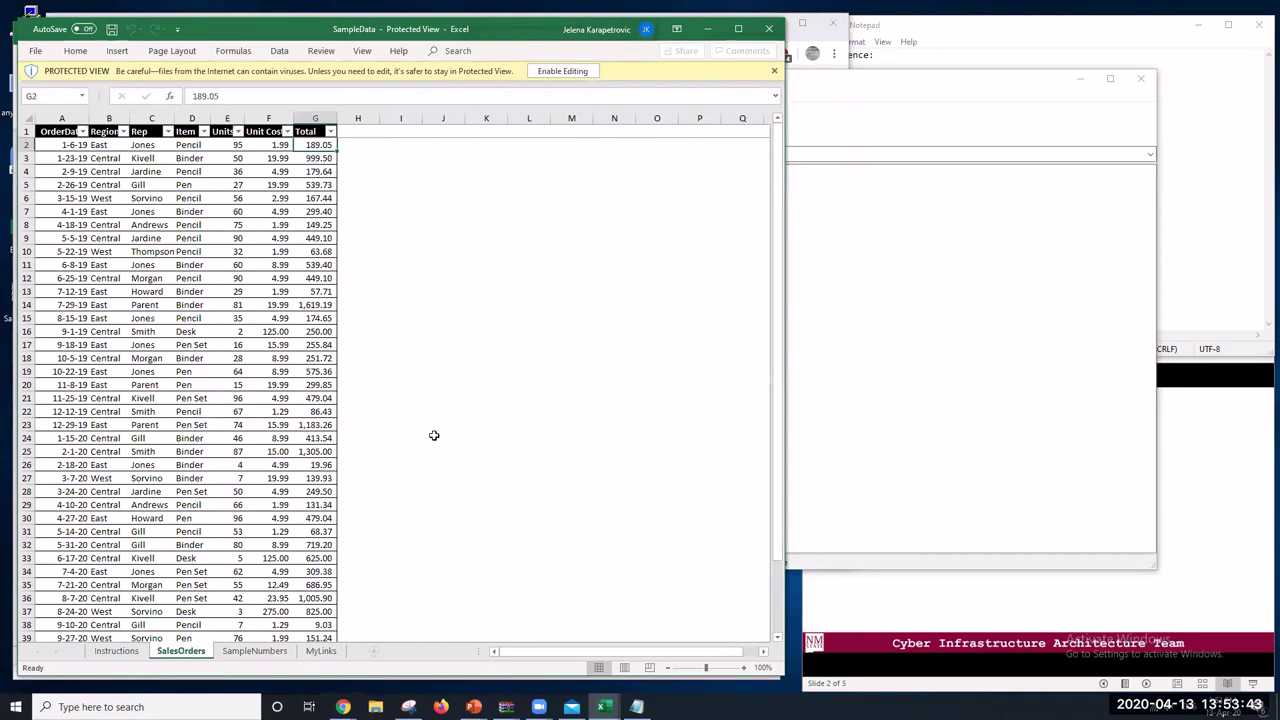
{"action": "left_click", "coordinate": [254, 651]}
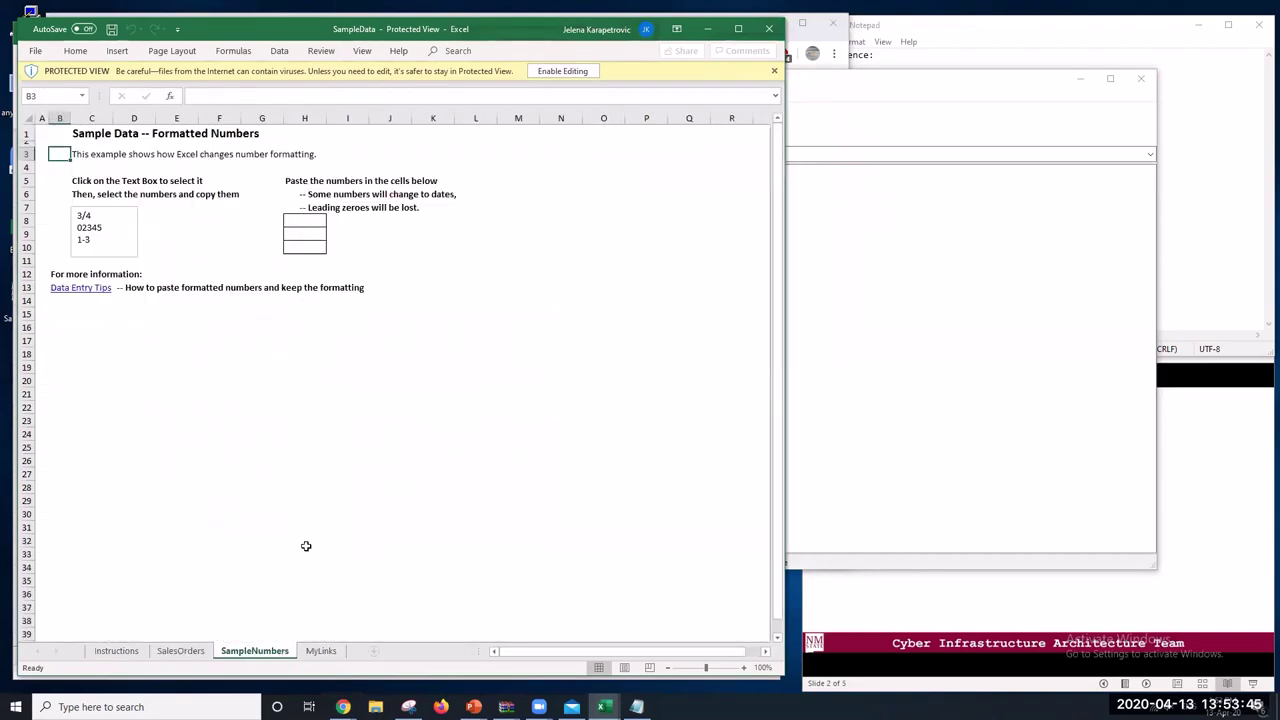
{"action": "left_click", "coordinate": [320, 652]}
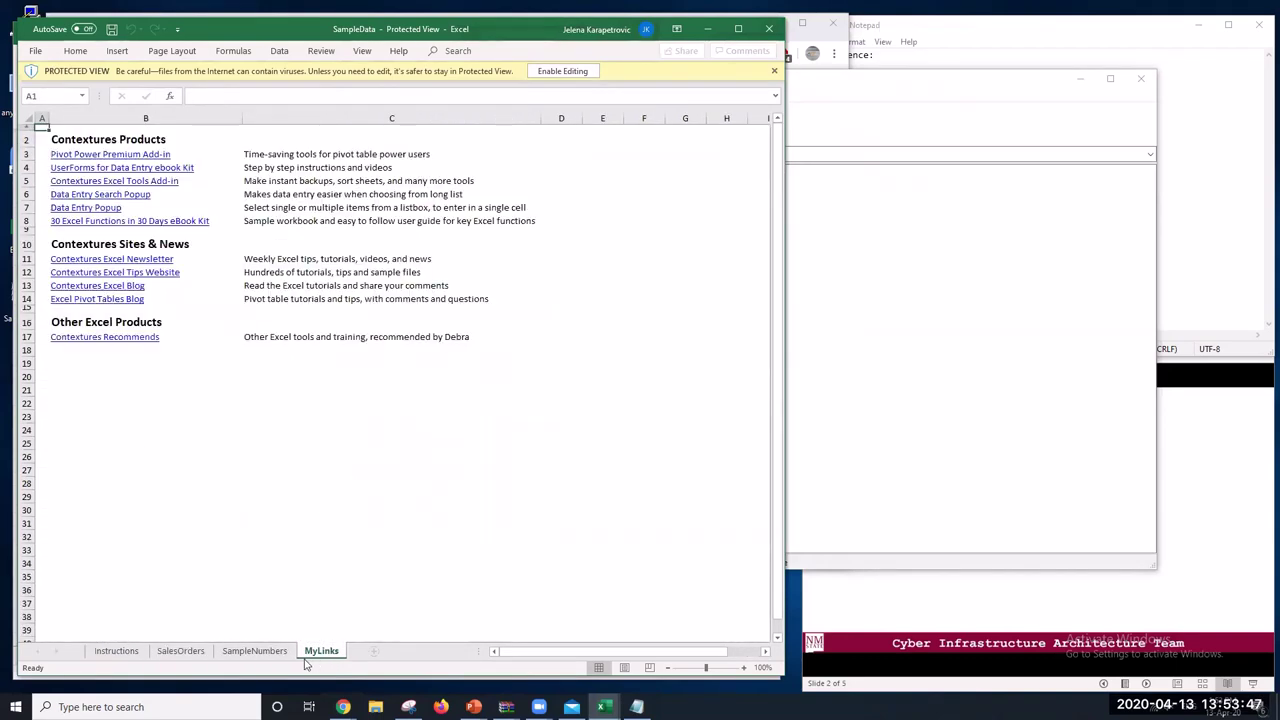
{"action": "left_click", "coordinate": [200, 652]}
{"action": "left_click", "coordinate": [140, 652]}
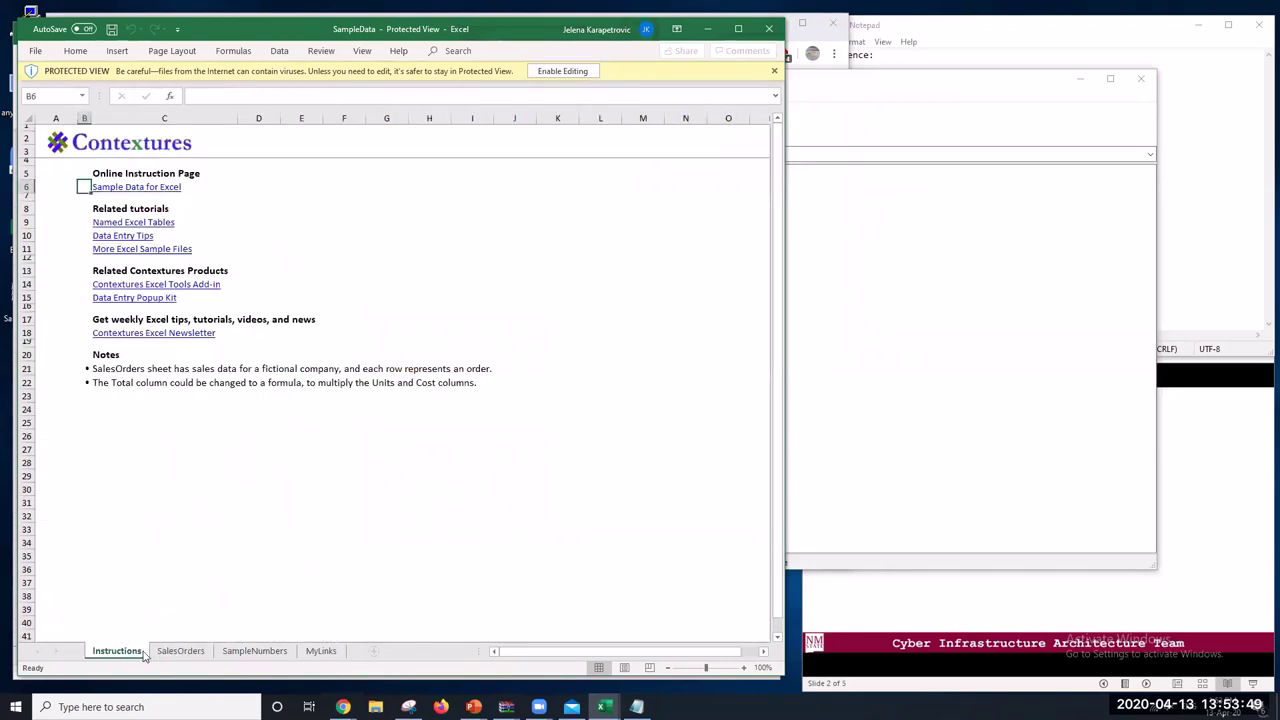
{"action": "left_click", "coordinate": [163, 652]}
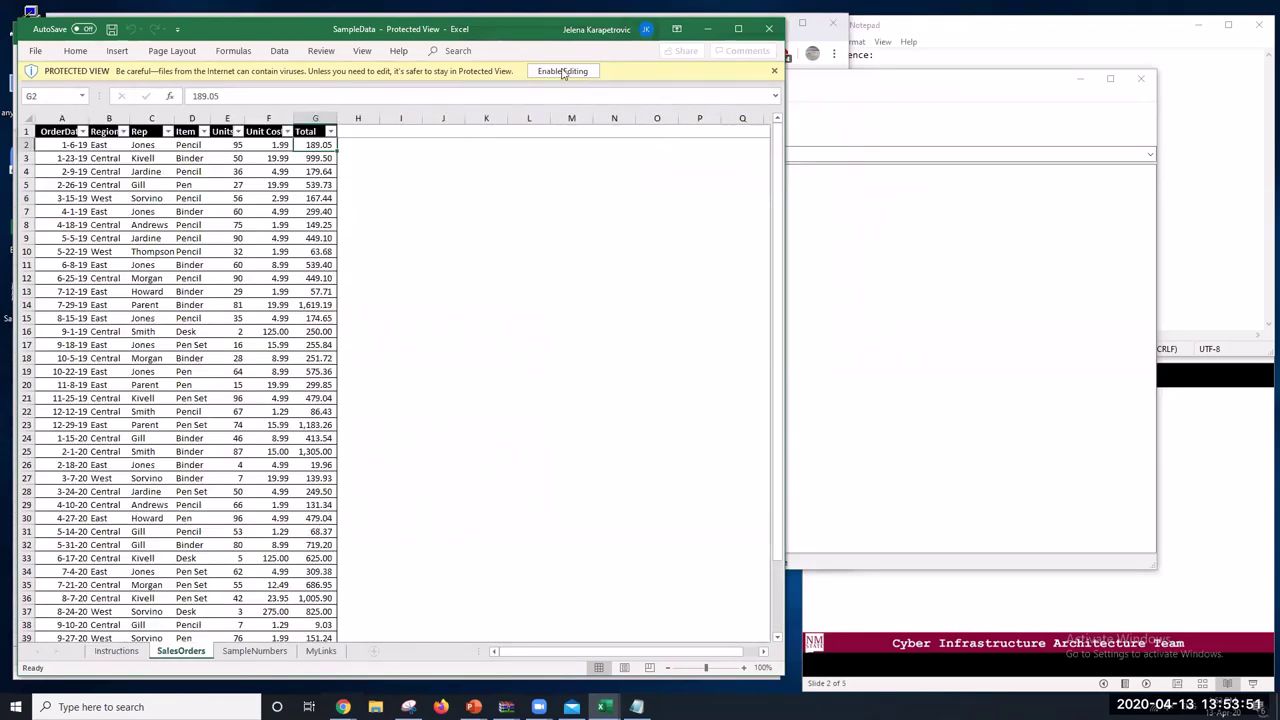
{"action": "left_click", "coordinate": [562, 72]}
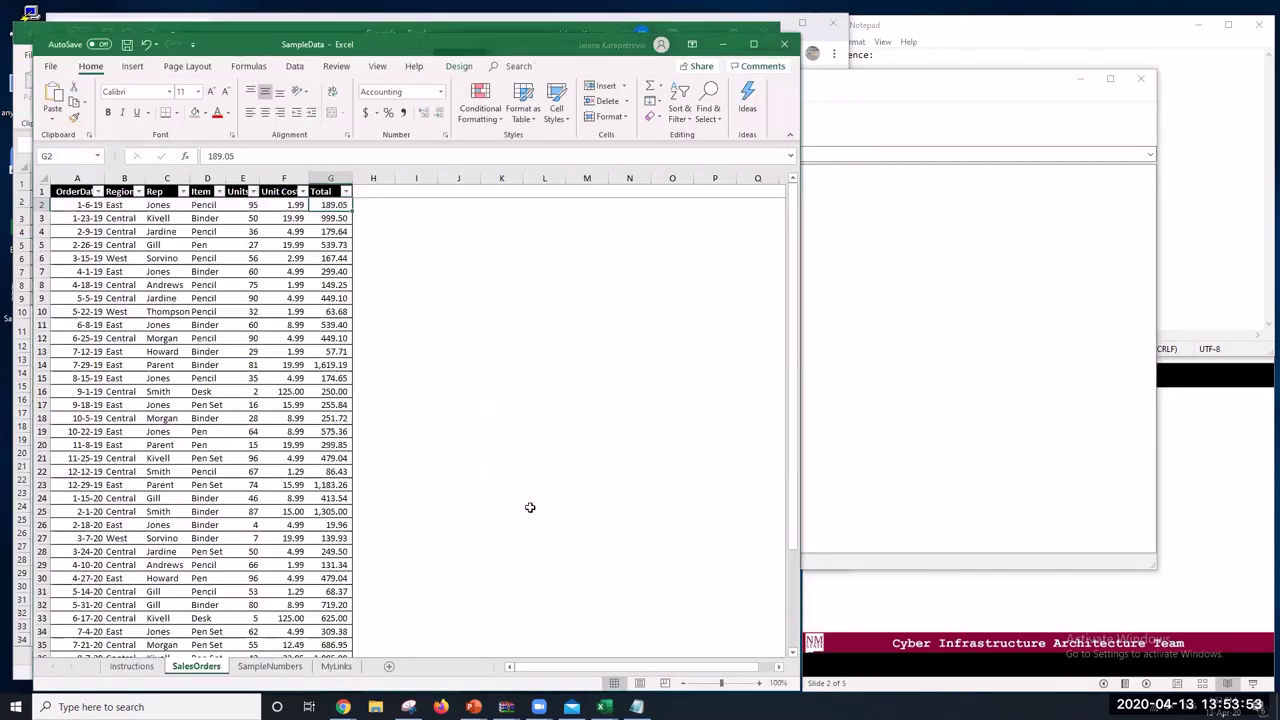
{"action": "left_click", "coordinate": [542, 296]}
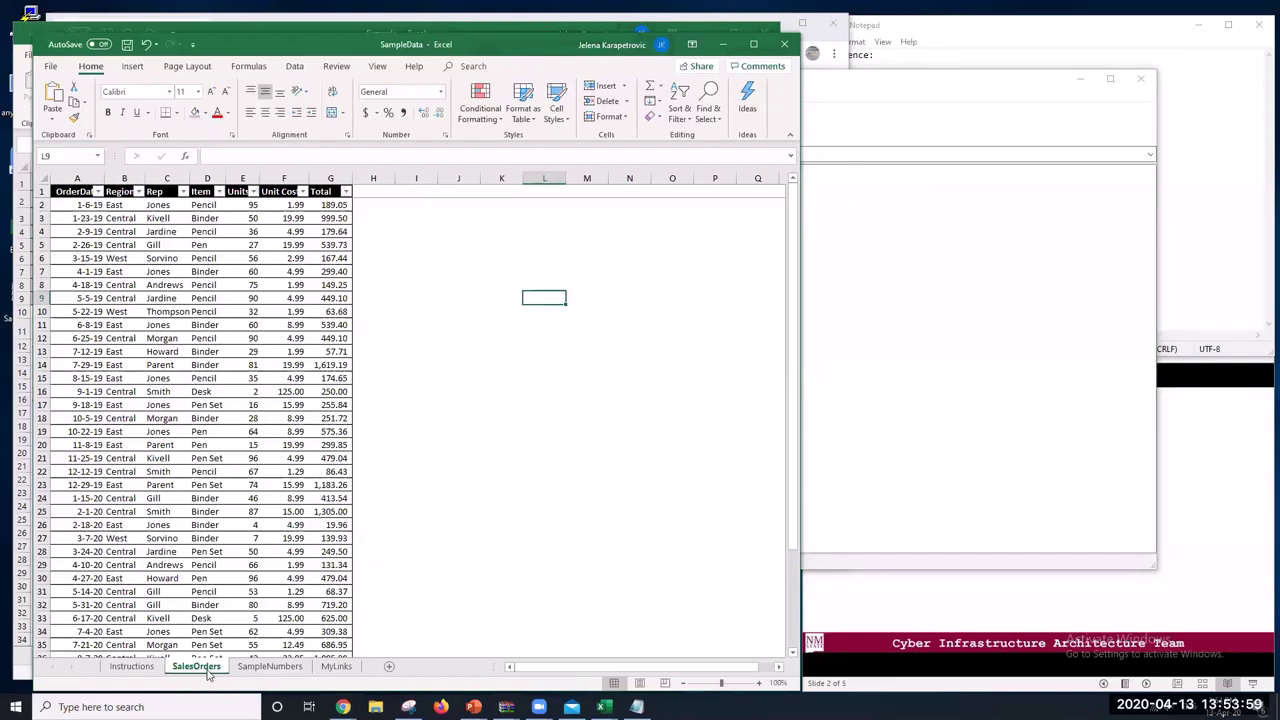
{"action": "left_click", "coordinate": [466, 281]}
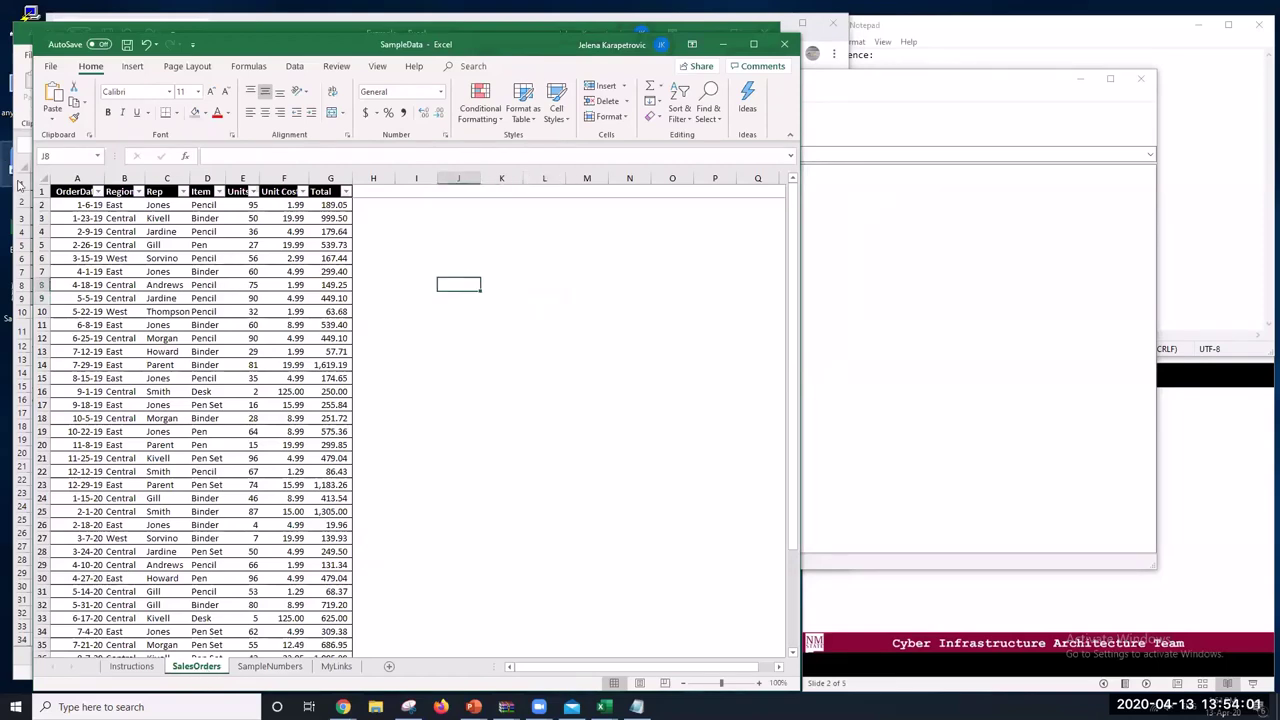
Check the OrderDate filter options, and remove the filter from the SalesOrders header row
{"action": "left_click", "coordinate": [97, 192]}
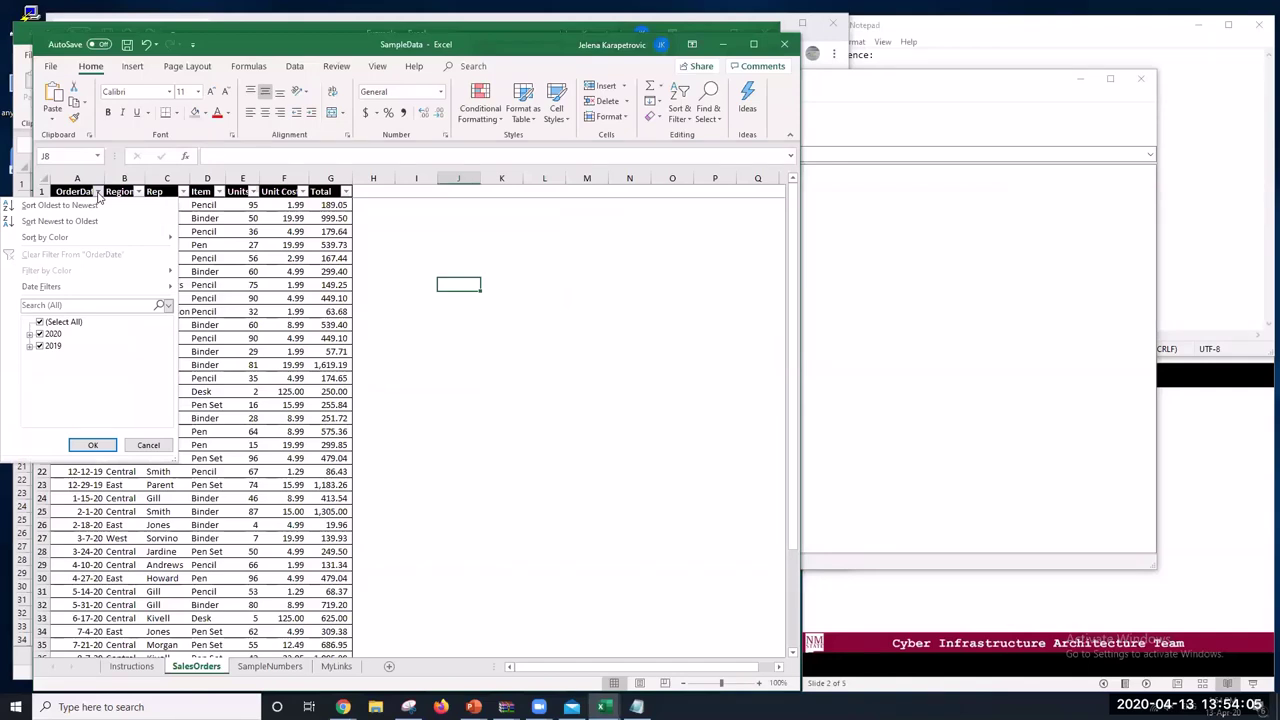
{"action": "key", "text": "Escape"}
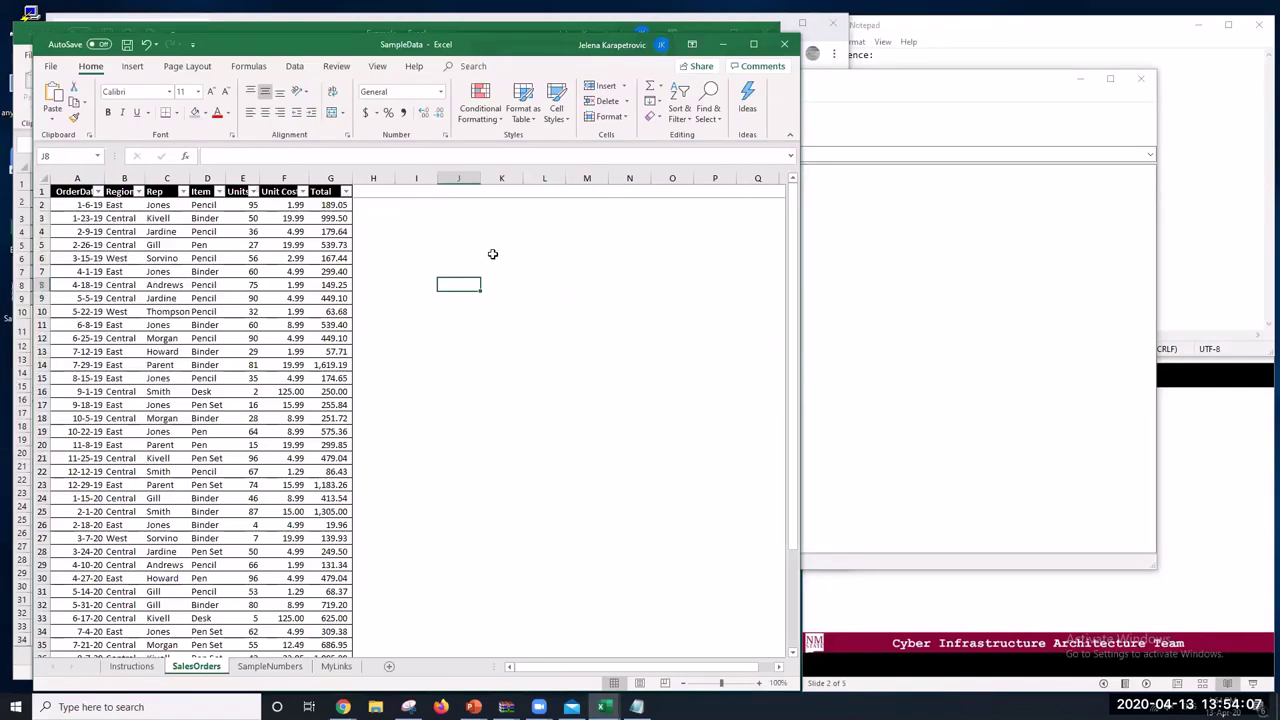
{"action": "left_click_drag", "start_coordinate": [72, 191], "coordinate": [340, 191]}
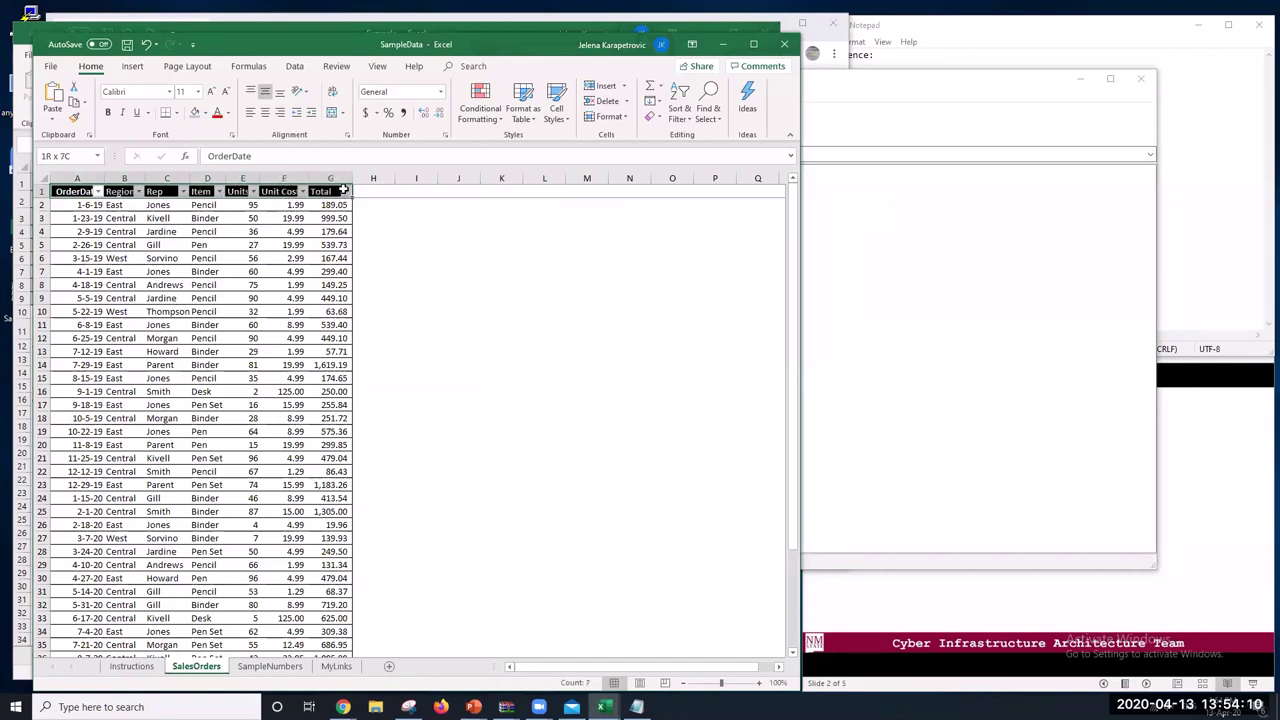
{"action": "left_click", "coordinate": [679, 108]}
{"action": "left_click", "coordinate": [710, 177]}
{"action": "left_click", "coordinate": [512, 312]}
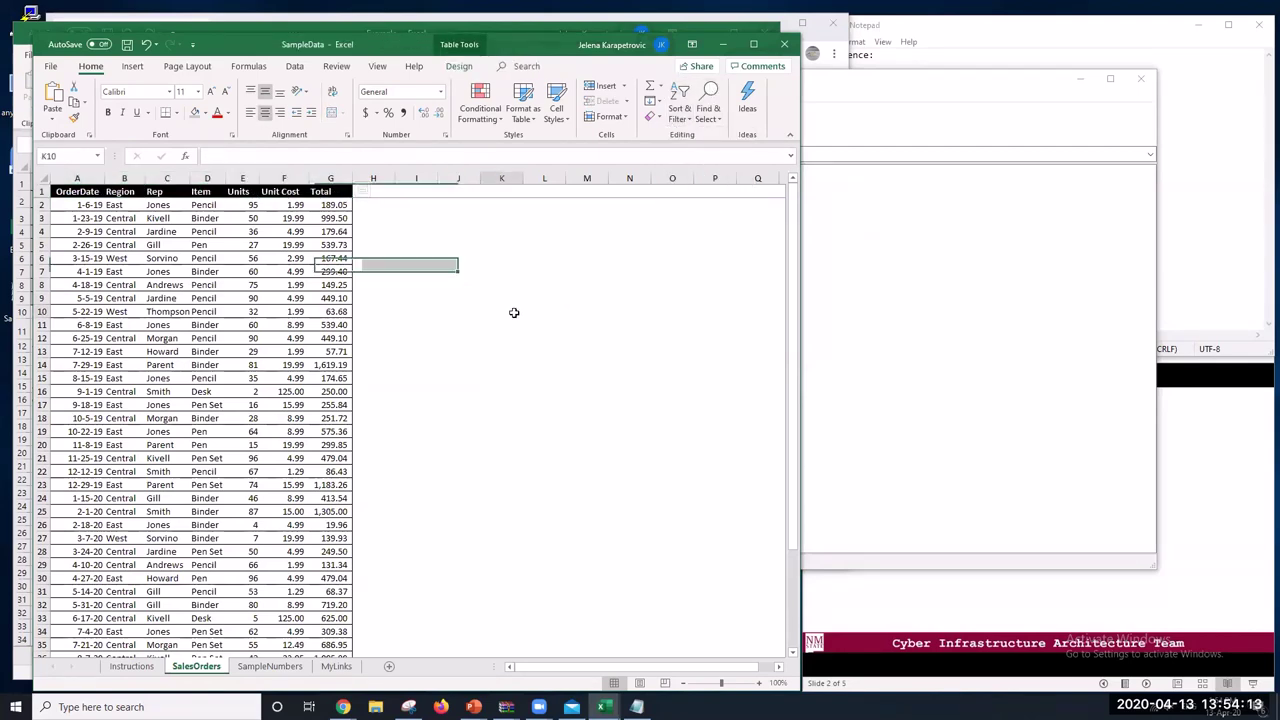
Turn filtering back on for the SalesOrders headers from OrderDate to Total
{"action": "left_click", "coordinate": [82, 191]}
{"action": "left_click_drag", "start_coordinate": [82, 191], "coordinate": [336, 191]}
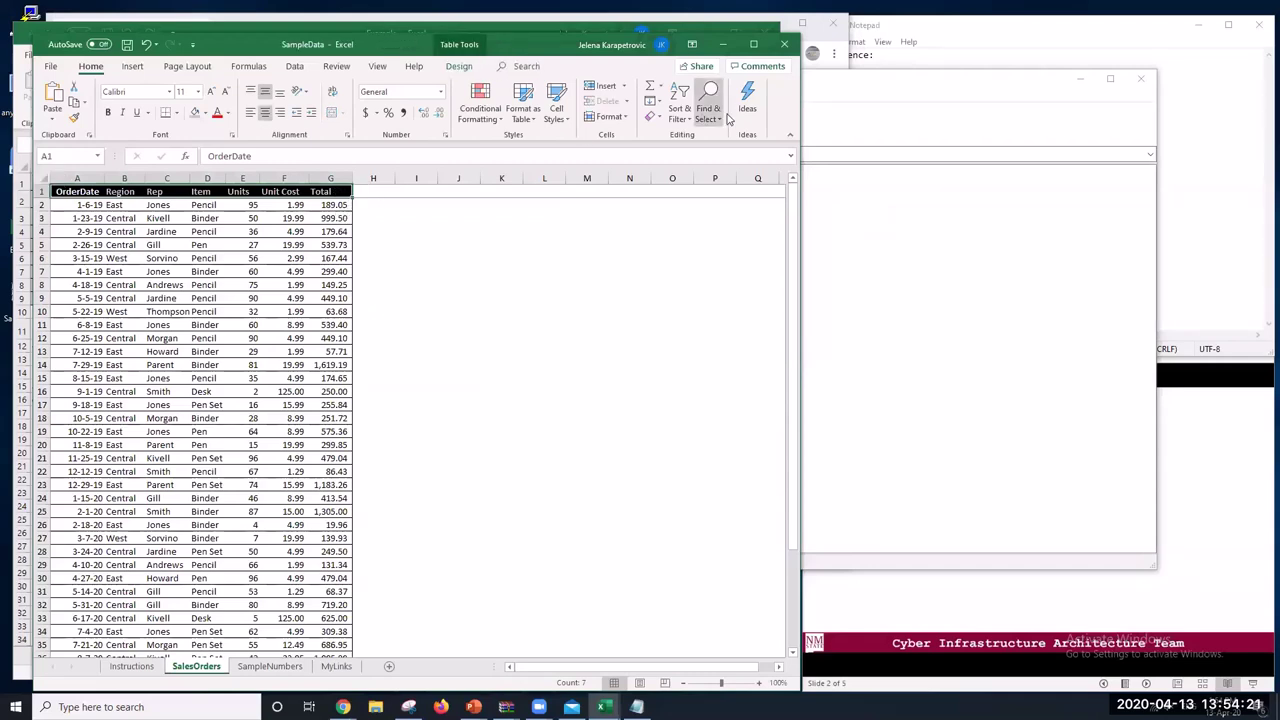
{"action": "left_click", "coordinate": [676, 125]}
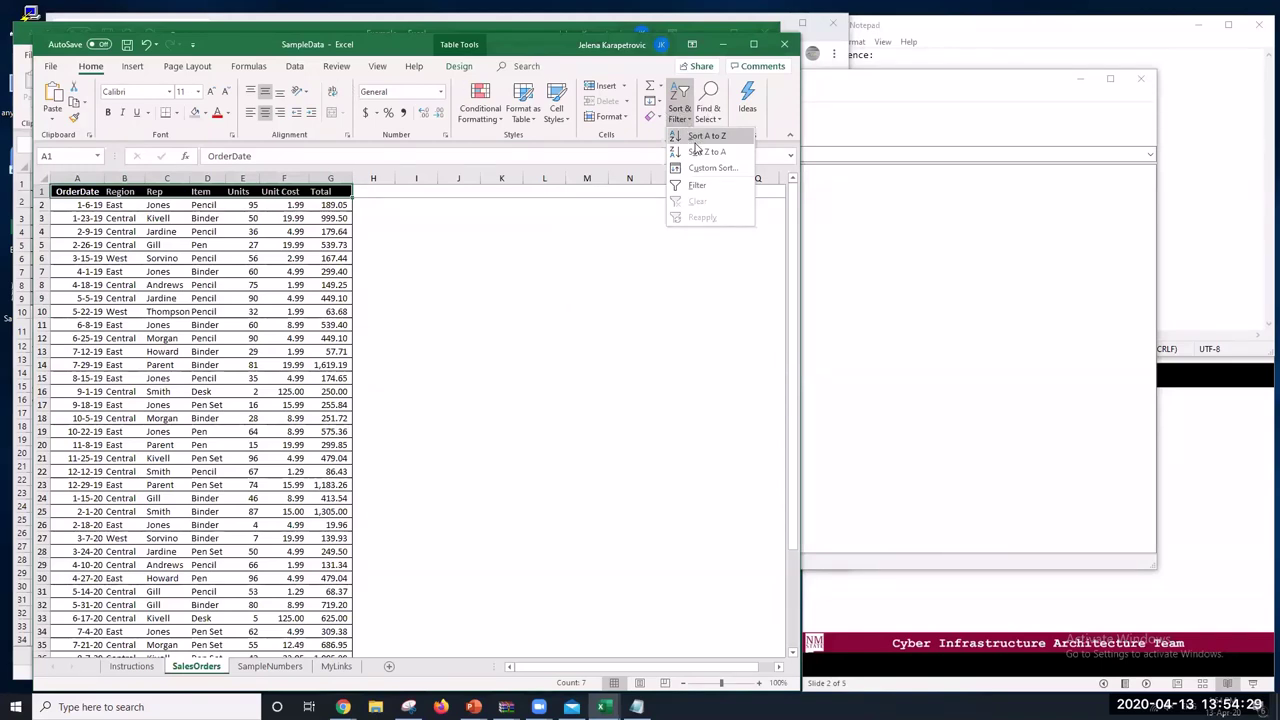
{"action": "left_click", "coordinate": [700, 186]}
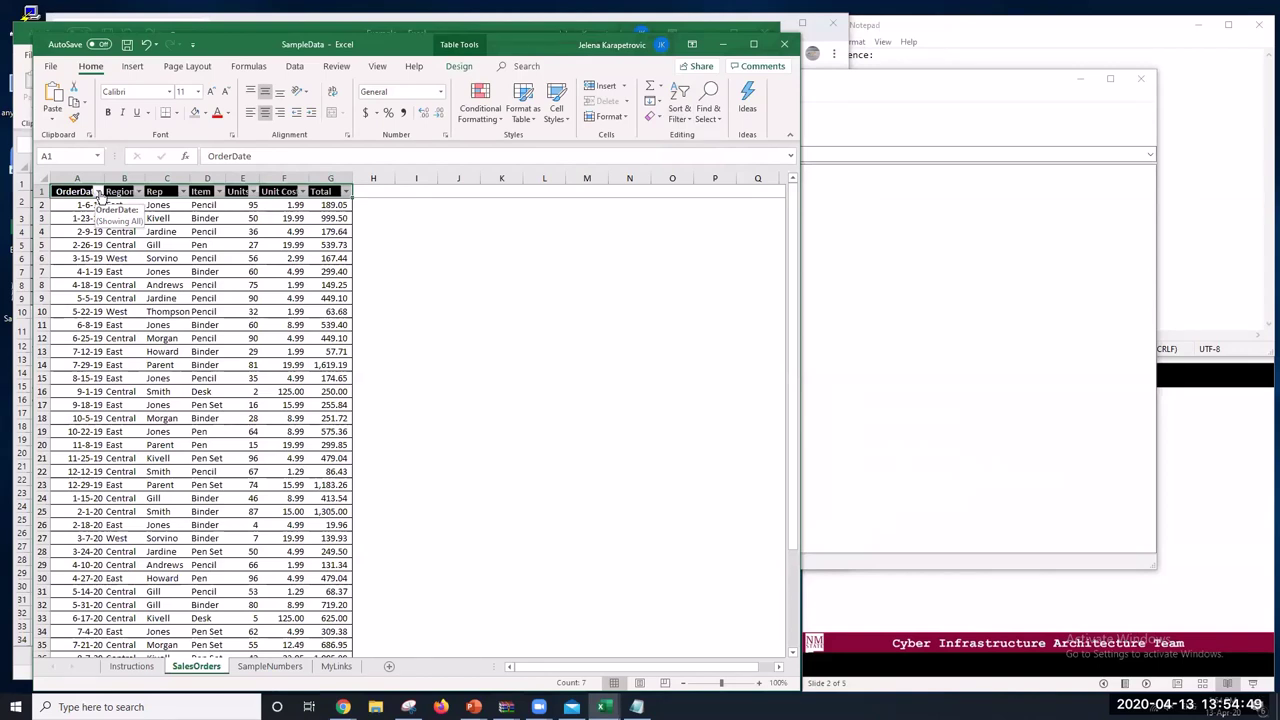
Filter the OrderDate column to exclude 2019 and keep only the 2020 orders
{"action": "left_click", "coordinate": [98, 192]}
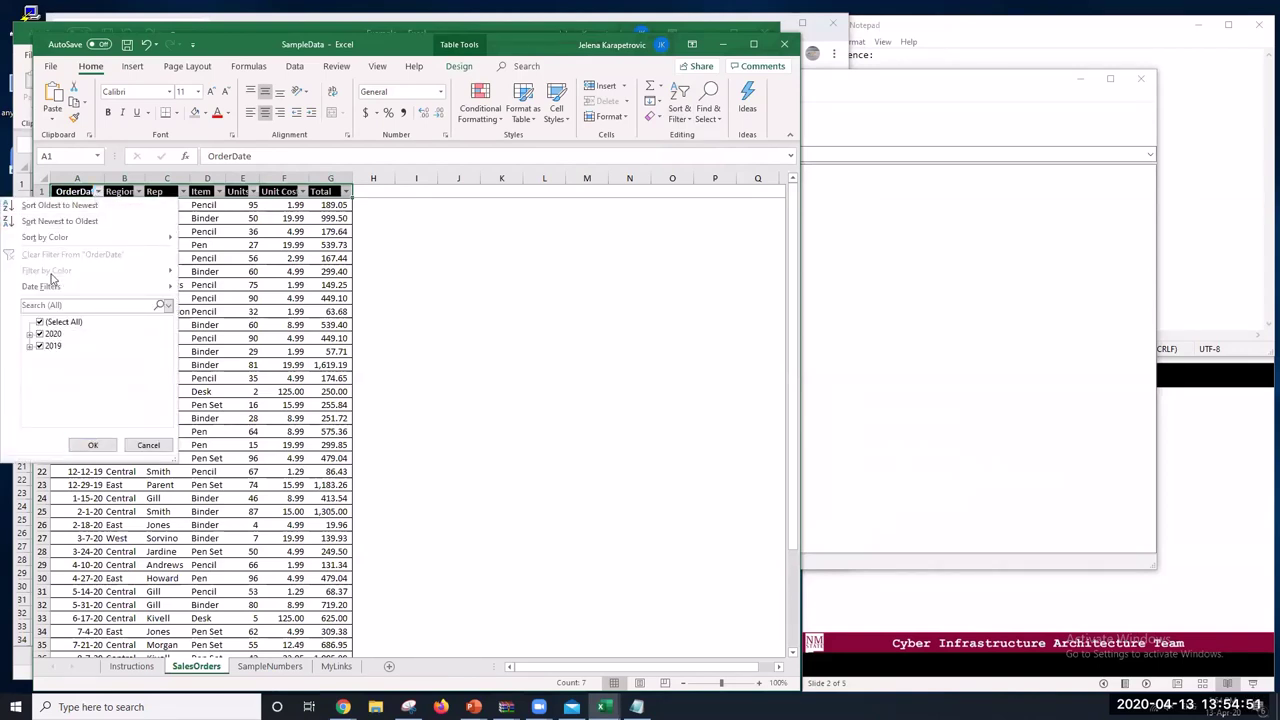
{"action": "left_click", "coordinate": [40, 347]}
{"action": "left_click", "coordinate": [92, 444]}
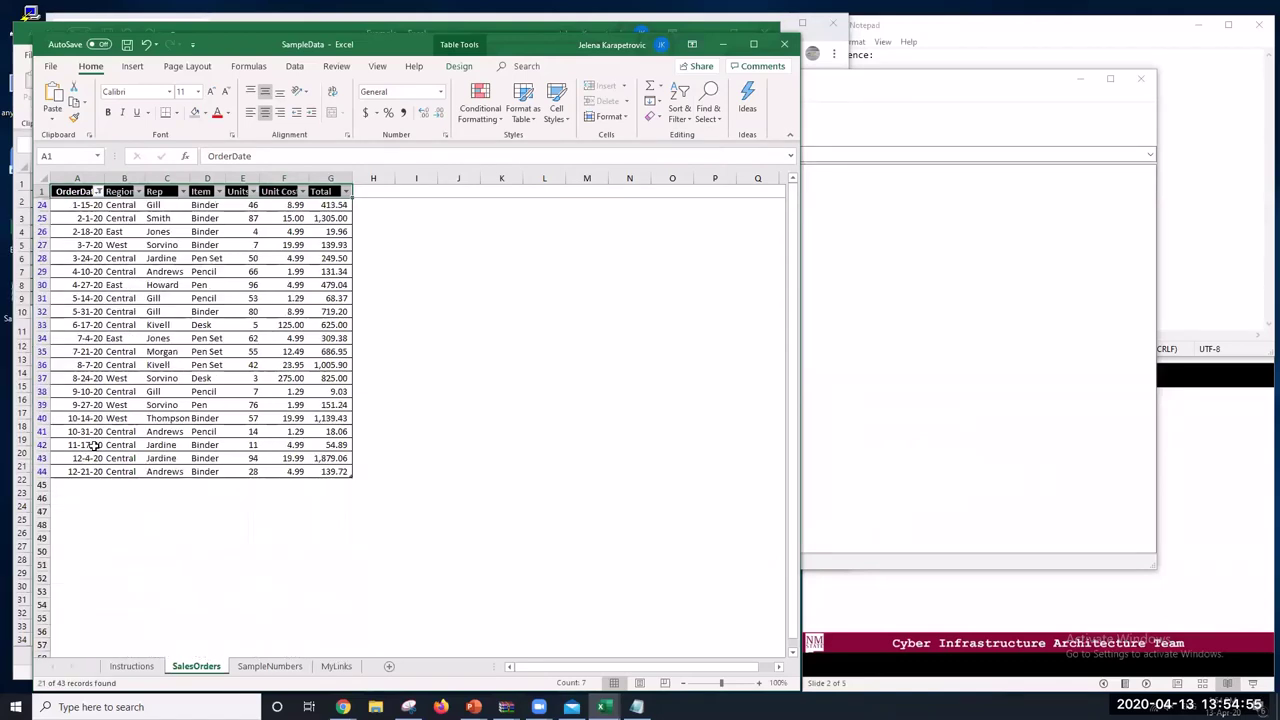
Copy the filtered SalesOrders rows together with their headers
{"action": "left_click_drag", "start_coordinate": [75, 192], "coordinate": [345, 471]}
{"action": "right_click", "coordinate": [311, 392]}
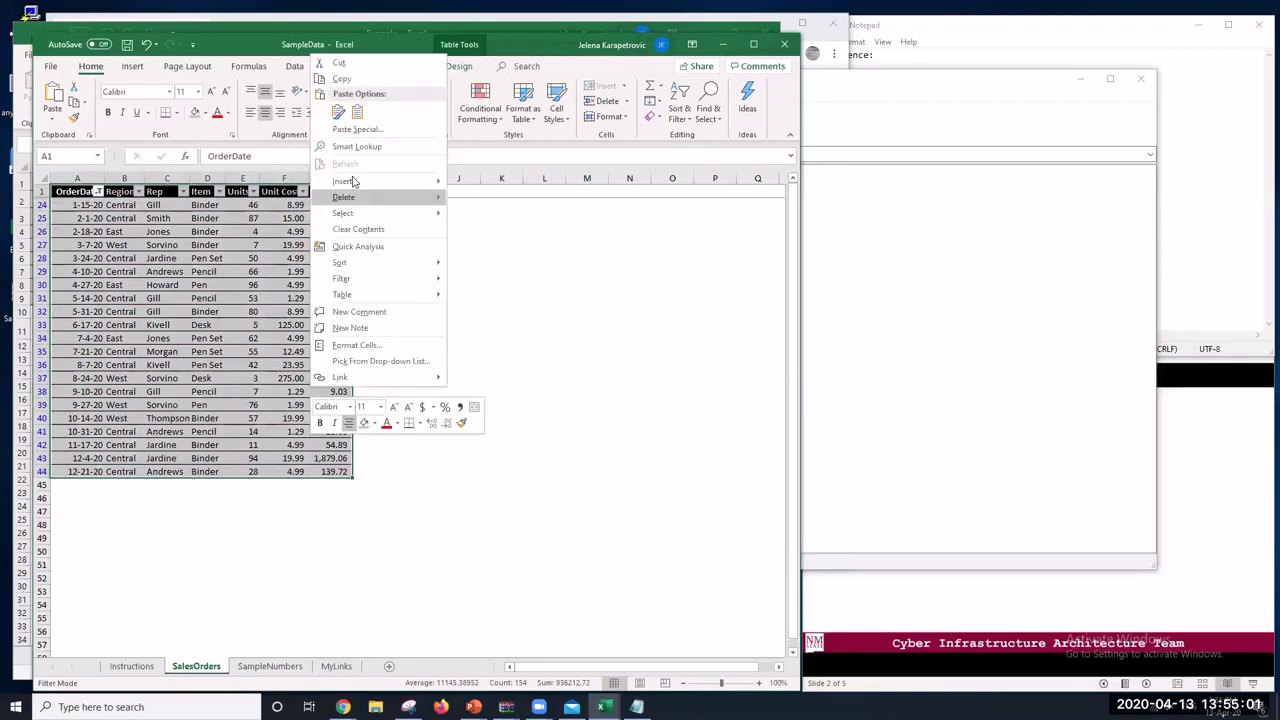
{"action": "left_click", "coordinate": [355, 81]}
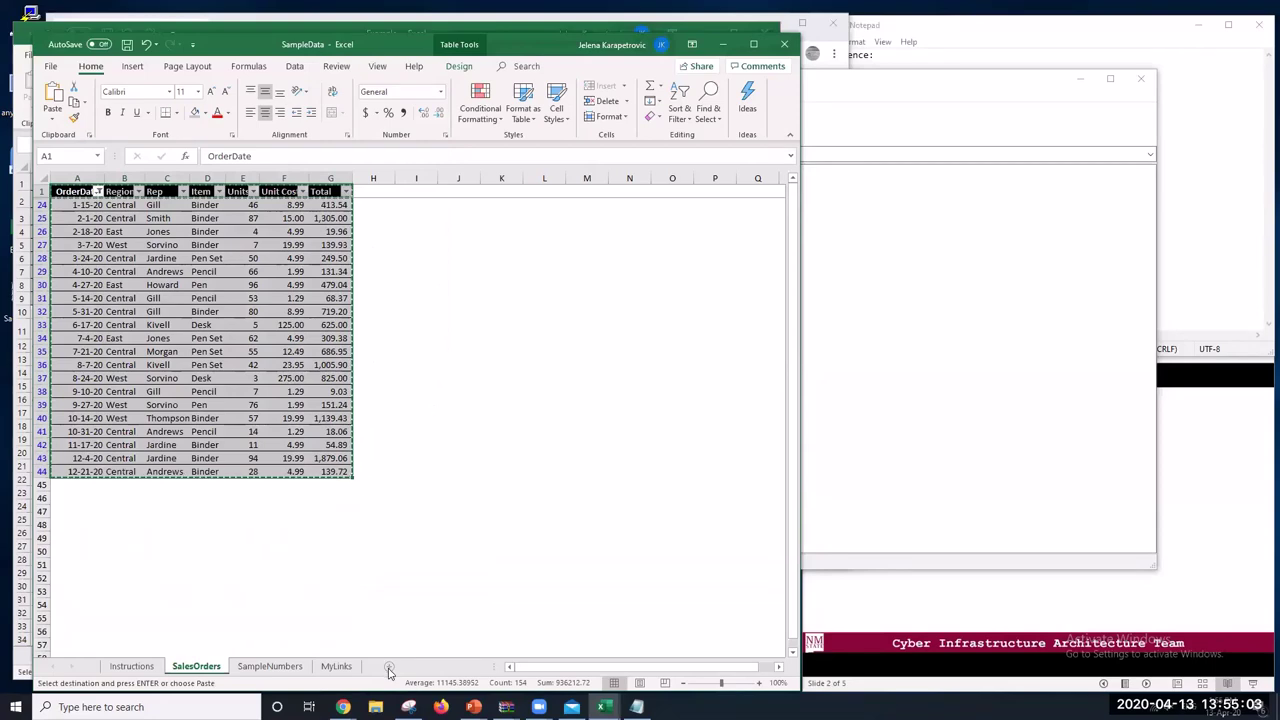
{"action": "left_click", "coordinate": [823, 574]}
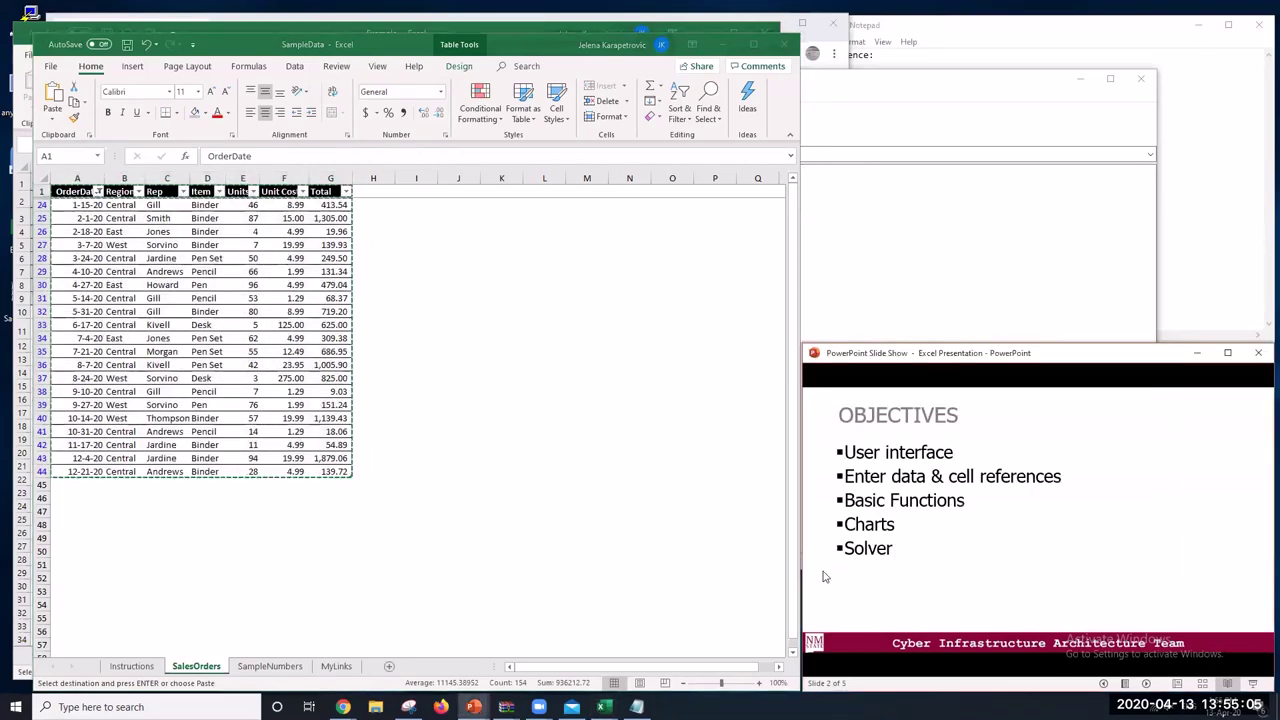
Move the SampleData window aside and paste the copied orders into cell A1 of a new sheet in the Example workbook
{"action": "left_click_drag", "start_coordinate": [265, 40], "coordinate": [650, 150]}
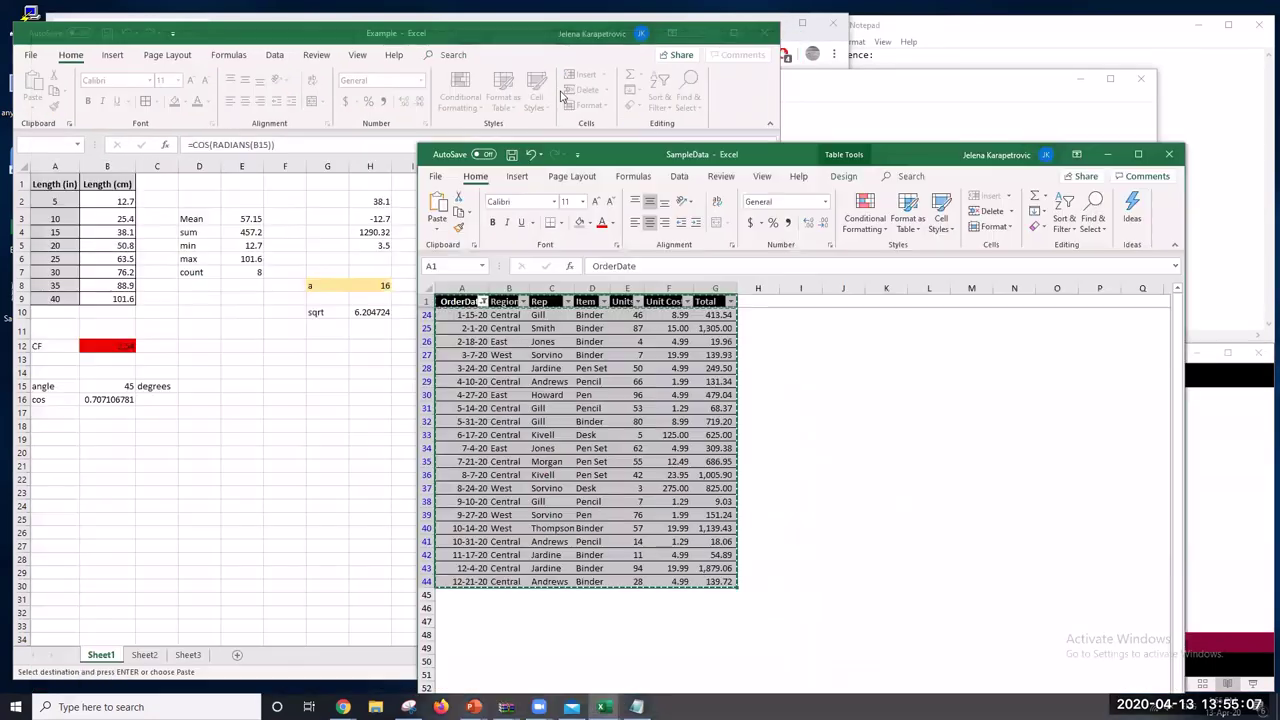
{"action": "left_click", "coordinate": [343, 45]}
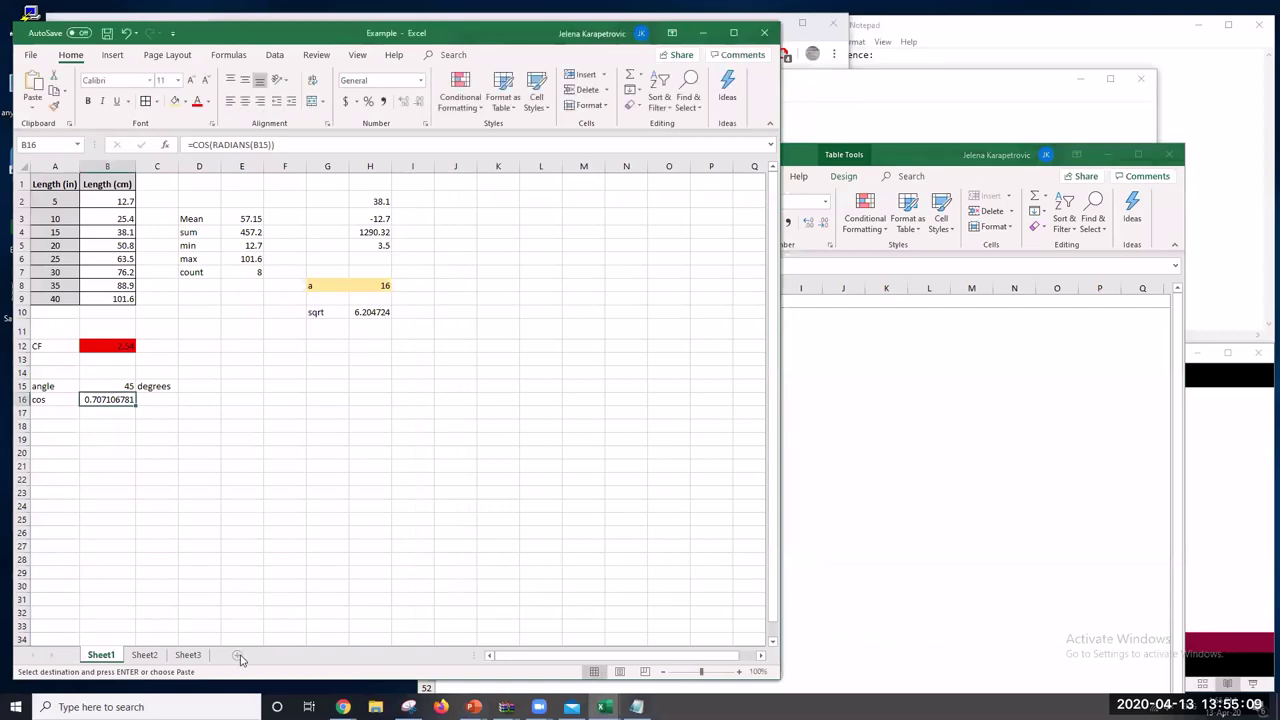
{"action": "left_click", "coordinate": [237, 654]}
{"action": "right_click", "coordinate": [52, 177]}
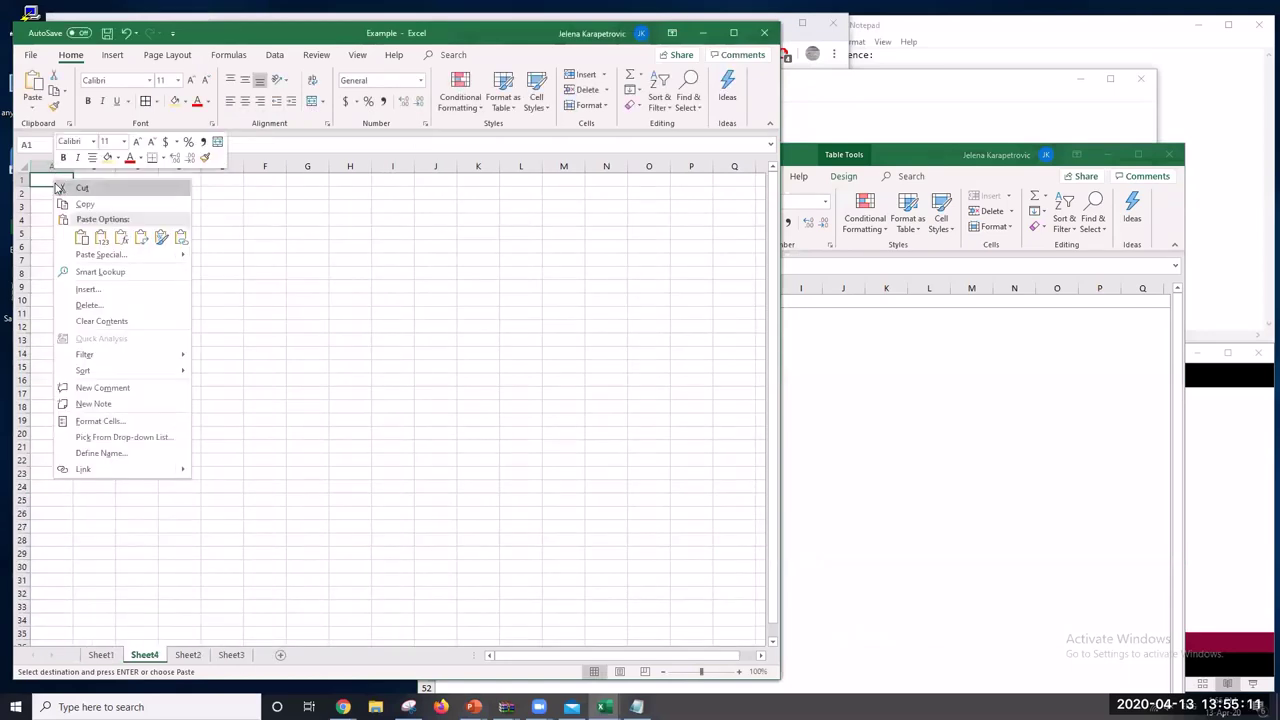
{"action": "left_click", "coordinate": [81, 236]}
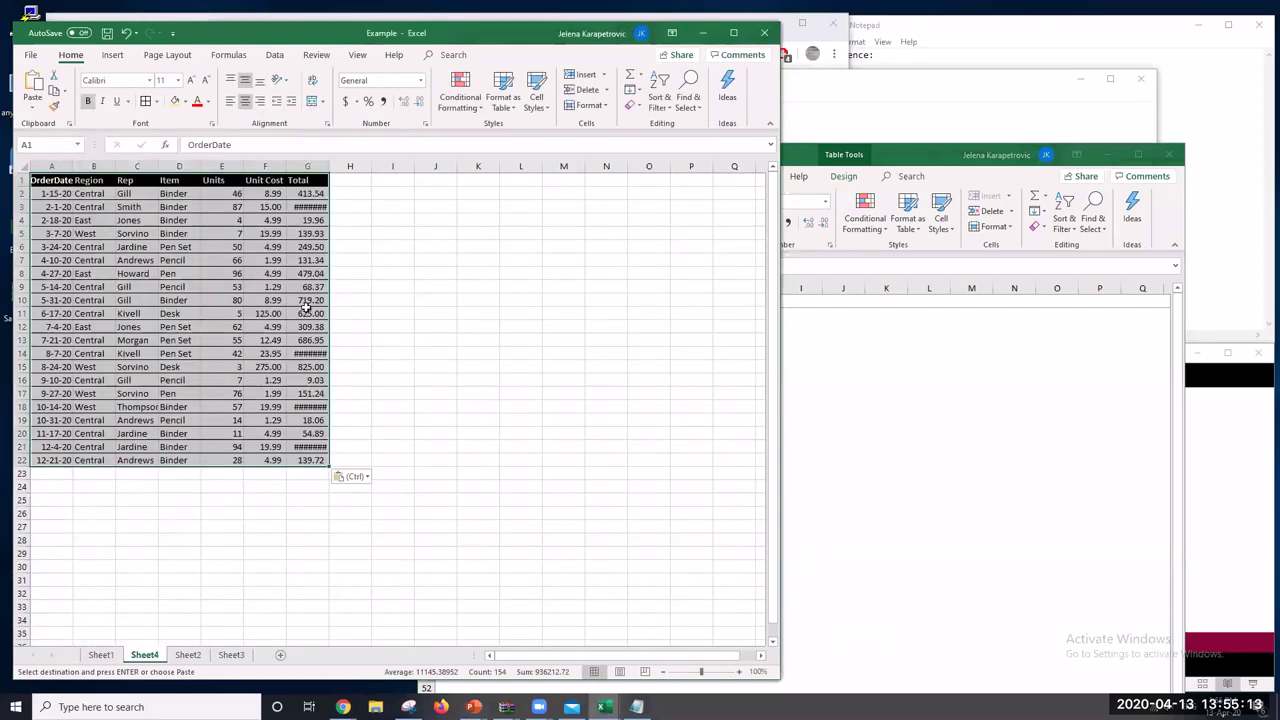
Autofit the Total column's width and review the pasted order rows
{"action": "left_click", "coordinate": [432, 300]}
{"action": "double_click", "coordinate": [330, 166]}
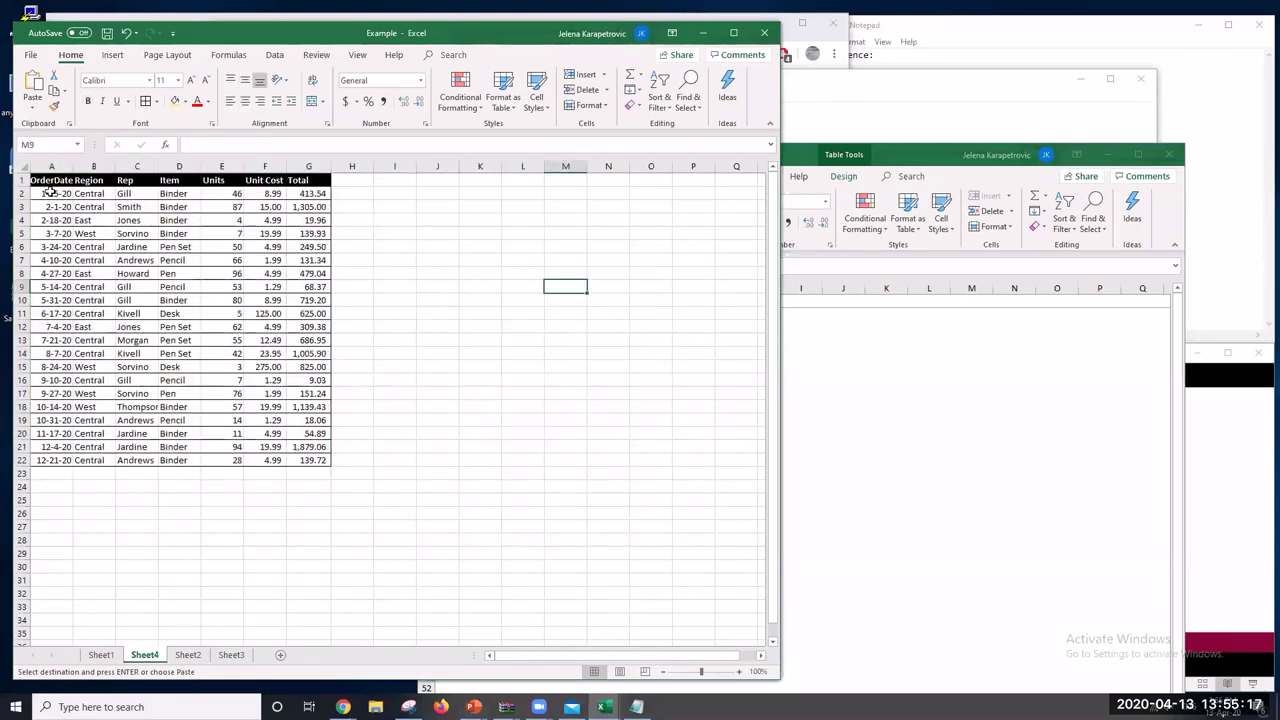
{"action": "left_click_drag", "start_coordinate": [52, 195], "coordinate": [323, 457]}
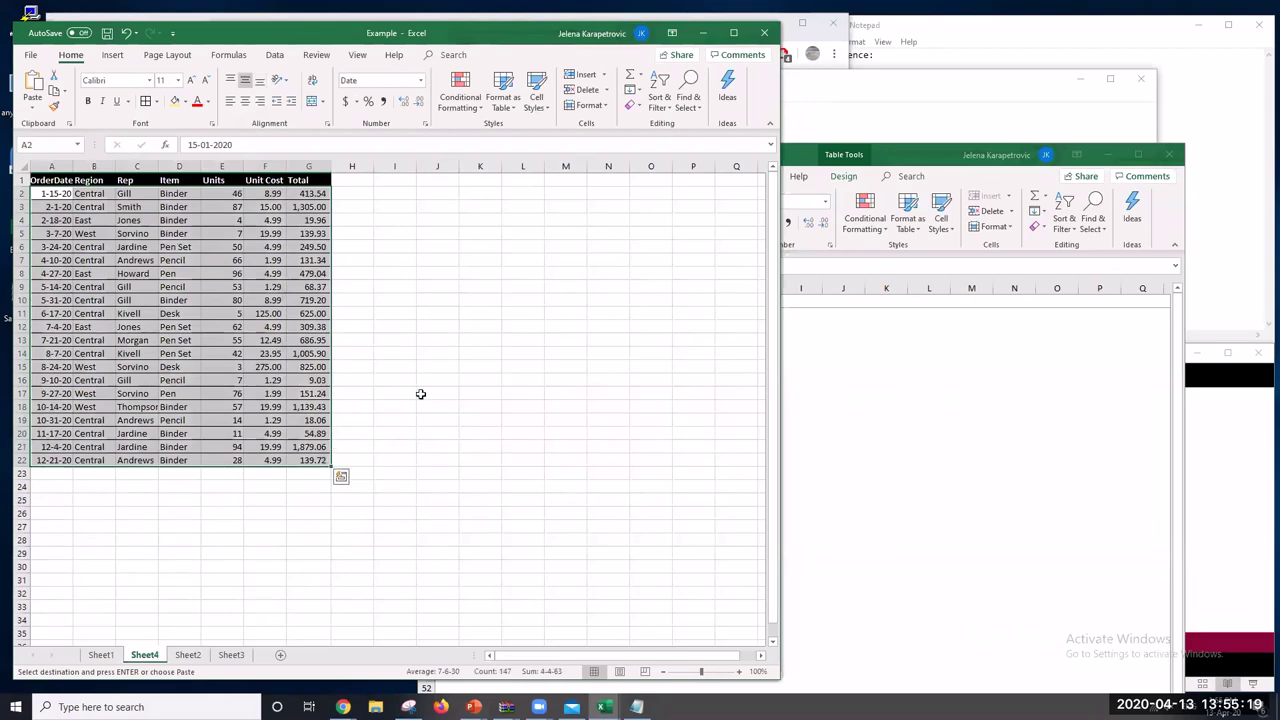
{"action": "left_click", "coordinate": [420, 394]}
Add filters to the header row of the pasted orders table, from OrderDate to Total
{"action": "left_click_drag", "start_coordinate": [52, 180], "coordinate": [311, 180]}
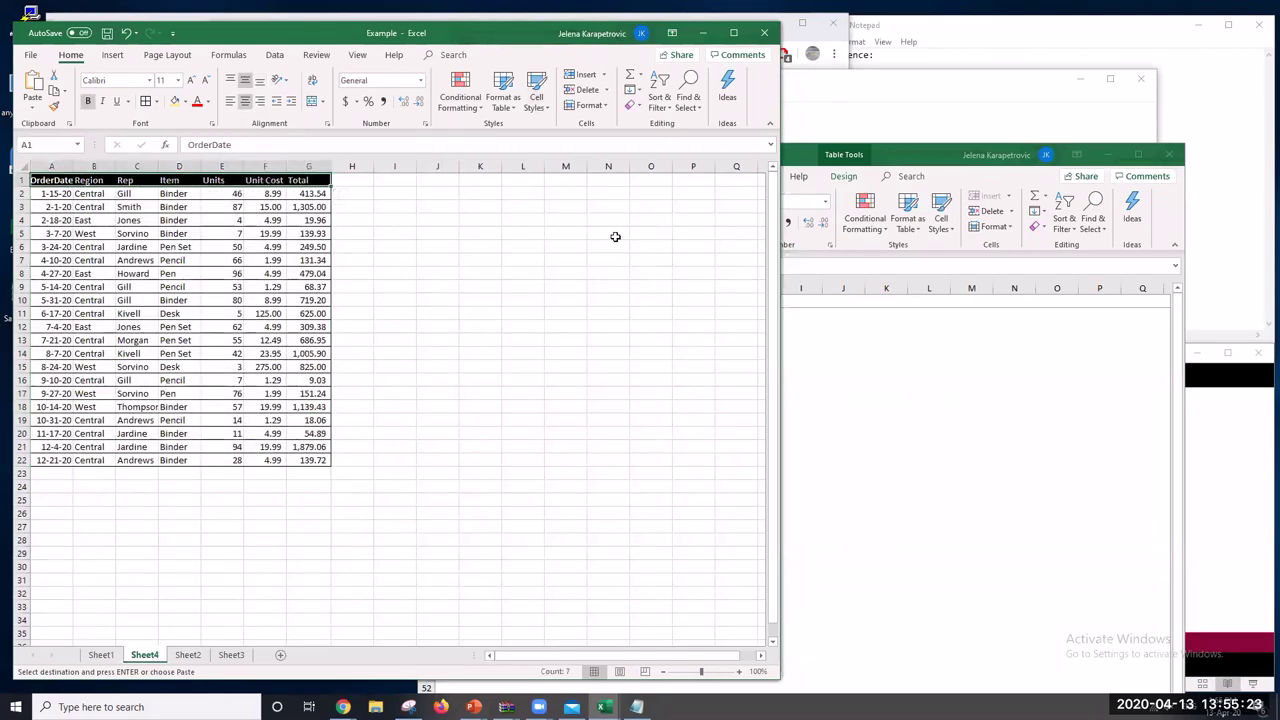
{"action": "left_click", "coordinate": [662, 97]}
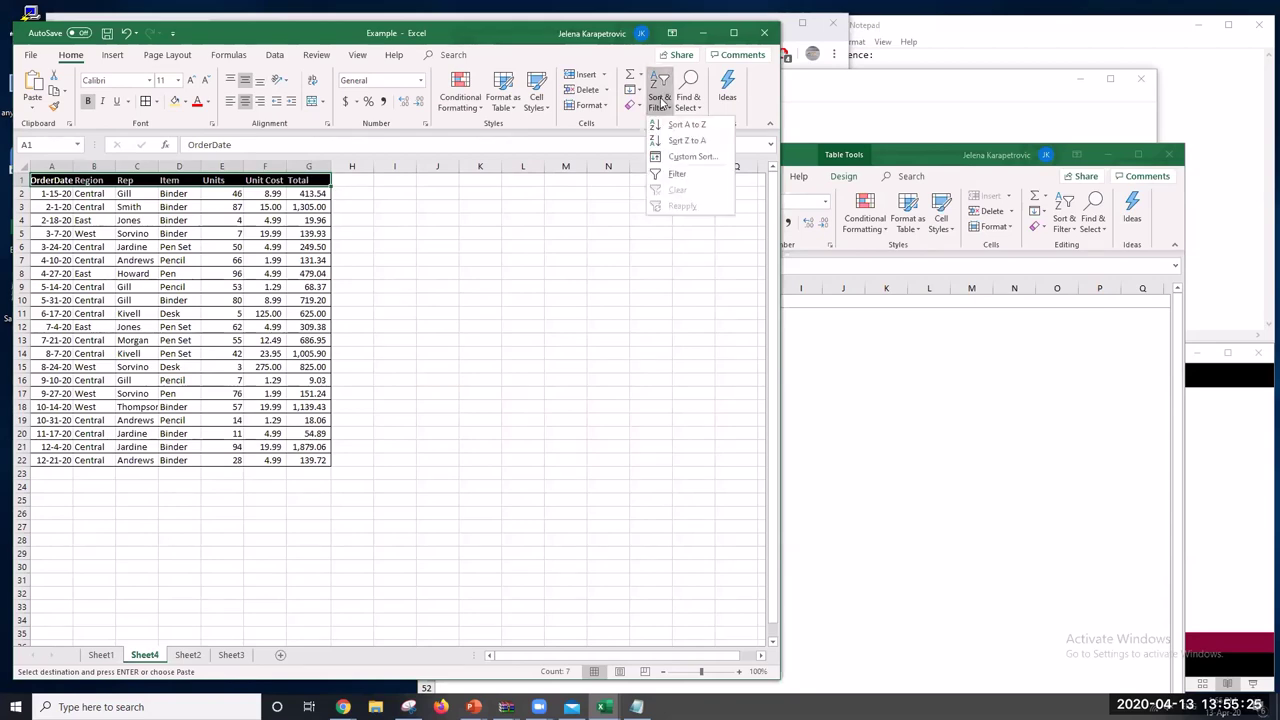
{"action": "left_click", "coordinate": [677, 173]}
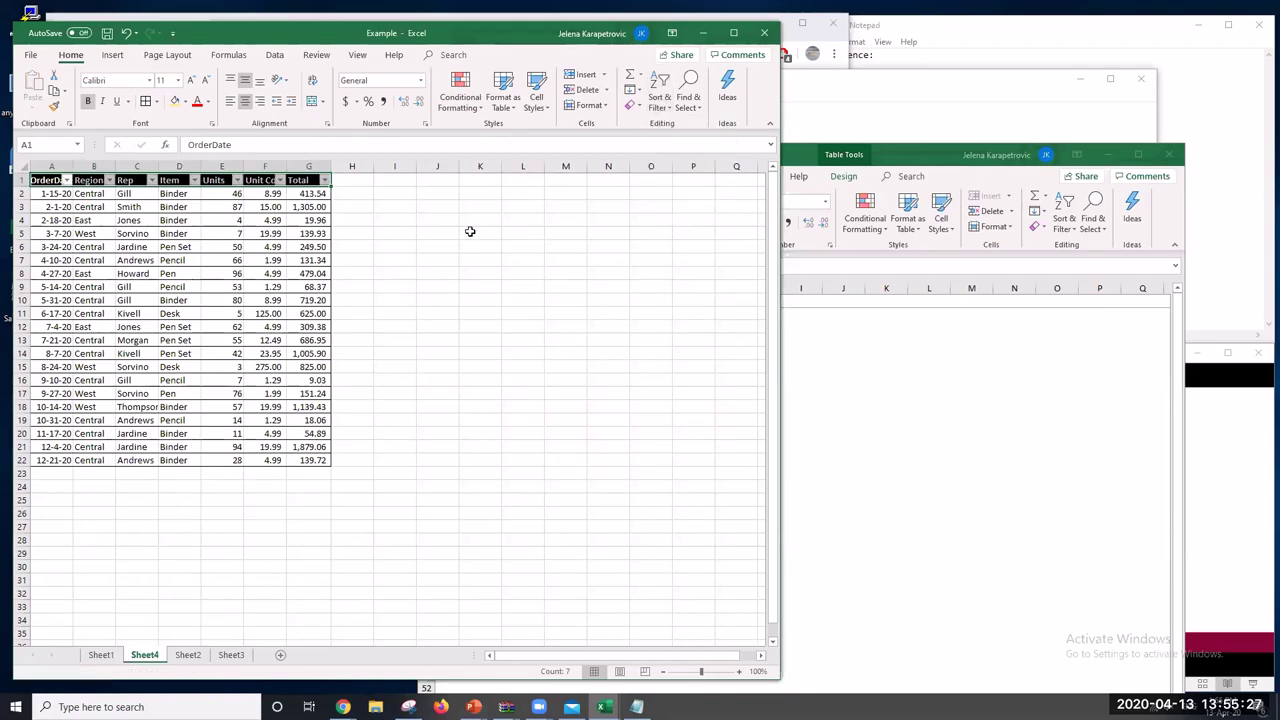
{"action": "left_click", "coordinate": [608, 286]}
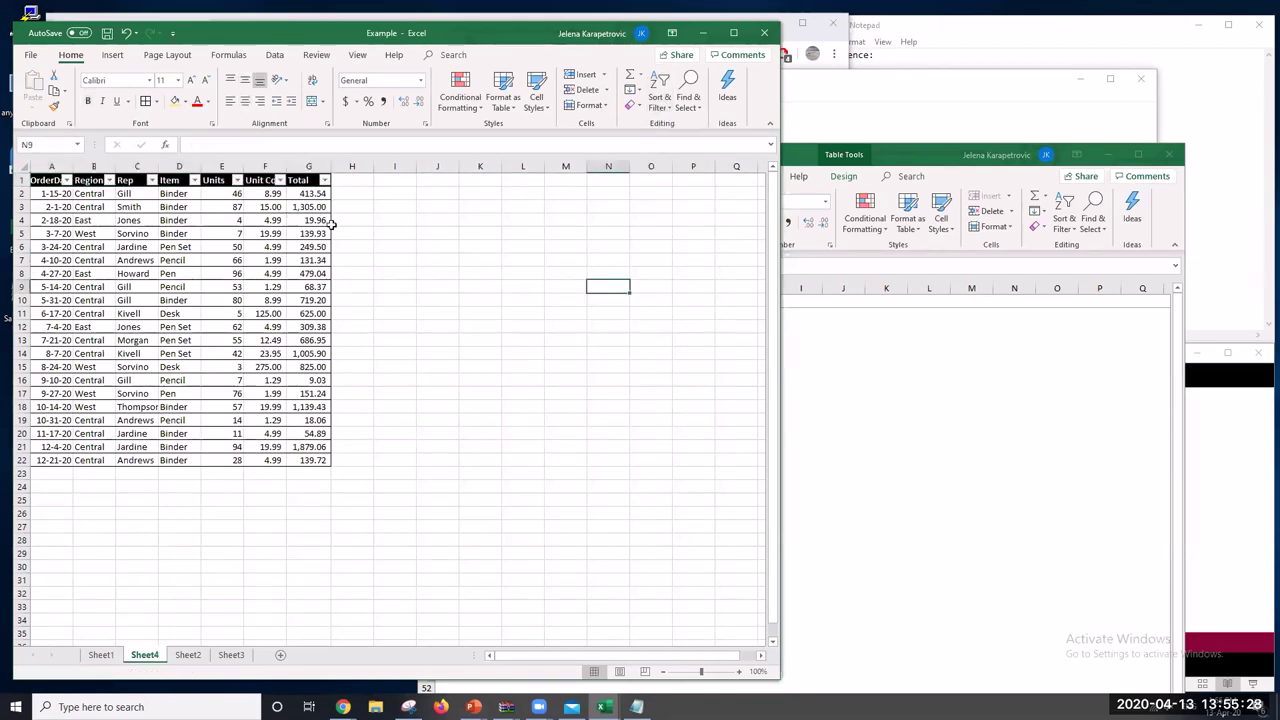
Filter the orders table's Item column to show only Pen
{"action": "left_click", "coordinate": [194, 180]}
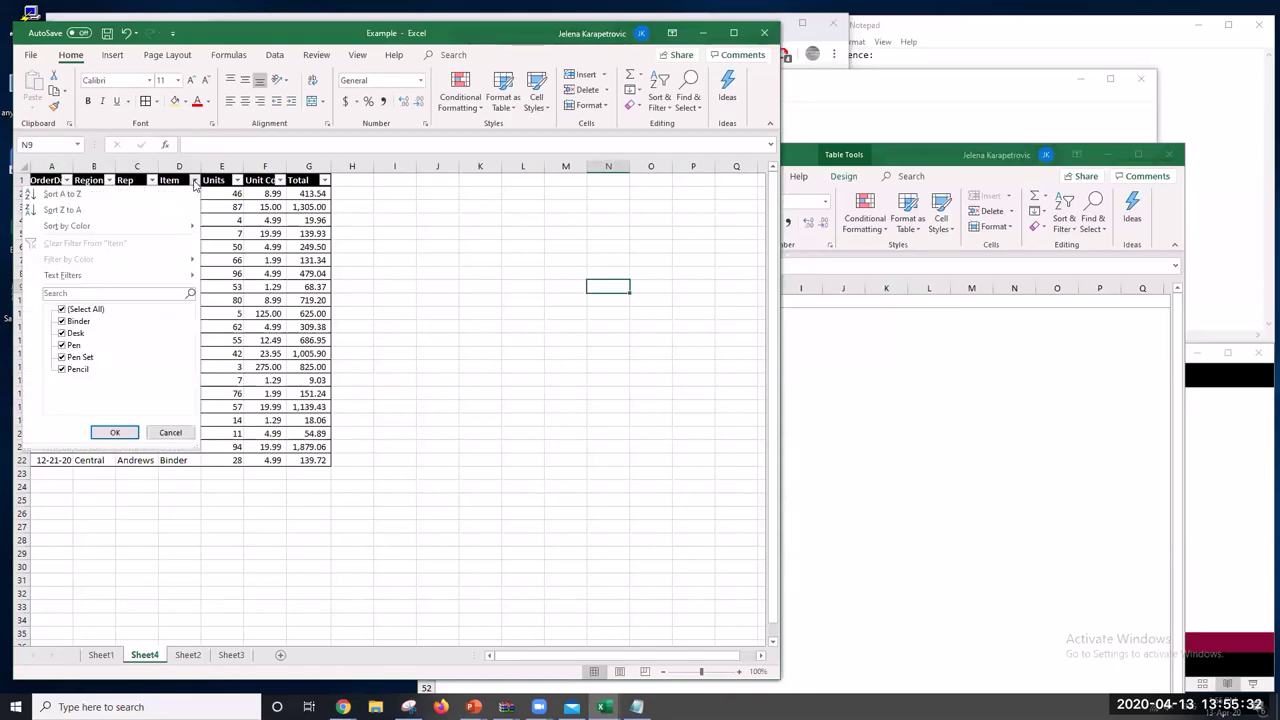
{"action": "left_click", "coordinate": [62, 310]}
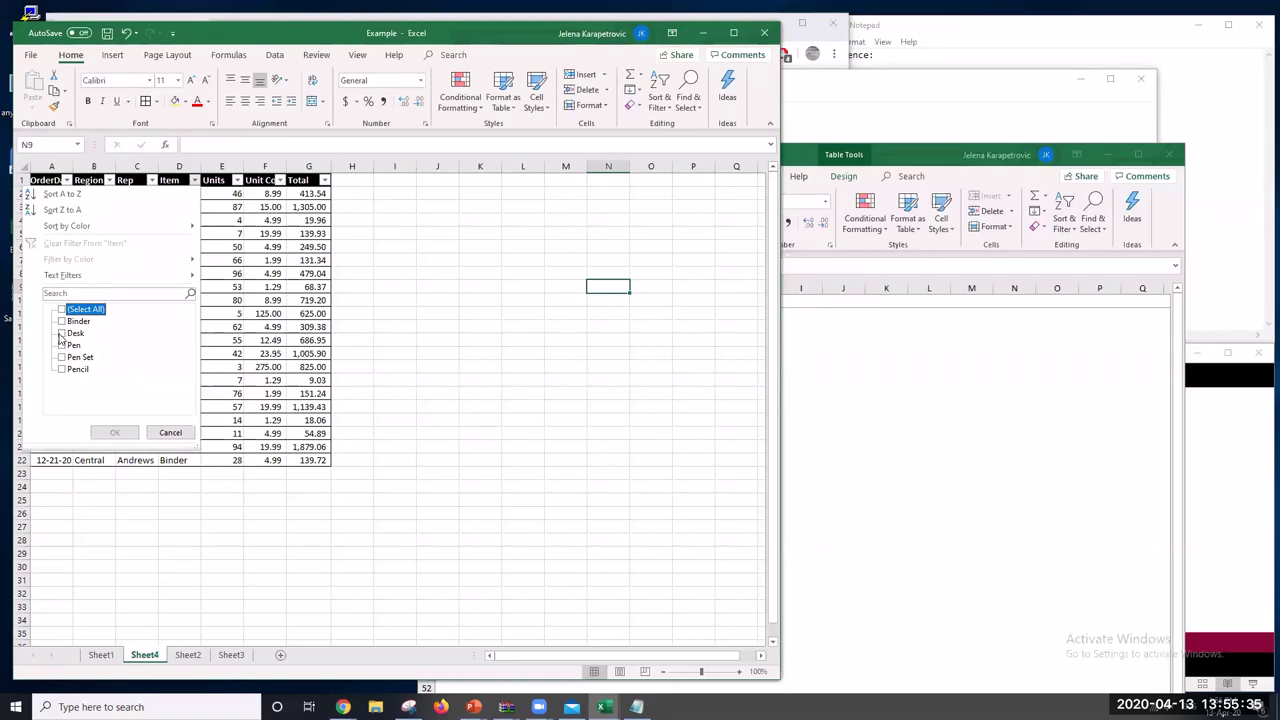
{"action": "left_click", "coordinate": [62, 345]}
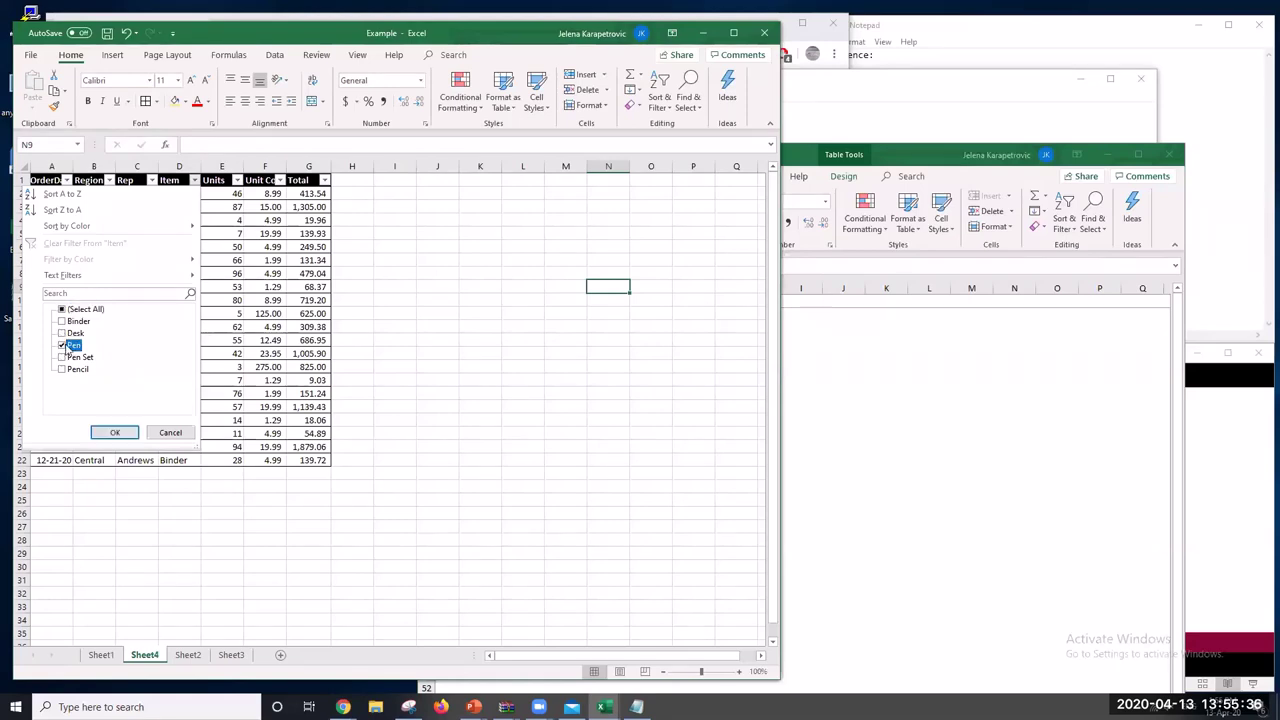
{"action": "left_click", "coordinate": [110, 433]}
{"action": "left_click", "coordinate": [350, 365]}
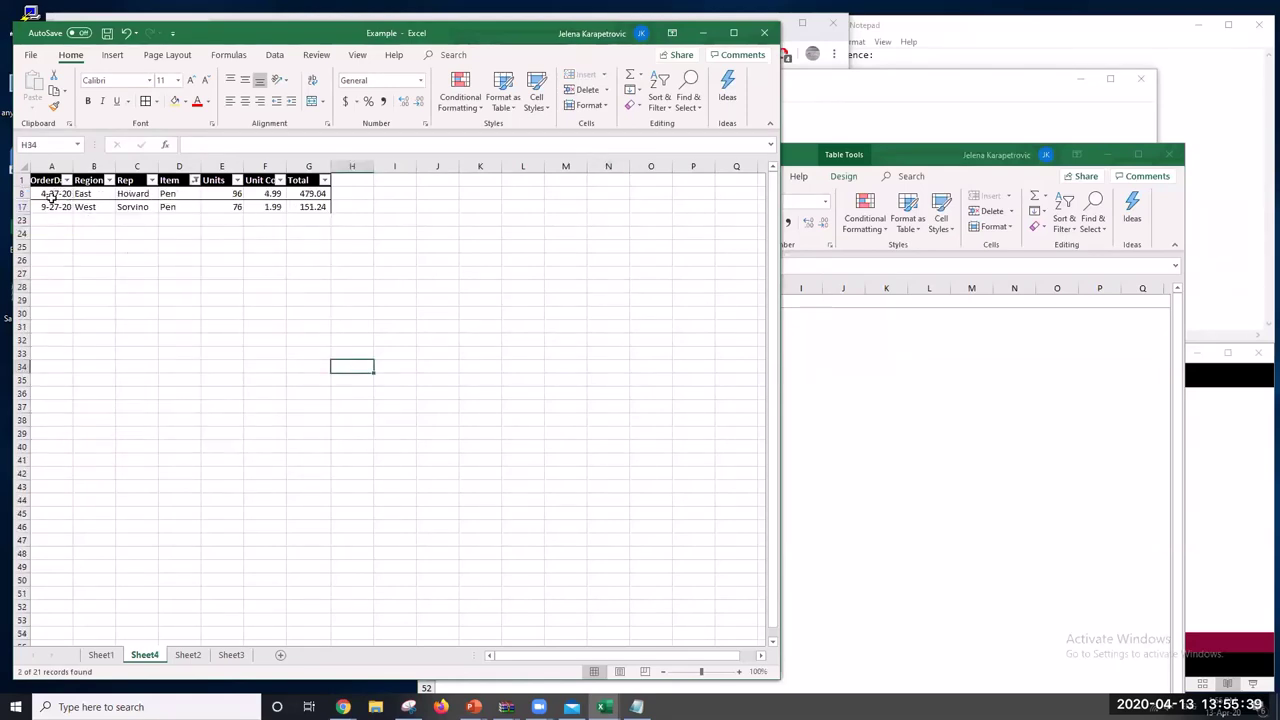
Fill the two filtered Pen order rows, from OrderDate to Total, with a gold theme colour
{"action": "left_click_drag", "start_coordinate": [52, 194], "coordinate": [52, 206]}
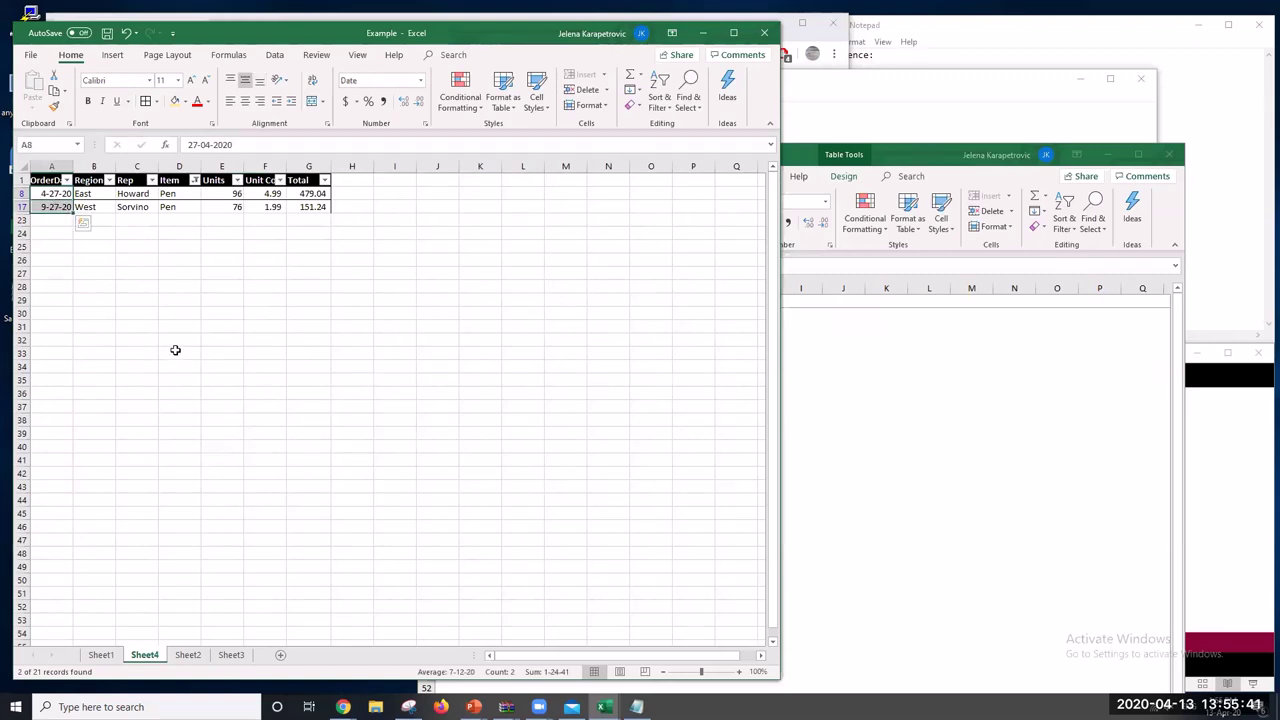
{"action": "left_click", "coordinate": [64, 194]}
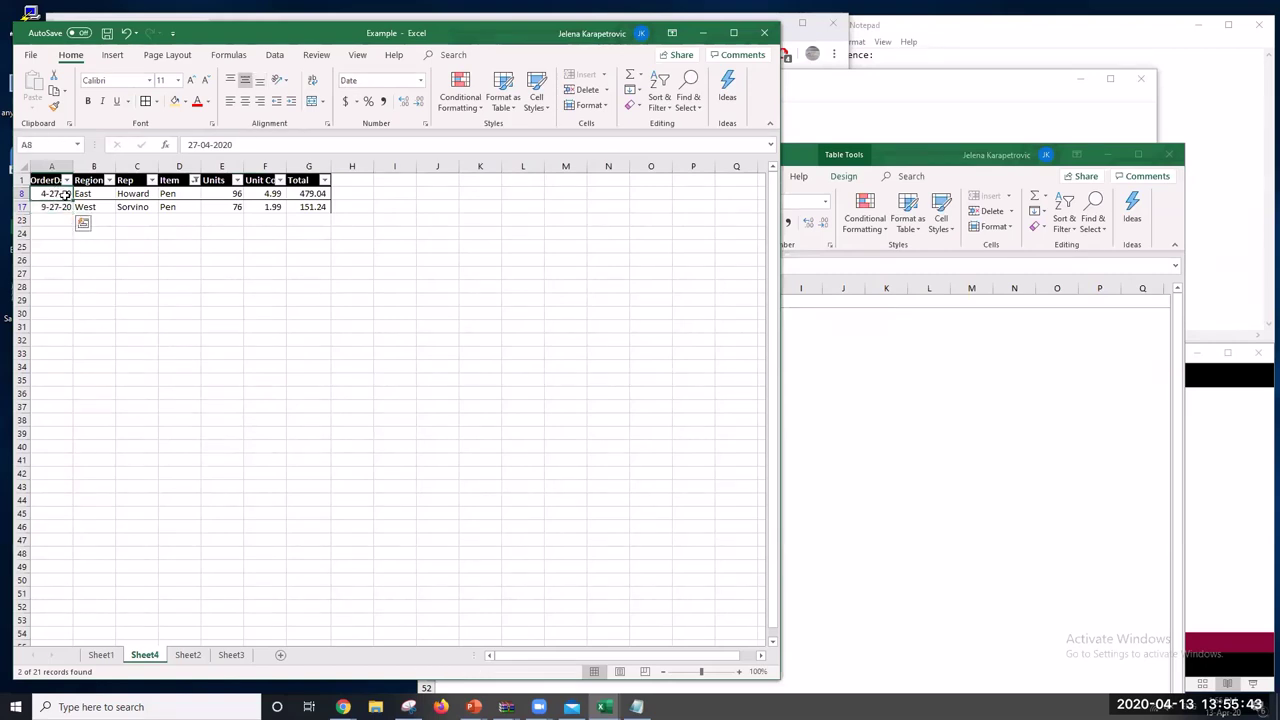
{"action": "left_click_drag", "start_coordinate": [64, 194], "coordinate": [325, 207]}
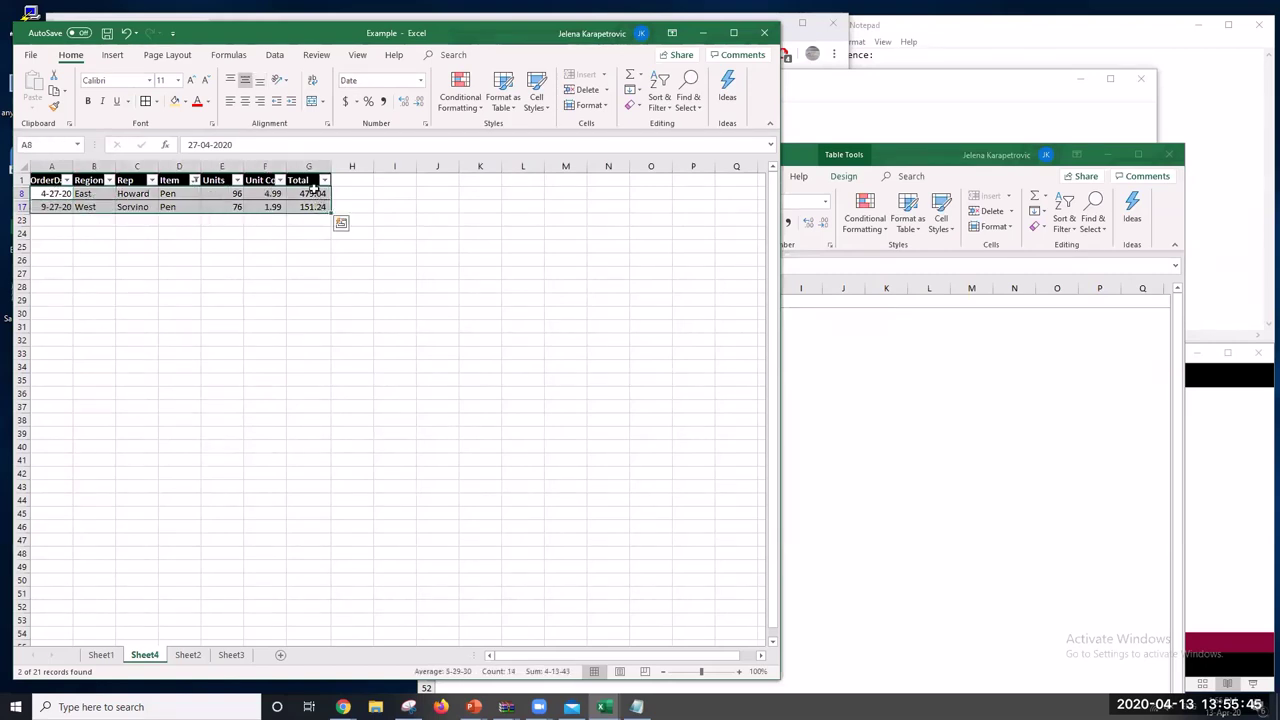
{"action": "left_click", "coordinate": [185, 101]}
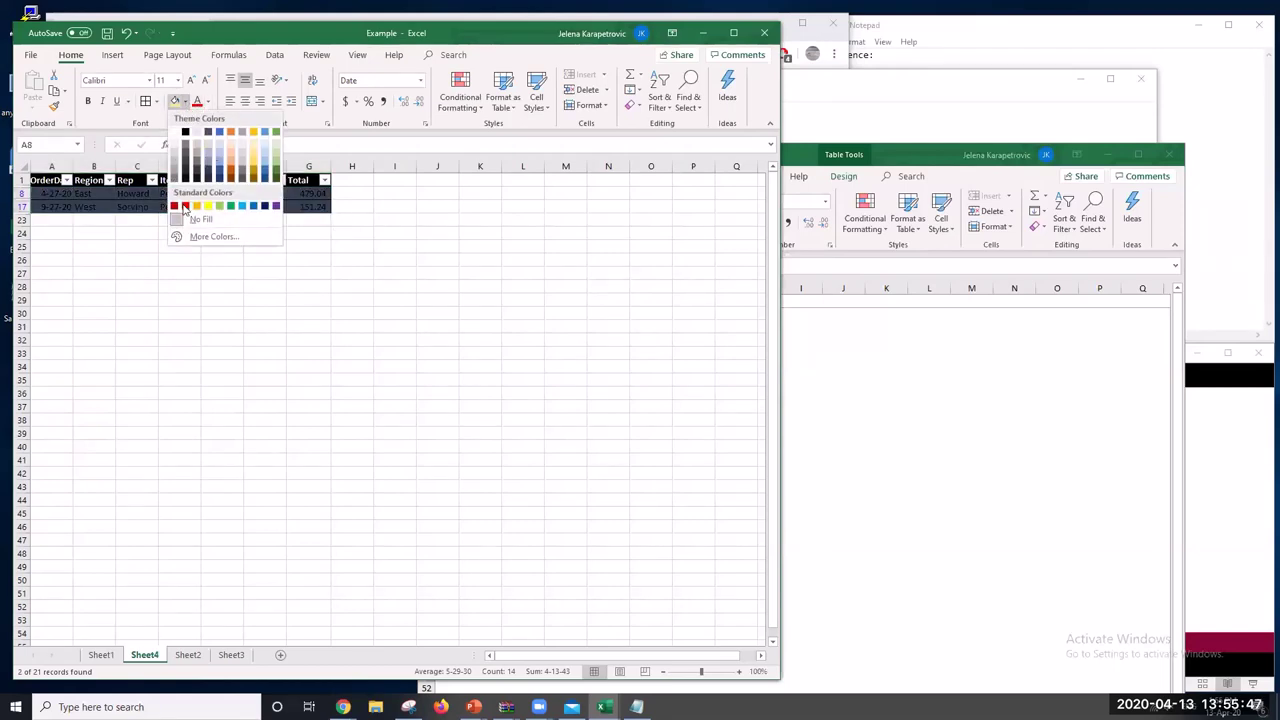
{"action": "left_click", "coordinate": [254, 165]}
{"action": "left_click", "coordinate": [291, 334]}
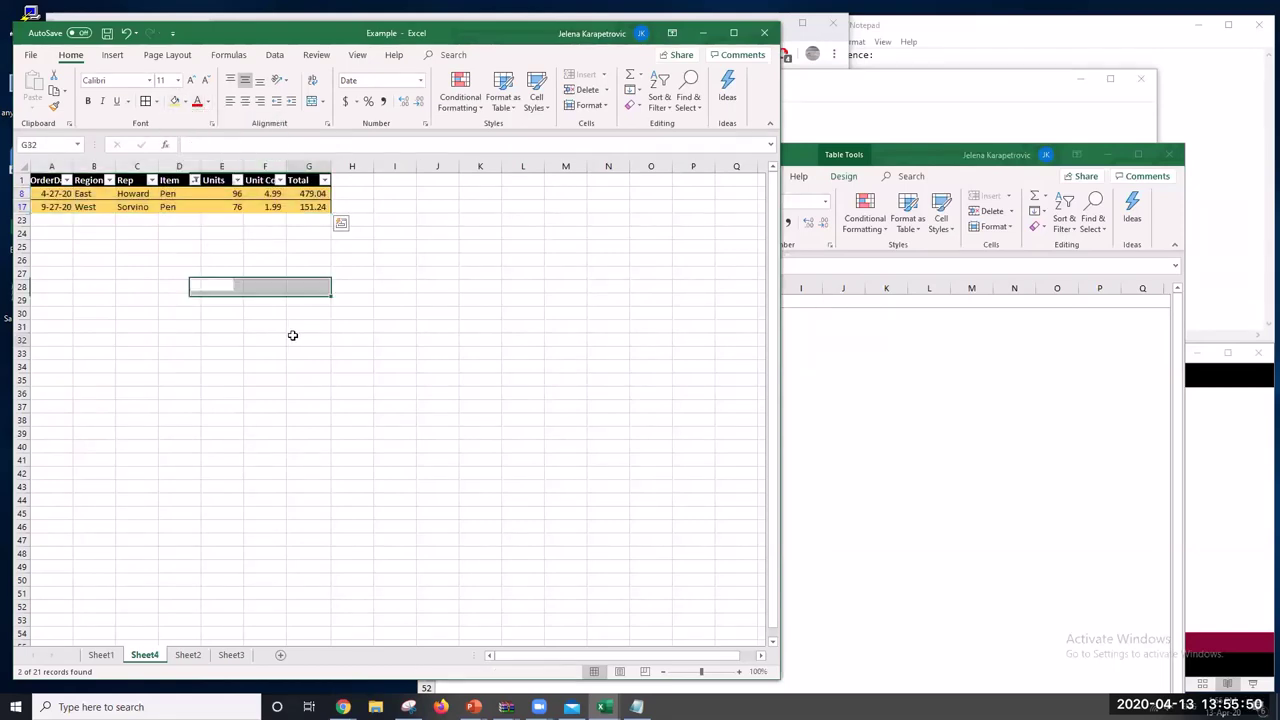
Clear the Item column's filter and review the highlighted rows within the full orders table
{"action": "left_click", "coordinate": [195, 180]}
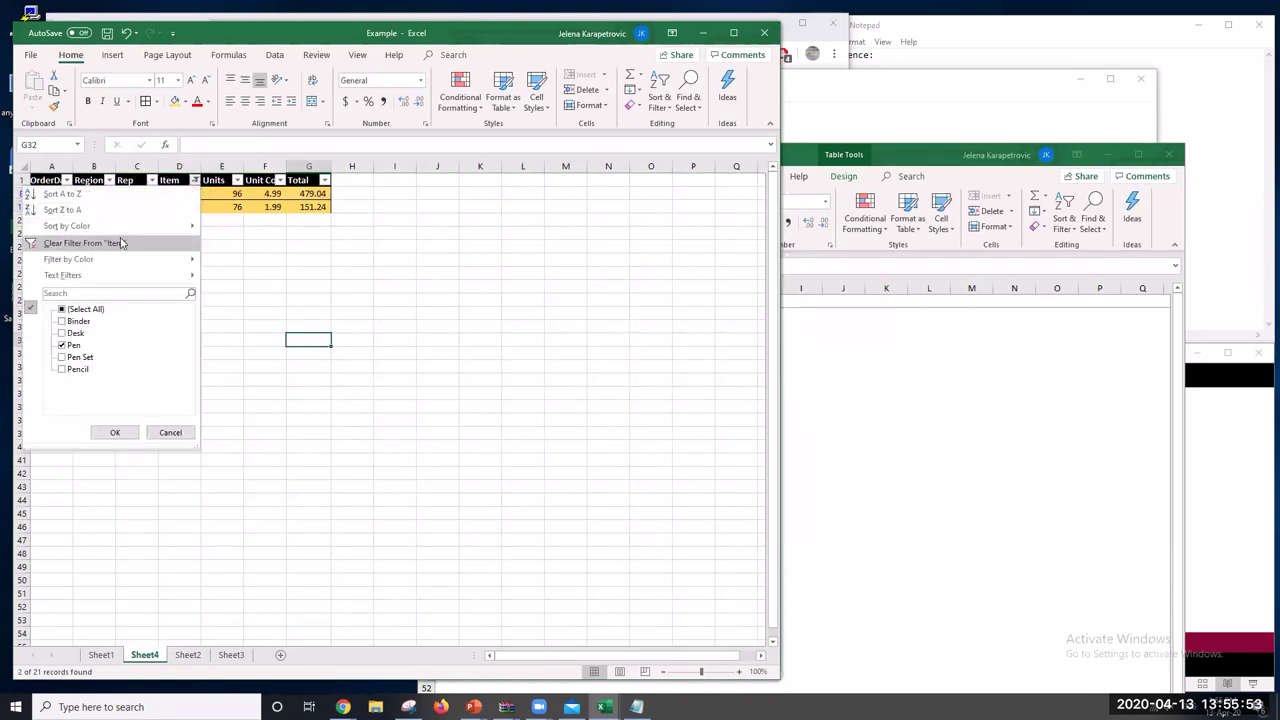
{"action": "left_click", "coordinate": [121, 244]}
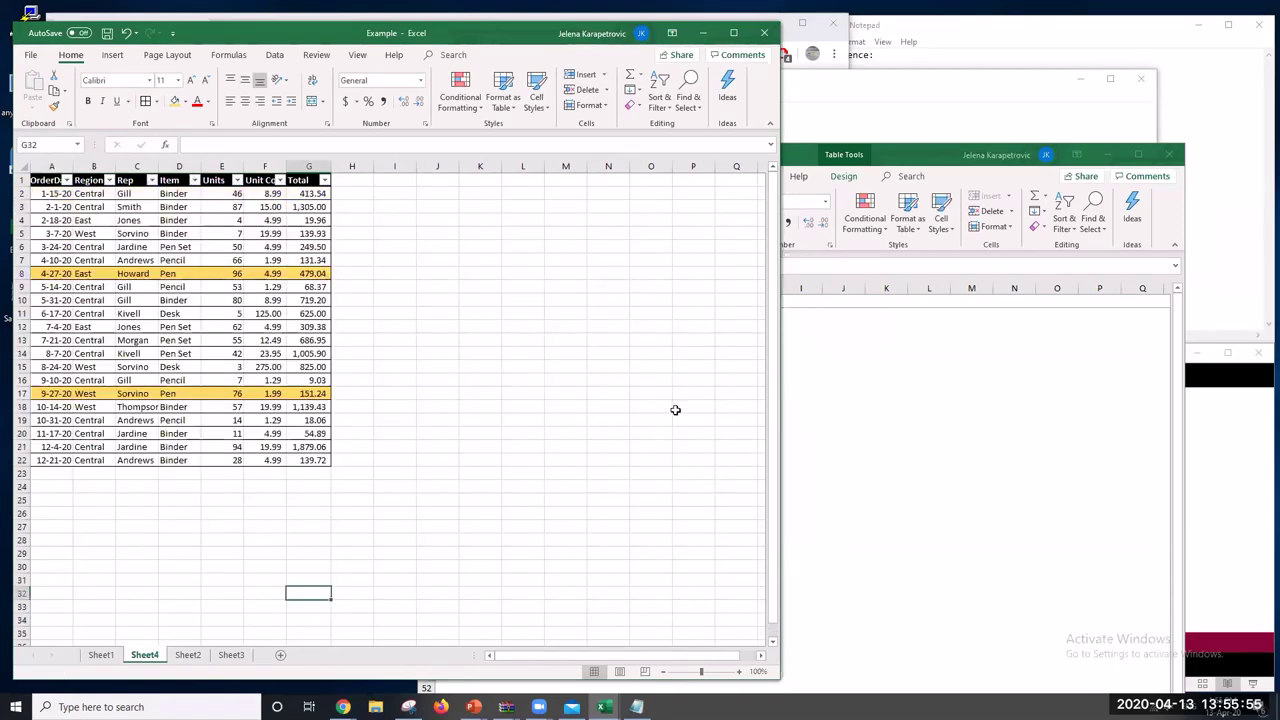
{"action": "left_click", "coordinate": [525, 379]}
{"action": "left_click_drag", "start_coordinate": [62, 275], "coordinate": [300, 463]}
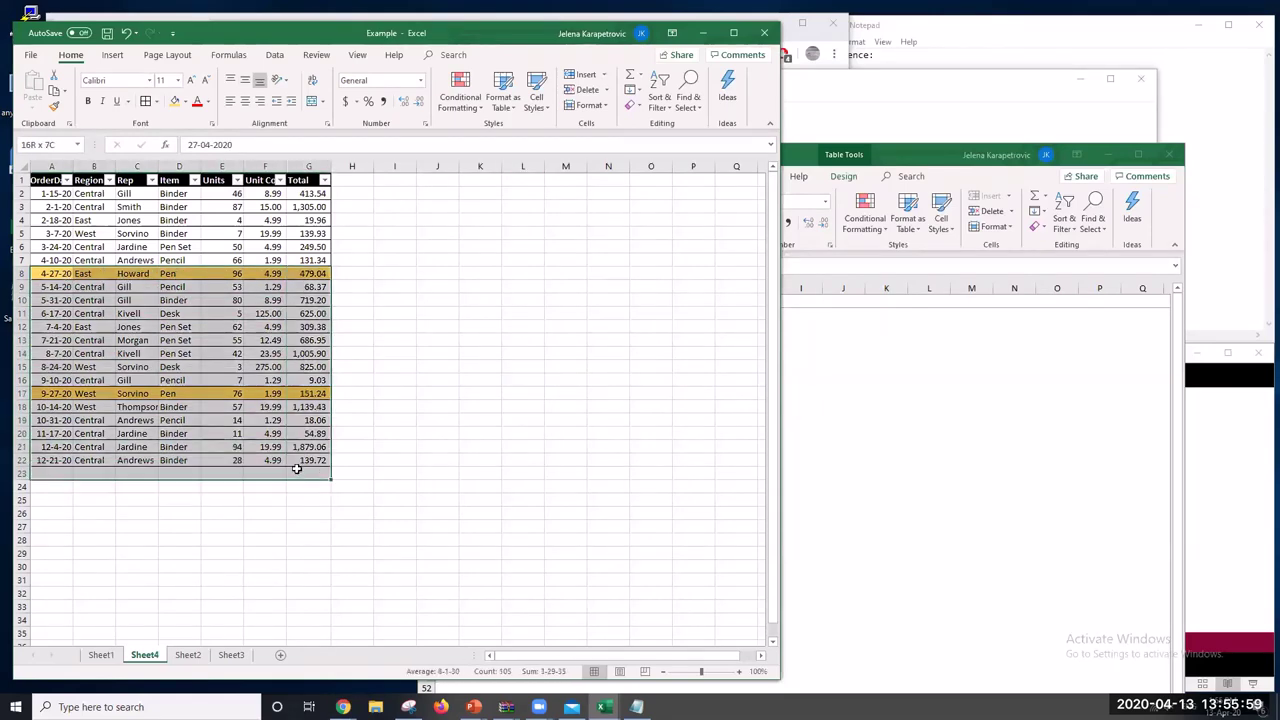
{"action": "left_click", "coordinate": [380, 395]}
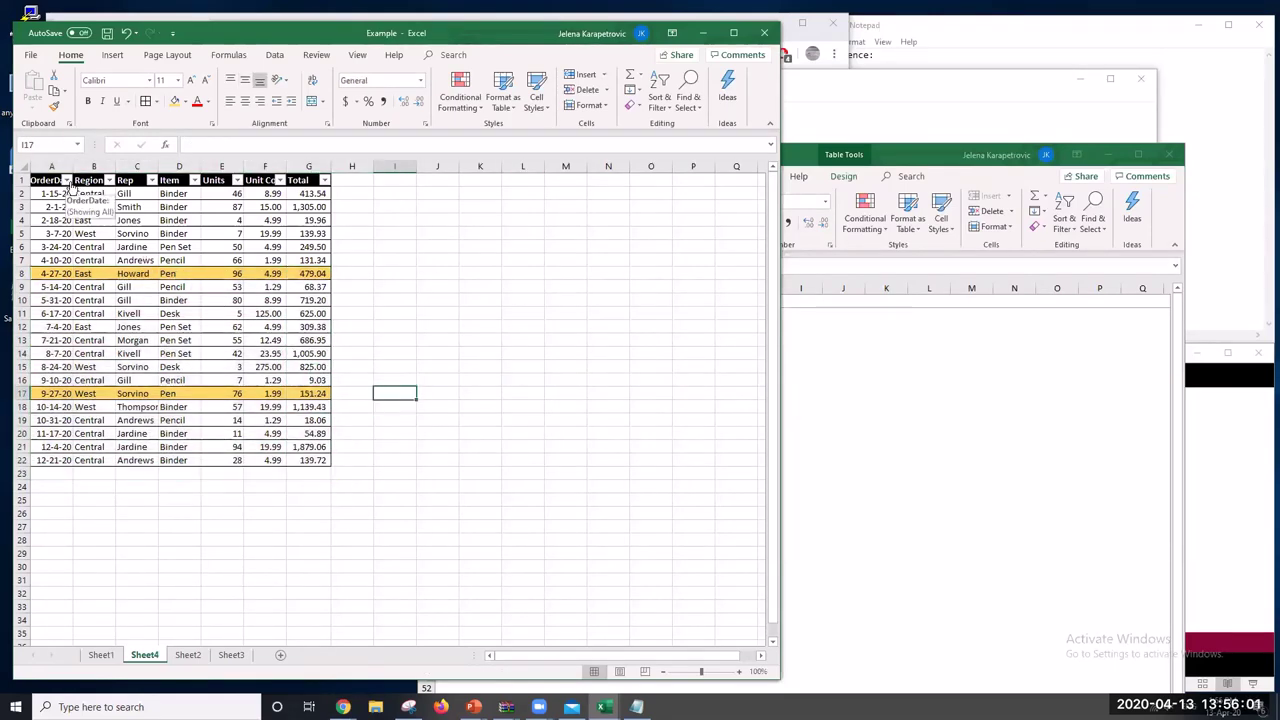
Sort the orders table by OrderDate from newest to oldest
{"action": "left_click", "coordinate": [65, 180]}
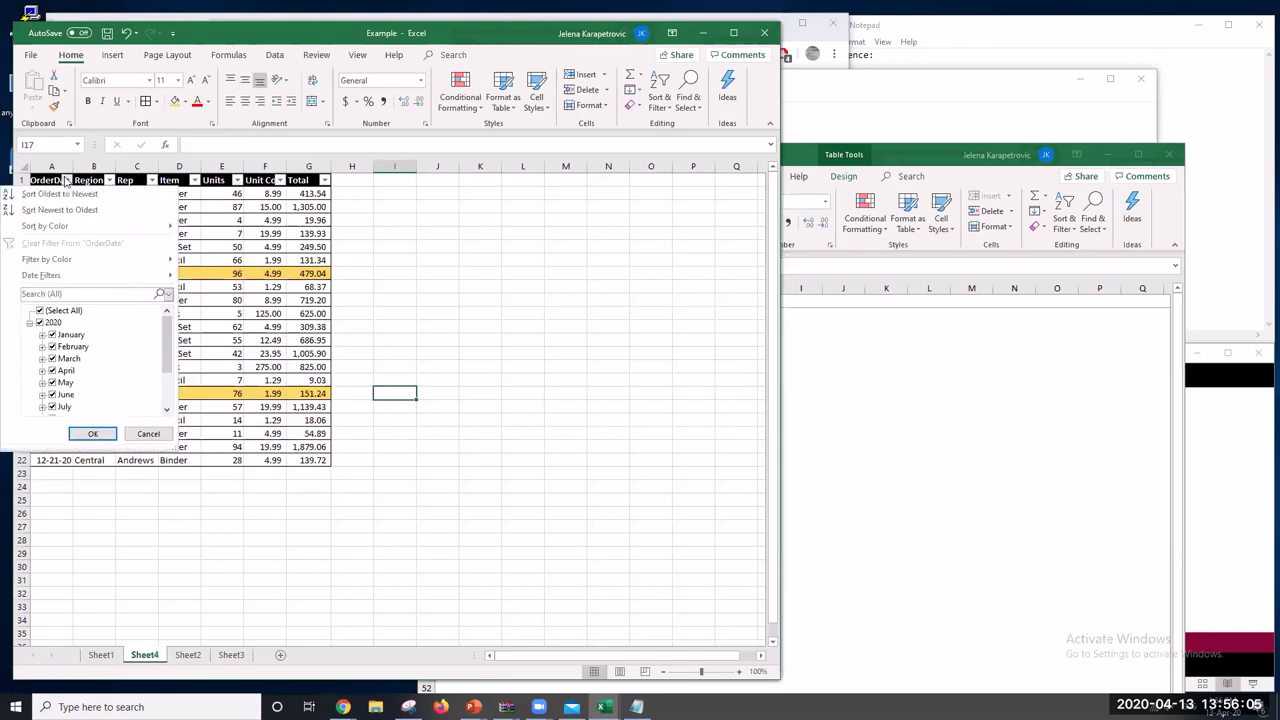
{"action": "left_click", "coordinate": [630, 253]}
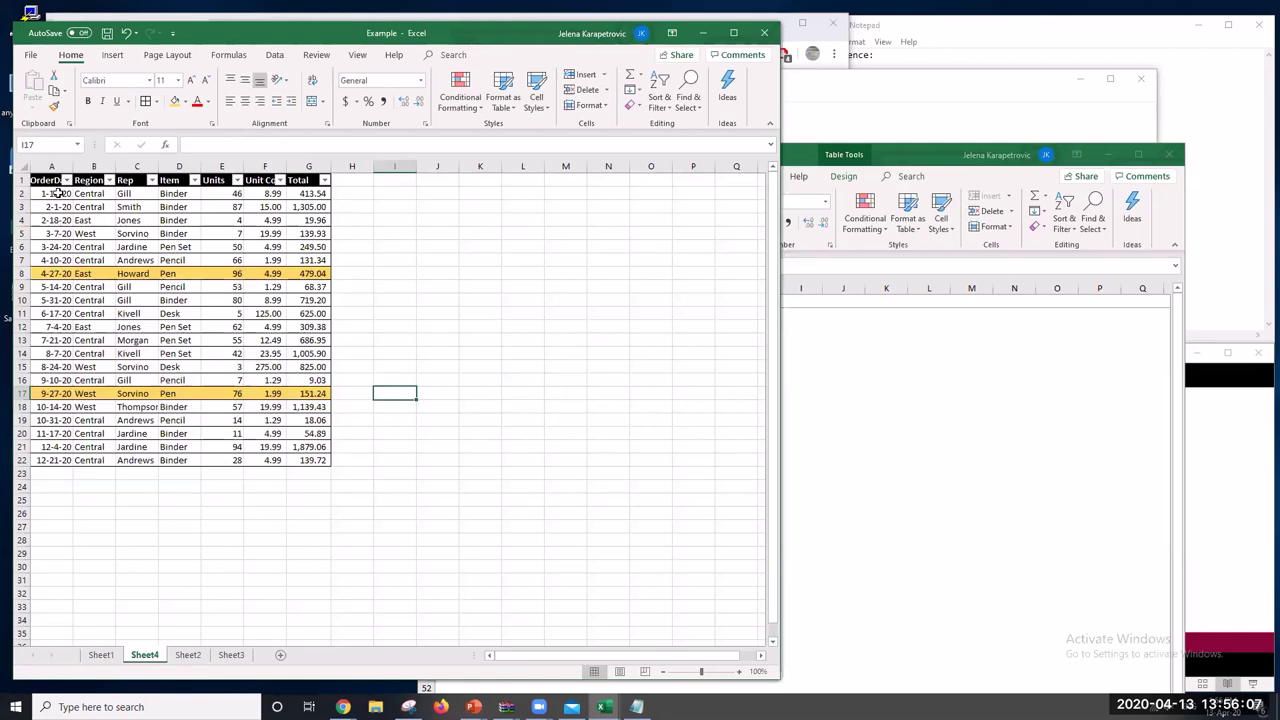
{"action": "left_click", "coordinate": [67, 180]}
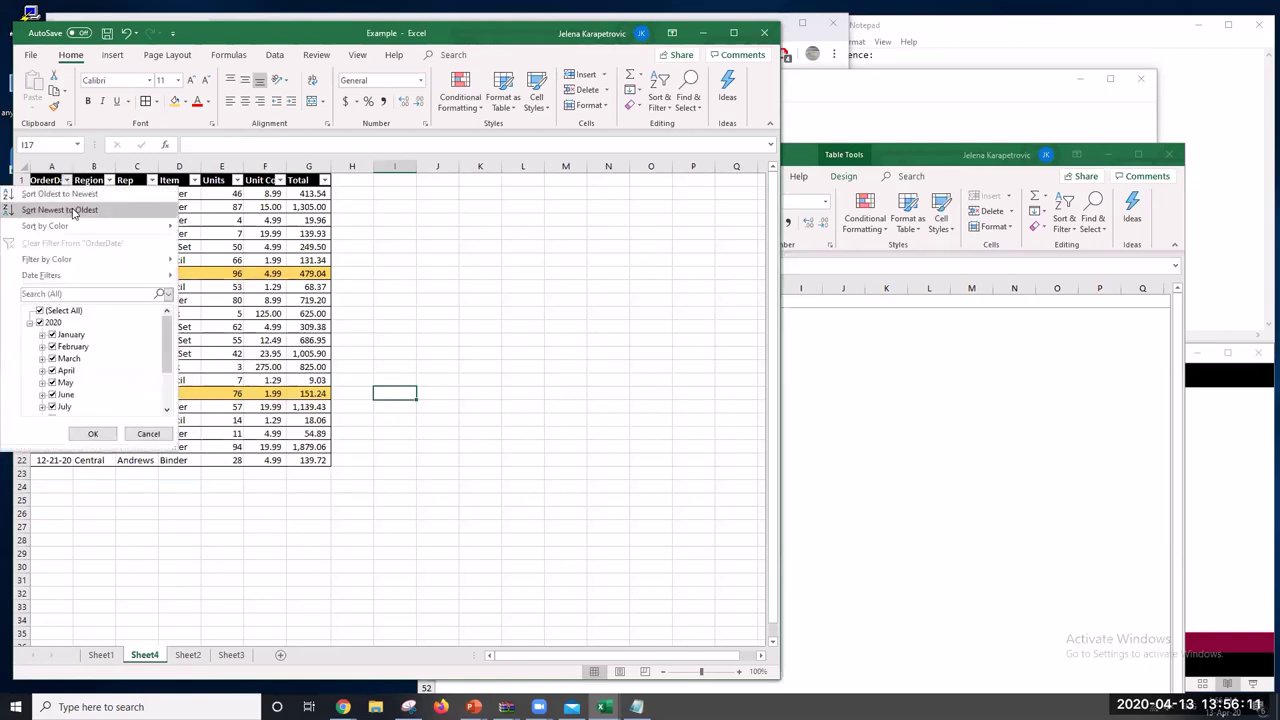
{"action": "left_click", "coordinate": [73, 211]}
{"action": "left_click", "coordinate": [440, 350]}
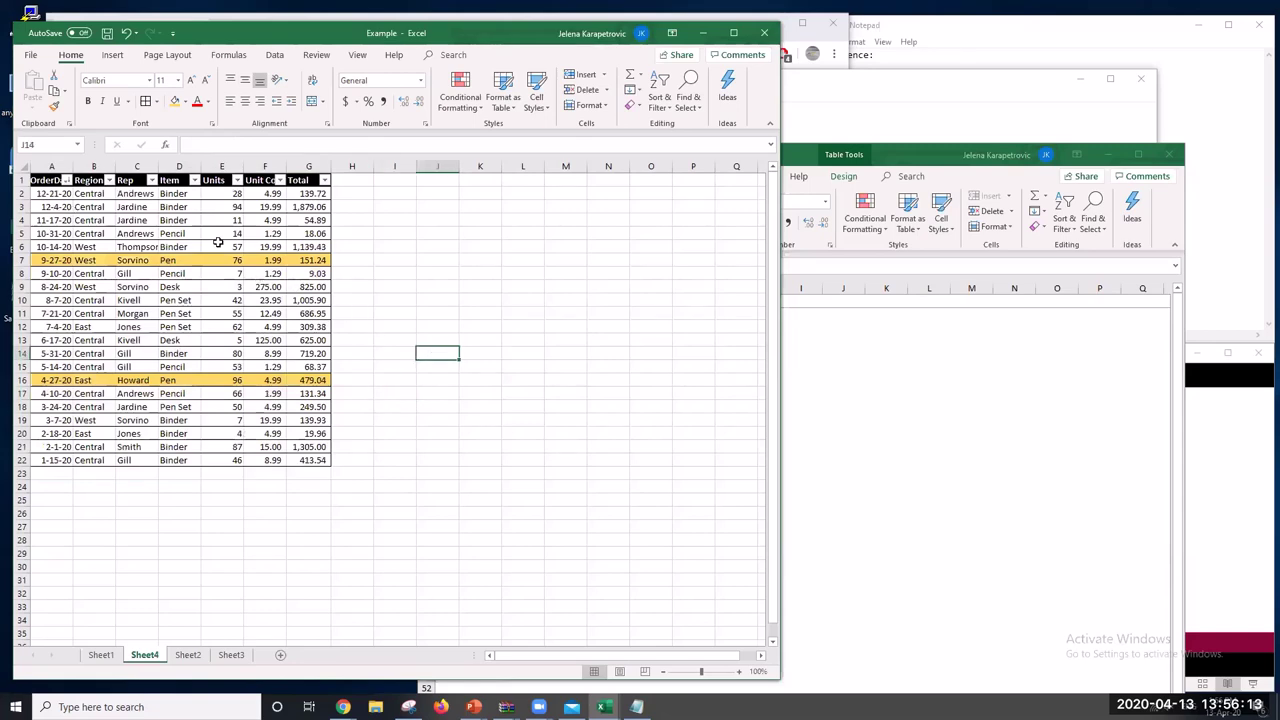
Sort the orders table by Region from A to Z
{"action": "left_click", "coordinate": [109, 181]}
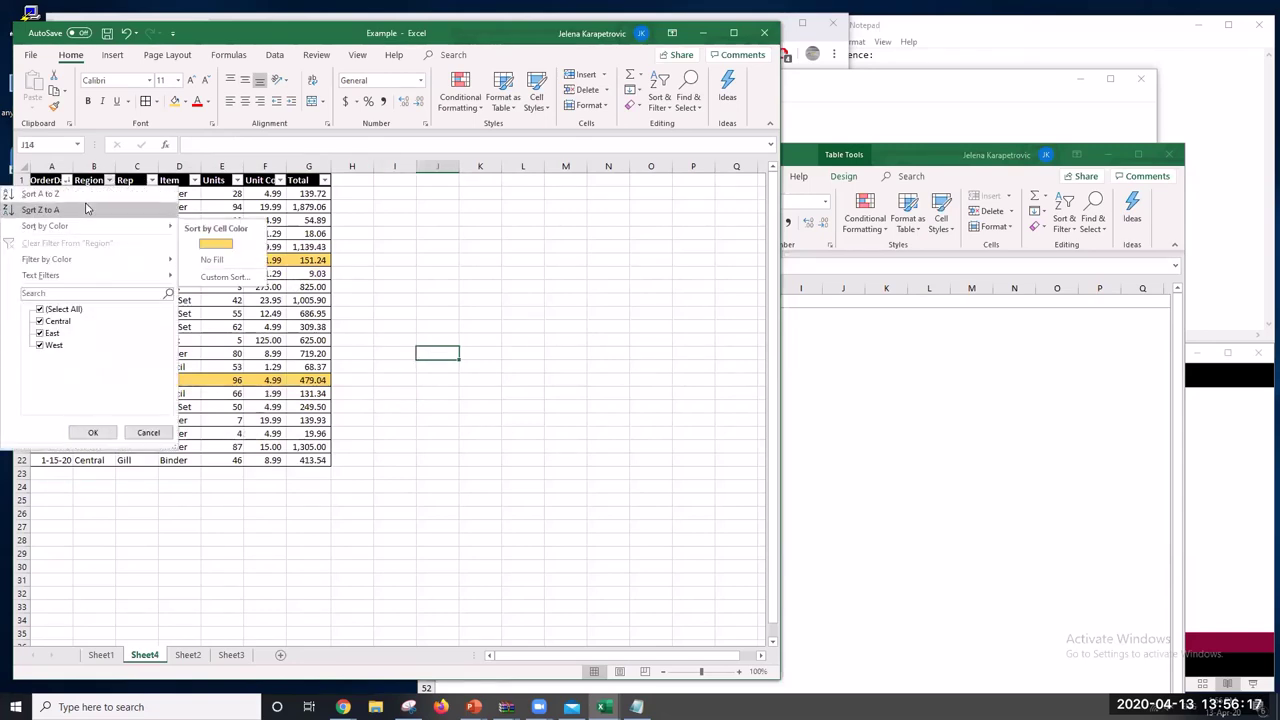
{"action": "left_click", "coordinate": [84, 196]}
{"action": "left_click", "coordinate": [411, 277]}
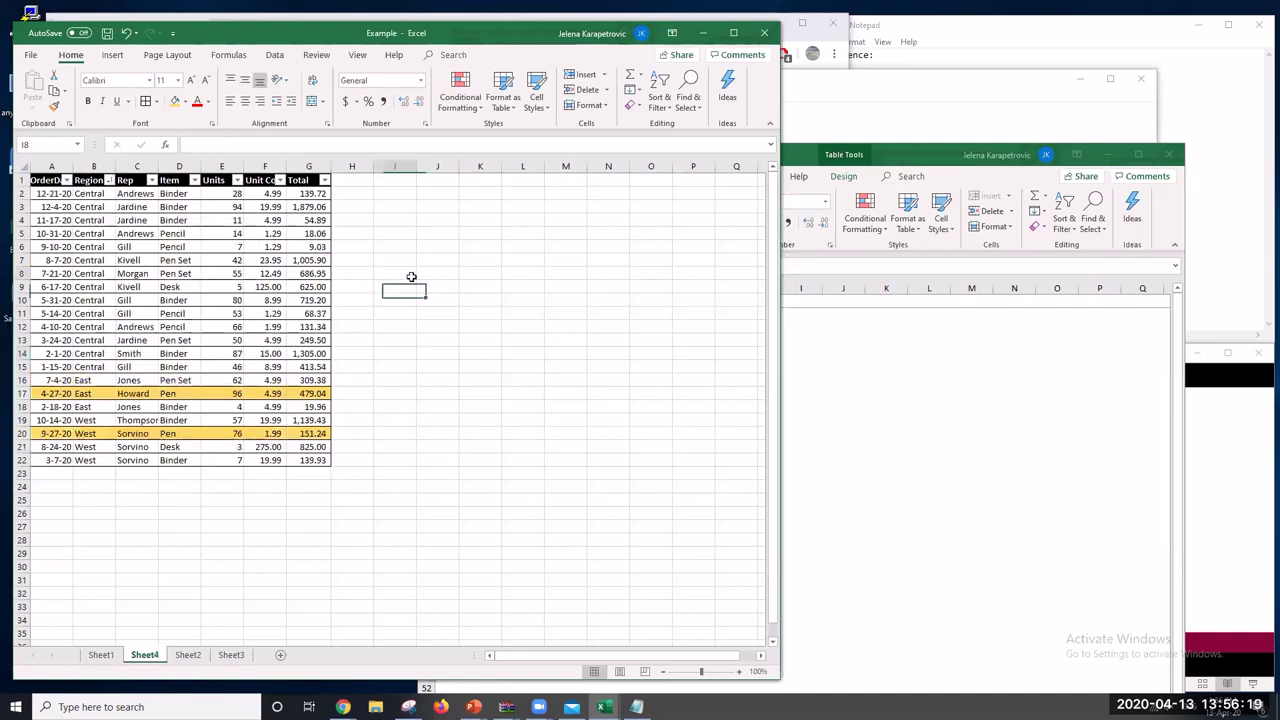
{"action": "left_click", "coordinate": [97, 294]}
{"action": "left_click", "coordinate": [510, 376]}
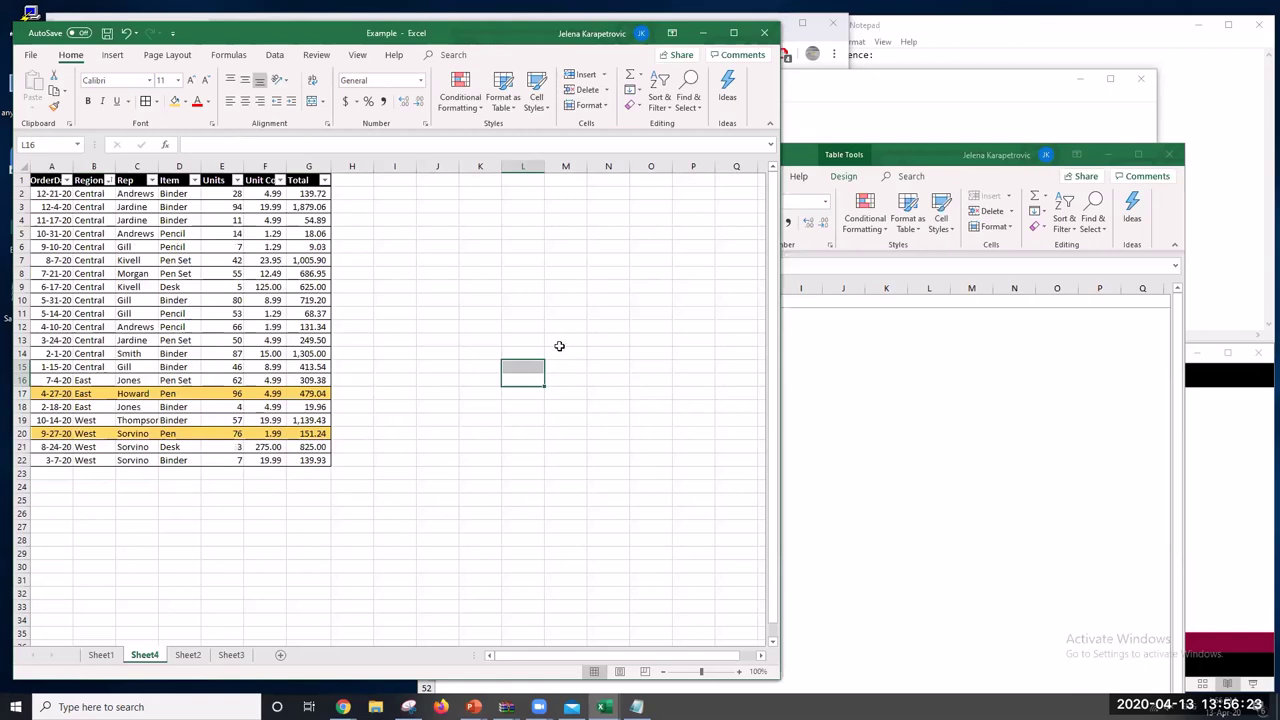
Switch to the Notepad notes and add a Relational Operators heading with <, <=, =, >, >= and <> listed on separate lines below
{"action": "left_click", "coordinate": [343, 707]}
{"action": "left_click", "coordinate": [1020, 45]}
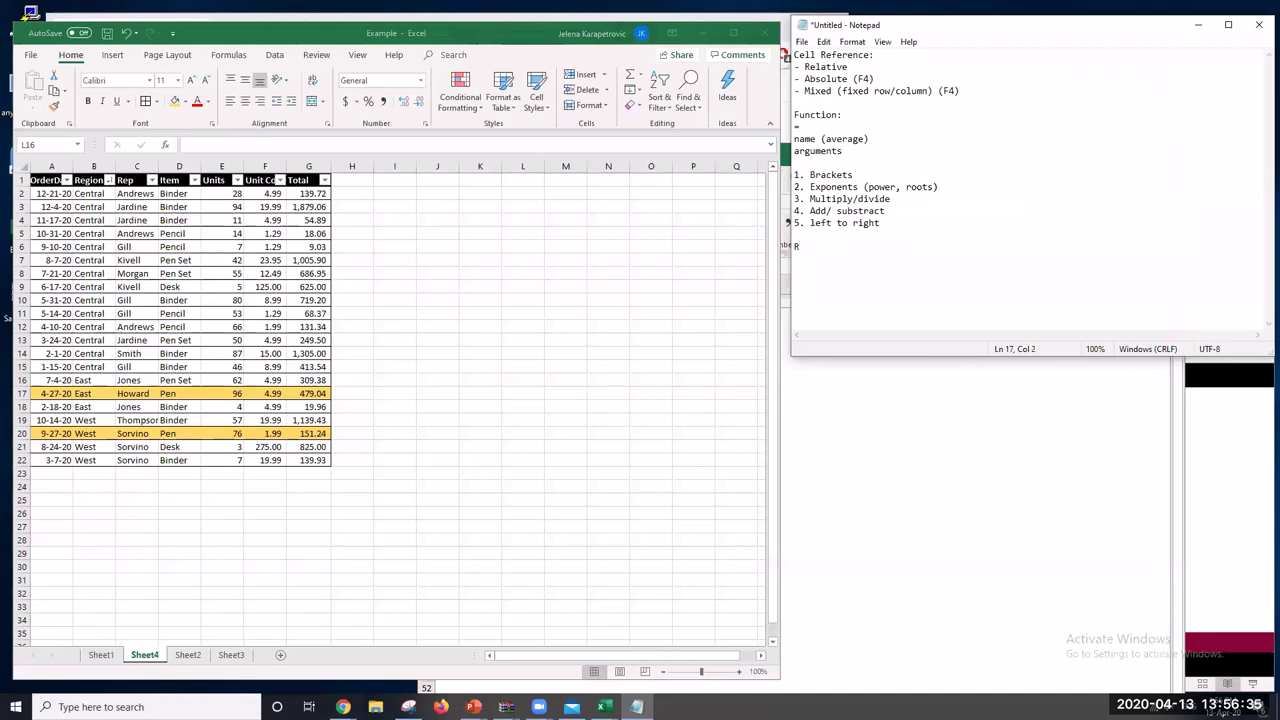
{"action": "type", "text": "lational Operators"}
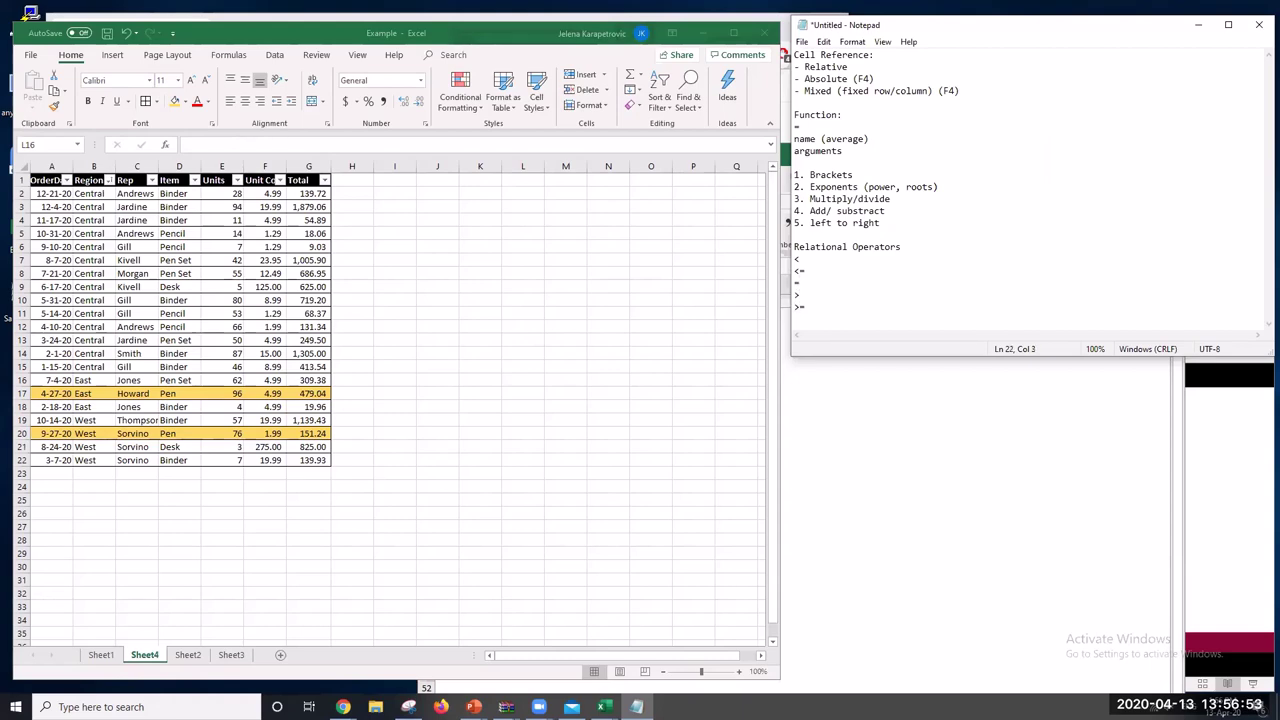
{"action": "key", "text": "Return"}
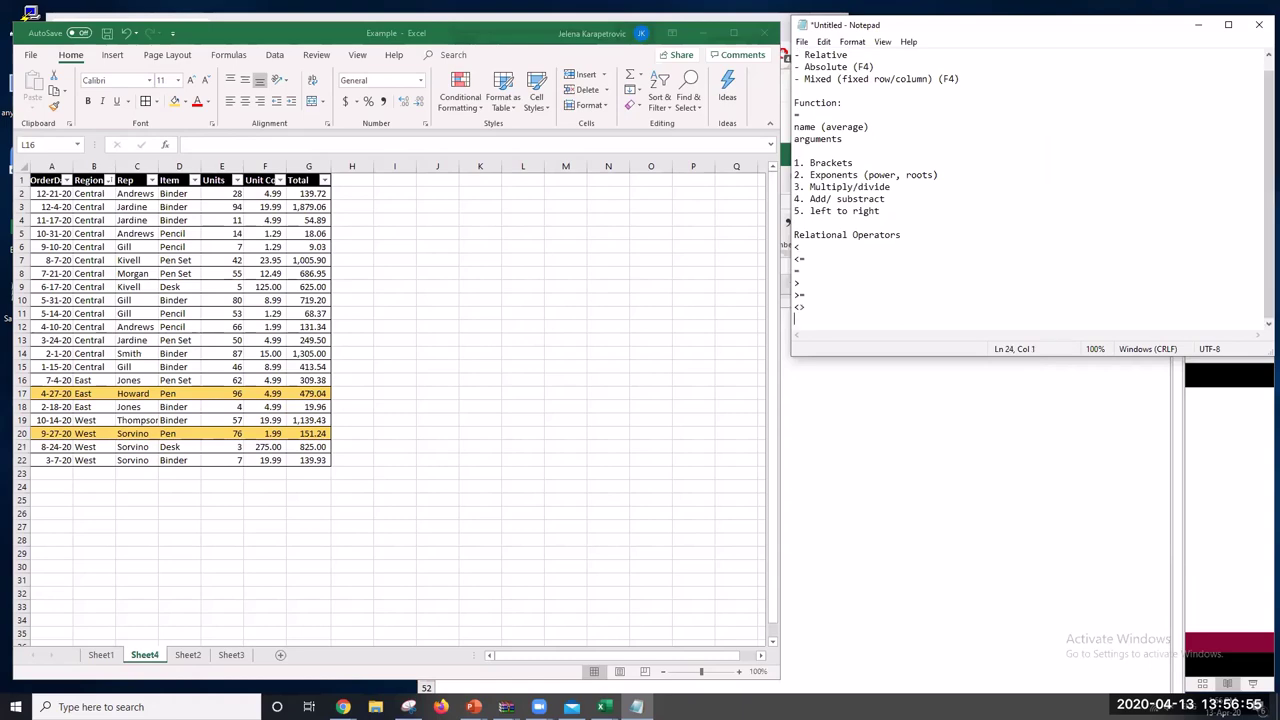
Return to the Excel orders sheet, enter the header "Over $300" in H1 and autofit column H
{"action": "left_click", "coordinate": [441, 320]}
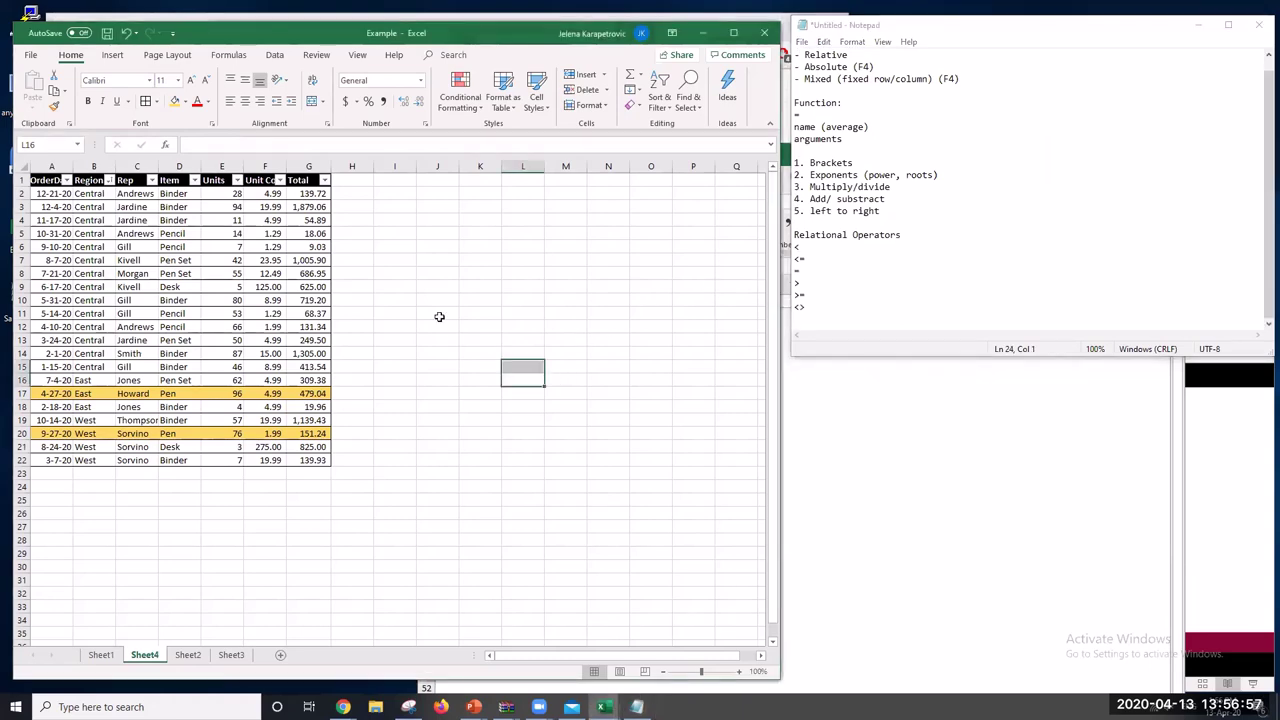
{"action": "left_click", "coordinate": [387, 203]}
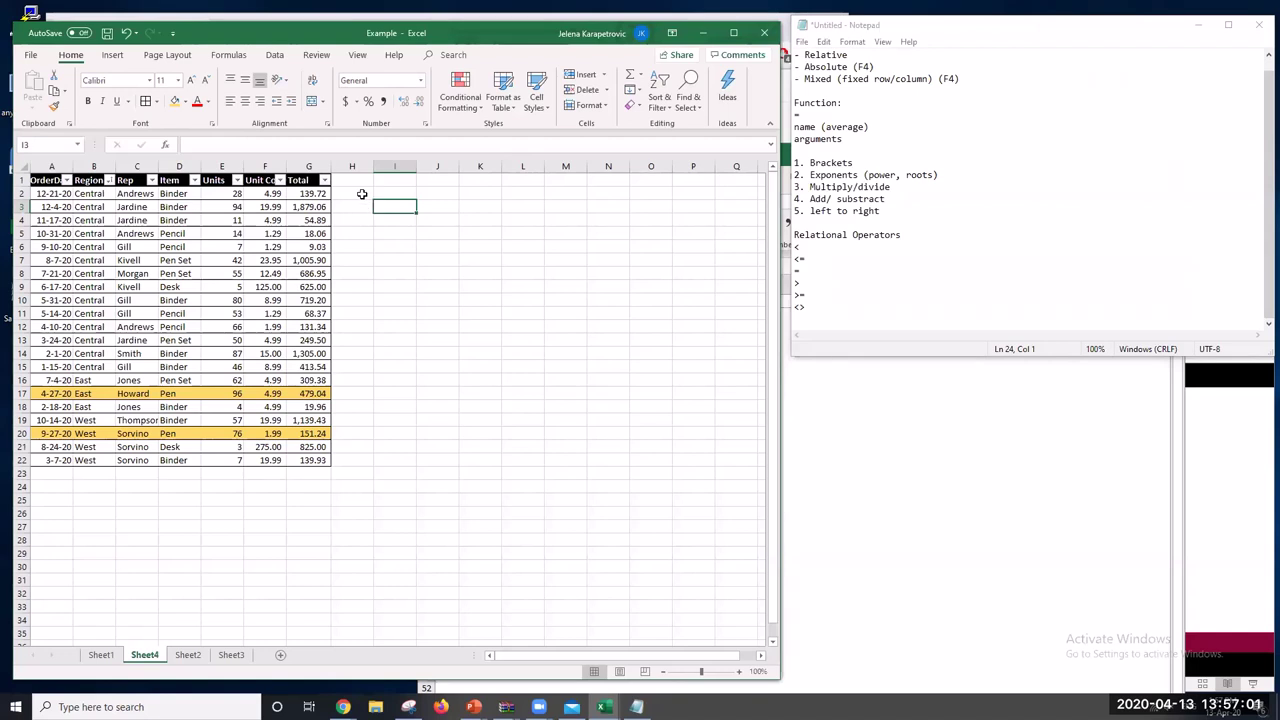
{"action": "left_click", "coordinate": [483, 271]}
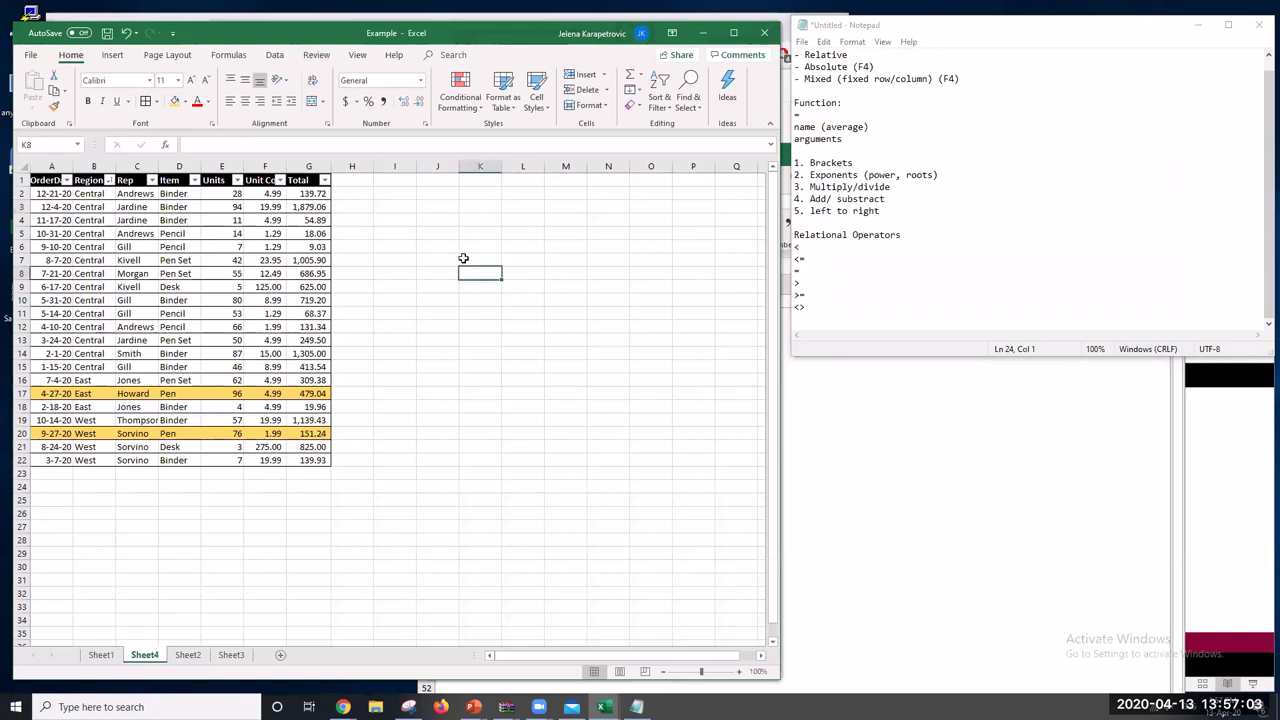
{"action": "left_click", "coordinate": [350, 194]}
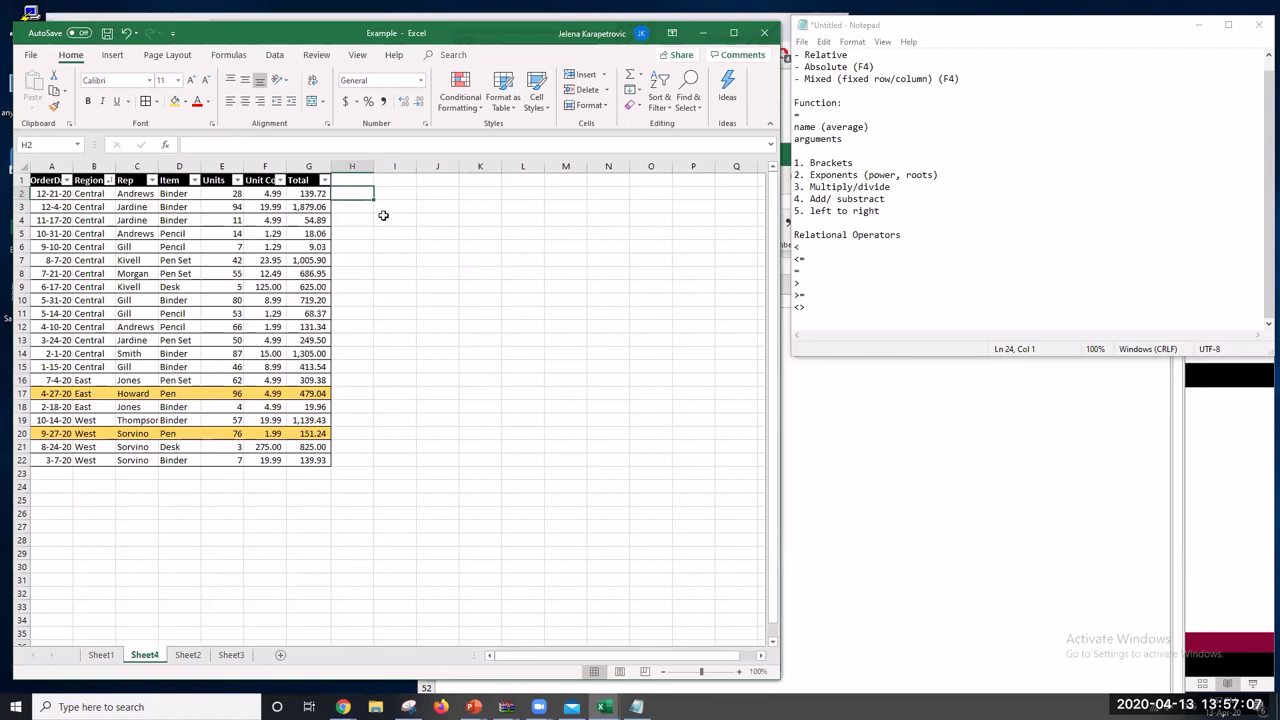
{"action": "left_click", "coordinate": [352, 178]}
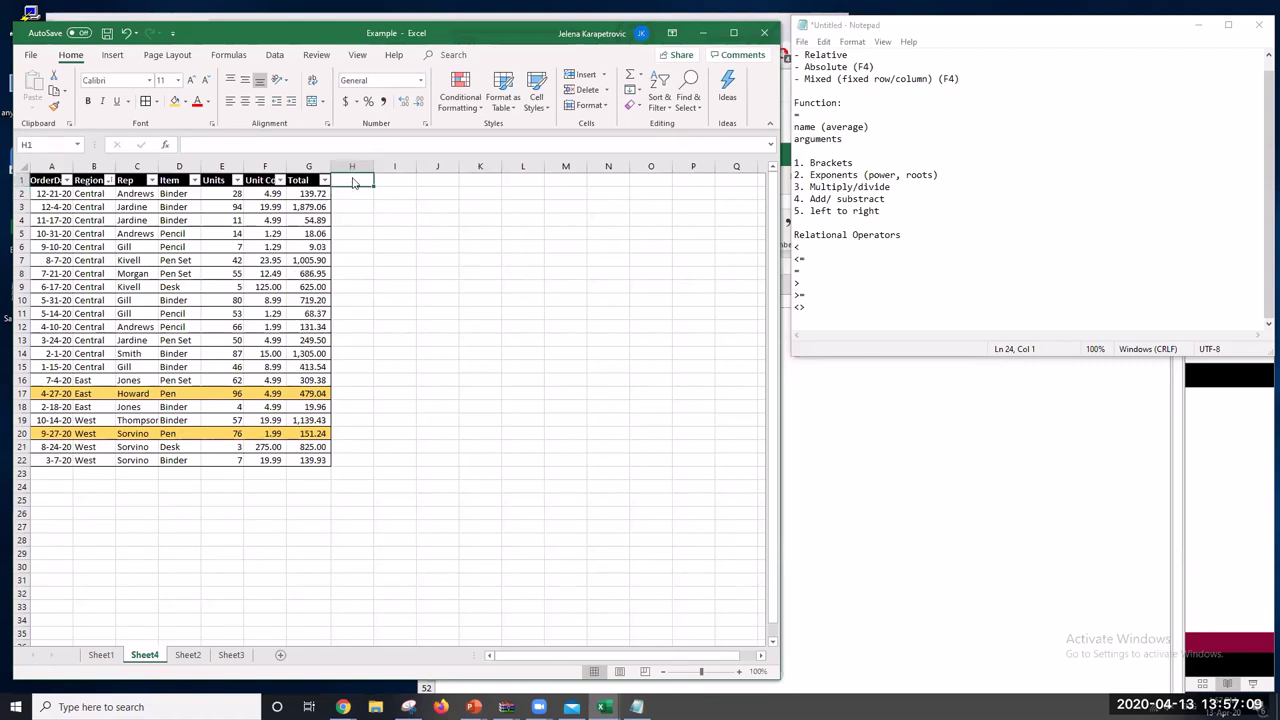
{"action": "type", "text": "Over $300"}
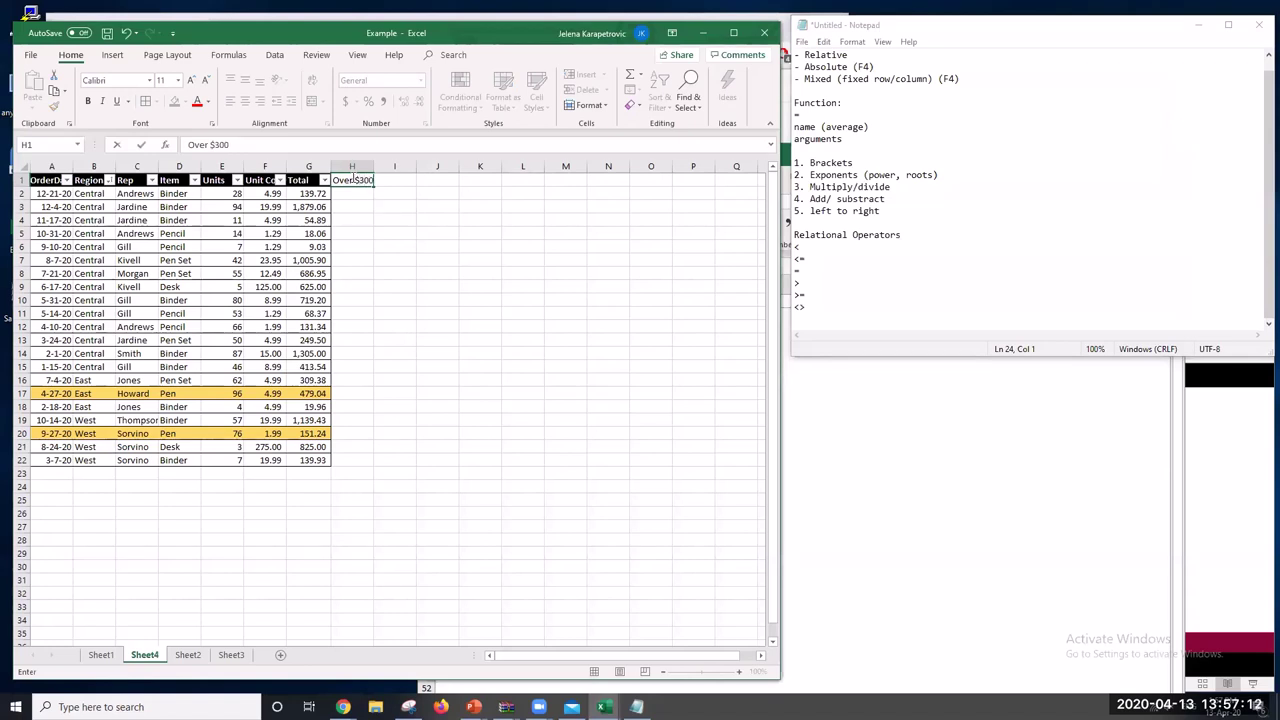
{"action": "key", "text": "Return"}
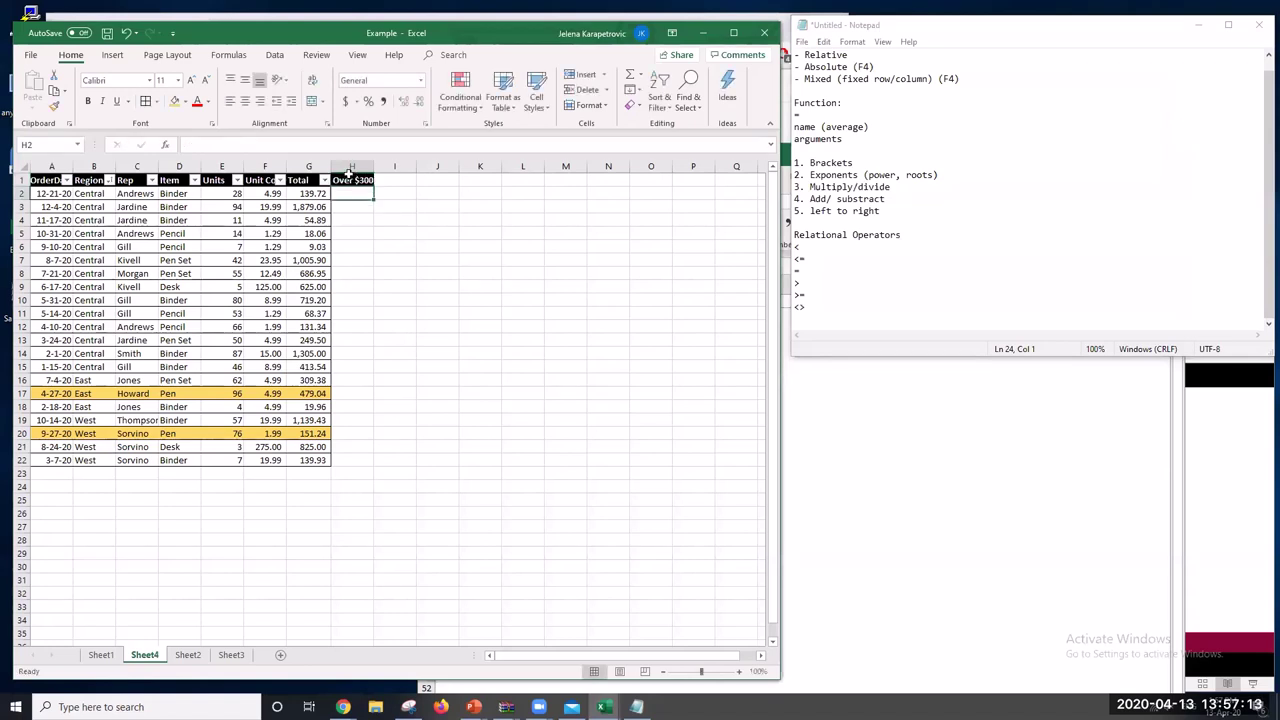
{"action": "double_click", "coordinate": [375, 165]}
{"action": "left_click", "coordinate": [443, 249]}
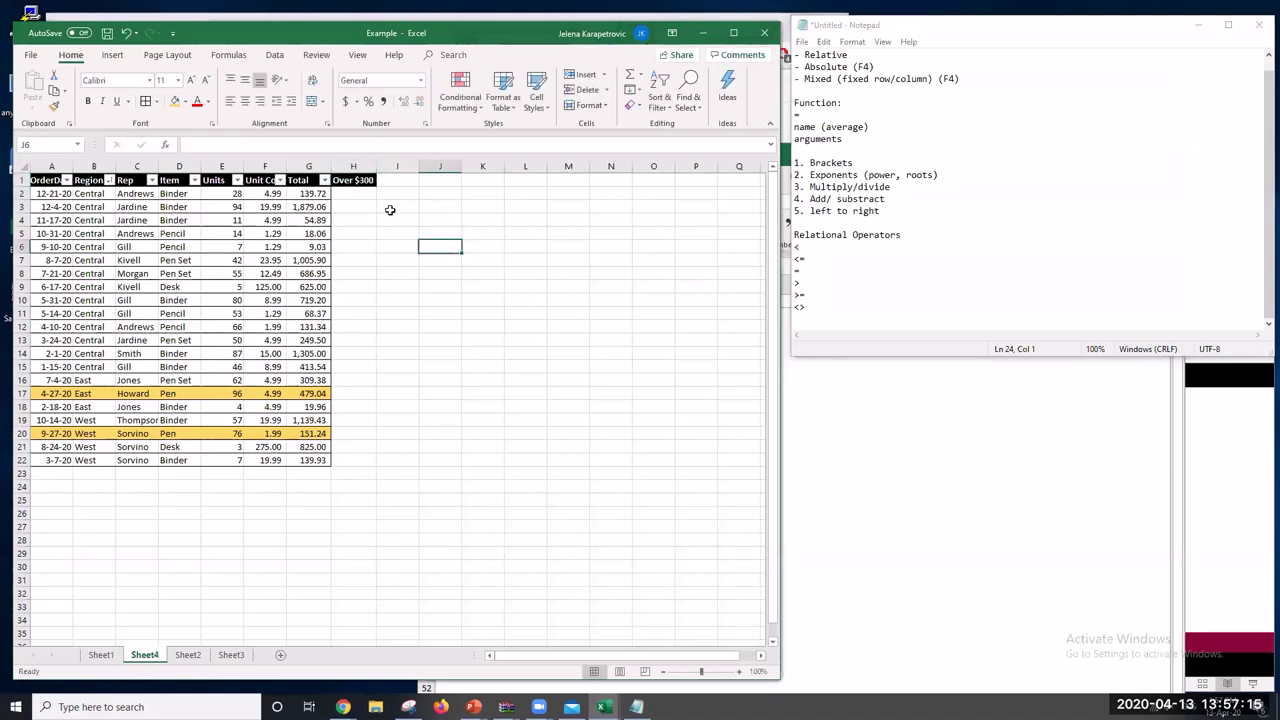
Enter the formula =IF(G2>300,"YES","") in H2 to flag order totals above 300
{"action": "left_click", "coordinate": [369, 195]}
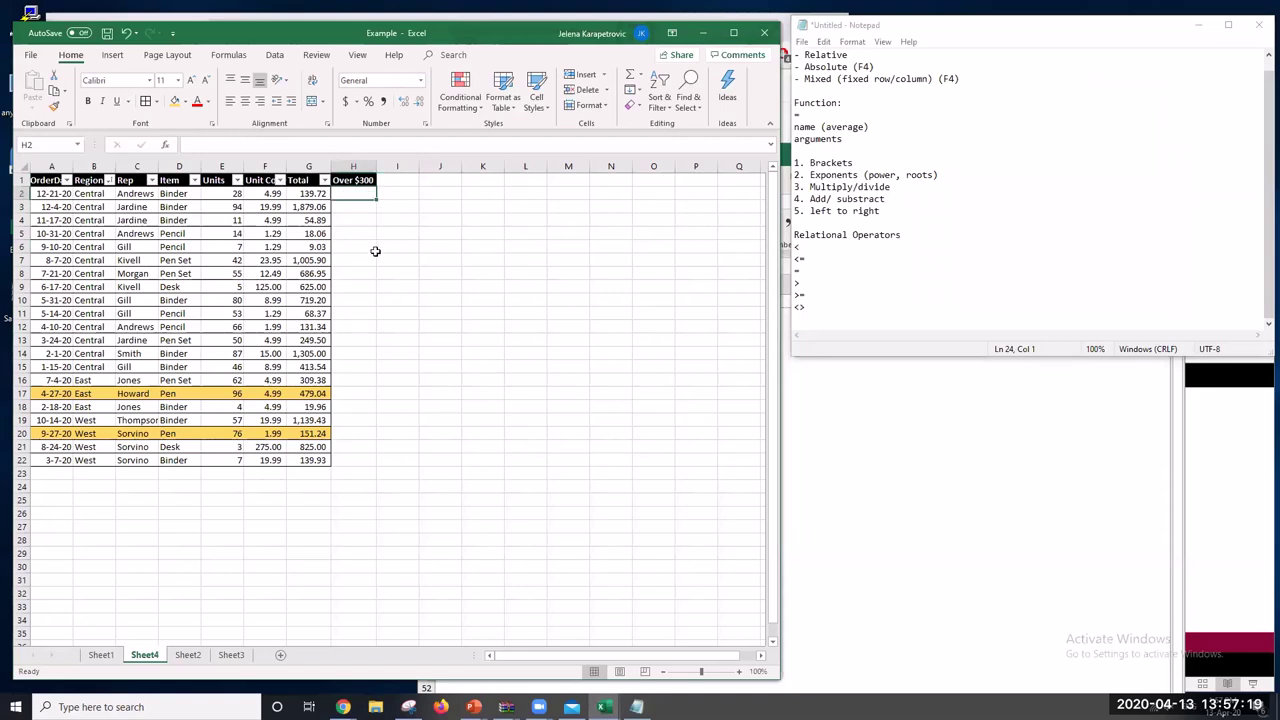
{"action": "left_click", "coordinate": [316, 195]}
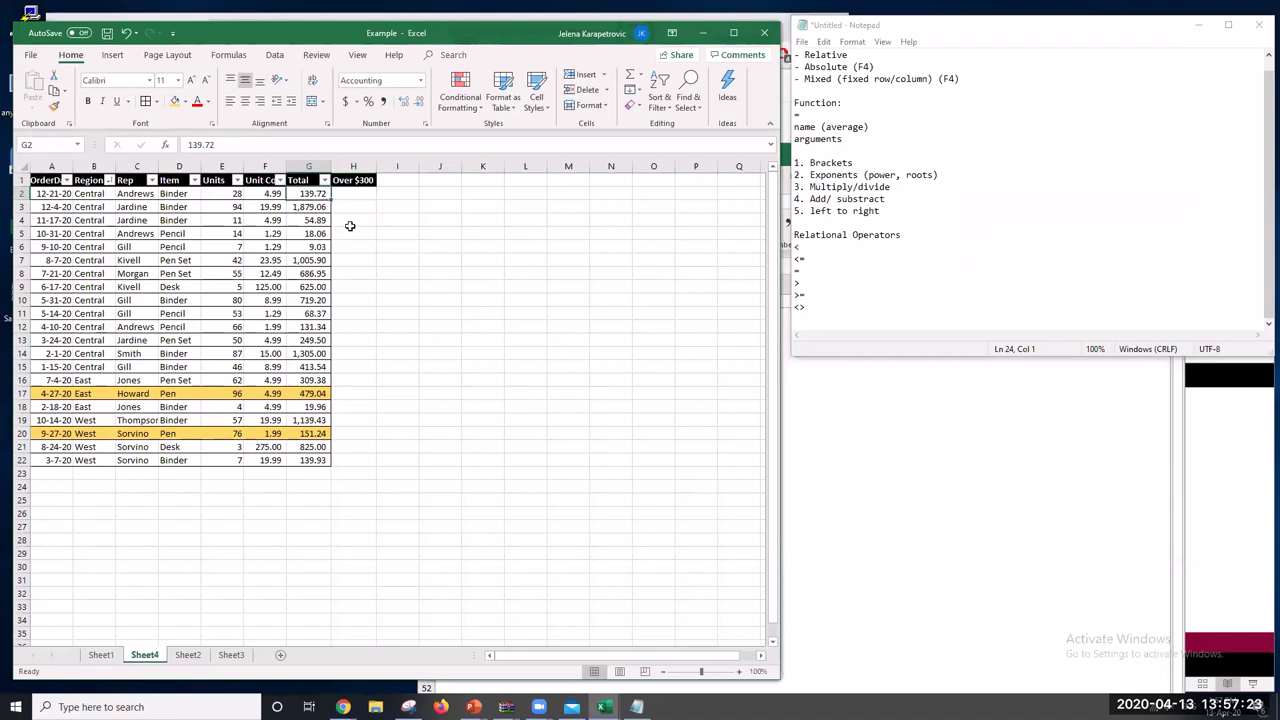
{"action": "left_click", "coordinate": [358, 195]}
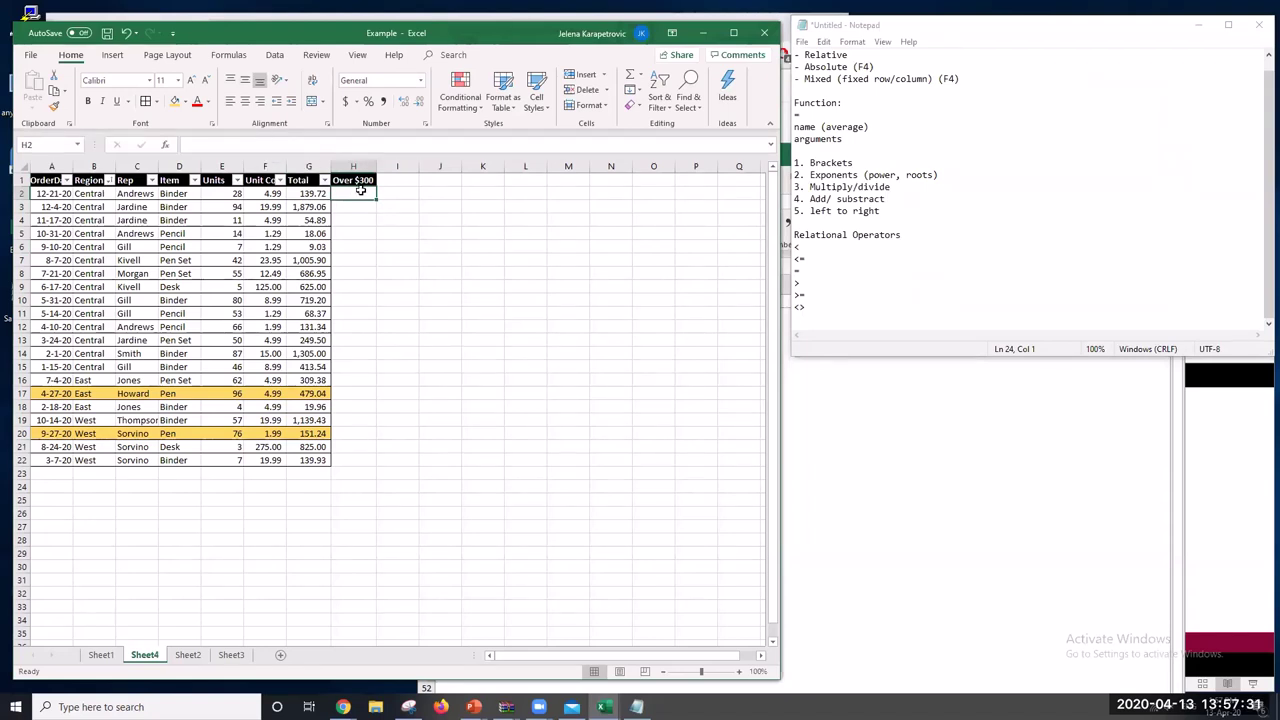
{"action": "left_click", "coordinate": [333, 145]}
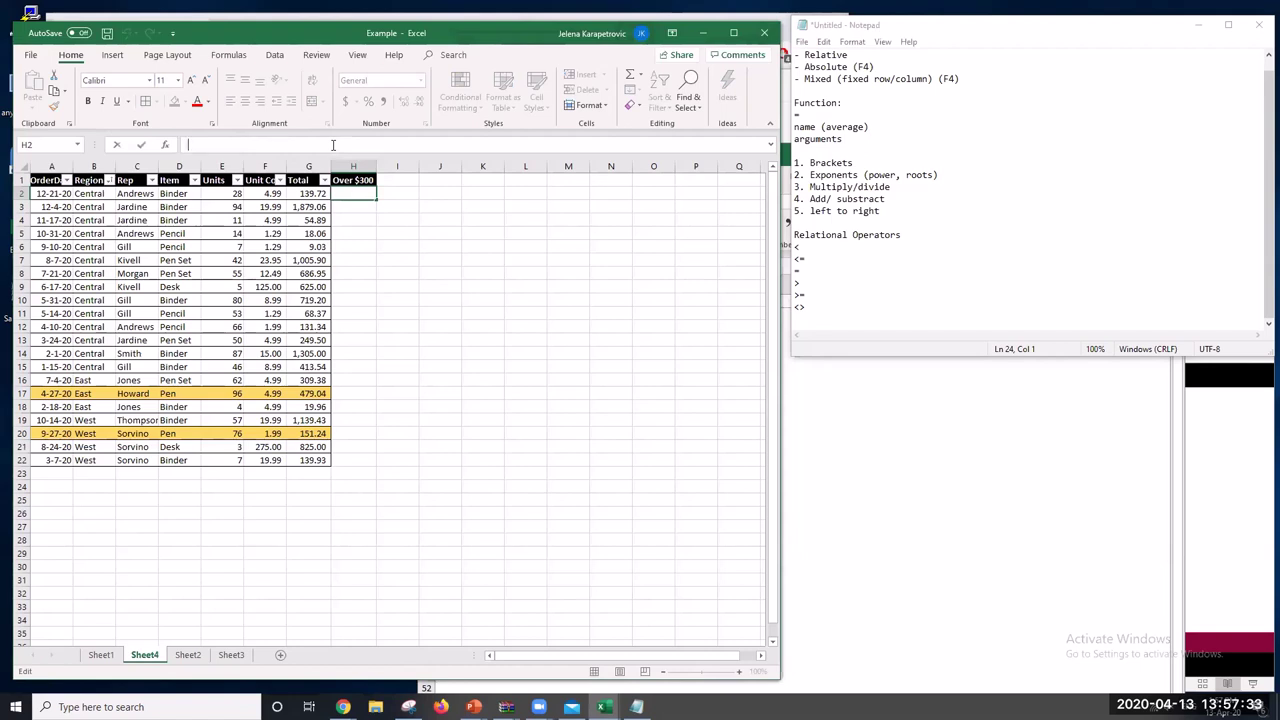
{"action": "type", "text": "=if"}
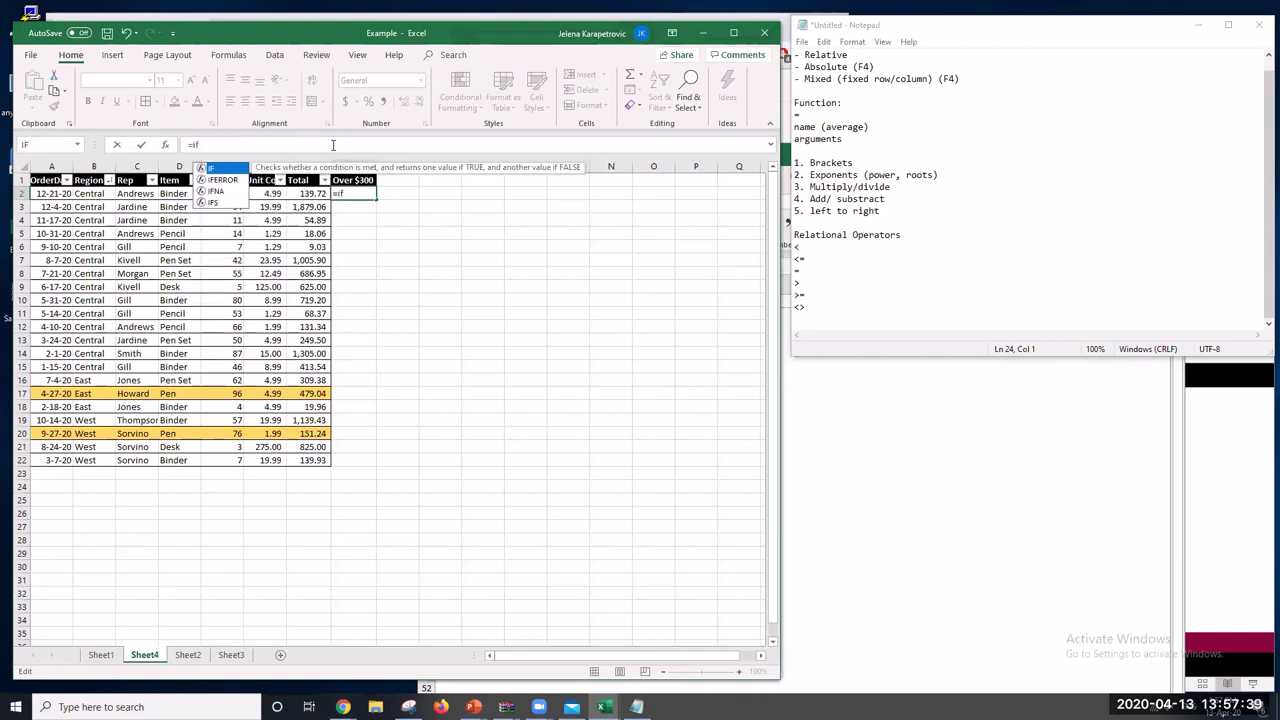
{"action": "type", "text": "("}
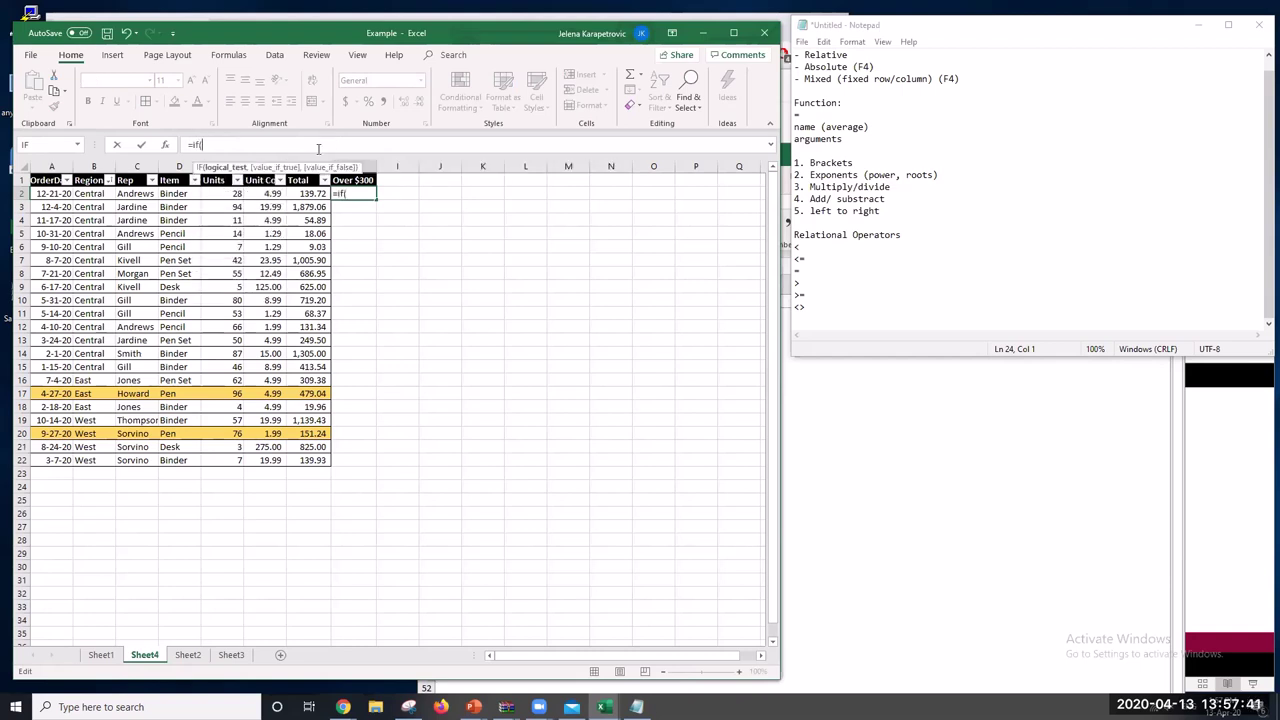
{"action": "left_click", "coordinate": [308, 193]}
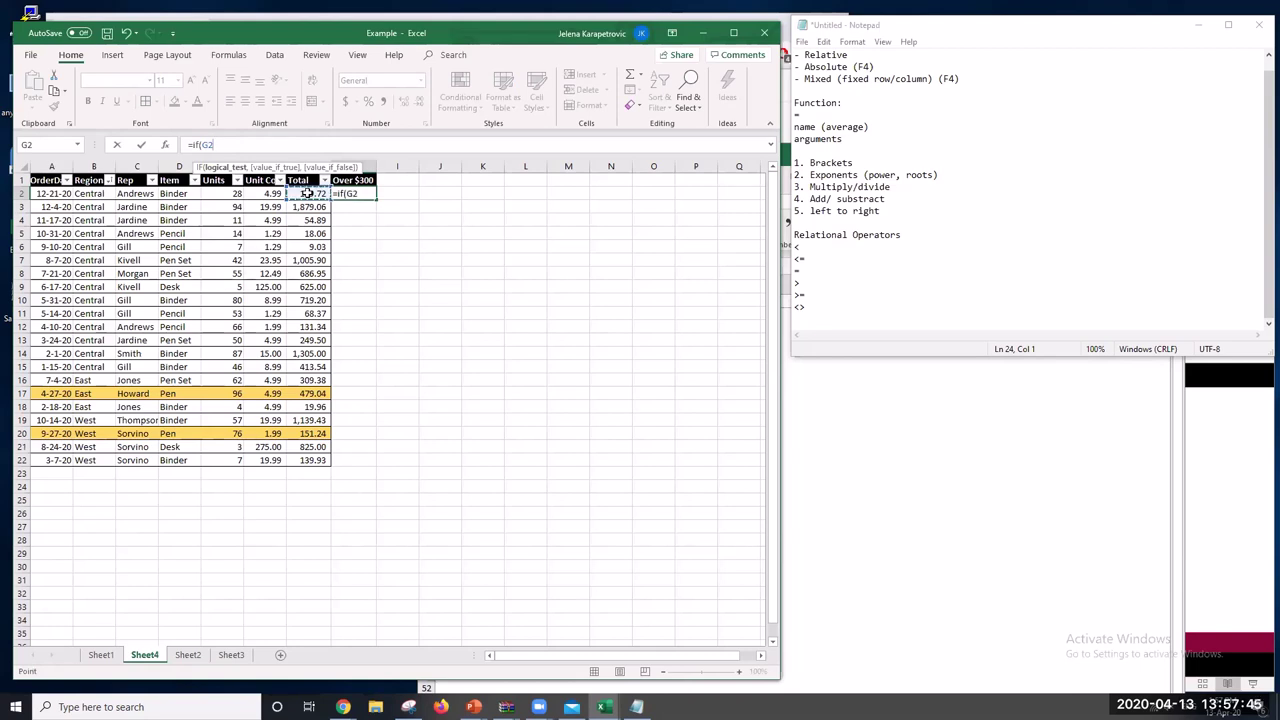
{"action": "type", "text": ">300,"}
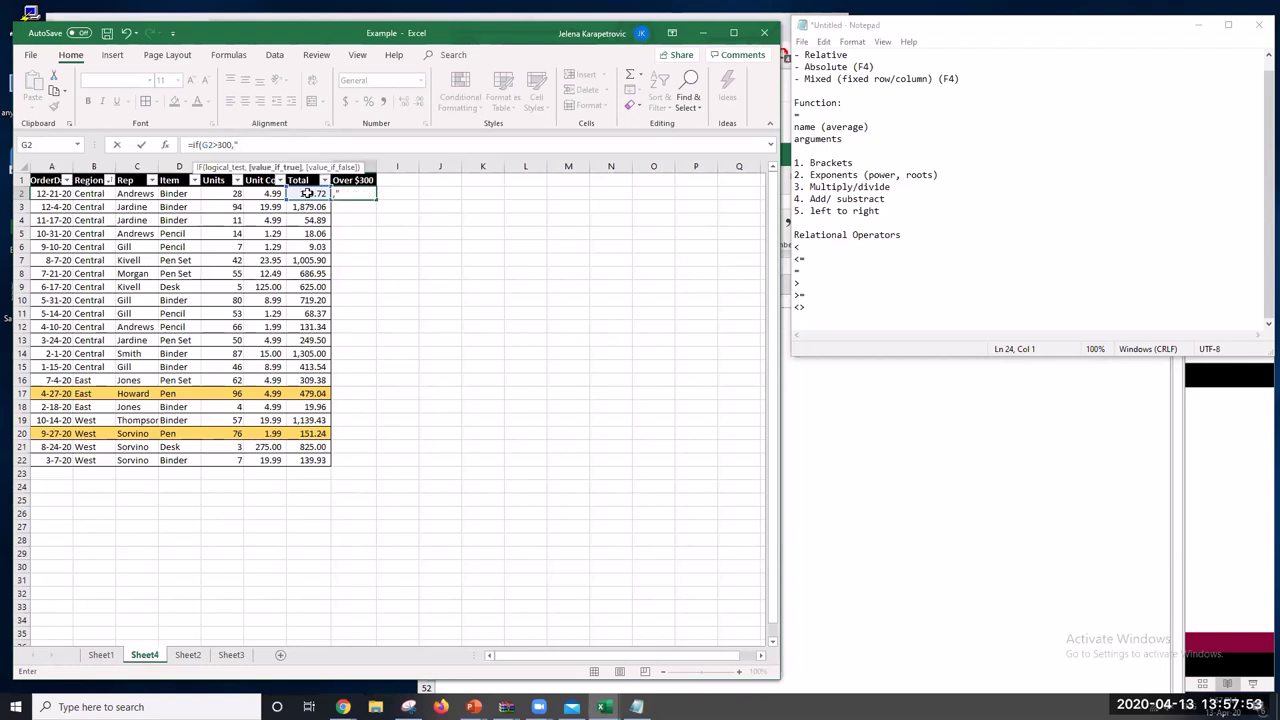
{"action": "type", "text": " YES\","}
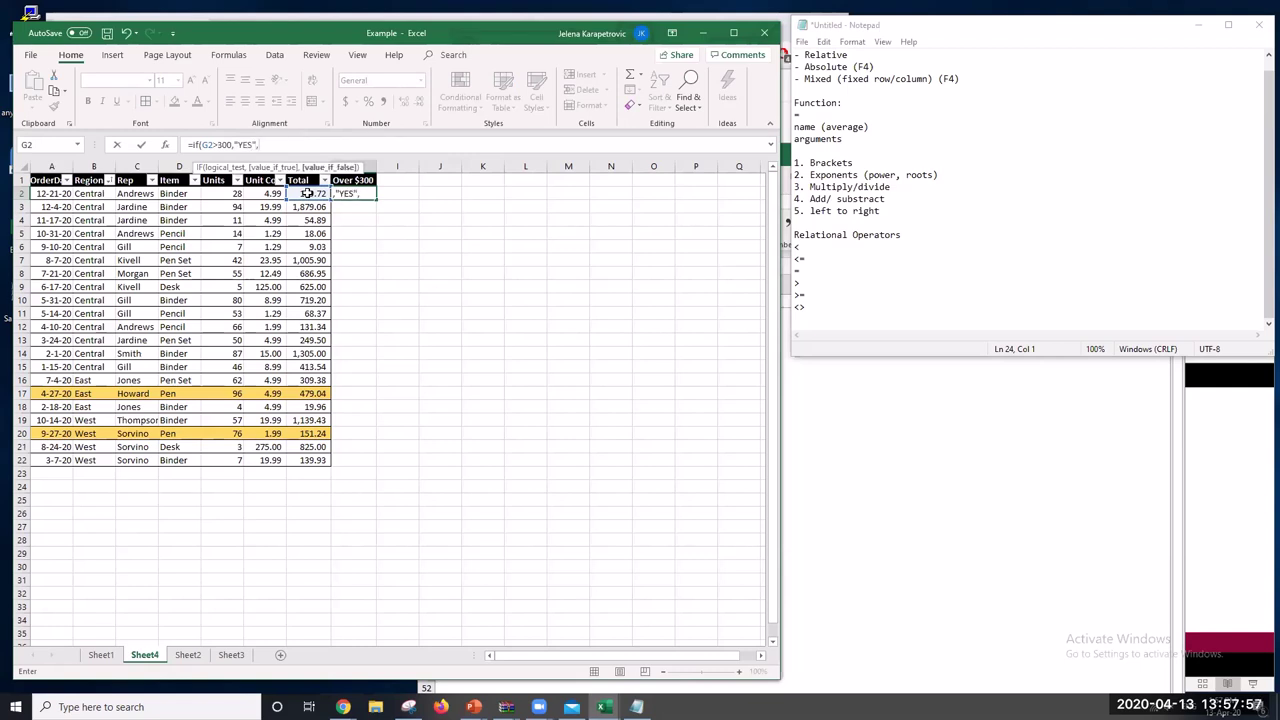
{"action": "type", "text": "\"\""}
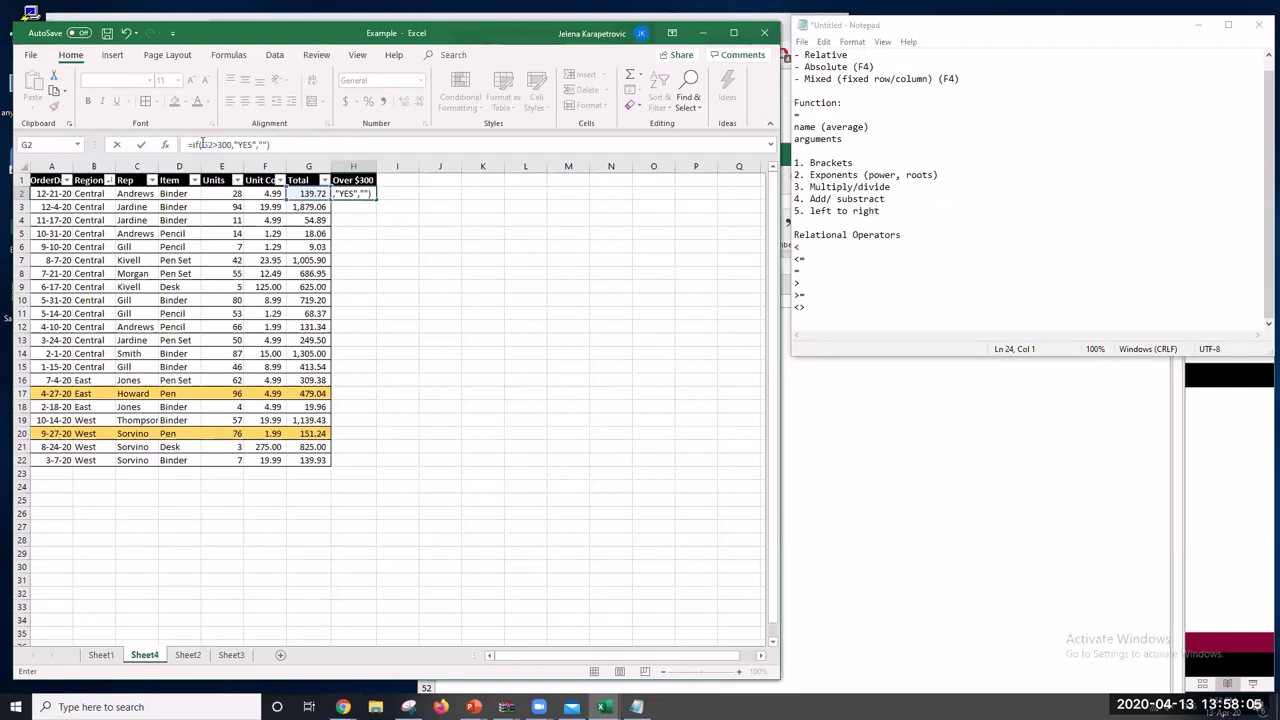
{"action": "left_click_drag", "start_coordinate": [203, 144], "coordinate": [234, 145]}
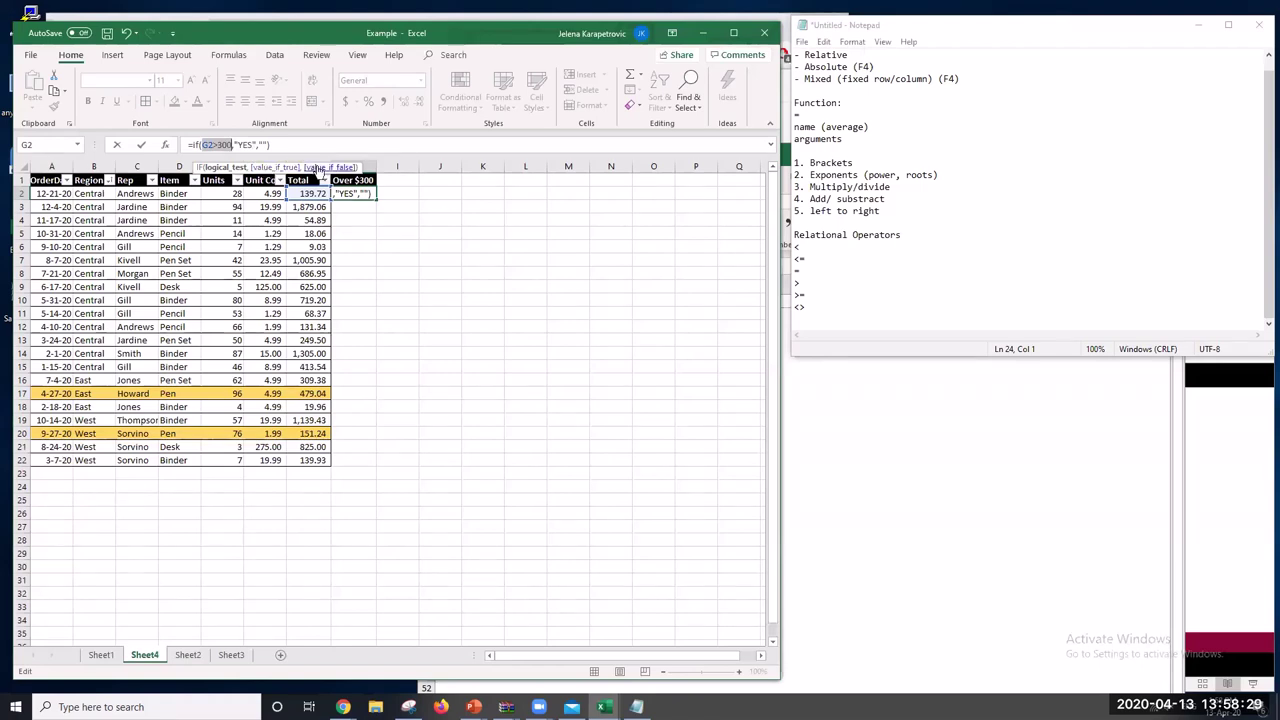
{"action": "left_click", "coordinate": [290, 147]}
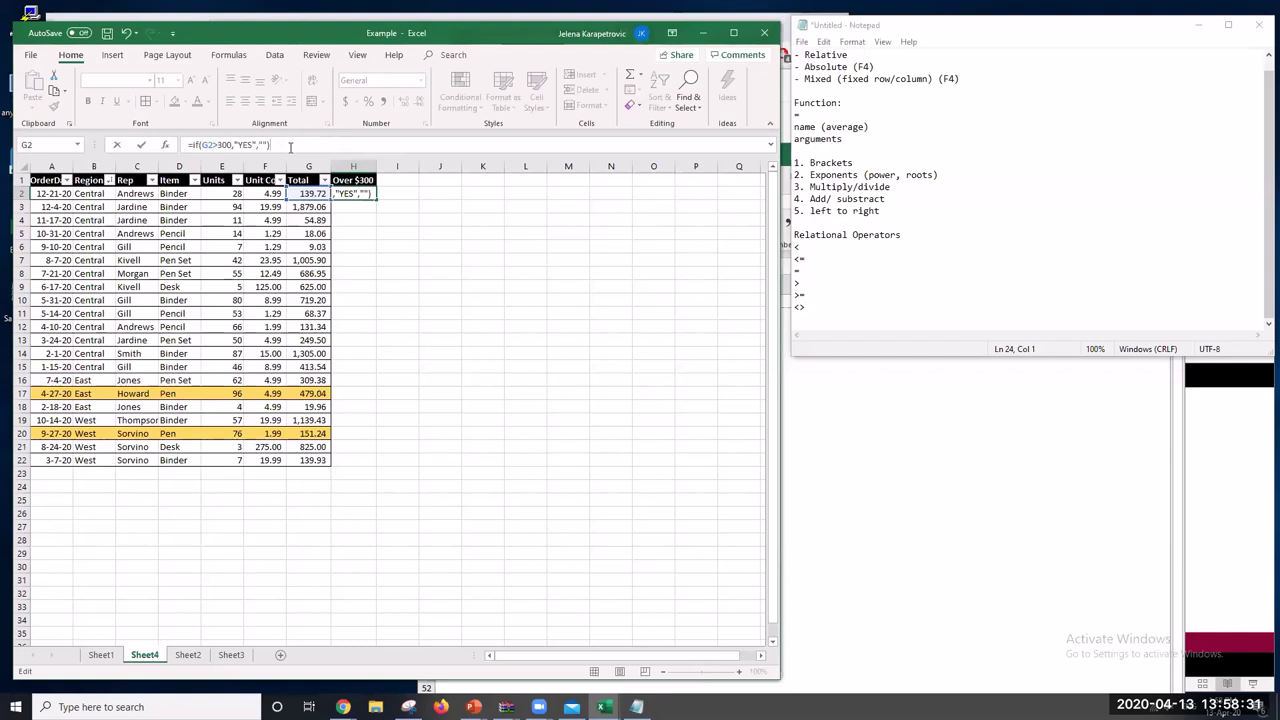
{"action": "key", "text": "Return"}
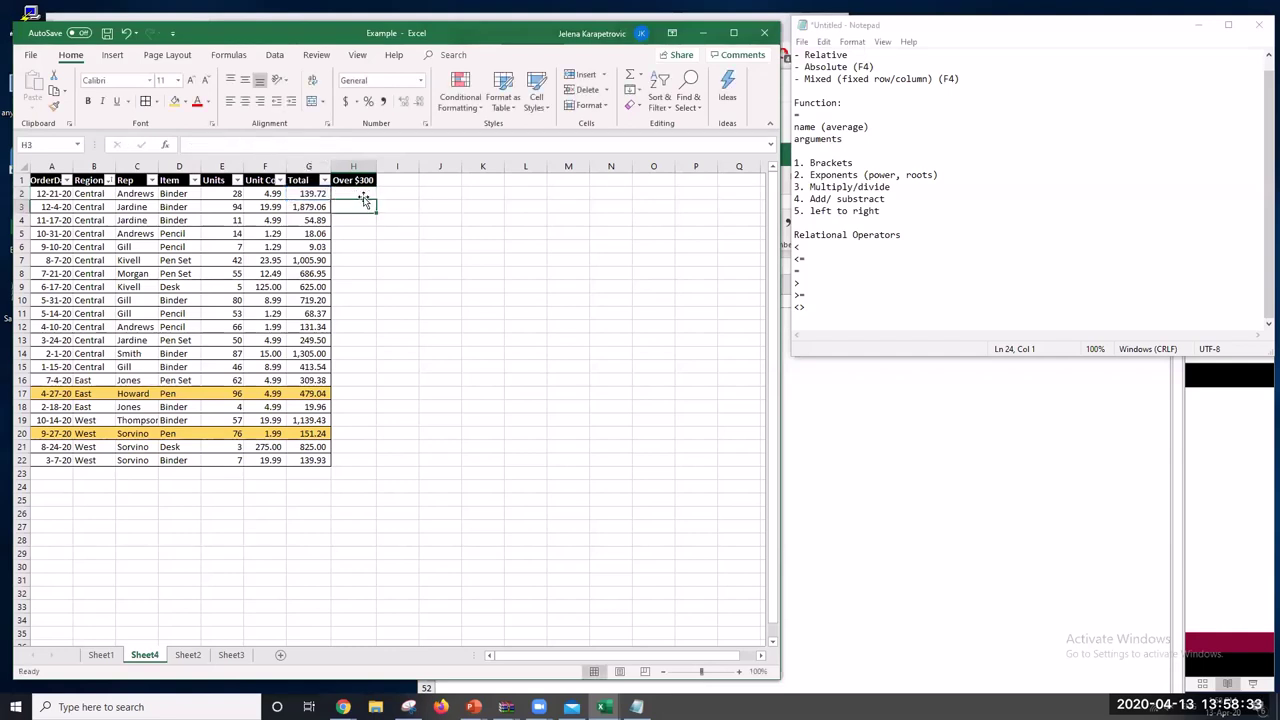
Fill the IF formula in H2 down through H22 for all the order rows
{"action": "left_click", "coordinate": [358, 193]}
{"action": "left_click_drag", "start_coordinate": [376, 199], "coordinate": [378, 465]}
{"action": "left_click", "coordinate": [522, 338]}
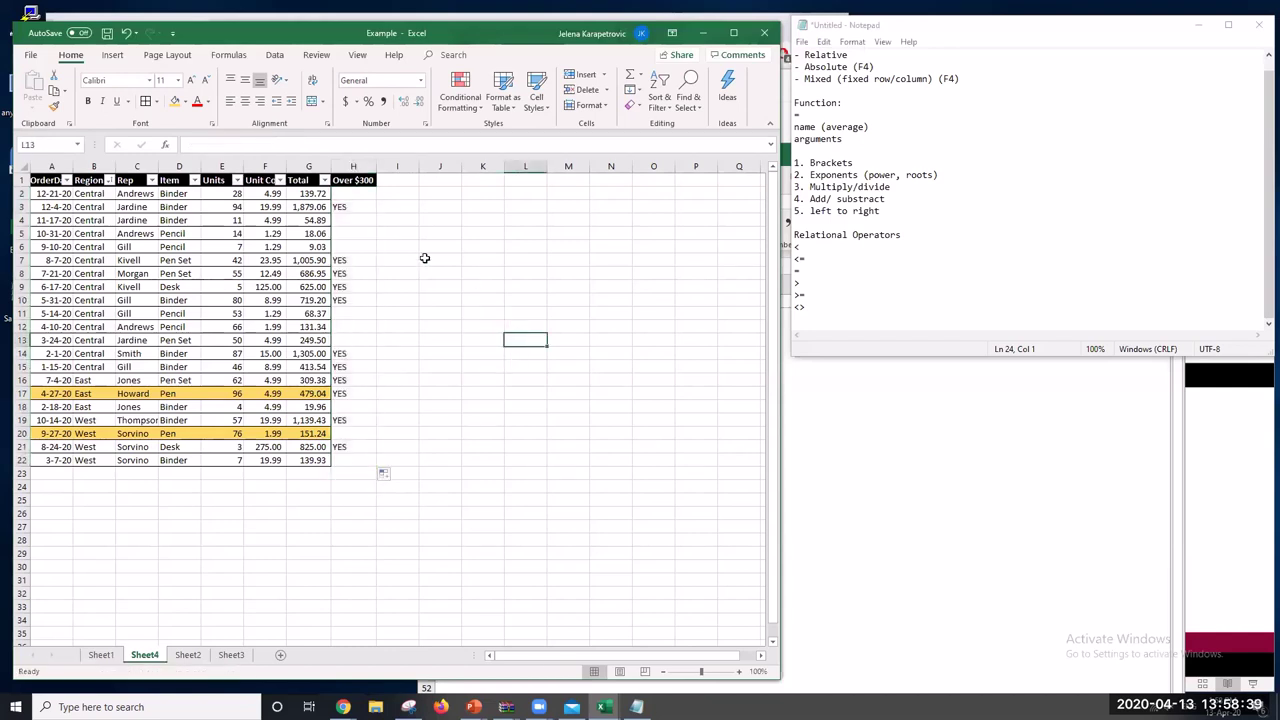
Compare the order totals in column G with the Over $300 flags and their formulas, checking rows 3 and 7
{"action": "left_click", "coordinate": [365, 206]}
{"action": "left_click", "coordinate": [321, 204]}
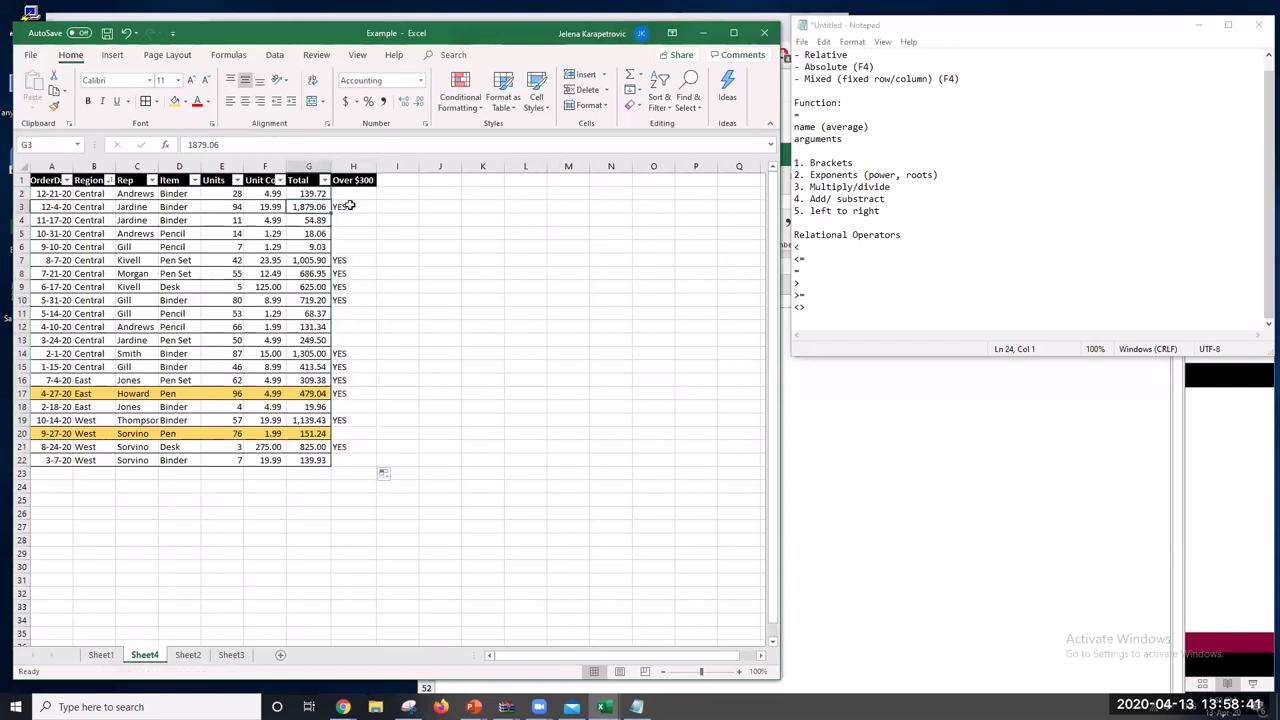
{"action": "left_click", "coordinate": [350, 205]}
{"action": "left_click", "coordinate": [484, 290]}
{"action": "left_click", "coordinate": [312, 206]}
{"action": "left_click", "coordinate": [350, 206]}
{"action": "left_click", "coordinate": [320, 262]}
{"action": "left_click", "coordinate": [348, 259]}
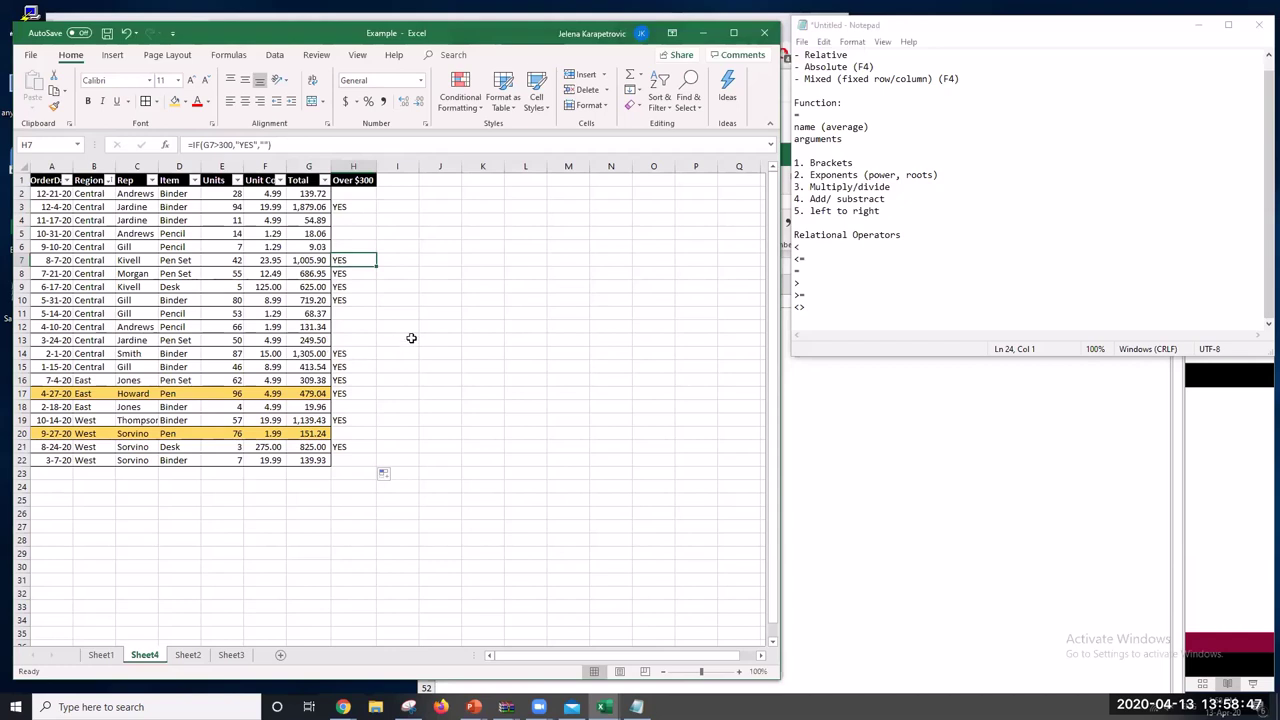
{"action": "left_click_drag", "start_coordinate": [432, 340], "coordinate": [432, 327]}
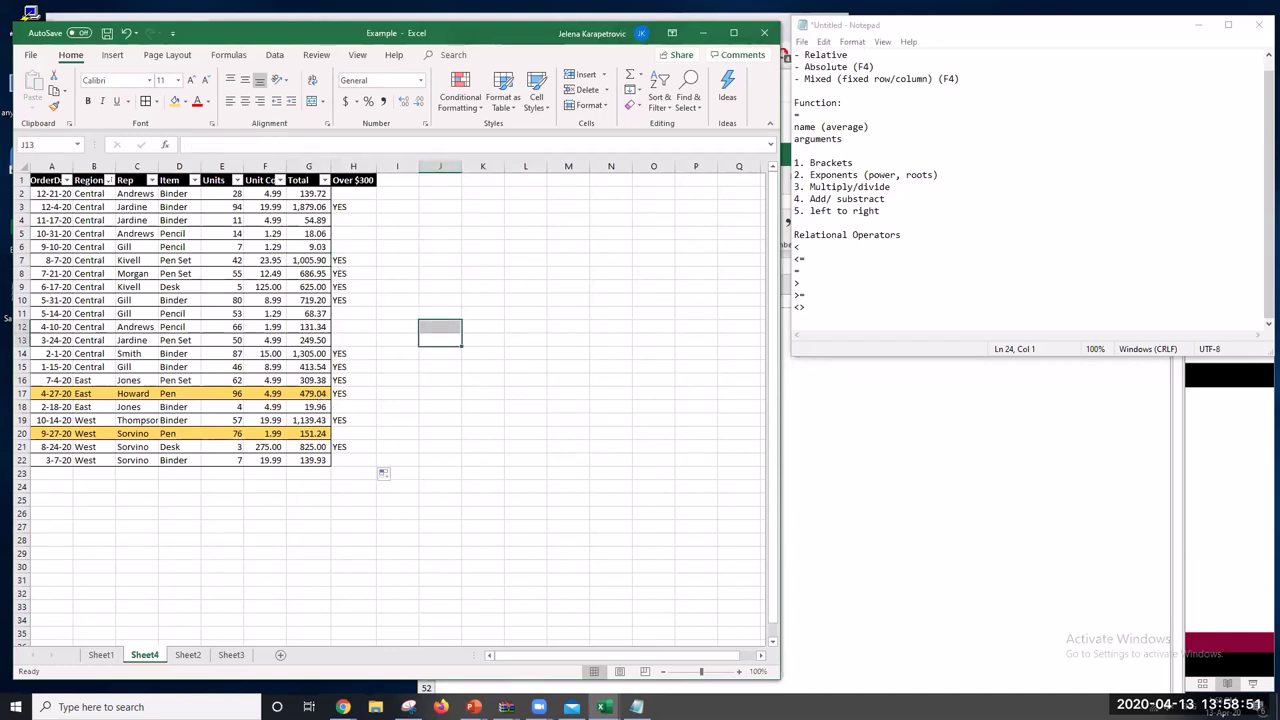
{"action": "left_click", "coordinate": [355, 204]}
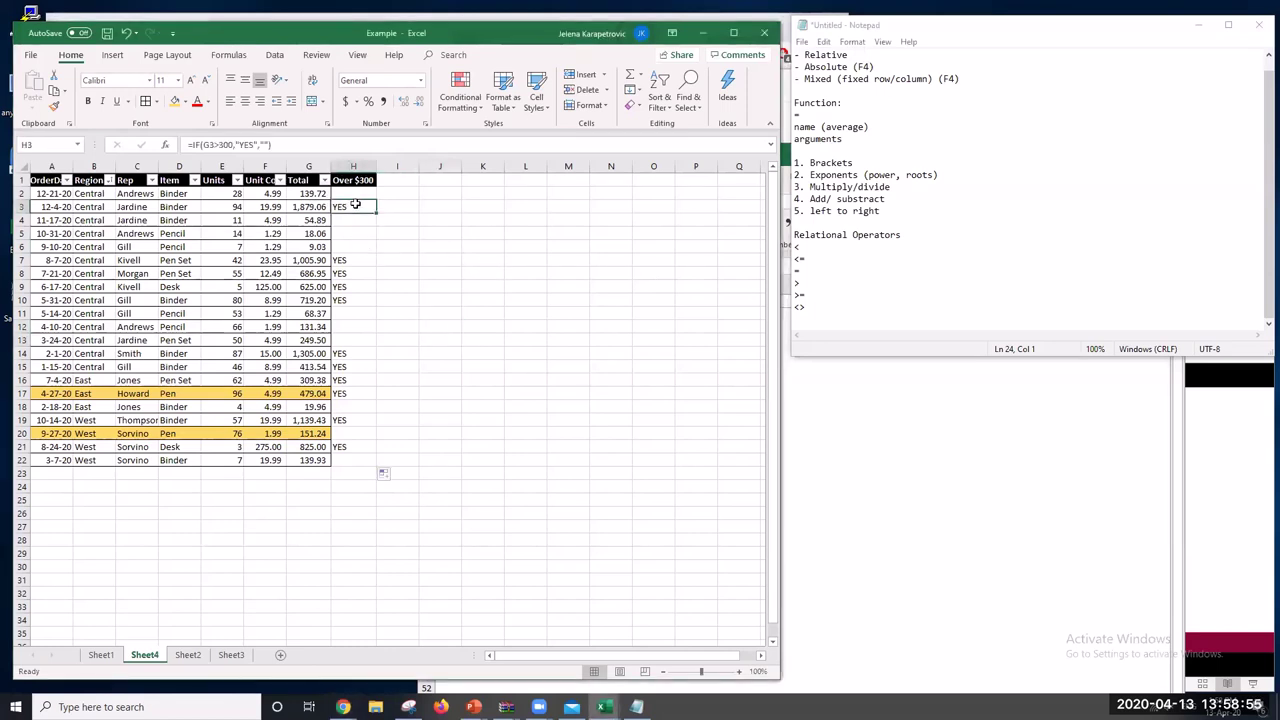
{"action": "left_click", "coordinate": [627, 218]}
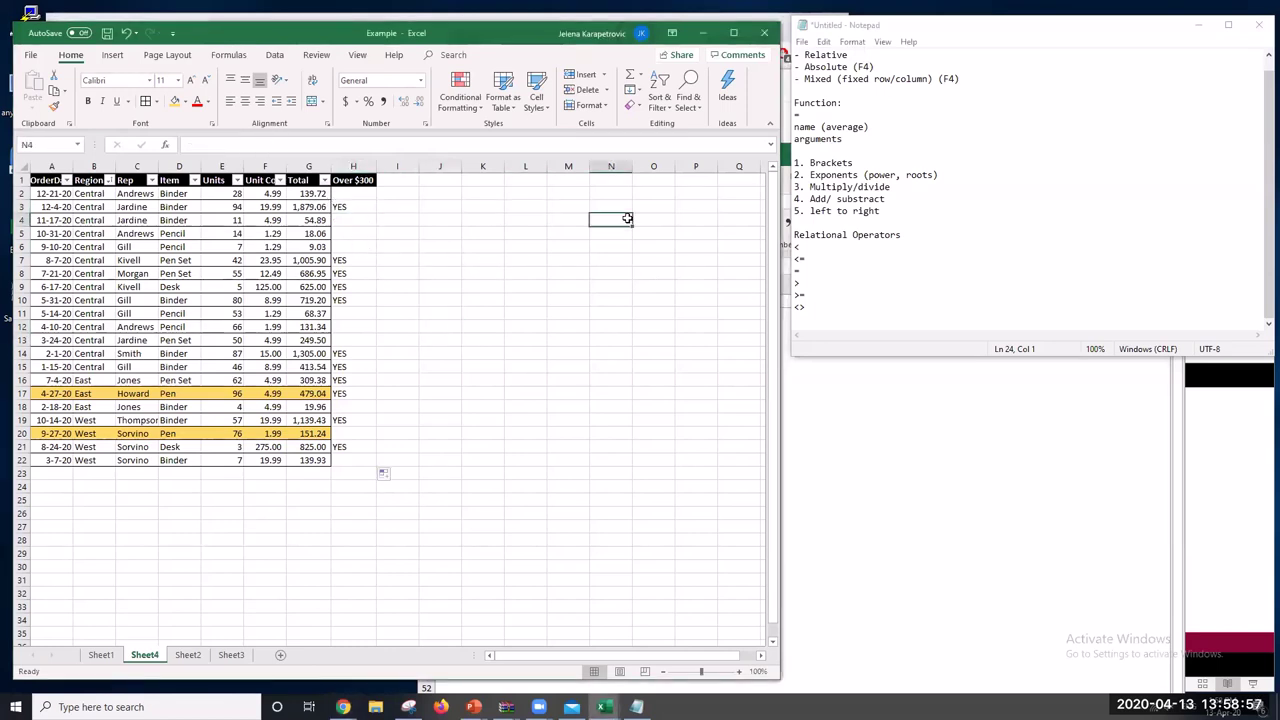
{"action": "key", "text": "alt+Tab"}
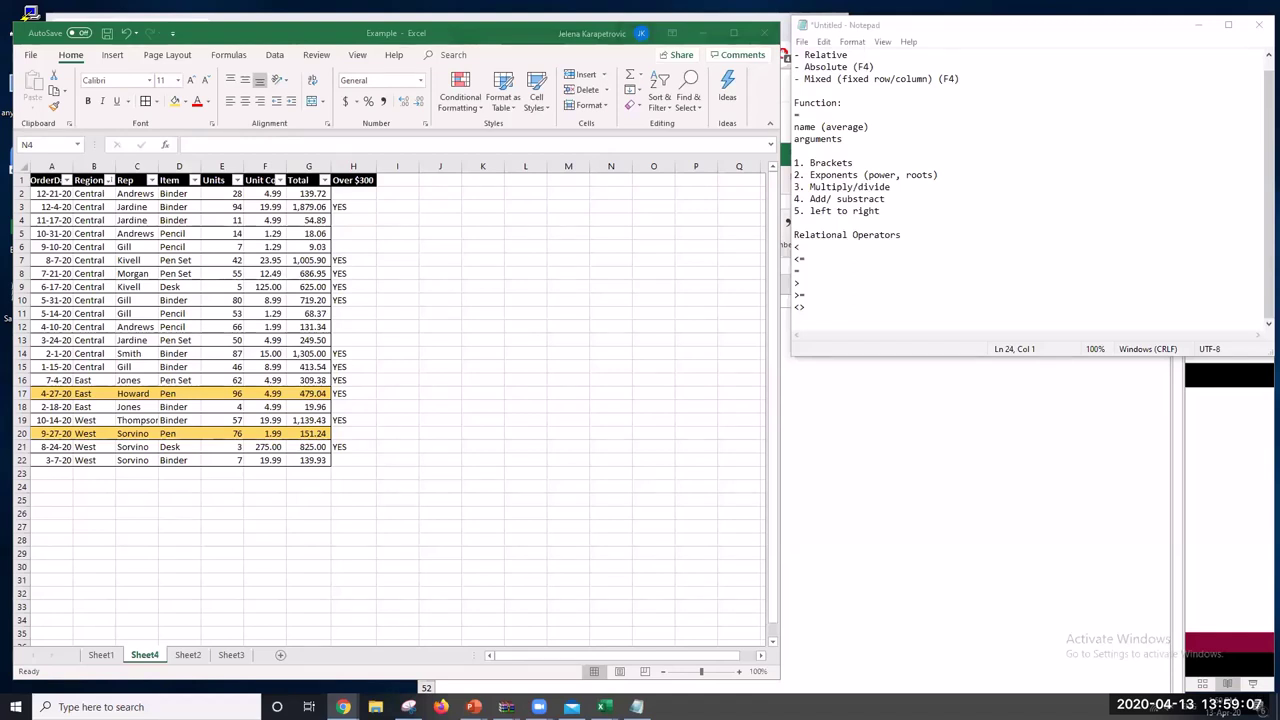
{"action": "left_click", "coordinate": [519, 295]}
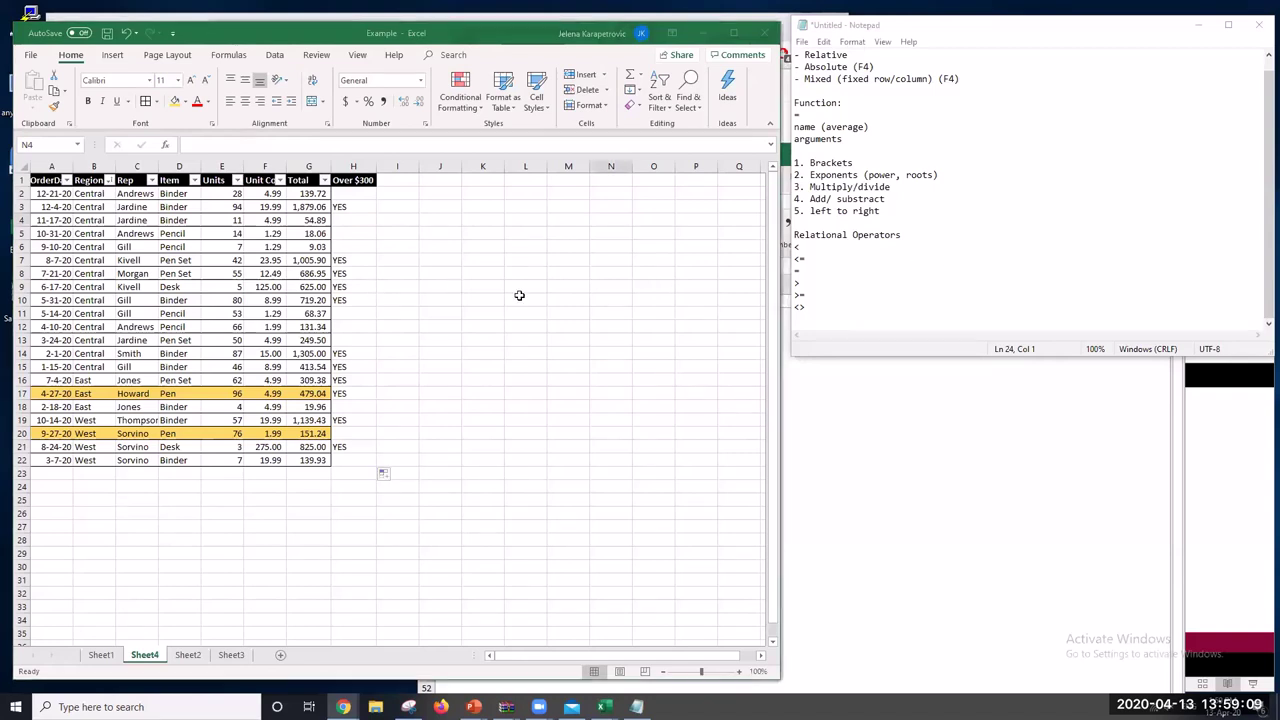
{"action": "left_click", "coordinate": [345, 192]}
{"action": "left_click", "coordinate": [603, 270]}
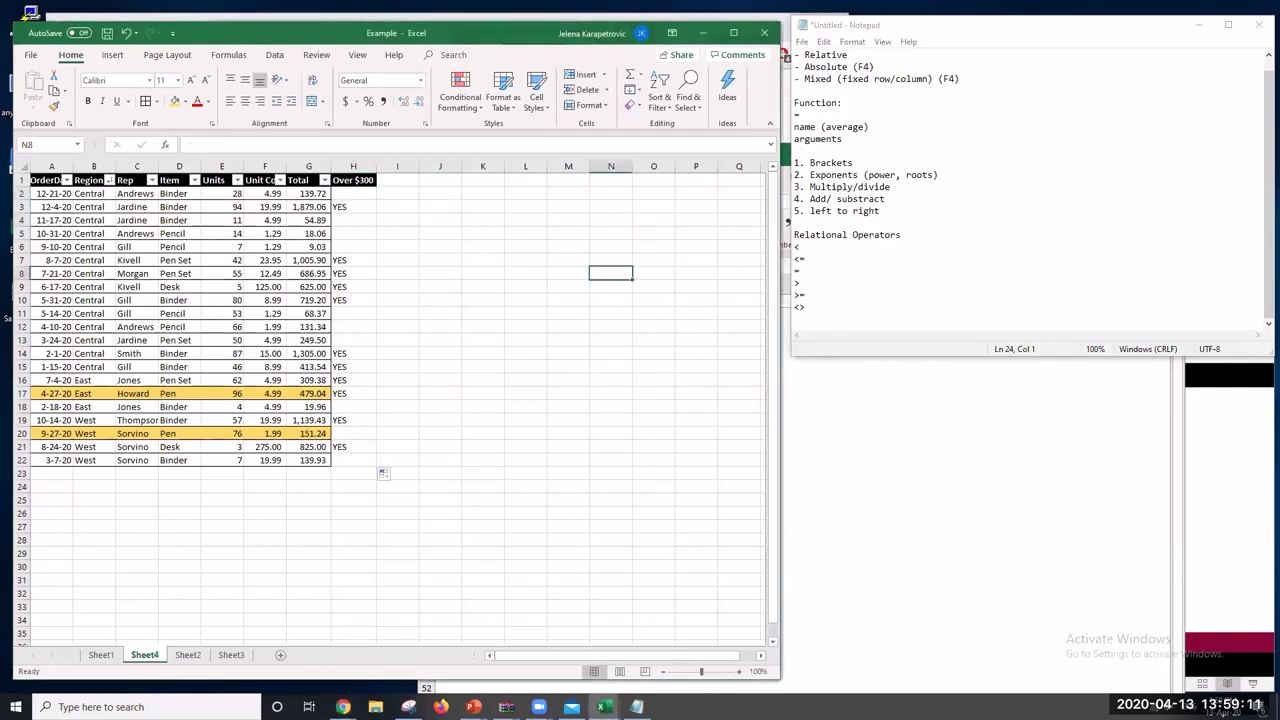
Switch to the PowerPoint slide show and advance from the Objectives slide to the Charts slide
{"action": "left_click", "coordinate": [800, 271]}
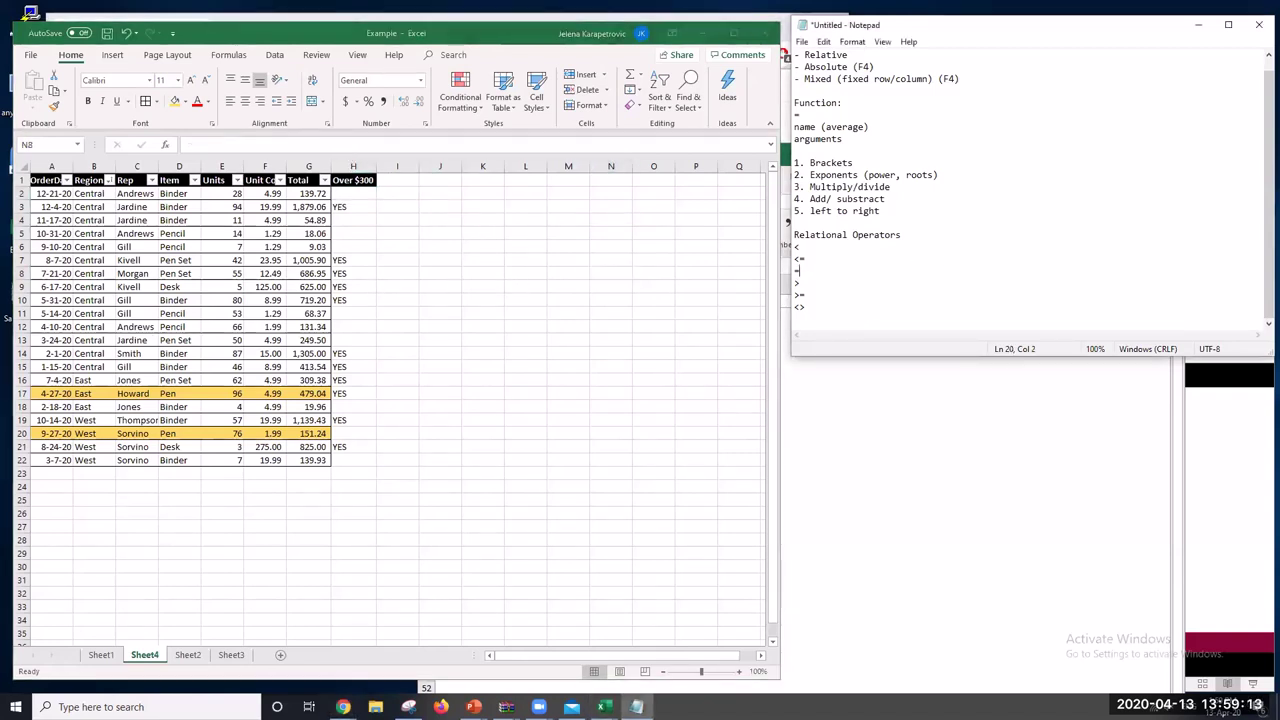
{"action": "left_click", "coordinate": [1259, 466]}
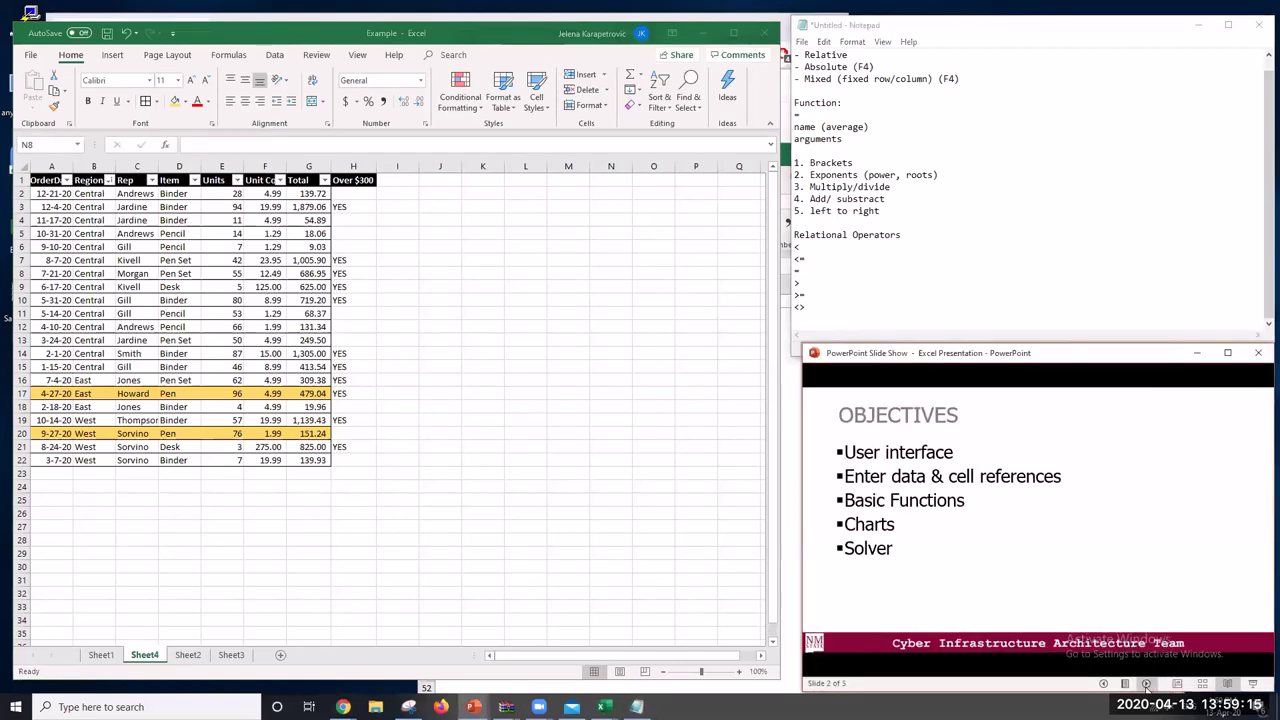
{"action": "left_click", "coordinate": [1146, 684]}
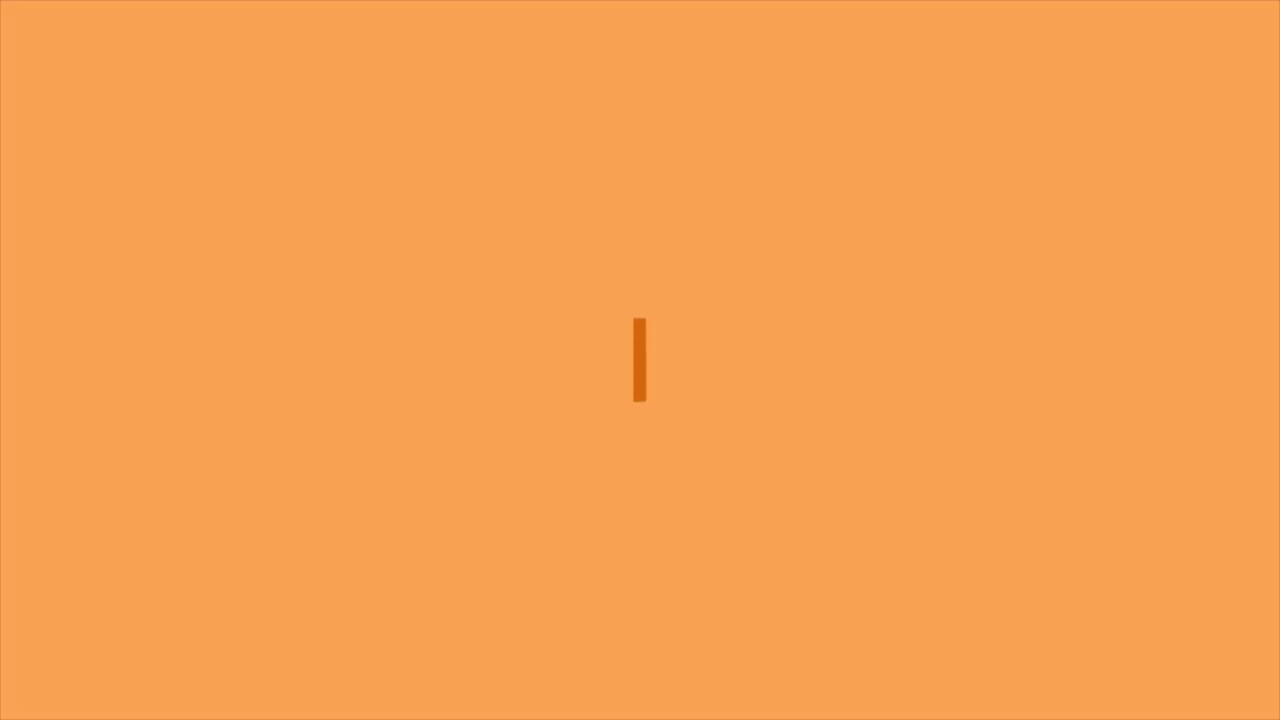
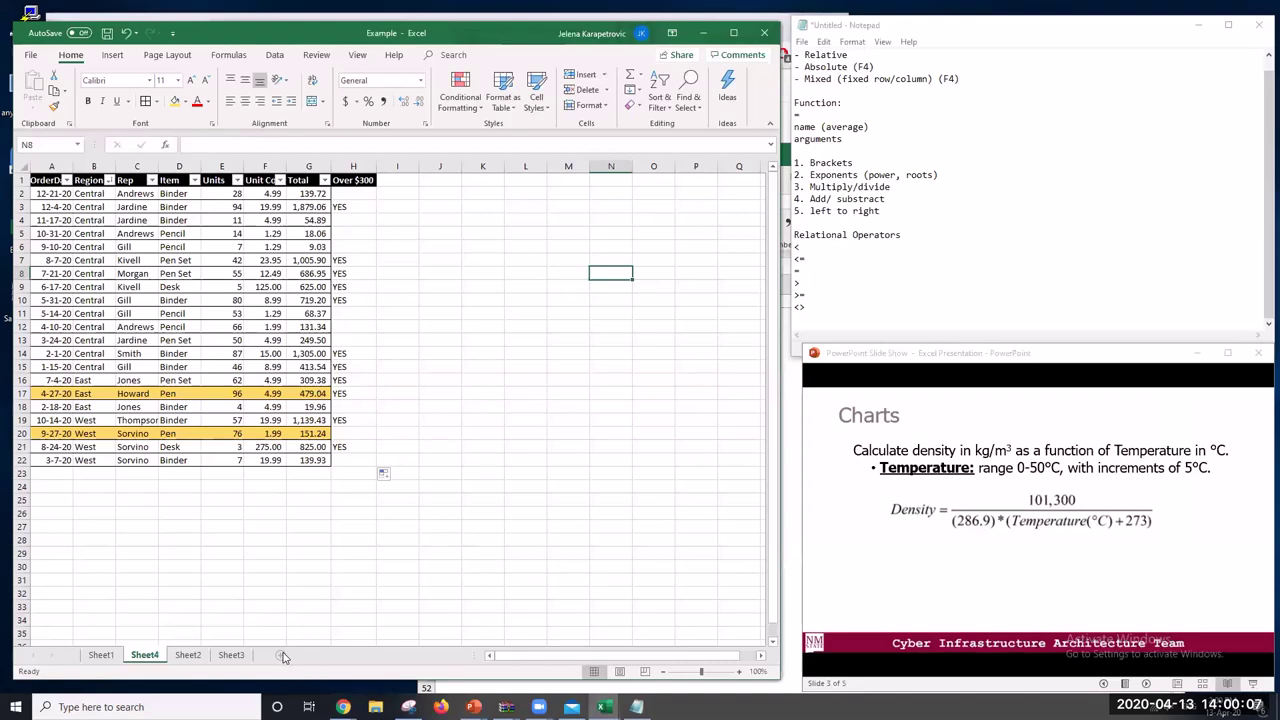
Return to the Excel workbook, add a new sheet and paste the copied Year and Bachelor degrees table at A1 with source formatting
{"action": "left_click", "coordinate": [281, 655]}
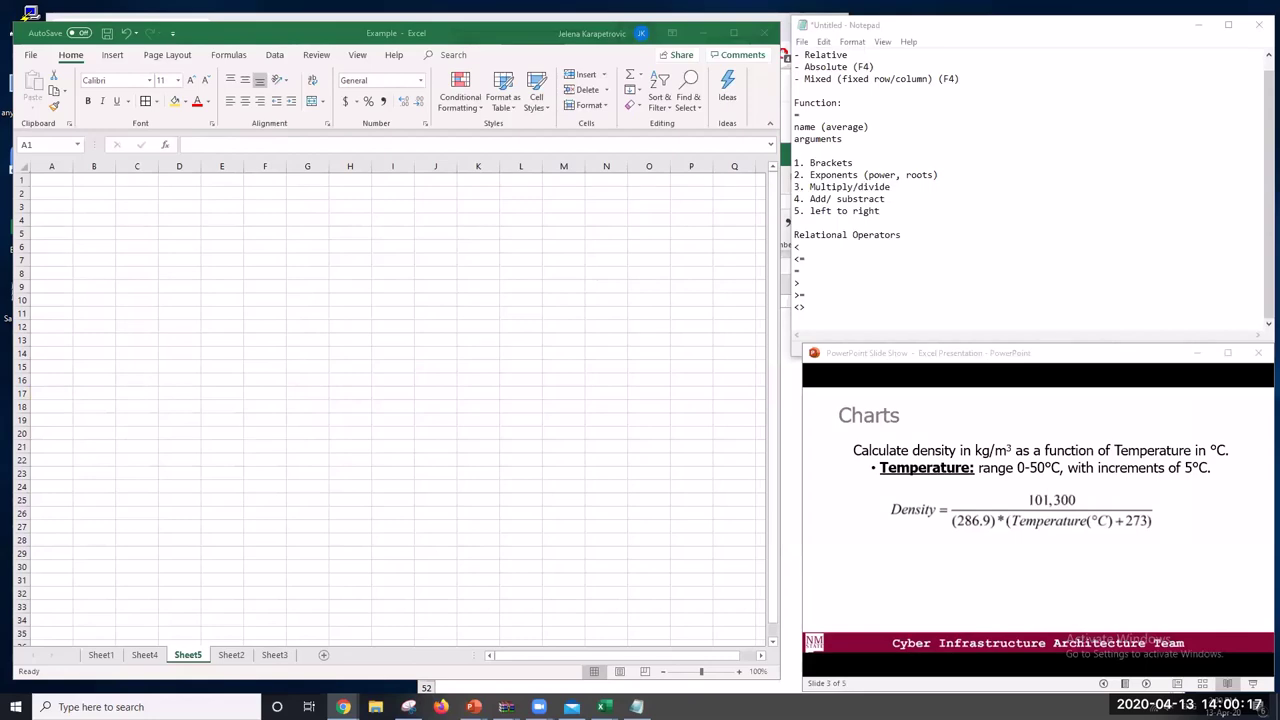
{"action": "left_click", "coordinate": [62, 180]}
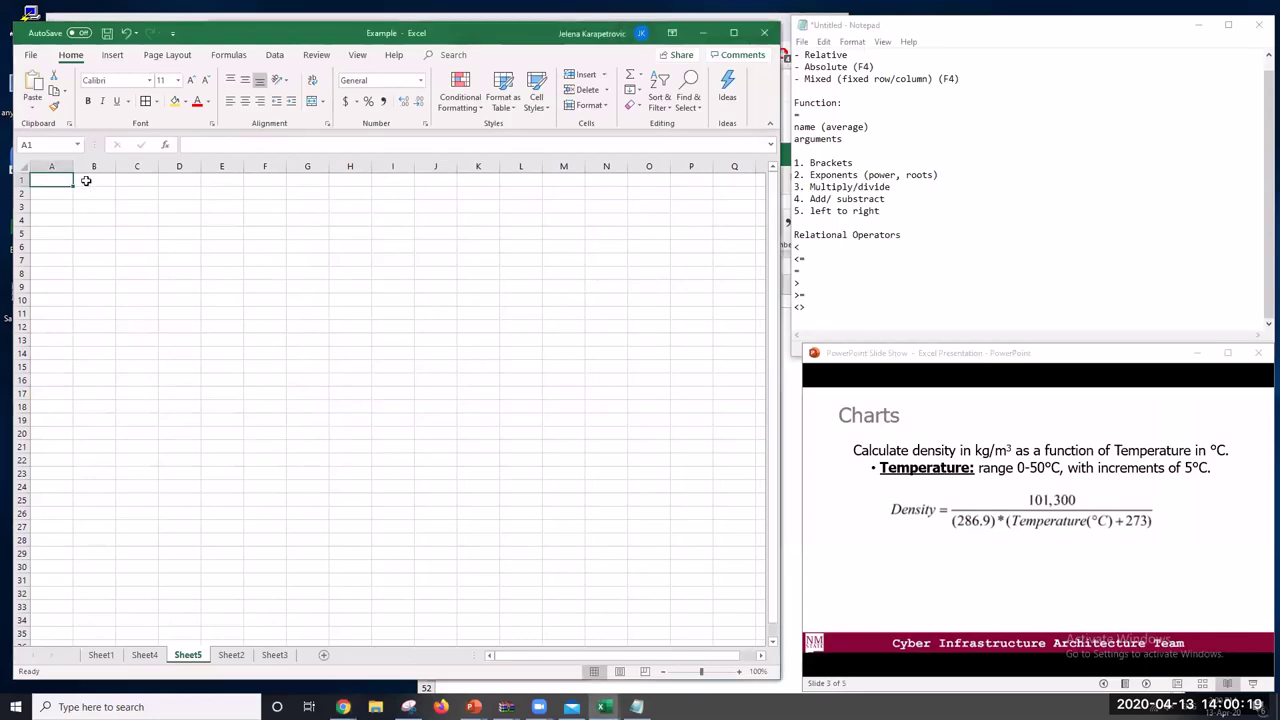
{"action": "right_click", "coordinate": [53, 180]}
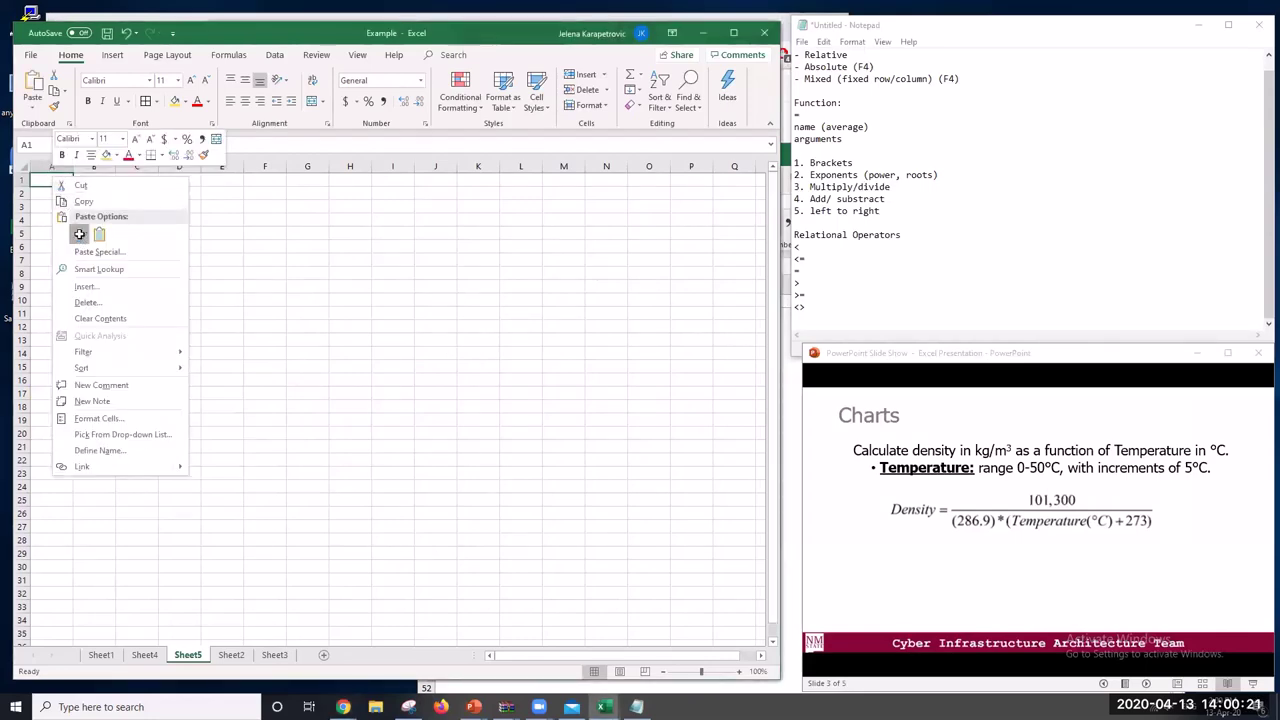
{"action": "left_click", "coordinate": [79, 234]}
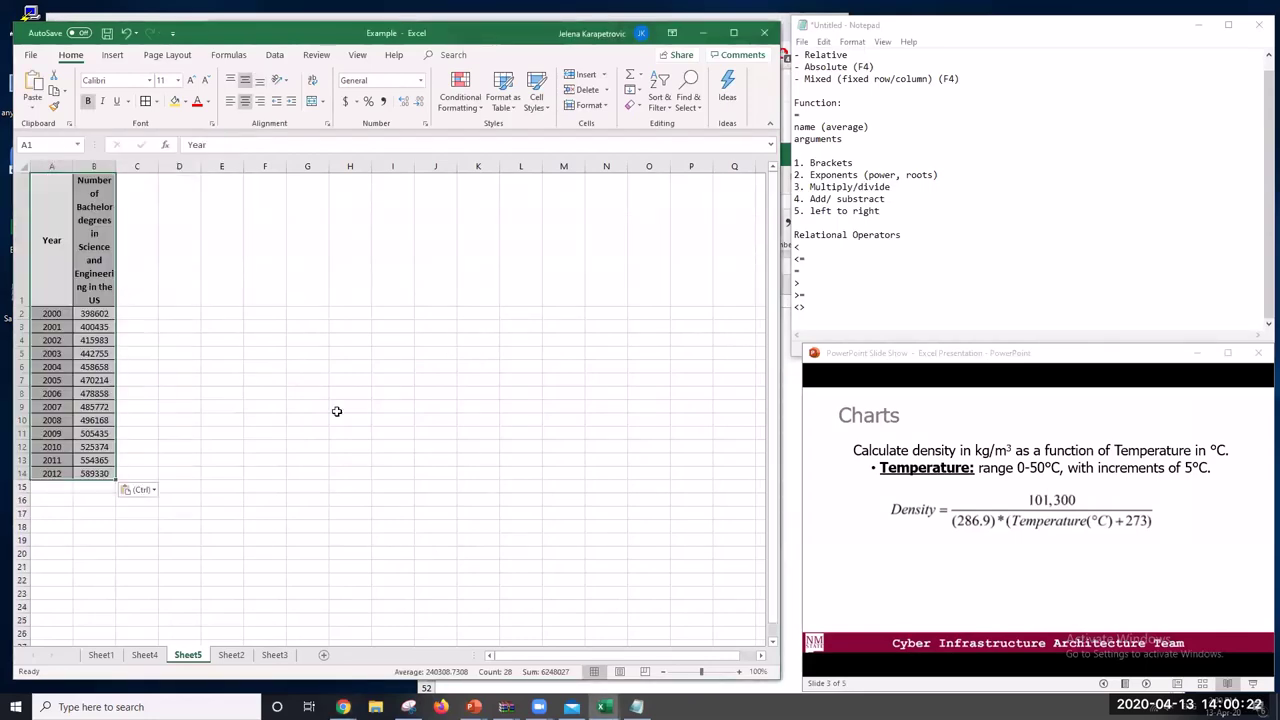
Autofit column A, widen column B so its header fits on two lines, and reduce the height of row 1
{"action": "double_click", "coordinate": [73, 166]}
{"action": "left_click_drag", "start_coordinate": [95, 166], "coordinate": [246, 166]}
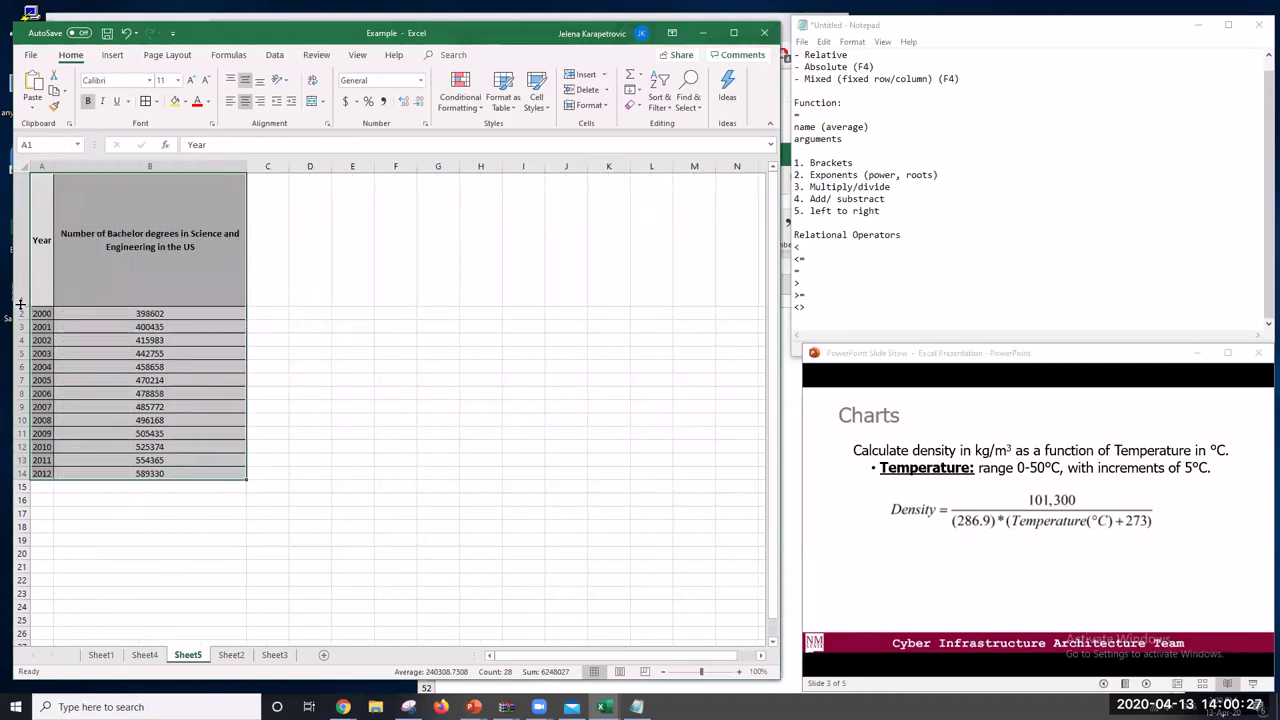
{"action": "left_click_drag", "start_coordinate": [27, 306], "coordinate": [27, 216]}
{"action": "left_click", "coordinate": [431, 368]}
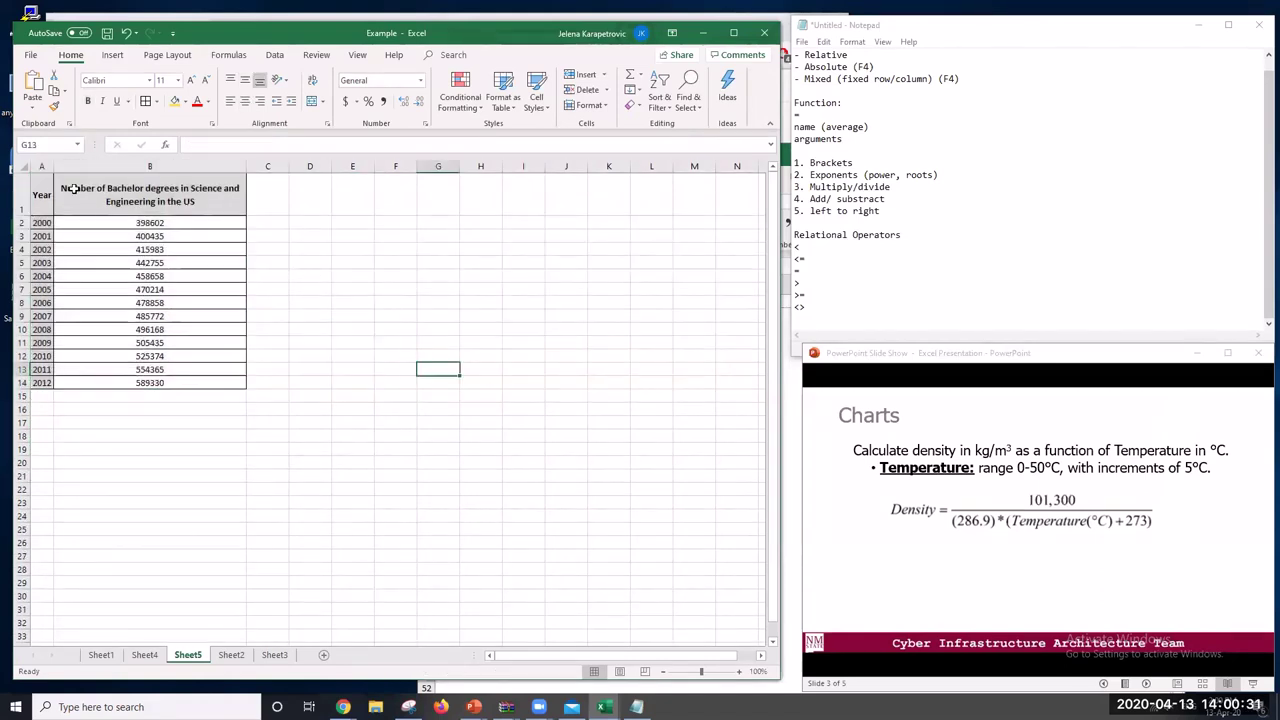
{"action": "left_click", "coordinate": [43, 198]}
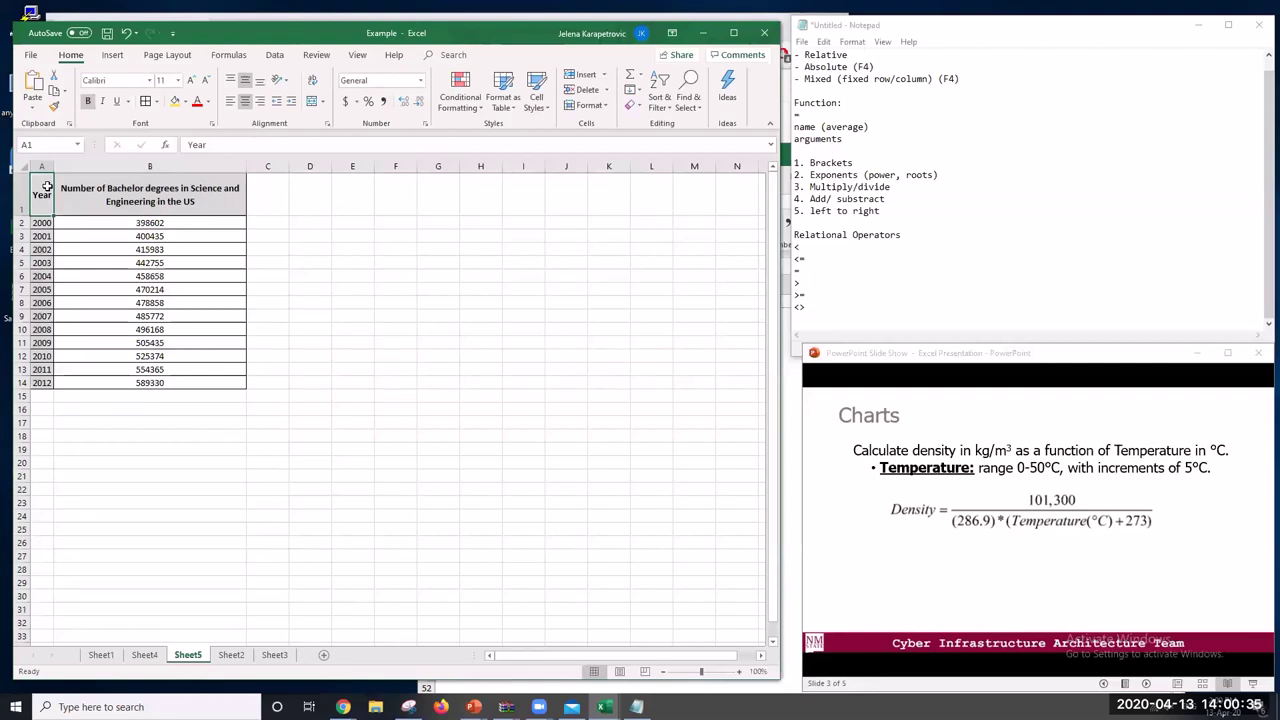
{"action": "left_click", "coordinate": [86, 434]}
{"action": "left_click", "coordinate": [36, 224]}
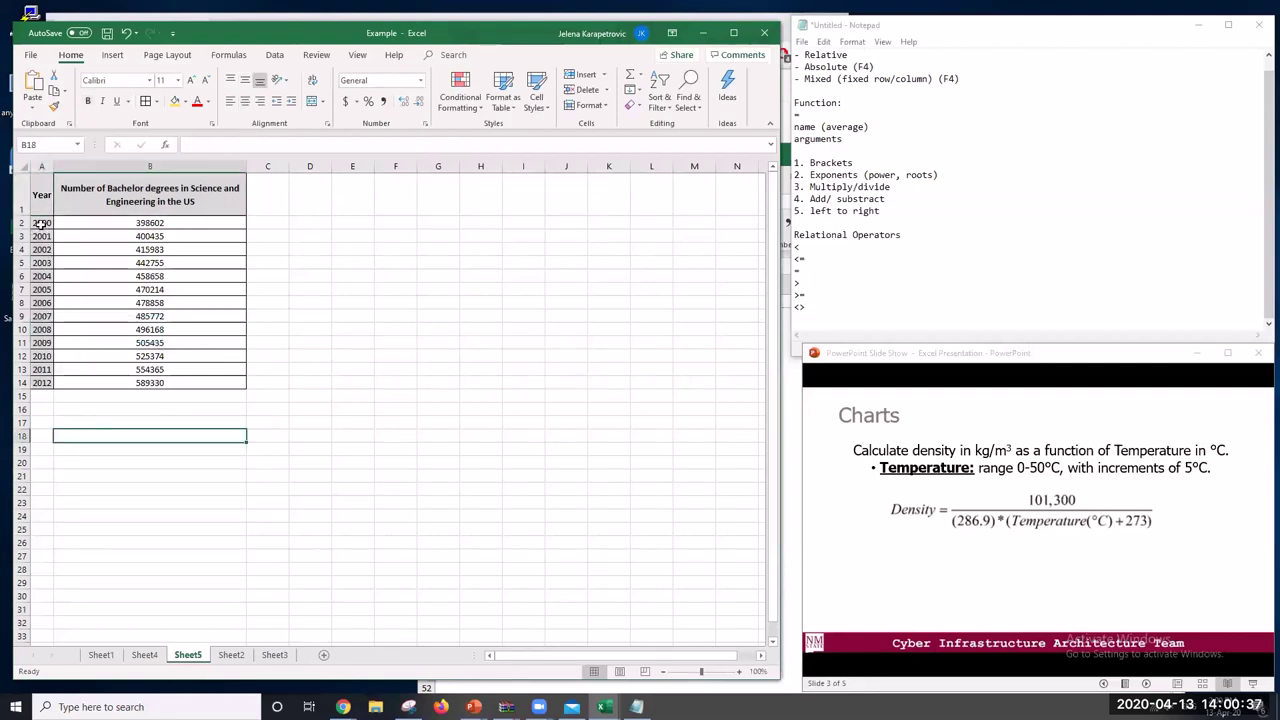
{"action": "left_click", "coordinate": [35, 430]}
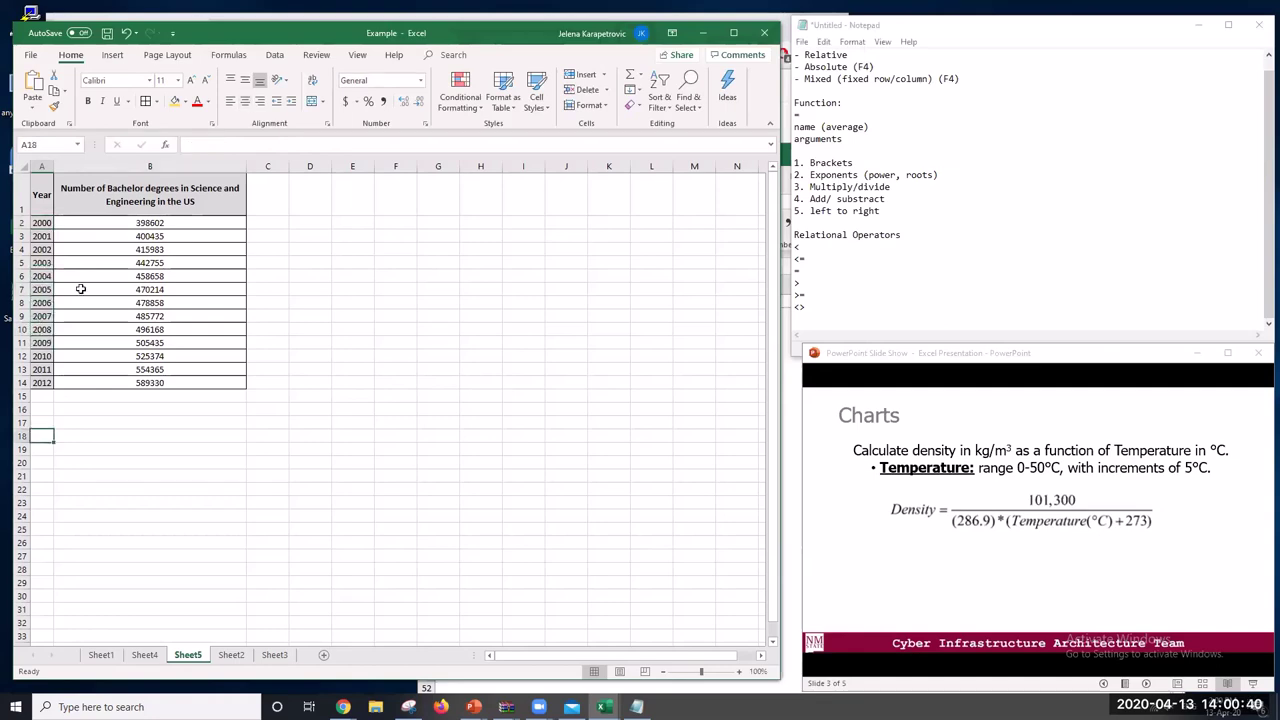
{"action": "left_click", "coordinate": [123, 221]}
{"action": "left_click", "coordinate": [296, 292]}
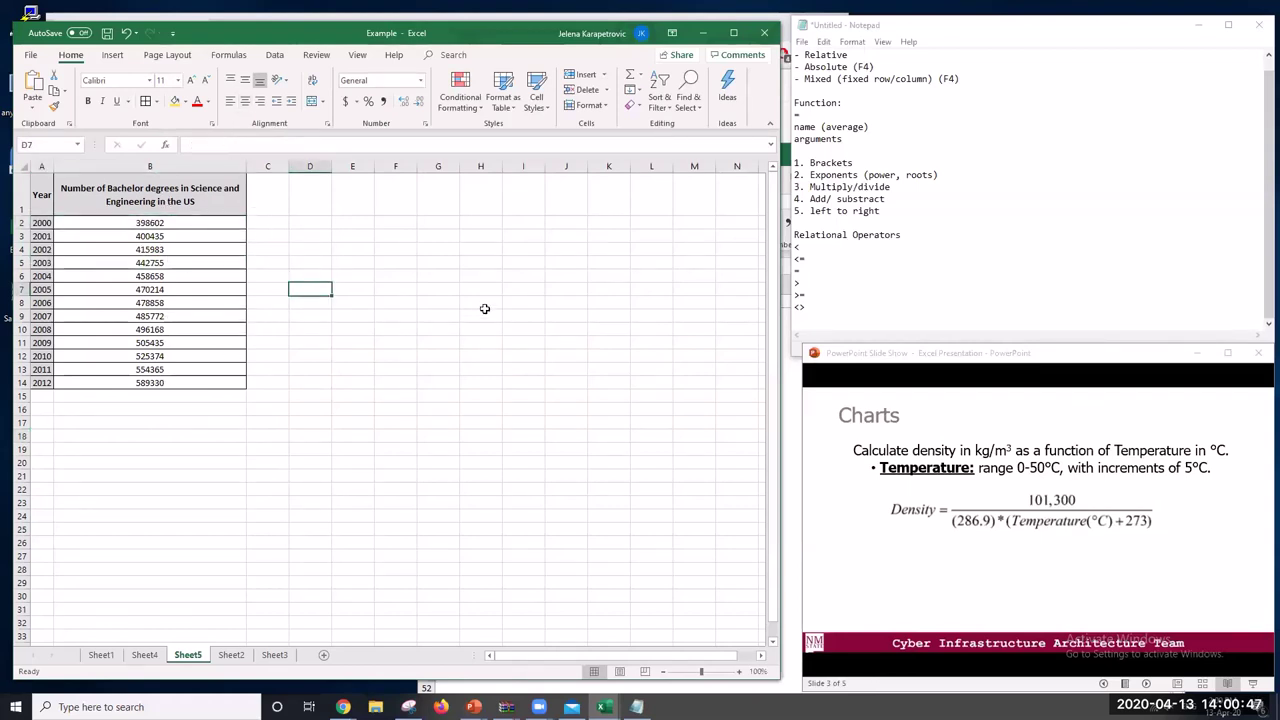
{"action": "key", "text": "alt+Tab"}
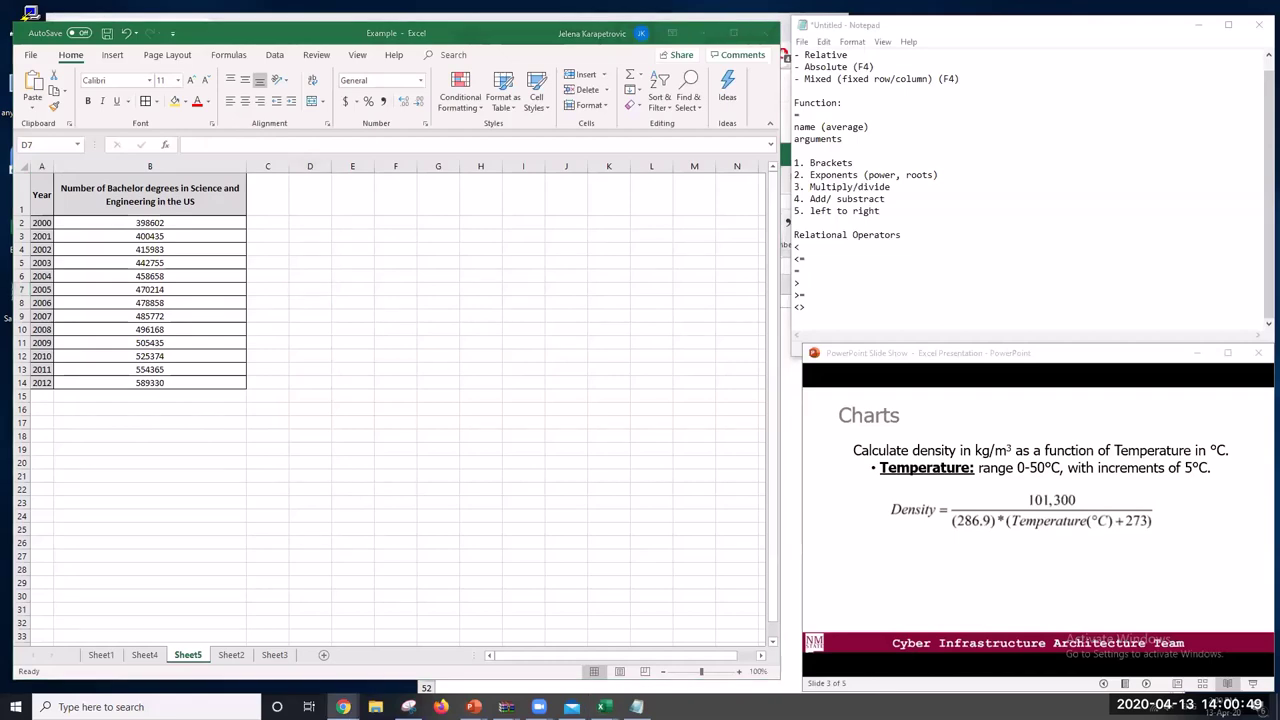
{"action": "key", "text": "alt+Tab"}
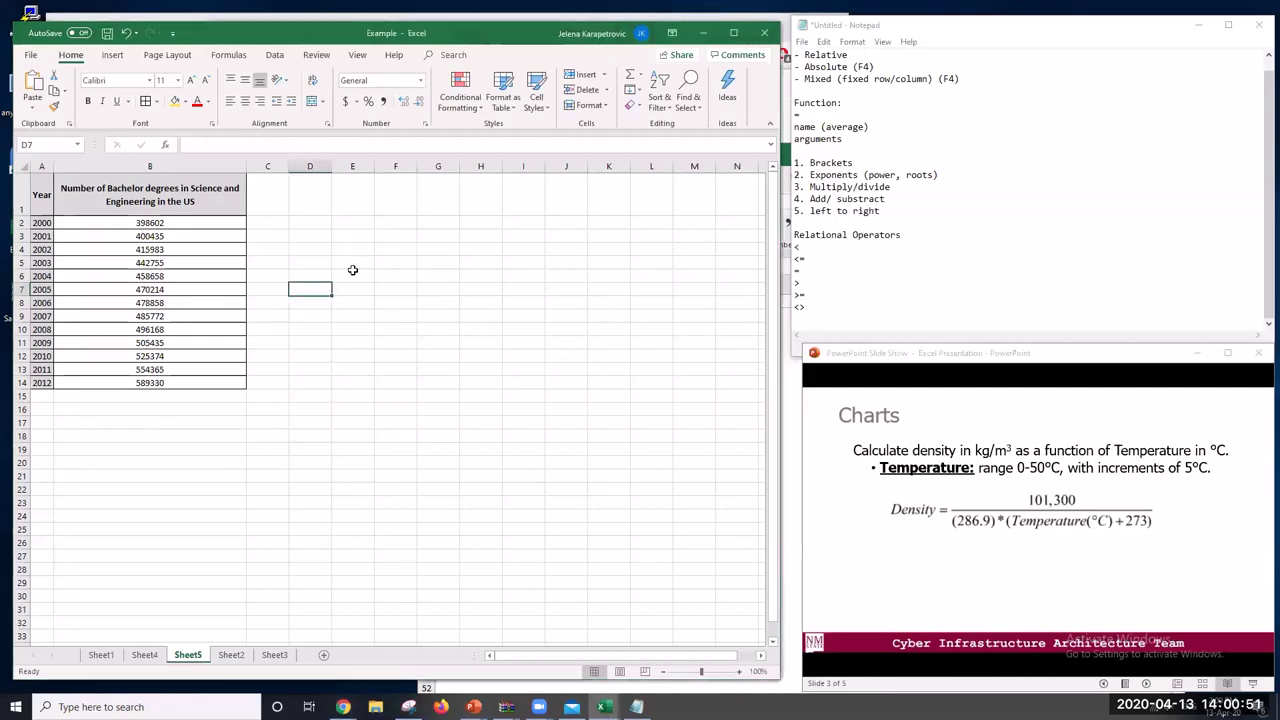
{"action": "left_click", "coordinate": [340, 234]}
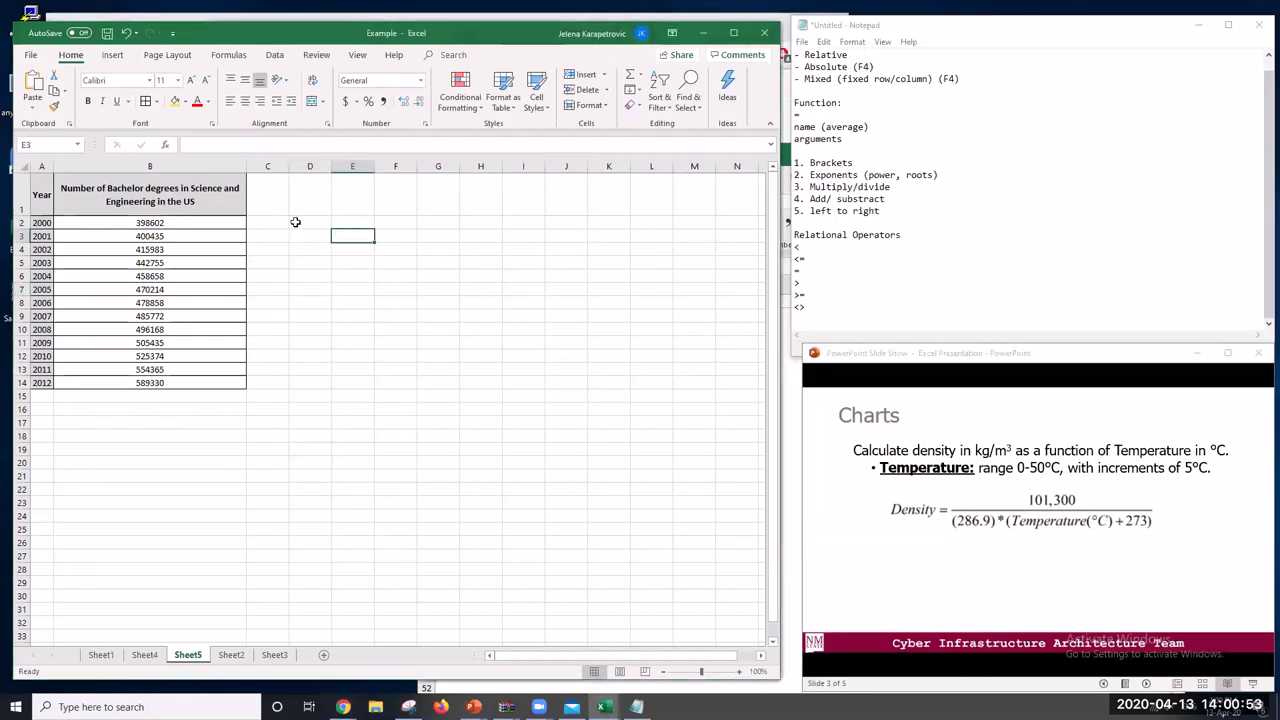
{"action": "left_click", "coordinate": [314, 287]}
Clear the Year header from cell A1 of the degrees table
{"action": "left_click", "coordinate": [43, 197]}
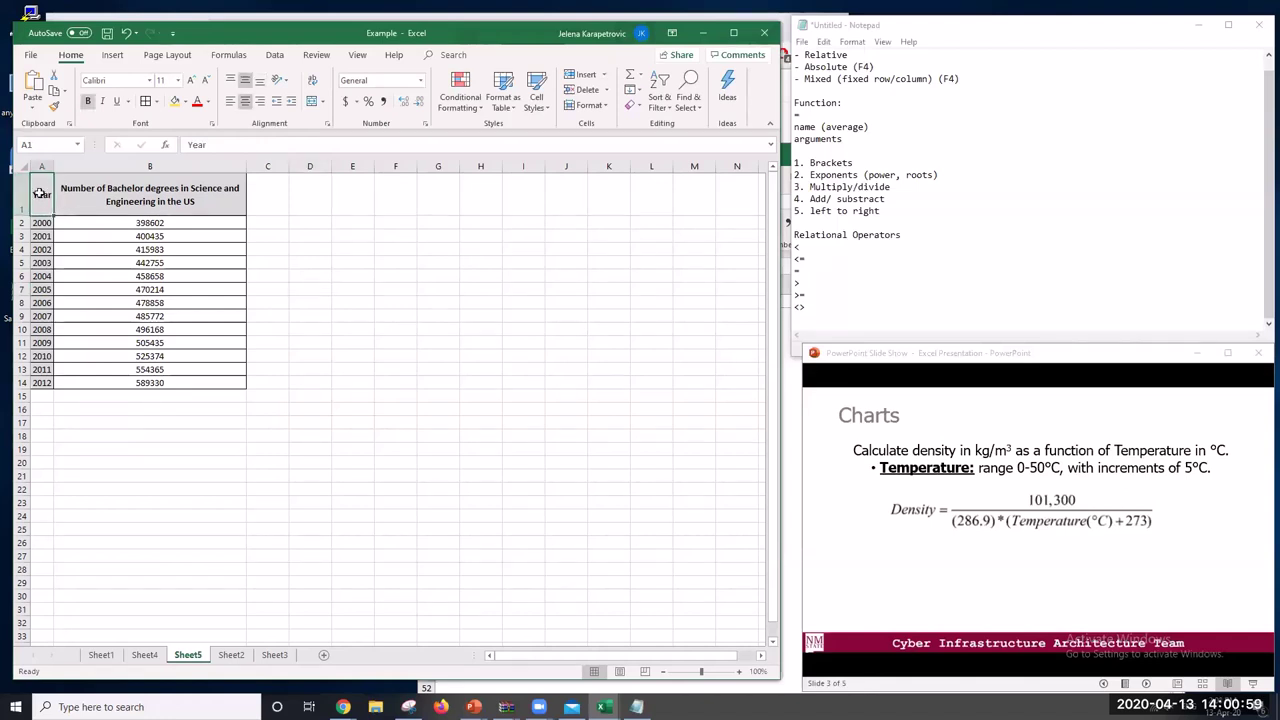
{"action": "key", "text": "Delete"}
{"action": "left_click", "coordinate": [302, 307]}
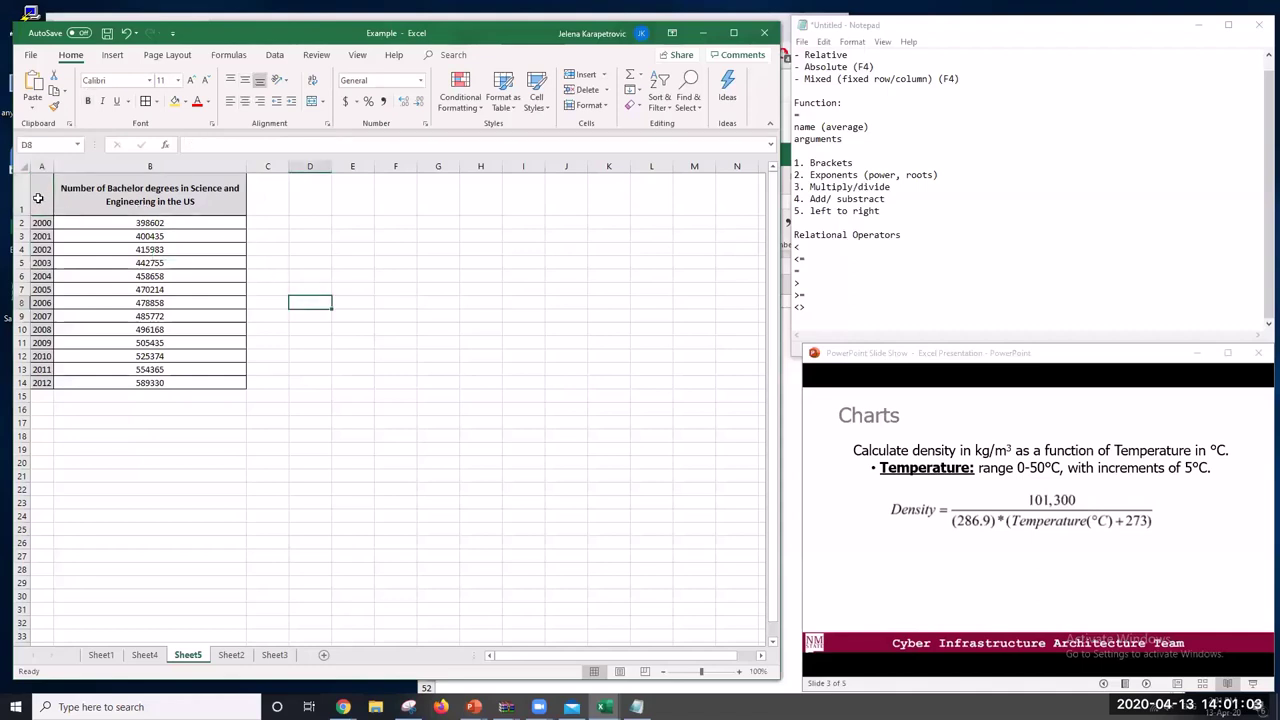
Insert a 2-D Line chart from the data in A1:B14 and place it beside the table, starting around column D
{"action": "left_click_drag", "start_coordinate": [40, 195], "coordinate": [160, 385]}
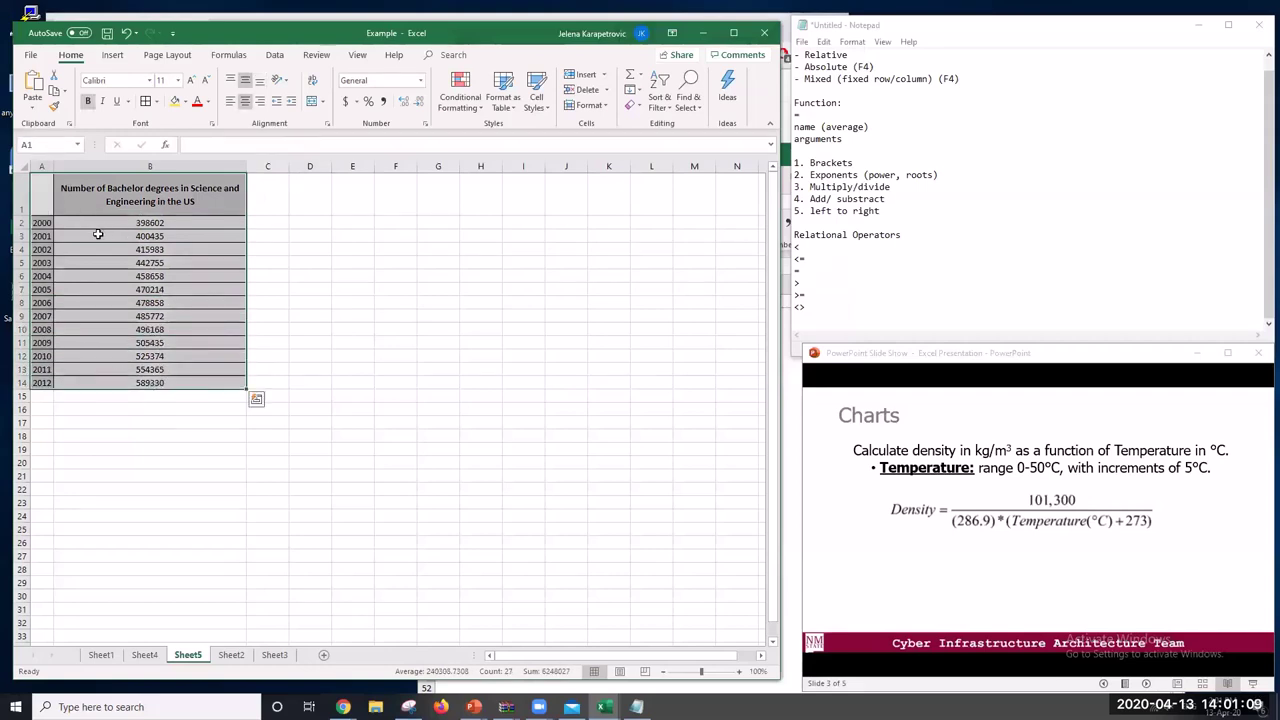
{"action": "left_click", "coordinate": [116, 54]}
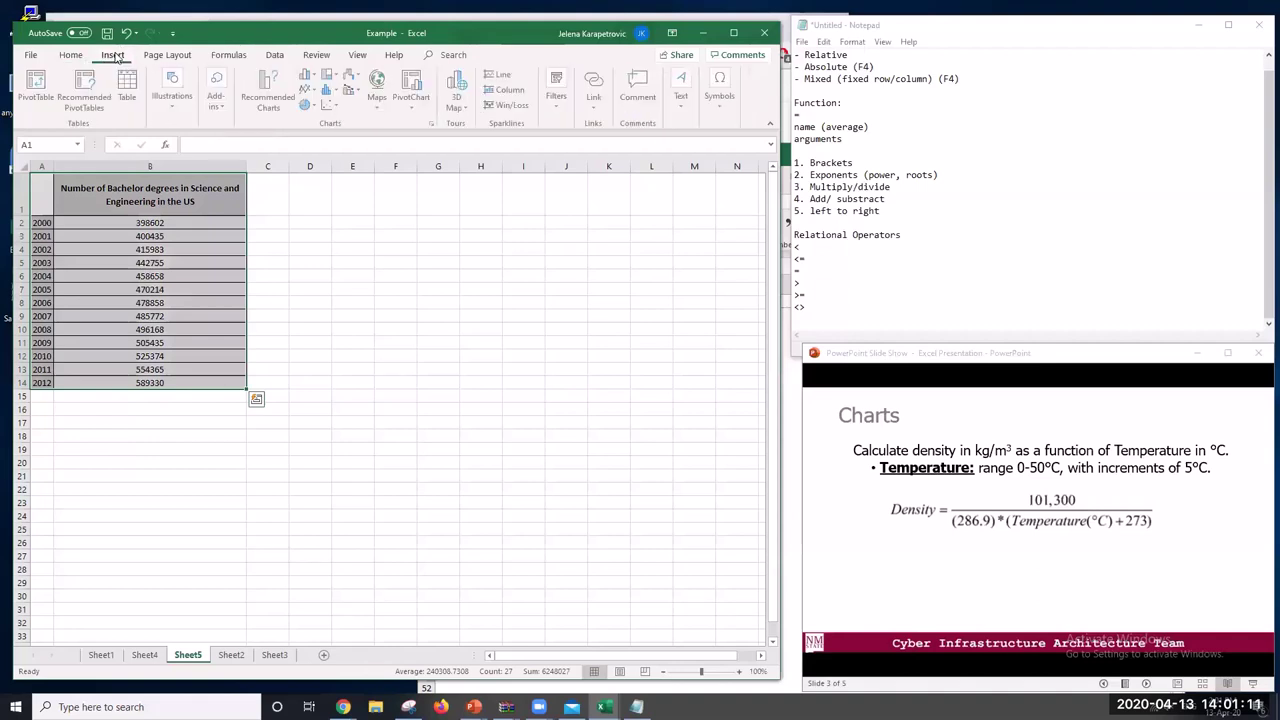
{"action": "left_click", "coordinate": [315, 94]}
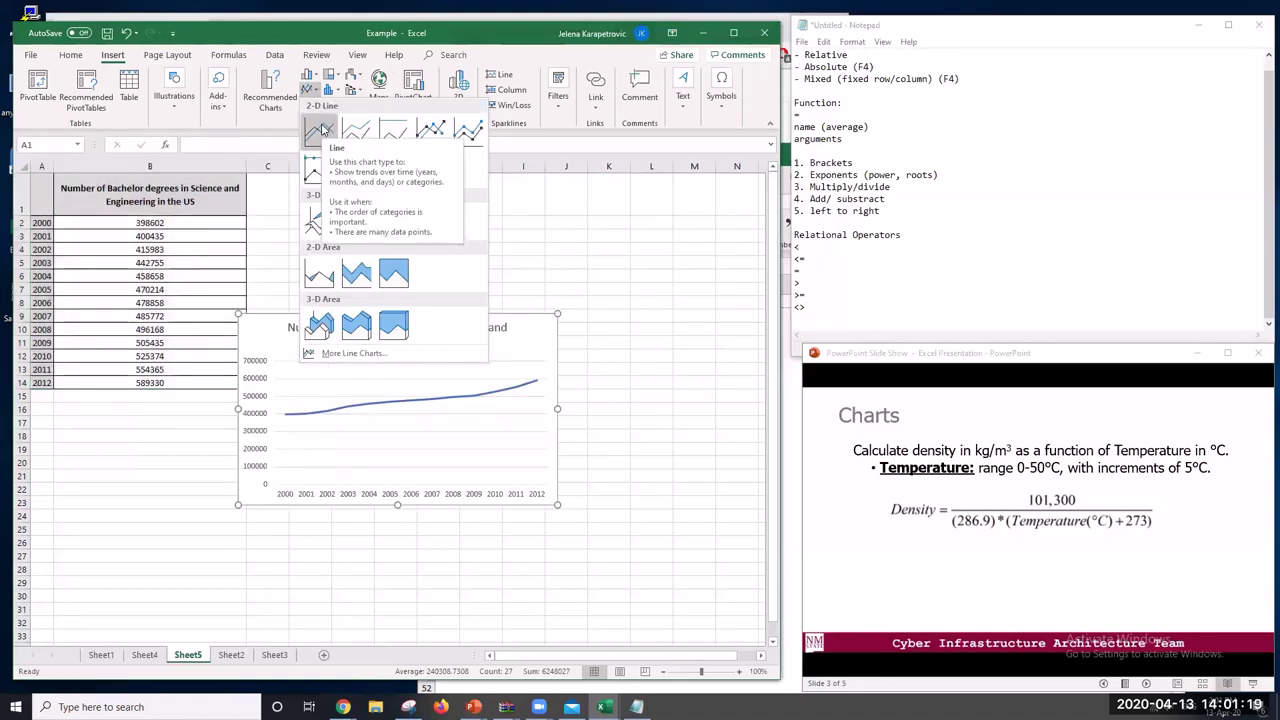
{"action": "left_click", "coordinate": [322, 128]}
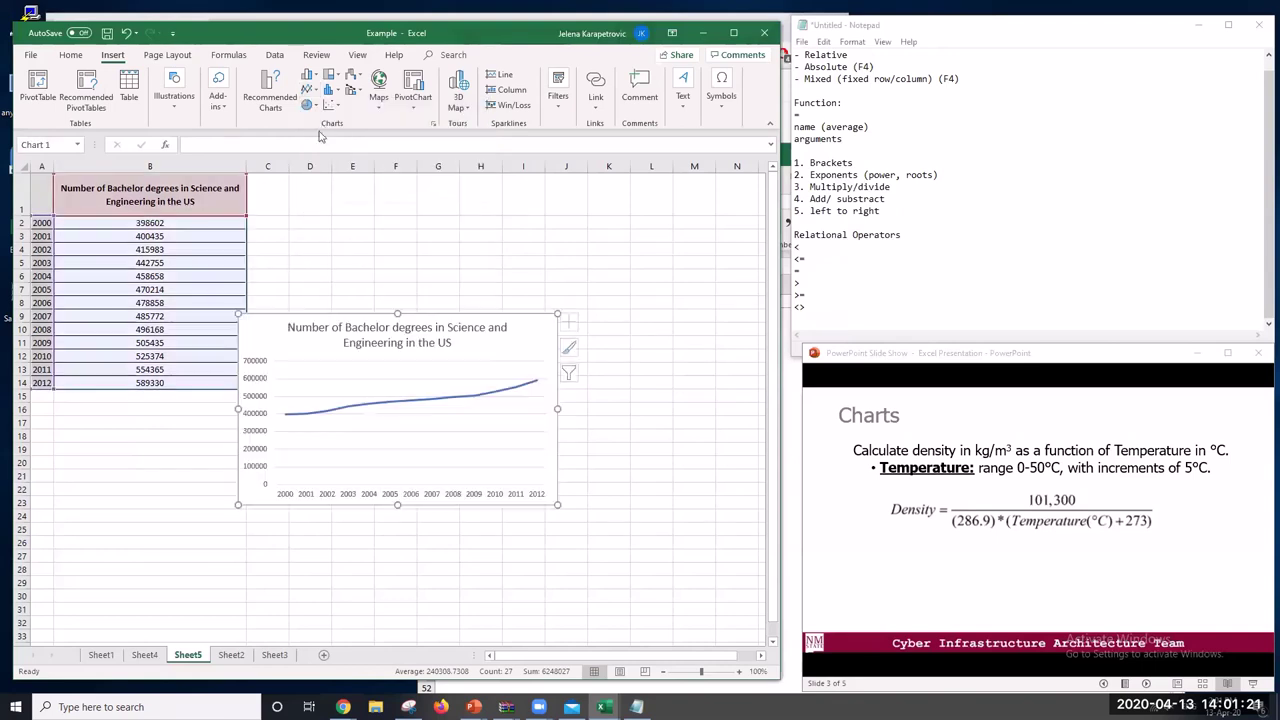
{"action": "left_click_drag", "start_coordinate": [538, 322], "coordinate": [587, 201]}
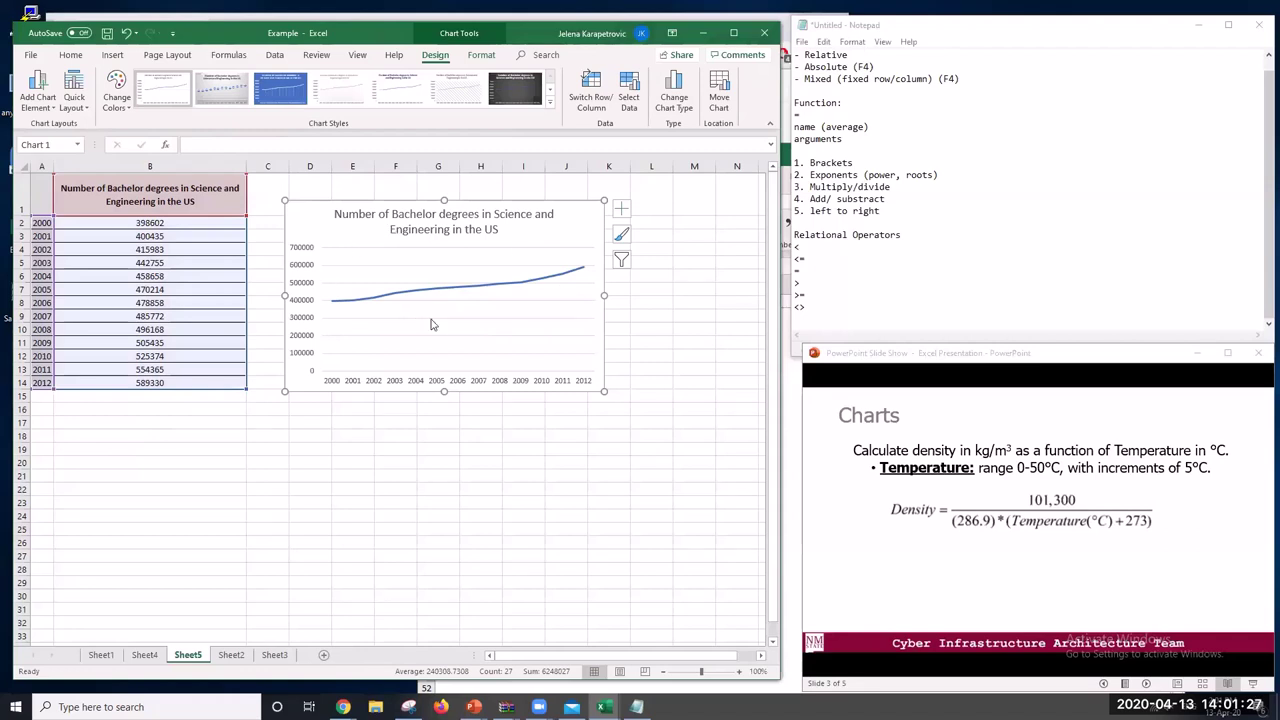
Examine the line chart's title, its horizontal year axis and its vertical axis of degree counts
{"action": "left_click", "coordinate": [474, 228]}
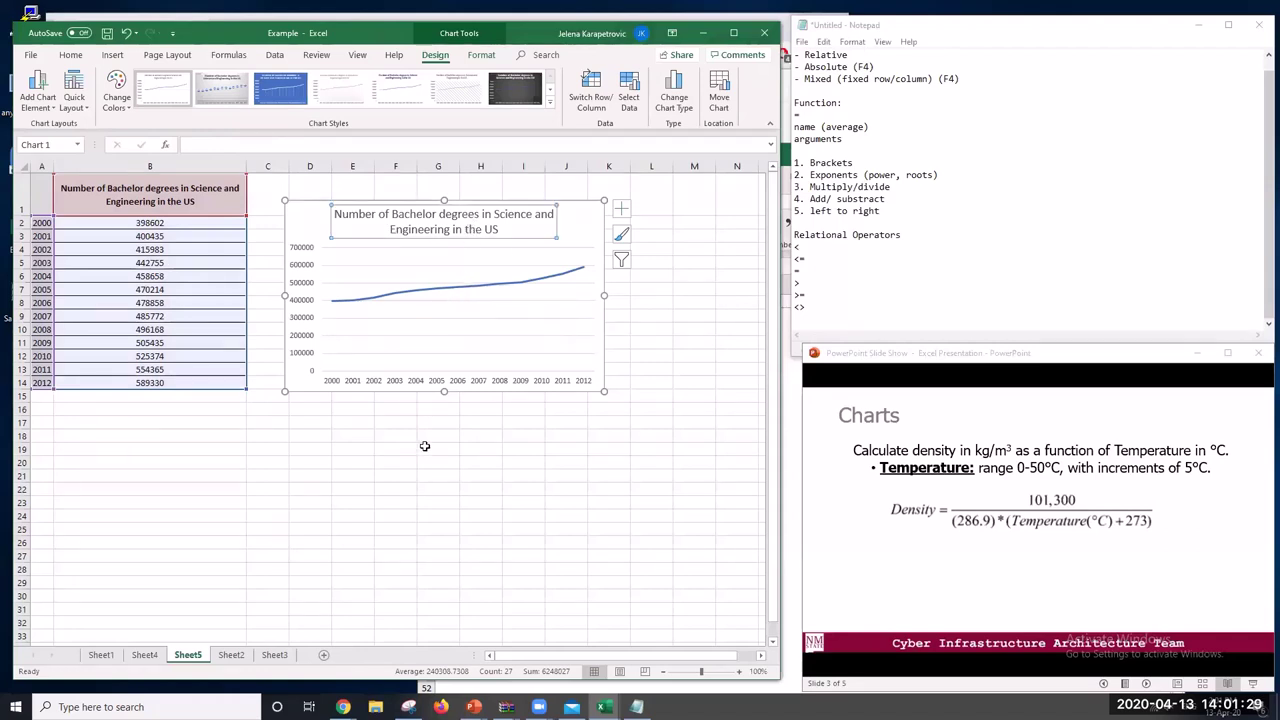
{"action": "left_click", "coordinate": [424, 446]}
{"action": "left_click", "coordinate": [369, 384]}
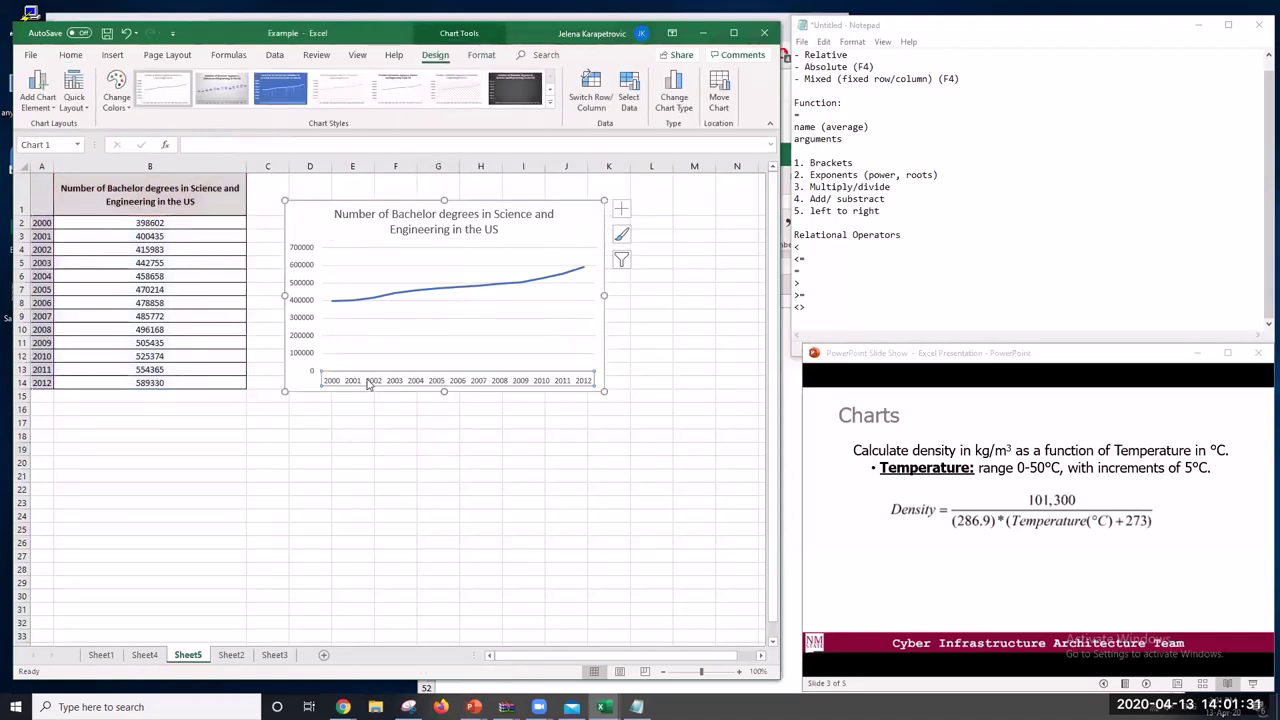
{"action": "left_click", "coordinate": [305, 260]}
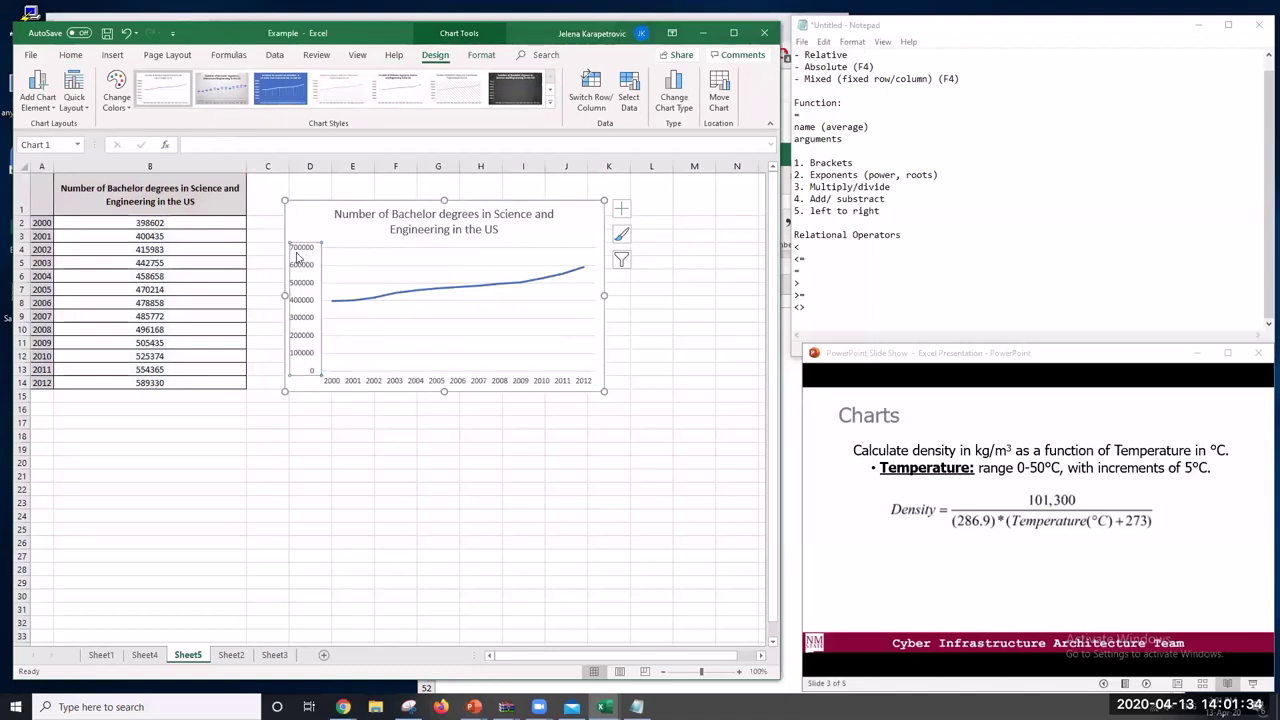
{"action": "left_click", "coordinate": [300, 477]}
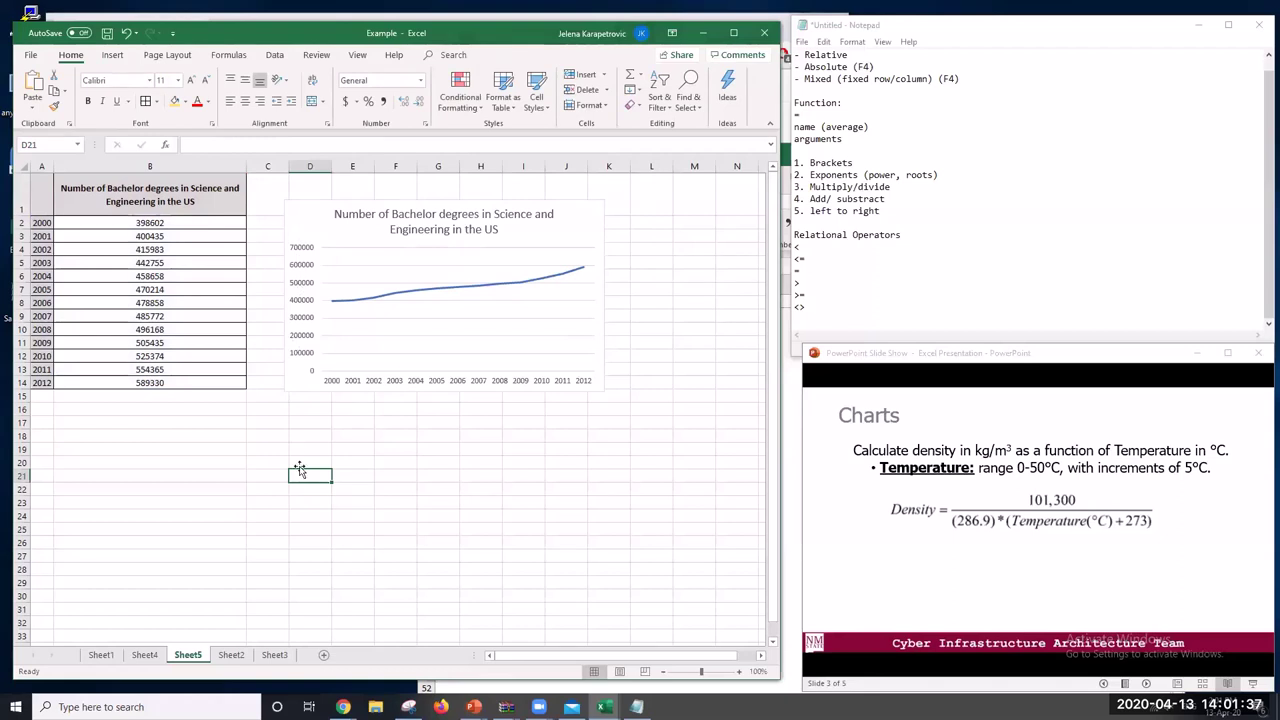
{"action": "left_click", "coordinate": [386, 489]}
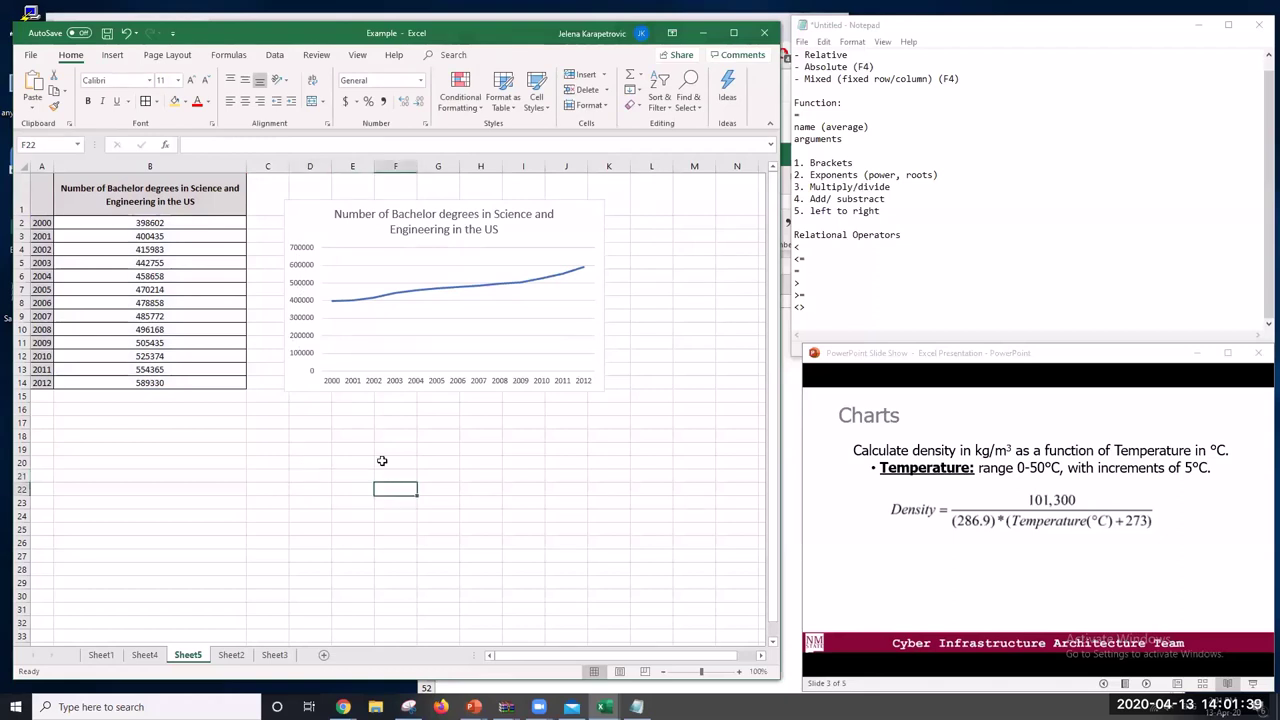
{"action": "left_click", "coordinate": [300, 216]}
{"action": "left_click", "coordinate": [308, 487]}
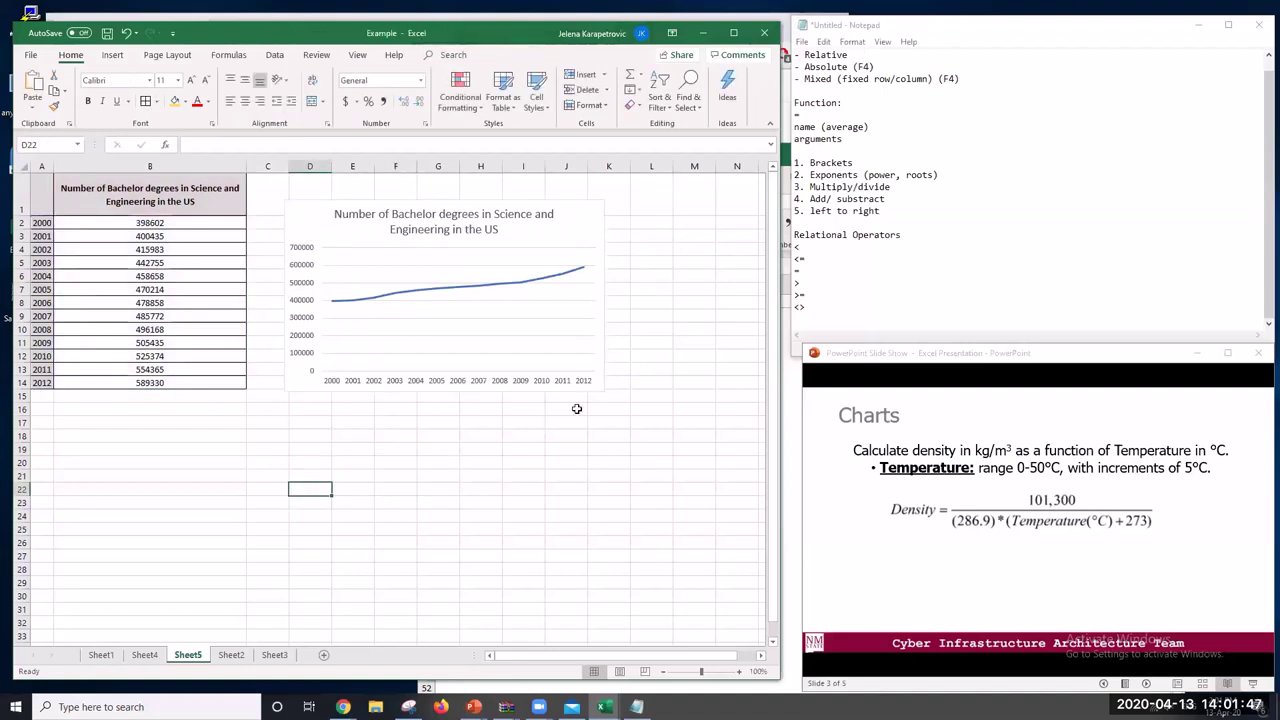
{"action": "left_click", "coordinate": [426, 434]}
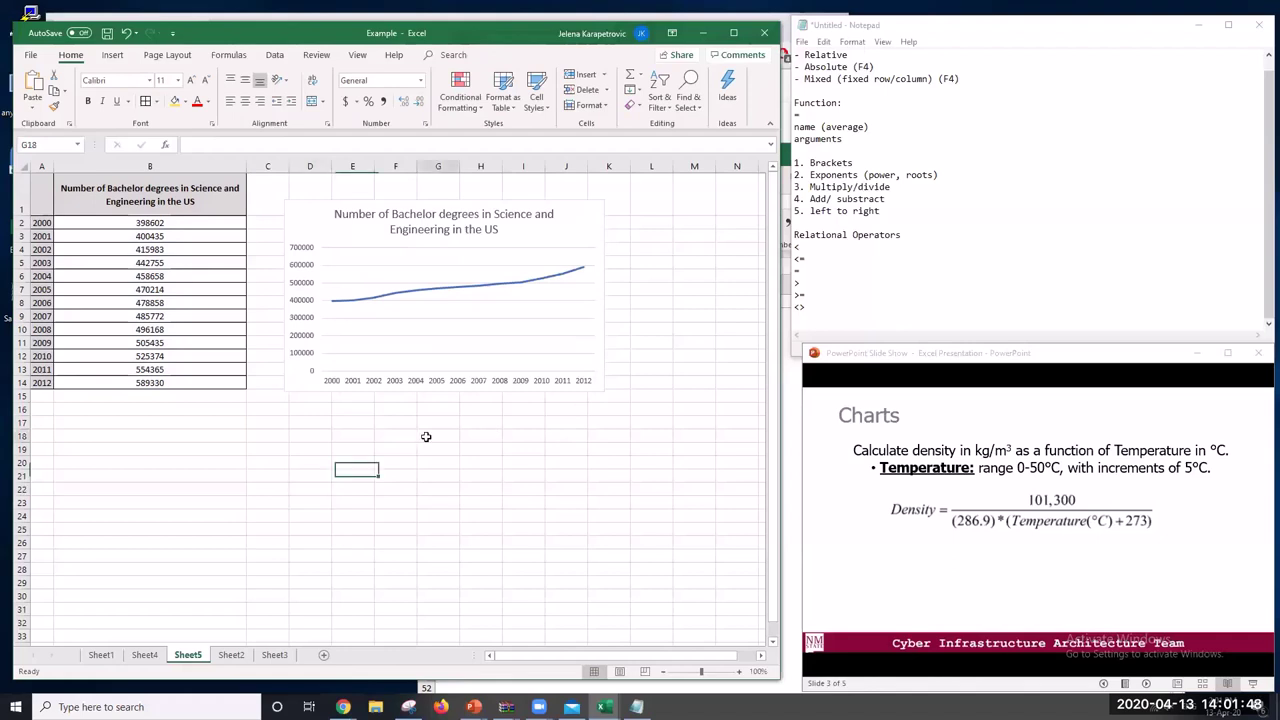
Set the 2006 degree count in B8 to 100 to test how the chart follows its data
{"action": "left_click", "coordinate": [149, 304]}
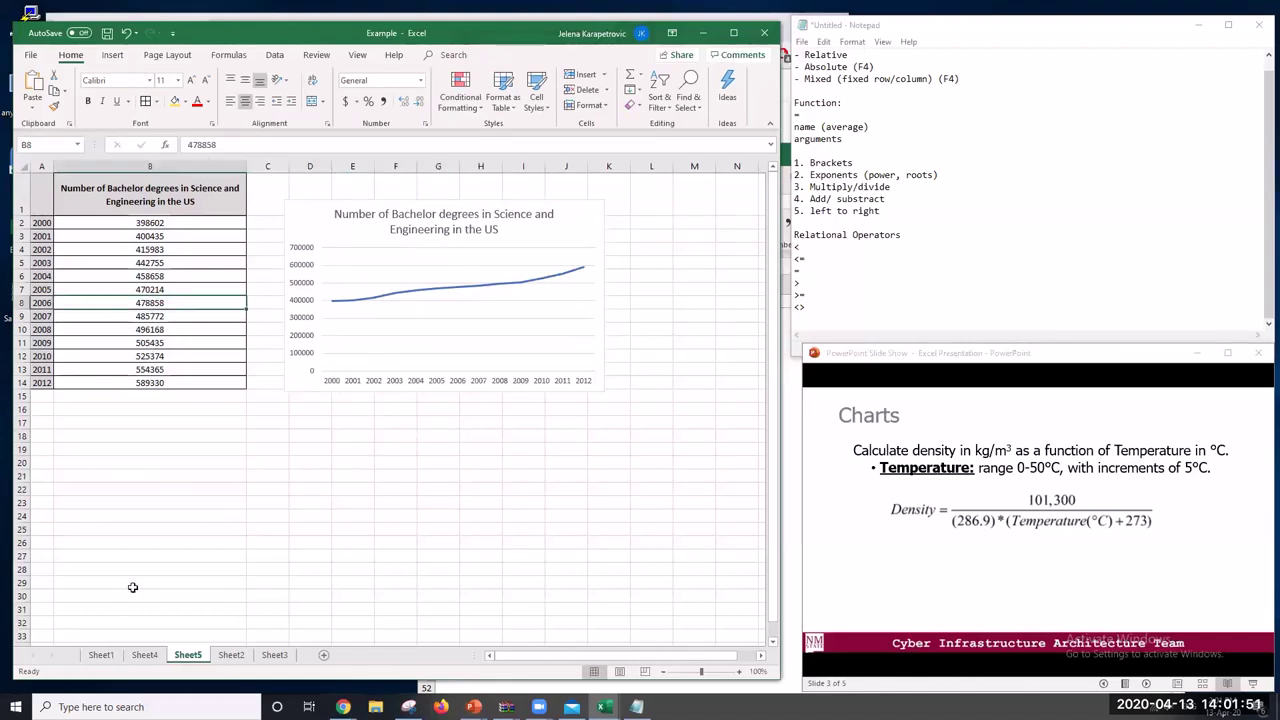
{"action": "type", "text": "100"}
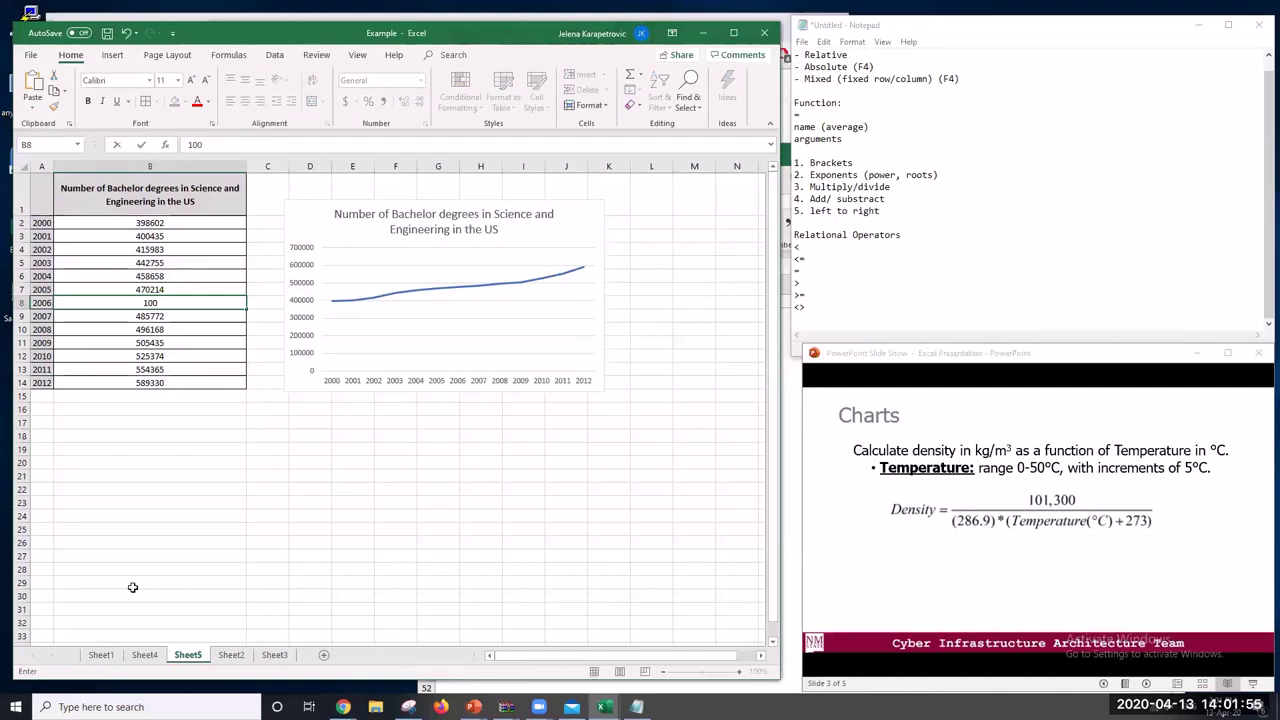
{"action": "key", "text": "Return"}
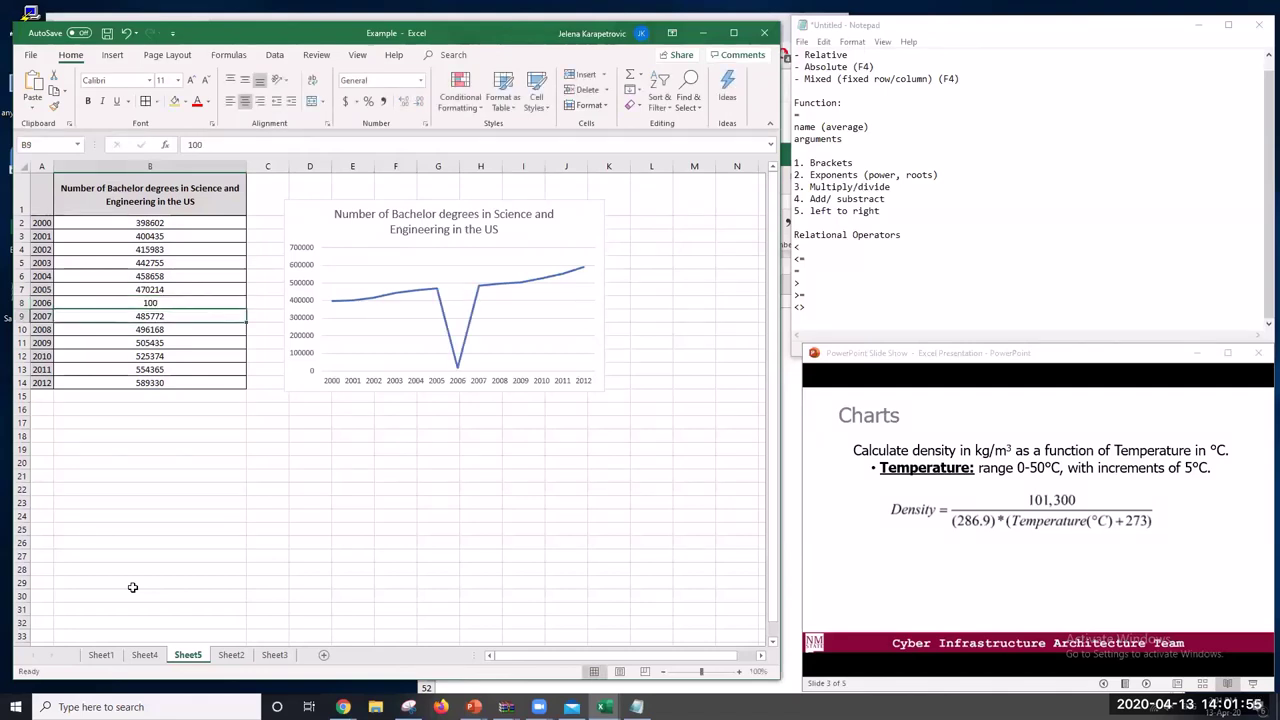
{"action": "left_click", "coordinate": [314, 212]}
{"action": "left_click", "coordinate": [334, 472]}
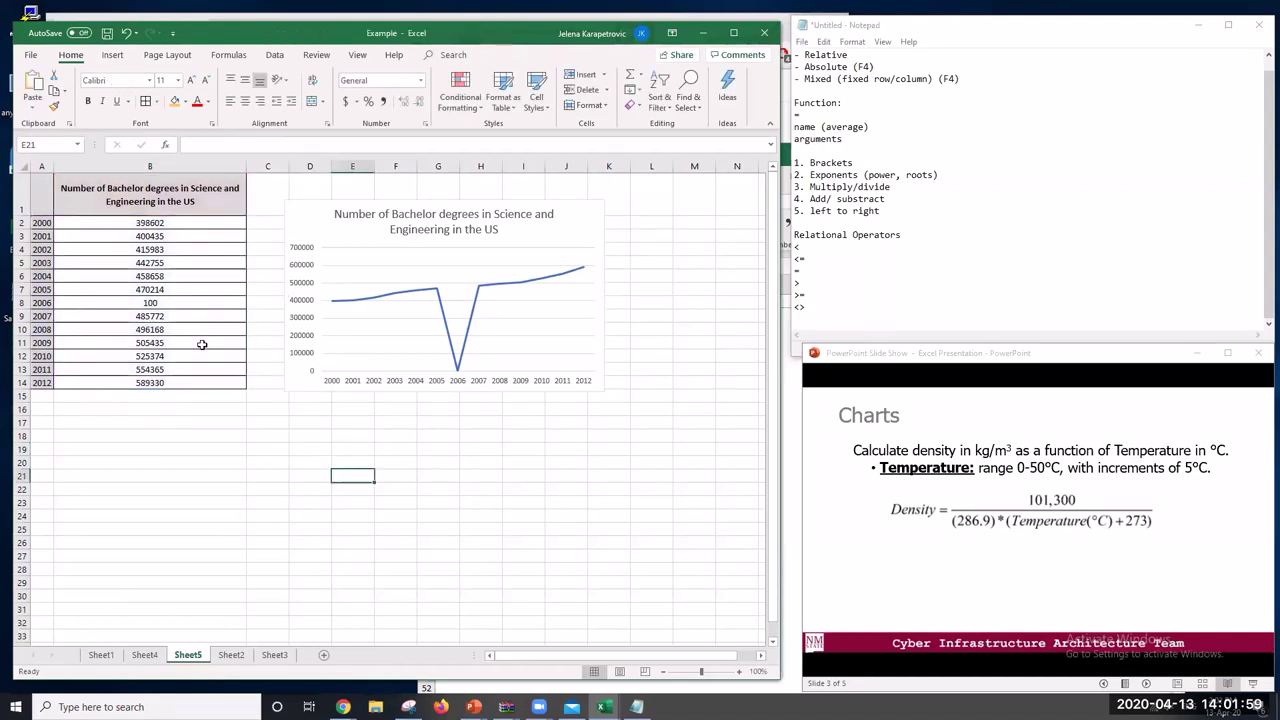
Set the 2006 degree count in B8 to 500000
{"action": "left_click", "coordinate": [157, 304]}
{"action": "type", "text": "5"}
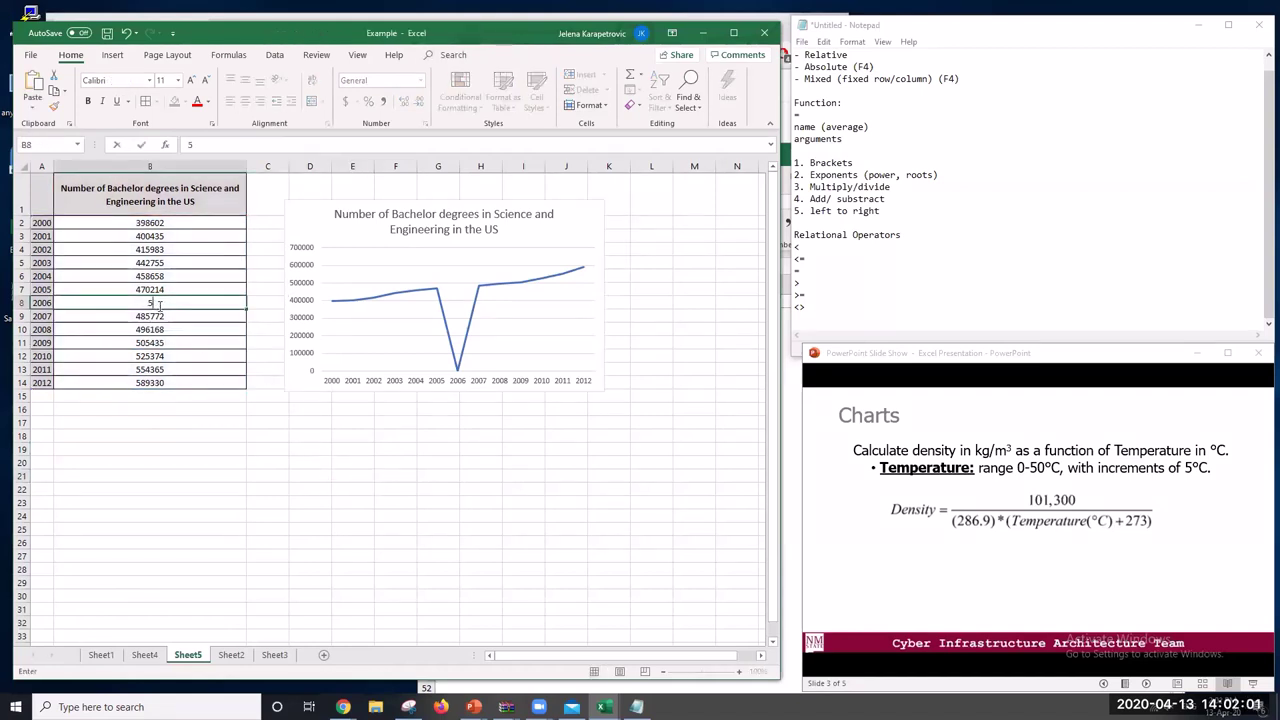
{"action": "type", "text": "000000"}
{"action": "key", "text": "BackSpace"}
{"action": "key", "text": "Return"}
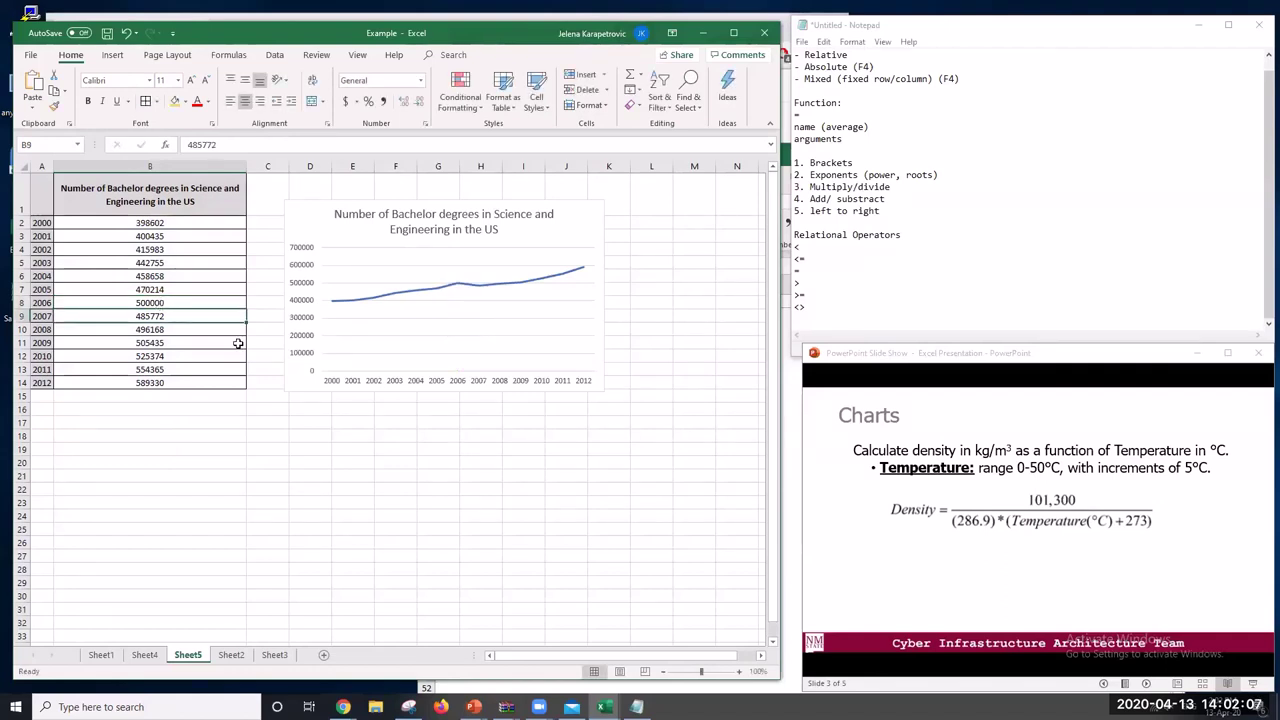
{"action": "left_click", "coordinate": [316, 408]}
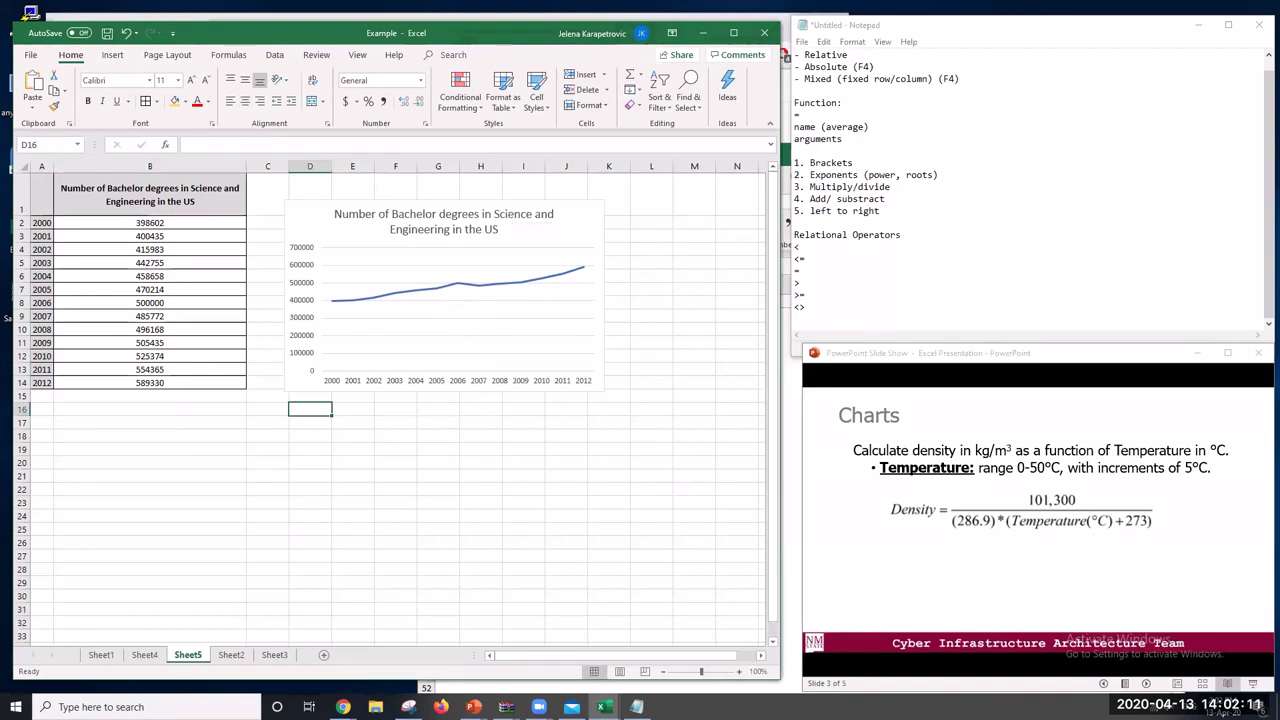
{"action": "left_click", "coordinate": [343, 707]}
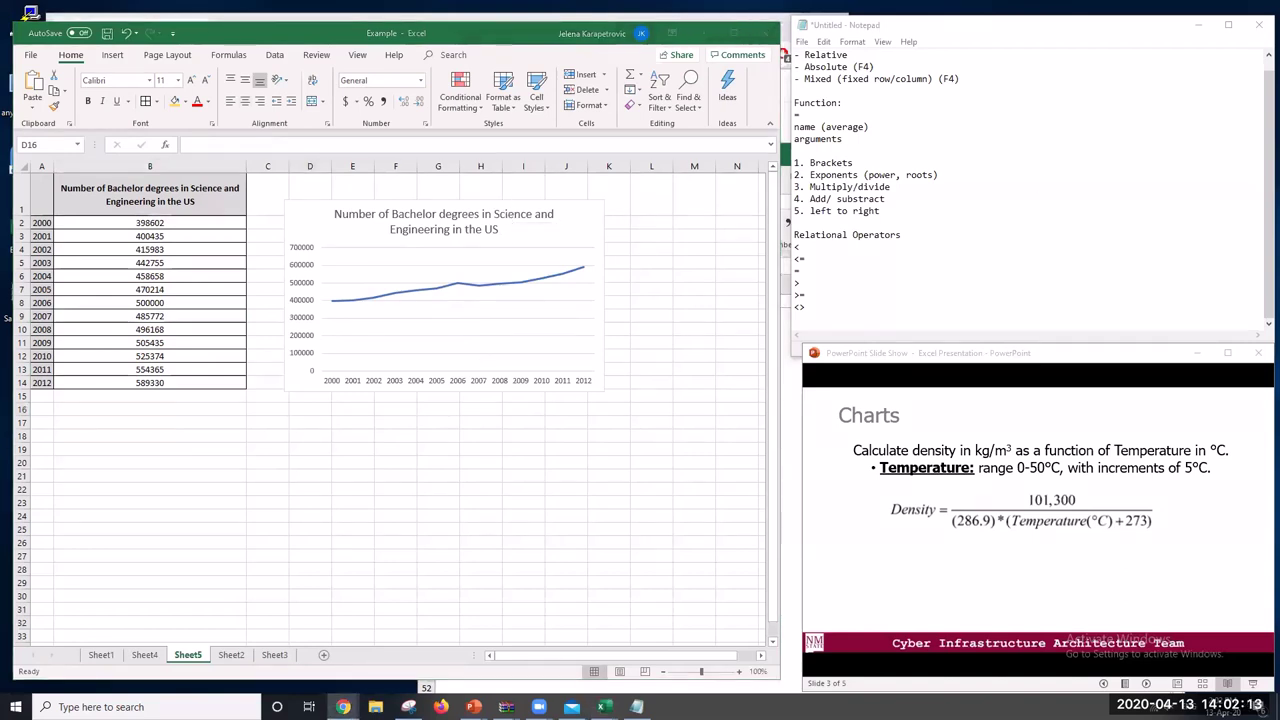
{"action": "key", "text": "alt+Tab"}
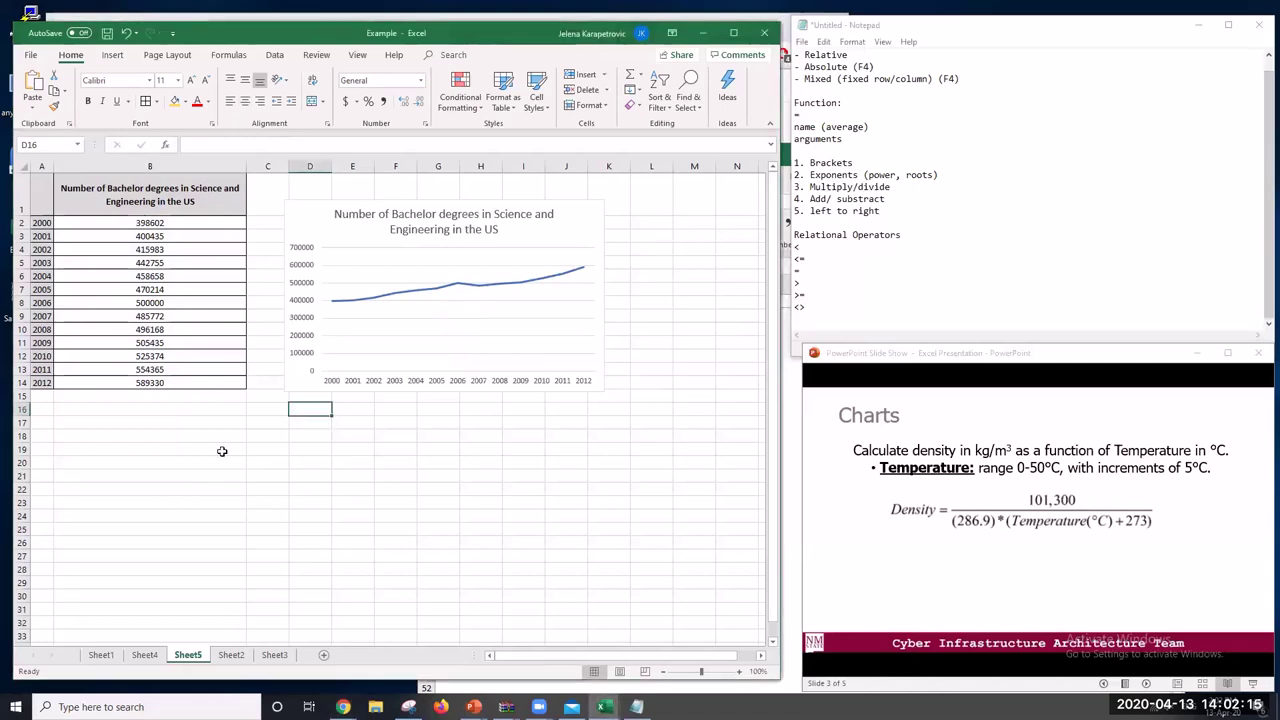
Add primary horizontal and primary vertical axis titles to the Bachelor degrees line chart
{"action": "left_click", "coordinate": [572, 216]}
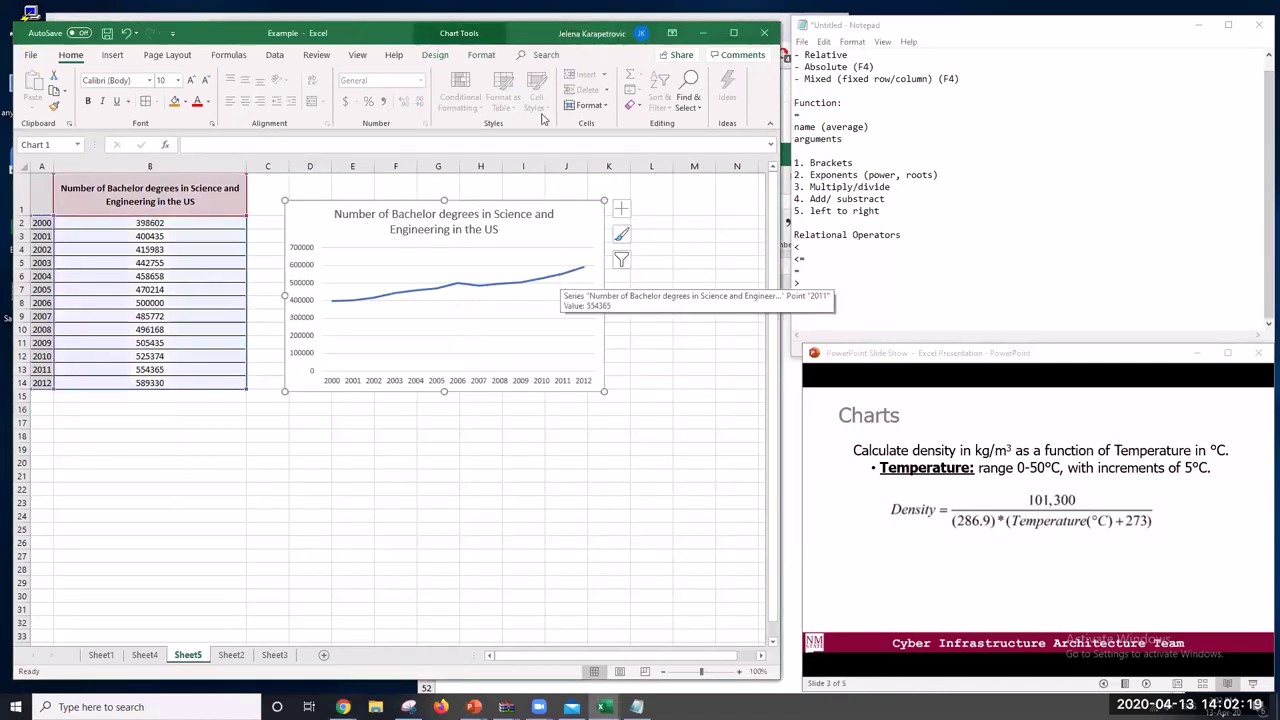
{"action": "left_click", "coordinate": [436, 56]}
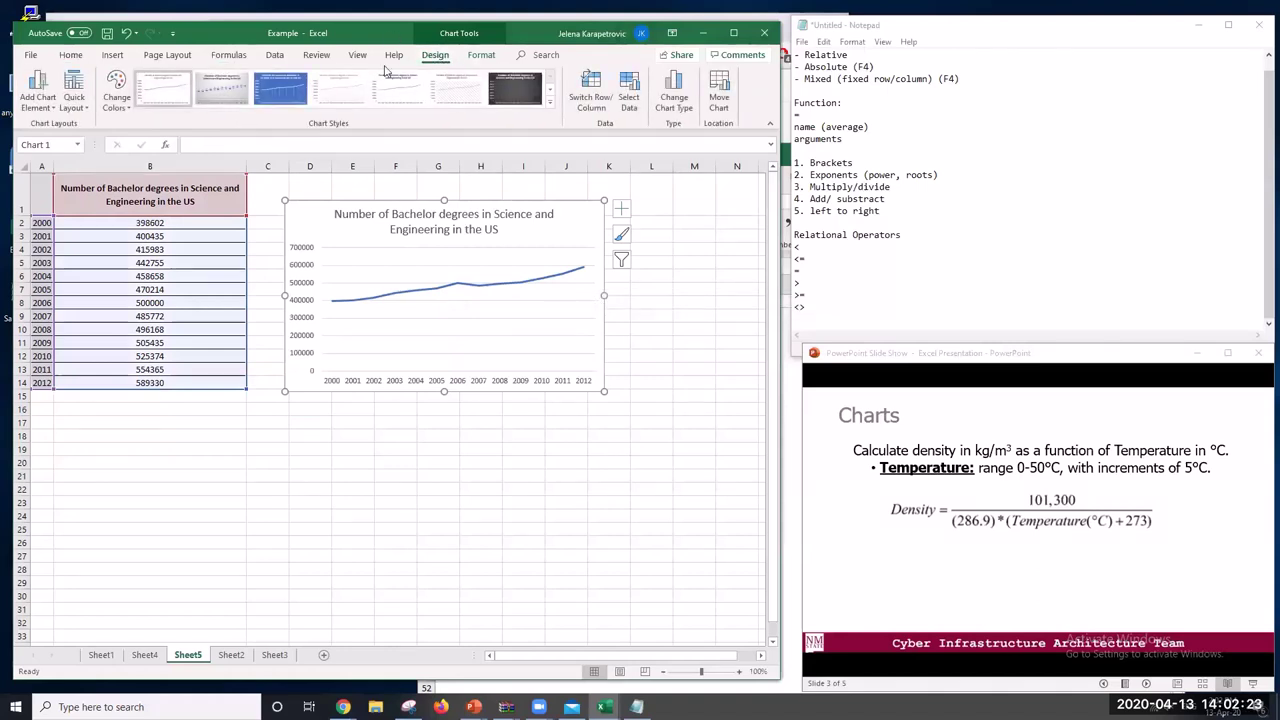
{"action": "left_click_drag", "start_coordinate": [437, 41], "coordinate": [430, 75]}
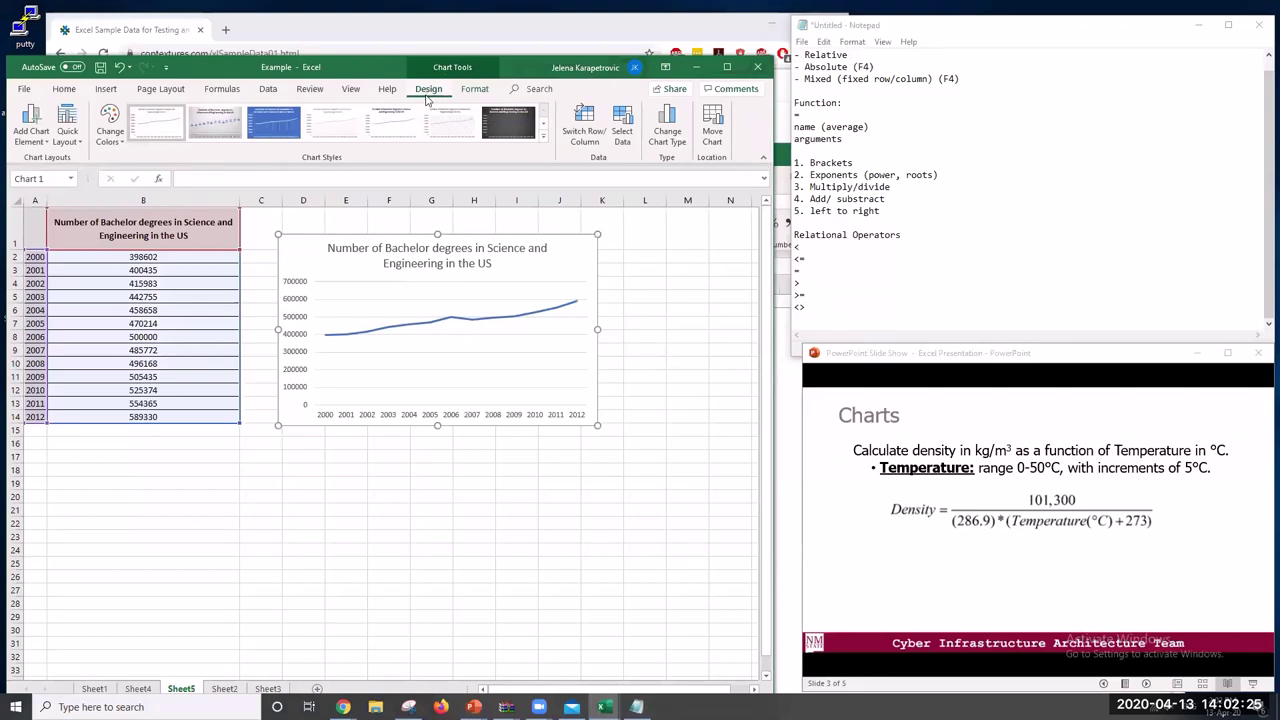
{"action": "left_click", "coordinate": [31, 135]}
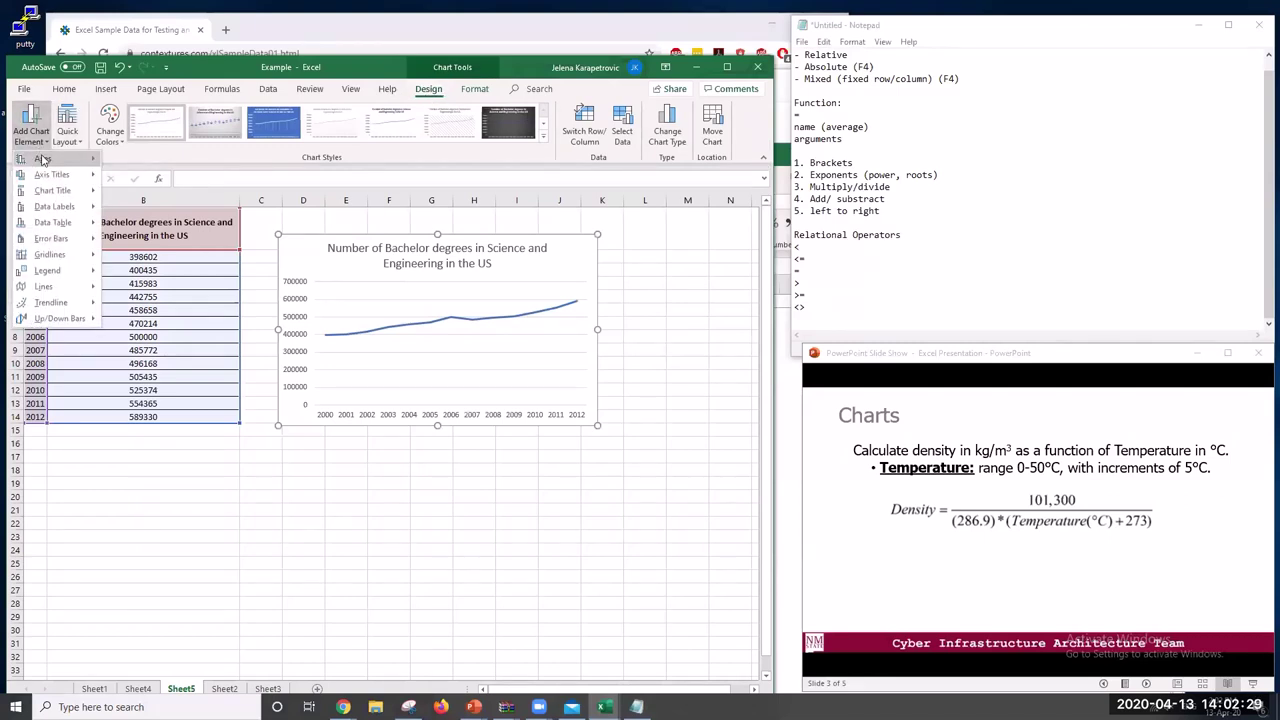
{"action": "mouse_move", "coordinate": [42, 160]}
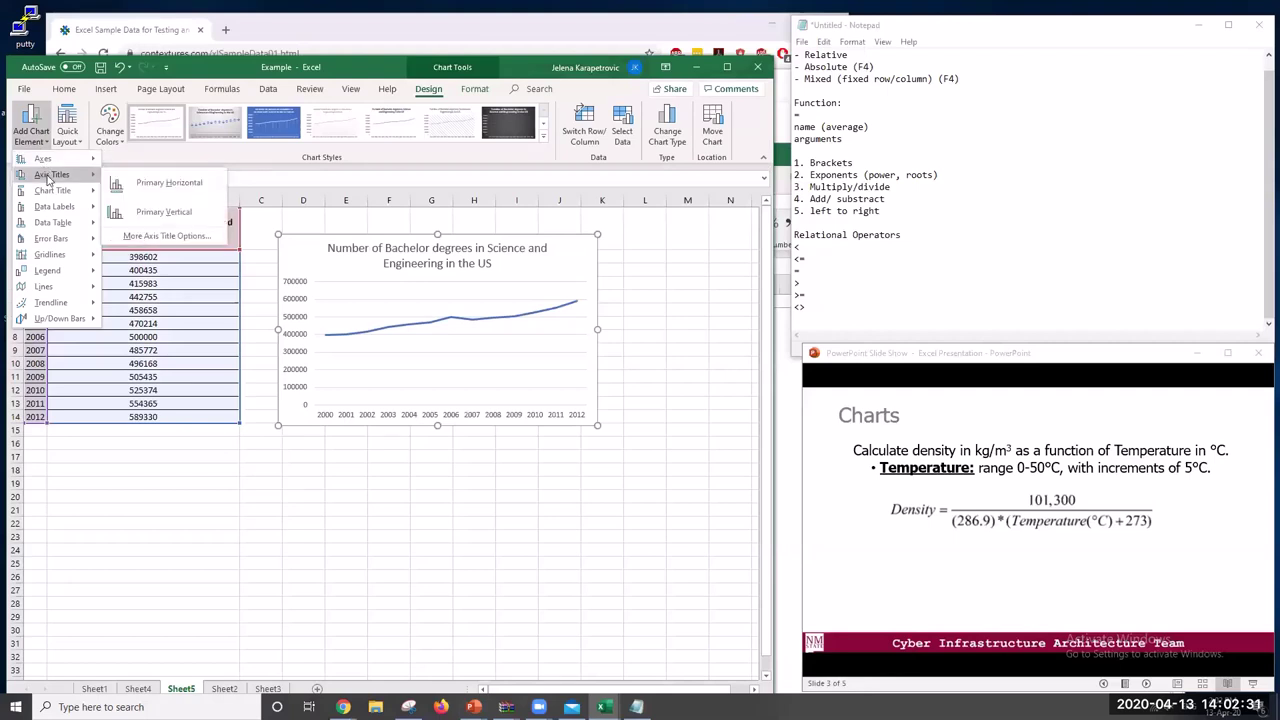
{"action": "left_click", "coordinate": [150, 181]}
{"action": "left_click", "coordinate": [40, 140]}
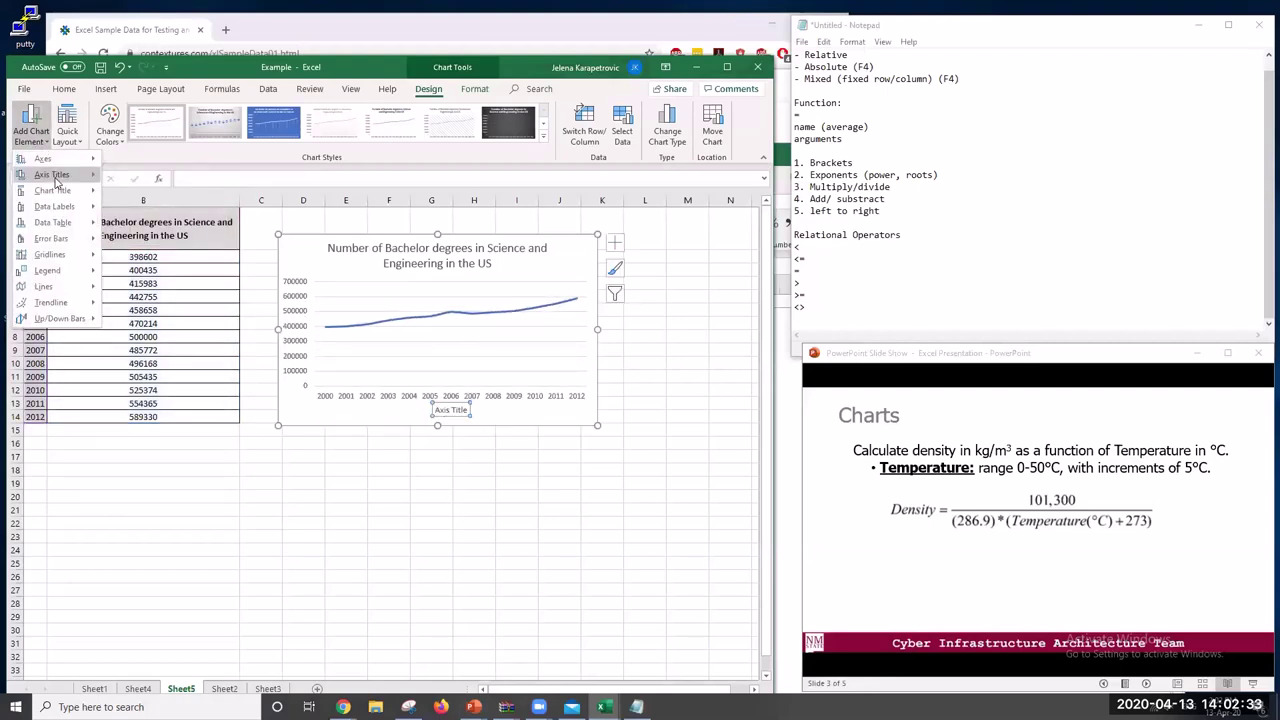
{"action": "left_click", "coordinate": [166, 215]}
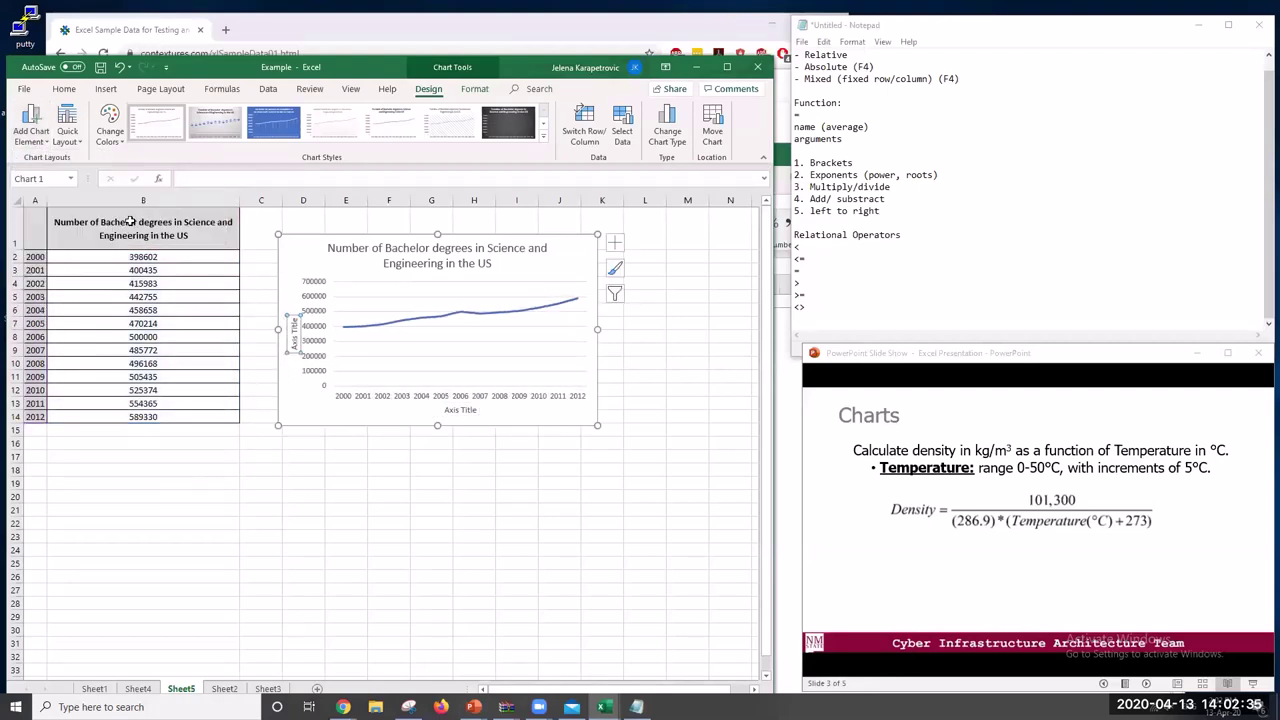
Add a linear trendline to the Bachelor degrees line chart
{"action": "left_click", "coordinate": [42, 143]}
{"action": "mouse_move", "coordinate": [49, 193]}
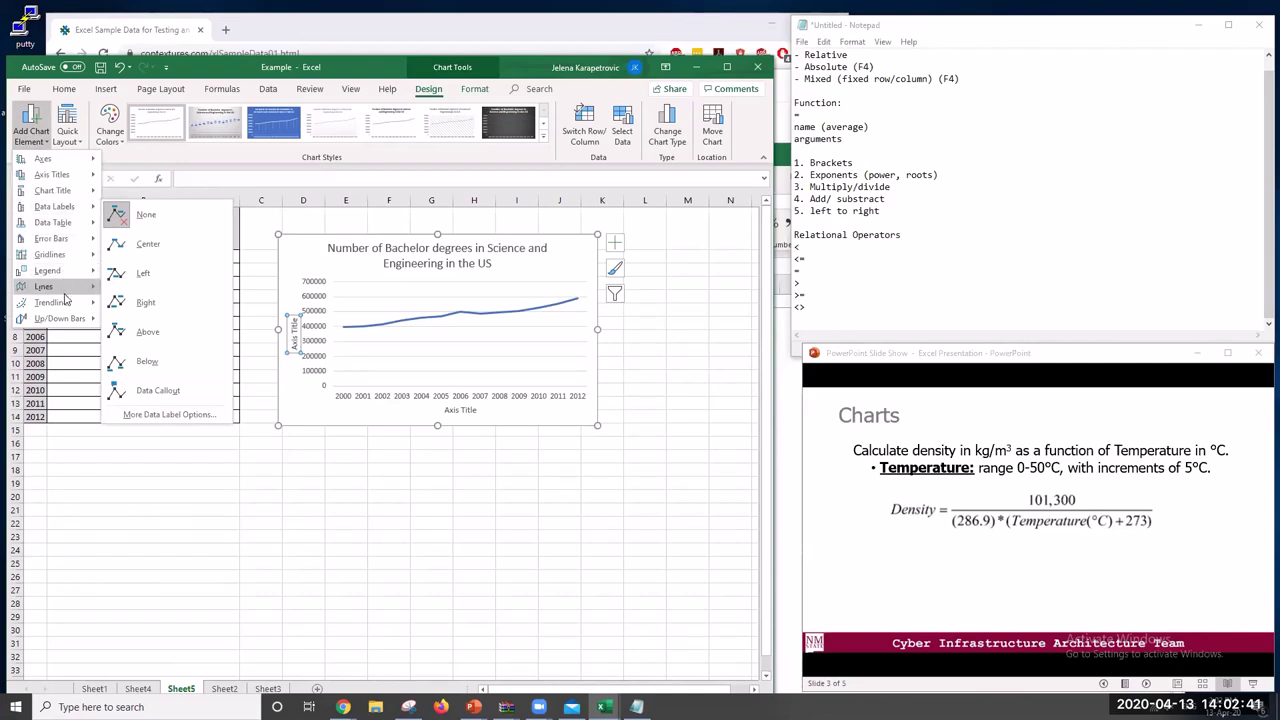
{"action": "mouse_move", "coordinate": [67, 307]}
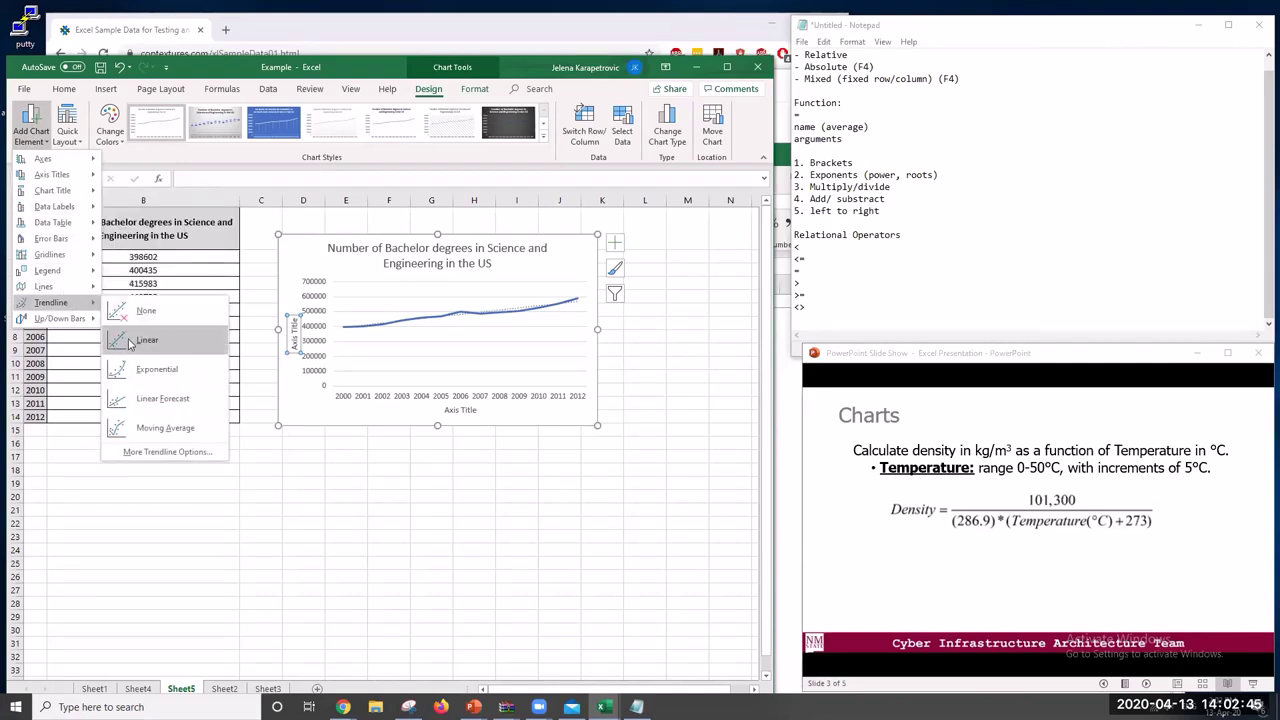
{"action": "left_click", "coordinate": [129, 344]}
{"action": "left_click", "coordinate": [308, 430]}
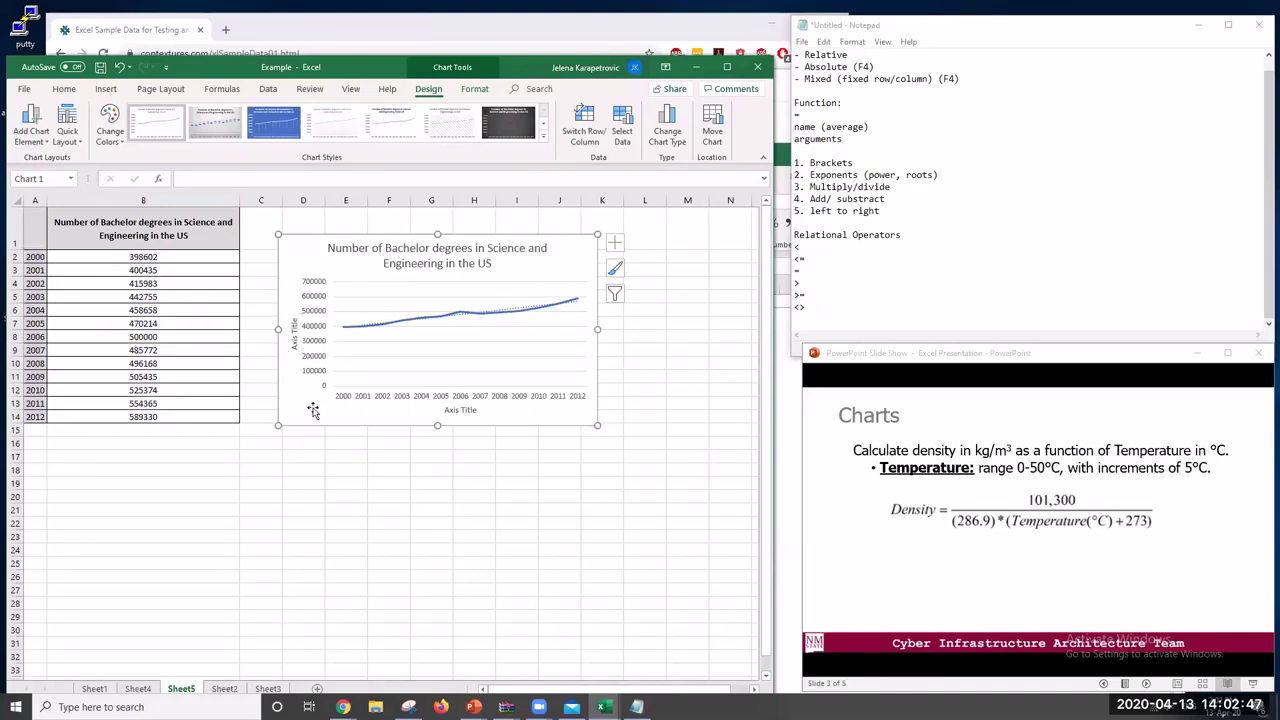
Enlarge the line chart so that it extends to about column M and row 22
{"action": "left_click_drag", "start_coordinate": [608, 431], "coordinate": [714, 534]}
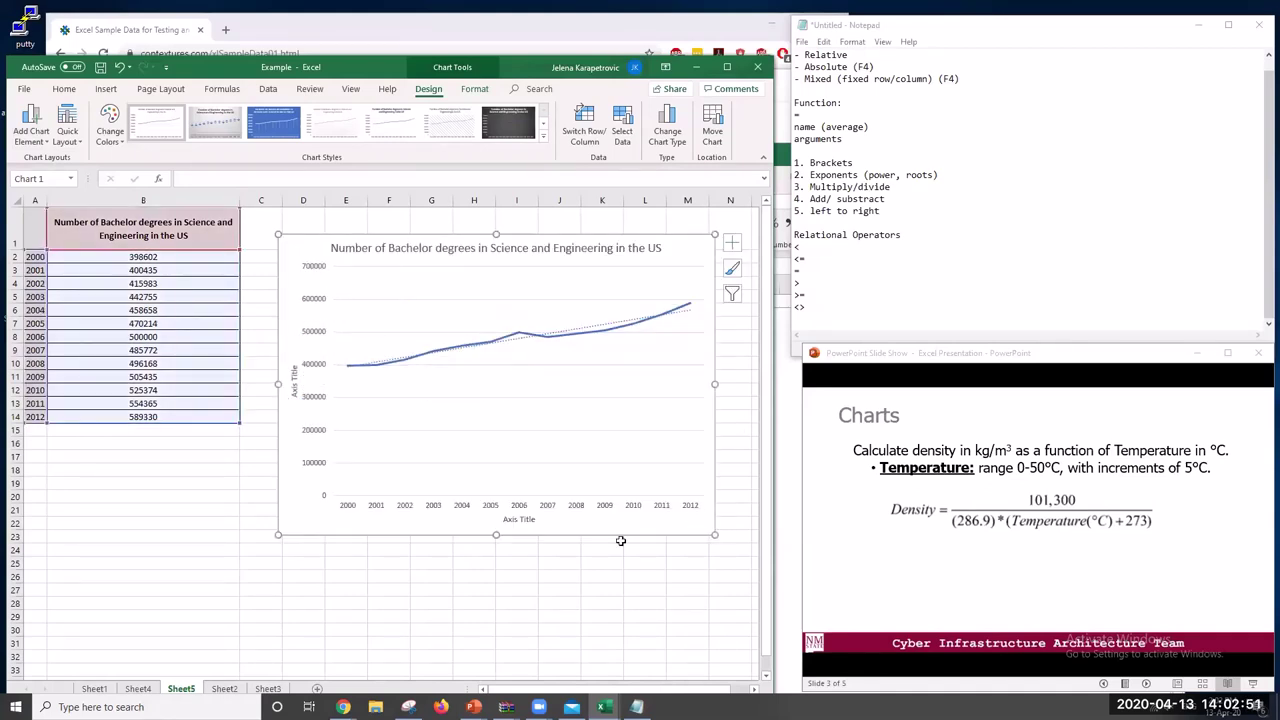
{"action": "left_click", "coordinate": [319, 301]}
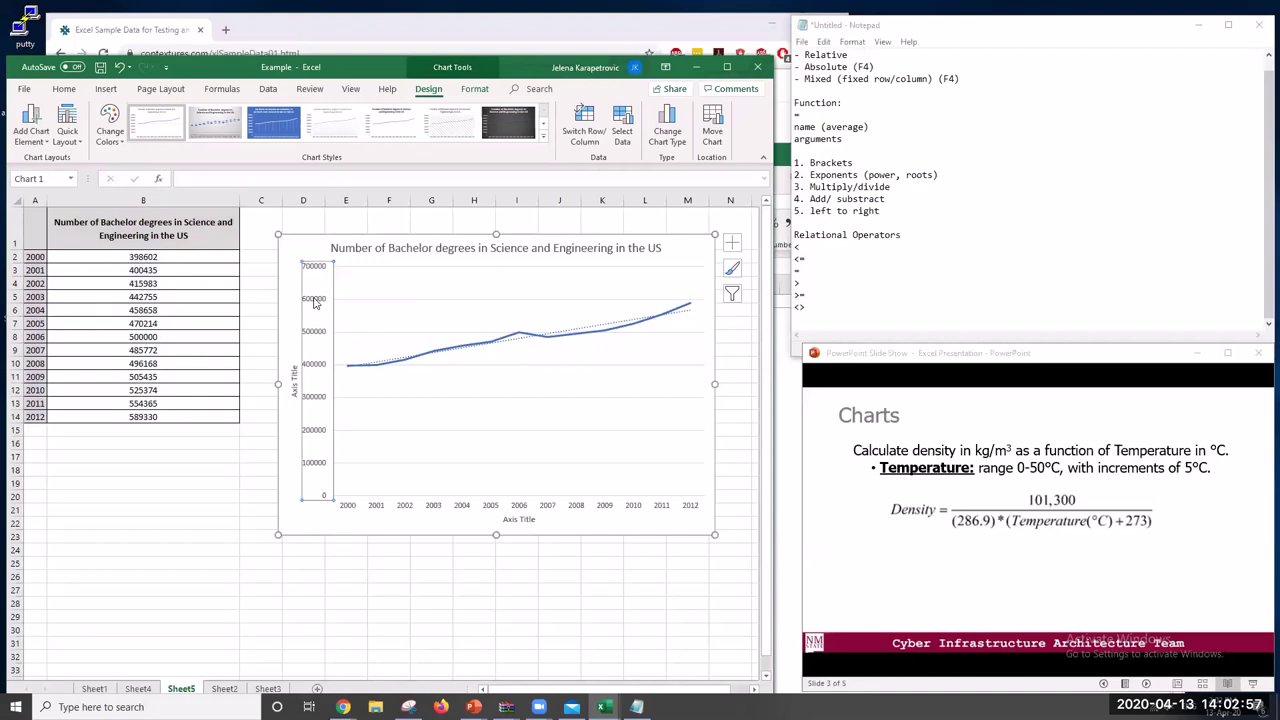
{"action": "left_click", "coordinate": [445, 630]}
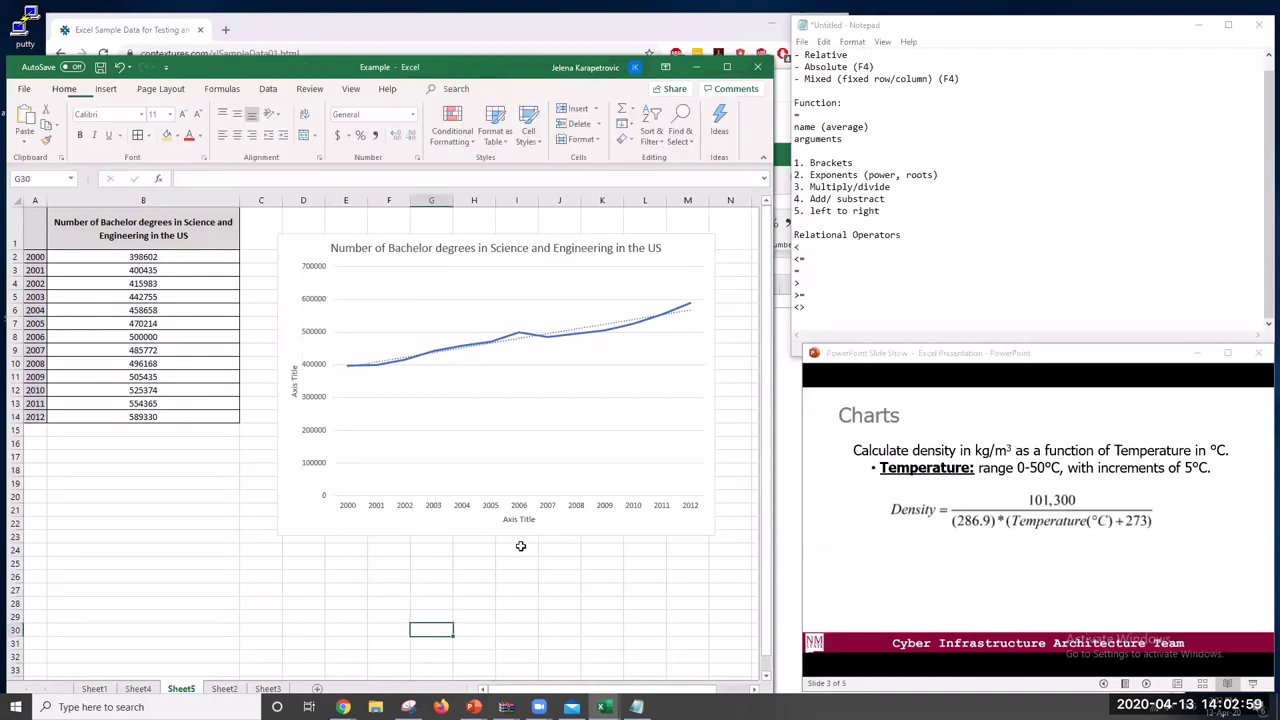
Rename the chart's horizontal axis title as "Year"
{"action": "left_click", "coordinate": [519, 519]}
{"action": "triple_click", "coordinate": [519, 520]}
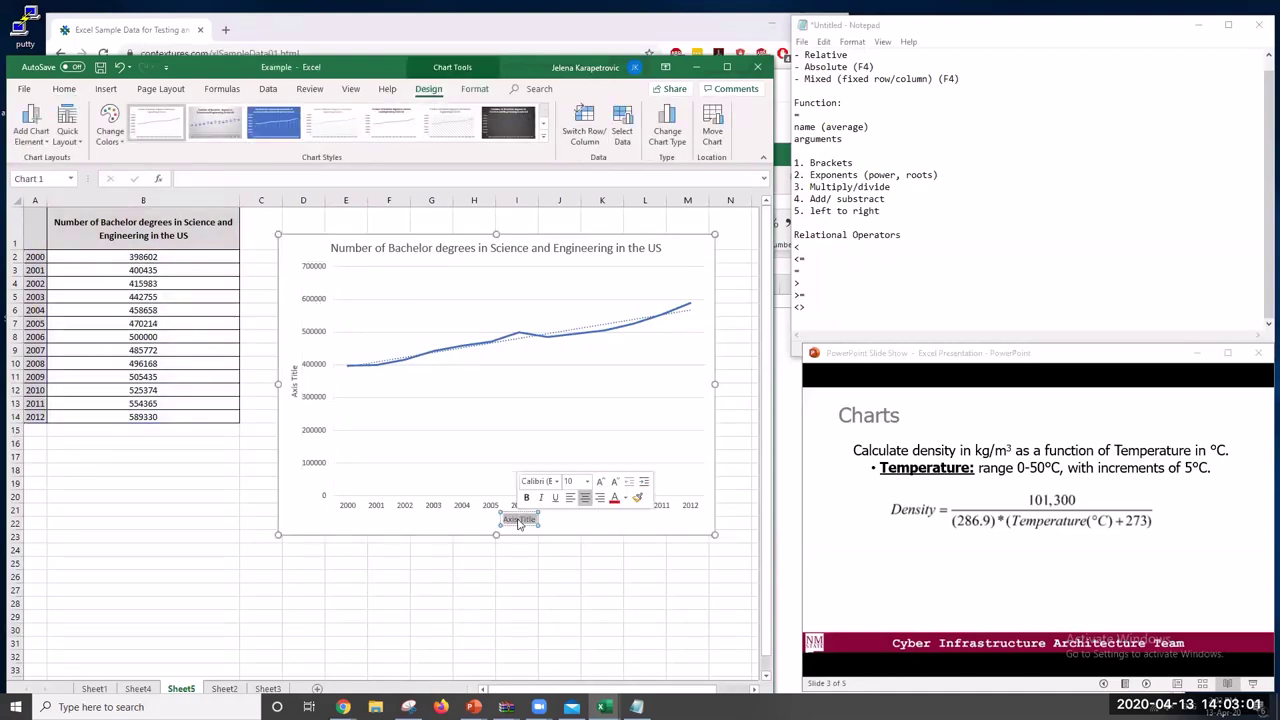
{"action": "type", "text": "Year"}
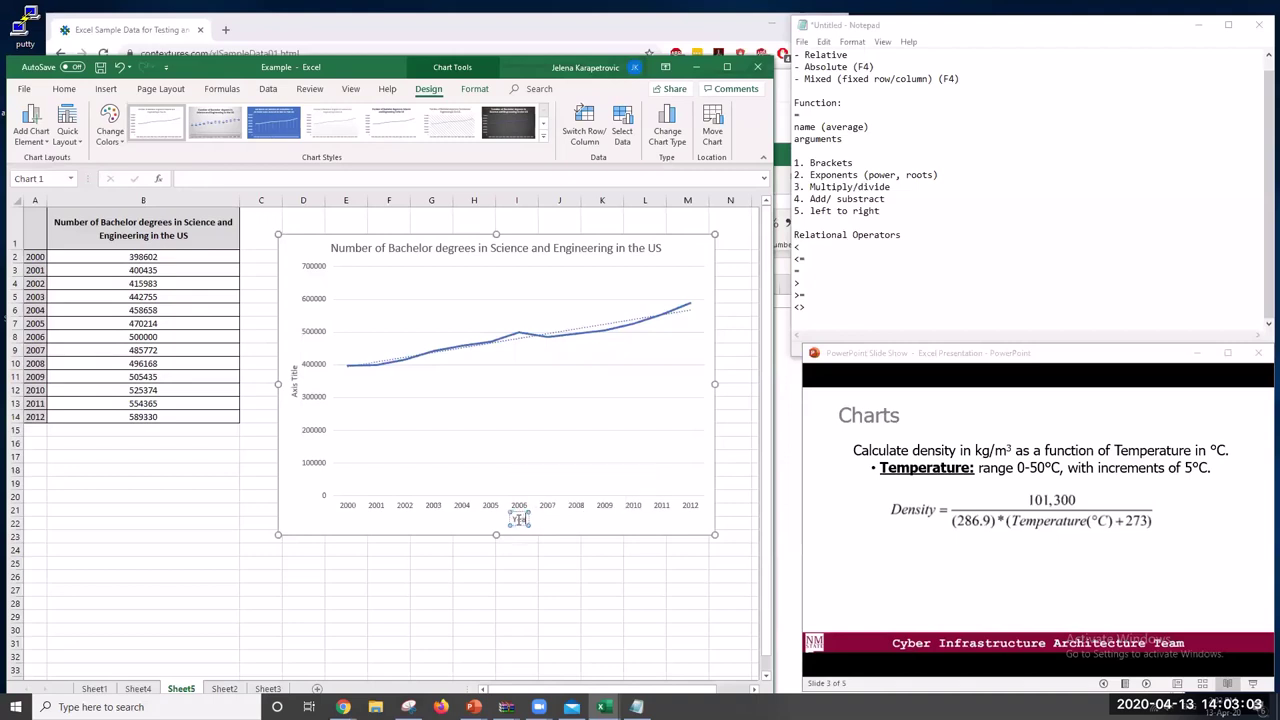
{"action": "left_click", "coordinate": [559, 603]}
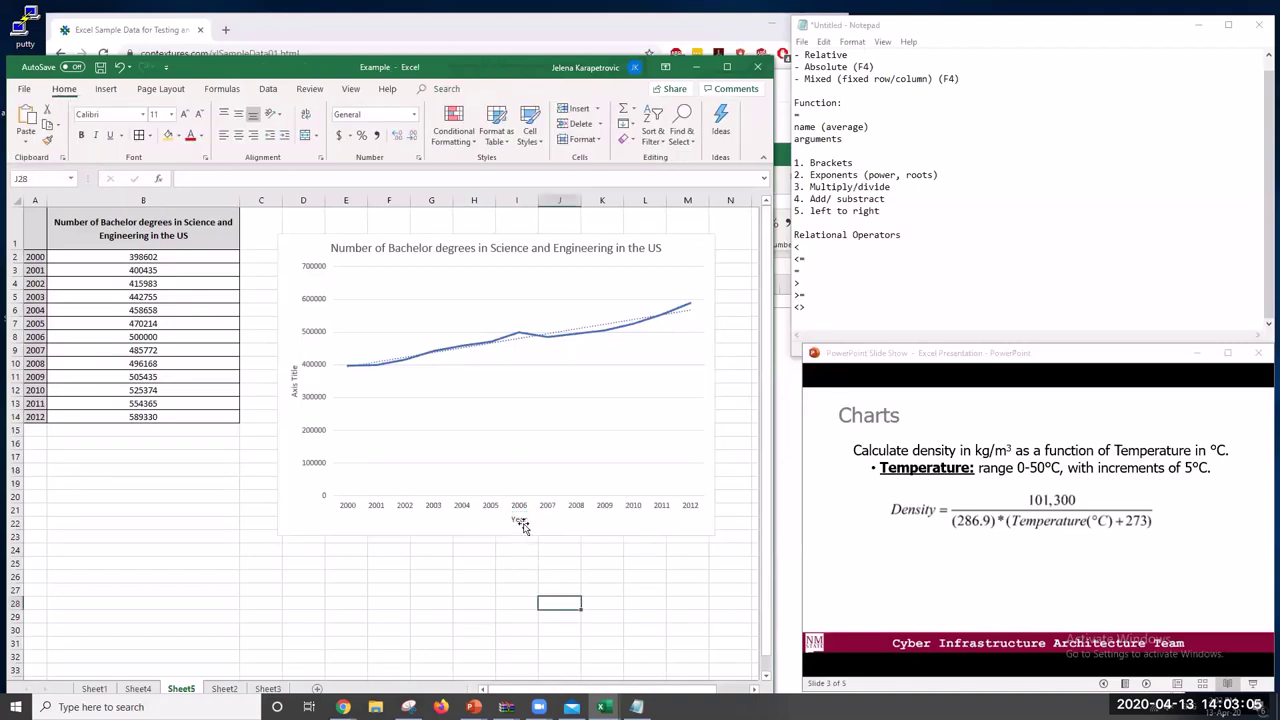
Rename the chart's vertical axis title as "# of Degrees"
{"action": "triple_click", "coordinate": [294, 385]}
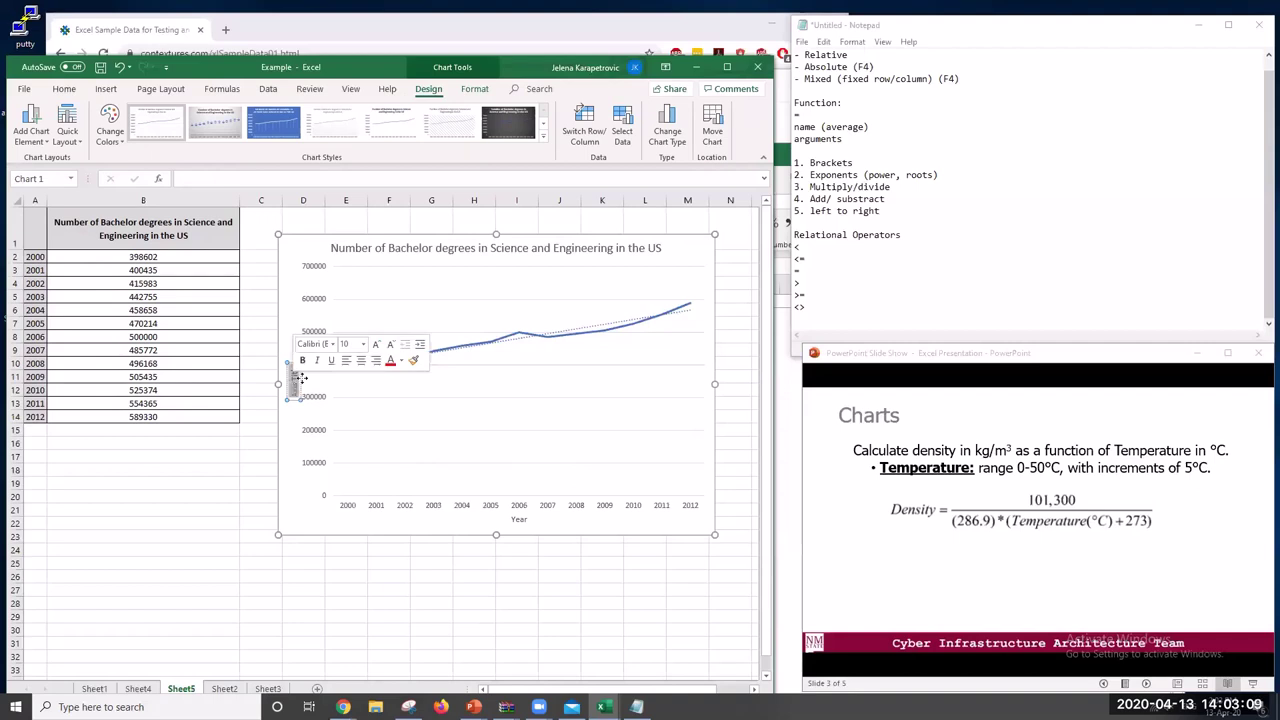
{"action": "key", "text": "BackSpace"}
{"action": "type", "text": "# of Degr"}
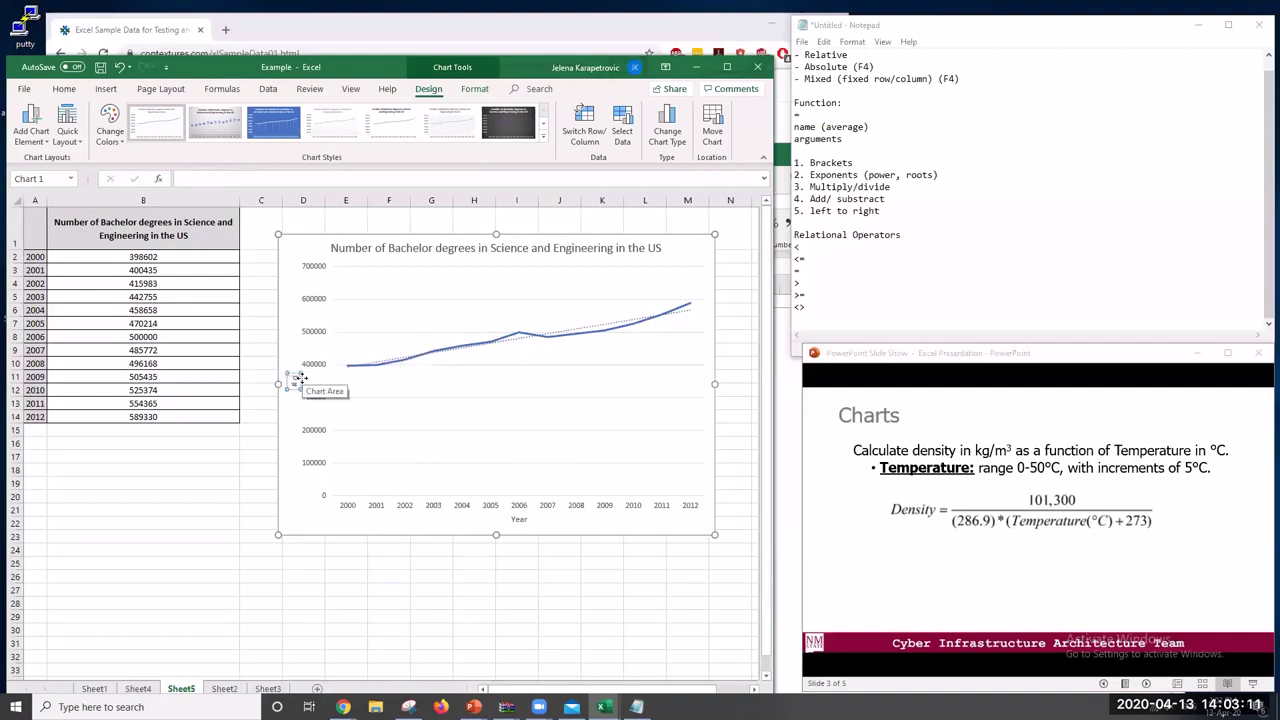
{"action": "type", "text": "ees"}
{"action": "left_click", "coordinate": [232, 522]}
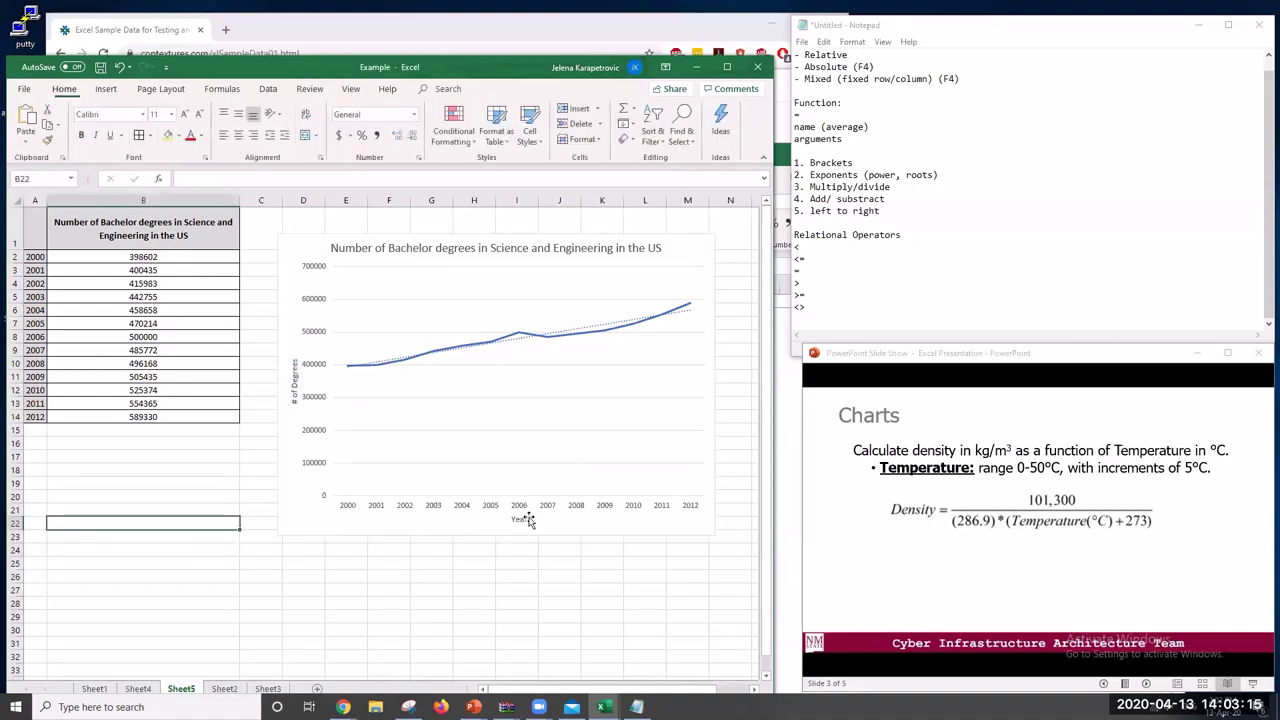
Format the horizontal axis title "Year" in Arial, size 14, bold, with the automatic black font color
{"action": "left_click", "coordinate": [519, 519]}
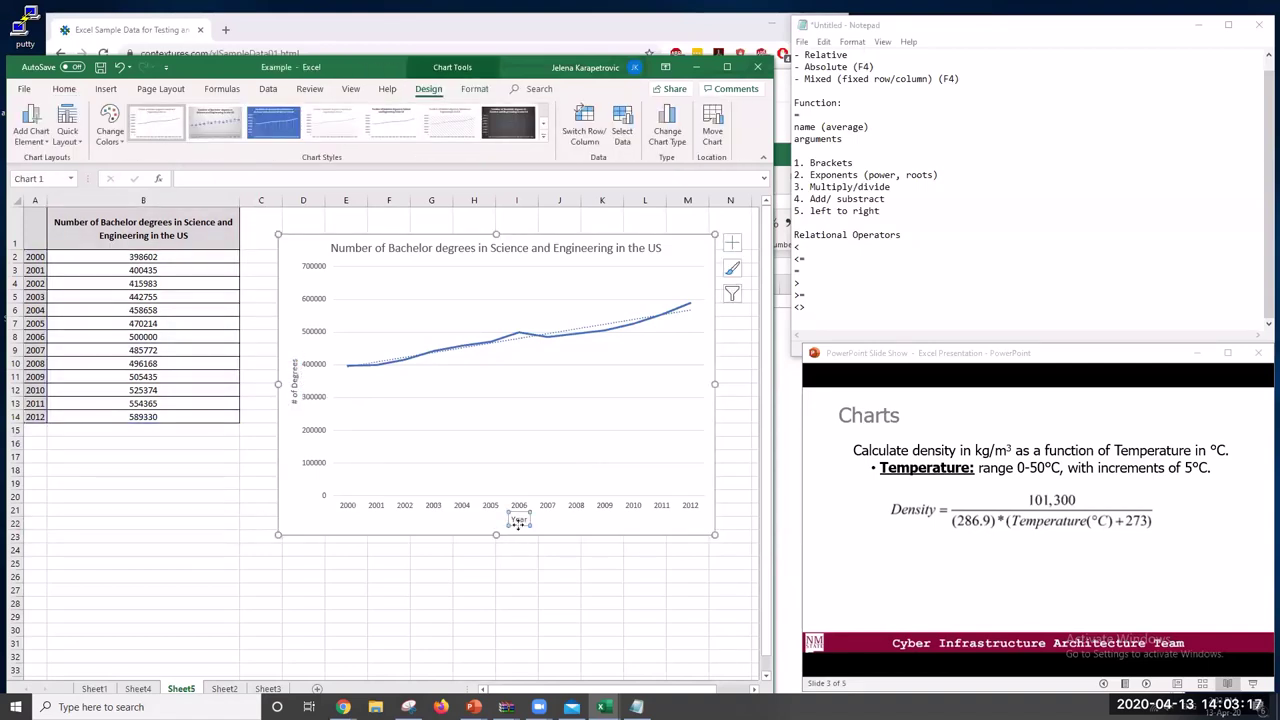
{"action": "left_click", "coordinate": [64, 88]}
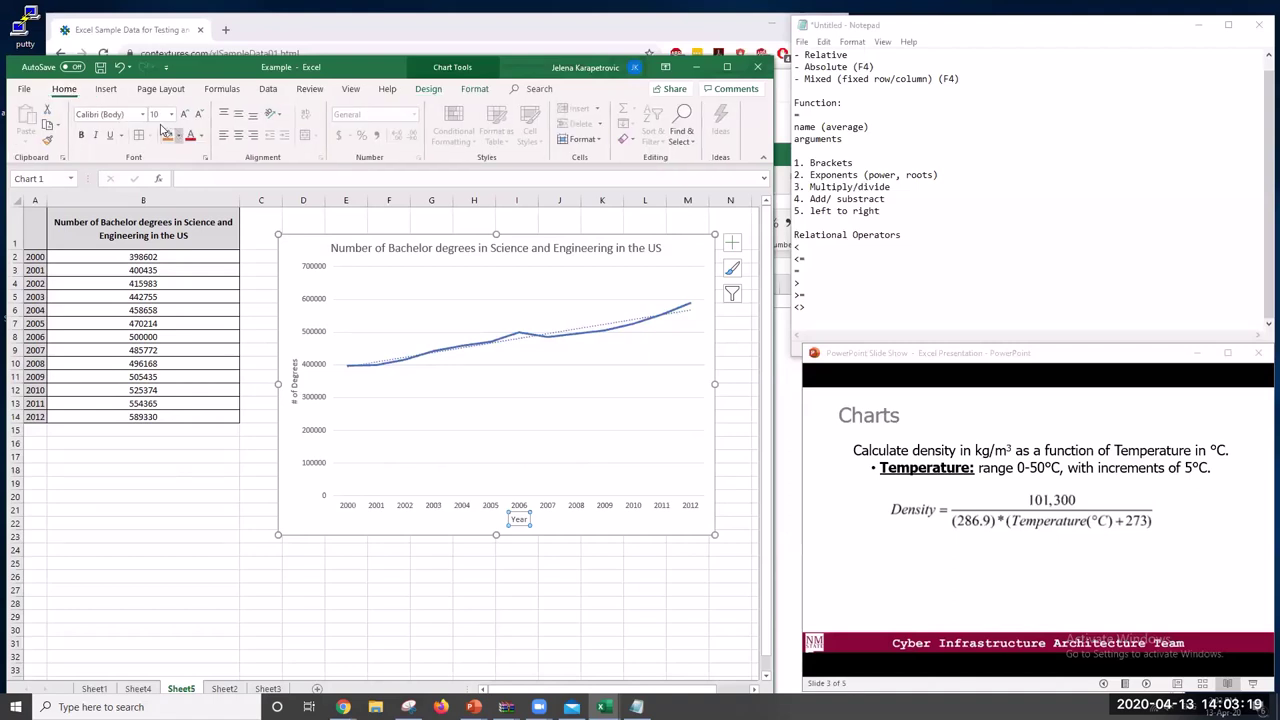
{"action": "left_click", "coordinate": [128, 117]}
{"action": "type", "text": "Arial"}
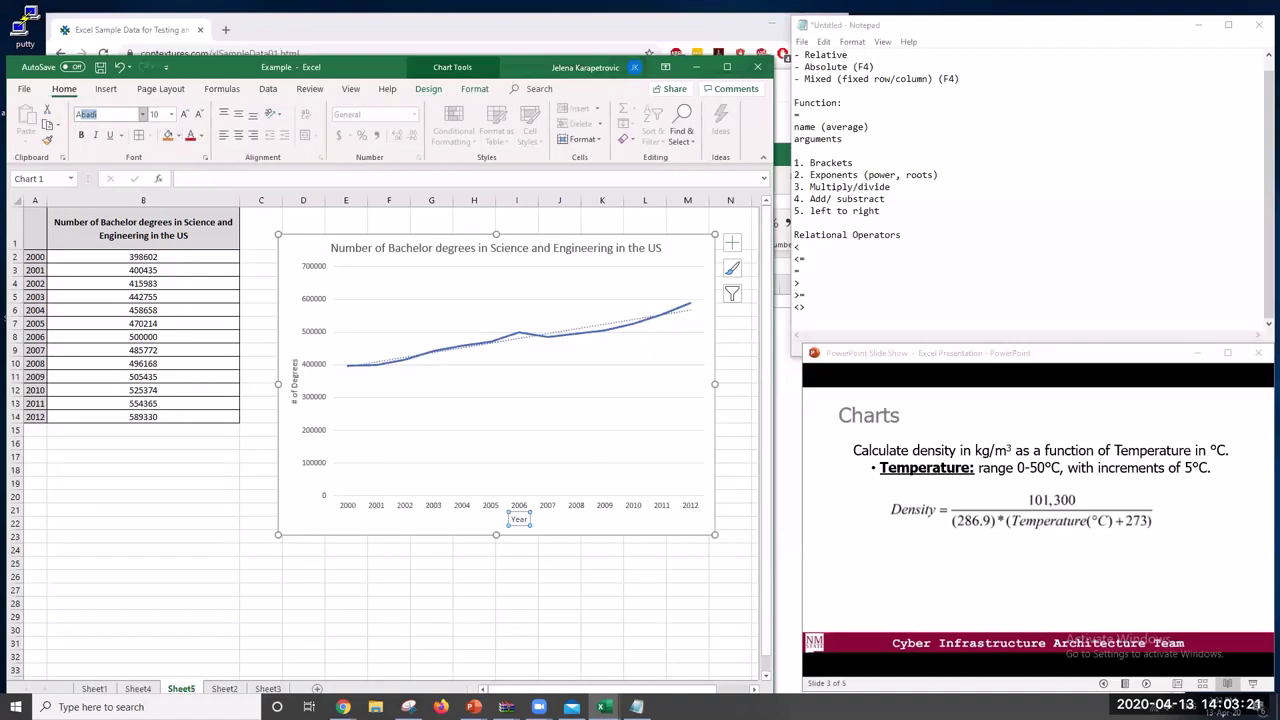
{"action": "key", "text": "Return"}
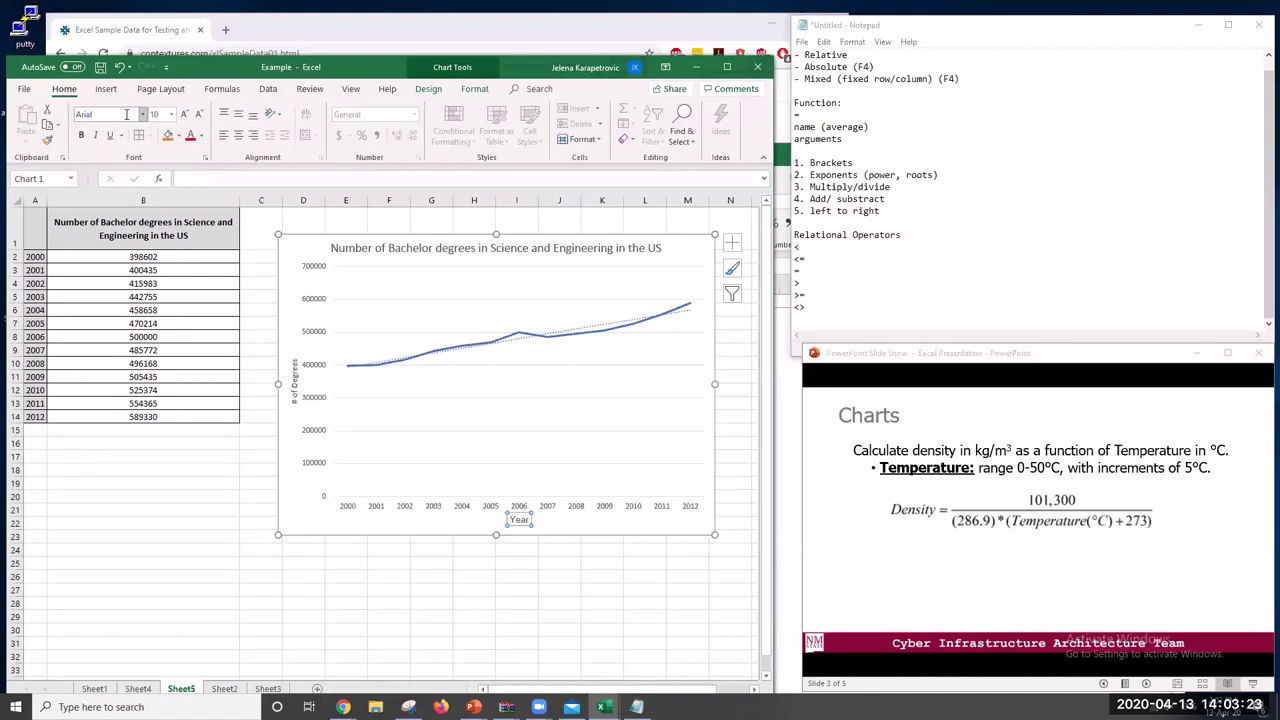
{"action": "type", "text": "1"}
{"action": "key", "text": "Return"}
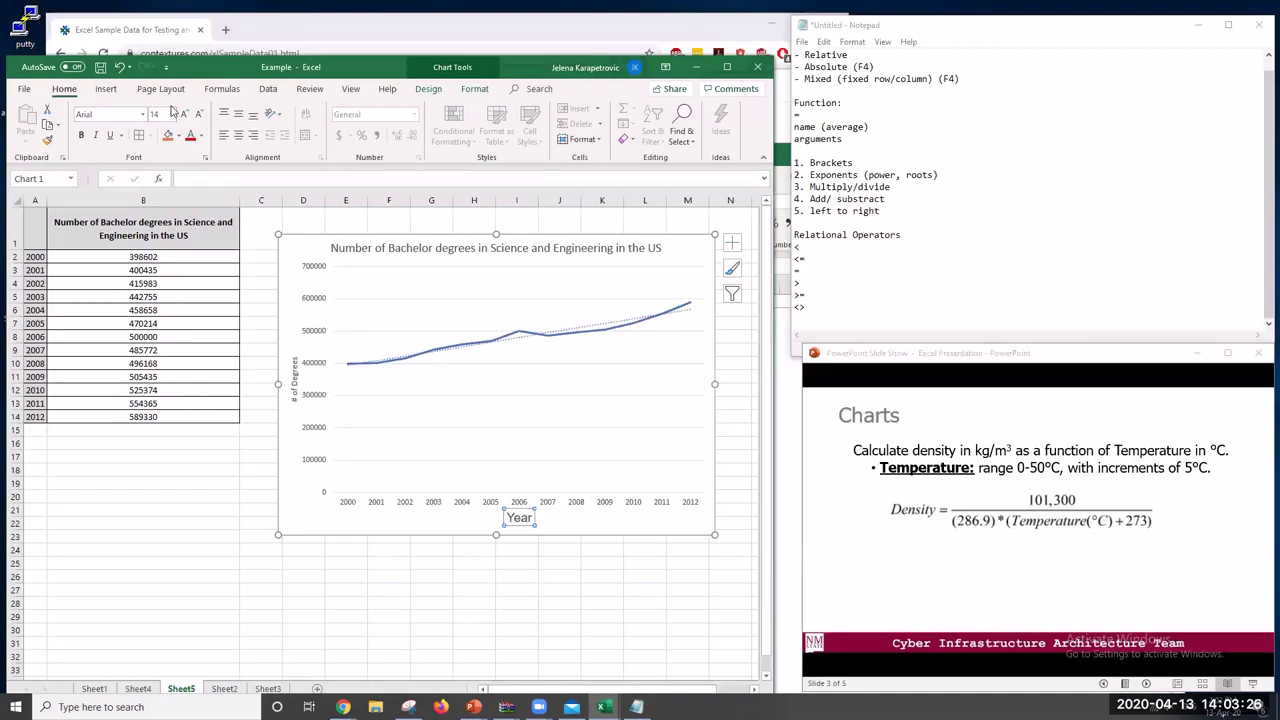
{"action": "left_click", "coordinate": [81, 135]}
{"action": "left_click", "coordinate": [203, 137]}
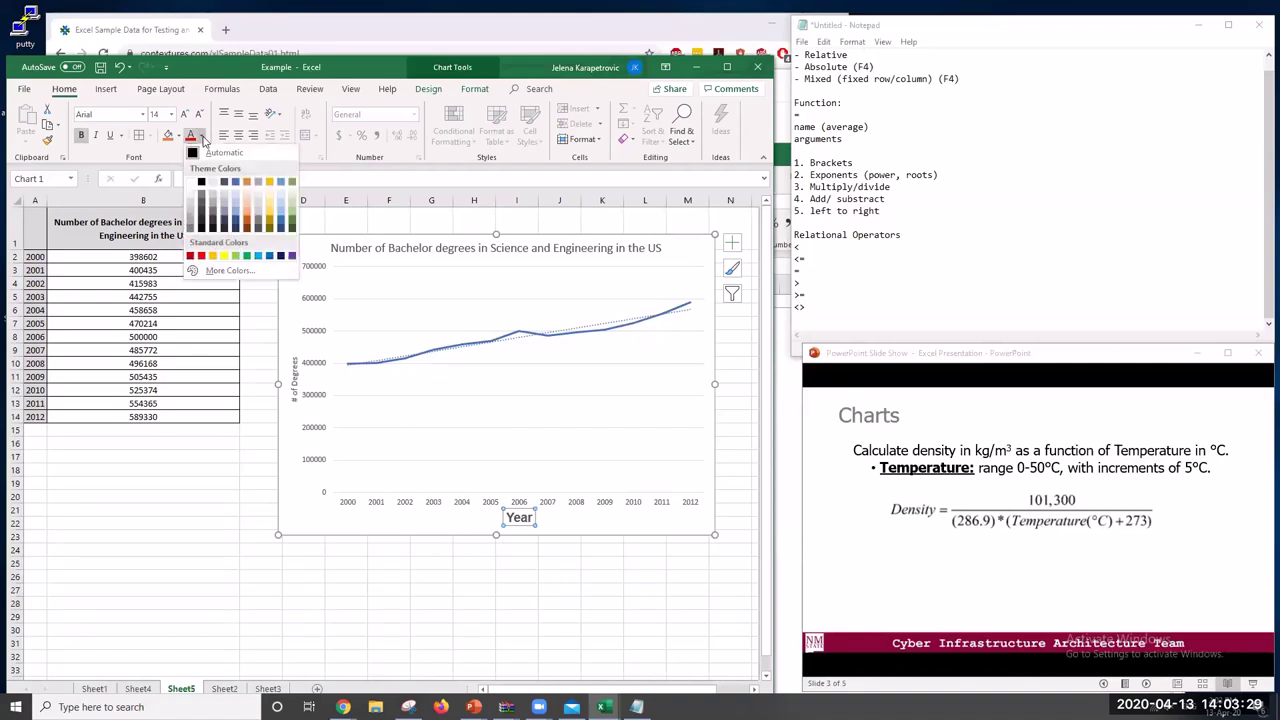
{"action": "left_click", "coordinate": [212, 157]}
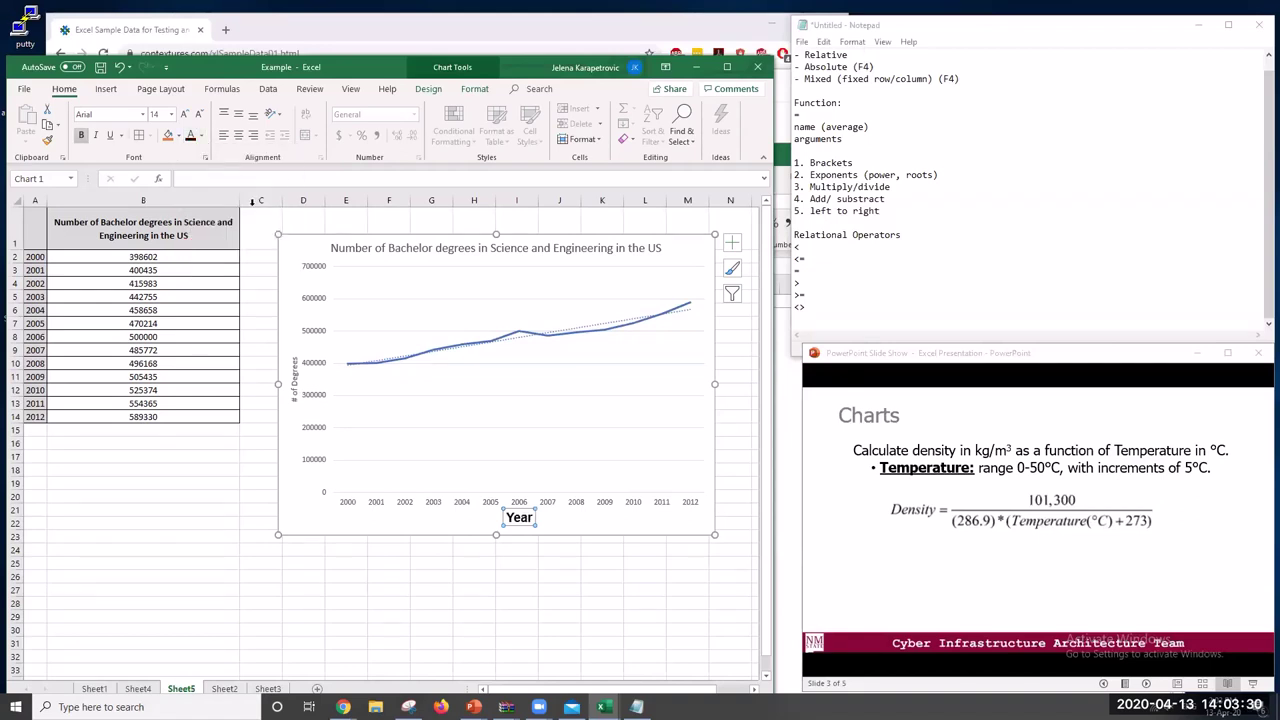
Format the vertical axis title "# of Degrees" in Arial, size 14, bold
{"action": "left_click", "coordinate": [295, 387]}
{"action": "left_click", "coordinate": [123, 117]}
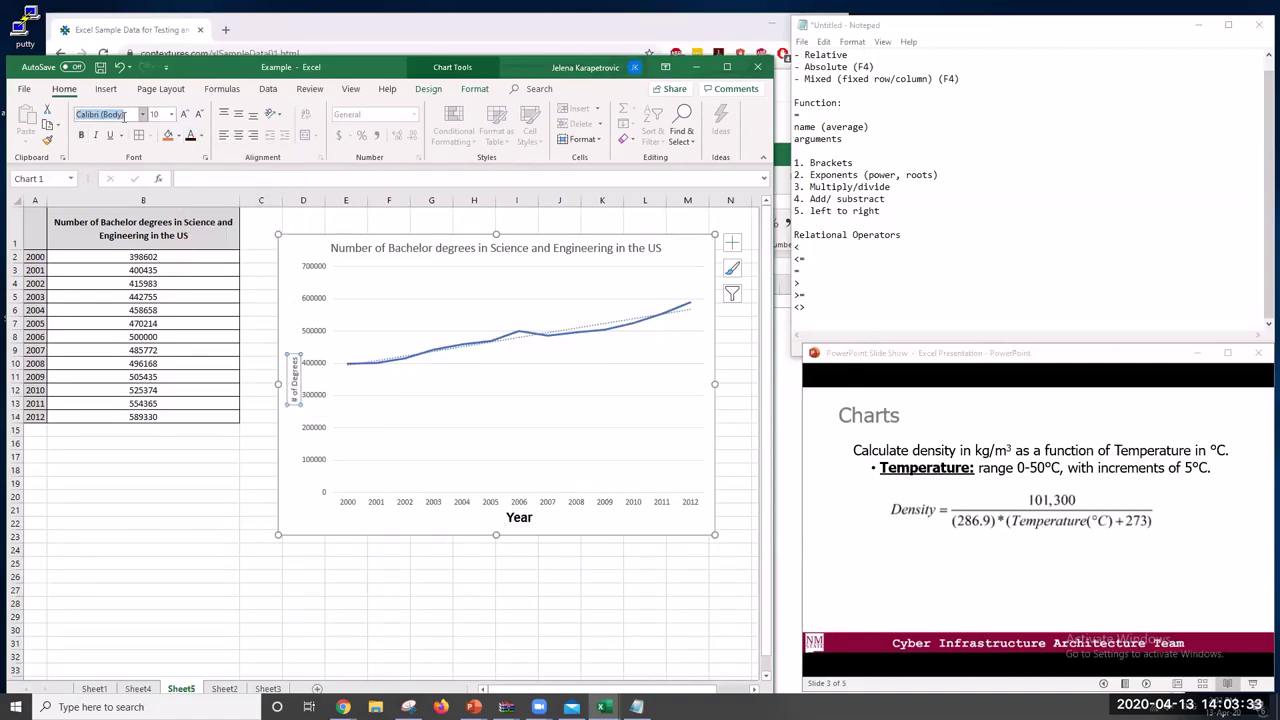
{"action": "type", "text": "Arial"}
{"action": "key", "text": "Return"}
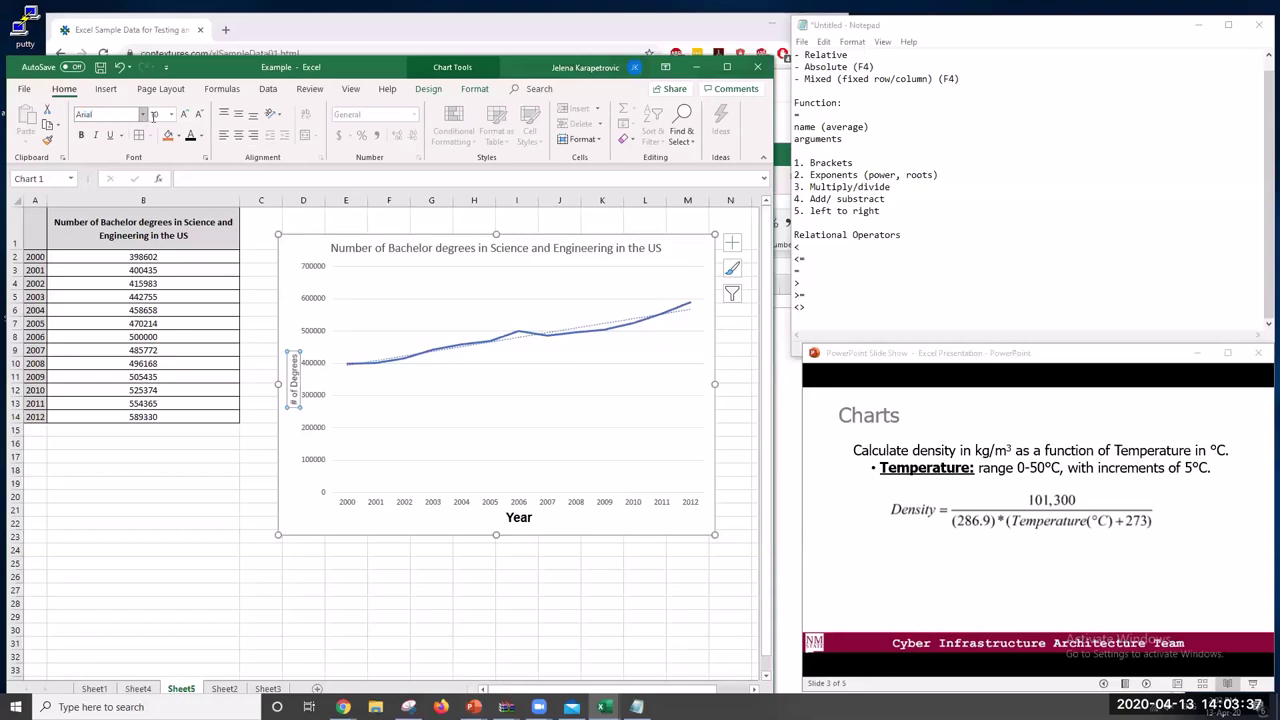
{"action": "left_click", "coordinate": [154, 116]}
{"action": "type", "text": "14"}
{"action": "key", "text": "Return"}
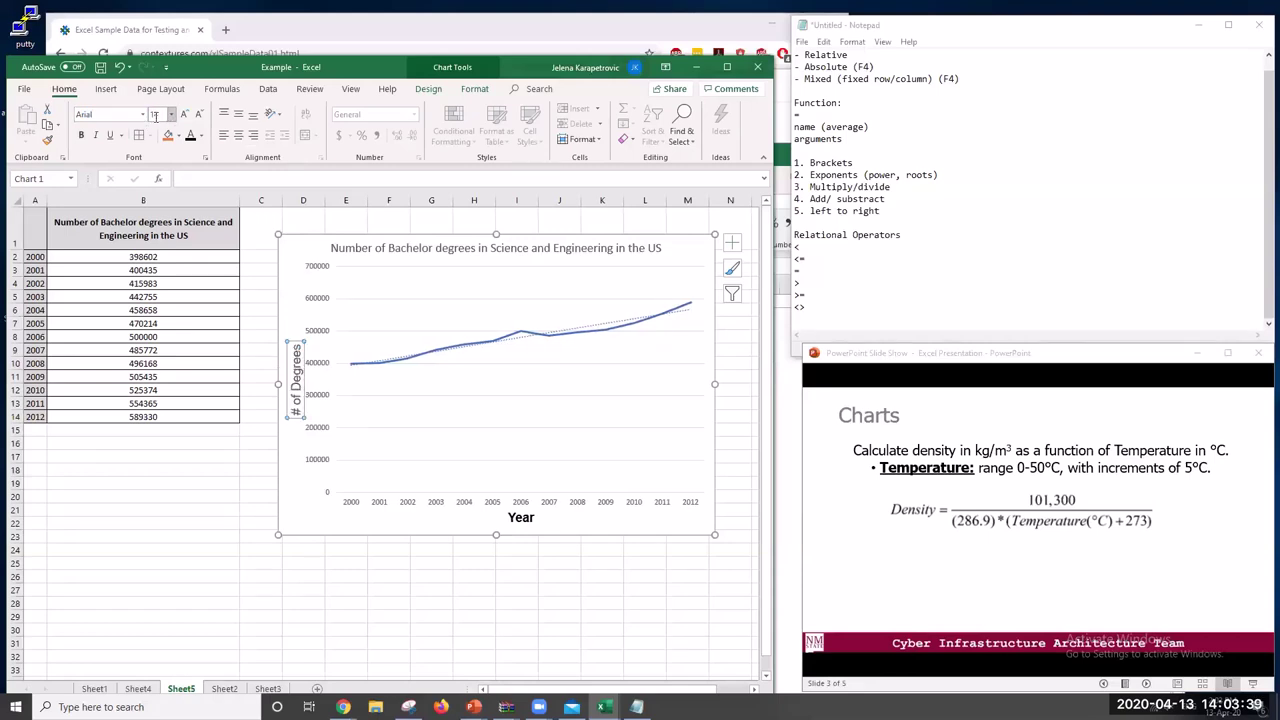
{"action": "left_click", "coordinate": [81, 135]}
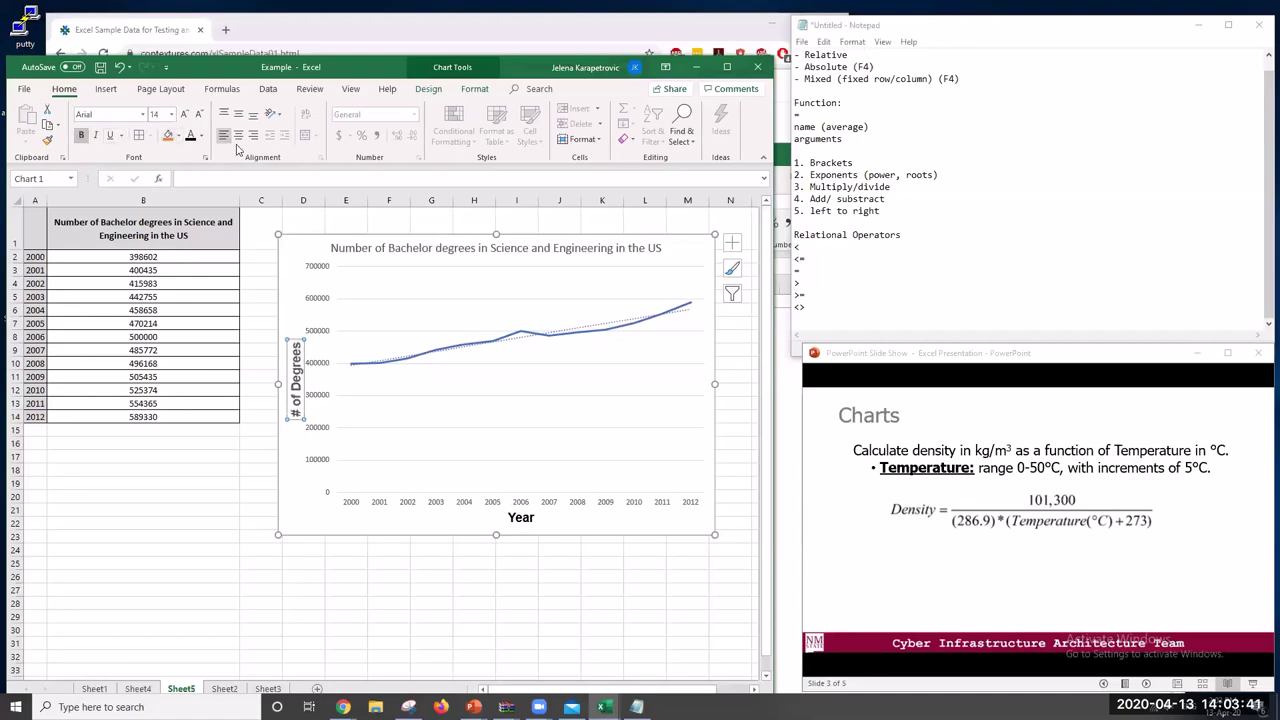
Set the year labels on the horizontal axis to Times New Roman, size 12
{"action": "left_click", "coordinate": [380, 507]}
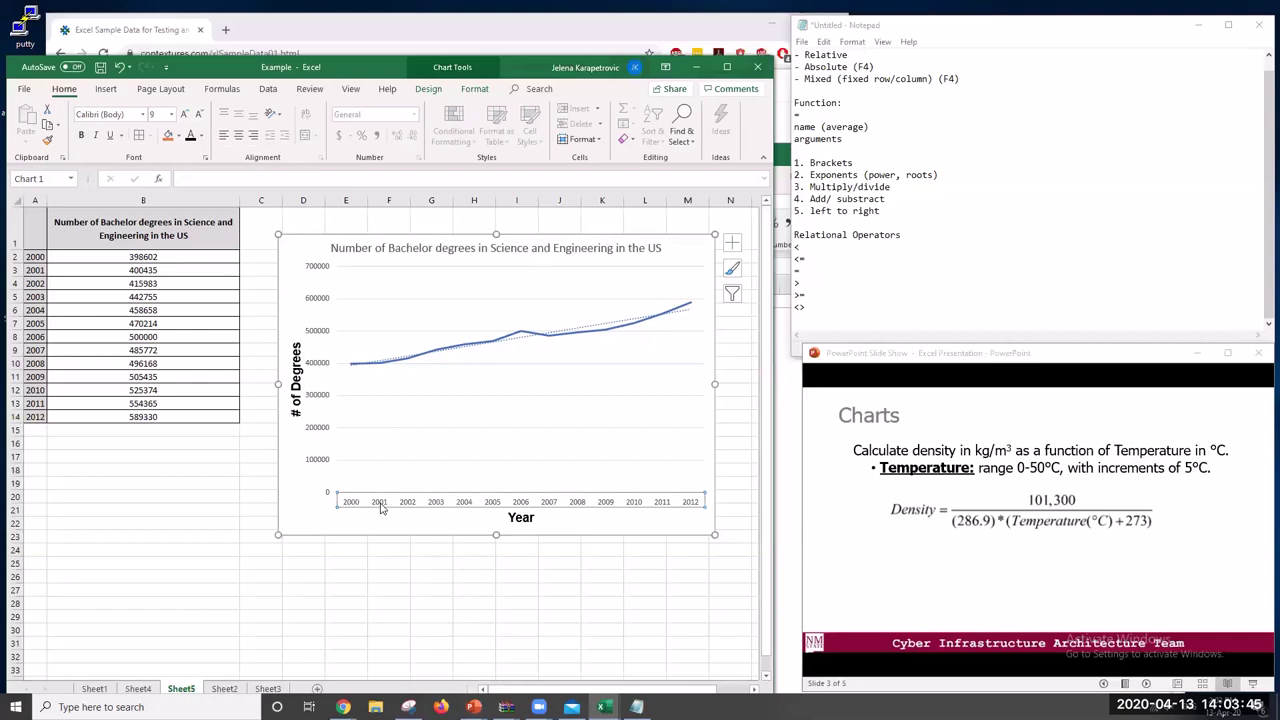
{"action": "left_click", "coordinate": [100, 114]}
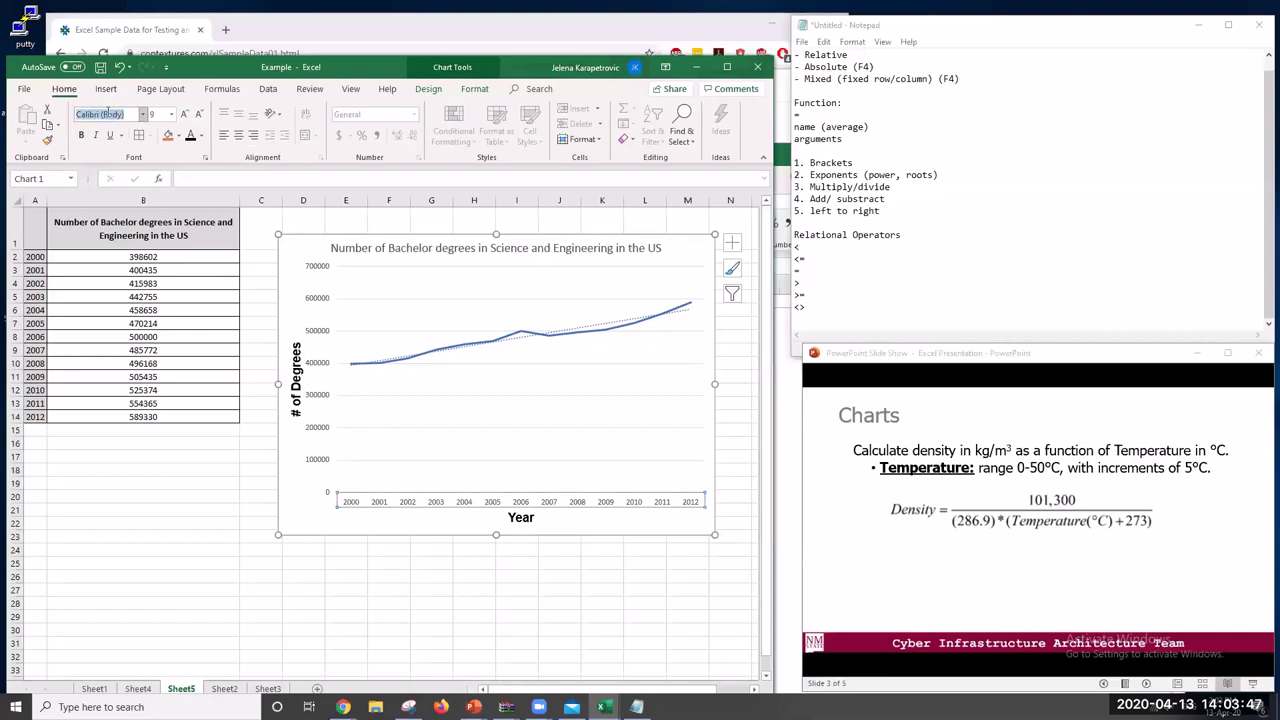
{"action": "type", "text": "Tahoma"}
{"action": "type", "text": "Times New Roman"}
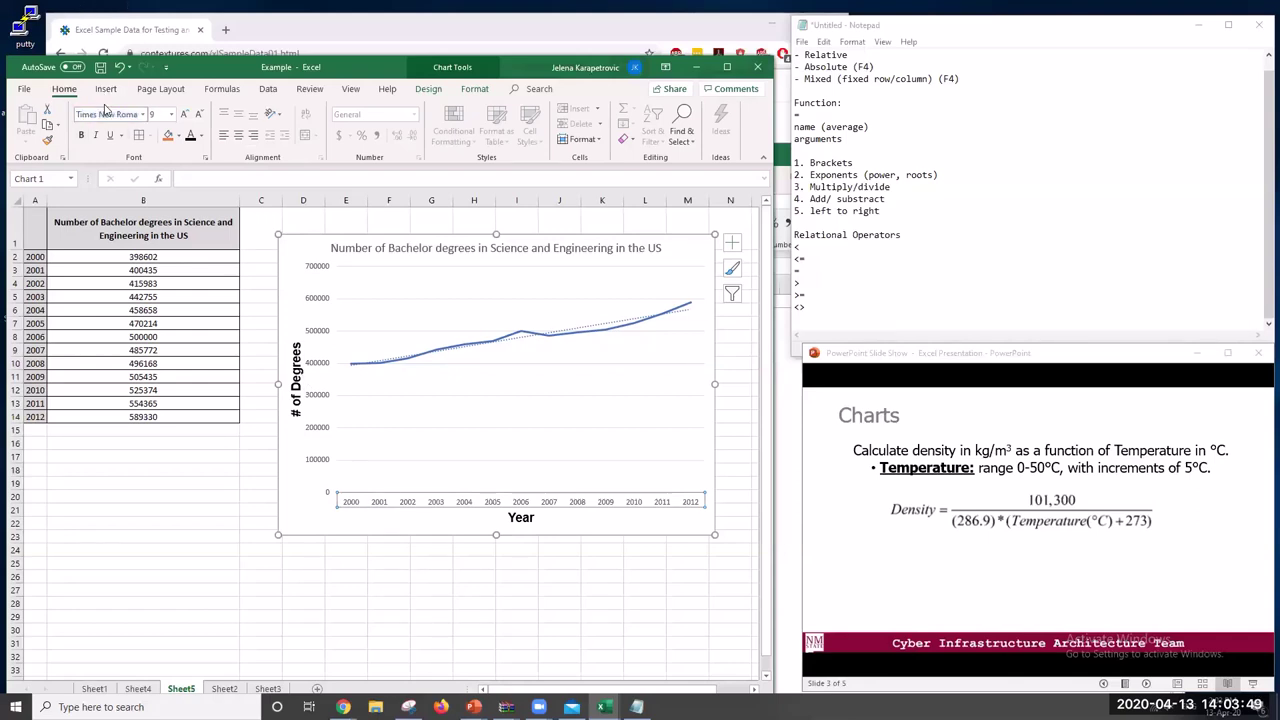
{"action": "key", "text": "Return"}
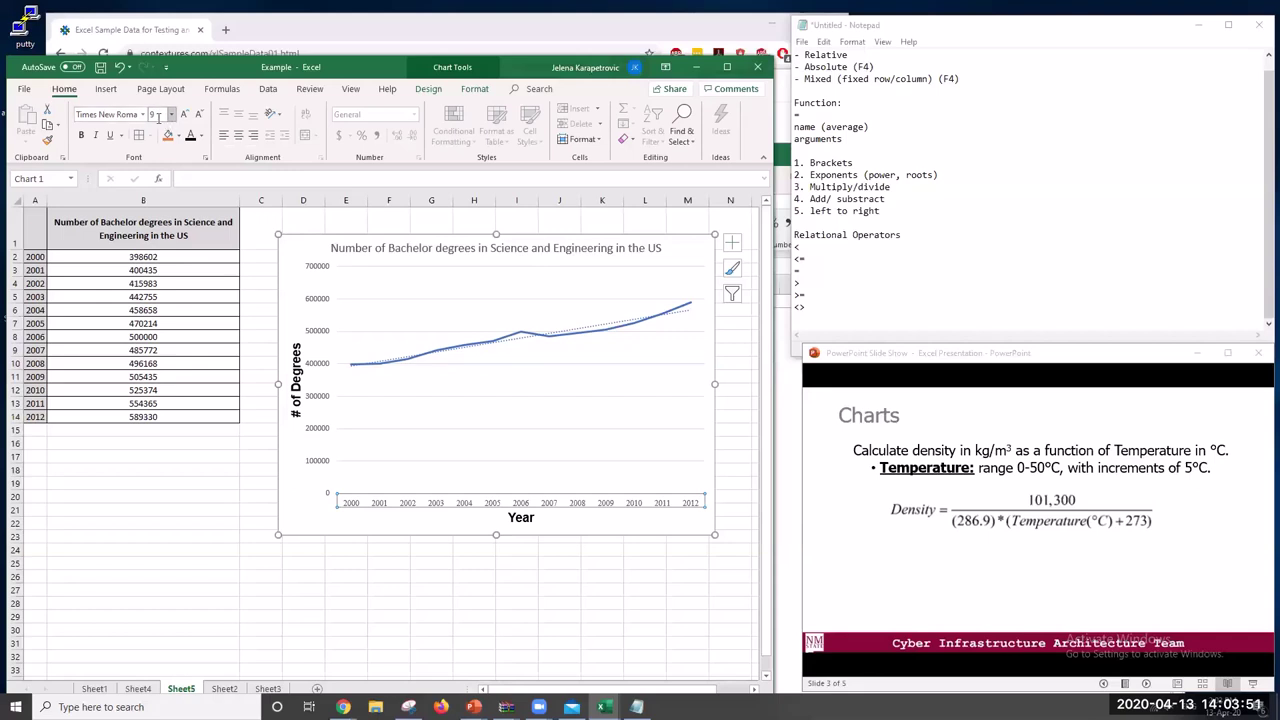
{"action": "left_click", "coordinate": [151, 114]}
{"action": "type", "text": "12"}
{"action": "key", "text": "Return"}
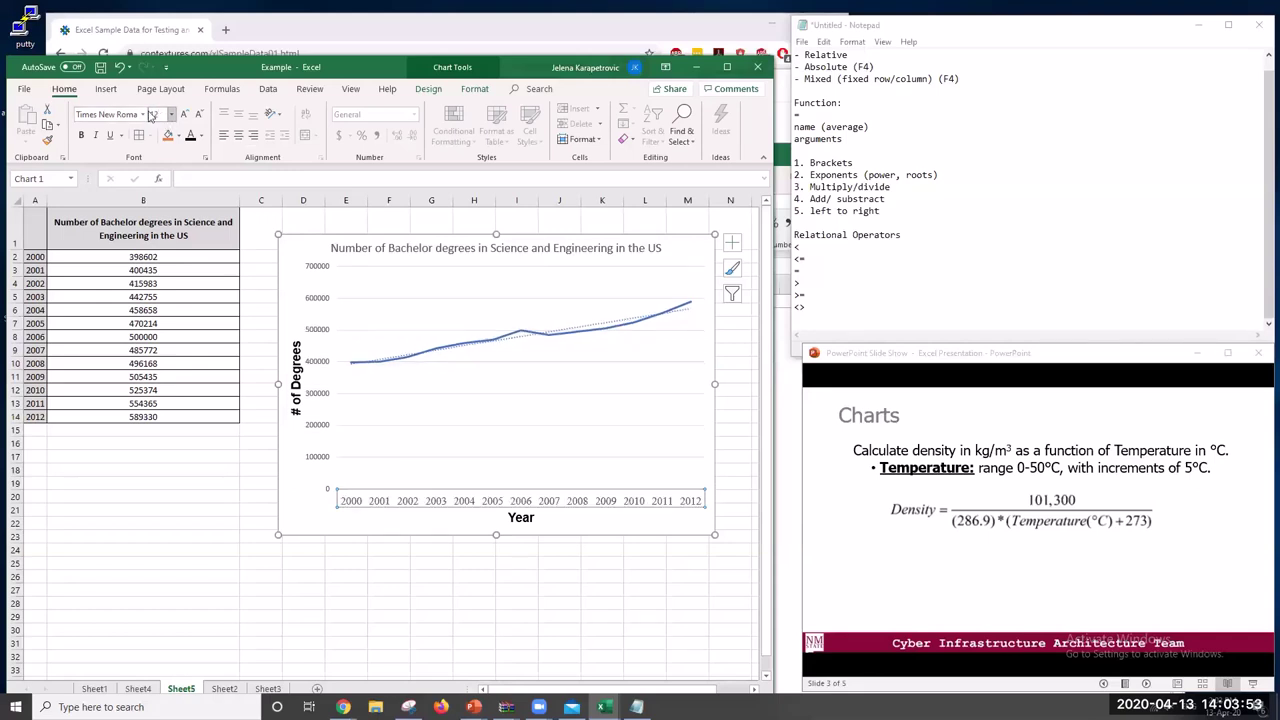
Open the formatting options for the vertical axis values and widen the workbook window to show the whole chart beside them
{"action": "left_click", "coordinate": [316, 402]}
{"action": "left_click", "coordinate": [320, 393]}
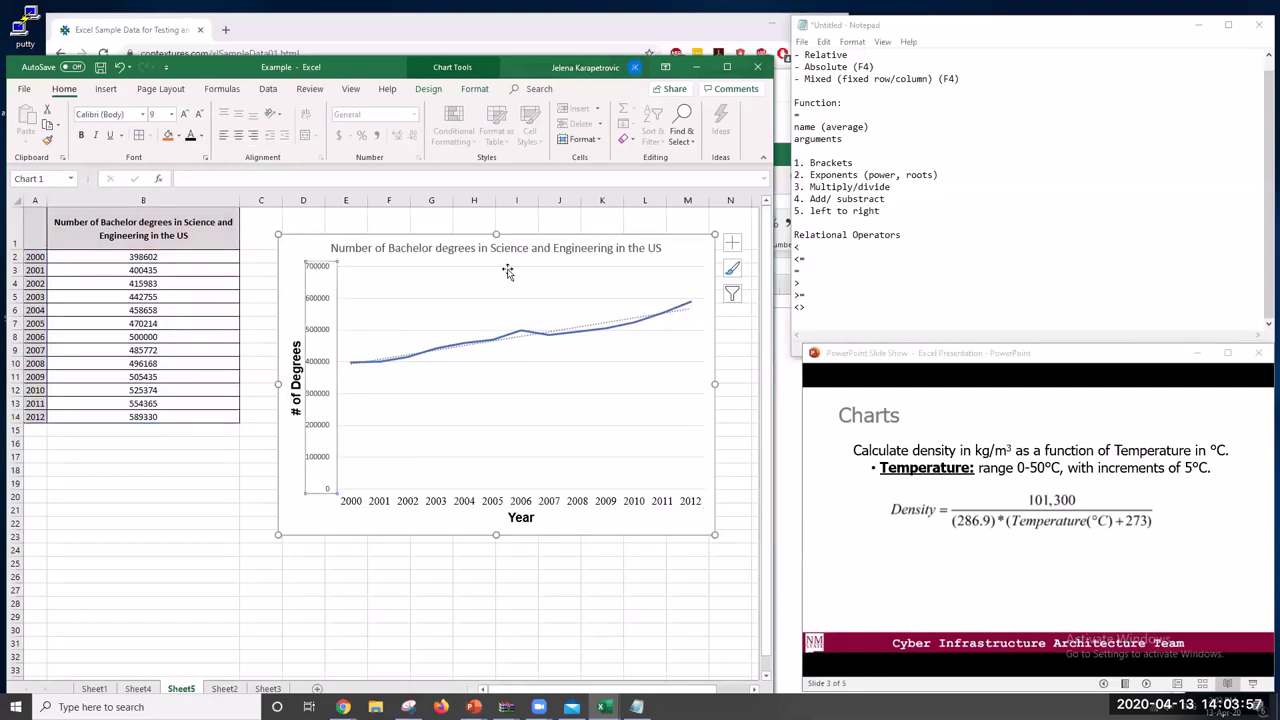
{"action": "left_click", "coordinate": [727, 66]}
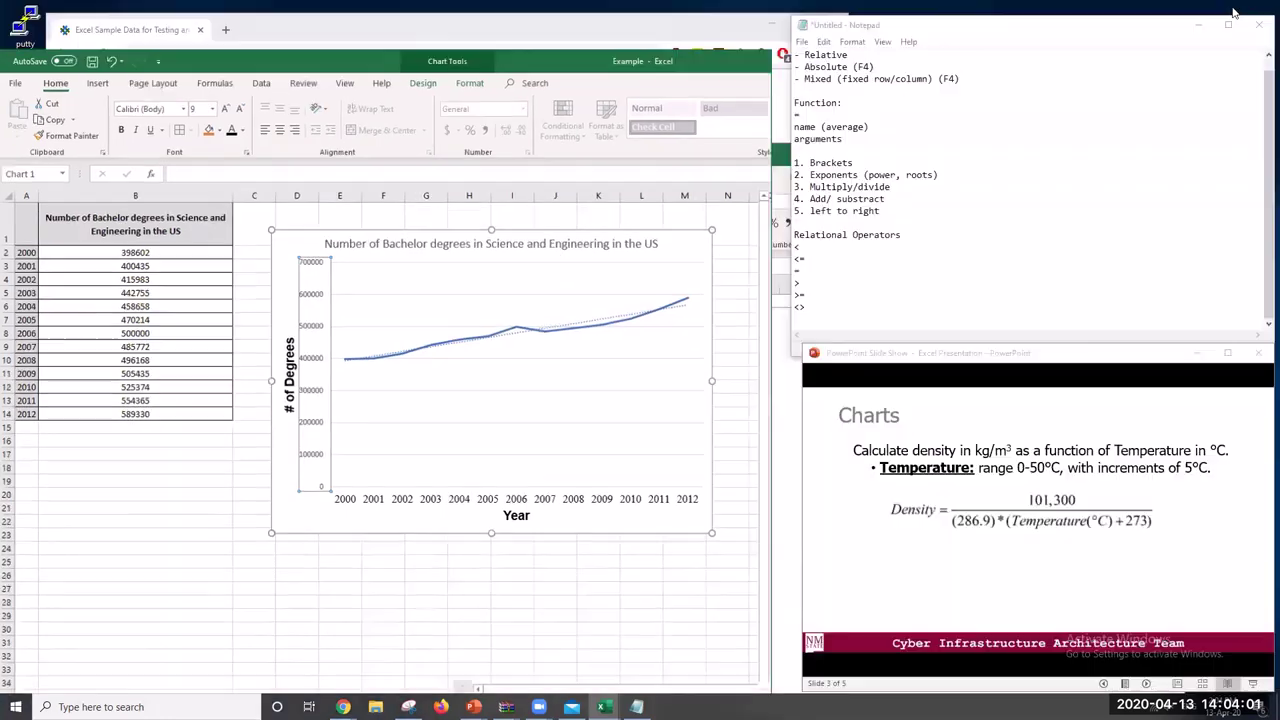
{"action": "left_click", "coordinate": [1233, 10]}
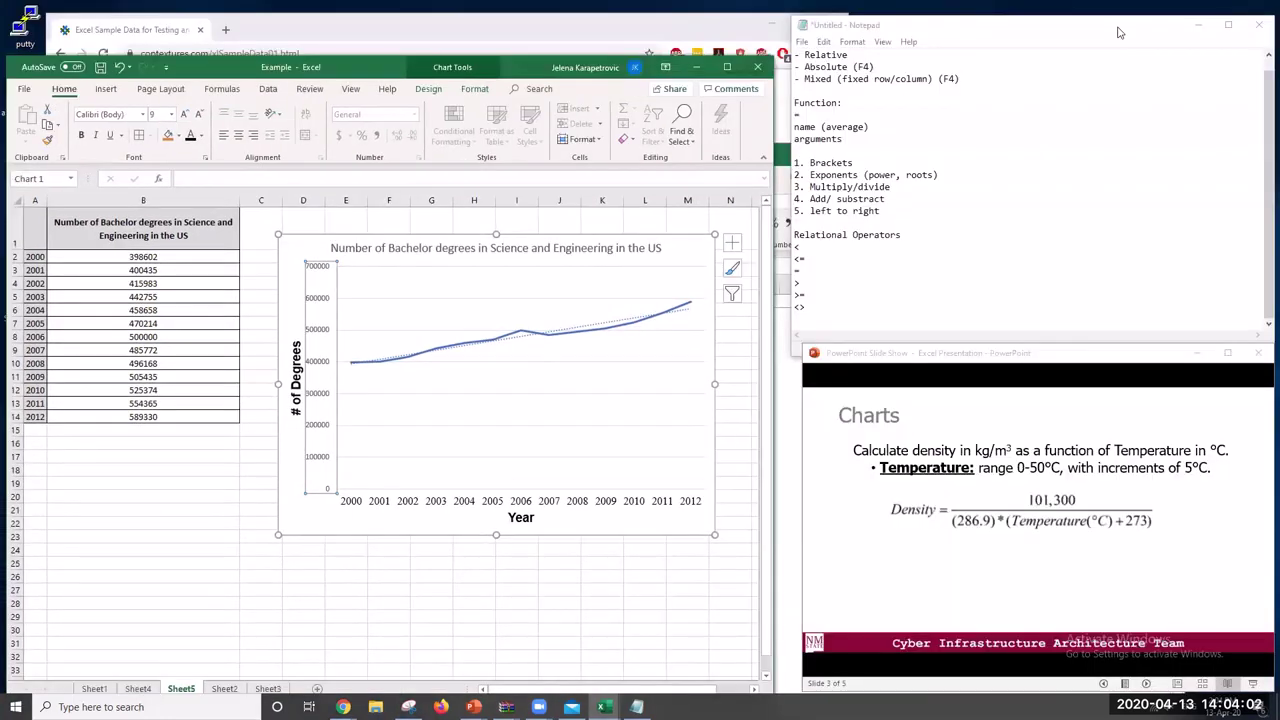
{"action": "double_click", "coordinate": [319, 270]}
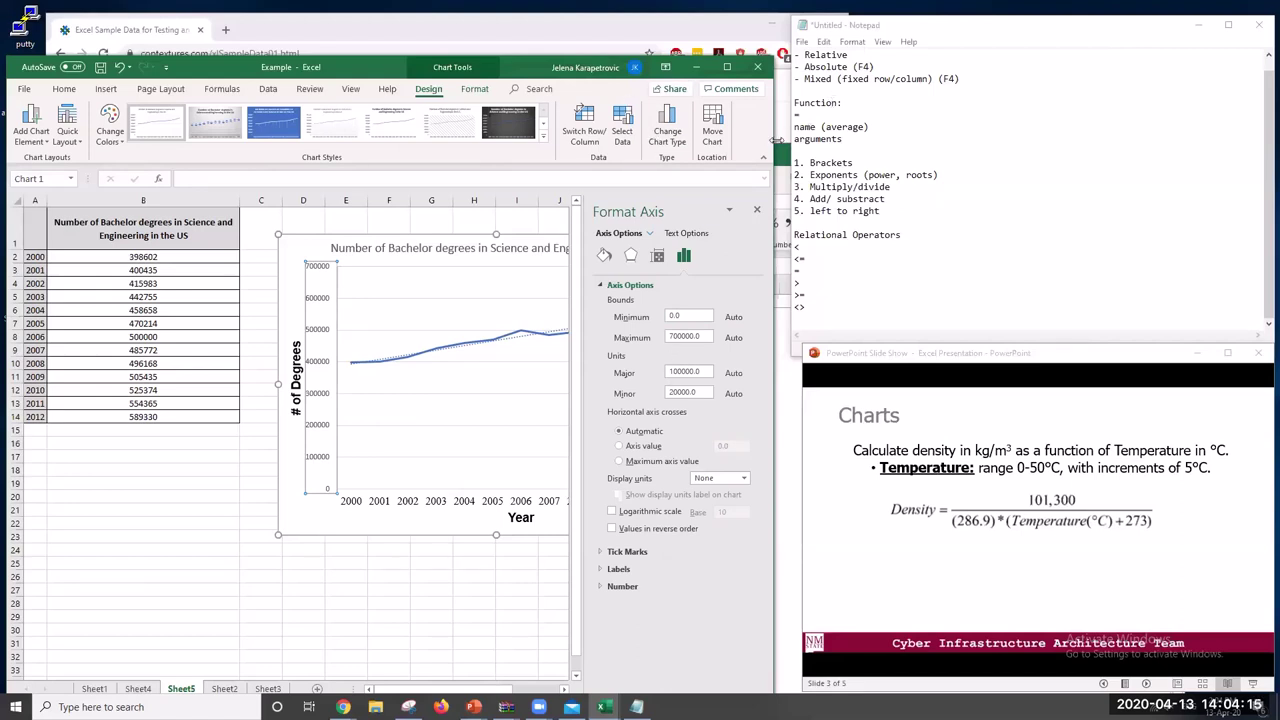
{"action": "left_click_drag", "start_coordinate": [776, 139], "coordinate": [1112, 152]}
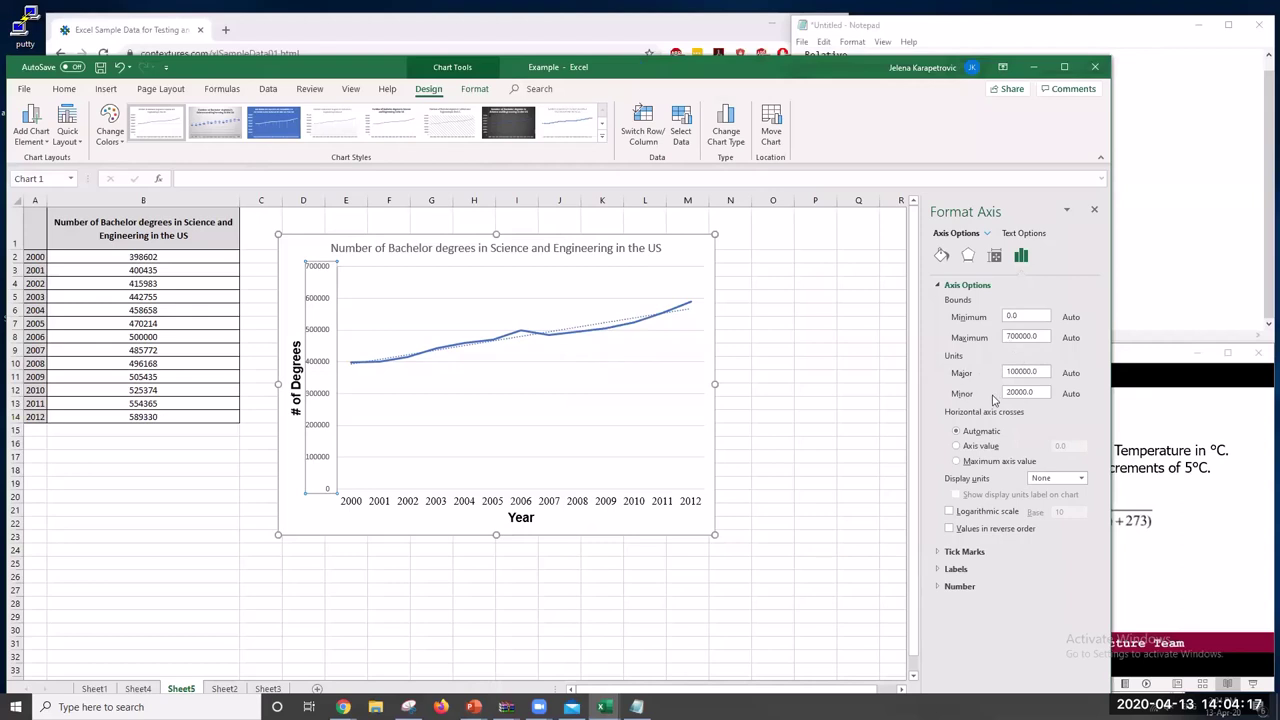
Try a minimum bound of 300000 for the vertical axis and raise it to 350000
{"action": "mouse_move", "coordinate": [317, 322]}
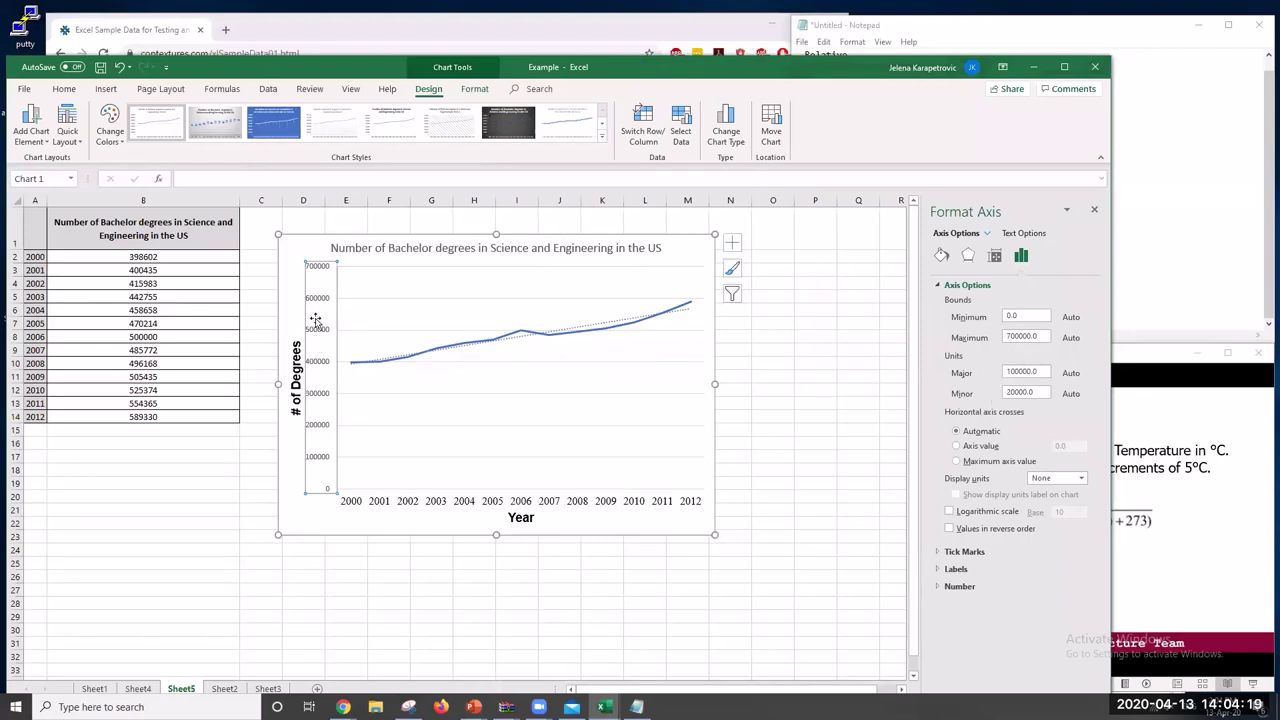
{"action": "left_click", "coordinate": [1008, 314]}
{"action": "type", "text": "300000.0"}
{"action": "key", "text": "Return"}
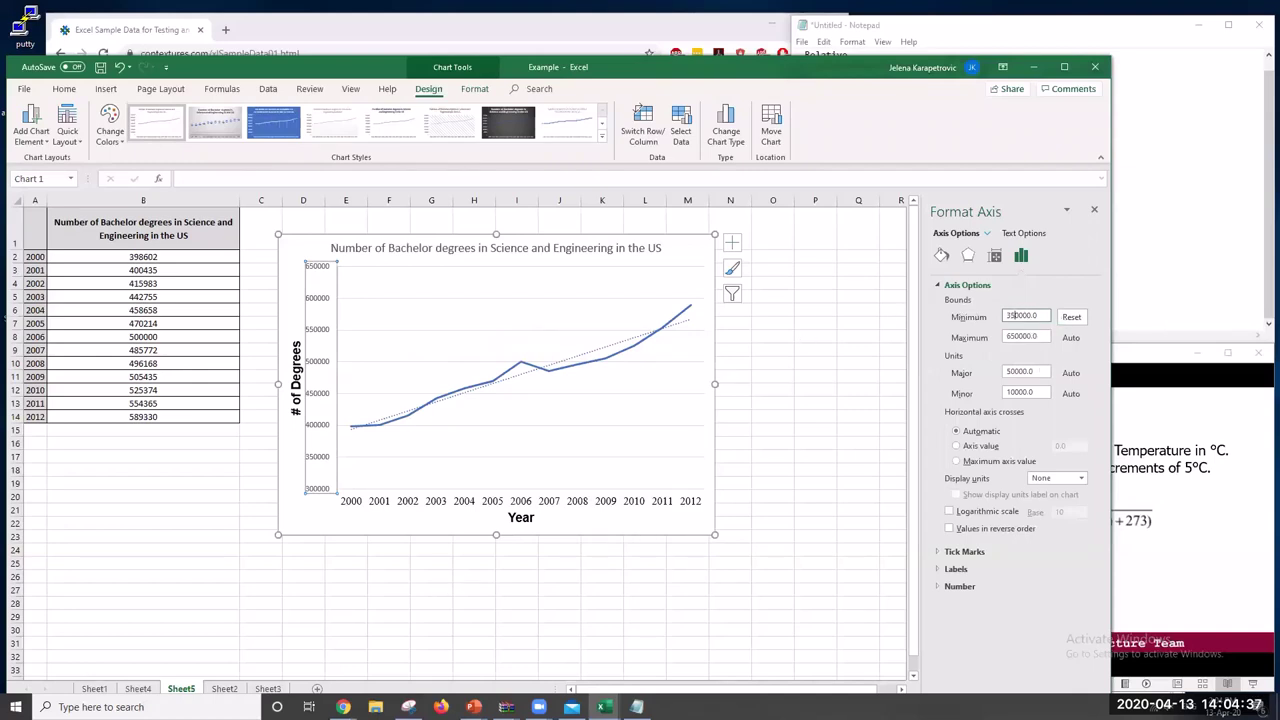
{"action": "key", "text": "Return"}
{"action": "left_click", "coordinate": [496, 613]}
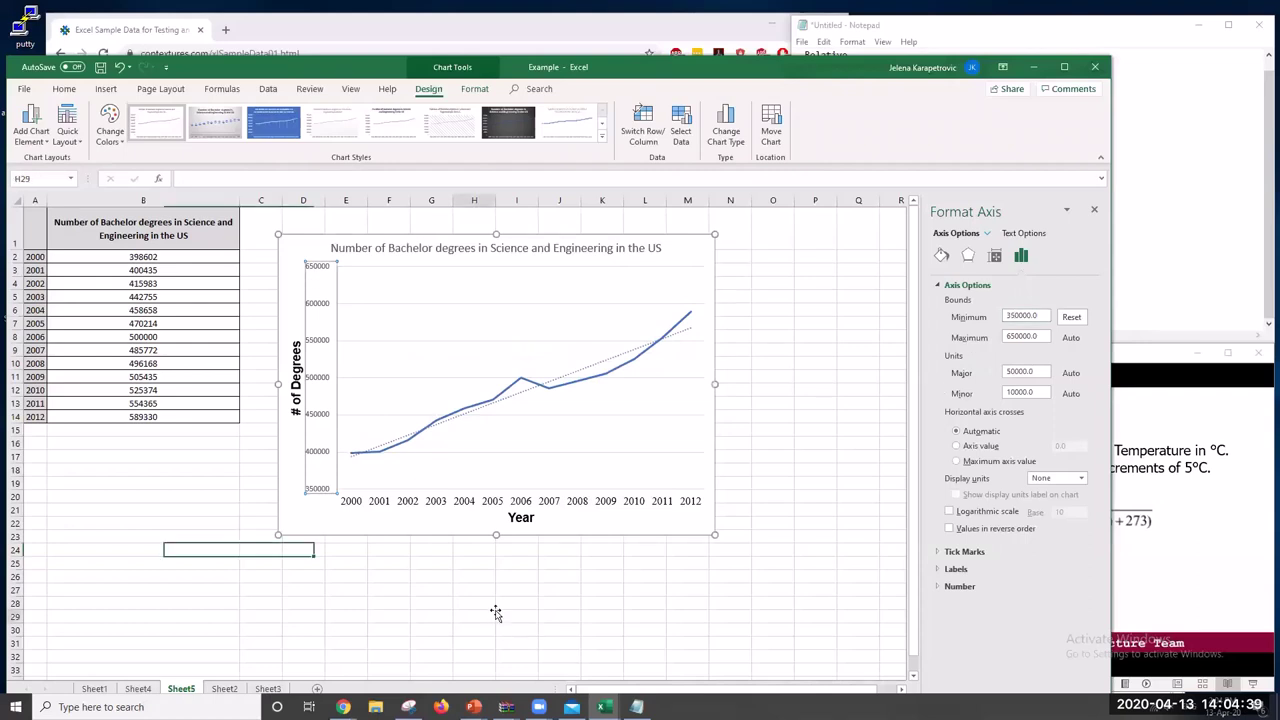
Append "(10,000)" to the vertical axis title "# of Degrees"
{"action": "left_click", "coordinate": [312, 270]}
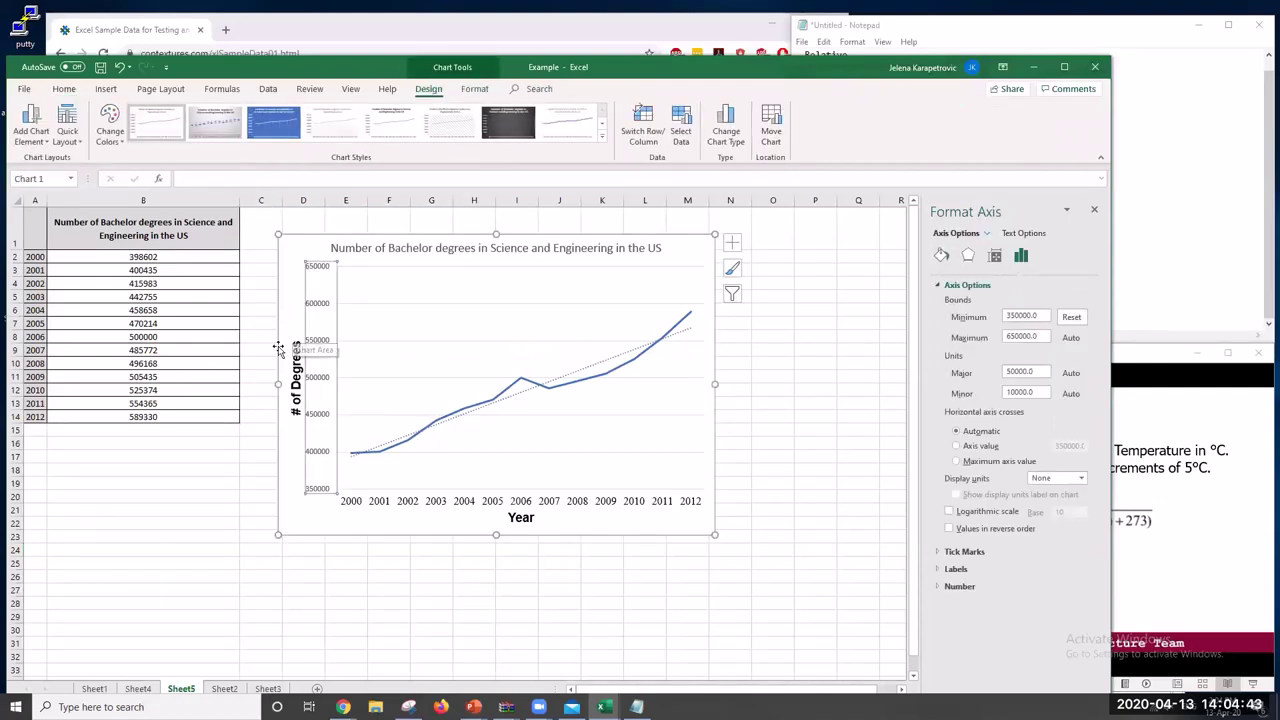
{"action": "left_click", "coordinate": [294, 340]}
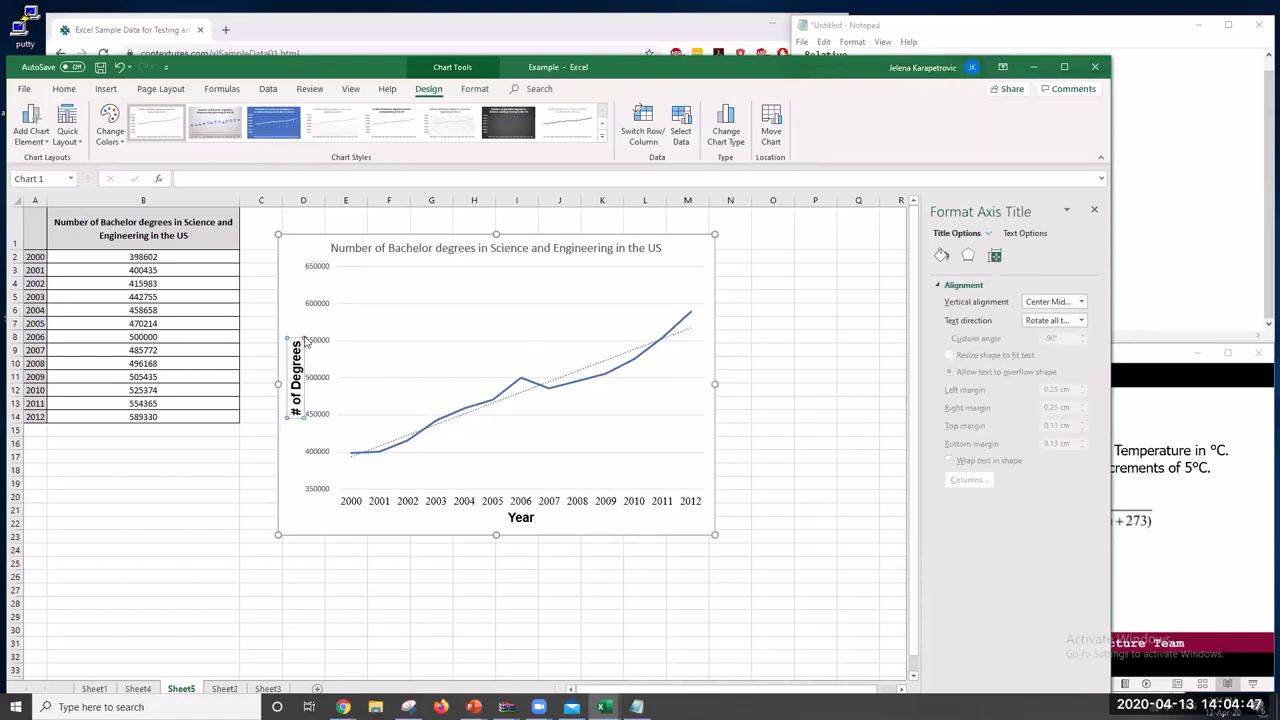
{"action": "left_click", "coordinate": [306, 341]}
{"action": "type", "text": "(10"}
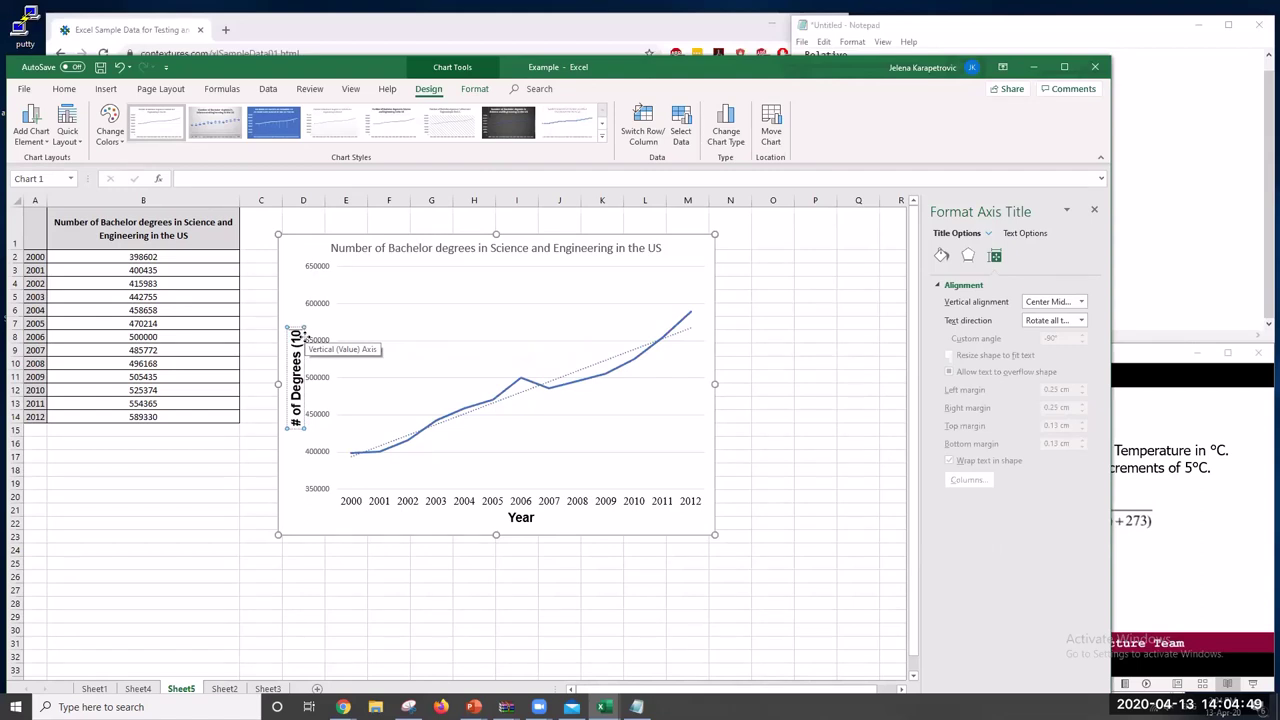
{"action": "type", "text": ",000)"}
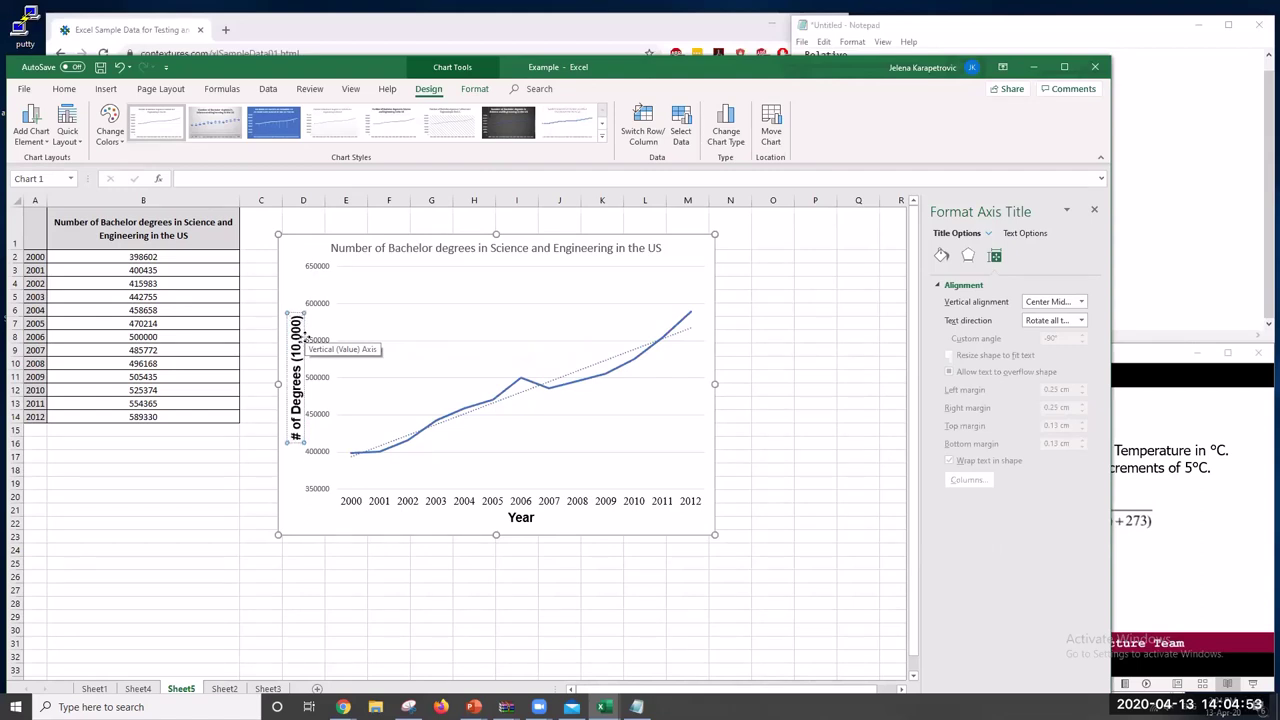
{"action": "key", "text": "Escape"}
{"action": "left_click", "coordinate": [238, 494]}
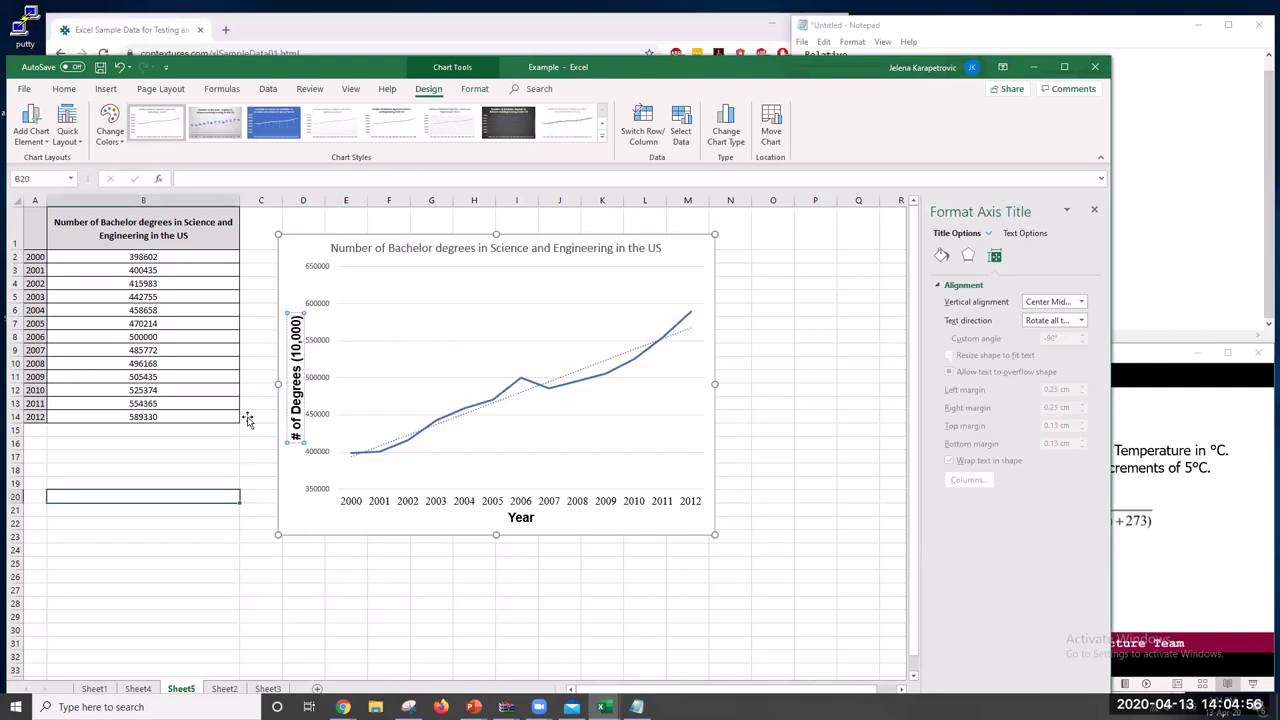
Change the number format category of the vertical axis values to Number
{"action": "left_click", "coordinate": [318, 272]}
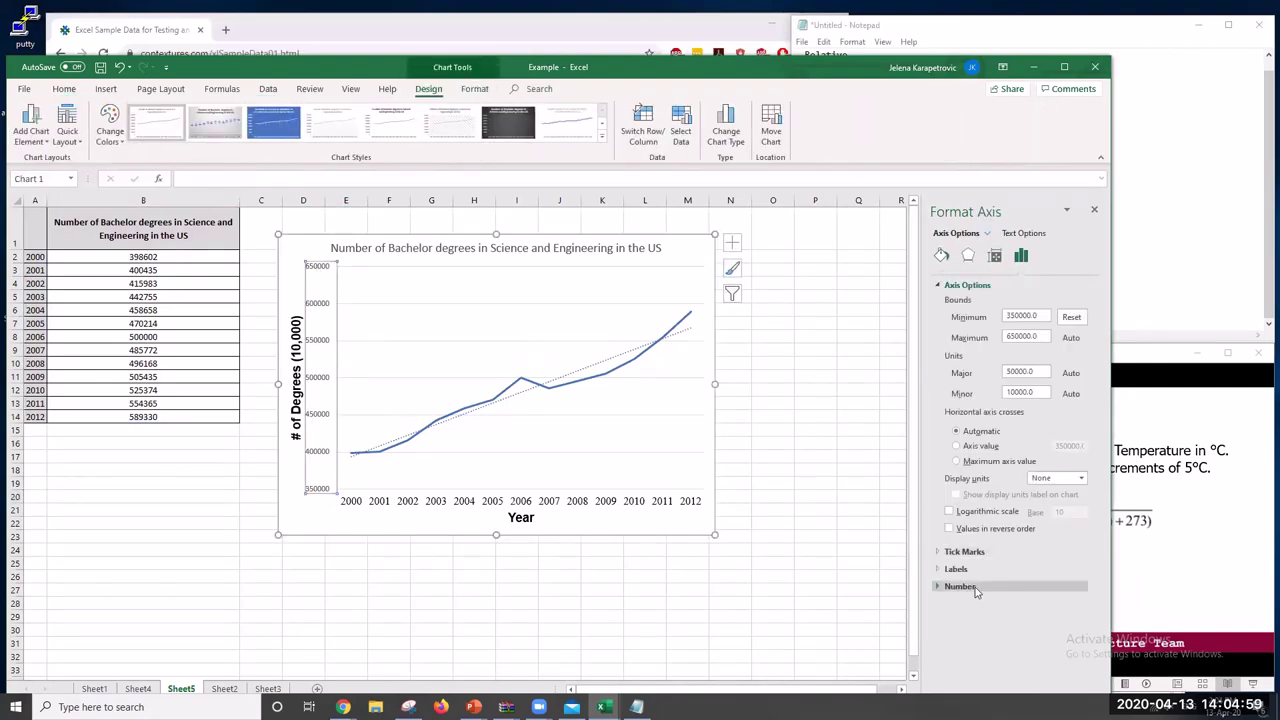
{"action": "left_click", "coordinate": [1055, 586]}
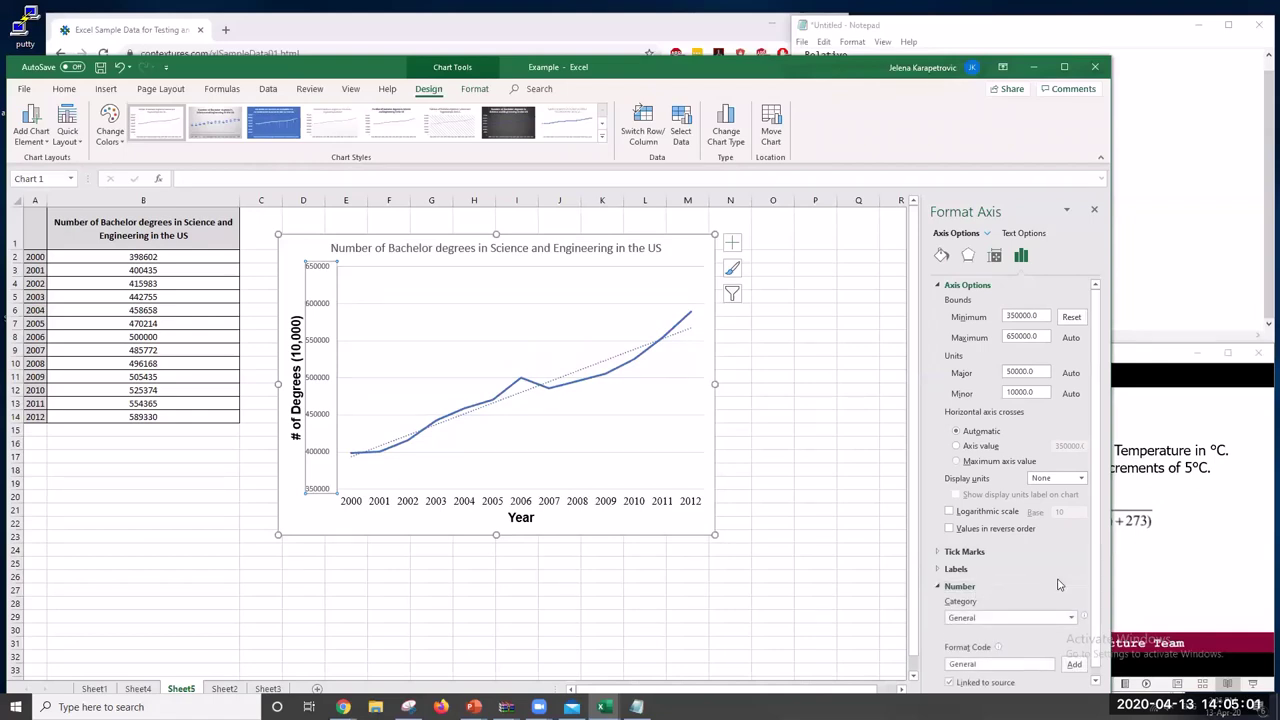
{"action": "left_click", "coordinate": [1004, 553]}
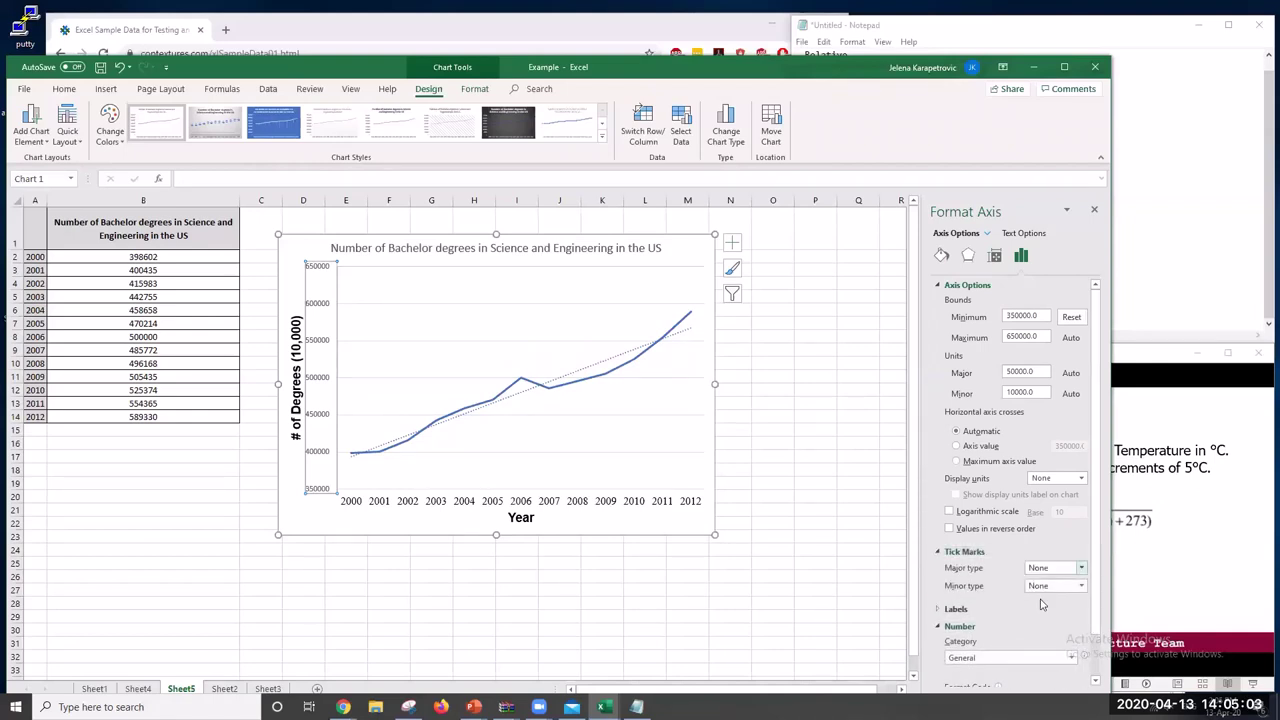
{"action": "scroll", "coordinate": [1093, 615], "scroll_direction": "down", "scroll_amount": 2}
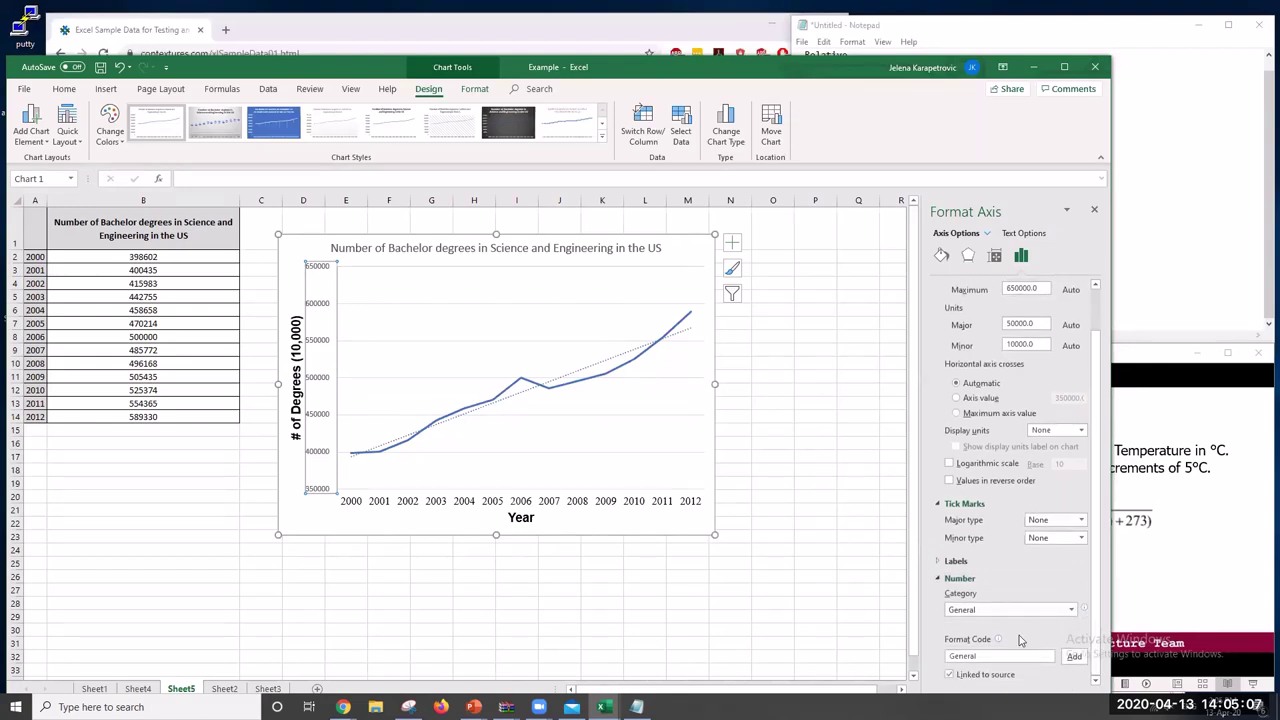
{"action": "left_click", "coordinate": [1071, 609]}
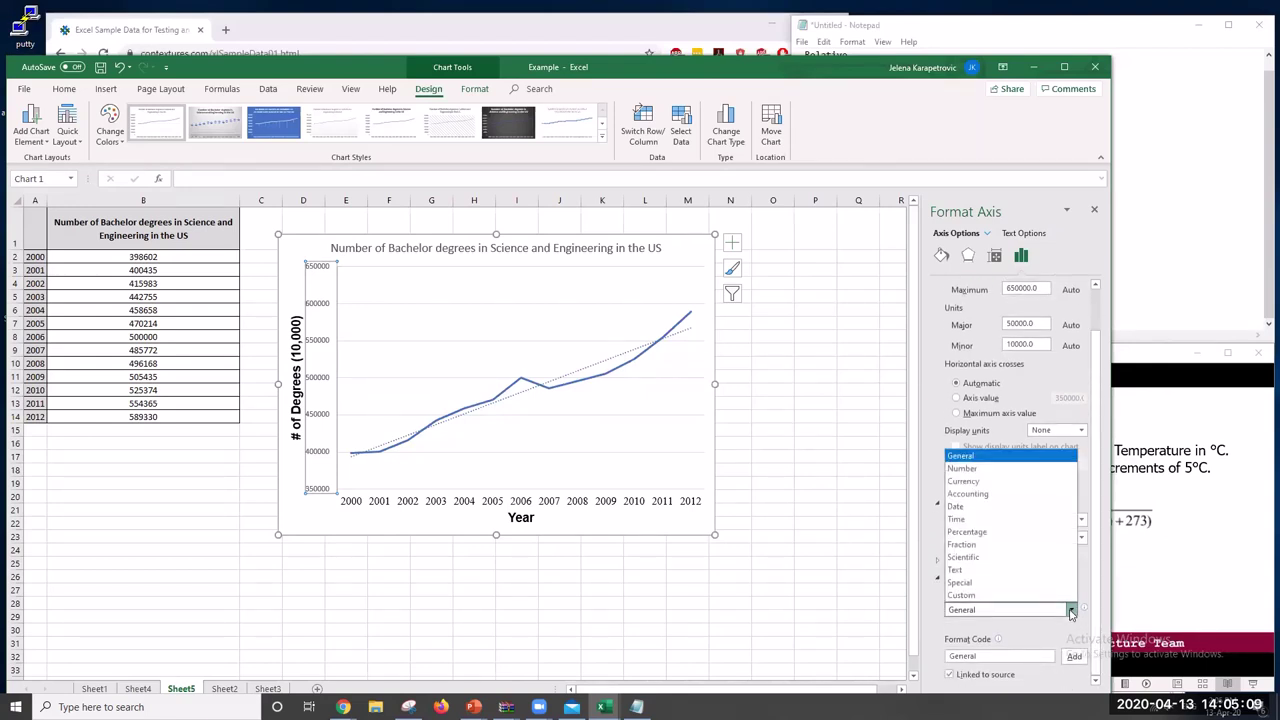
{"action": "left_click", "coordinate": [1035, 469]}
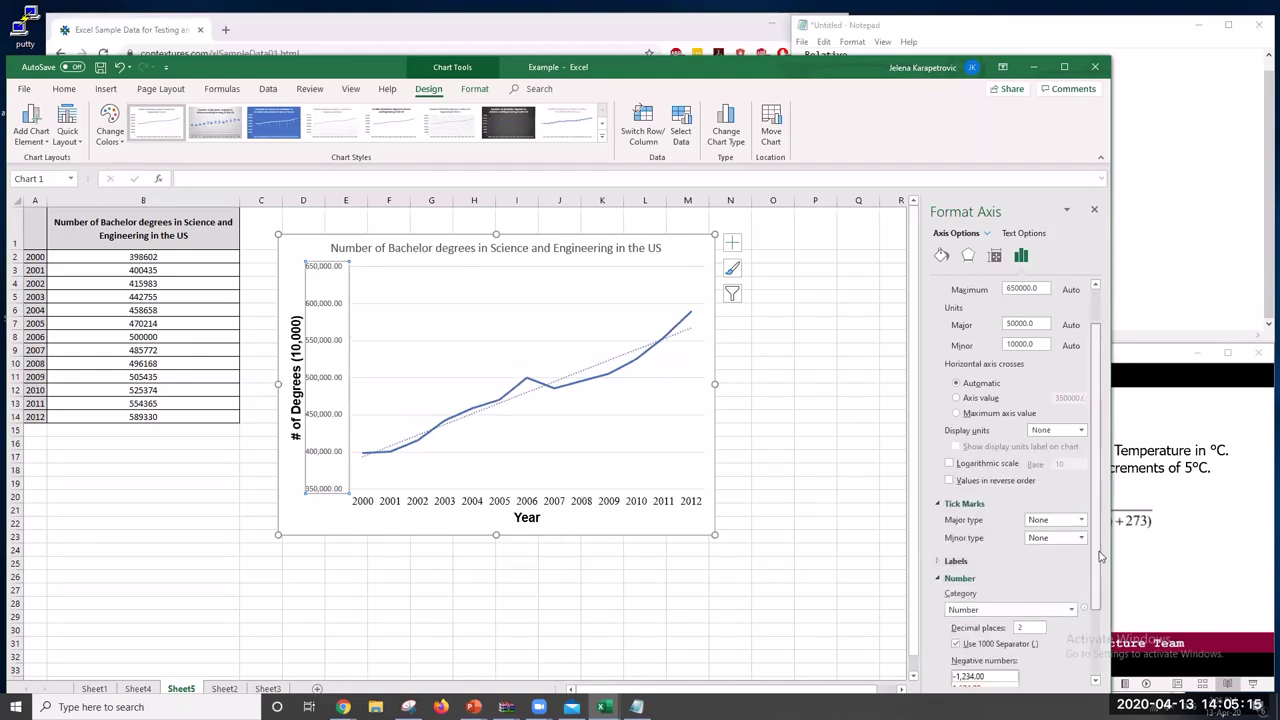
Try the vertical axis values without the thousands separator, then restore the separator
{"action": "scroll", "coordinate": [1100, 589], "scroll_direction": "down", "scroll_amount": 2}
{"action": "scroll", "coordinate": [1100, 589], "scroll_direction": "down", "scroll_amount": 2}
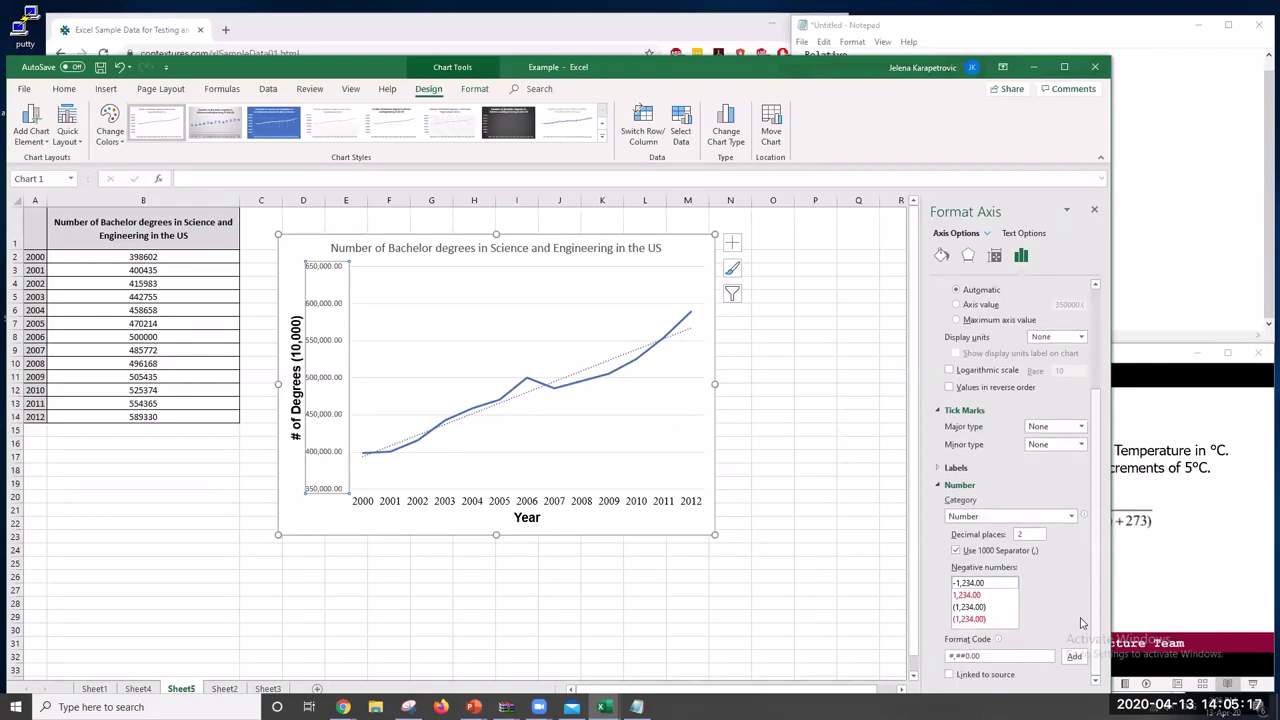
{"action": "left_click", "coordinate": [997, 551]}
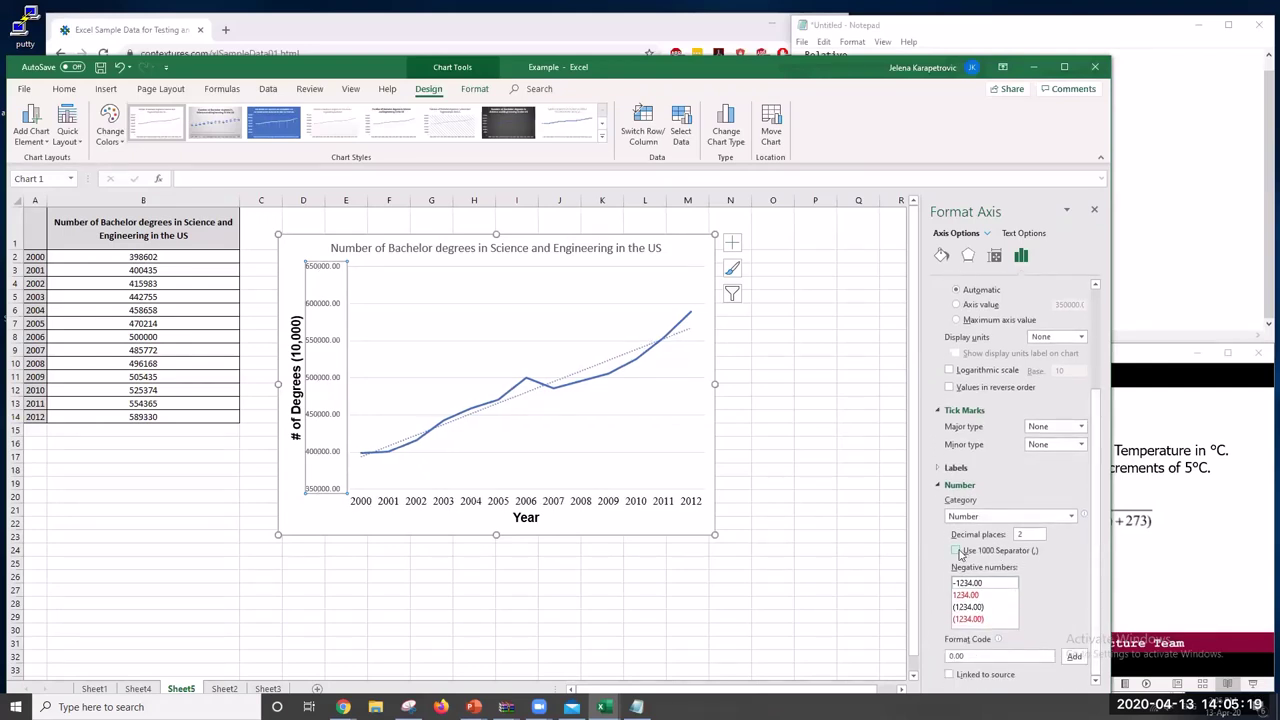
{"action": "left_click", "coordinate": [958, 551]}
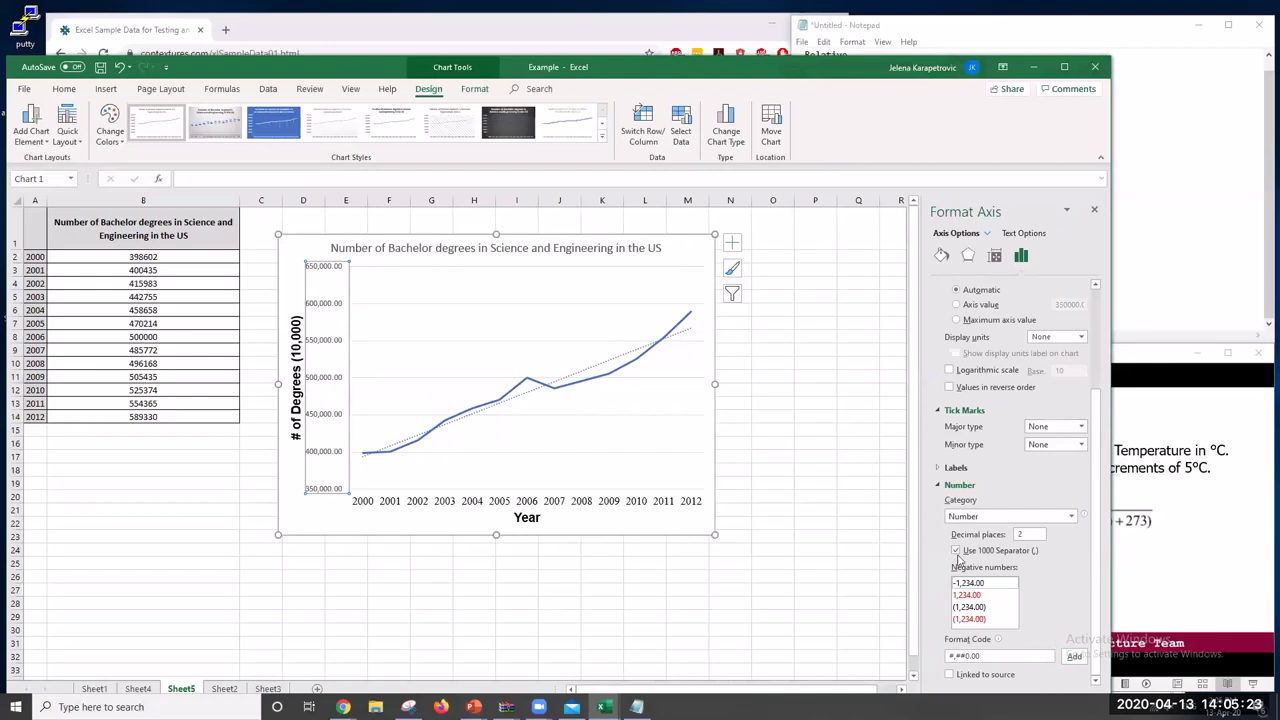
{"action": "left_click", "coordinate": [792, 615]}
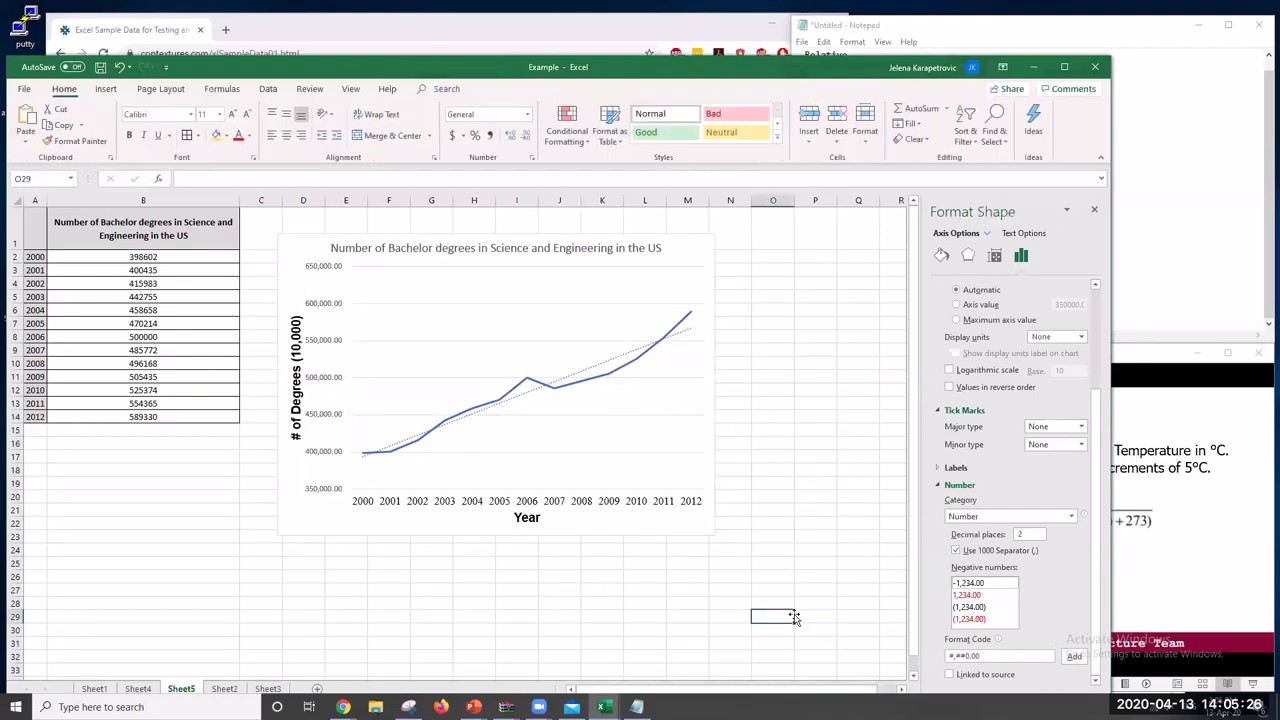
Set the display units of the vertical axis to 10000
{"action": "left_click", "coordinate": [326, 343]}
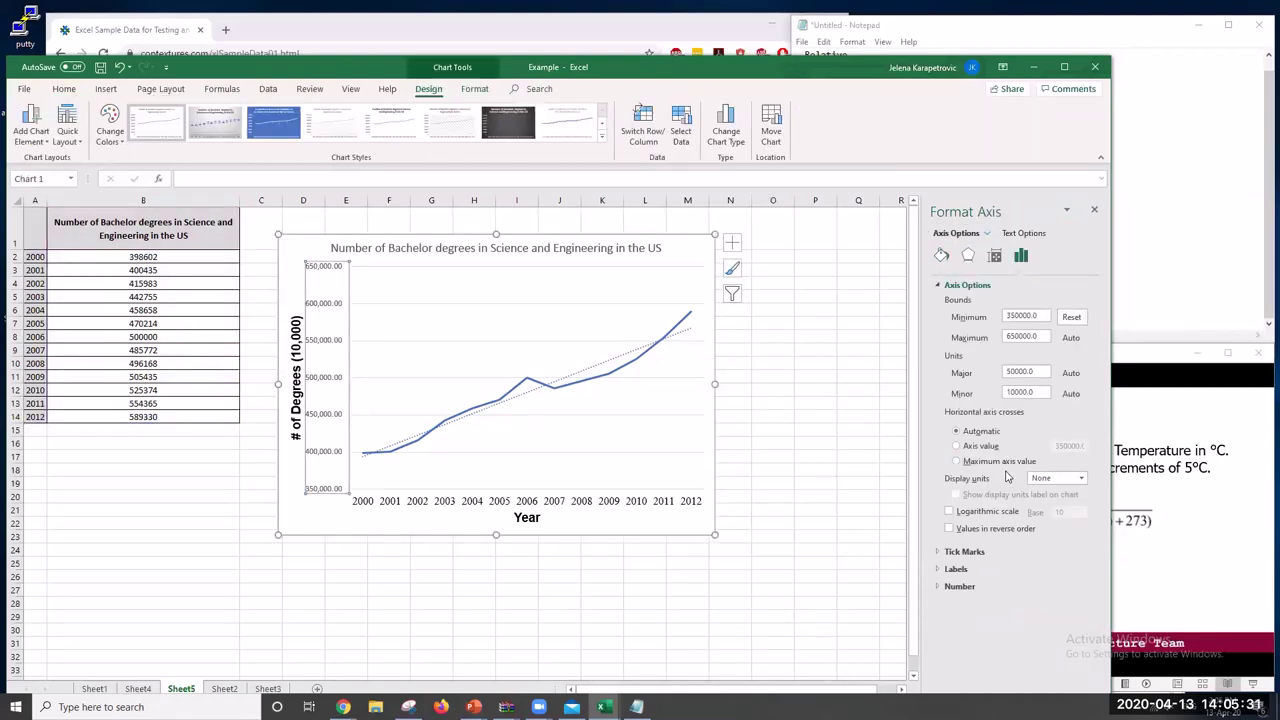
{"action": "left_click", "coordinate": [1082, 479]}
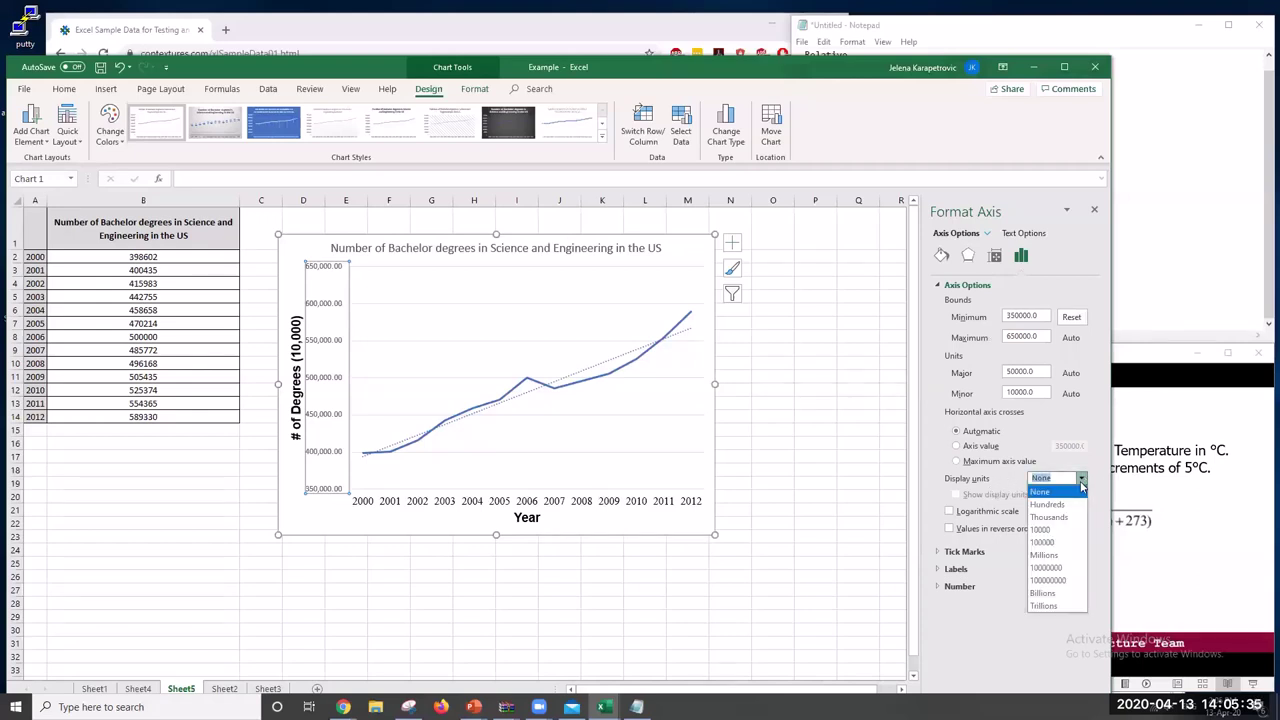
{"action": "left_click", "coordinate": [1067, 530]}
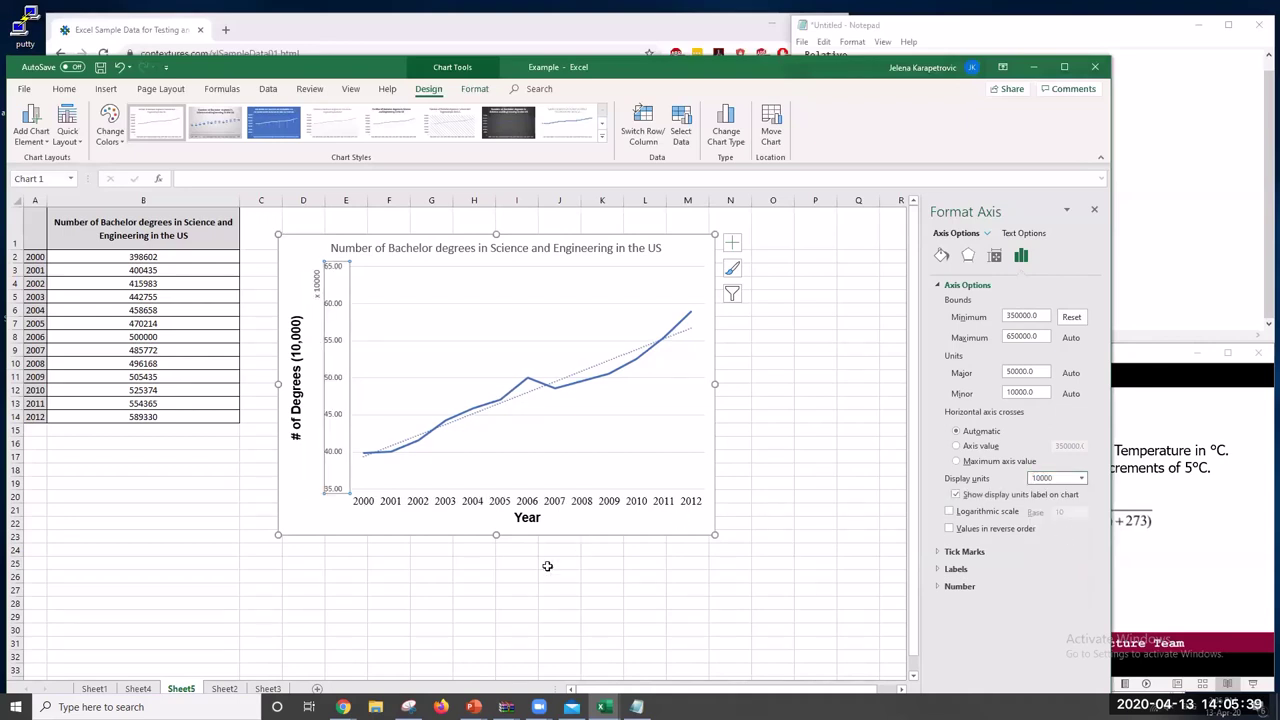
Set the number format of the vertical axis values to 0 decimal places
{"action": "left_click", "coordinate": [963, 587]}
{"action": "scroll", "coordinate": [1060, 575], "scroll_direction": "down", "scroll_amount": 2}
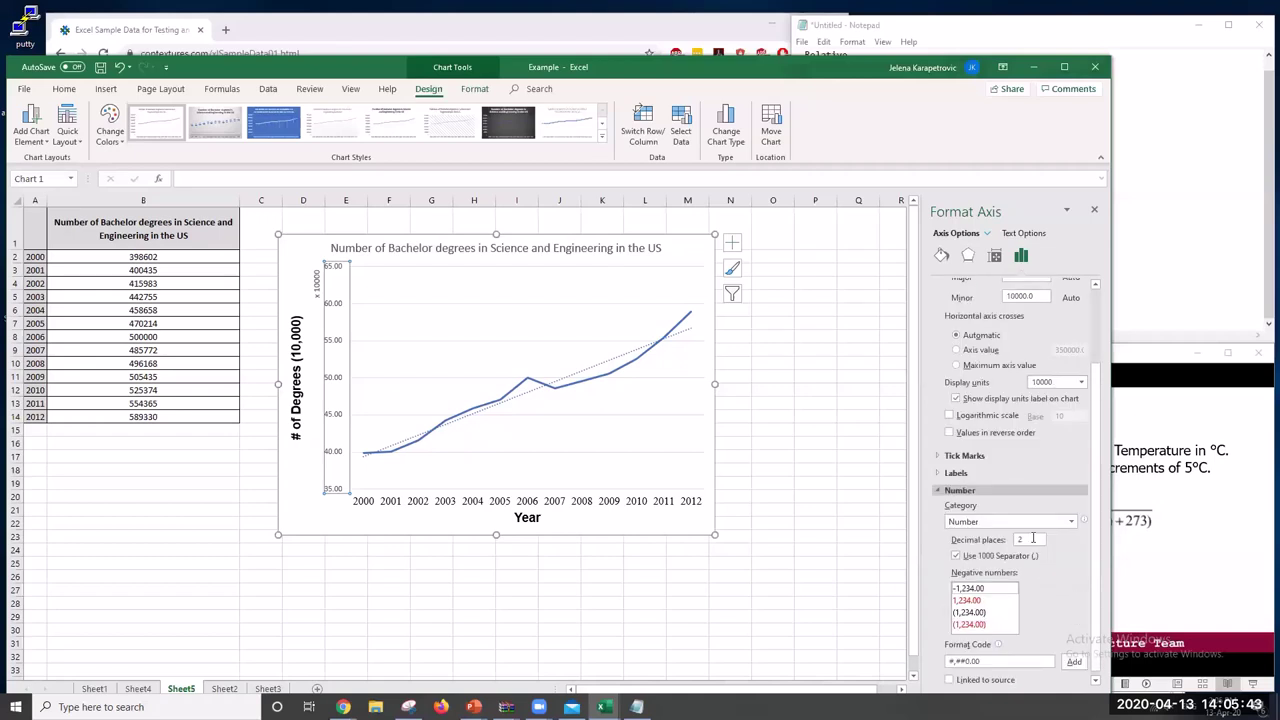
{"action": "double_click", "coordinate": [1033, 538]}
{"action": "type", "text": "0"}
{"action": "key", "text": "Return"}
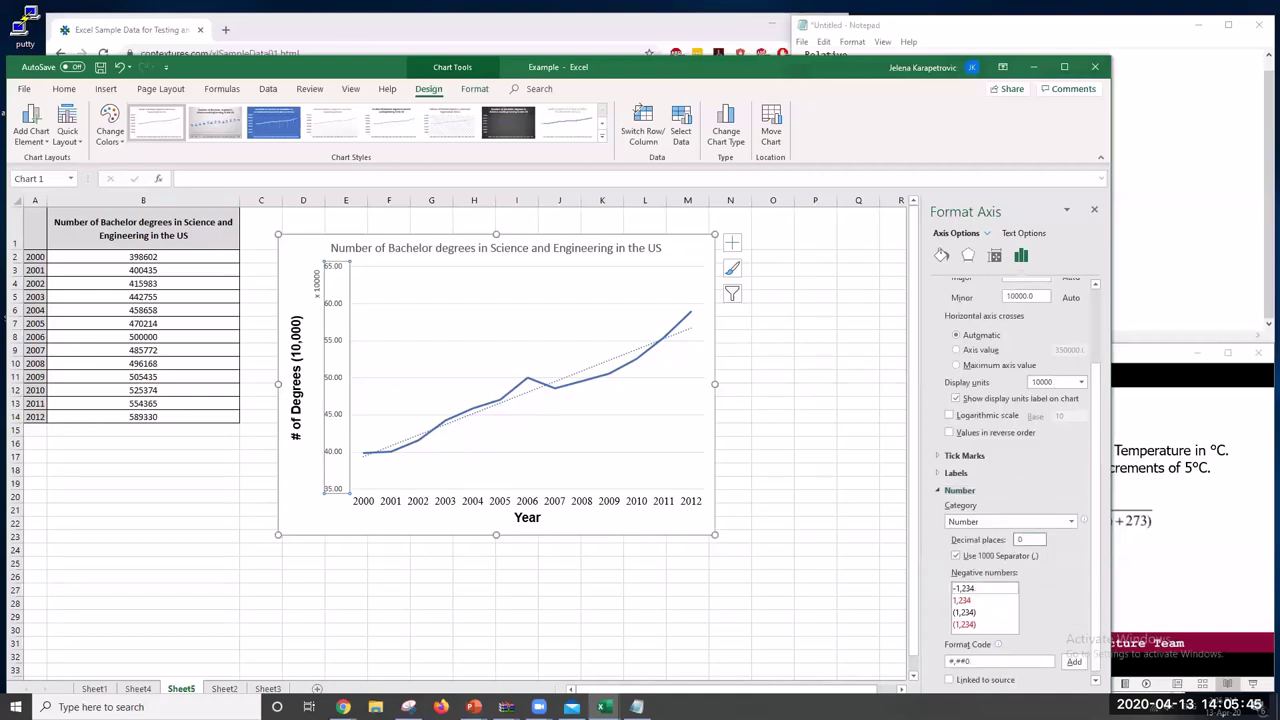
{"action": "left_click", "coordinate": [390, 620]}
Remove "(10,000)" from the vertical axis title so that it reads "# of Degrees"
{"action": "left_click", "coordinate": [296, 327]}
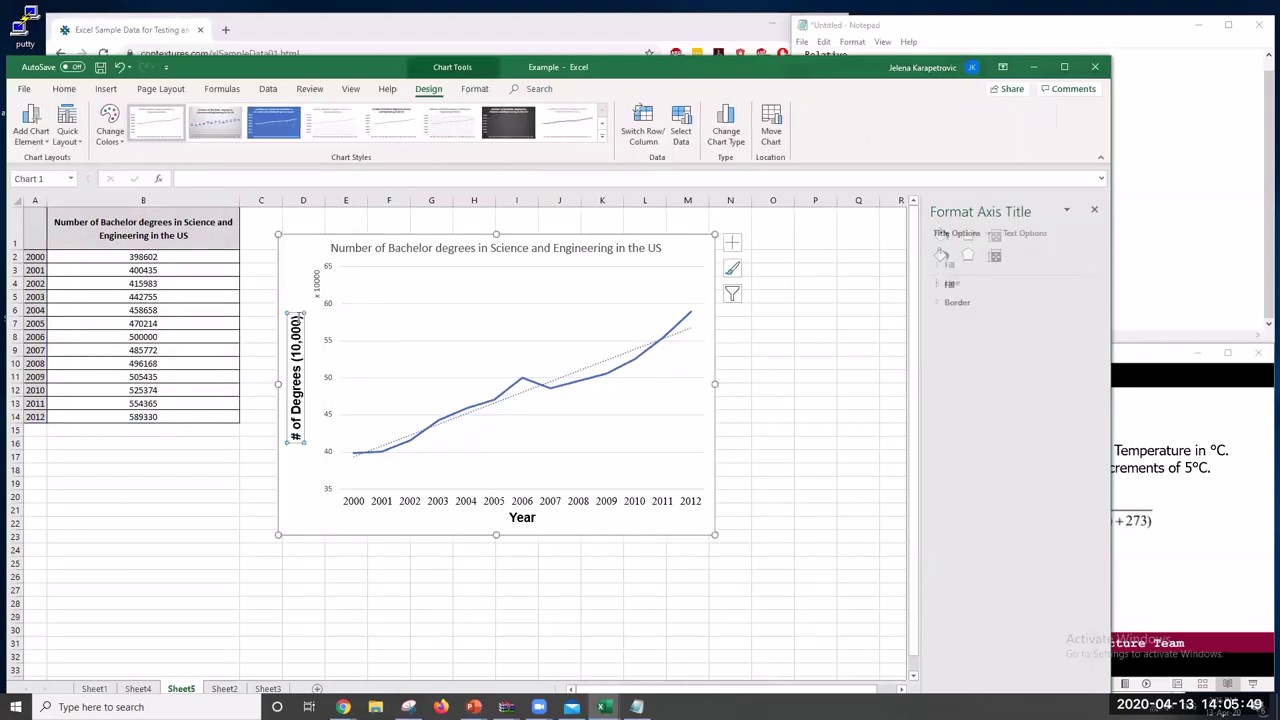
{"action": "key", "text": "BackSpace"}
{"action": "key", "text": "BackSpace"}
{"action": "key", "text": "BackSpace"}
{"action": "key", "text": "BackSpace"}
{"action": "key", "text": "BackSpace"}
{"action": "key", "text": "BackSpace"}
{"action": "key", "text": "BackSpace"}
{"action": "key", "text": "BackSpace"}
{"action": "key", "text": "BackSpace"}
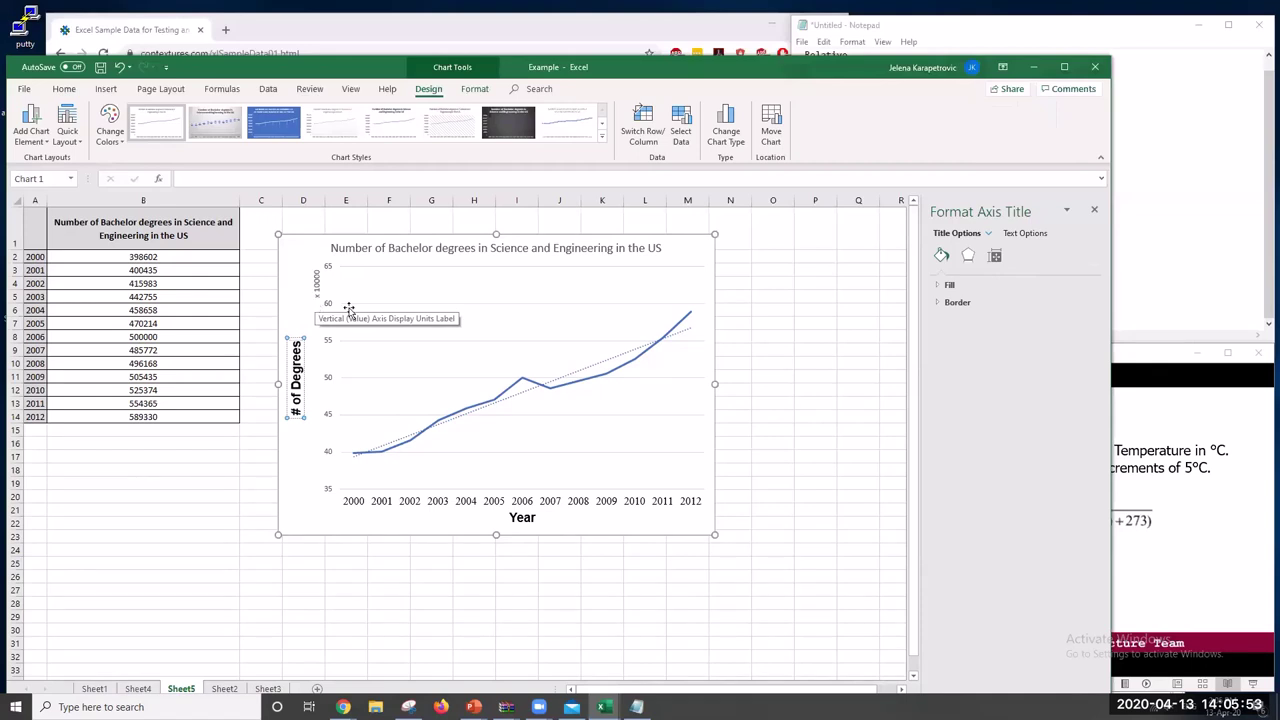
{"action": "left_click", "coordinate": [140, 549]}
Set the vertical axis display units label to font size 14 and enlarge the font of the axis values
{"action": "left_click", "coordinate": [317, 280]}
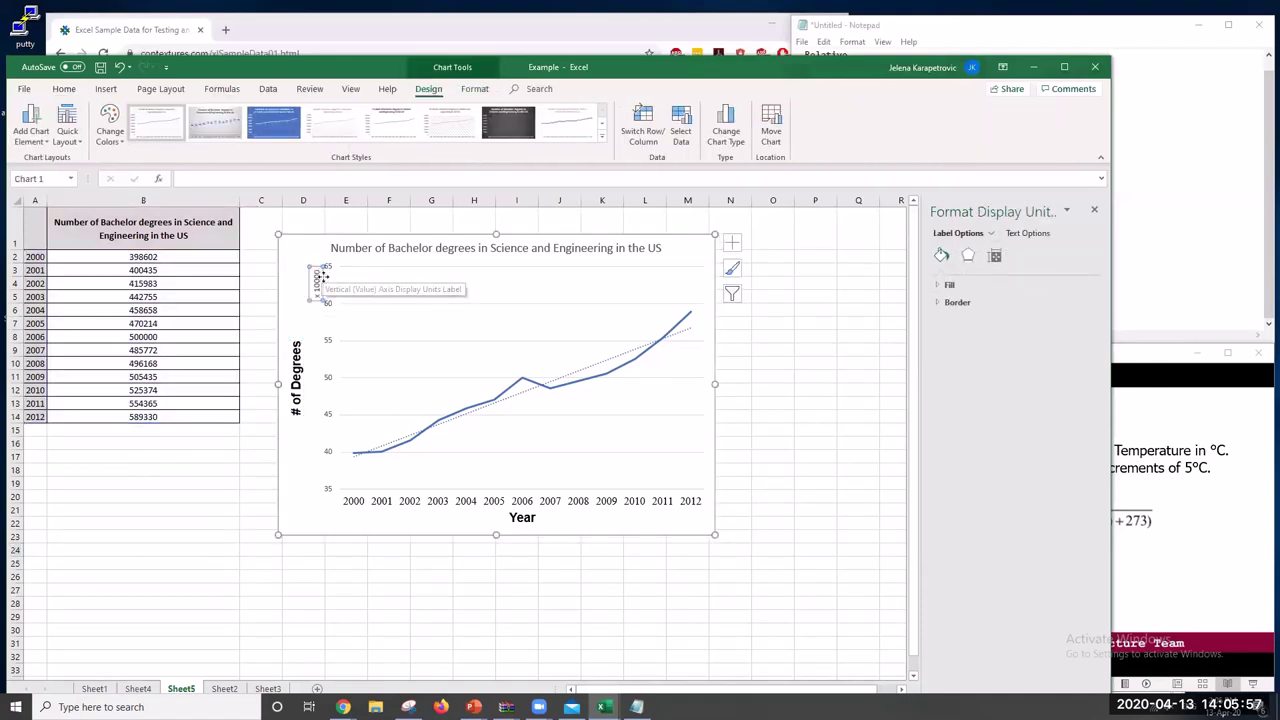
{"action": "left_click", "coordinate": [68, 90]}
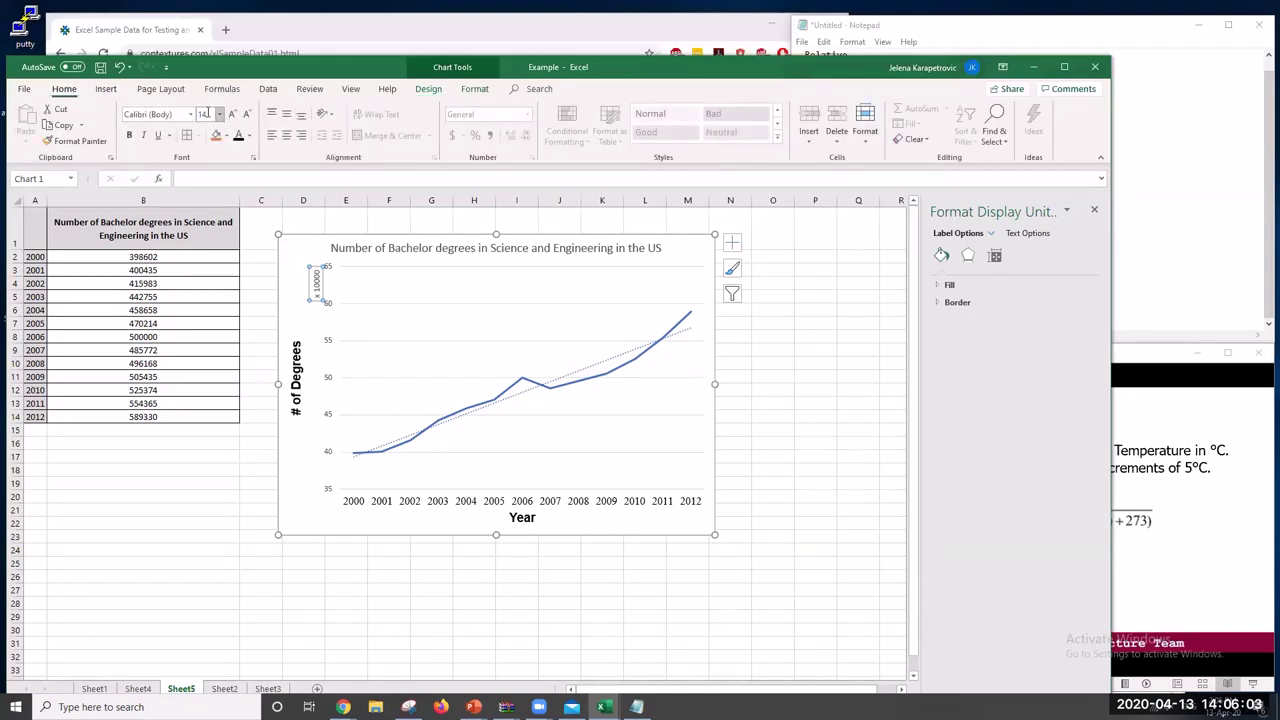
{"action": "key", "text": "Return"}
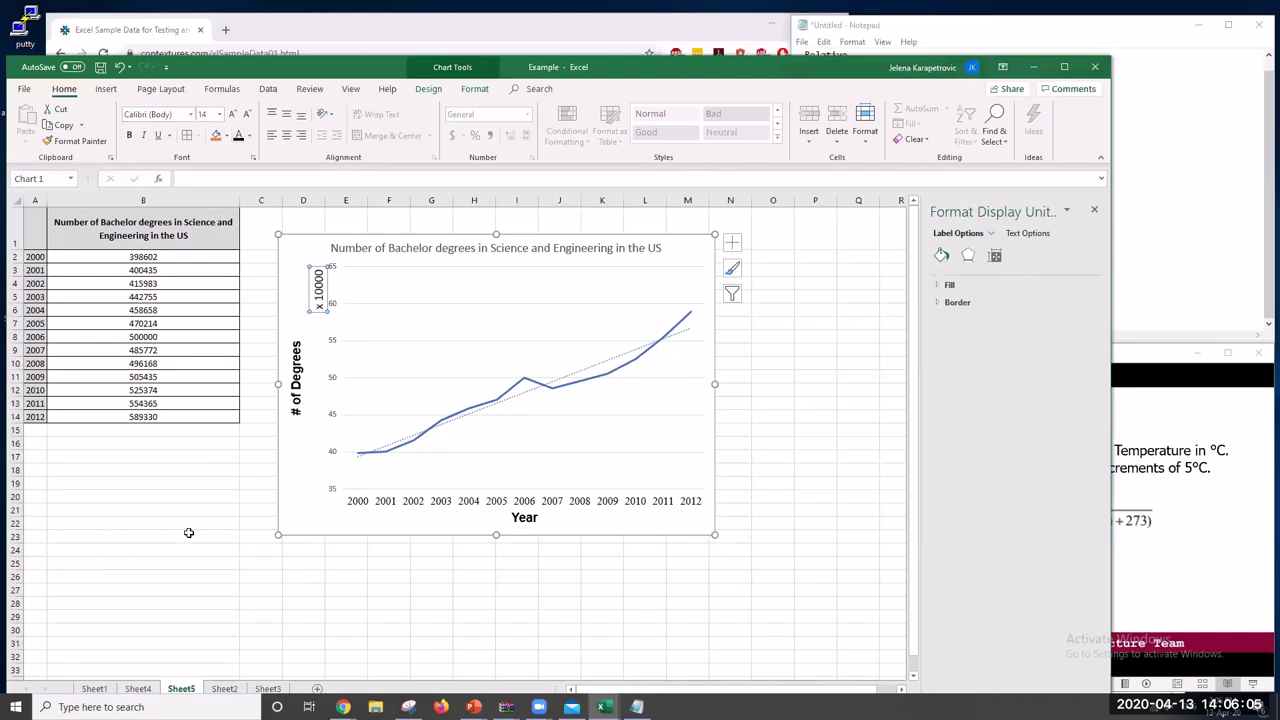
{"action": "left_click", "coordinate": [190, 550]}
{"action": "left_click", "coordinate": [333, 272]}
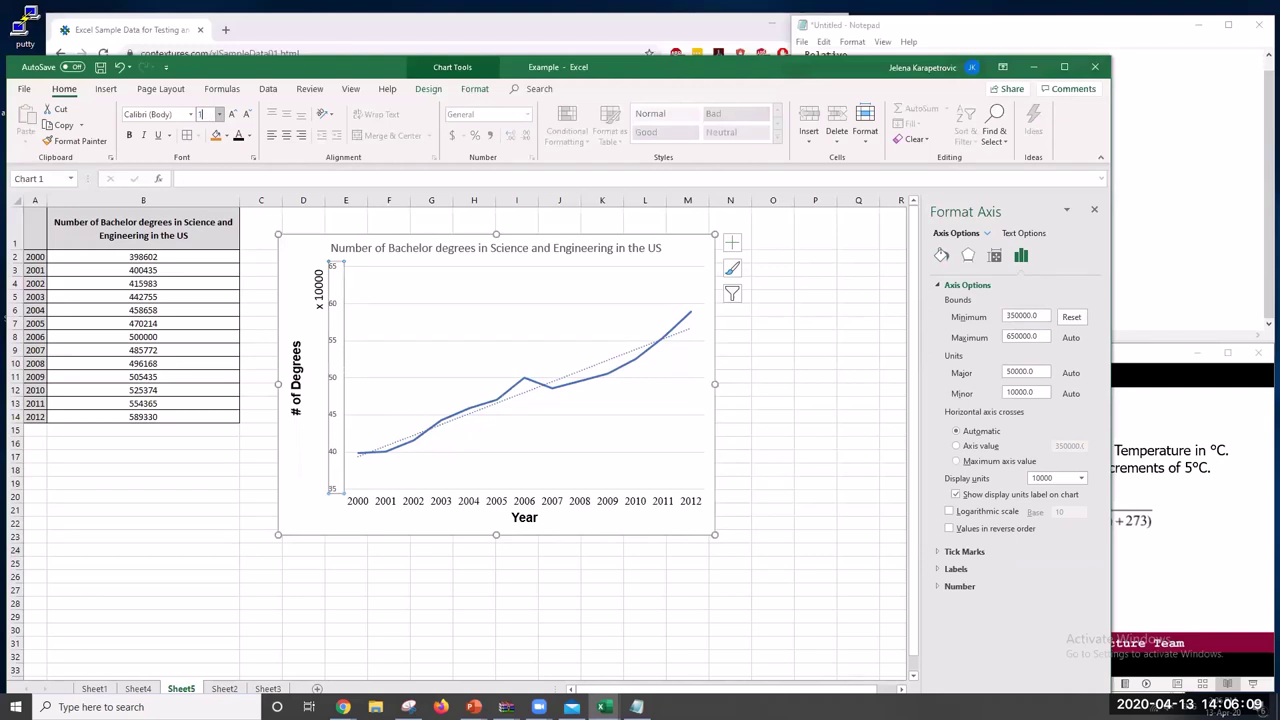
{"action": "left_click", "coordinate": [225, 528]}
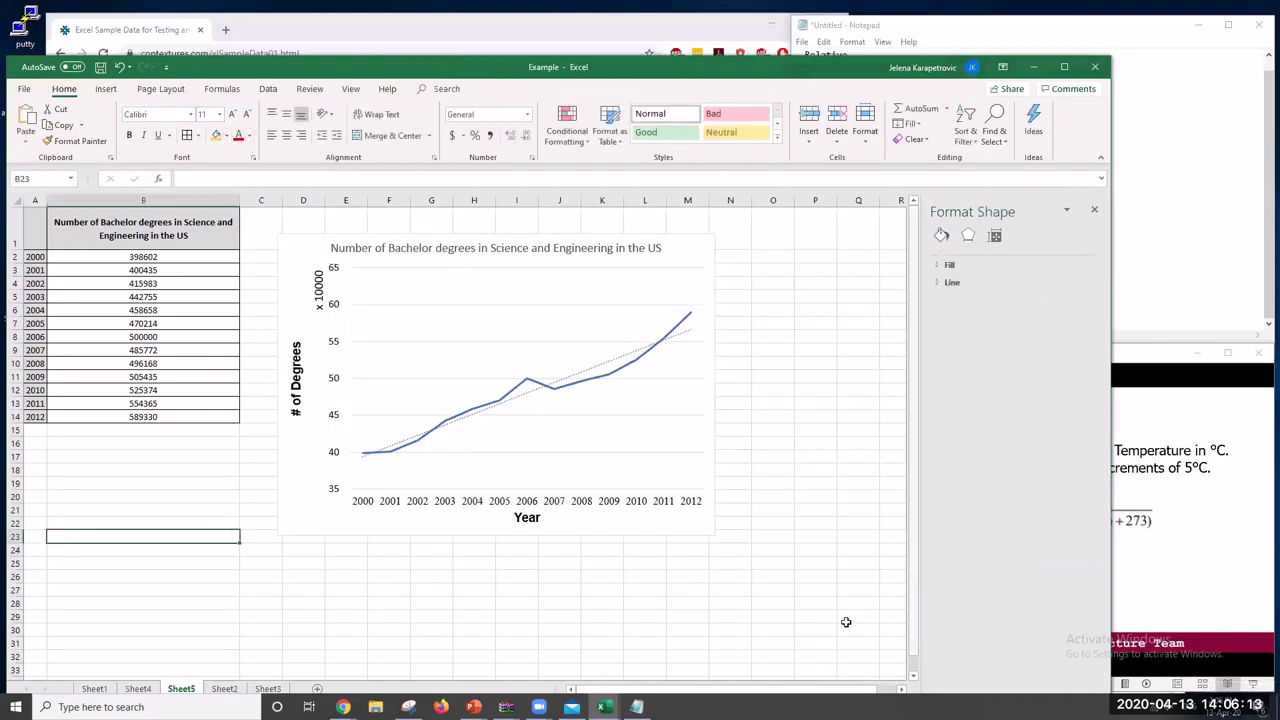
Open the trendline's formatting options, try the Exponential type and return it to Linear
{"action": "left_click", "coordinate": [611, 373]}
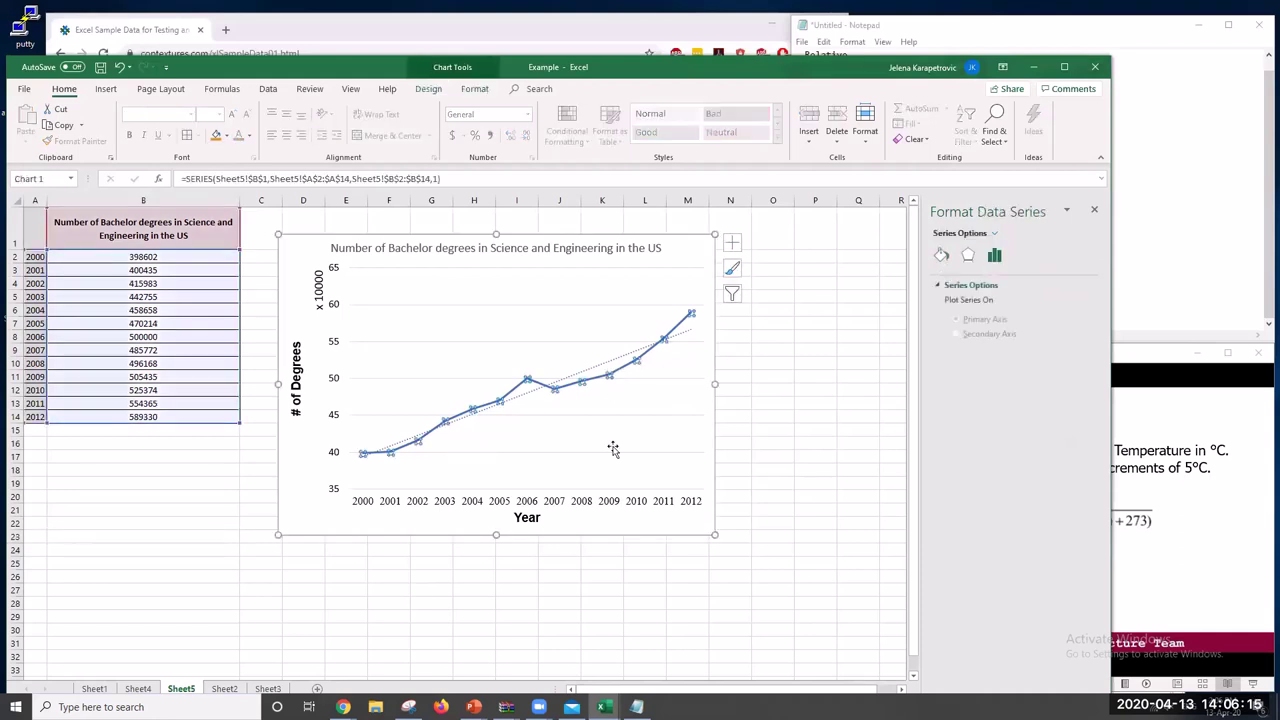
{"action": "left_click", "coordinate": [621, 360]}
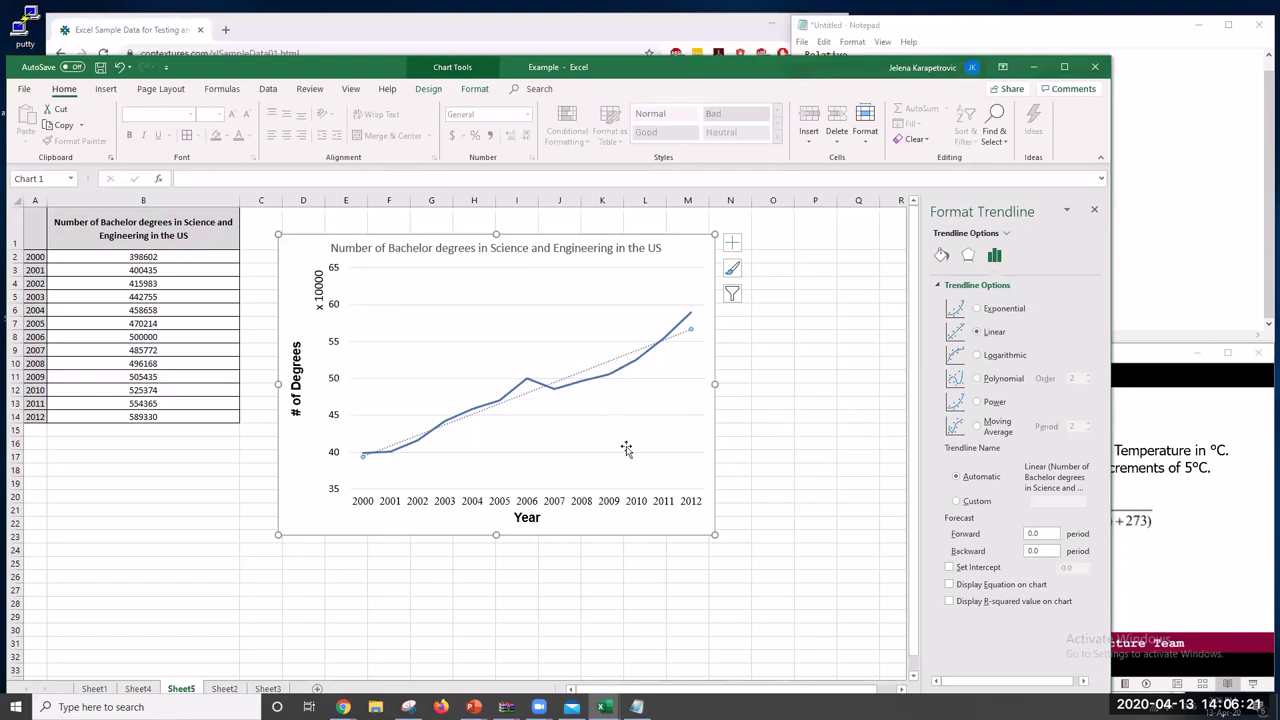
{"action": "left_click", "coordinate": [977, 309]}
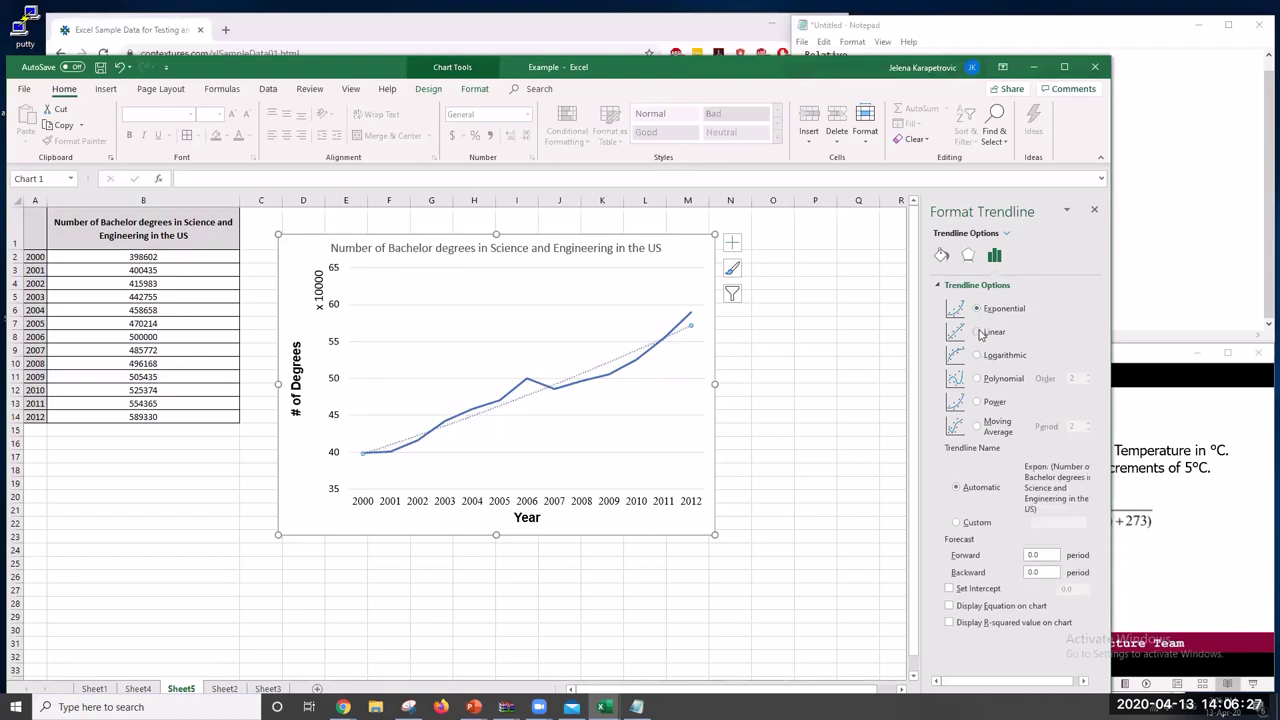
{"action": "left_click", "coordinate": [980, 333]}
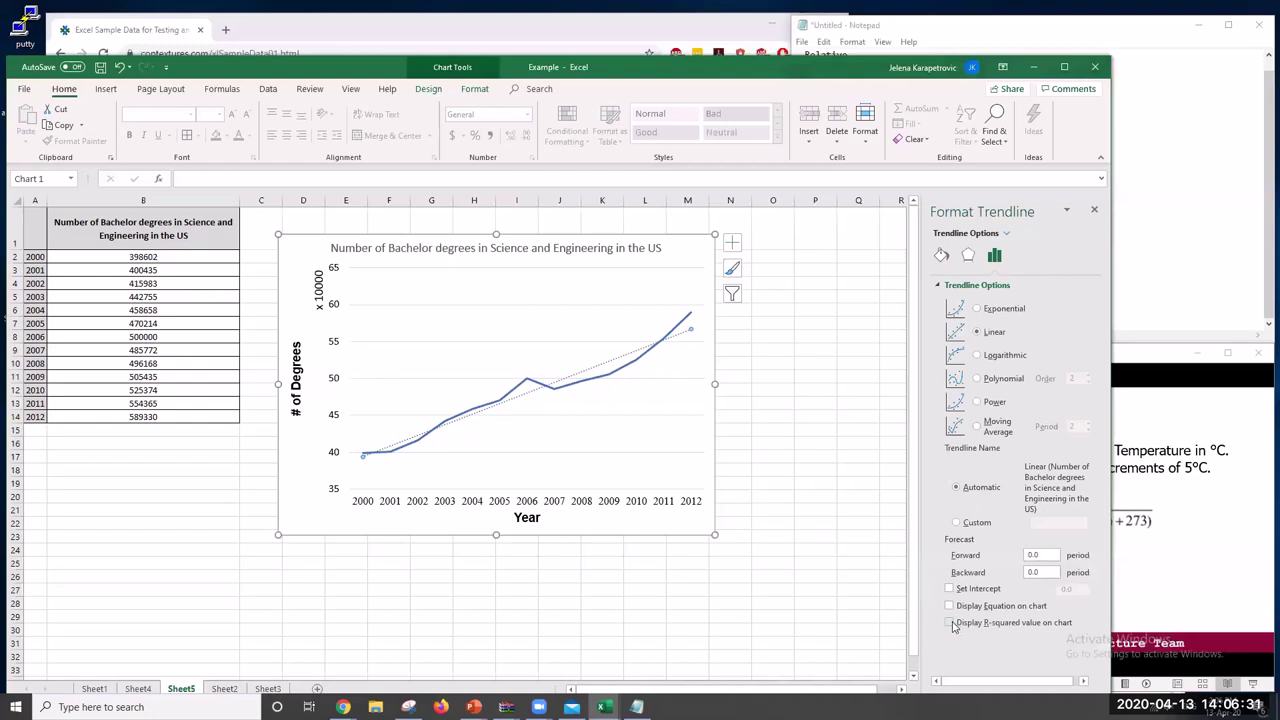
Display the trendline's R-squared value on the chart and move its label clear above the line
{"action": "left_click", "coordinate": [950, 623]}
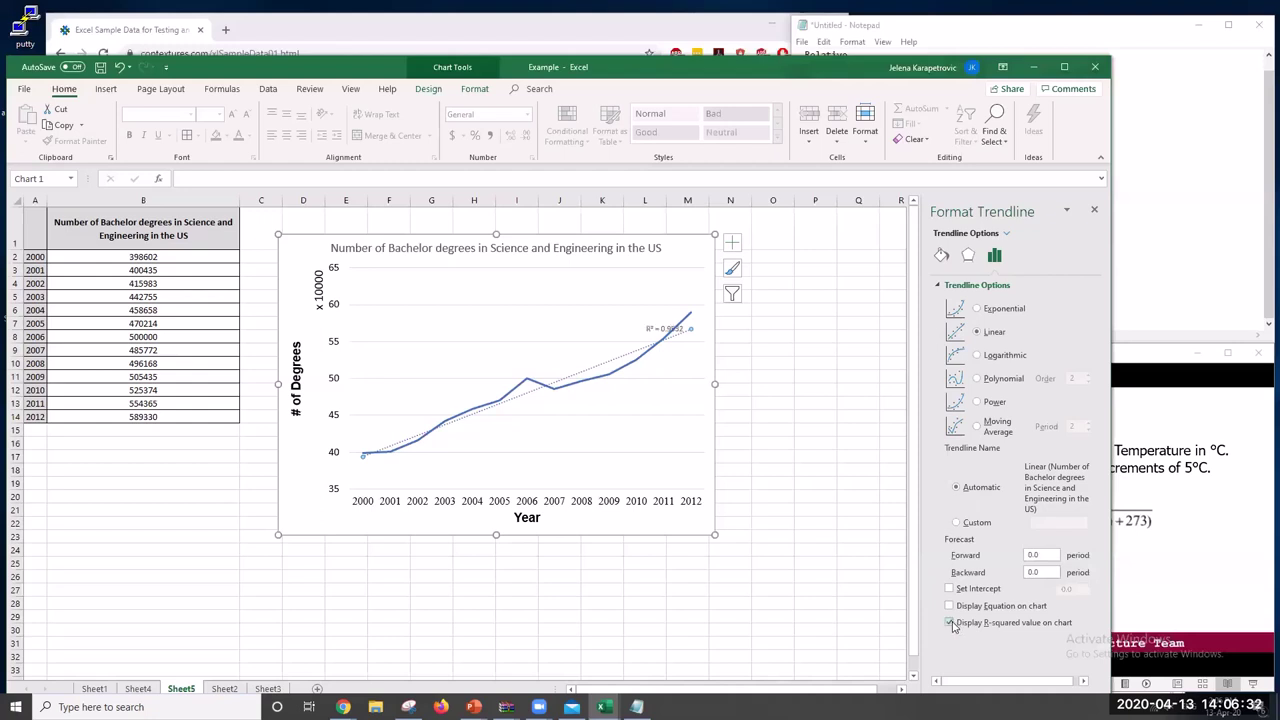
{"action": "left_click", "coordinate": [662, 327]}
{"action": "left_click_drag", "start_coordinate": [663, 321], "coordinate": [646, 312]}
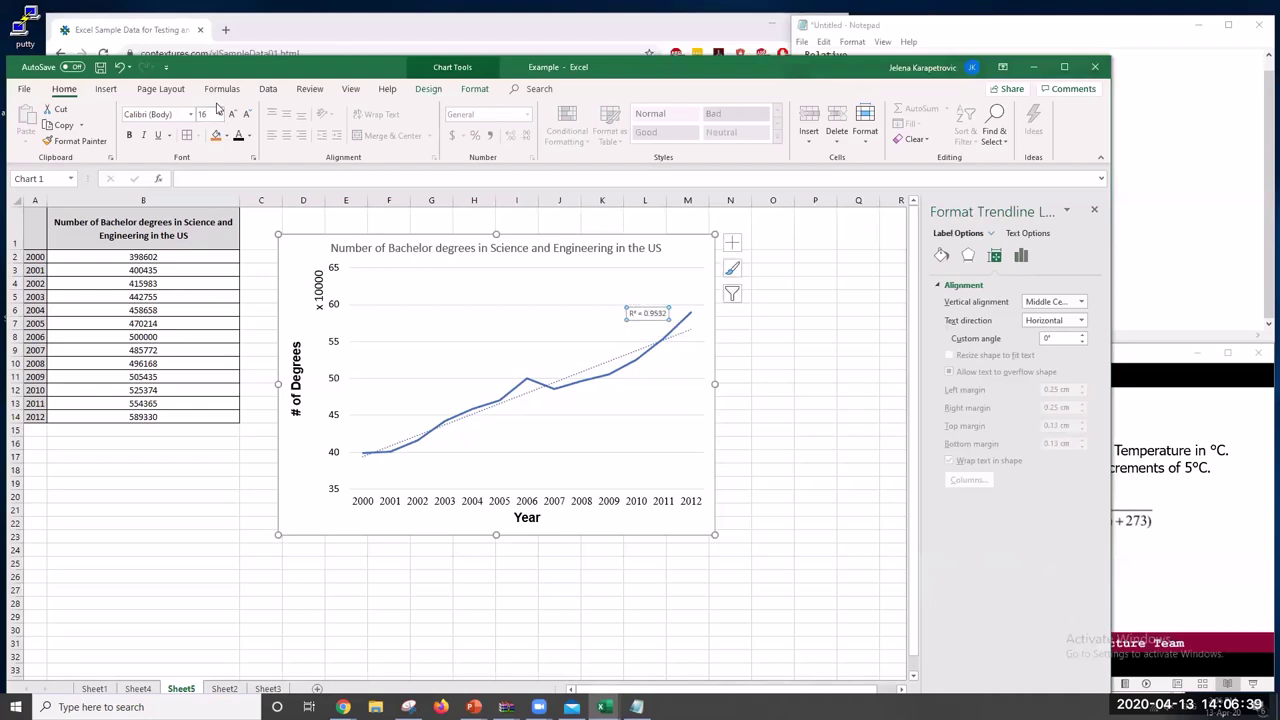
Set the R-squared label to font size 16 and shift it slightly left, away from the data line
{"action": "key", "text": "Return"}
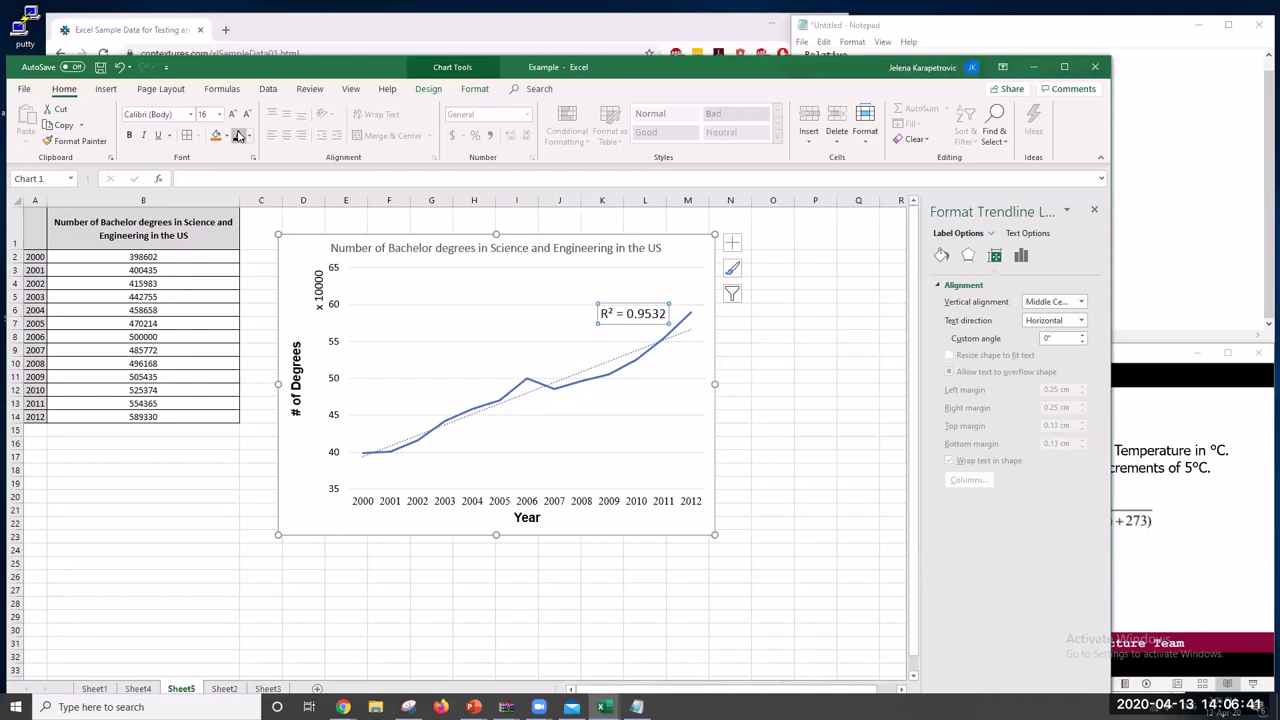
{"action": "left_click_drag", "start_coordinate": [635, 303], "coordinate": [617, 304]}
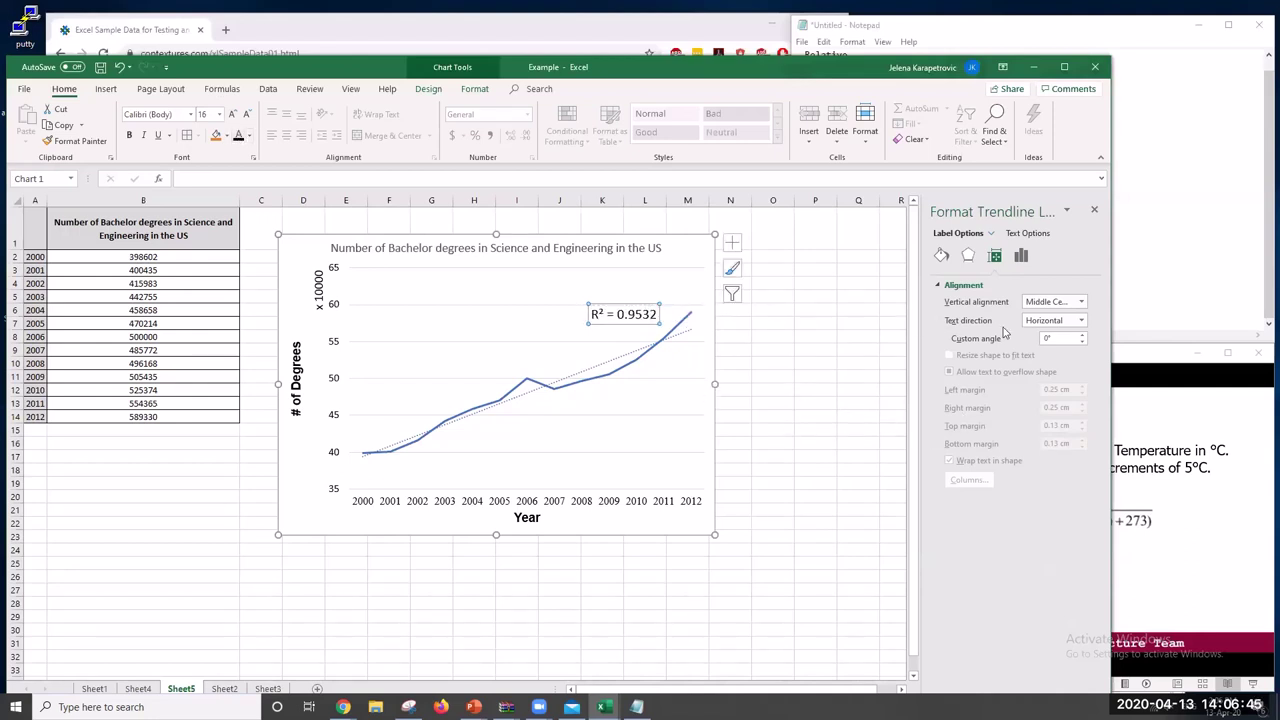
Display the trendline's equation on the chart, try the Logarithmic and Power types, and set the type to Polynomial of order 2
{"action": "left_click", "coordinate": [621, 358]}
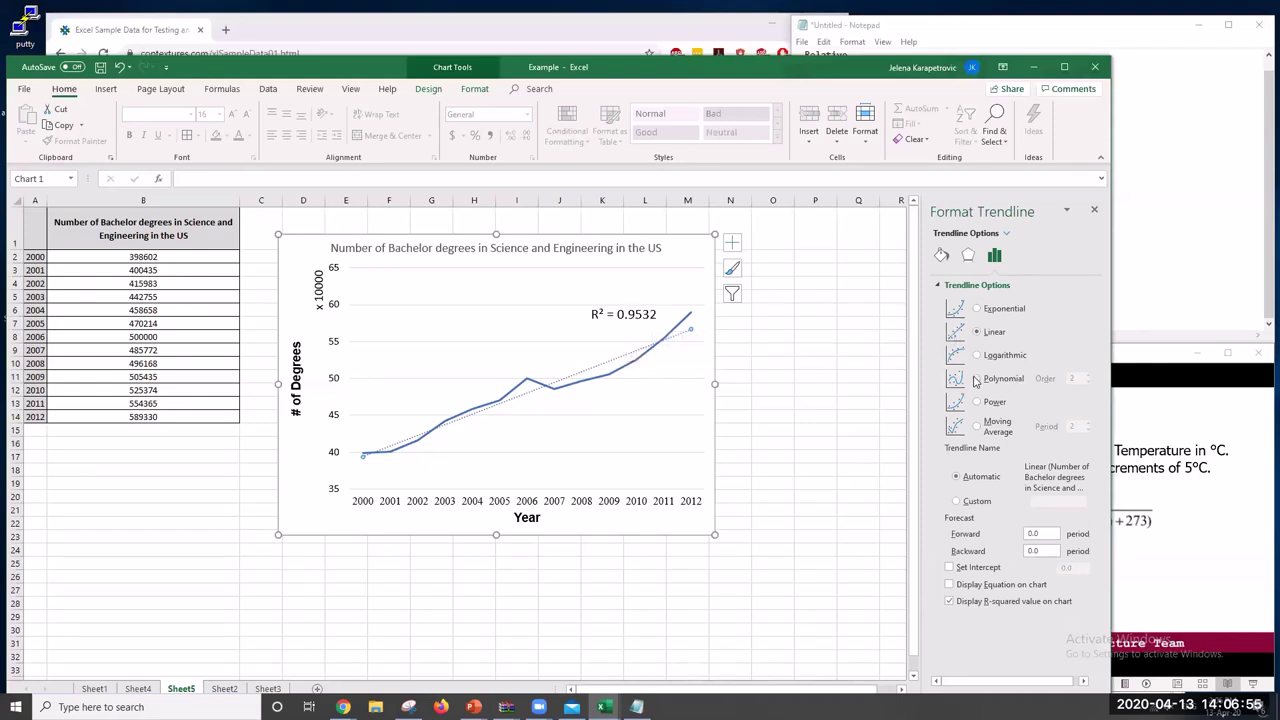
{"action": "left_click", "coordinate": [948, 586]}
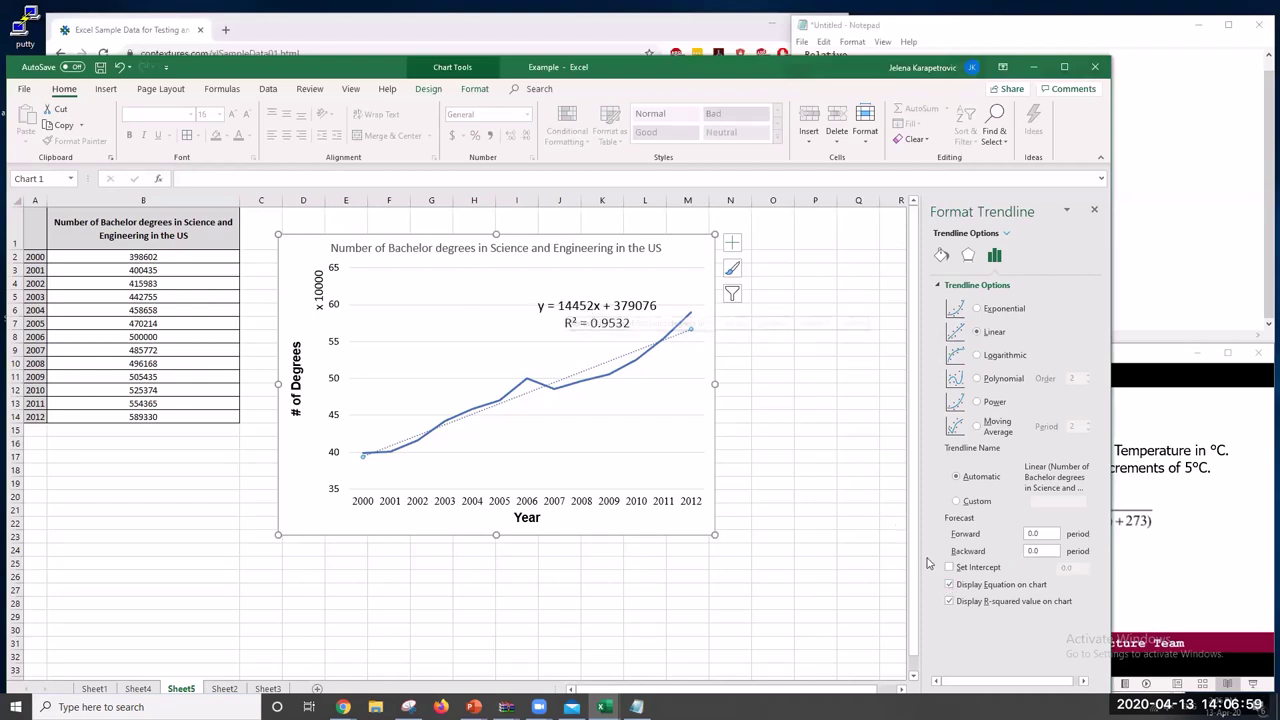
{"action": "left_click", "coordinate": [978, 356]}
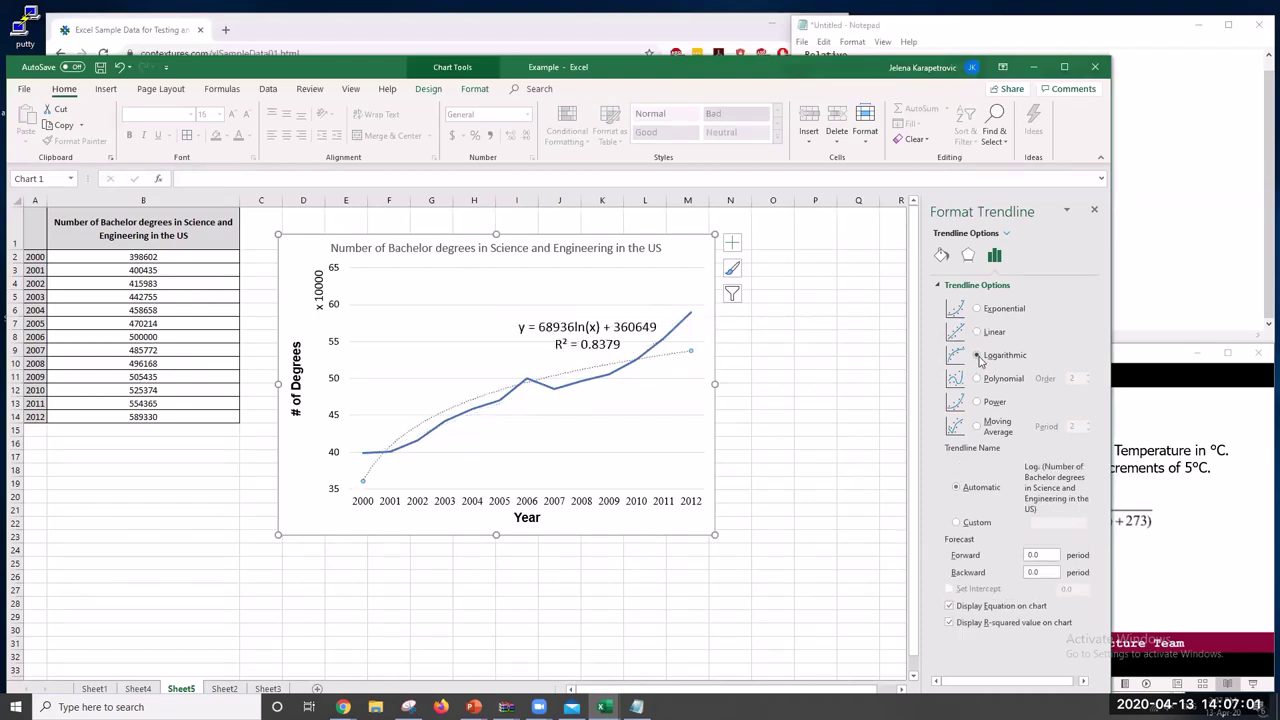
{"action": "left_click", "coordinate": [979, 402]}
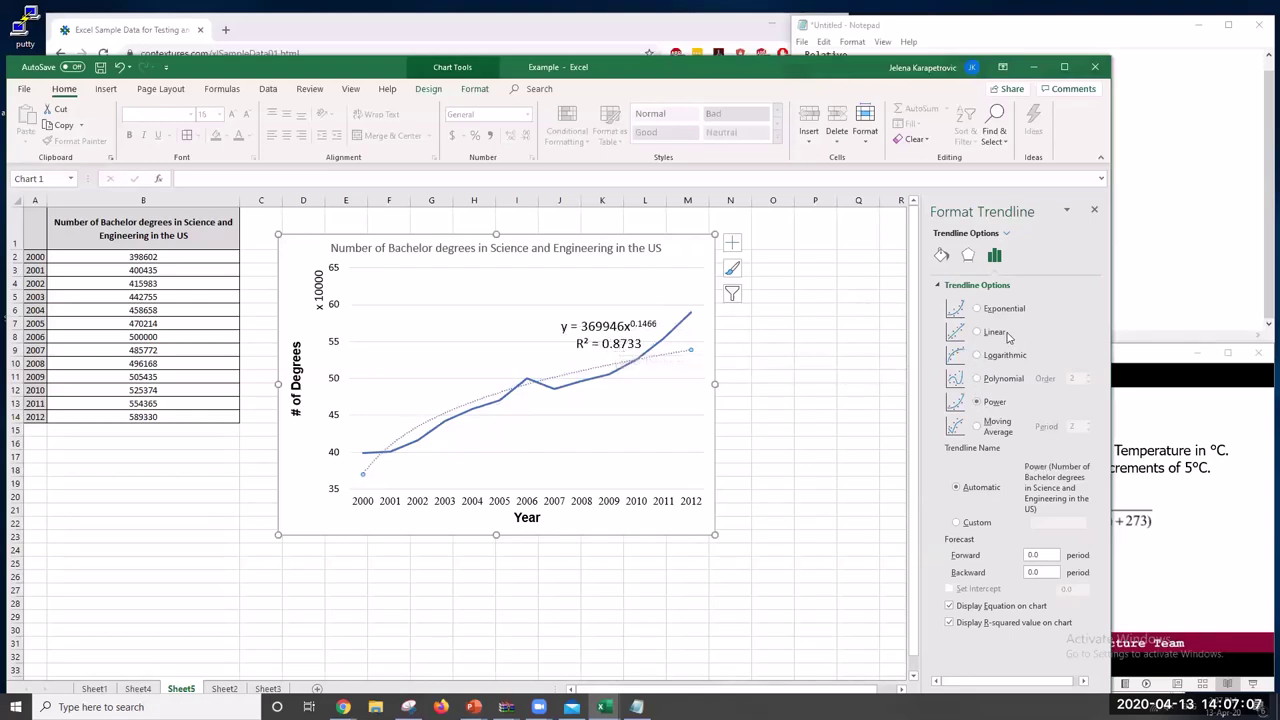
{"action": "left_click", "coordinate": [978, 355]}
{"action": "left_click", "coordinate": [978, 378]}
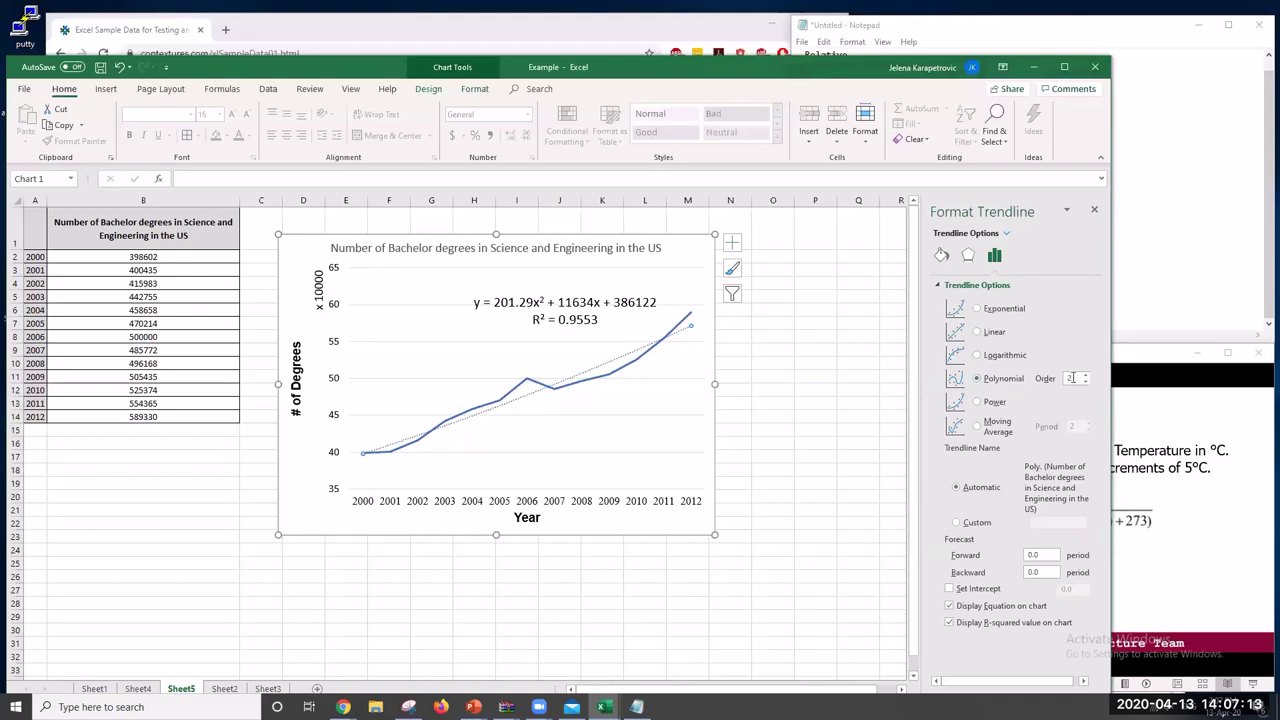
{"action": "left_click", "coordinate": [842, 460]}
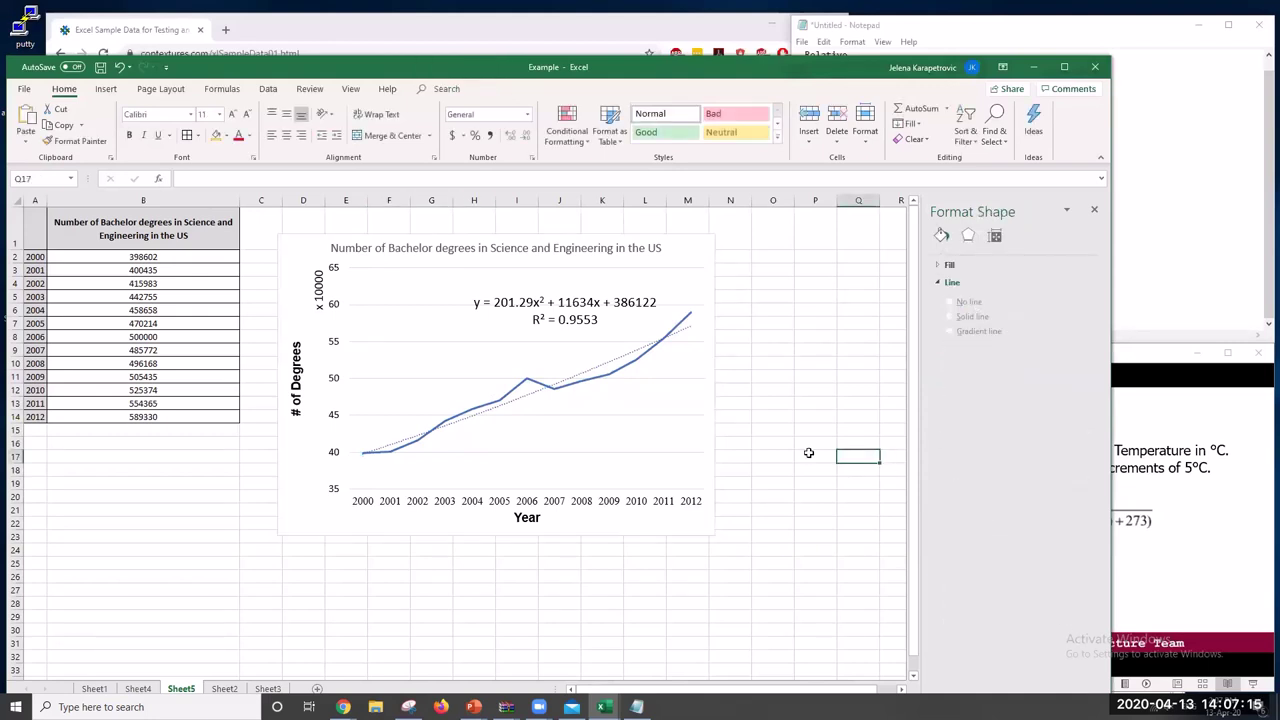
Change the line chart of Bachelor degrees to a clustered column chart
{"action": "left_click", "coordinate": [343, 707]}
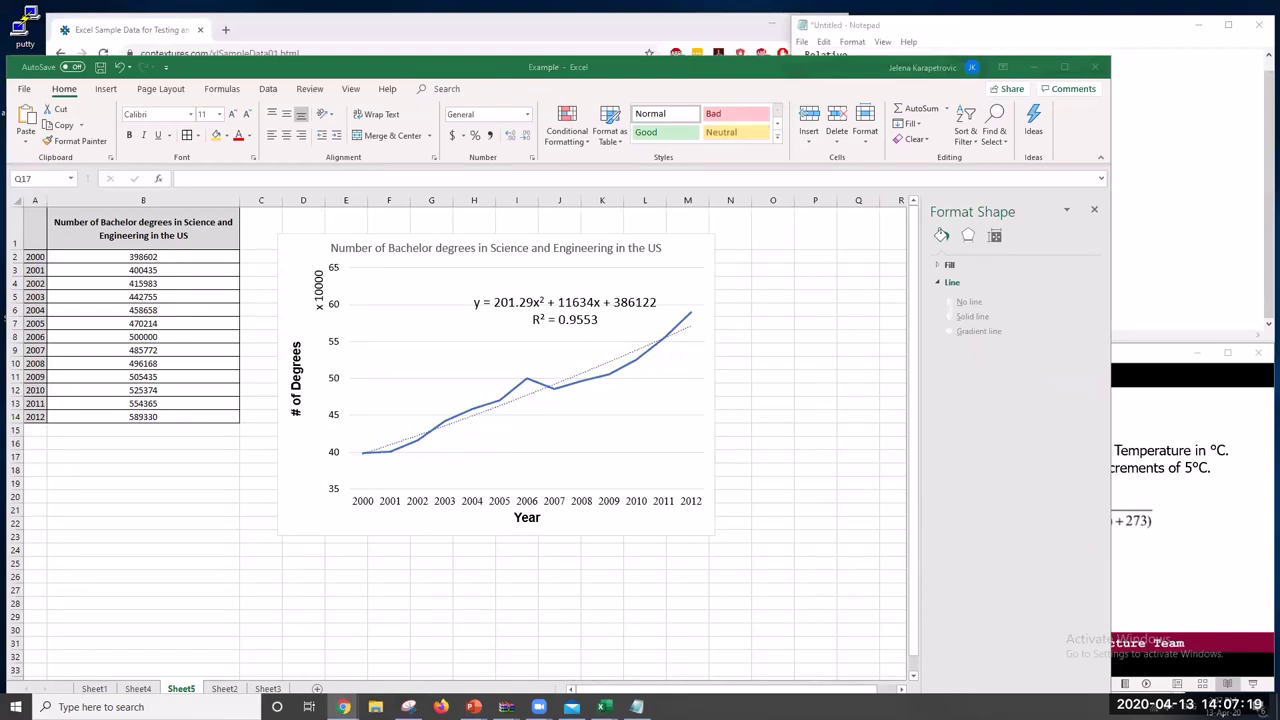
{"action": "left_click", "coordinate": [302, 260]}
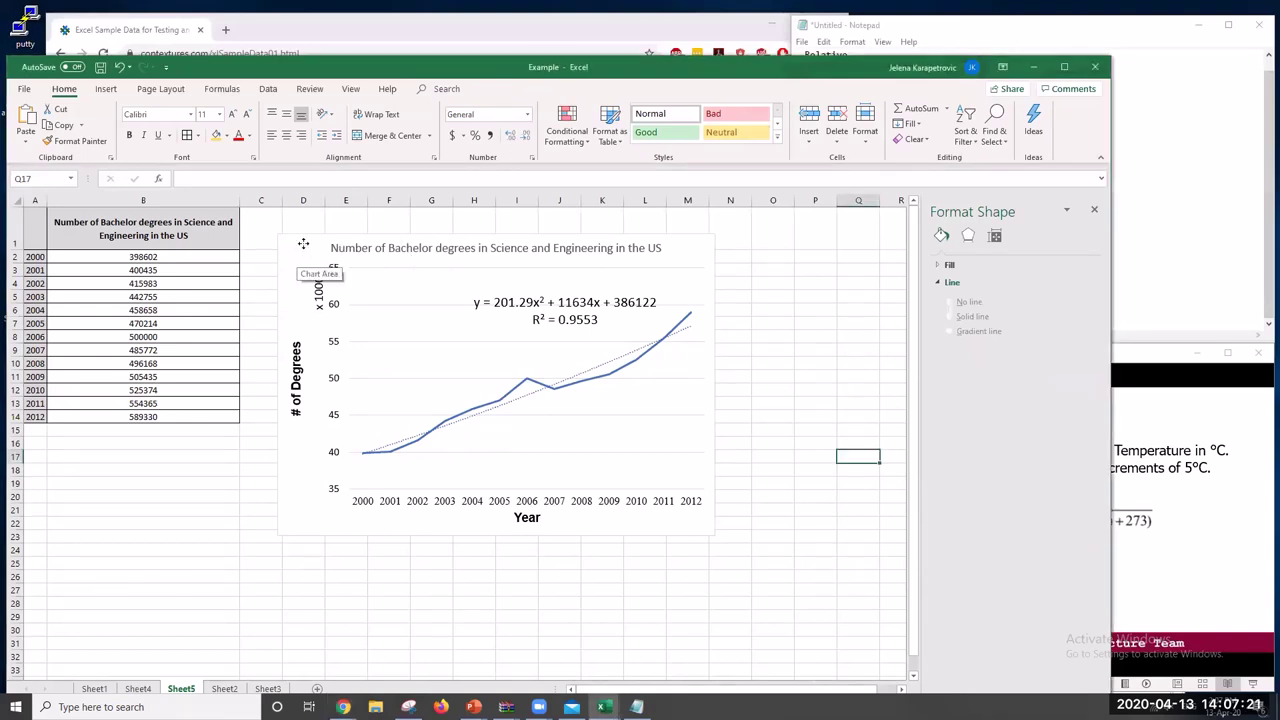
{"action": "left_click", "coordinate": [303, 243]}
{"action": "left_click", "coordinate": [442, 94]}
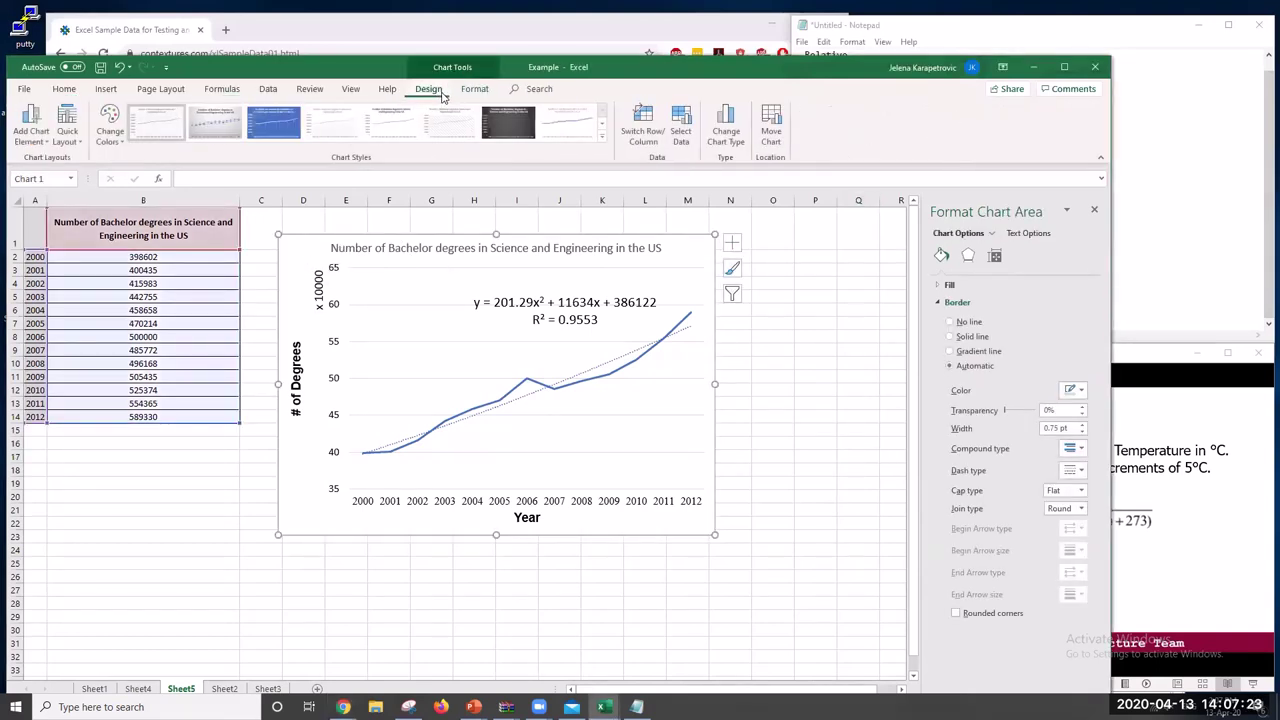
{"action": "left_click", "coordinate": [472, 90]}
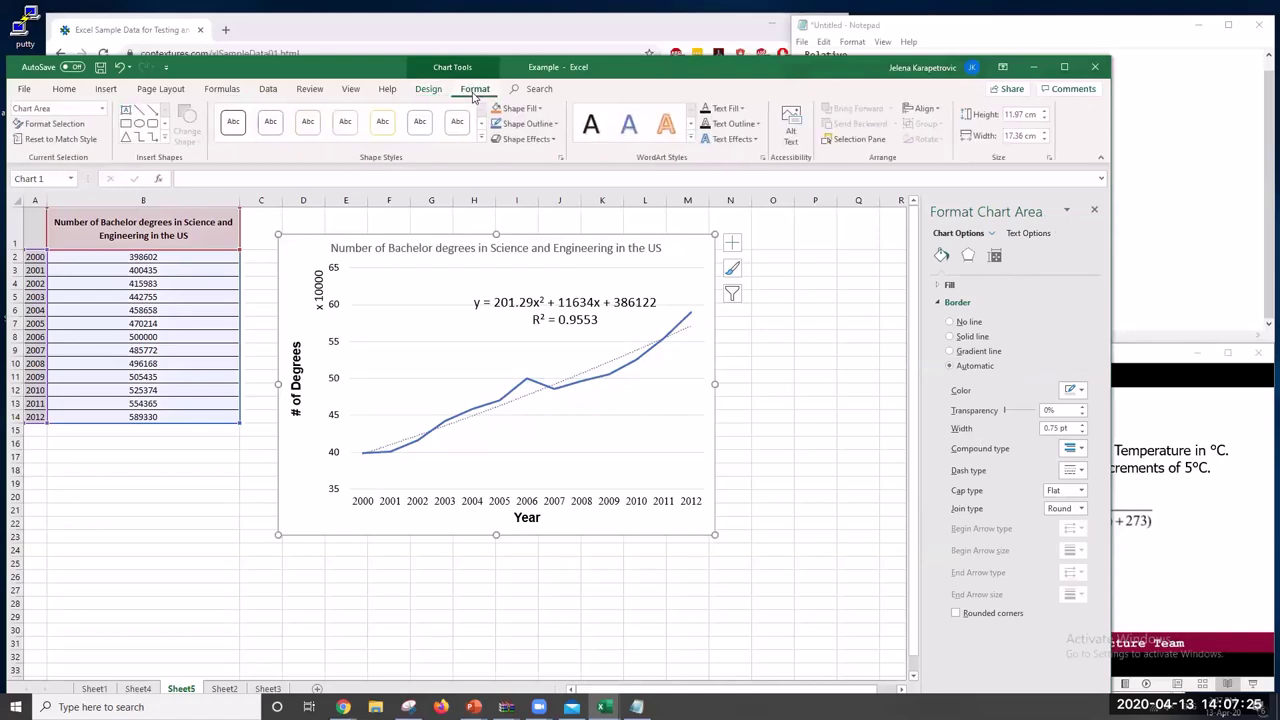
{"action": "left_click", "coordinate": [434, 92]}
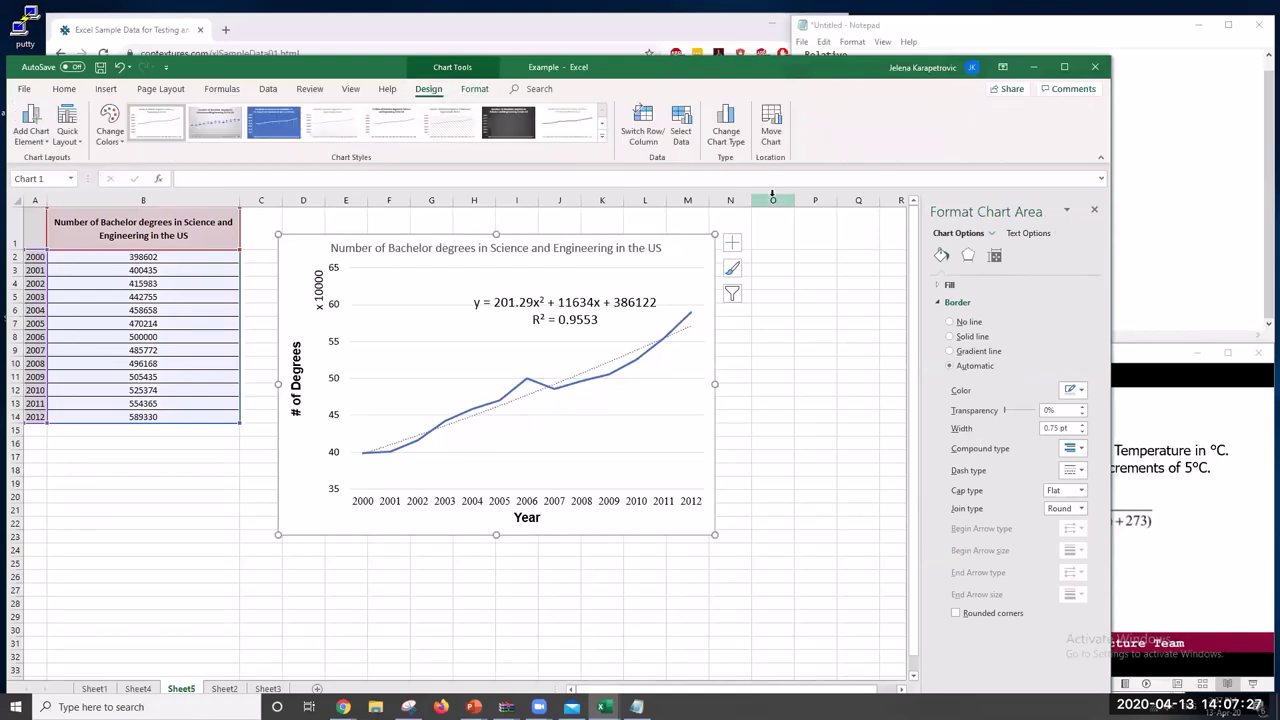
{"action": "left_click", "coordinate": [726, 128]}
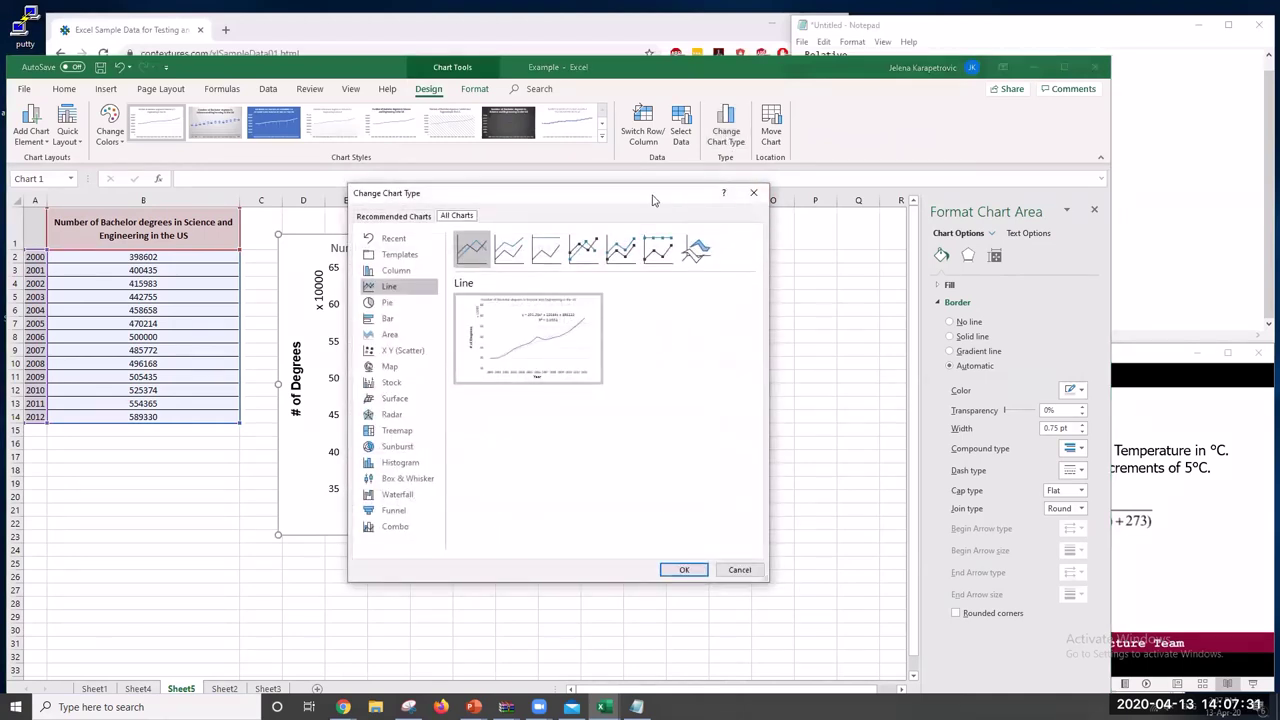
{"action": "left_click_drag", "start_coordinate": [652, 200], "coordinate": [1044, 164]}
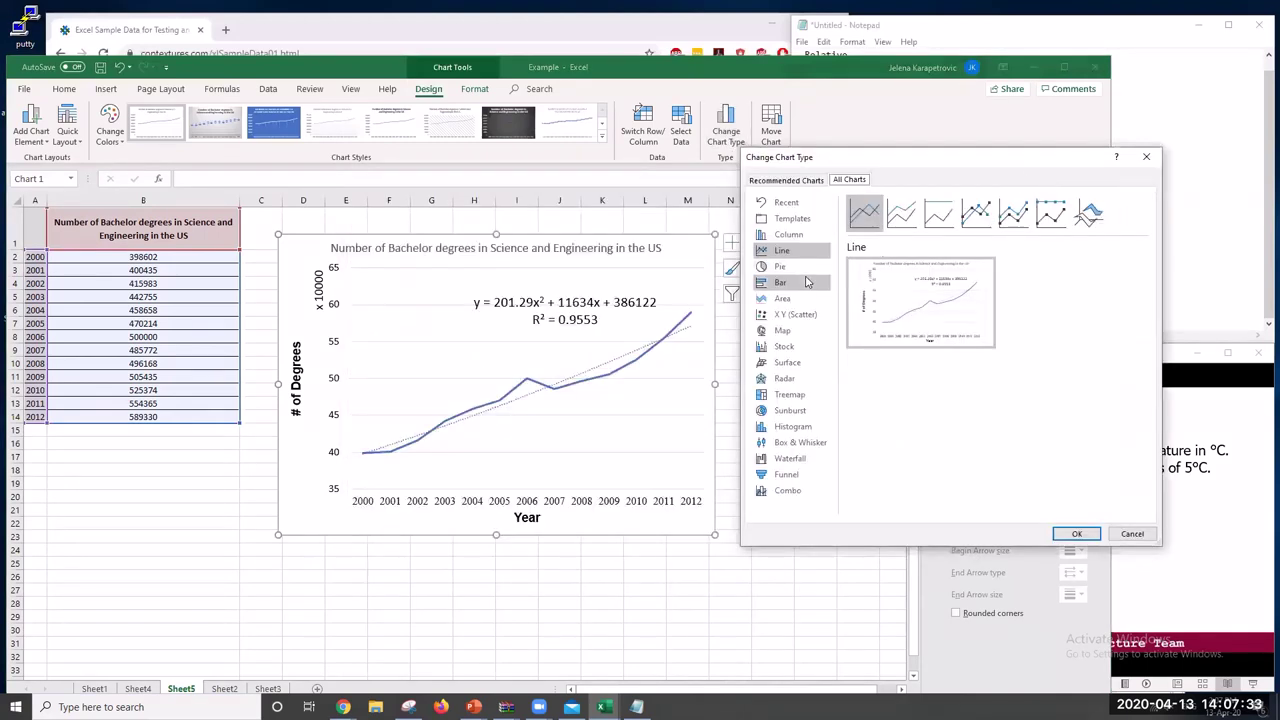
{"action": "left_click", "coordinate": [789, 235]}
{"action": "mouse_move", "coordinate": [935, 318]}
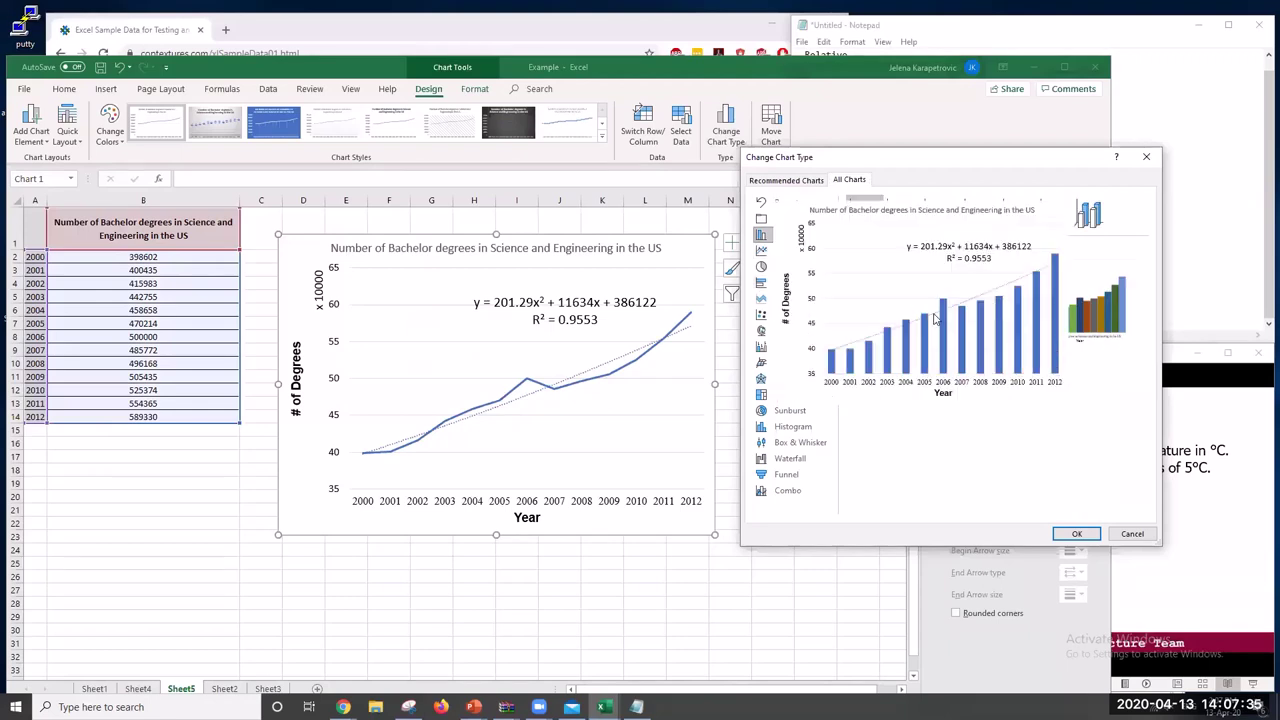
{"action": "left_click", "coordinate": [1078, 534]}
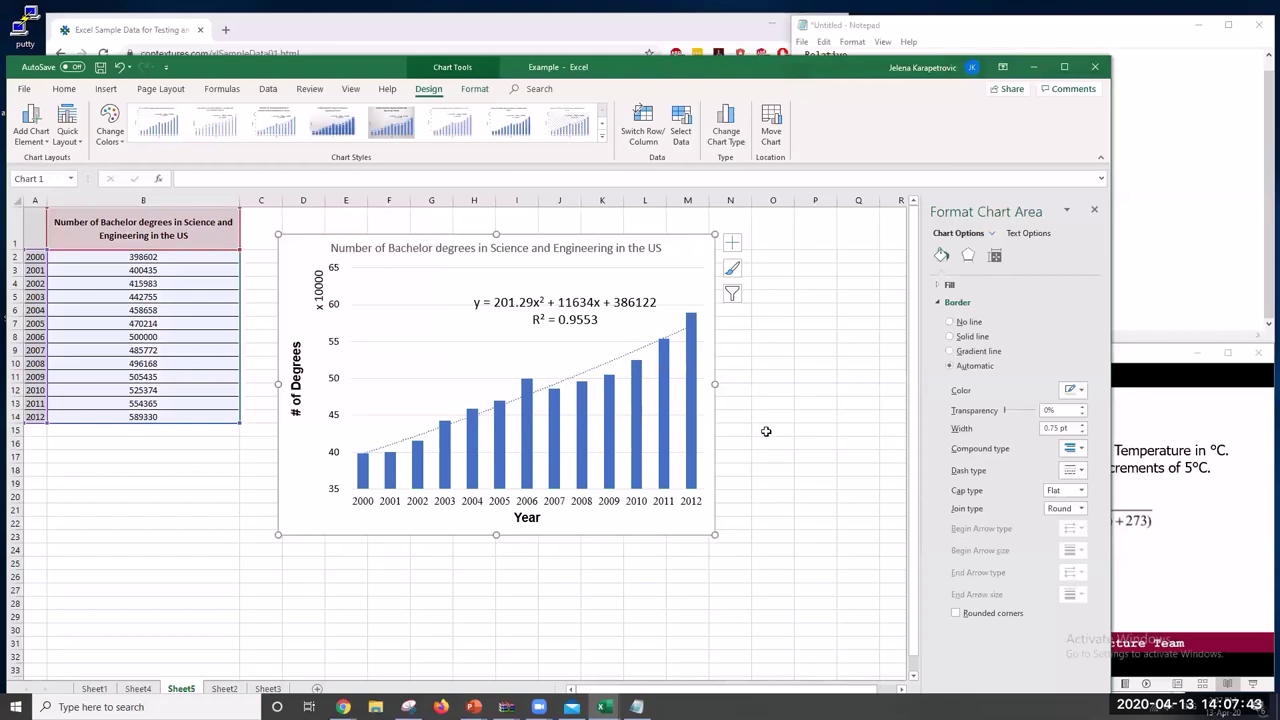
{"action": "left_click", "coordinate": [798, 412]}
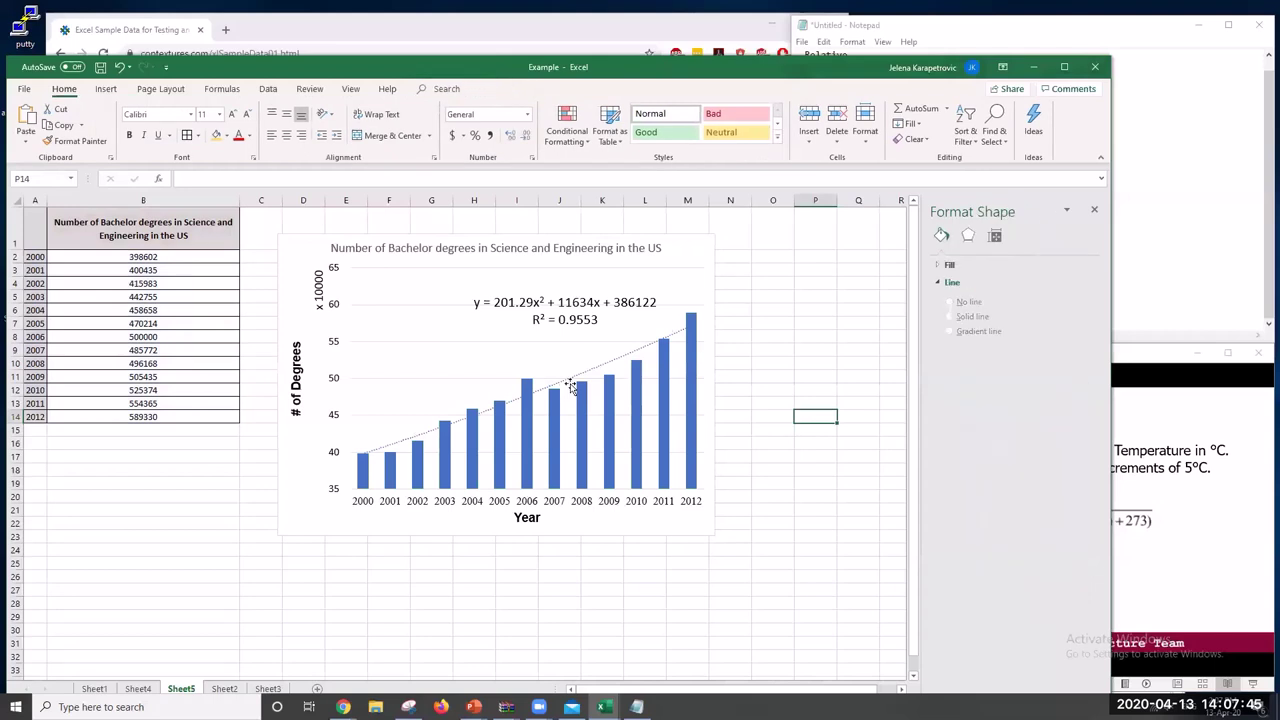
Add data labels to the columns and set the series overlap to 34% and the gap width to 54%
{"action": "left_click", "coordinate": [527, 397]}
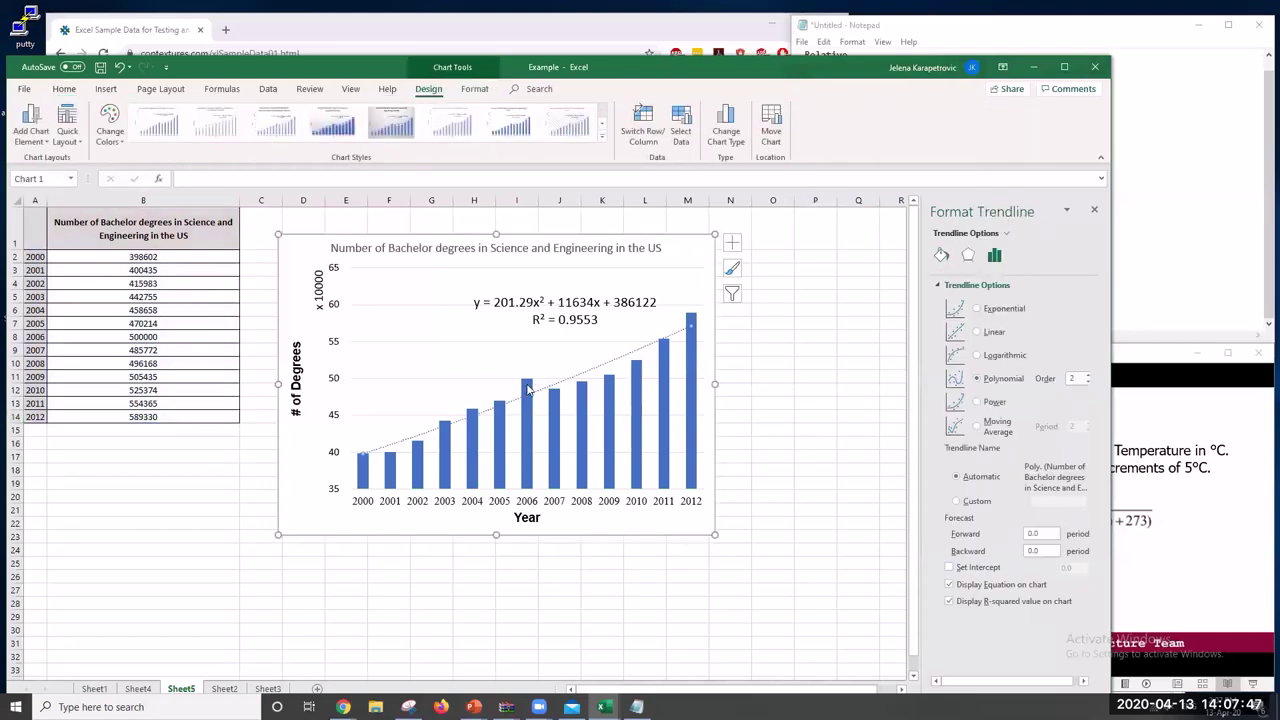
{"action": "left_click", "coordinate": [527, 393]}
{"action": "right_click", "coordinate": [527, 388]}
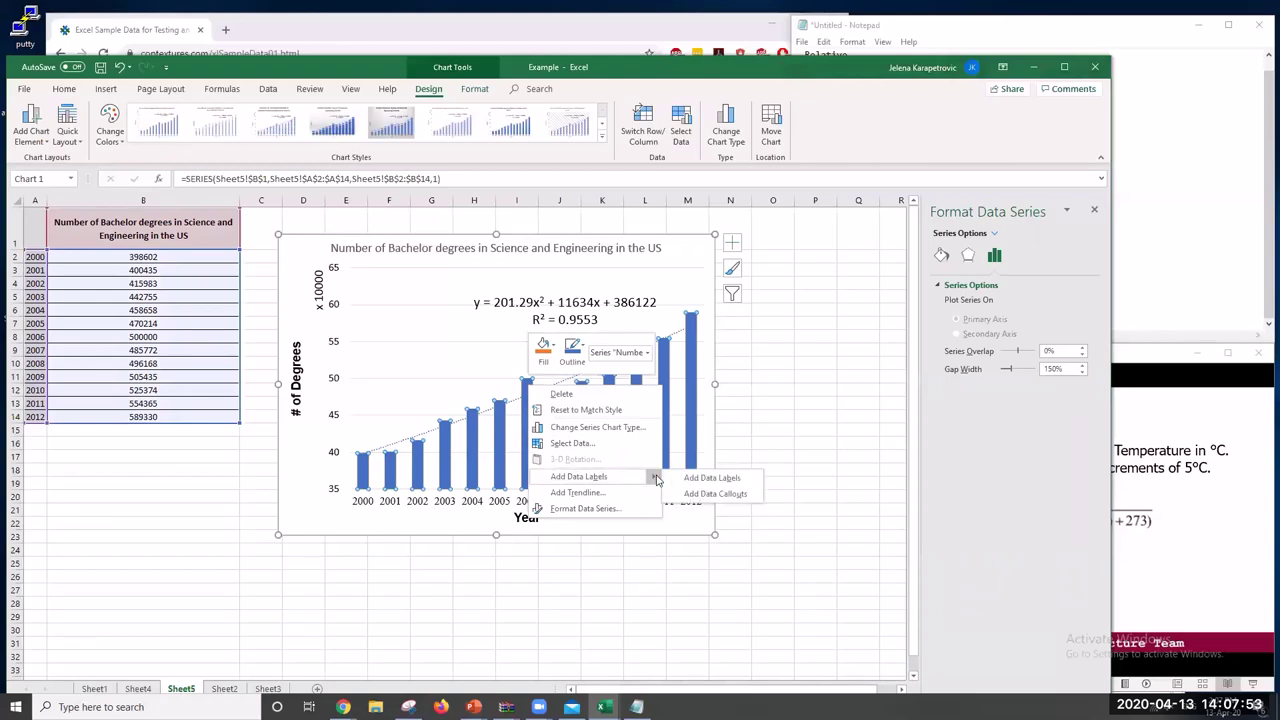
{"action": "left_click", "coordinate": [678, 478]}
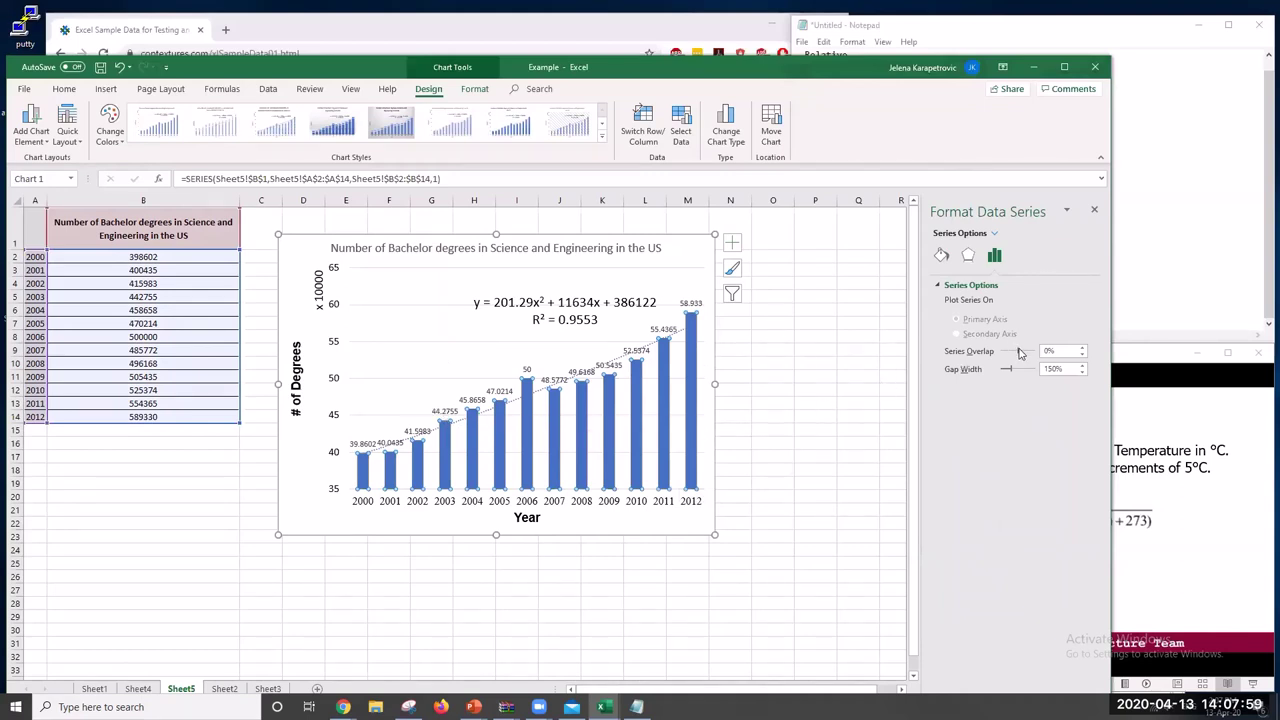
{"action": "left_click_drag", "start_coordinate": [1021, 355], "coordinate": [1027, 356]}
{"action": "left_click_drag", "start_coordinate": [1013, 369], "coordinate": [1020, 372]}
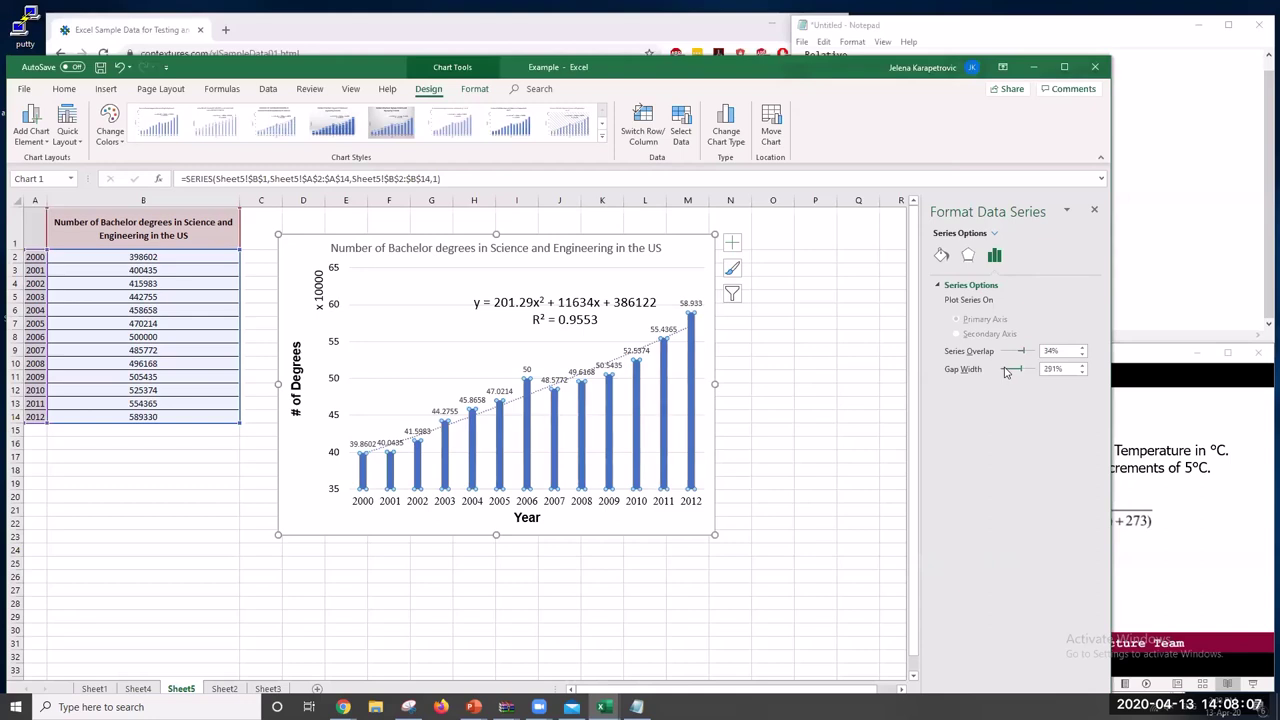
{"action": "left_click_drag", "start_coordinate": [1006, 372], "coordinate": [1002, 370]}
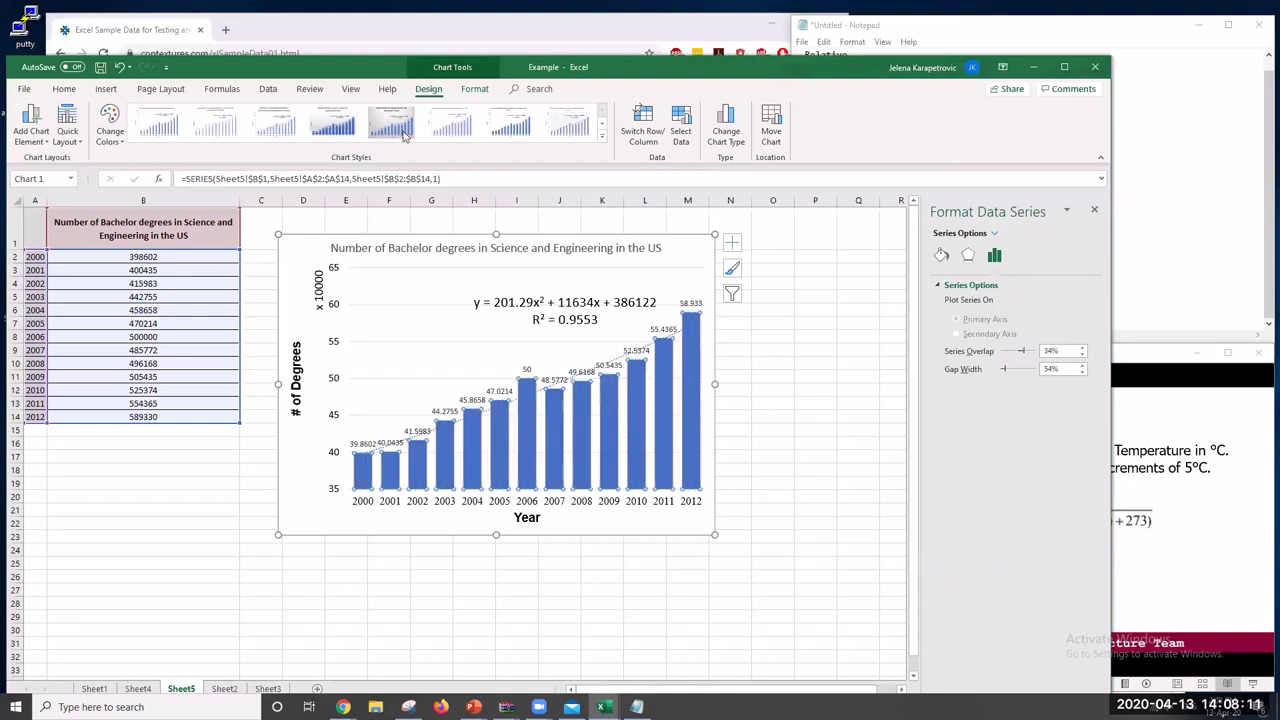
Fill the chart's columns with black and delete their data labels
{"action": "left_click", "coordinate": [64, 89]}
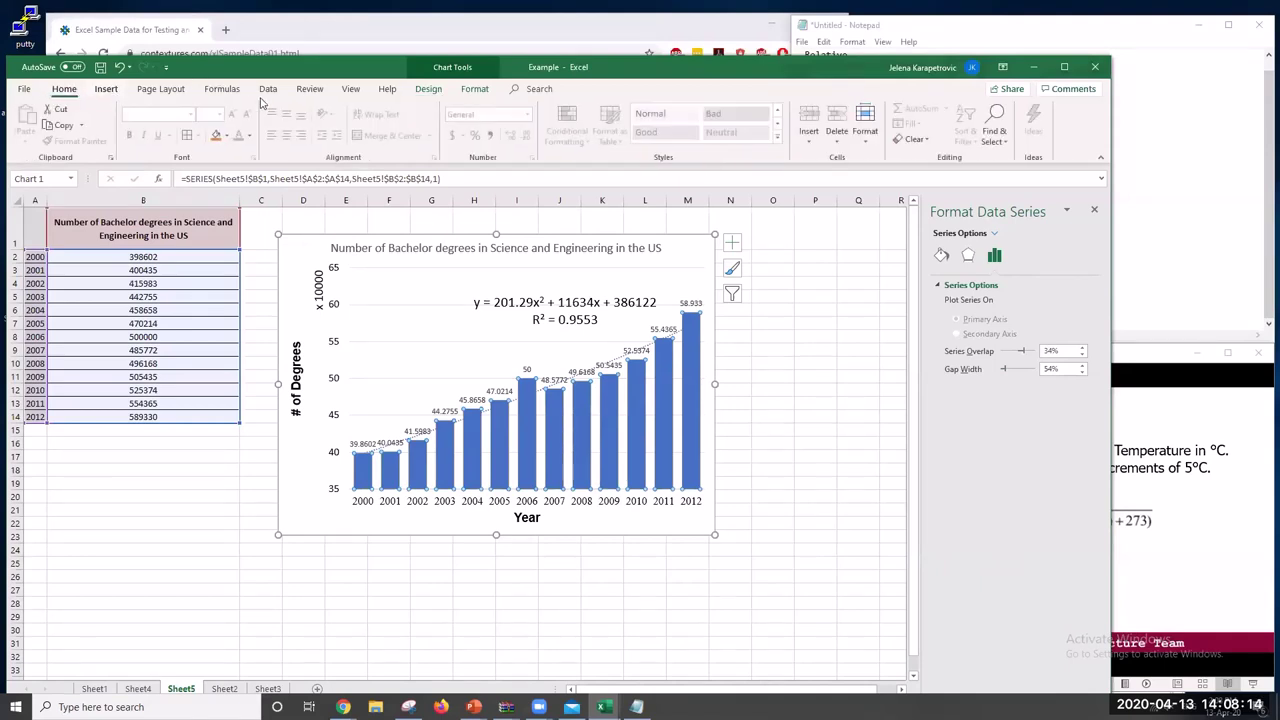
{"action": "right_click", "coordinate": [468, 436]}
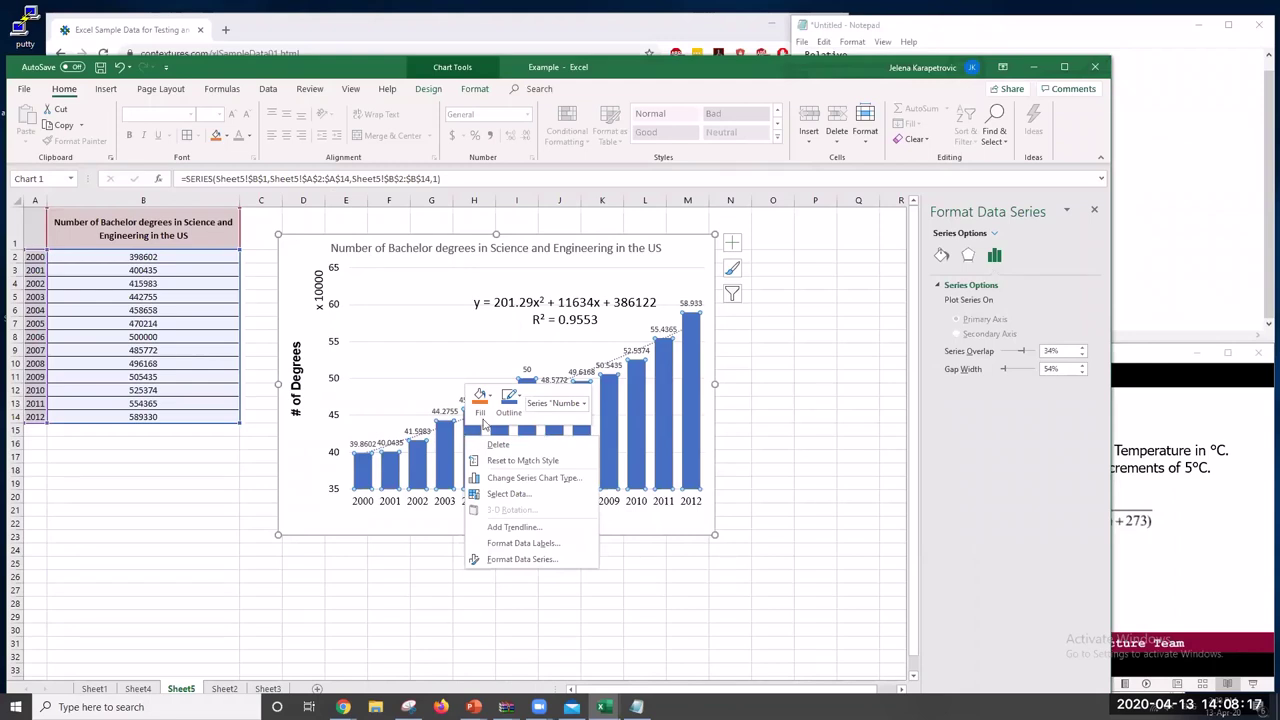
{"action": "left_click", "coordinate": [481, 397]}
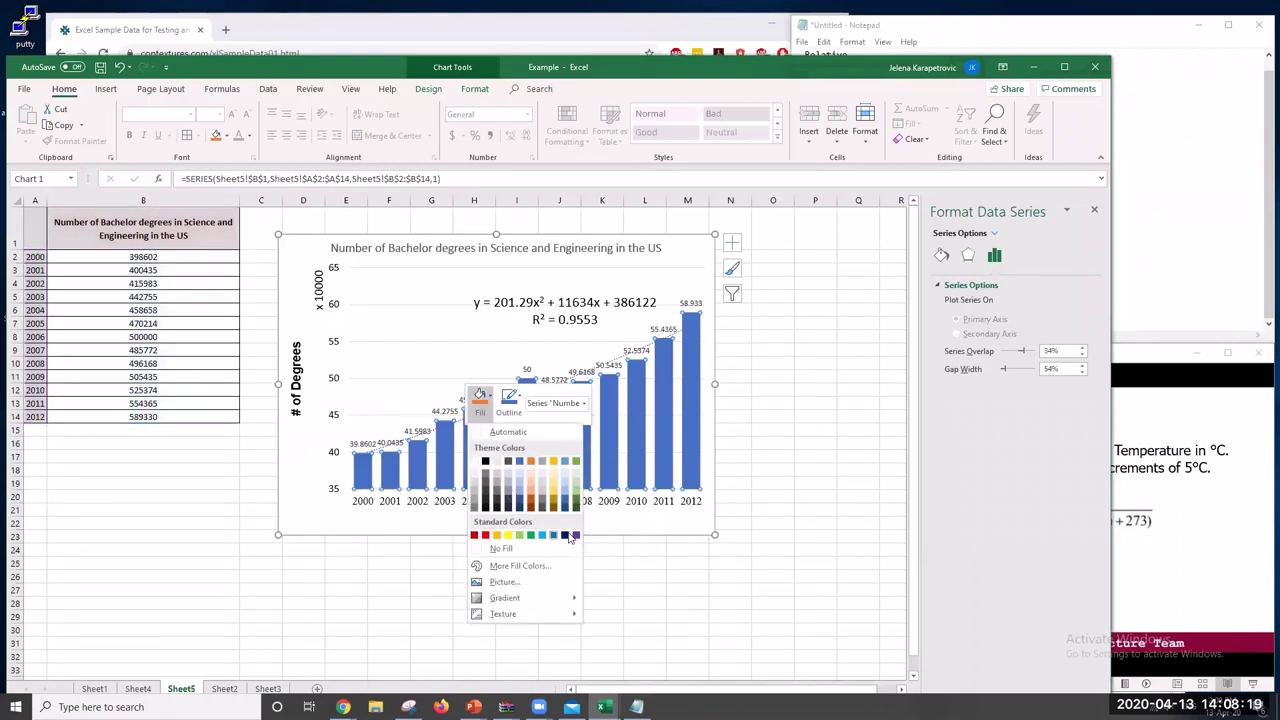
{"action": "left_click", "coordinate": [486, 461]}
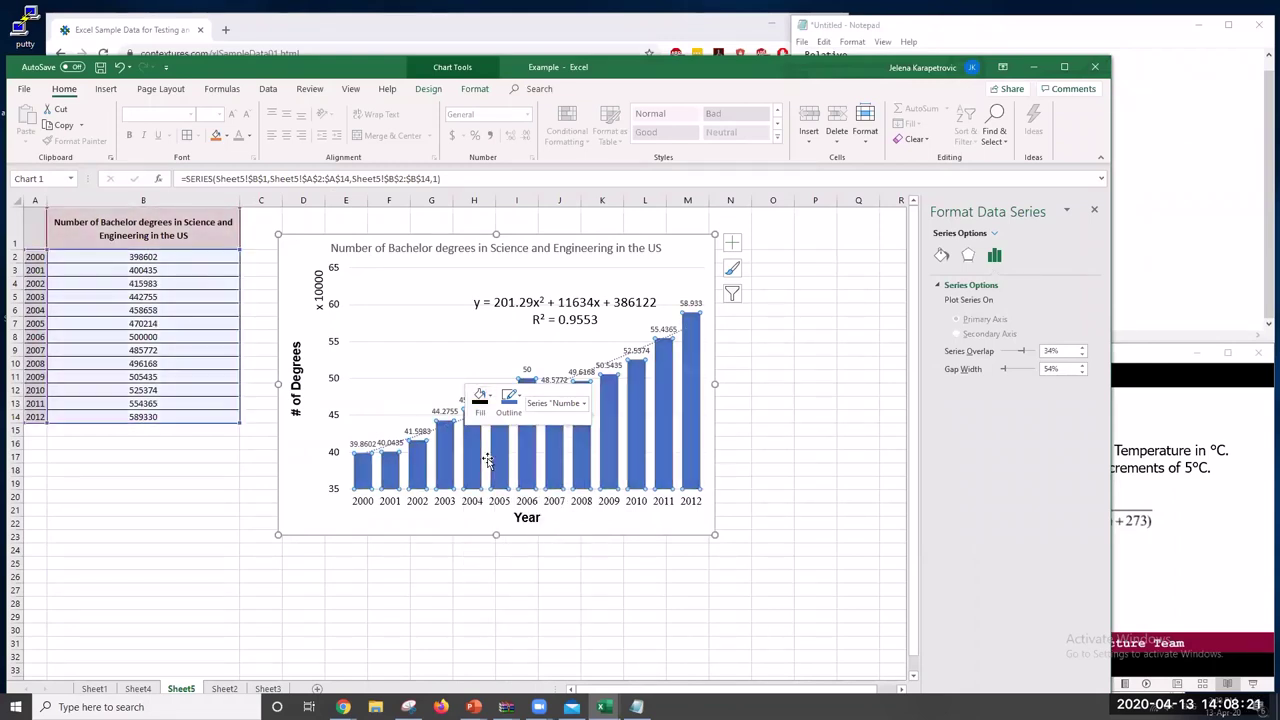
{"action": "left_click", "coordinate": [786, 372]}
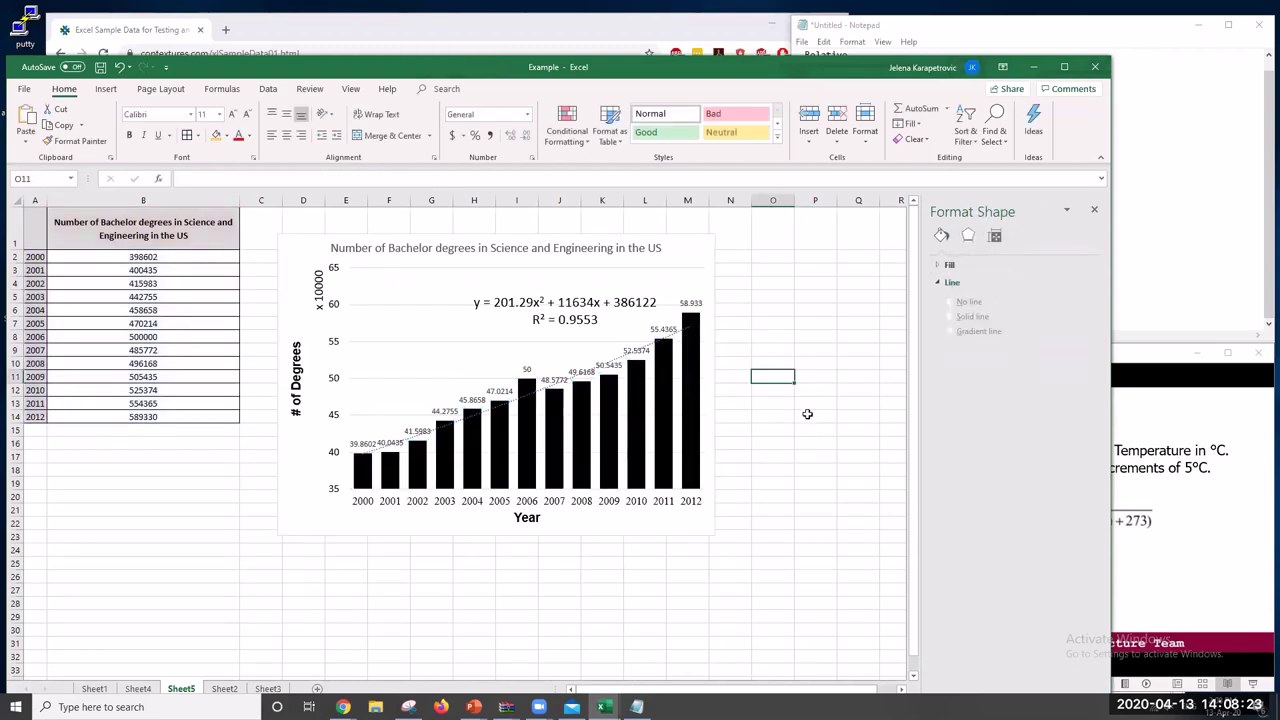
{"action": "left_click", "coordinate": [660, 330]}
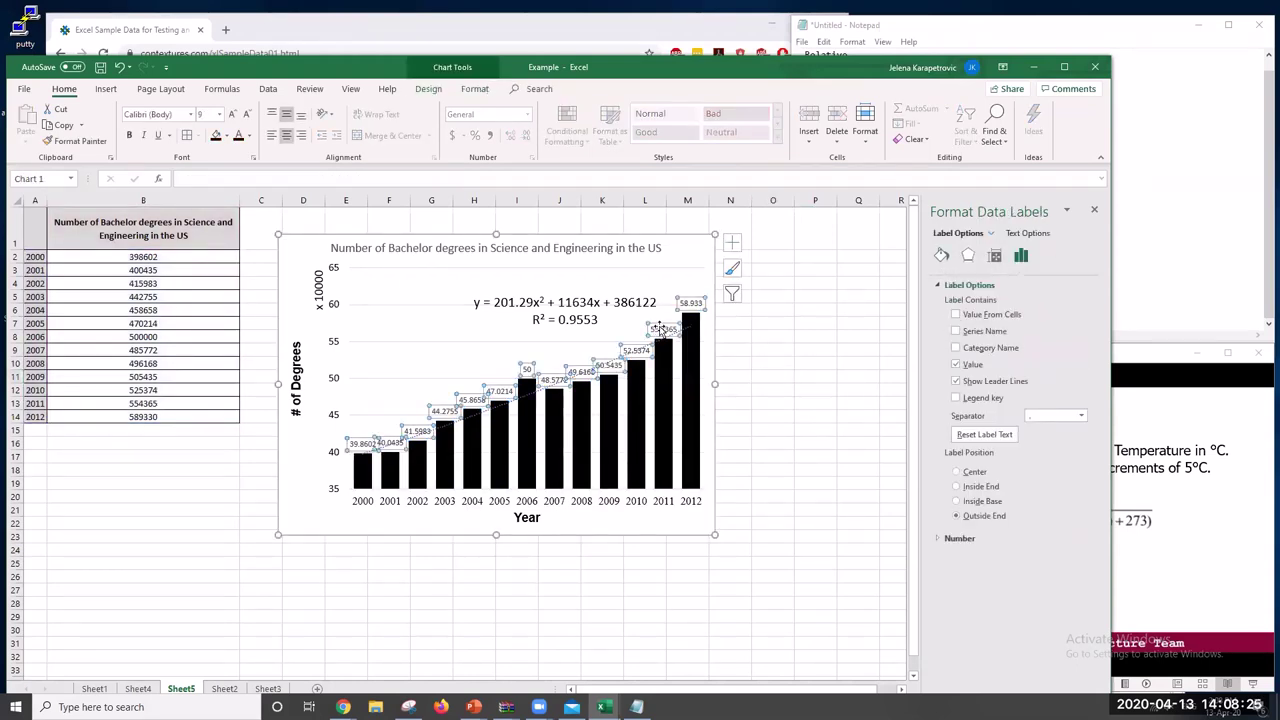
{"action": "key", "text": "Delete"}
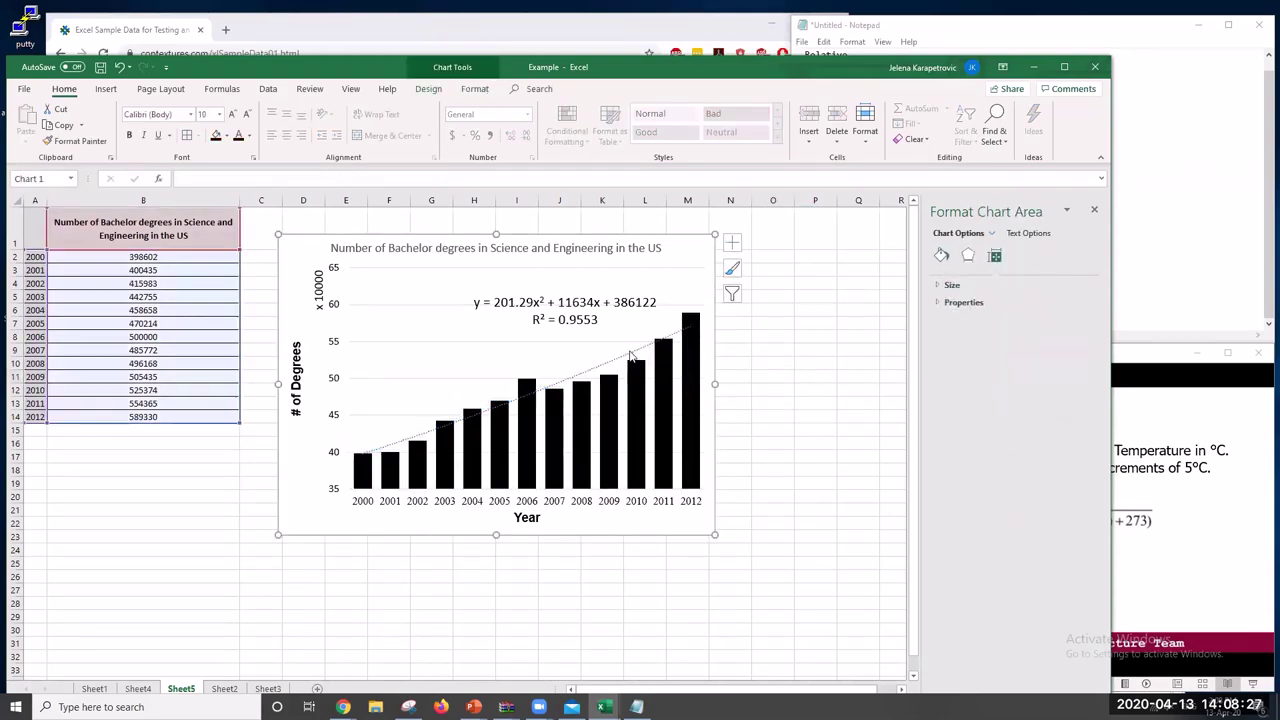
Set the trendline's line color to black
{"action": "left_click", "coordinate": [631, 356]}
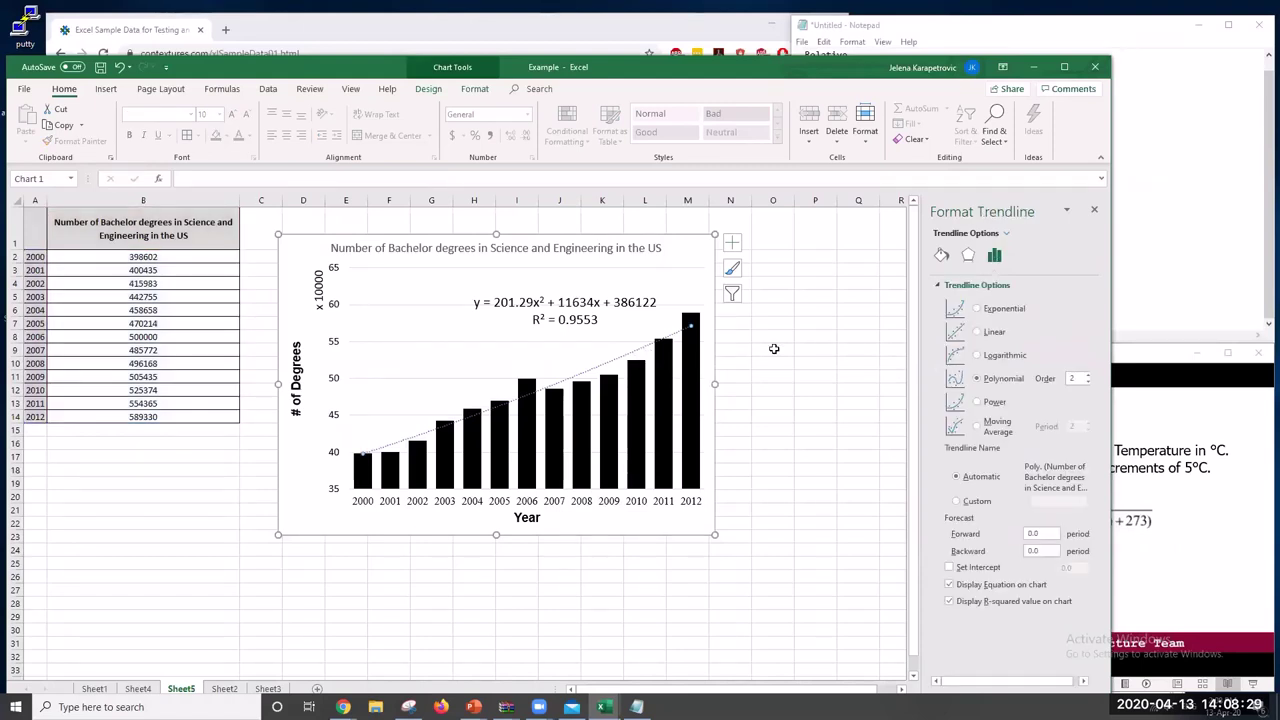
{"action": "left_click", "coordinate": [941, 257]}
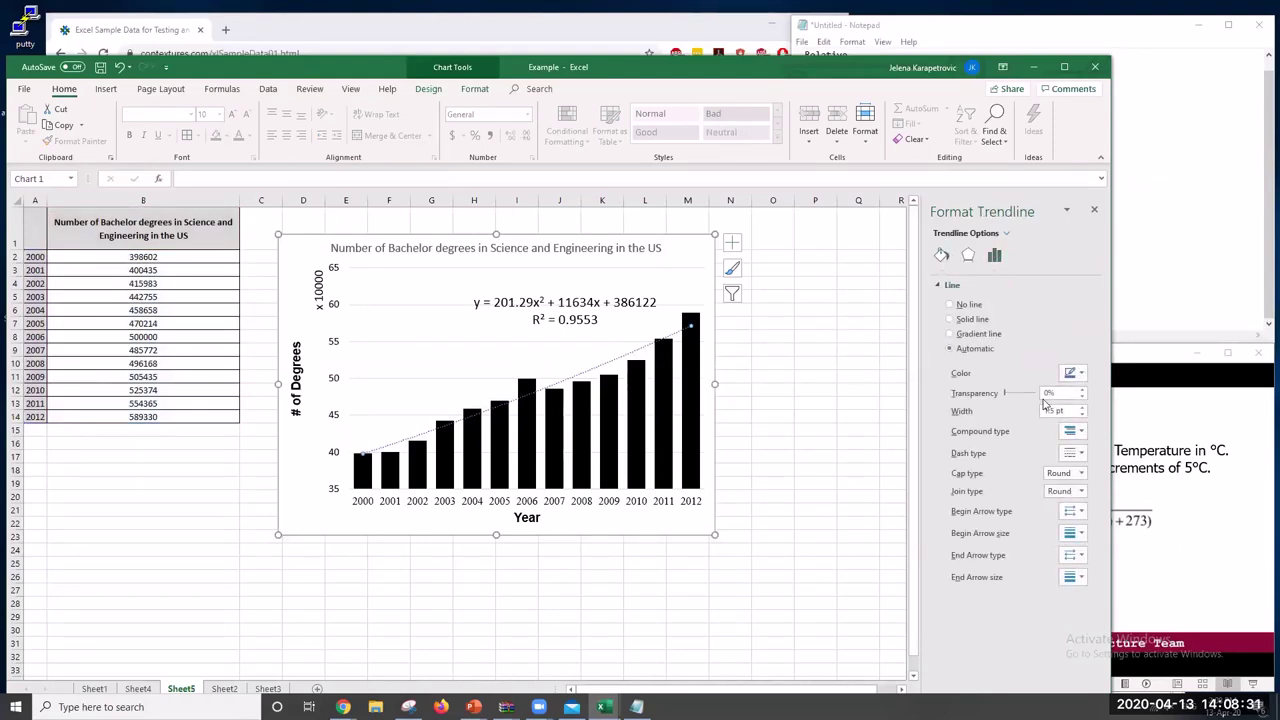
{"action": "left_click", "coordinate": [1074, 374]}
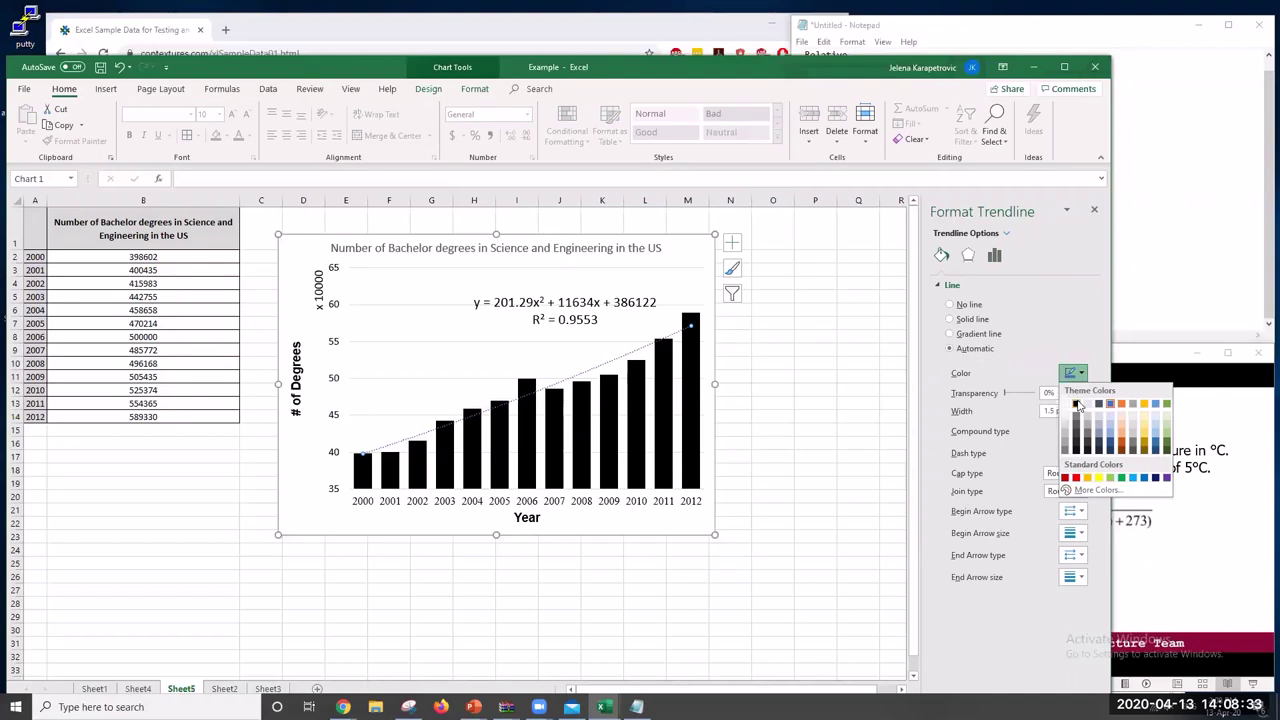
{"action": "left_click", "coordinate": [1077, 403]}
{"action": "left_click", "coordinate": [830, 452]}
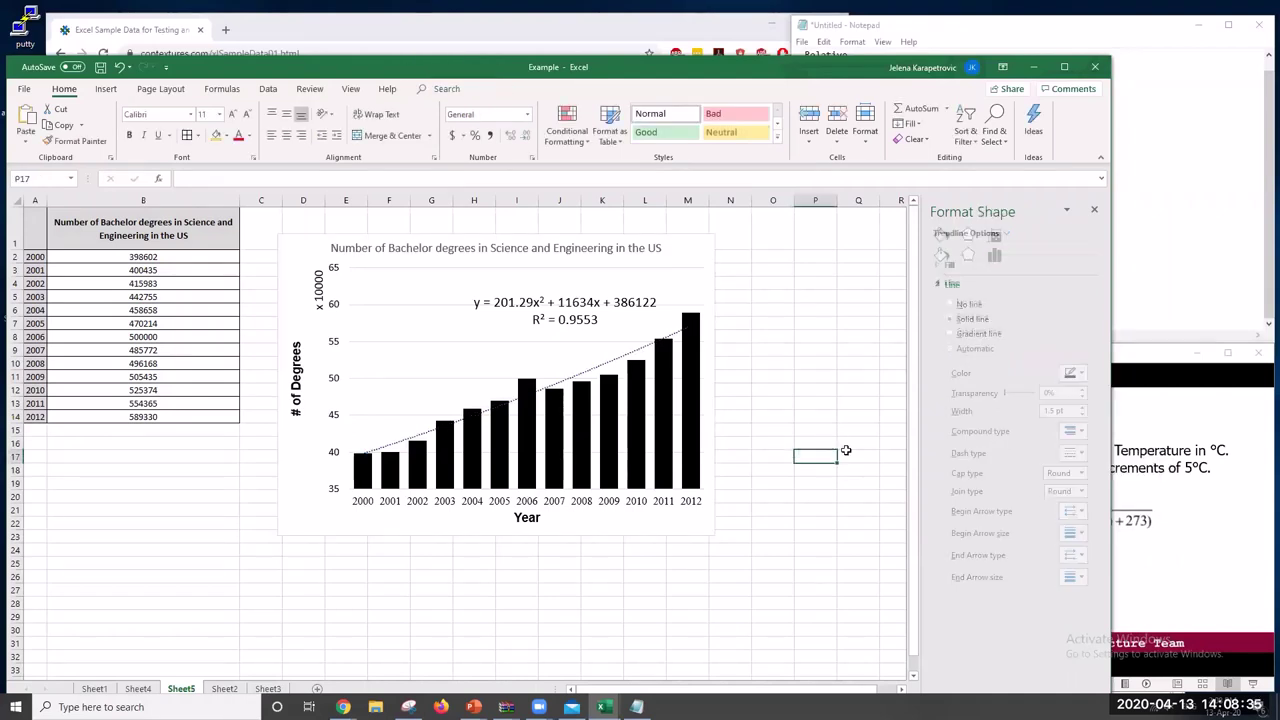
Delete the trendline's equation and R-squared label from the chart
{"action": "left_click", "coordinate": [648, 302]}
{"action": "left_click", "coordinate": [648, 302]}
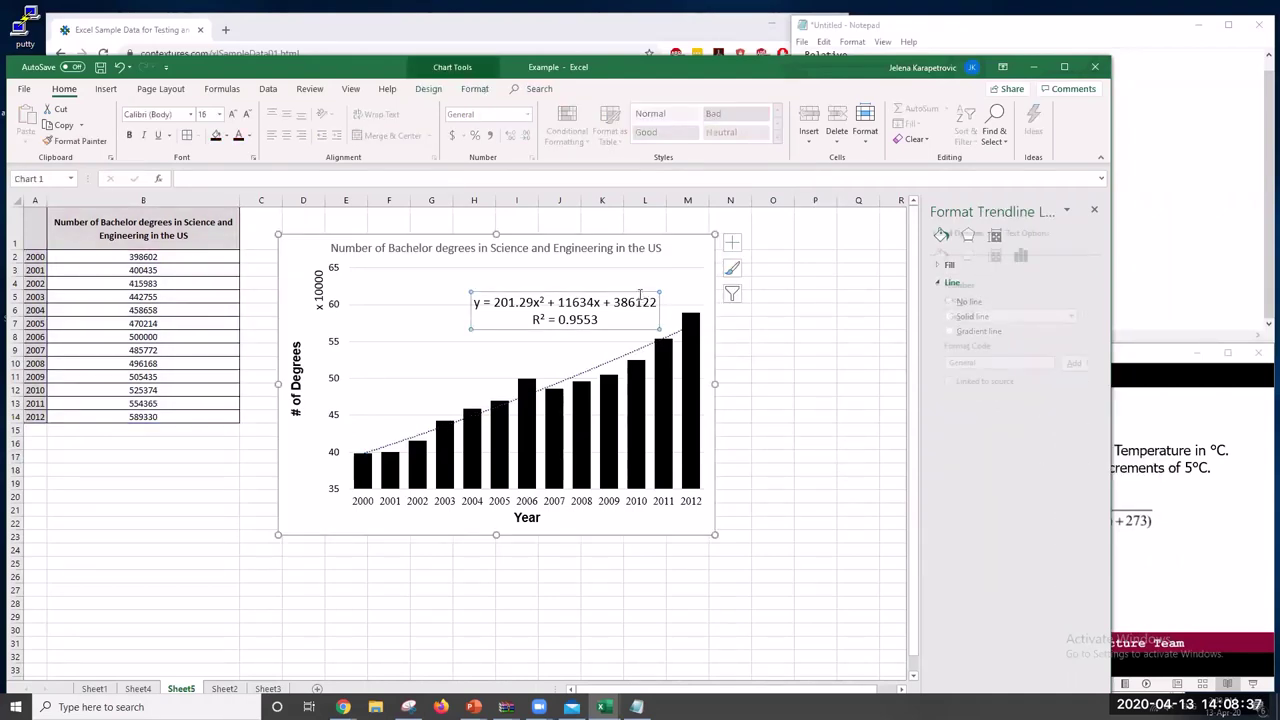
{"action": "key", "text": "Delete"}
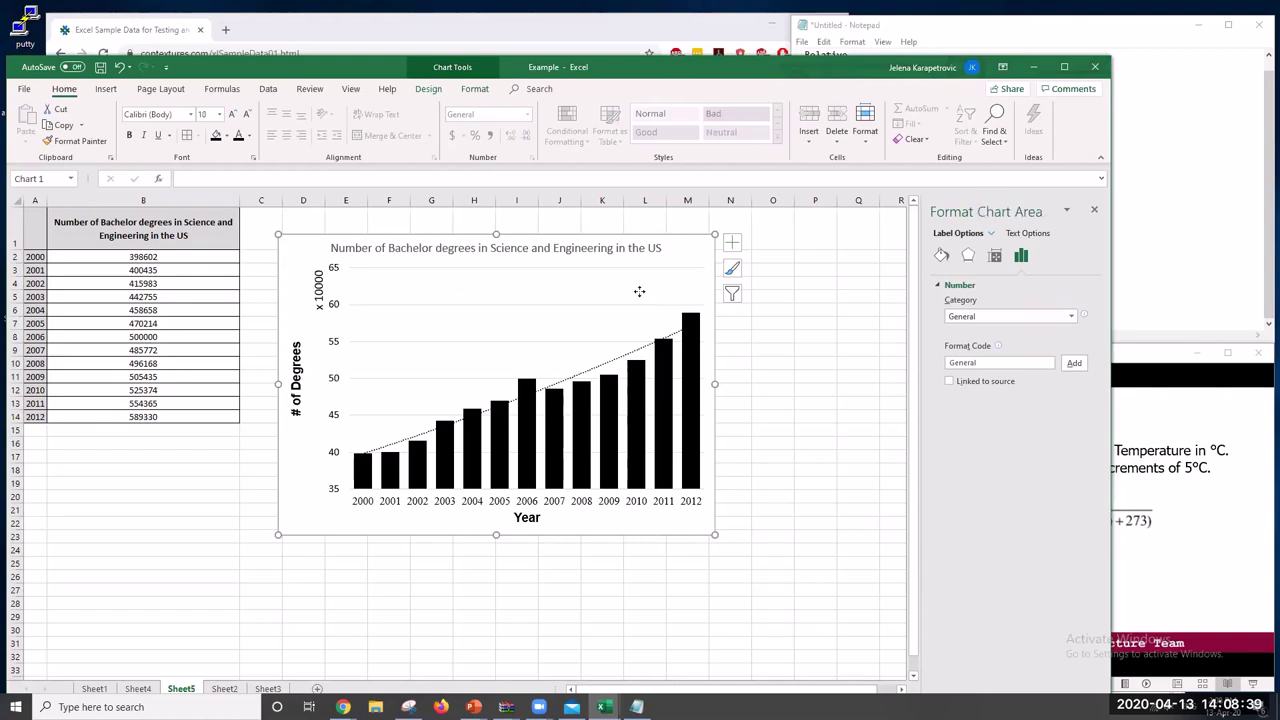
{"action": "left_click", "coordinate": [840, 415]}
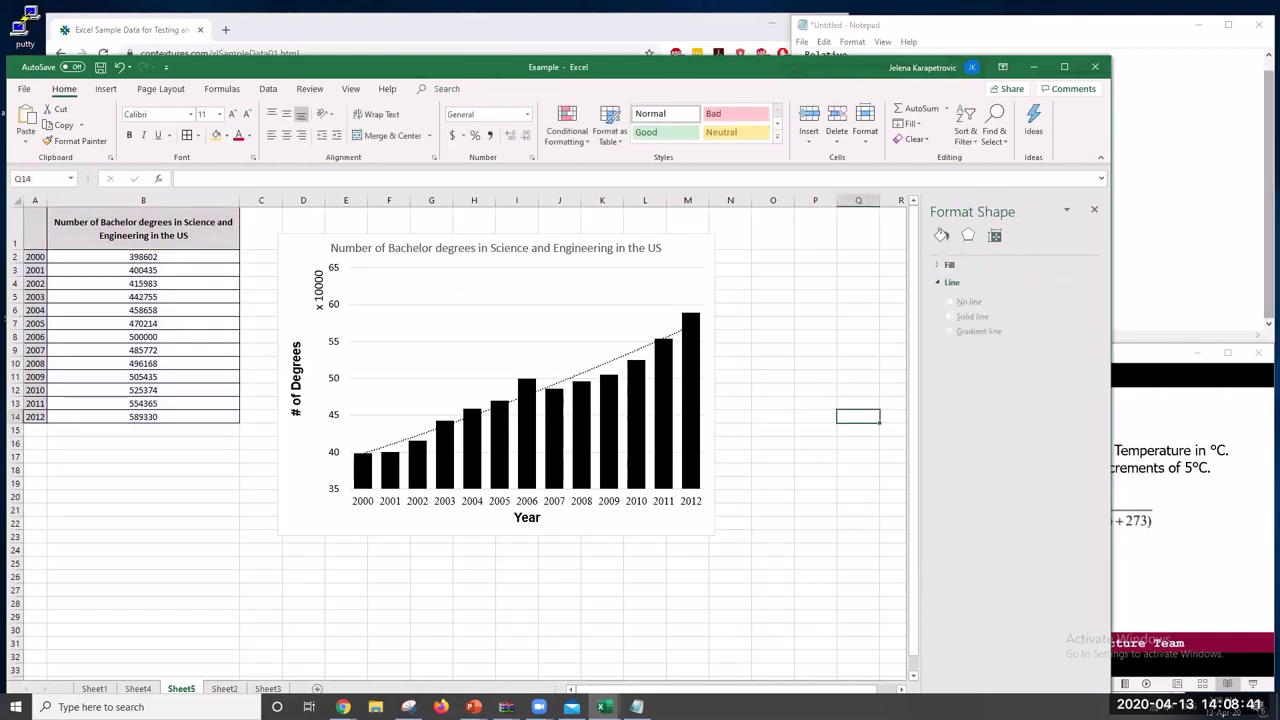
{"action": "left_click", "coordinate": [343, 707]}
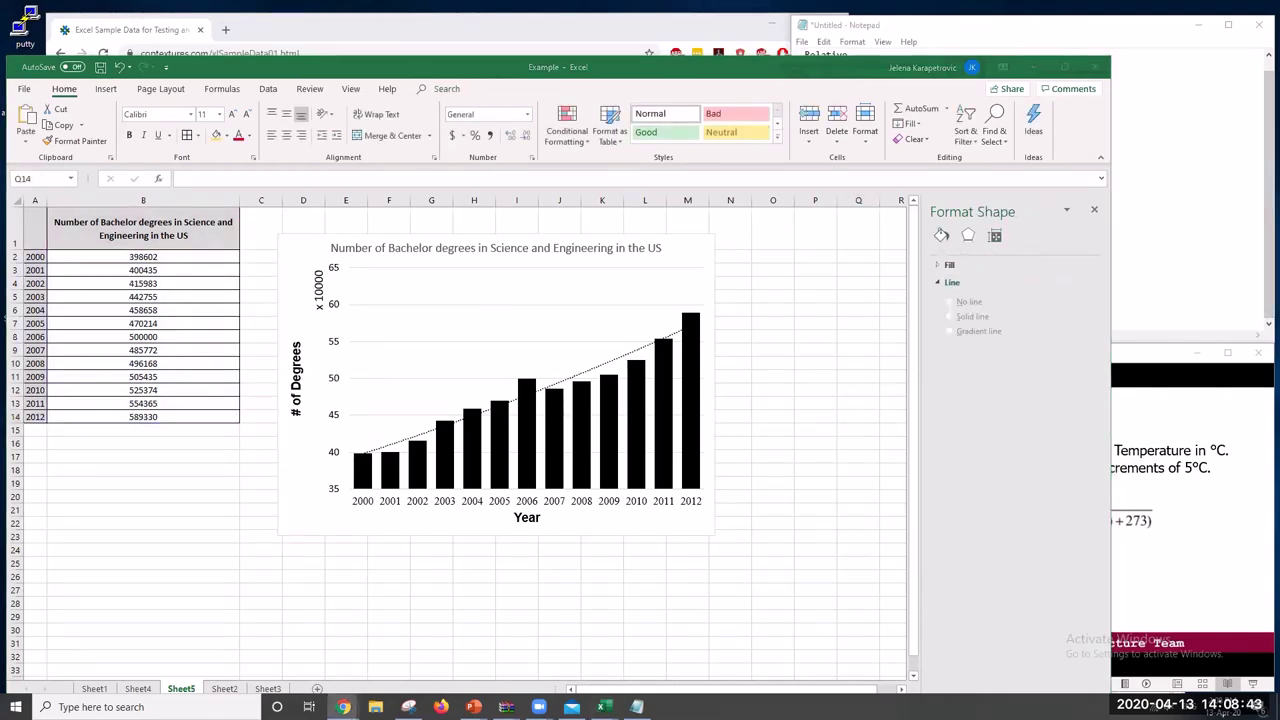
{"action": "left_click", "coordinate": [876, 413]}
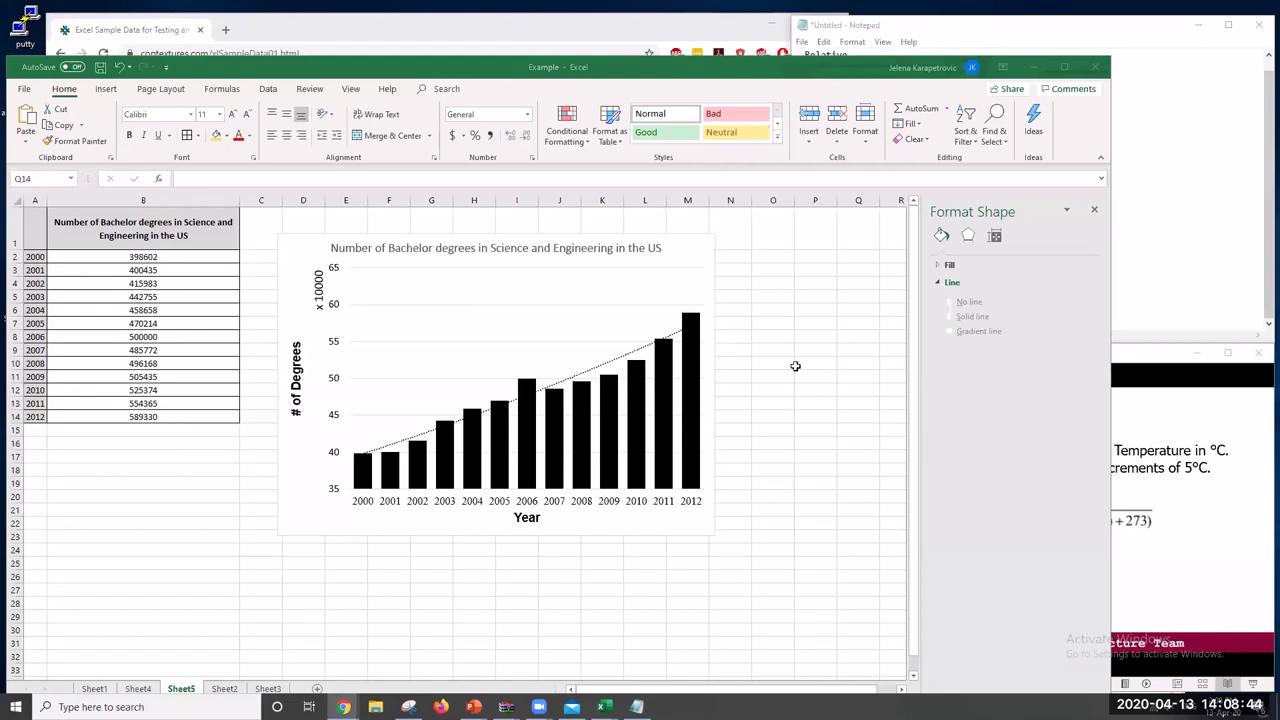
{"action": "left_click", "coordinate": [668, 240]}
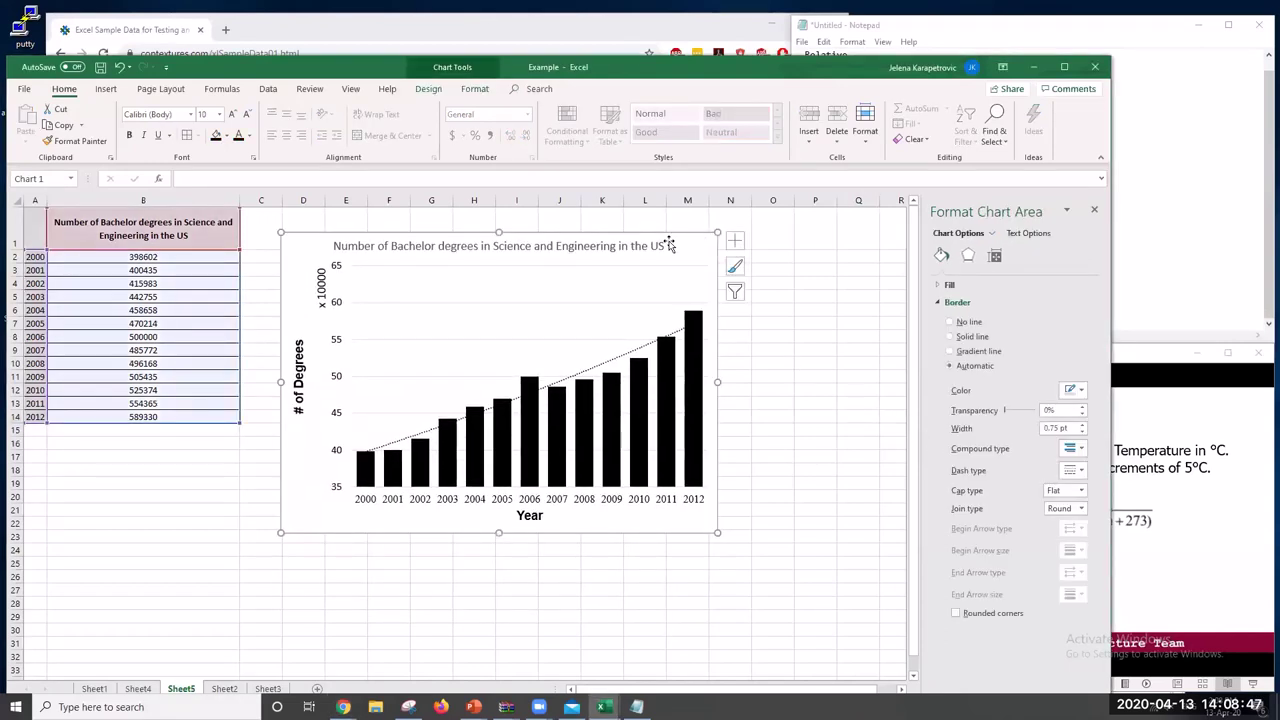
{"action": "left_click", "coordinate": [175, 470]}
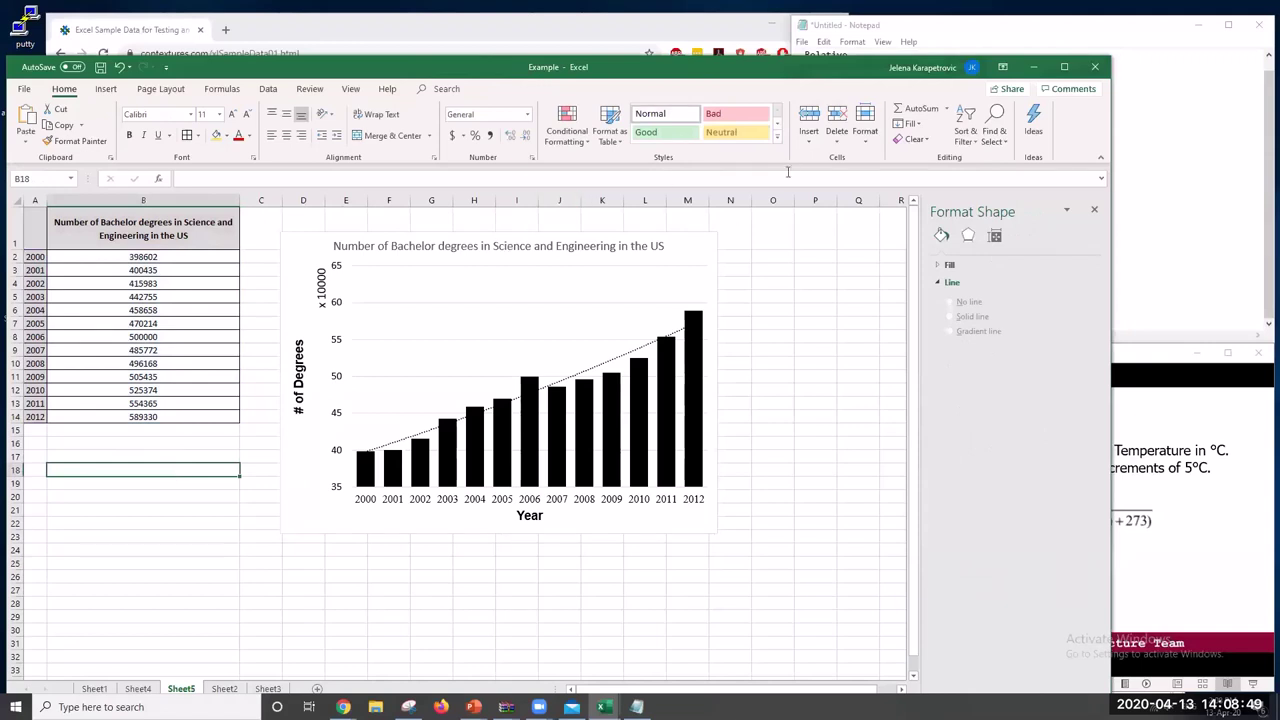
Edit the chart's data source so its series values cover only Sheet5 cells B2 to B12
{"action": "left_click", "coordinate": [697, 250]}
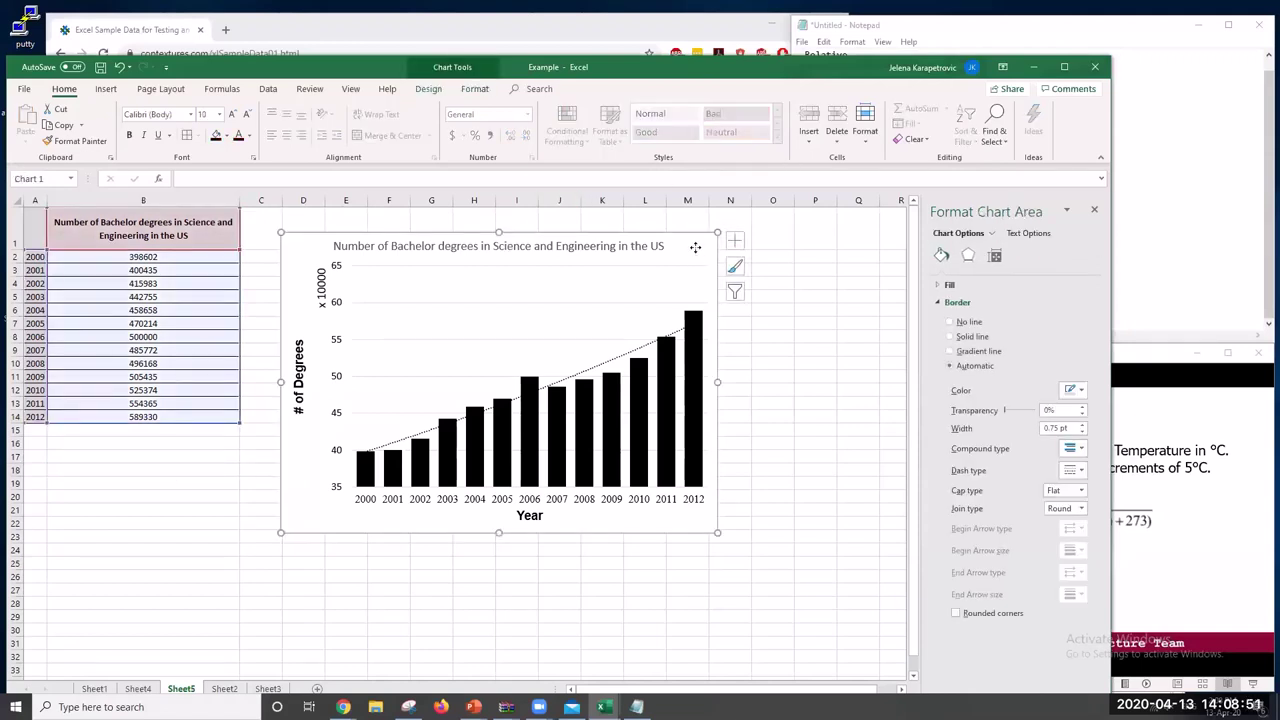
{"action": "right_click", "coordinate": [695, 247]}
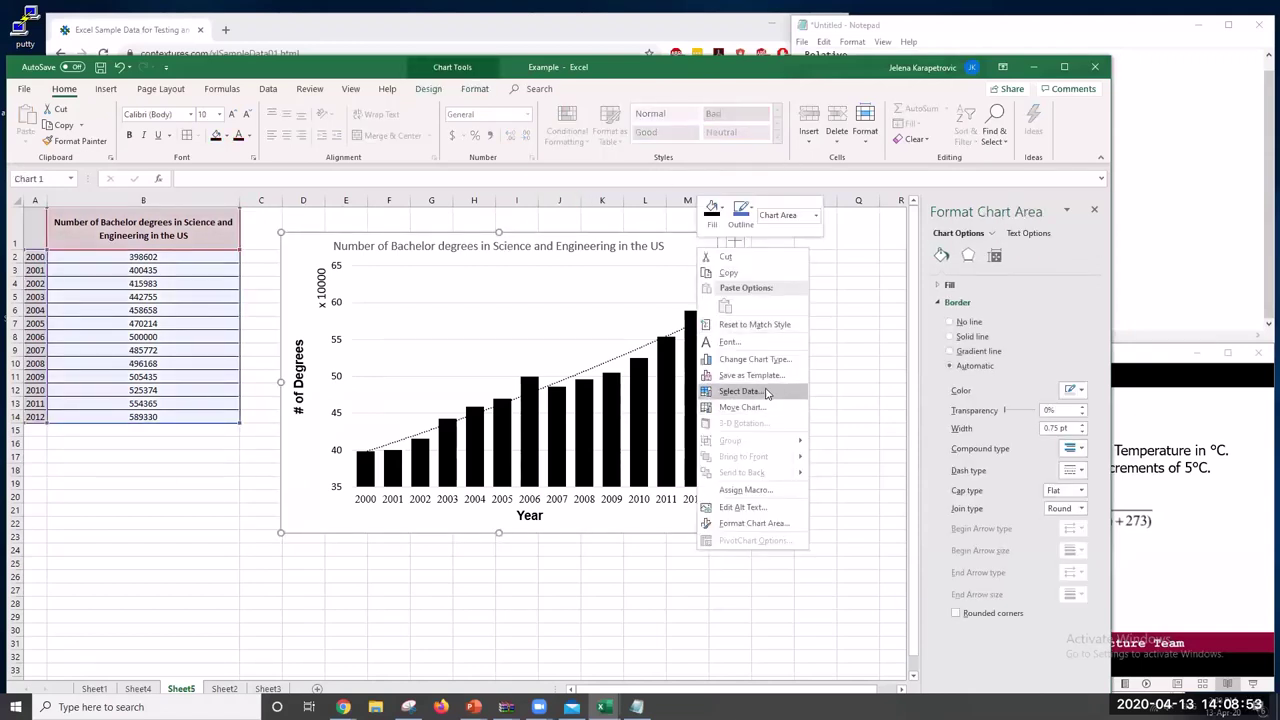
{"action": "left_click", "coordinate": [767, 393]}
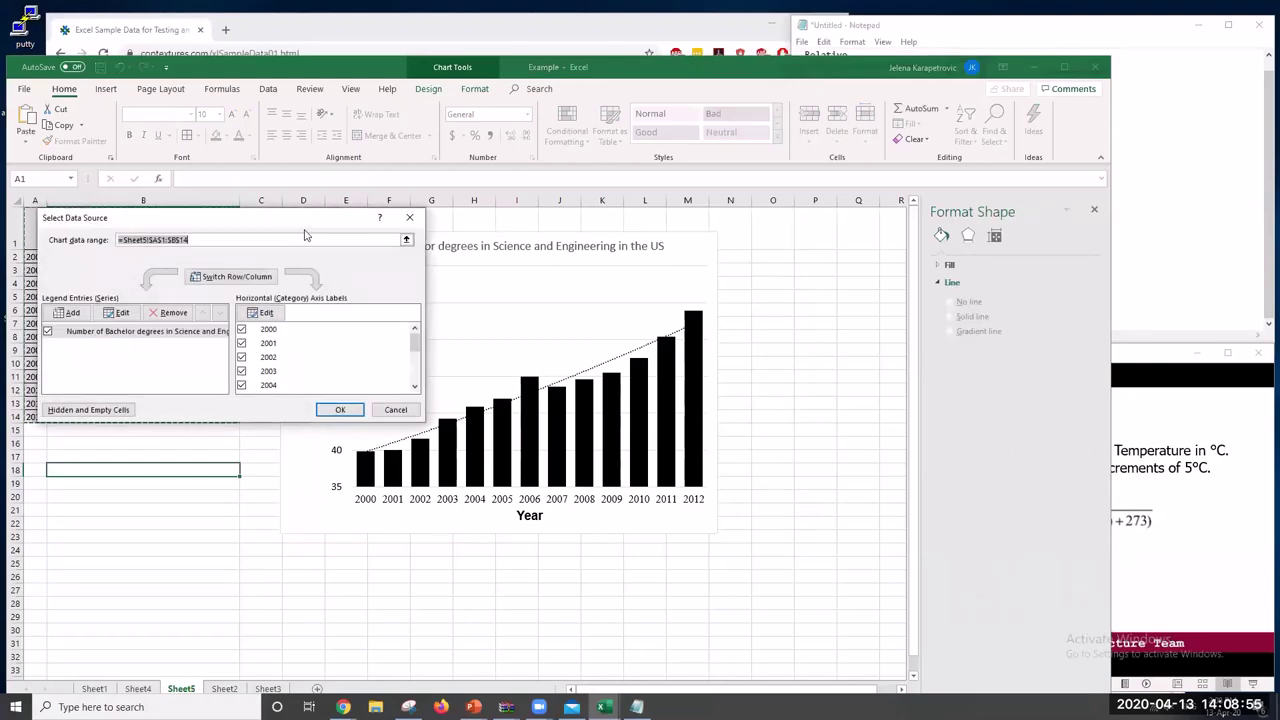
{"action": "left_click_drag", "start_coordinate": [305, 222], "coordinate": [716, 219]}
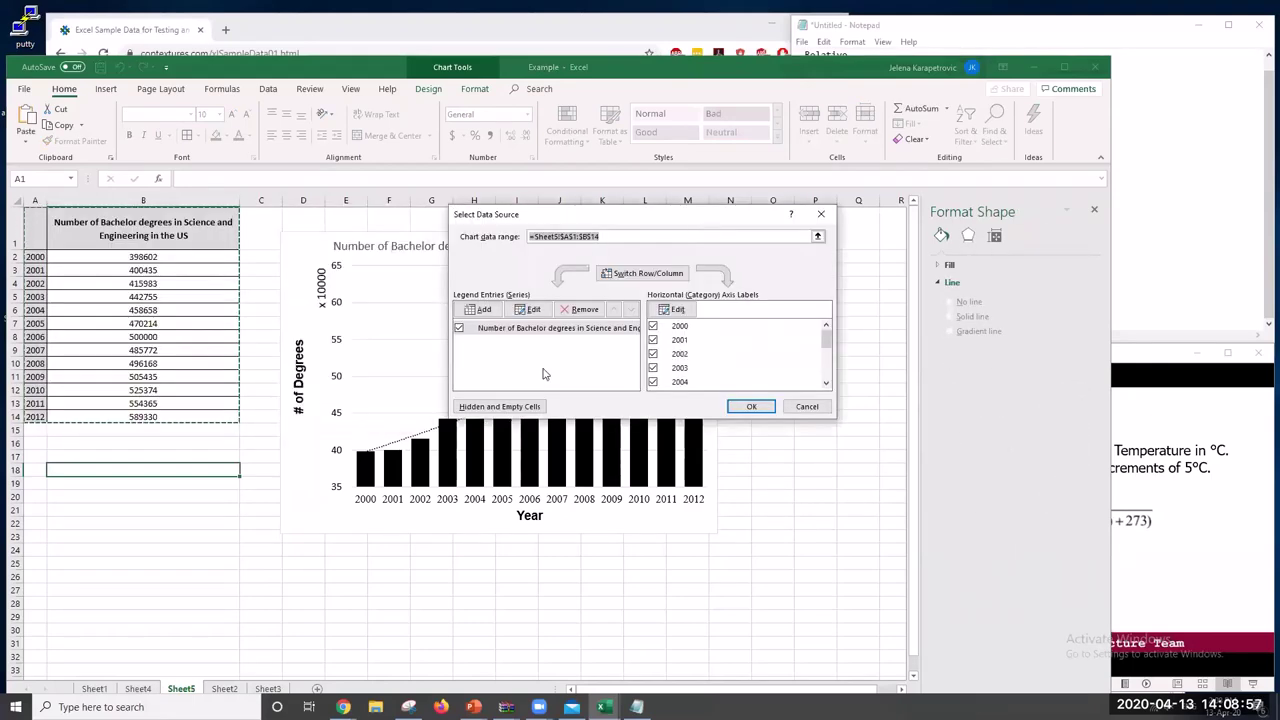
{"action": "left_click", "coordinate": [545, 311]}
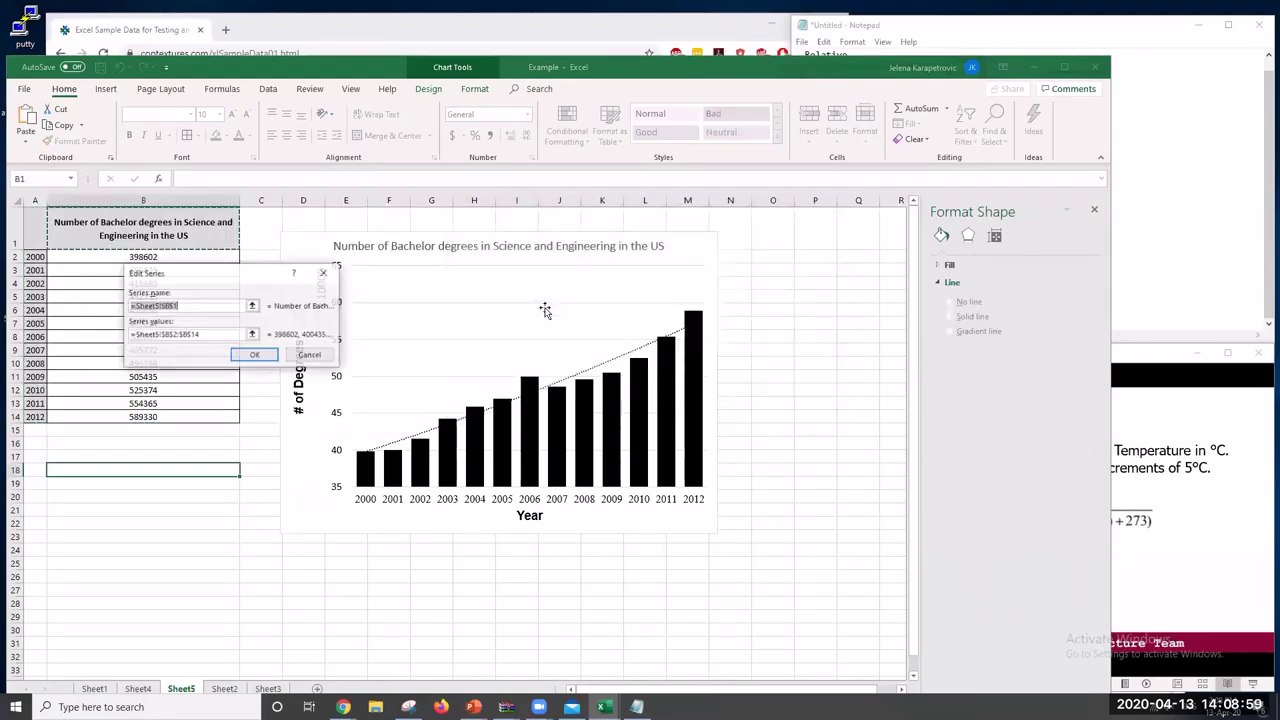
{"action": "left_click_drag", "start_coordinate": [228, 283], "coordinate": [484, 256]}
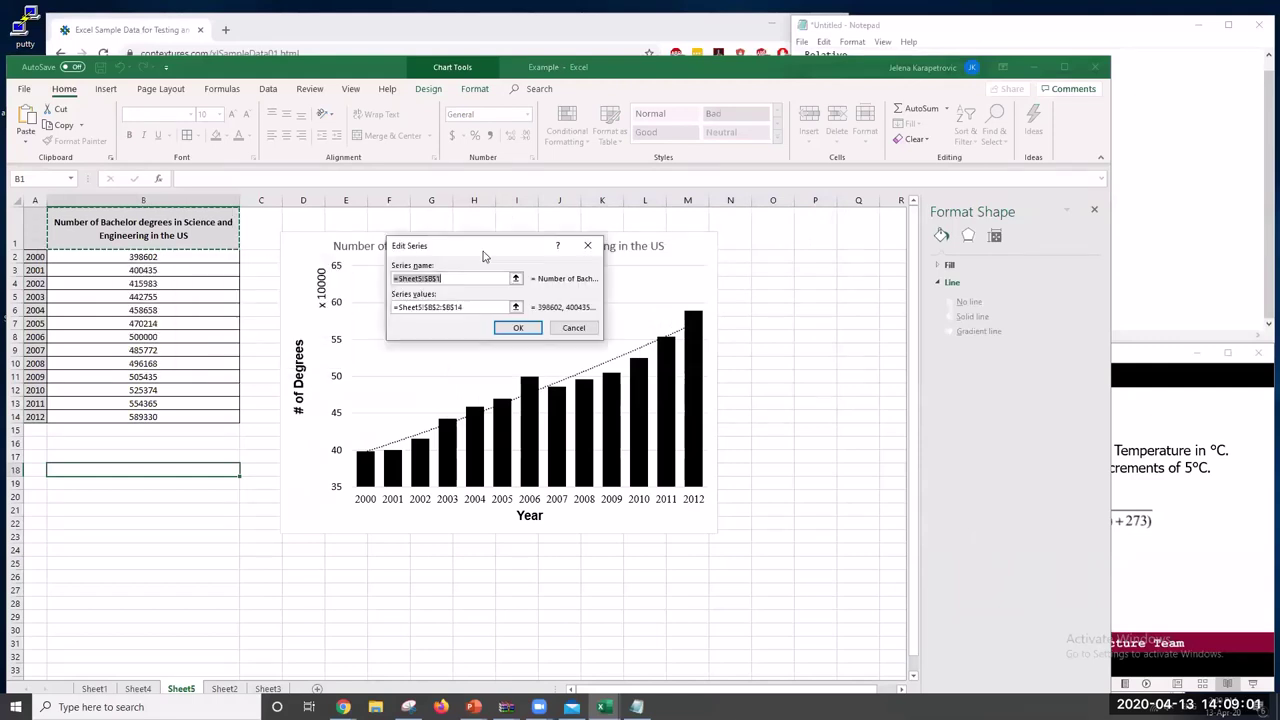
{"action": "left_click", "coordinate": [516, 308]}
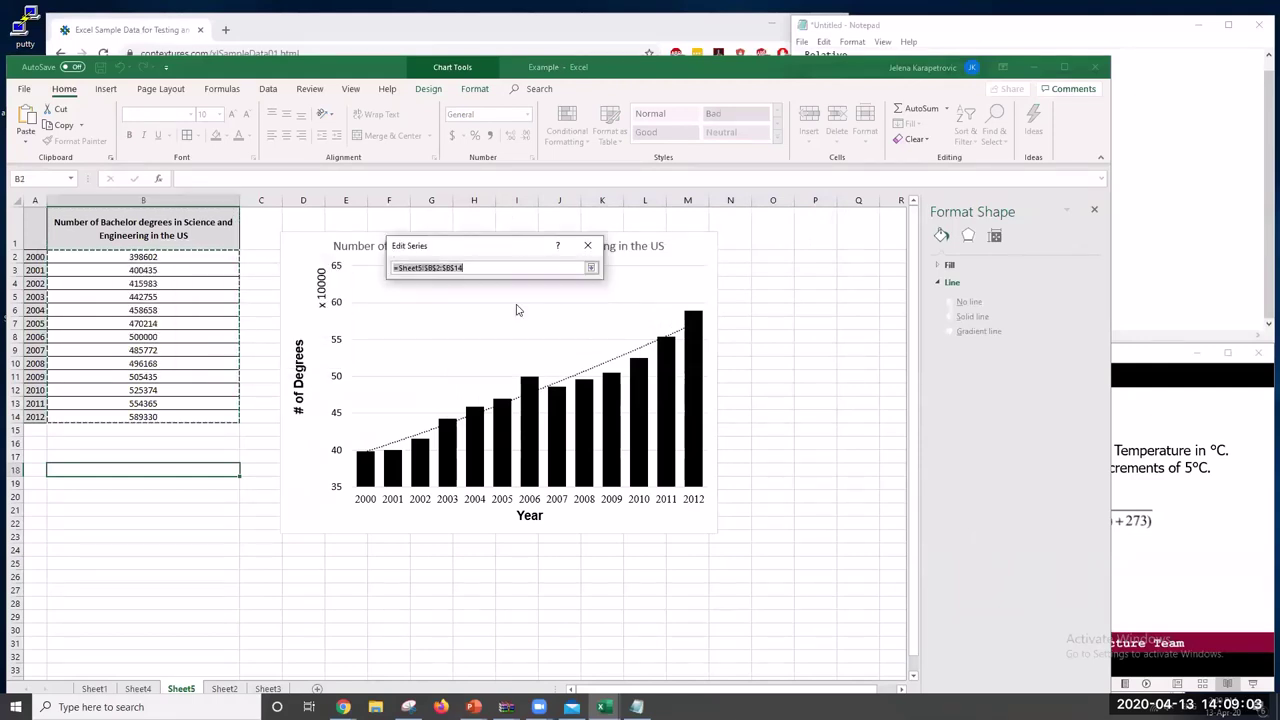
{"action": "left_click", "coordinate": [592, 268]}
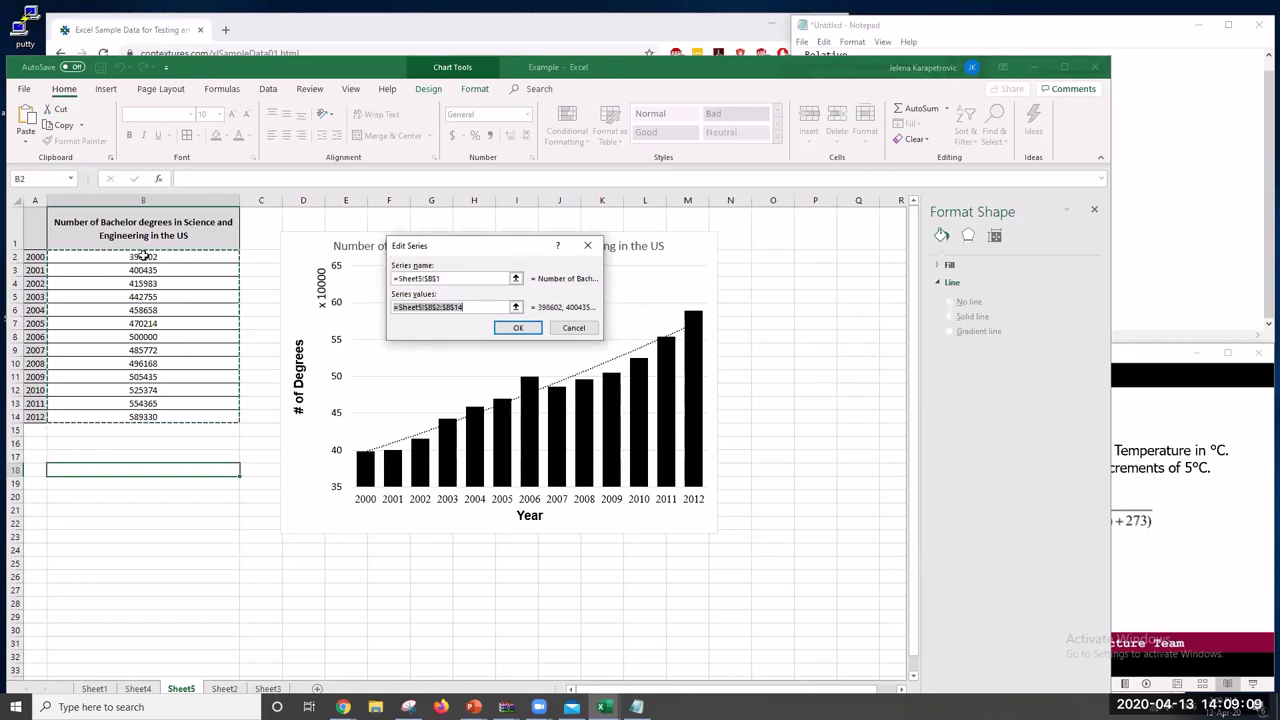
{"action": "left_click_drag", "start_coordinate": [143, 255], "coordinate": [166, 392]}
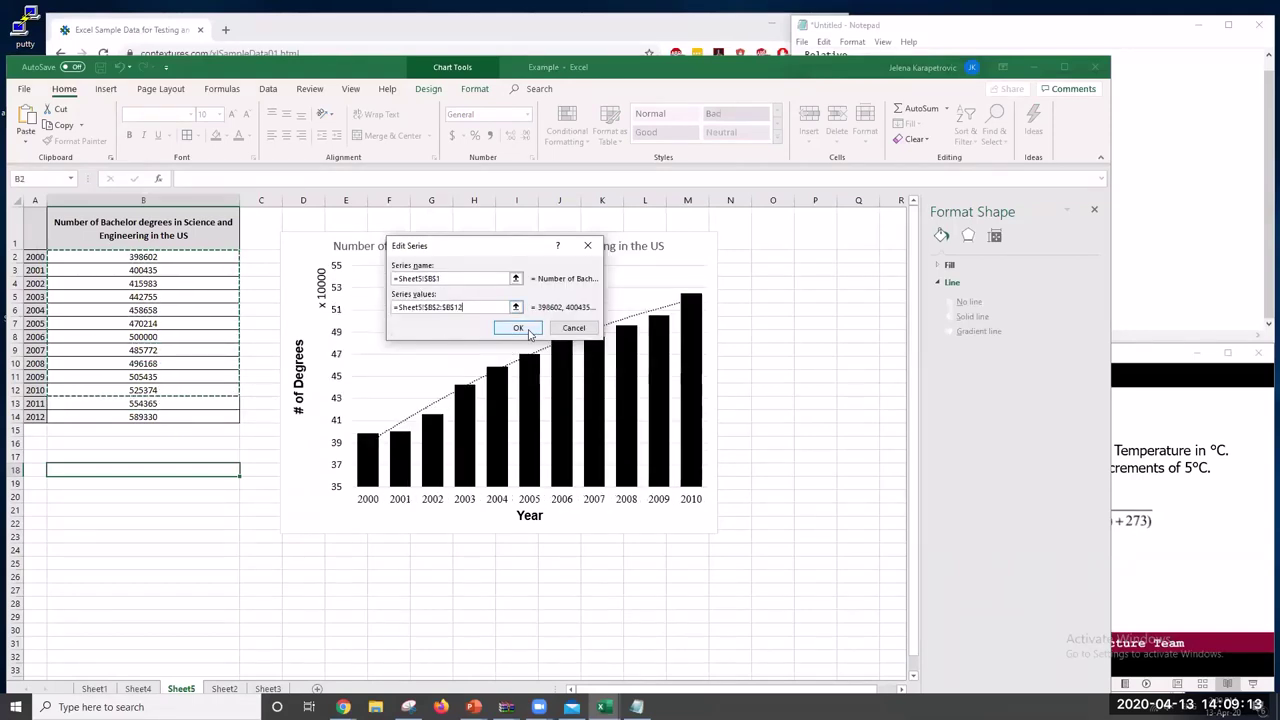
{"action": "left_click", "coordinate": [520, 328]}
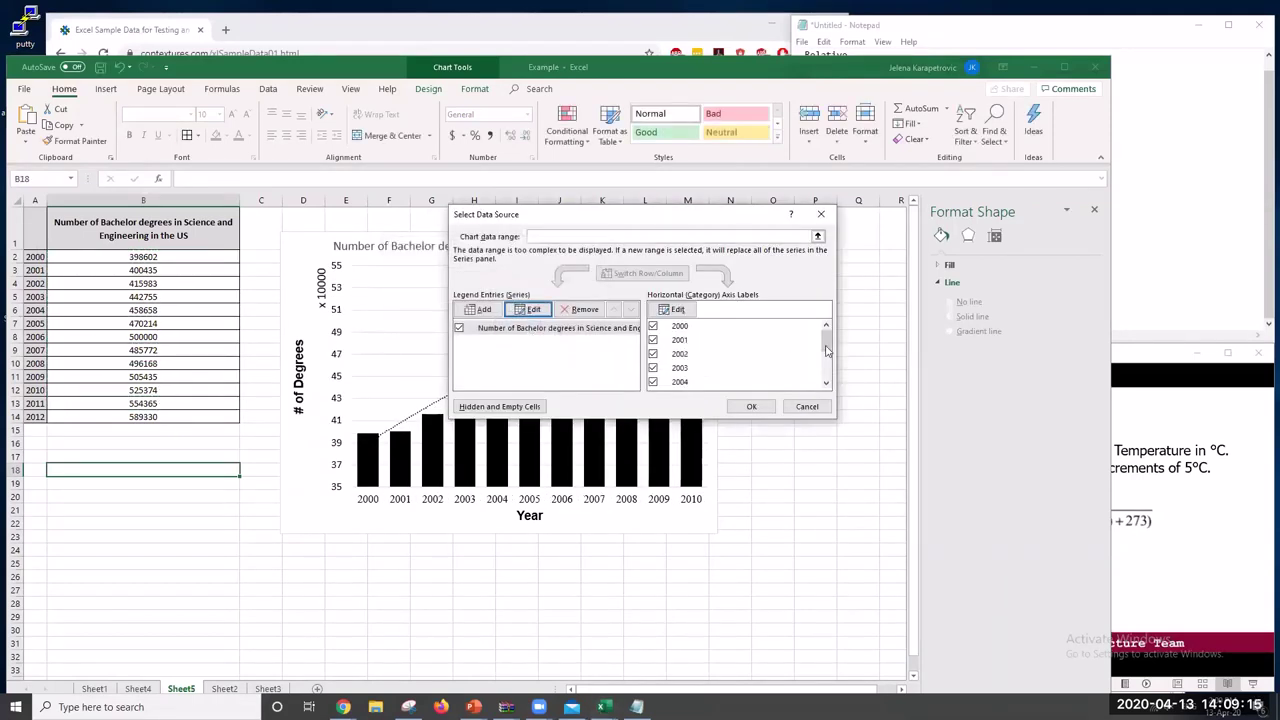
{"action": "left_click_drag", "start_coordinate": [826, 342], "coordinate": [836, 393]}
{"action": "left_click_drag", "start_coordinate": [840, 393], "coordinate": [820, 332]}
{"action": "left_click", "coordinate": [752, 406]}
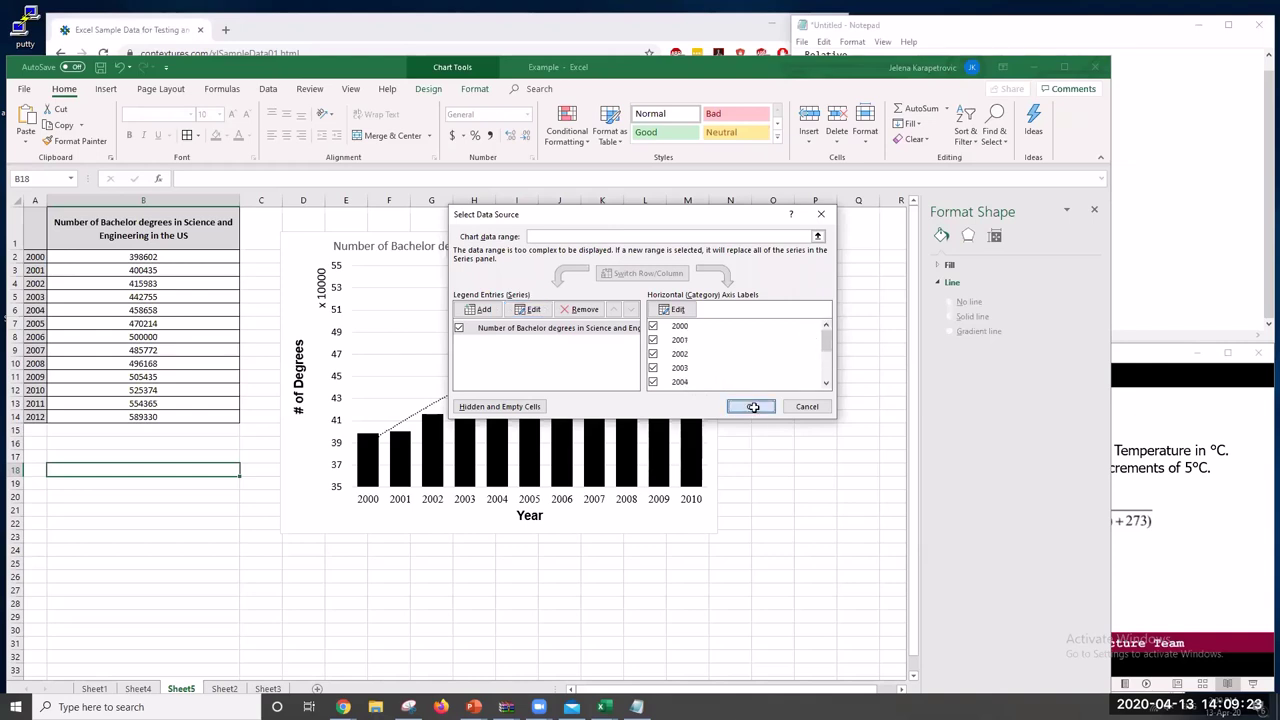
{"action": "left_click", "coordinate": [796, 442]}
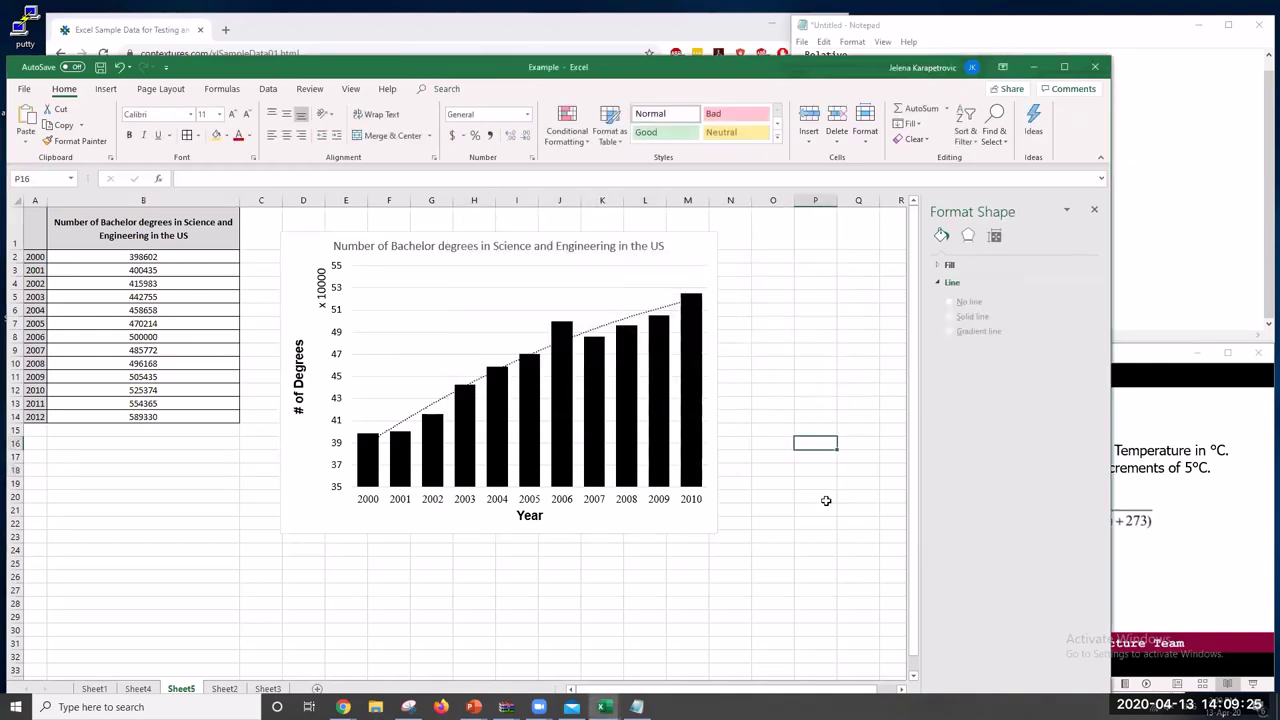
Set the major unit of the chart's vertical axis to 50000
{"action": "right_click", "coordinate": [296, 248]}
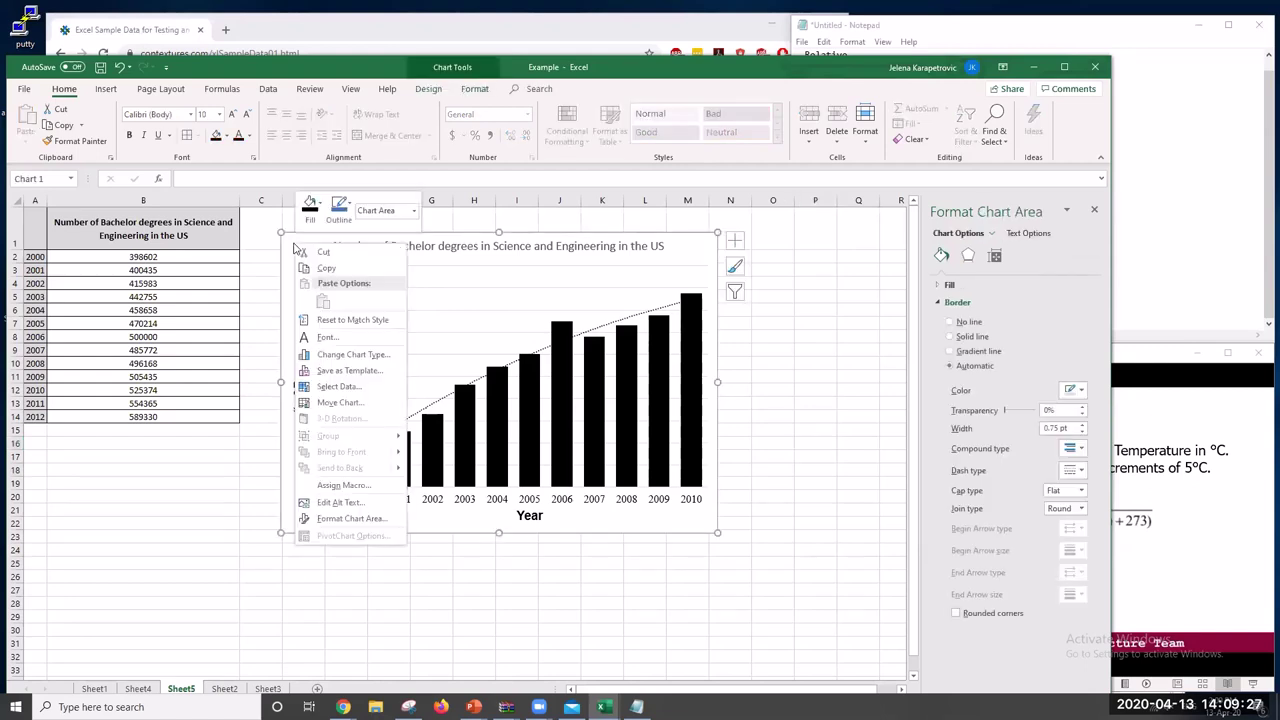
{"action": "key", "text": "Escape"}
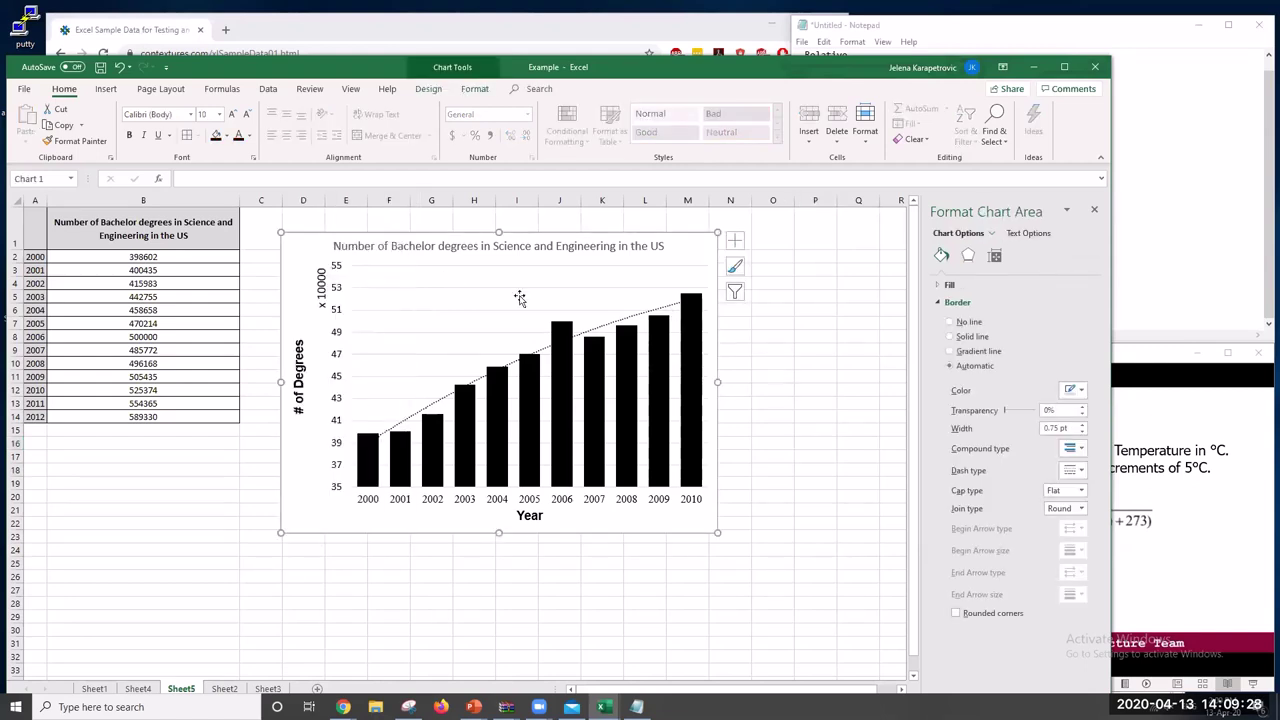
{"action": "left_click", "coordinate": [338, 290]}
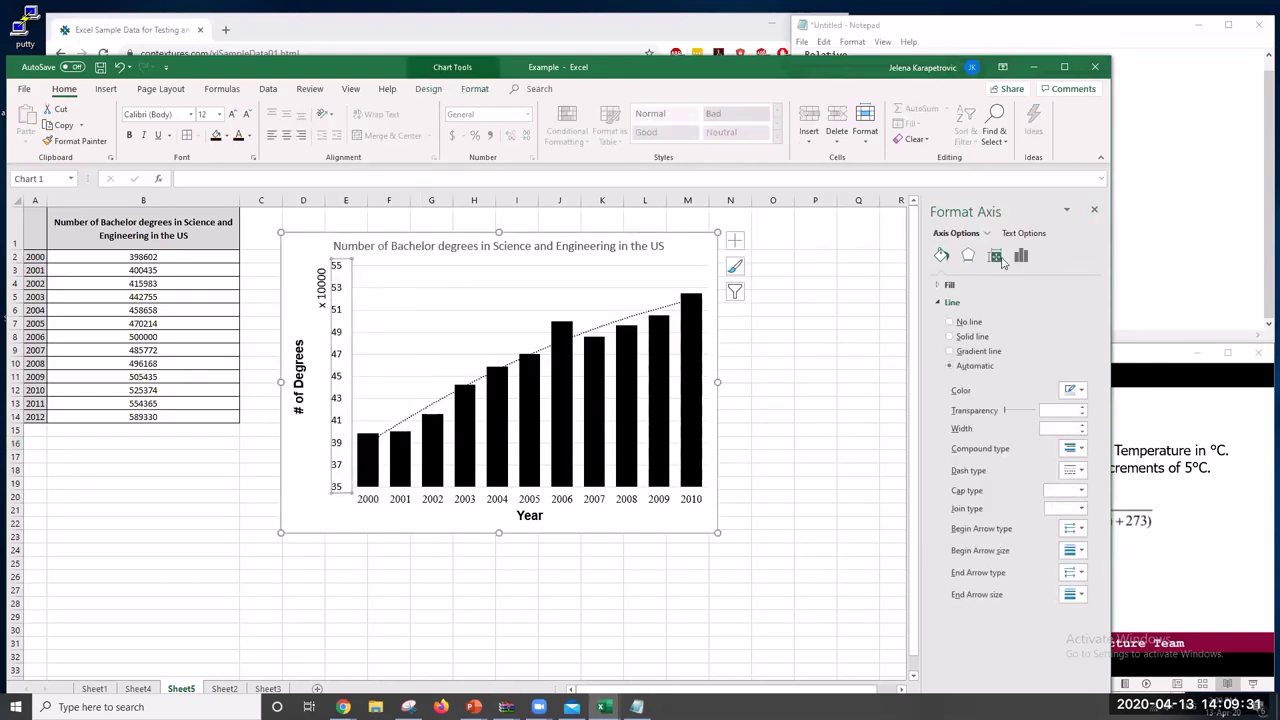
{"action": "left_click", "coordinate": [1021, 256]}
{"action": "left_click", "coordinate": [977, 285]}
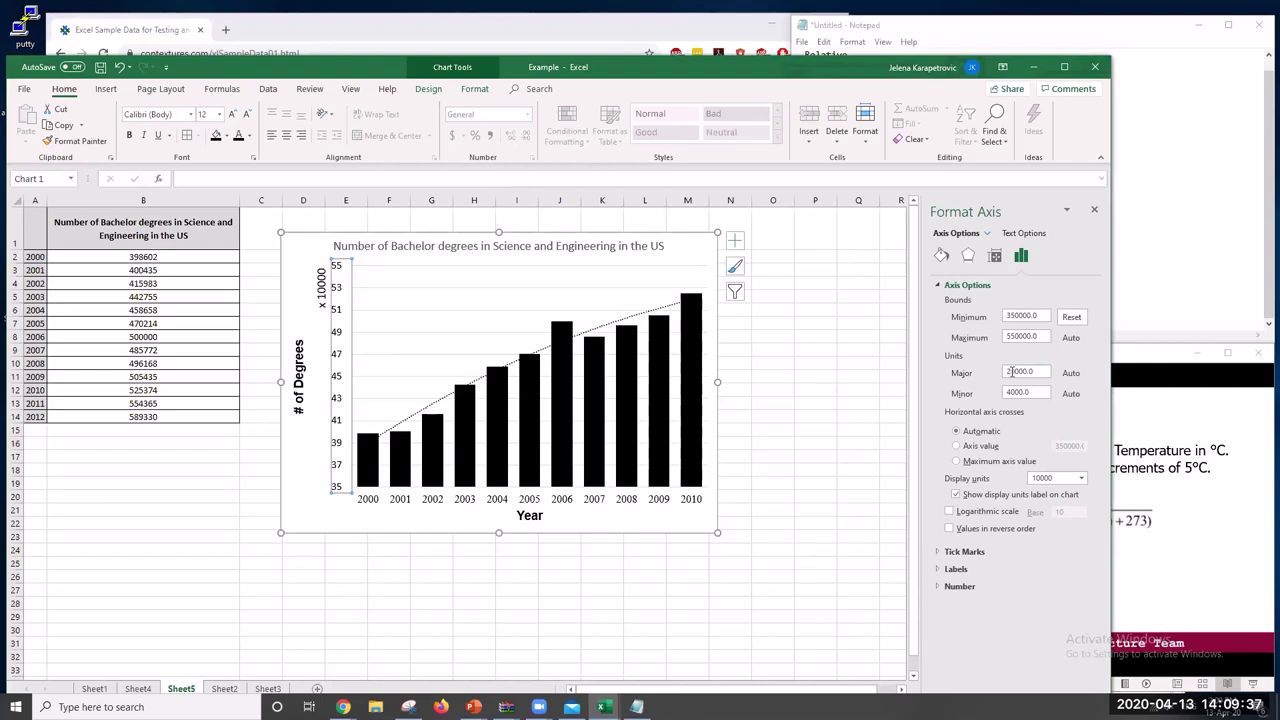
{"action": "left_click", "coordinate": [1010, 371]}
{"action": "type", "text": "5"}
{"action": "key", "text": "Return"}
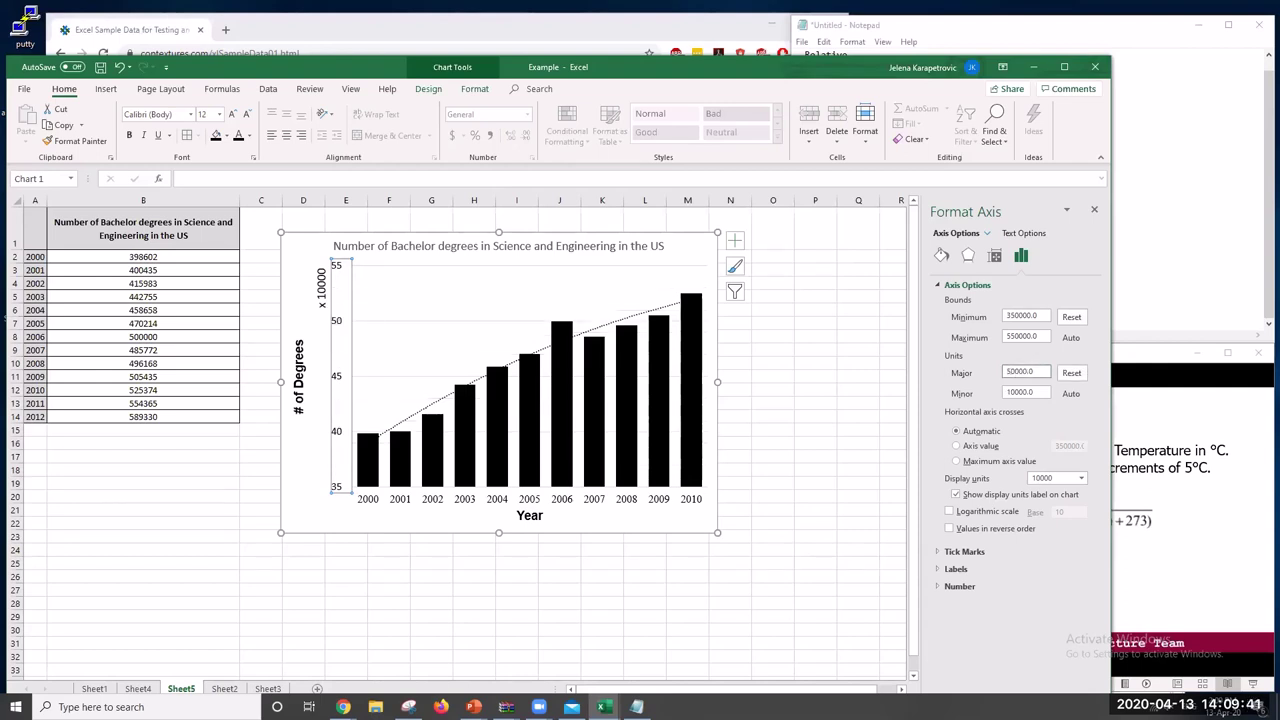
Deselect the chart and save the workbook
{"action": "left_click", "coordinate": [750, 443]}
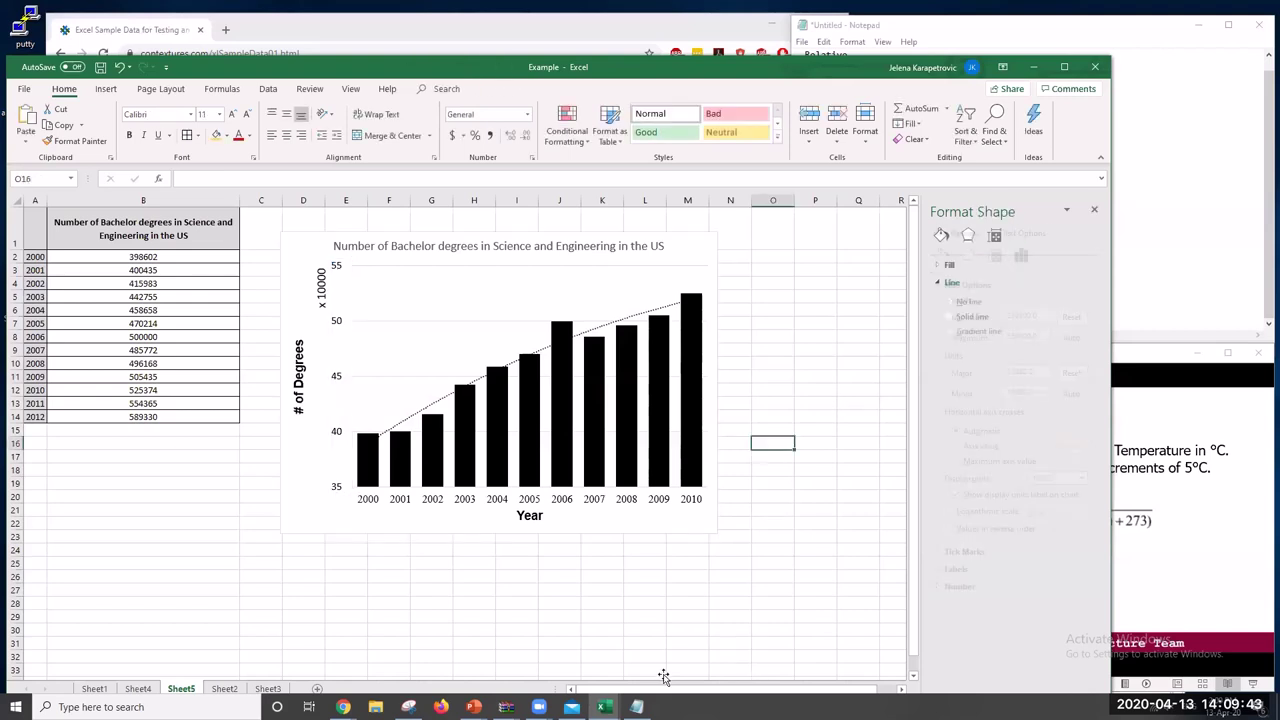
{"action": "left_click", "coordinate": [642, 678]}
{"action": "left_click", "coordinate": [100, 67]}
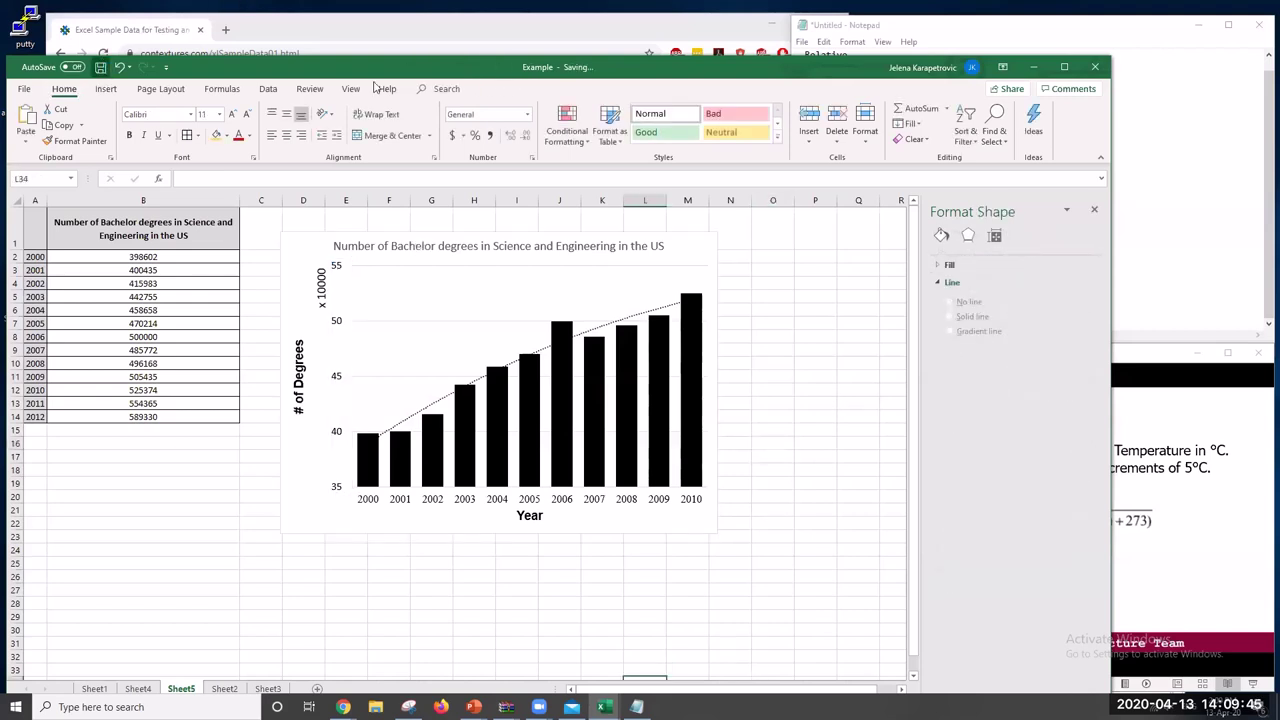
Uncover the PowerPoint slide behind the workbook and read its density formula and temperature range
{"action": "left_click", "coordinate": [1167, 499]}
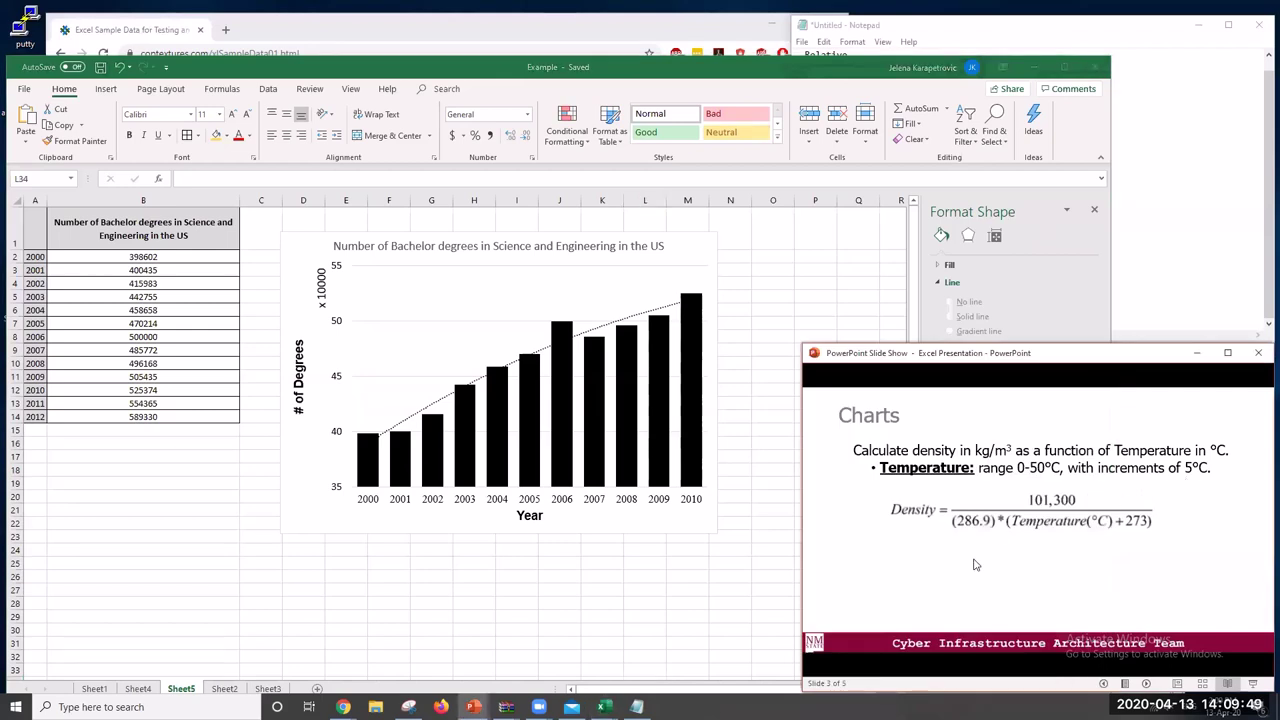
{"action": "left_click", "coordinate": [647, 587]}
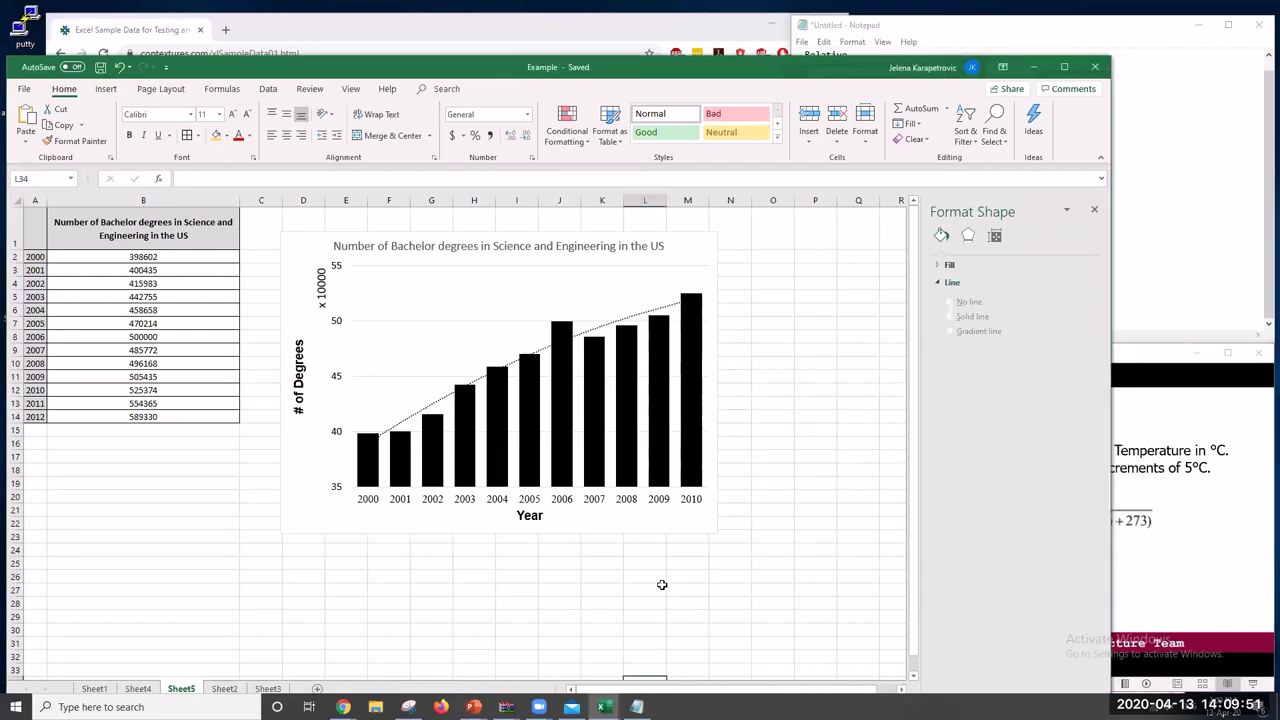
{"action": "left_click_drag", "start_coordinate": [727, 73], "coordinate": [368, 87]}
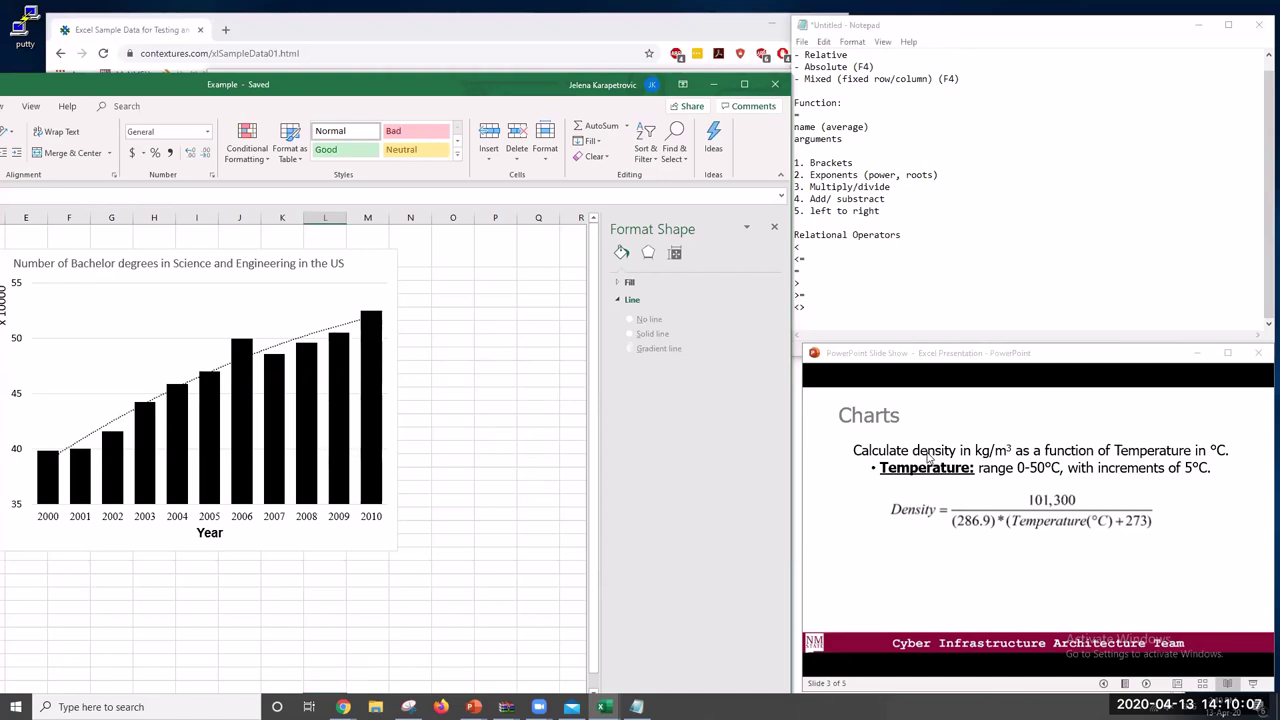
{"action": "left_click", "coordinate": [421, 311]}
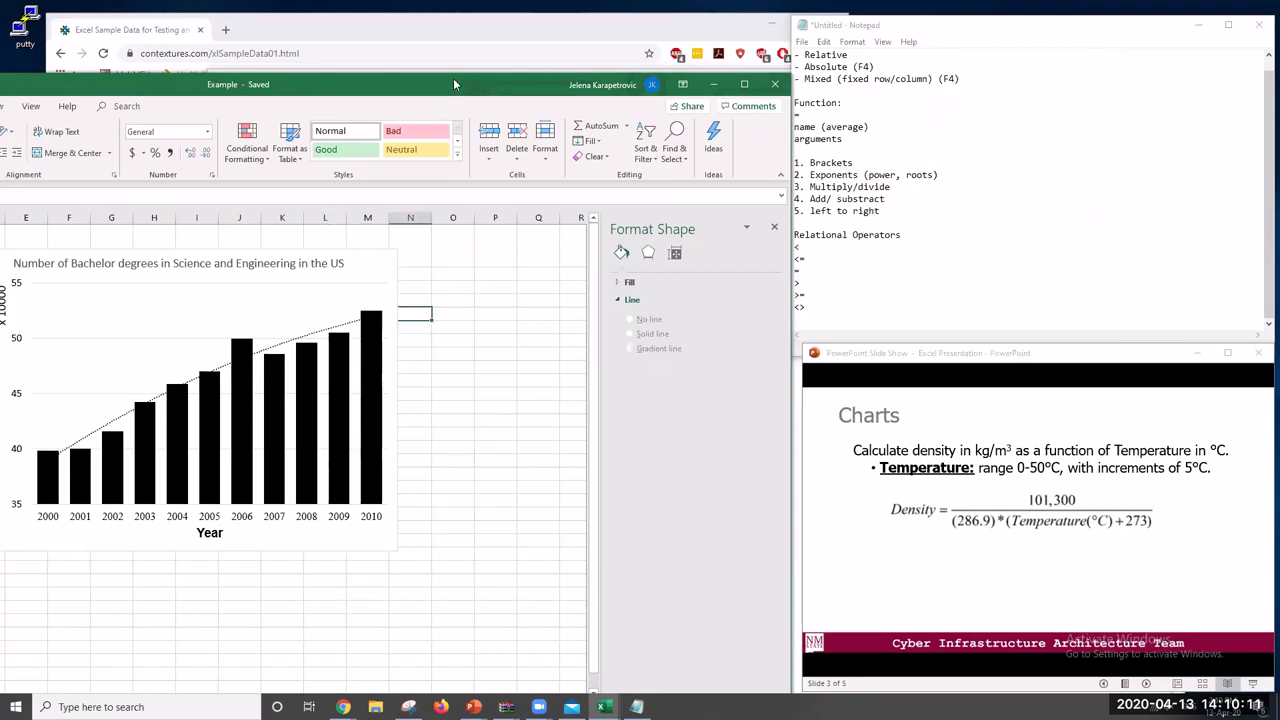
Add a blank worksheet after Sheet5, and narrow and move the workbook window so the whole density slide stays visible
{"action": "left_click_drag", "start_coordinate": [453, 84], "coordinate": [796, 49]}
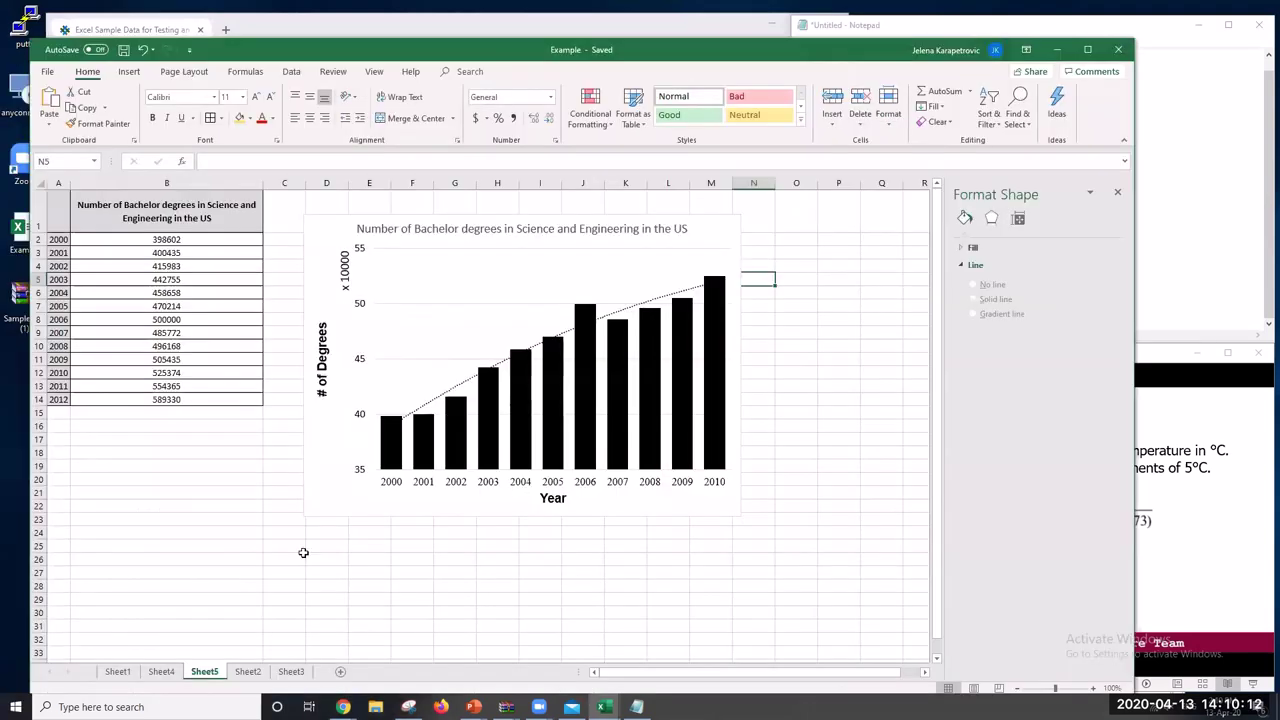
{"action": "left_click", "coordinate": [340, 673]}
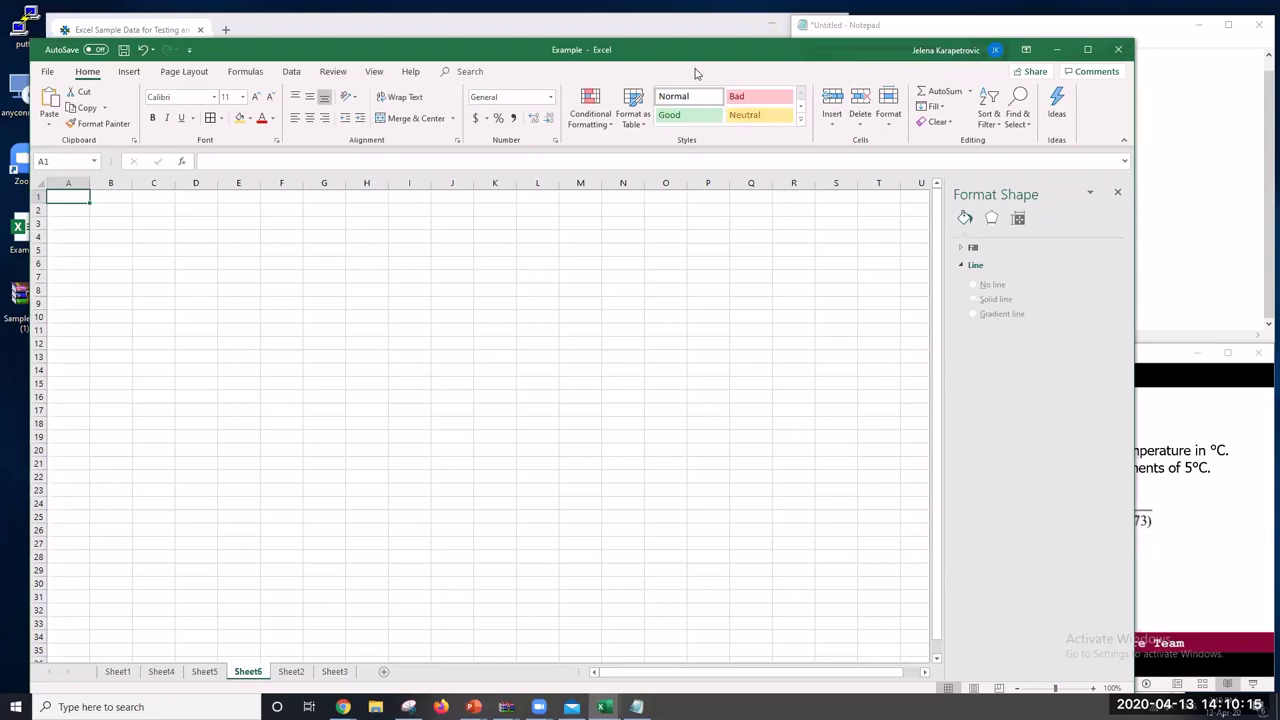
{"action": "left_click_drag", "start_coordinate": [697, 50], "coordinate": [473, 38]}
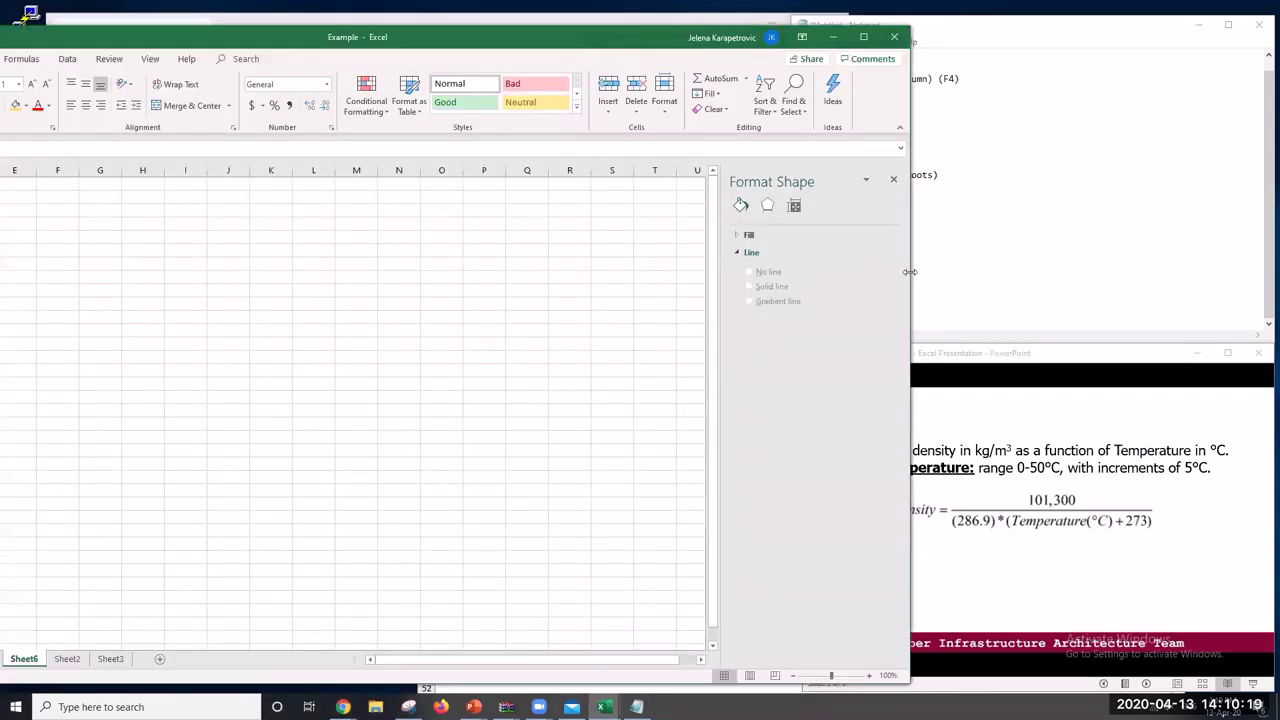
{"action": "left_click_drag", "start_coordinate": [910, 271], "coordinate": [487, 271]}
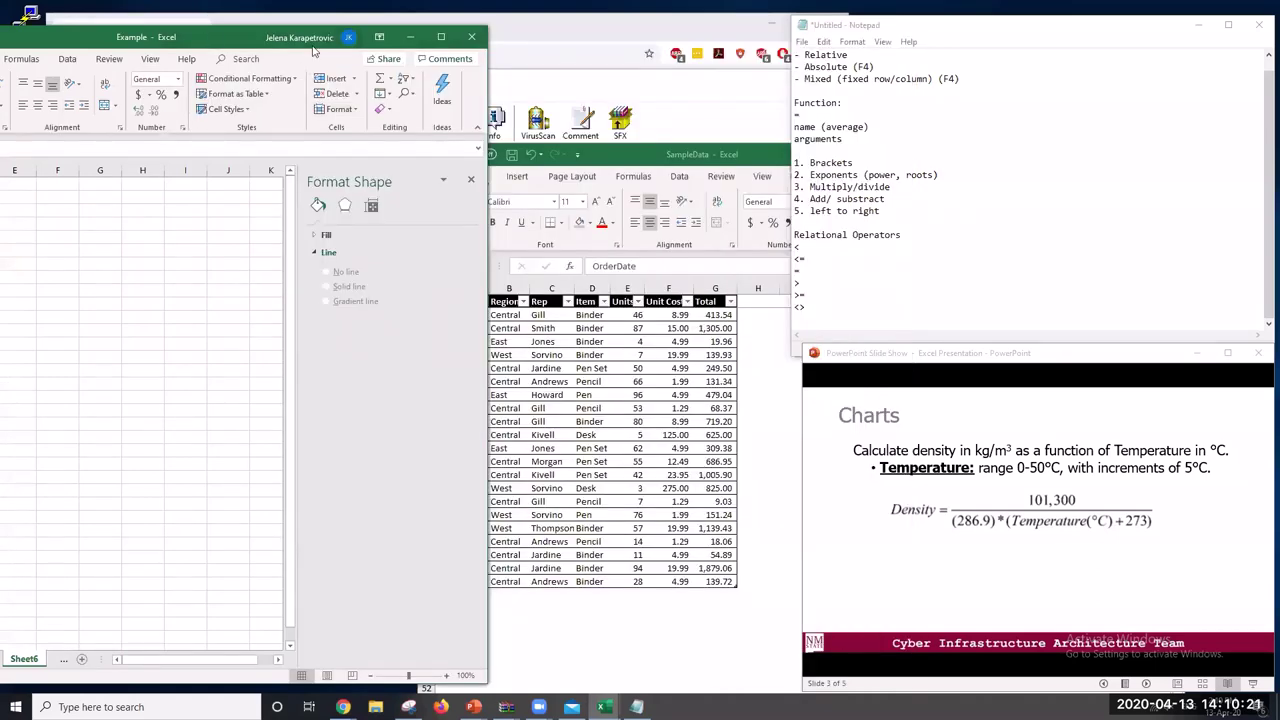
{"action": "left_click_drag", "start_coordinate": [313, 48], "coordinate": [604, 40]}
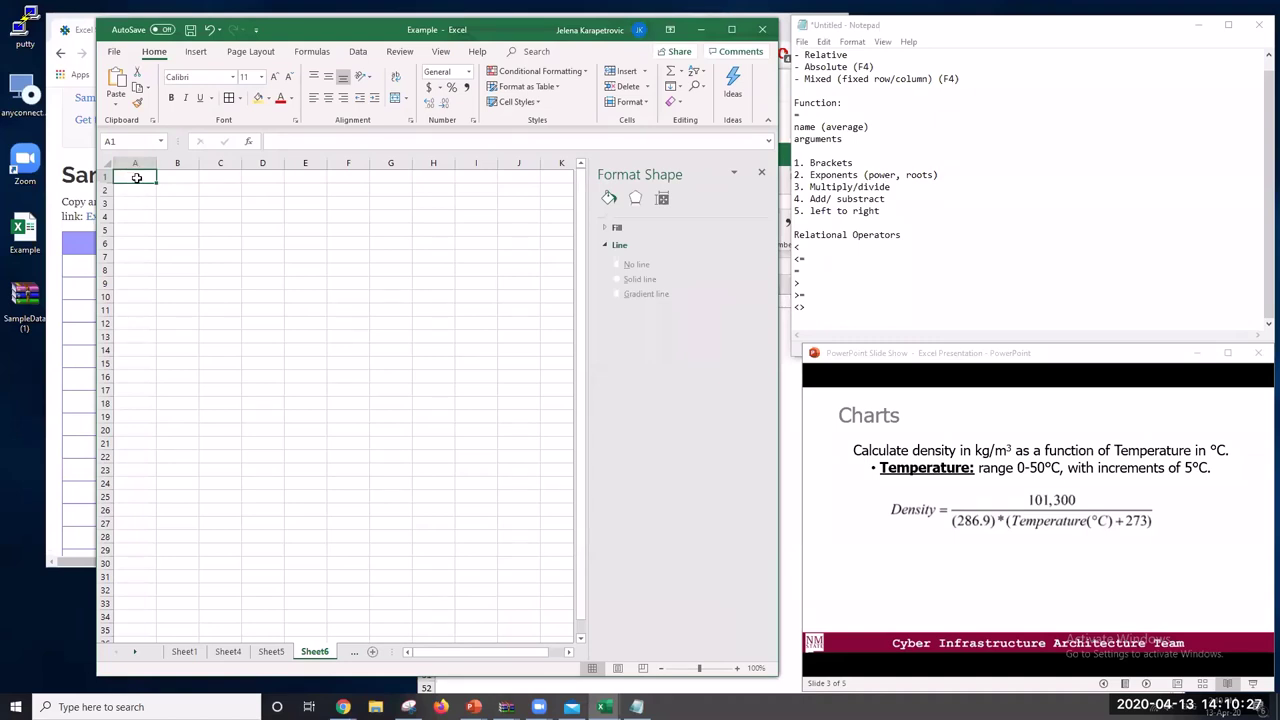
Enter the headers Temperature in A1 and Density in B1, and fit both column widths to their text
{"action": "type", "text": "Temperature"}
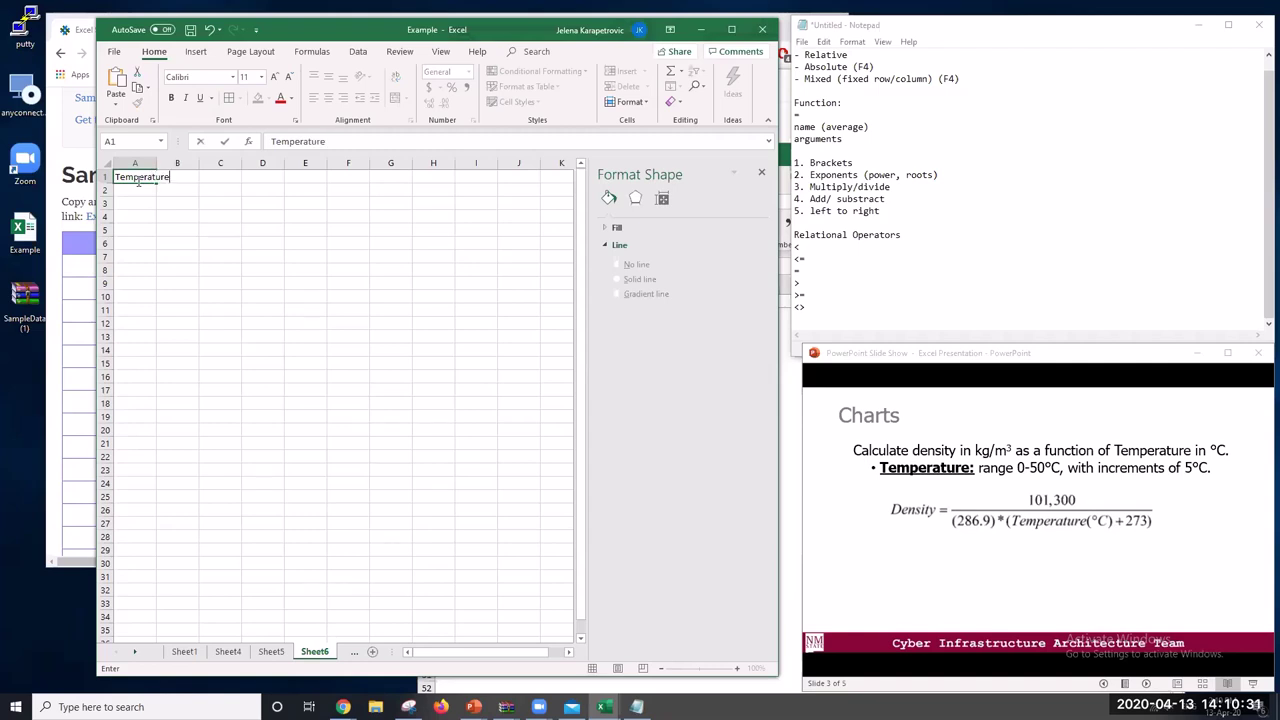
{"action": "key", "text": "Tab"}
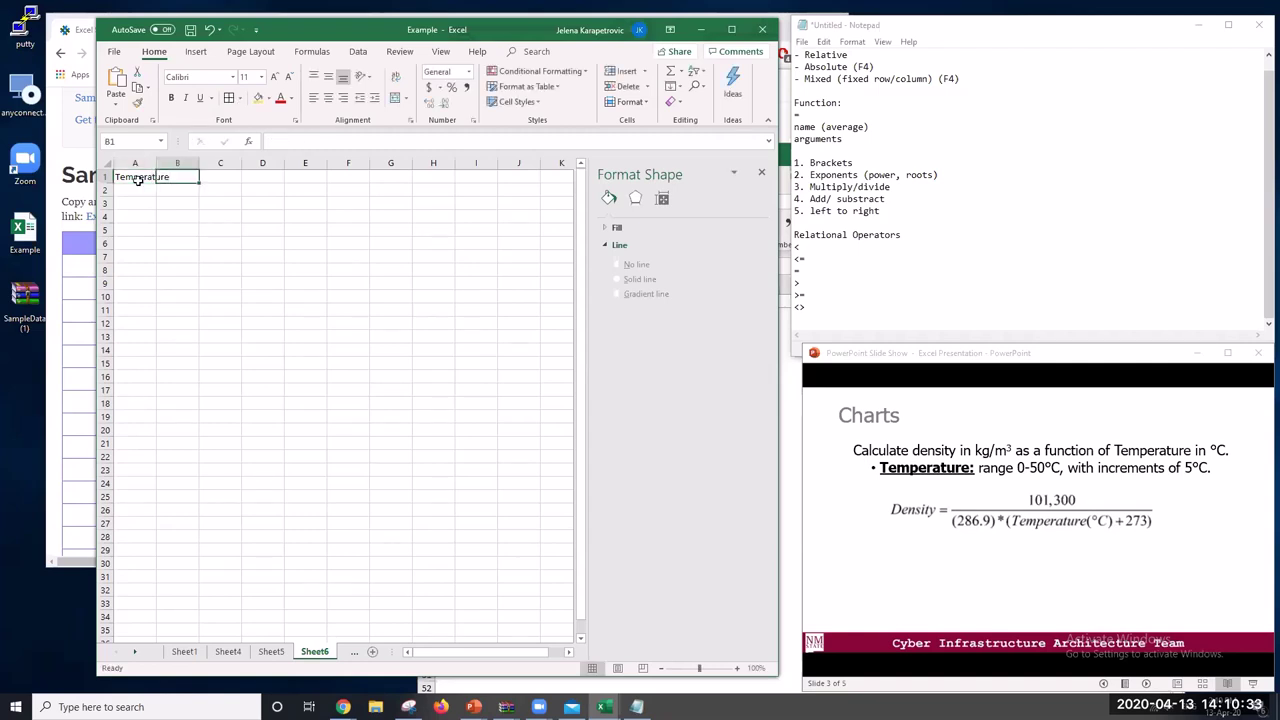
{"action": "type", "text": "De"}
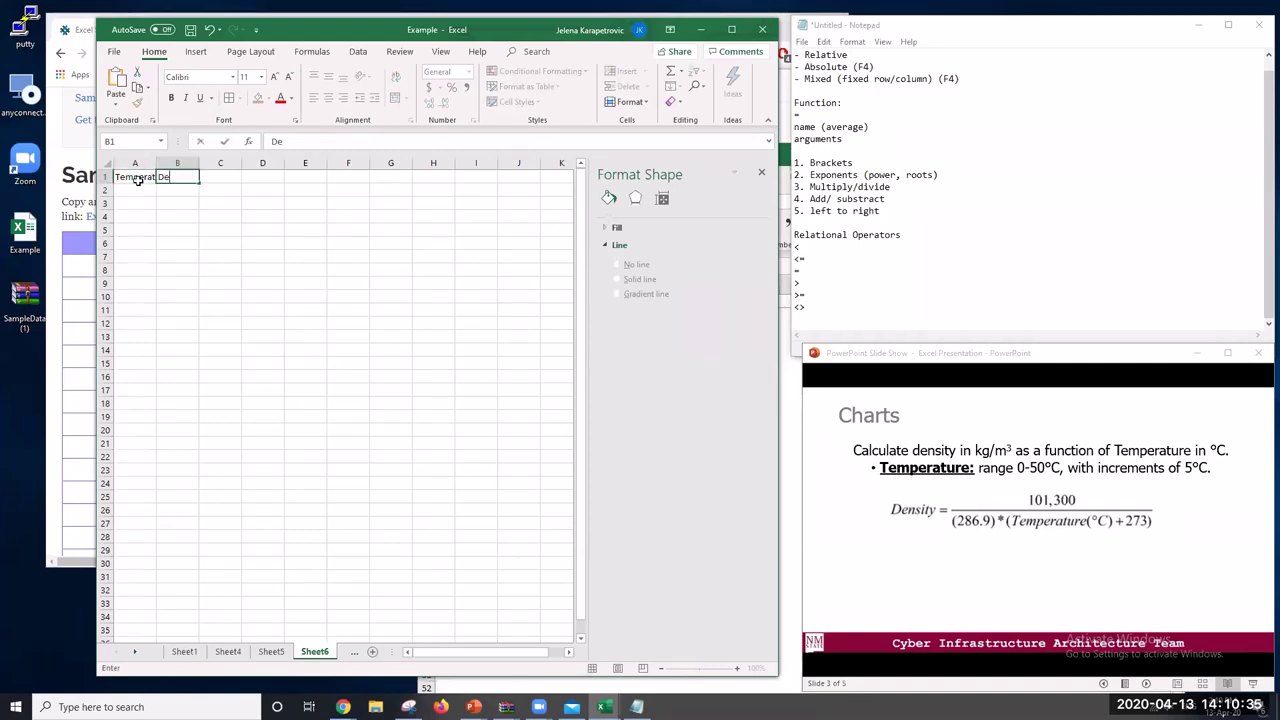
{"action": "type", "text": "nsity"}
{"action": "key", "text": "Return"}
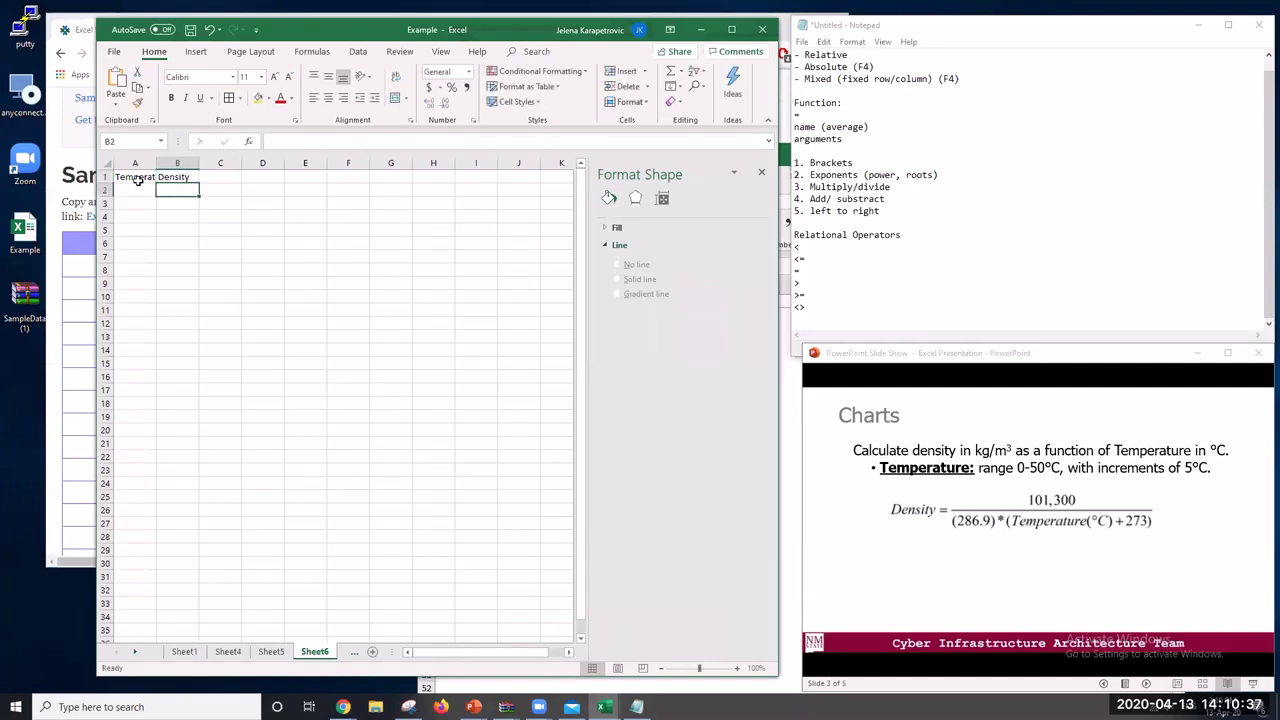
{"action": "double_click", "coordinate": [155, 165]}
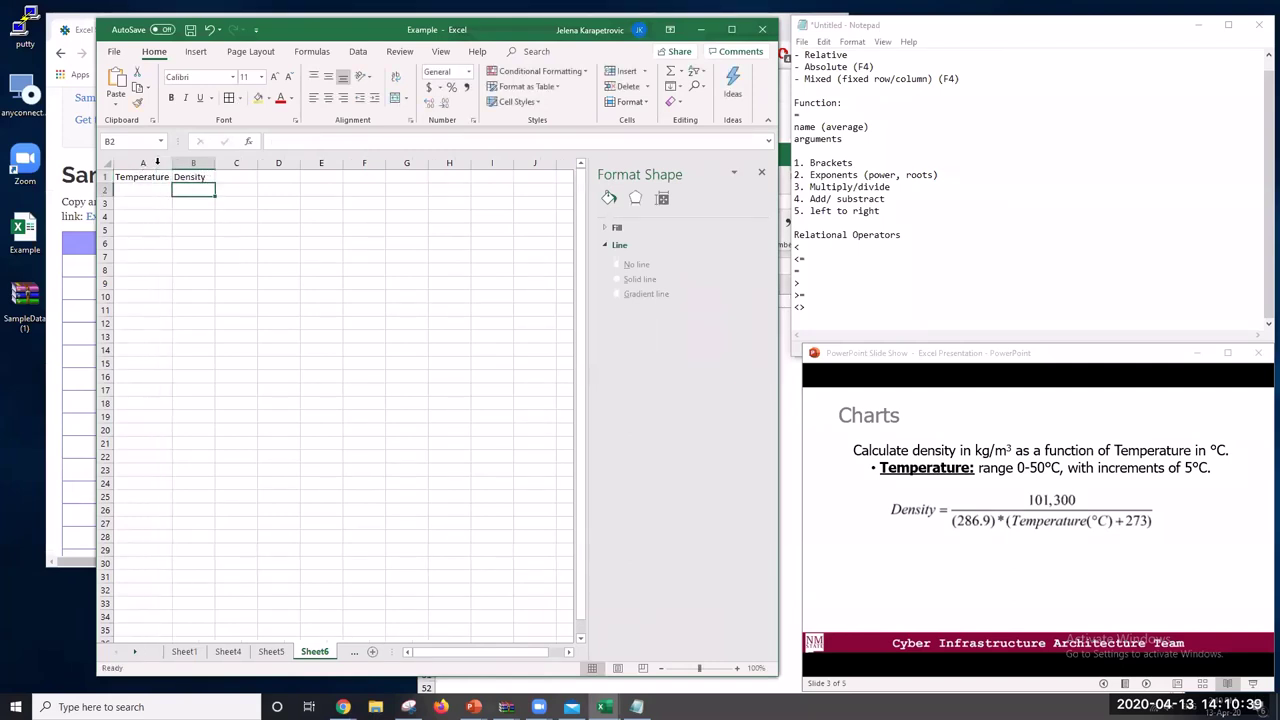
{"action": "double_click", "coordinate": [214, 161]}
{"action": "left_click", "coordinate": [314, 256]}
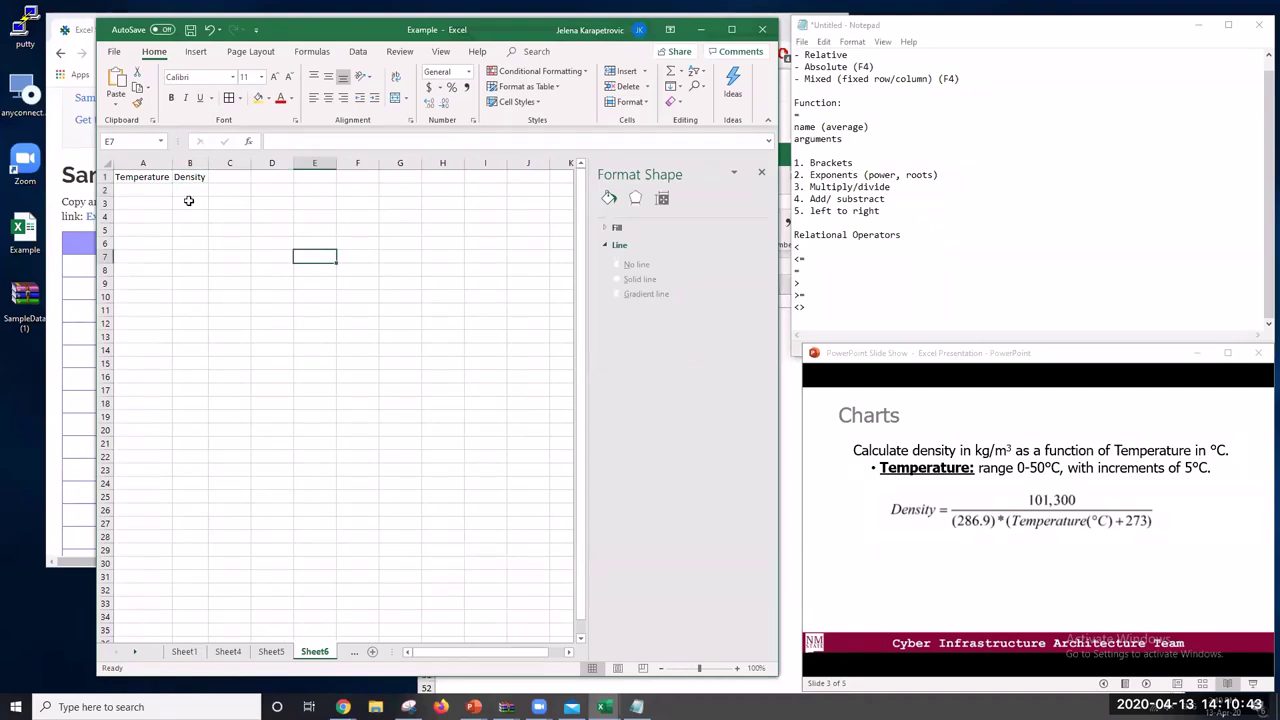
Enter the starting temperature 0 in A2 and the increment formula =A2+5 in A3
{"action": "left_click", "coordinate": [143, 190]}
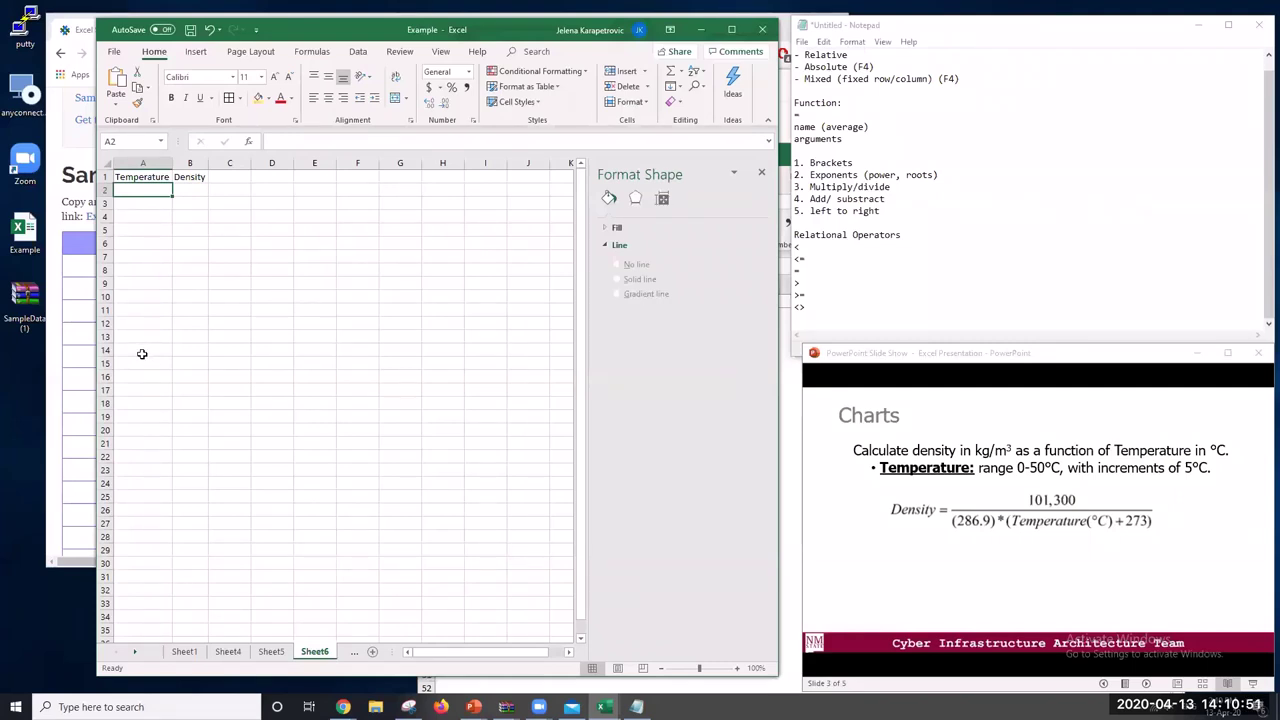
{"action": "type", "text": "0"}
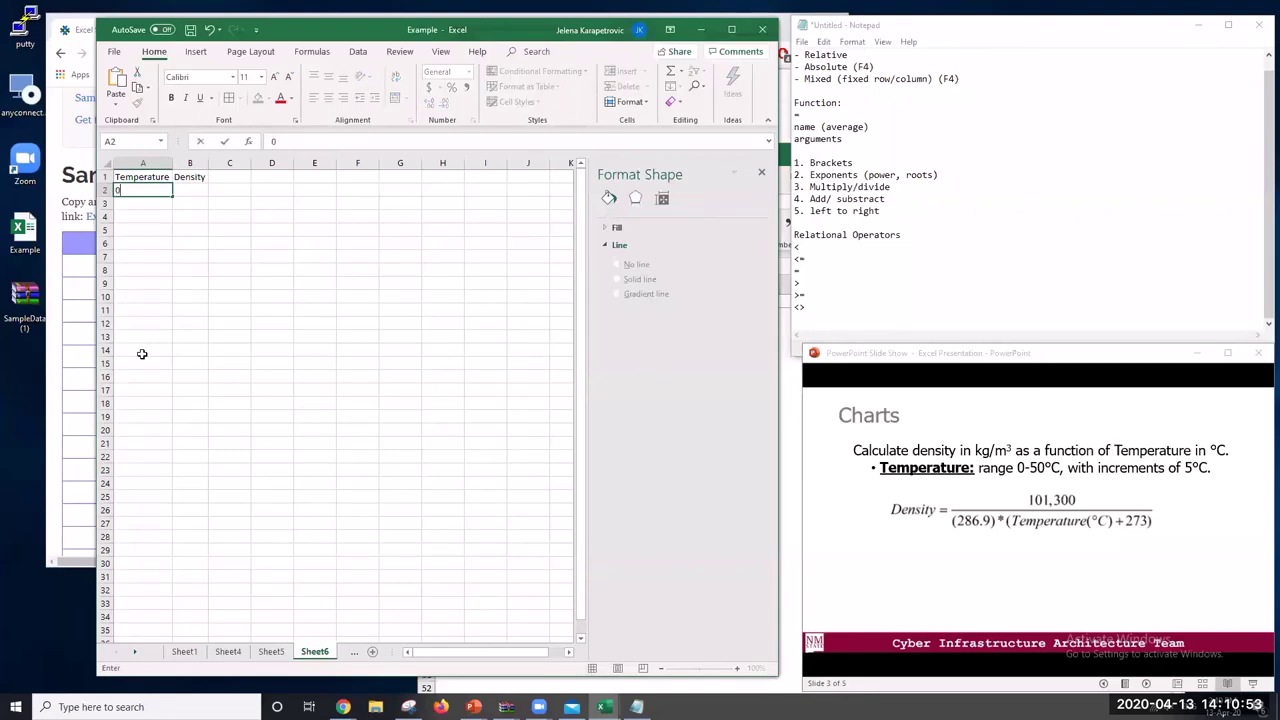
{"action": "key", "text": "Return"}
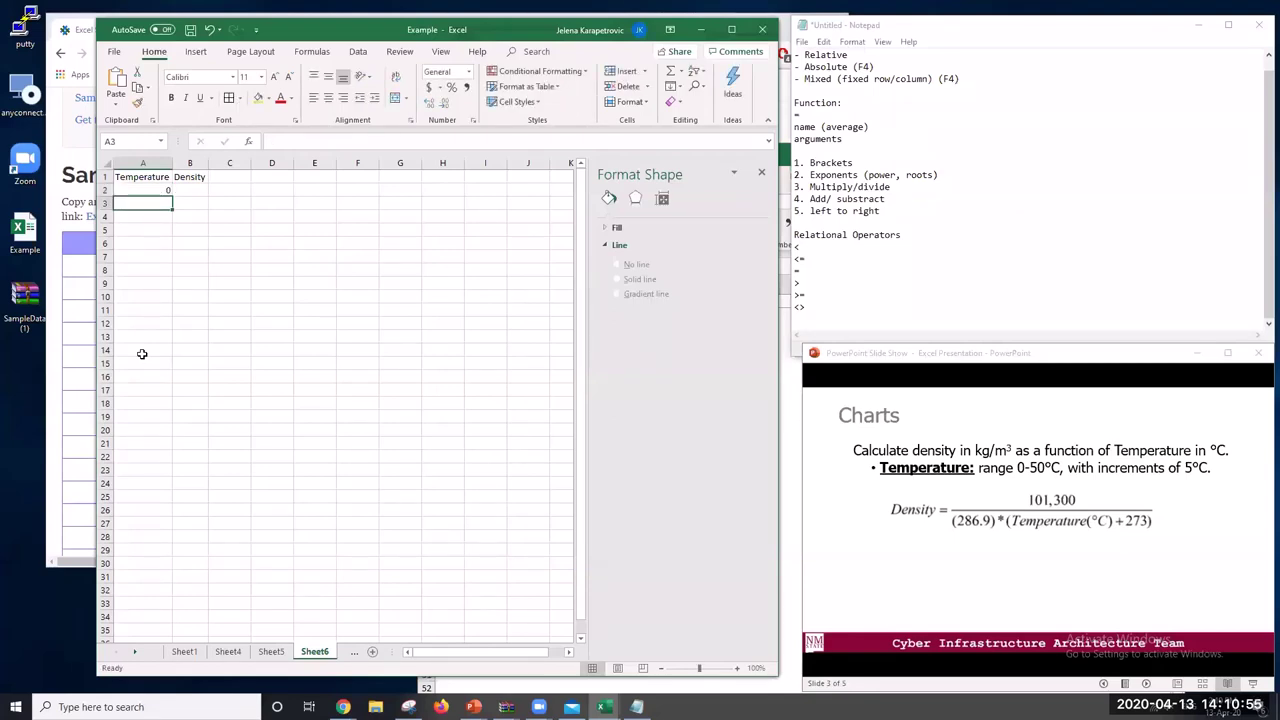
{"action": "type", "text": "="}
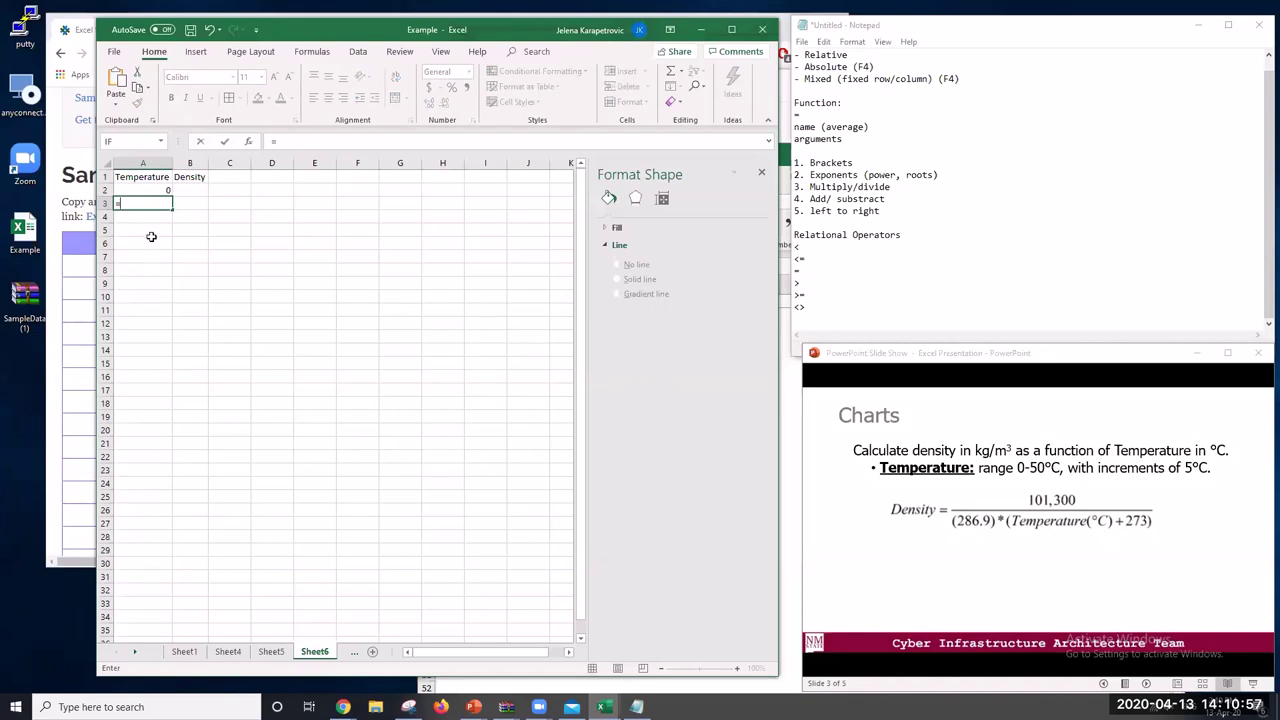
{"action": "left_click", "coordinate": [151, 188]}
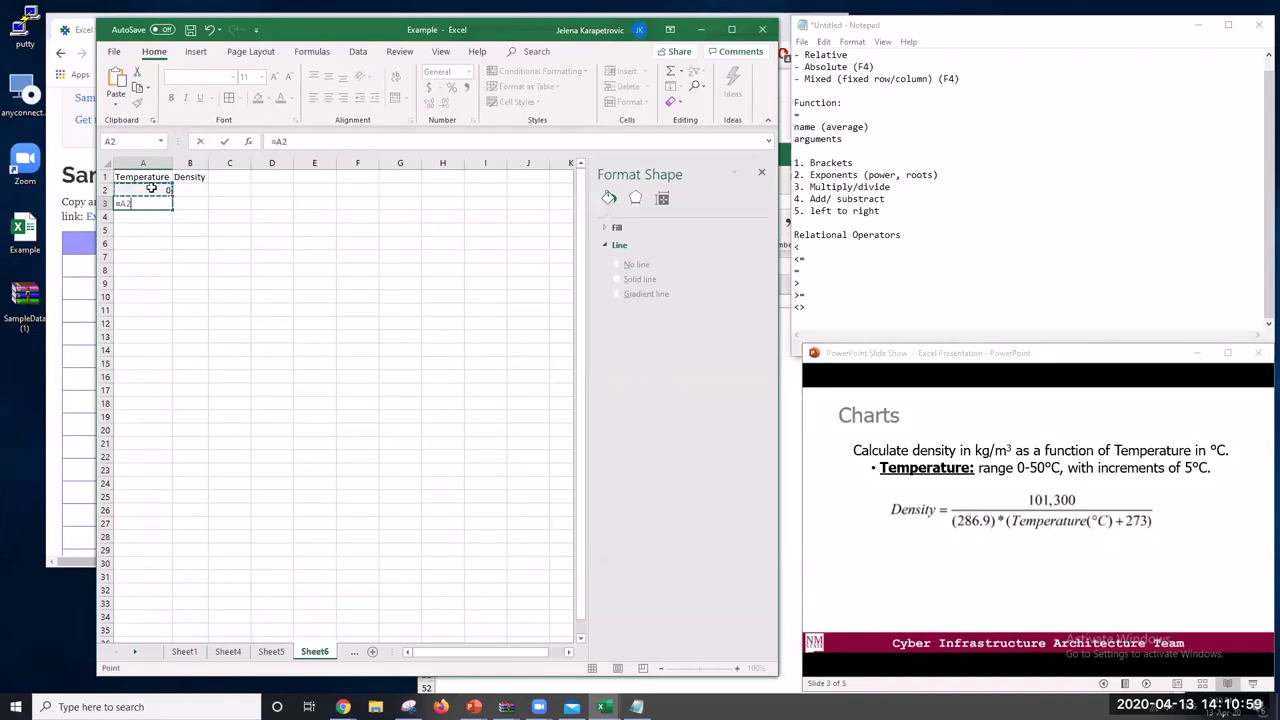
{"action": "type", "text": "+5"}
{"action": "key", "text": "Return"}
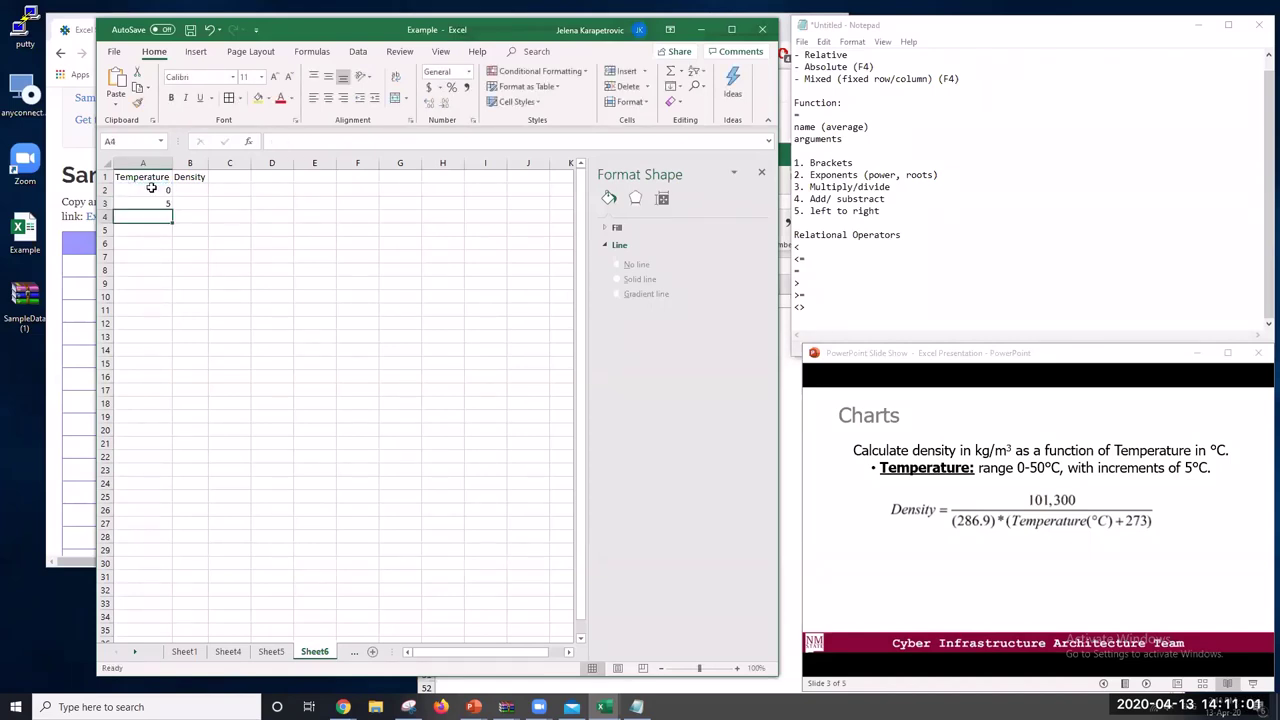
Fill the A3 formula down the Temperature column and clear the surplus cells A13:A14 so the series ends at 50
{"action": "left_click", "coordinate": [164, 203]}
{"action": "left_click_drag", "start_coordinate": [173, 210], "coordinate": [147, 345]}
{"action": "left_click", "coordinate": [160, 378]}
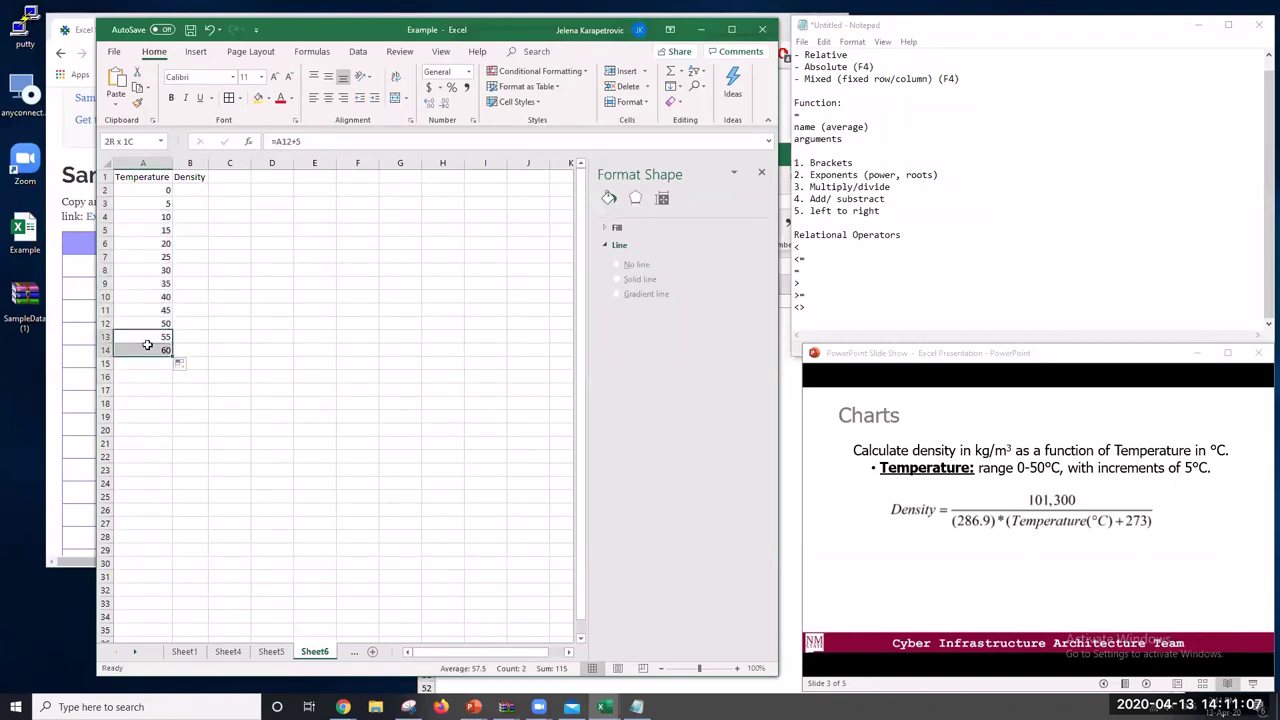
{"action": "key", "text": "Delete"}
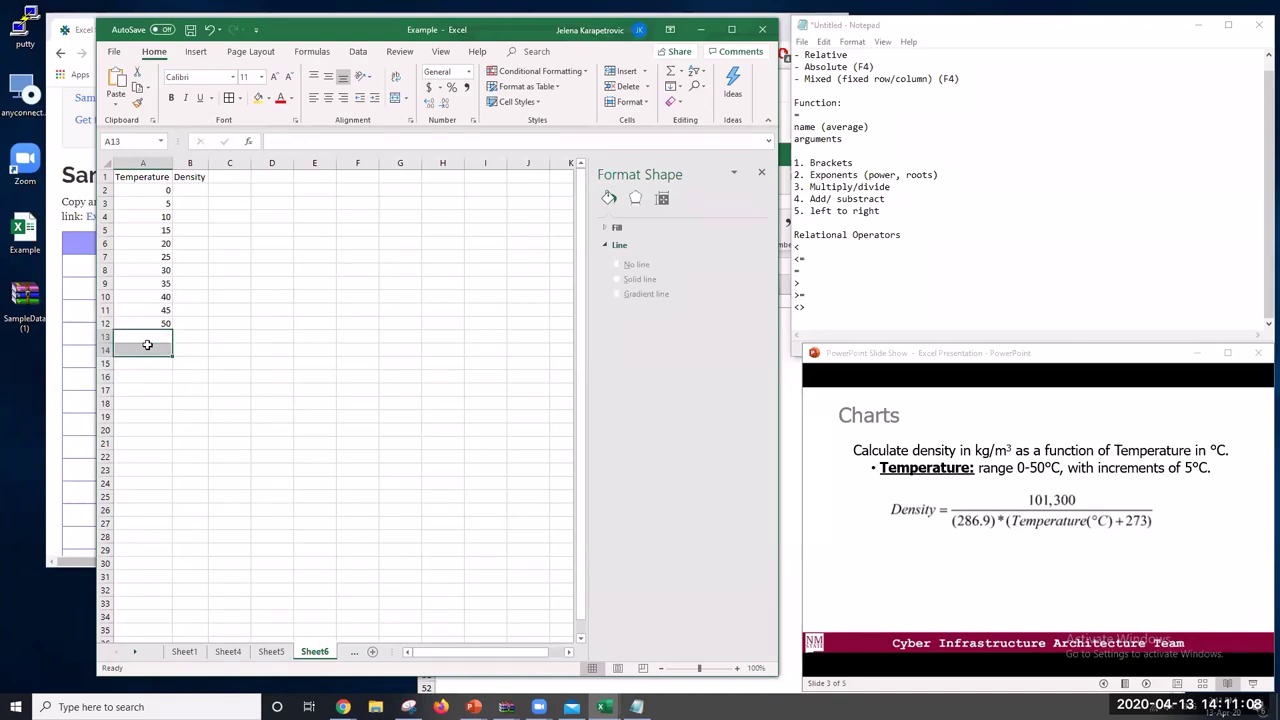
{"action": "left_click", "coordinate": [160, 204]}
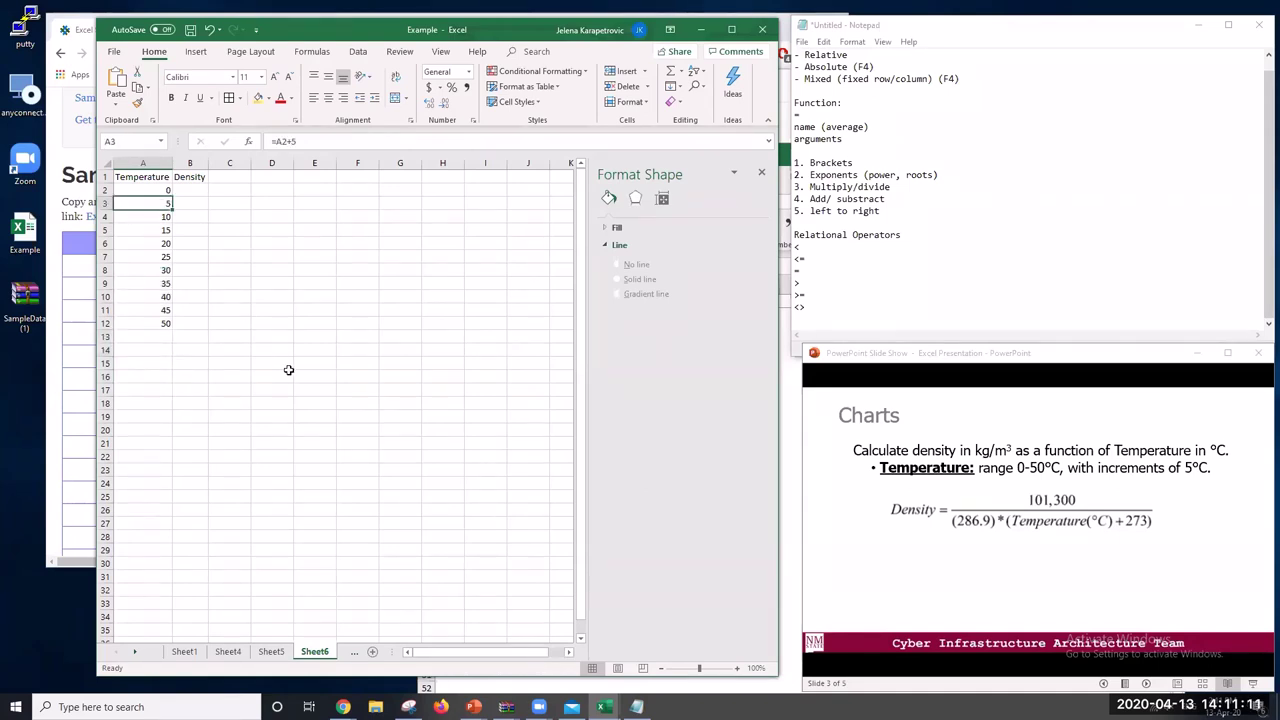
{"action": "left_click", "coordinate": [288, 372]}
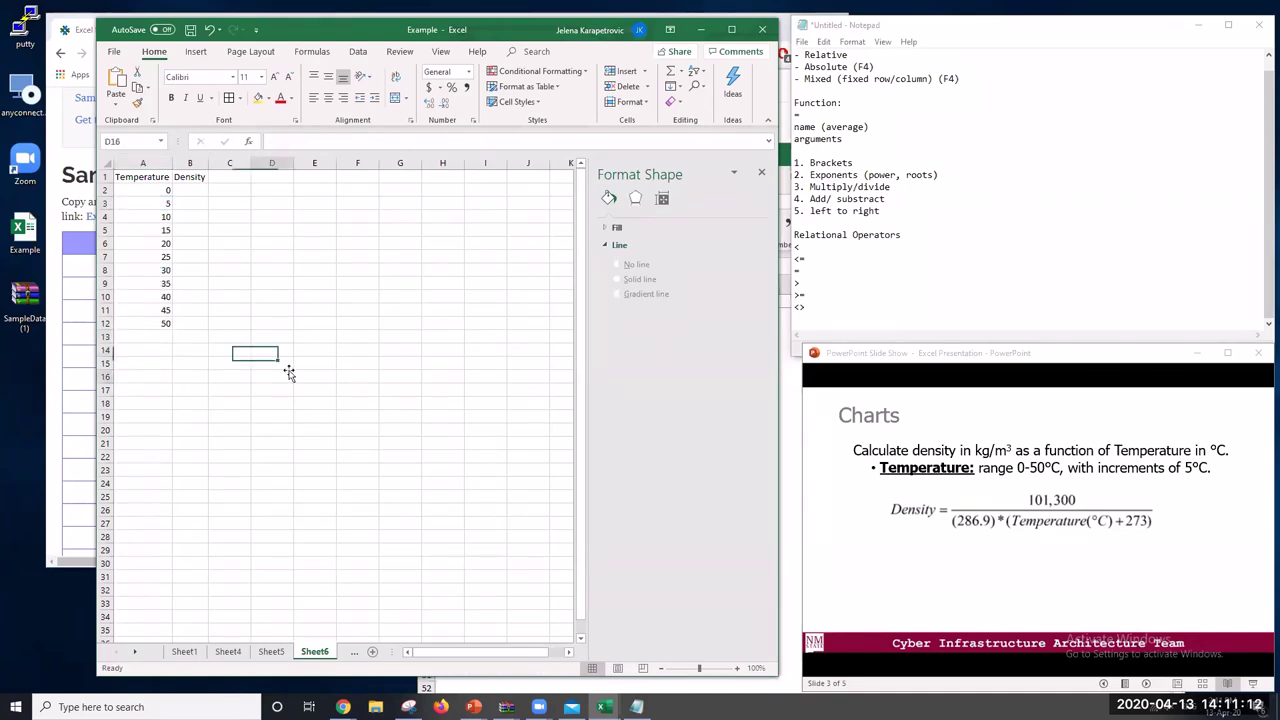
Enter the density formula =101300/(286.9*(A2+273)) in B2
{"action": "left_click", "coordinate": [189, 191]}
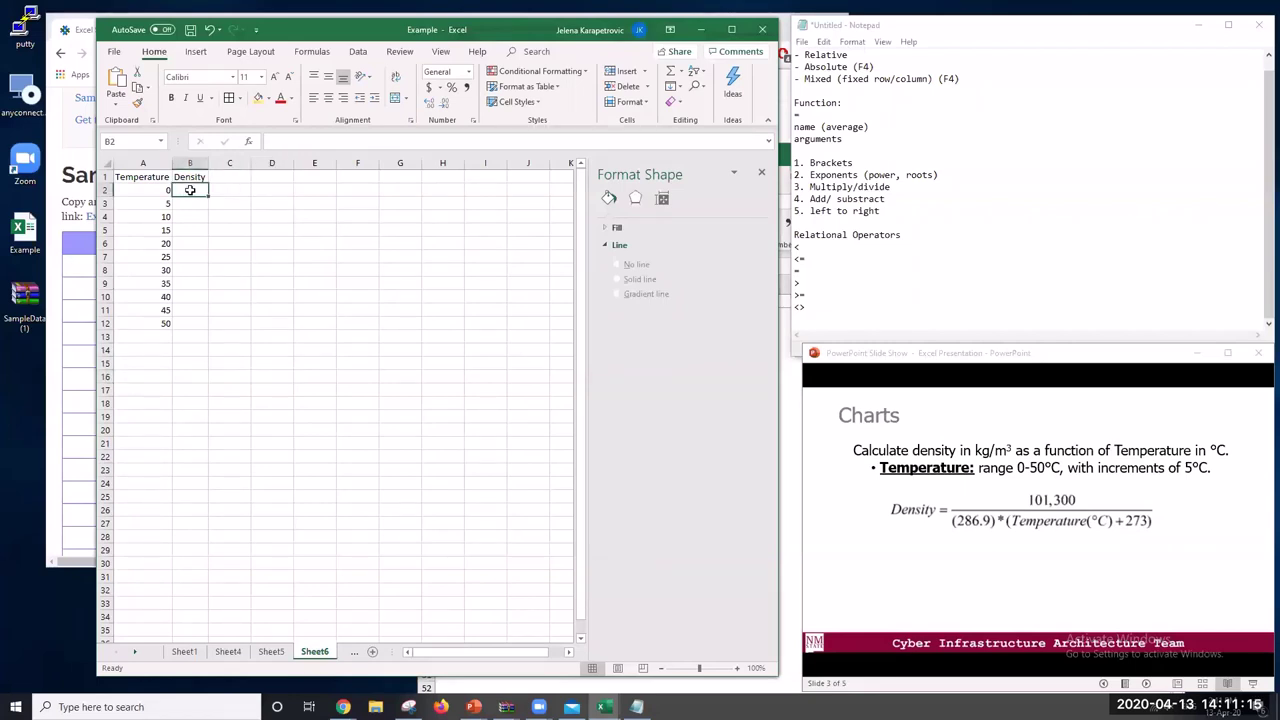
{"action": "type", "text": "="}
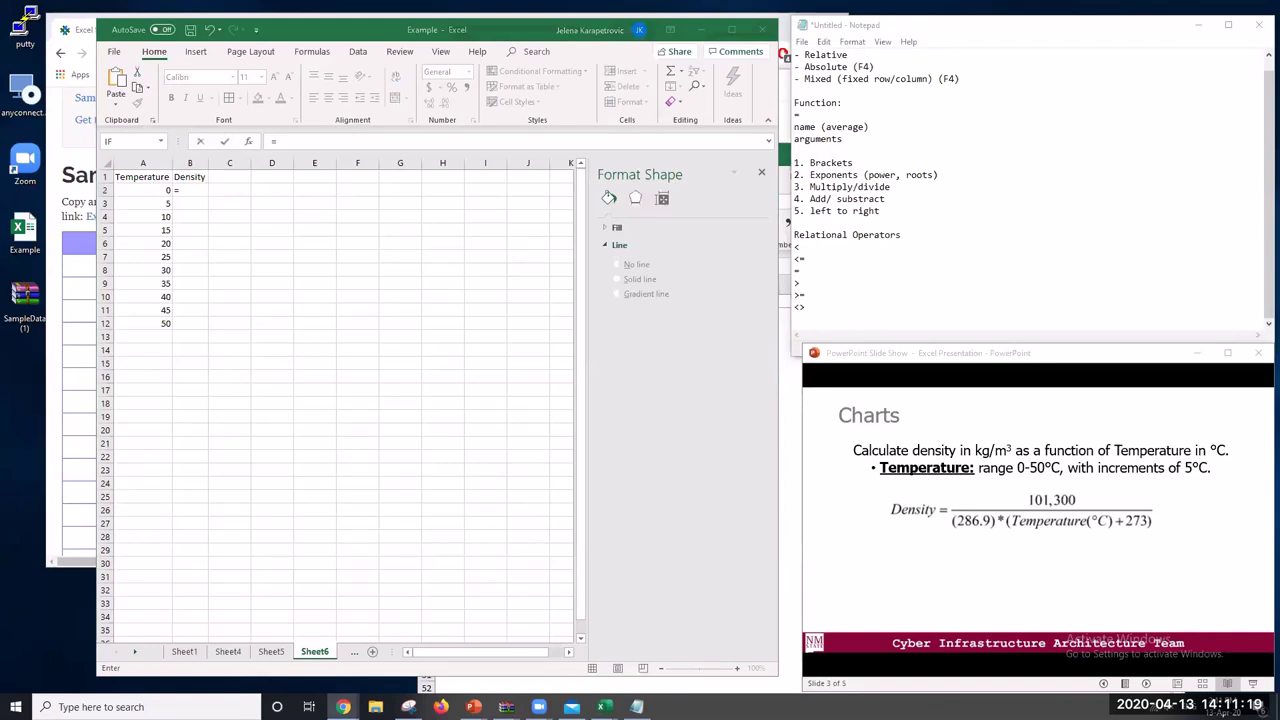
{"action": "left_click", "coordinate": [191, 190]}
{"action": "left_click", "coordinate": [293, 140]}
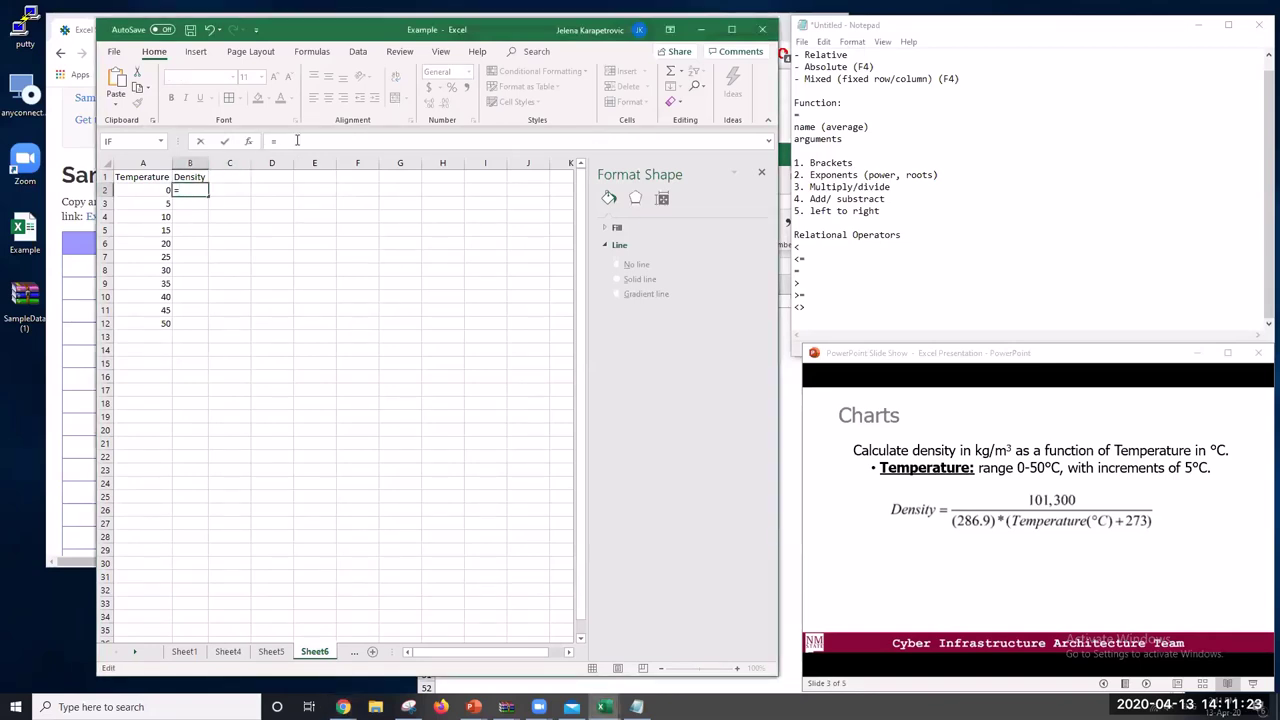
{"action": "type", "text": "101300/(286.9"}
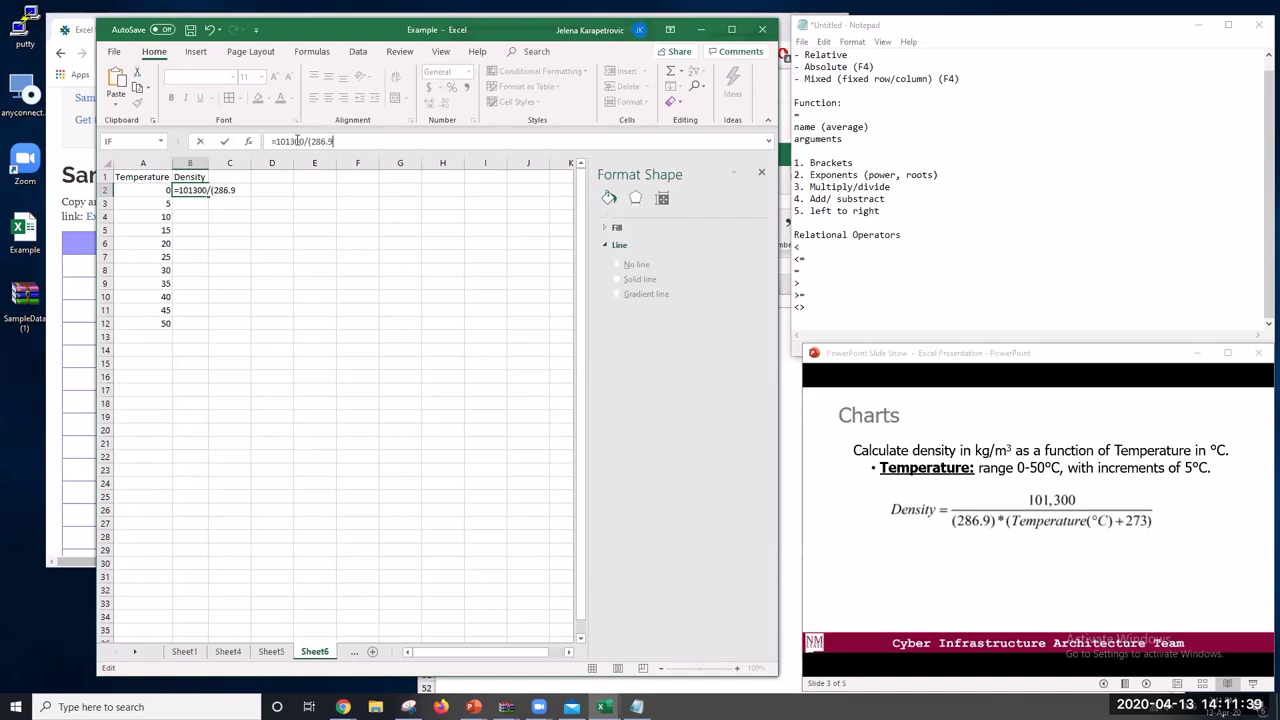
{"action": "type", "text": "*("}
{"action": "left_click", "coordinate": [137, 188]}
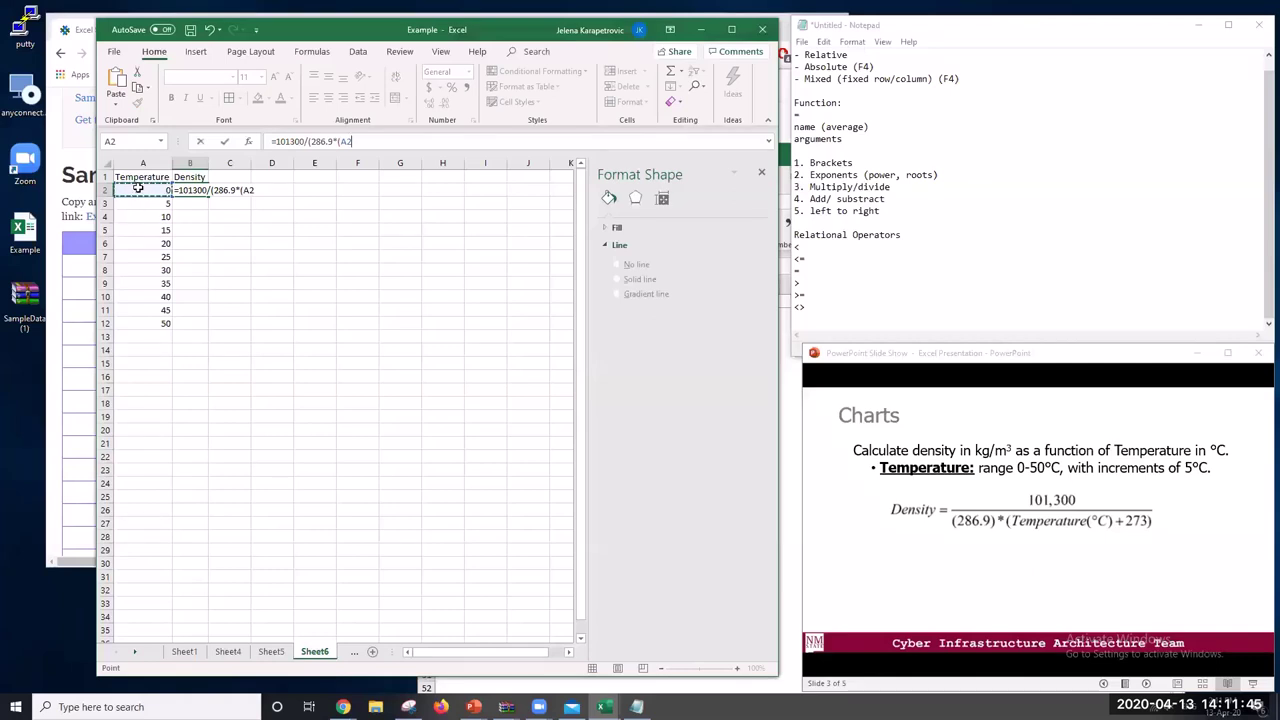
{"action": "type", "text": "+273"}
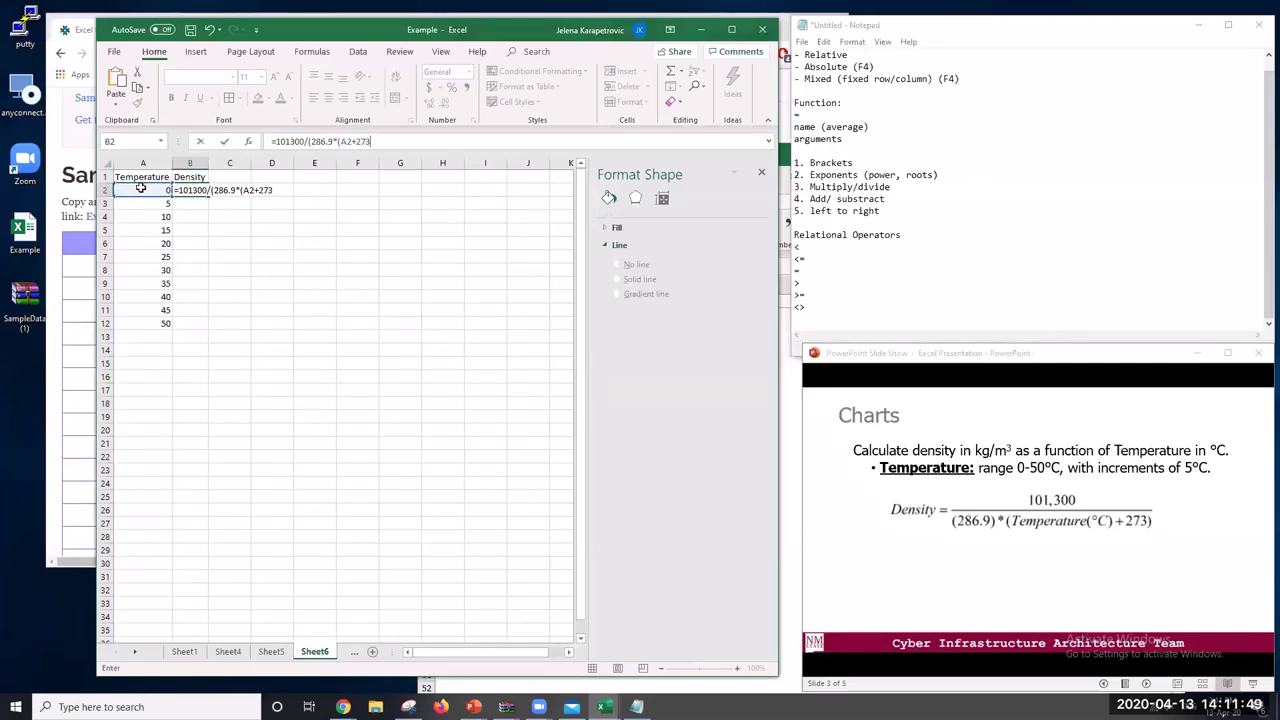
{"action": "type", "text": "))"}
{"action": "key", "text": "Return"}
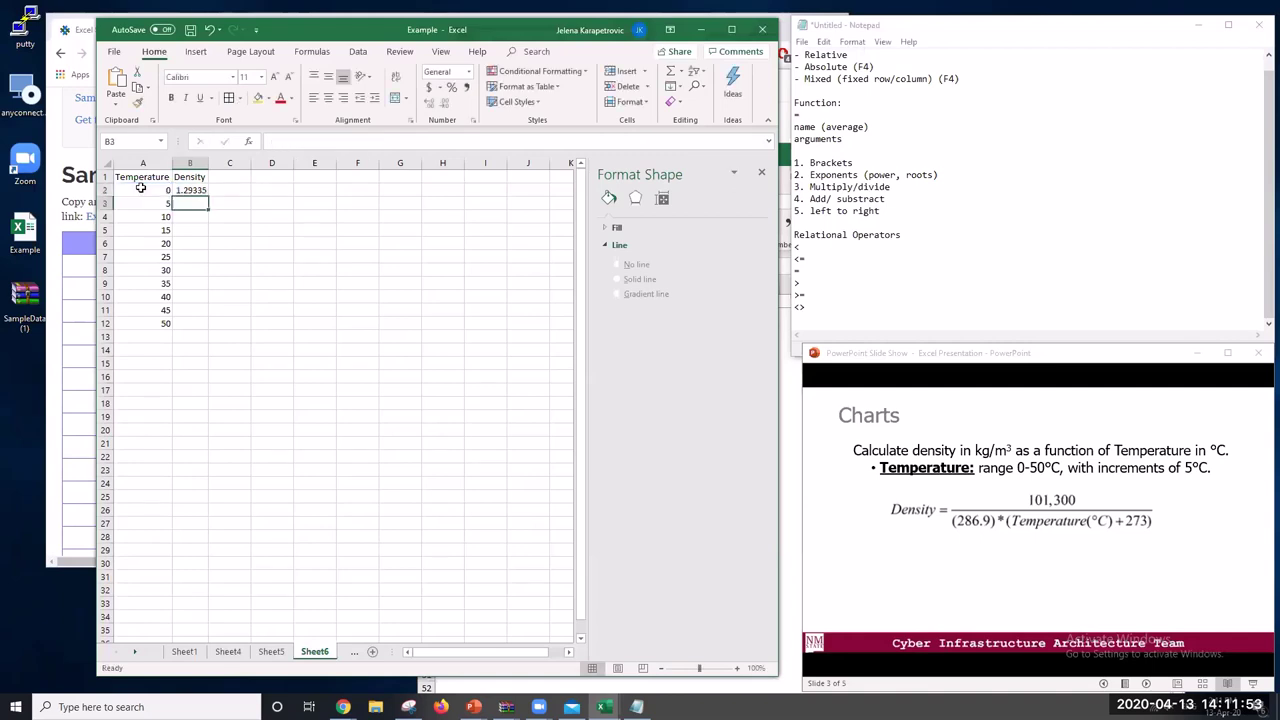
Fill the density formula from B2 down to B12
{"action": "left_click", "coordinate": [190, 190]}
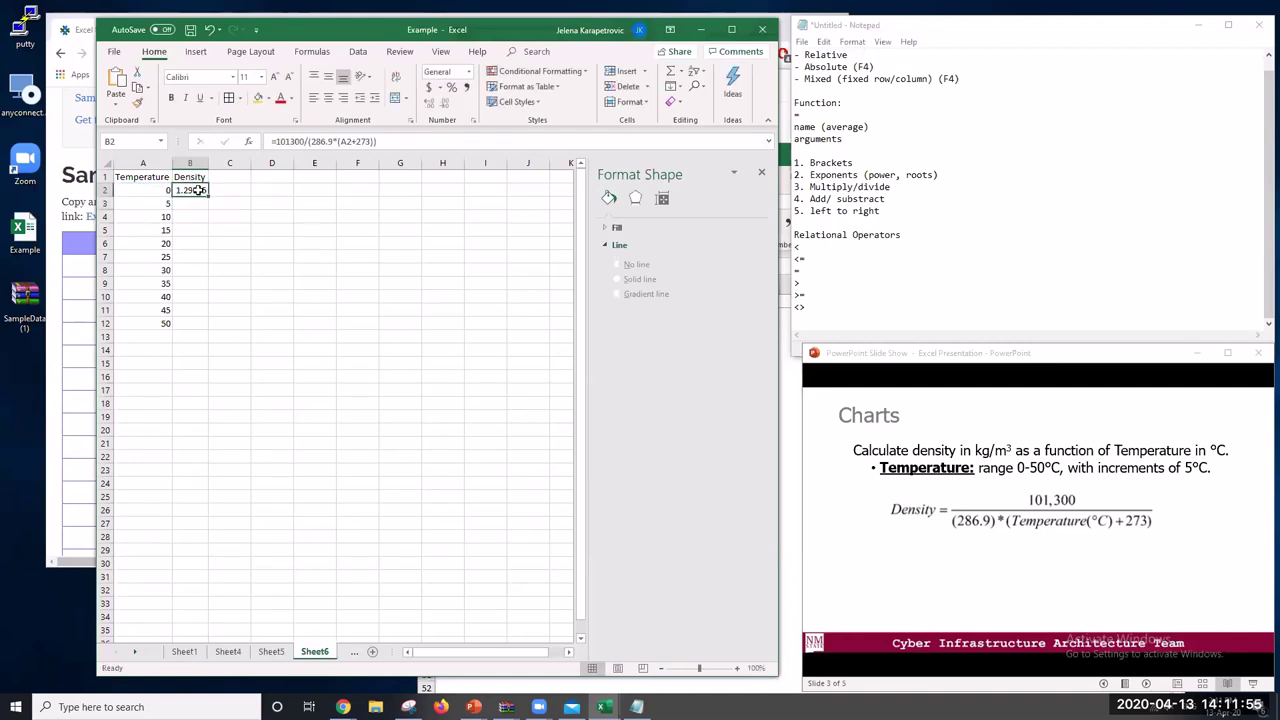
{"action": "left_click_drag", "start_coordinate": [209, 197], "coordinate": [203, 330]}
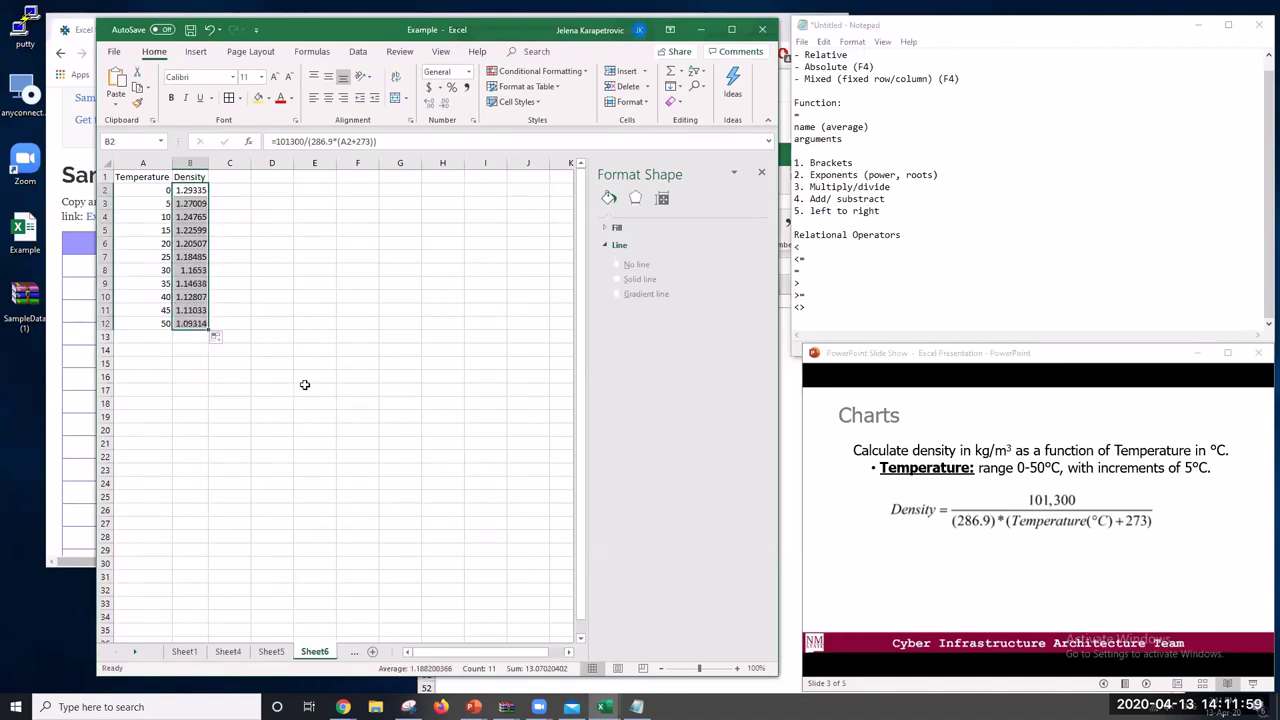
{"action": "left_click", "coordinate": [305, 385]}
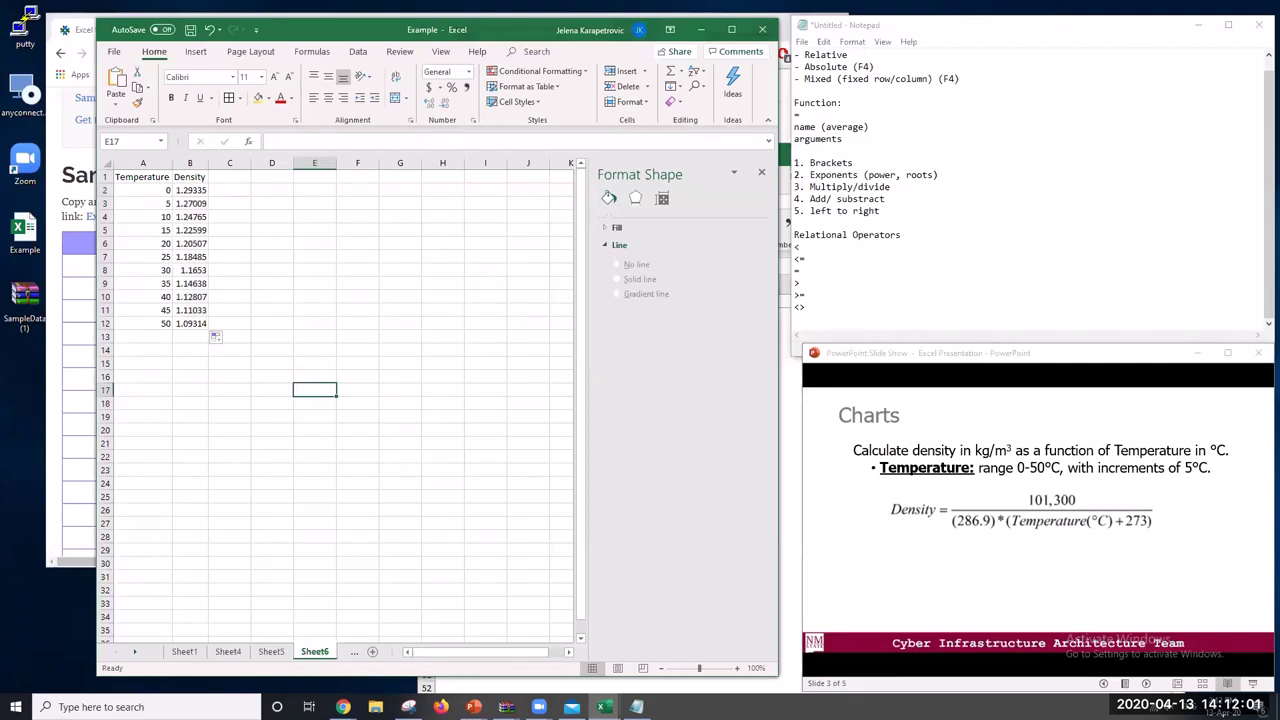
{"action": "left_click", "coordinate": [343, 707]}
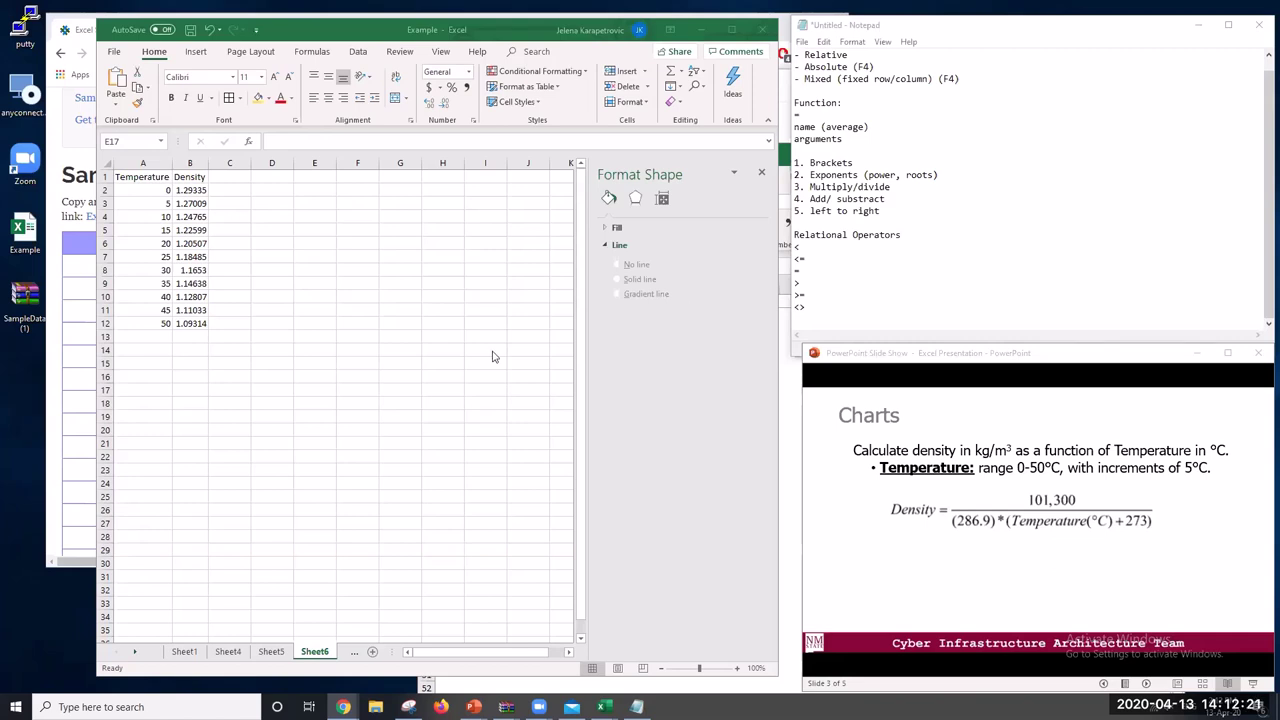
{"action": "left_click", "coordinate": [434, 354]}
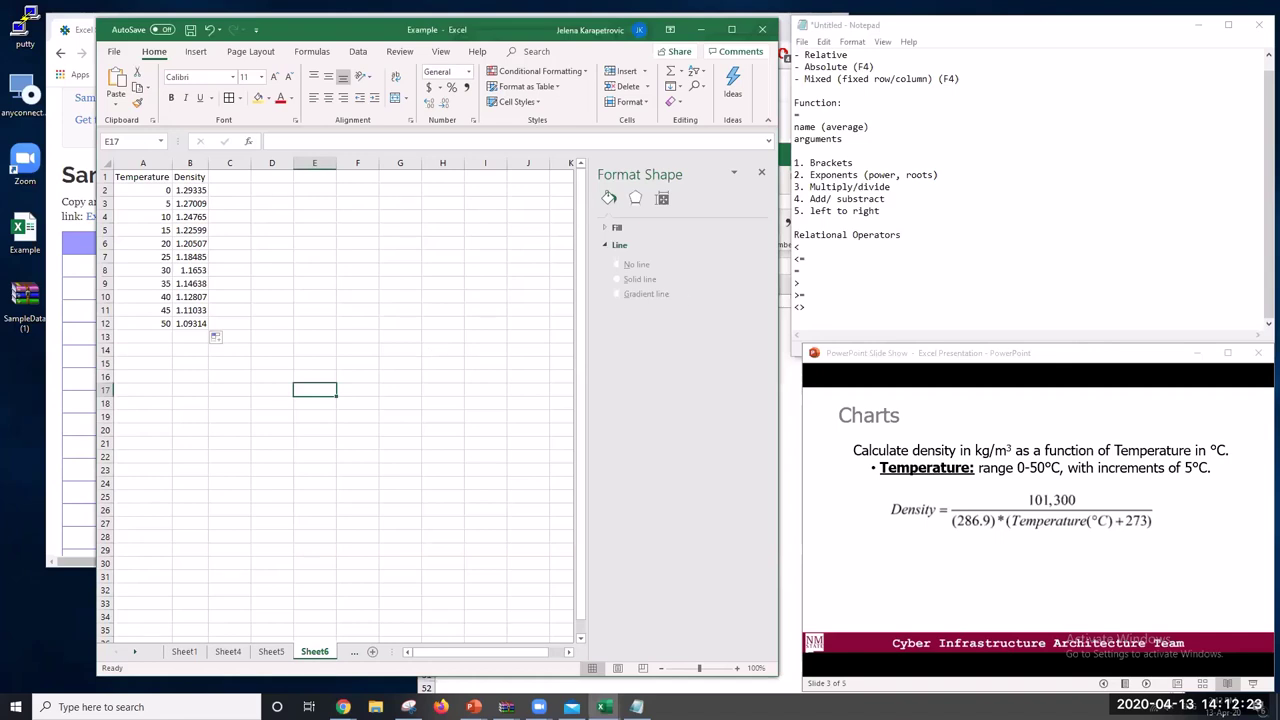
{"action": "key", "text": "alt+Tab"}
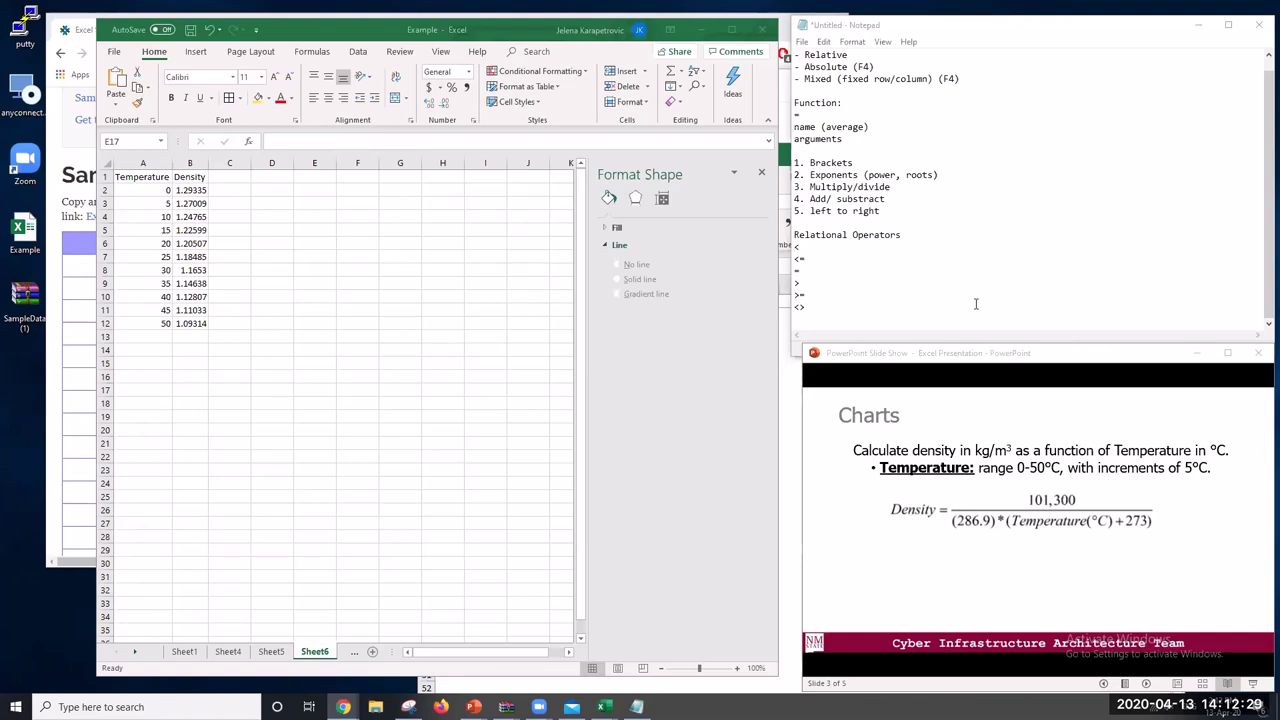
{"action": "key", "text": "alt+Tab"}
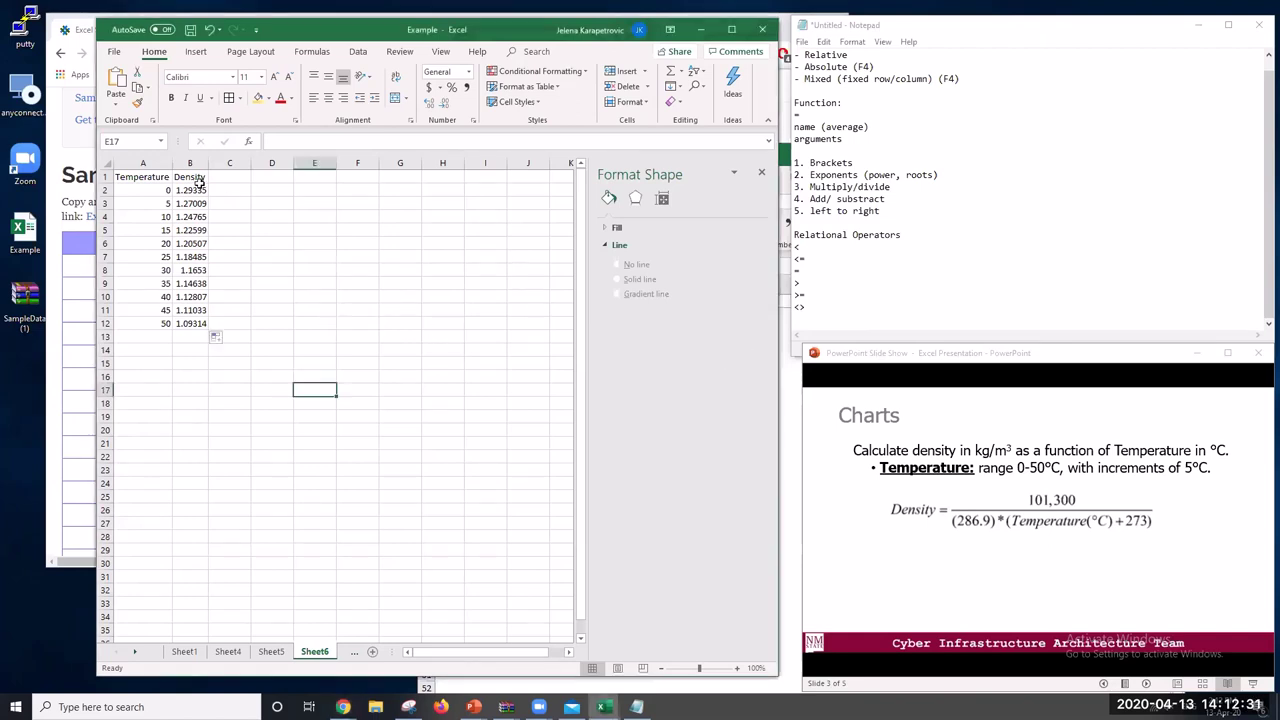
{"action": "left_click_drag", "start_coordinate": [158, 178], "coordinate": [187, 321]}
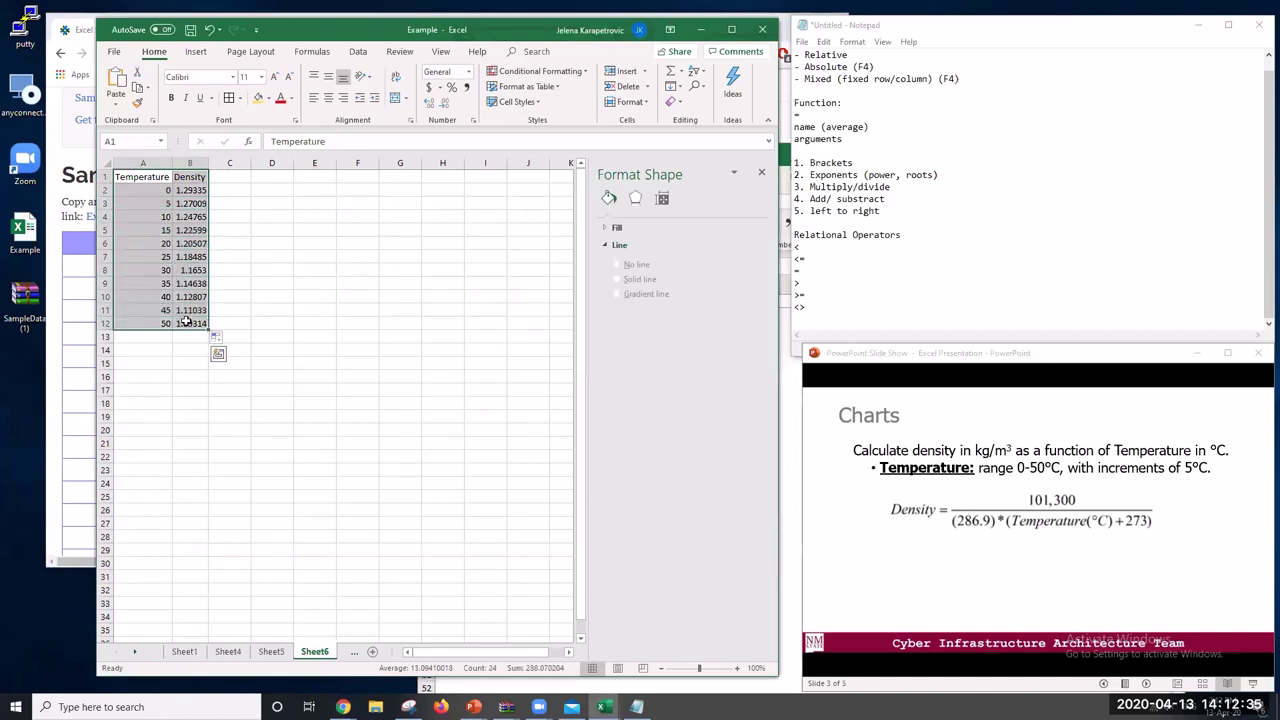
Extend the A1 header to read "Temperature (°C)", inserting the Degree Sign symbol before the C
{"action": "left_click", "coordinate": [151, 180]}
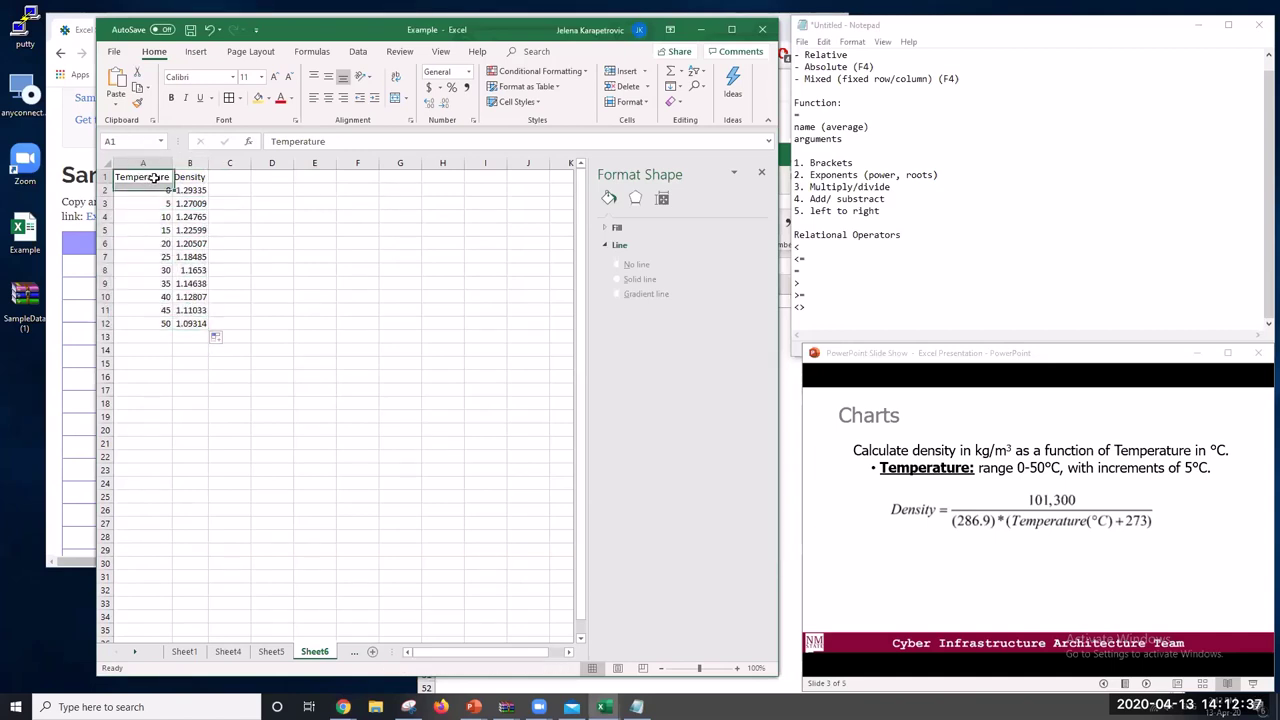
{"action": "left_click", "coordinate": [345, 140]}
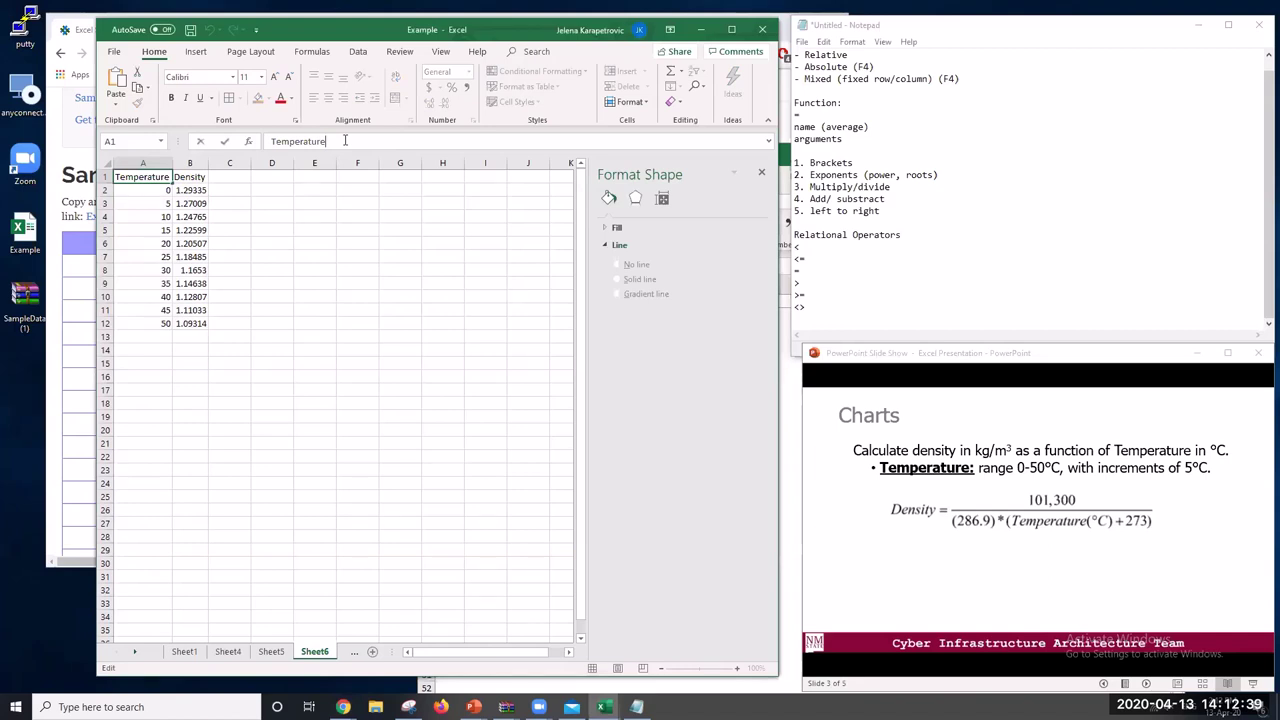
{"action": "type", "text": "("}
{"action": "left_click", "coordinate": [198, 52]}
{"action": "left_click", "coordinate": [697, 98]}
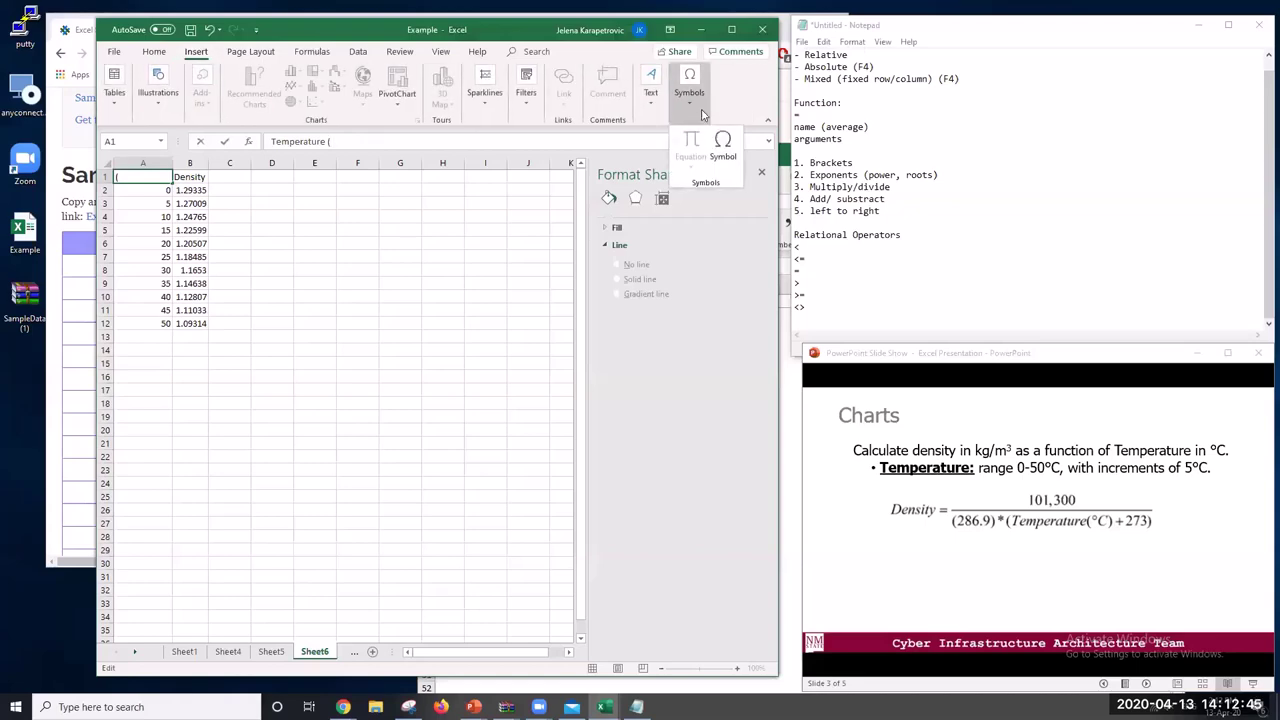
{"action": "left_click", "coordinate": [722, 145]}
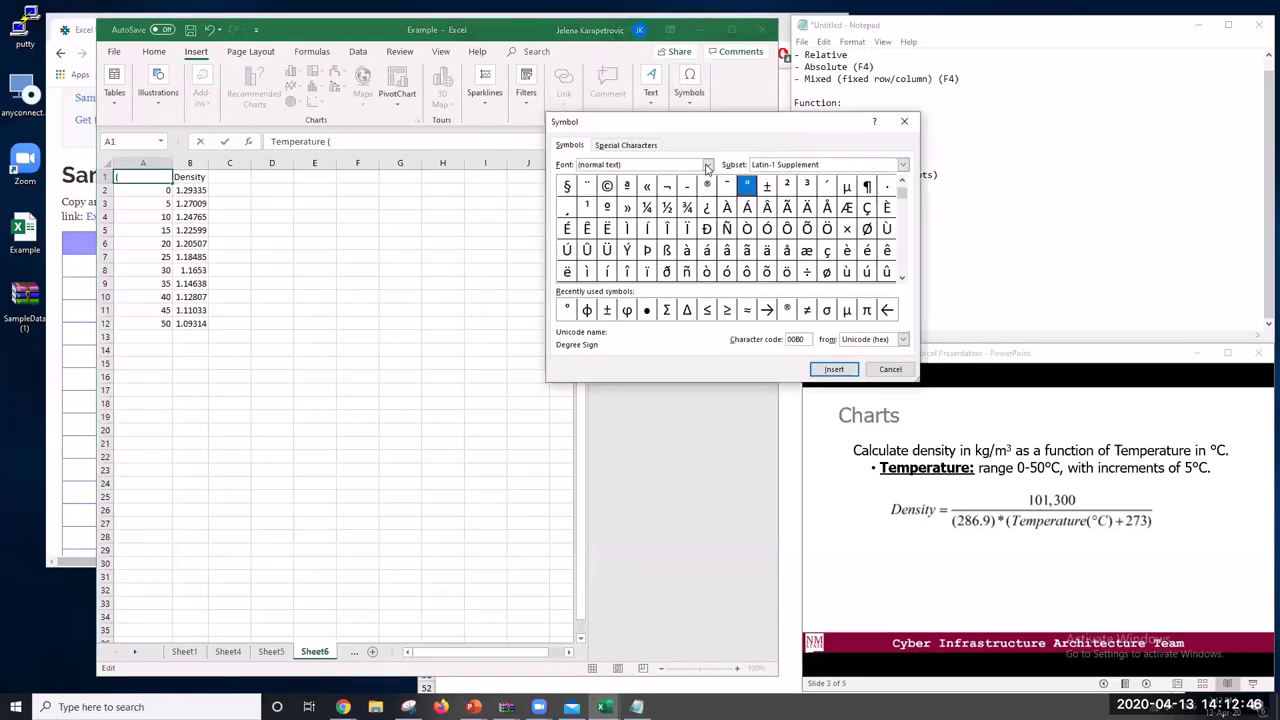
{"action": "left_click", "coordinate": [567, 310]}
{"action": "left_click", "coordinate": [834, 369]}
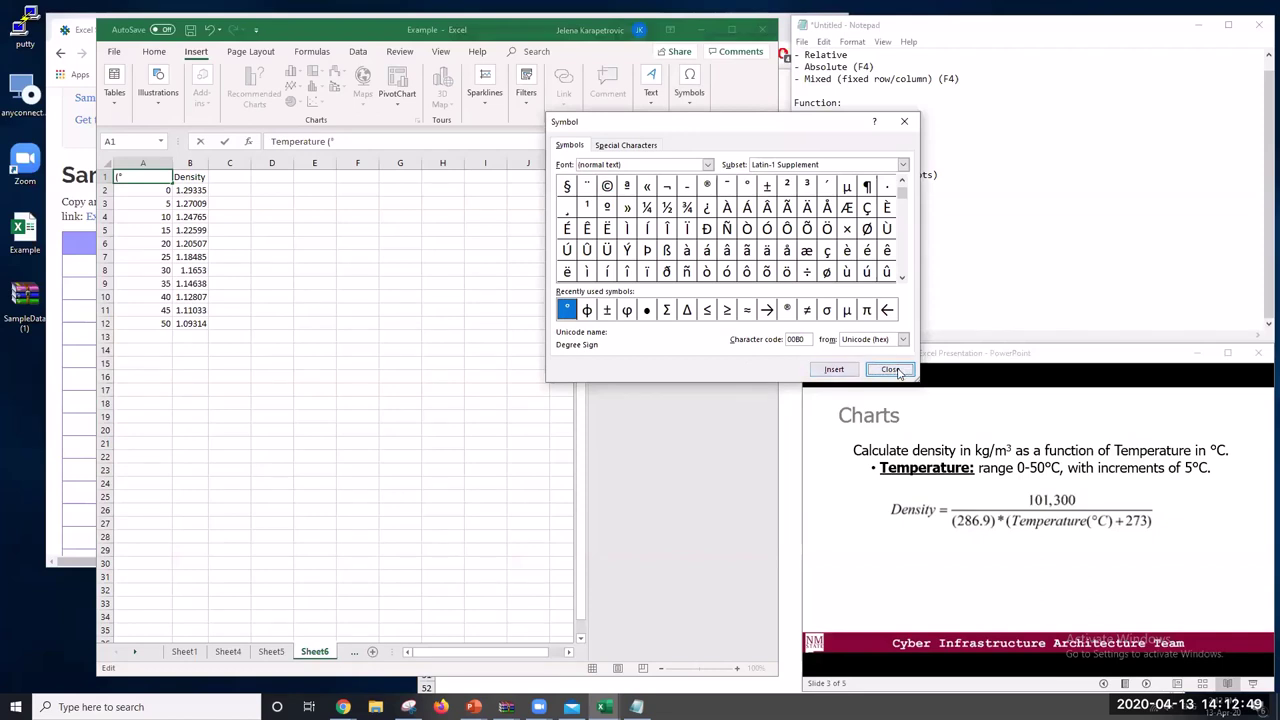
{"action": "left_click", "coordinate": [889, 370]}
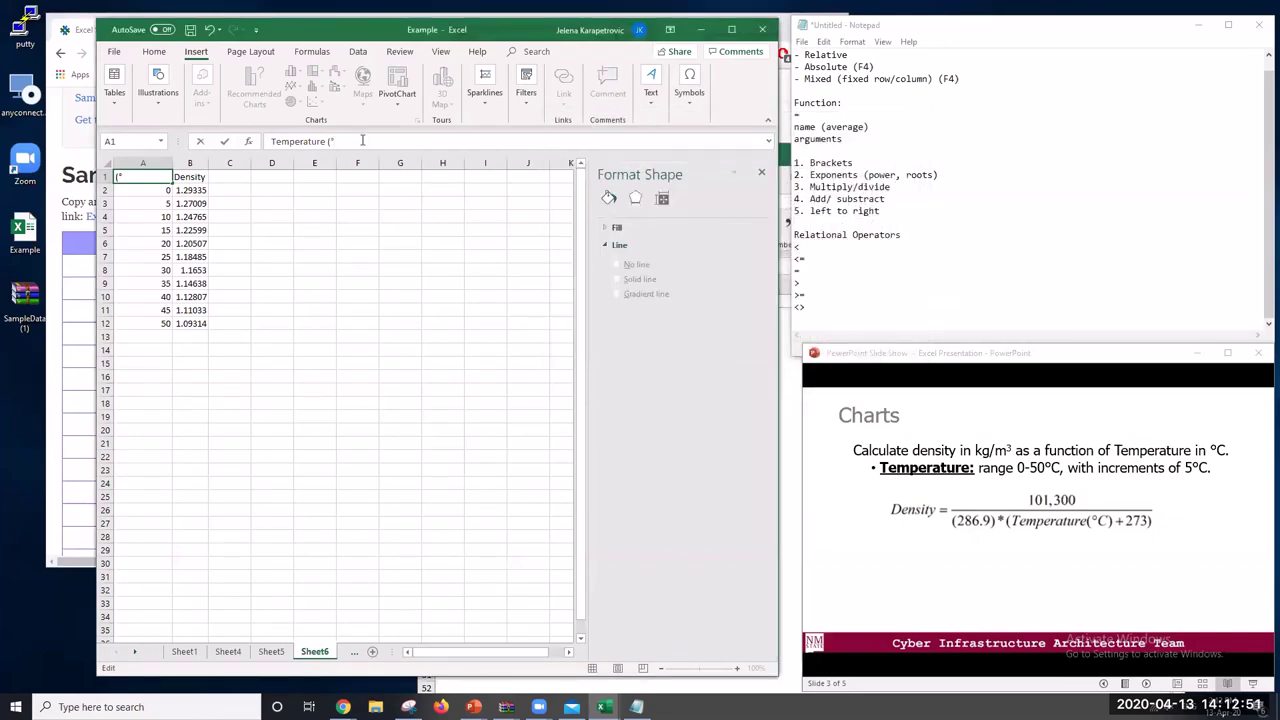
{"action": "type", "text": "C)"}
{"action": "key", "text": "Return"}
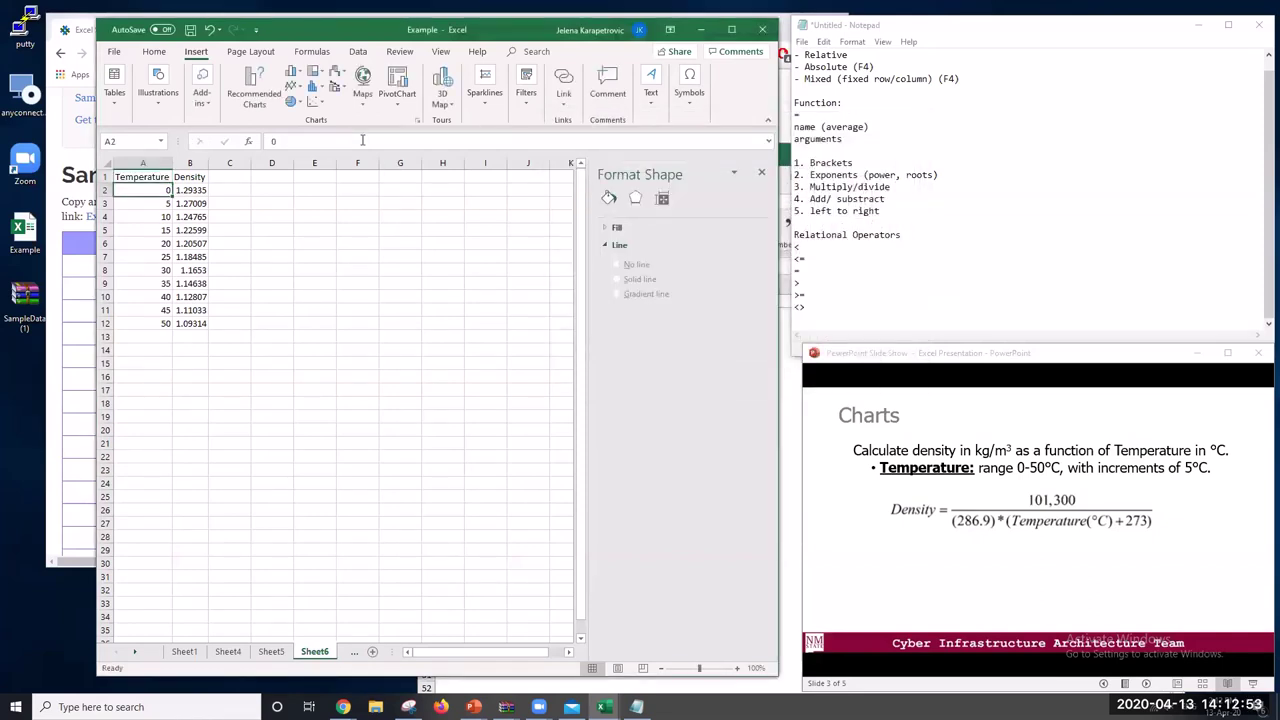
Auto-fit the width of column A to its full header text
{"action": "double_click", "coordinate": [172, 163]}
{"action": "left_click", "coordinate": [332, 256]}
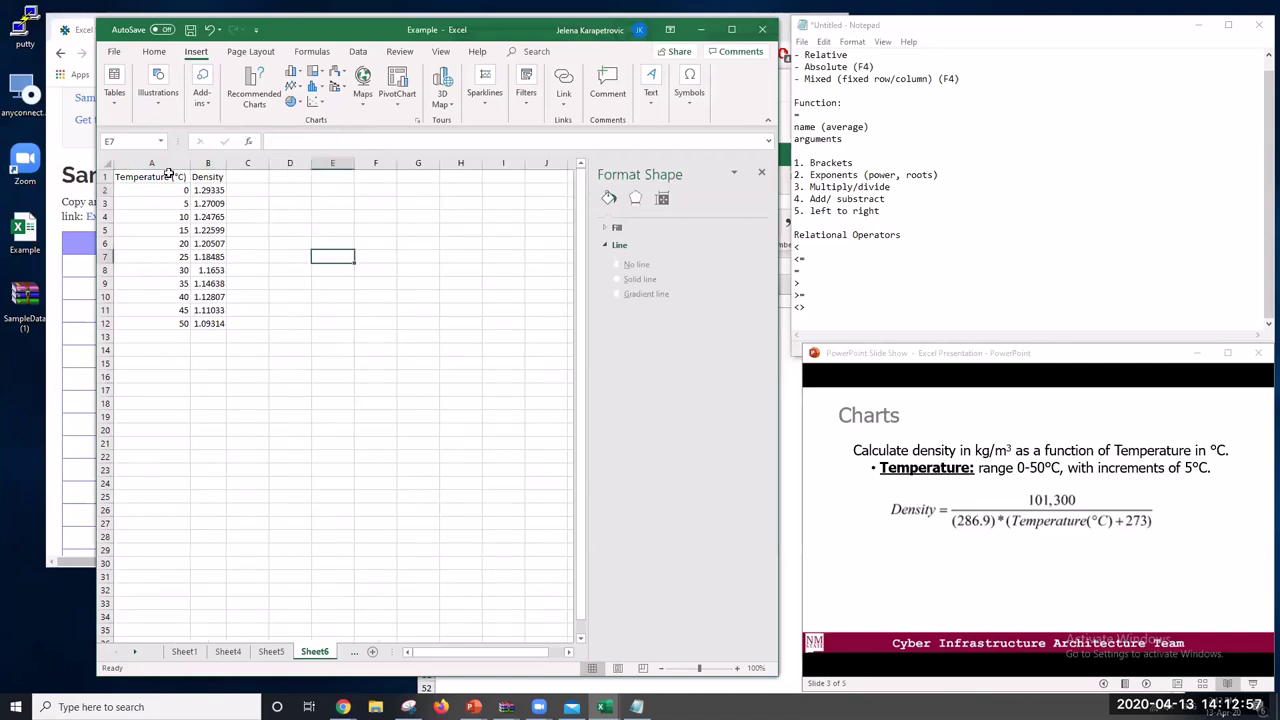
{"action": "left_click", "coordinate": [167, 165]}
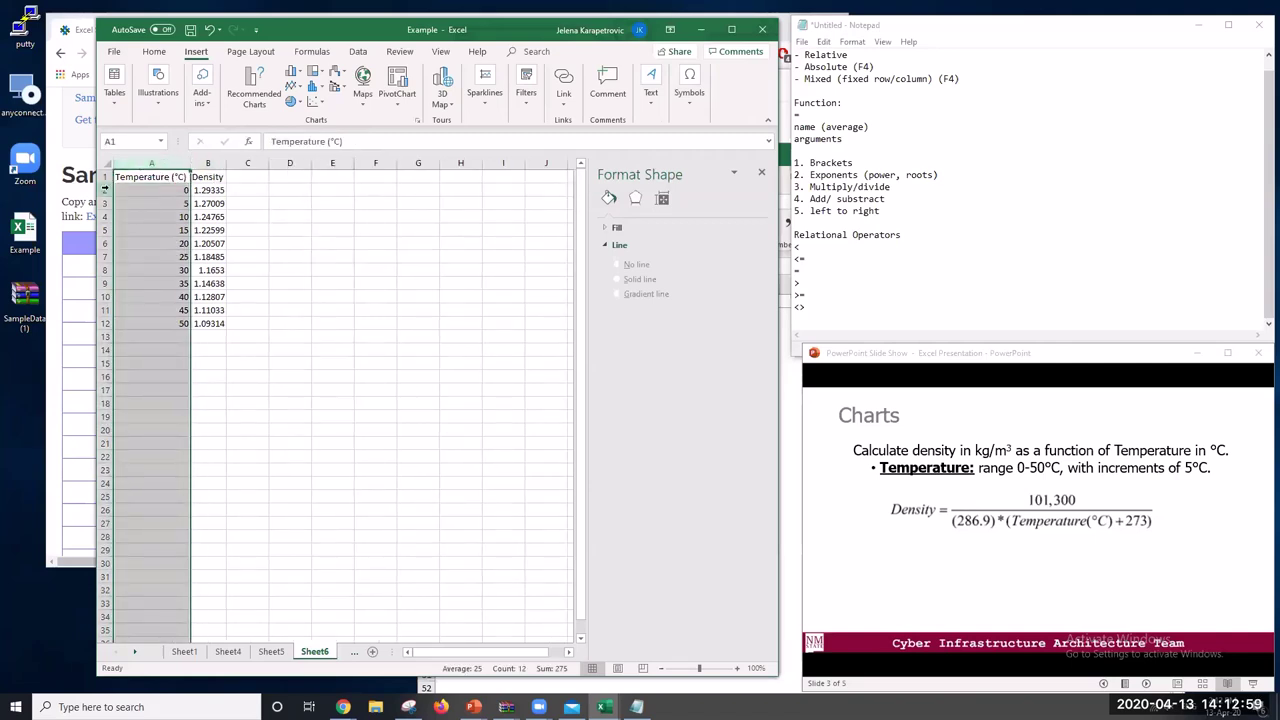
Extend the B1 header to read "Density (kg/m3)" and auto-fit the width of column B
{"action": "left_click", "coordinate": [208, 176]}
{"action": "left_click", "coordinate": [348, 141]}
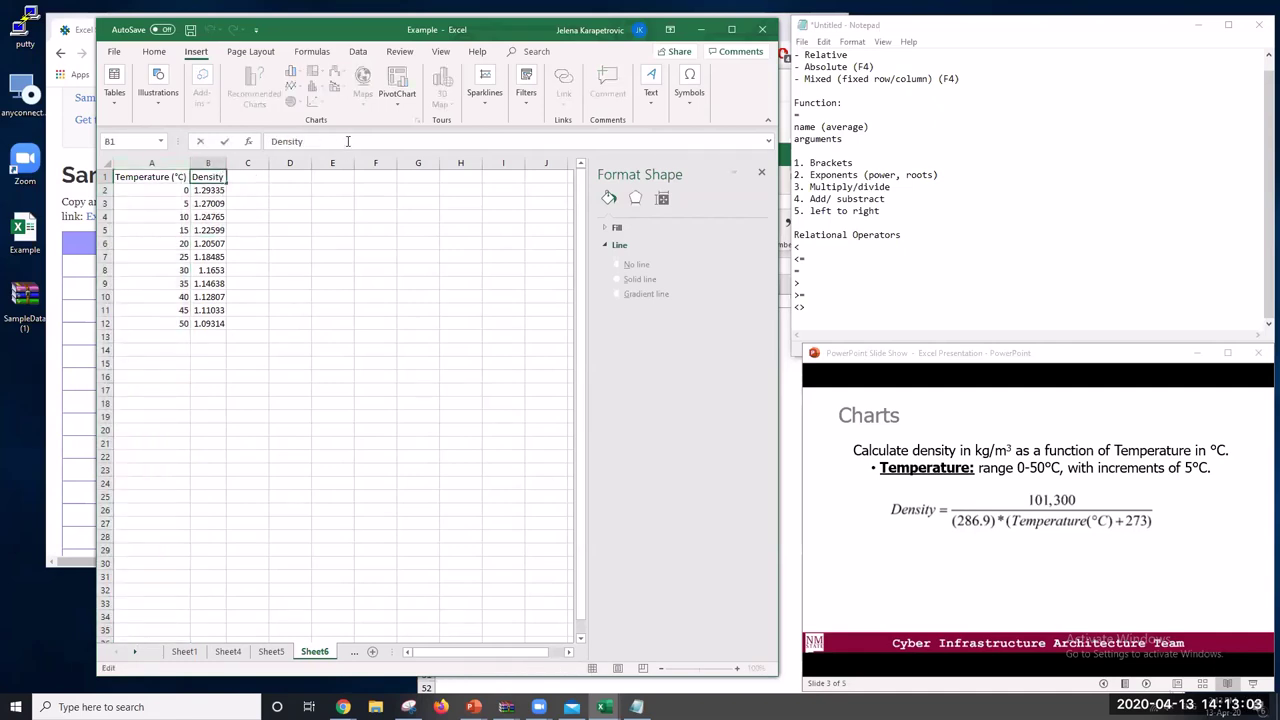
{"action": "type", "text": "(kg/m3)"}
{"action": "key", "text": "Return"}
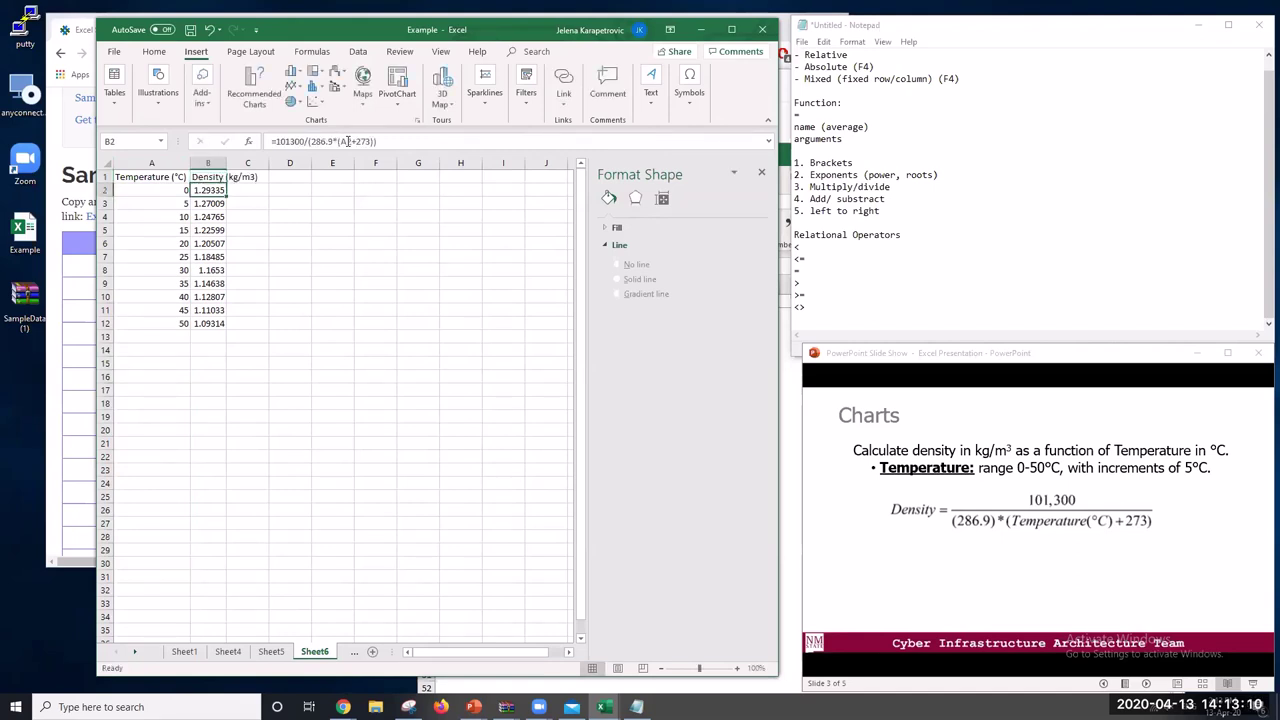
{"action": "left_click", "coordinate": [208, 177]}
{"action": "double_click", "coordinate": [227, 162]}
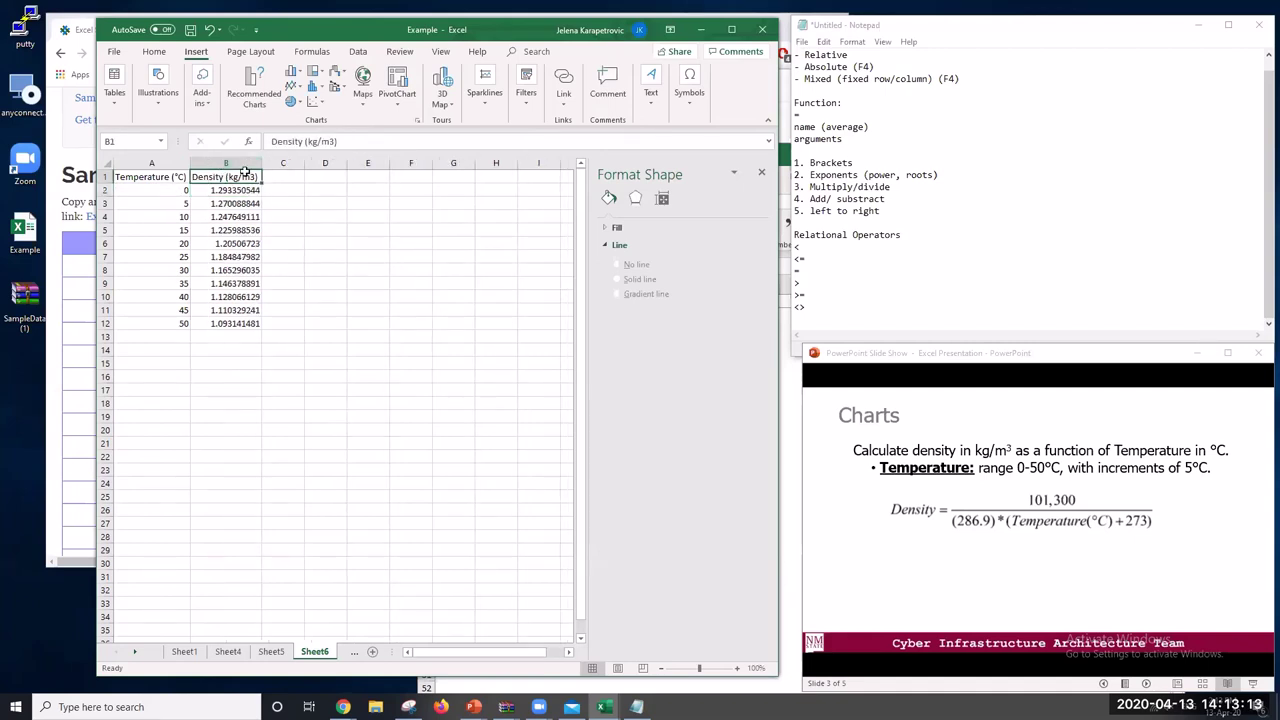
Format only the 3 in the B1 header's kg/m3 unit as superscript
{"action": "double_click", "coordinate": [251, 176]}
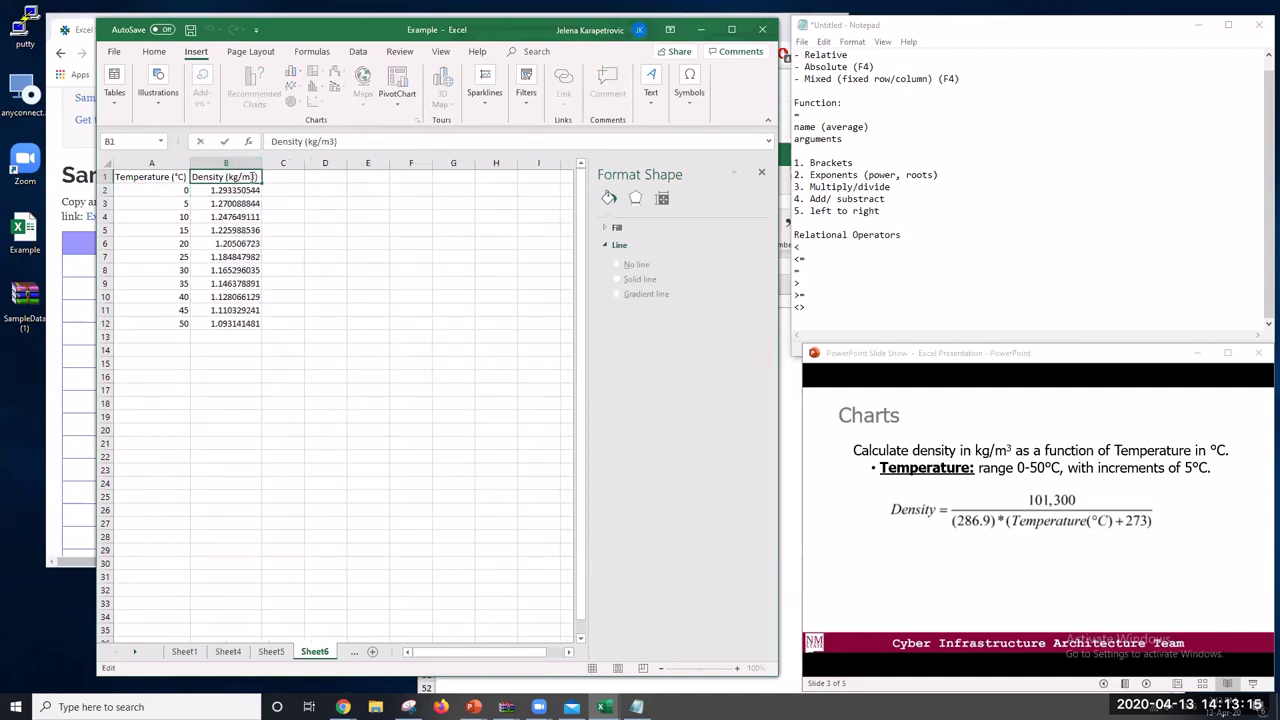
{"action": "left_click_drag", "start_coordinate": [258, 176], "coordinate": [253, 176]}
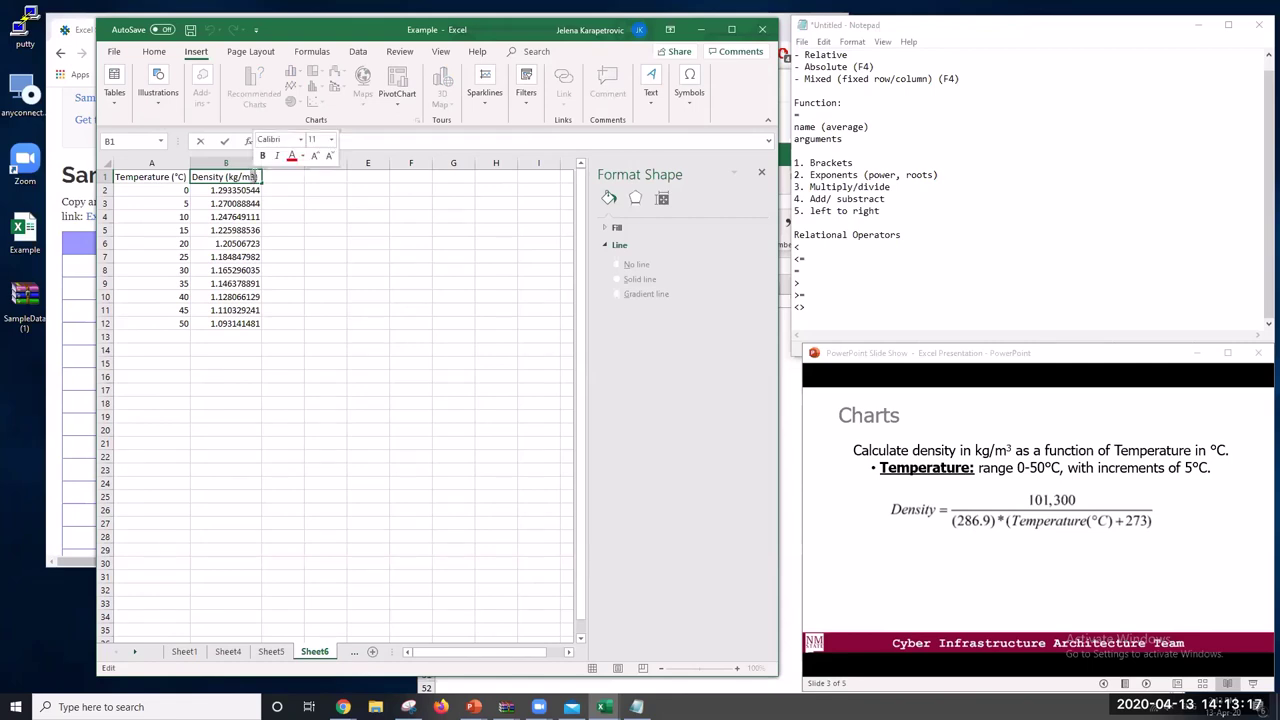
{"action": "right_click", "coordinate": [253, 176]}
{"action": "left_click", "coordinate": [298, 275]}
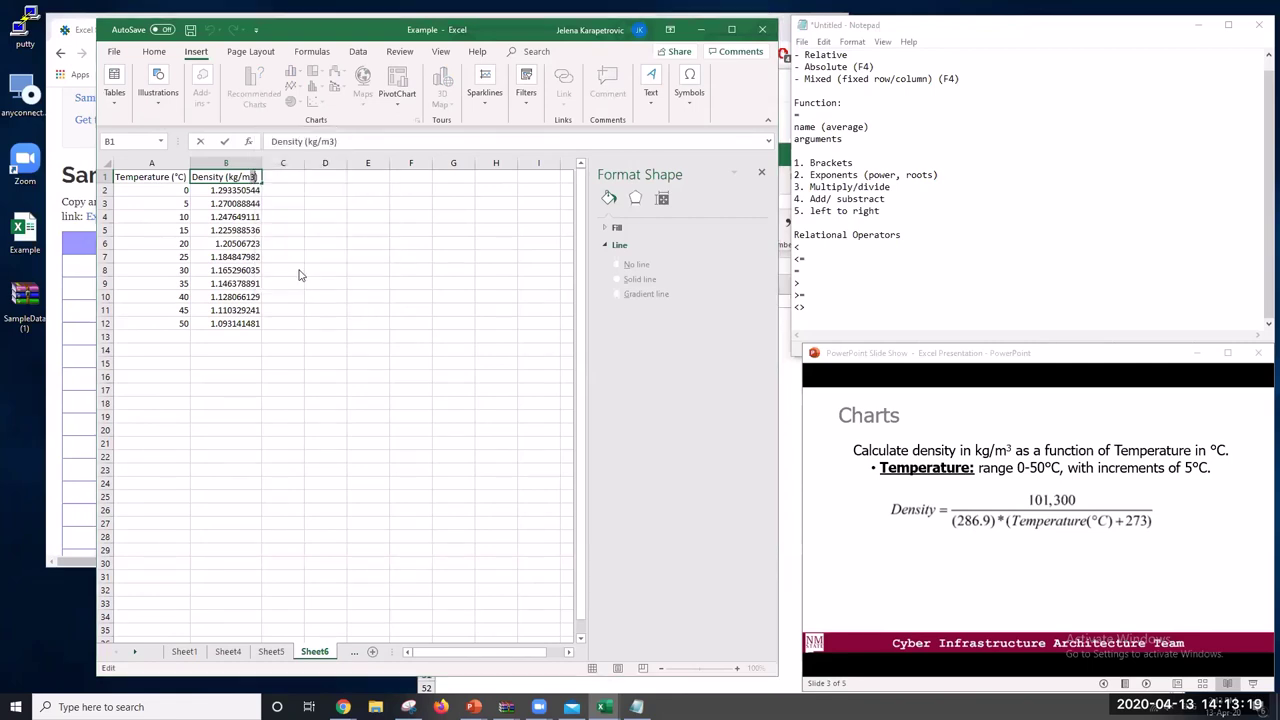
{"action": "left_click", "coordinate": [145, 282]}
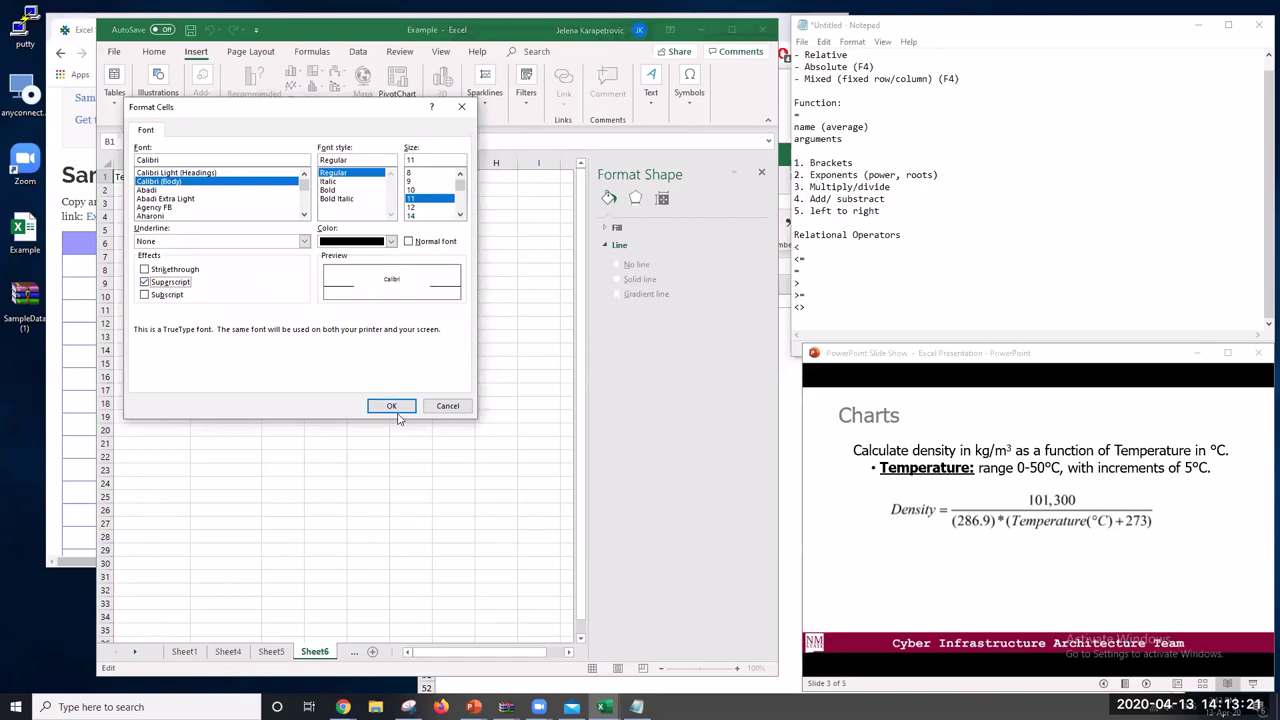
{"action": "left_click", "coordinate": [391, 405]}
{"action": "left_click", "coordinate": [385, 252]}
{"action": "left_click", "coordinate": [395, 311]}
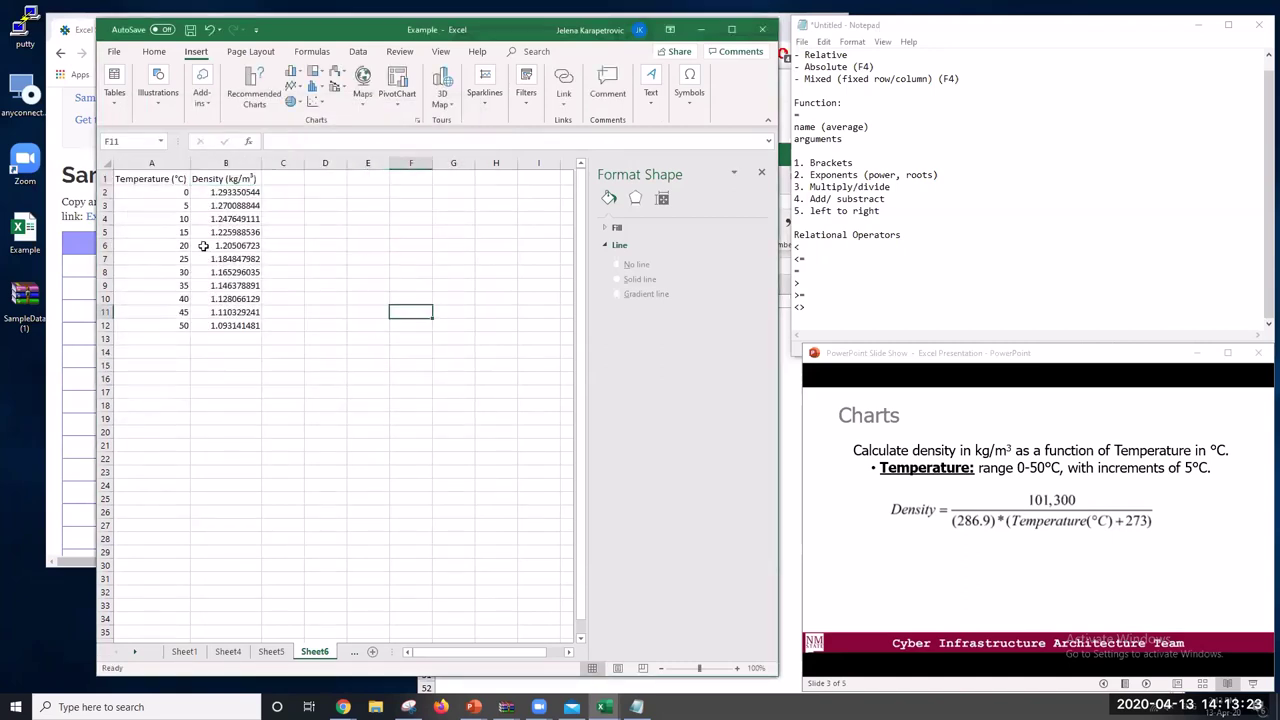
Format the density values in B2:B12 as Number with 2 decimal places
{"action": "left_click_drag", "start_coordinate": [168, 178], "coordinate": [237, 323]}
{"action": "left_click", "coordinate": [322, 340]}
{"action": "right_click", "coordinate": [237, 321]}
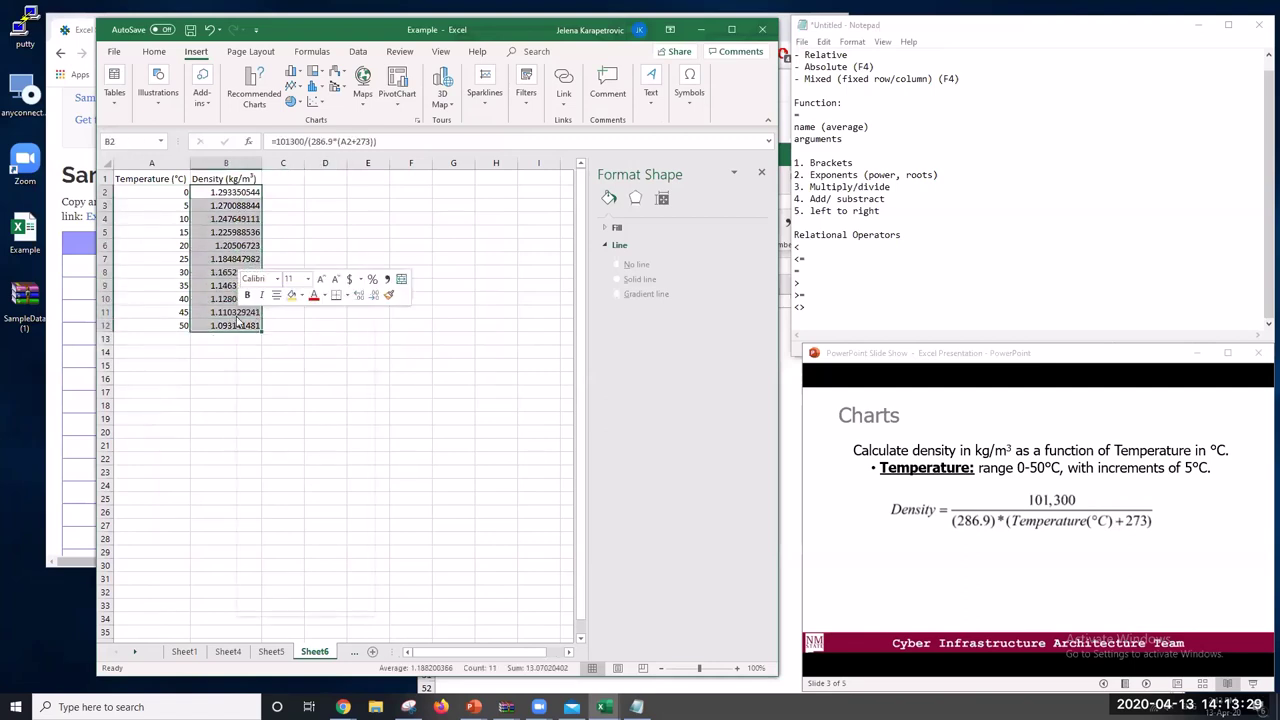
{"action": "left_click", "coordinate": [345, 557]}
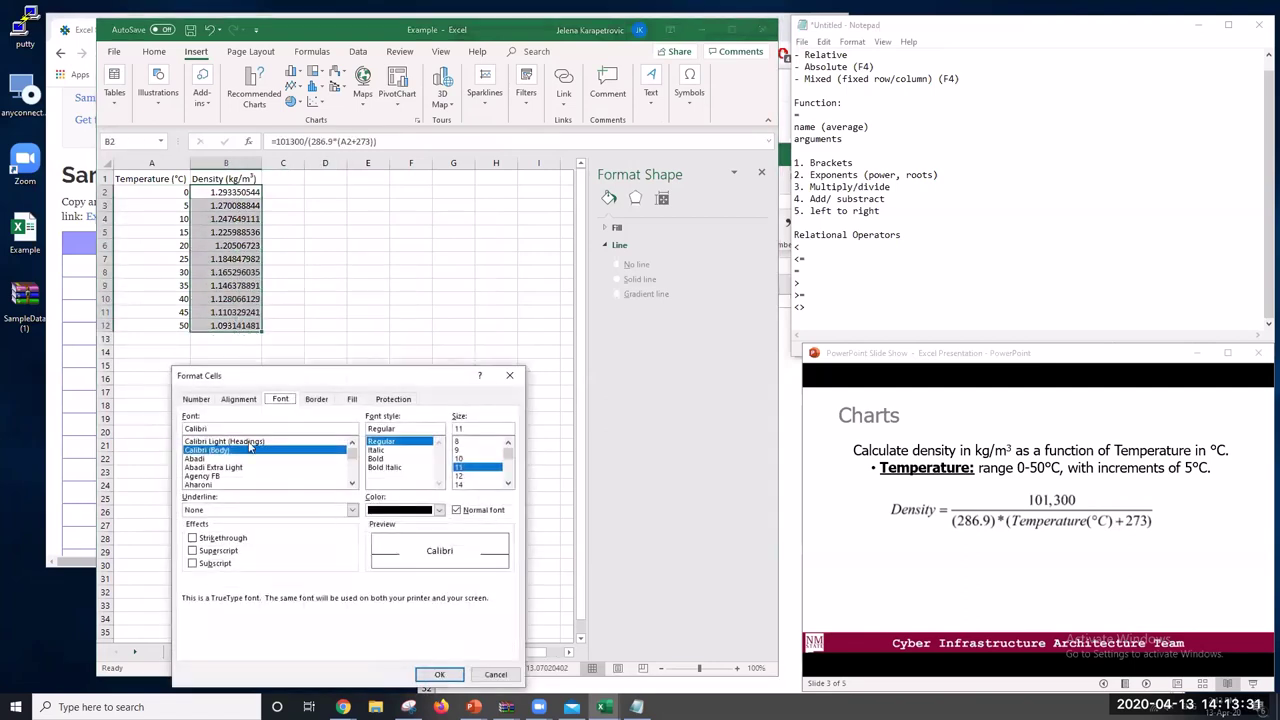
{"action": "left_click", "coordinate": [208, 402]}
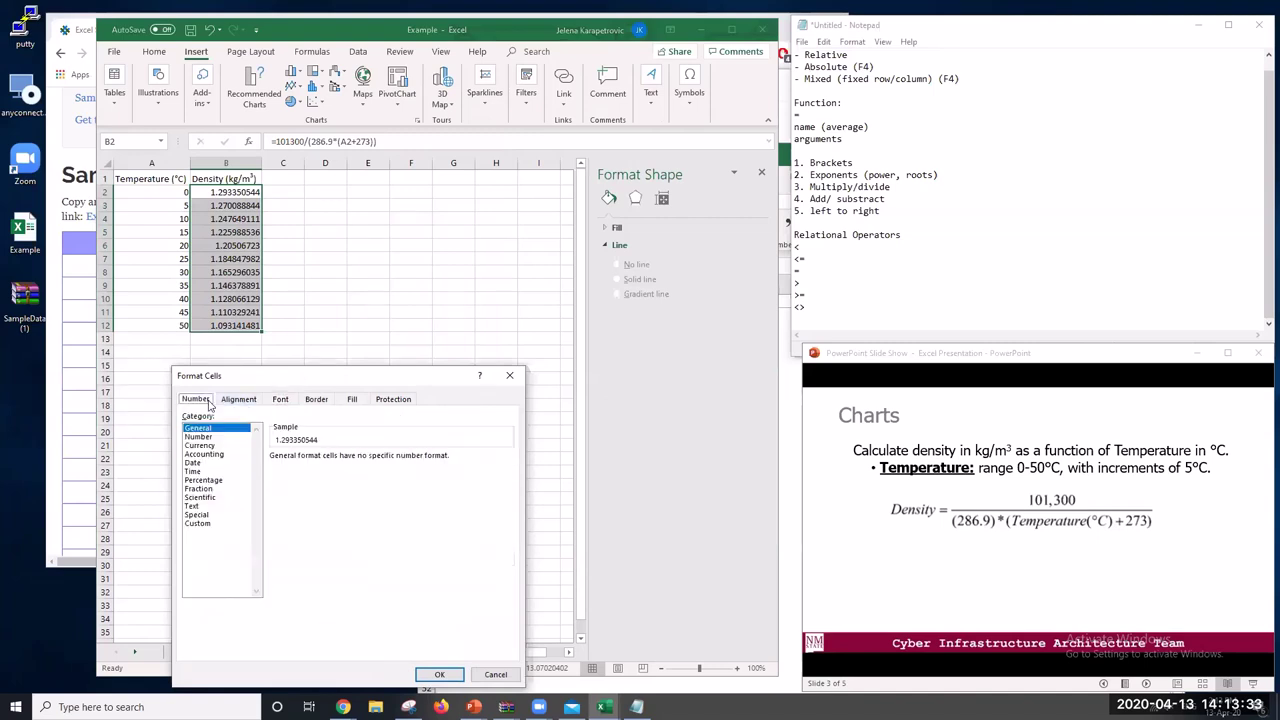
{"action": "left_click", "coordinate": [248, 400]}
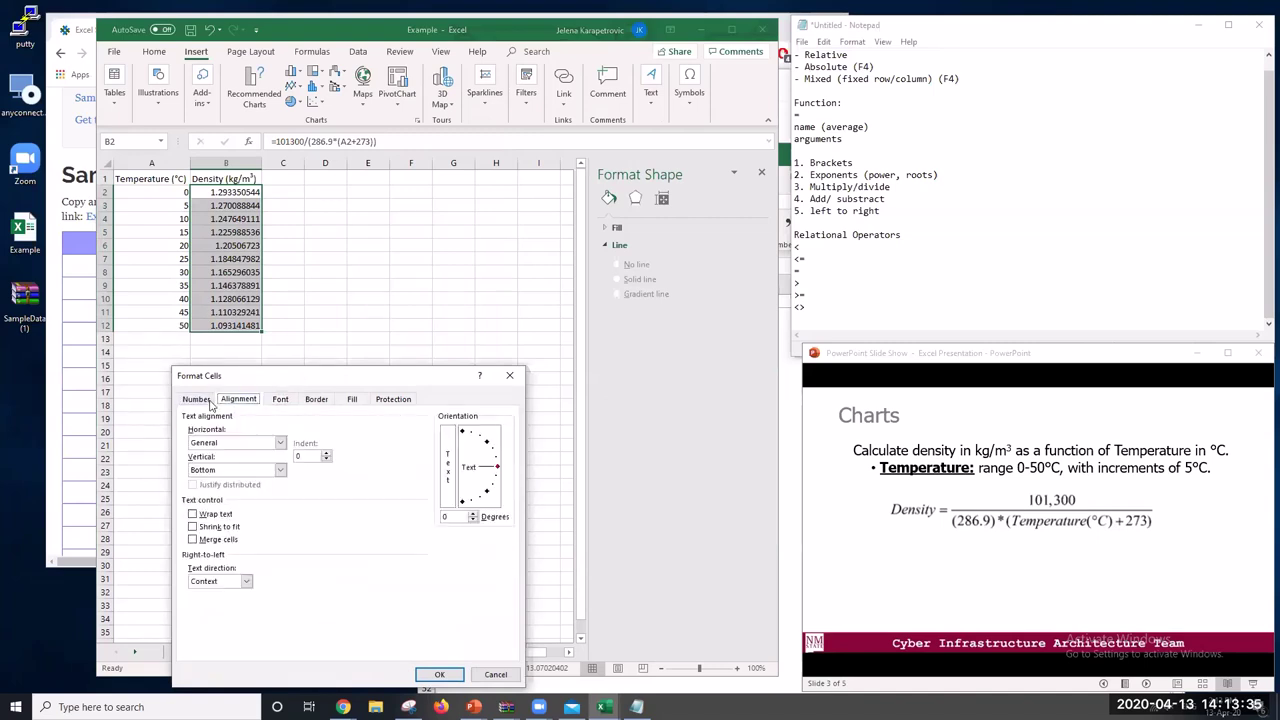
{"action": "left_click", "coordinate": [208, 401]}
{"action": "left_click", "coordinate": [218, 437]}
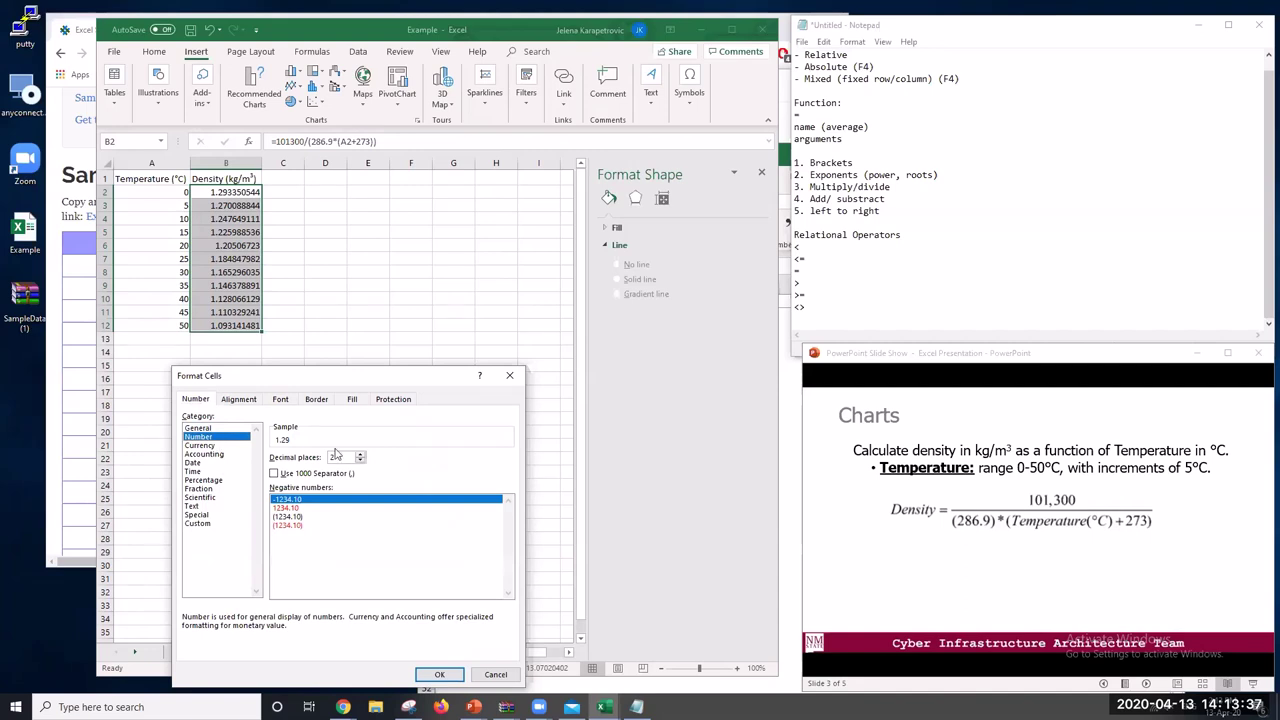
{"action": "left_click", "coordinate": [438, 674]}
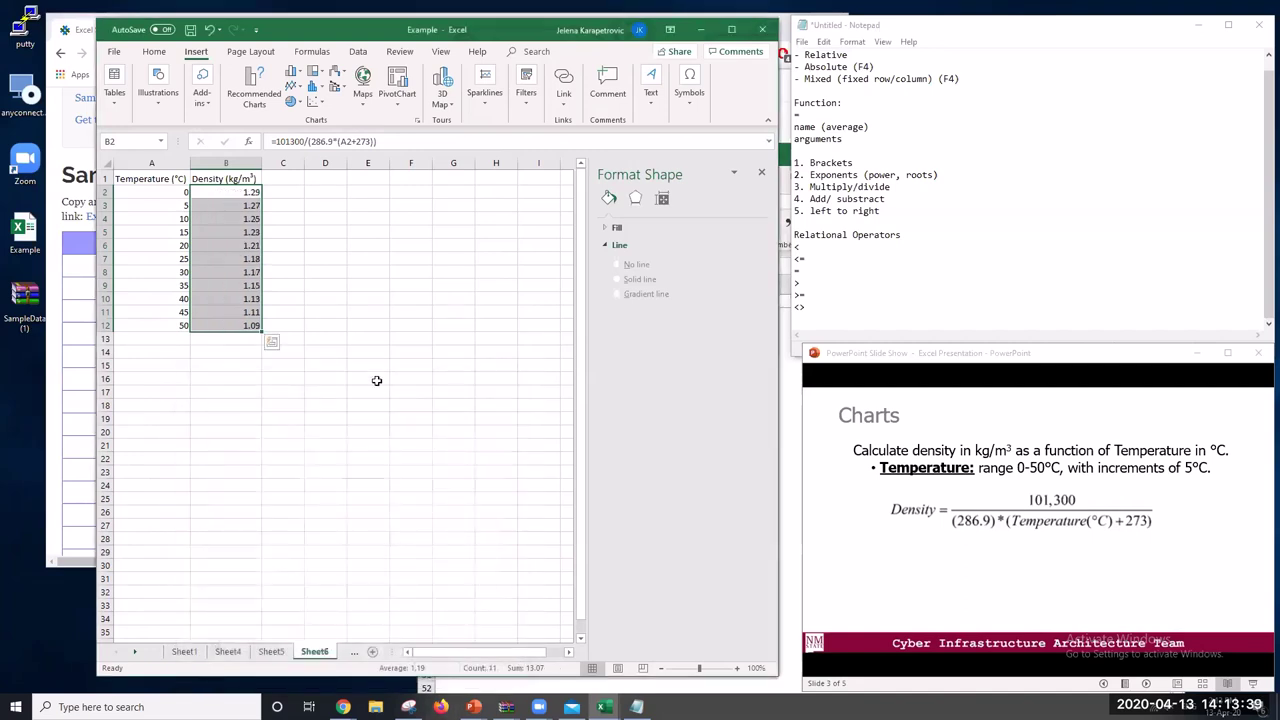
{"action": "left_click", "coordinate": [376, 380]}
{"action": "left_click", "coordinate": [321, 457]}
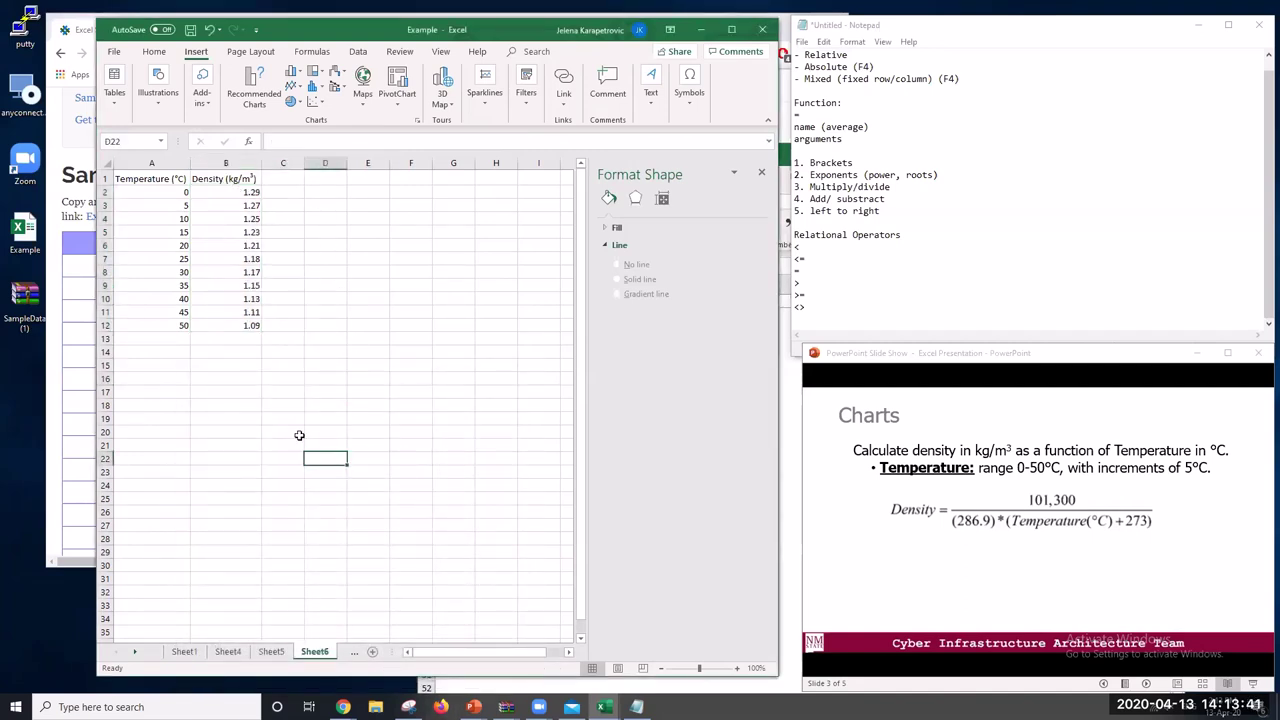
{"action": "left_click_drag", "start_coordinate": [150, 178], "coordinate": [214, 323]}
{"action": "left_click", "coordinate": [409, 284]}
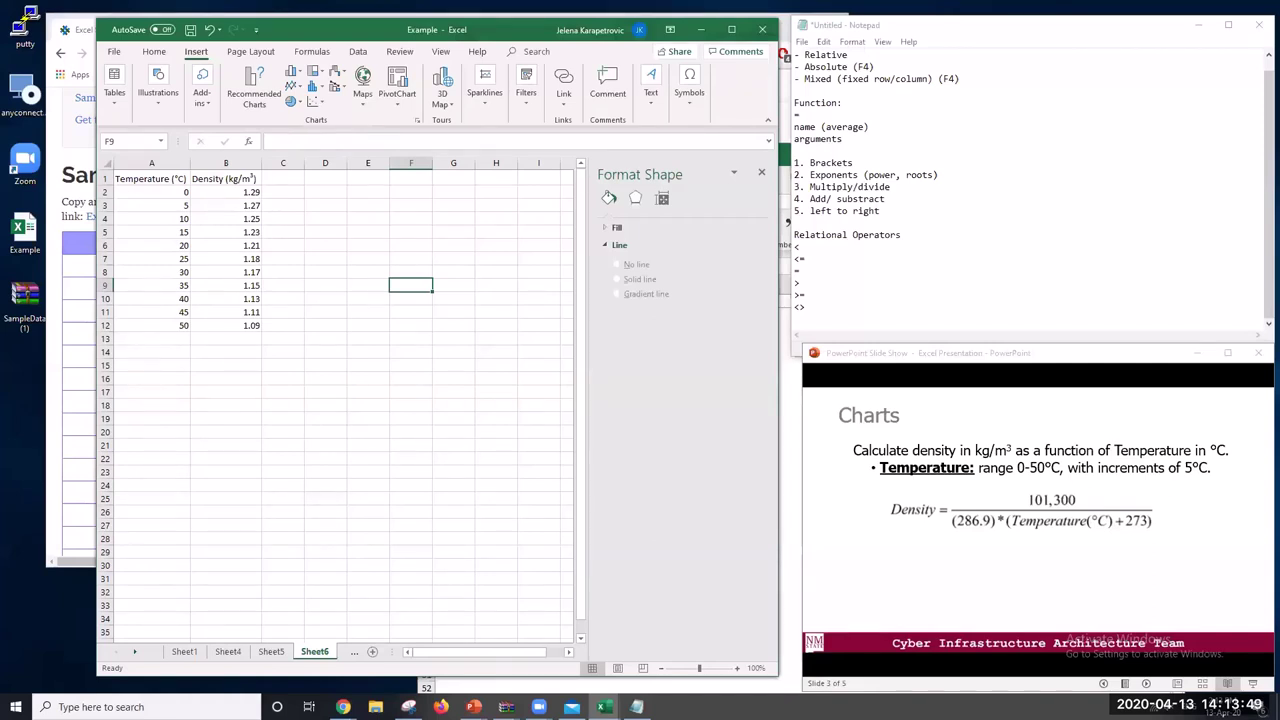
{"action": "left_click", "coordinate": [376, 234]}
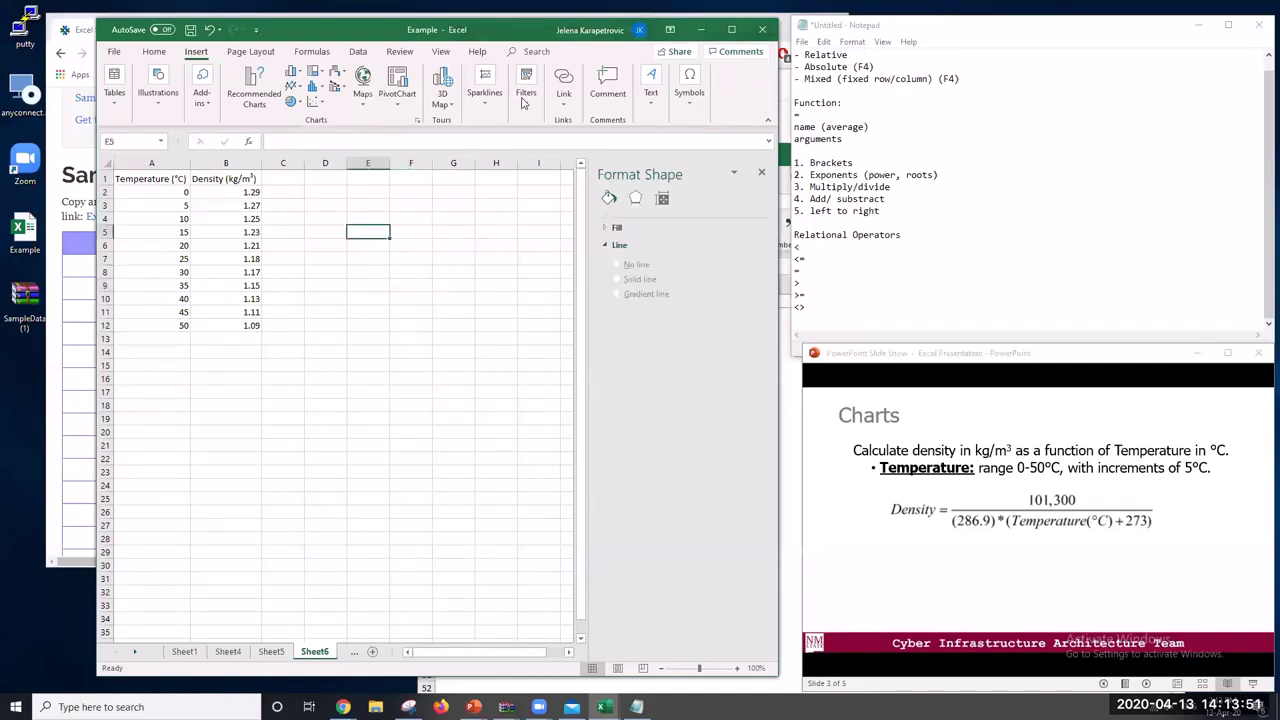
Move the Example workbook window down and to the left on the desktop and widen it to show more columns
{"action": "left_click_drag", "start_coordinate": [295, 30], "coordinate": [213, 71]}
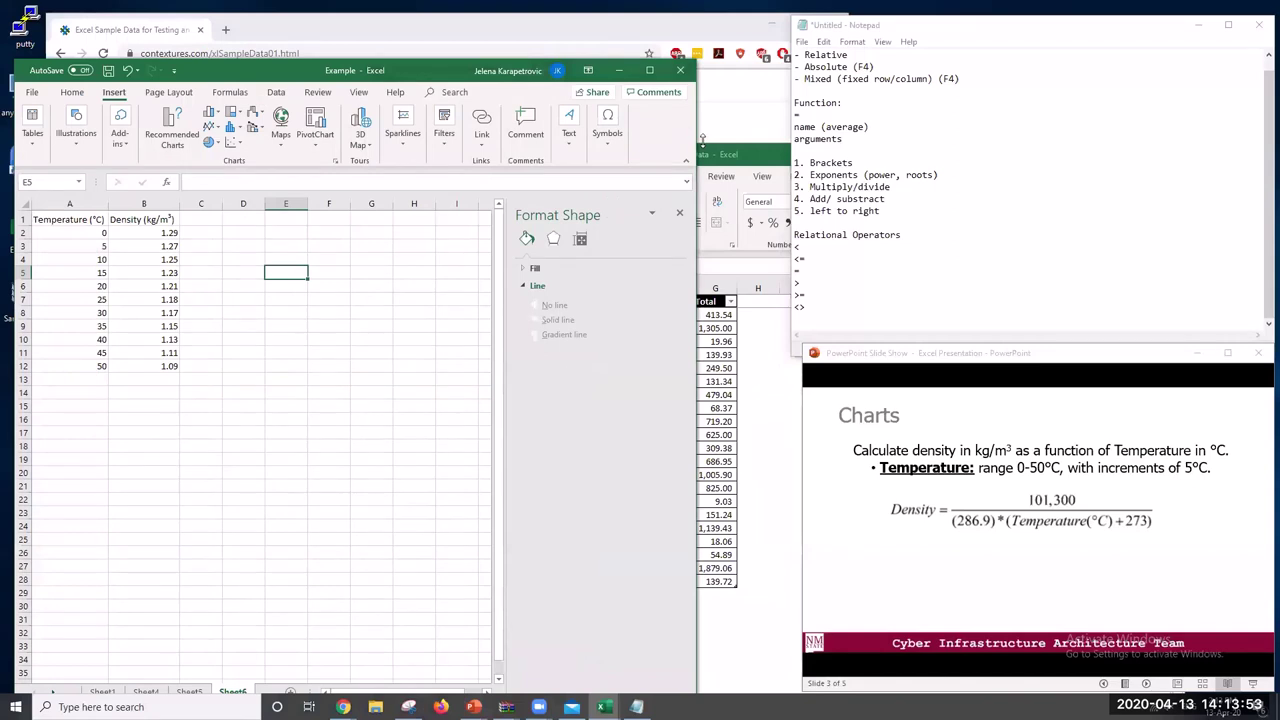
{"action": "left_click_drag", "start_coordinate": [697, 140], "coordinate": [929, 140]}
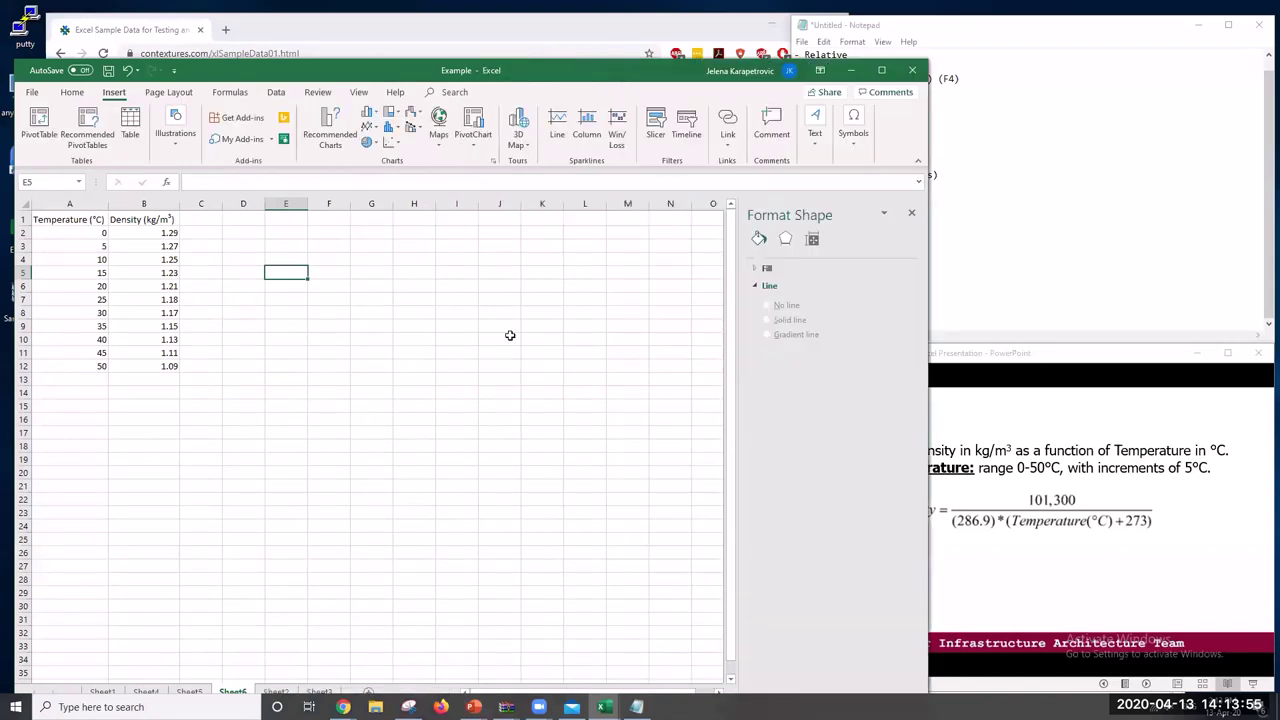
{"action": "left_click", "coordinate": [507, 336]}
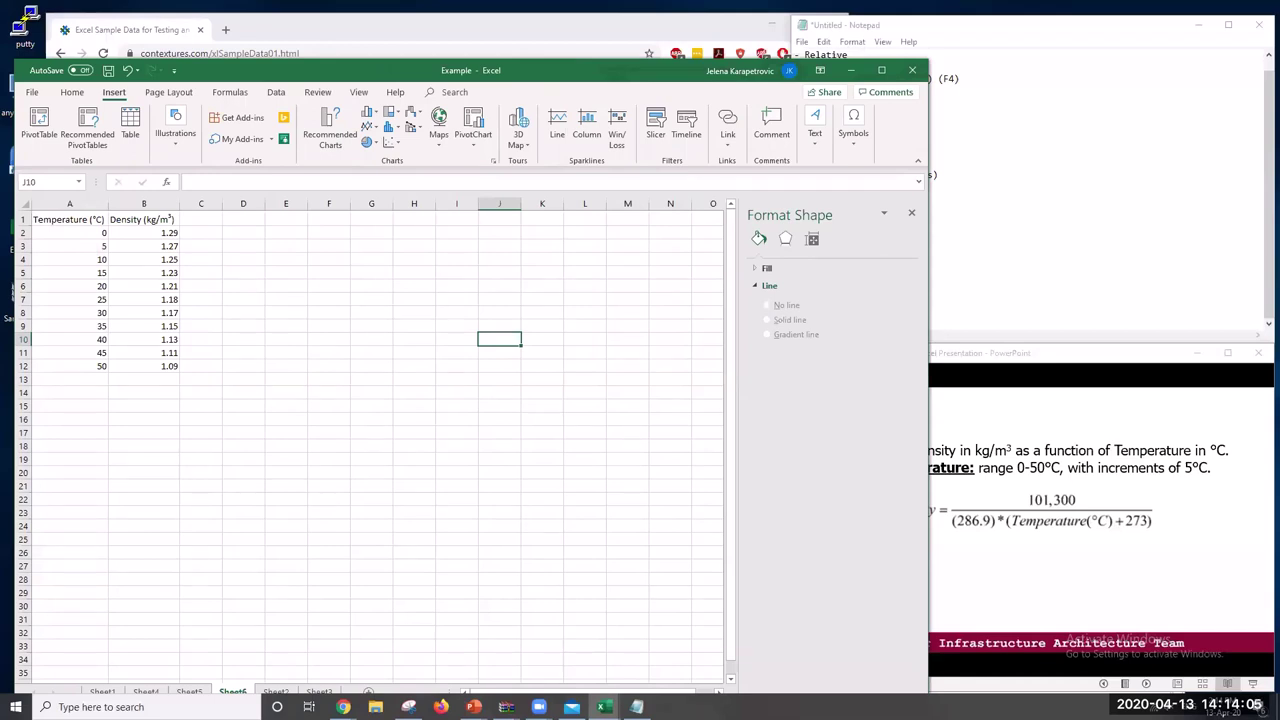
{"action": "left_click", "coordinate": [343, 707]}
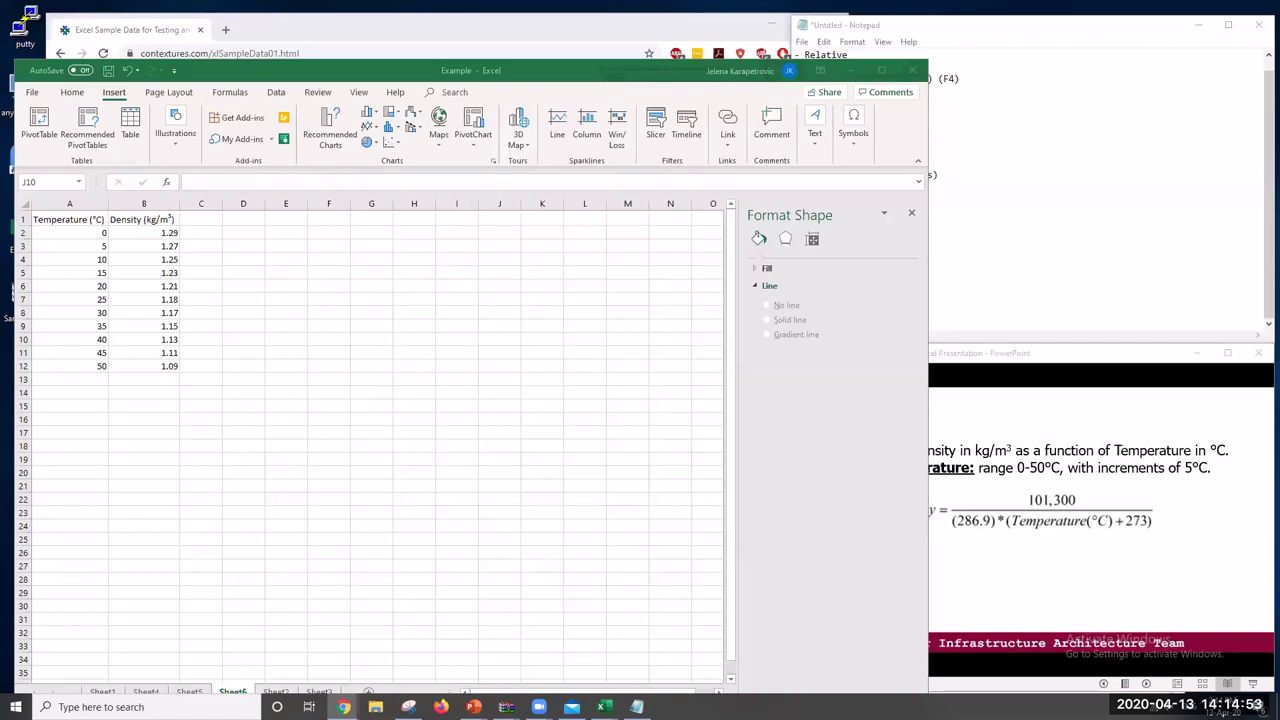
{"action": "key", "text": "alt+Tab"}
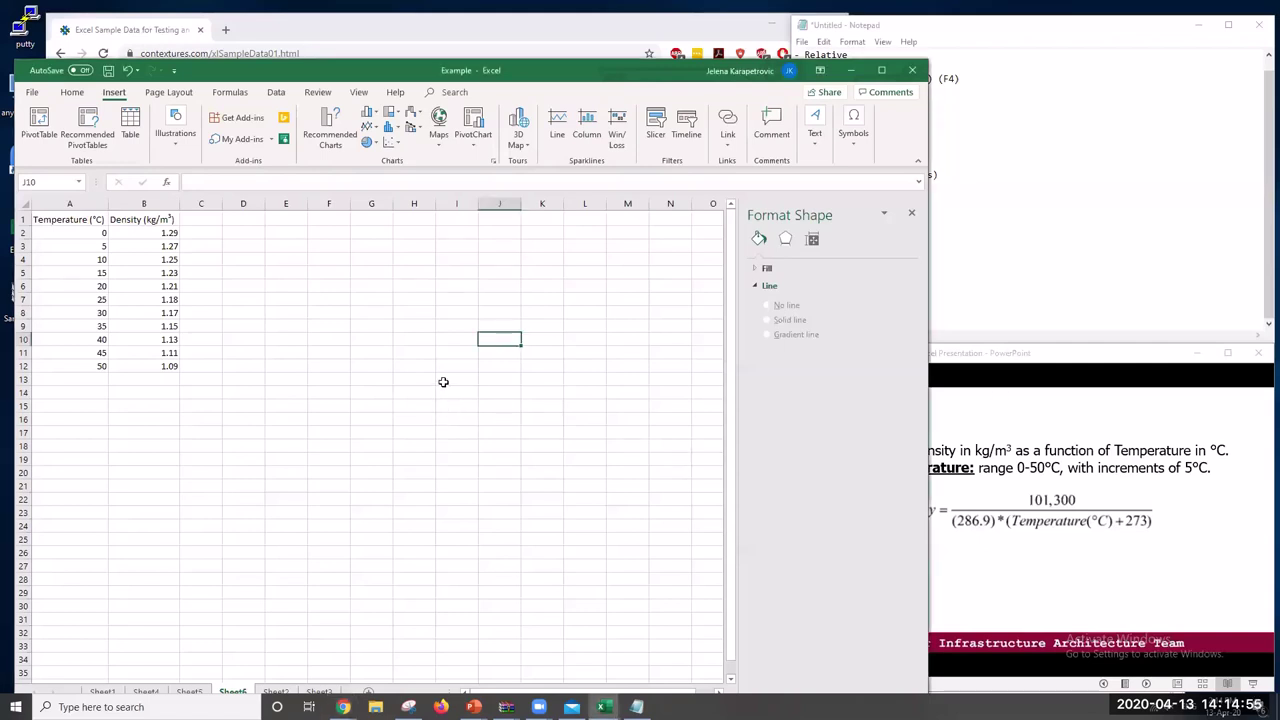
{"action": "left_click", "coordinate": [136, 441]}
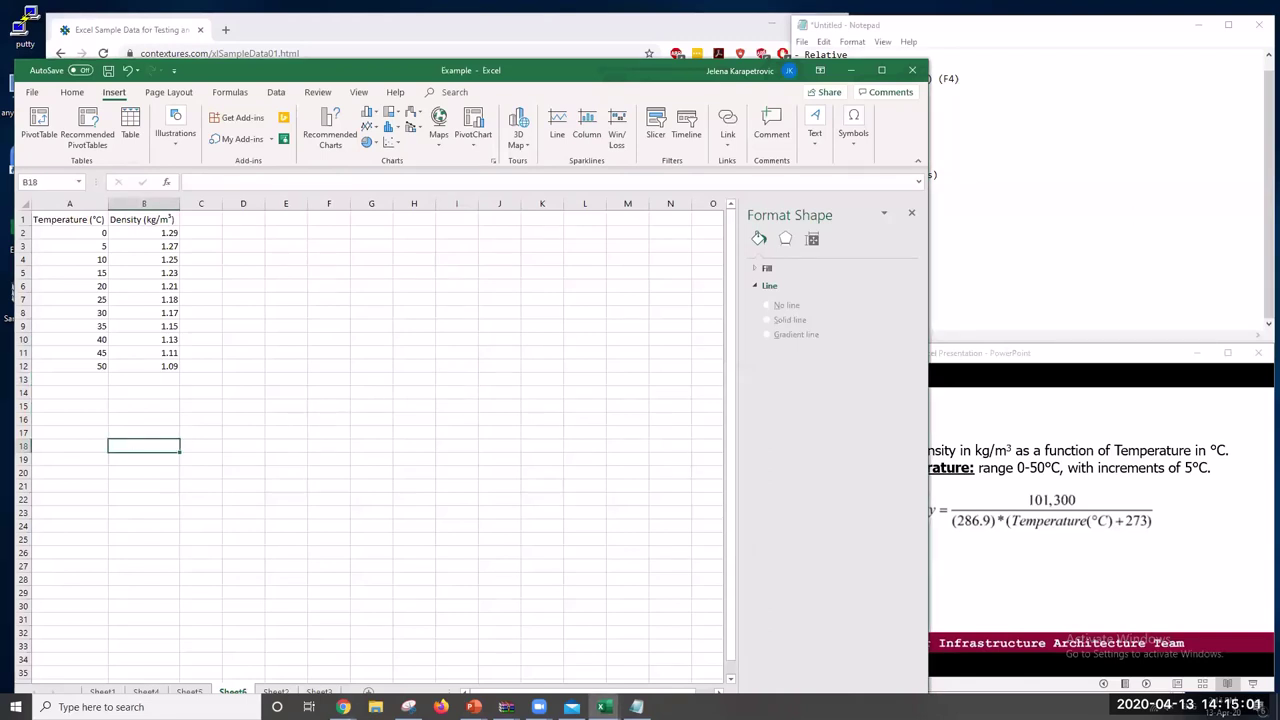
{"action": "key", "text": "alt+Tab"}
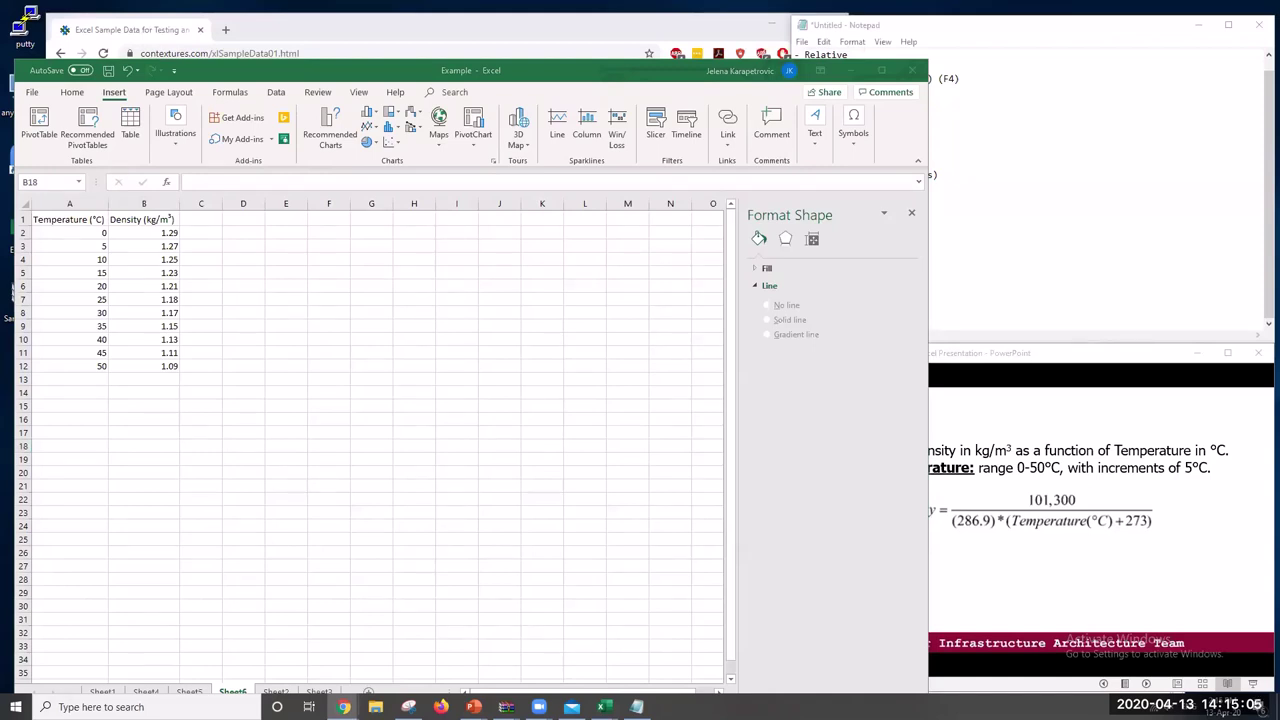
{"action": "key", "text": "alt+Tab"}
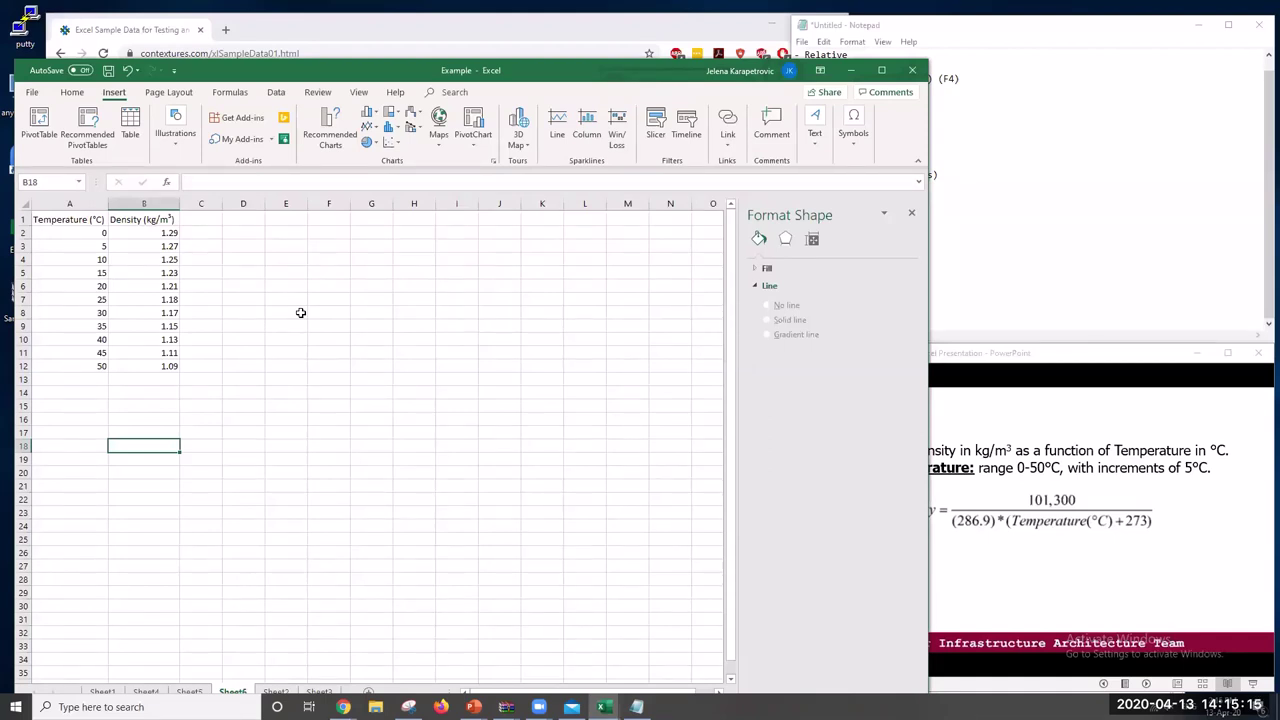
{"action": "left_click", "coordinate": [300, 313]}
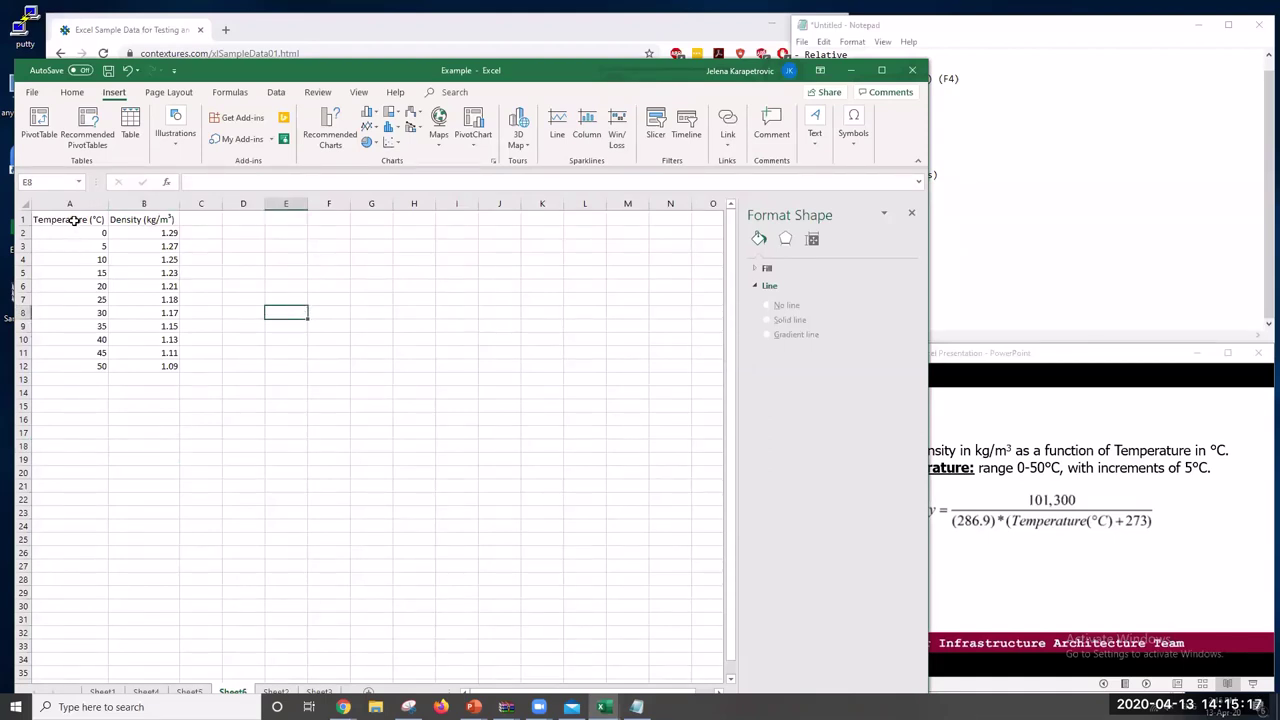
Make the headers in A1:B1 bold and apply all borders to the data table in A1:B12
{"action": "left_click_drag", "start_coordinate": [73, 220], "coordinate": [150, 220]}
{"action": "left_click", "coordinate": [74, 92]}
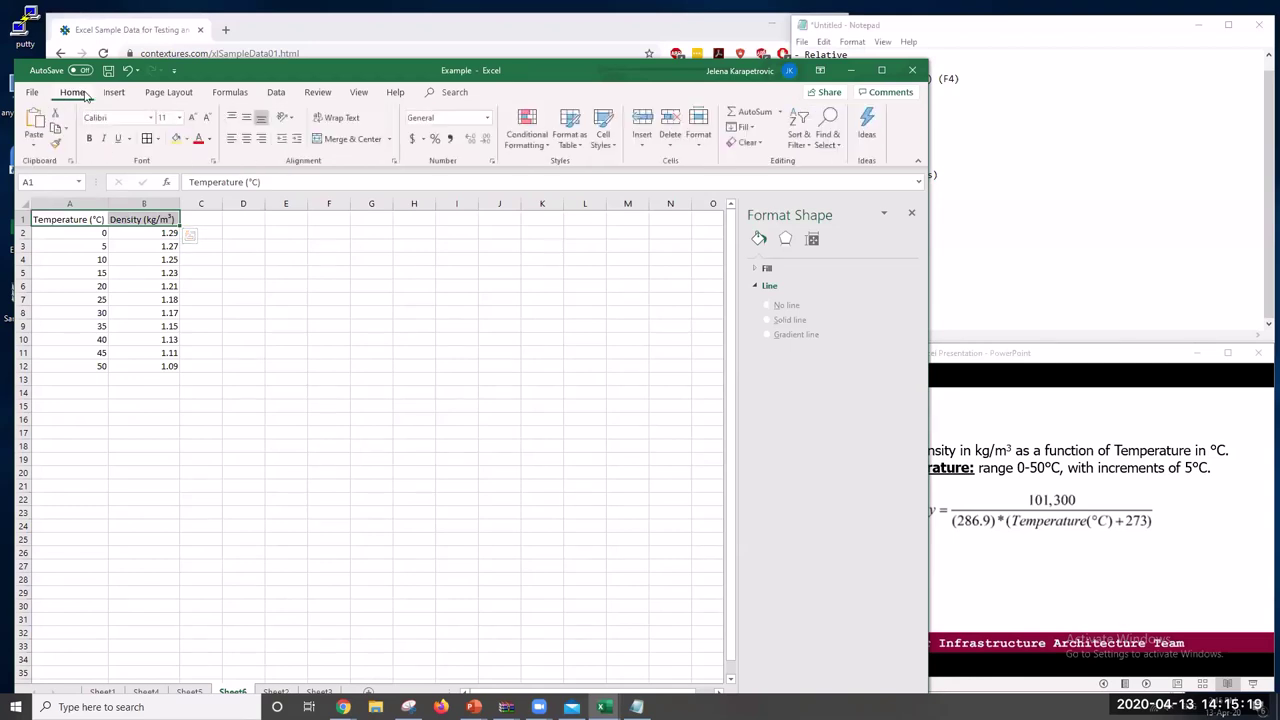
{"action": "left_click", "coordinate": [277, 391]}
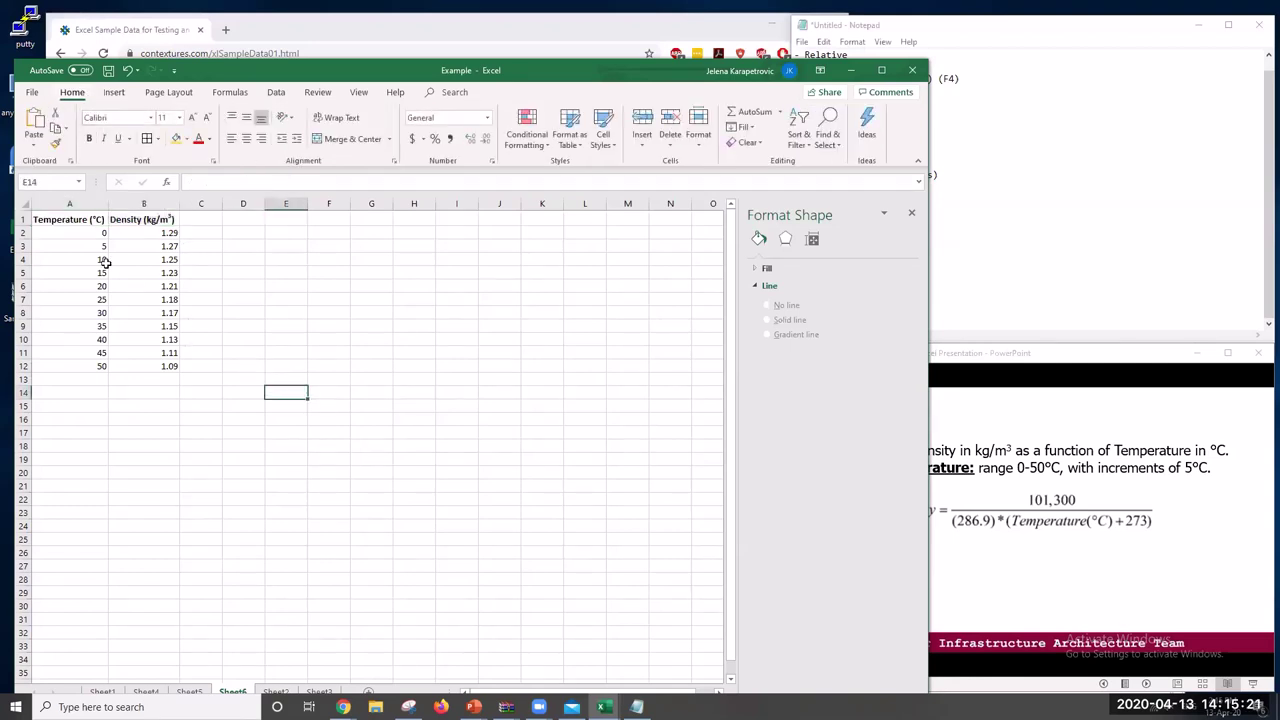
{"action": "left_click_drag", "start_coordinate": [87, 218], "coordinate": [140, 363]}
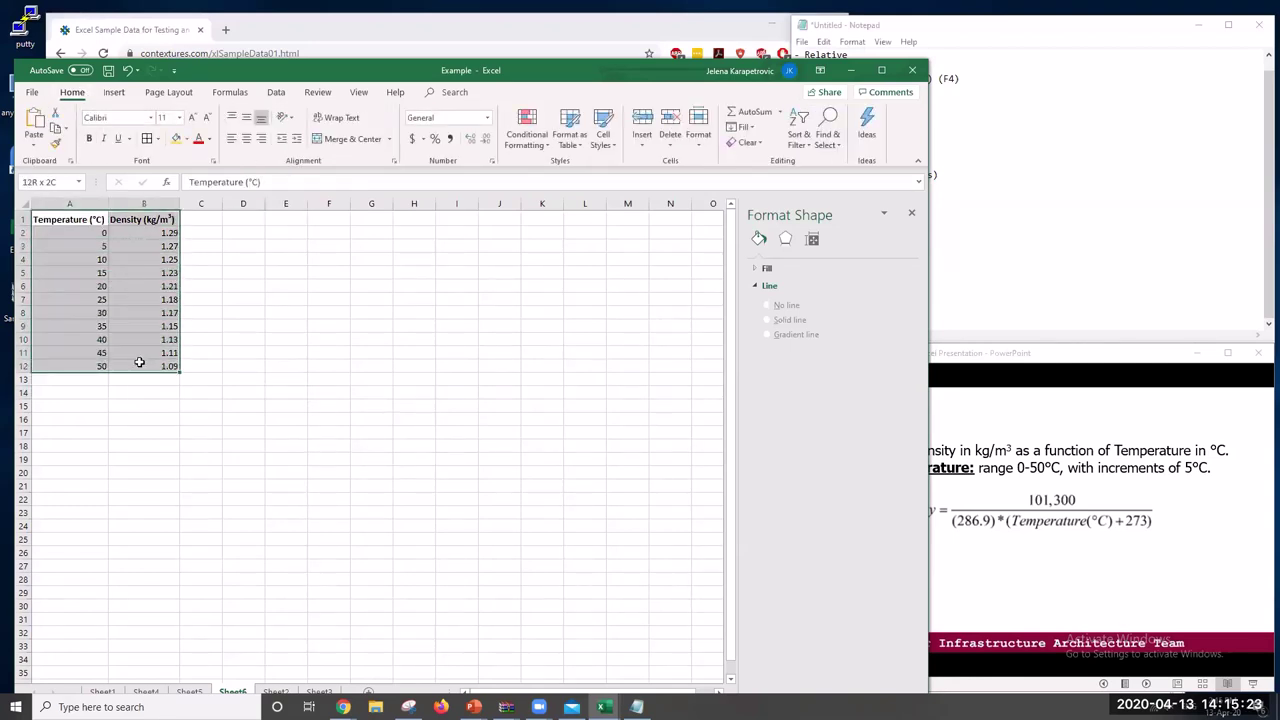
{"action": "left_click", "coordinate": [276, 337]}
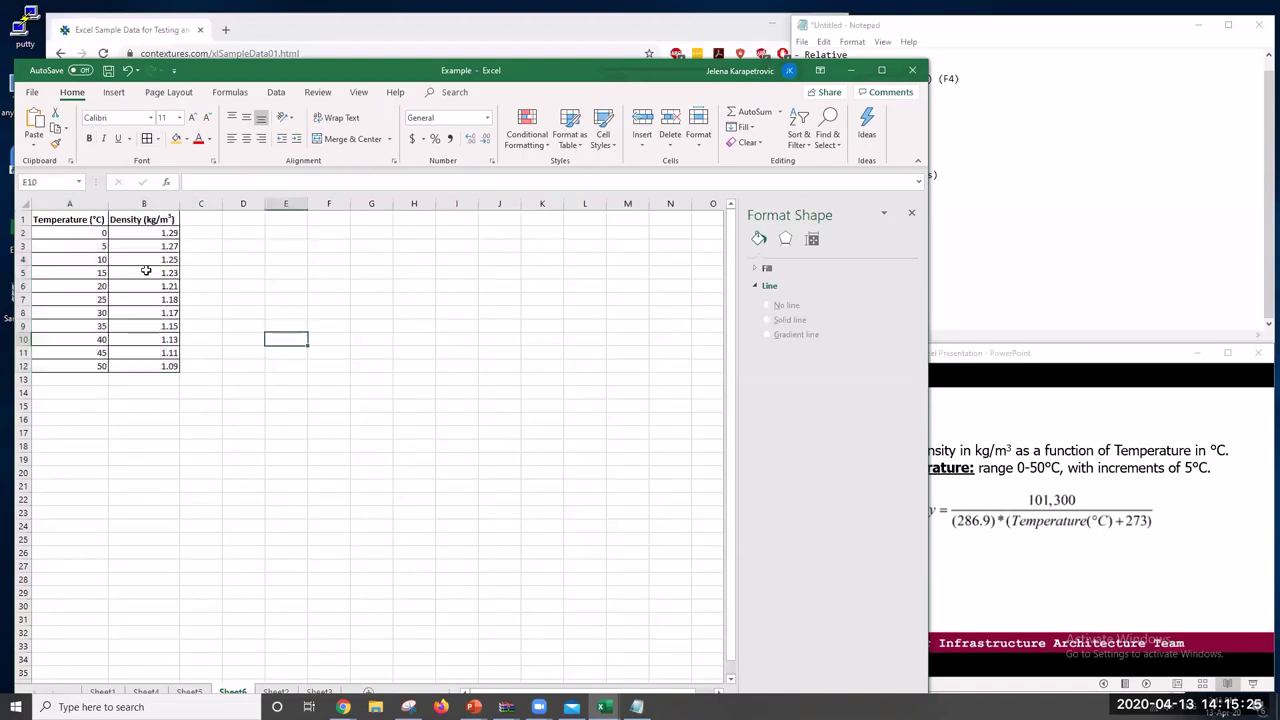
{"action": "left_click_drag", "start_coordinate": [93, 218], "coordinate": [160, 219]}
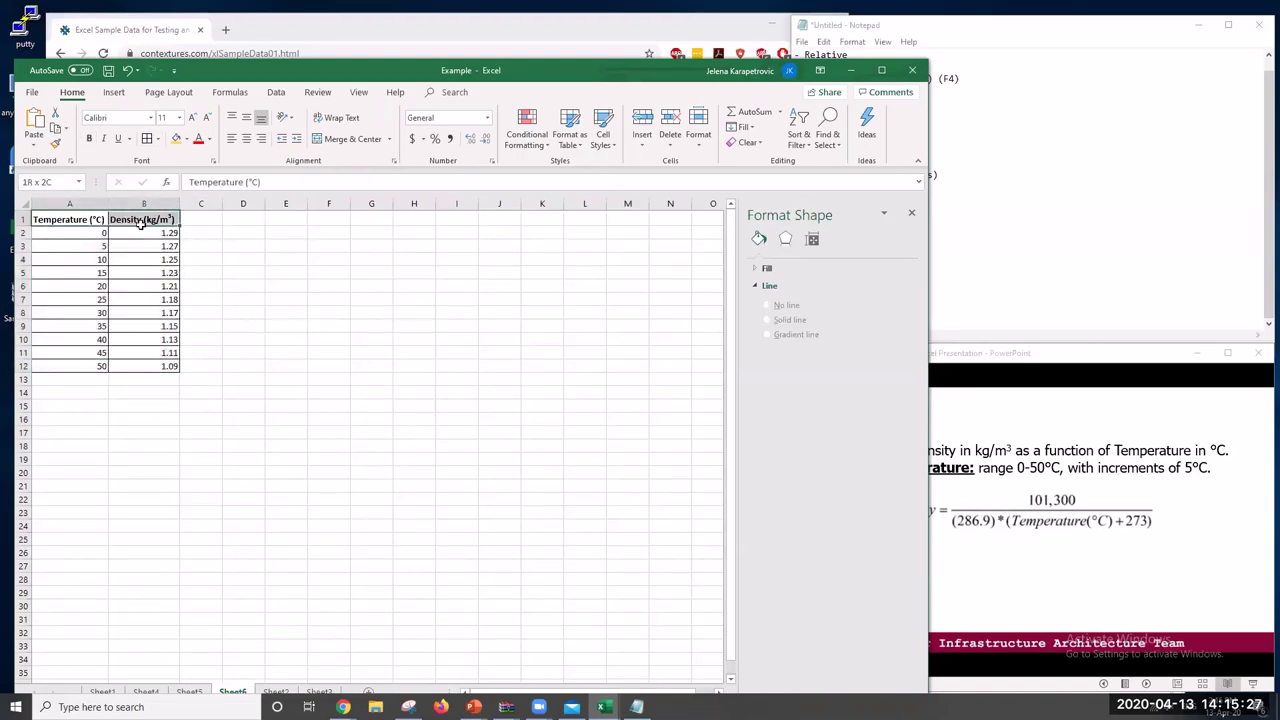
{"action": "left_click", "coordinate": [346, 380]}
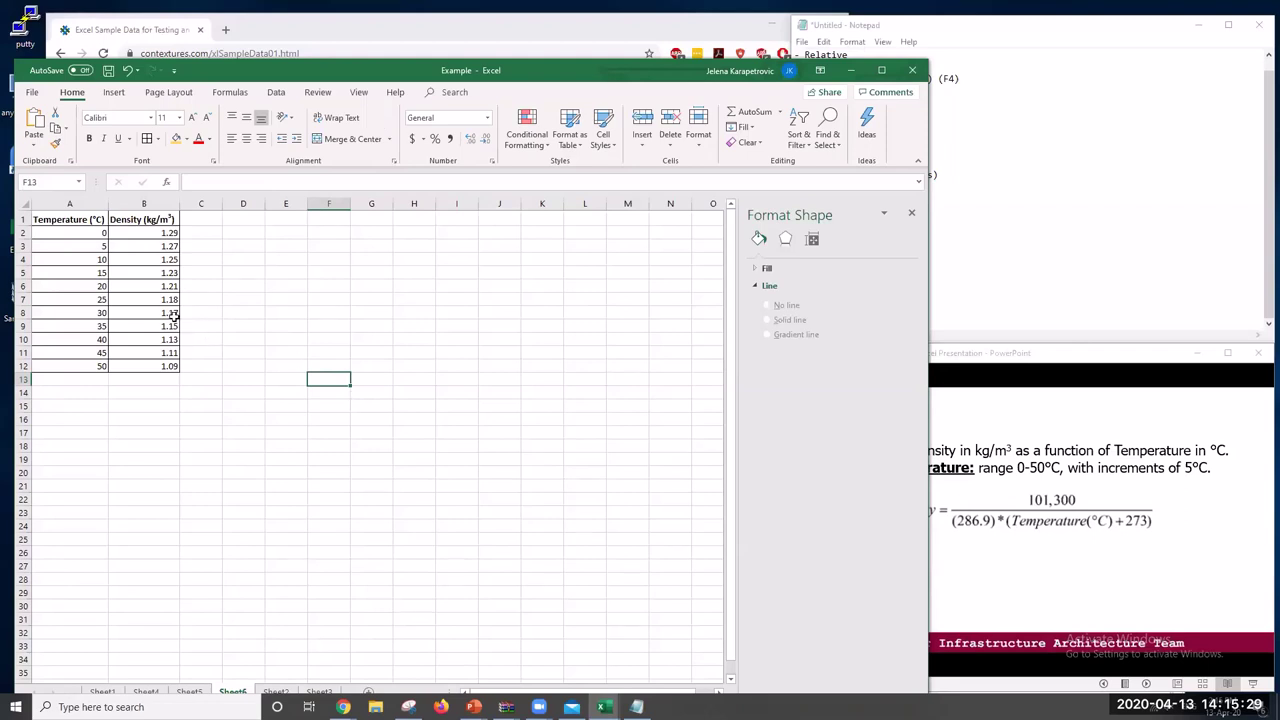
Insert a markers-only Scatter chart from A1:B12 and move it up beside the data table
{"action": "left_click_drag", "start_coordinate": [95, 222], "coordinate": [153, 366]}
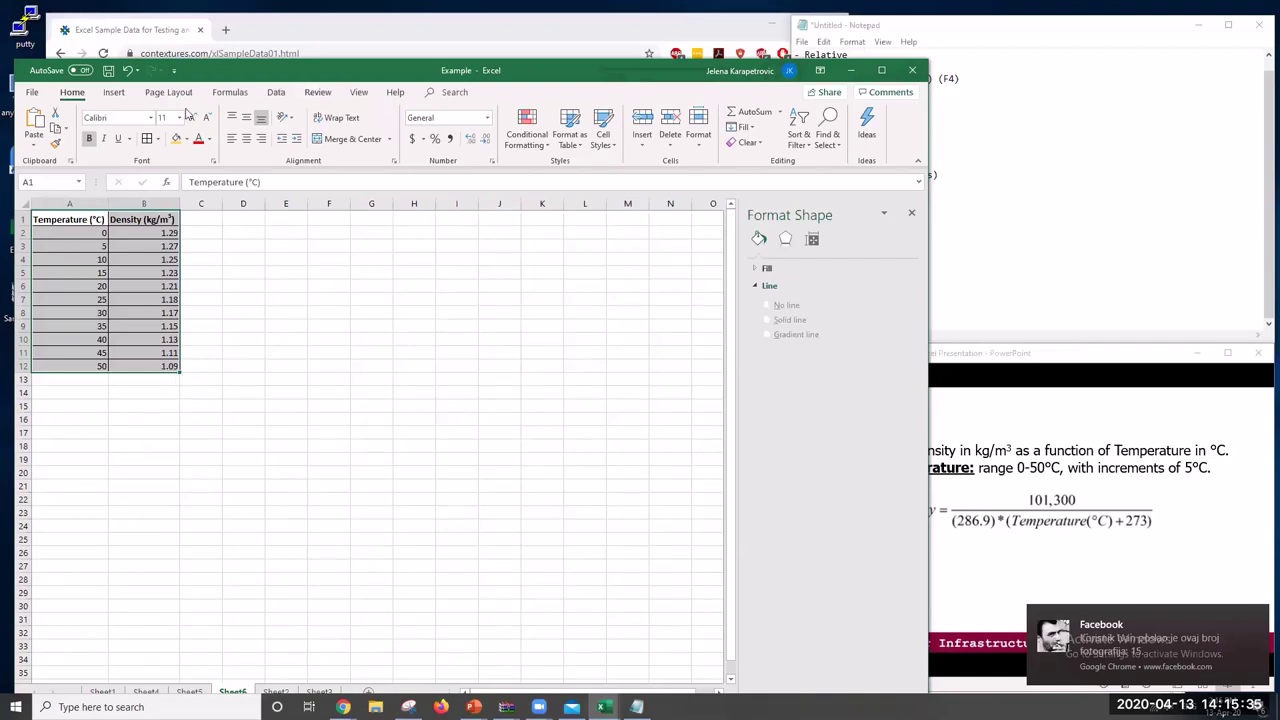
{"action": "left_click", "coordinate": [114, 93]}
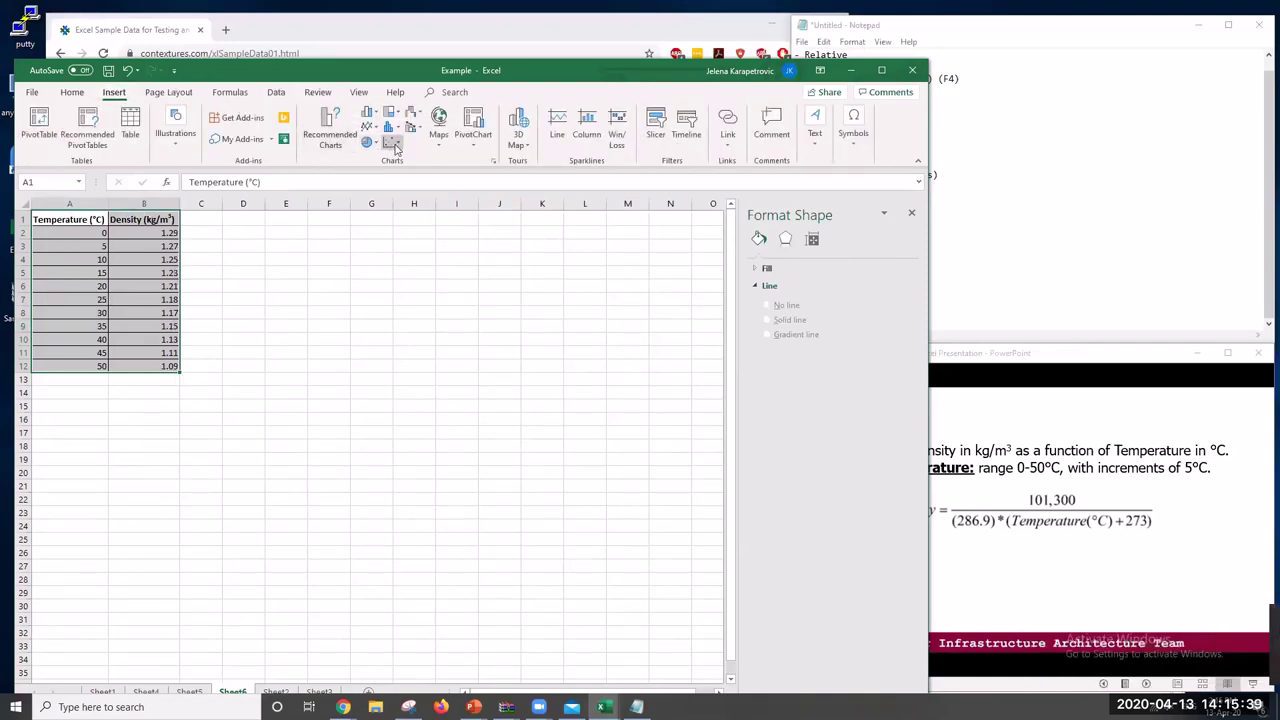
{"action": "left_click", "coordinate": [392, 143]}
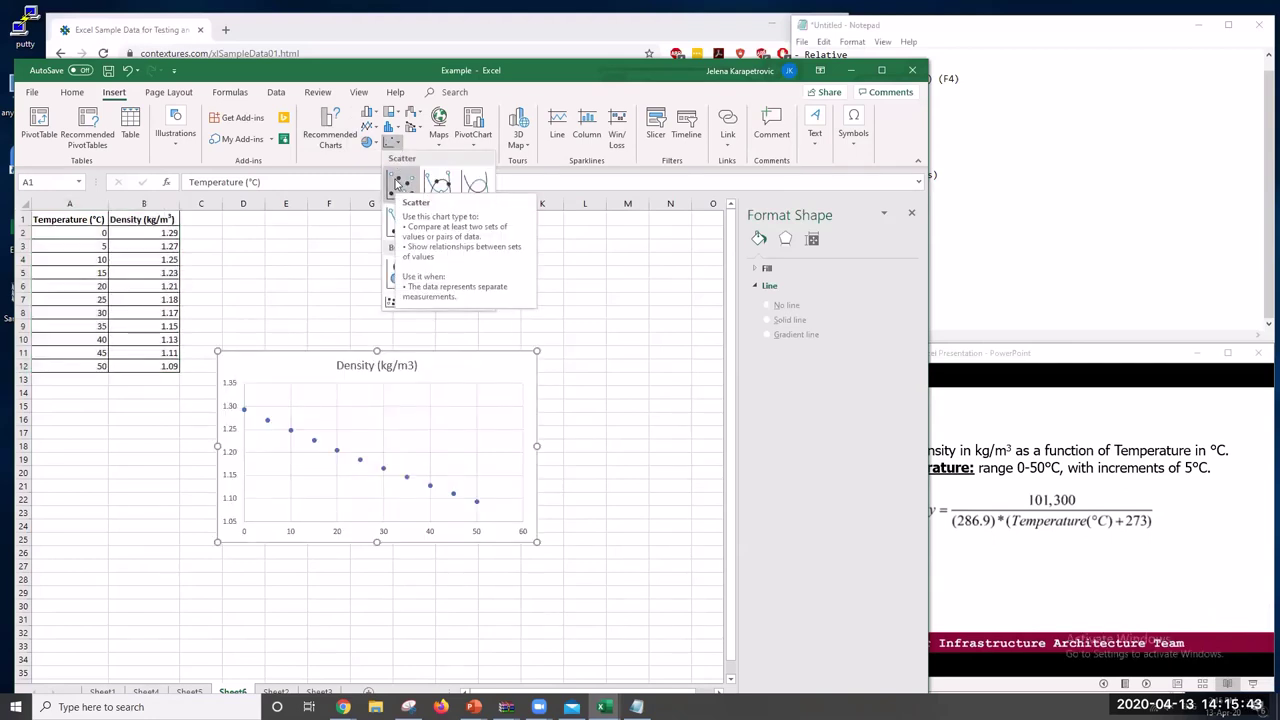
{"action": "left_click", "coordinate": [398, 183]}
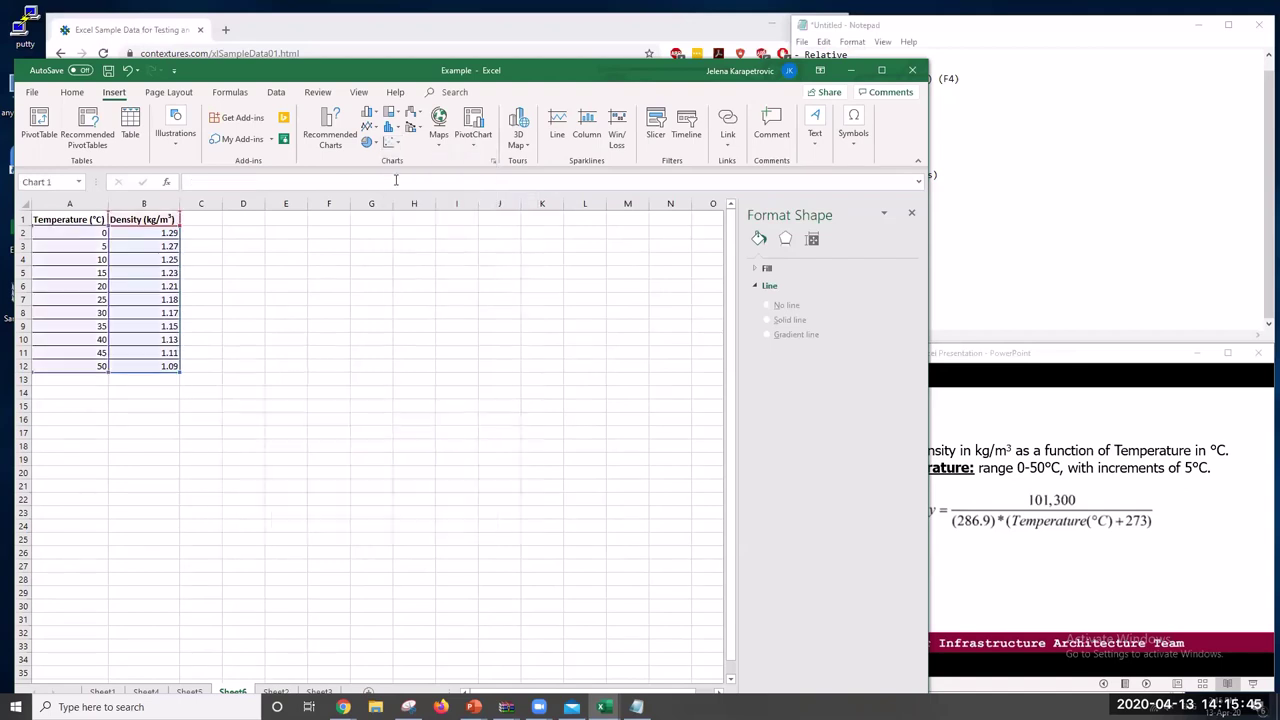
{"action": "left_click_drag", "start_coordinate": [472, 367], "coordinate": [493, 246]}
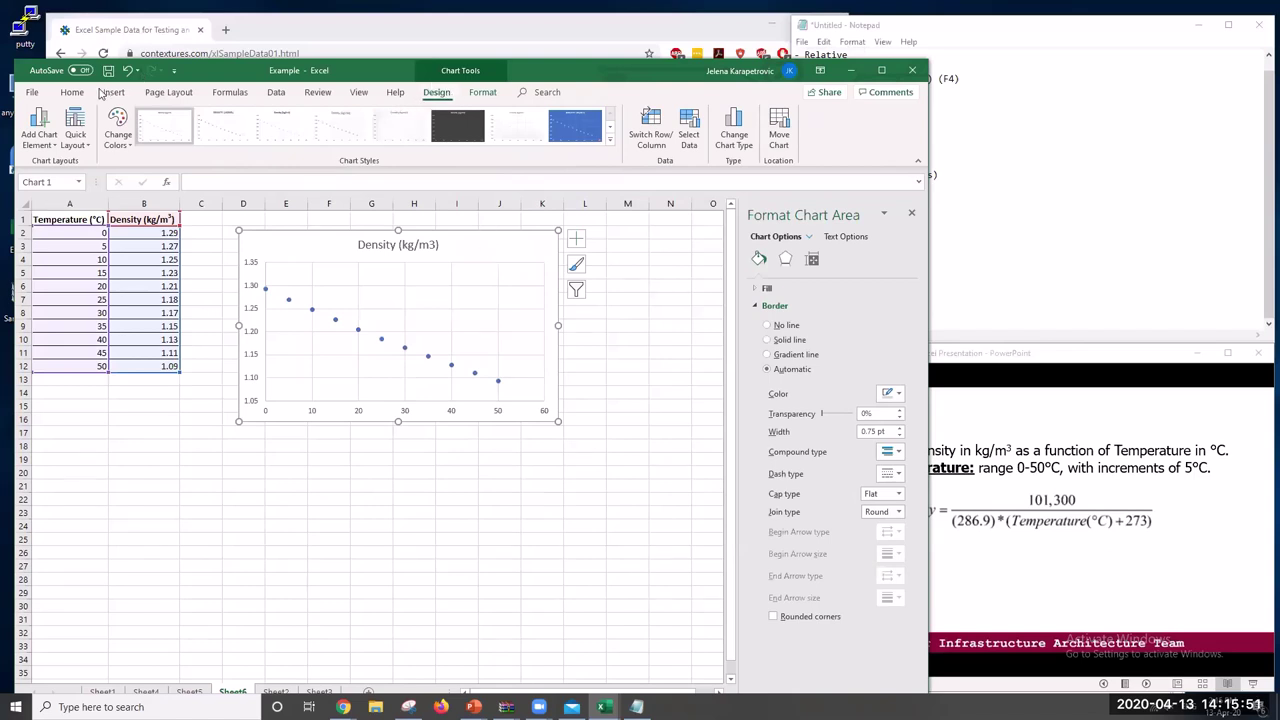
Add a primary horizontal axis title and a primary vertical axis title to the scatter chart
{"action": "left_click", "coordinate": [44, 127]}
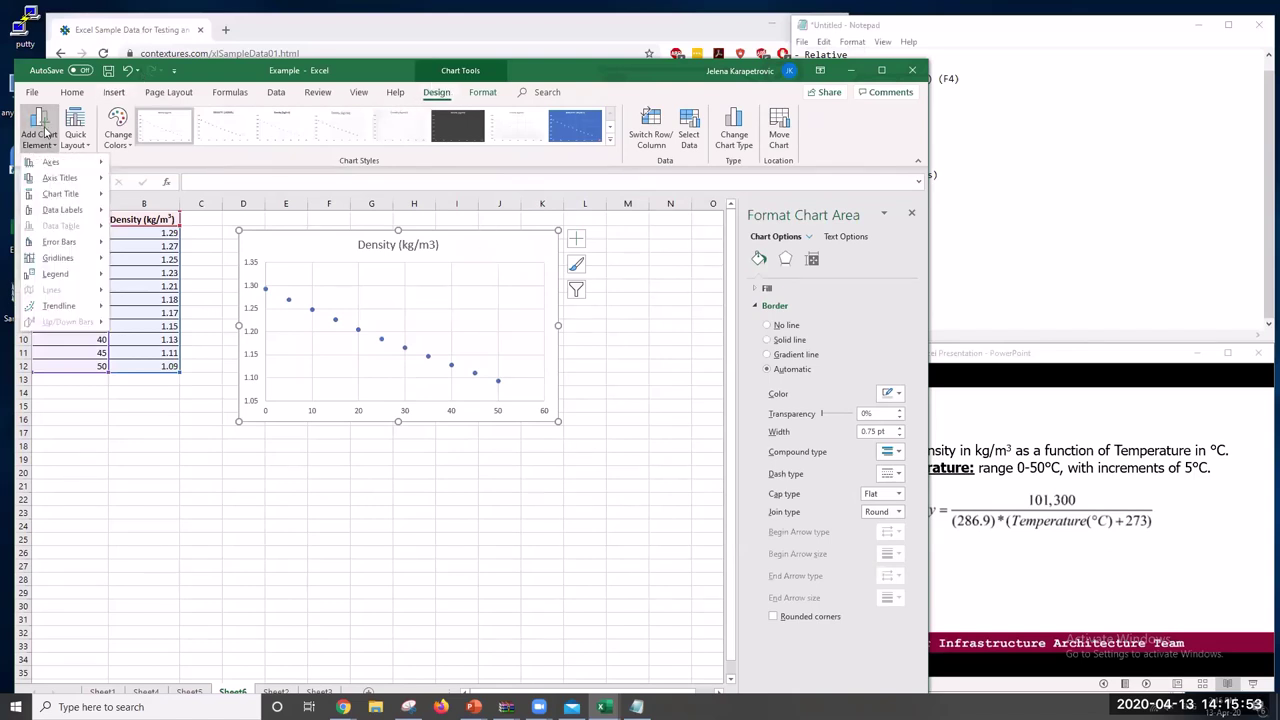
{"action": "mouse_move", "coordinate": [65, 177]}
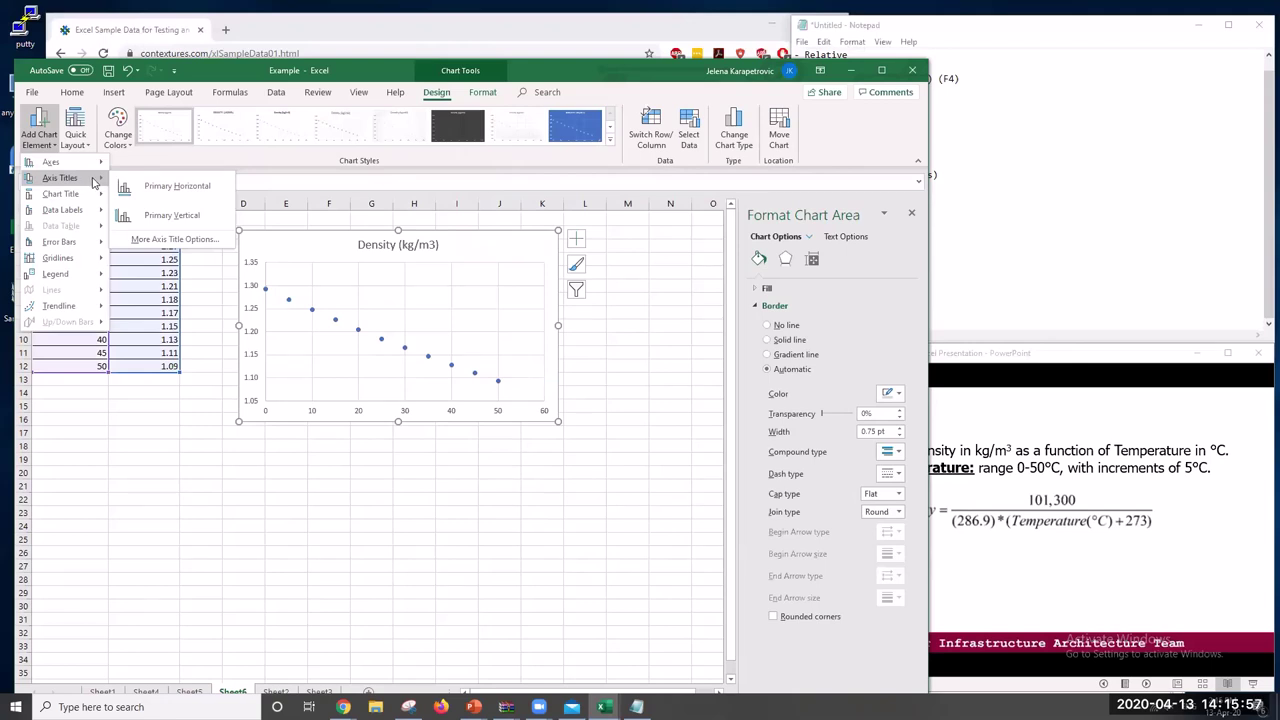
{"action": "left_click", "coordinate": [148, 187]}
{"action": "left_click", "coordinate": [40, 127]}
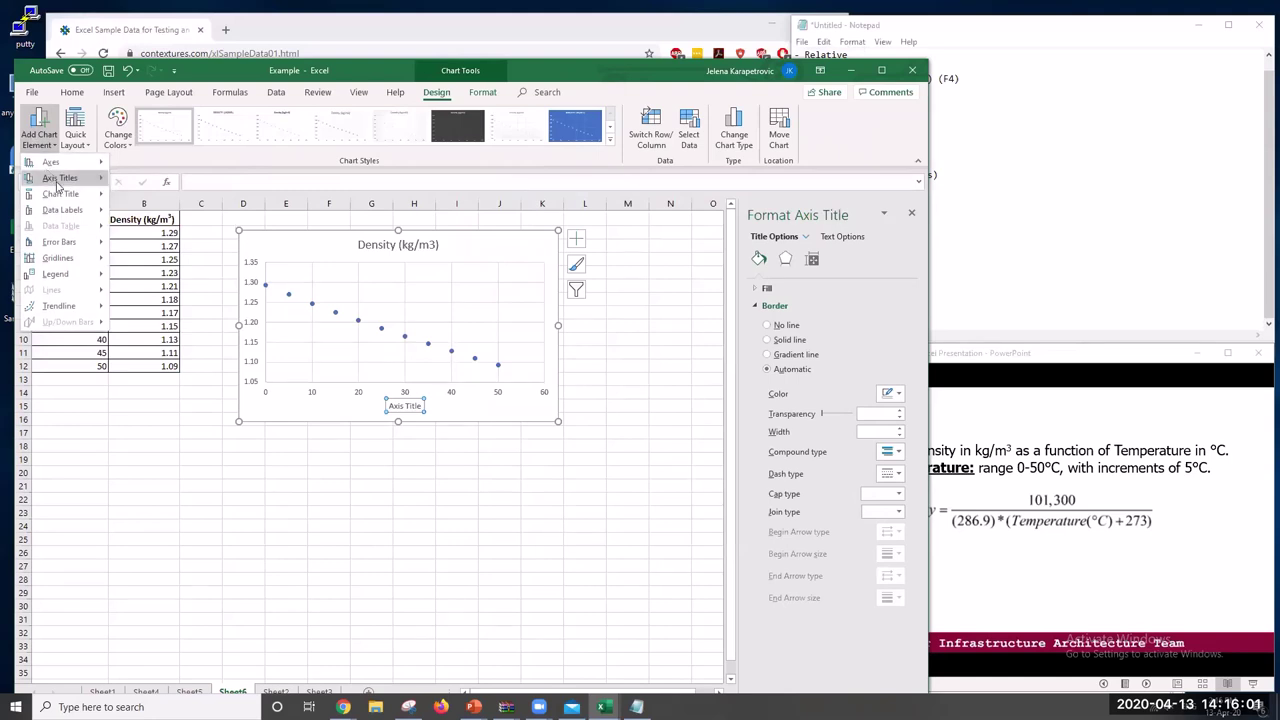
{"action": "mouse_move", "coordinate": [58, 180]}
{"action": "left_click", "coordinate": [160, 213]}
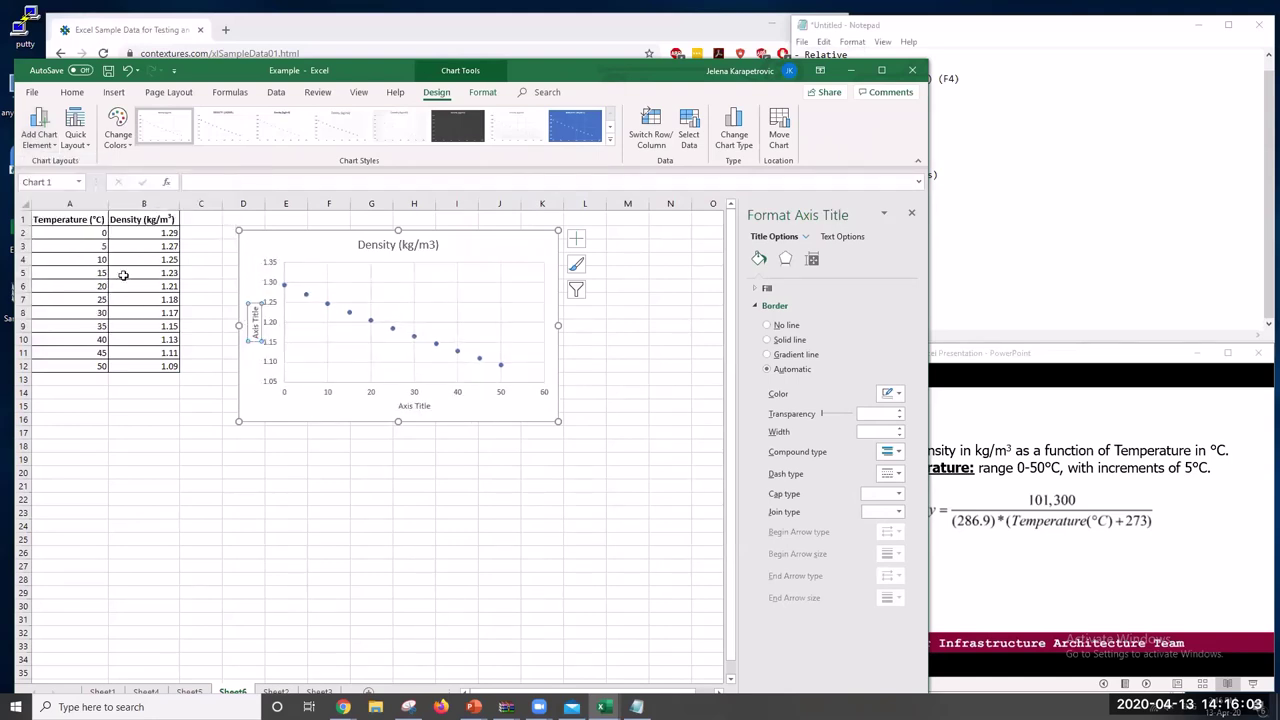
{"action": "left_click", "coordinate": [40, 127]}
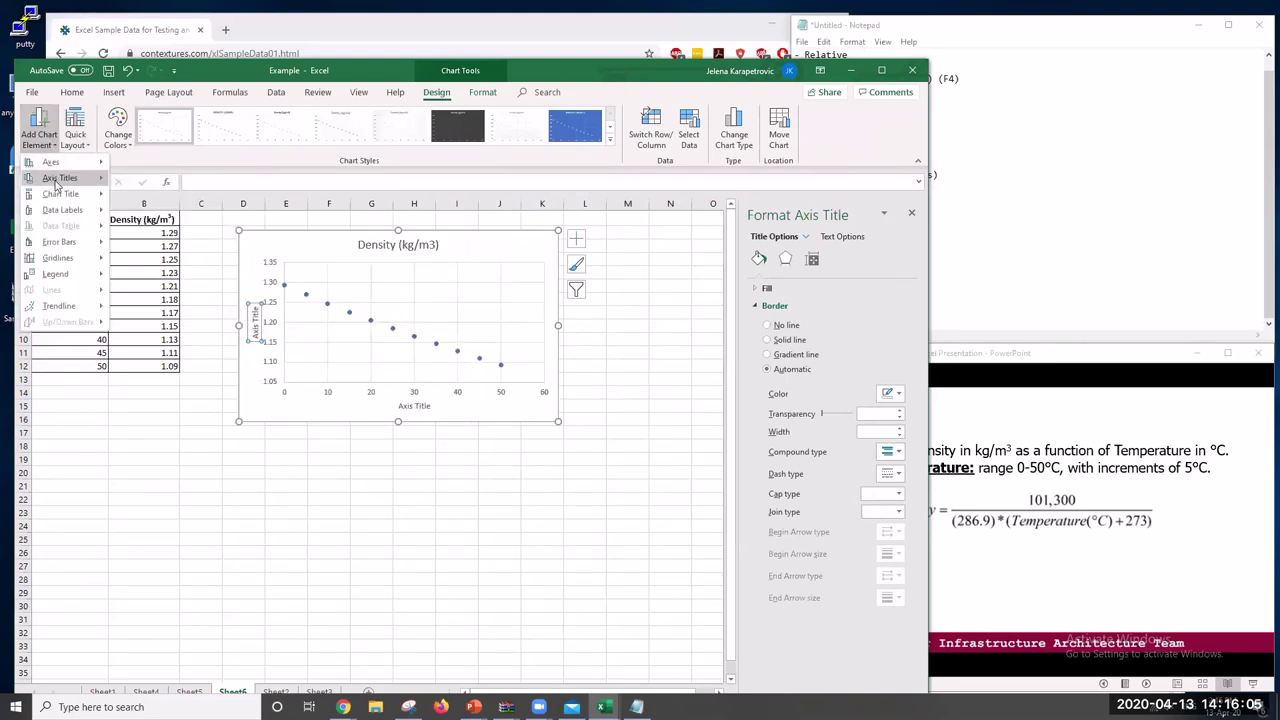
{"action": "mouse_move", "coordinate": [79, 246]}
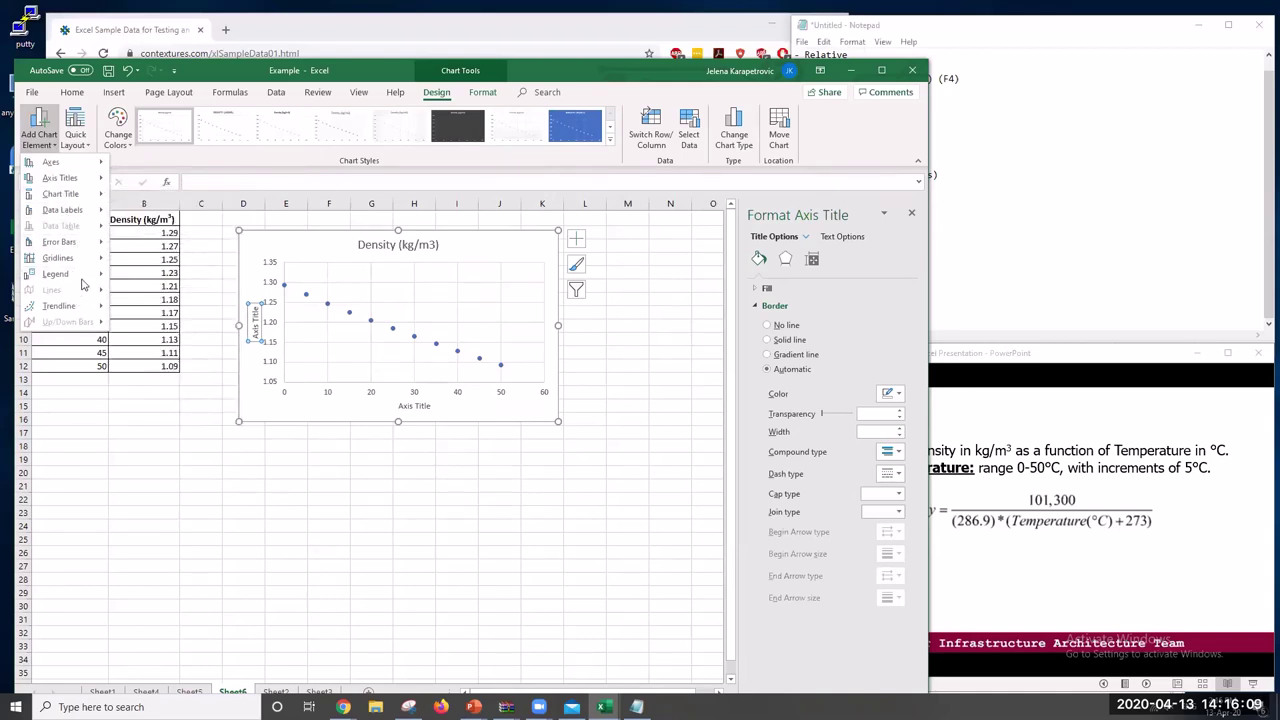
{"action": "mouse_move", "coordinate": [84, 276]}
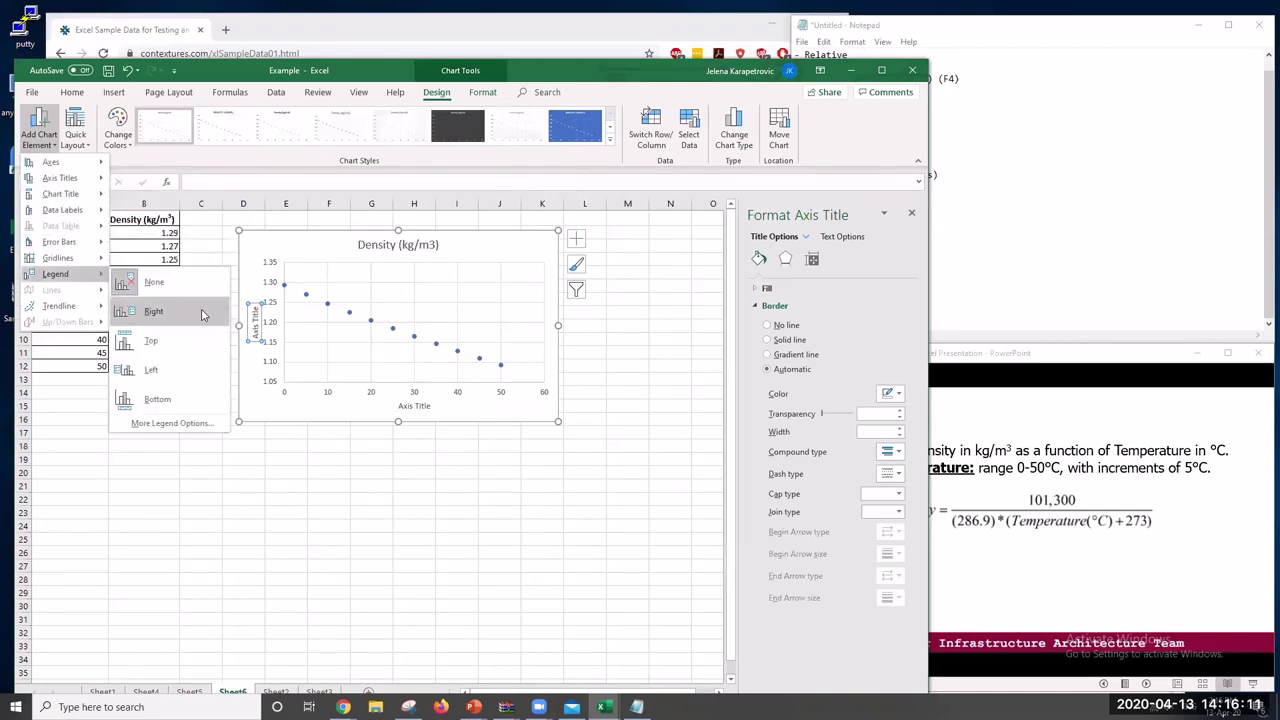
{"action": "left_click", "coordinate": [451, 557]}
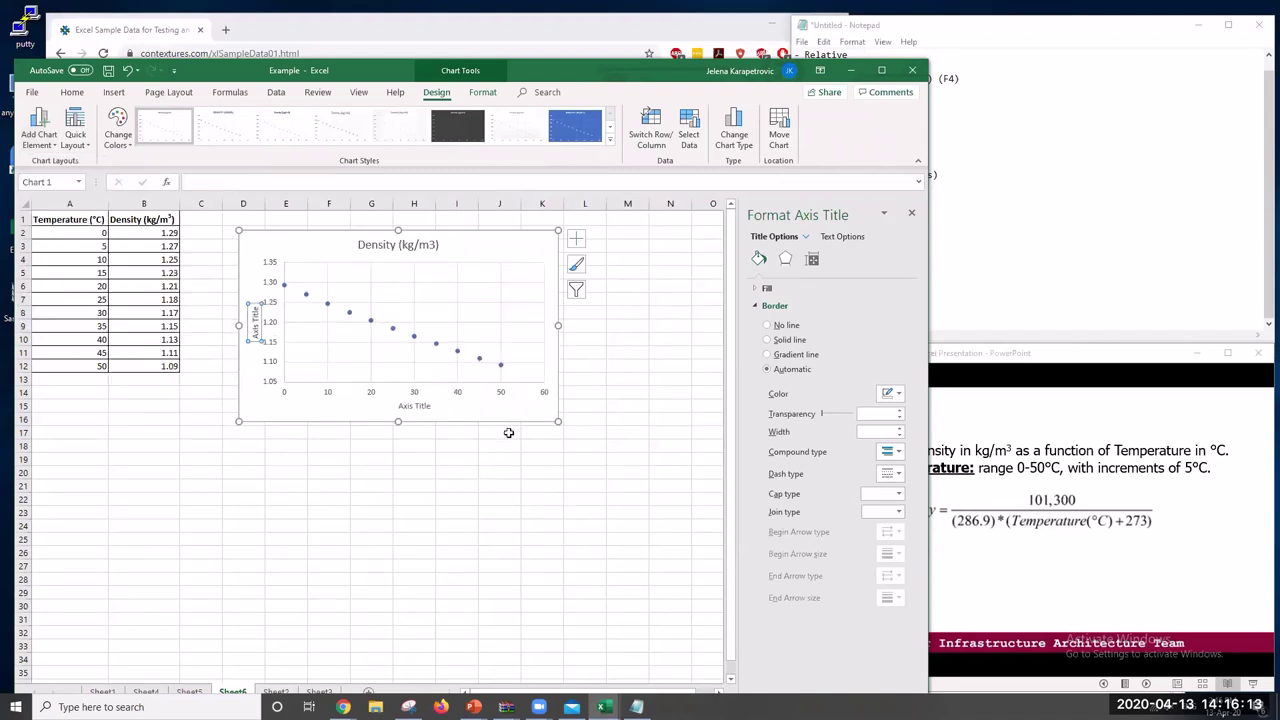
Enlarge the chart to reach about cell N24 and set its horizontal axis title to "Temperature (C)"
{"action": "left_click_drag", "start_coordinate": [557, 421], "coordinate": [651, 520]}
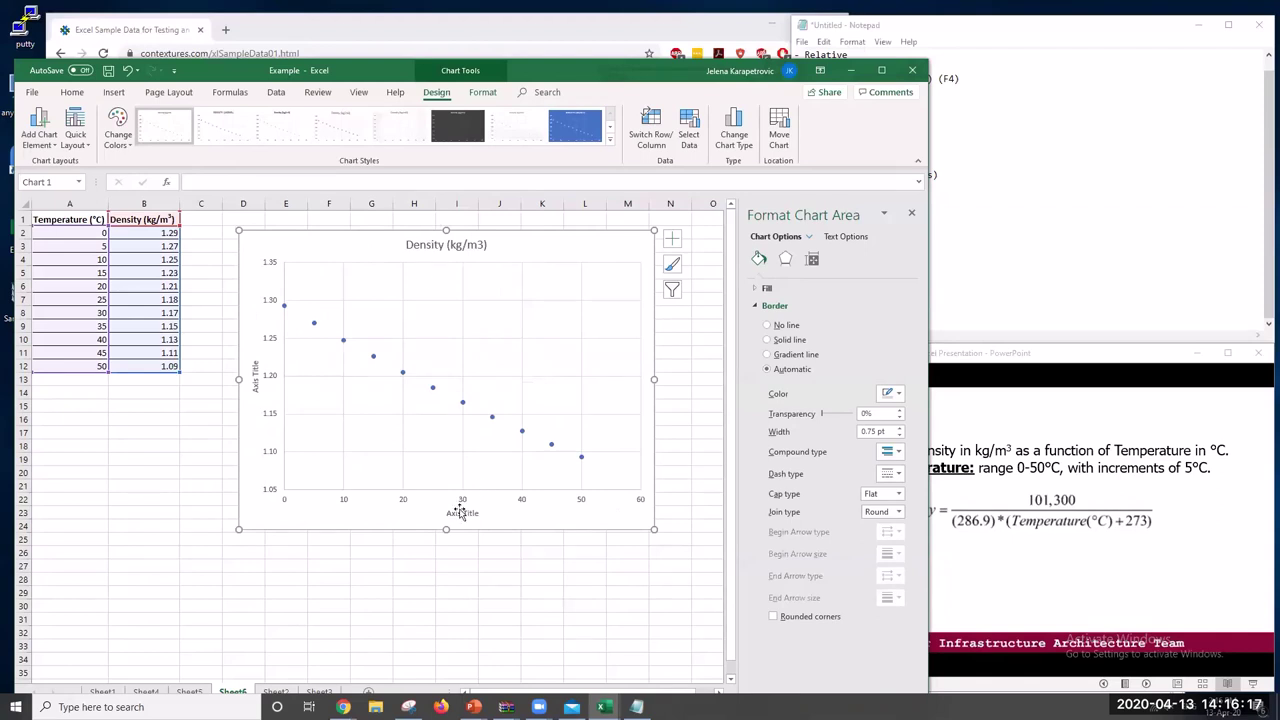
{"action": "left_click", "coordinate": [455, 513]}
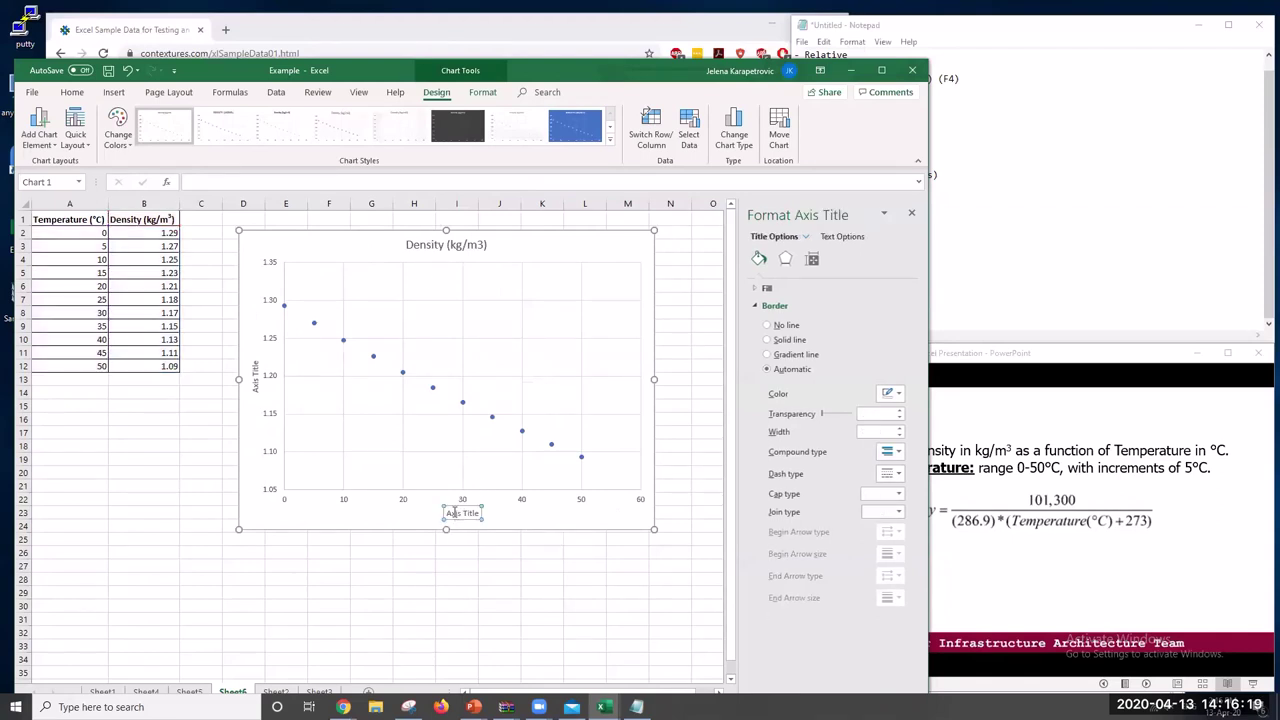
{"action": "double_click", "coordinate": [452, 513]}
{"action": "type", "text": "Tempera"}
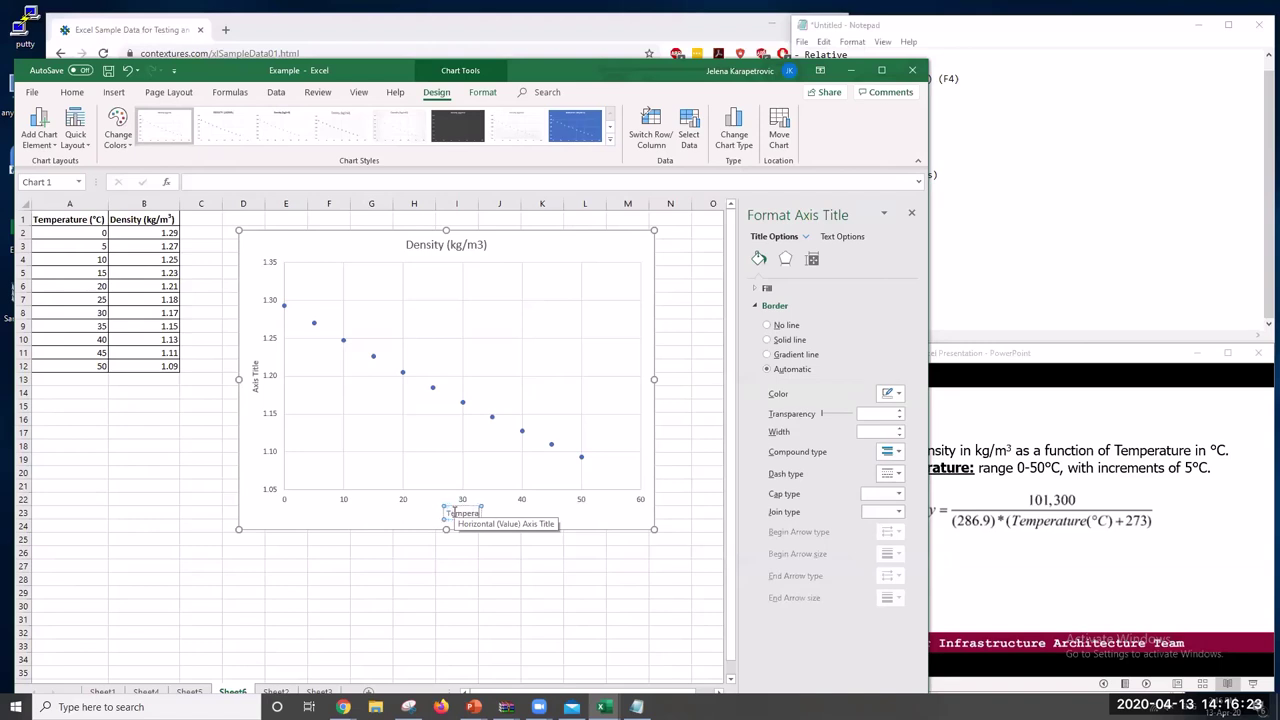
{"action": "type", "text": "ture (C)"}
Set the chart's vertical axis title to "Density (kg/m3)"
{"action": "left_click", "coordinate": [255, 374]}
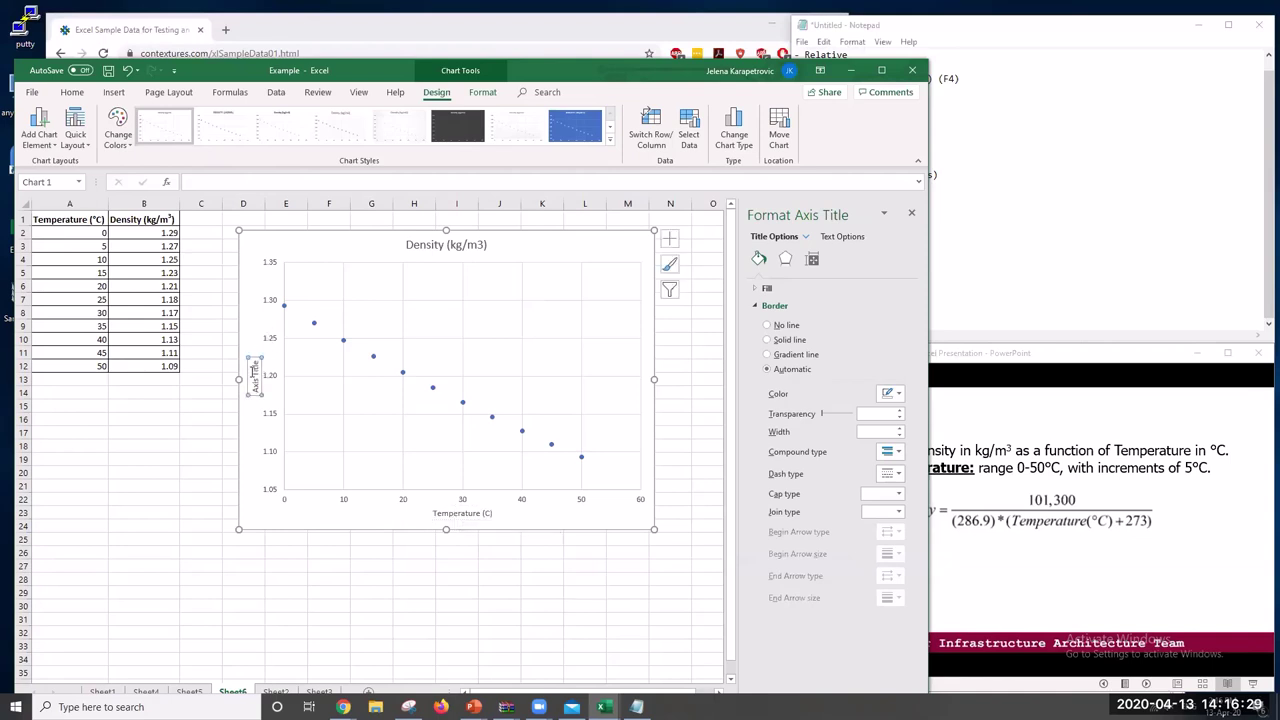
{"action": "triple_click", "coordinate": [255, 376]}
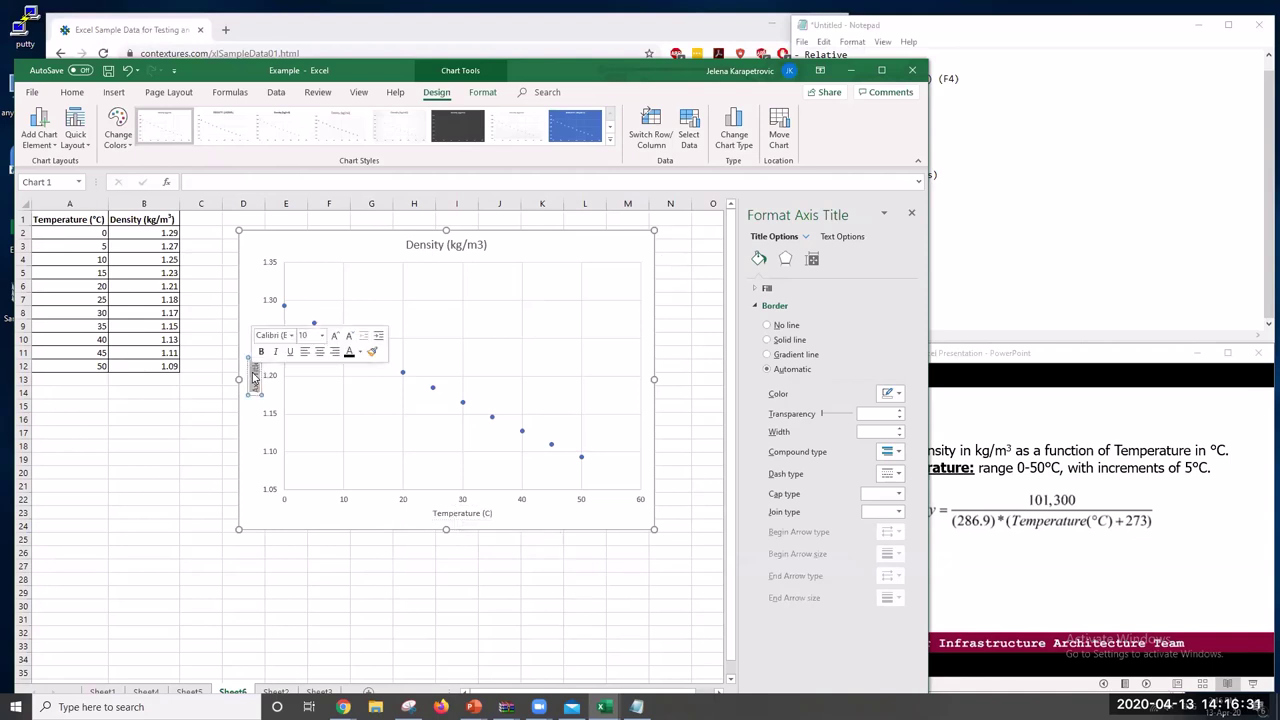
{"action": "type", "text": "Densit"}
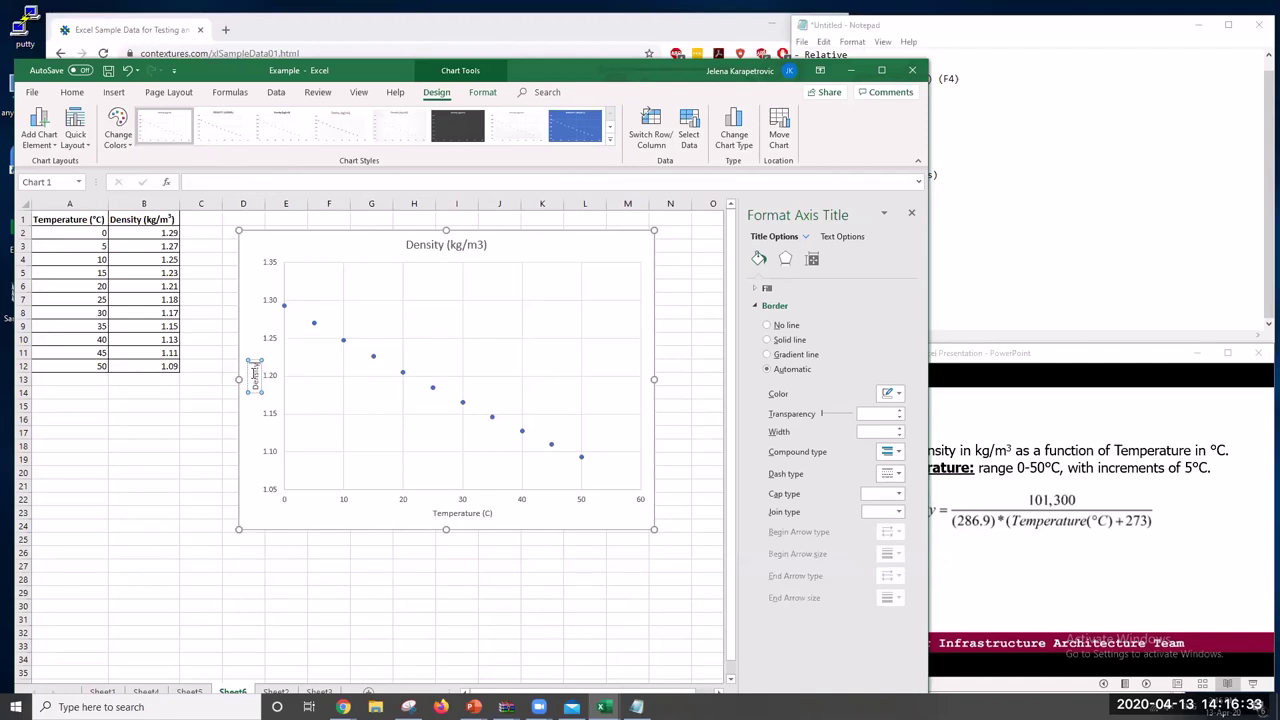
{"action": "type", "text": "y (kg/m3)"}
{"action": "left_click", "coordinate": [397, 629]}
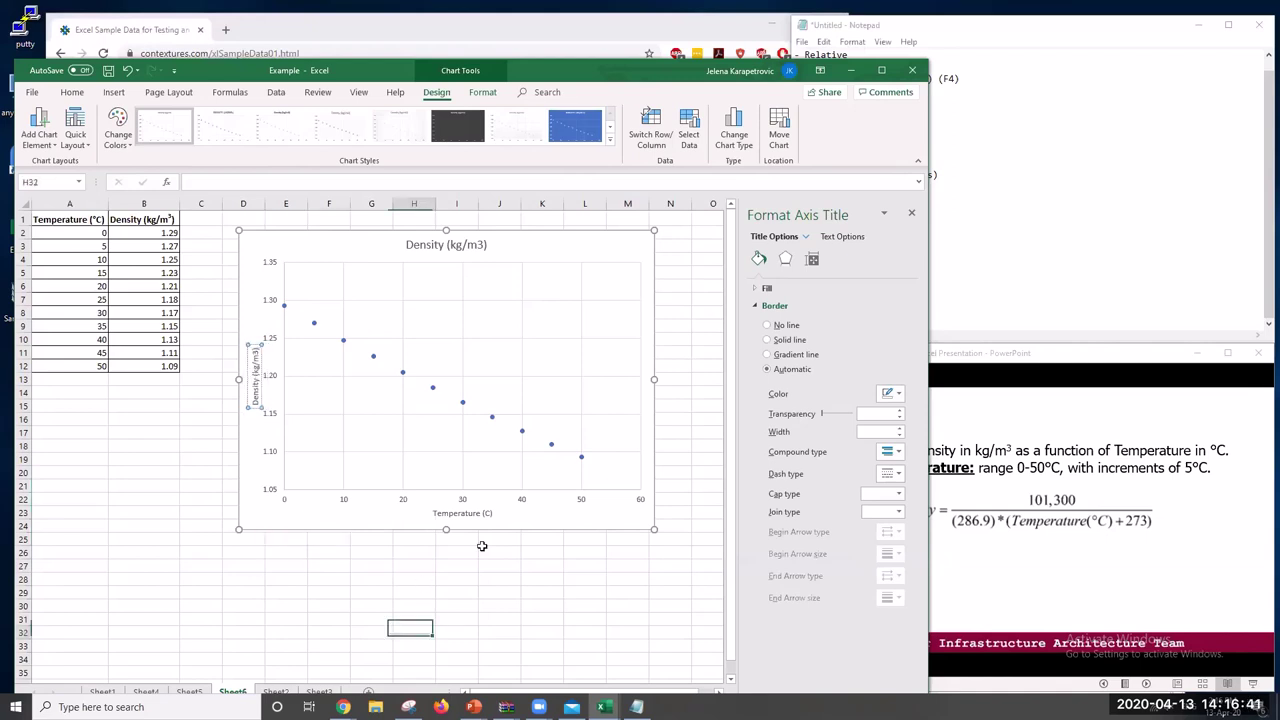
Format both the horizontal and vertical axis titles with font size 14 and black font color
{"action": "left_click", "coordinate": [477, 515]}
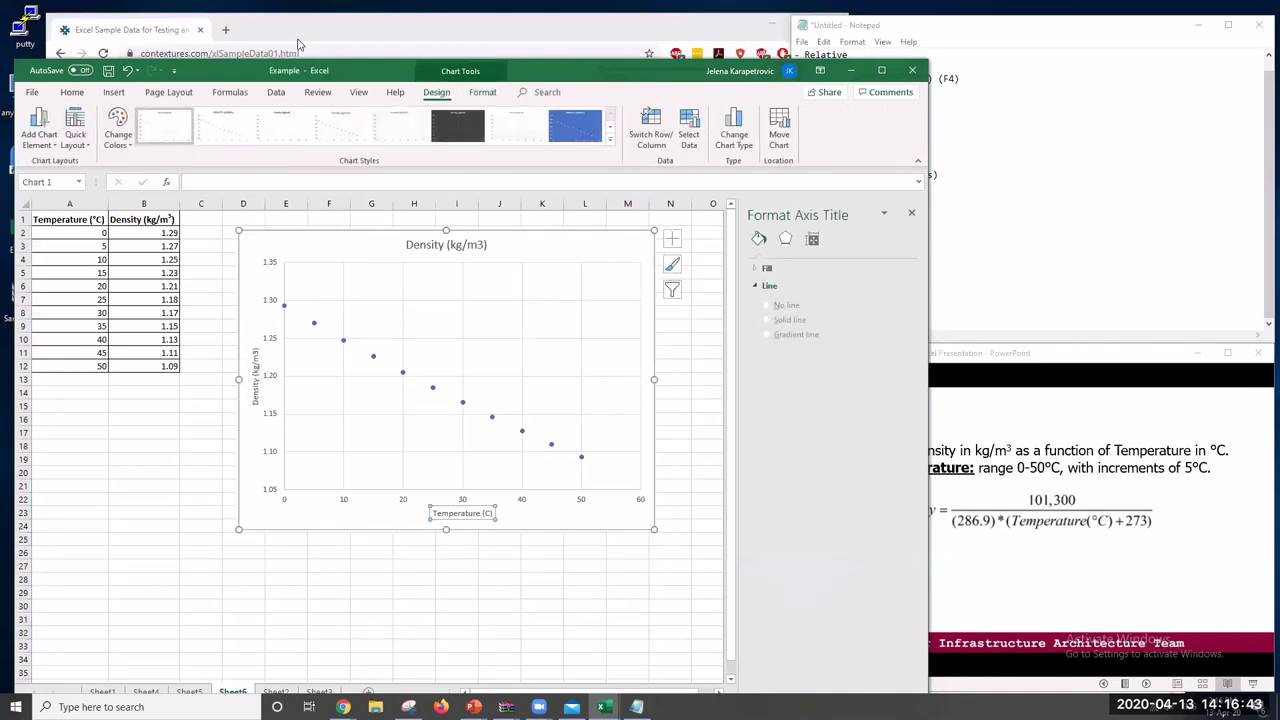
{"action": "left_click", "coordinate": [75, 92]}
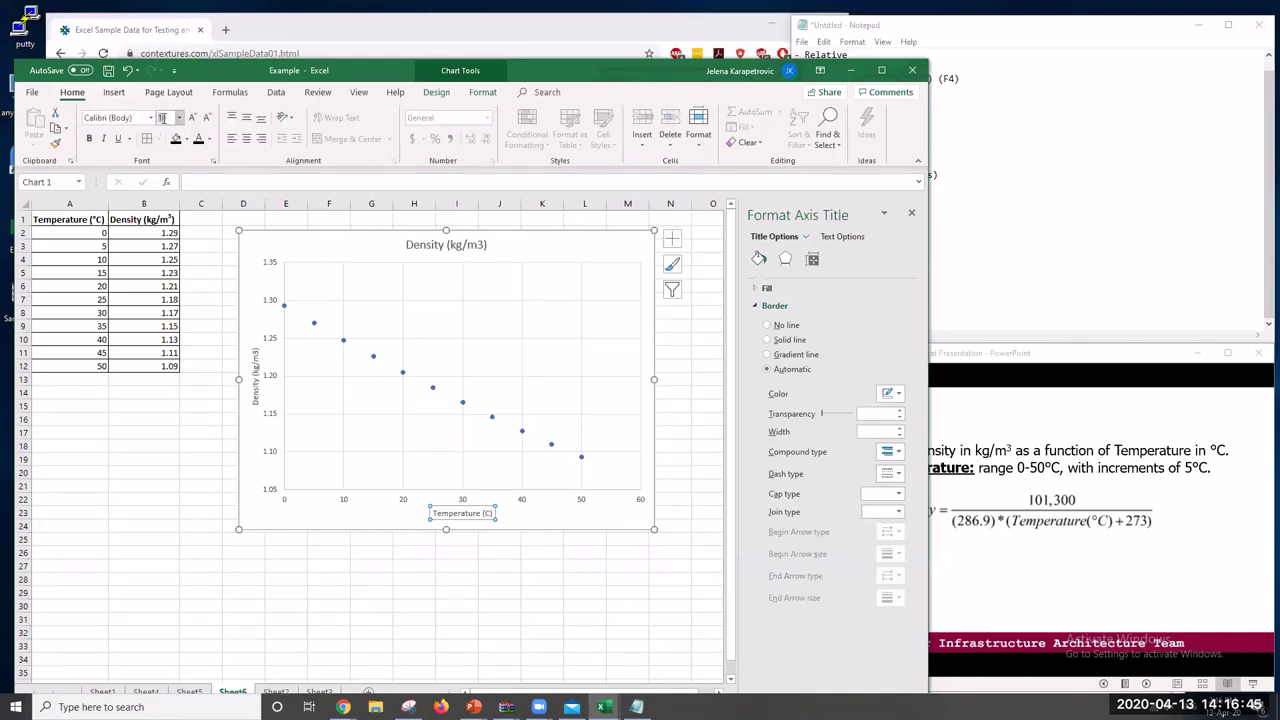
{"action": "type", "text": "14"}
{"action": "key", "text": "Return"}
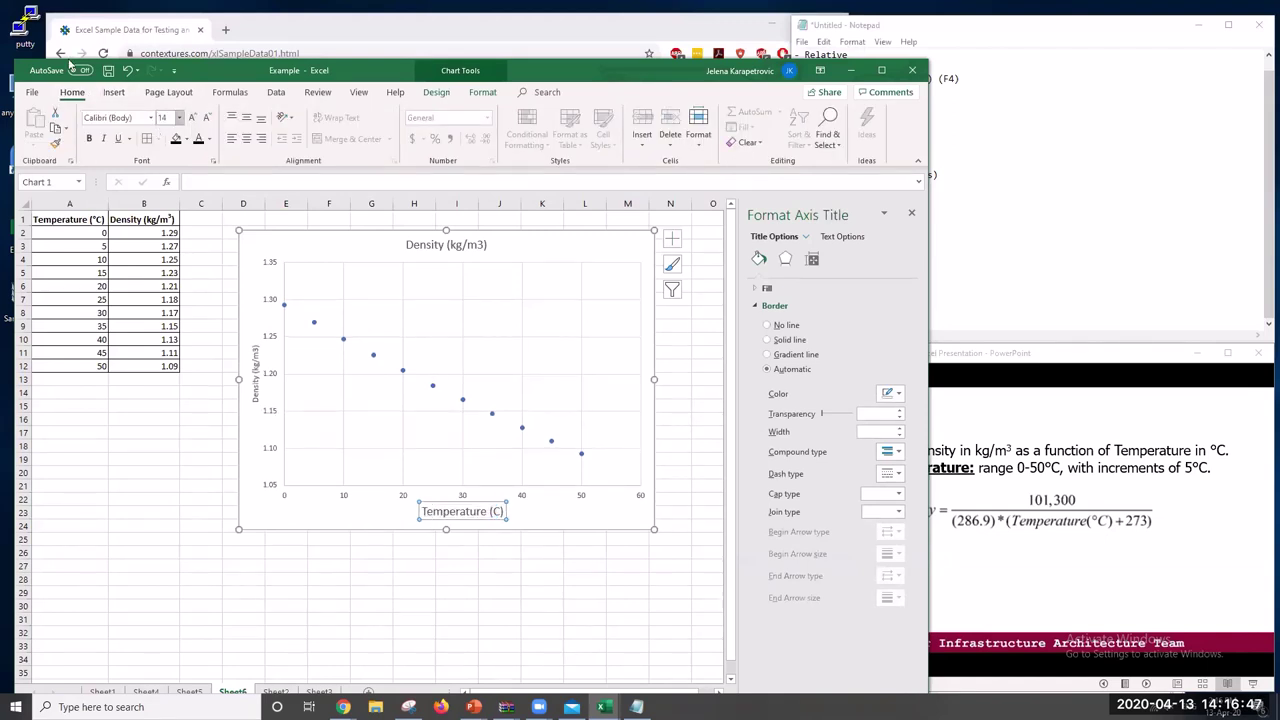
{"action": "left_click", "coordinate": [255, 390]}
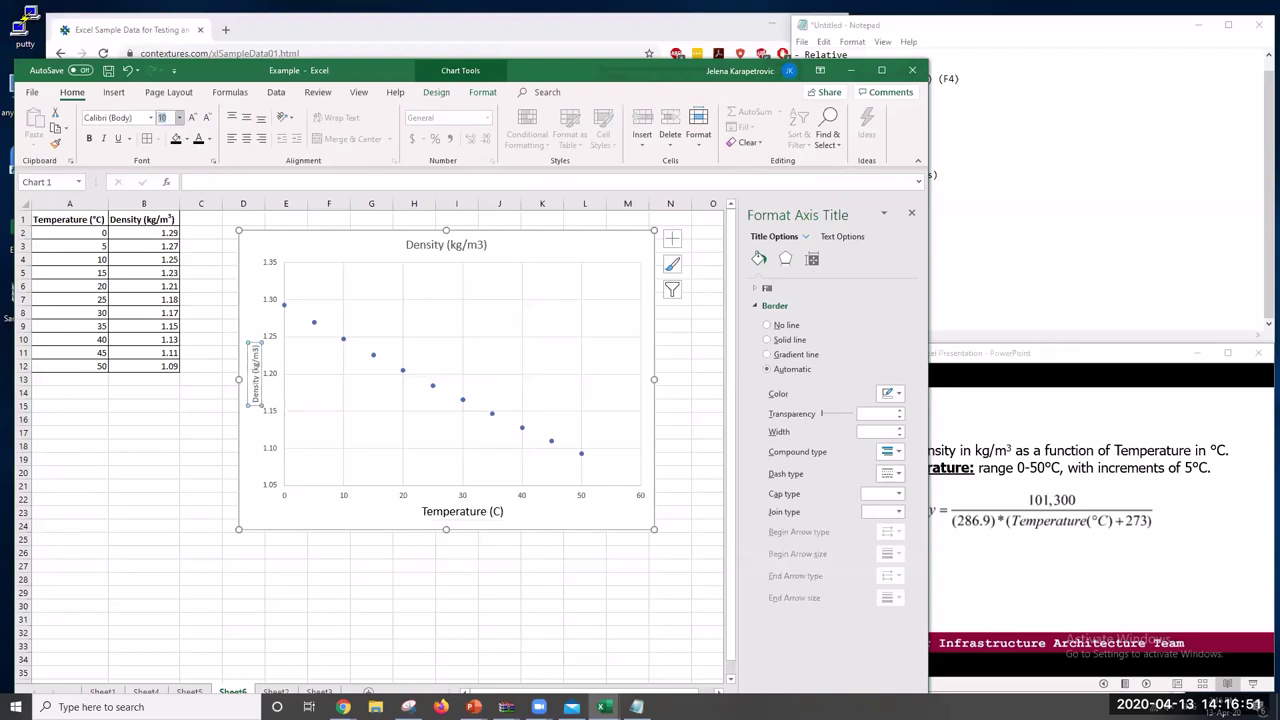
{"action": "type", "text": "14"}
{"action": "key", "text": "Return"}
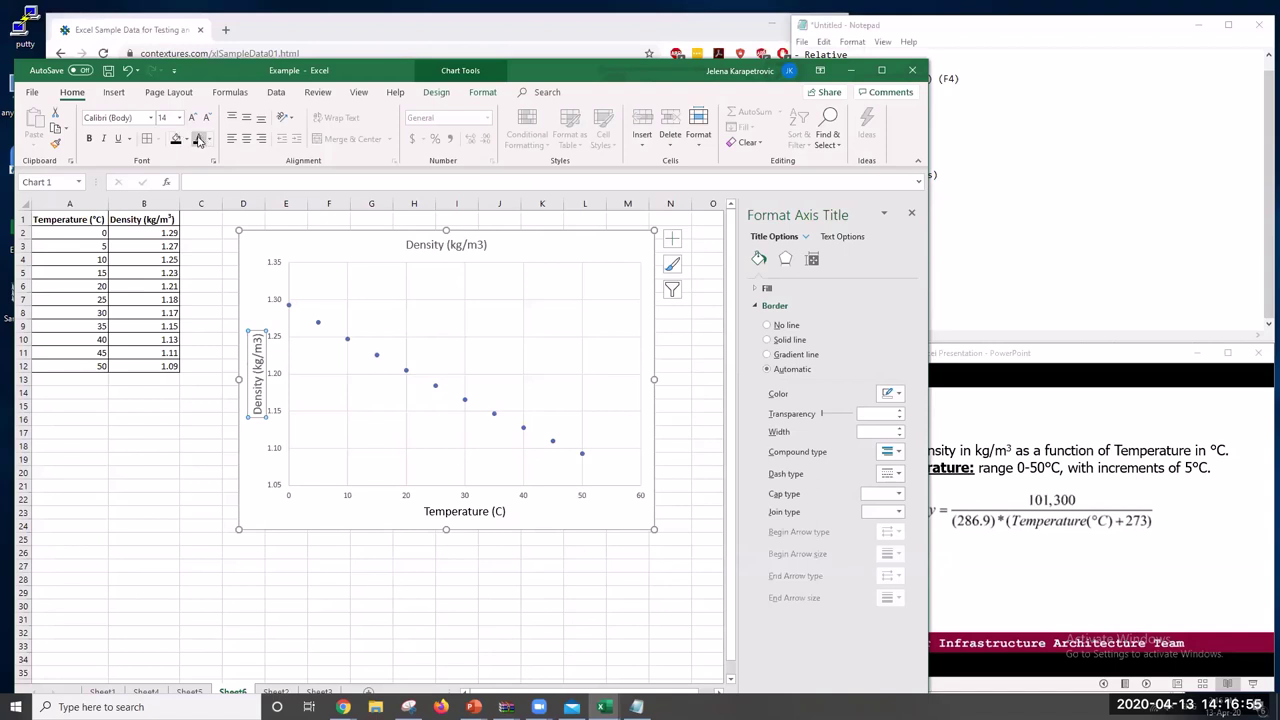
Set the border and fill color of the density series markers to black
{"action": "left_click", "coordinate": [318, 321]}
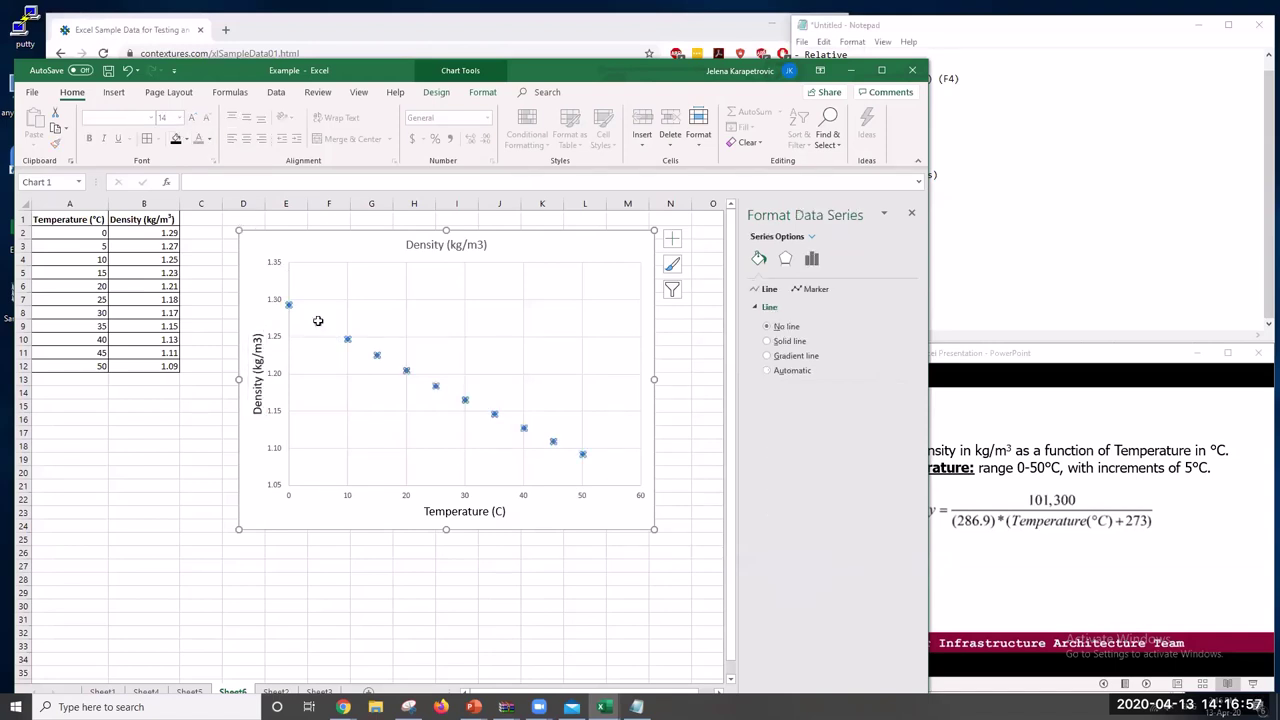
{"action": "left_click", "coordinate": [800, 292]}
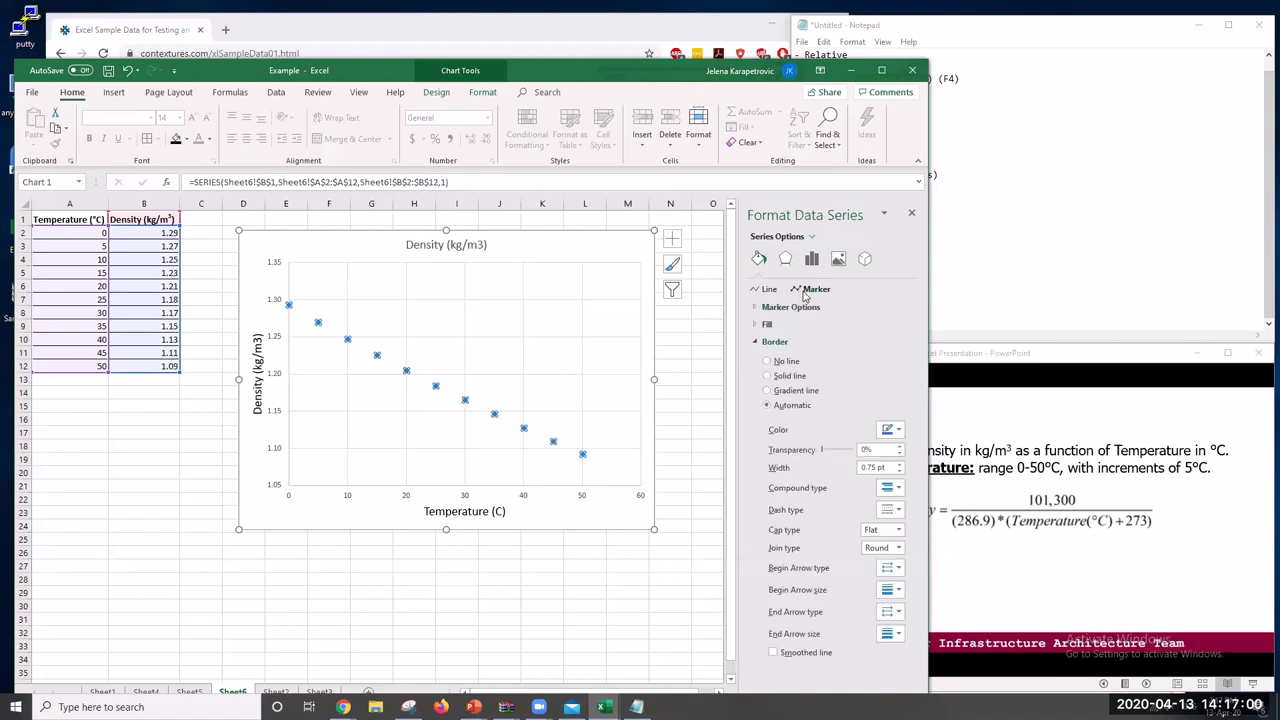
{"action": "left_click", "coordinate": [886, 432]}
{"action": "left_click", "coordinate": [893, 456]}
{"action": "left_click", "coordinate": [782, 325]}
{"action": "left_click", "coordinate": [889, 458]}
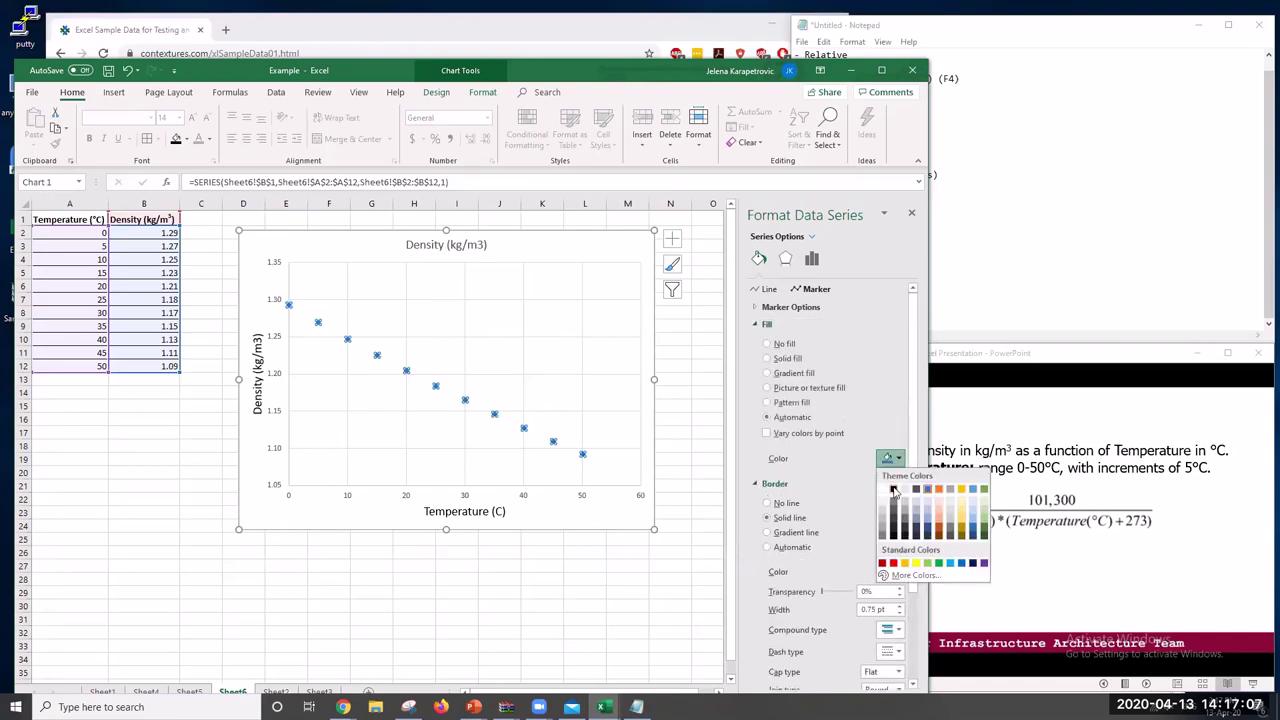
{"action": "left_click", "coordinate": [893, 489]}
{"action": "left_click", "coordinate": [633, 604]}
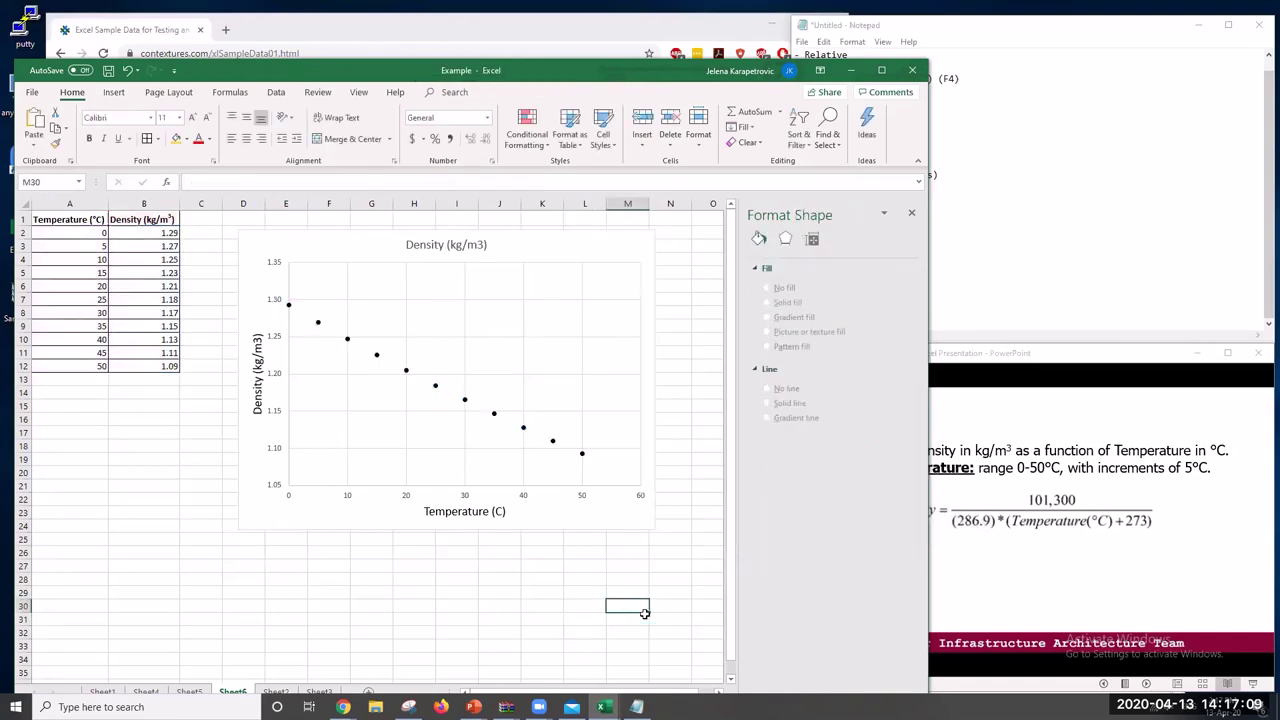
Format the number labels of both chart axes with font size 12 and black font color
{"action": "left_click", "coordinate": [274, 261]}
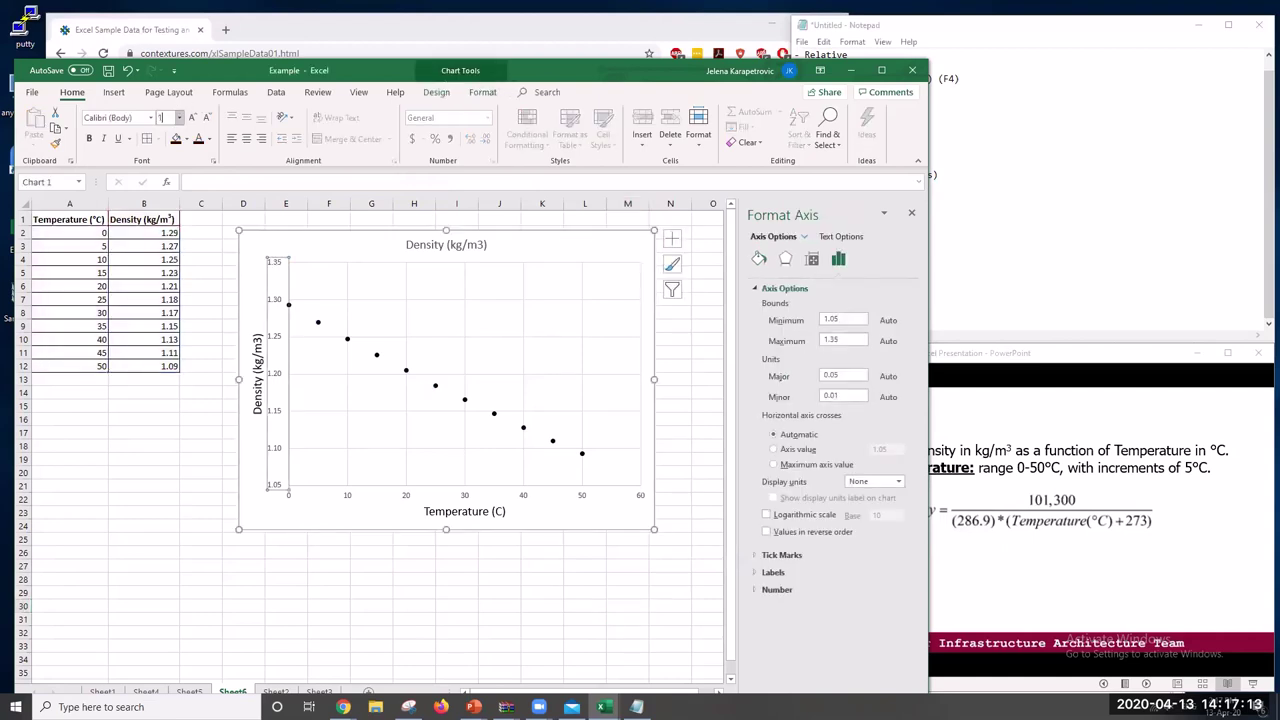
{"action": "left_click", "coordinate": [166, 117]}
{"action": "type", "text": "12"}
{"action": "key", "text": "Return"}
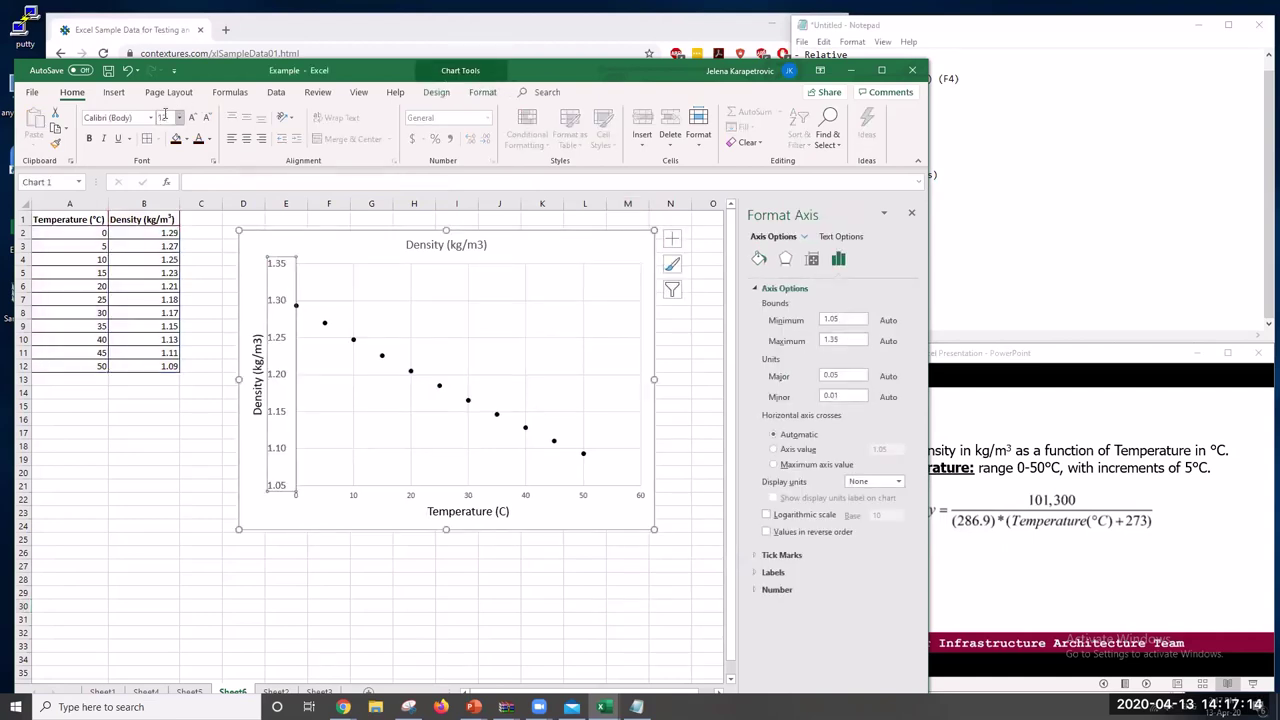
{"action": "left_click", "coordinate": [475, 497]}
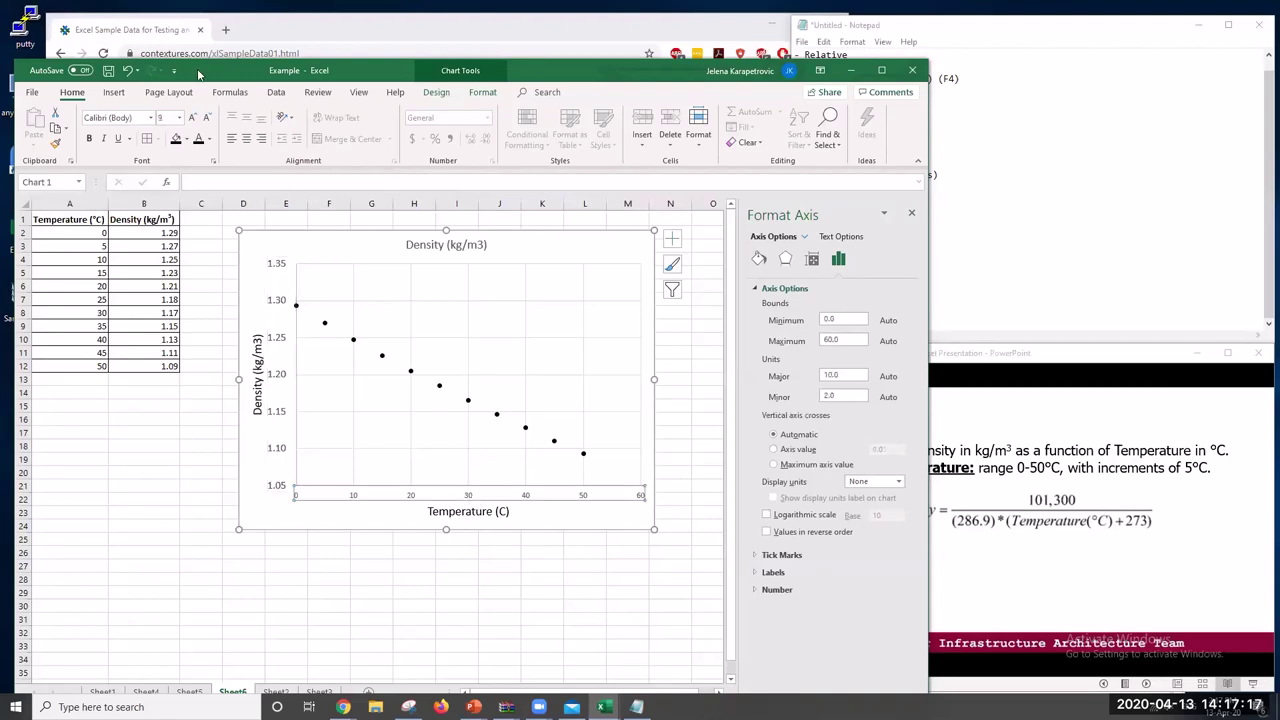
{"action": "left_click", "coordinate": [166, 117]}
{"action": "type", "text": "12"}
{"action": "key", "text": "Return"}
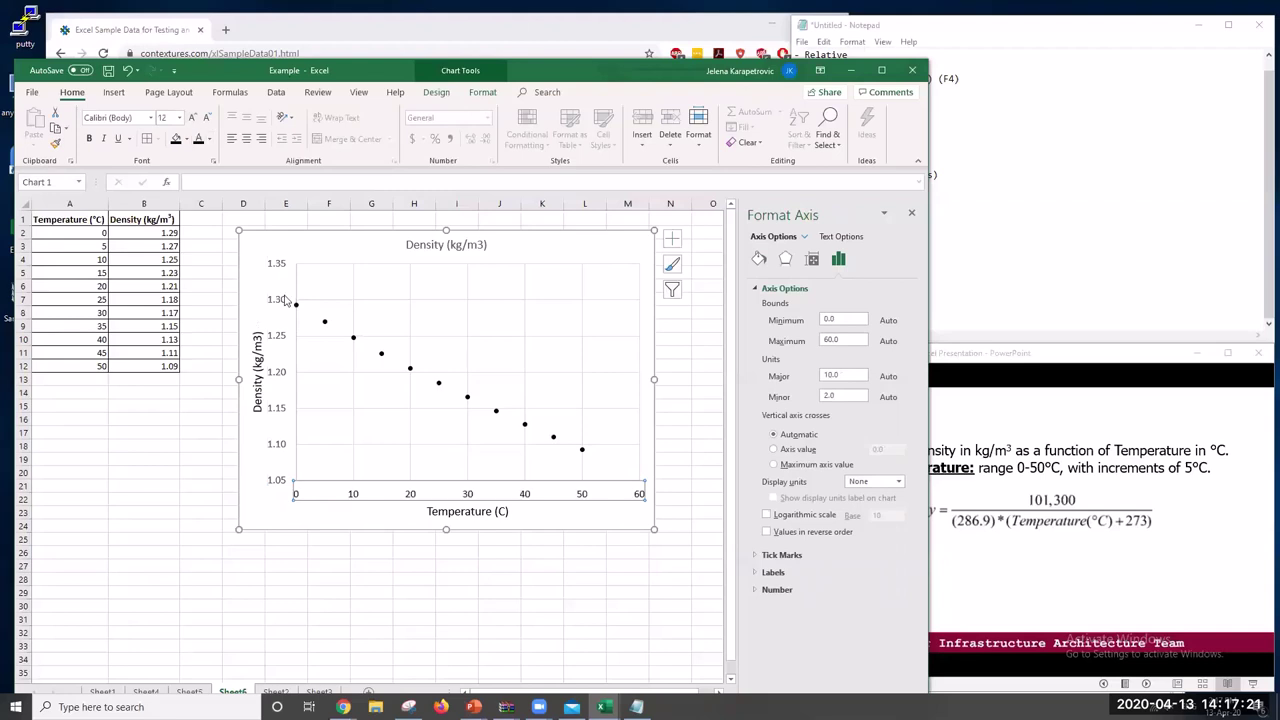
{"action": "left_click", "coordinate": [281, 268]}
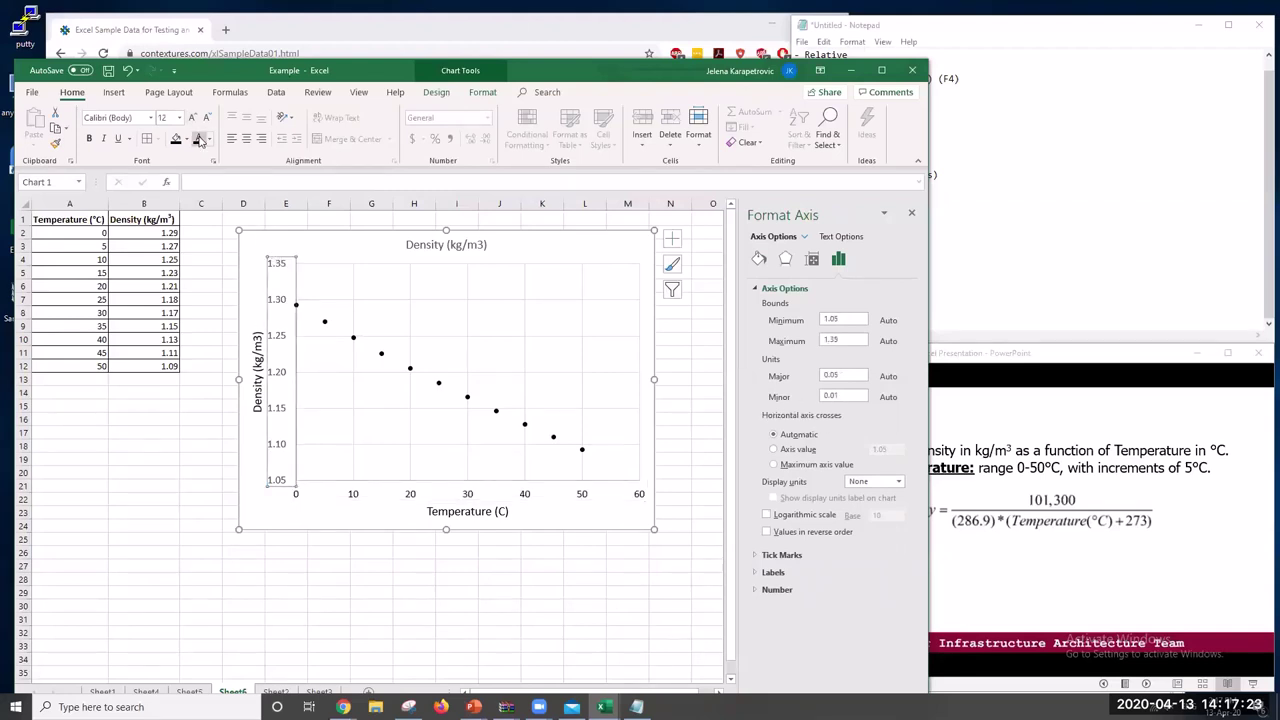
{"action": "left_click", "coordinate": [185, 431]}
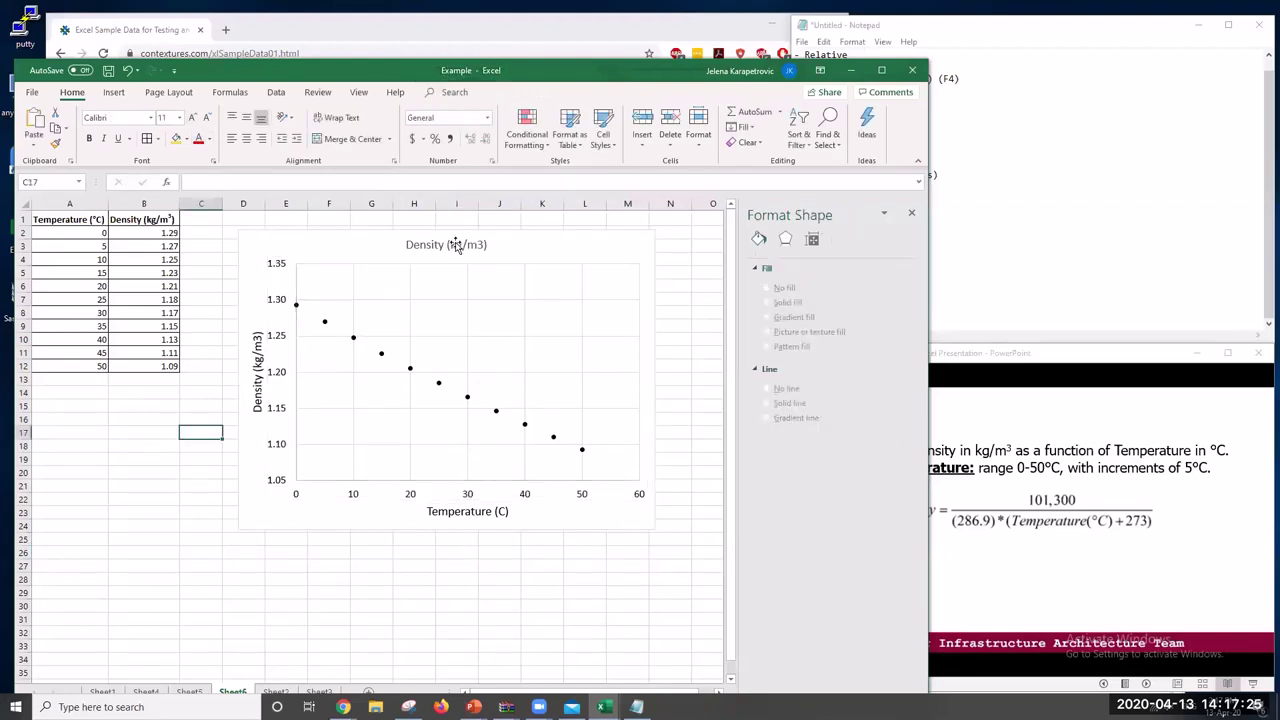
Change the chart title text to "Figure 1"
{"action": "left_click", "coordinate": [455, 246]}
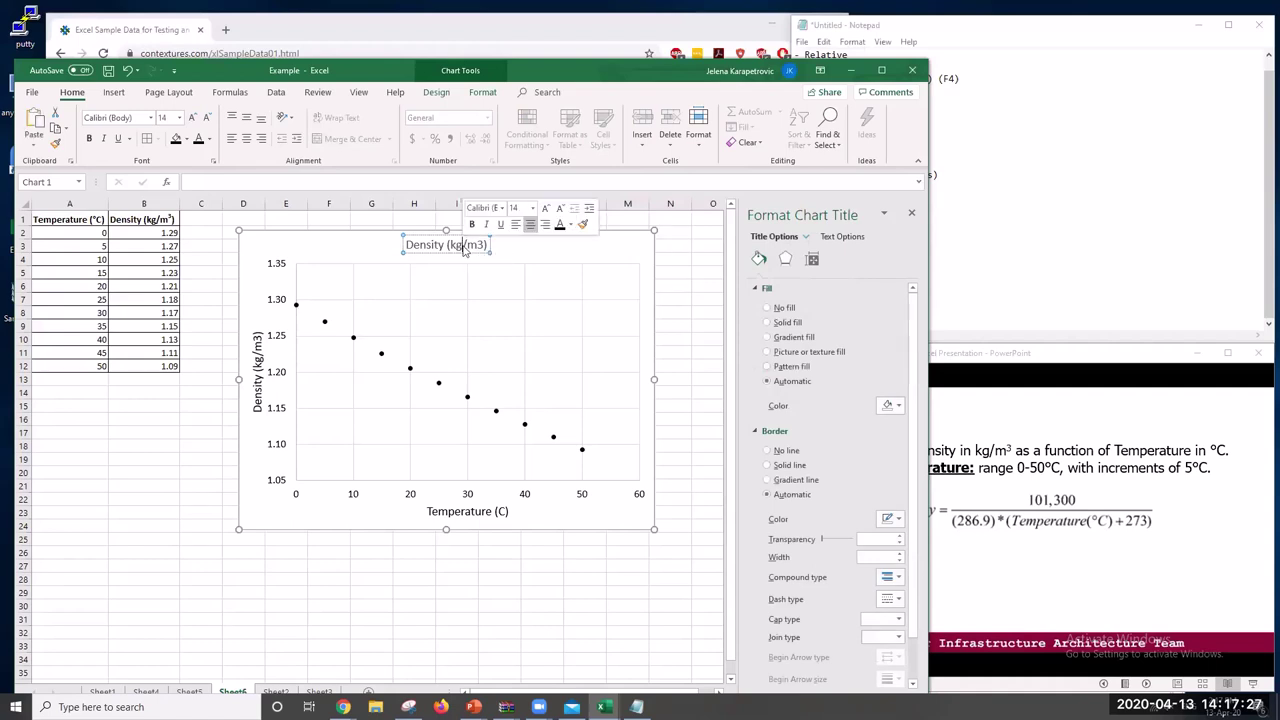
{"action": "triple_click", "coordinate": [465, 249]}
{"action": "type", "text": "F"}
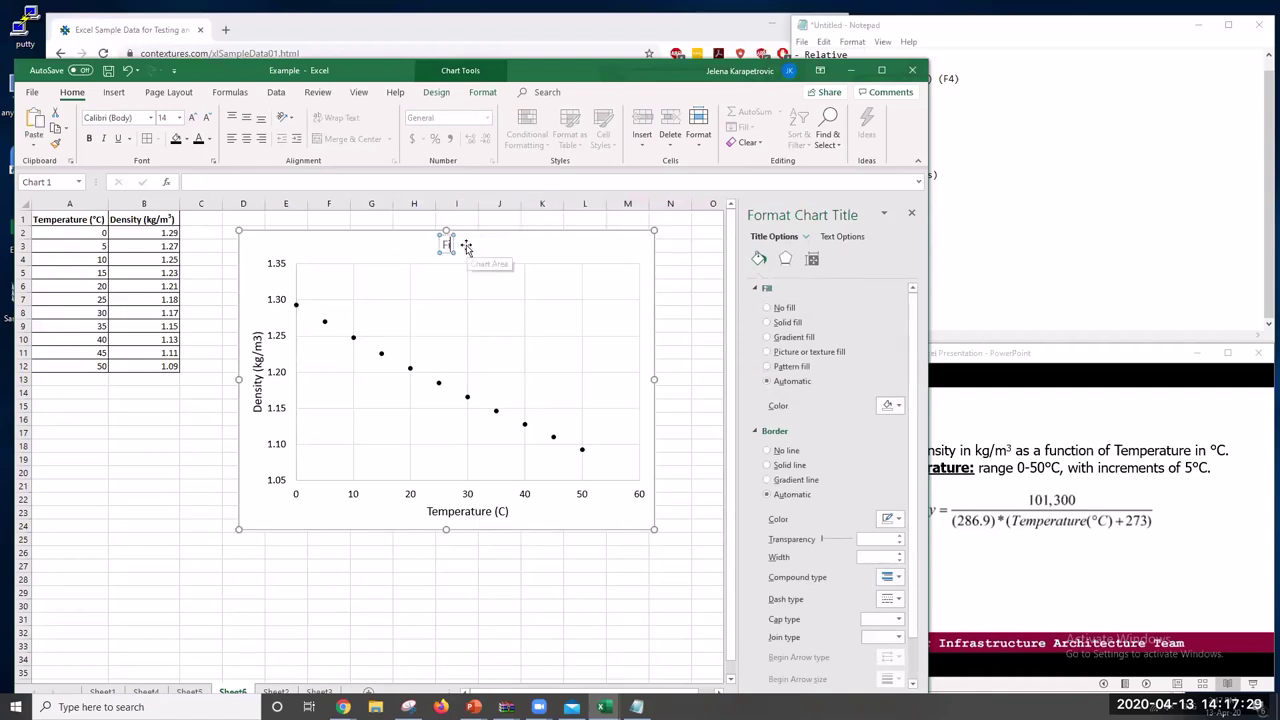
{"action": "type", "text": "igure 1"}
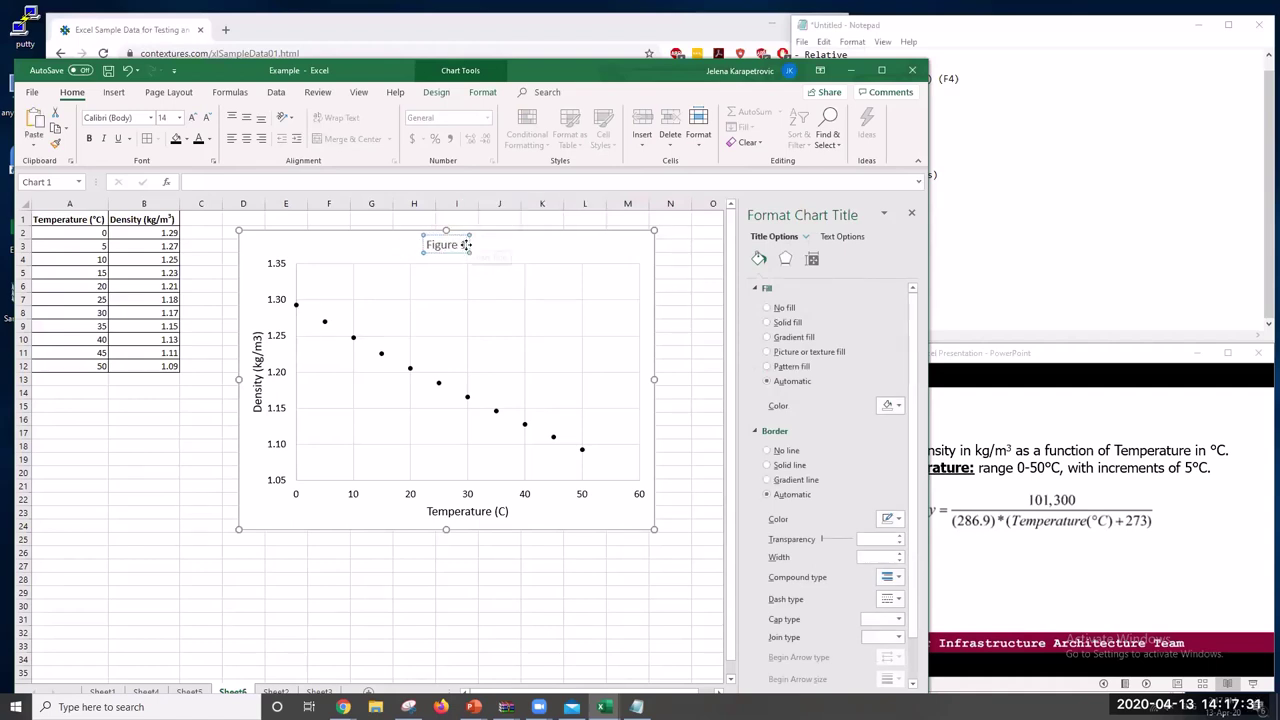
{"action": "left_click", "coordinate": [151, 491]}
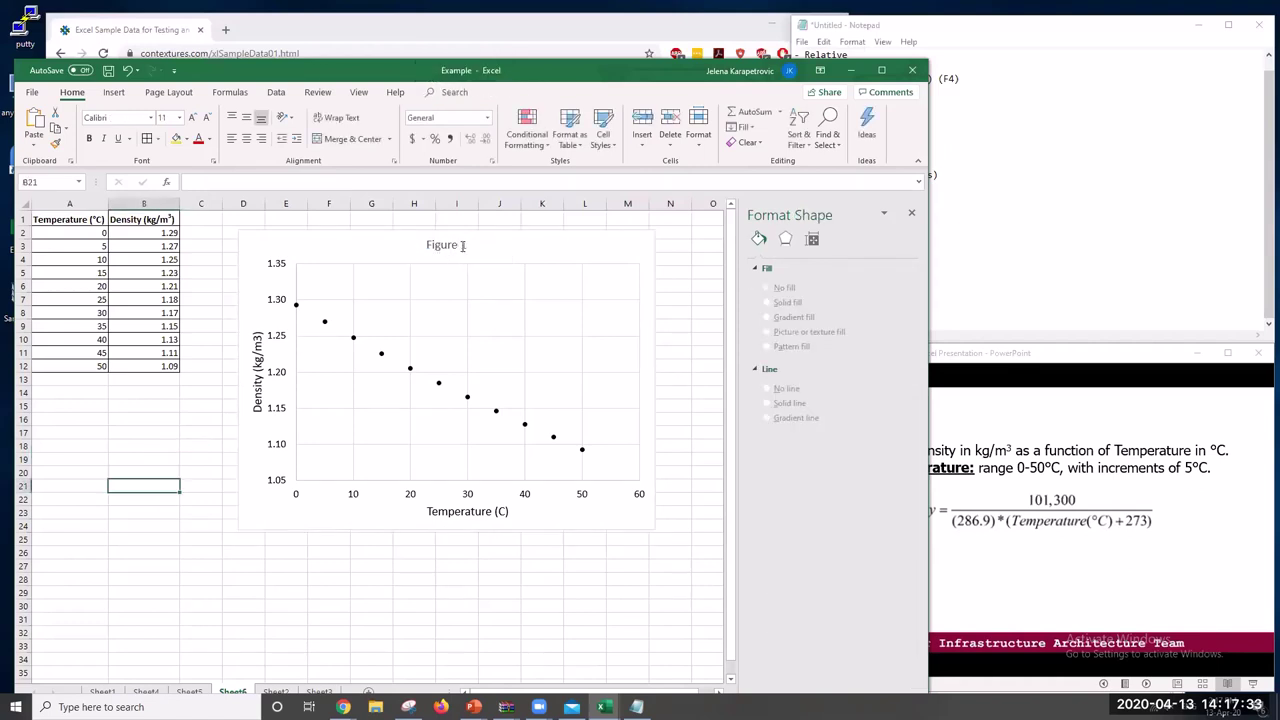
Format the chart title with black font color and font size 16
{"action": "left_click", "coordinate": [452, 250]}
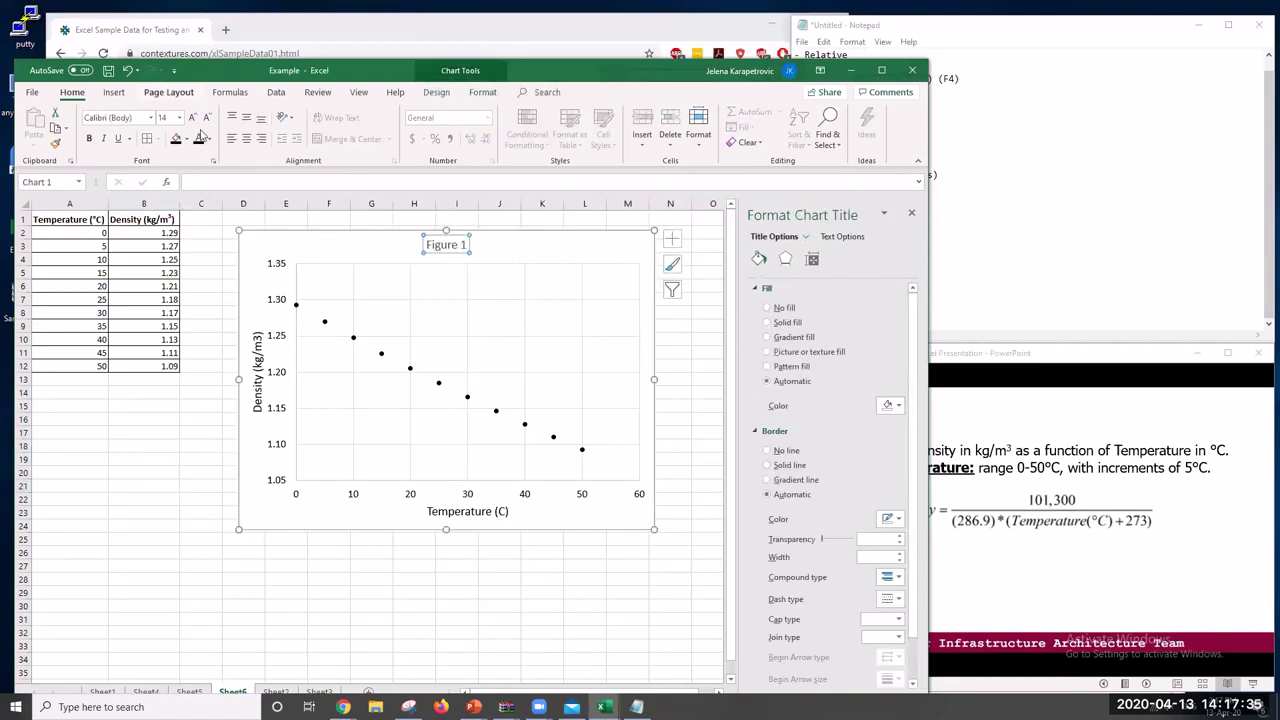
{"action": "left_click", "coordinate": [172, 117]}
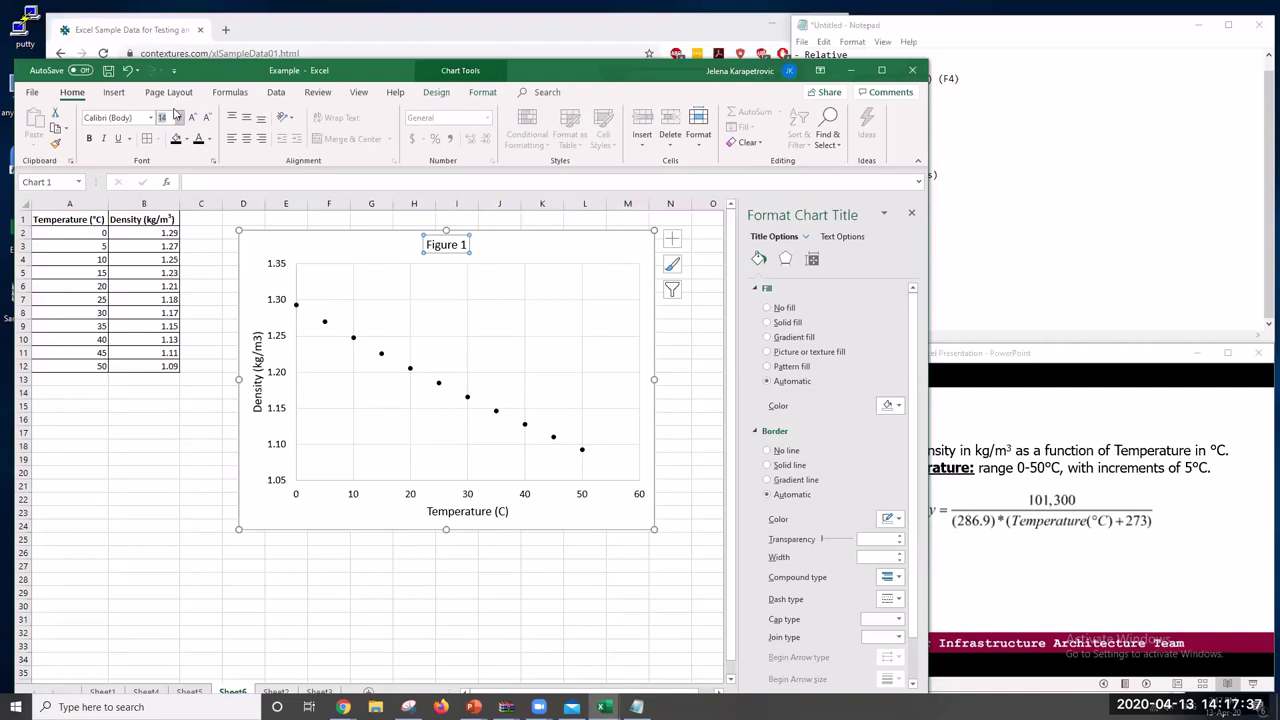
{"action": "type", "text": "16"}
{"action": "key", "text": "Return"}
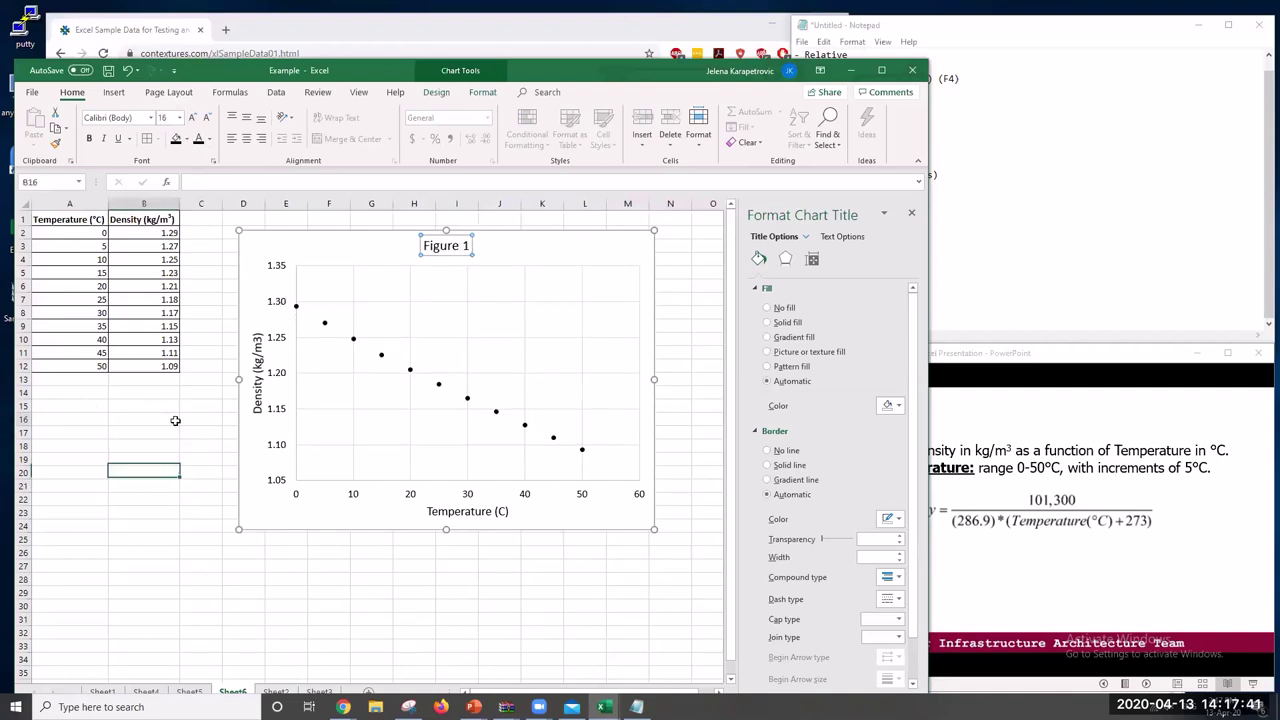
{"action": "left_click", "coordinate": [177, 420]}
{"action": "left_click", "coordinate": [579, 604]}
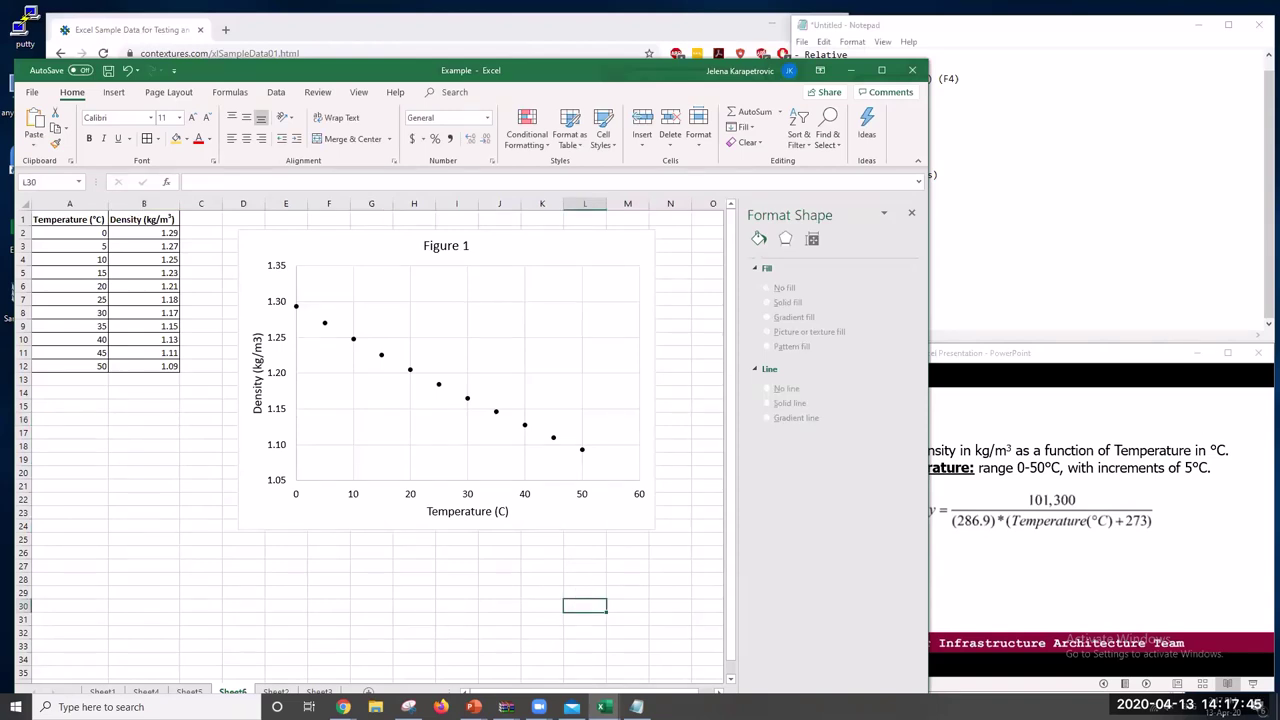
{"action": "left_click", "coordinate": [343, 707]}
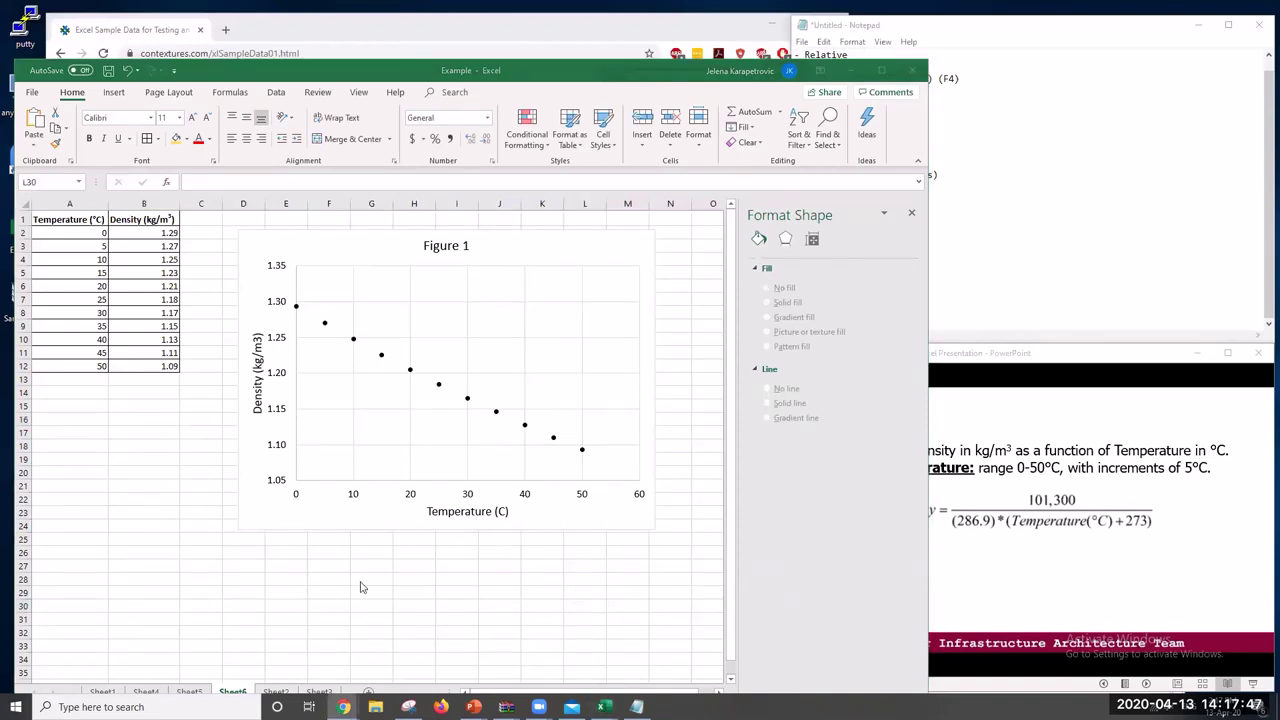
{"action": "key", "text": "alt+Tab"}
Review the chart's data source, examining the density series' name and its X and Y value ranges
{"action": "left_click", "coordinate": [312, 249]}
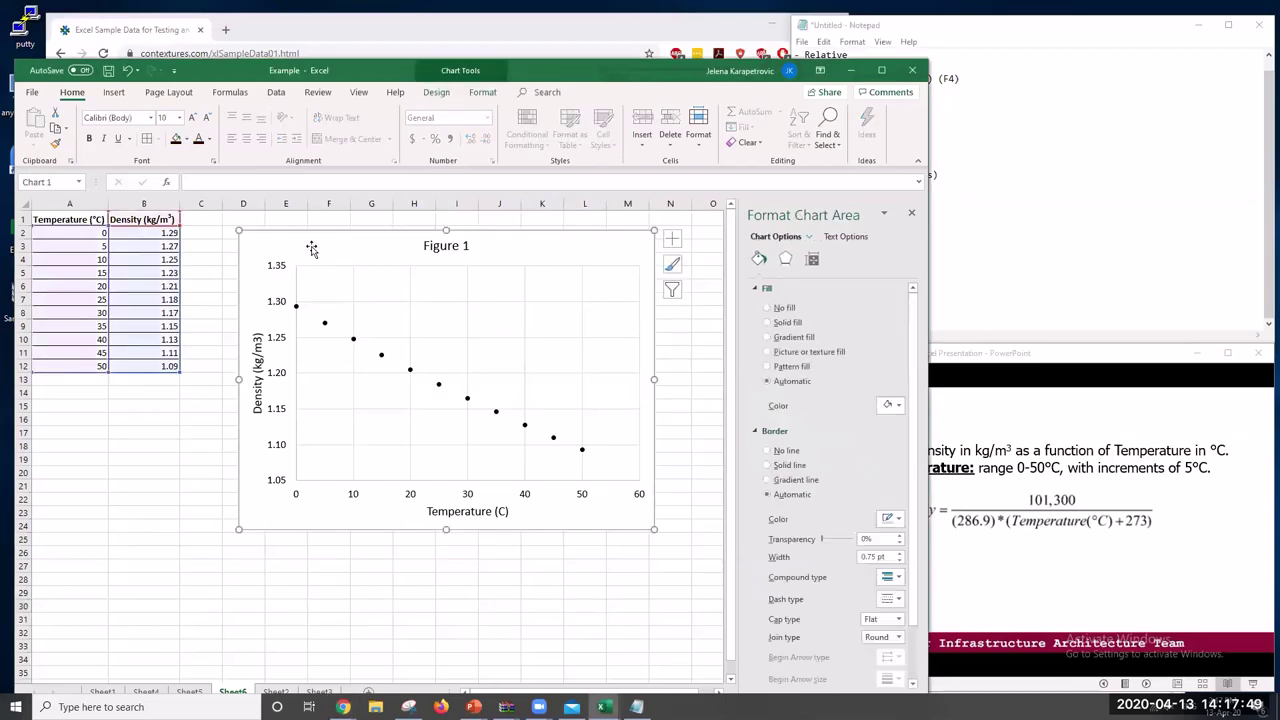
{"action": "right_click", "coordinate": [313, 249]}
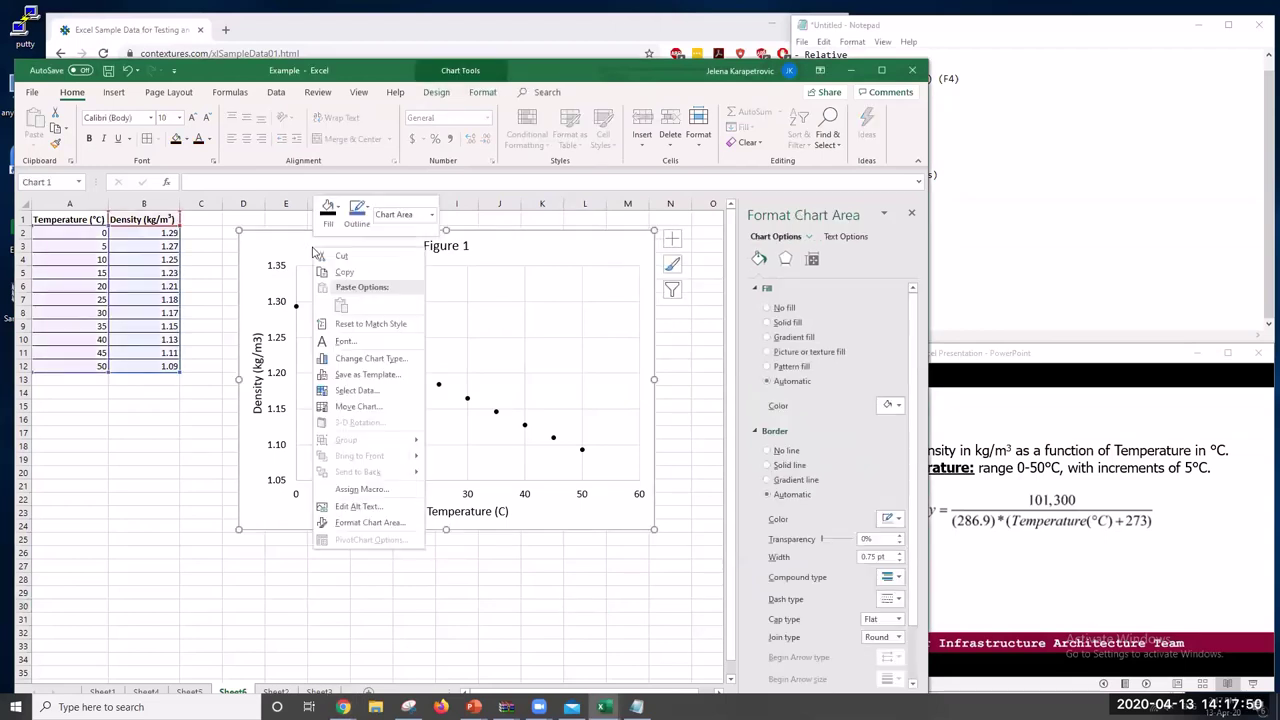
{"action": "left_click", "coordinate": [385, 390]}
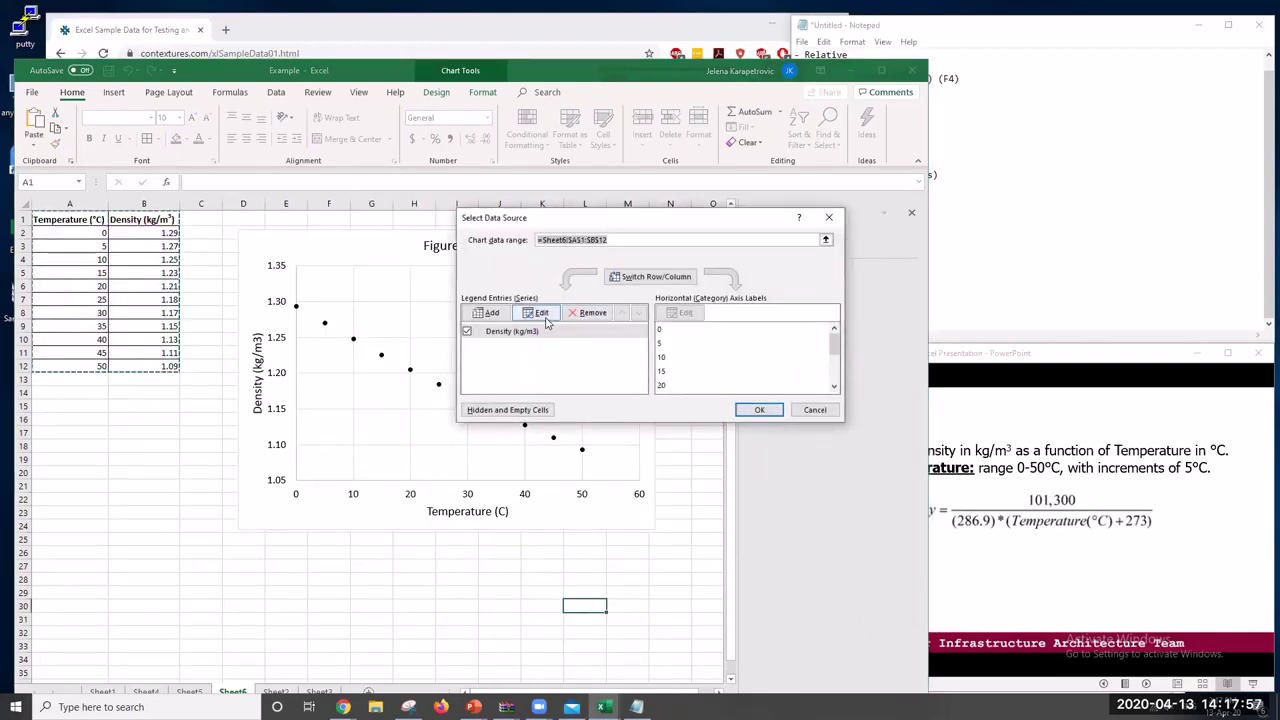
{"action": "left_click", "coordinate": [547, 320]}
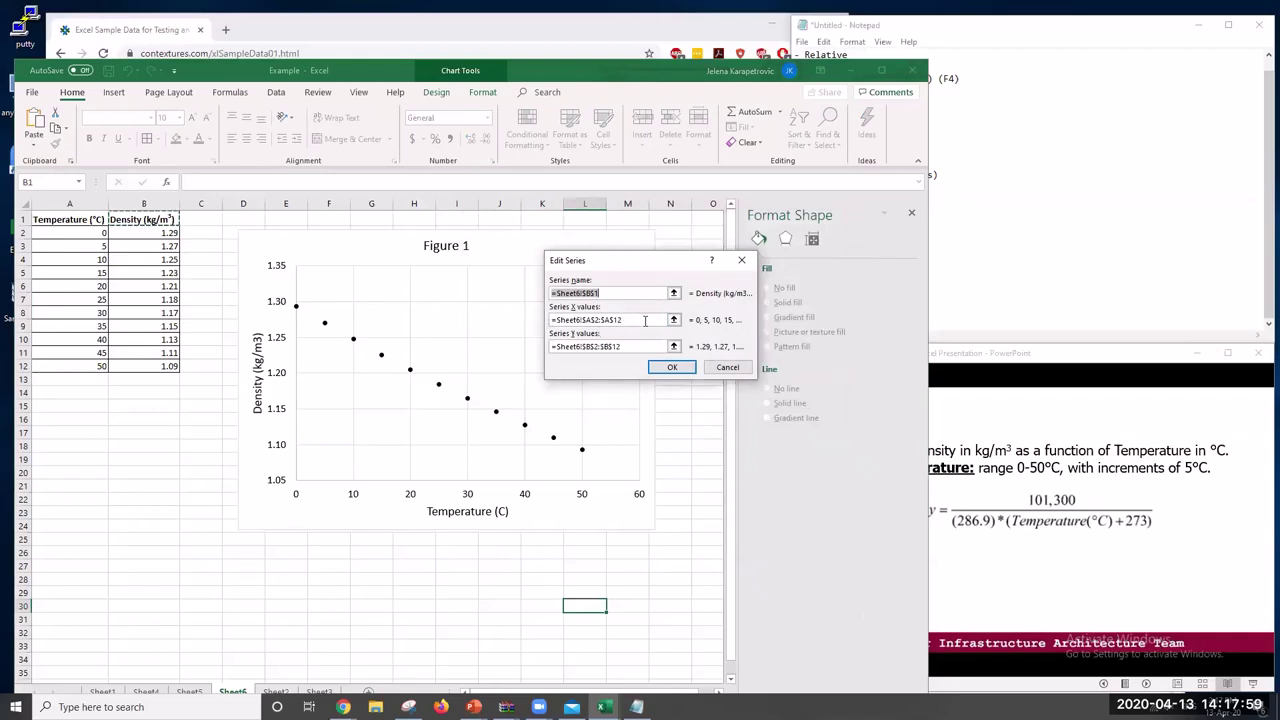
{"action": "left_click", "coordinate": [741, 262]}
{"action": "left_click", "coordinate": [757, 407]}
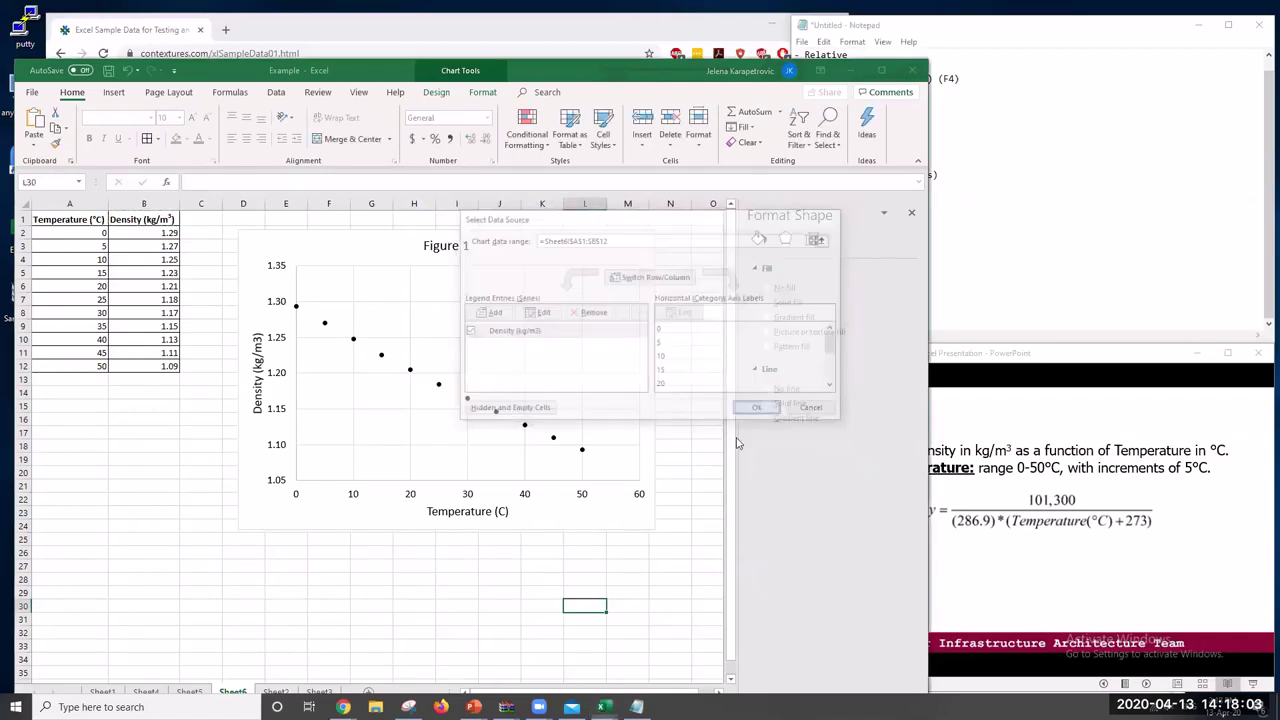
{"action": "left_click", "coordinate": [707, 476]}
{"action": "left_click", "coordinate": [1072, 572]}
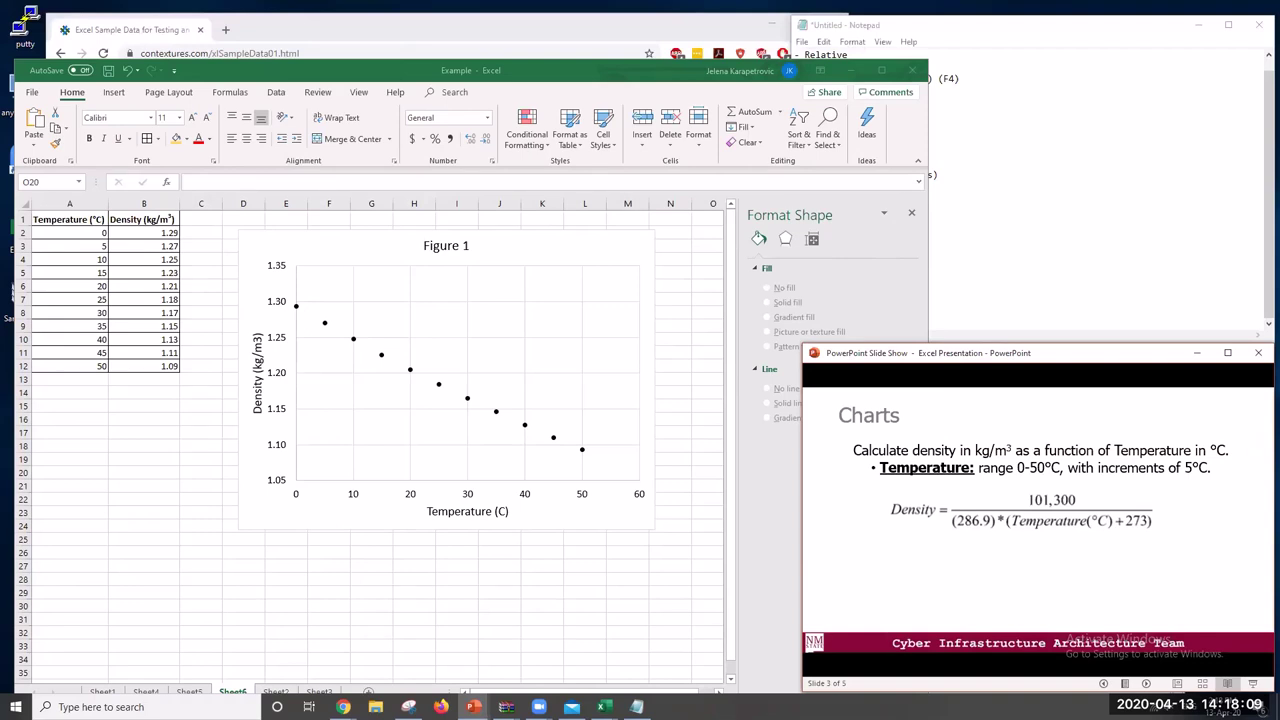
{"action": "left_click", "coordinate": [343, 706]}
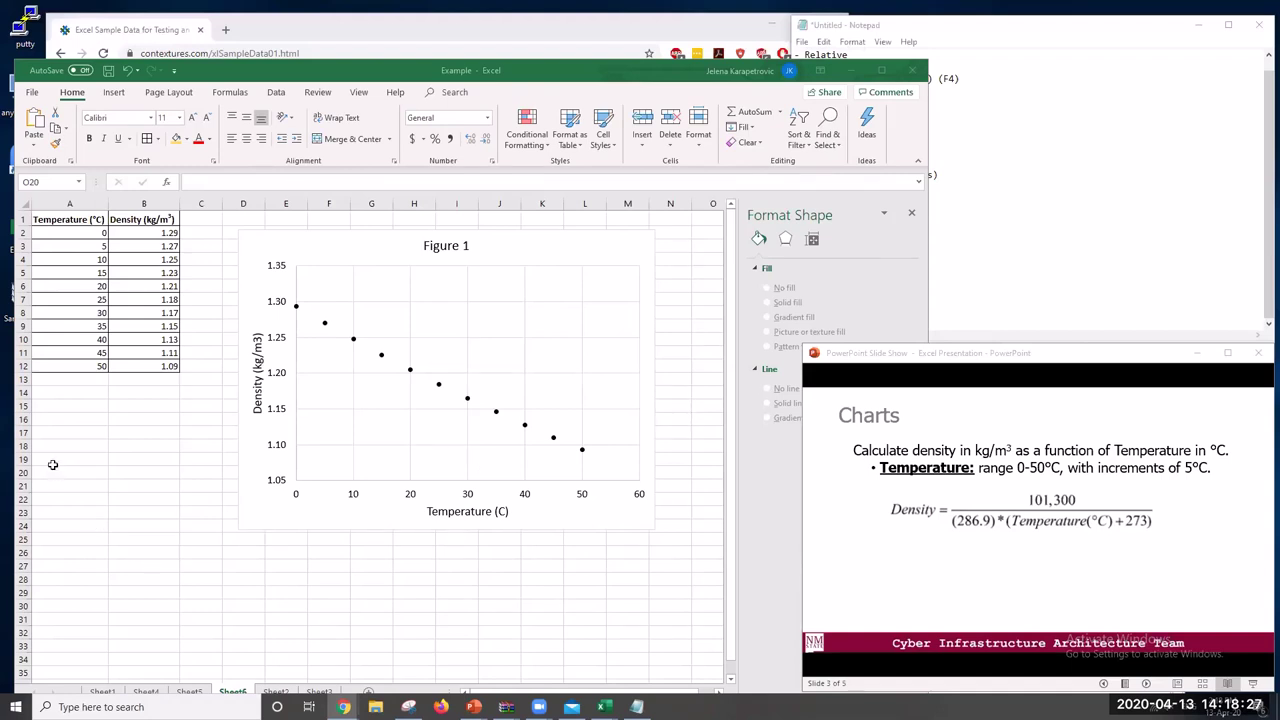
{"action": "left_click", "coordinate": [94, 488]}
{"action": "left_click", "coordinate": [98, 488]}
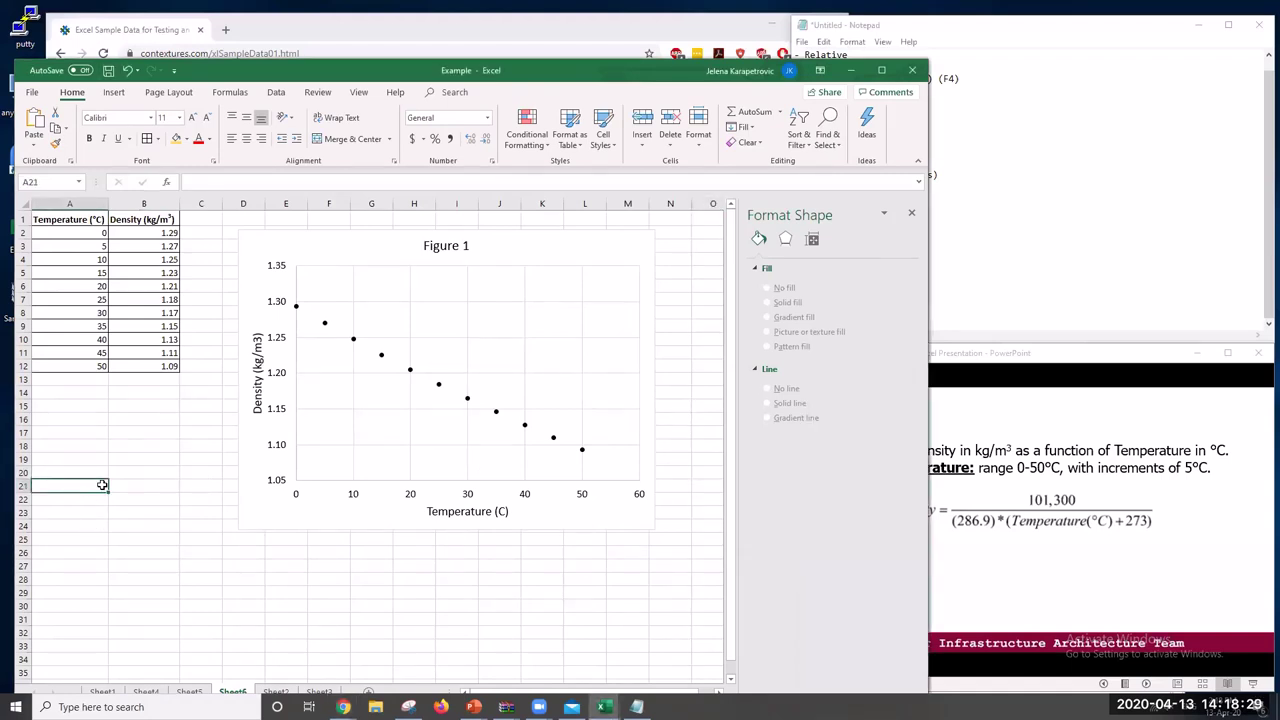
{"action": "key", "text": "alt+Tab"}
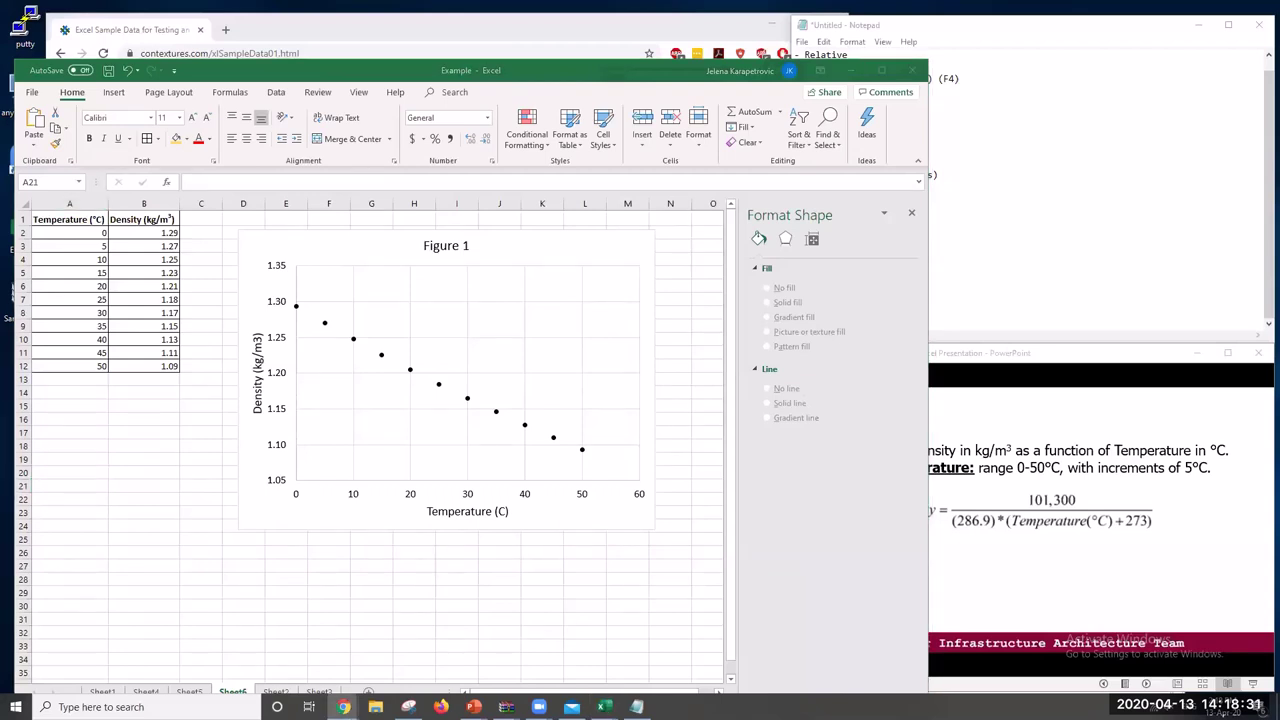
{"action": "key", "text": "alt+Tab"}
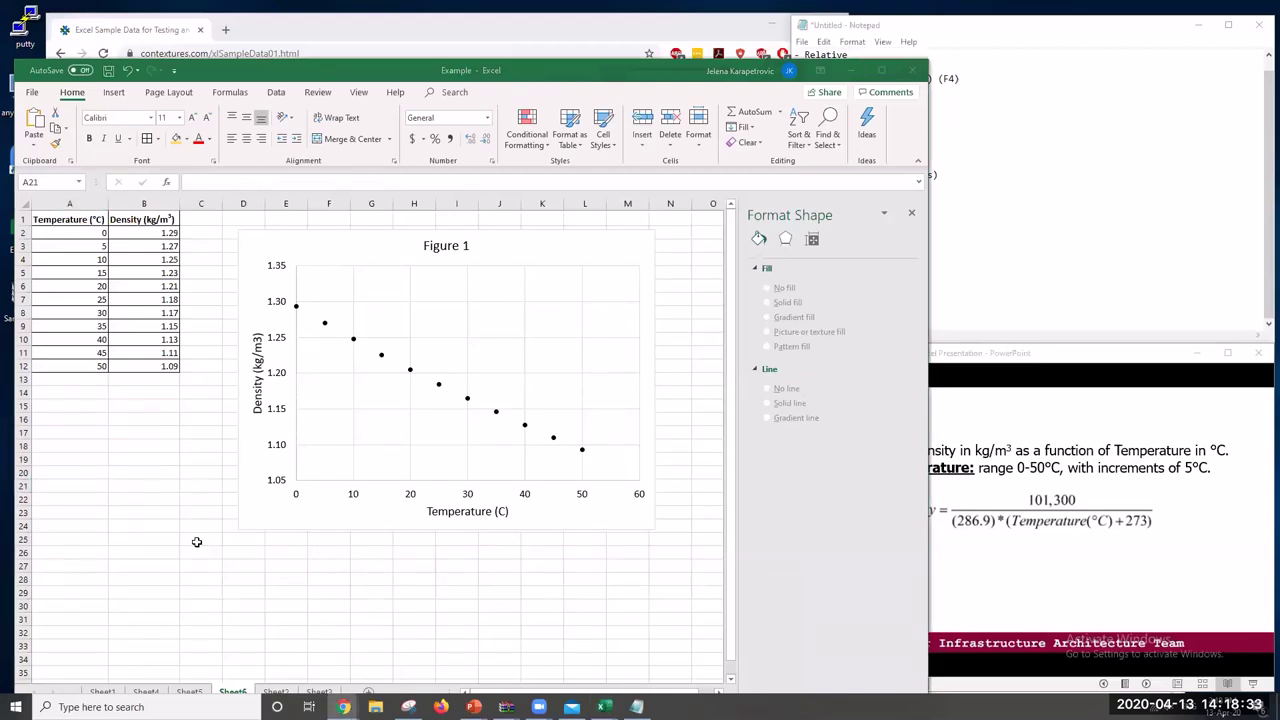
{"action": "left_click", "coordinate": [104, 498]}
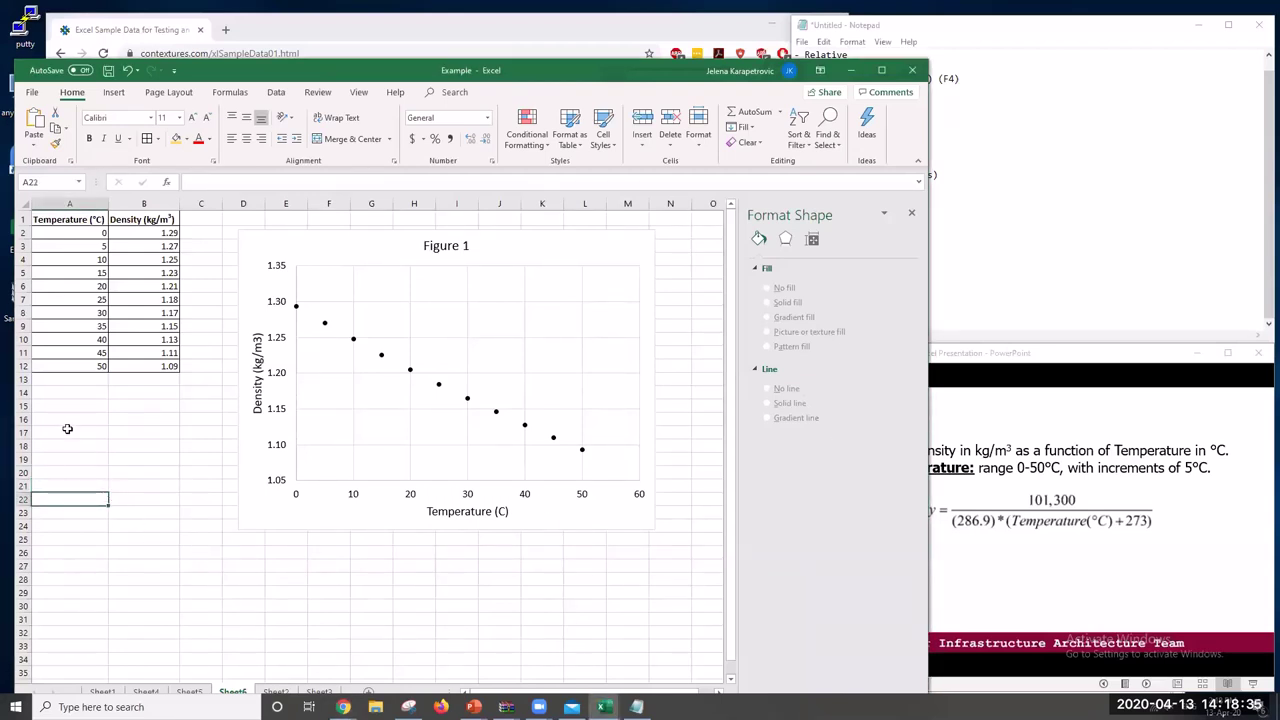
{"action": "left_click", "coordinate": [67, 431]}
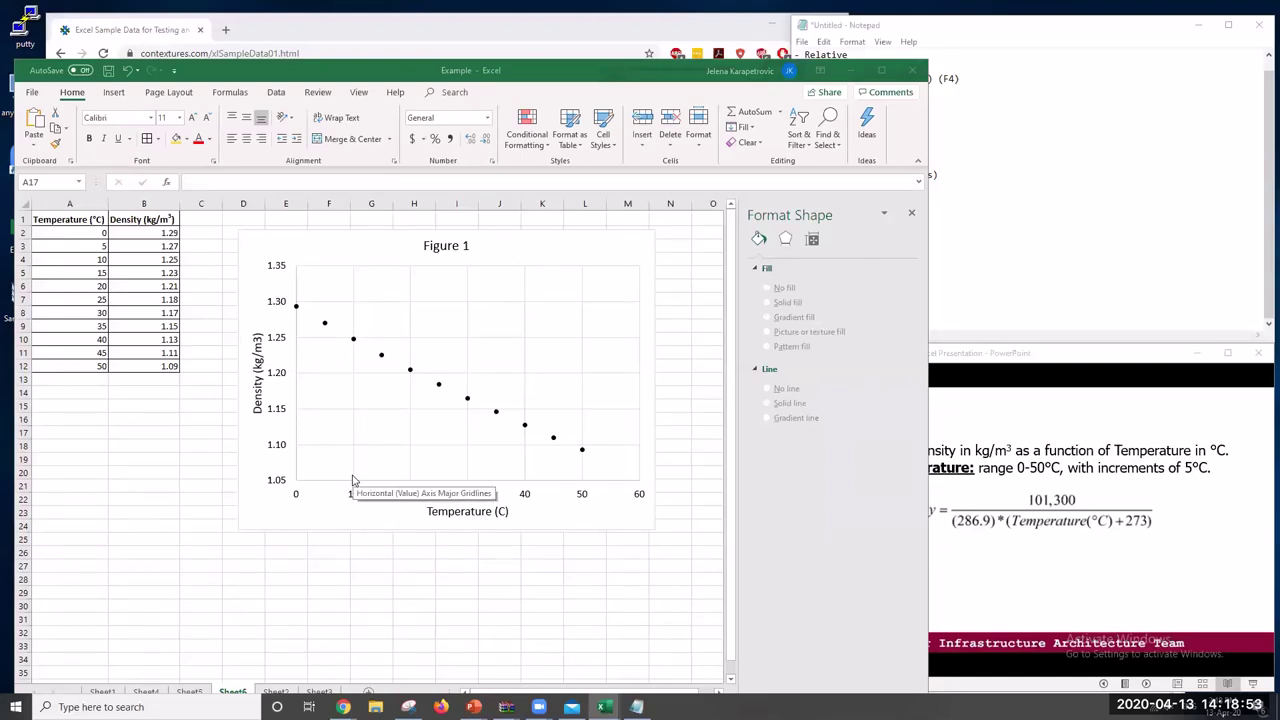
{"action": "left_click", "coordinate": [155, 460]}
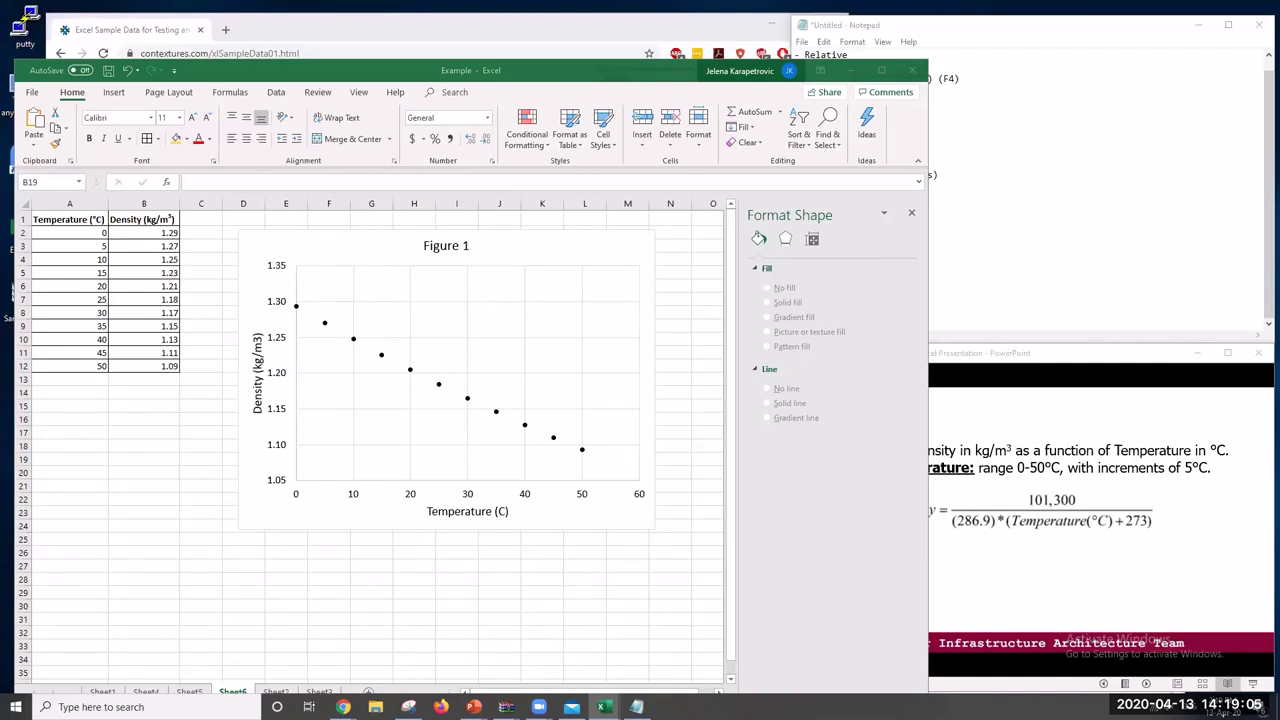
{"action": "left_click", "coordinate": [147, 449]}
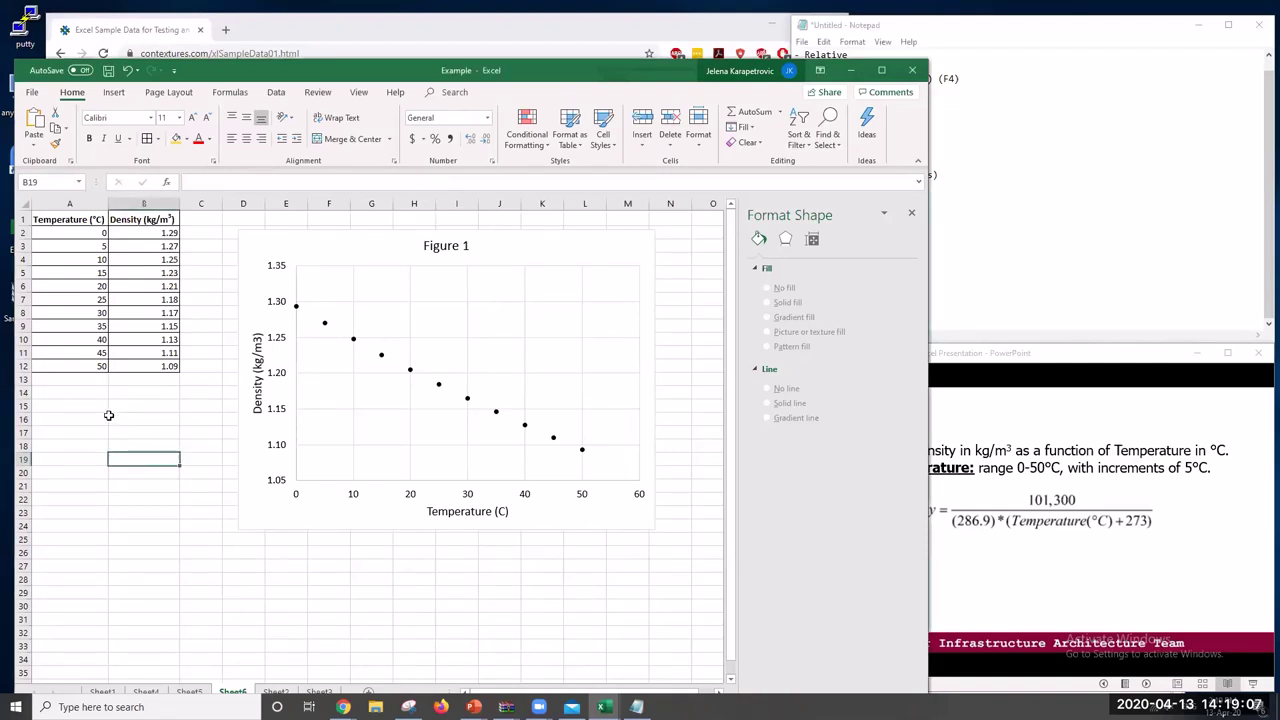
{"action": "left_click", "coordinate": [110, 418]}
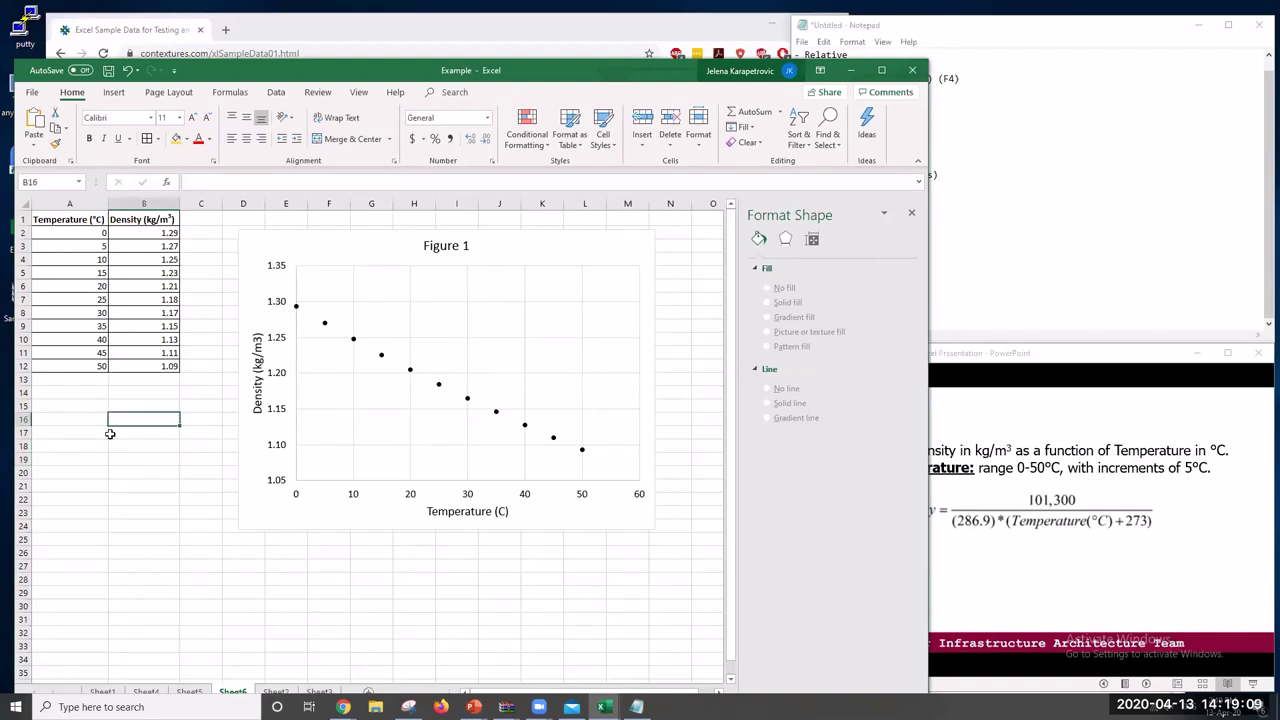
{"action": "left_click", "coordinate": [152, 552]}
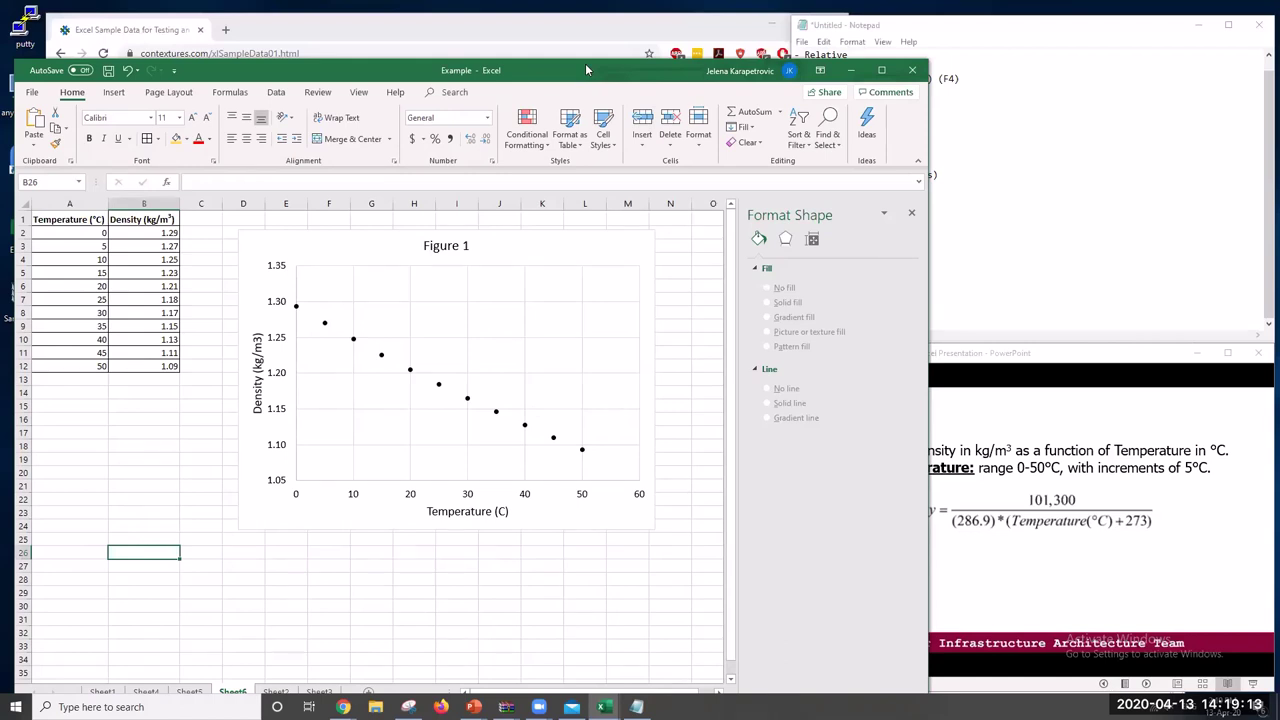
Add a new worksheet after the density sheet and enter the headers "Product" in A1 and "Amount" in B1
{"action": "left_click_drag", "start_coordinate": [585, 63], "coordinate": [585, 27]}
{"action": "left_click", "coordinate": [368, 657]}
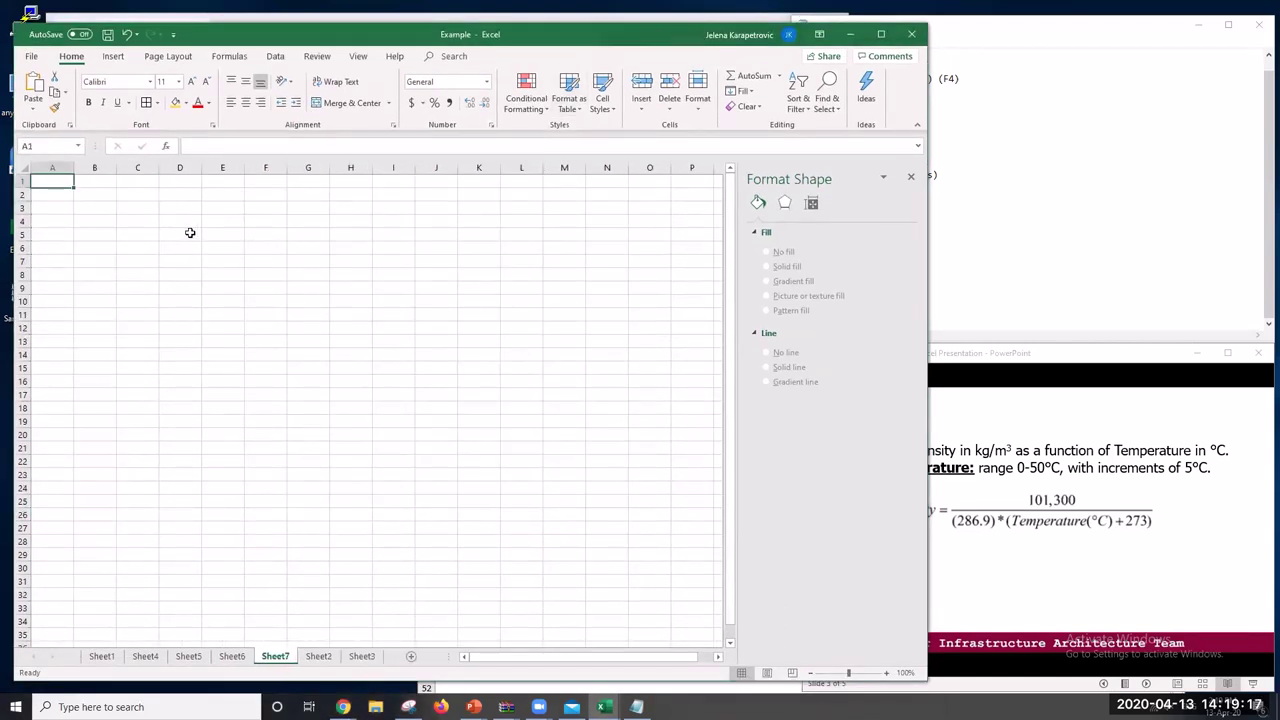
{"action": "type", "text": "Product"}
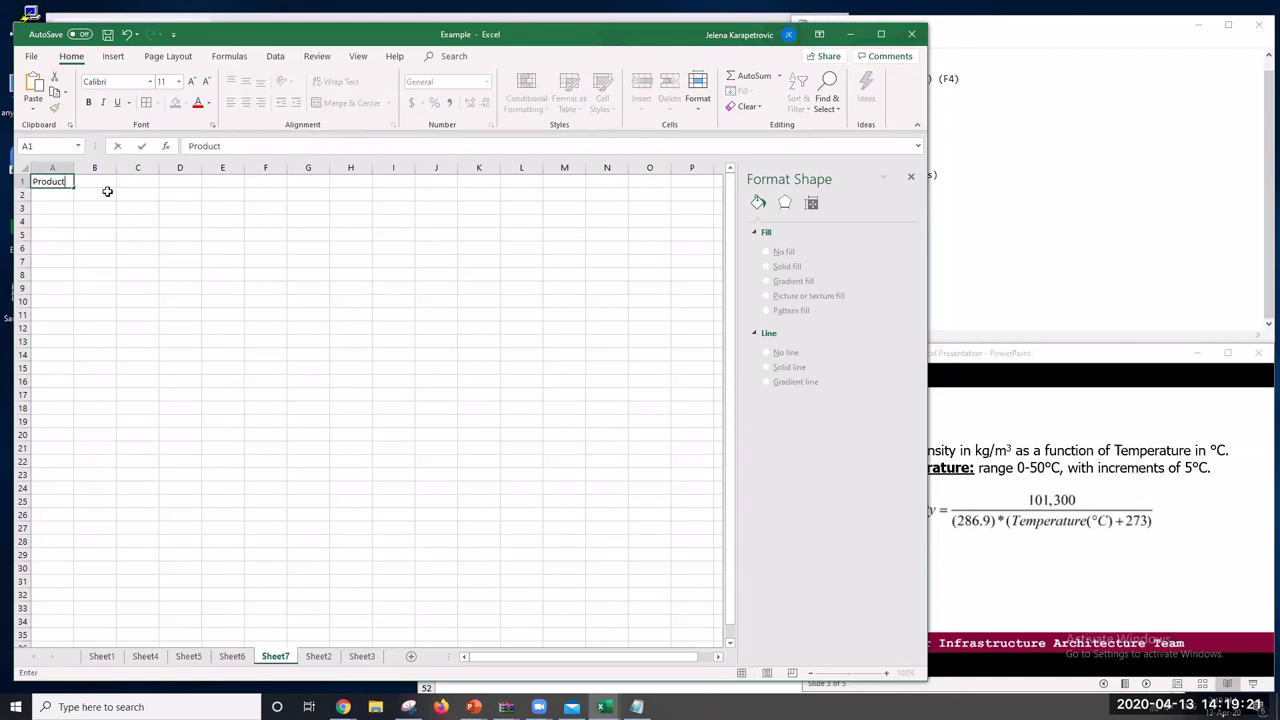
{"action": "key", "text": "Tab"}
{"action": "type", "text": "A"}
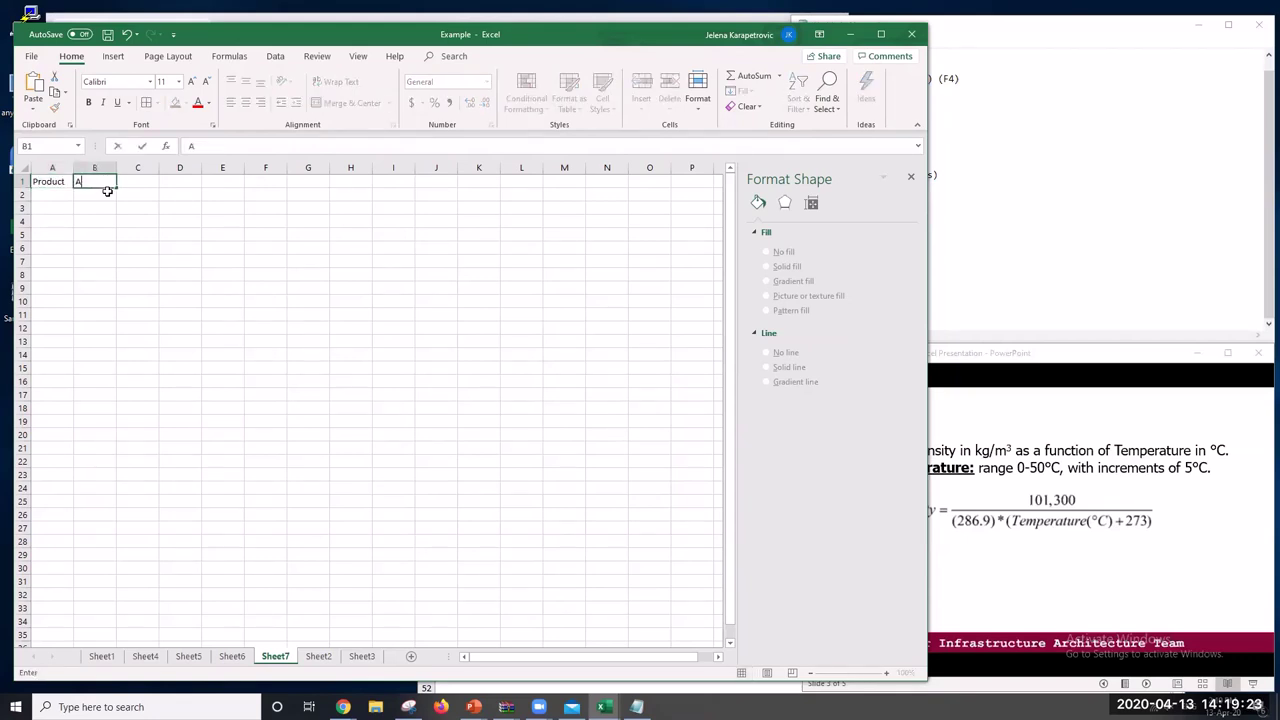
{"action": "type", "text": "mount"}
{"action": "key", "text": "Return"}
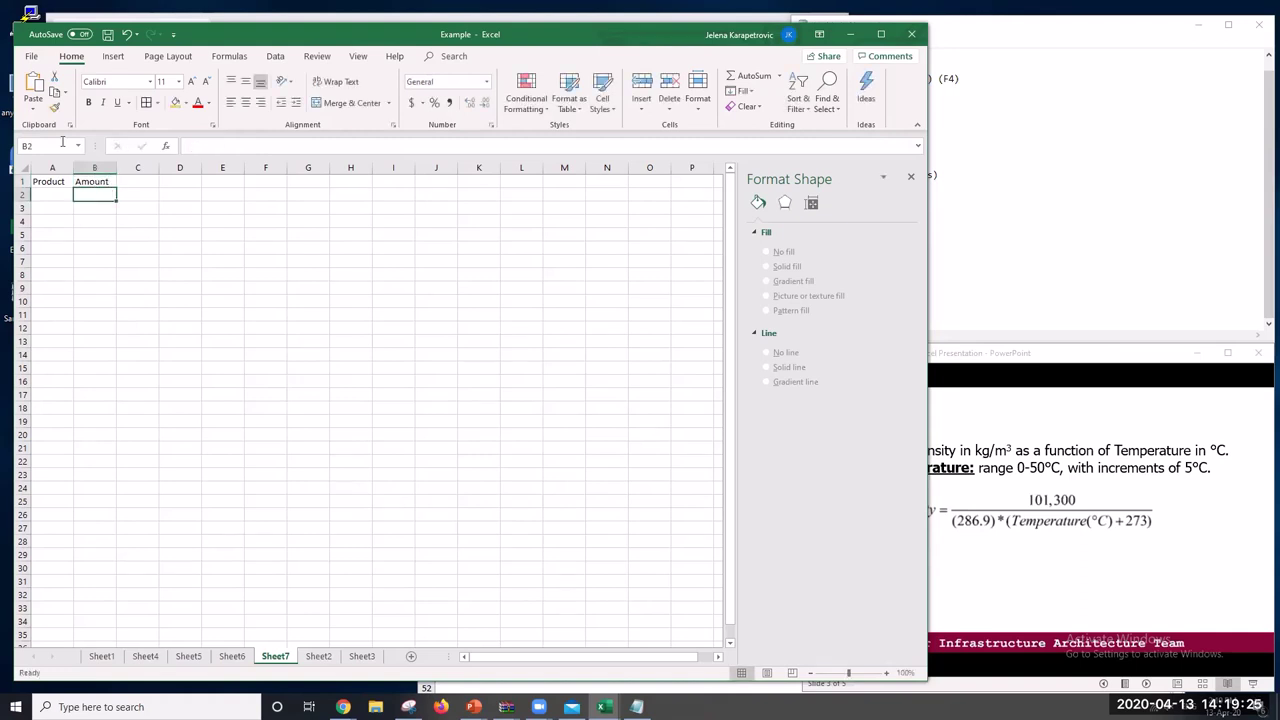
Enter 800 in B2 as the first product's amount
{"action": "left_click", "coordinate": [57, 195]}
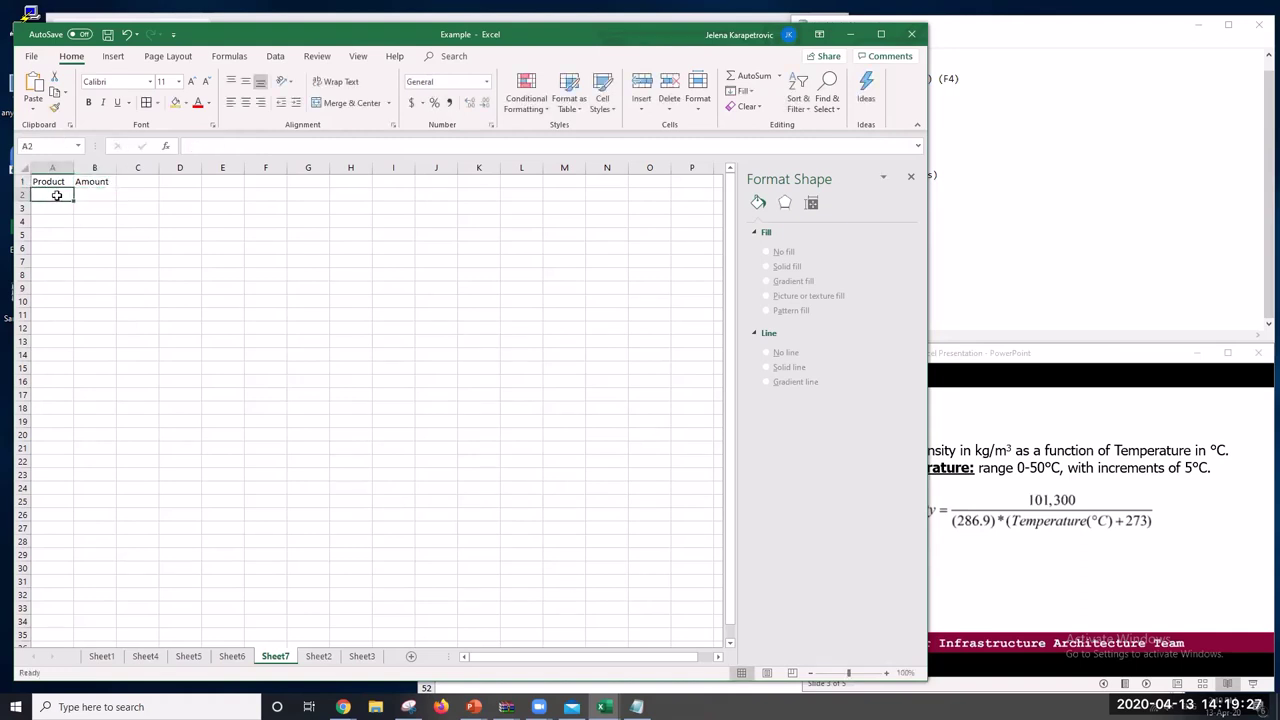
{"action": "left_click", "coordinate": [106, 191]}
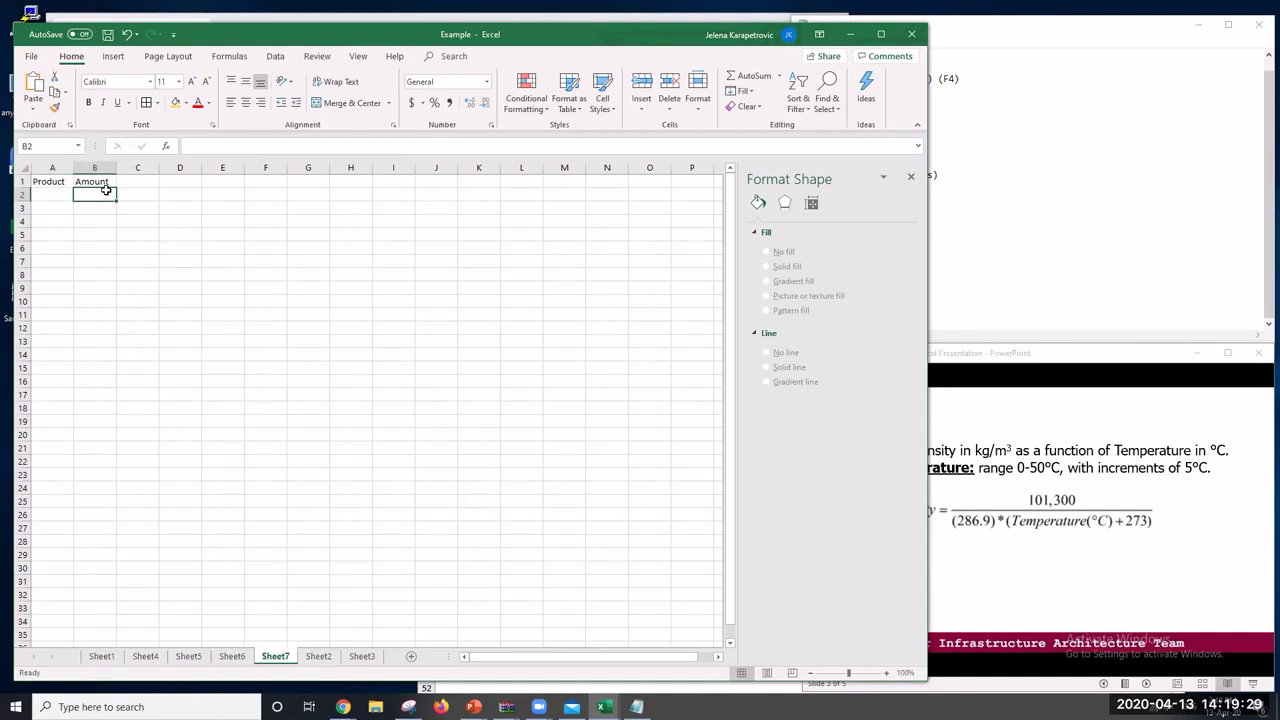
{"action": "type", "text": "800"}
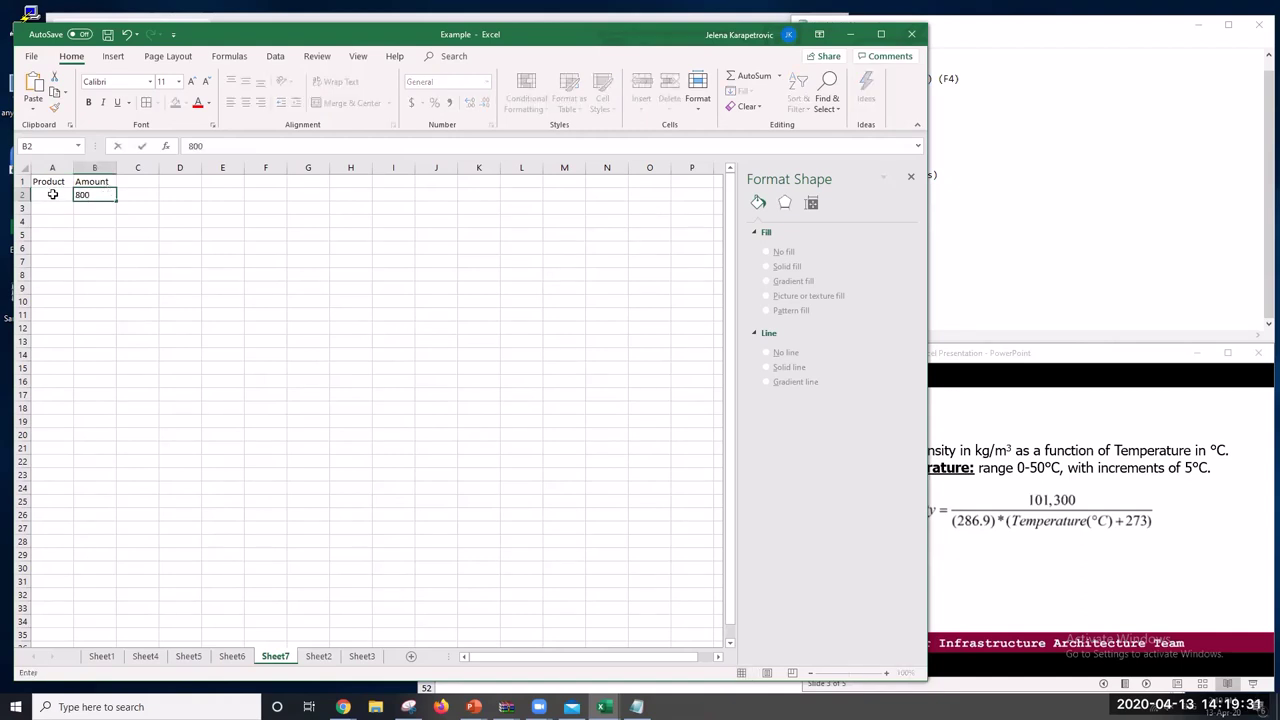
Change the header in B1 to "Amount (kg)"
{"action": "left_click", "coordinate": [95, 180]}
{"action": "double_click", "coordinate": [105, 180]}
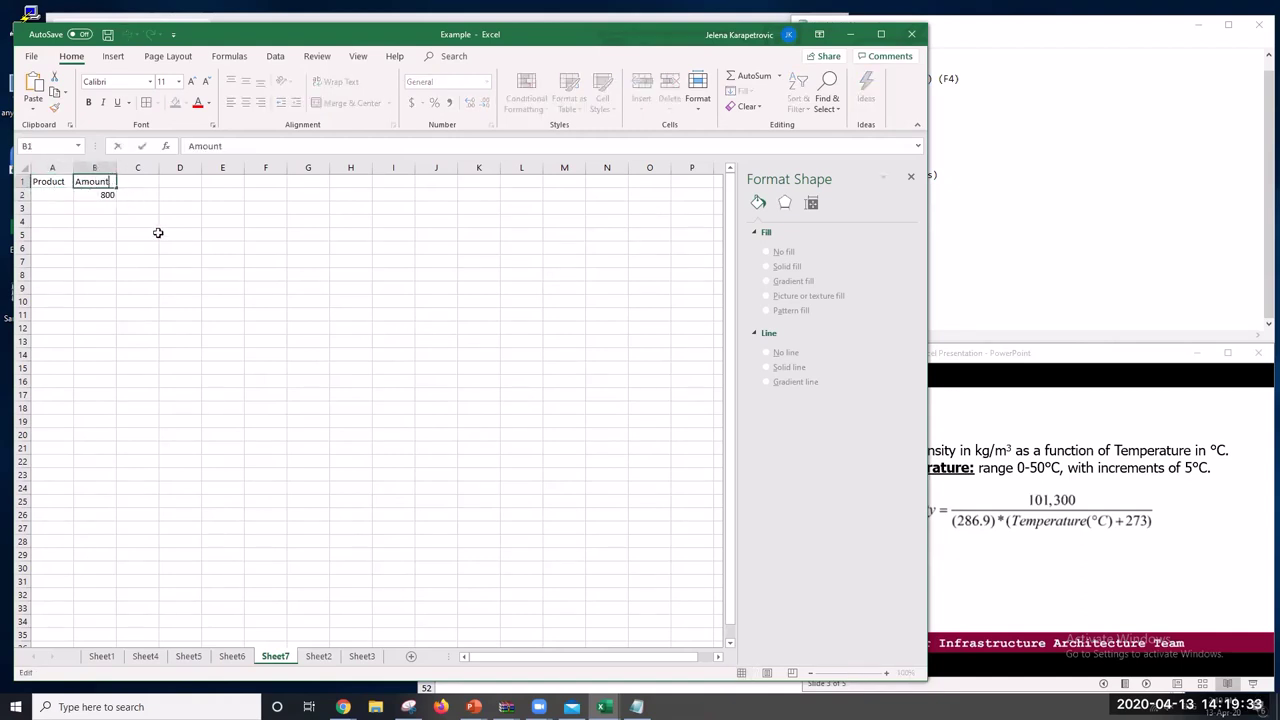
{"action": "type", "text": "(KG)"}
{"action": "key", "text": "BackSpace"}
{"action": "key", "text": "BackSpace"}
{"action": "key", "text": "BackSpace"}
{"action": "type", "text": "KG"}
{"action": "key", "text": "BackSpace"}
{"action": "key", "text": "BackSpace"}
{"action": "type", "text": "kg"}
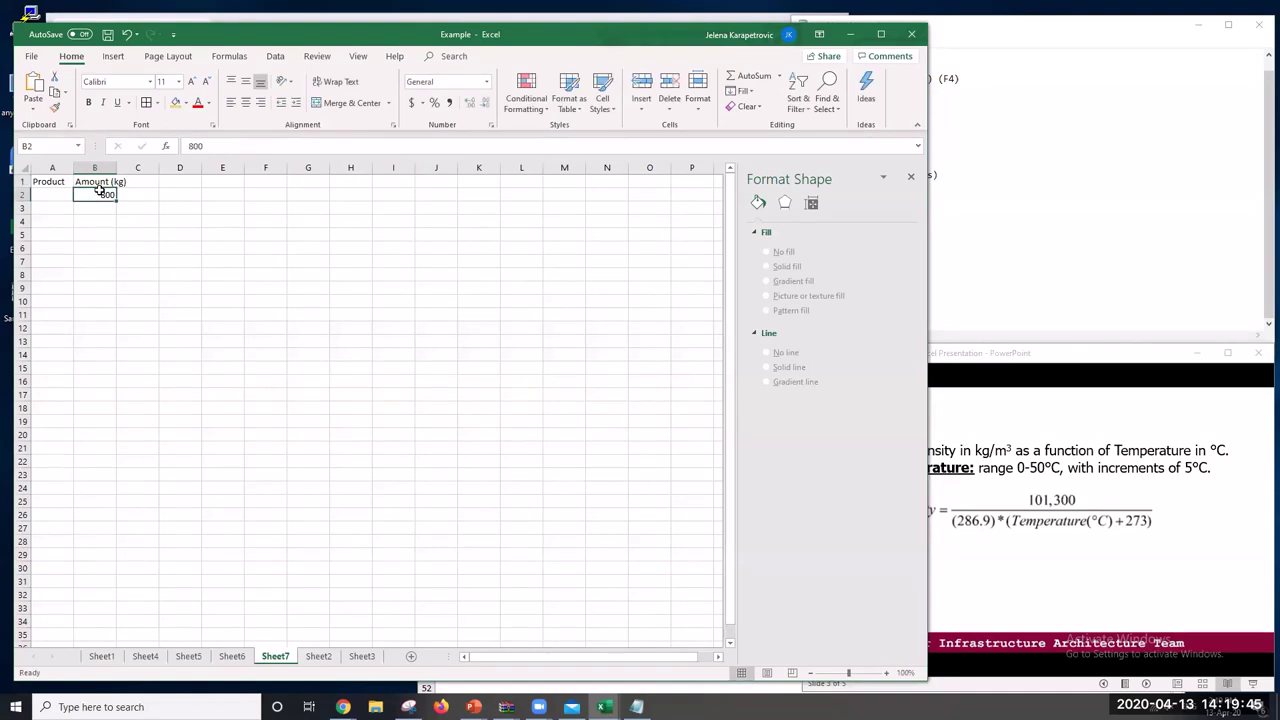
Enter the products Vegetables, Dairy, Grain and Meat in A2:A5 and autofit column A to its contents
{"action": "left_click", "coordinate": [57, 194]}
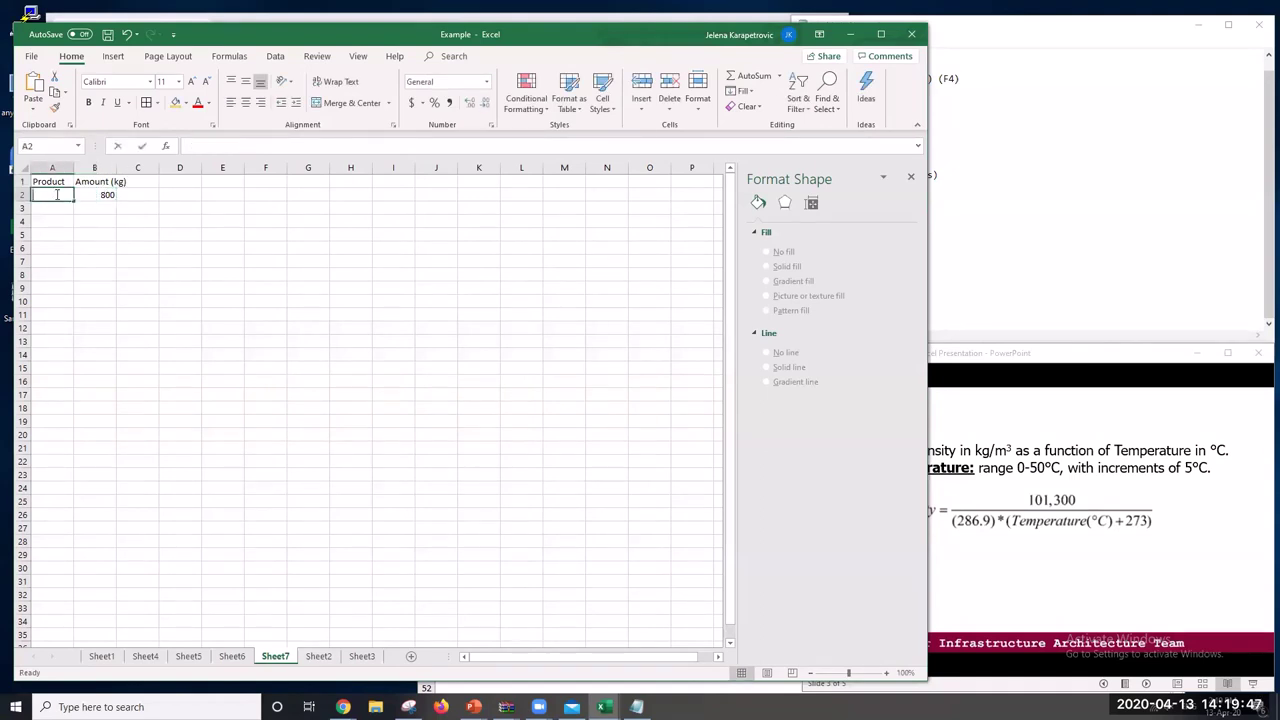
{"action": "type", "text": "Vegetable"}
{"action": "key", "text": "Return"}
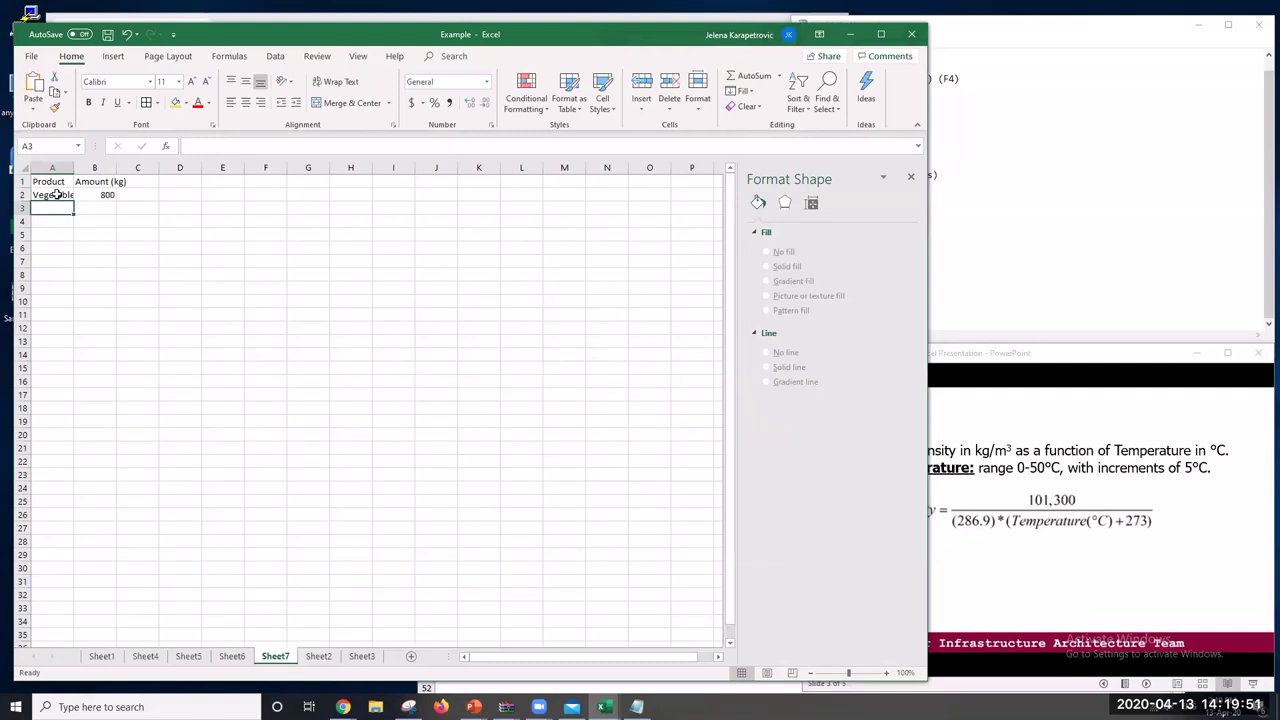
{"action": "type", "text": "Dairy"}
{"action": "key", "text": "Return"}
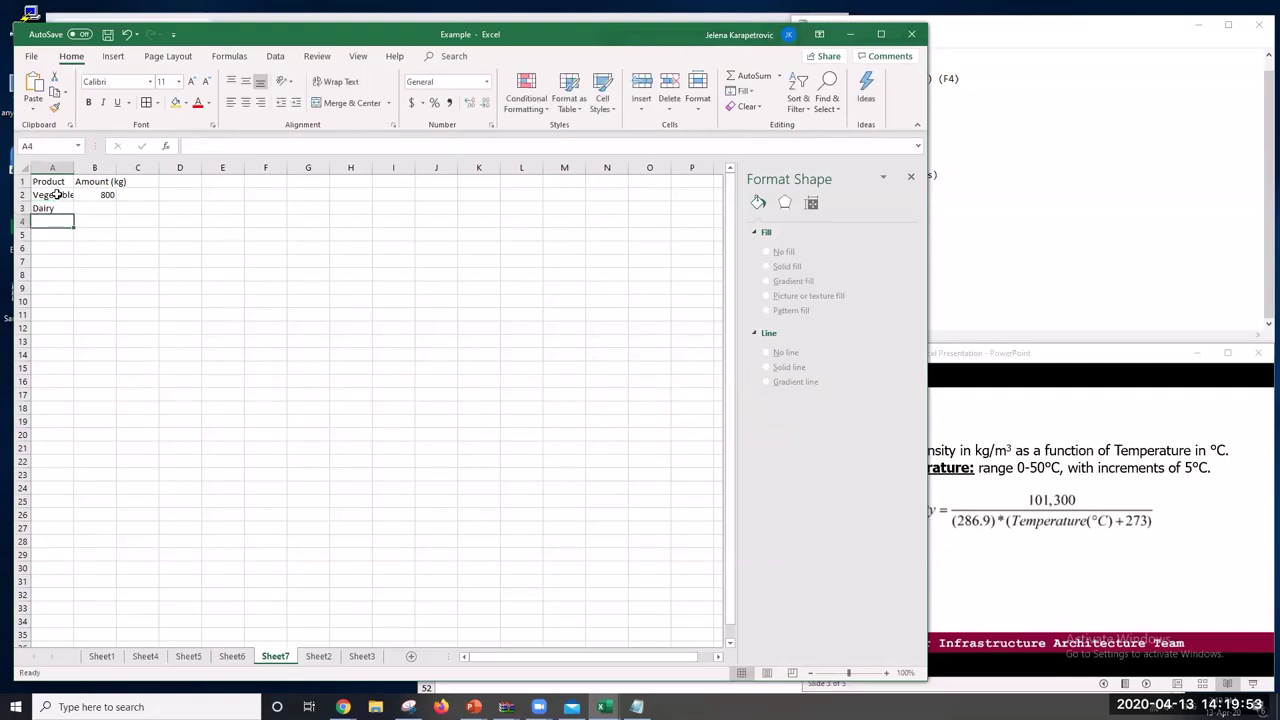
{"action": "type", "text": "Grain"}
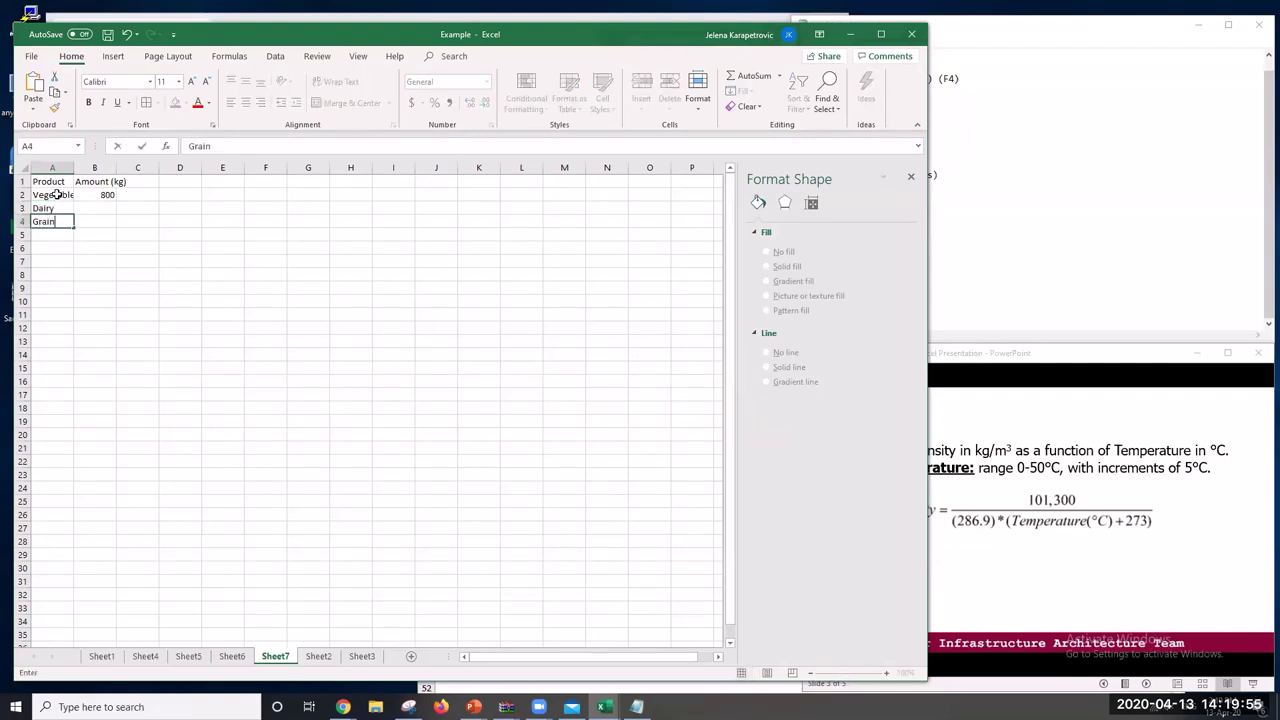
{"action": "key", "text": "Return"}
{"action": "type", "text": "Meat"}
{"action": "key", "text": "Return"}
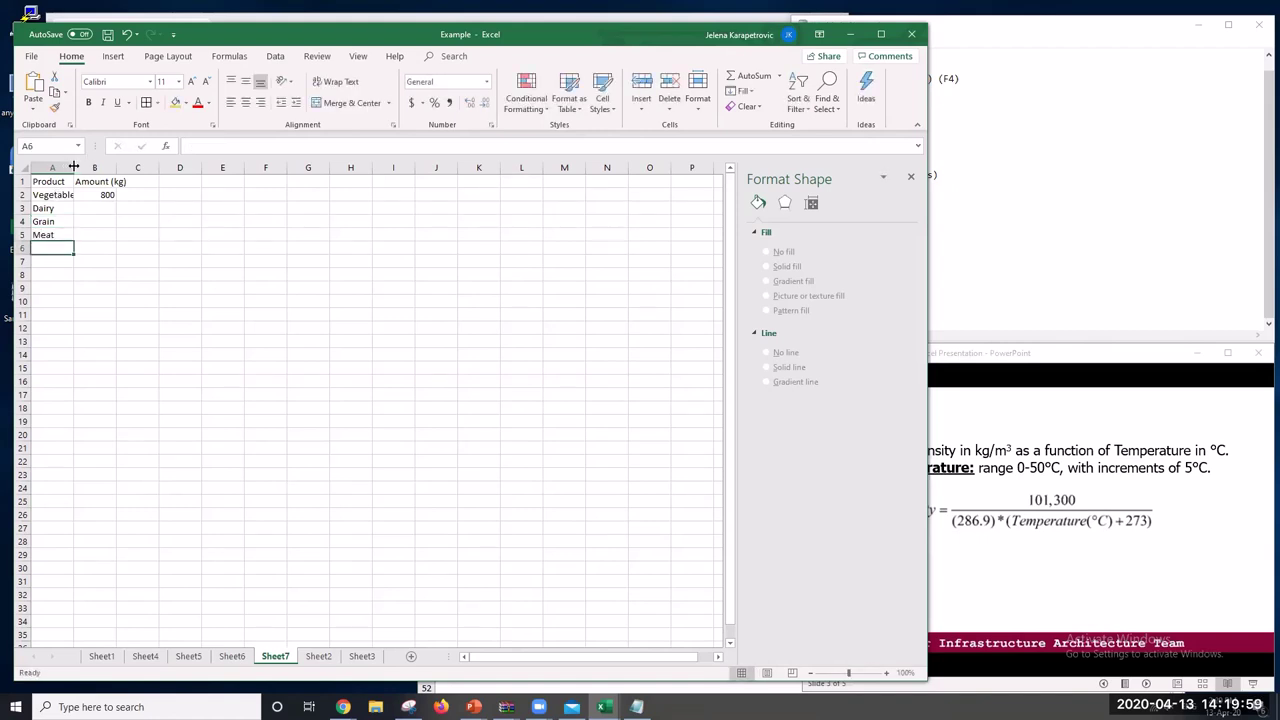
{"action": "double_click", "coordinate": [73, 166]}
Enter the amounts 1300, 600 and 1200 in B3:B5 and autofit column B to its contents
{"action": "left_click", "coordinate": [103, 207]}
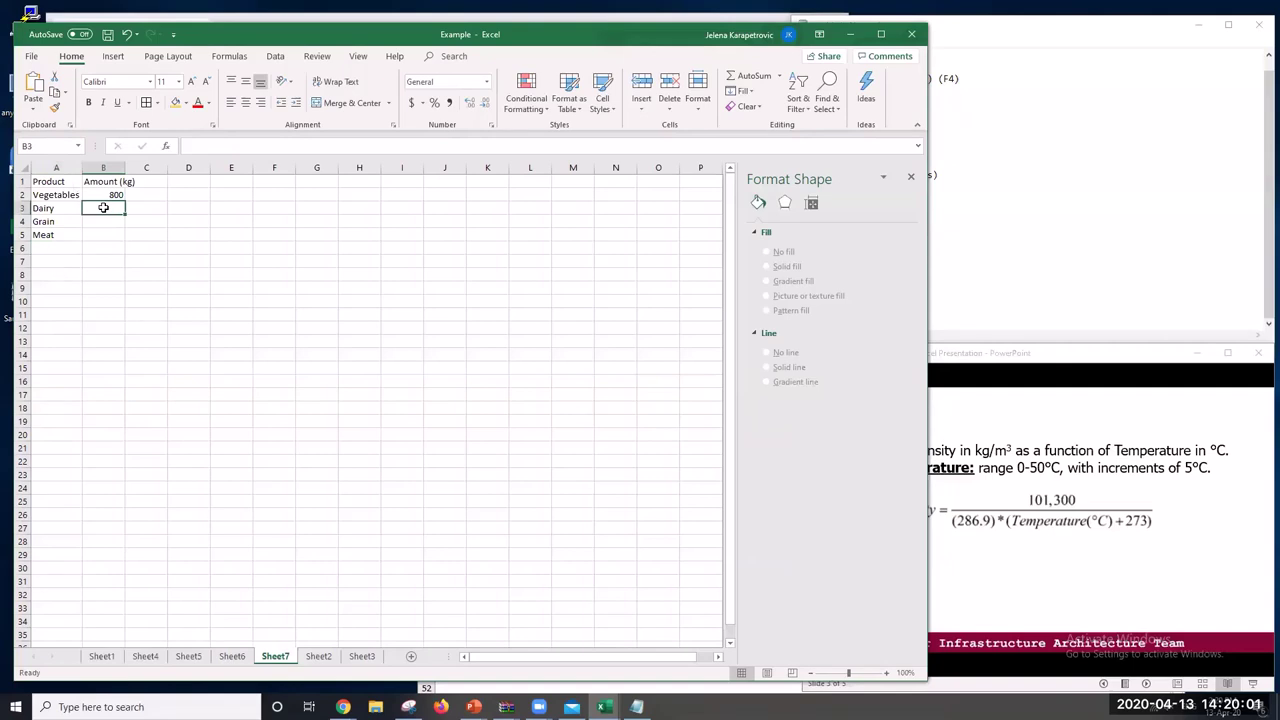
{"action": "type", "text": "1300"}
{"action": "key", "text": "Return"}
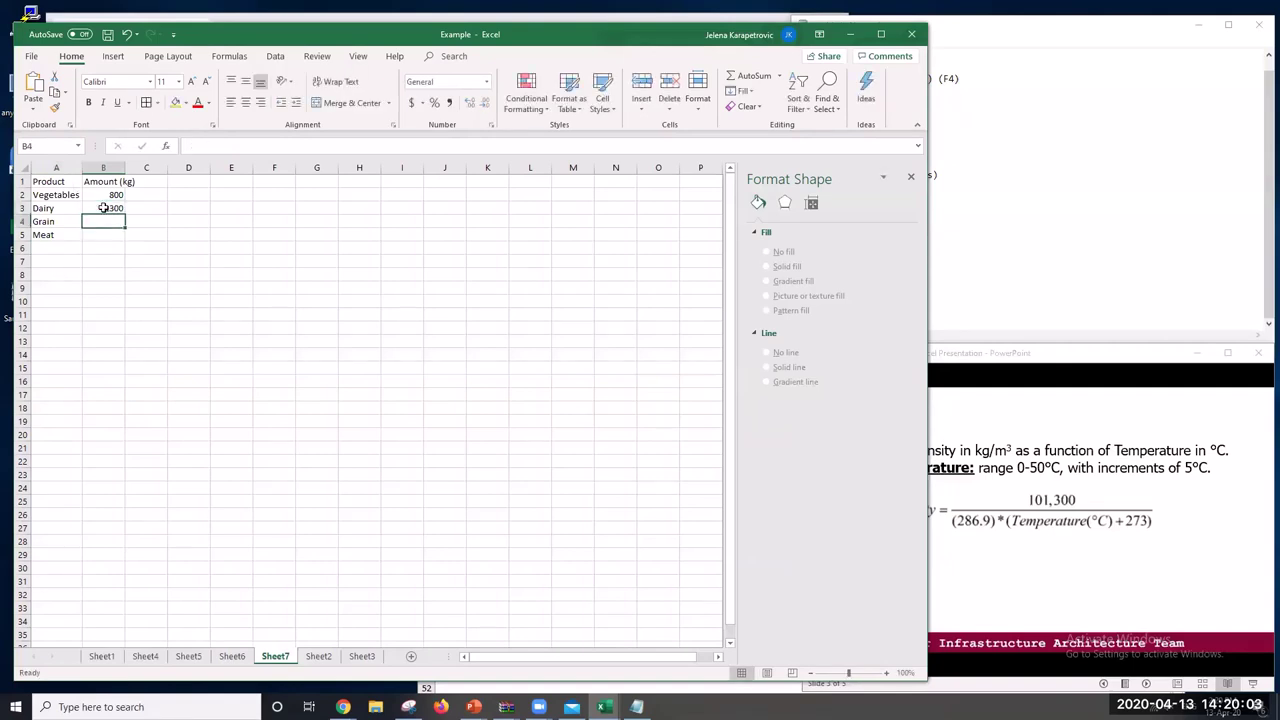
{"action": "type", "text": "600"}
{"action": "key", "text": "Return"}
{"action": "type", "text": "1200"}
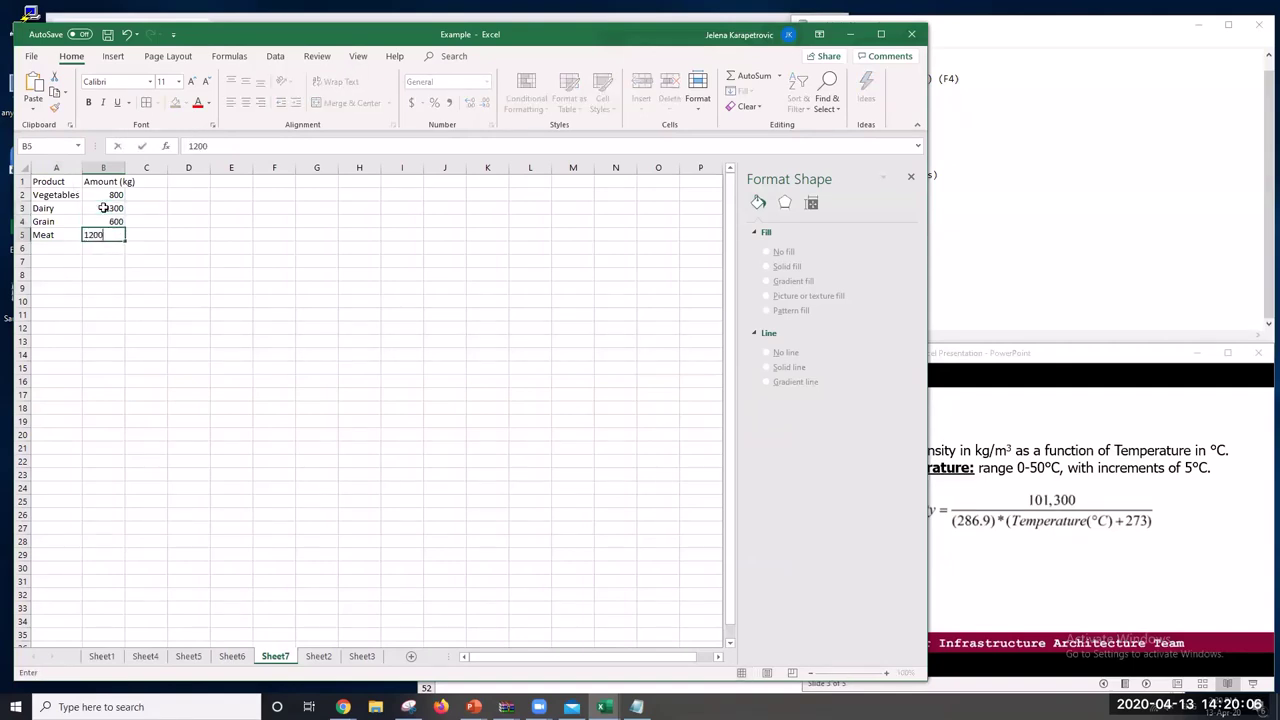
{"action": "key", "text": "Return"}
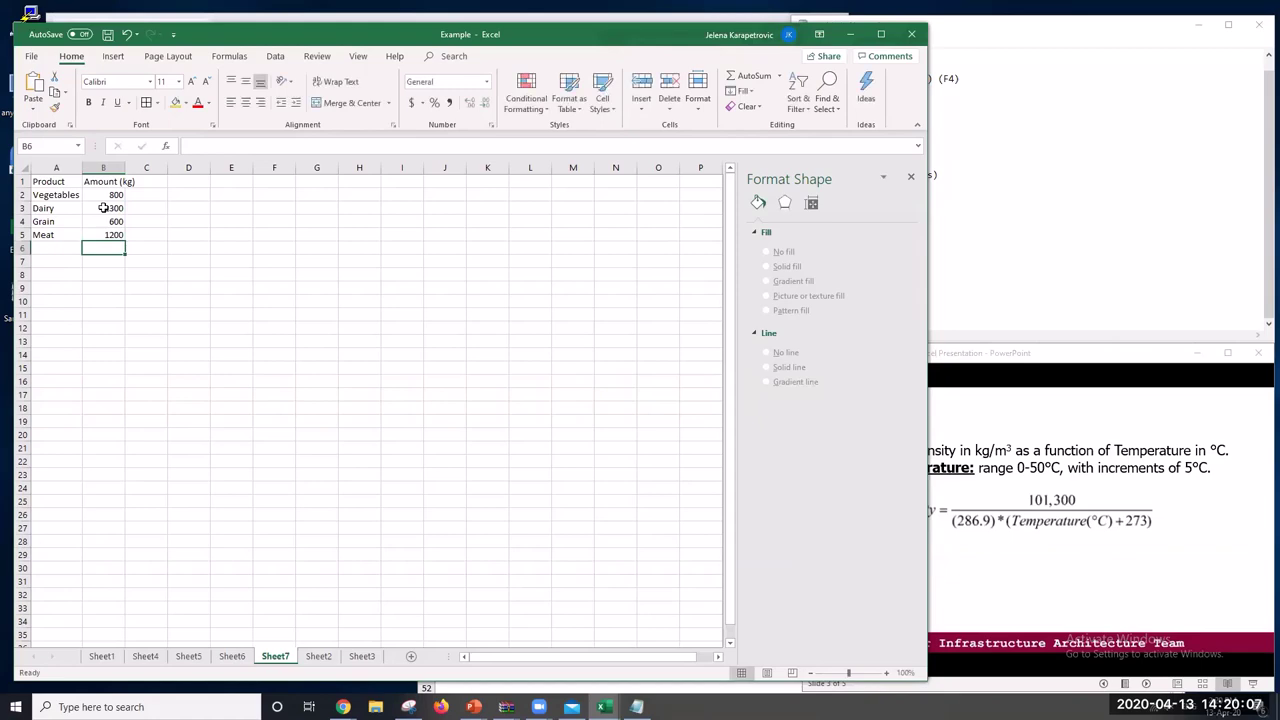
{"action": "left_click", "coordinate": [260, 354]}
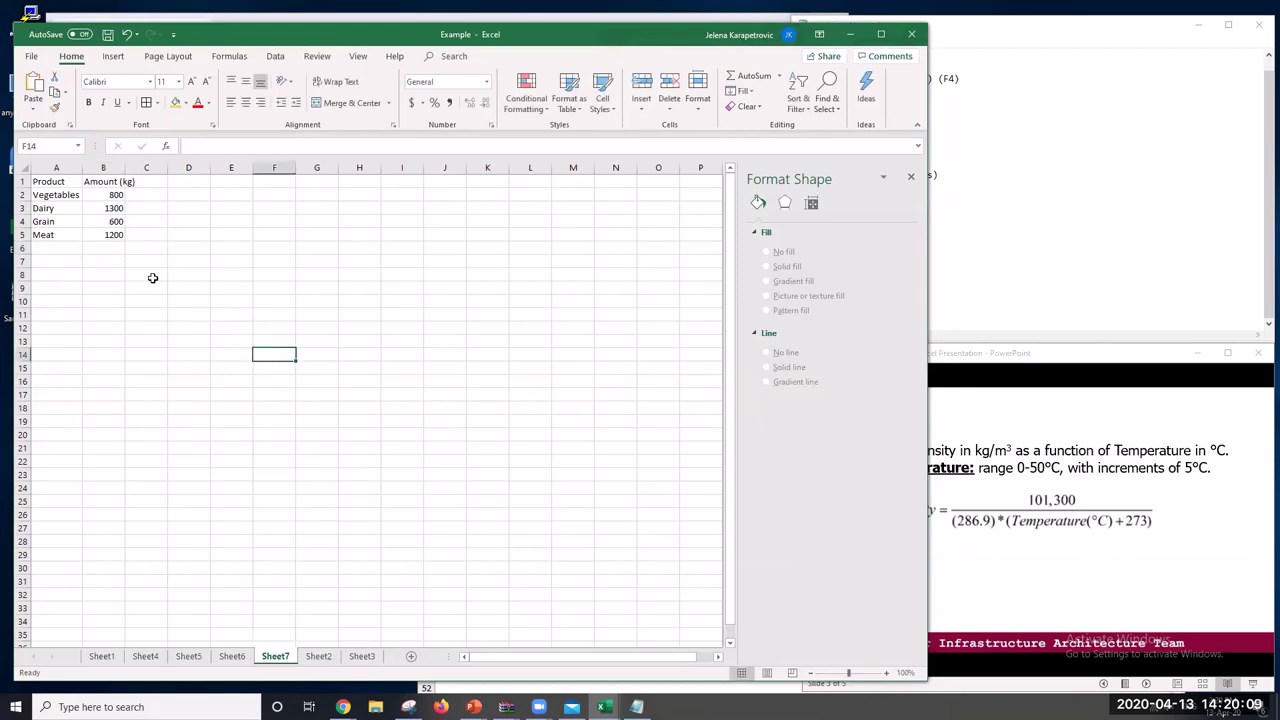
{"action": "double_click", "coordinate": [128, 167]}
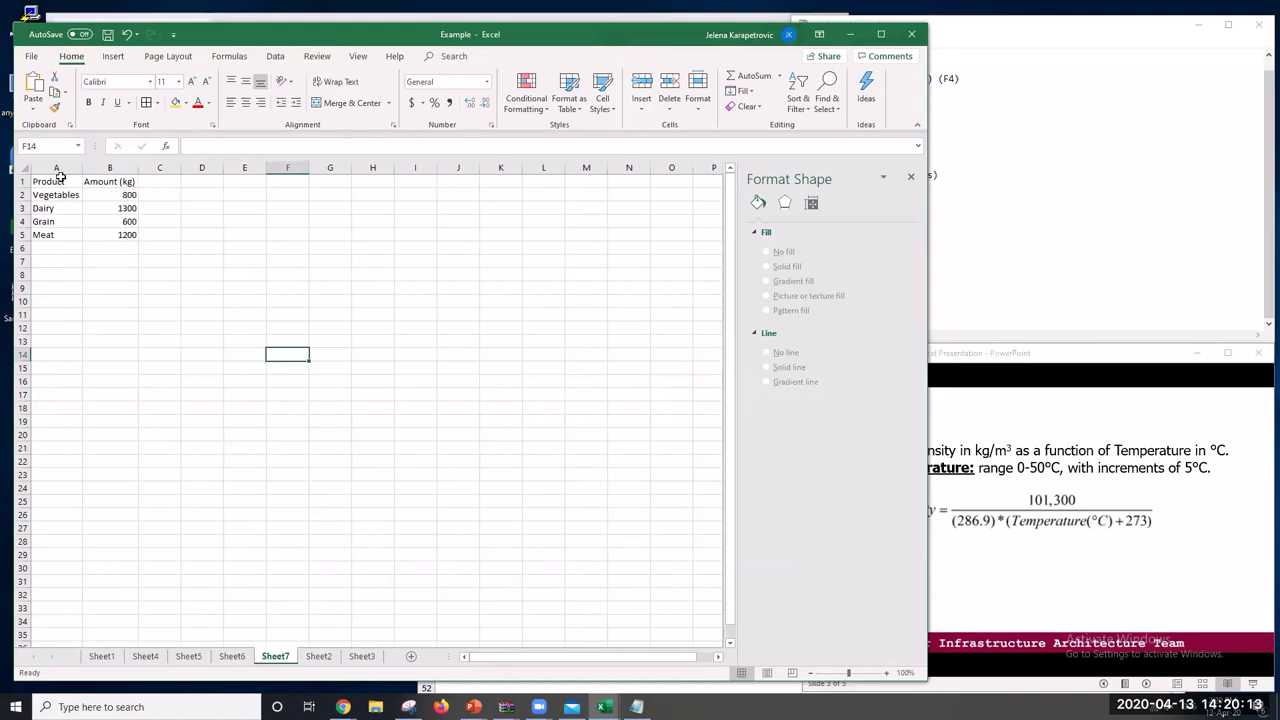
Insert a 2-D pie chart from the product and amount table in A1:B5 and place it directly beside the table
{"action": "left_click_drag", "start_coordinate": [60, 178], "coordinate": [110, 236]}
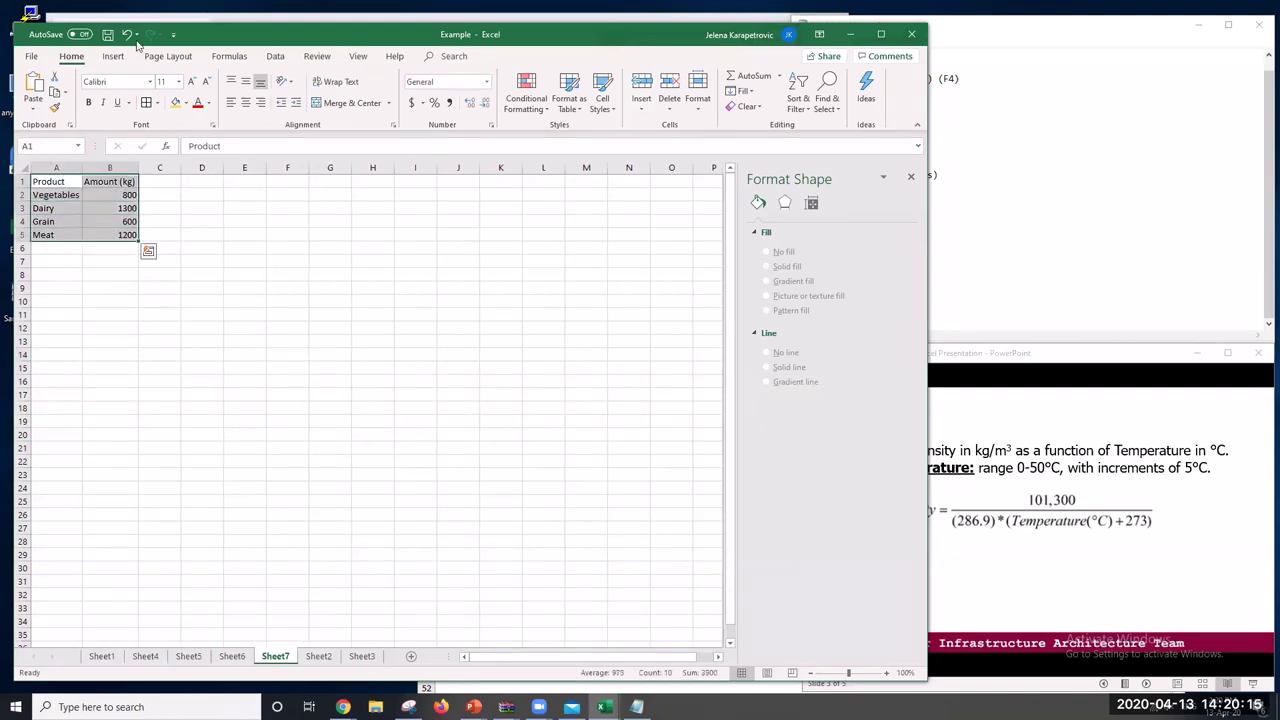
{"action": "left_click", "coordinate": [113, 56]}
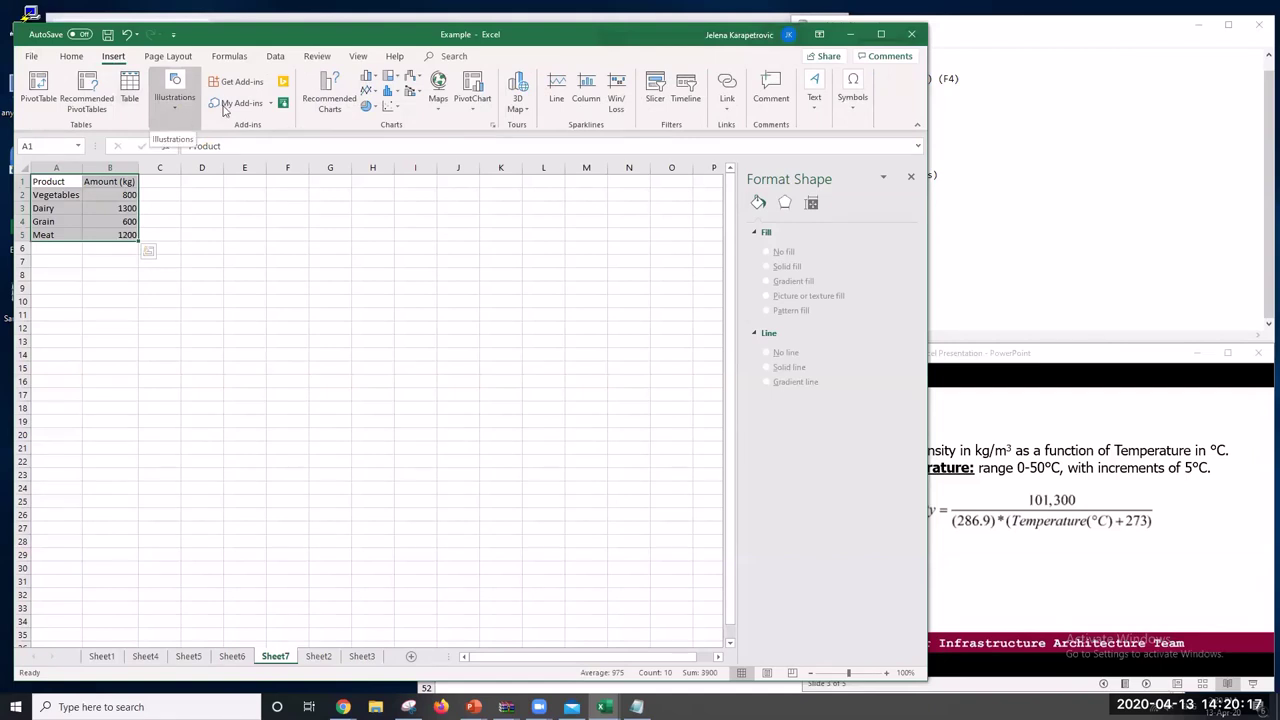
{"action": "left_click", "coordinate": [367, 105]}
{"action": "left_click", "coordinate": [378, 150]}
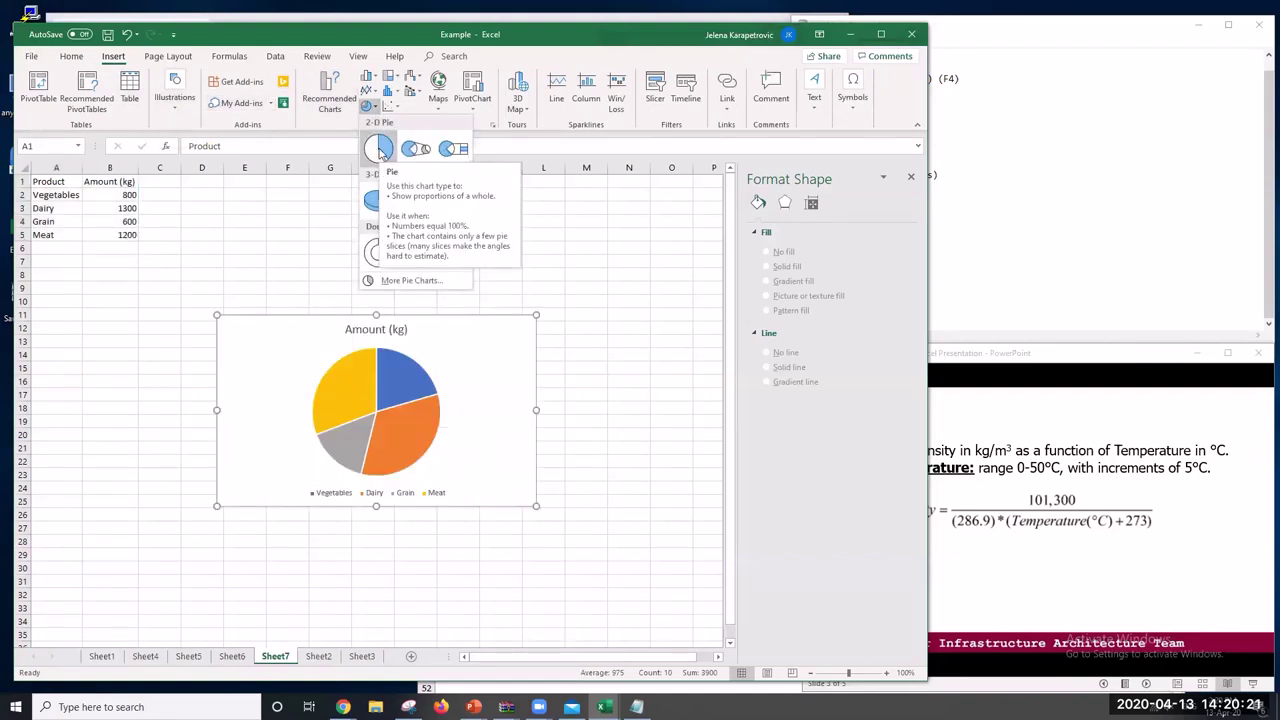
{"action": "left_click", "coordinate": [397, 209]}
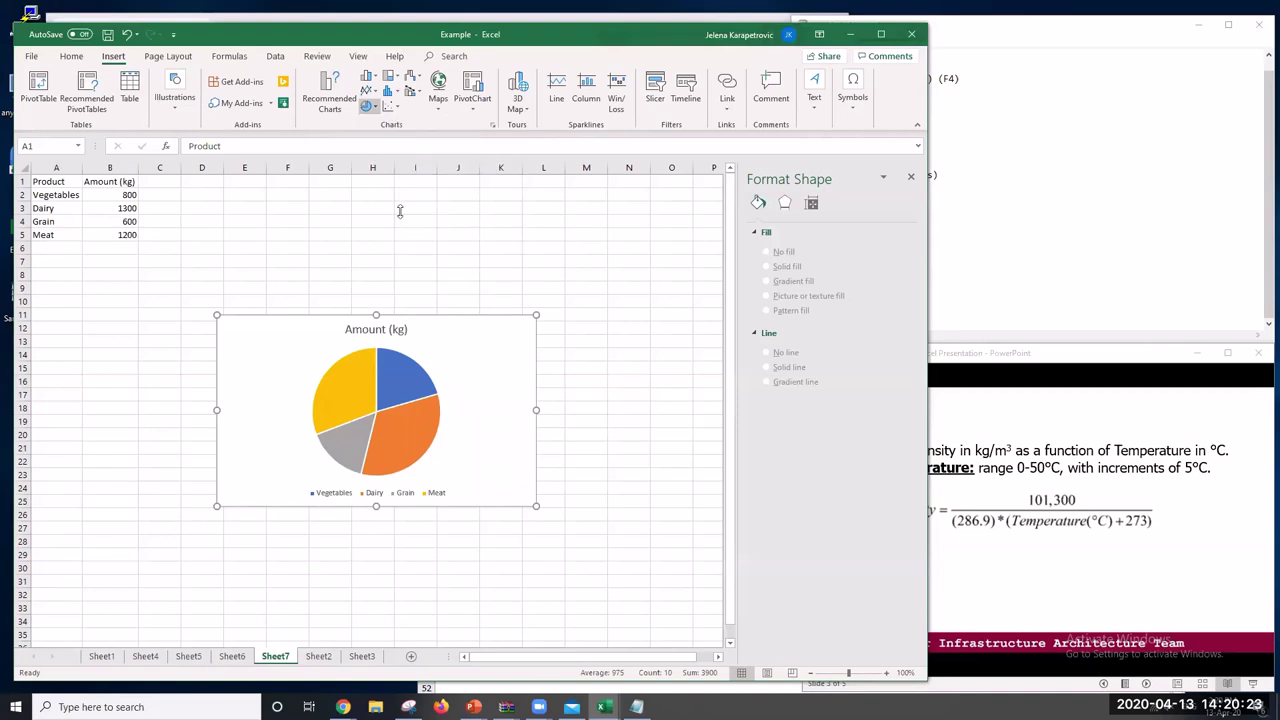
{"action": "left_click_drag", "start_coordinate": [466, 340], "coordinate": [437, 210]}
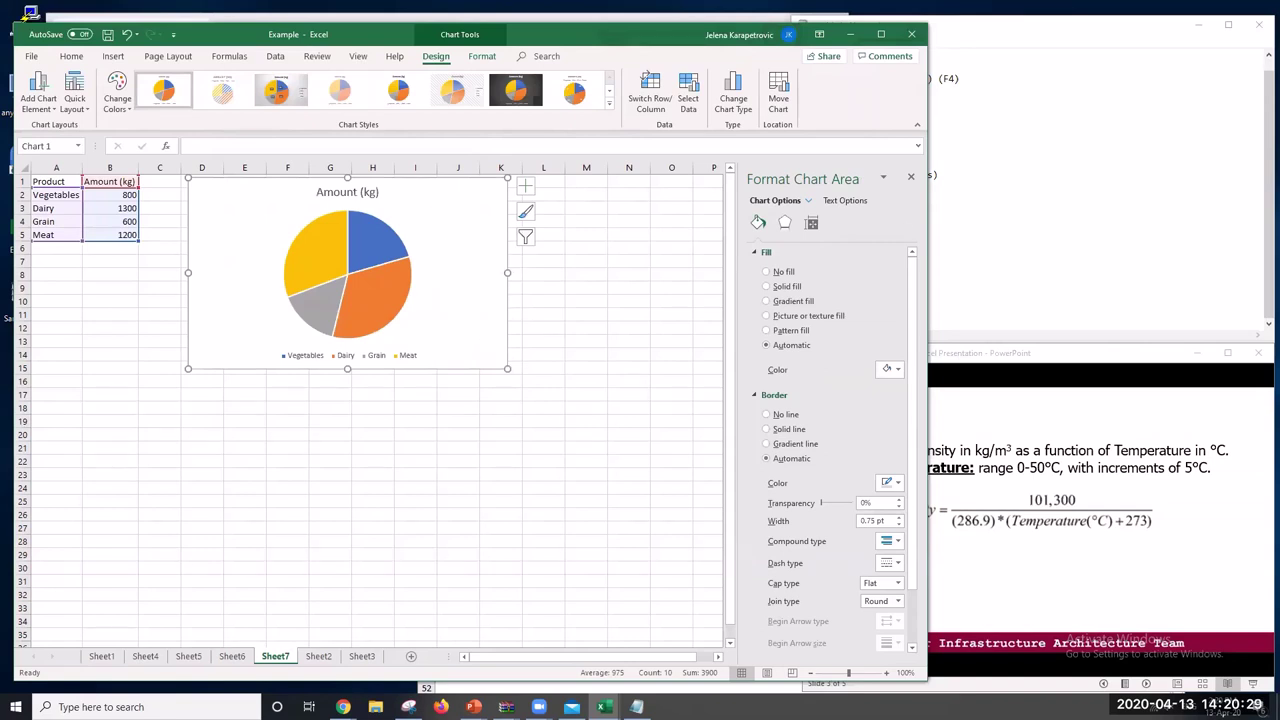
Add data labels to the pie chart at the Outside End position
{"action": "left_click", "coordinate": [343, 707]}
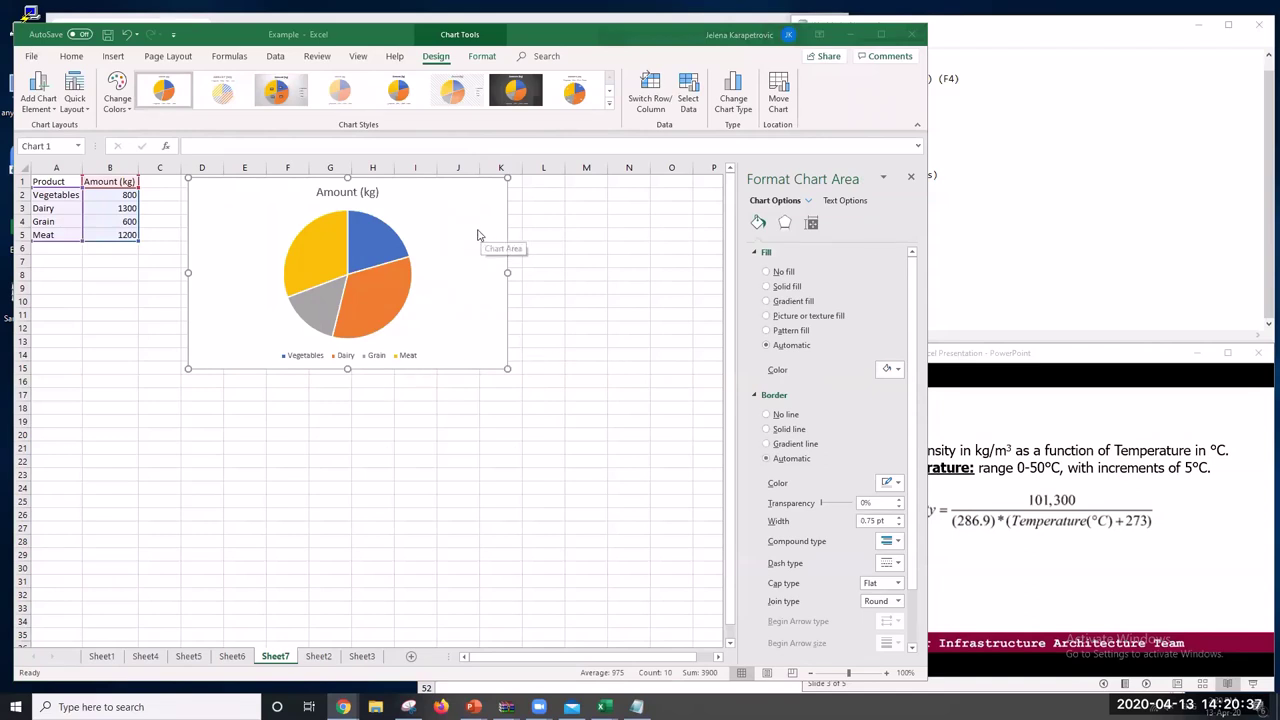
{"action": "left_click", "coordinate": [44, 95]}
{"action": "left_click", "coordinate": [44, 95]}
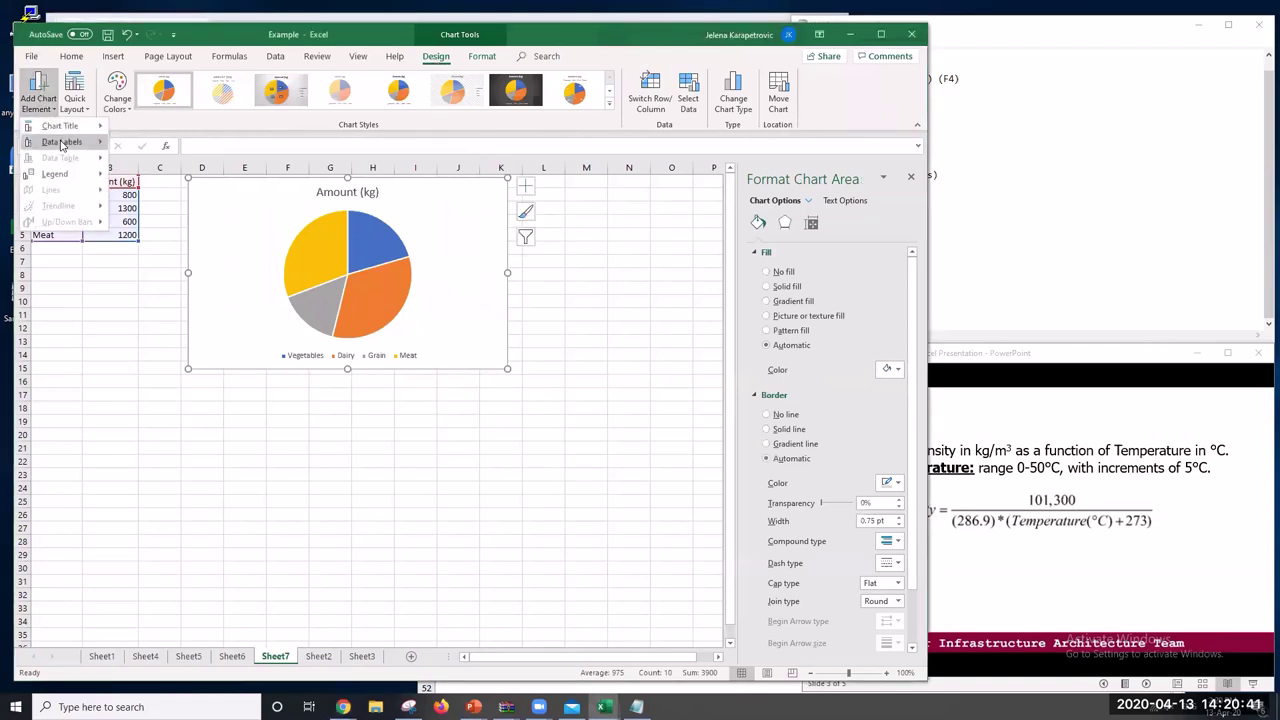
{"action": "mouse_move", "coordinate": [62, 145]}
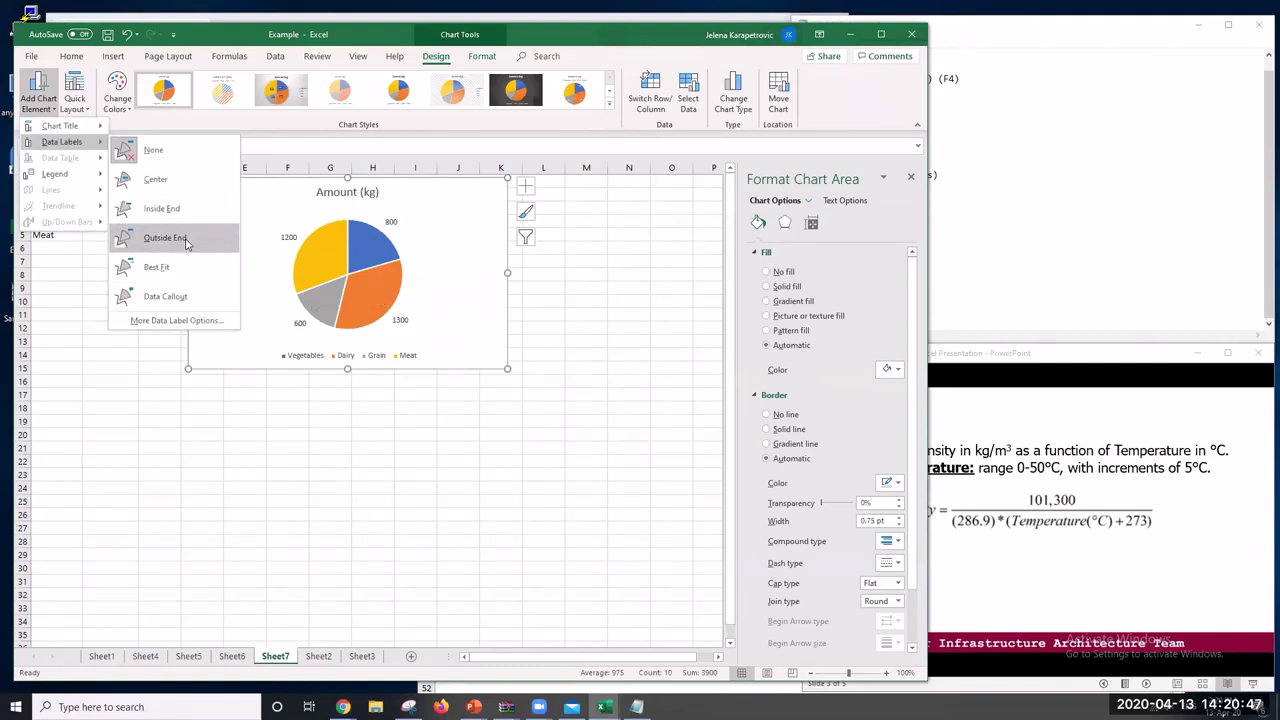
{"action": "left_click", "coordinate": [186, 240]}
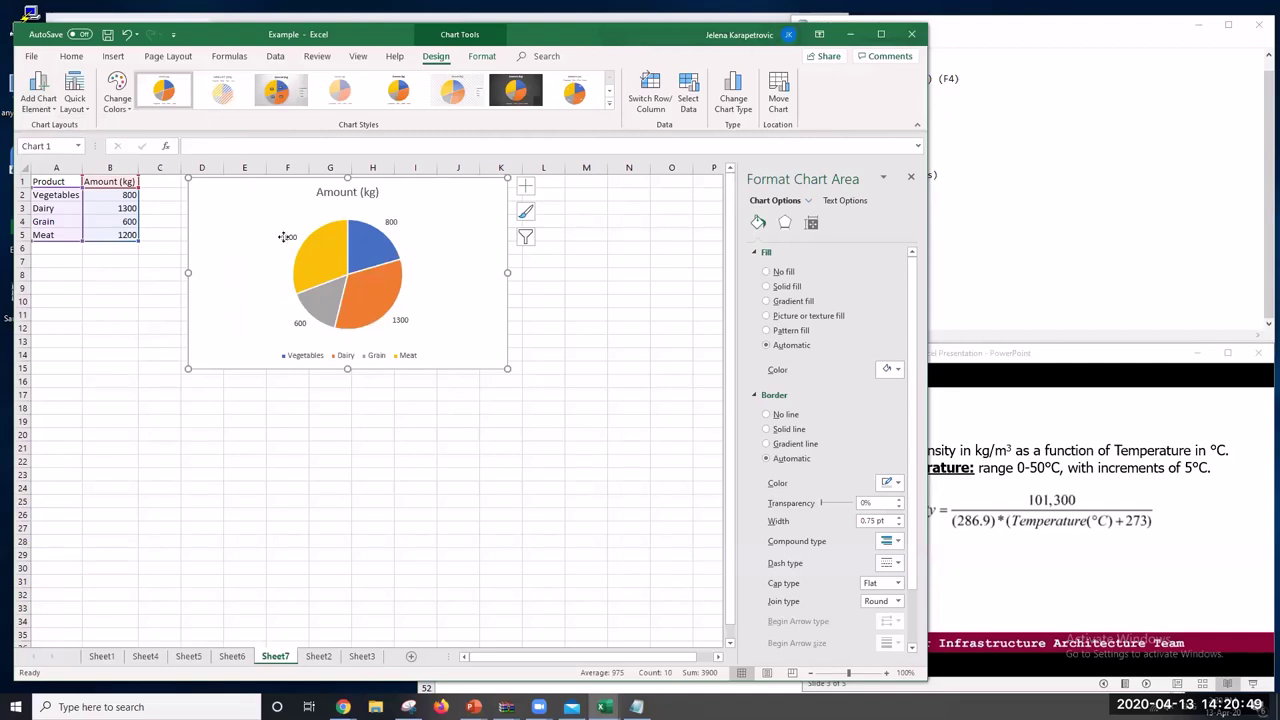
Set the font size of the pie chart's data labels to 12
{"action": "left_click", "coordinate": [285, 237]}
{"action": "left_click", "coordinate": [72, 57]}
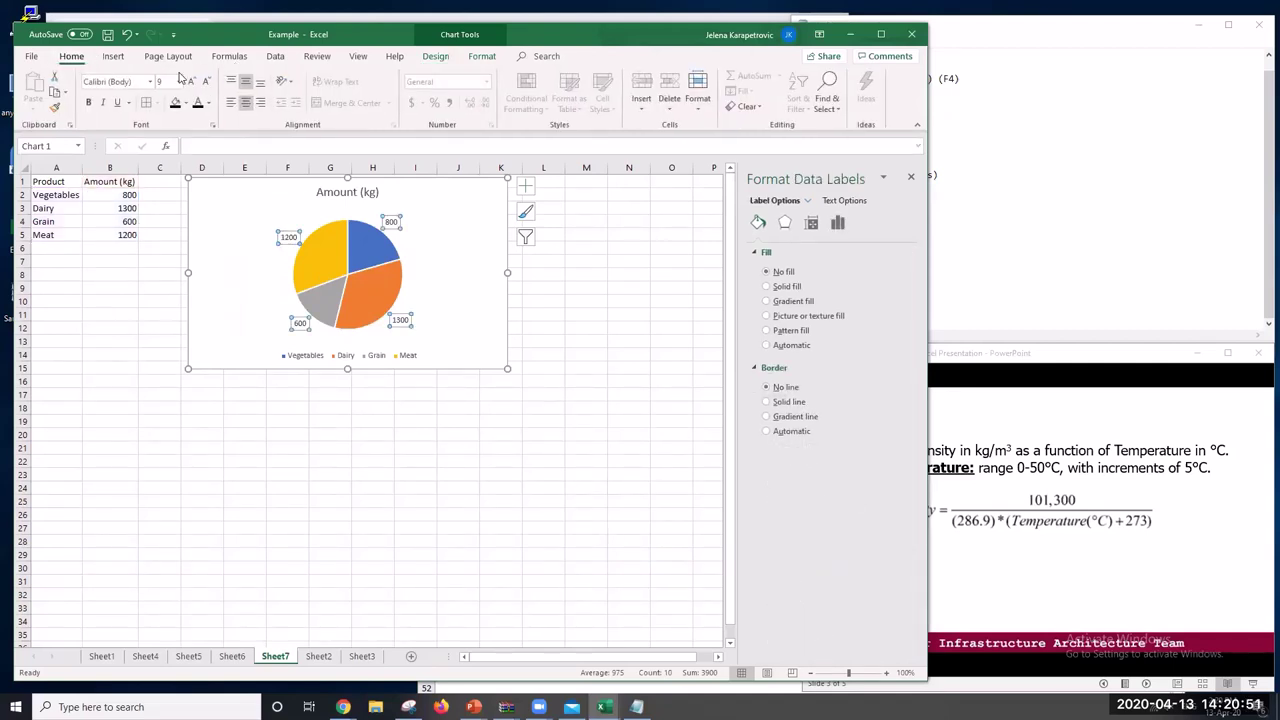
{"action": "left_click", "coordinate": [168, 81]}
{"action": "type", "text": "12"}
{"action": "key", "text": "Return"}
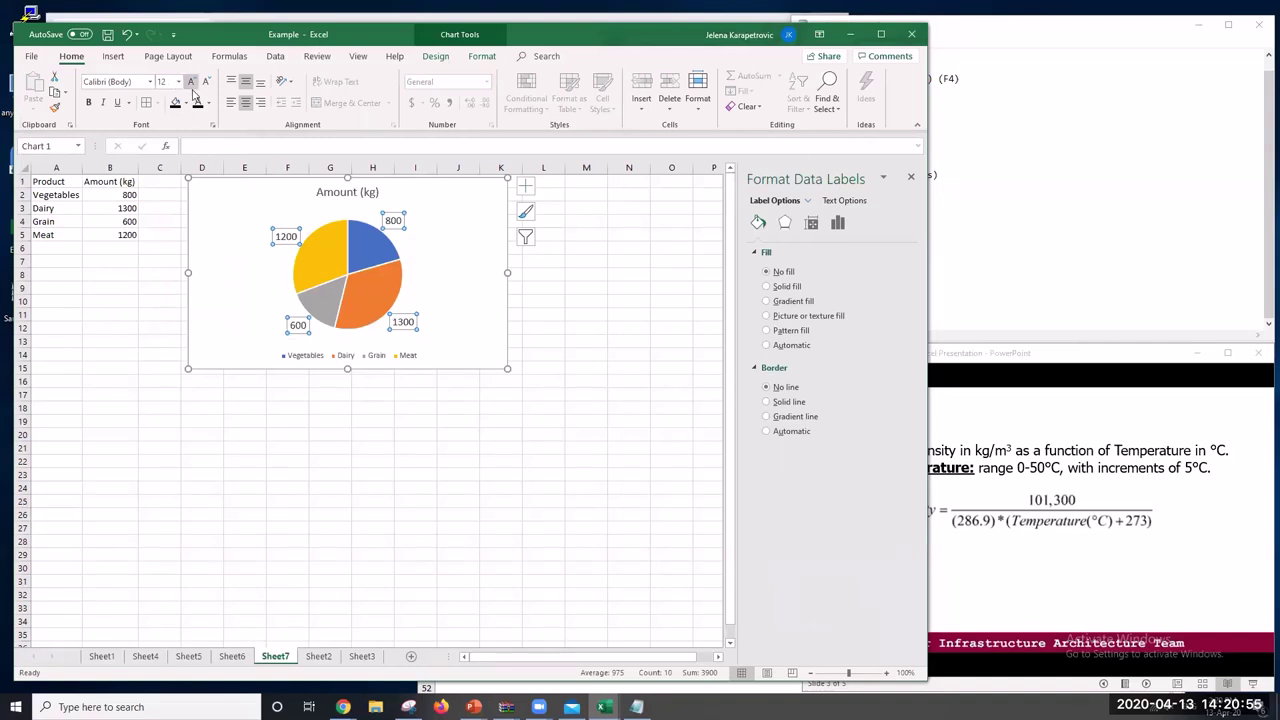
{"action": "left_click", "coordinate": [396, 551]}
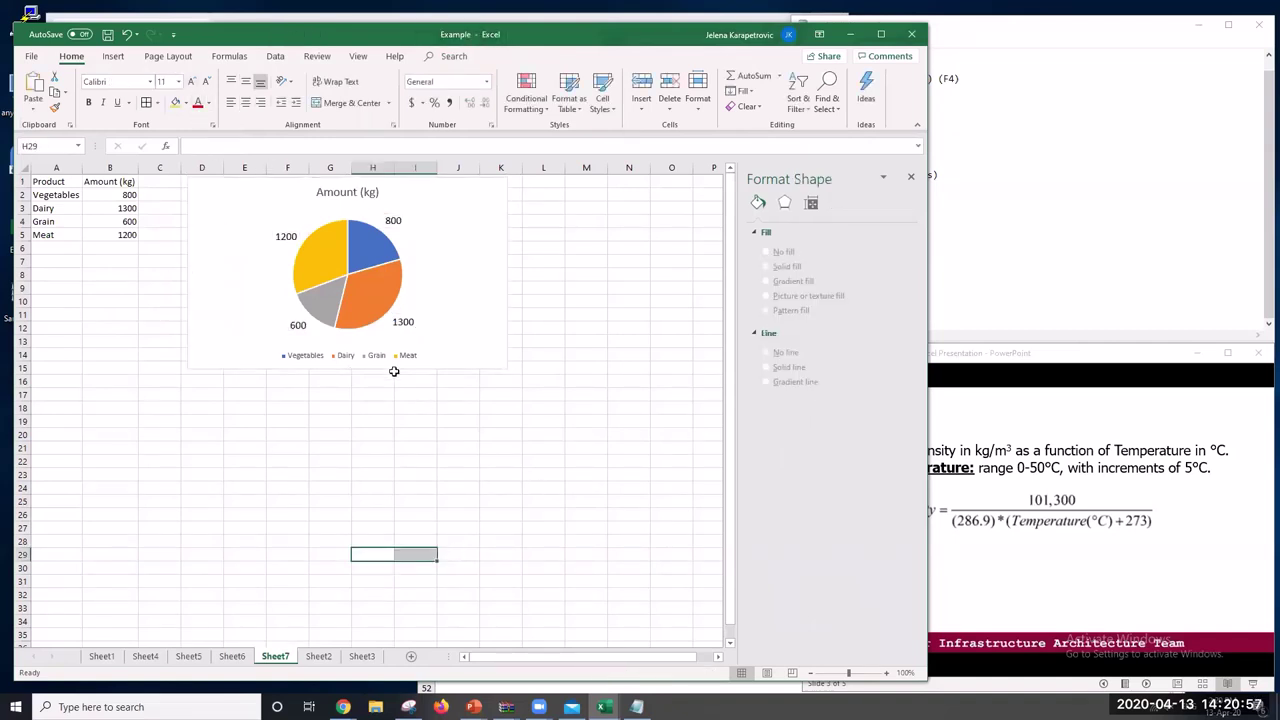
Set the pie chart's legend position to Top Right and save the workbook
{"action": "left_click", "coordinate": [400, 357]}
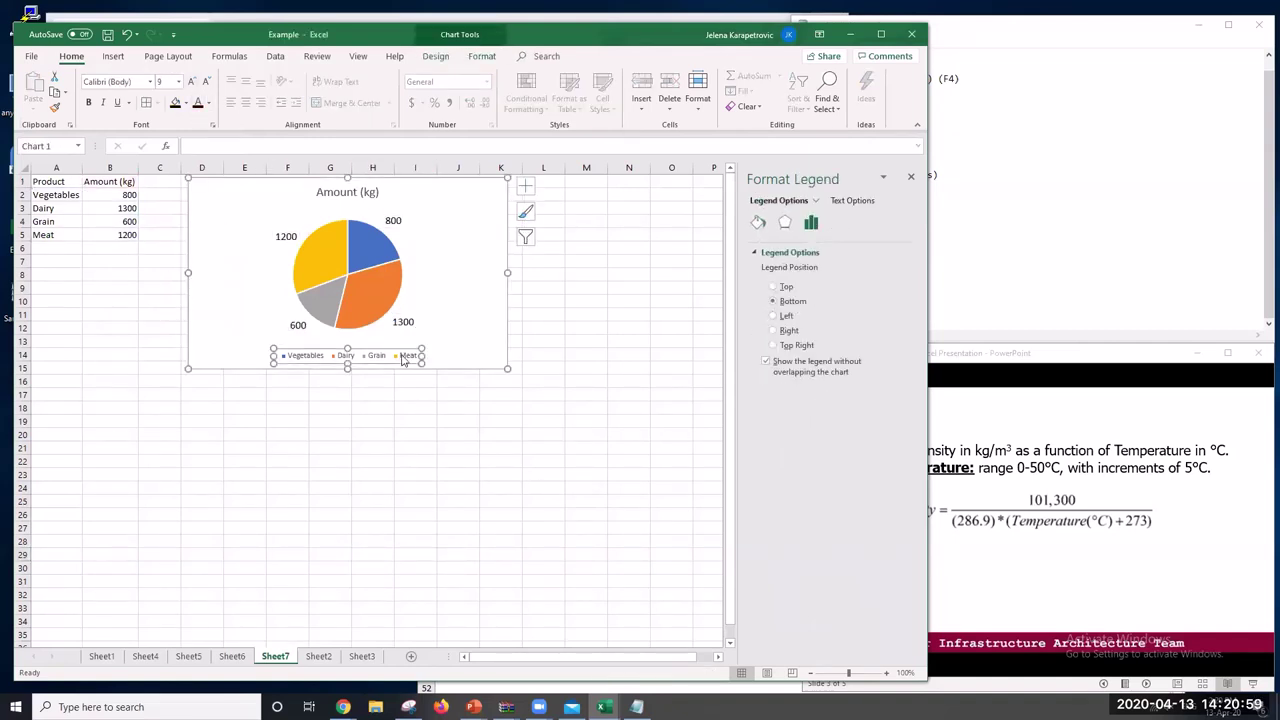
{"action": "left_click", "coordinate": [773, 345]}
{"action": "left_click", "coordinate": [530, 496]}
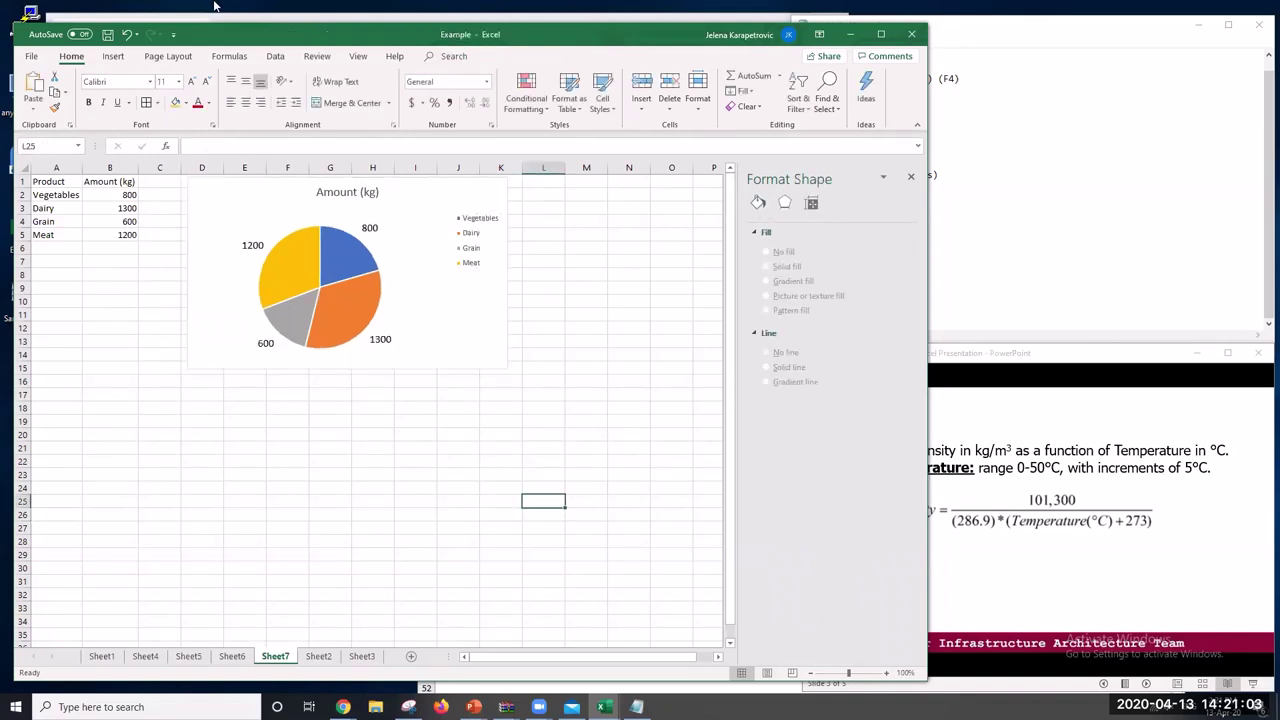
{"action": "left_click", "coordinate": [108, 35]}
{"action": "left_click", "coordinate": [343, 707]}
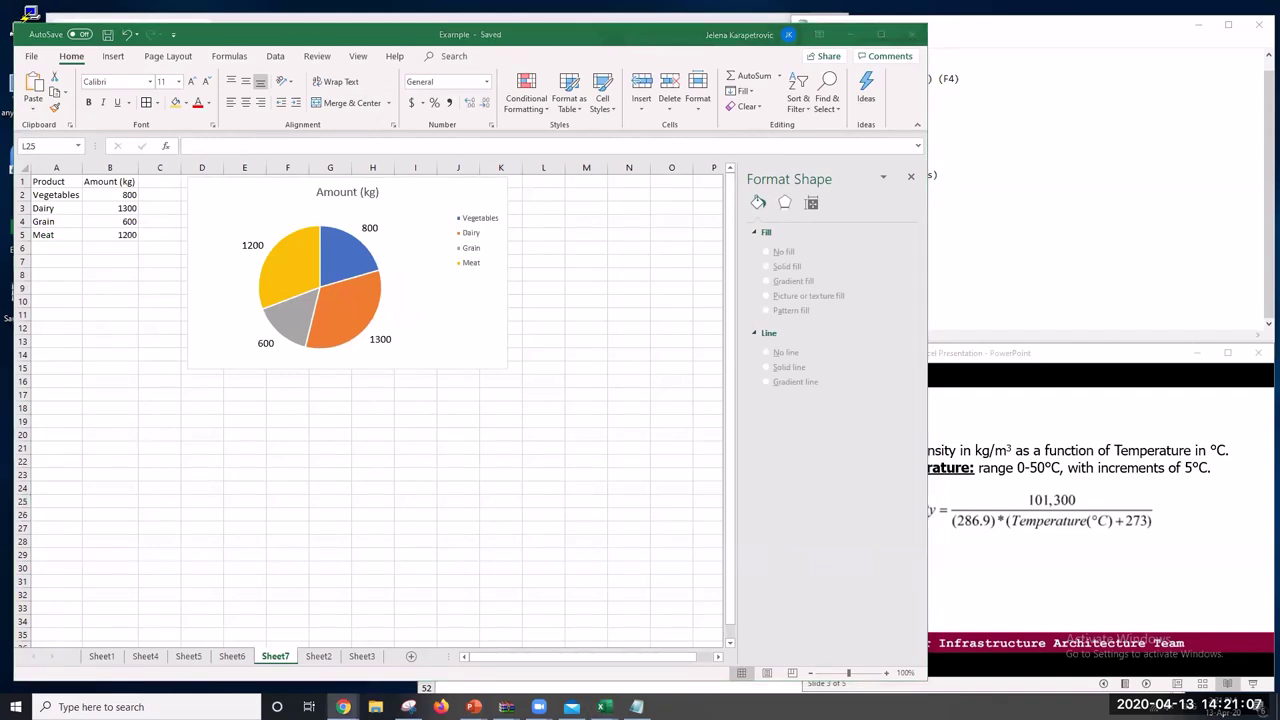
Switch to the PowerPoint slide show, advance it to "The Solver" slide, and shift its window slightly
{"action": "left_click", "coordinate": [1065, 380]}
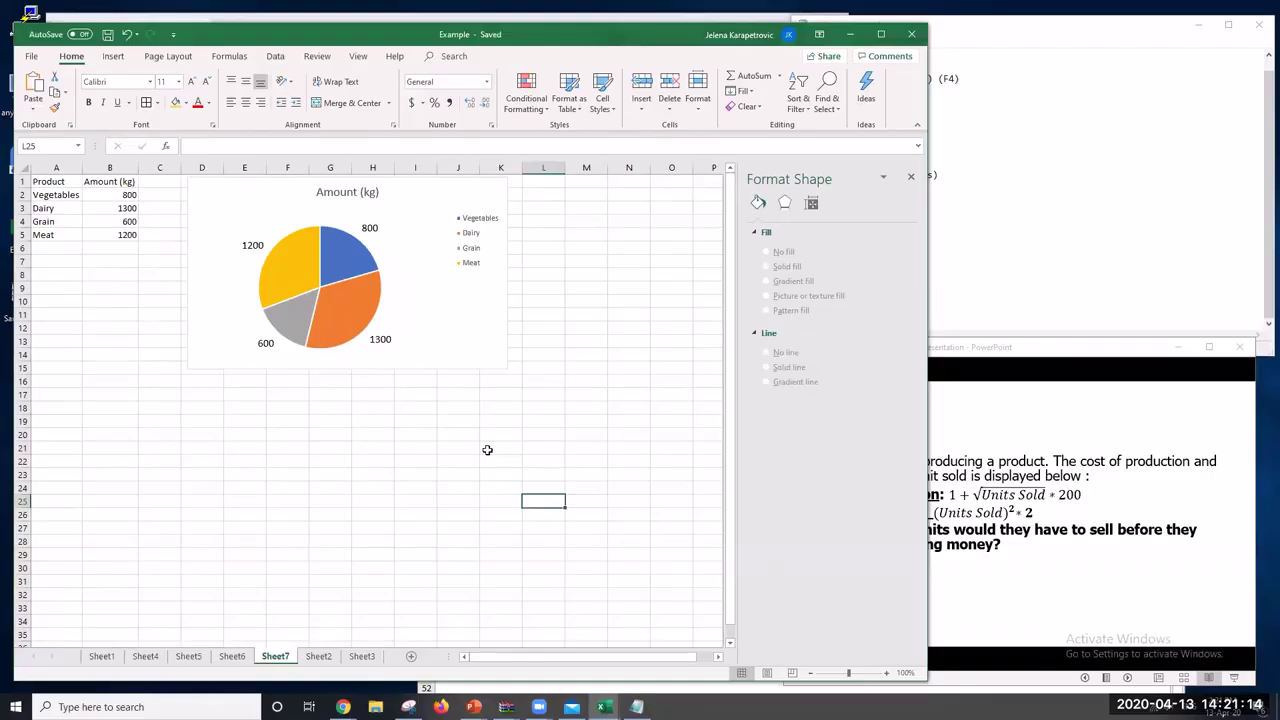
{"action": "left_click", "coordinate": [1088, 356]}
{"action": "left_click_drag", "start_coordinate": [1104, 362], "coordinate": [1126, 372]}
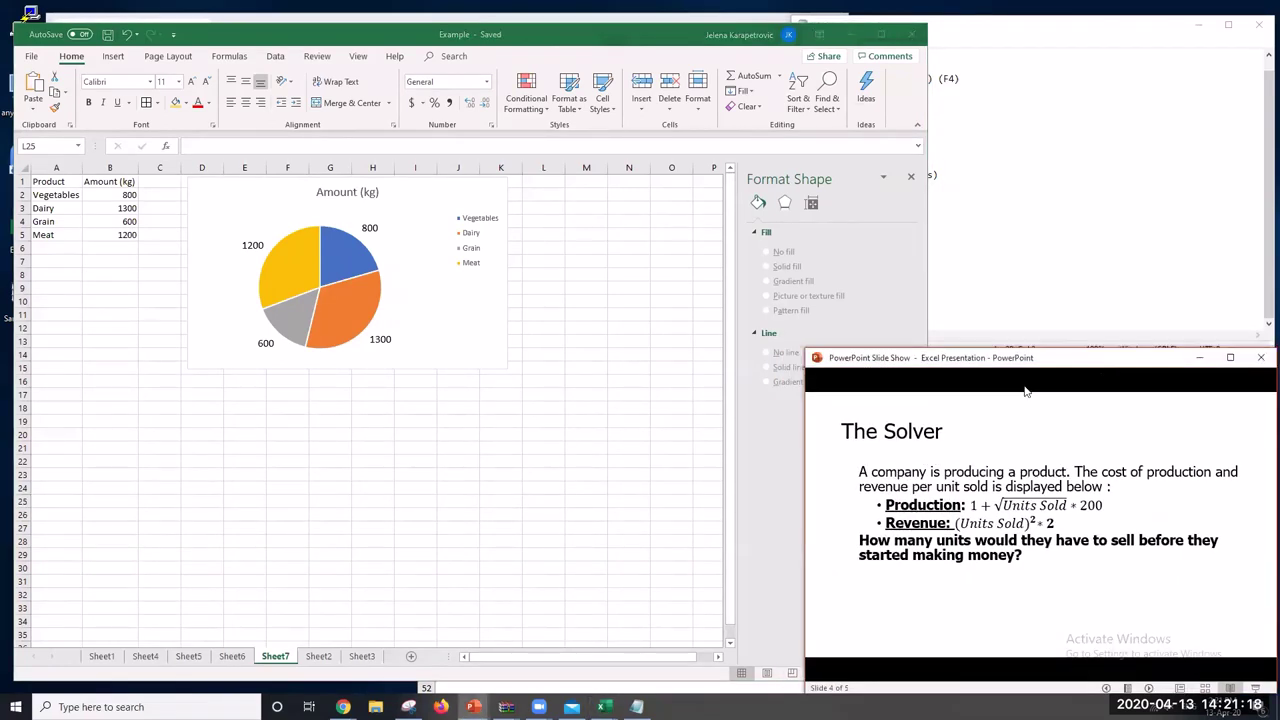
Switch back to Excel and add a new worksheet directly after the pie chart sheet
{"action": "left_click", "coordinate": [435, 472]}
{"action": "left_click", "coordinate": [160, 408]}
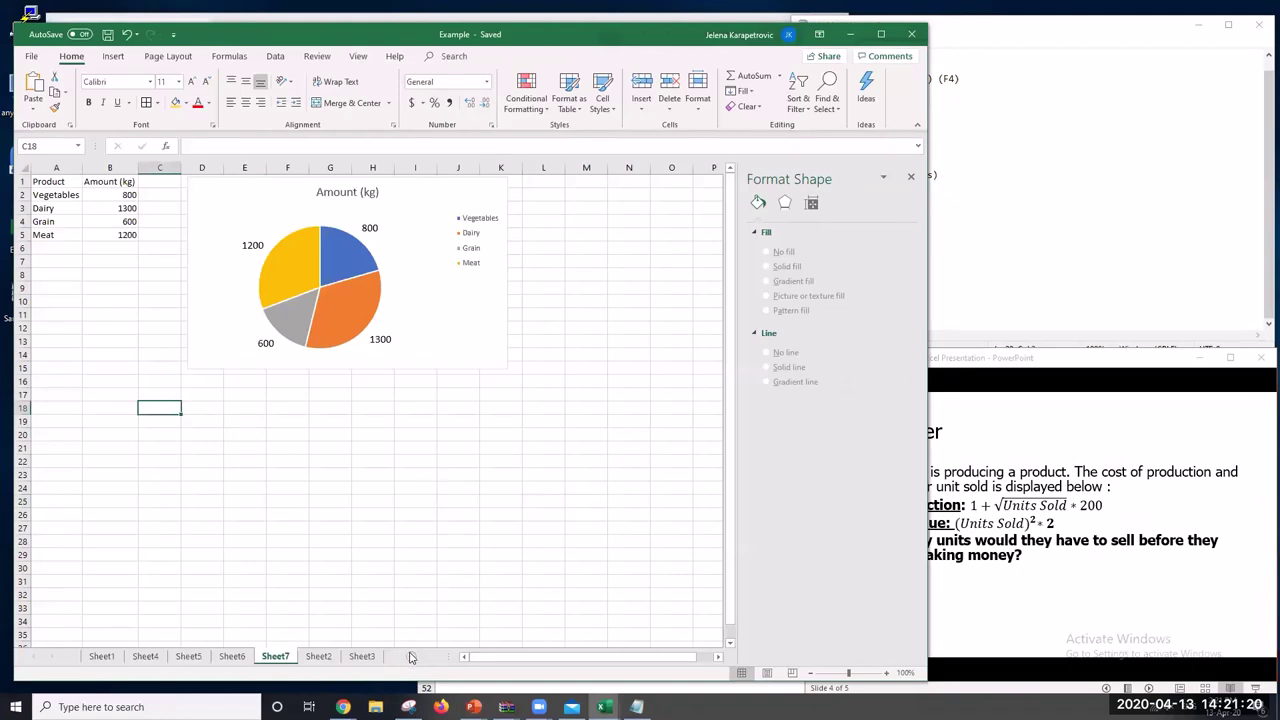
{"action": "left_click", "coordinate": [410, 656]}
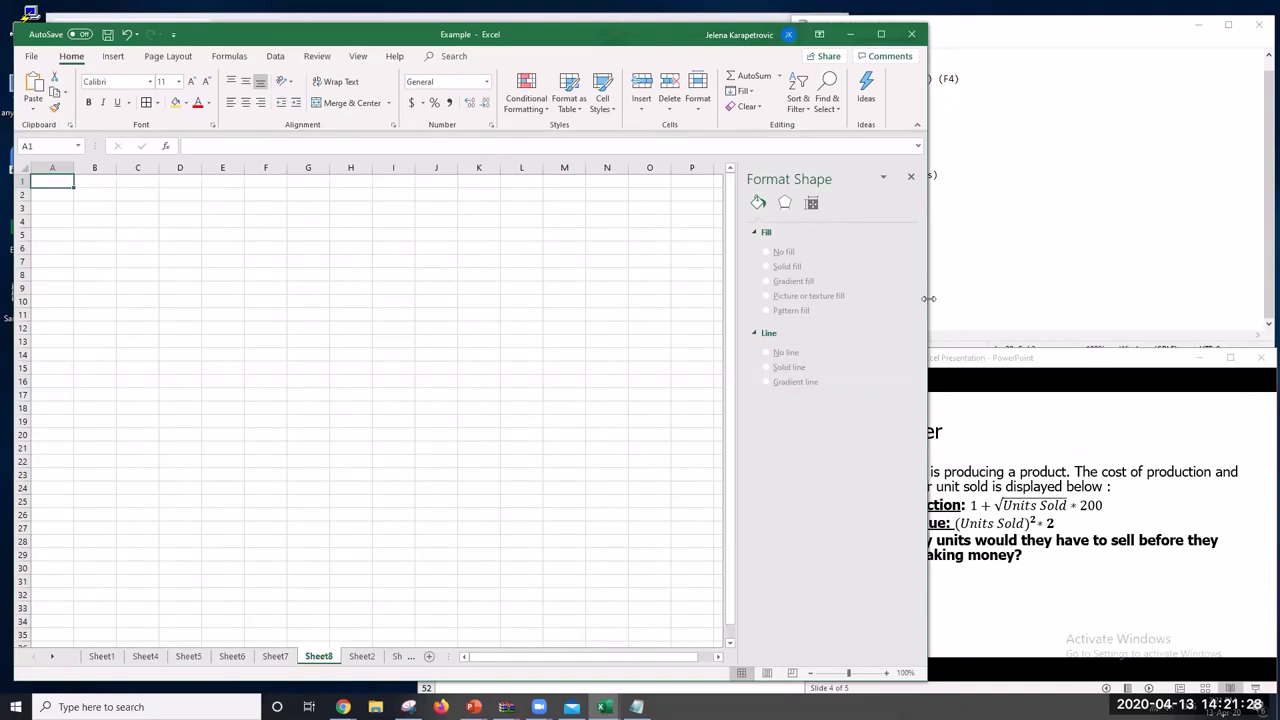
Narrow the Excel window to uncover the Solver slide and close the Format Shape pane
{"action": "left_click_drag", "start_coordinate": [928, 298], "coordinate": [790, 235]}
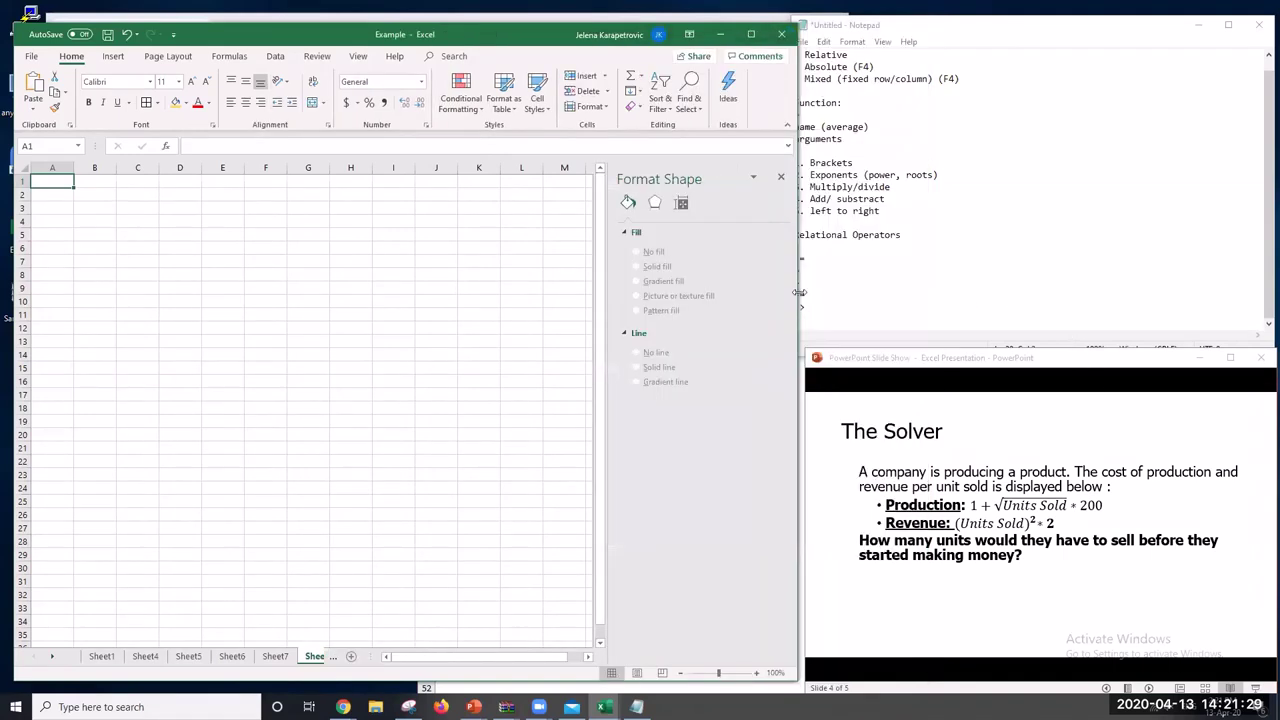
{"action": "left_click", "coordinate": [779, 177]}
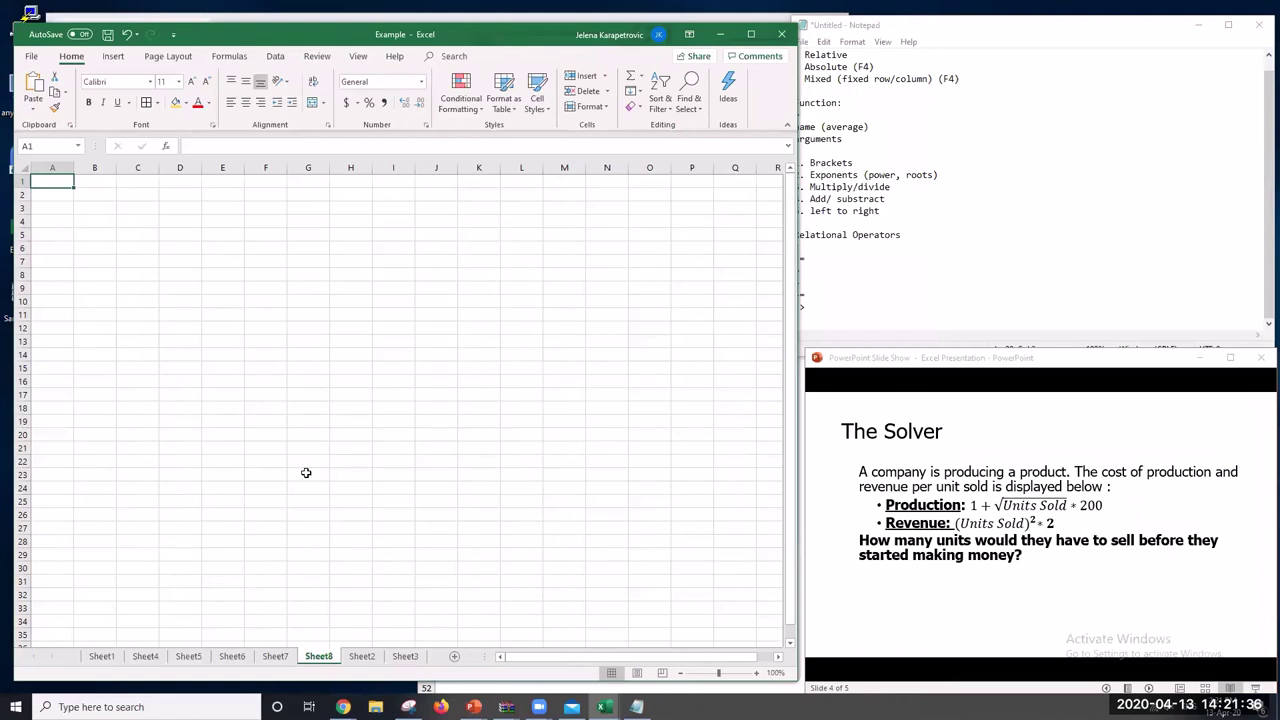
Enter the labels "Production" in A2 and "Revenue" in A3, widening column A to fit the first label
{"action": "left_click", "coordinate": [51, 190]}
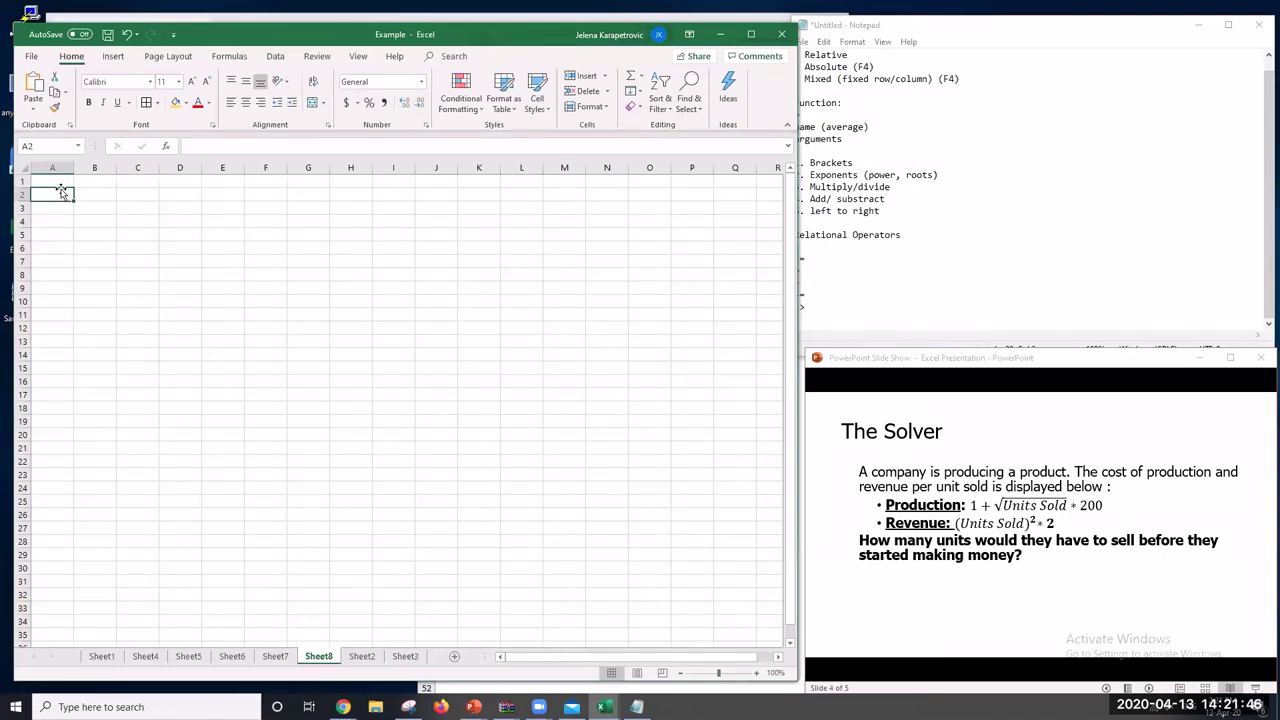
{"action": "type", "text": "Produ"}
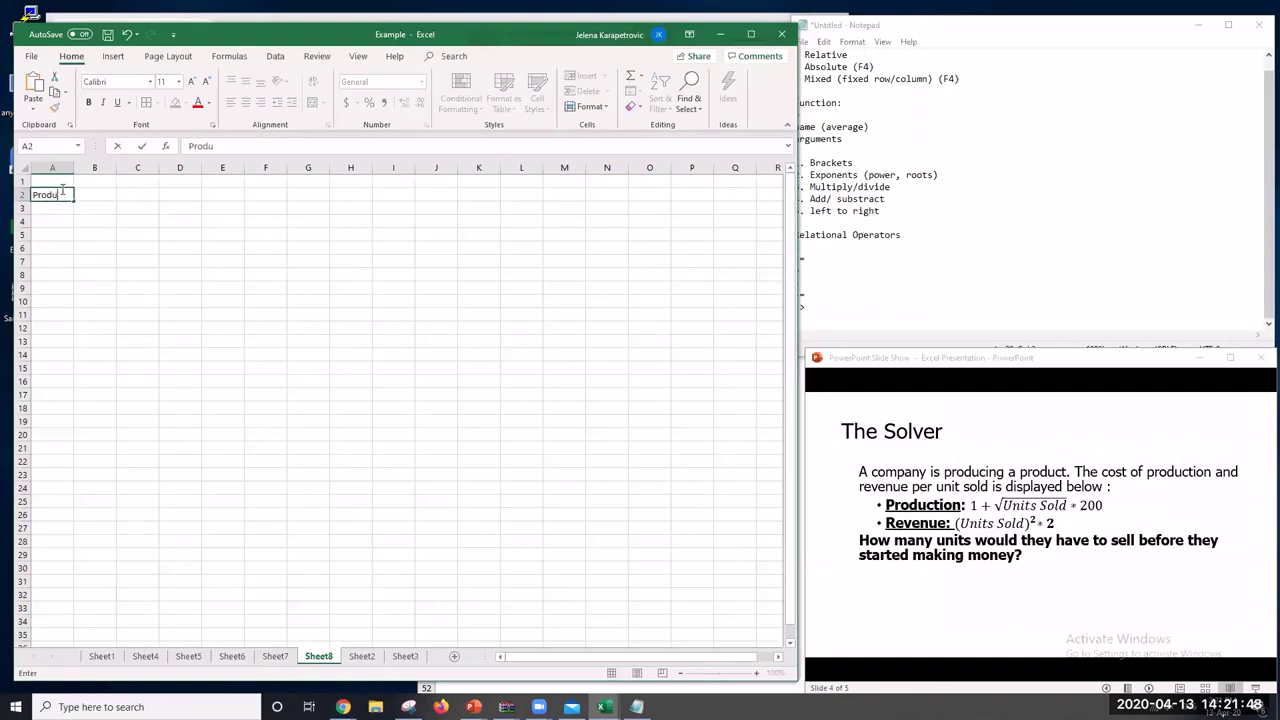
{"action": "type", "text": "ction"}
{"action": "key", "text": "Return"}
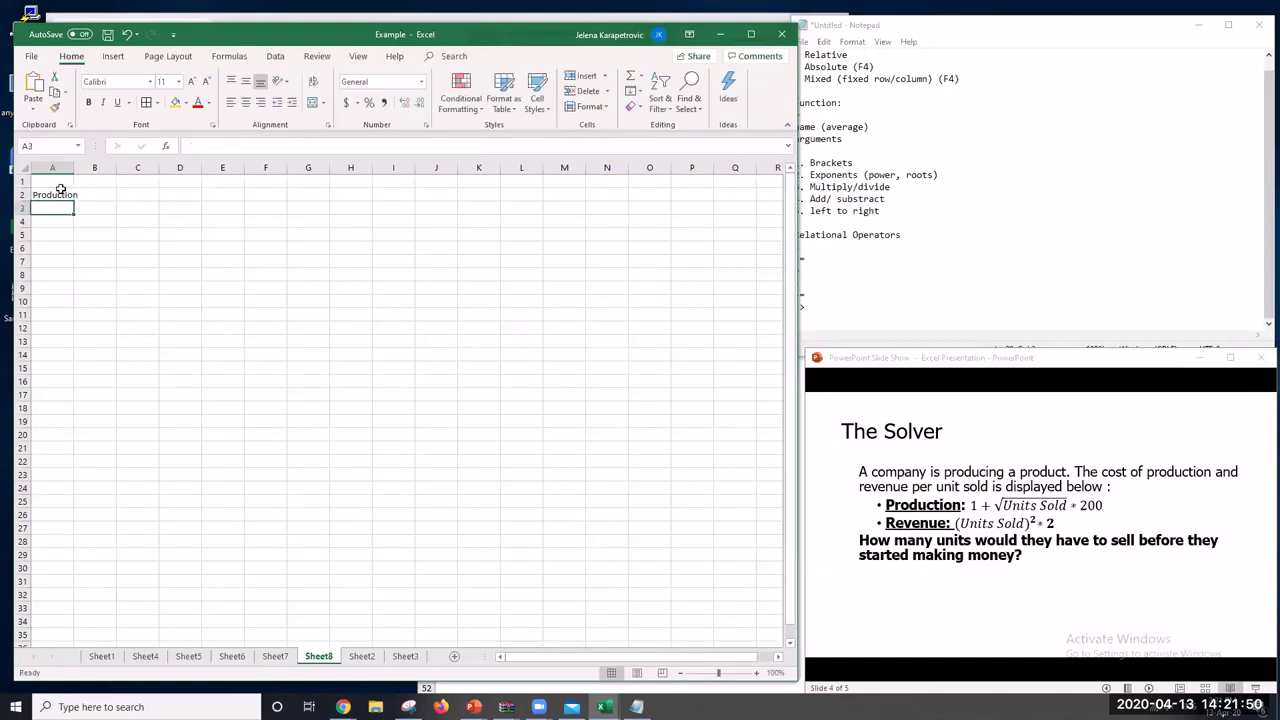
{"action": "left_click_drag", "start_coordinate": [73, 167], "coordinate": [80, 167]}
{"action": "left_click", "coordinate": [80, 270]}
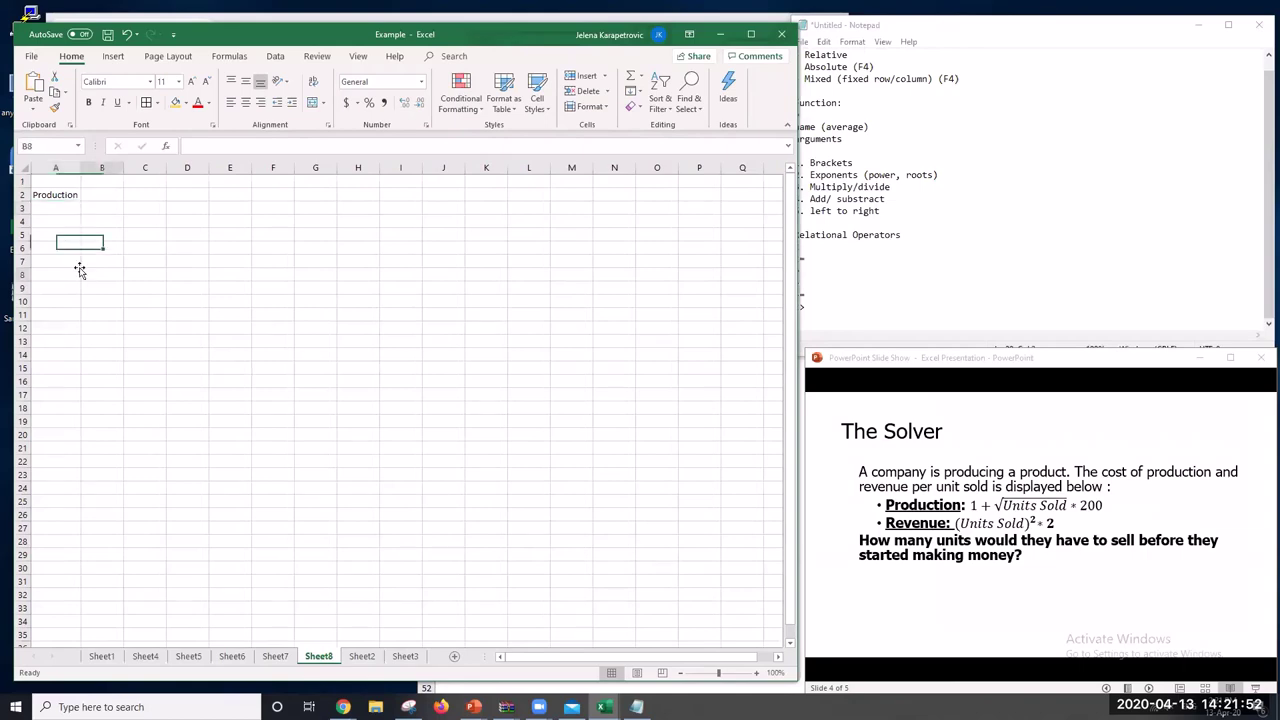
{"action": "left_click", "coordinate": [60, 208]}
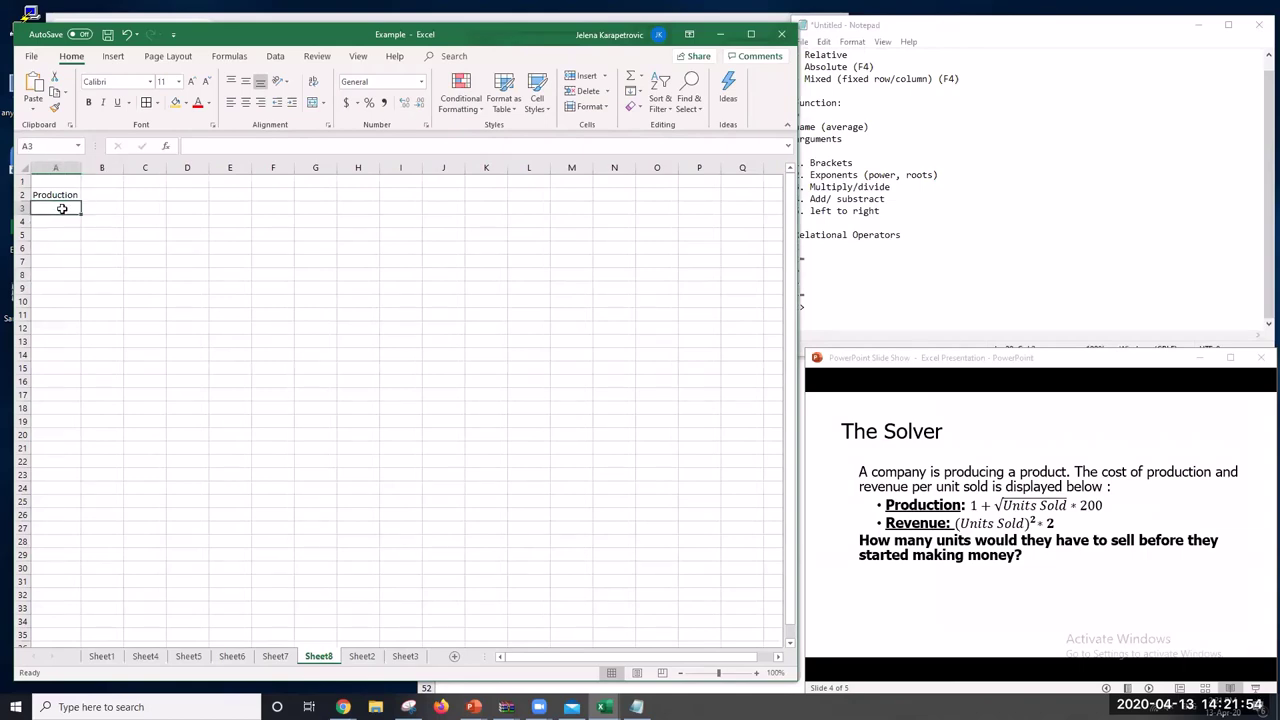
{"action": "type", "text": "Revenue"}
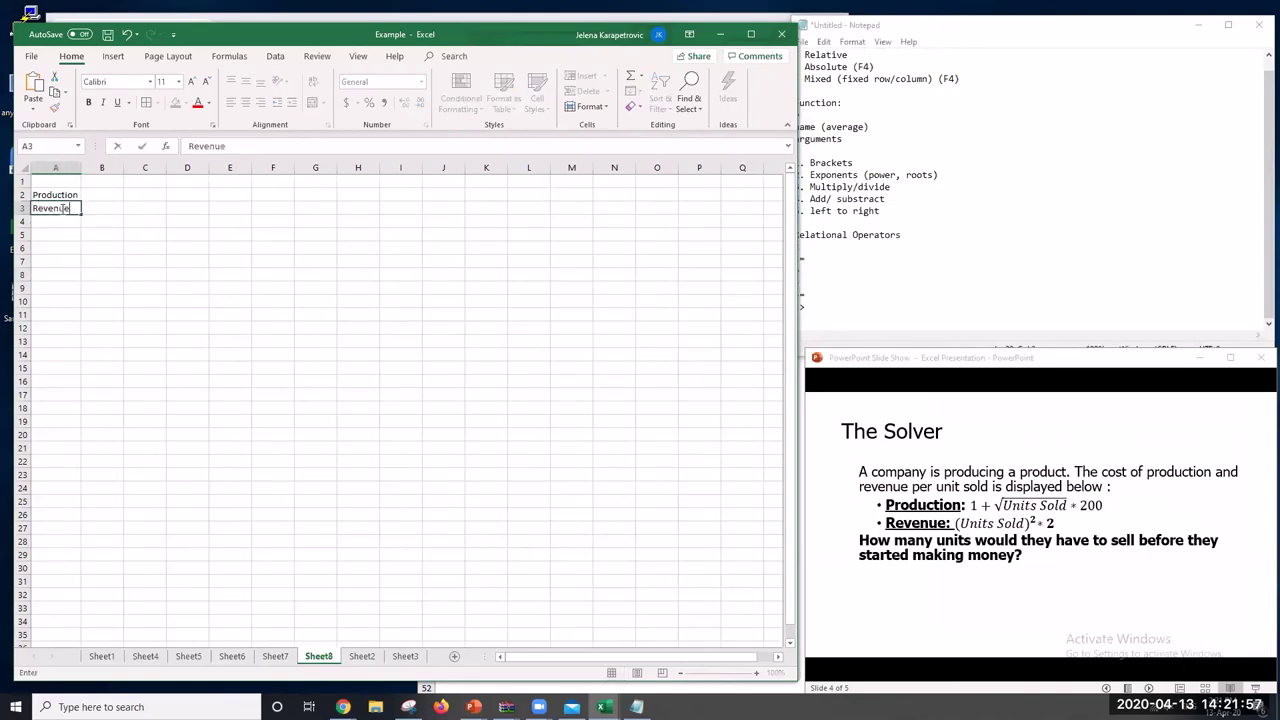
{"action": "key", "text": "Return"}
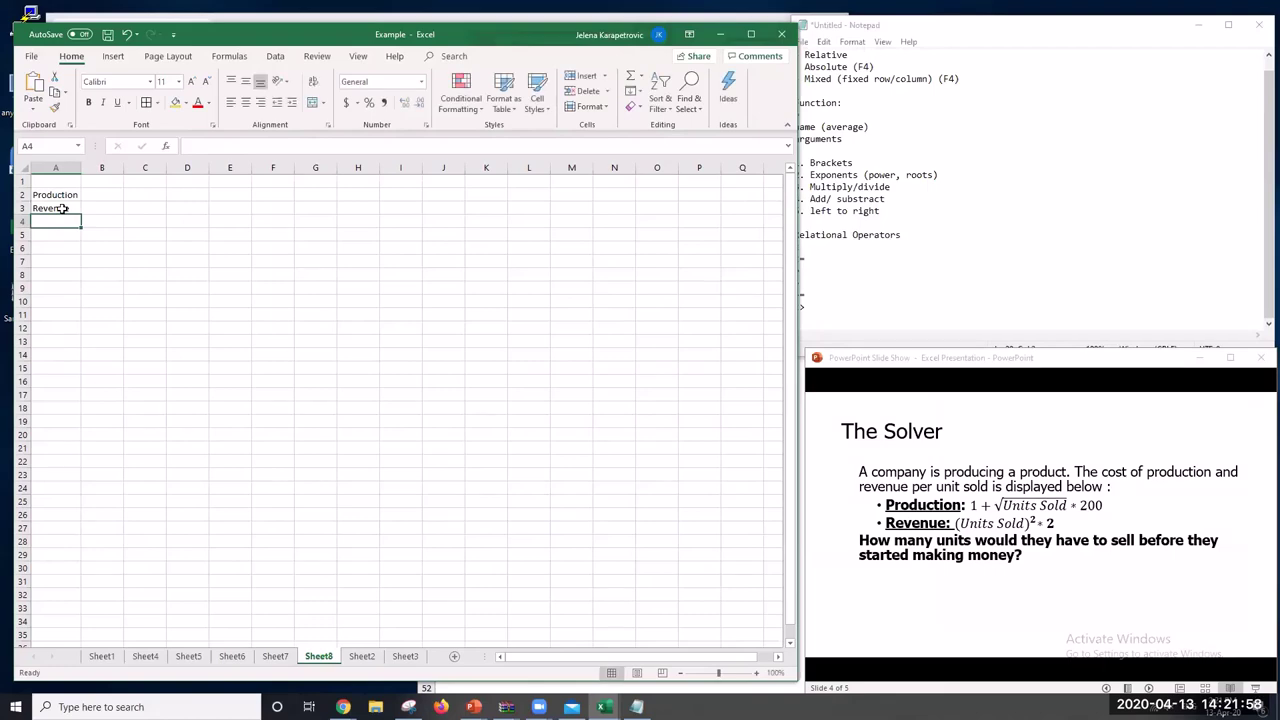
Enter the label "Number of pens" in A1 and autofit column A to it
{"action": "left_click", "coordinate": [63, 180]}
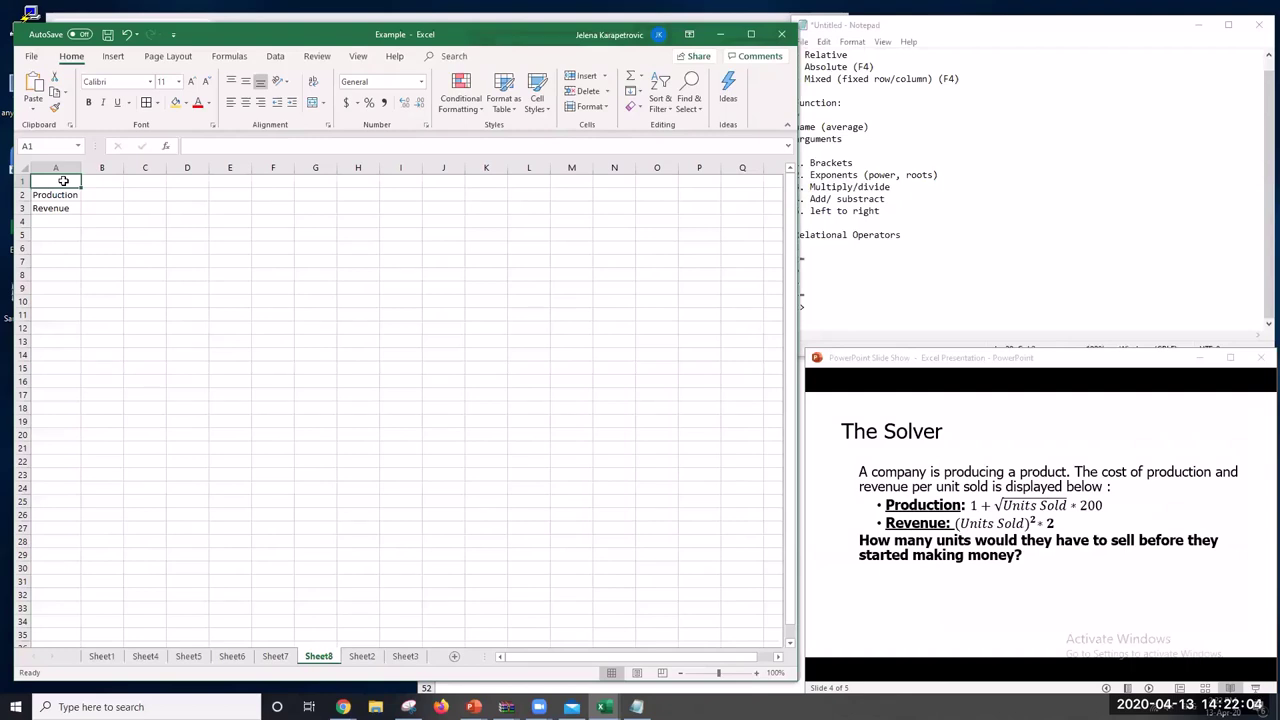
{"action": "type", "text": "Nu"}
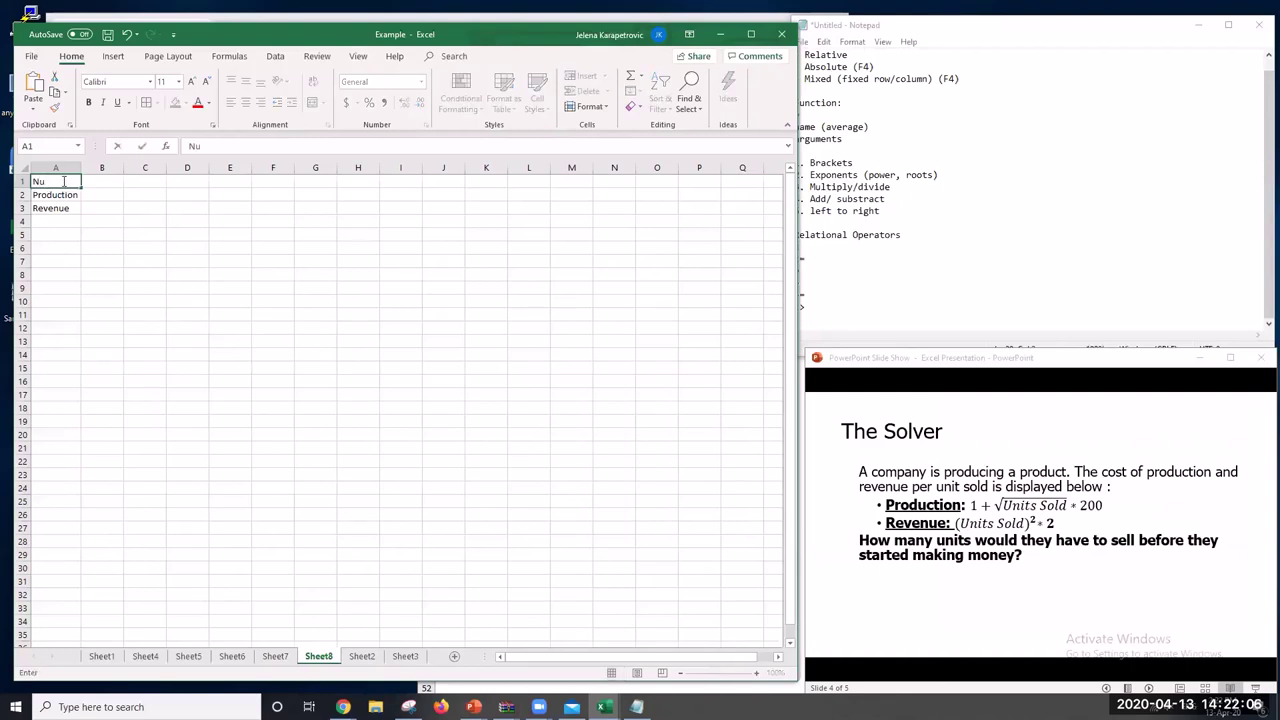
{"action": "type", "text": "mber of pens"}
{"action": "key", "text": "Return"}
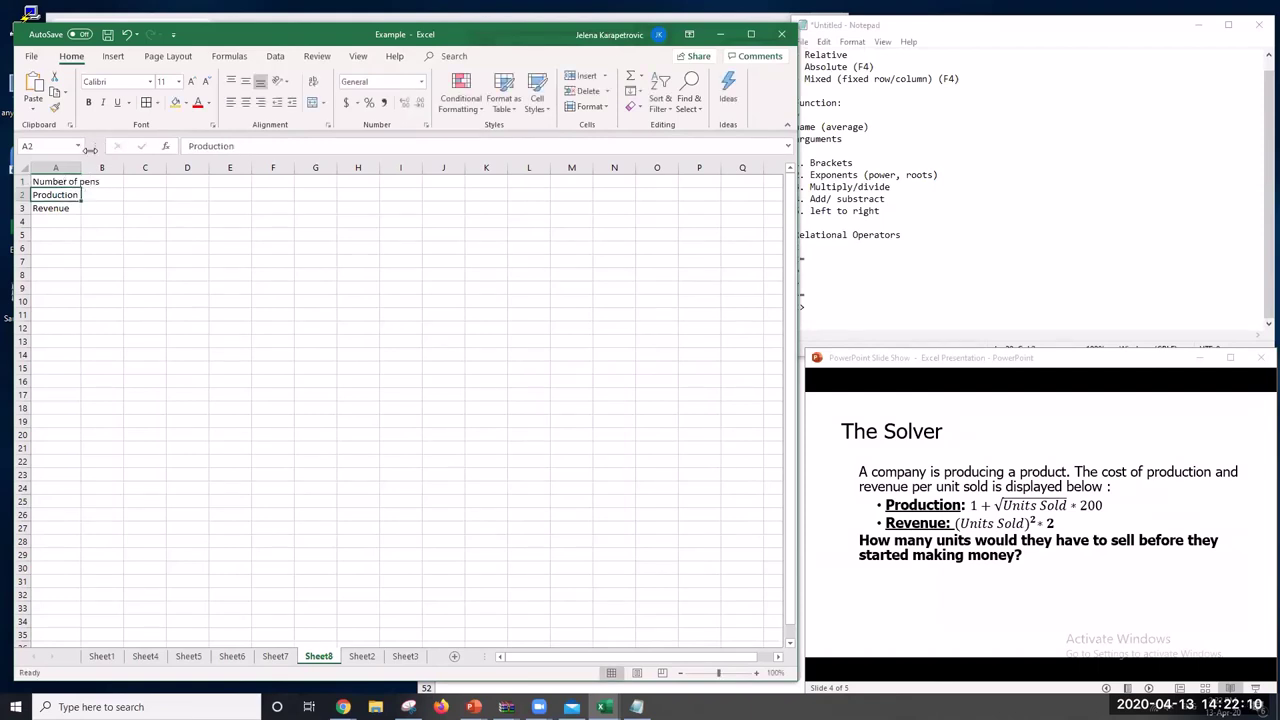
{"action": "double_click", "coordinate": [79, 168]}
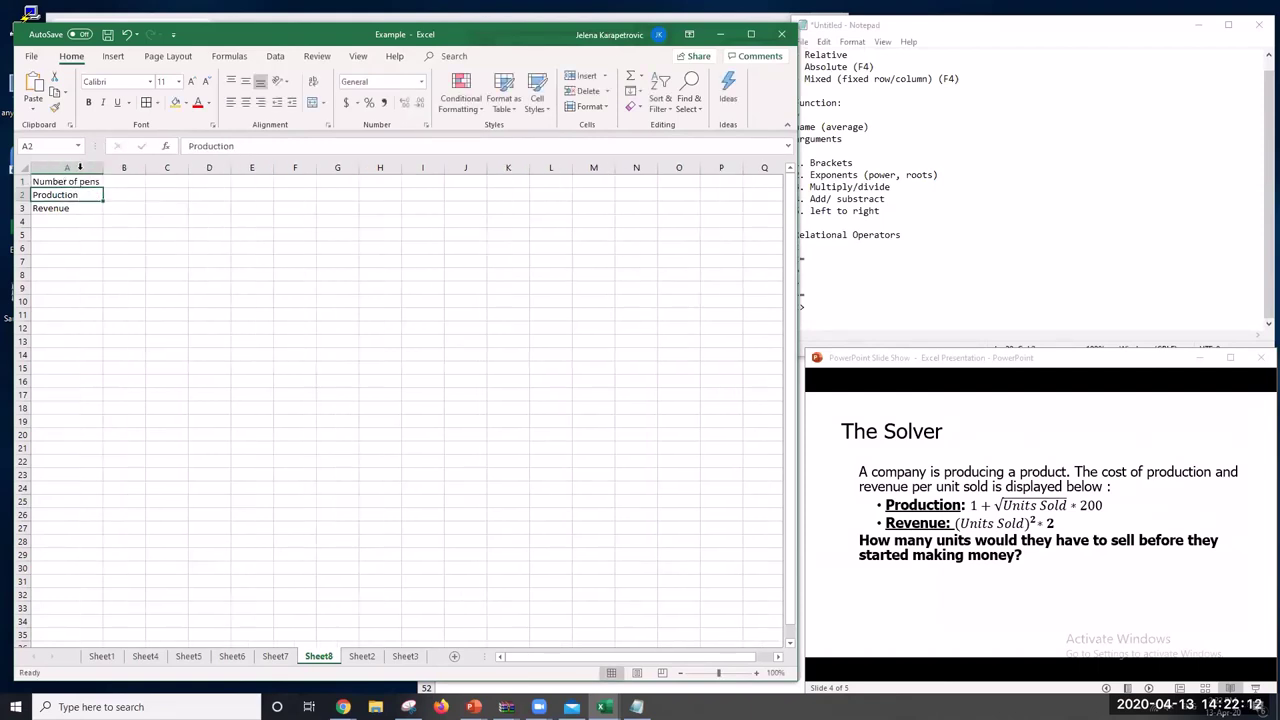
Enter 10 as the number of pens in B1 and give that cell a gold fill
{"action": "left_click", "coordinate": [200, 261]}
{"action": "left_click", "coordinate": [133, 194]}
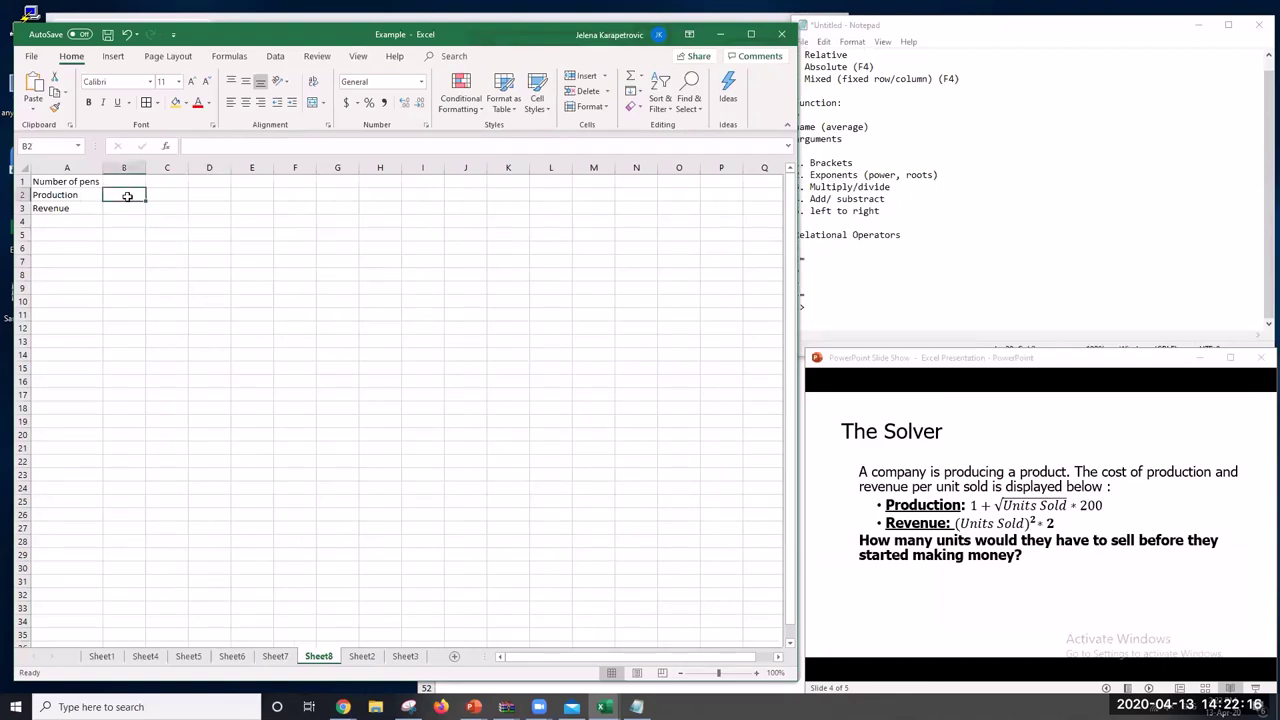
{"action": "left_click", "coordinate": [134, 181]}
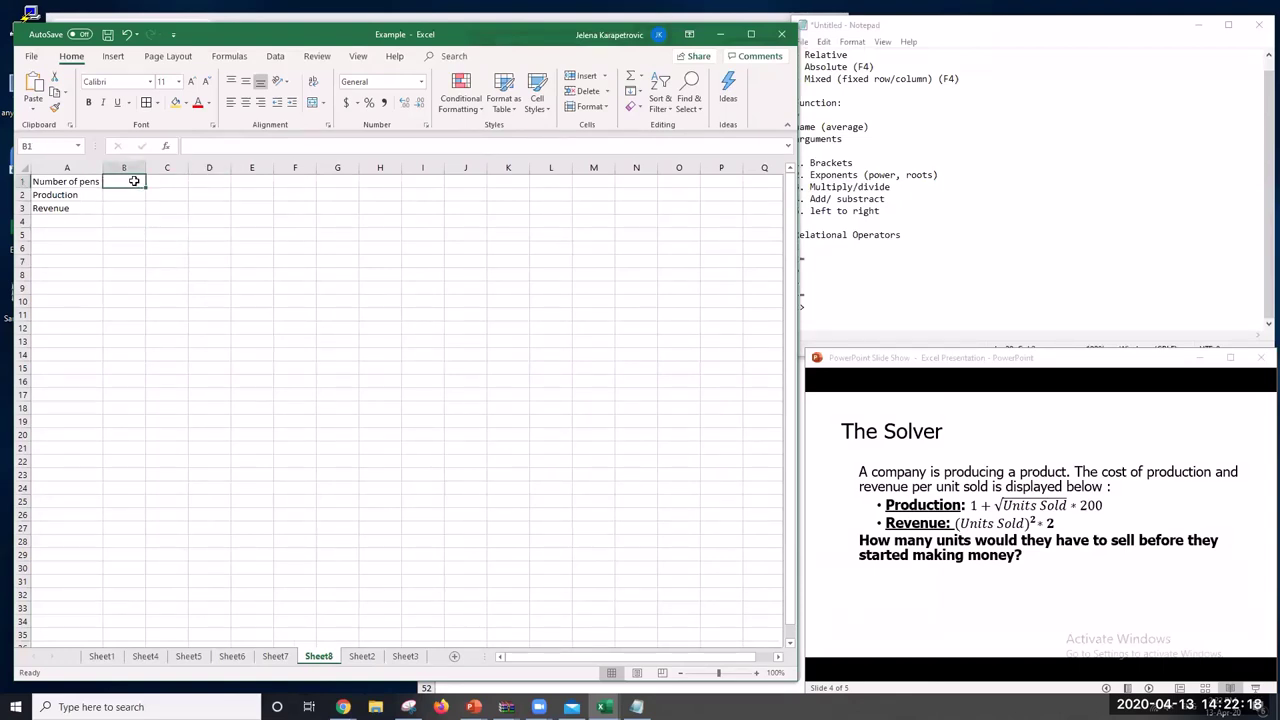
{"action": "key", "text": "Down"}
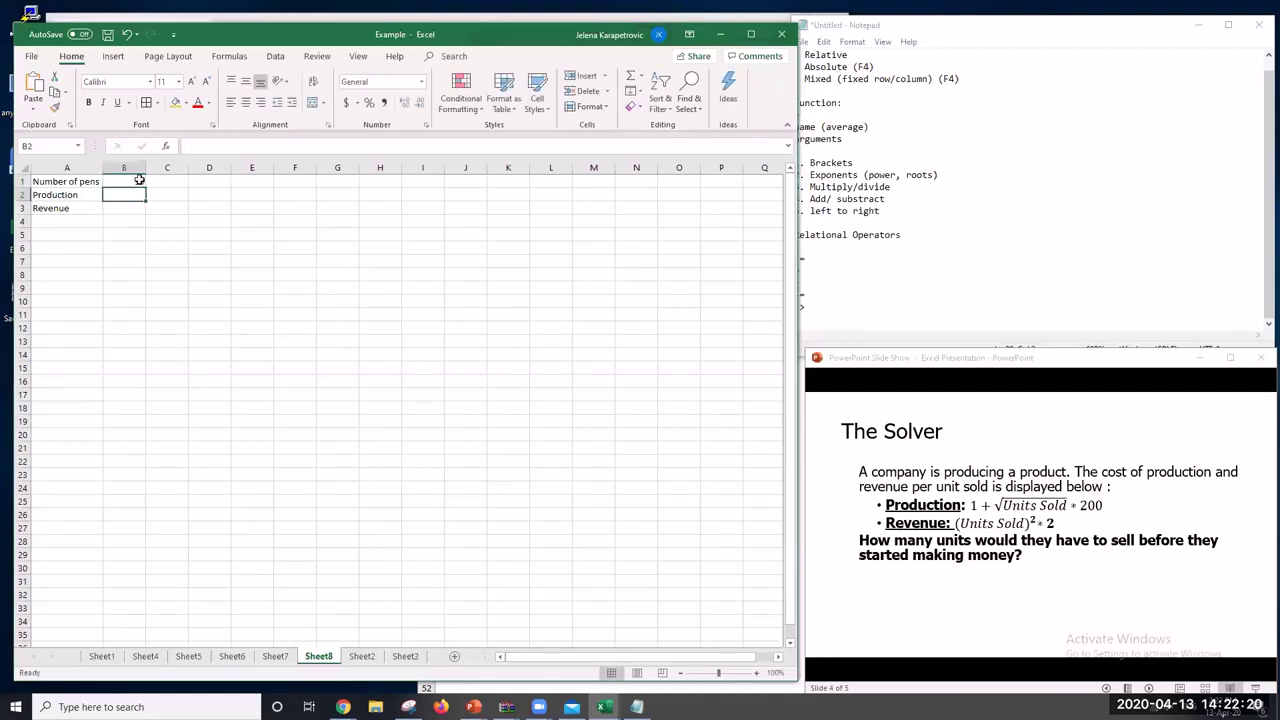
{"action": "left_click", "coordinate": [139, 179]}
{"action": "left_click", "coordinate": [175, 102]}
{"action": "left_click", "coordinate": [174, 243]}
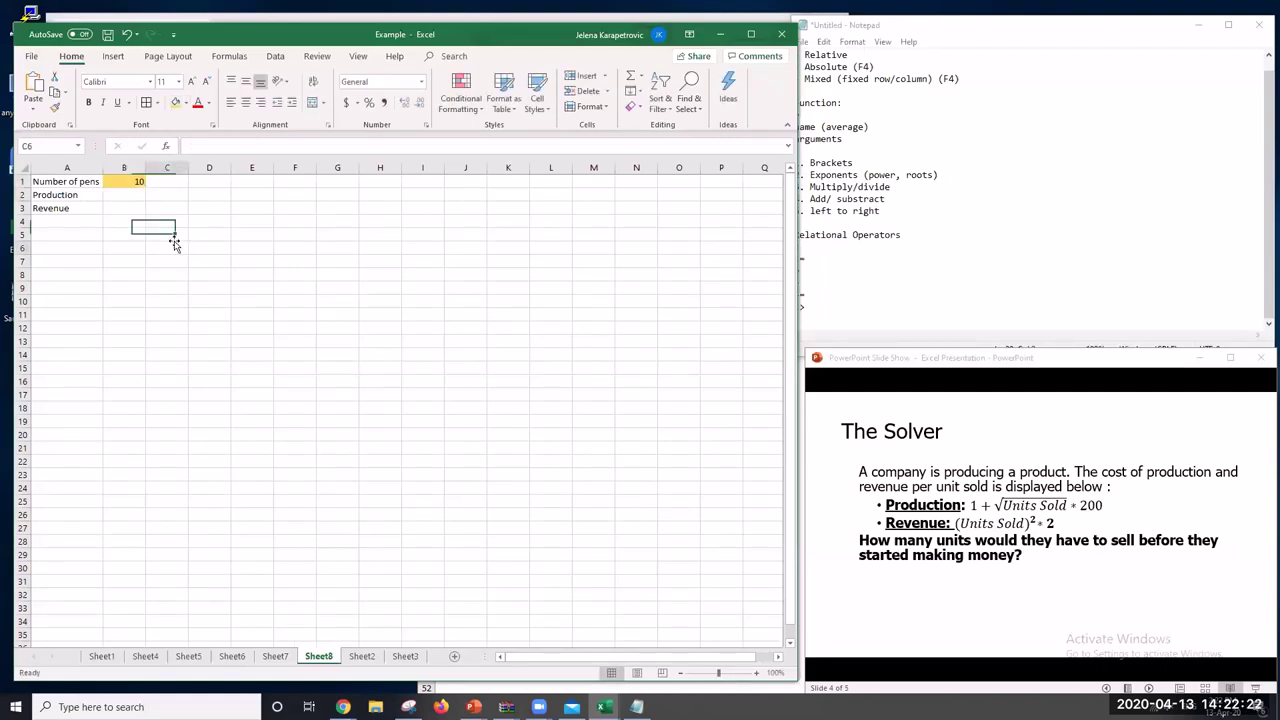
Enter the production cost formula =1+sqrt(B1)*200 in B2
{"action": "left_click", "coordinate": [136, 193]}
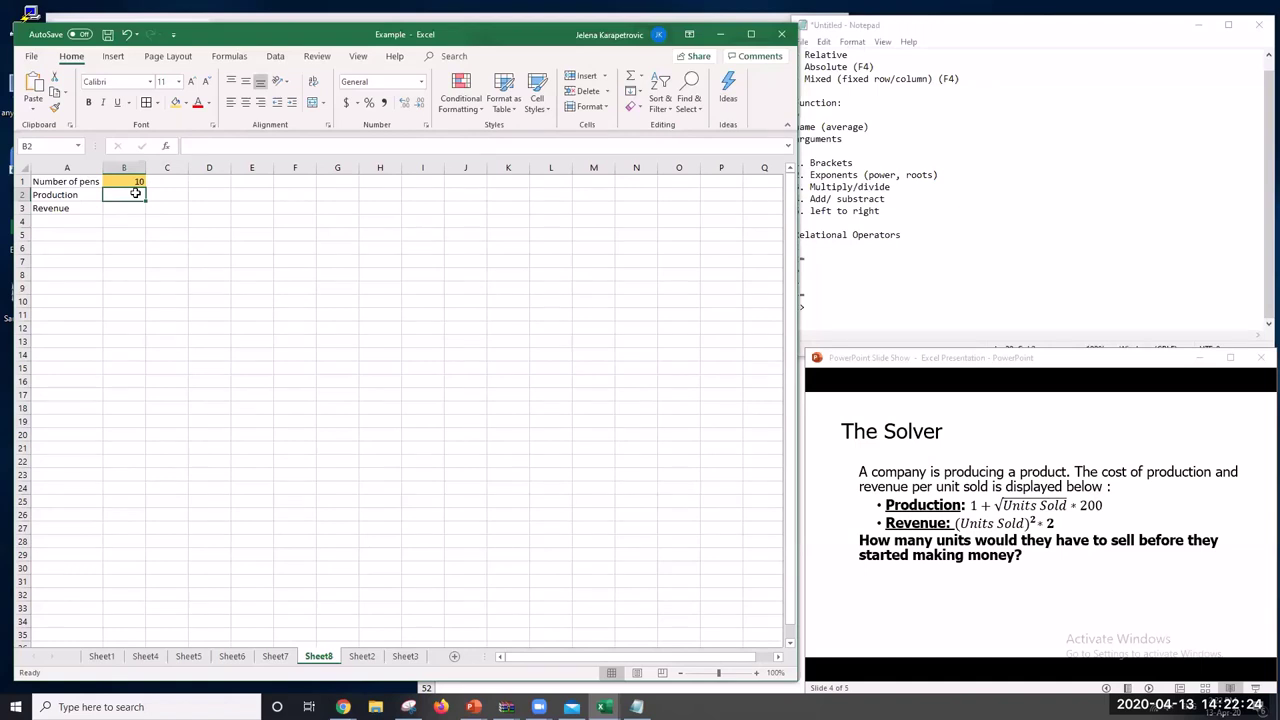
{"action": "type", "text": "="}
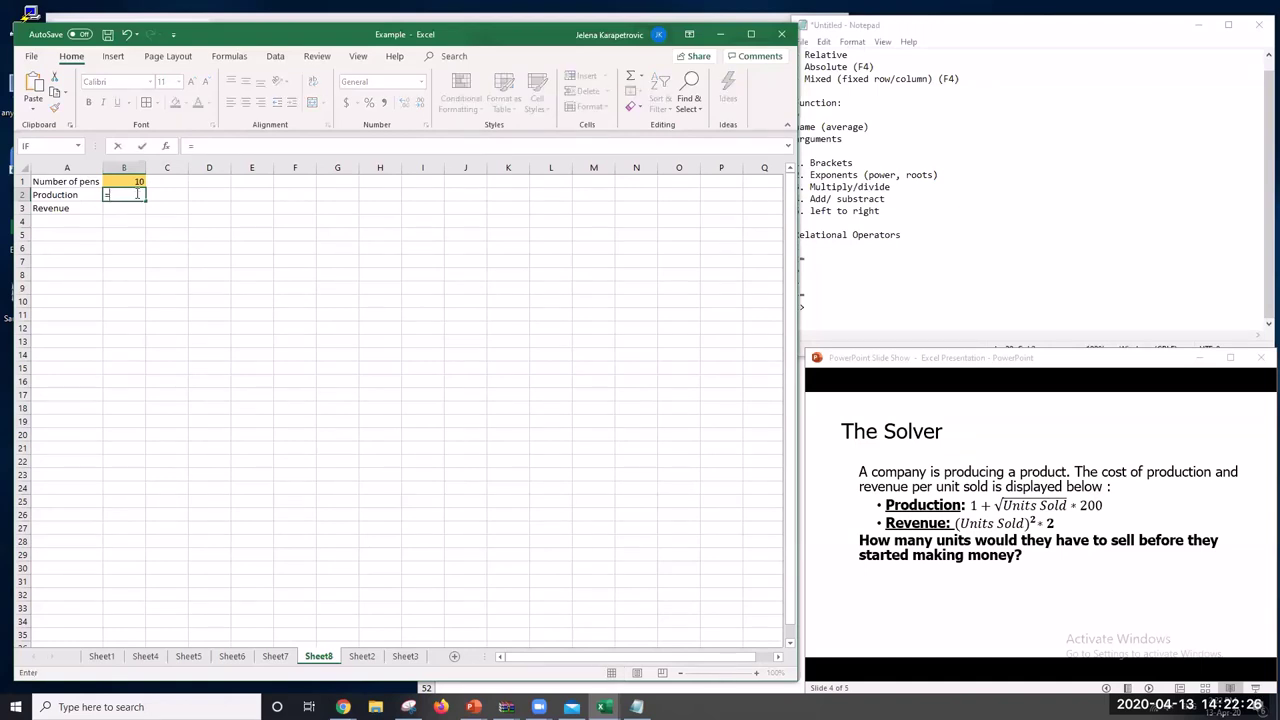
{"action": "type", "text": "1+sqrt("}
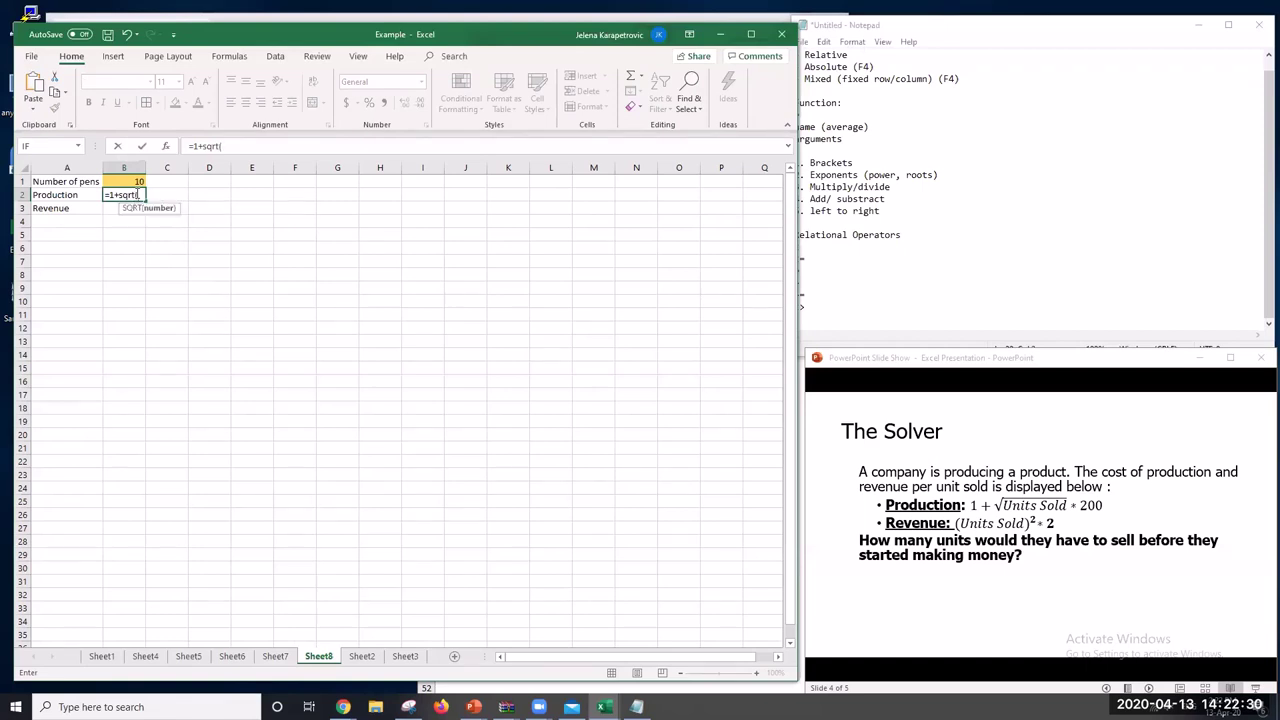
{"action": "left_click", "coordinate": [133, 180]}
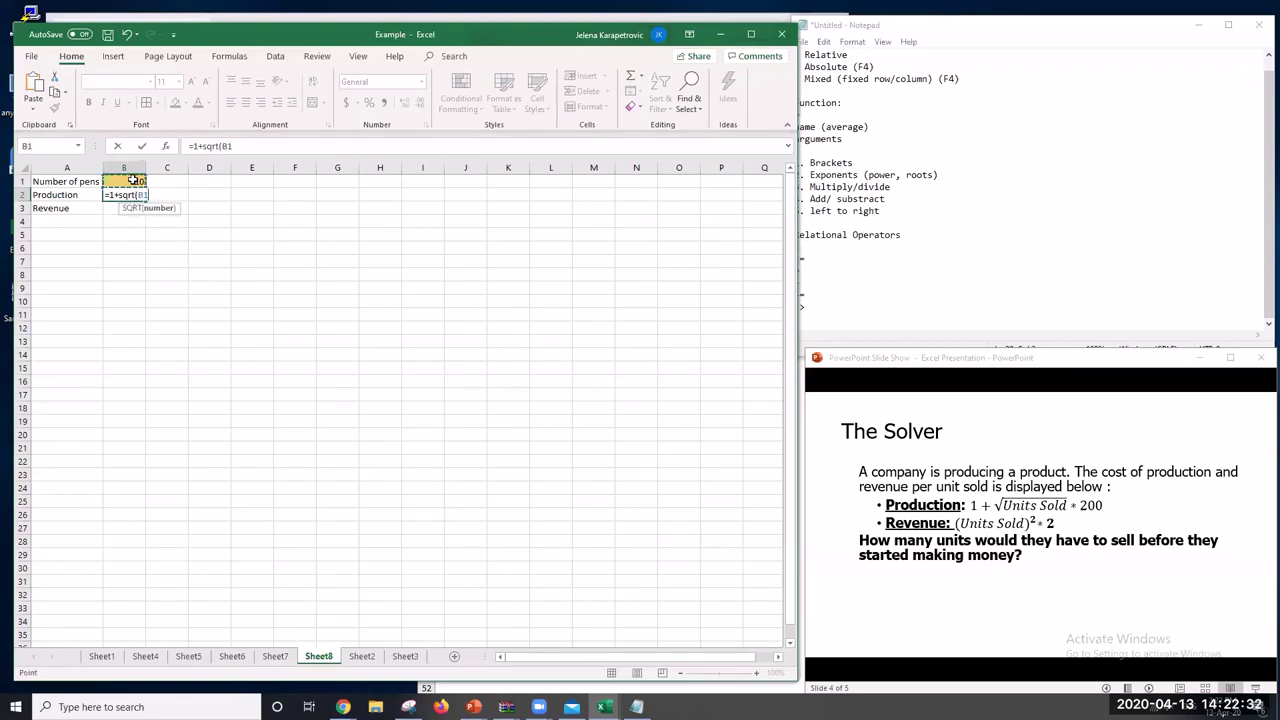
{"action": "type", "text": ")*2"}
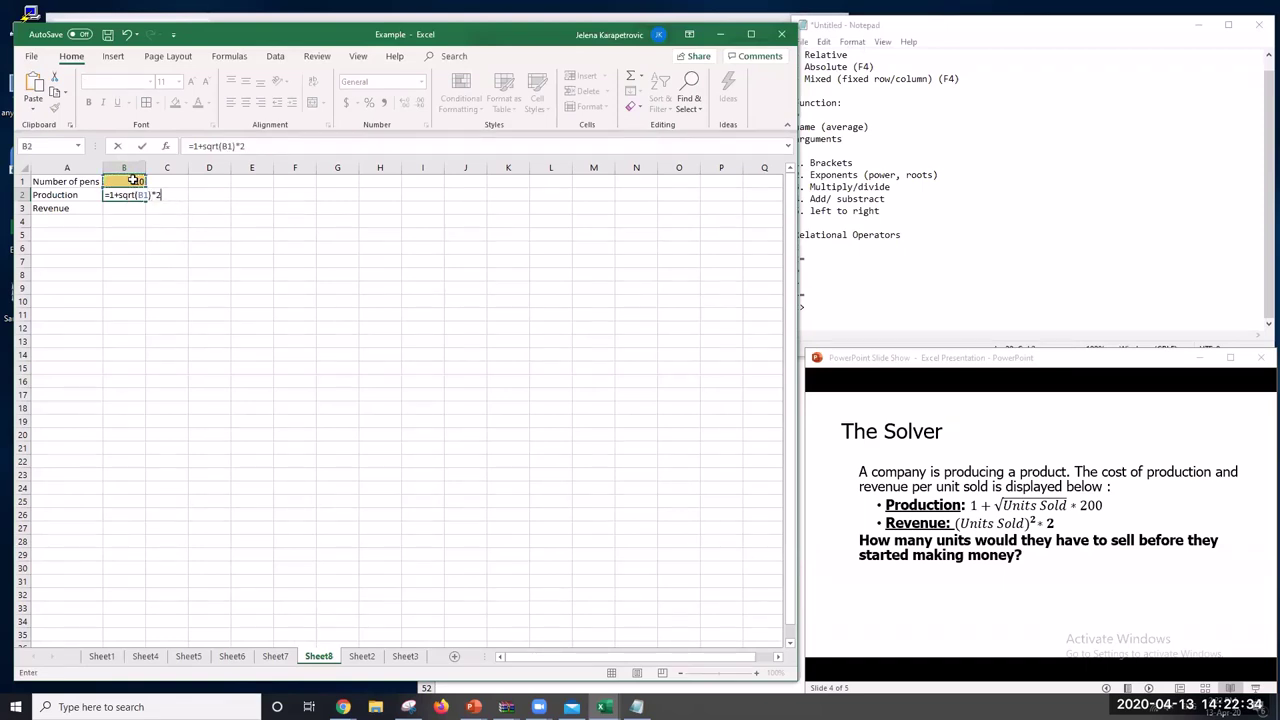
{"action": "type", "text": "00"}
{"action": "key", "text": "Return"}
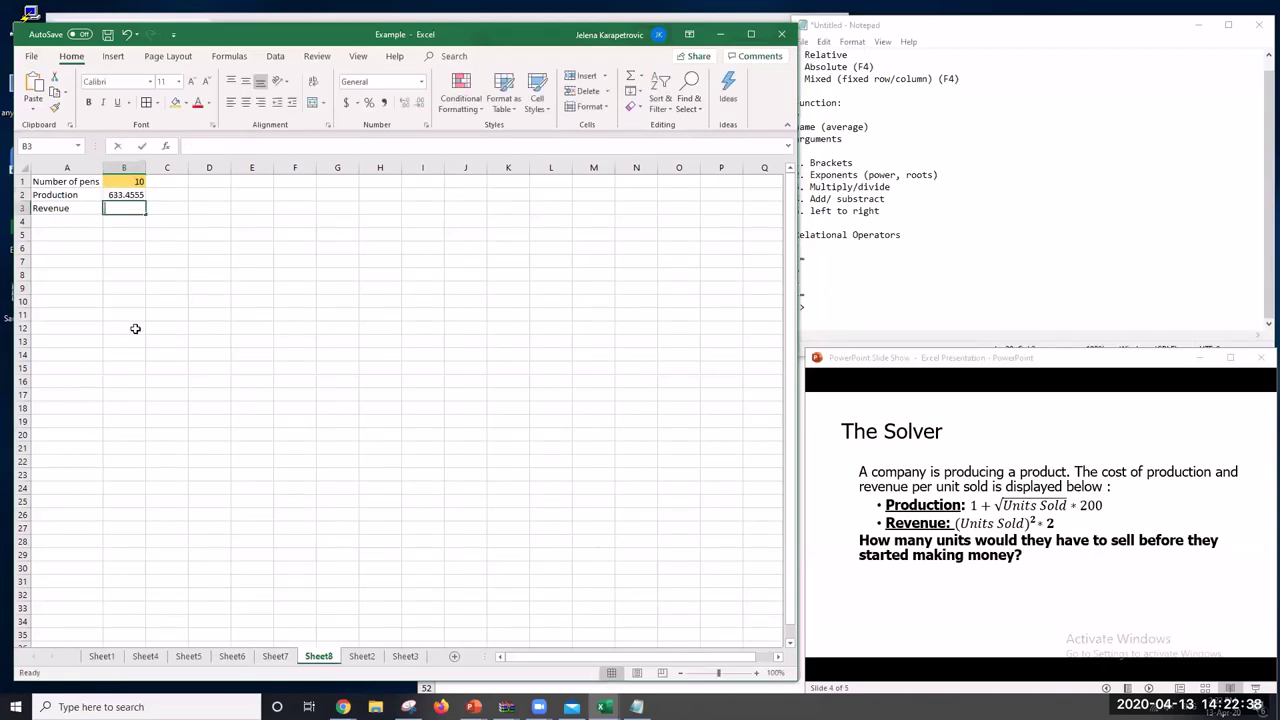
Enter the revenue formula =B1^2*2 in B3
{"action": "type", "text": "="}
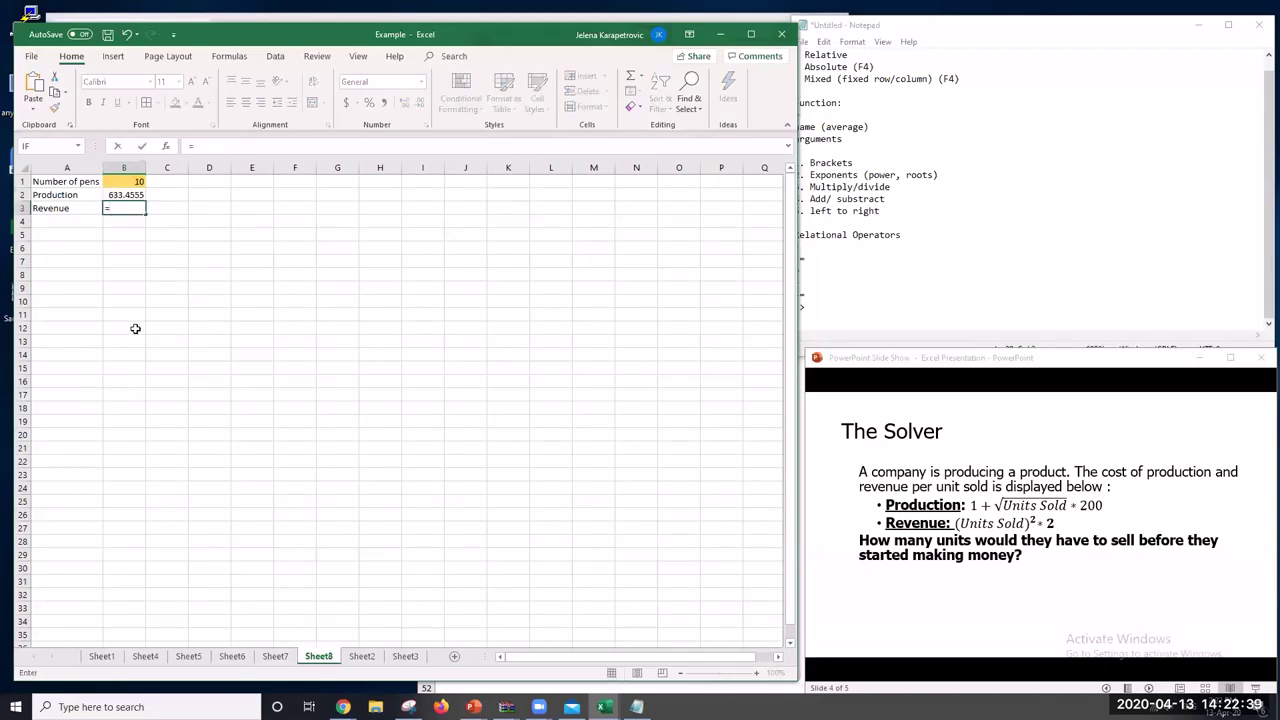
{"action": "left_click", "coordinate": [128, 181]}
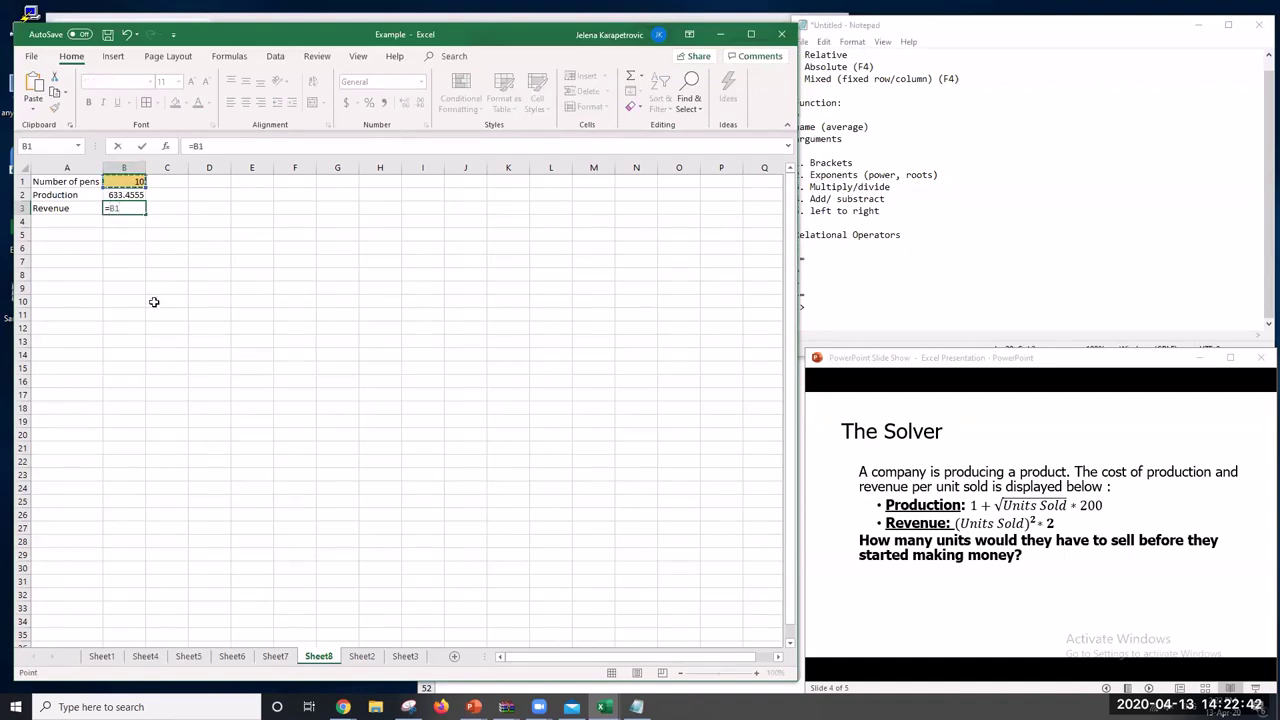
{"action": "type", "text": "^2*2"}
{"action": "key", "text": "Return"}
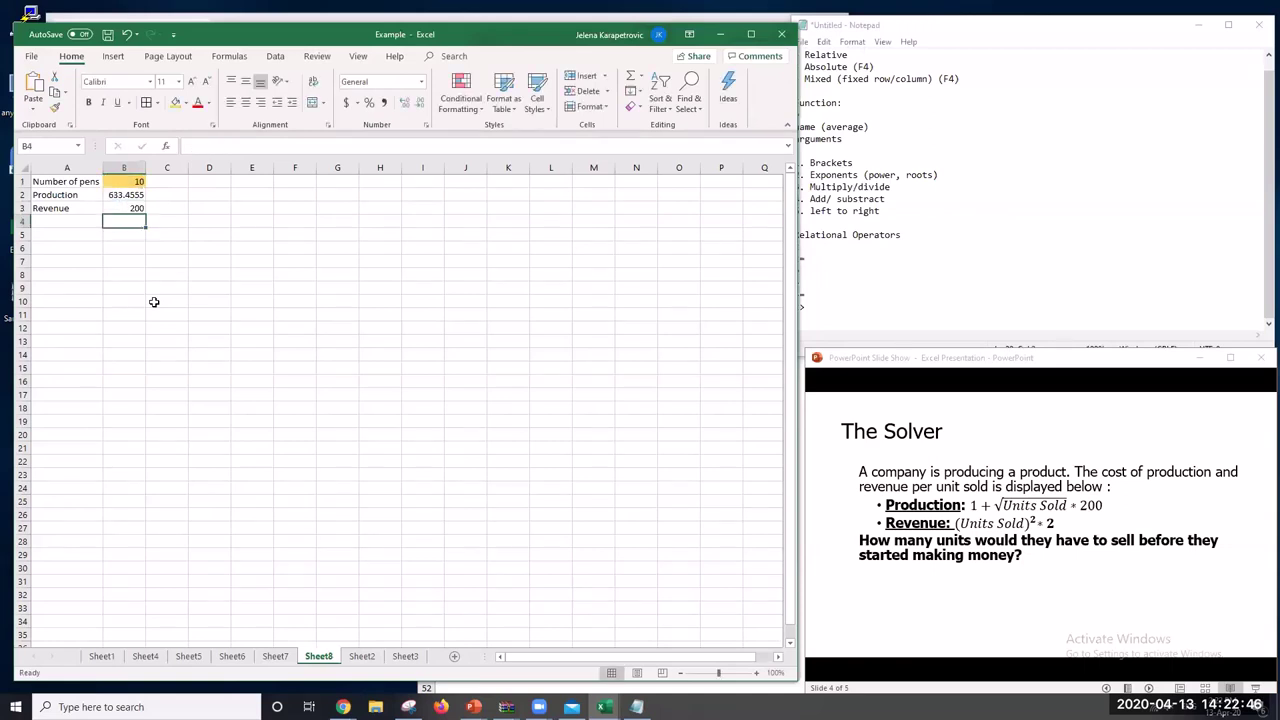
{"action": "left_click", "coordinate": [71, 246]}
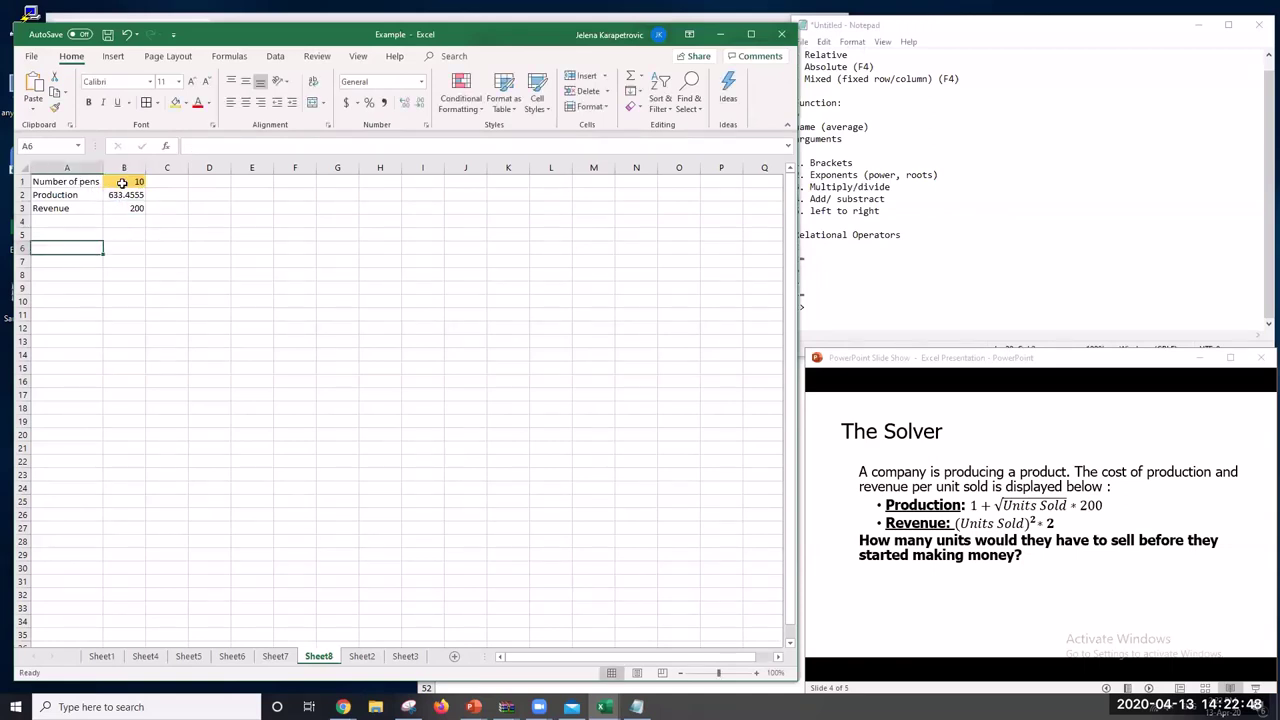
{"action": "left_click", "coordinate": [122, 182]}
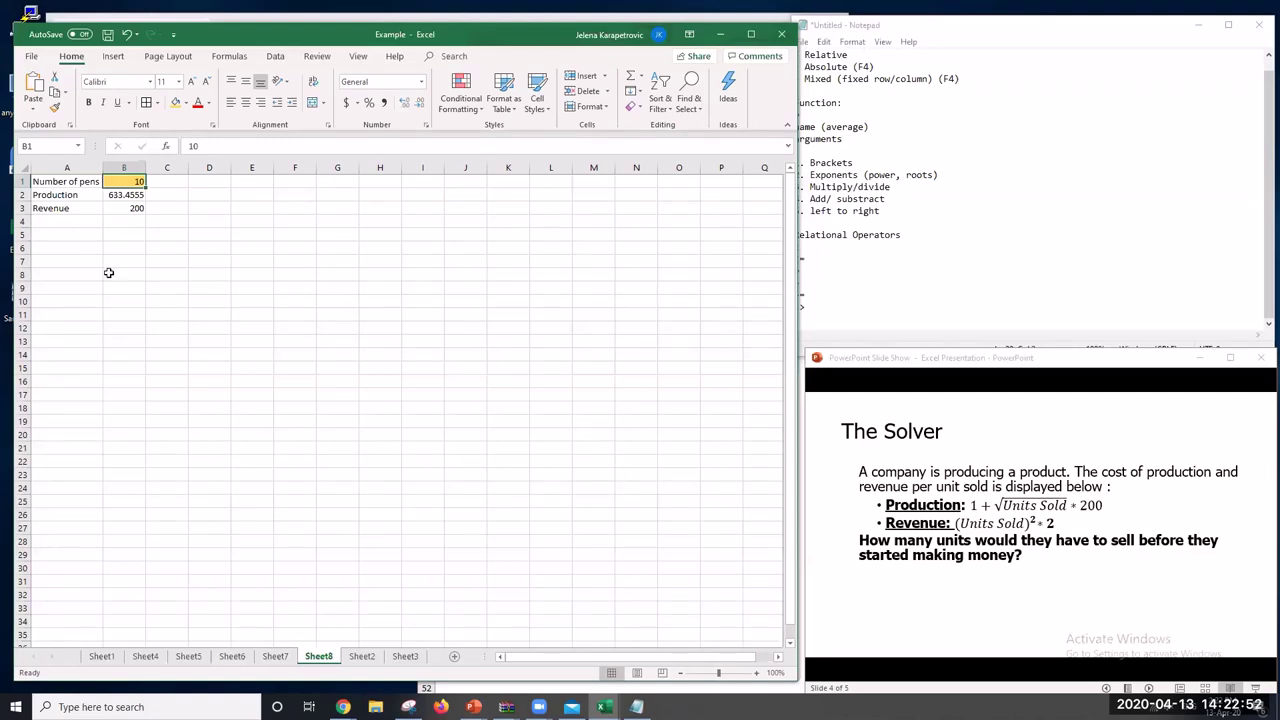
Format the production and revenue values in B2:B3 as Currency with the $ symbol and 2 decimal places
{"action": "left_click", "coordinate": [121, 195]}
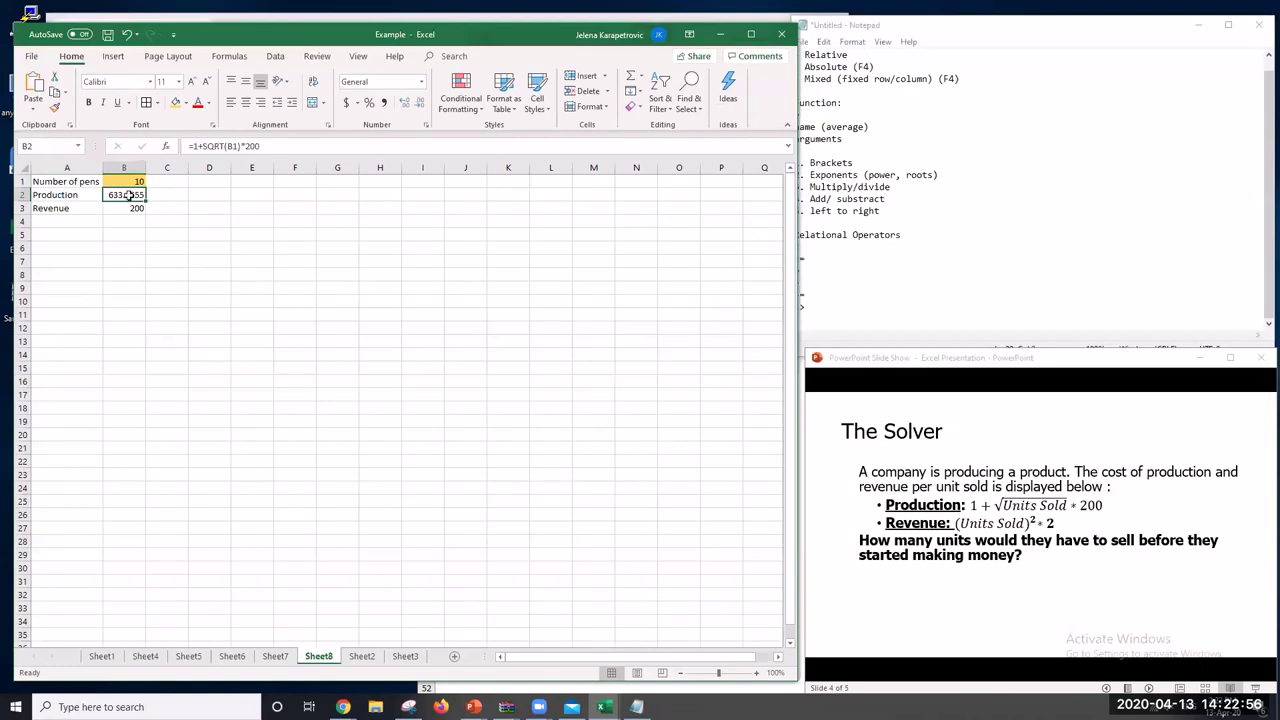
{"action": "left_click_drag", "start_coordinate": [128, 195], "coordinate": [128, 207]}
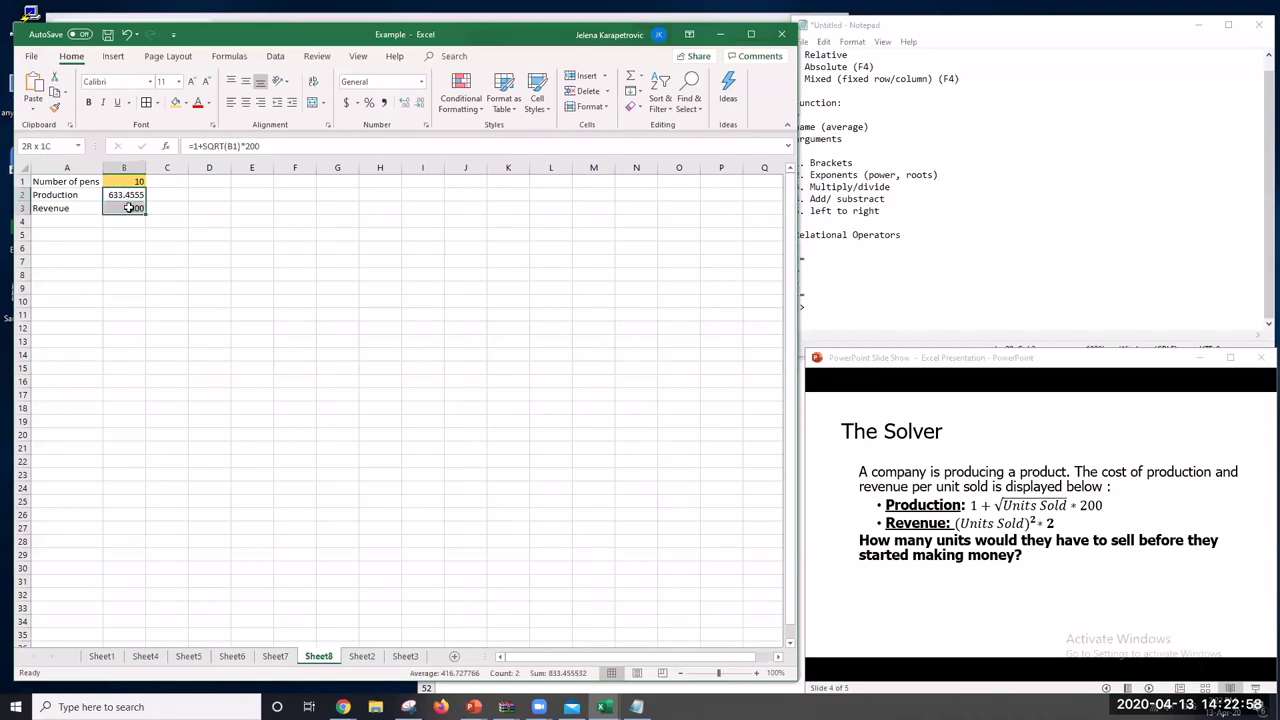
{"action": "right_click", "coordinate": [129, 207]}
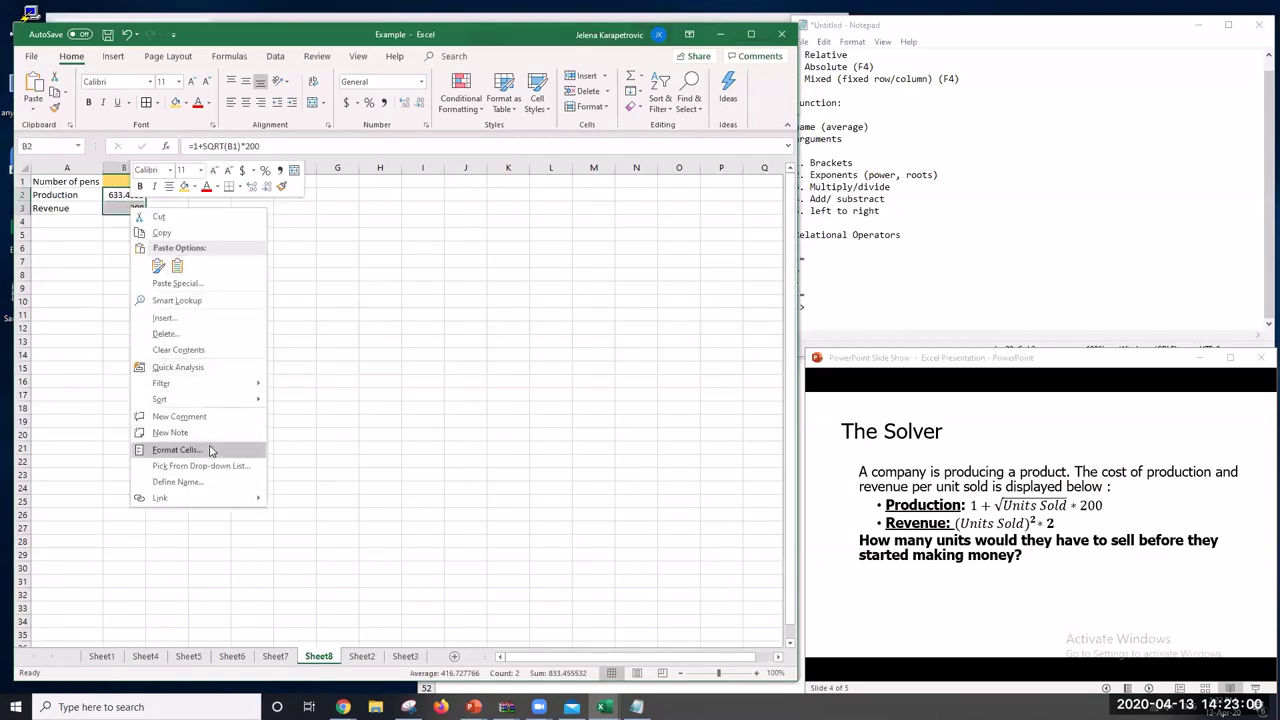
{"action": "left_click", "coordinate": [210, 449]}
{"action": "left_click", "coordinate": [88, 355]}
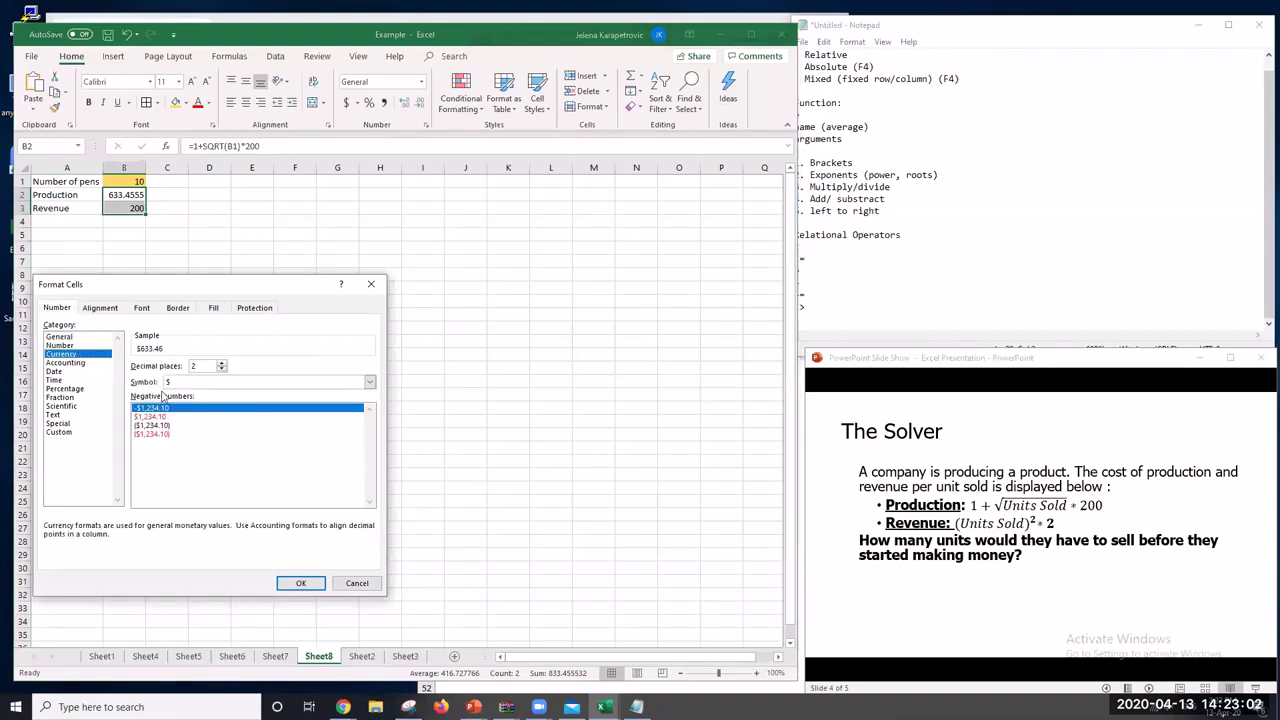
{"action": "left_click", "coordinate": [296, 583]}
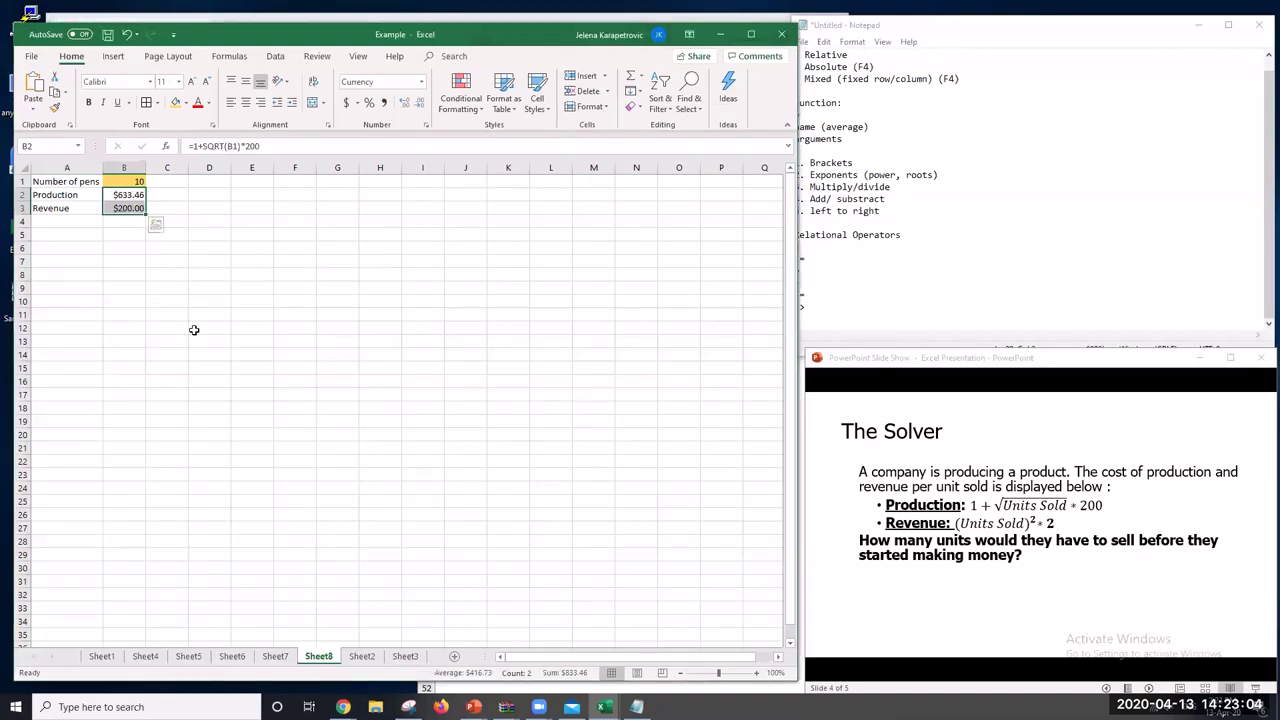
{"action": "left_click", "coordinate": [200, 329]}
{"action": "left_click", "coordinate": [125, 195]}
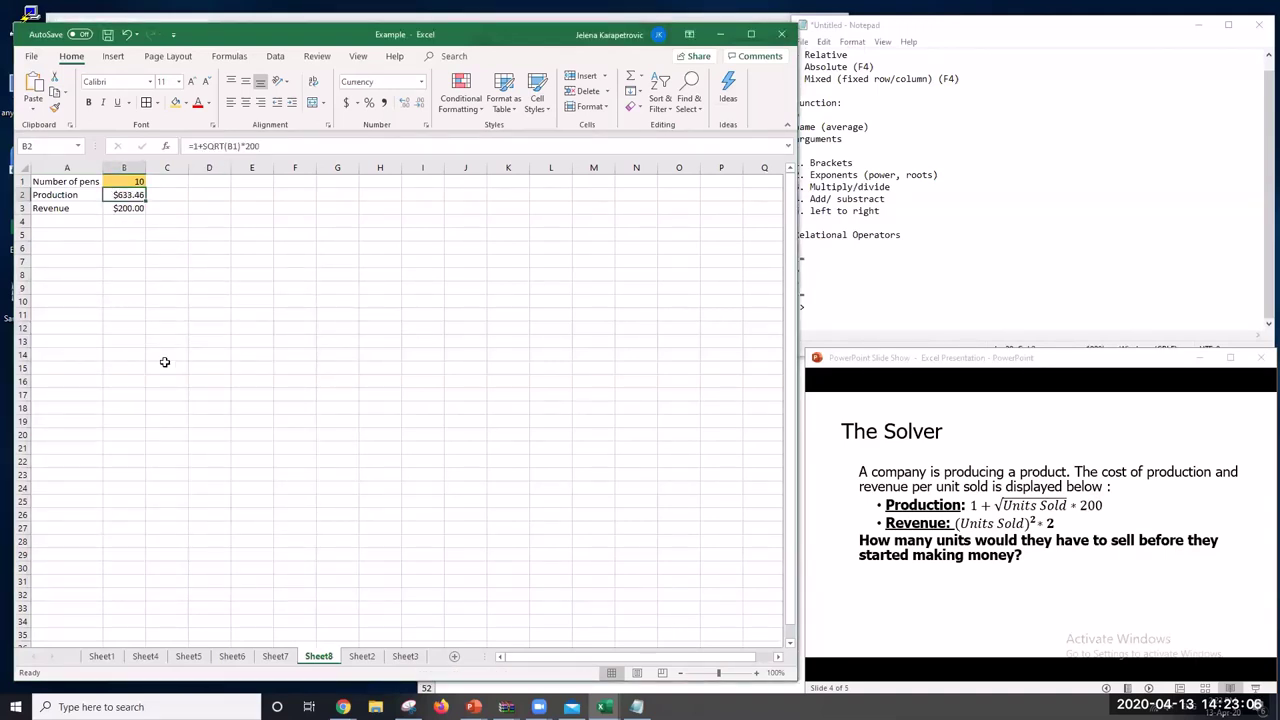
{"action": "left_click", "coordinate": [82, 206]}
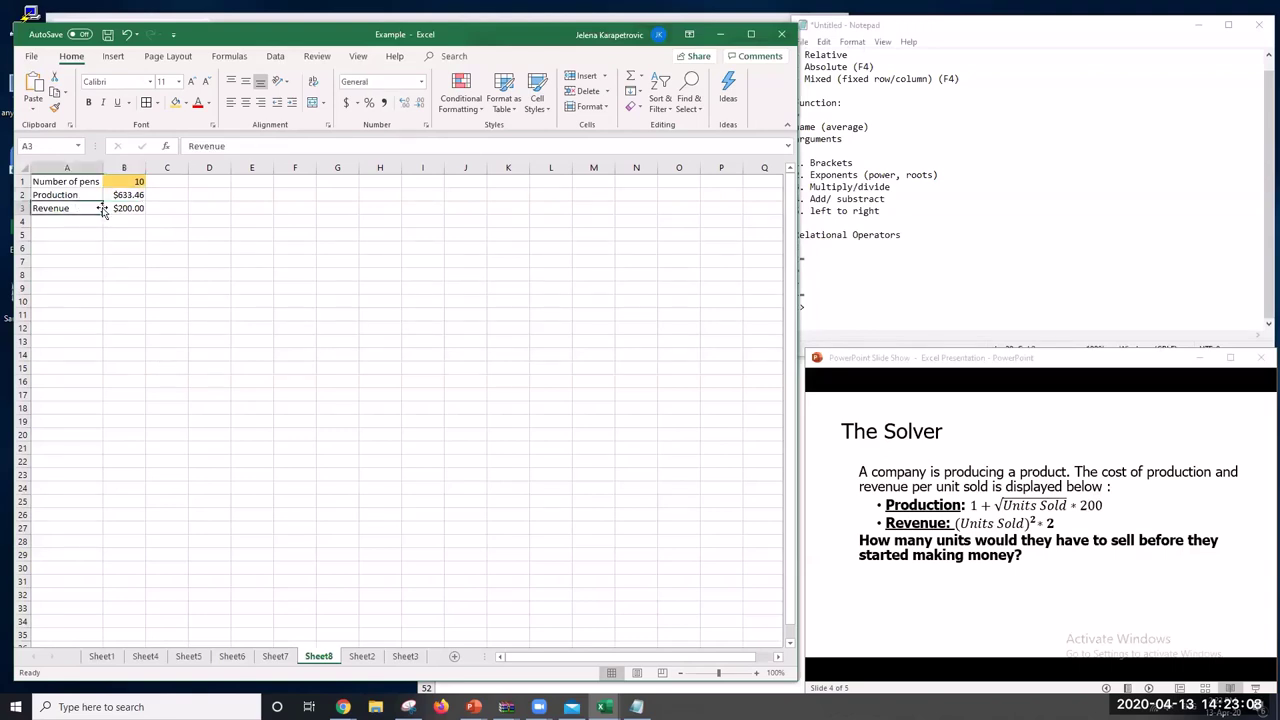
Label A4 as Revenue-Production and widen column A to fit the label
{"action": "left_click", "coordinate": [120, 207]}
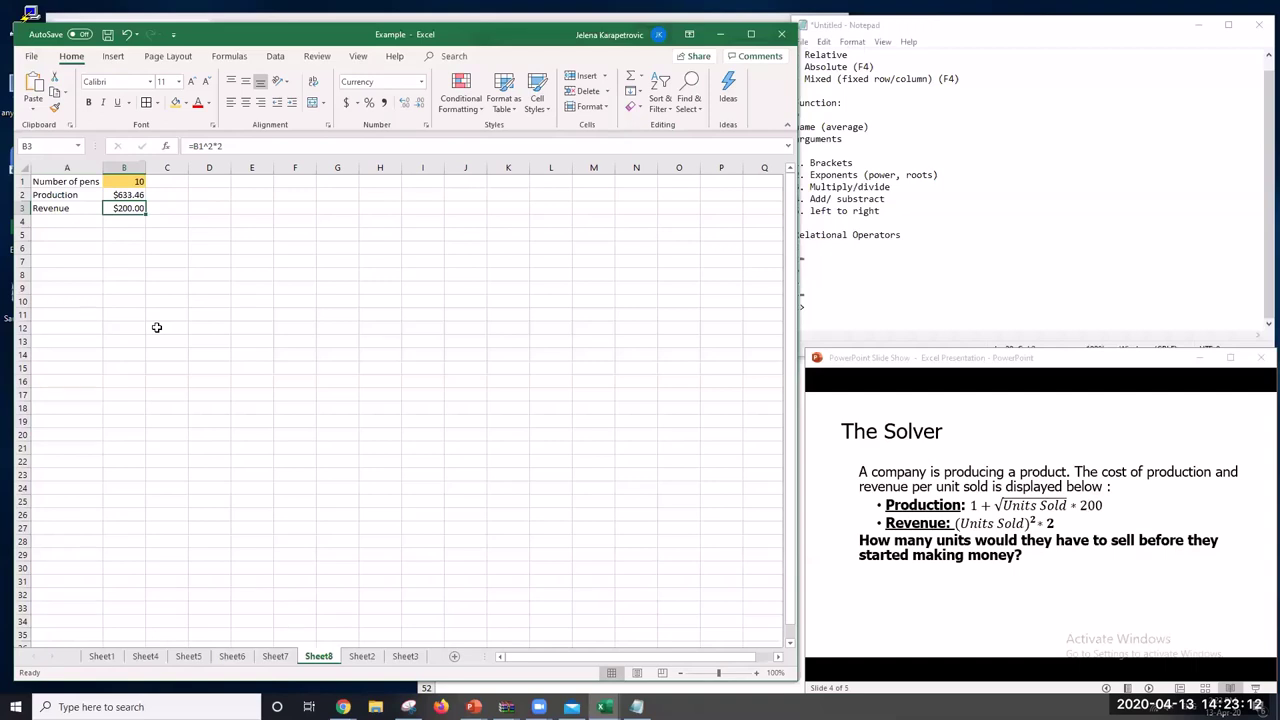
{"action": "left_click", "coordinate": [68, 224]}
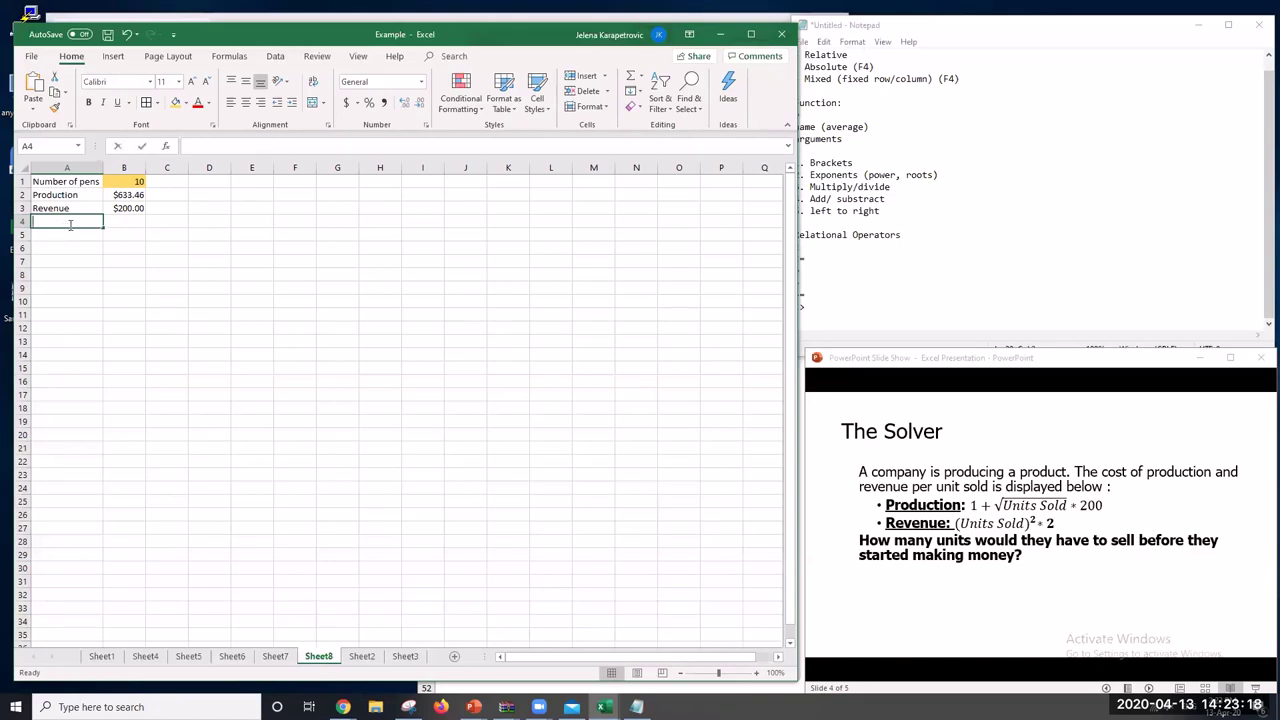
{"action": "type", "text": "Revenue"}
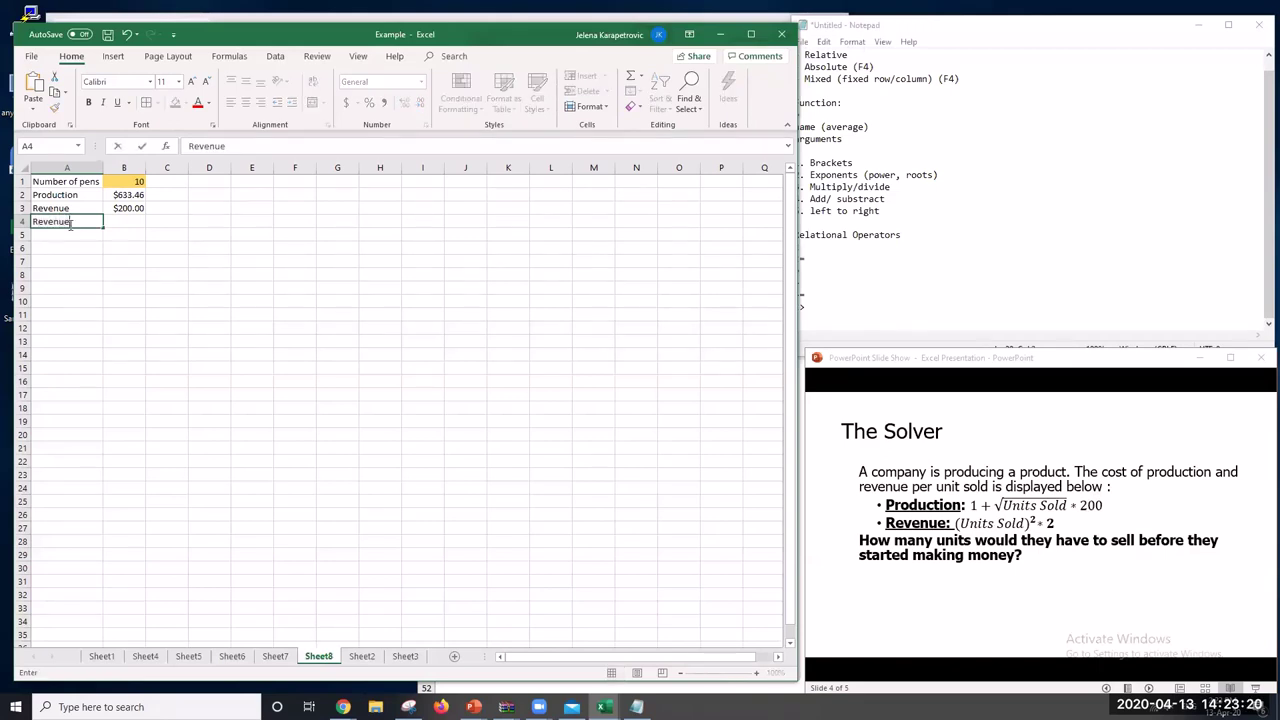
{"action": "type", "text": "-Production"}
{"action": "key", "text": "Return"}
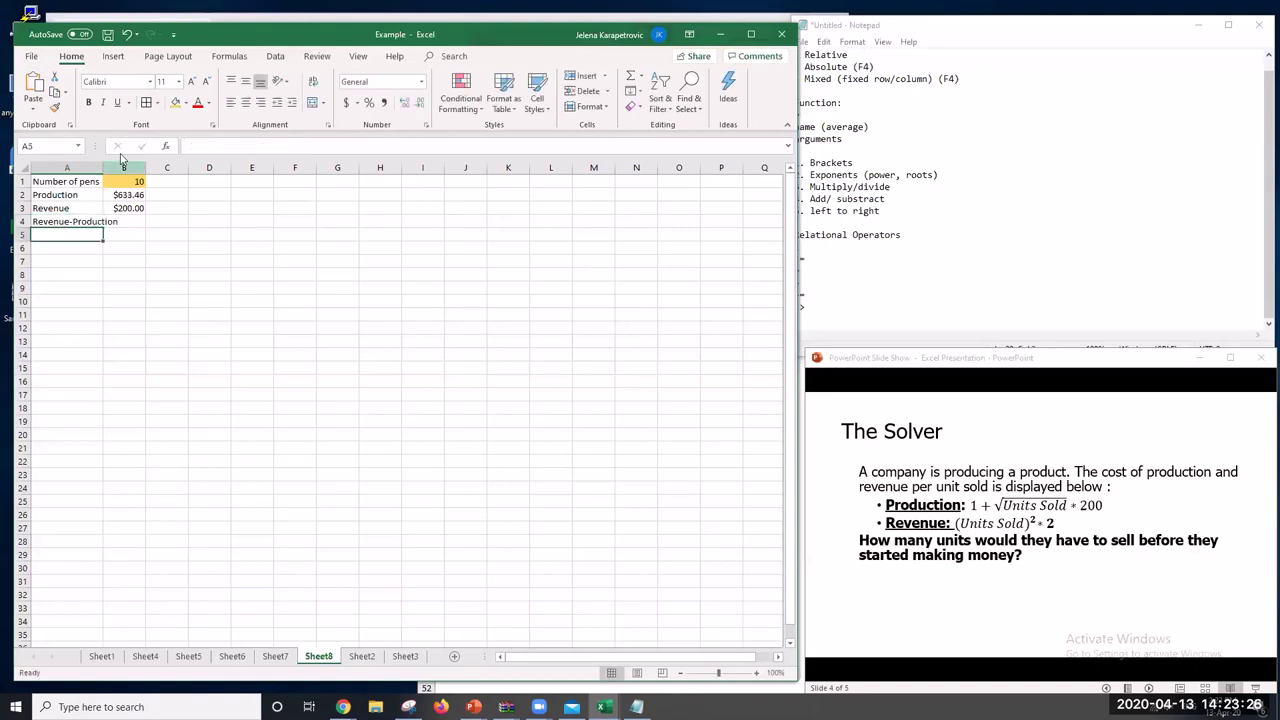
{"action": "double_click", "coordinate": [103, 167]}
Enter the formula =B3-B2 in B4 to subtract the production cost from the revenue
{"action": "left_click", "coordinate": [147, 222]}
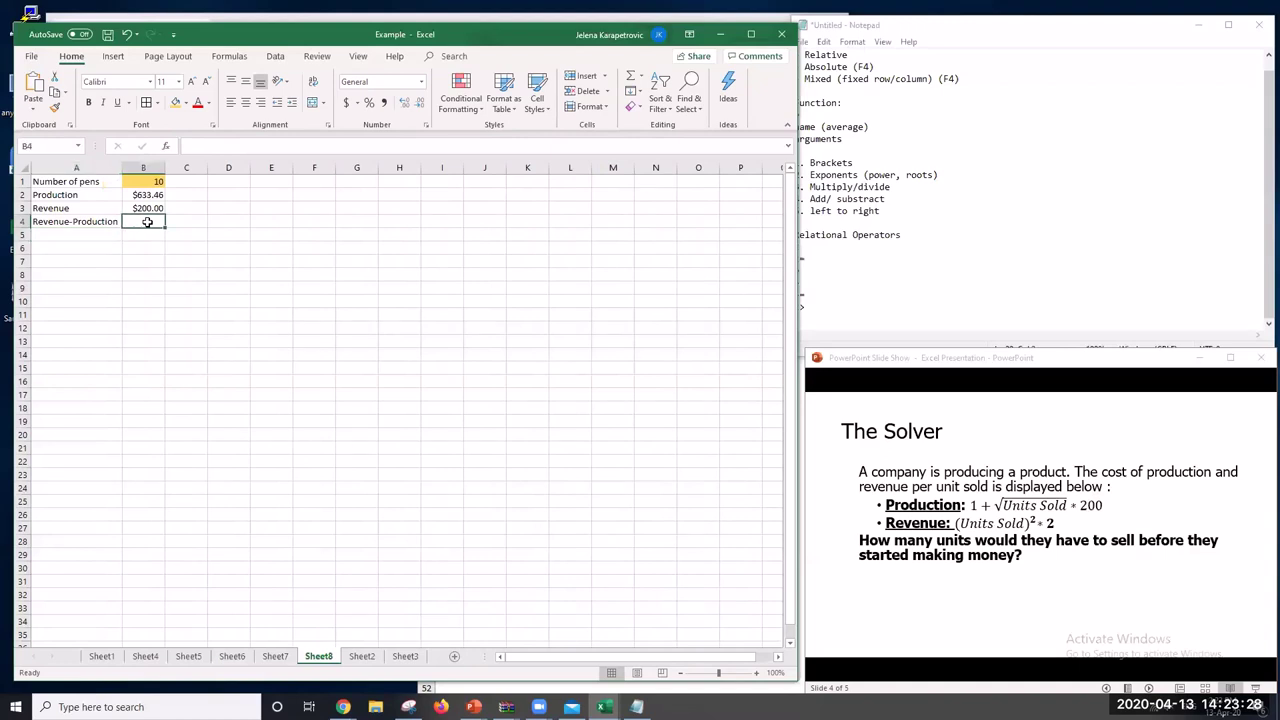
{"action": "type", "text": "="}
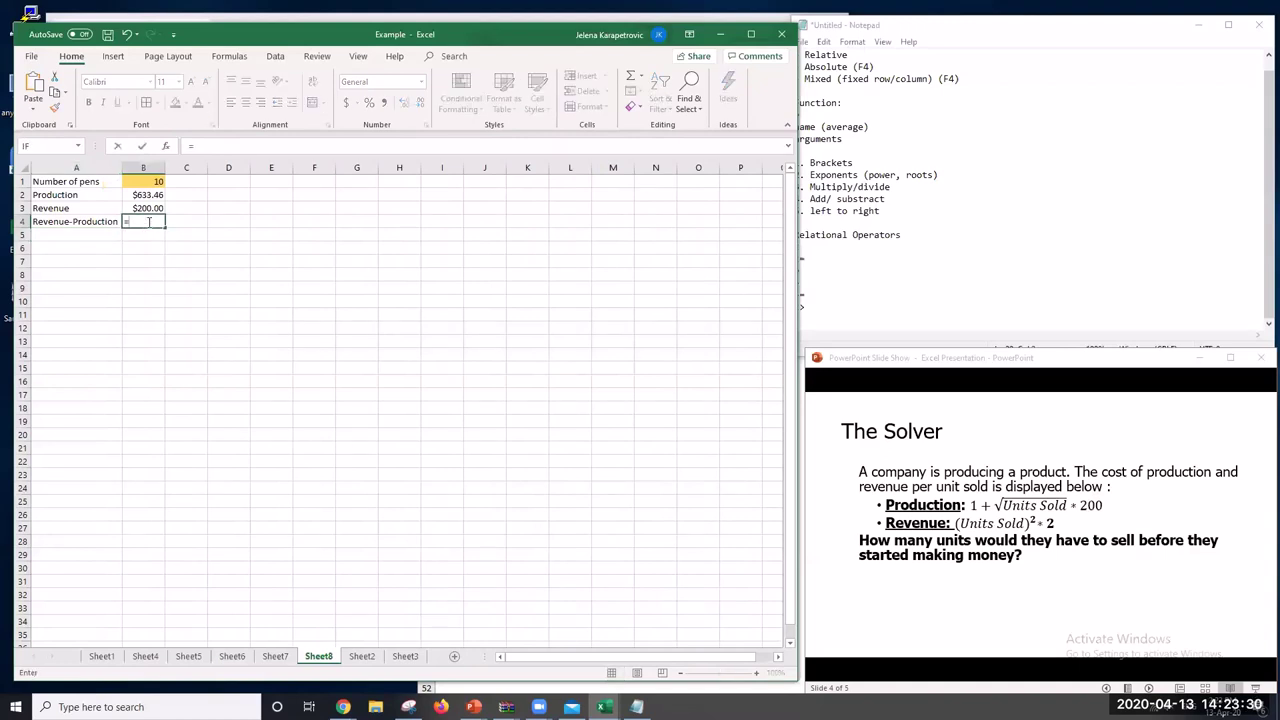
{"action": "left_click", "coordinate": [147, 207]}
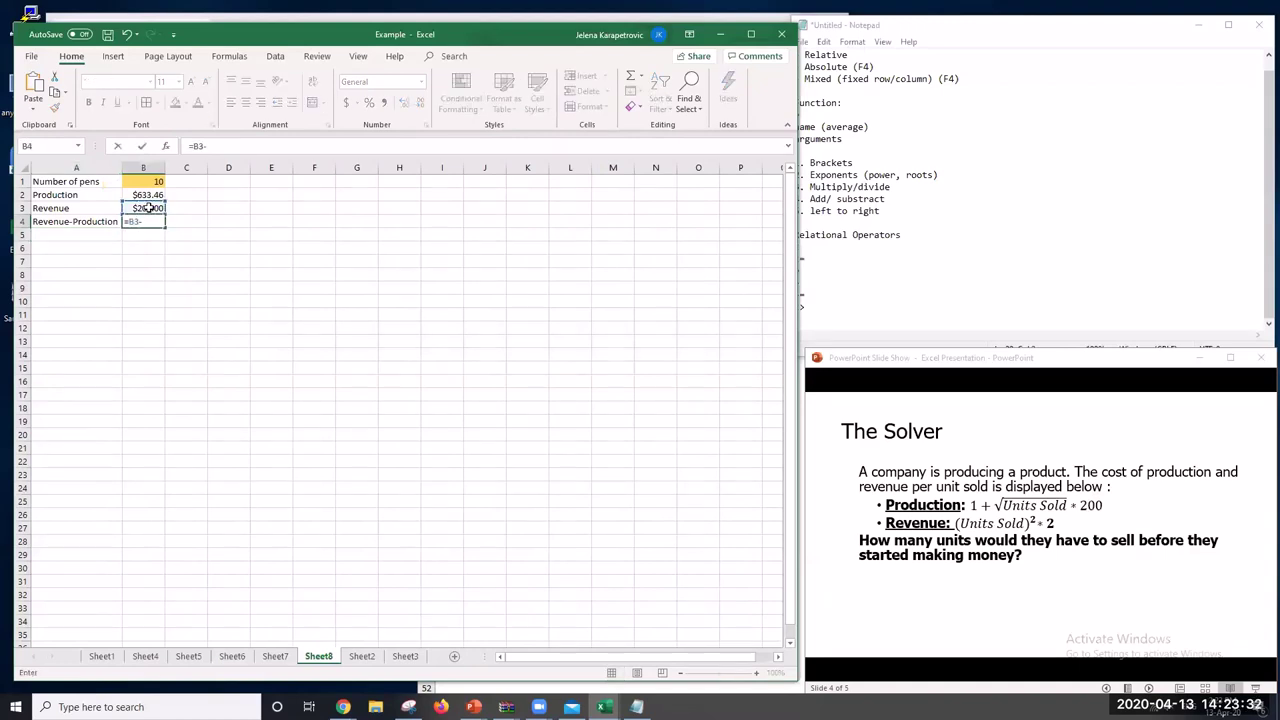
{"action": "left_click", "coordinate": [157, 195]}
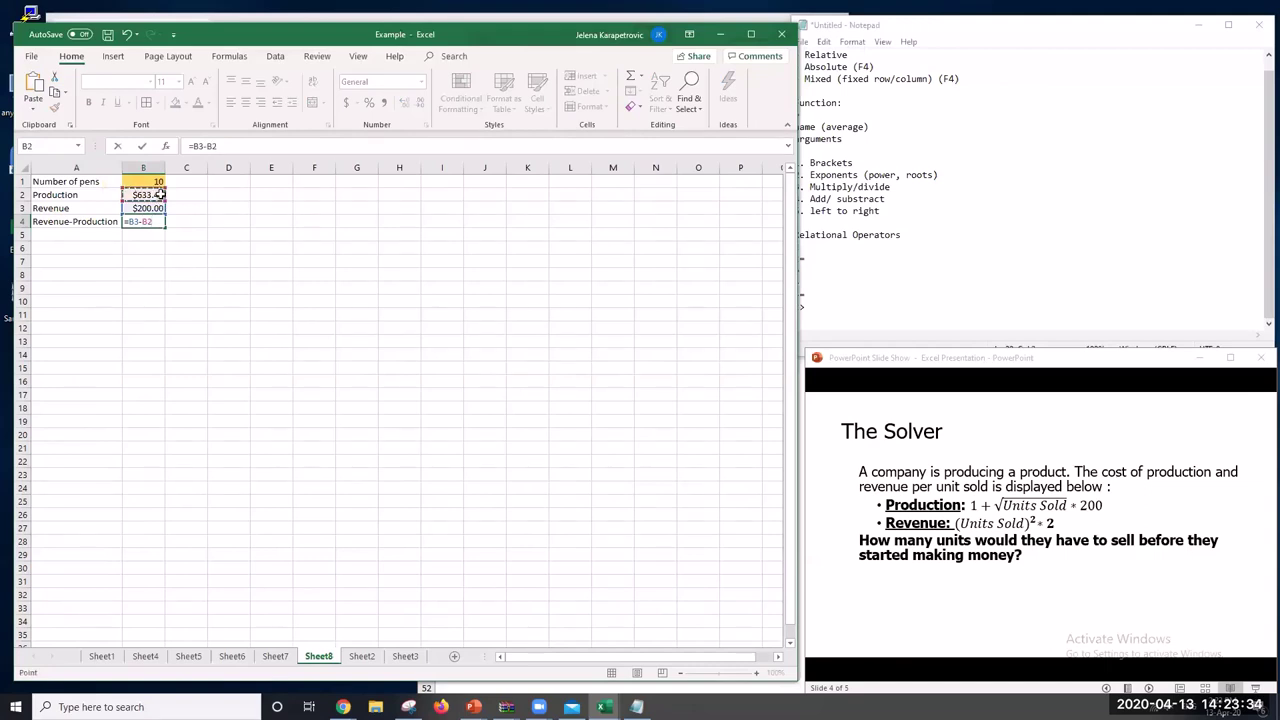
{"action": "key", "text": "Return"}
{"action": "left_click", "coordinate": [160, 324]}
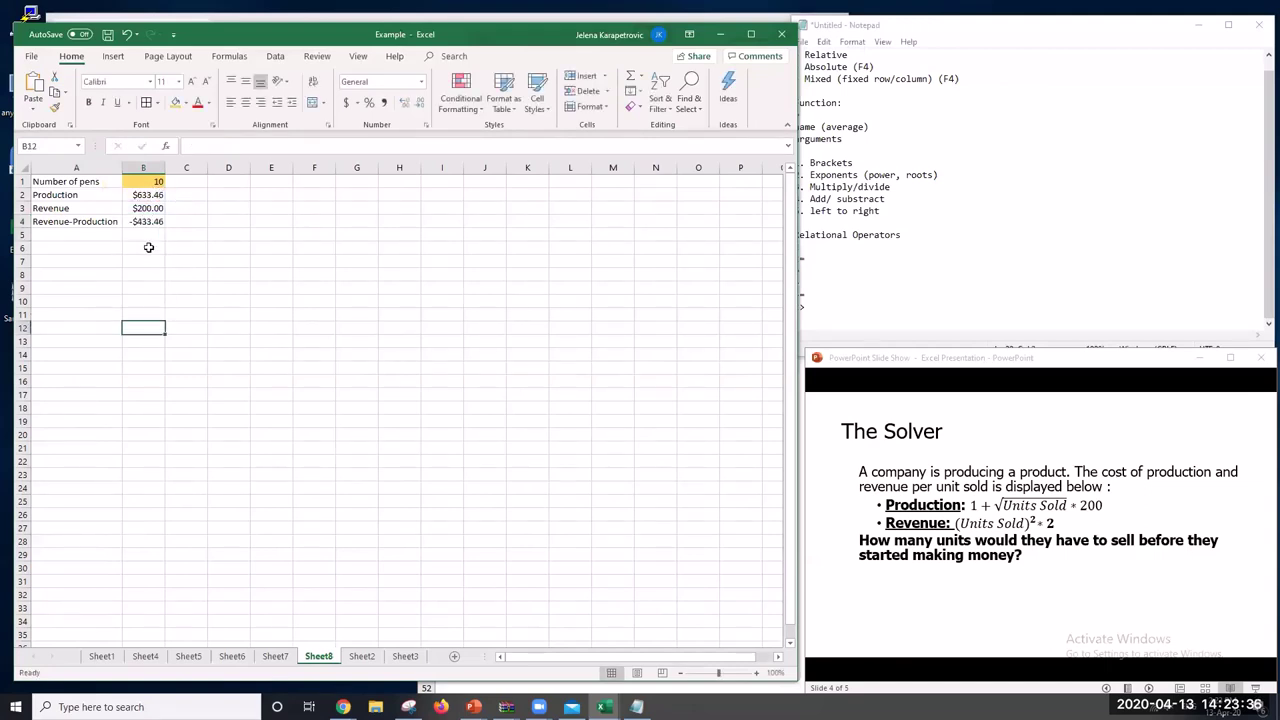
Give the Revenue-Production result in B4 a dark green fill
{"action": "left_click", "coordinate": [151, 223]}
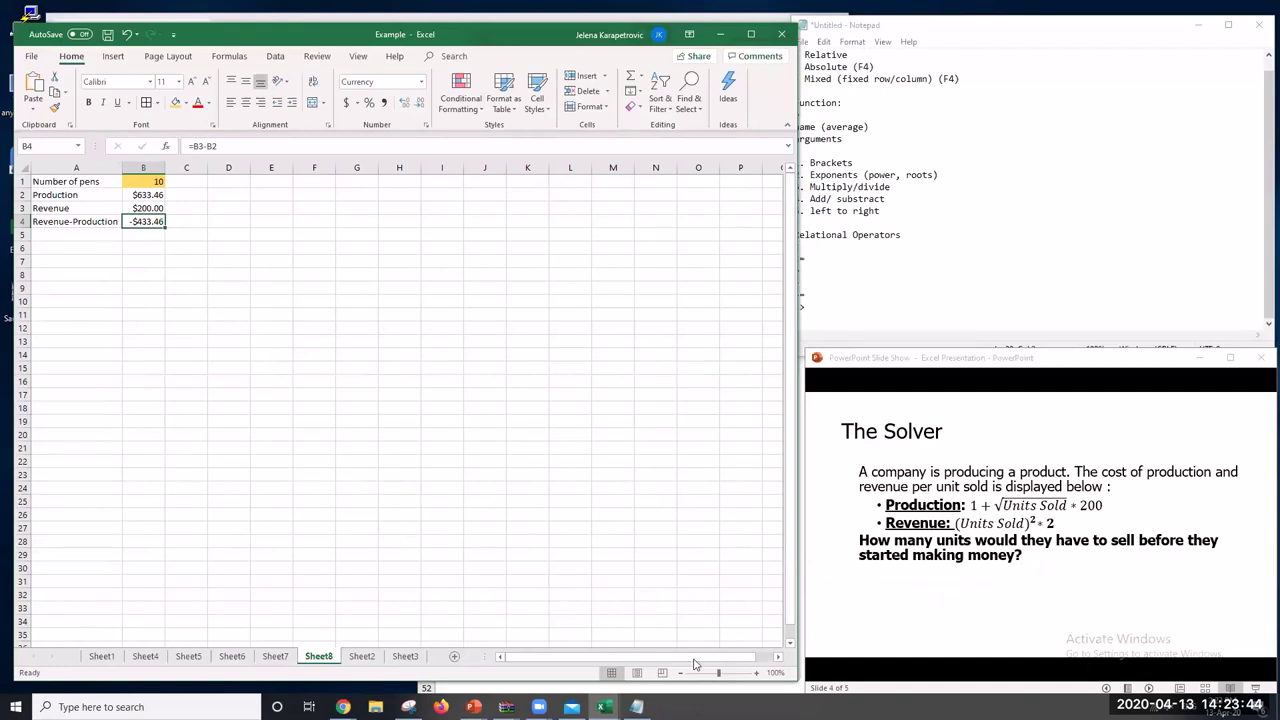
{"action": "left_click", "coordinate": [167, 390]}
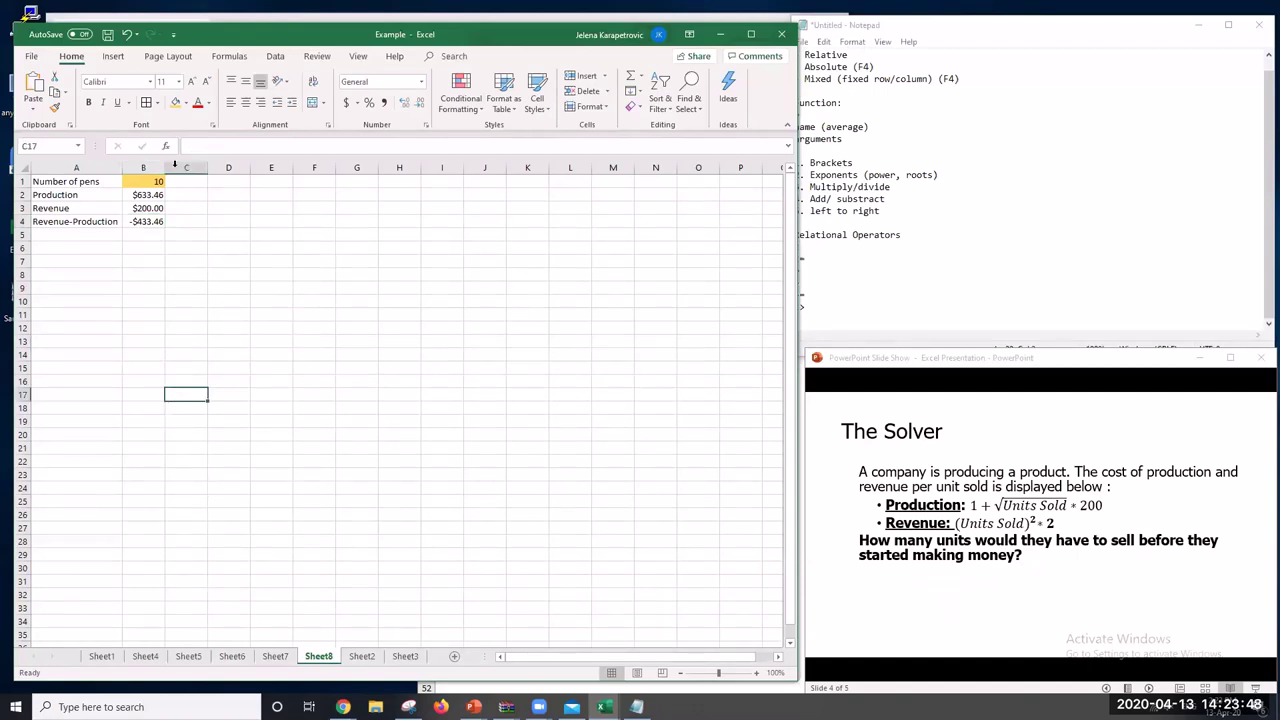
{"action": "left_click", "coordinate": [149, 220]}
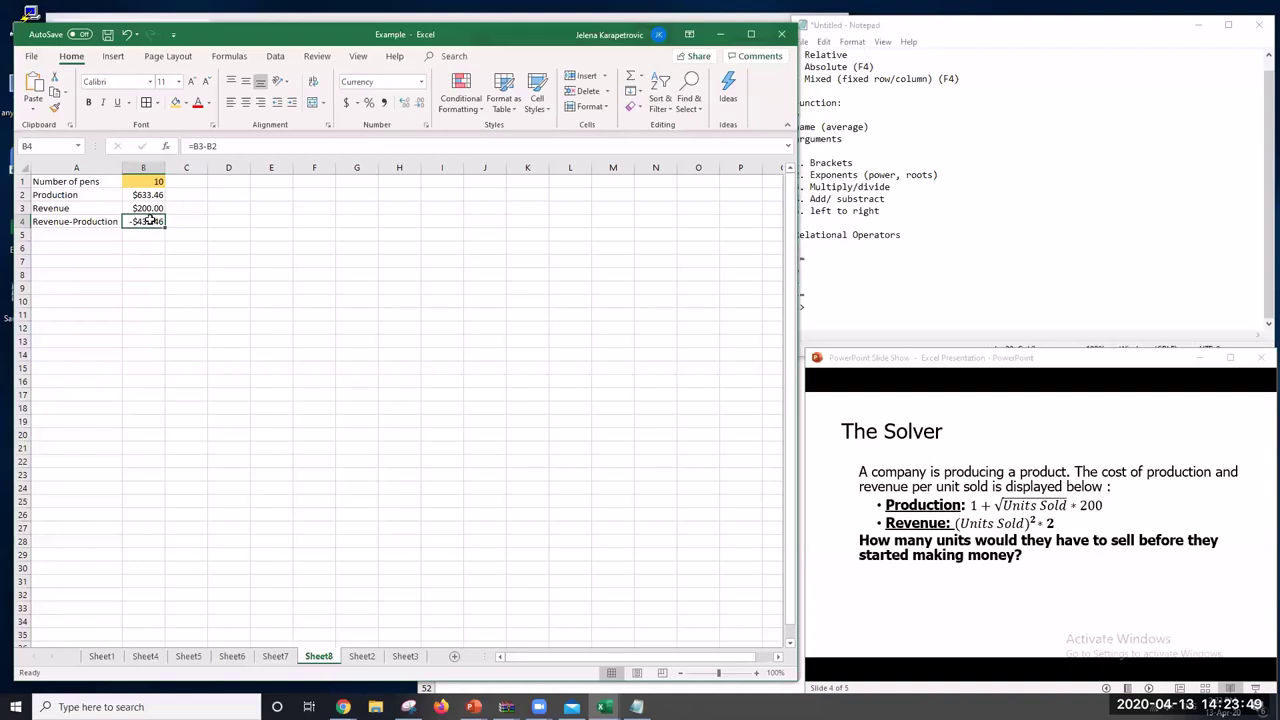
{"action": "left_click", "coordinate": [186, 104]}
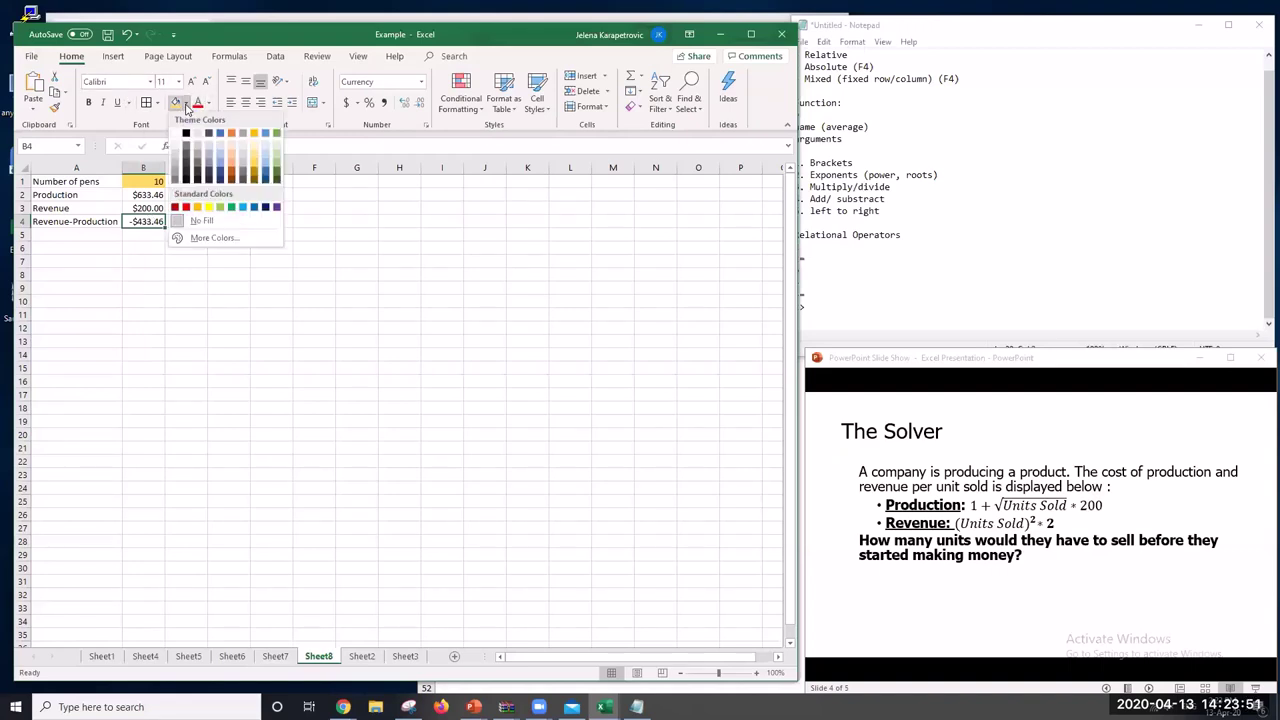
{"action": "left_click", "coordinate": [277, 176]}
{"action": "left_click", "coordinate": [232, 318]}
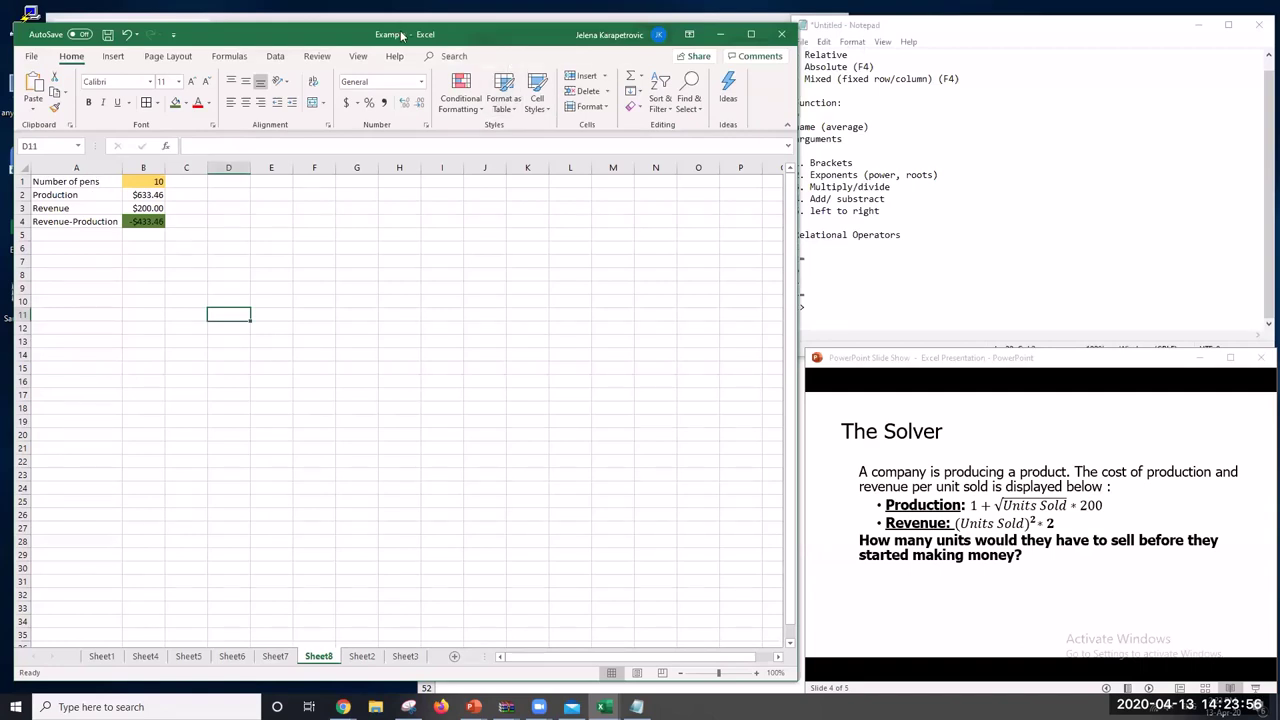
Start Solver and set its objective to cell $B$4 with a target value of 0
{"action": "left_click", "coordinate": [275, 56]}
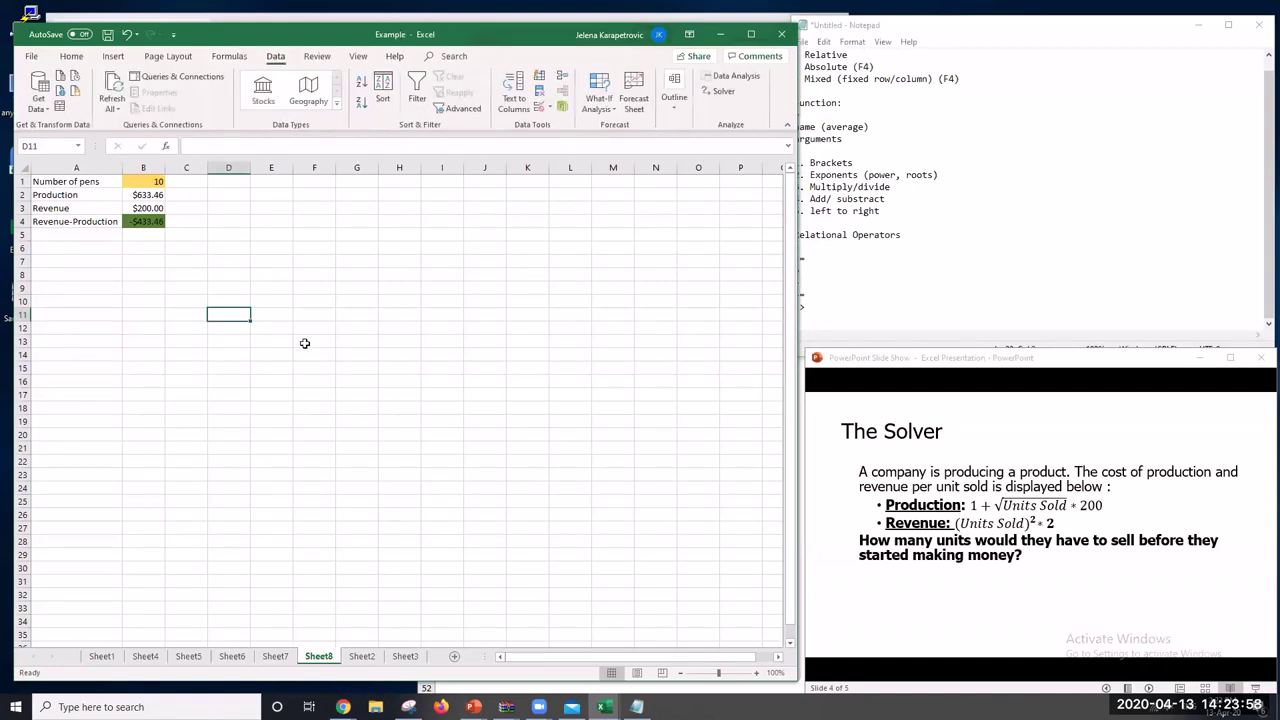
{"action": "left_click", "coordinate": [724, 92]}
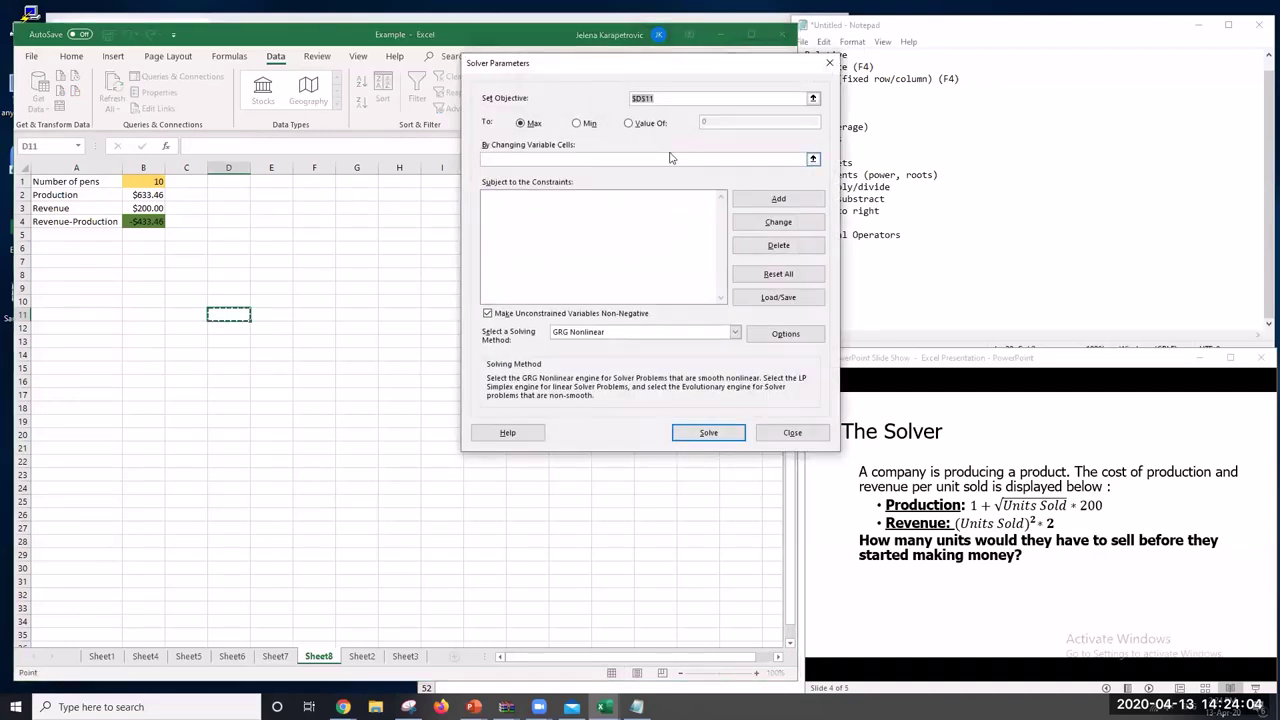
{"action": "left_click", "coordinate": [813, 100]}
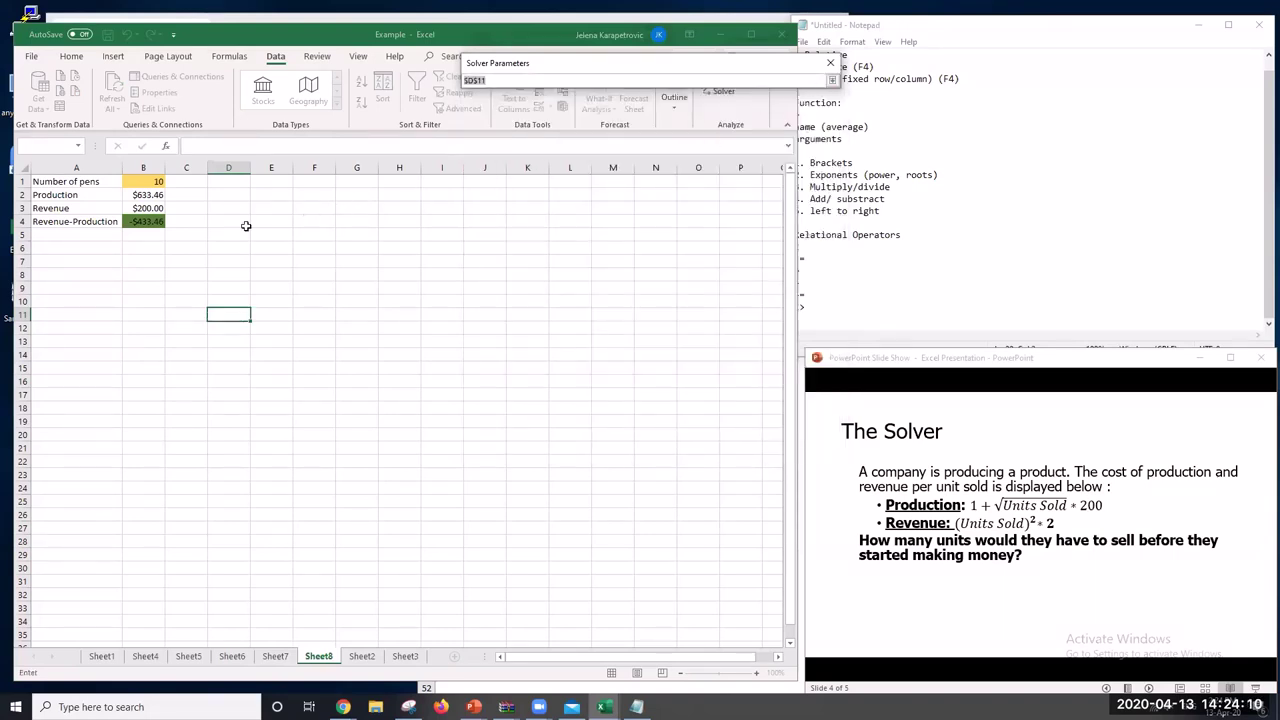
{"action": "left_click", "coordinate": [150, 221]}
{"action": "left_click", "coordinate": [832, 80]}
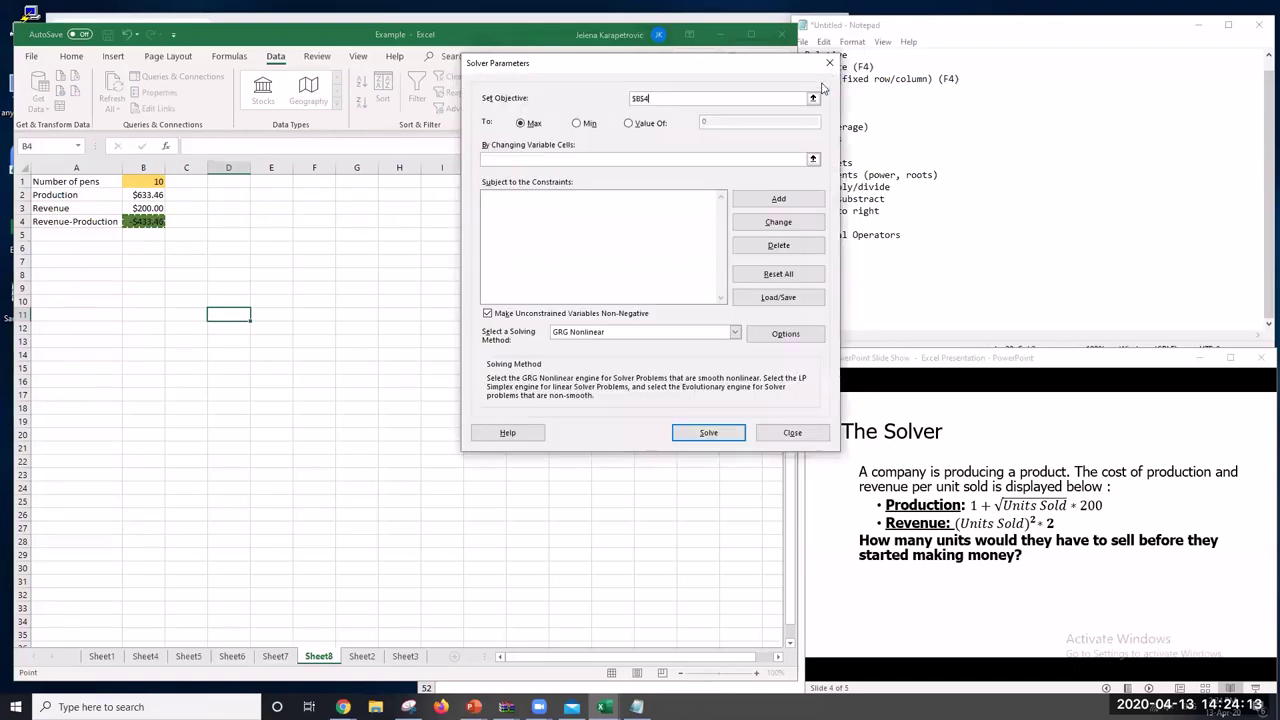
{"action": "left_click", "coordinate": [627, 123]}
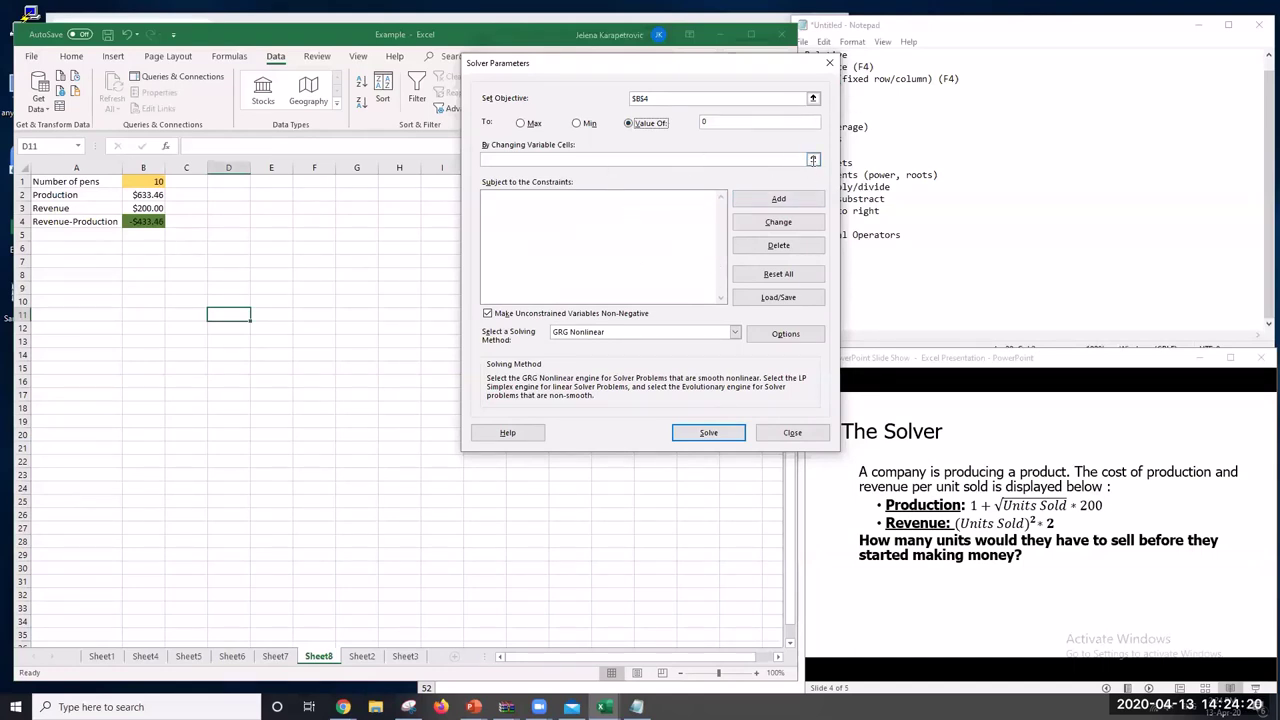
Set $B$1 as the Solver's changing variable cell, then solve and keep the Solver solution
{"action": "left_click", "coordinate": [813, 160]}
{"action": "left_click", "coordinate": [148, 182]}
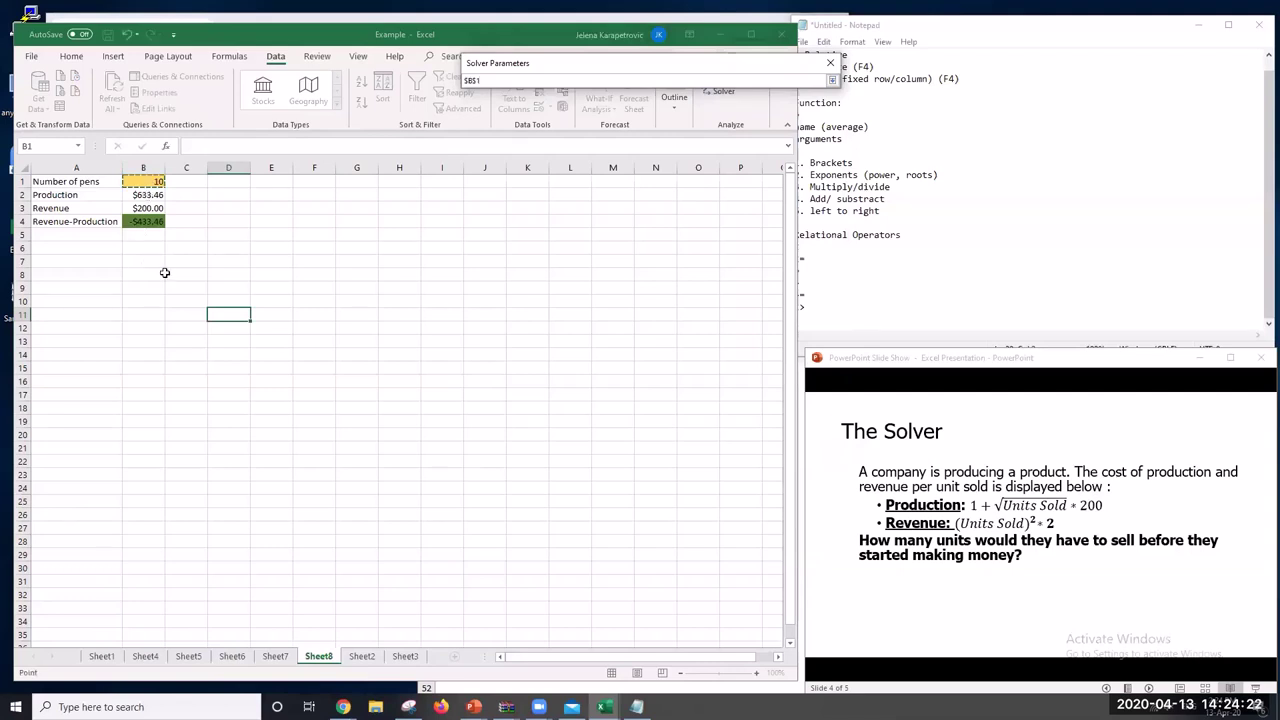
{"action": "left_click", "coordinate": [830, 80]}
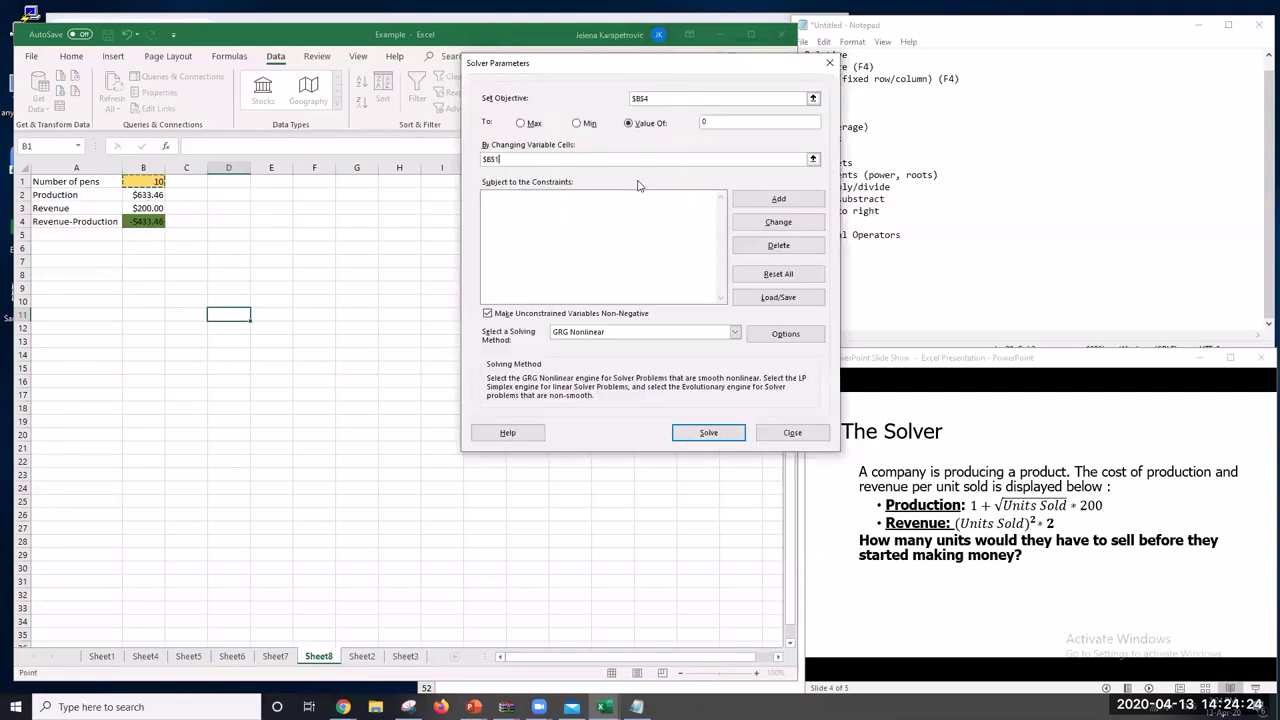
{"action": "left_click", "coordinate": [688, 436]}
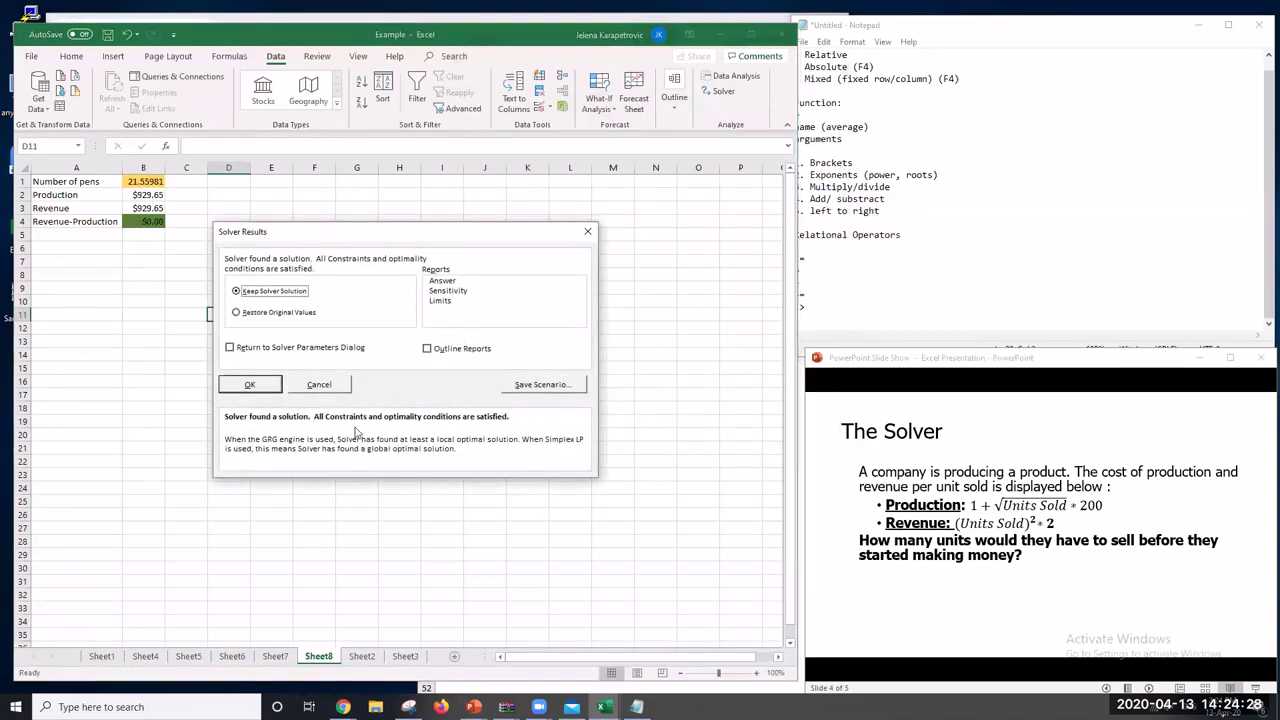
{"action": "left_click", "coordinate": [250, 385]}
{"action": "left_click", "coordinate": [279, 240]}
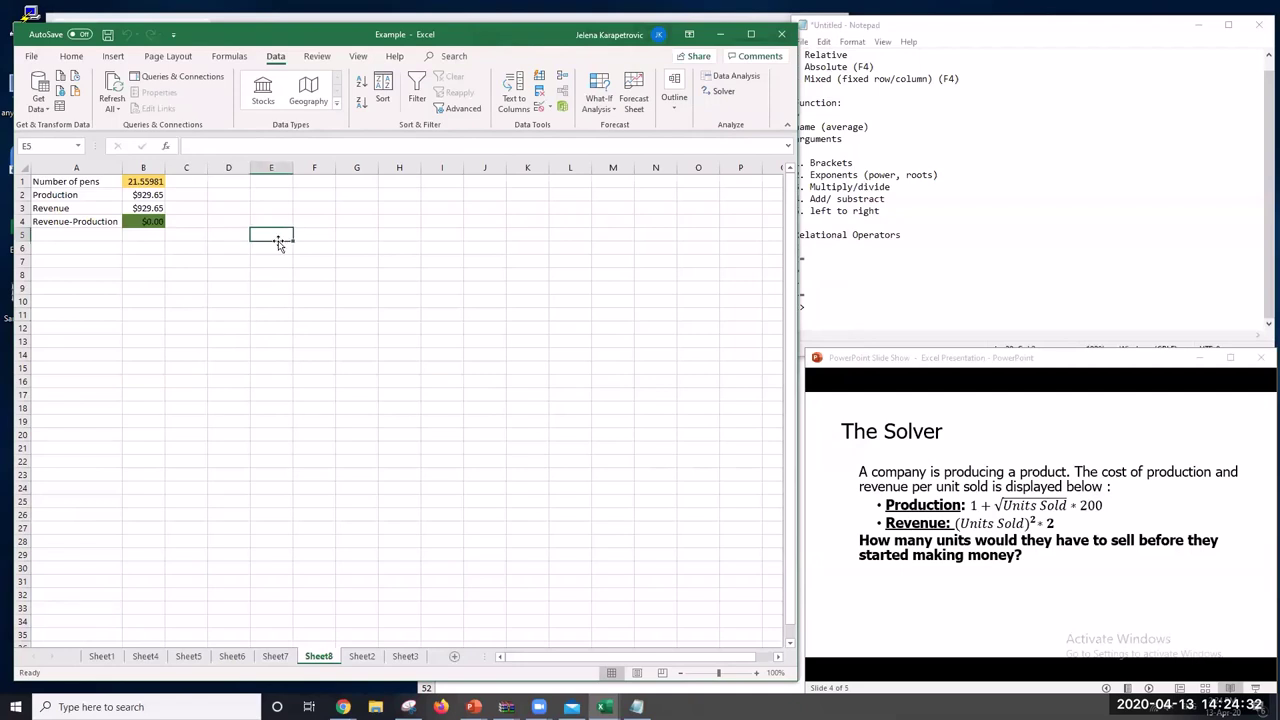
Inspect the solved difference and number of pens, and note the rounded-up unit count 22 in D1
{"action": "left_click", "coordinate": [143, 226]}
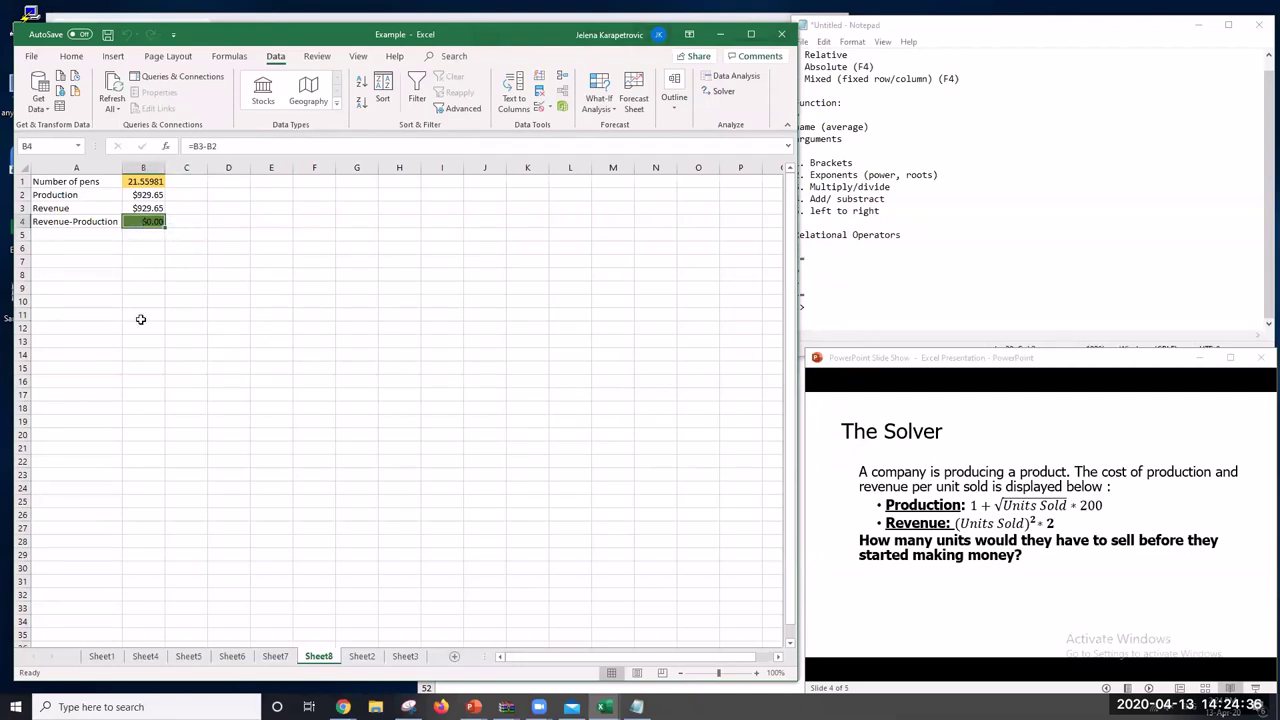
{"action": "left_click", "coordinate": [150, 180]}
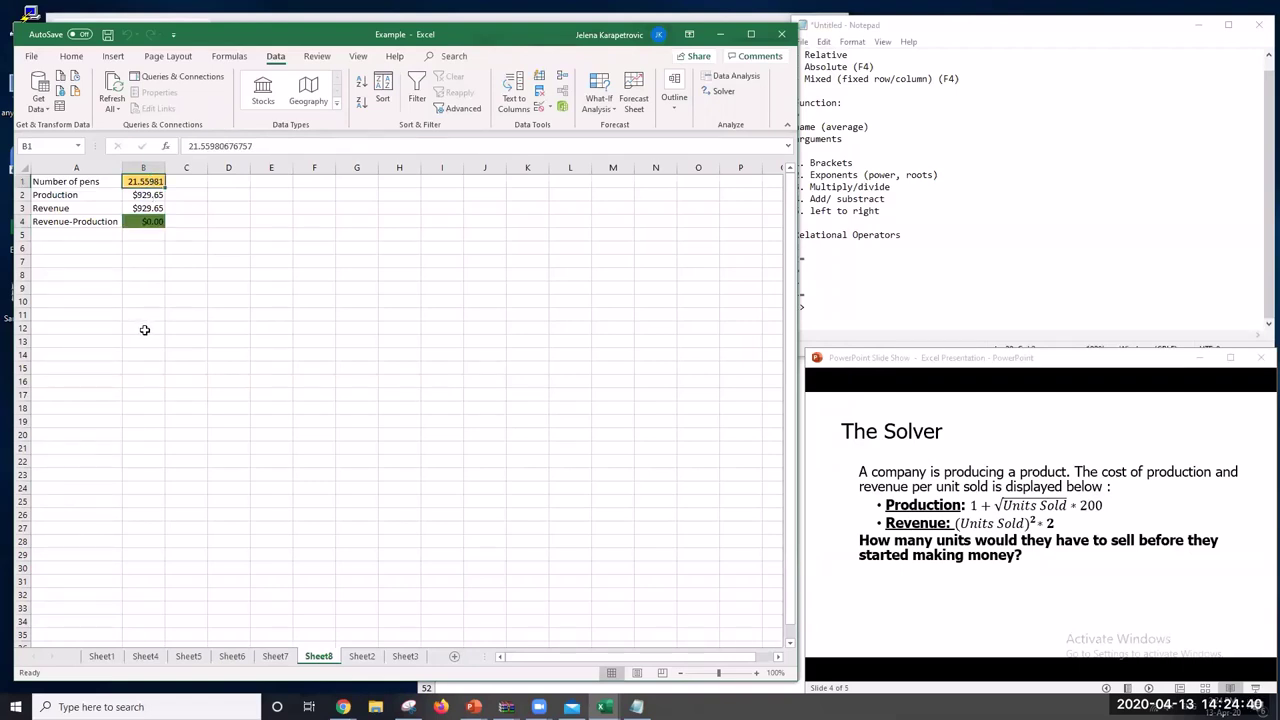
{"action": "left_click", "coordinate": [235, 178]}
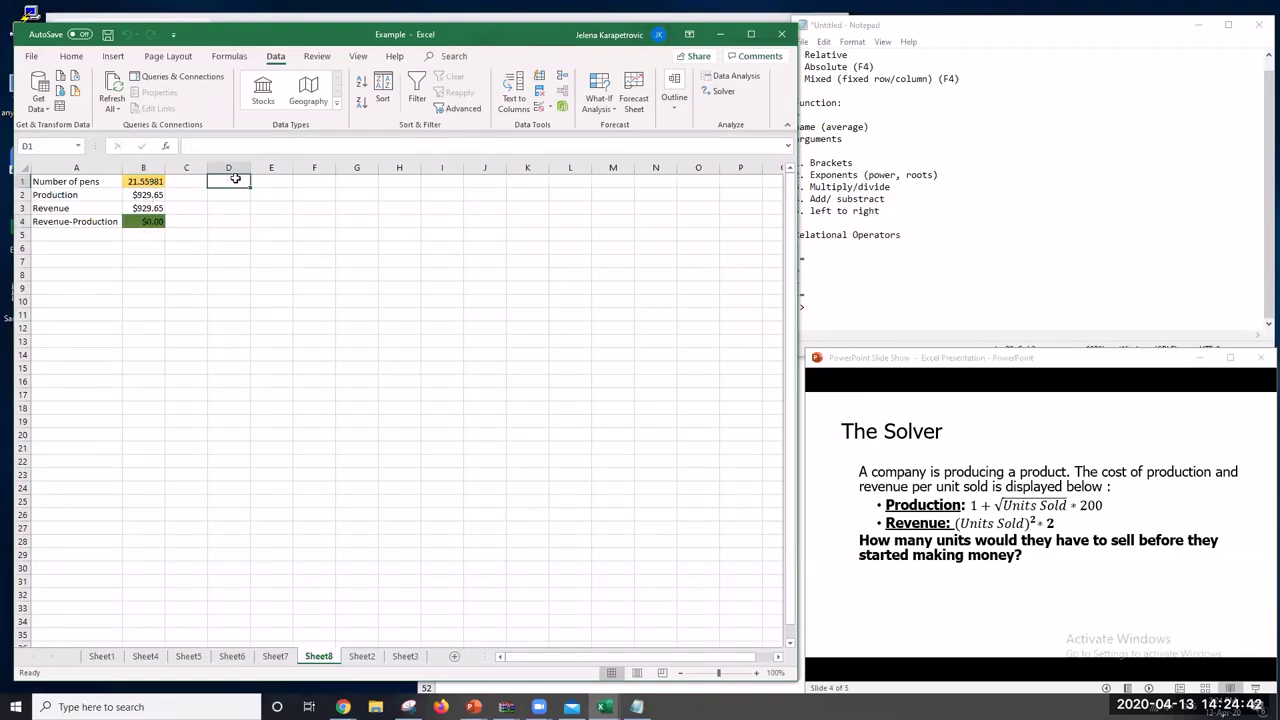
{"action": "type", "text": "22"}
{"action": "key", "text": "Return"}
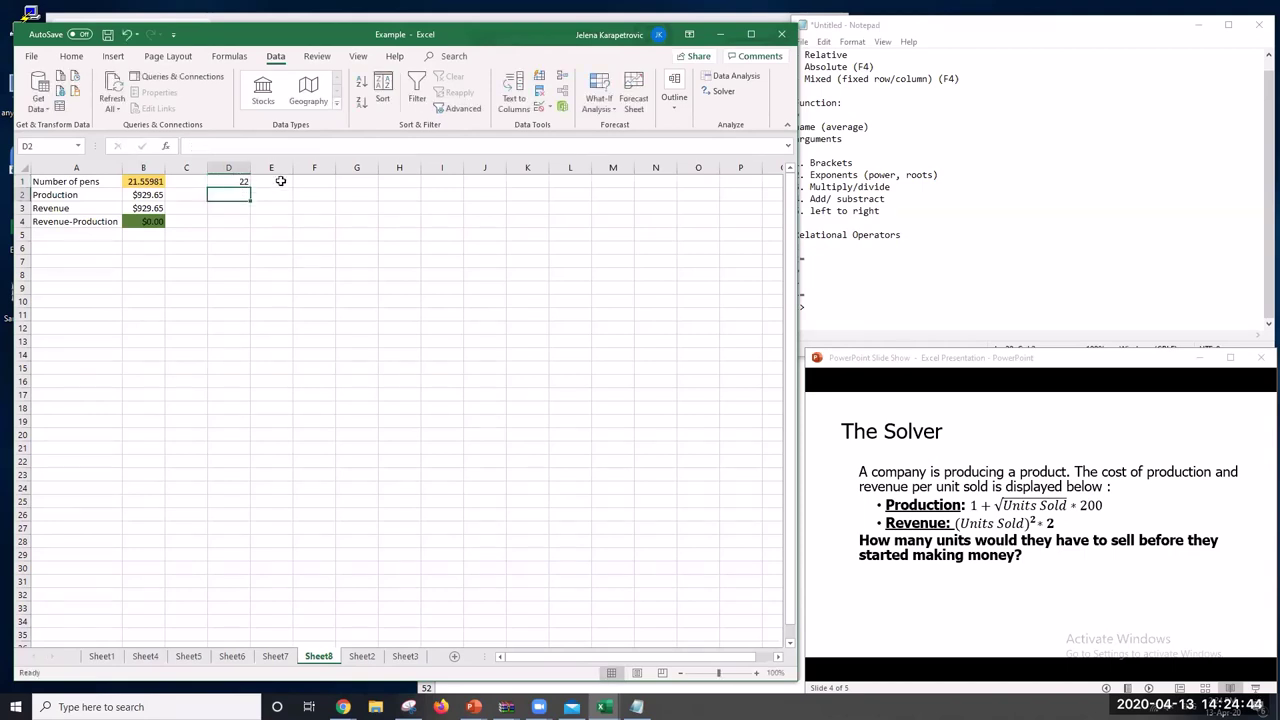
Set the number of pens in B1 to 22 and check the Revenue-Production difference in B4
{"action": "left_click", "coordinate": [140, 182]}
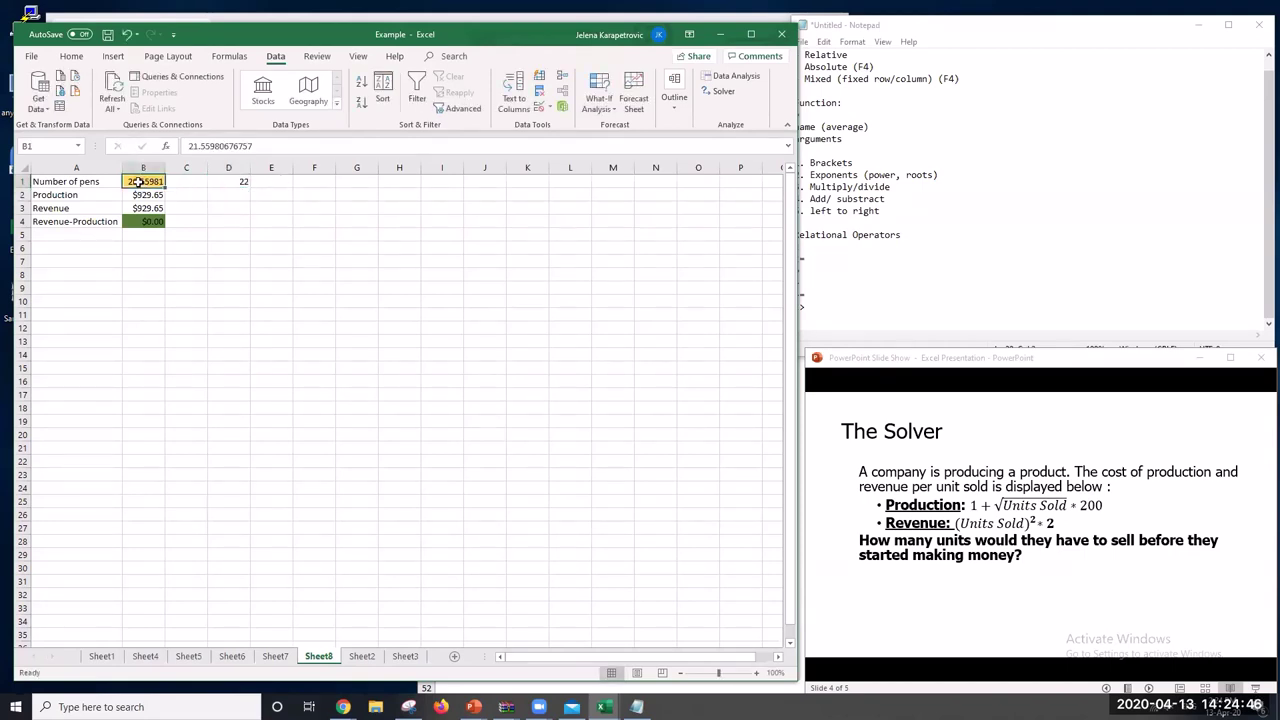
{"action": "type", "text": "22"}
{"action": "key", "text": "Return"}
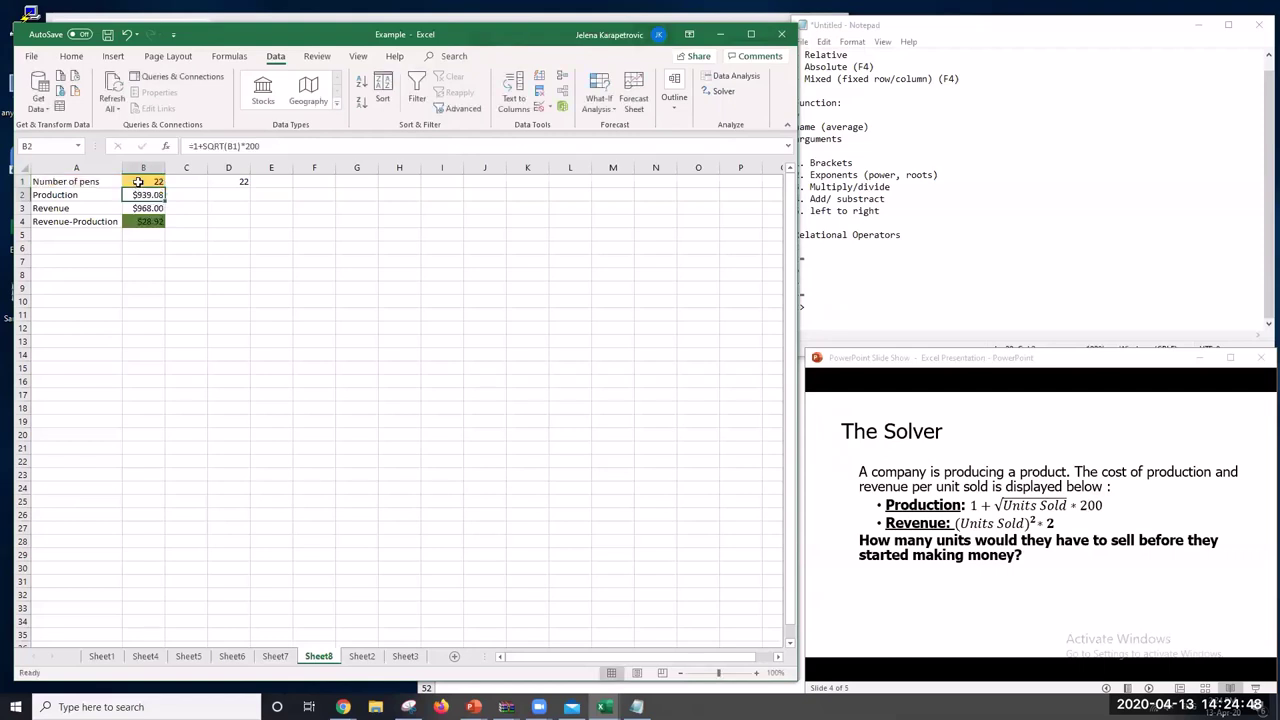
{"action": "left_click", "coordinate": [145, 224]}
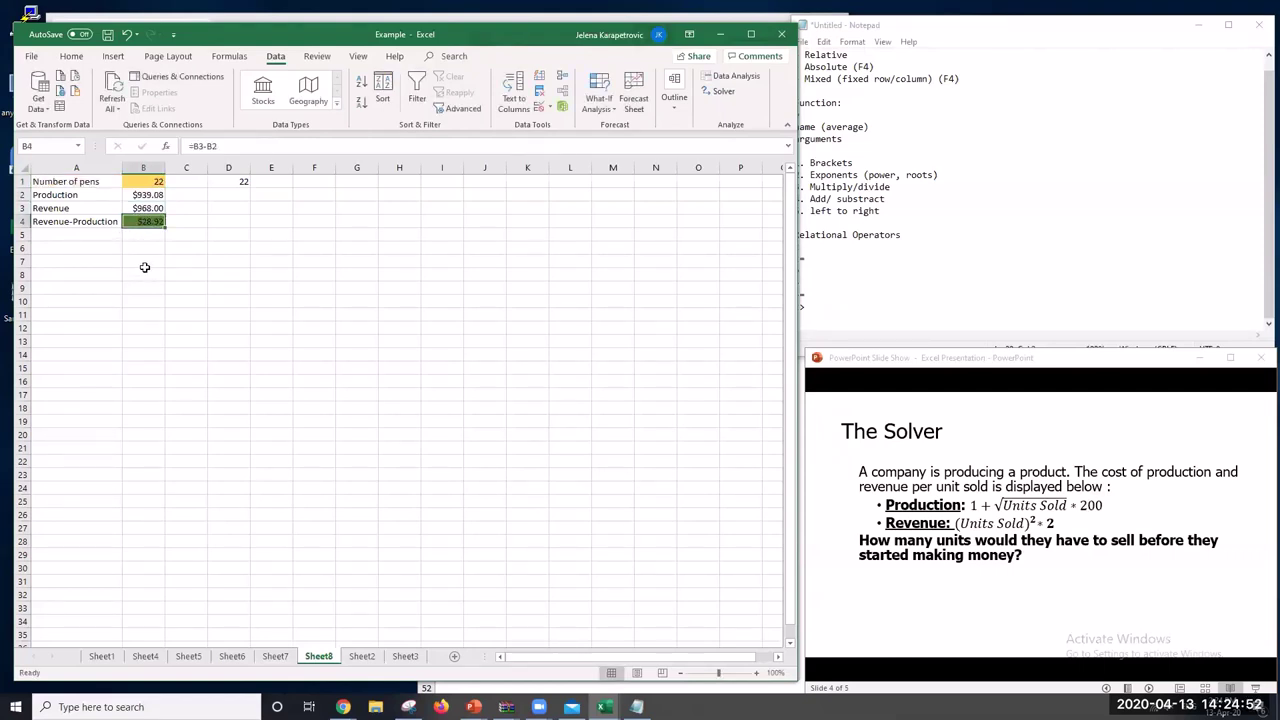
{"action": "left_click", "coordinate": [145, 262]}
{"action": "left_click", "coordinate": [150, 221]}
Set the number of pens in B1 to 21 and check the Revenue-Production difference in B4
{"action": "left_click", "coordinate": [156, 181]}
{"action": "type", "text": "21"}
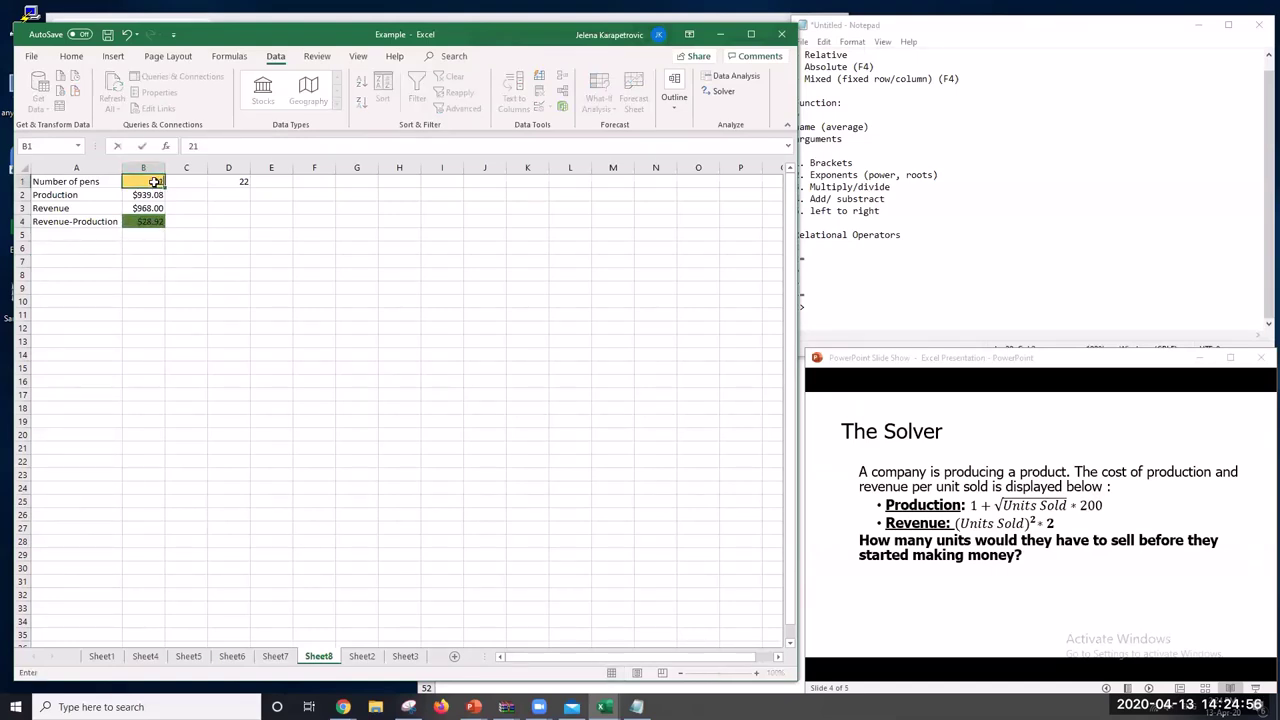
{"action": "key", "text": "Return"}
{"action": "left_click", "coordinate": [133, 248]}
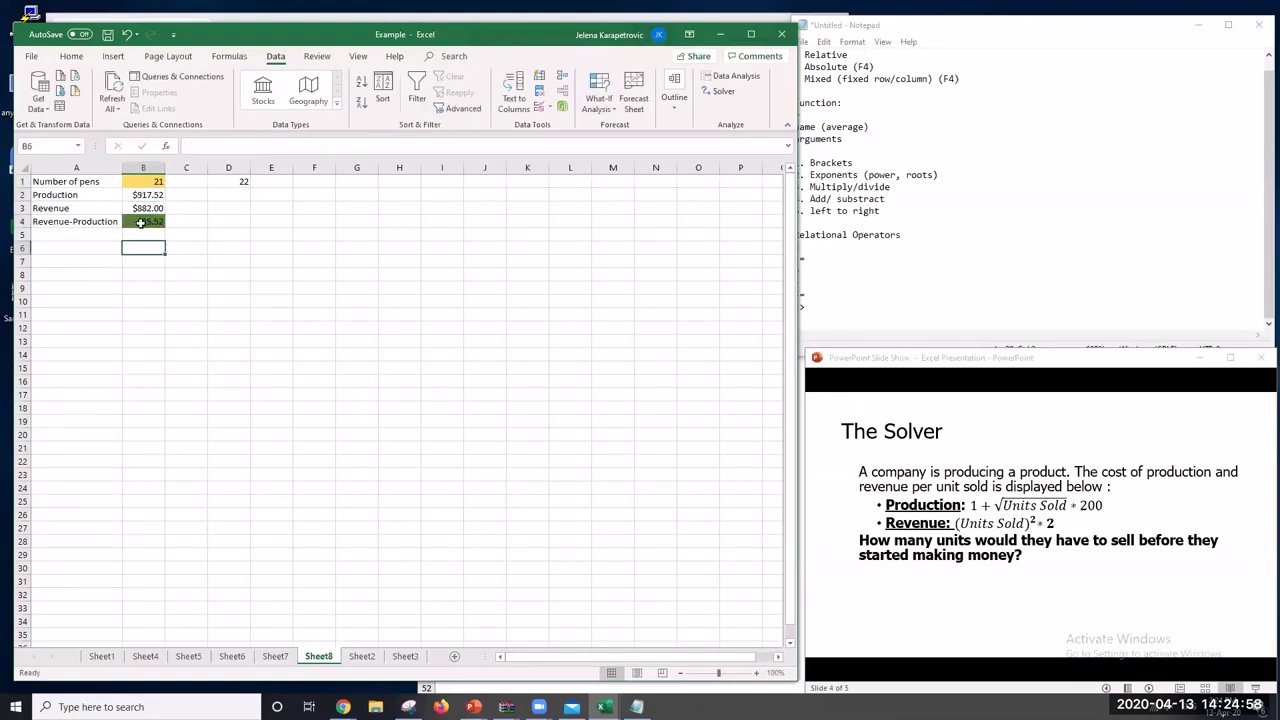
{"action": "left_click", "coordinate": [145, 221]}
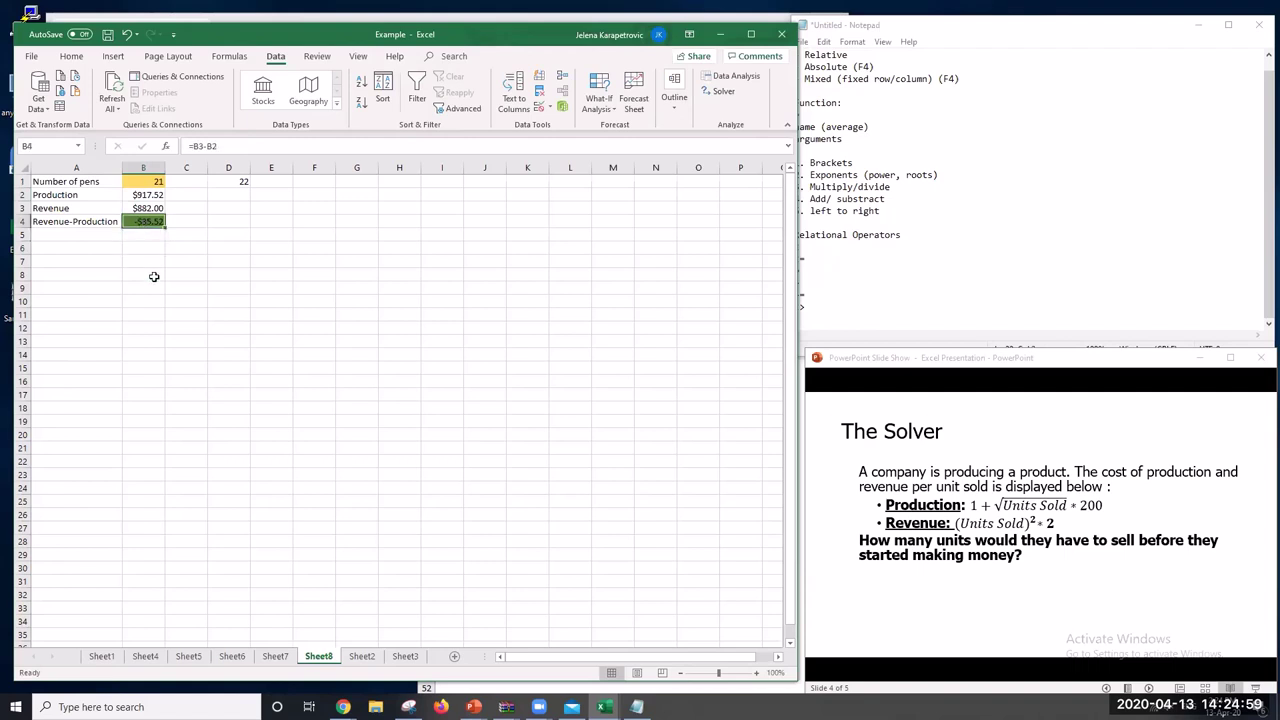
{"action": "left_click", "coordinate": [190, 206]}
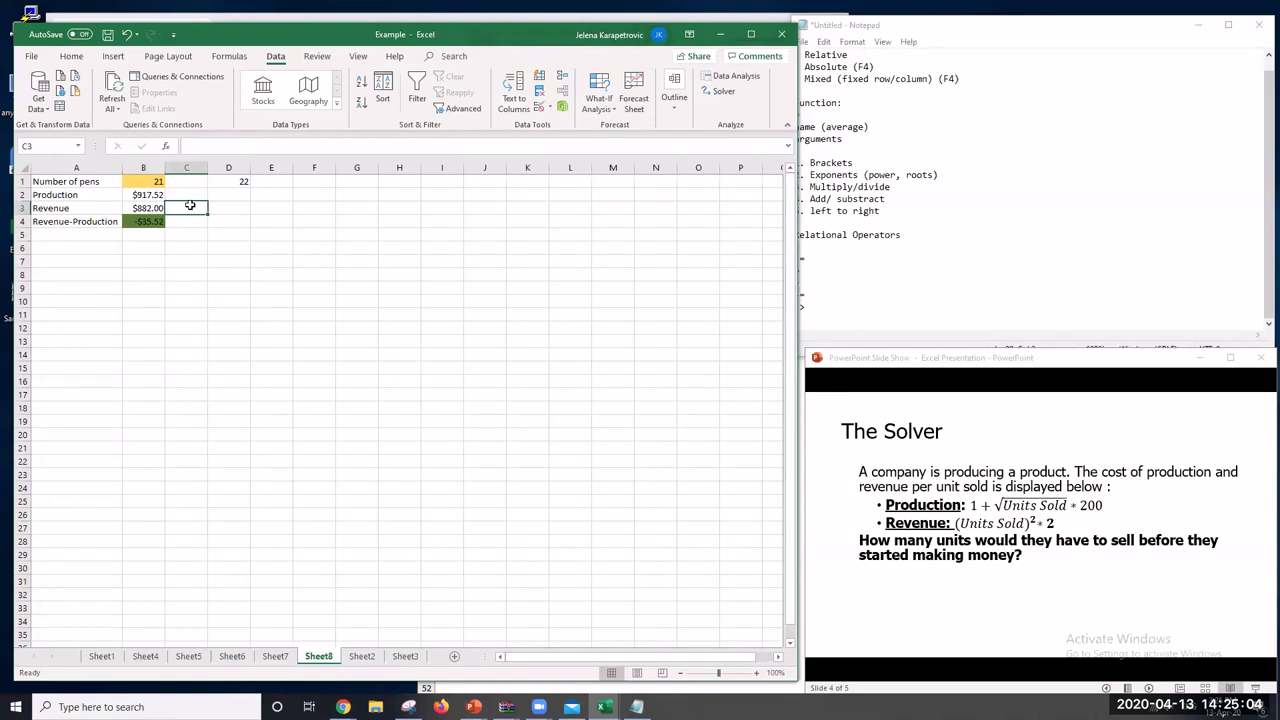
{"action": "left_click", "coordinate": [222, 183]}
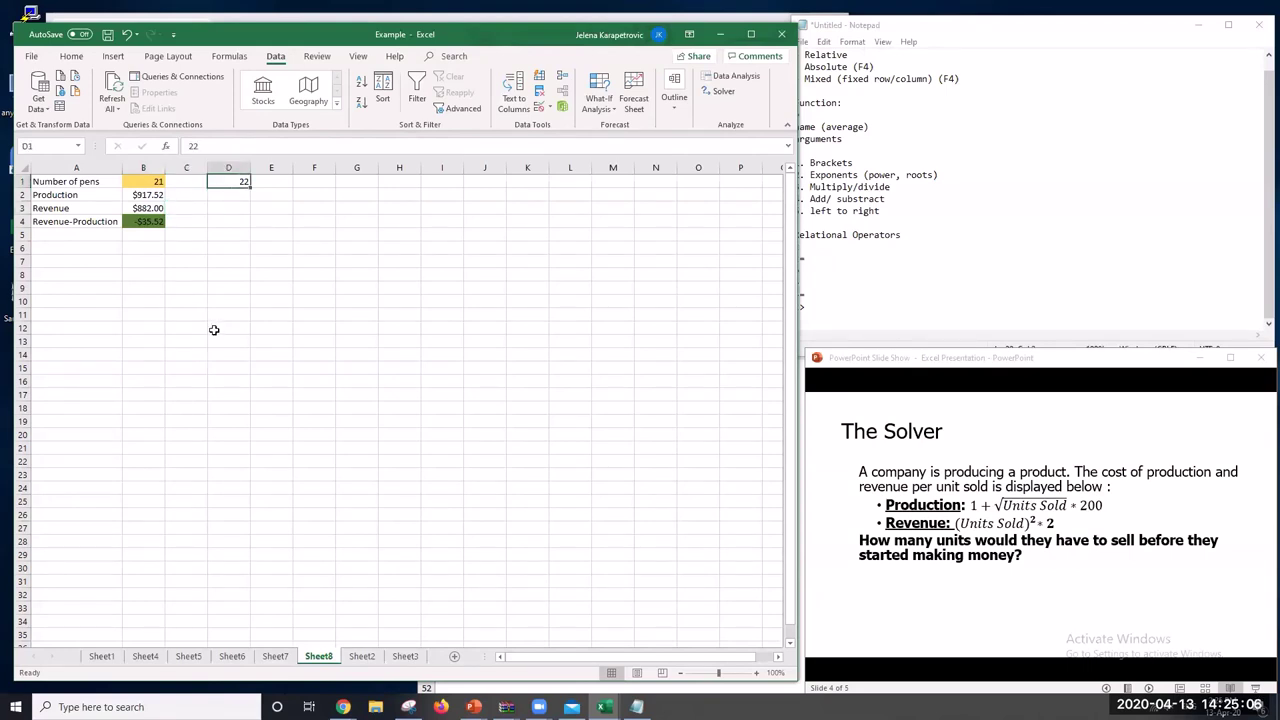
{"action": "left_click", "coordinate": [136, 183]}
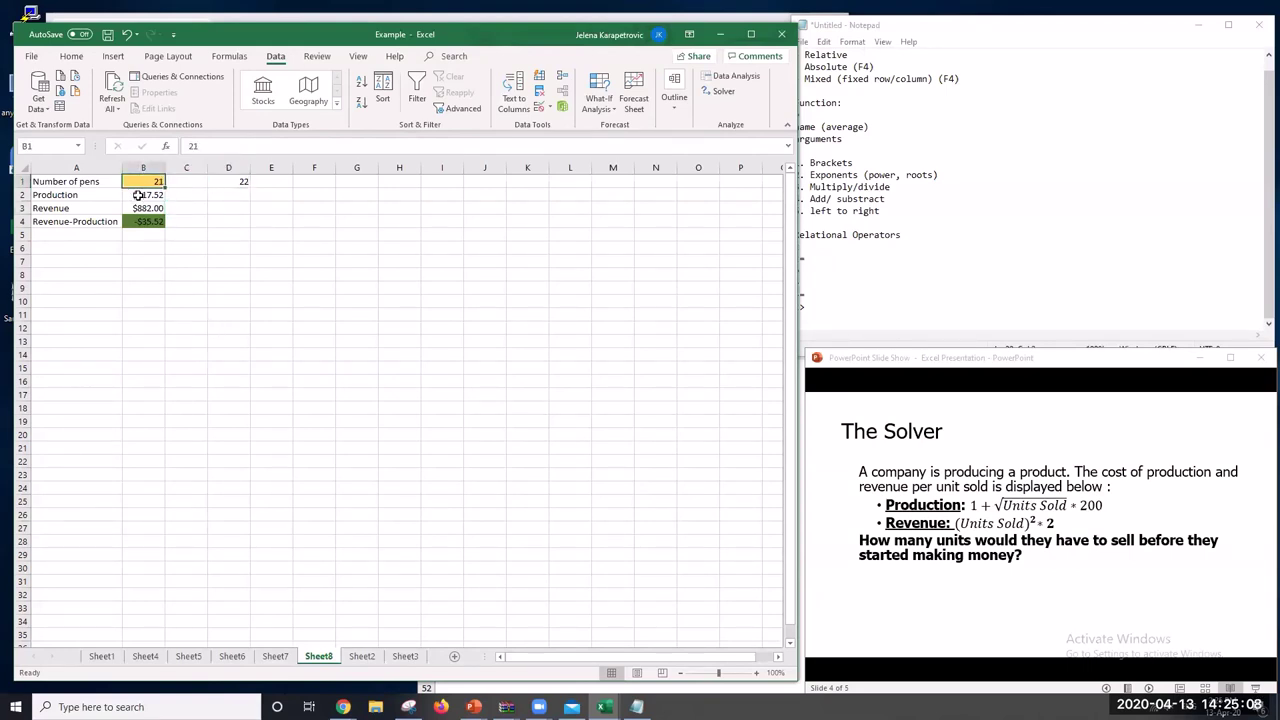
{"action": "left_click", "coordinate": [138, 195]}
{"action": "left_click", "coordinate": [117, 343]}
{"action": "left_click", "coordinate": [541, 368]}
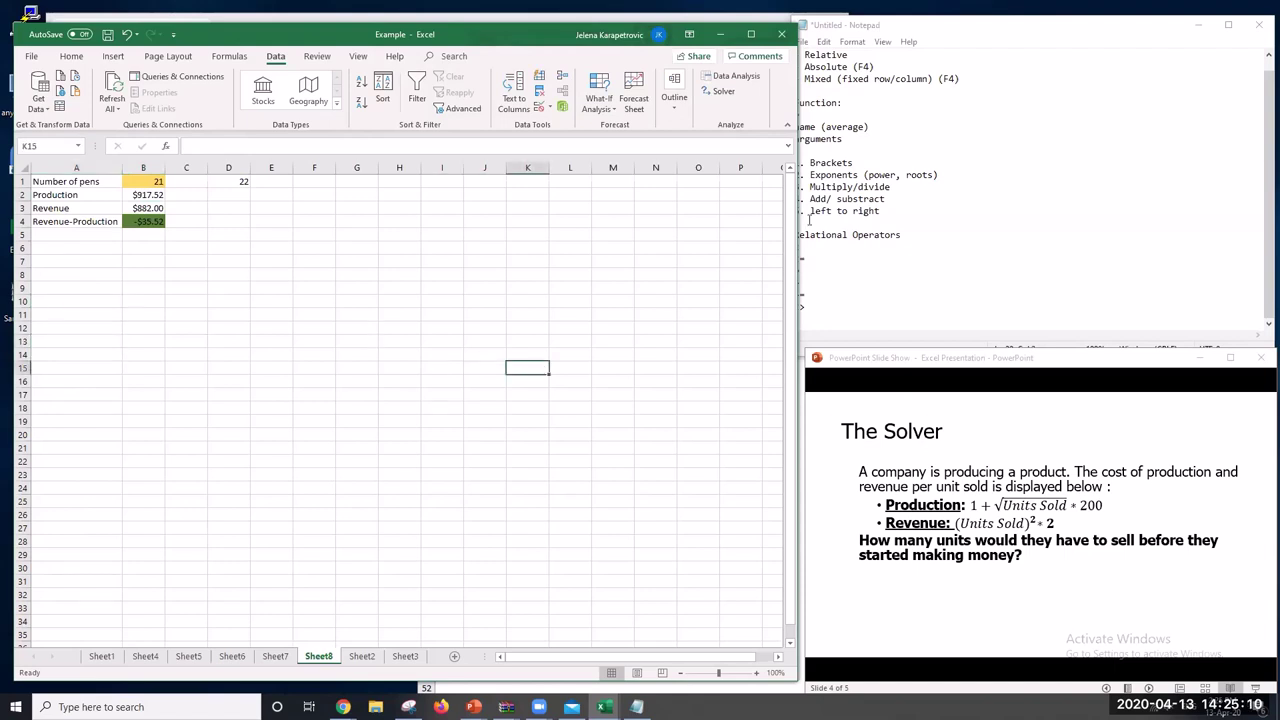
Switch to the PowerPoint slide show, move its window slightly higher and advance to the closing contact slide
{"action": "left_click", "coordinate": [995, 566]}
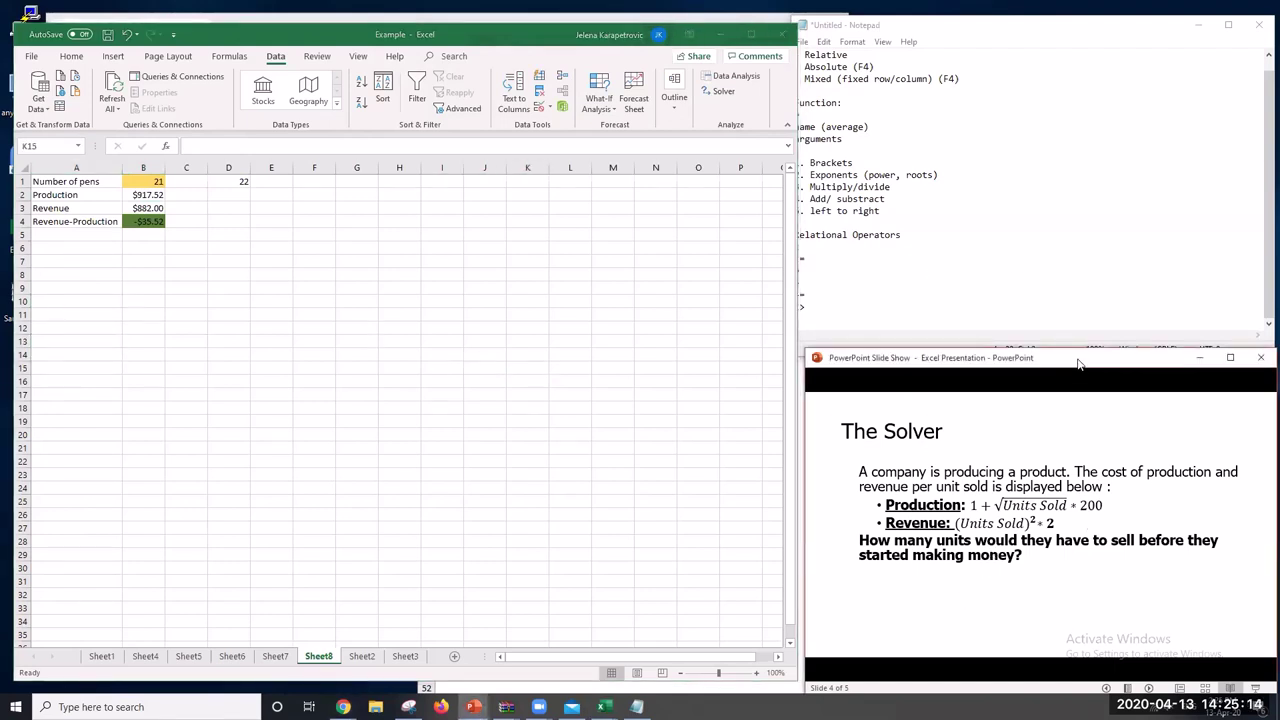
{"action": "left_click_drag", "start_coordinate": [1078, 363], "coordinate": [1072, 315]}
{"action": "left_click", "coordinate": [1140, 644]}
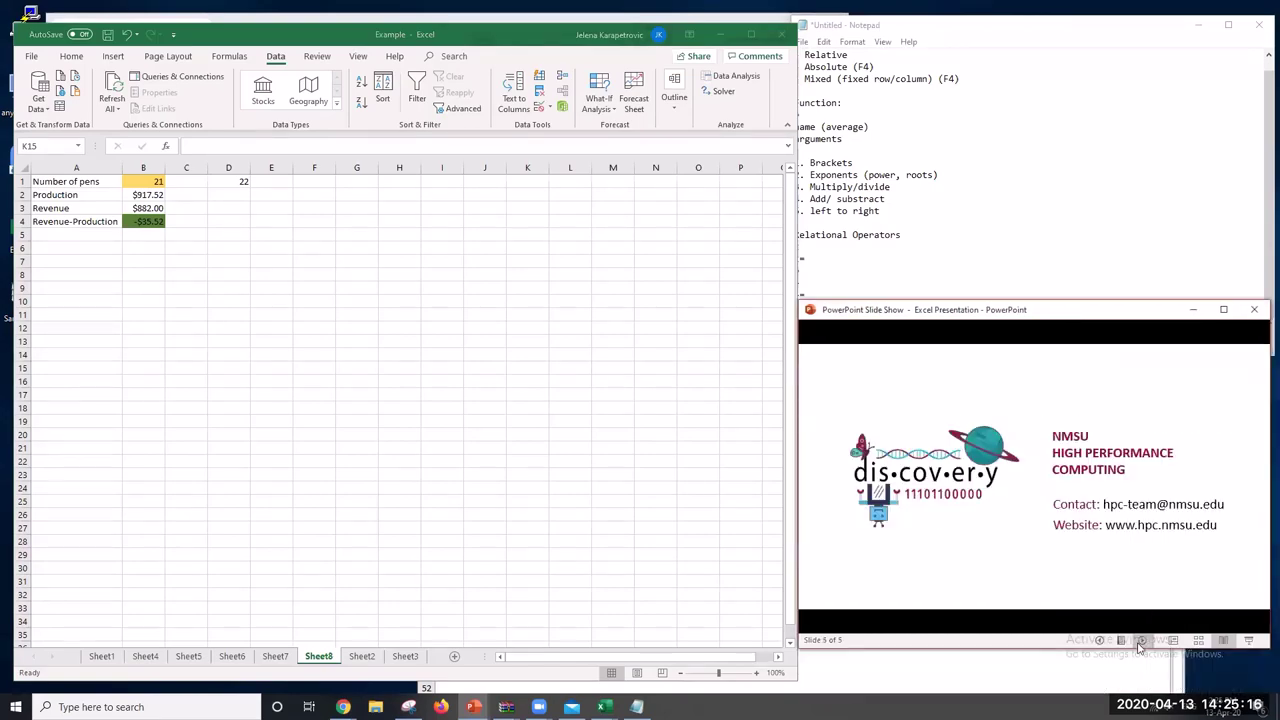